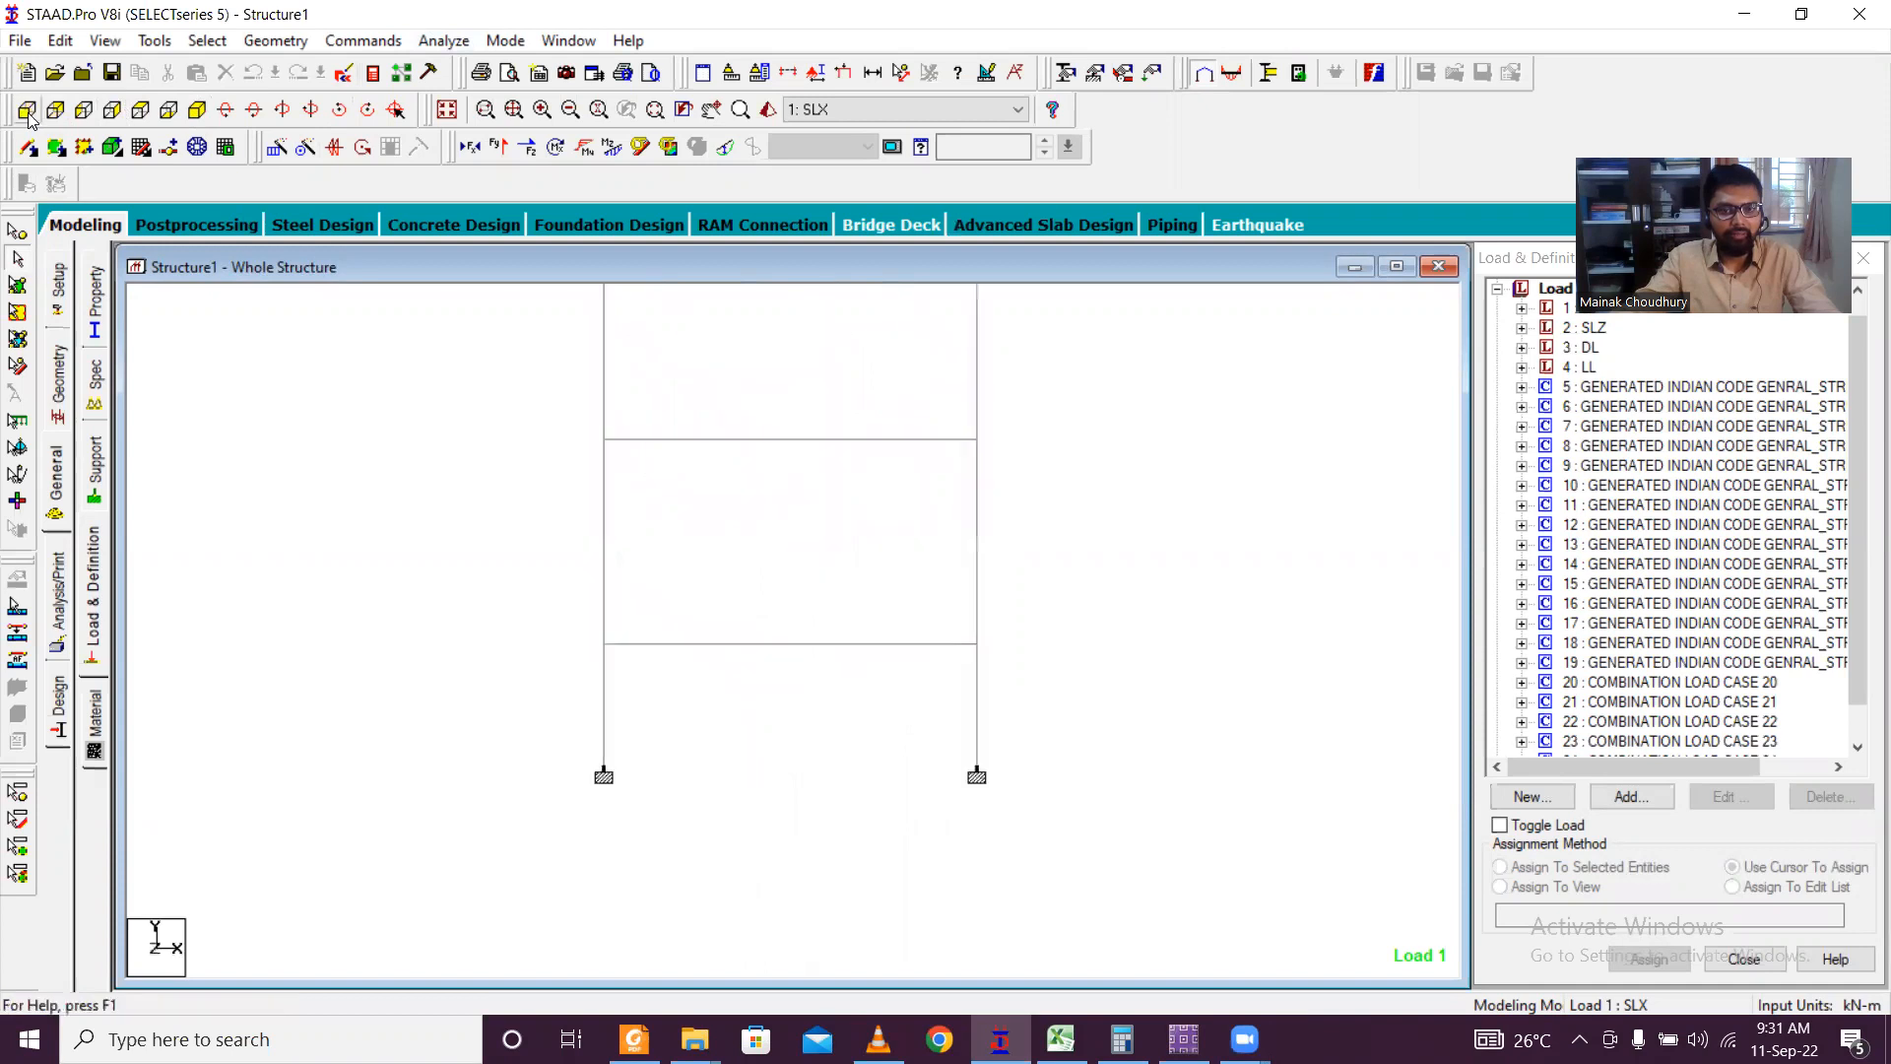
# Step: Select all the support nodes at the column bases of the frame and show the structure in isometric view
pyautogui.click(15, 234)
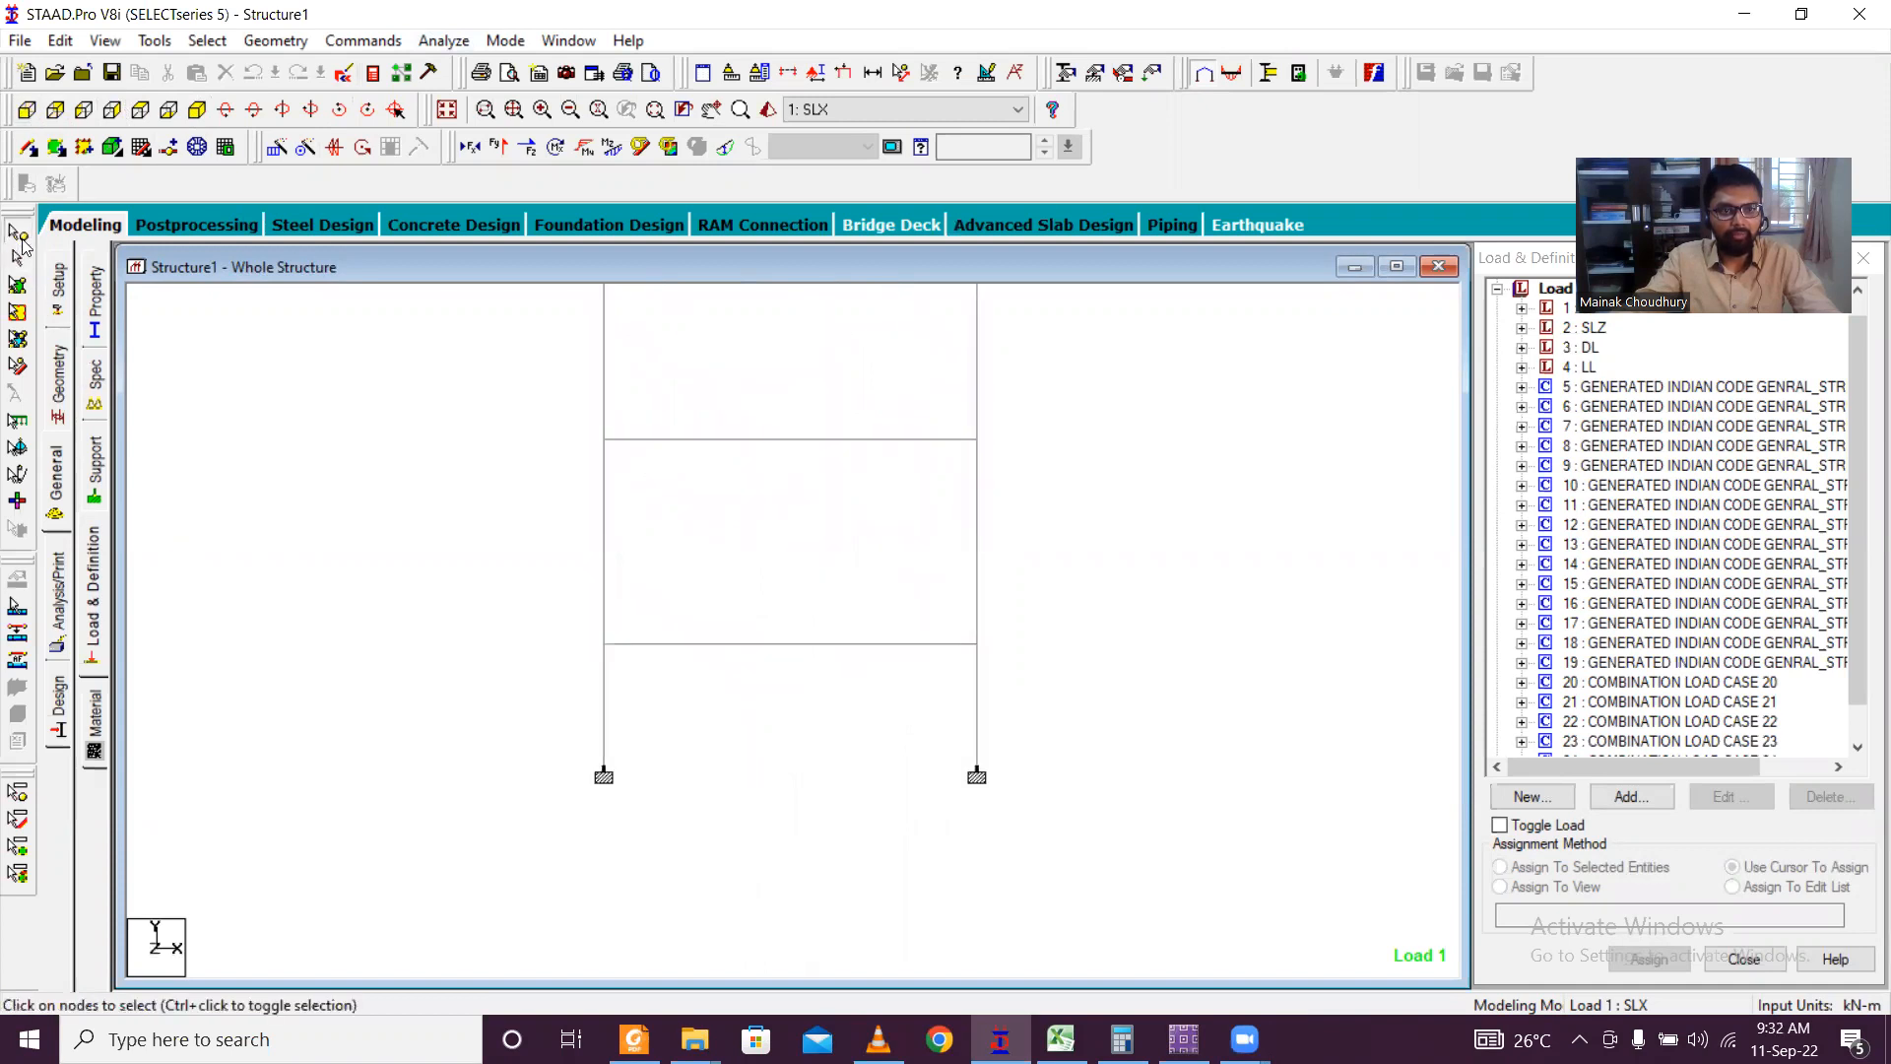
pyautogui.moveTo(551, 740); pyautogui.dragTo(1088, 852)
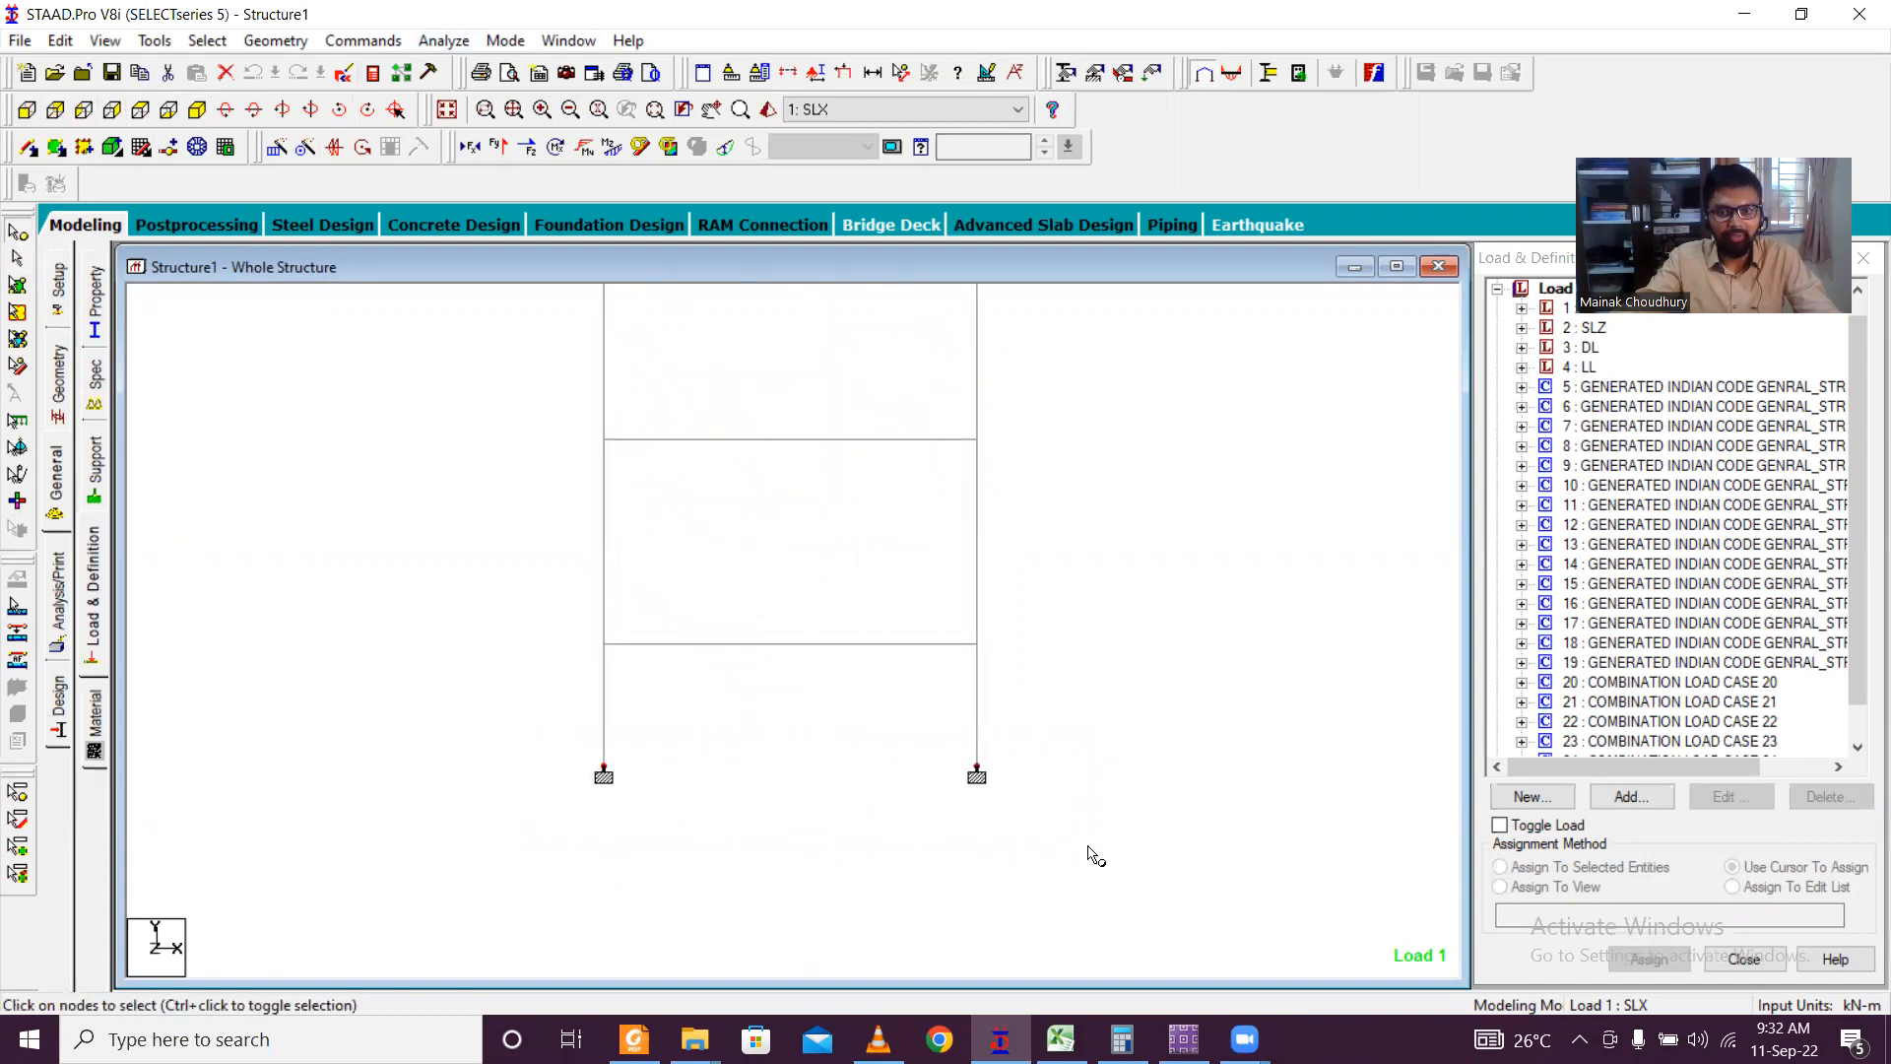
pyautogui.click(193, 109)
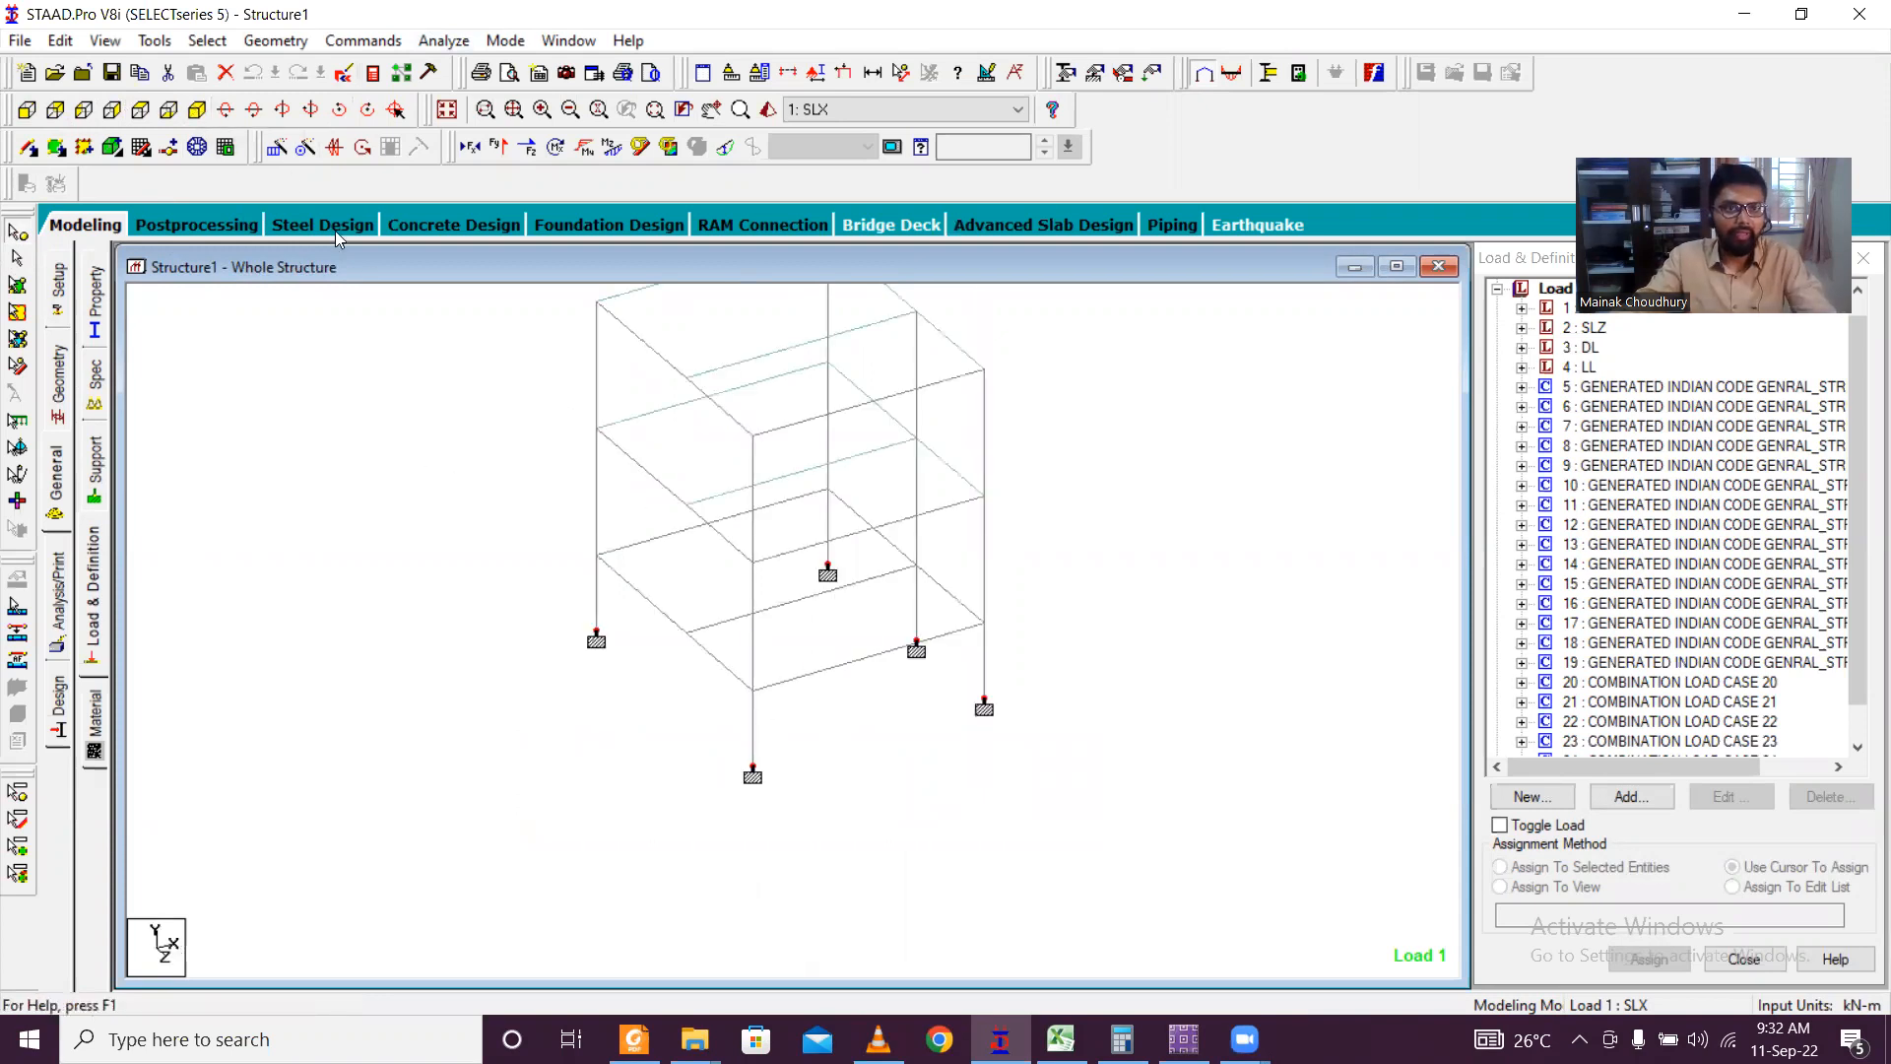
pyautogui.click(201, 226)
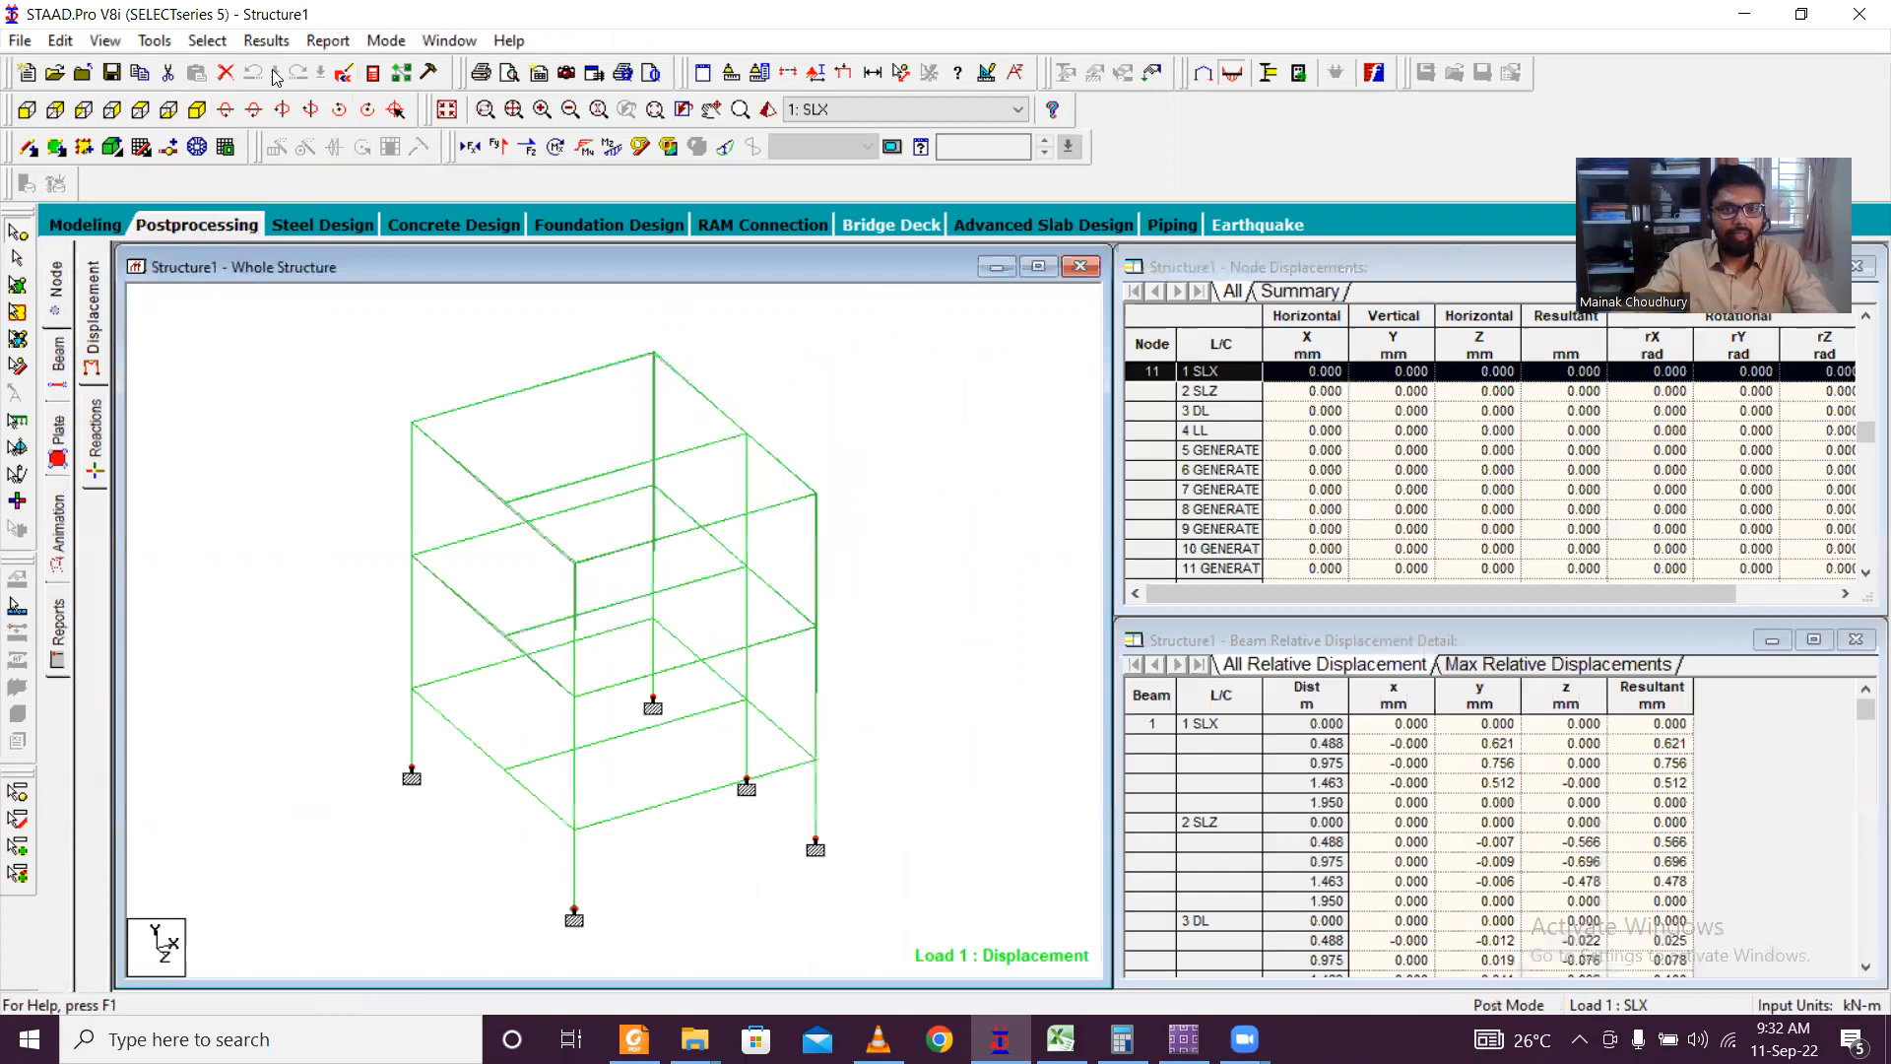
pyautogui.click(327, 40)
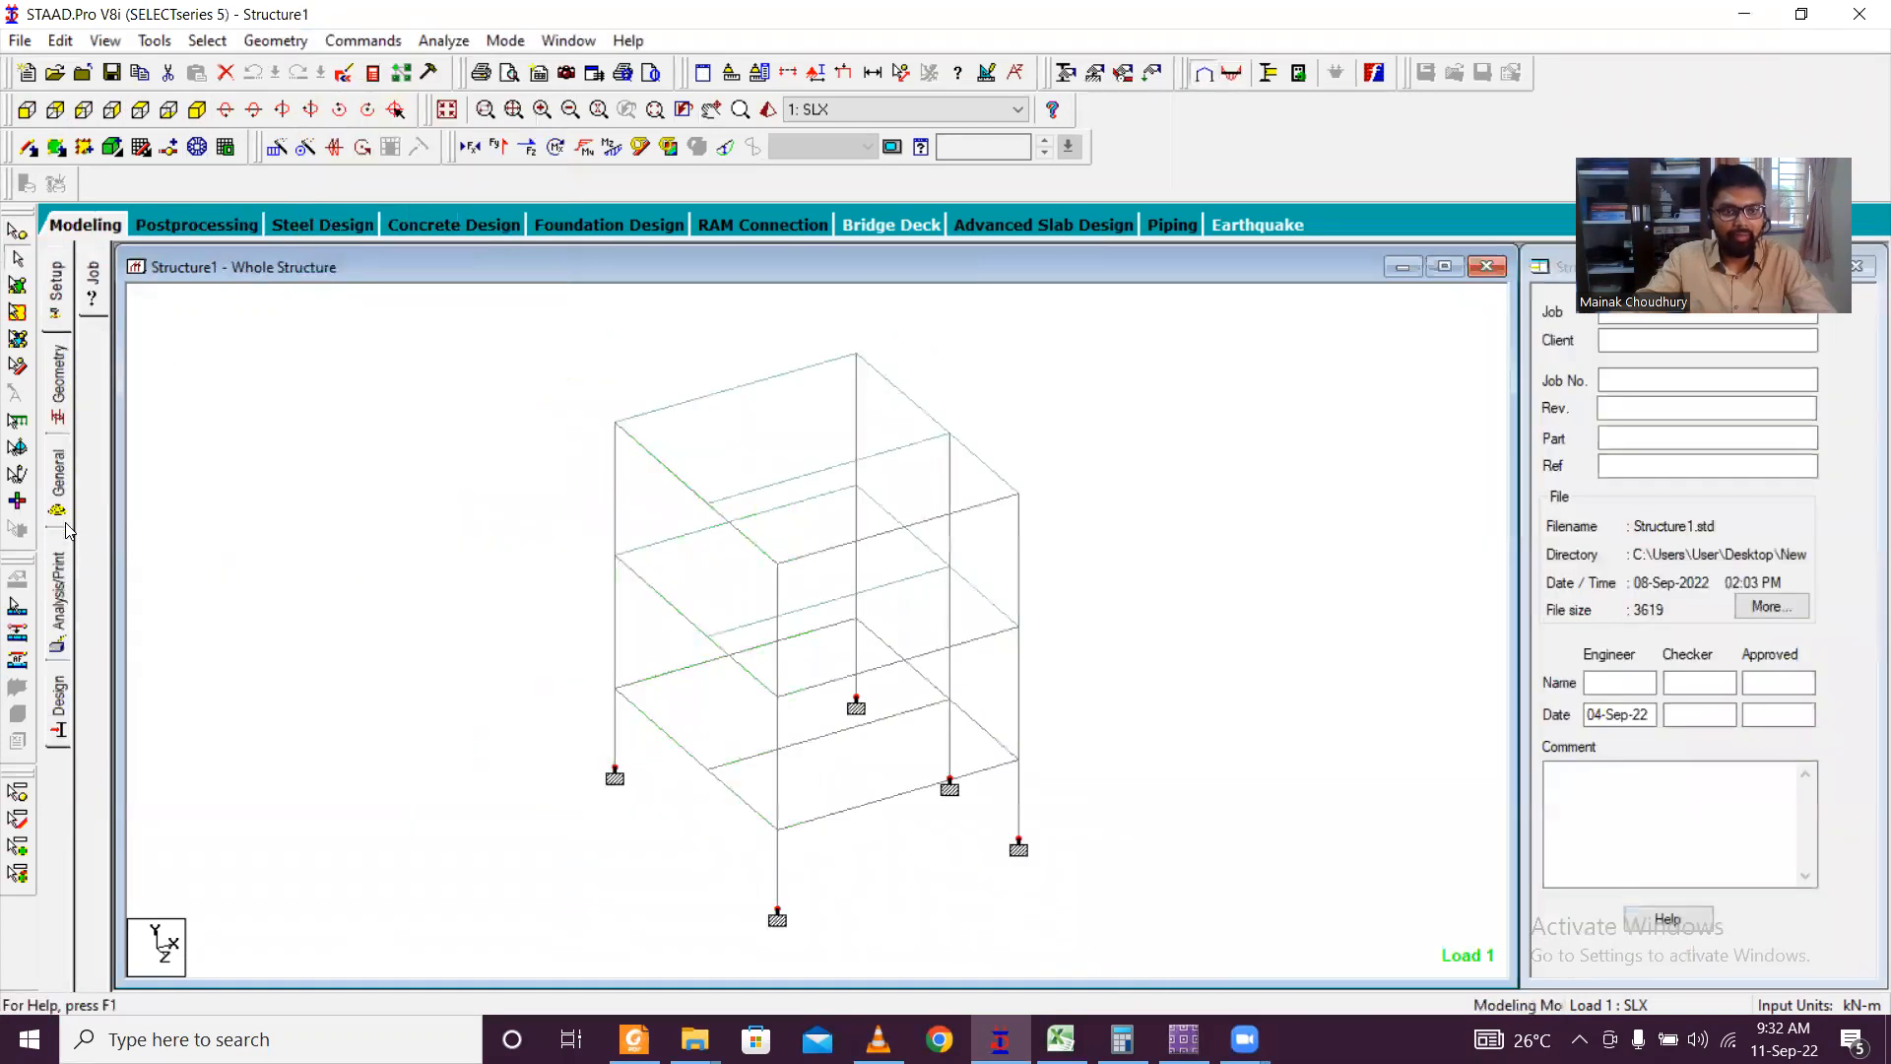
# Step: Copy the node table rows for support nodes 7 to 11 and paste them into Sheet1 in Excel, starting at cell B4
pyautogui.click(54, 398)
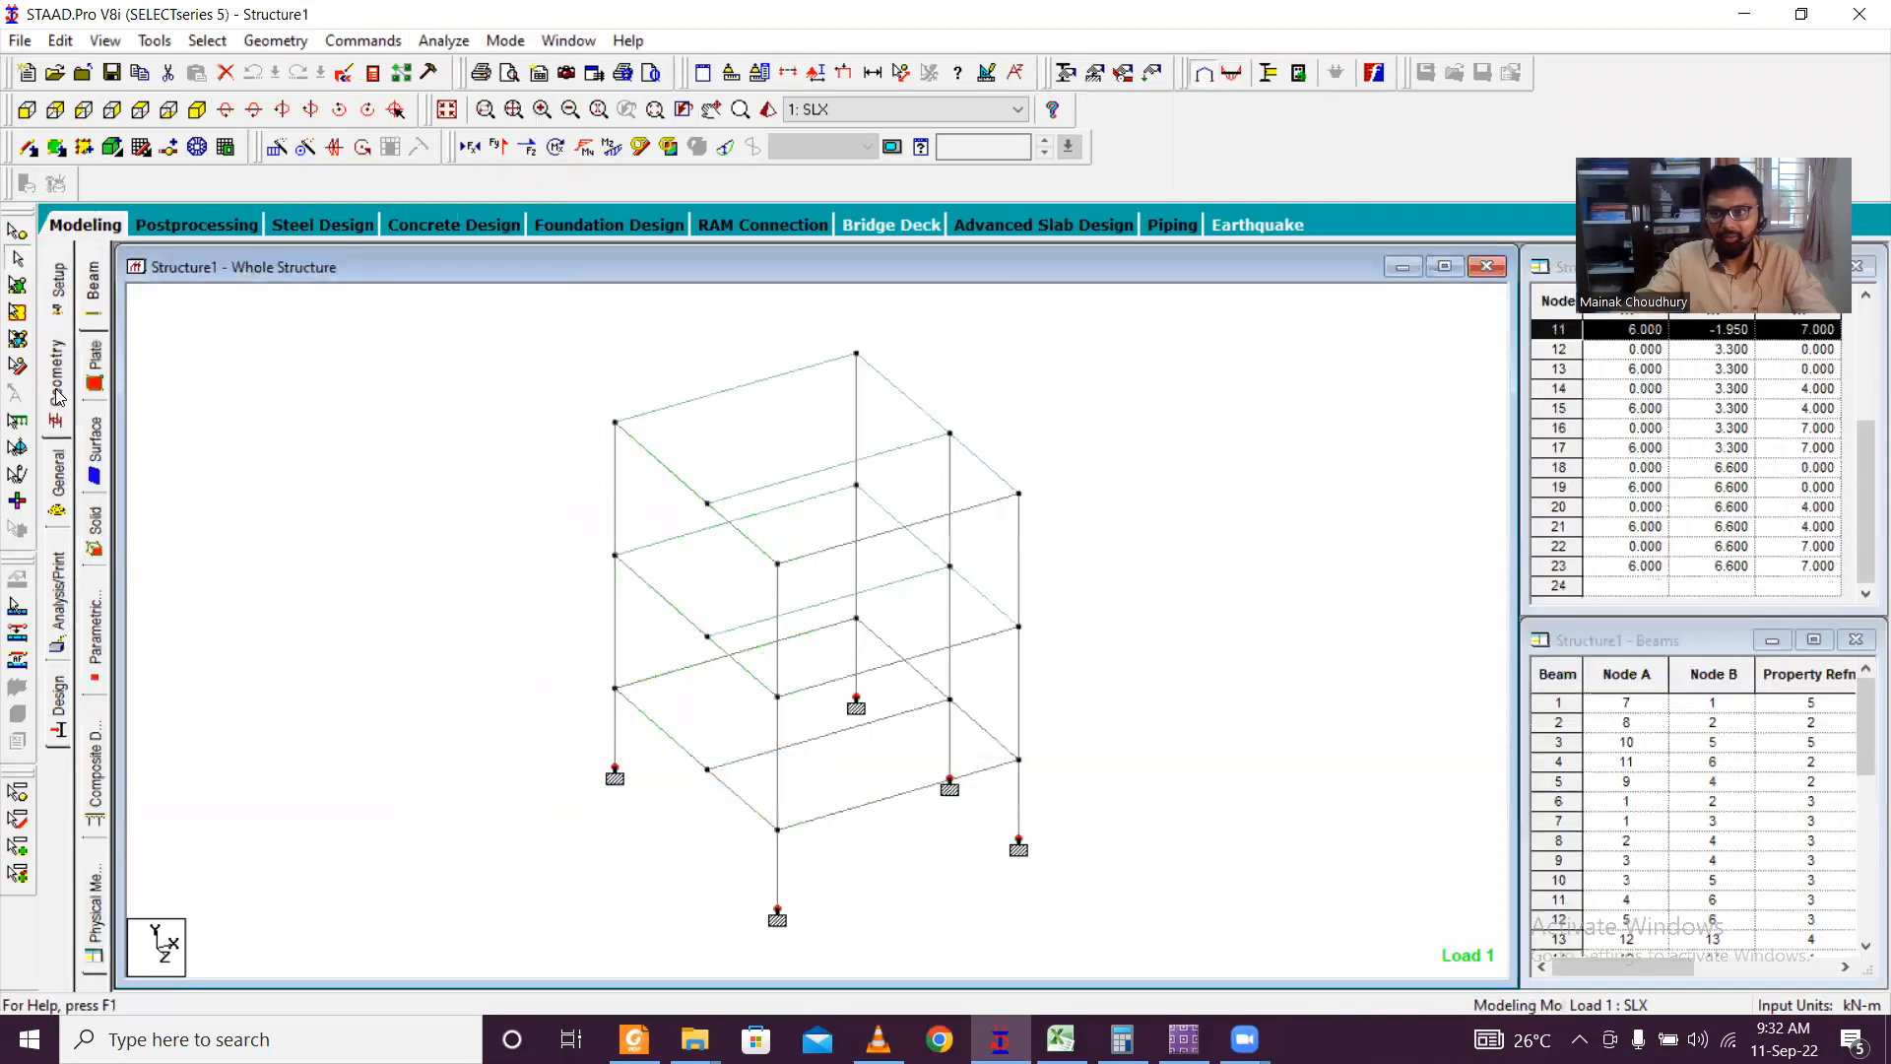
pyautogui.moveTo(1861, 467); pyautogui.dragTo(1860, 411)
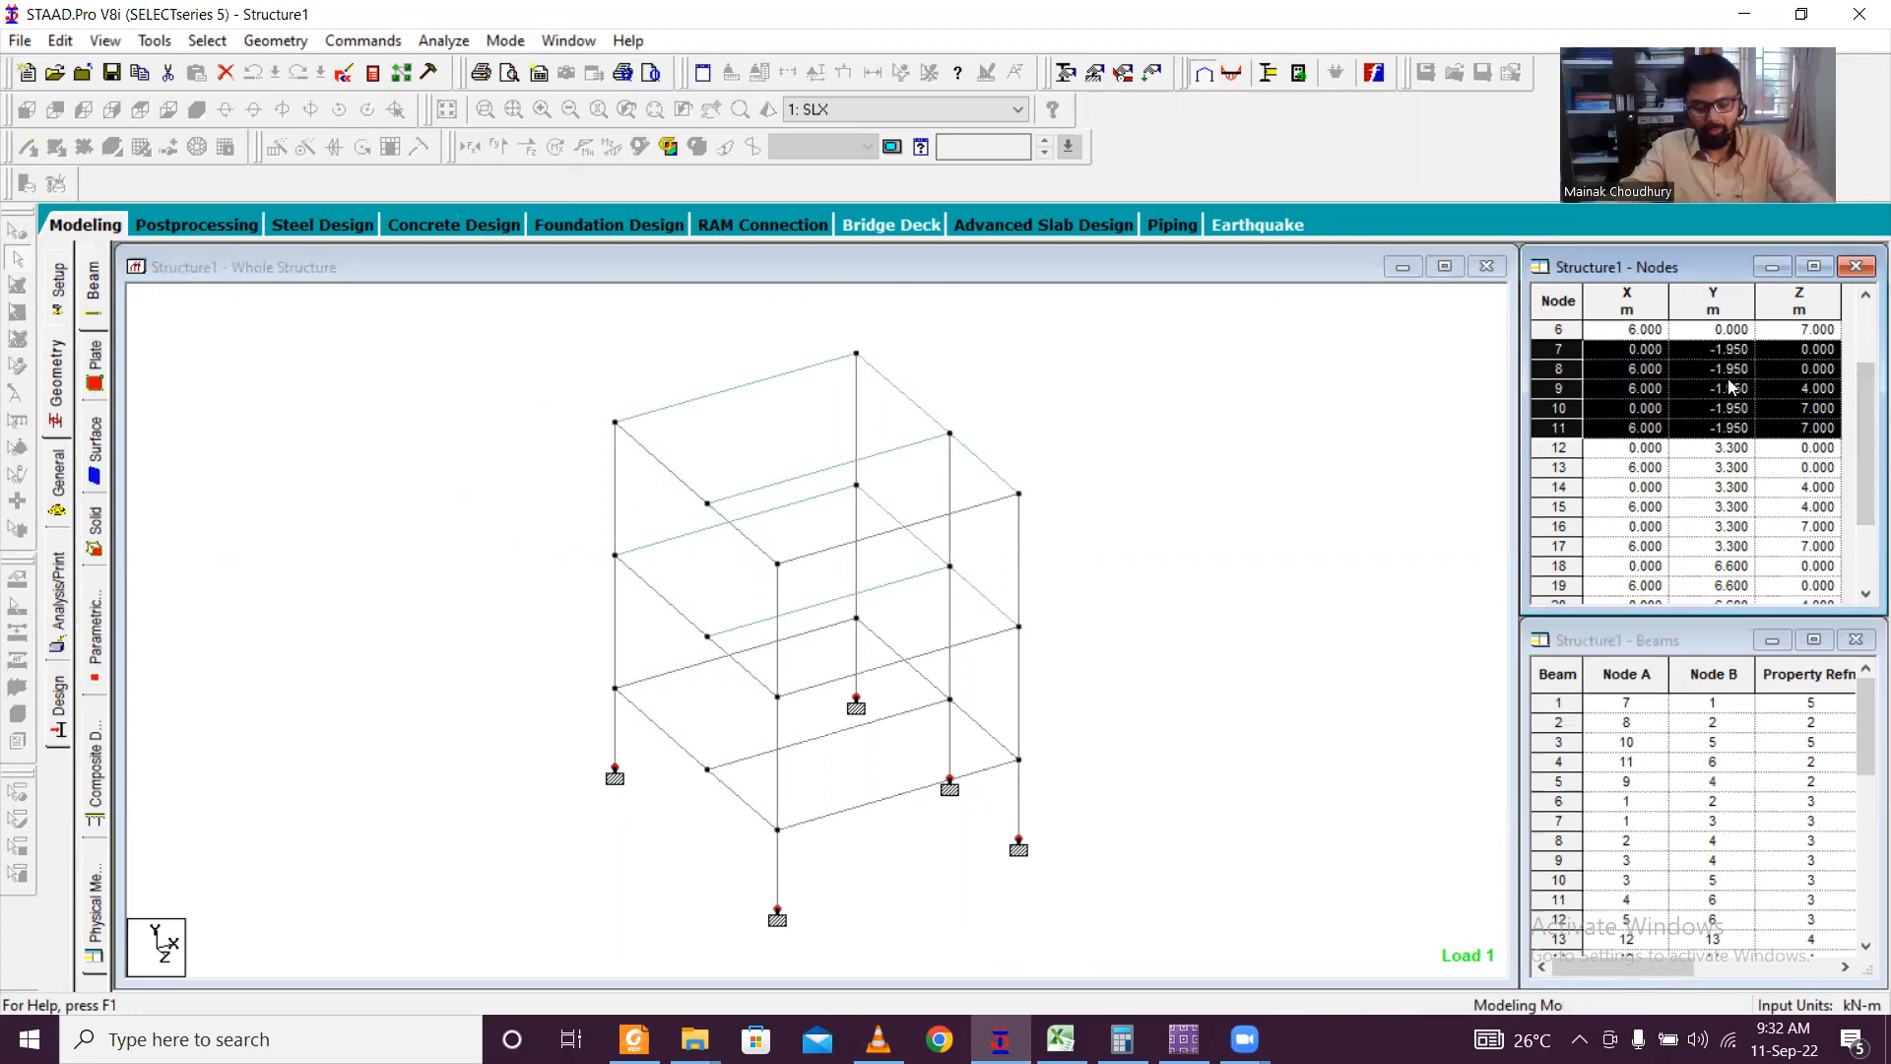
pyautogui.click(1061, 1039)
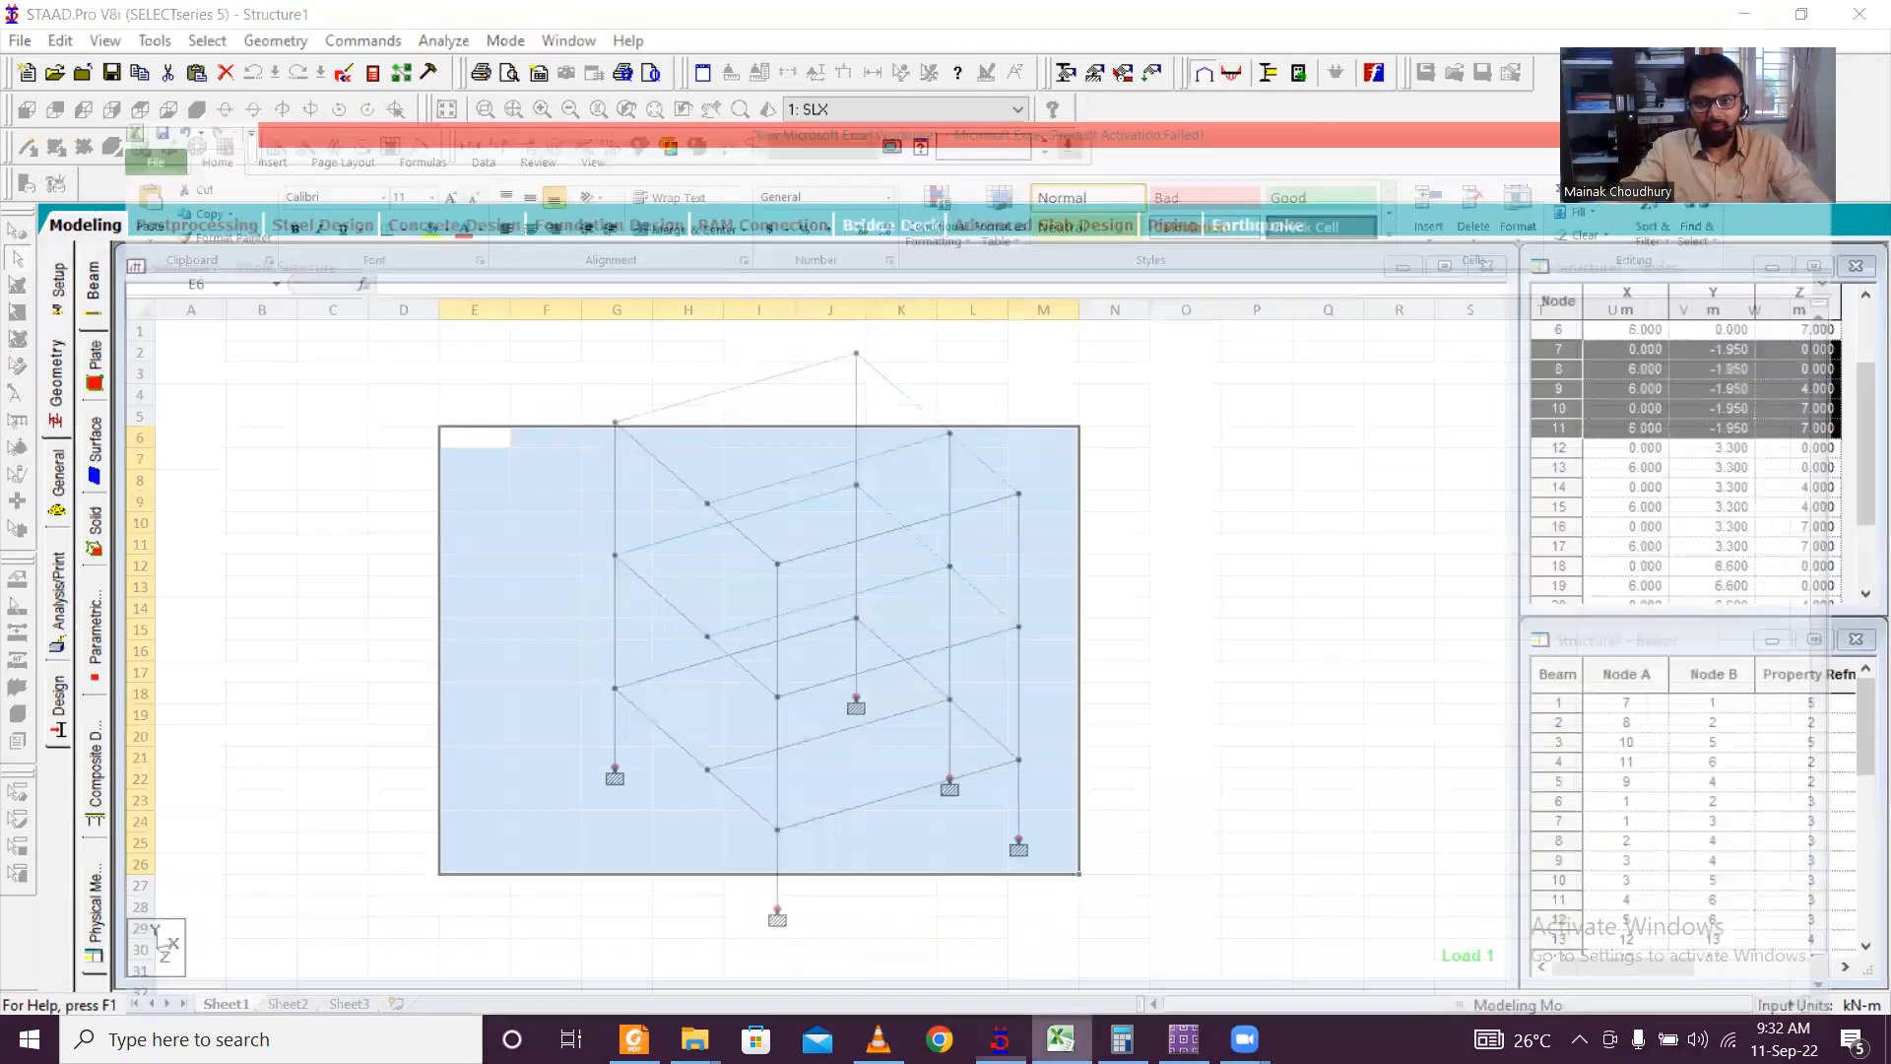
pyautogui.click(909, 722)
pyautogui.click(119, 383)
pyautogui.click(123, 301)
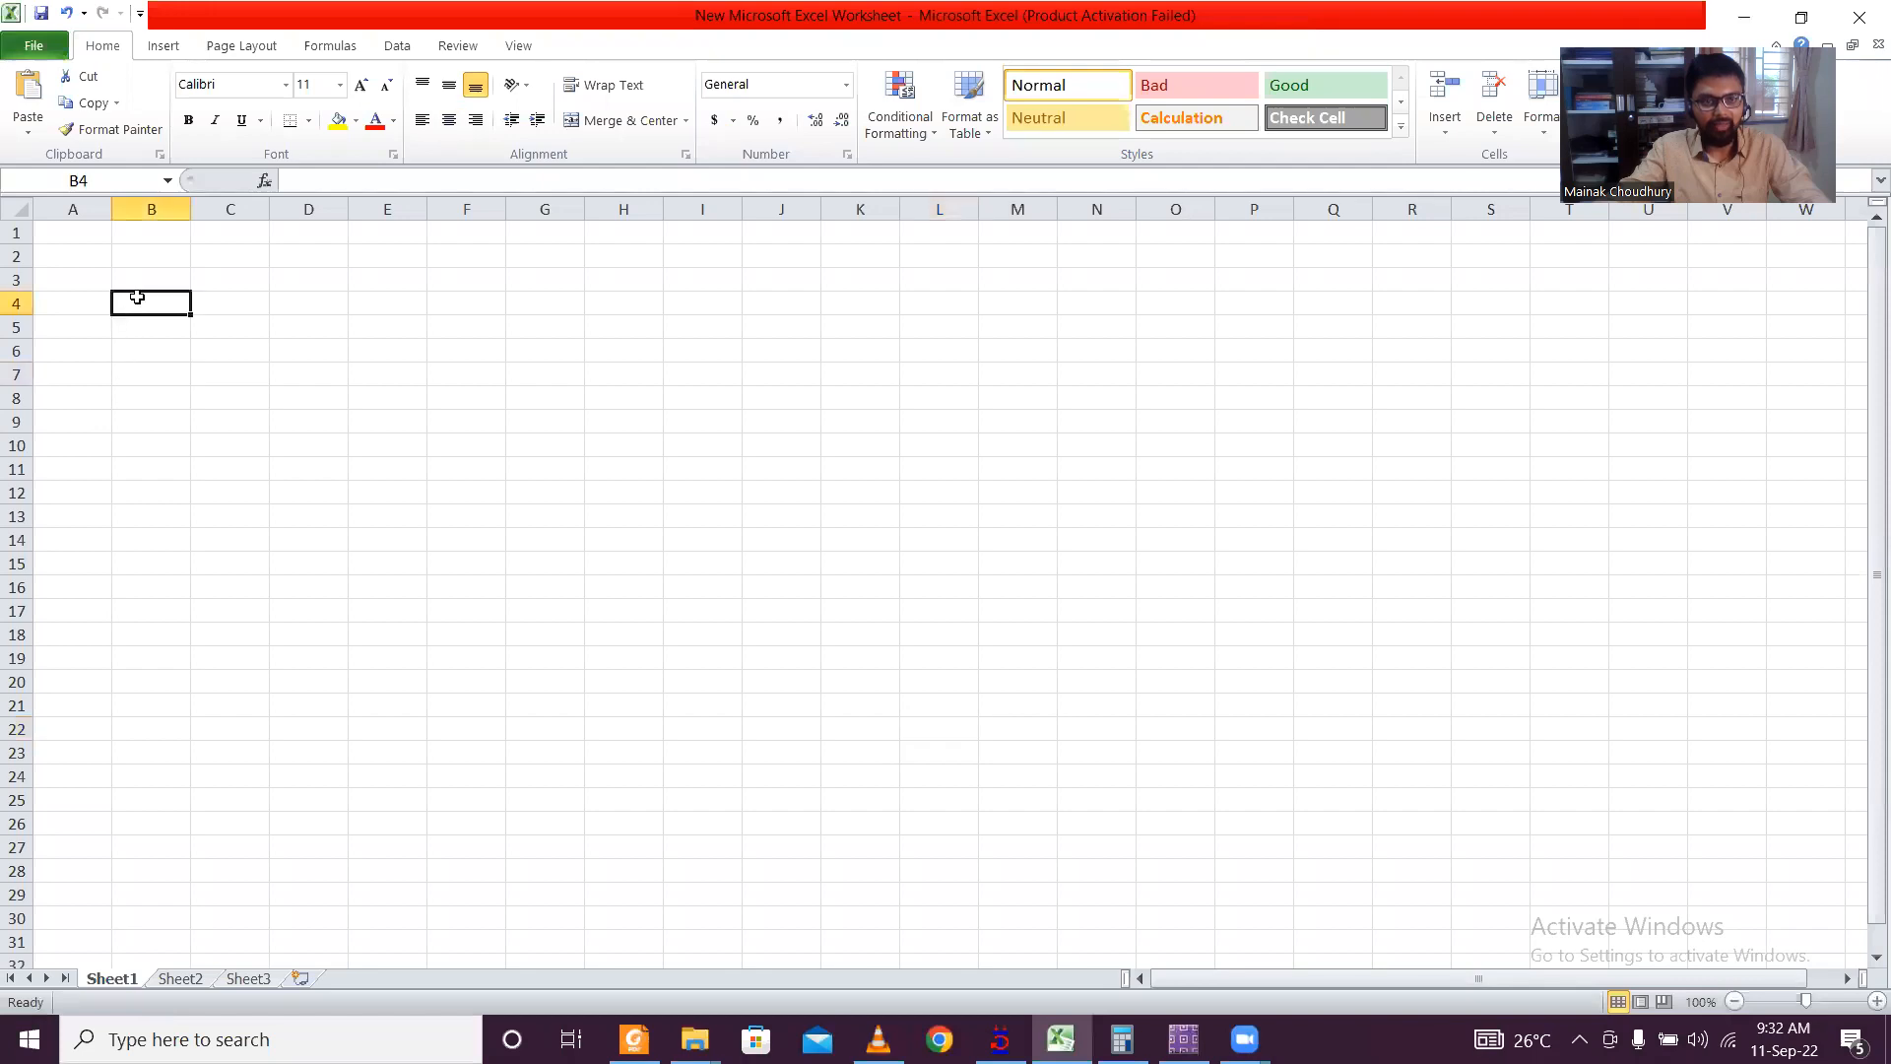
pyautogui.write('7\t0\t-1.95\t0 8\t6\t-1.95\t0 9\t6\t-1.95\t4 10\t0\t-1.95\t7 11\t6\t-1.95\t7')
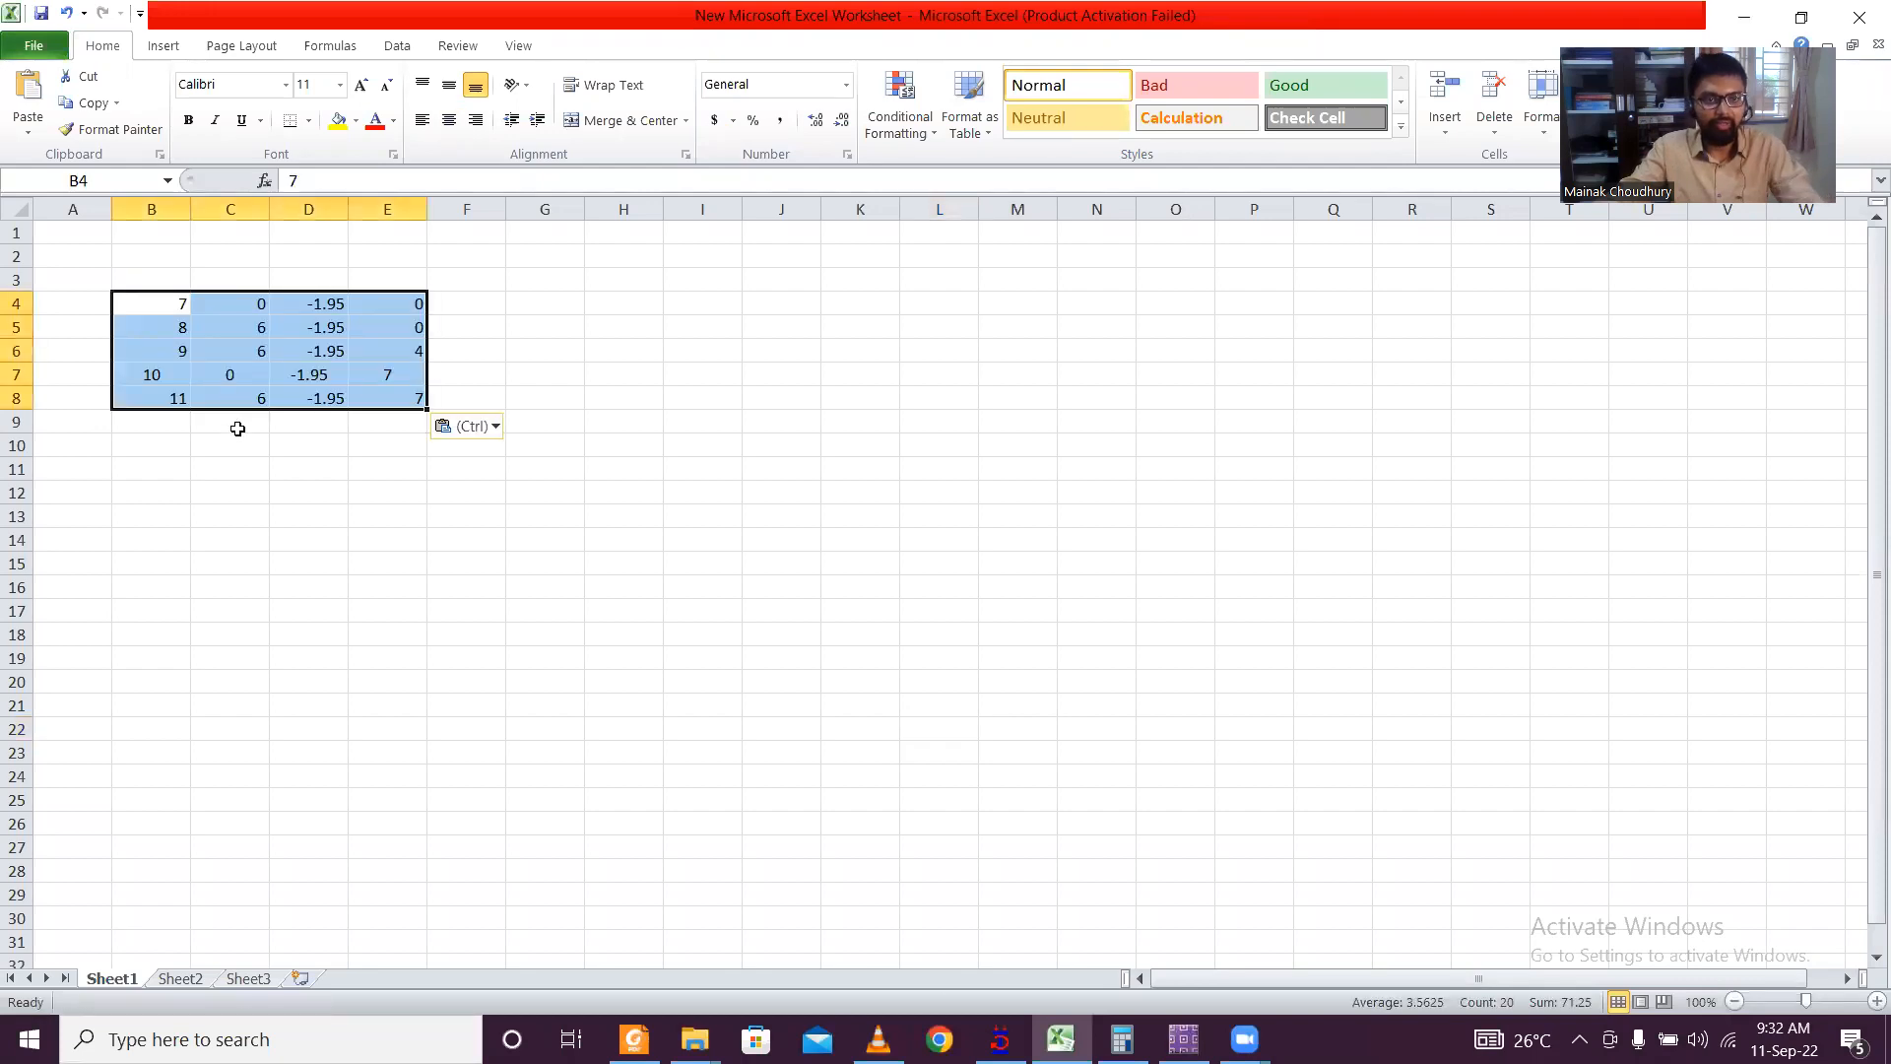
pyautogui.click(255, 443)
pyautogui.click(372, 491)
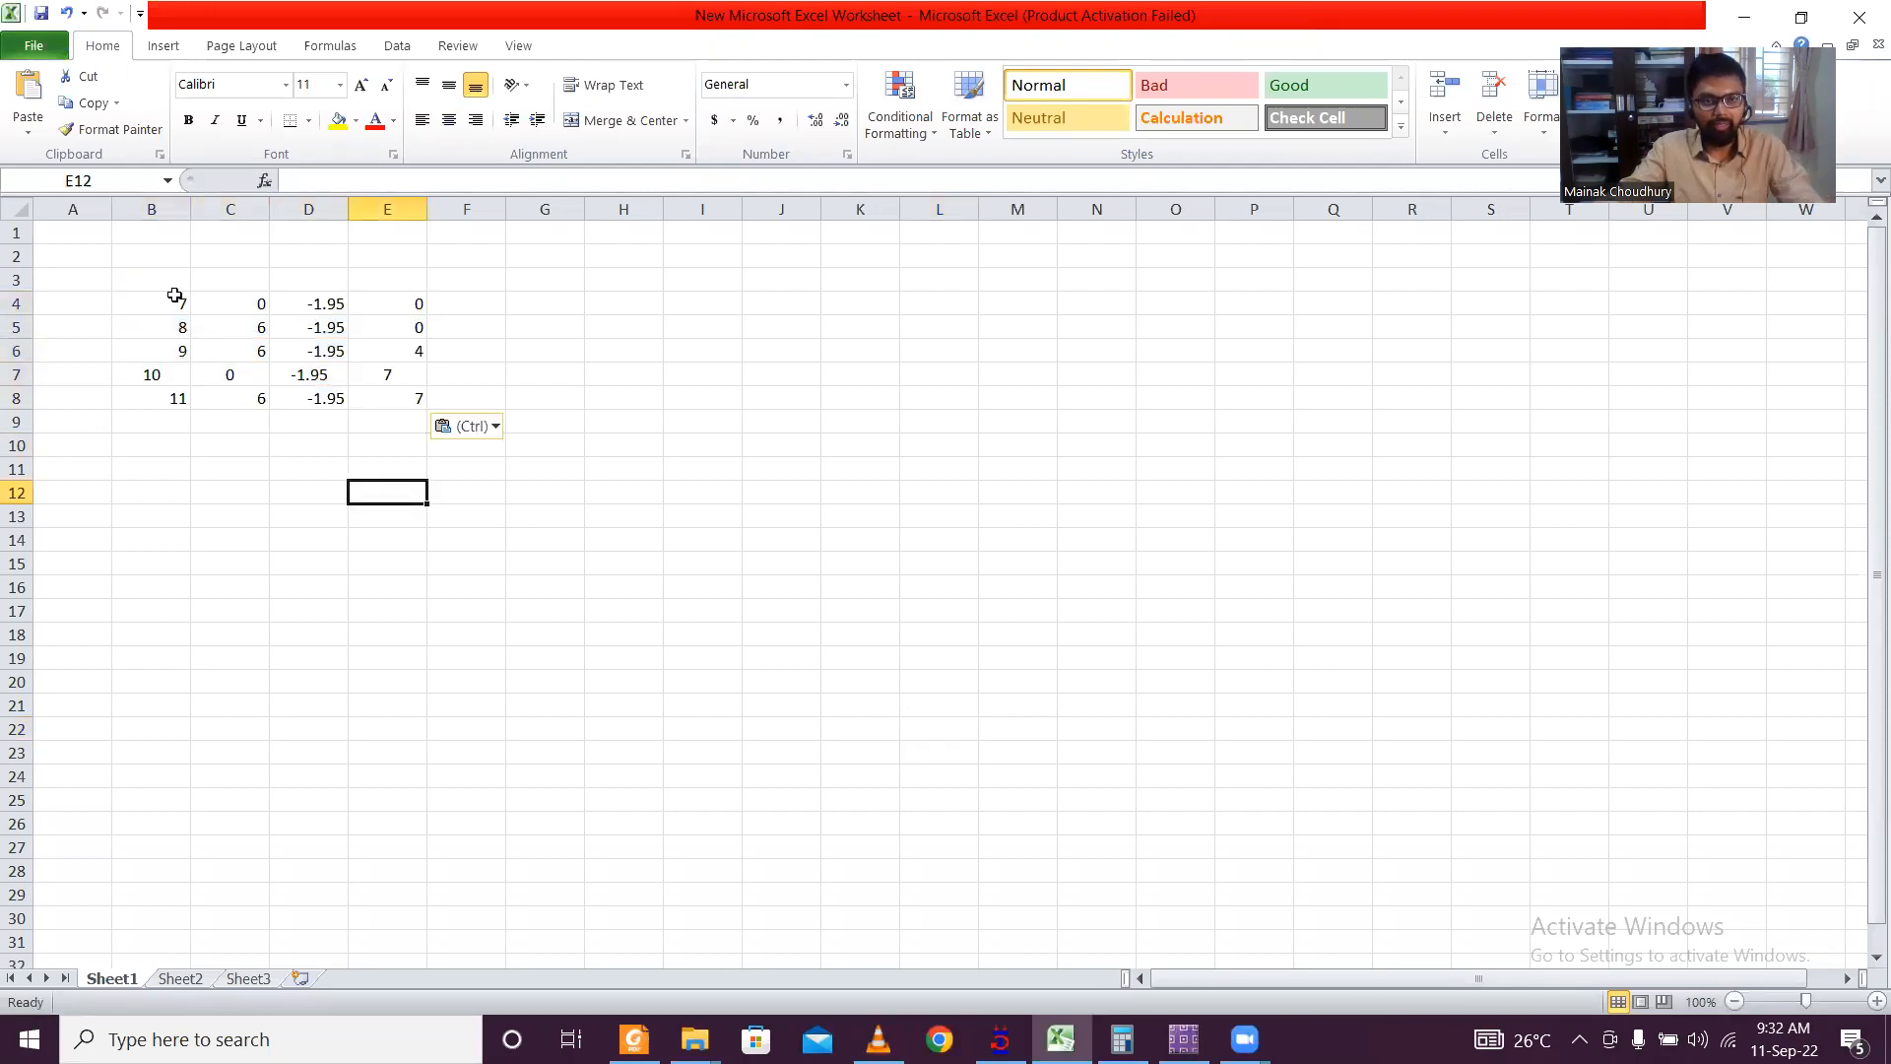
# Step: Centre the contents of all cells on Sheet1 horizontally and vertically
pyautogui.click(18, 208)
pyautogui.click(448, 119)
pyautogui.click(451, 86)
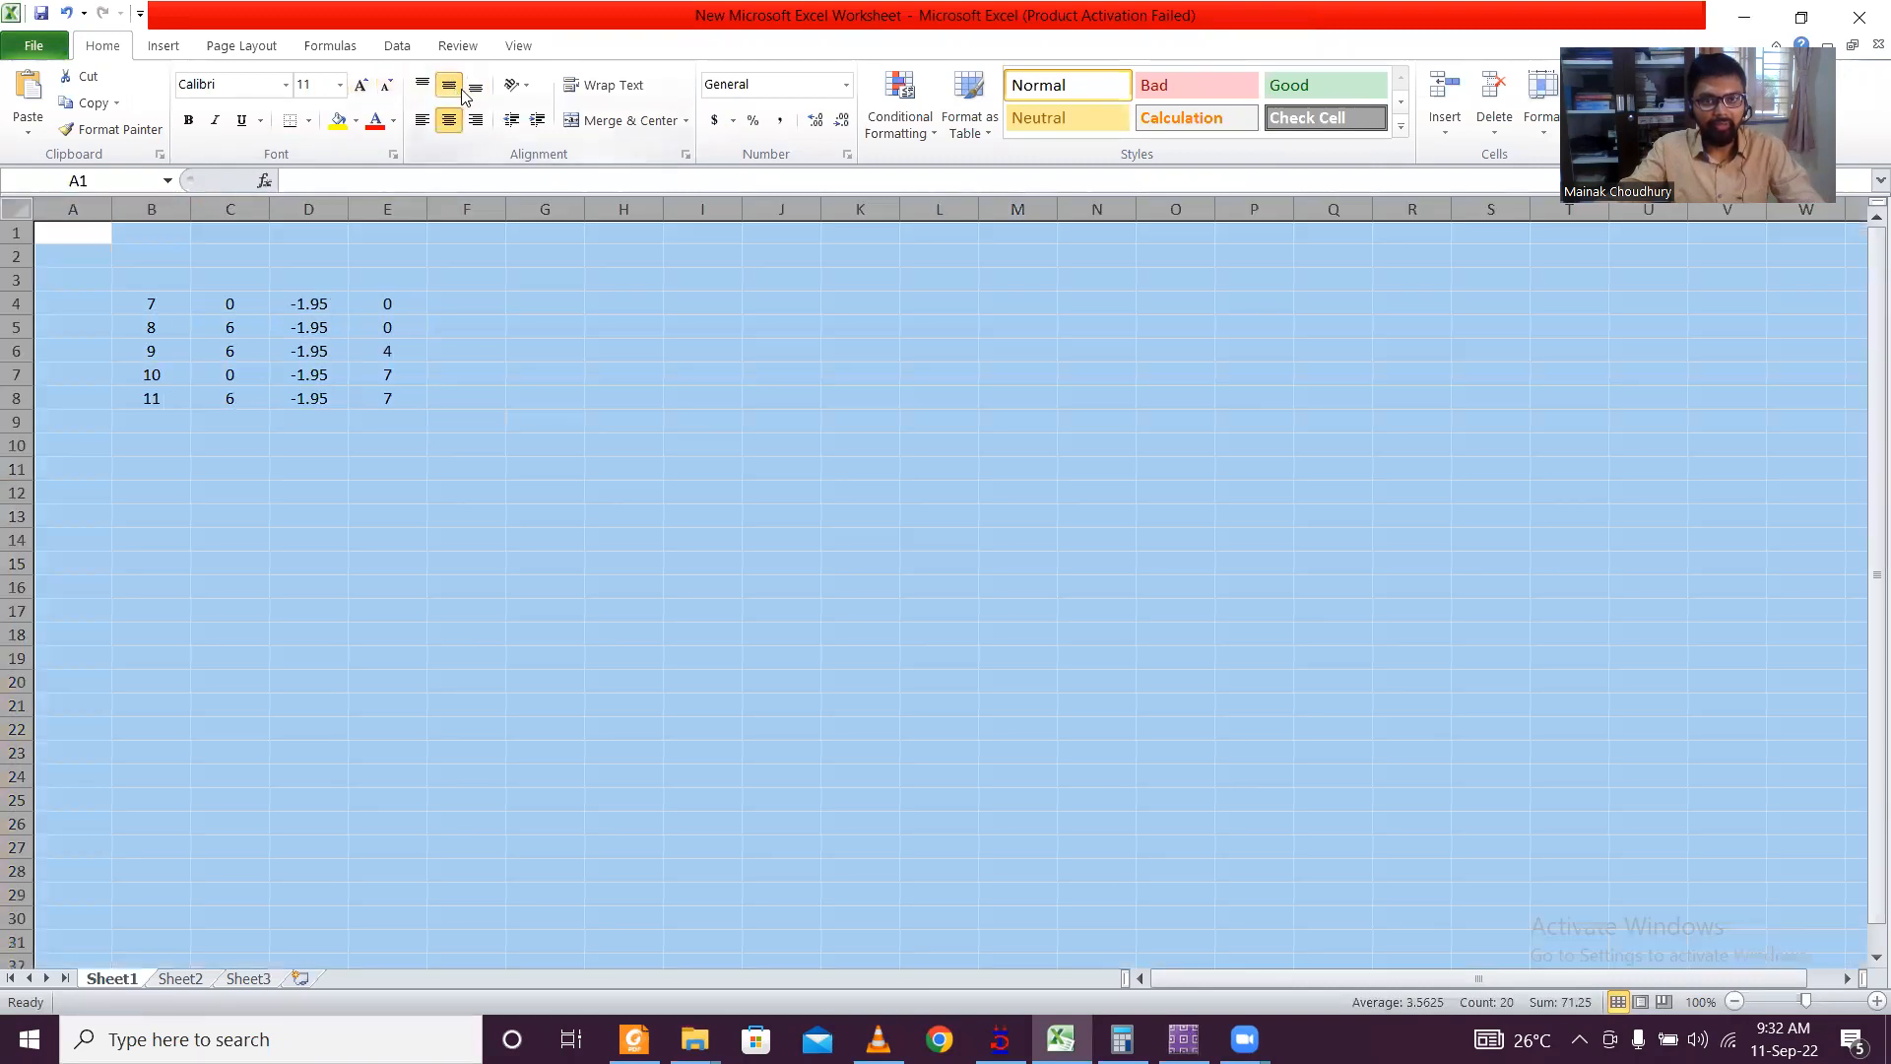
pyautogui.click(456, 396)
# Step: Enter the header "Node" in cell B3 above the node numbers
pyautogui.click(127, 281)
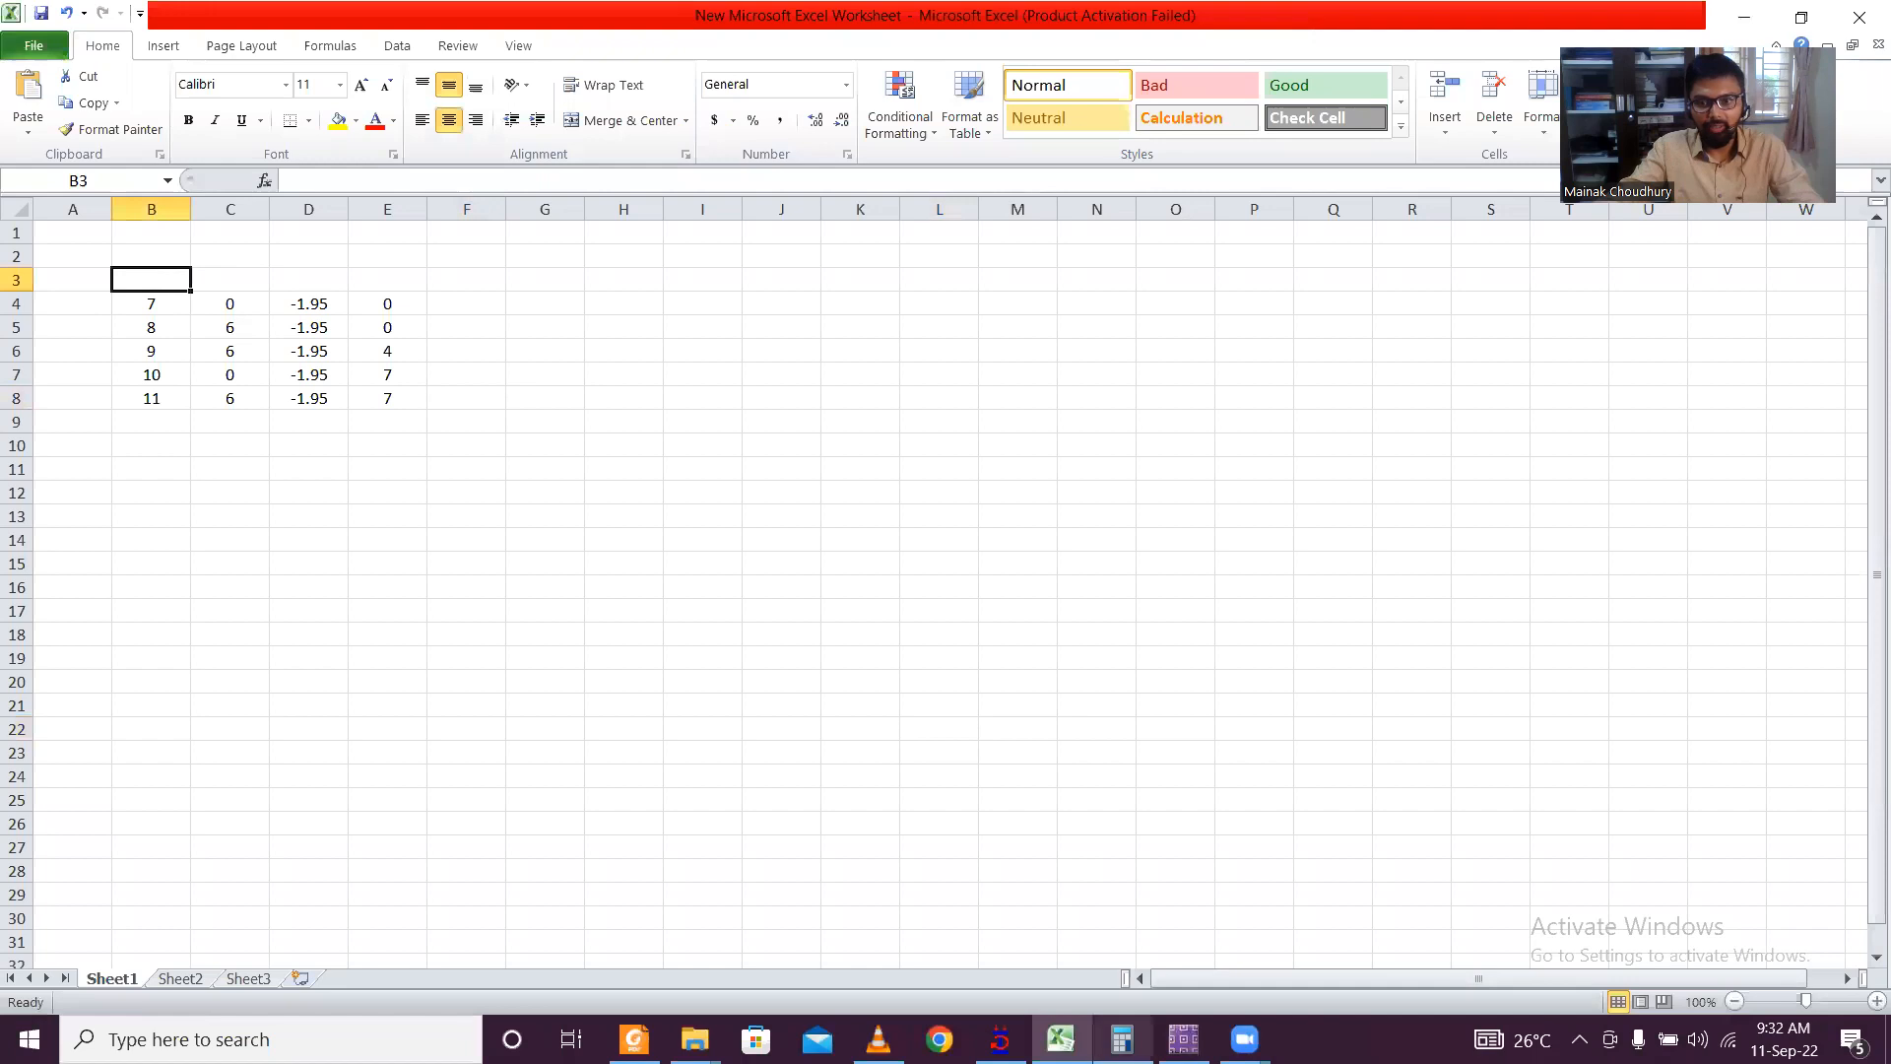
pyautogui.click(1000, 1039)
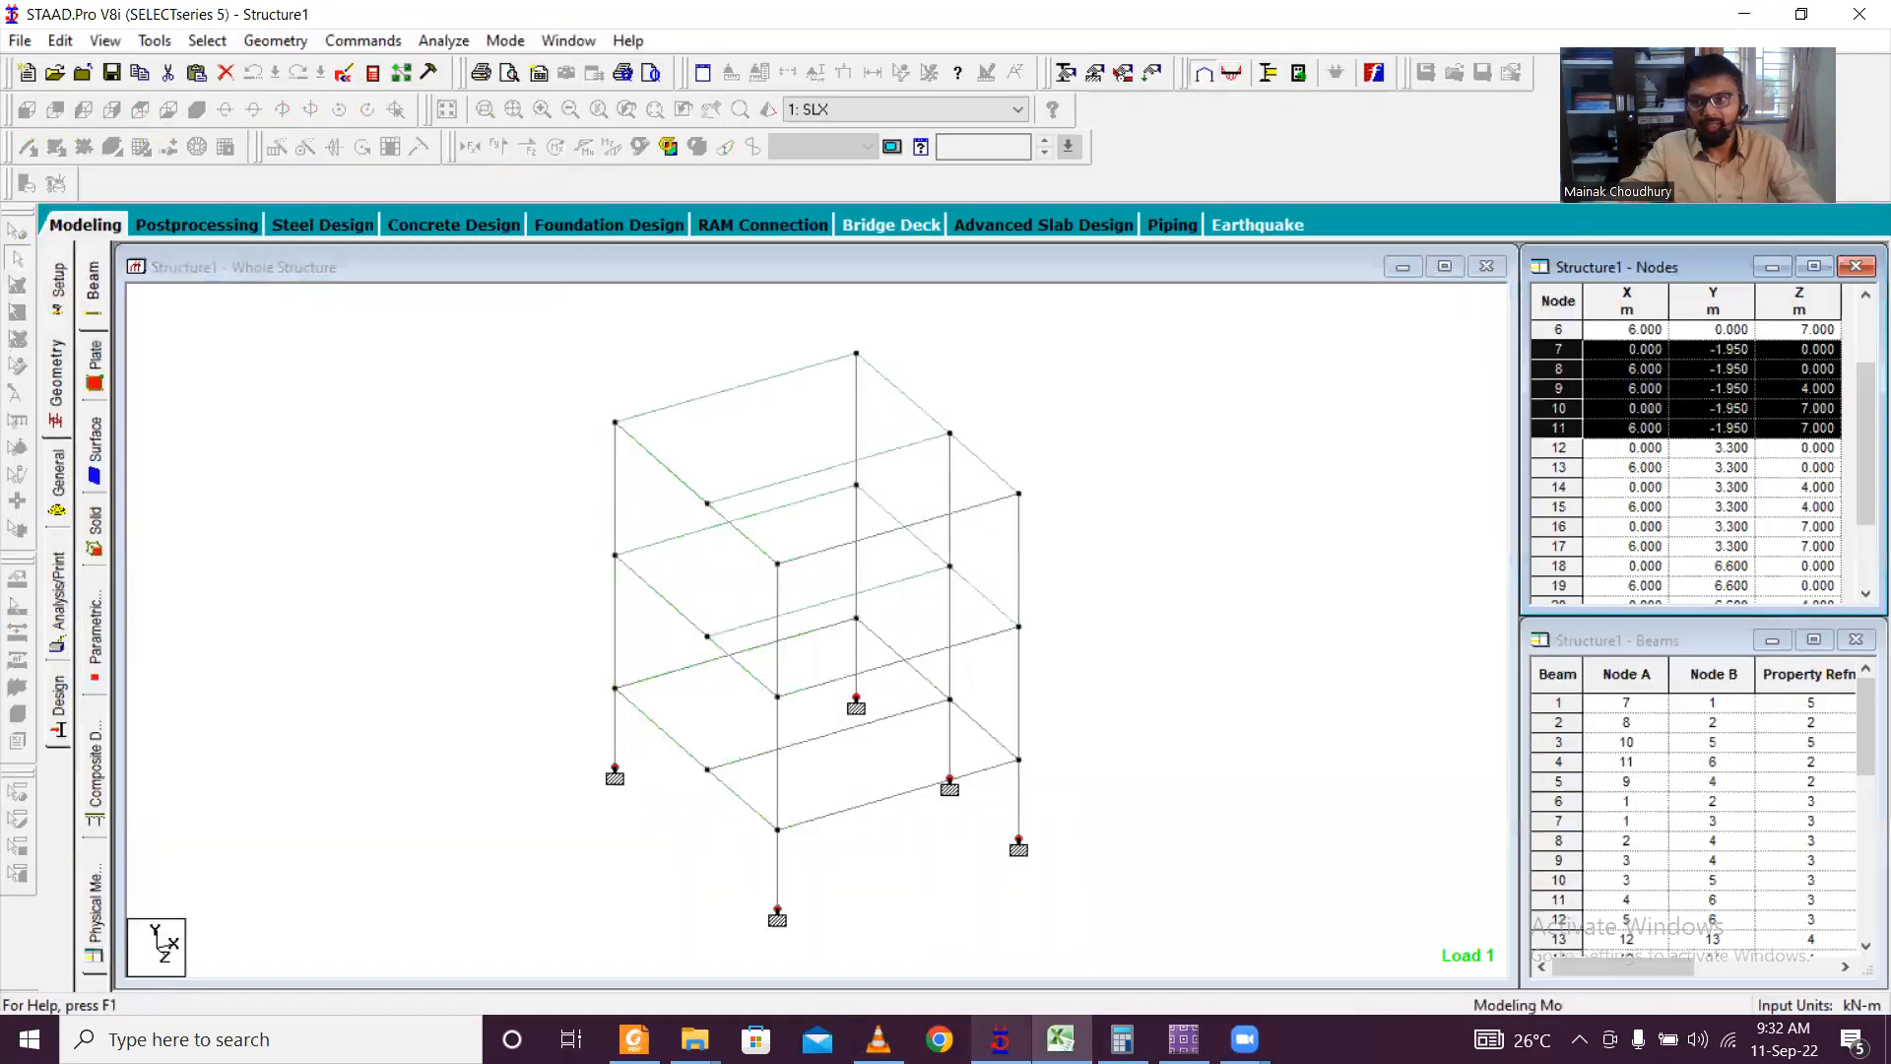
pyautogui.click(1061, 1039)
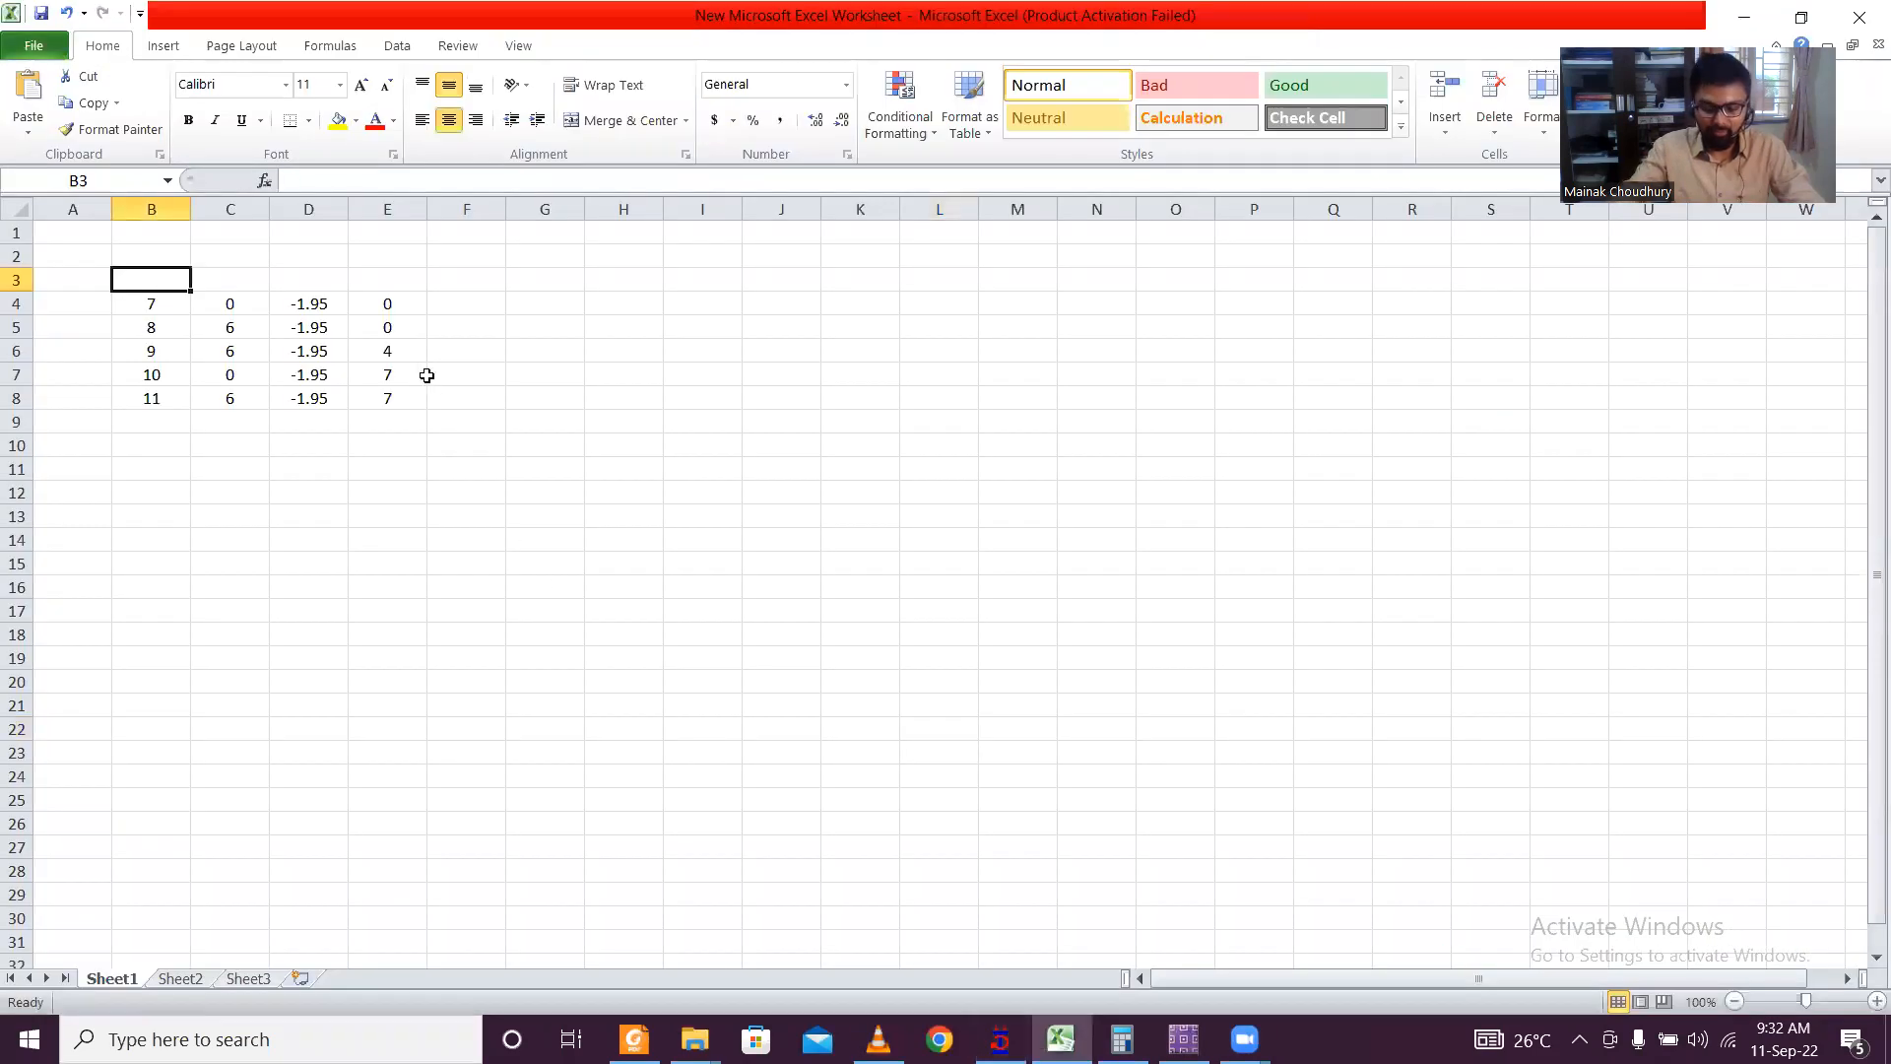
pyautogui.write('nOD')
pyautogui.press('BackSpace')
pyautogui.press('BackSpace')
pyautogui.press('BackSpace')
pyautogui.write('Node')
pyautogui.press('Tab')
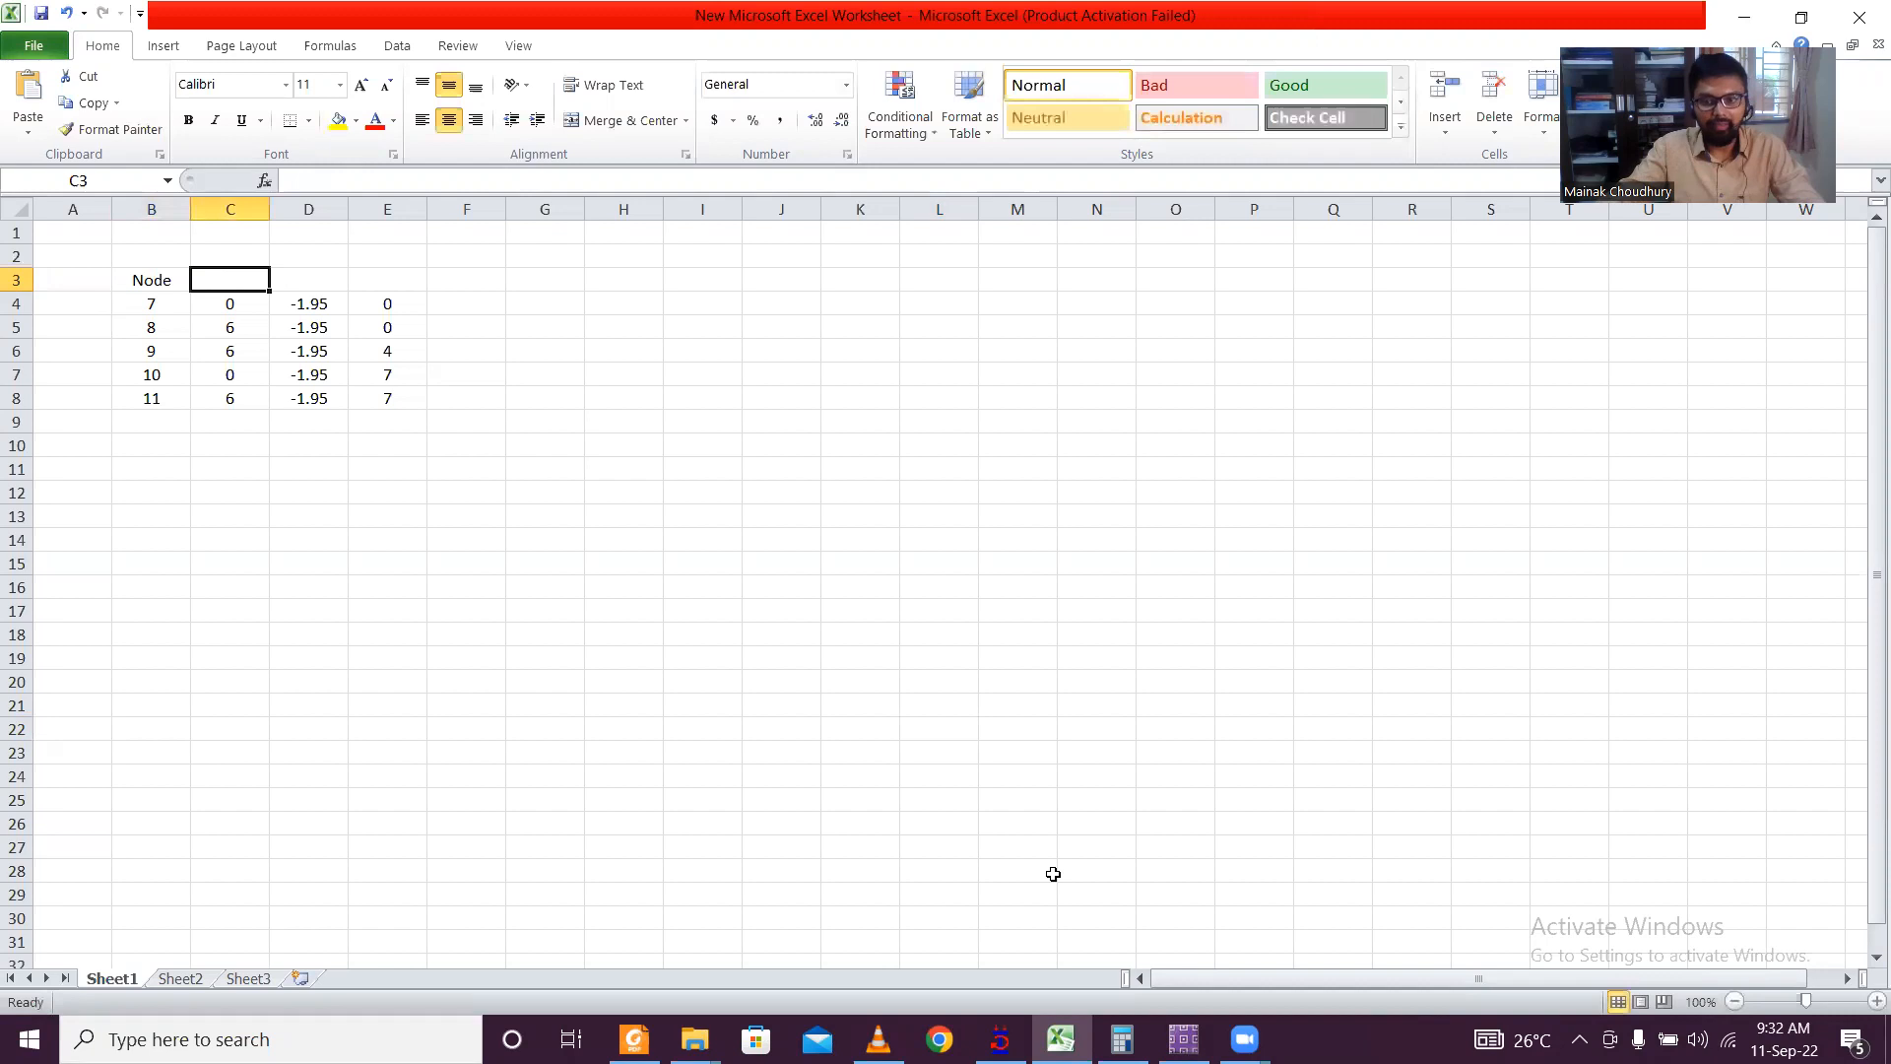
# Step: Label the three coordinate columns X, Y and Z in cells C3 to E3
pyautogui.click(999, 1039)
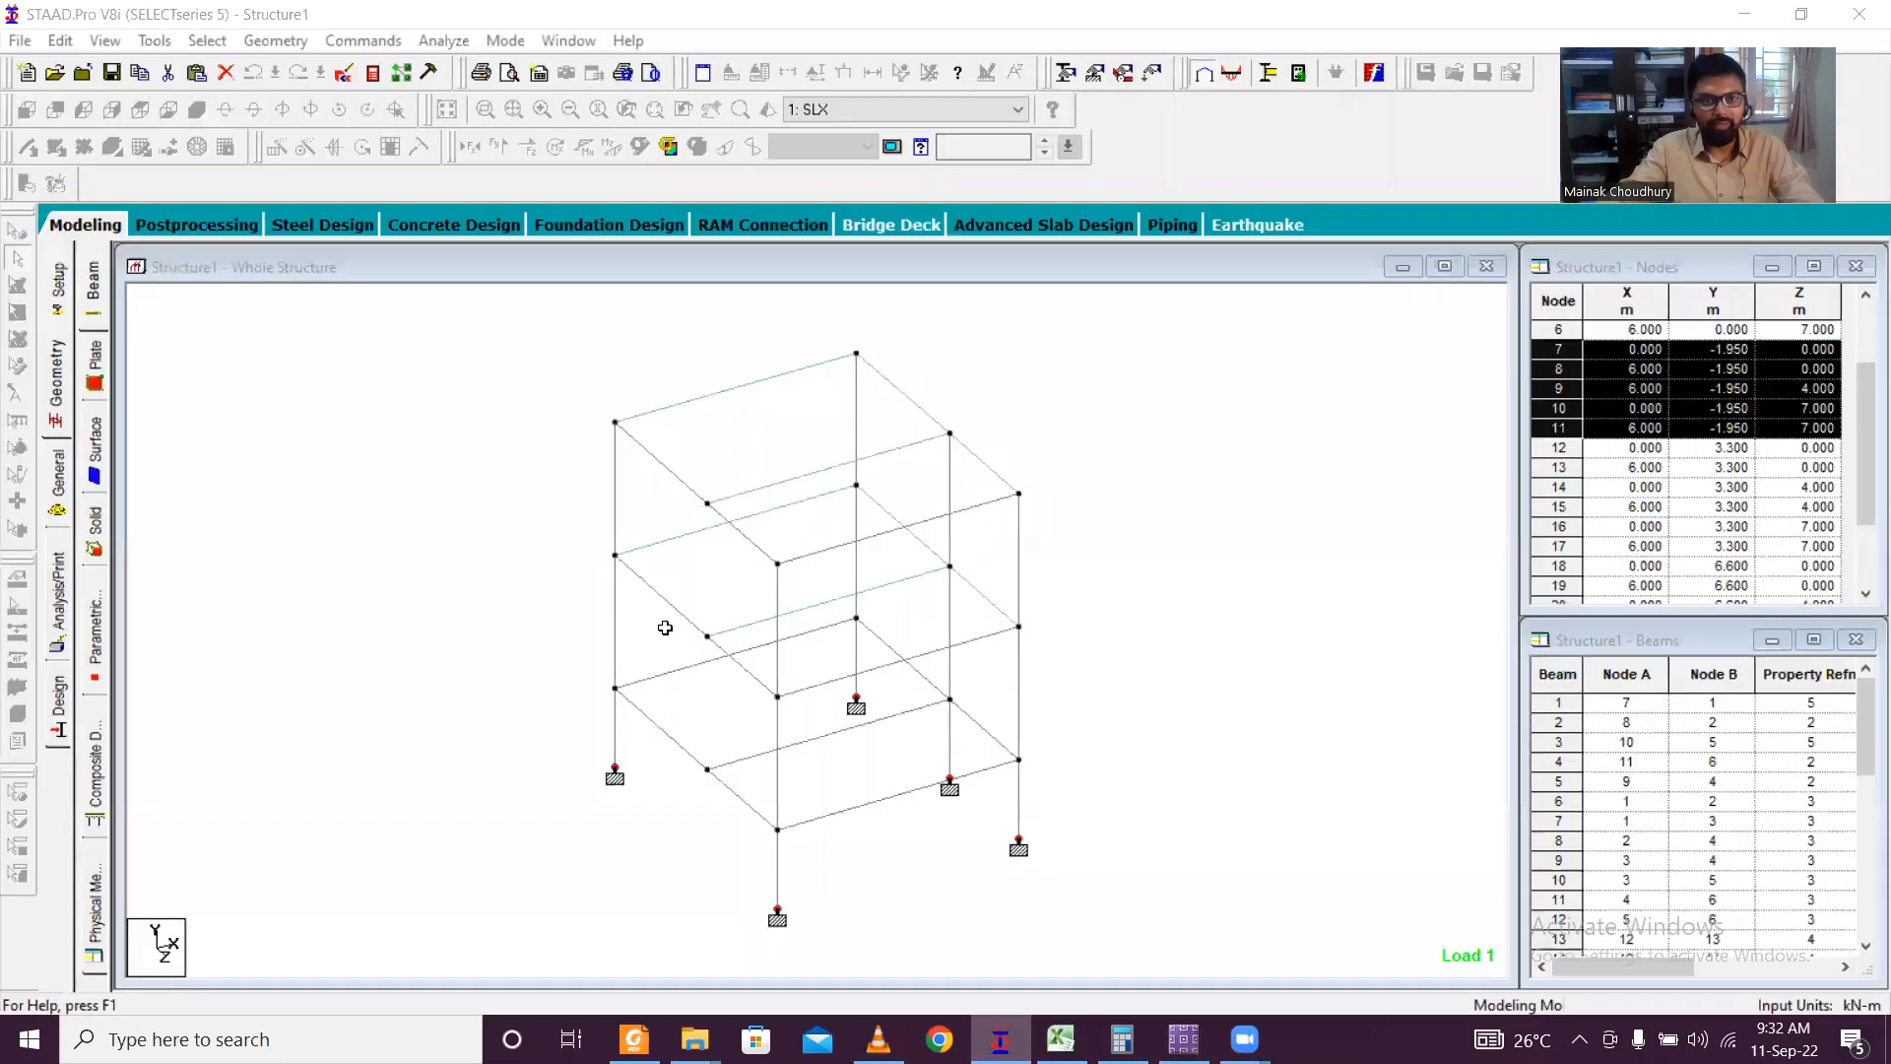
pyautogui.hotkey('alt', 'Tab')
pyautogui.write('x')
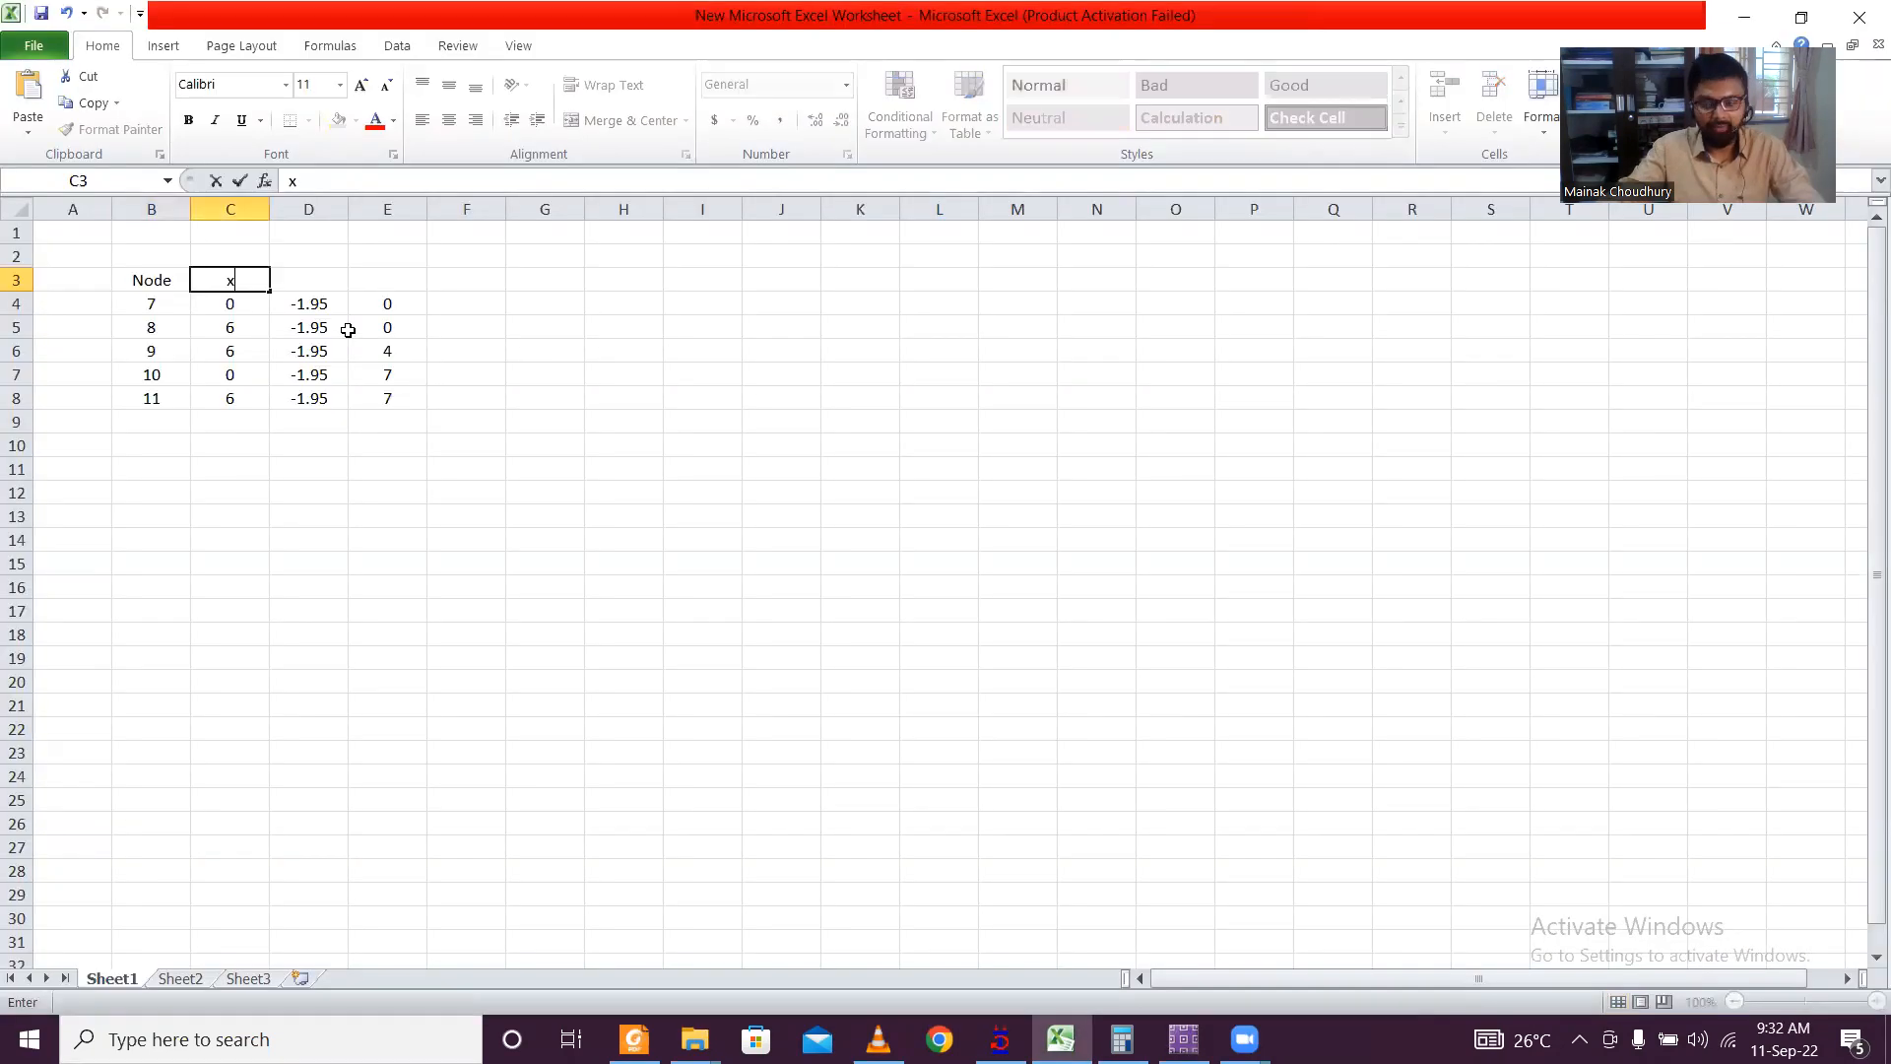
pyautogui.write('X')
pyautogui.click(329, 284)
pyautogui.write('Y')
pyautogui.click(376, 289)
pyautogui.write('Z')
pyautogui.click(534, 379)
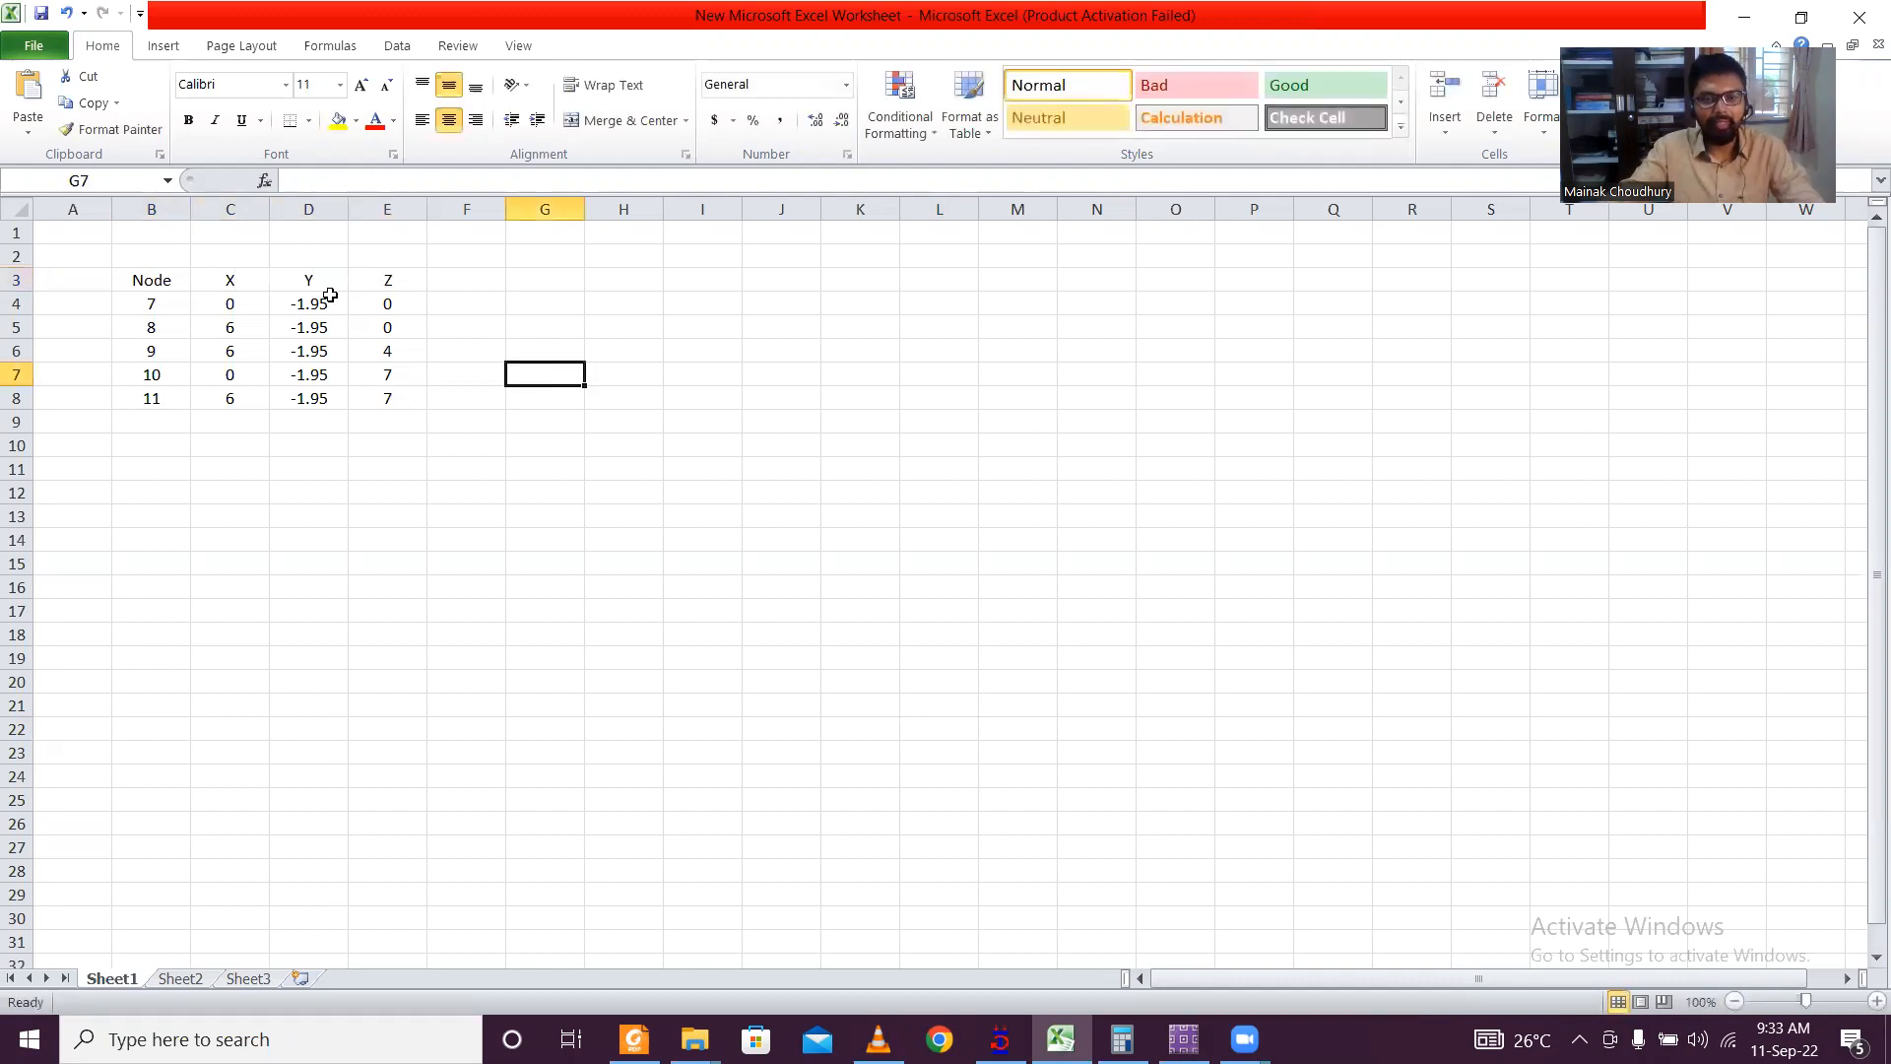
# Step: Swap the Y and Z coordinate values in rows 4 to 8, placing the -1.95 values under Z
pyautogui.moveTo(316, 304); pyautogui.dragTo(443, 404)
pyautogui.moveTo(399, 308); pyautogui.dragTo(321, 401)
pyautogui.moveTo(467, 304); pyautogui.dragTo(392, 410)
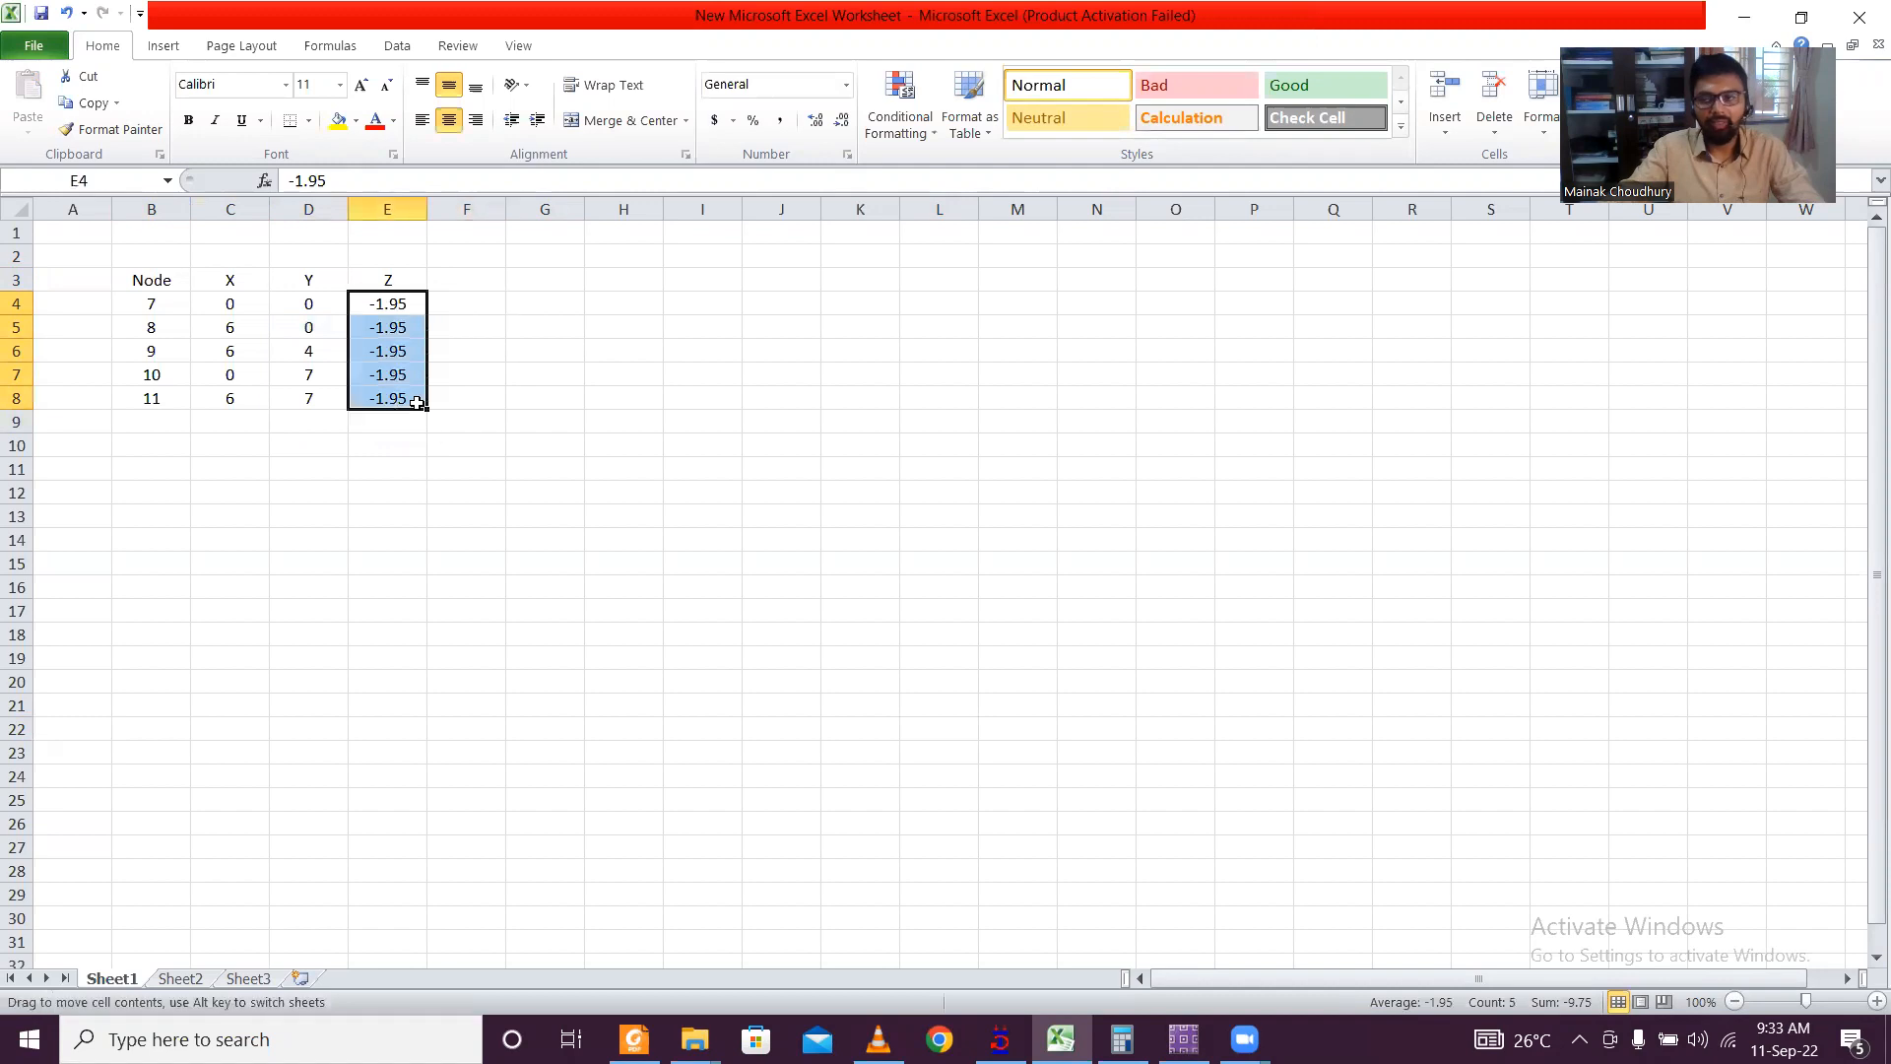
pyautogui.click(466, 443)
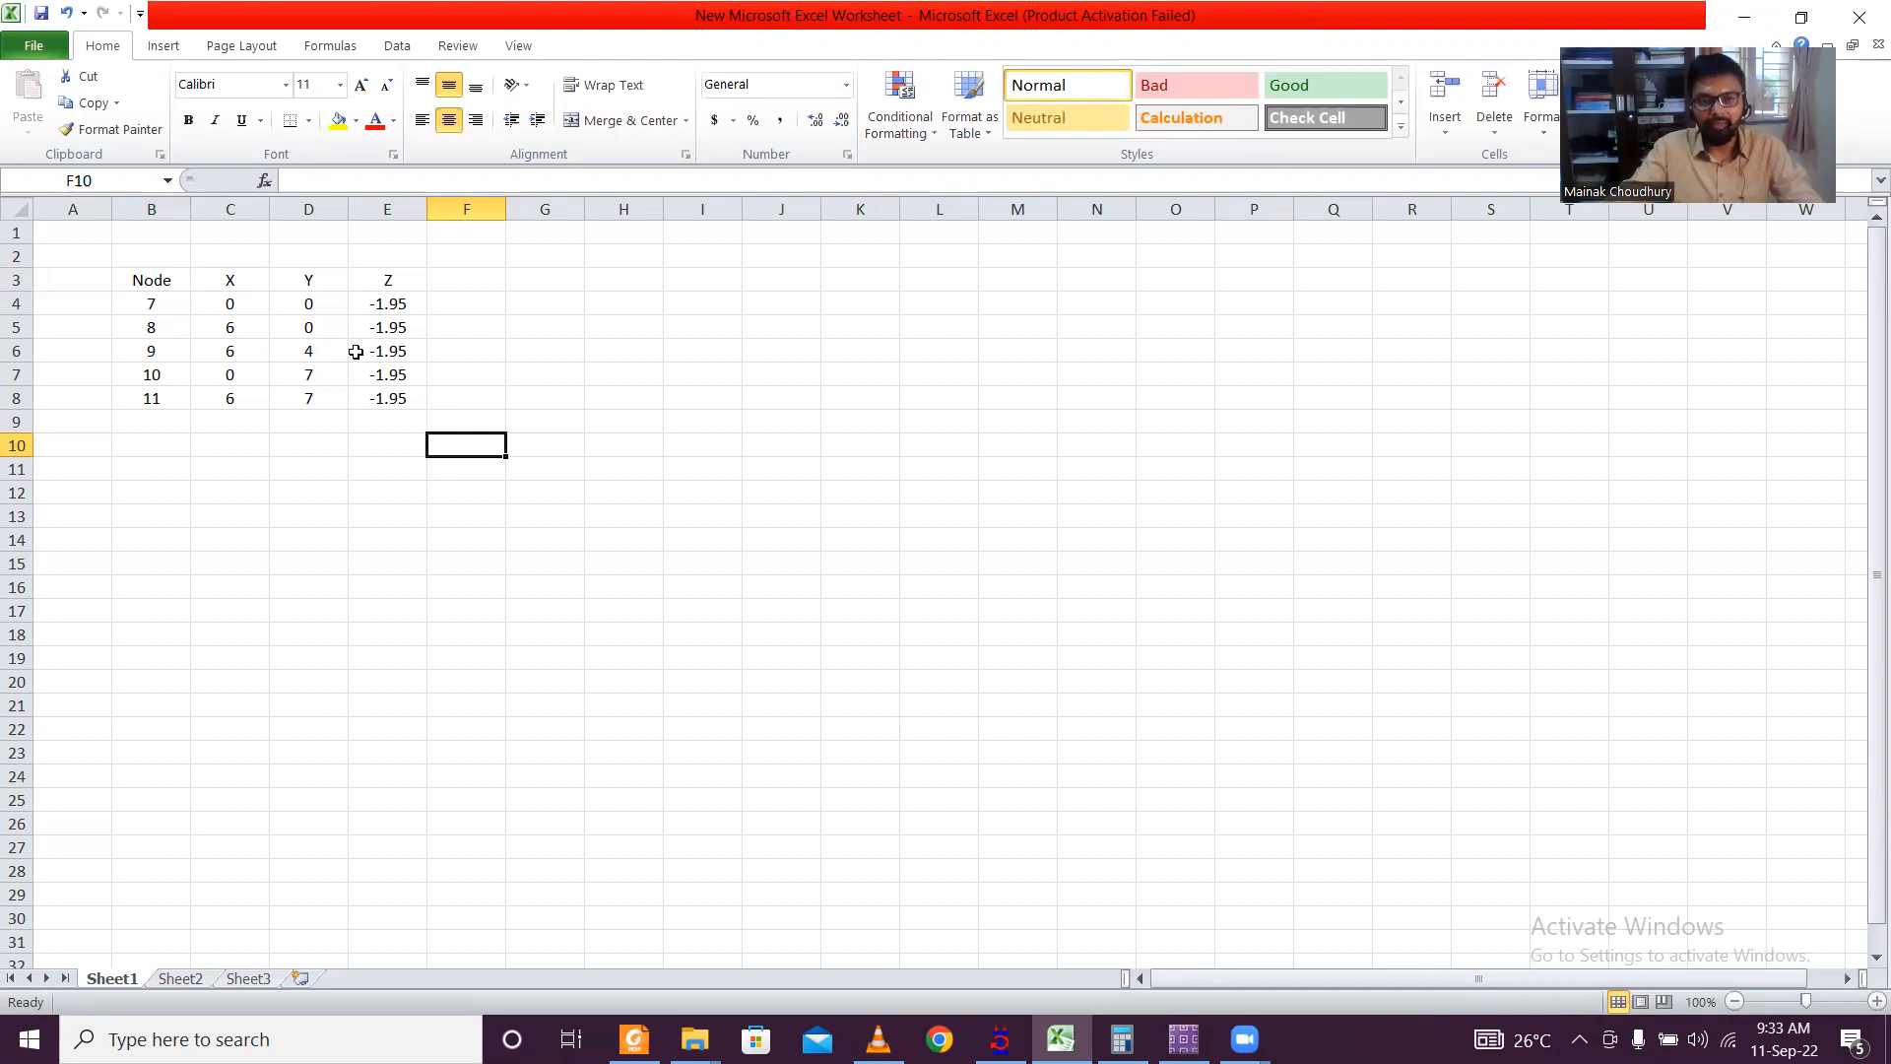
pyautogui.click(542, 323)
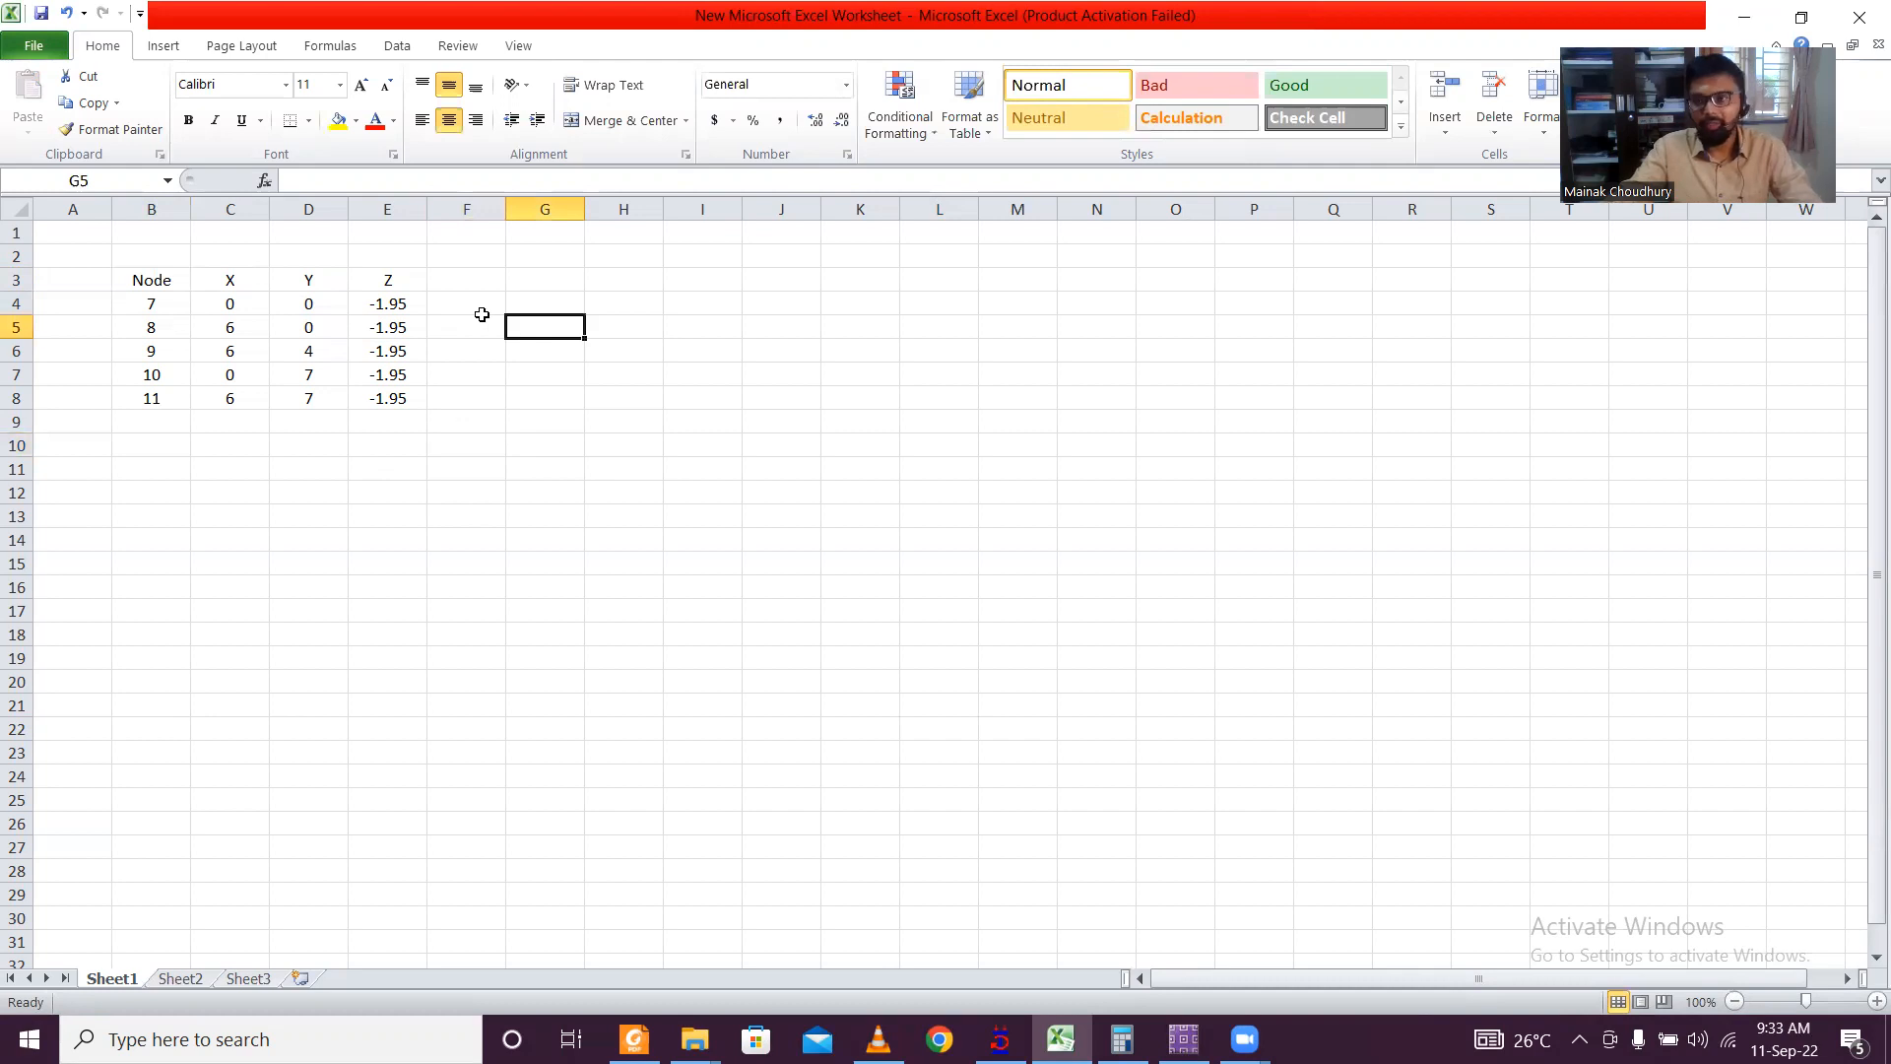
# Step: Bring up the empty Sheet2, then switch to STAAD.Pro and start a Support Reactions report in Postprocessing mode
pyautogui.click(181, 978)
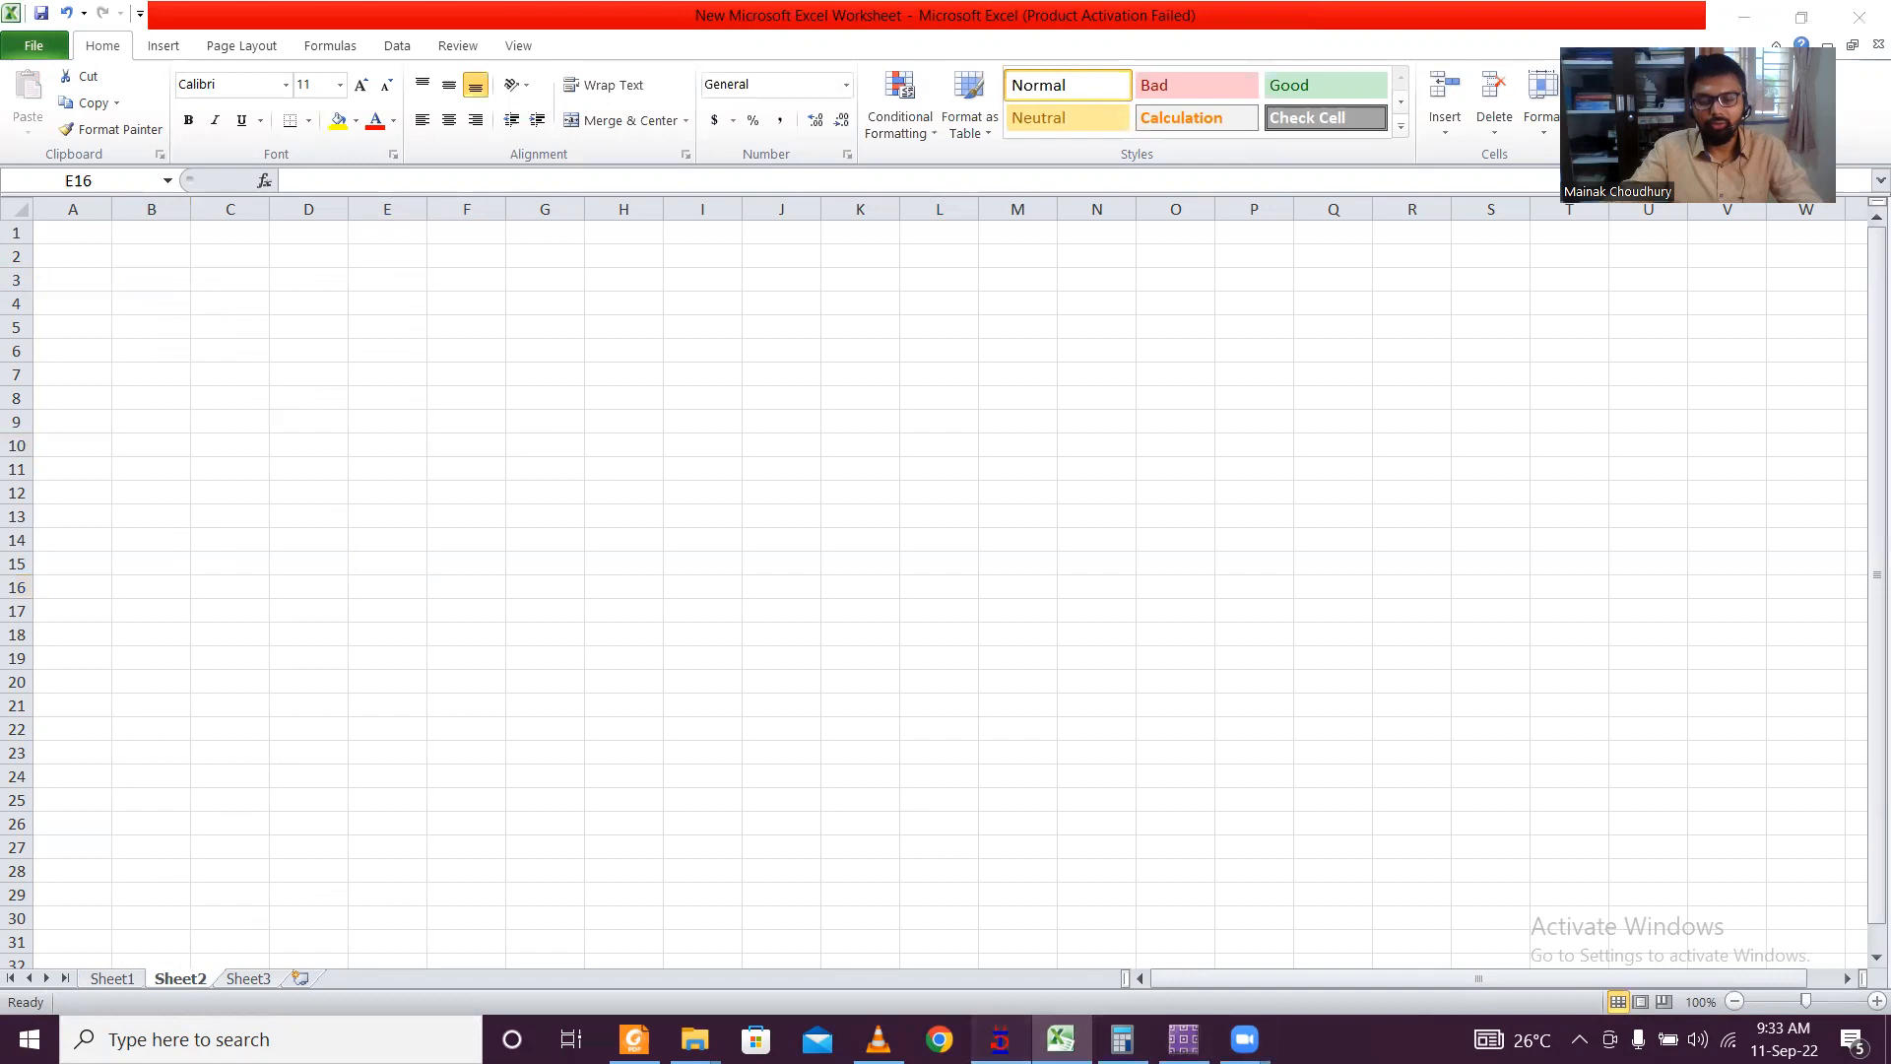
pyautogui.click(999, 1039)
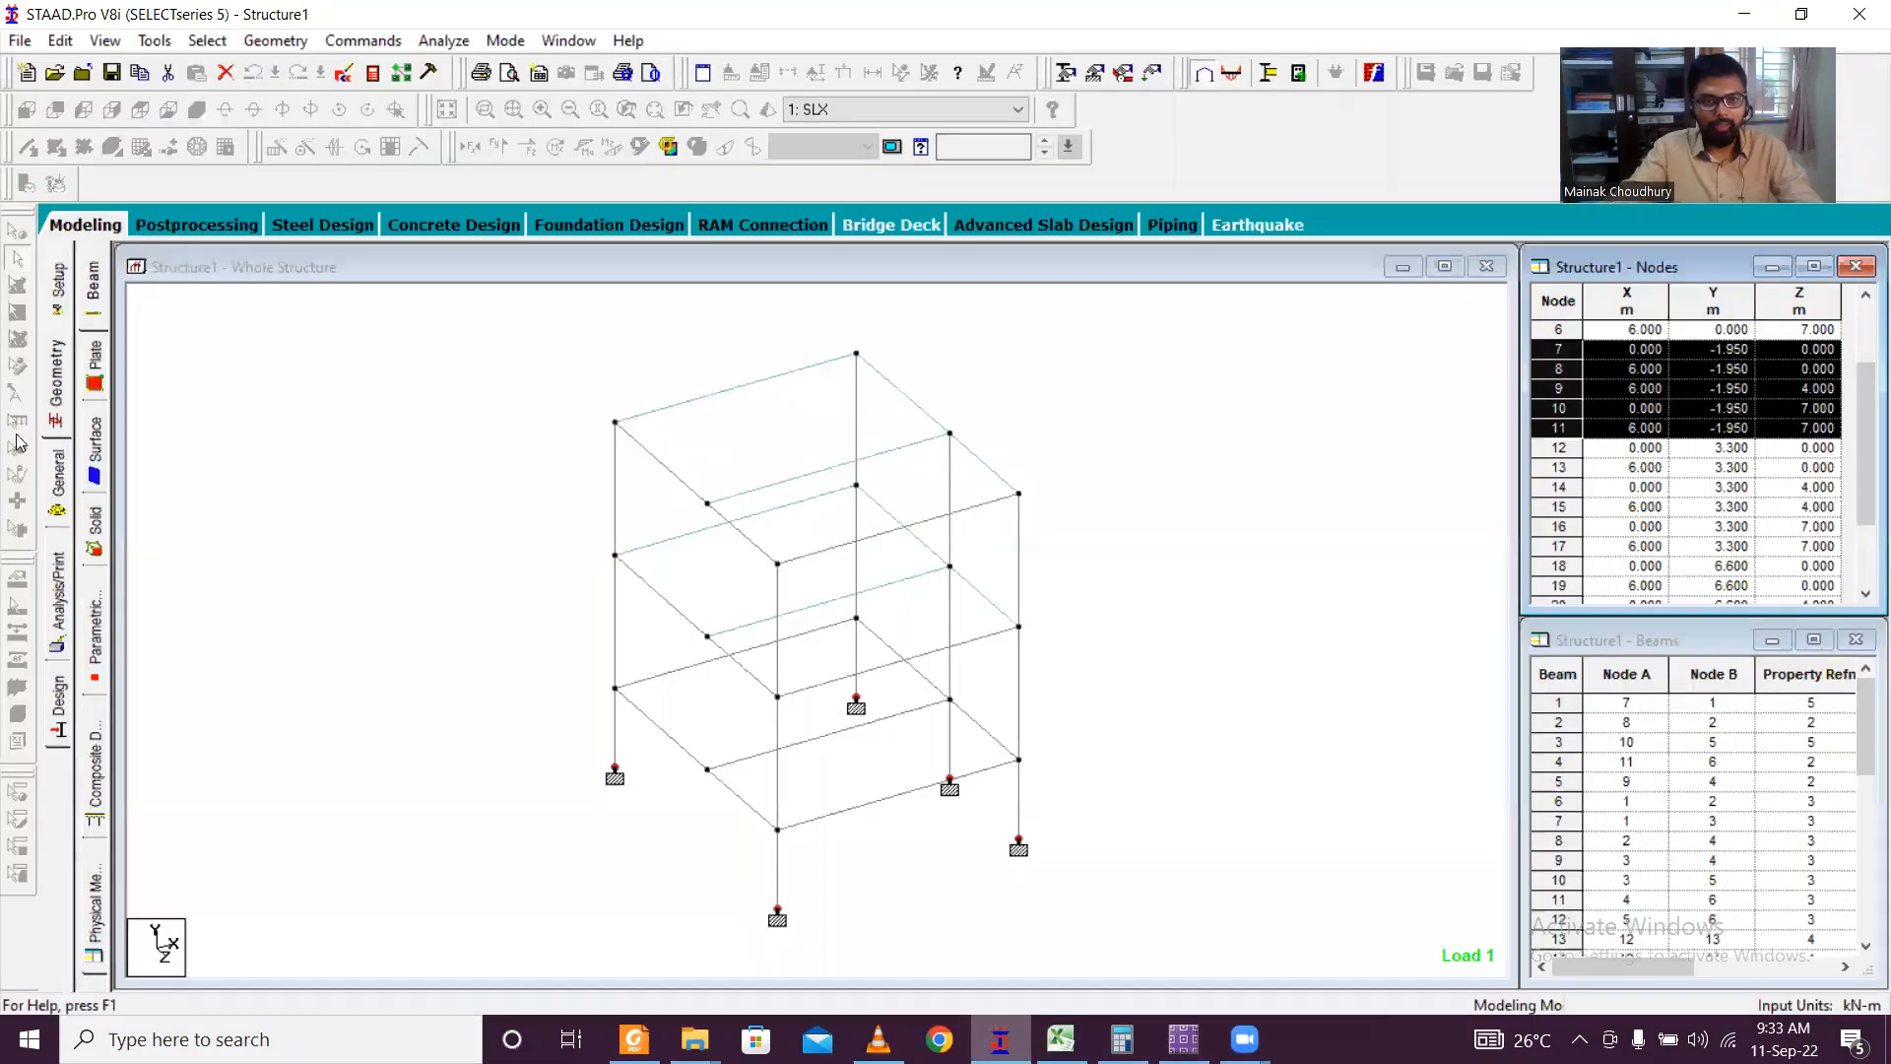
pyautogui.click(201, 225)
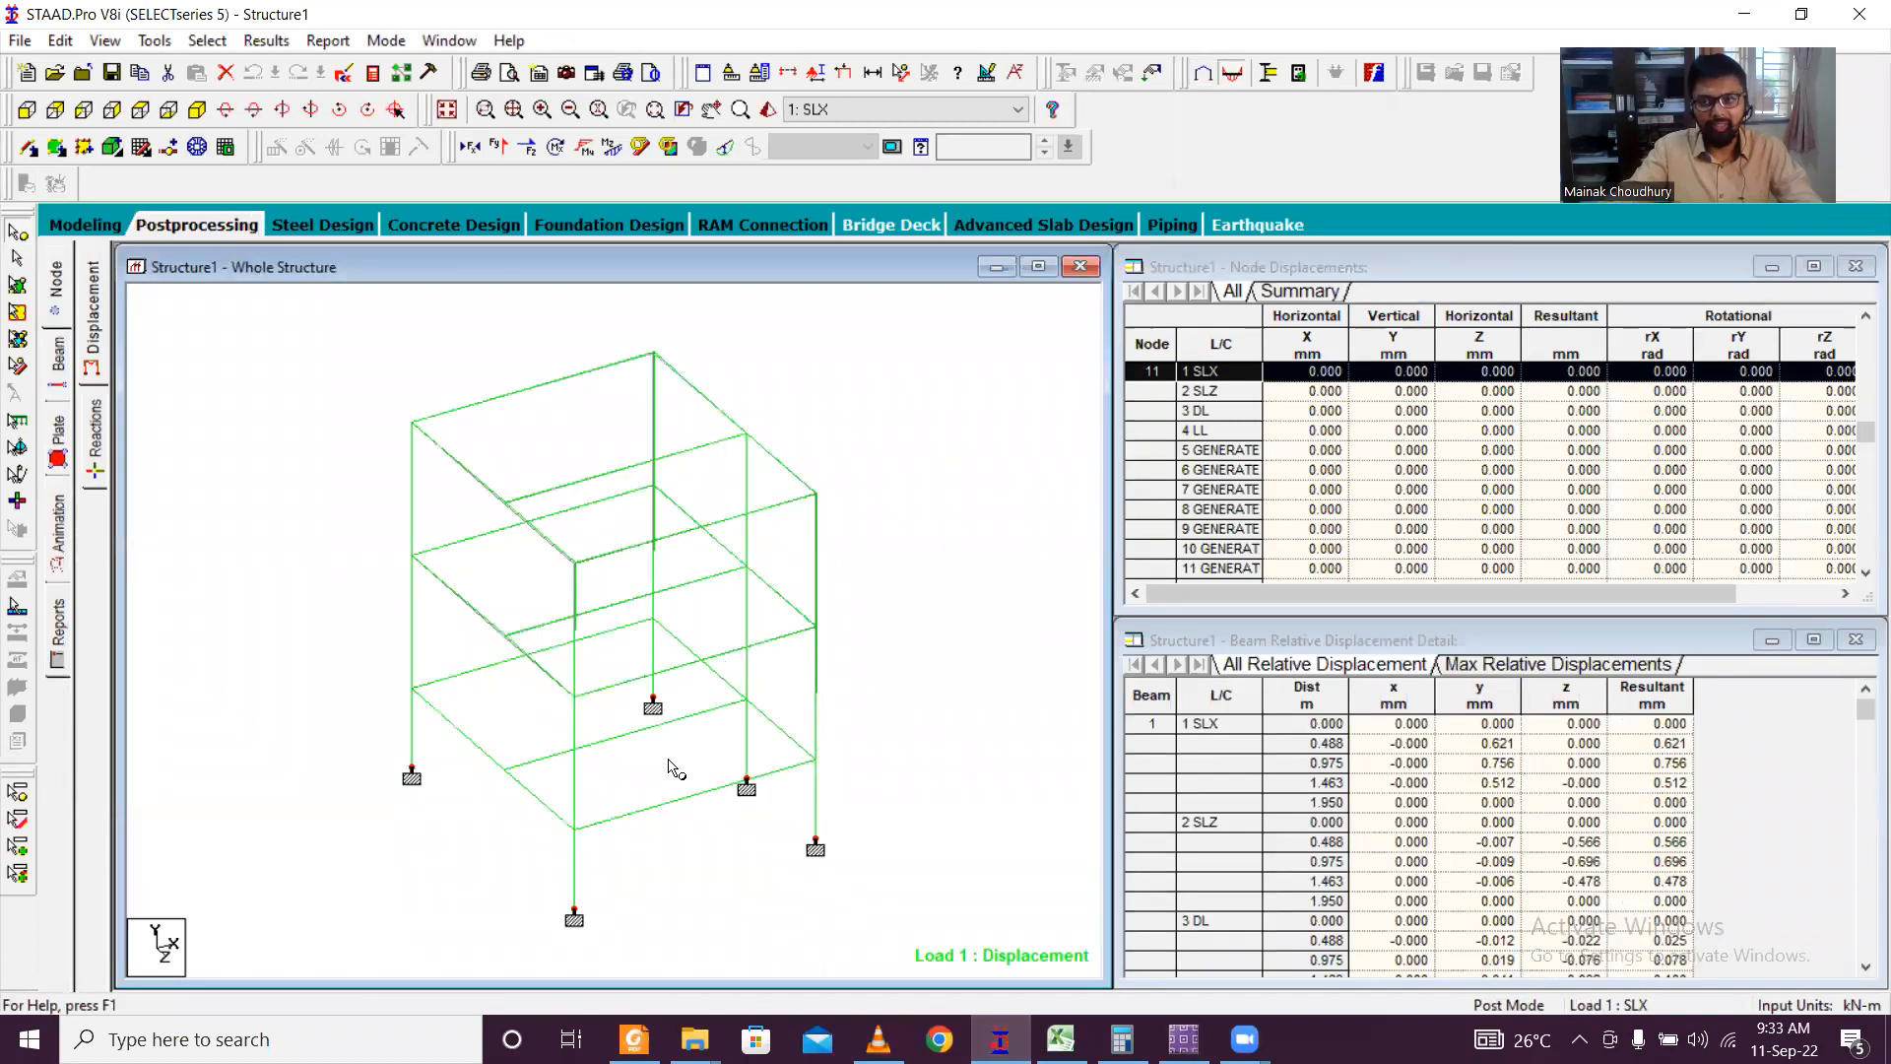
pyautogui.moveTo(671, 768); pyautogui.dragTo(680, 694, button='middle')
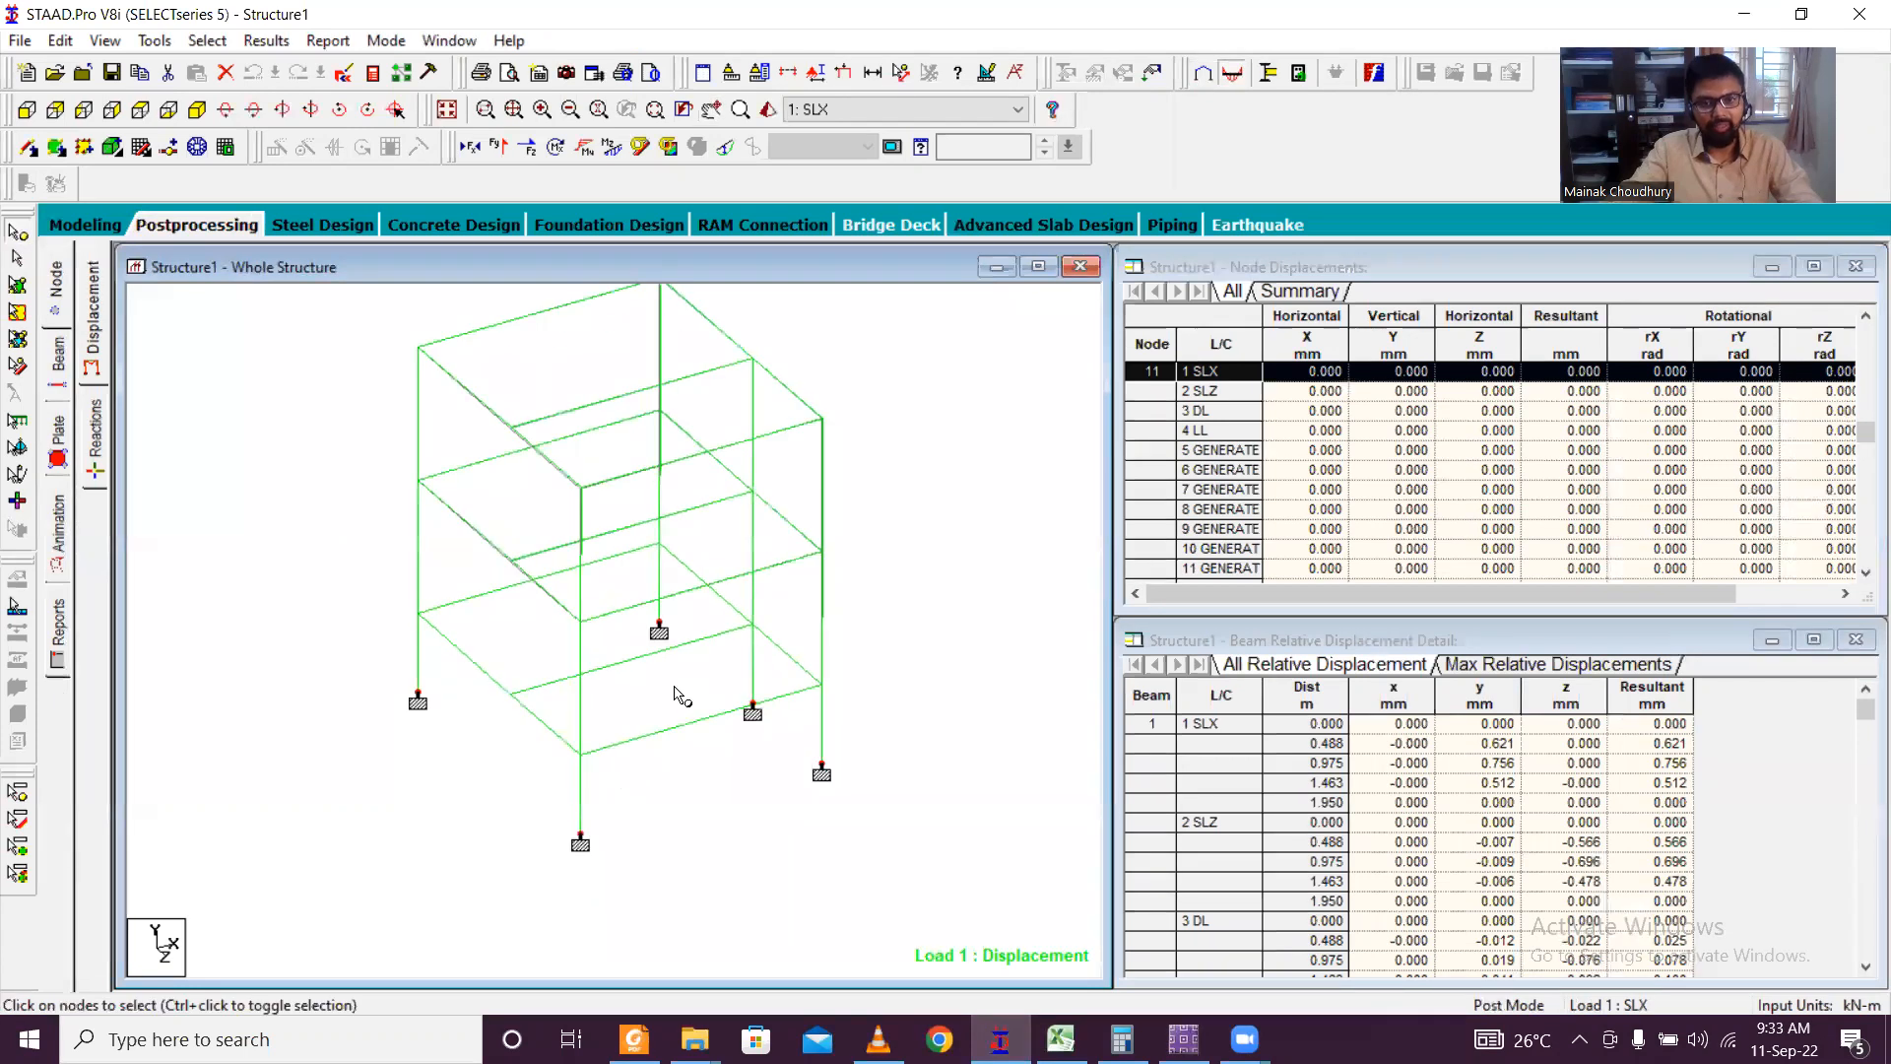
pyautogui.click(327, 40)
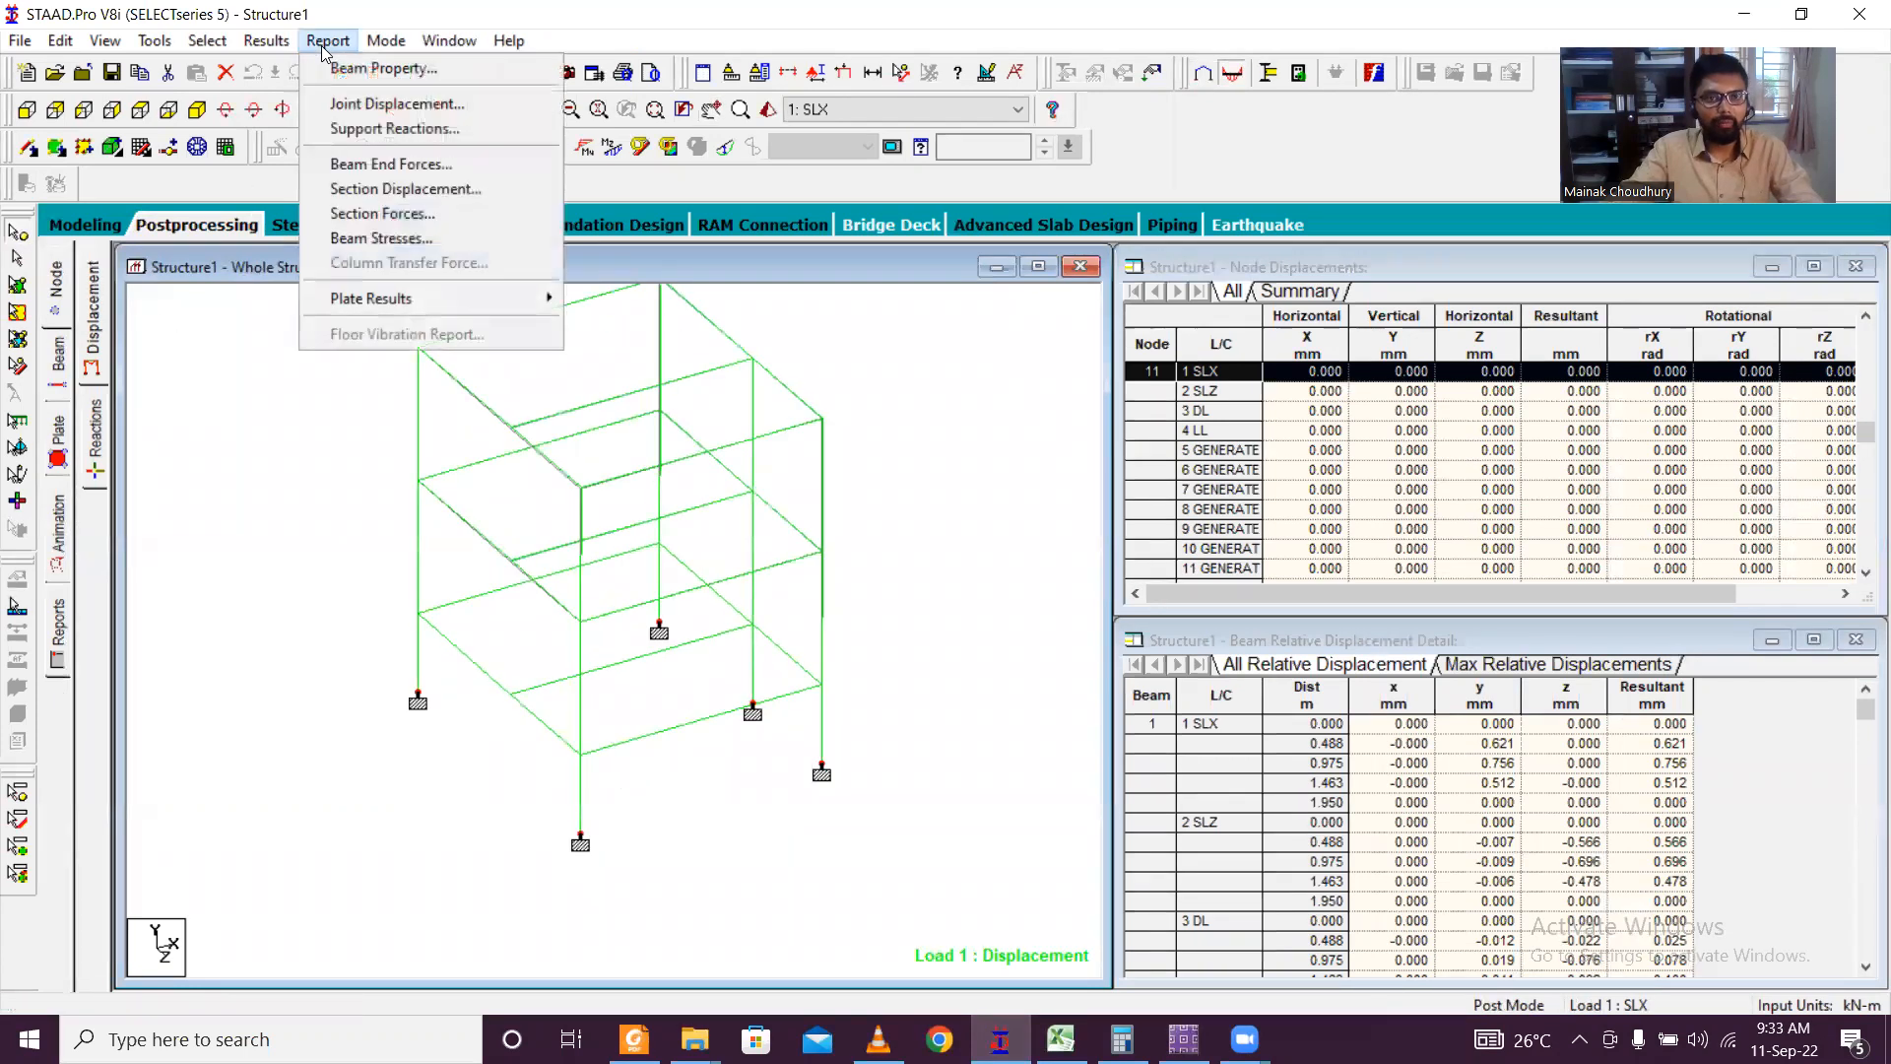
pyautogui.click(389, 128)
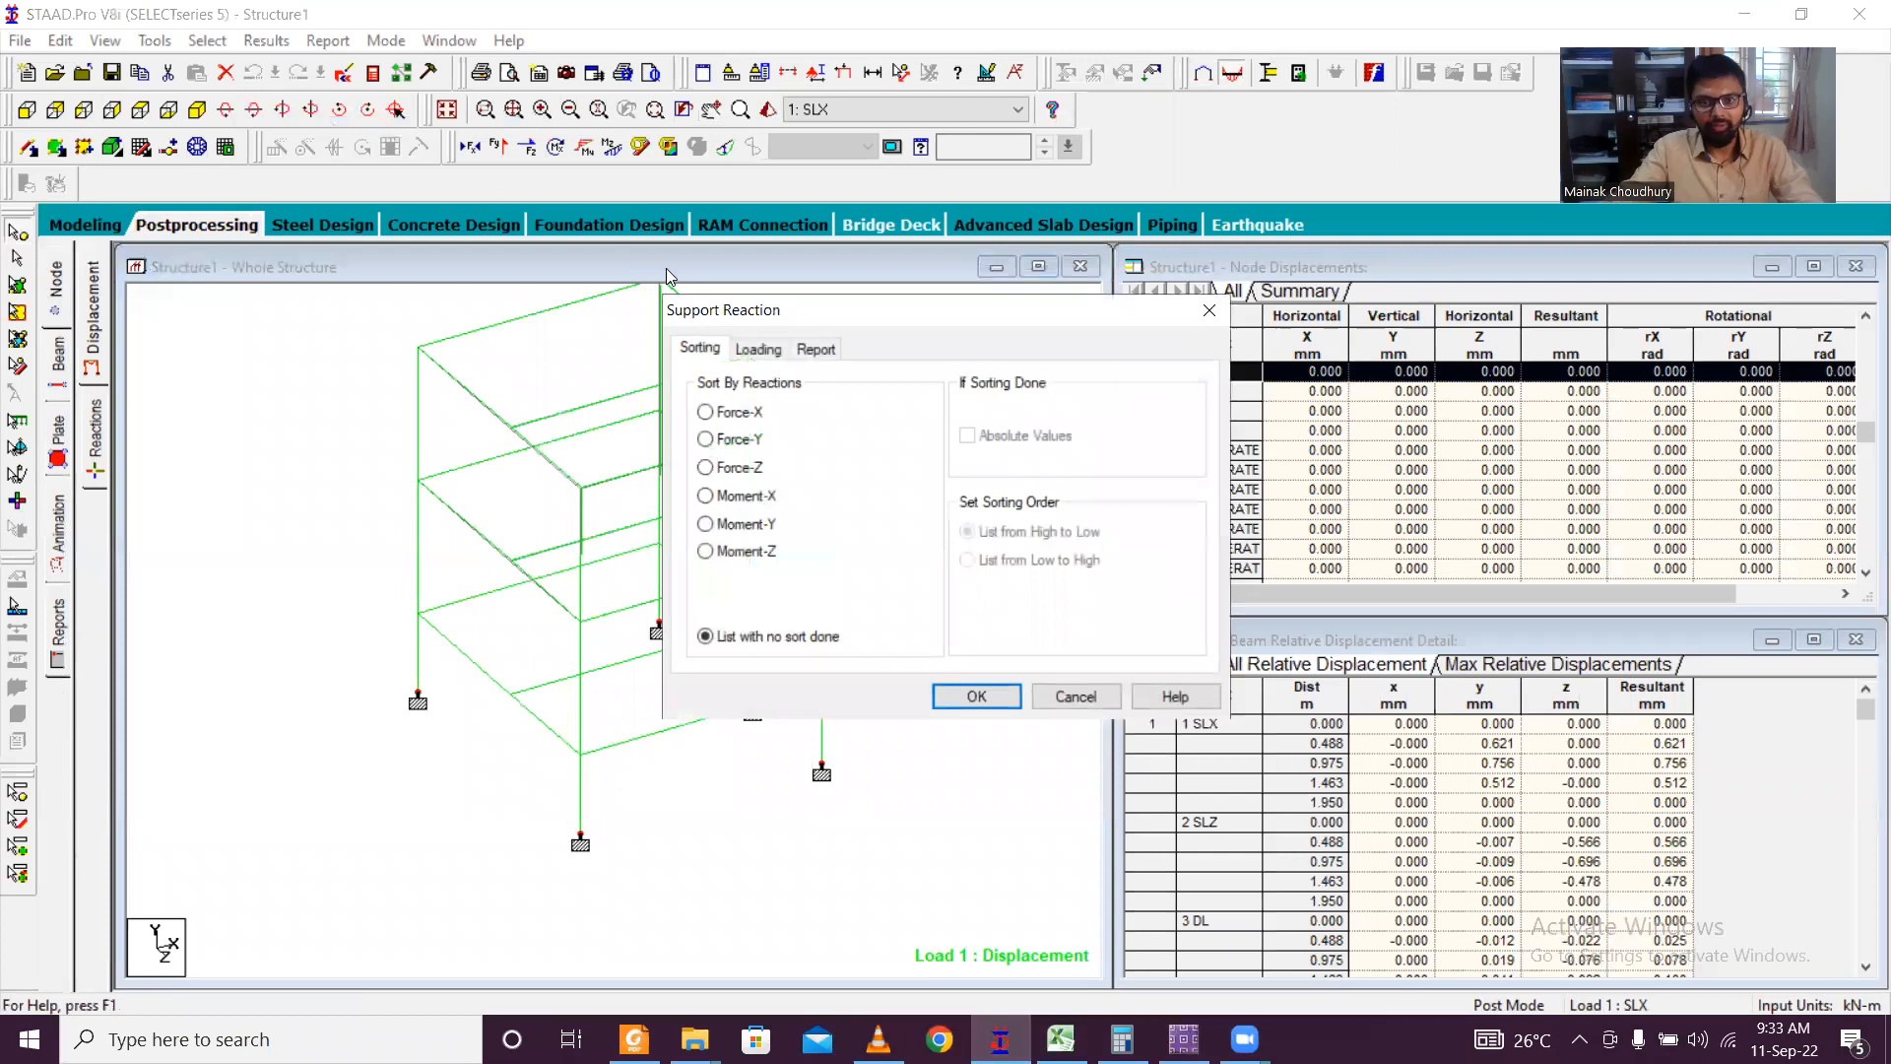
# Step: Limit the support reaction report to load cases 1 SLX, 2 SLZ, 3 DL and 4 LL and generate it
pyautogui.click(758, 350)
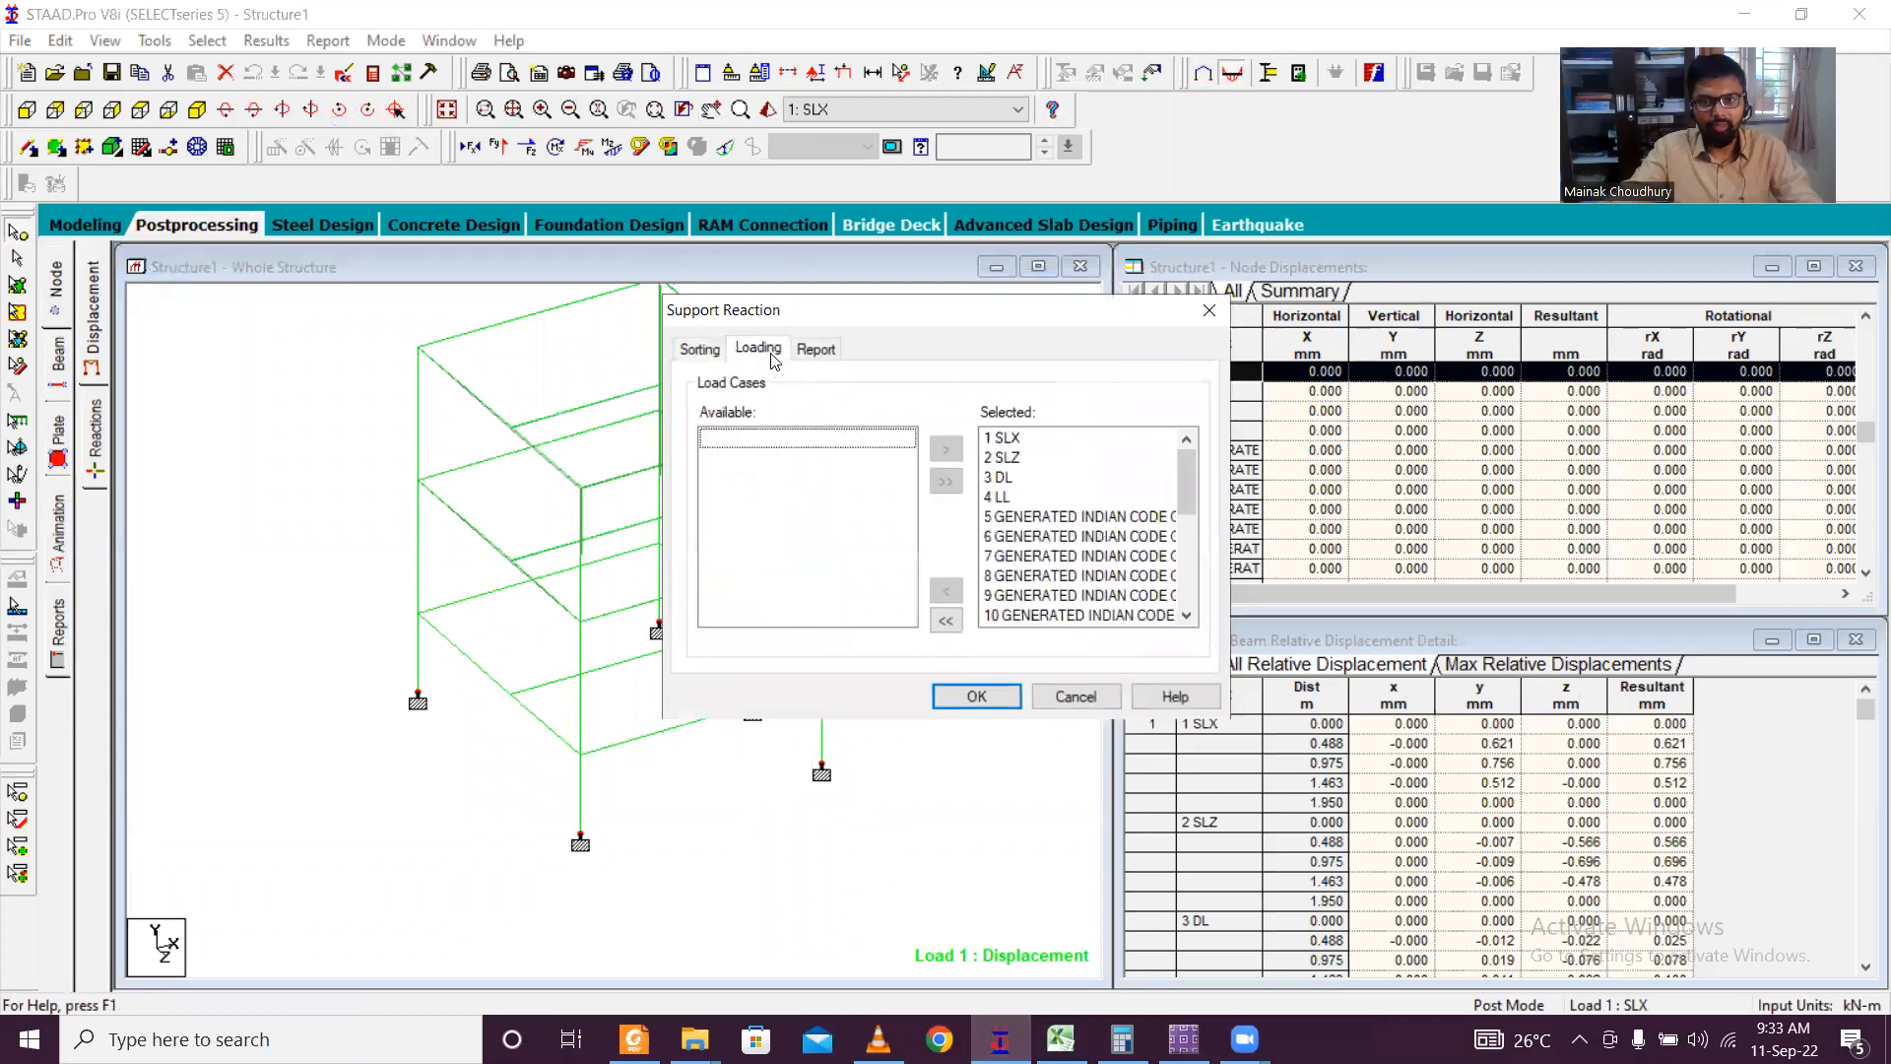
pyautogui.click(945, 620)
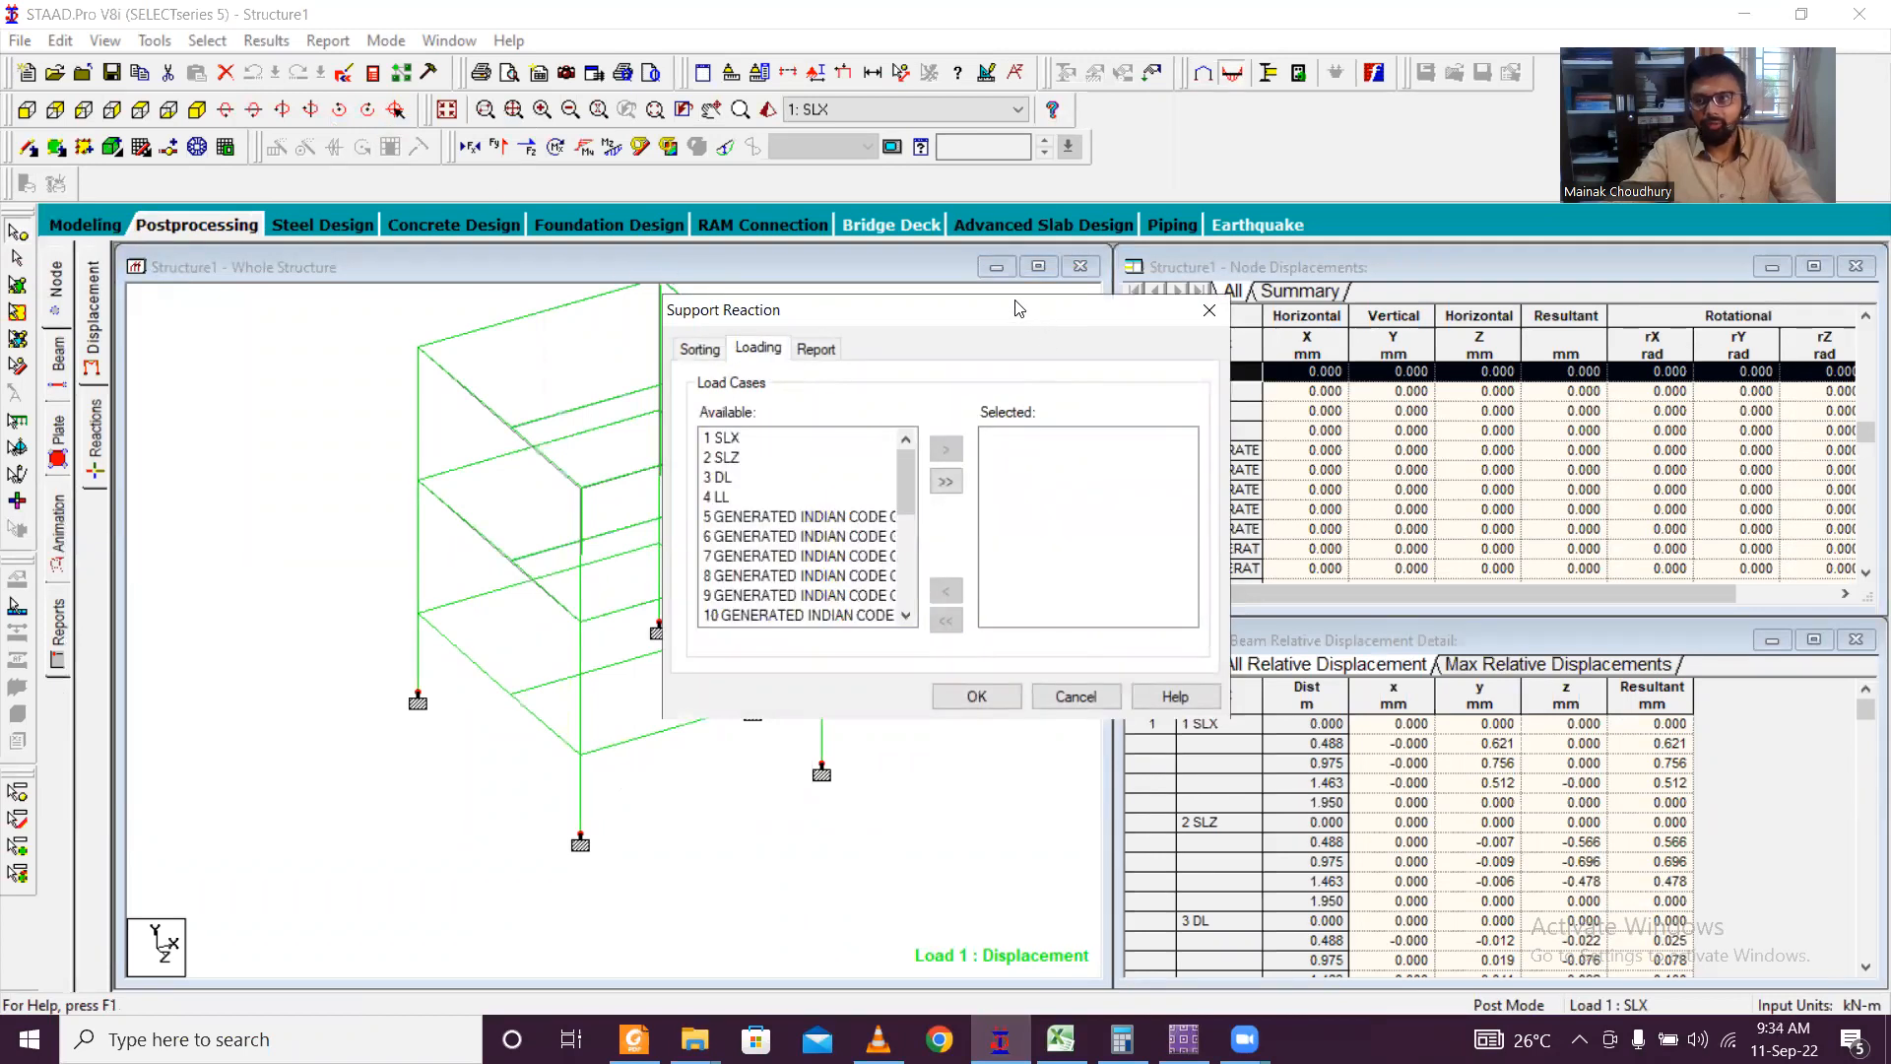
pyautogui.moveTo(1019, 308); pyautogui.dragTo(724, 168)
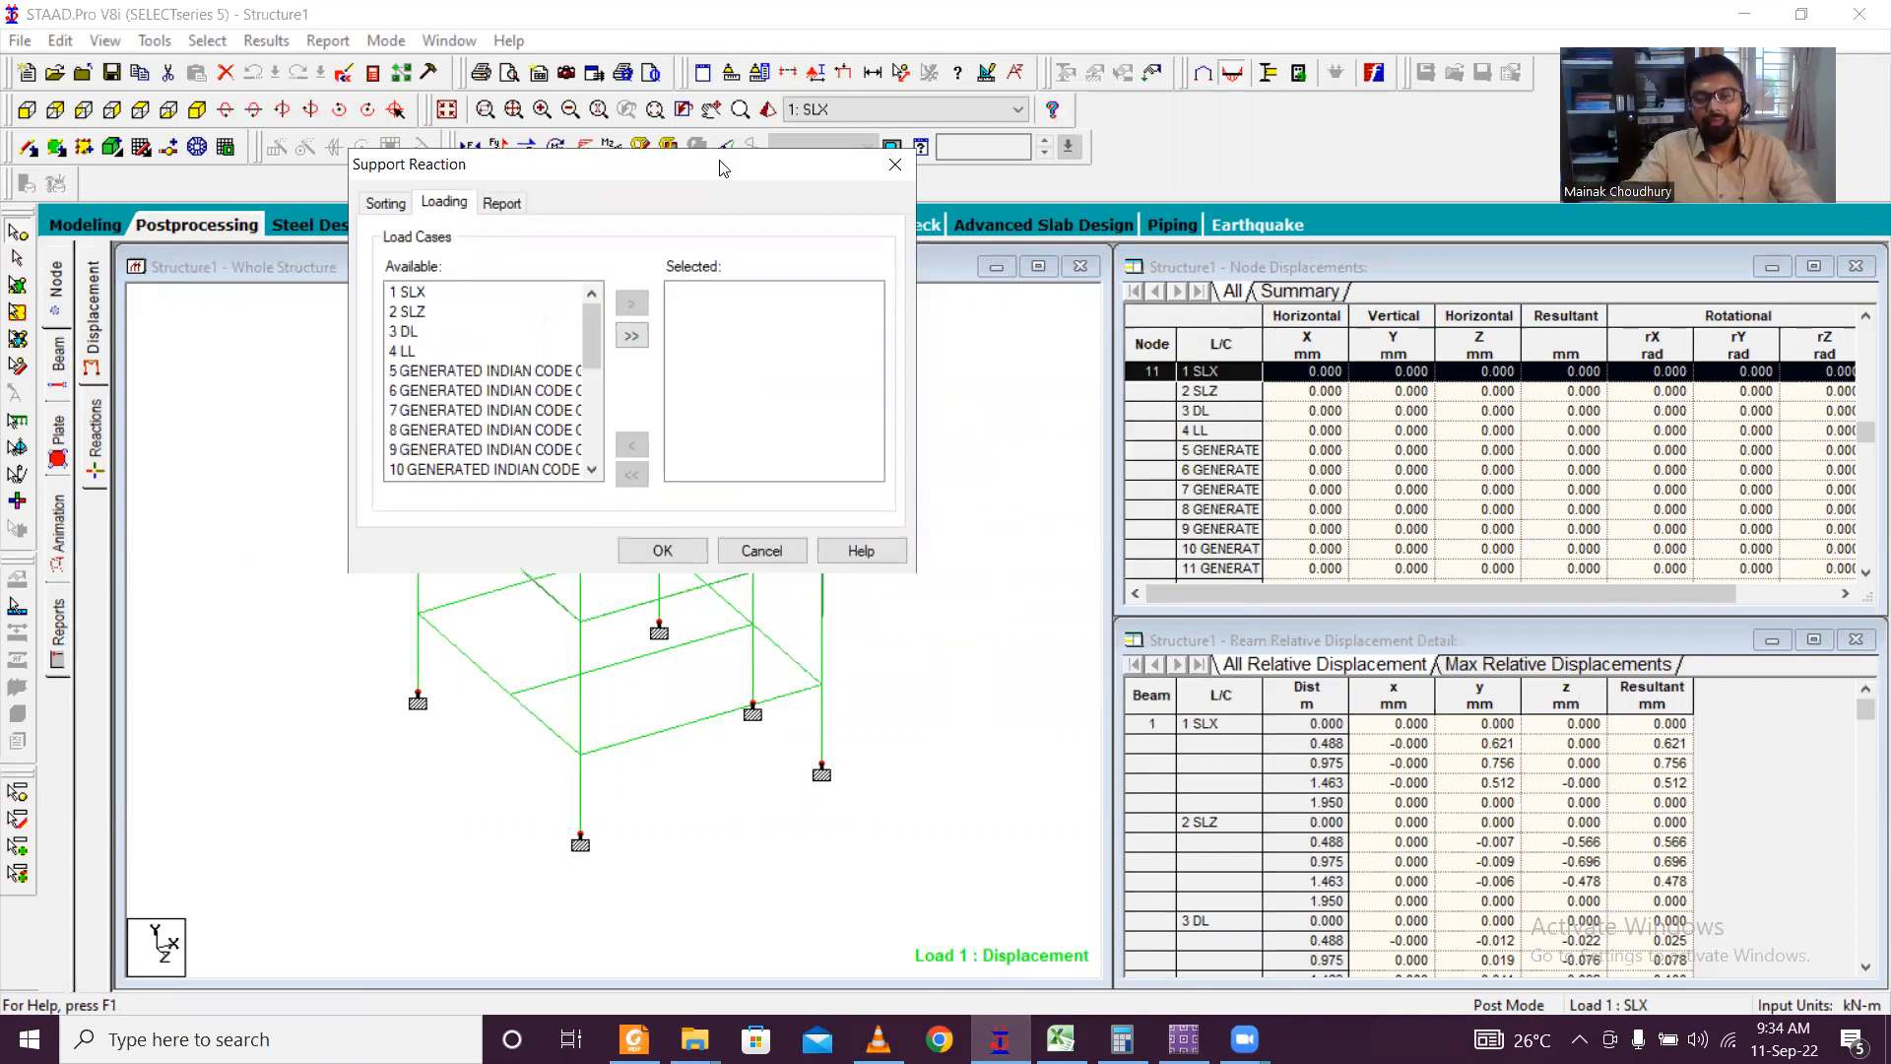
pyautogui.click(429, 293)
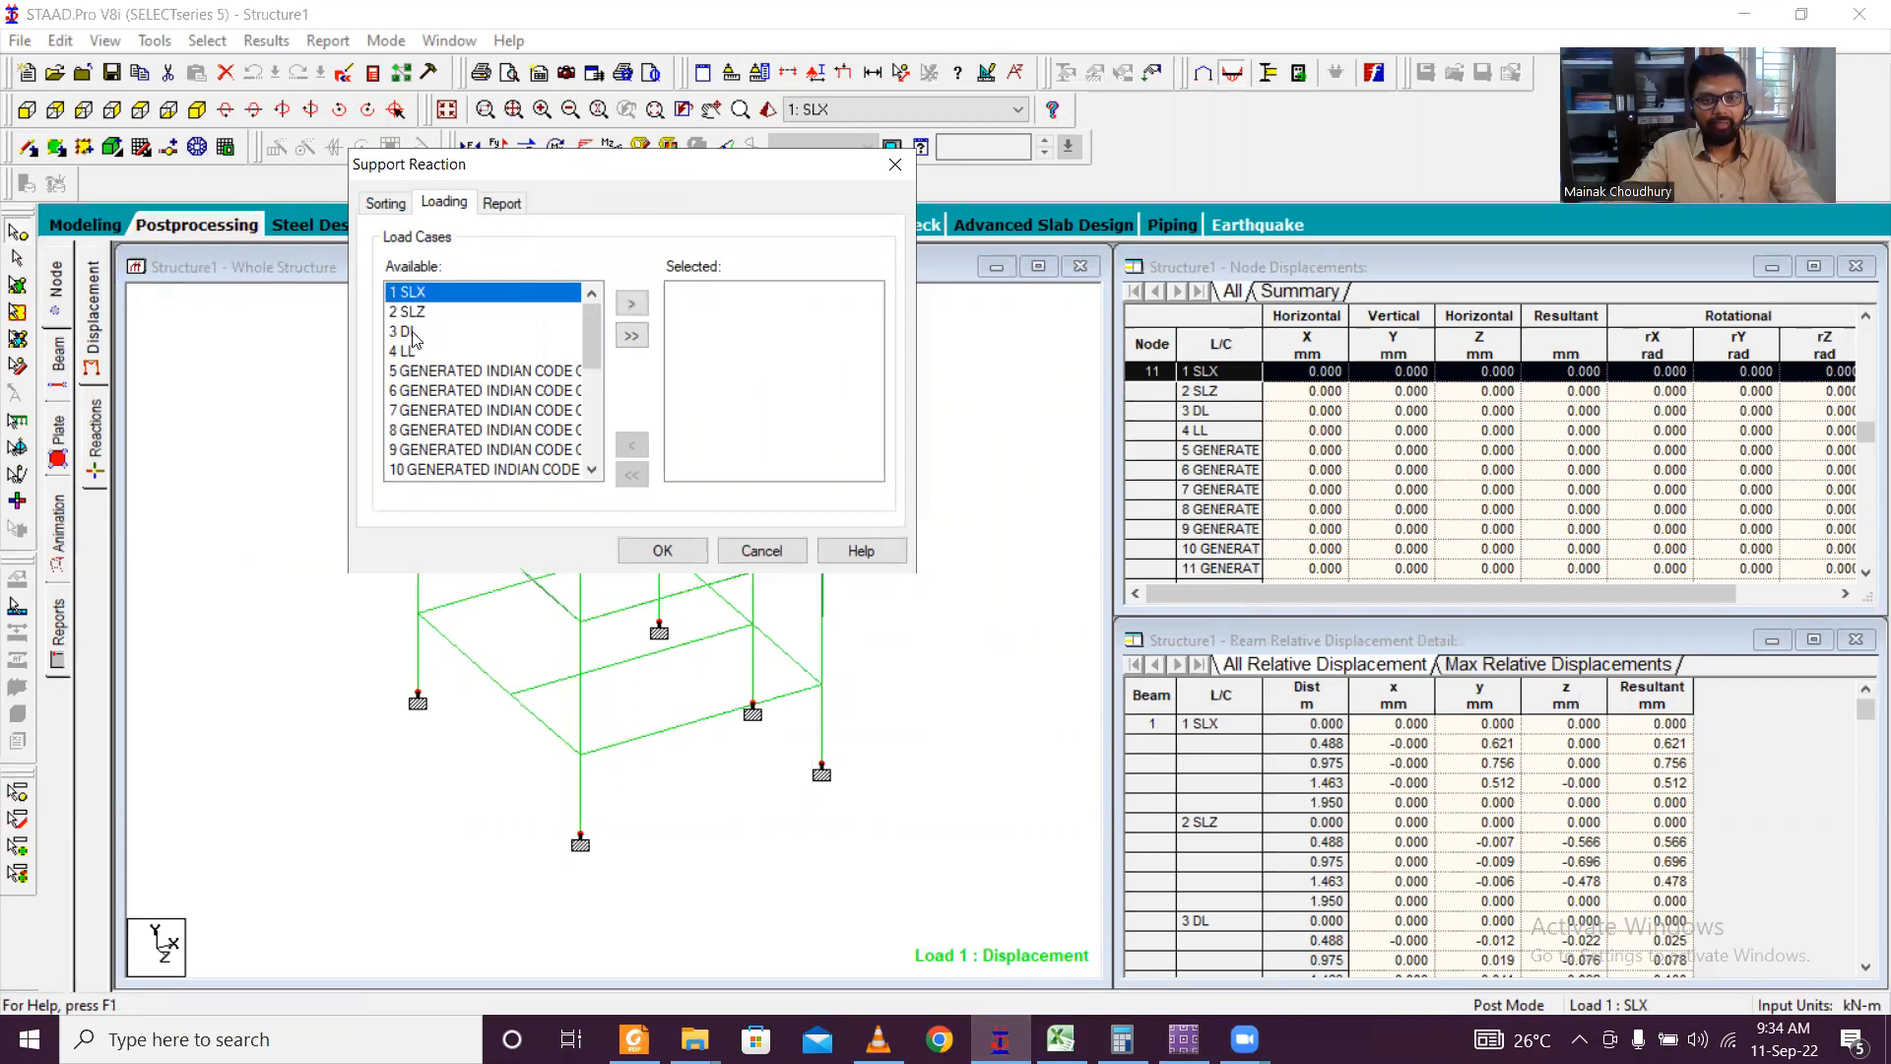
pyautogui.moveTo(419, 315); pyautogui.dragTo(419, 351)
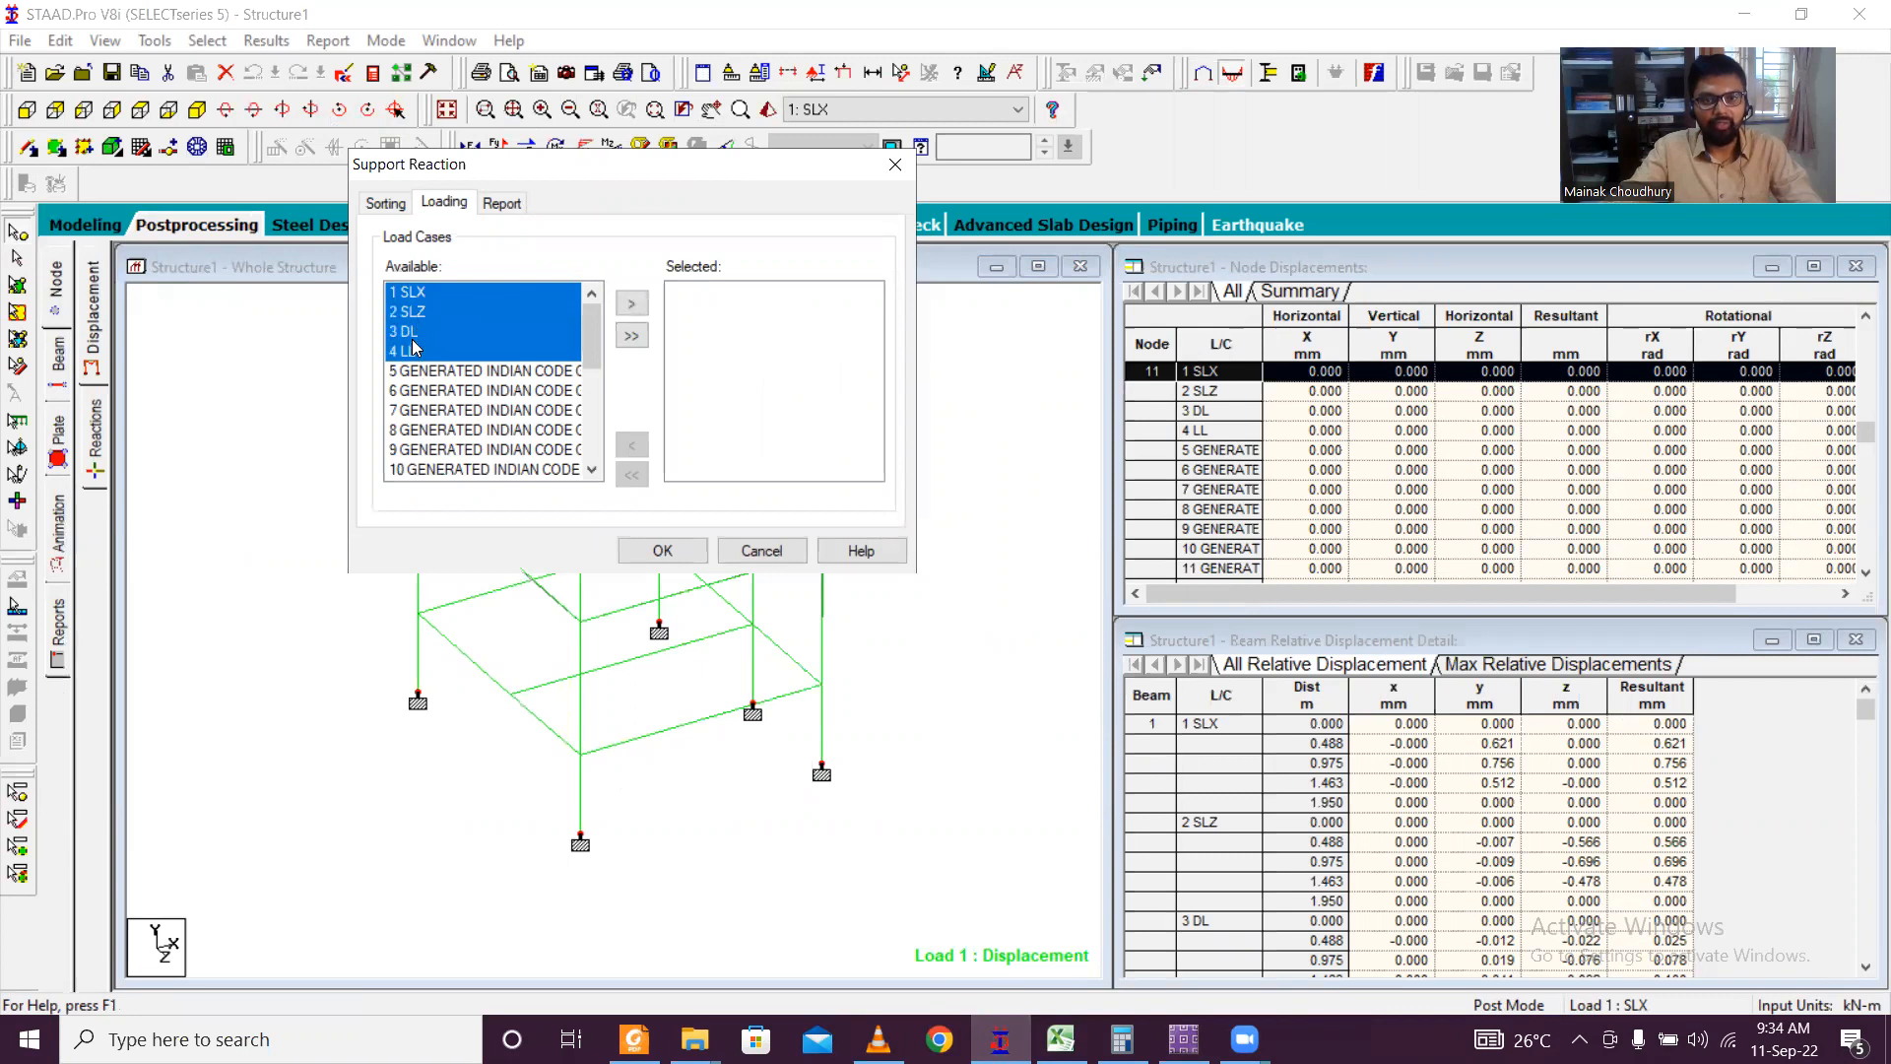
pyautogui.click(631, 304)
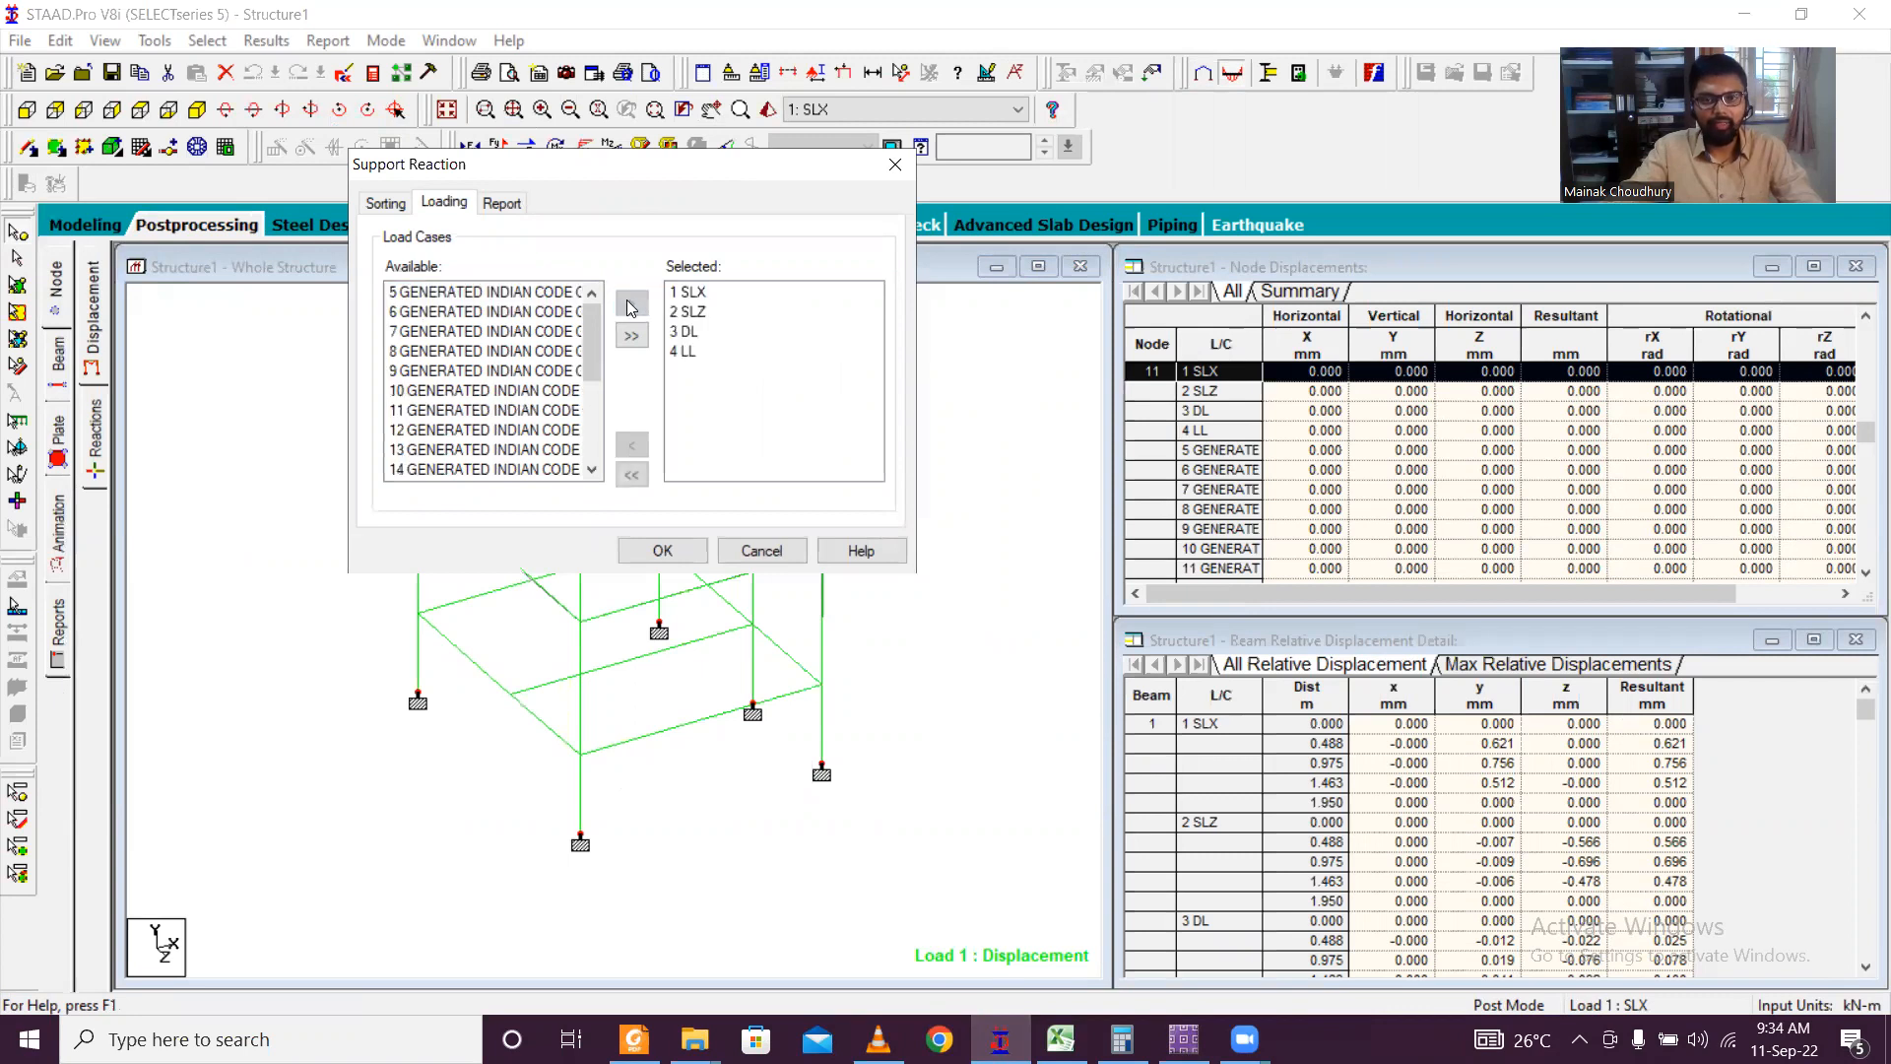
pyautogui.click(656, 550)
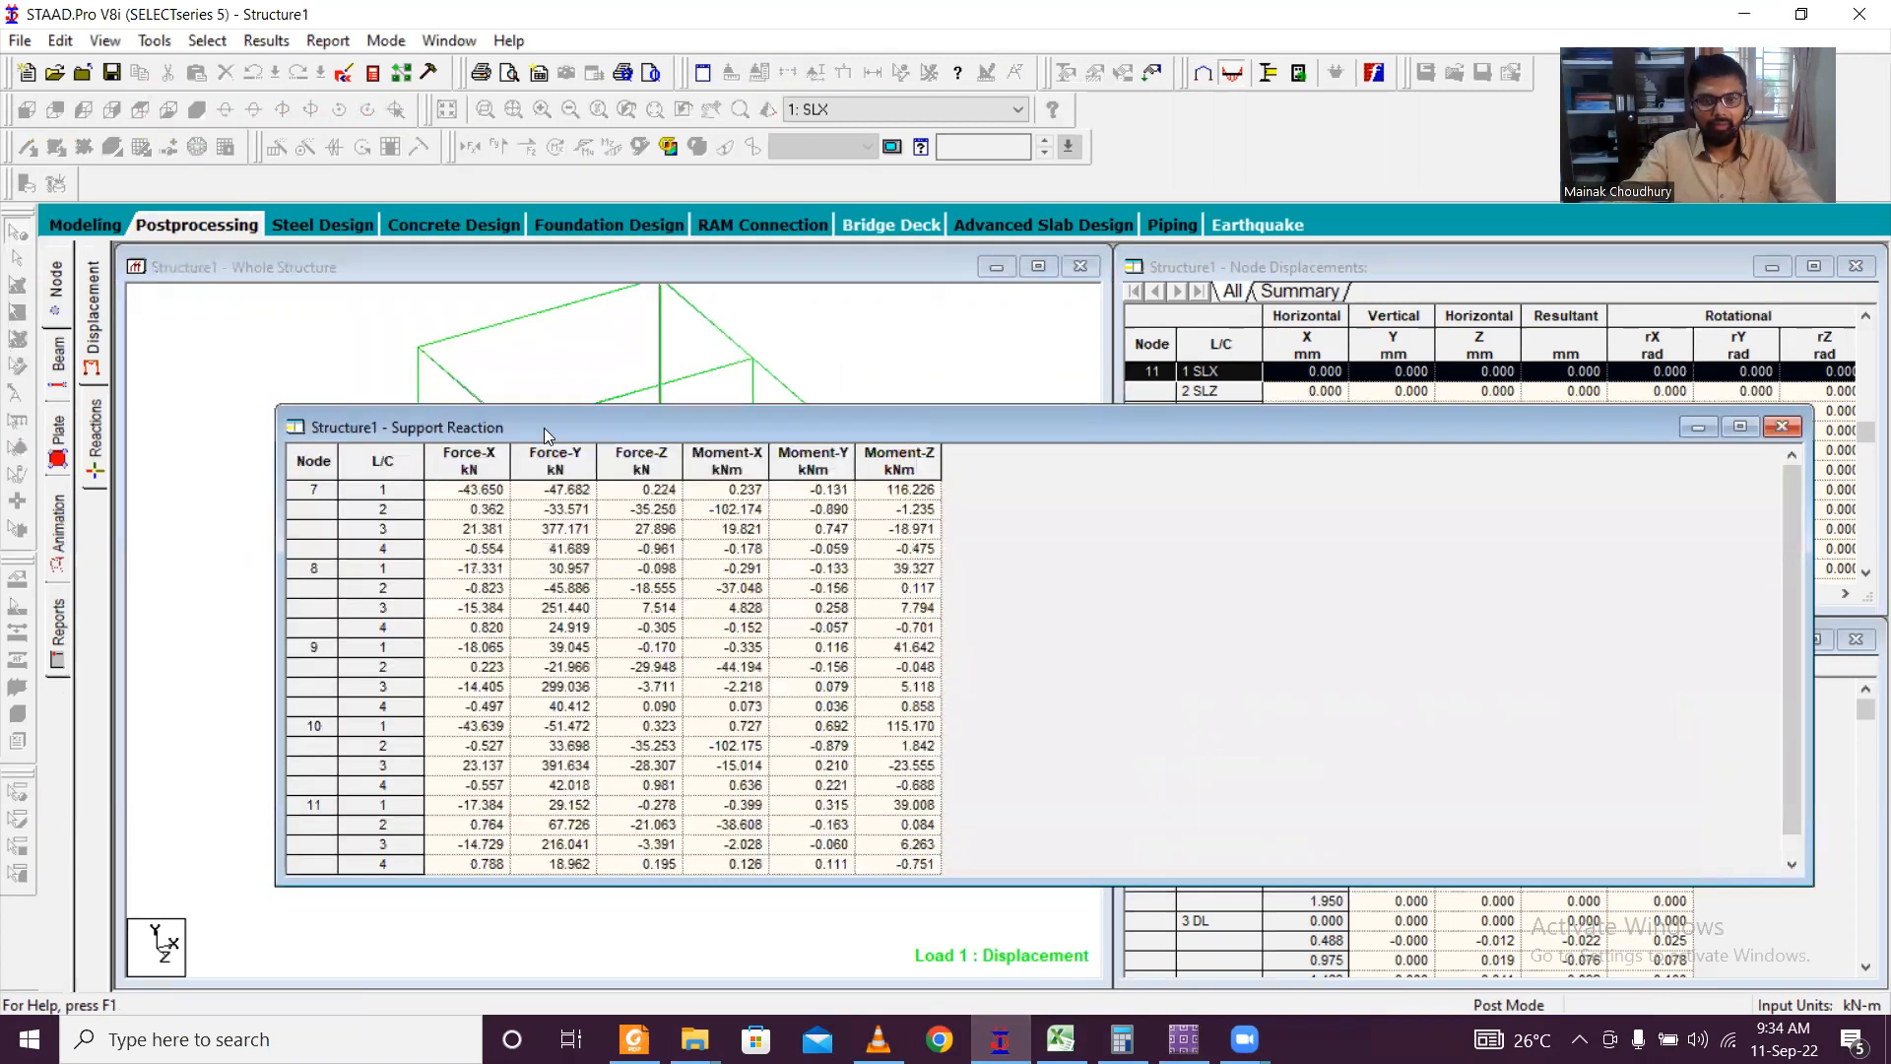
# Step: Copy the entire support reaction table from STAAD.Pro and paste it into Sheet2 of the Excel workbook starting at cell C4
pyautogui.moveTo(548, 427); pyautogui.dragTo(483, 266)
pyautogui.click(291, 286)
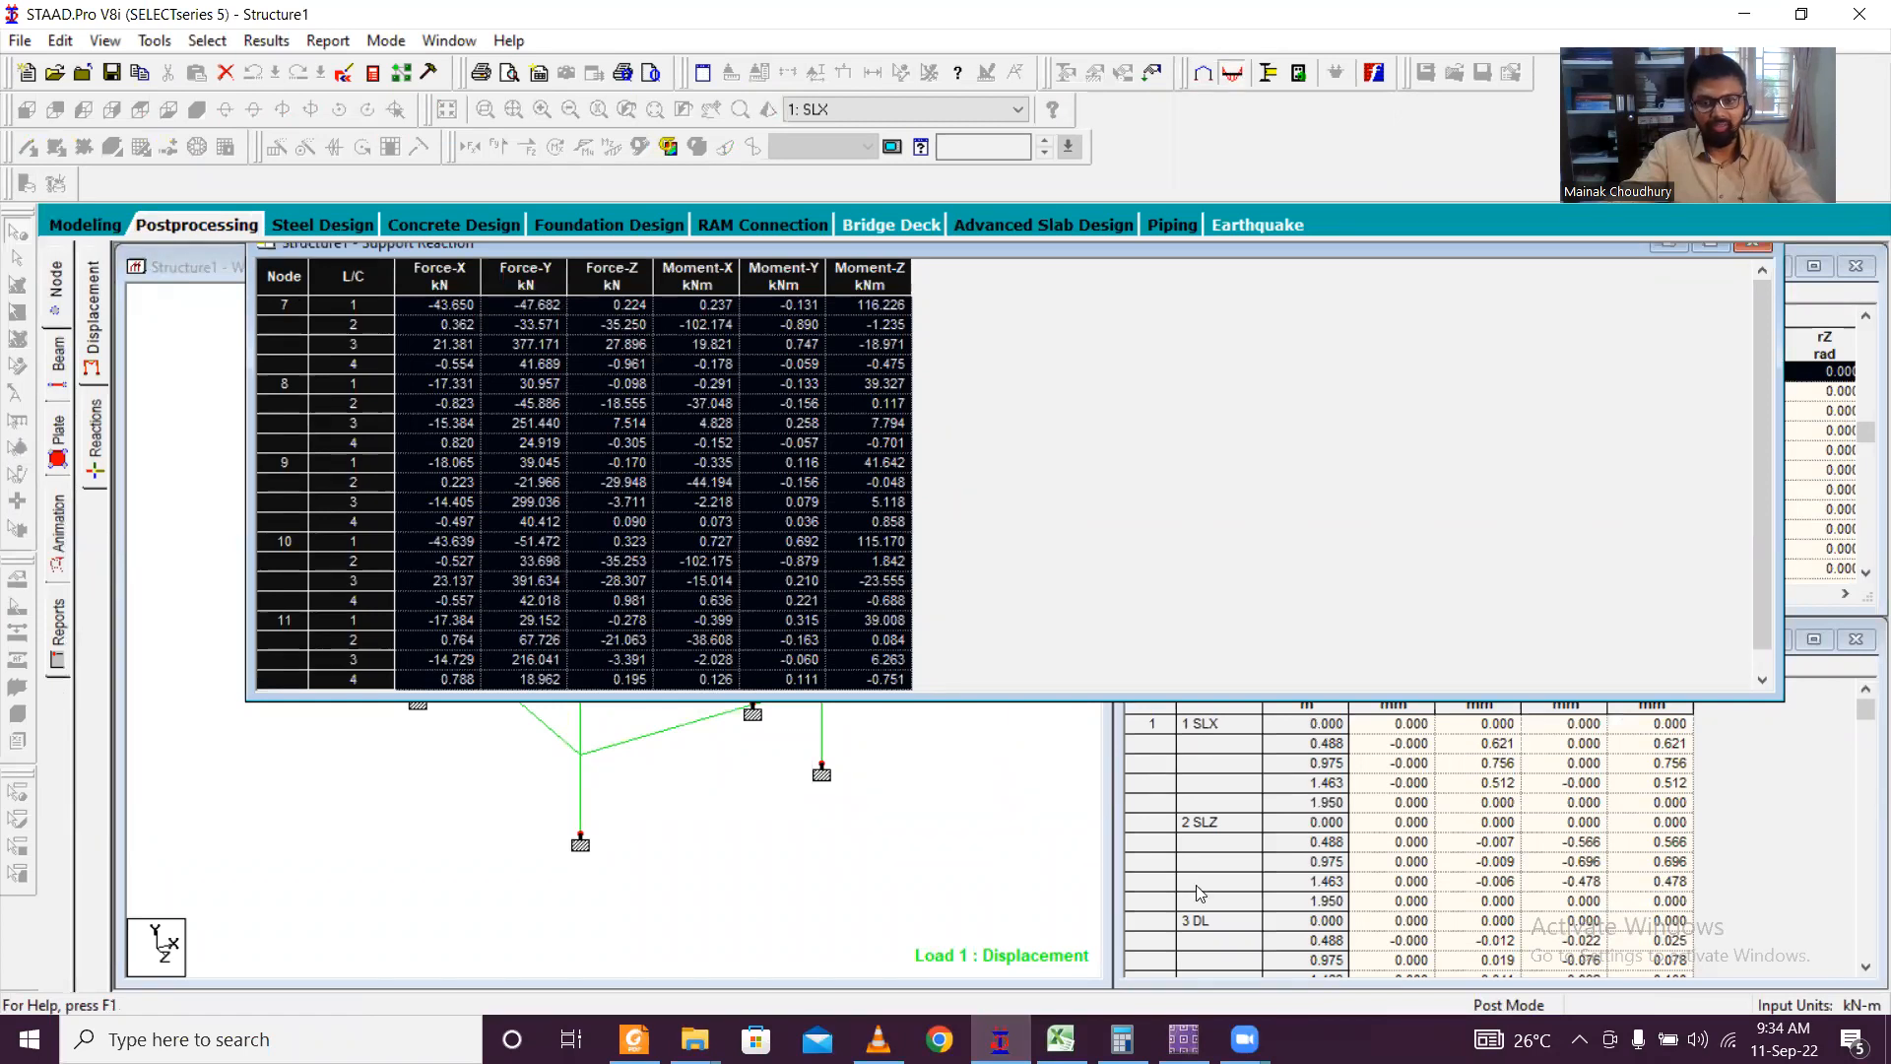
pyautogui.click(1061, 1039)
pyautogui.click(237, 313)
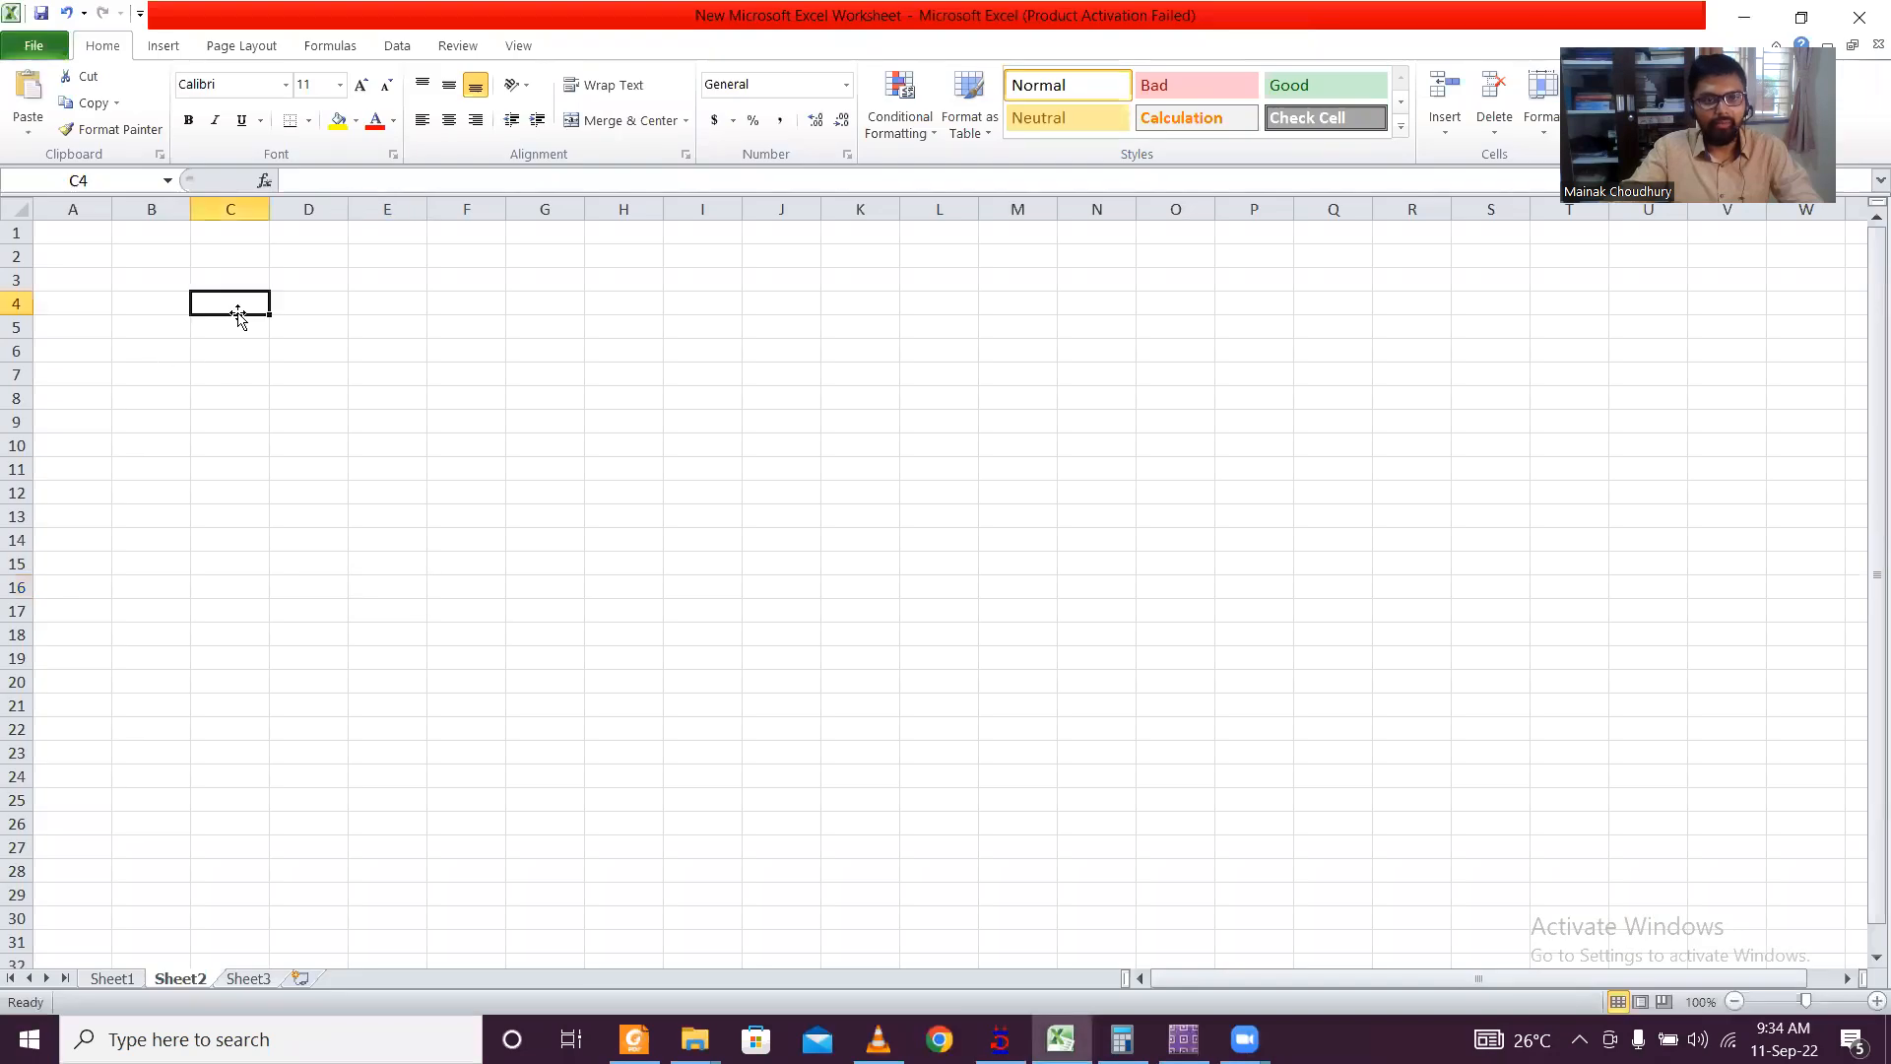
pyautogui.write('Node\tL/C\tForce-X kN\tForce-Y kN\tForce-Z kN\tMoment-X kNm\tMoment-Y kNm\tMoment-Z kNm 7\t1\t-43.65\t-47.682\t0.224\t0.237\t-0.131\t116.226 \t2\t0.362\t-33.571\t-35.25\t-102.174\t-0.89\t-1.235 \t3\t21.381\t377.171\t27.896\t19.821\t0.747\t-18.971 \t4\t-0.554\t41.689\t-0.961\t-0.178\t-0.059\t-0.475 8\t1\t-17.331\t30.957\t-0.098\t-0.291\t-0.133\t39.327 \t2\t-0.823\t-45.886\t-18.555\t-37.048\t-0.156\t0.117 \t3\t-15.384\t251.44\t7.514\t4.828\t0.258\t7.794 \t4\t0.82\t24.919\t-0.305\t-0.152\t-0.057\t-0.701 9\t1\t-18.065\t39.045\t-0.17\t-0.335\t0.116\t41.642 \t2\t0.223\t-21.966\t-29.948\t-44.194\t-0.156\t-0.048 \t3\t-14.405\t299.036\t-3.711\t-2.218\t0.079\t5.118 \t4\t-0.497\t40.412\t0.09\t0.073\t0.036\t0.858 10\t1\t-43.639\t-51.472\t0.323\t0.727\t0.692\t115.17 \t2\t-0.527\t33.698\t-35.253\t-102.175\t-0.879\t1.842 \t3\t23.137\t391.634\t-28.307\t-15.014\t0.21\t-23.555 \t4\t-0.557\t42.018\t0.981\t0.636\t0.221\t-0.688 11\t1\t-17.384\t29.152\t-0.278\t-0.399\t0.315\t39.008 \t2\t0.764\t67.726\t-21.063\t-38.608\t-0.163\t0.084 \t3\t-14.729\t216.041\t-3.391\t-2.028\t-0.06\t6.263 \t4\t0.788\t18.962\t0.195\t0.126\t0.111\t-0.751')
pyautogui.click(1254, 562)
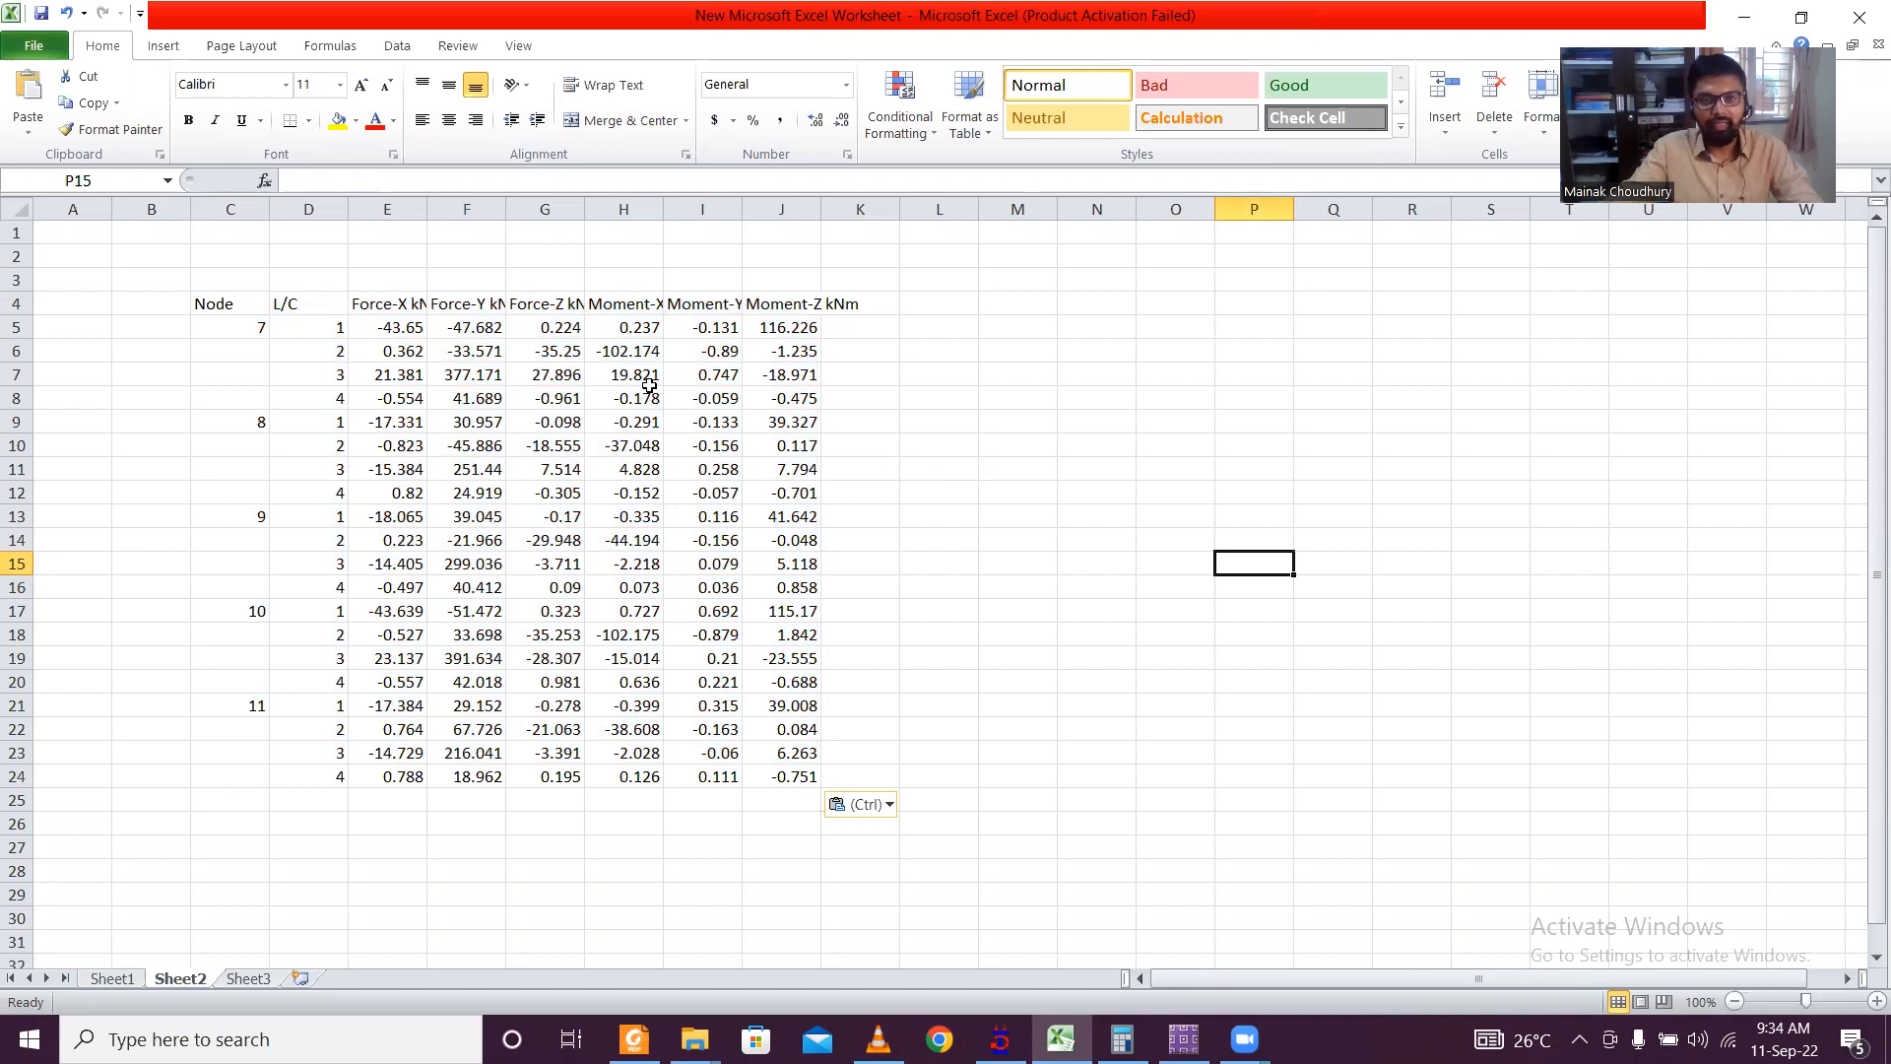
# Step: Swap the Force-Y and Force-Z values in rows 5 to 24 of Sheet2, using column M as temporary storage
pyautogui.moveTo(497, 338); pyautogui.dragTo(1007, 784)
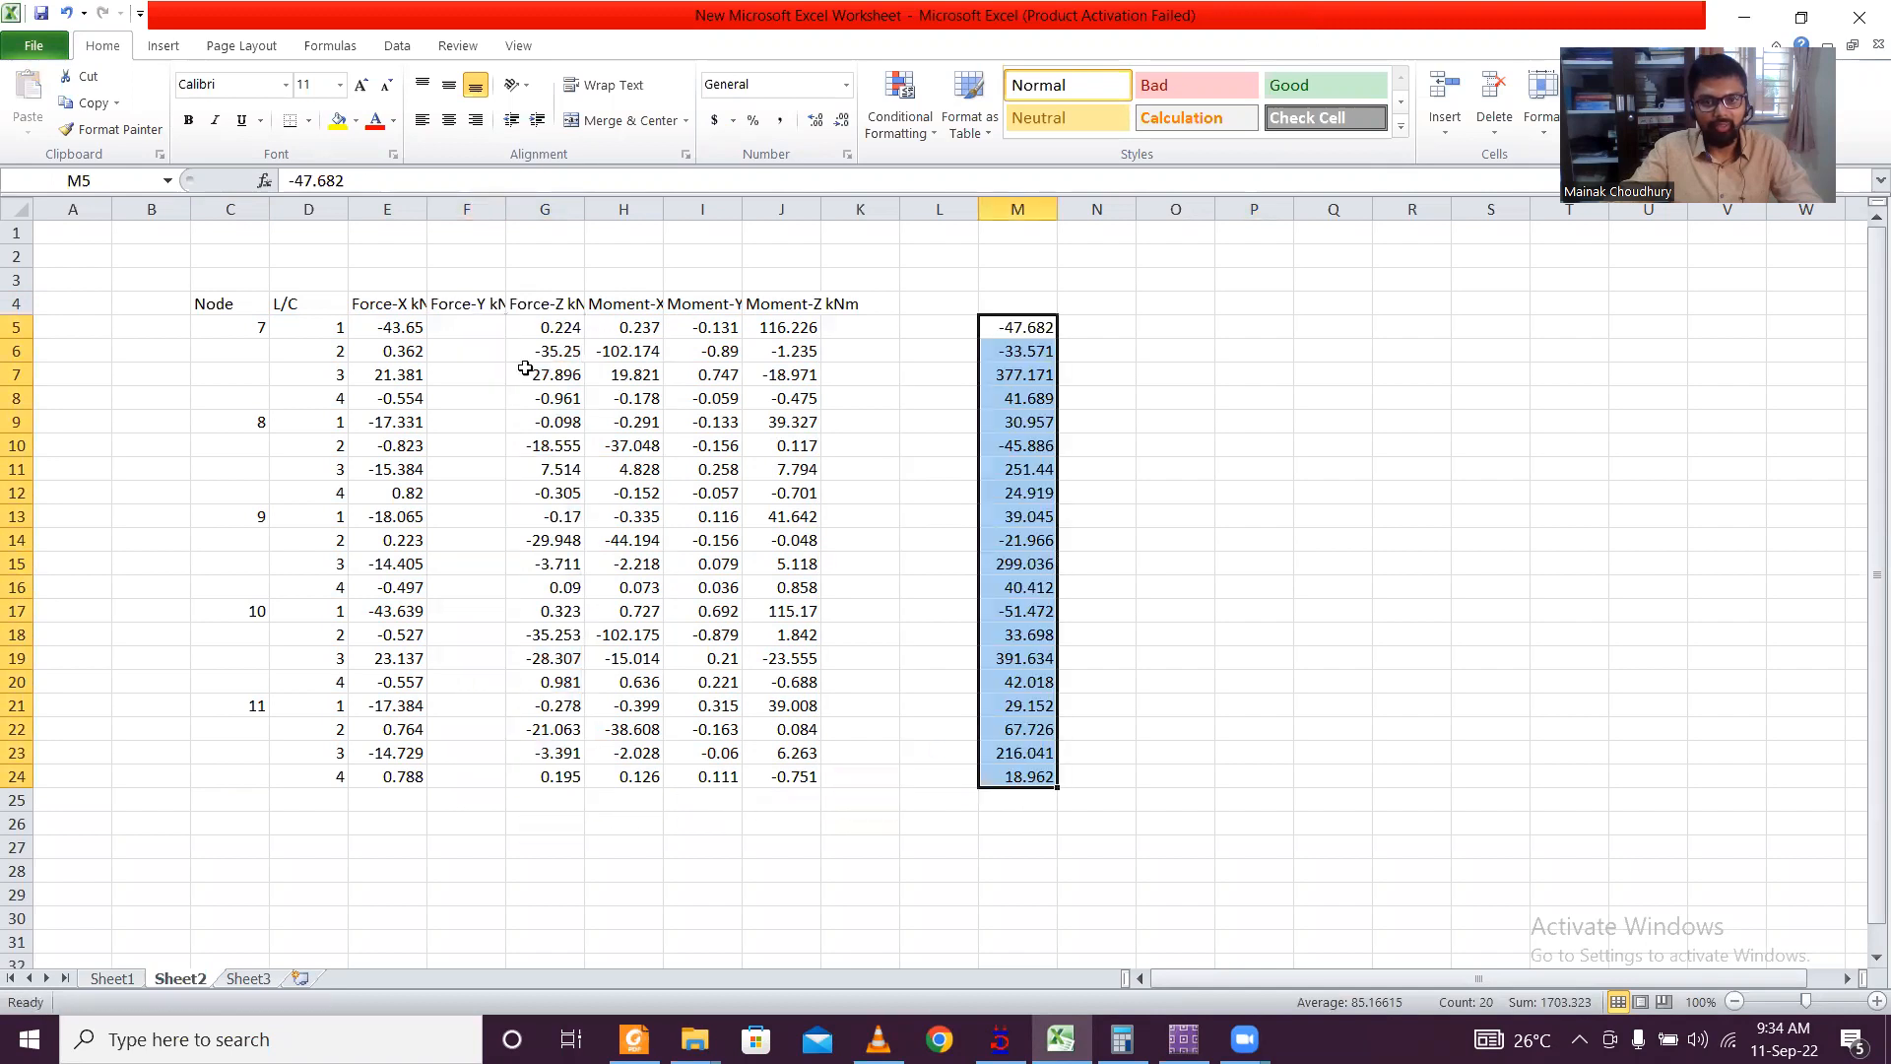
pyautogui.moveTo(553, 333); pyautogui.dragTo(492, 773)
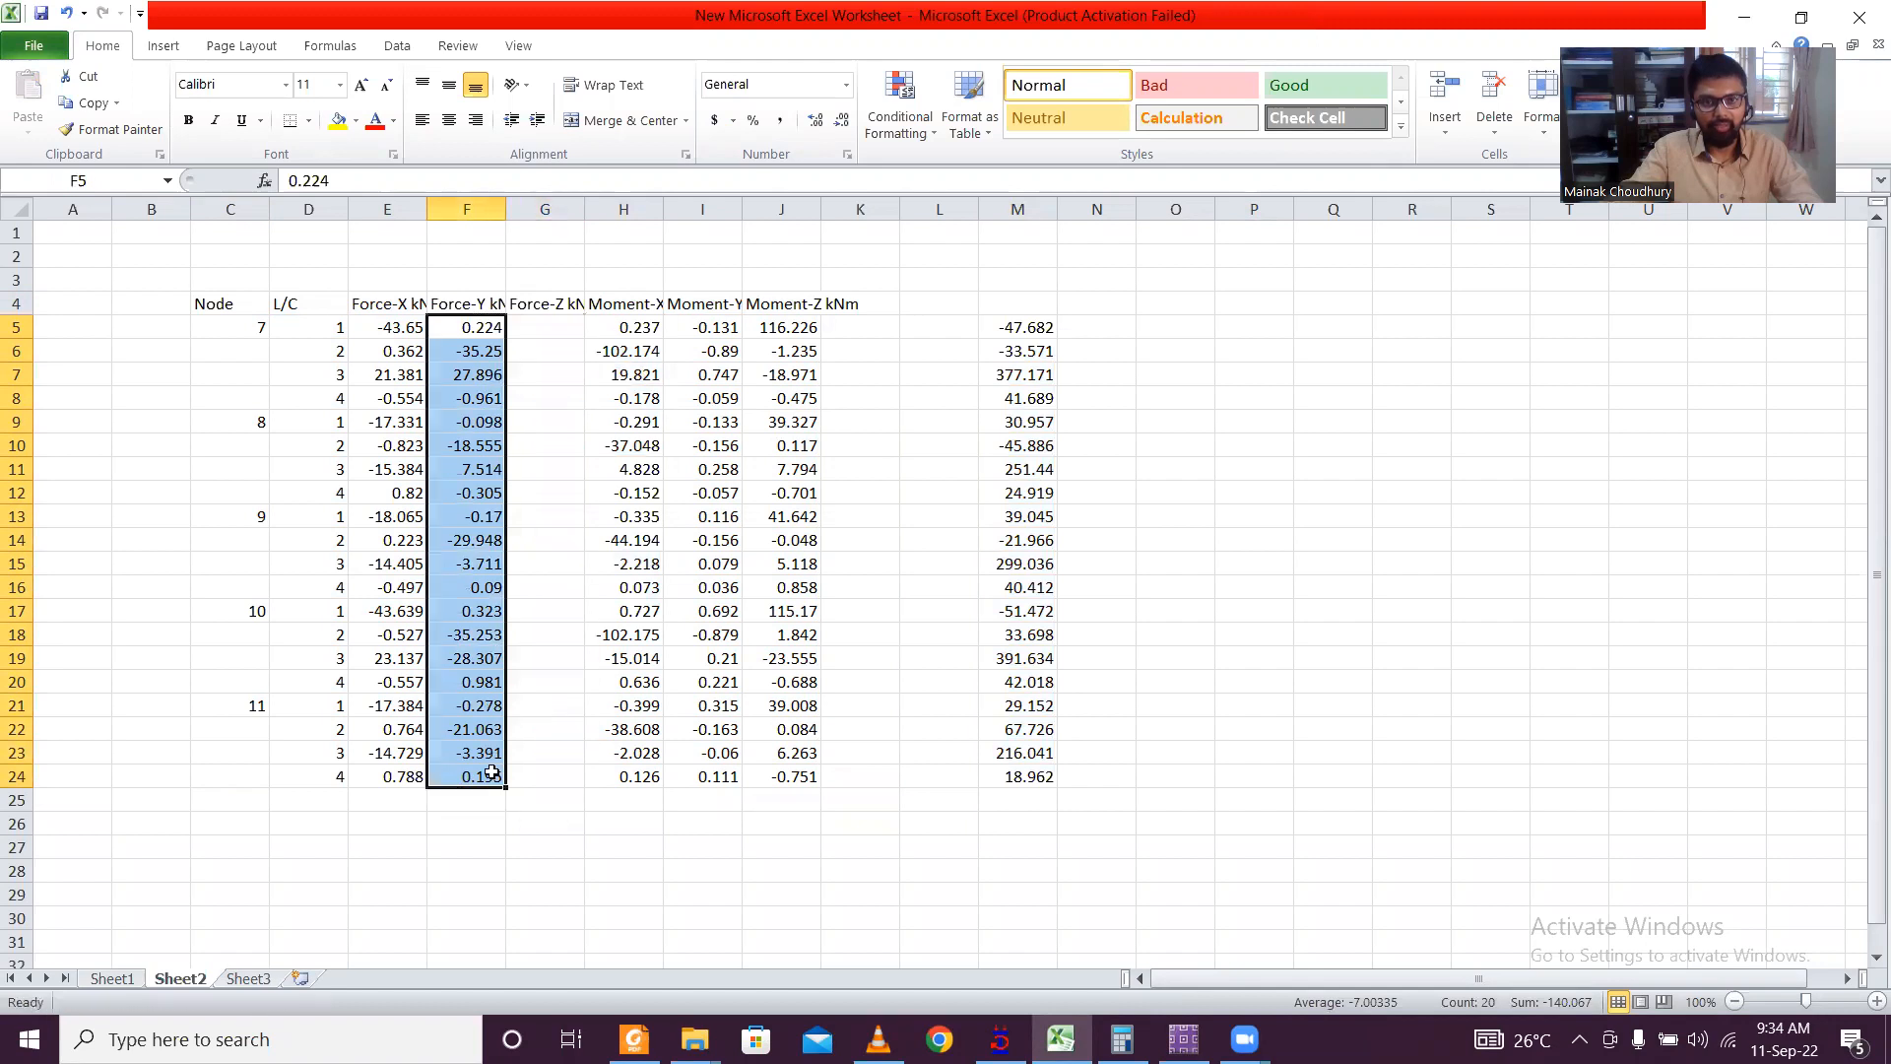
pyautogui.moveTo(1025, 333); pyautogui.dragTo(567, 800)
pyautogui.click(904, 731)
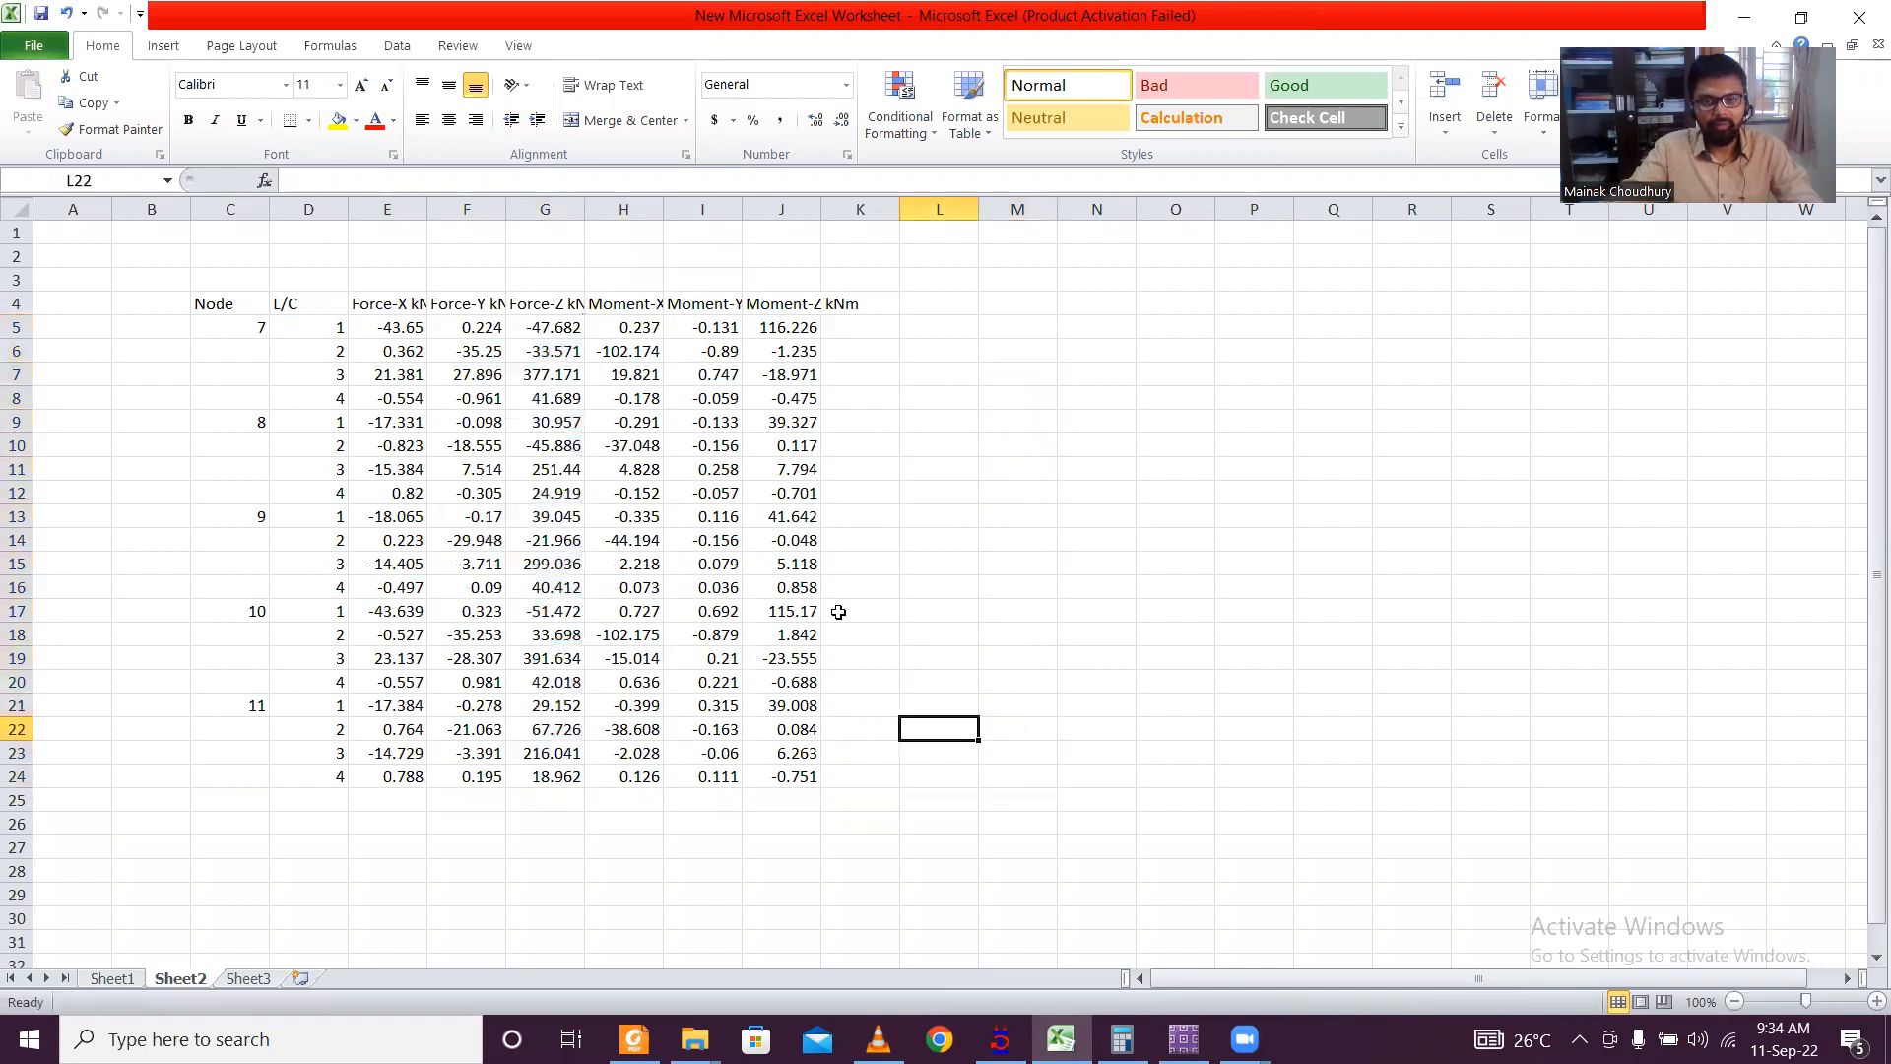
# Step: Swap the Moment-Y and Moment-Z values in rows 5 to 24 of Sheet2 through a spare column
pyautogui.moveTo(708, 325); pyautogui.dragTo(854, 776)
pyautogui.moveTo(785, 333); pyautogui.dragTo(722, 778)
pyautogui.moveTo(891, 327); pyautogui.dragTo(783, 784)
pyautogui.click(982, 680)
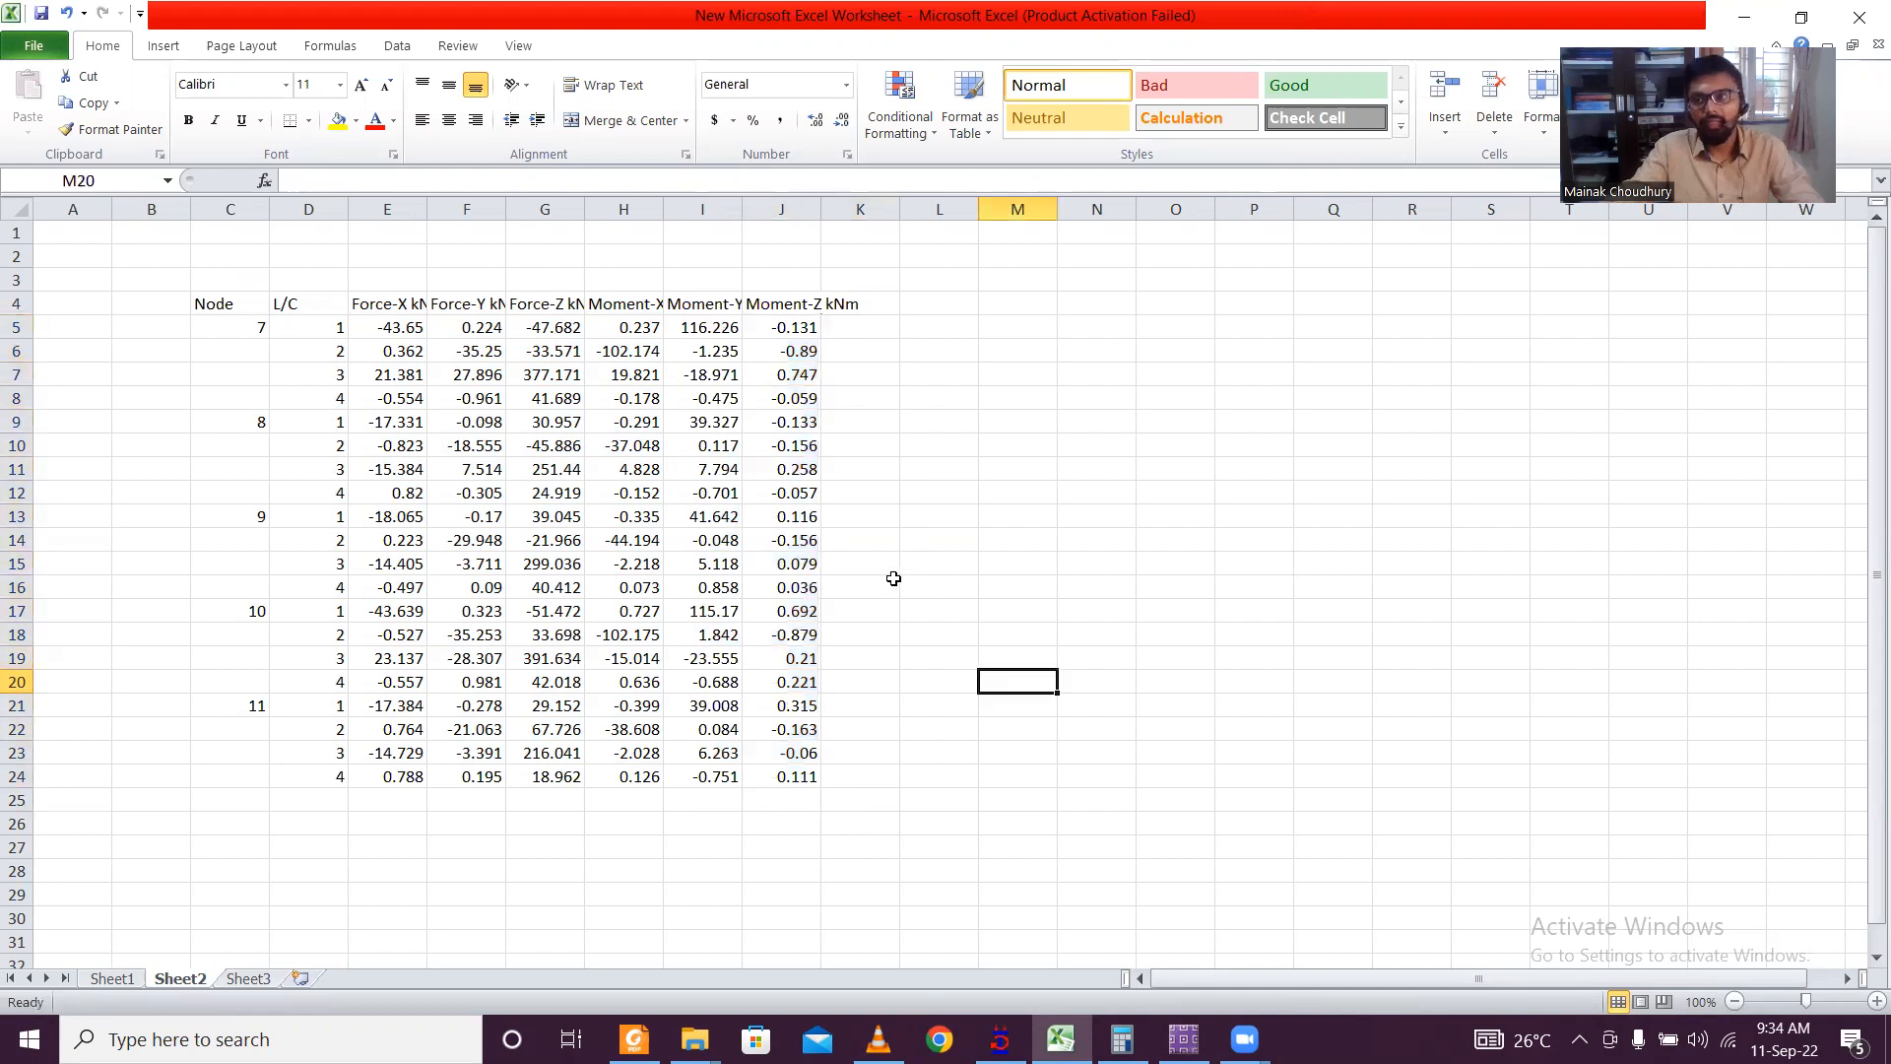
pyautogui.click(863, 565)
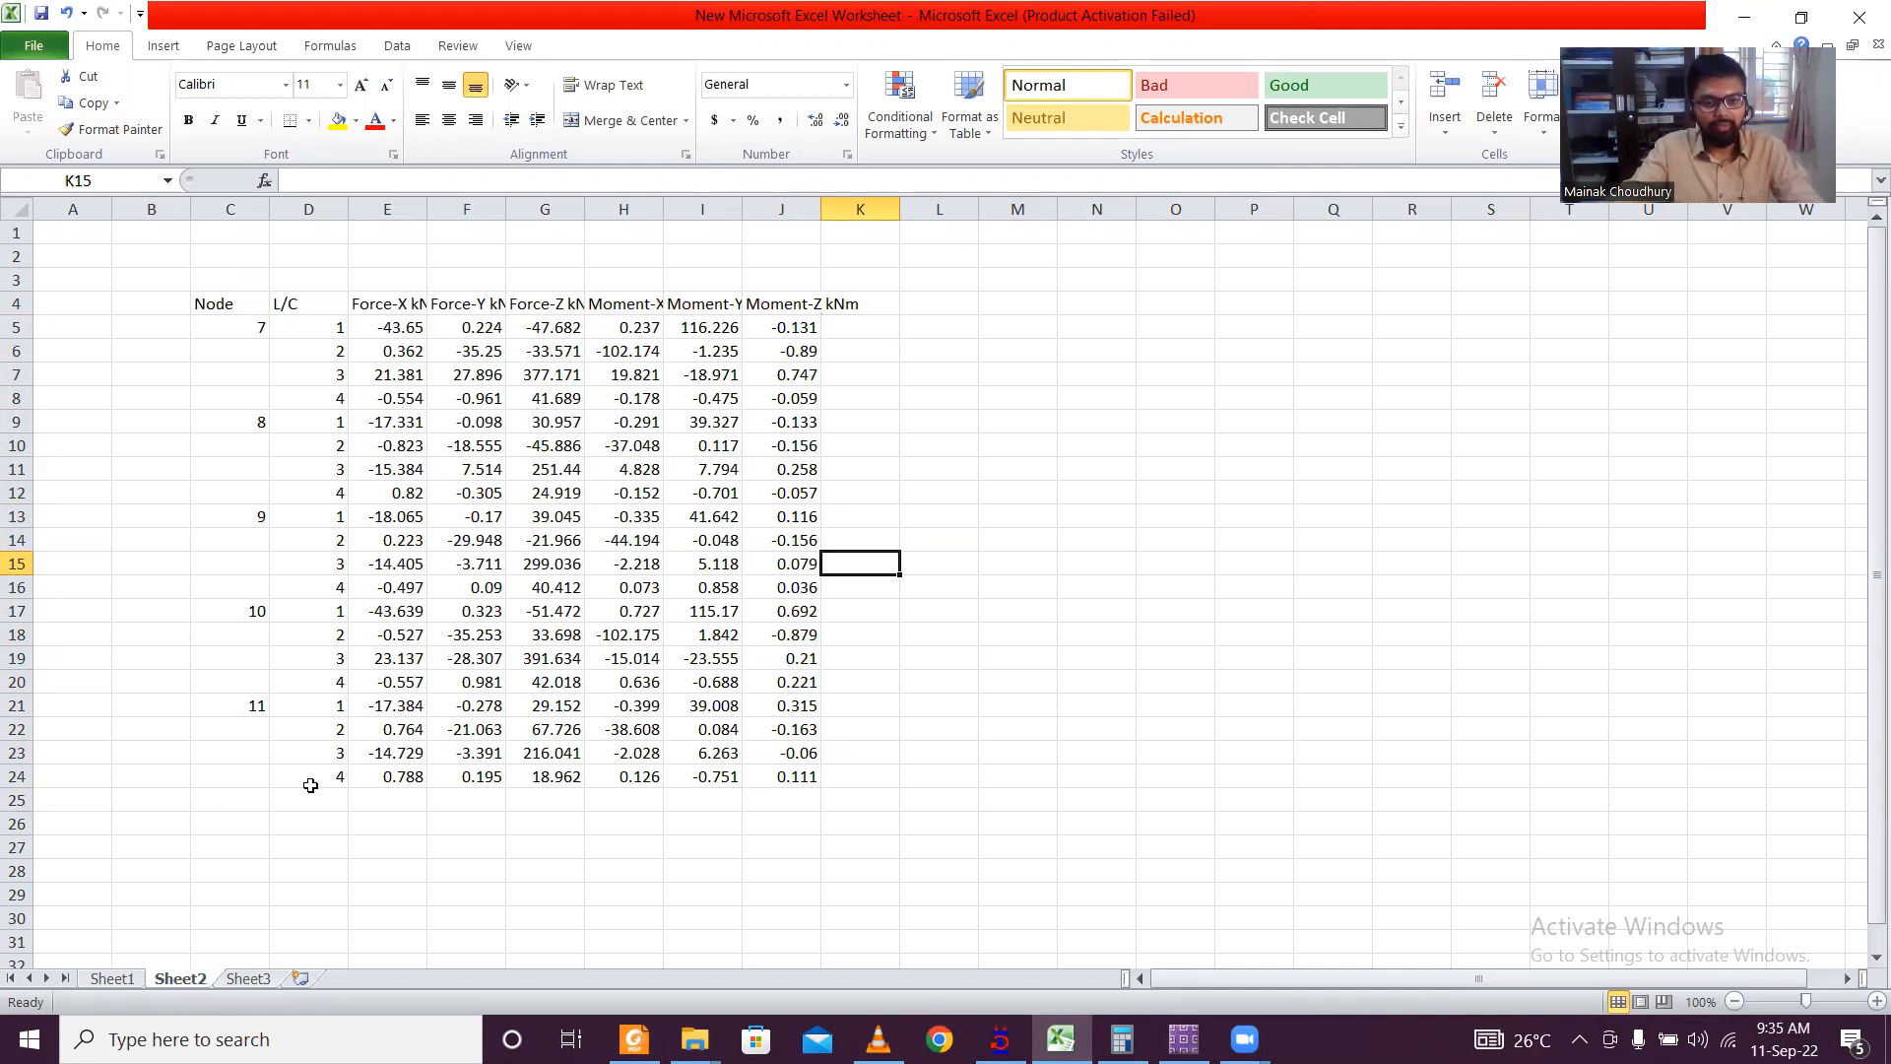
# Step: Bring up Sheet1, then switch to SAFE 2016 and start a new model with design code IS 456-2000
pyautogui.click(112, 979)
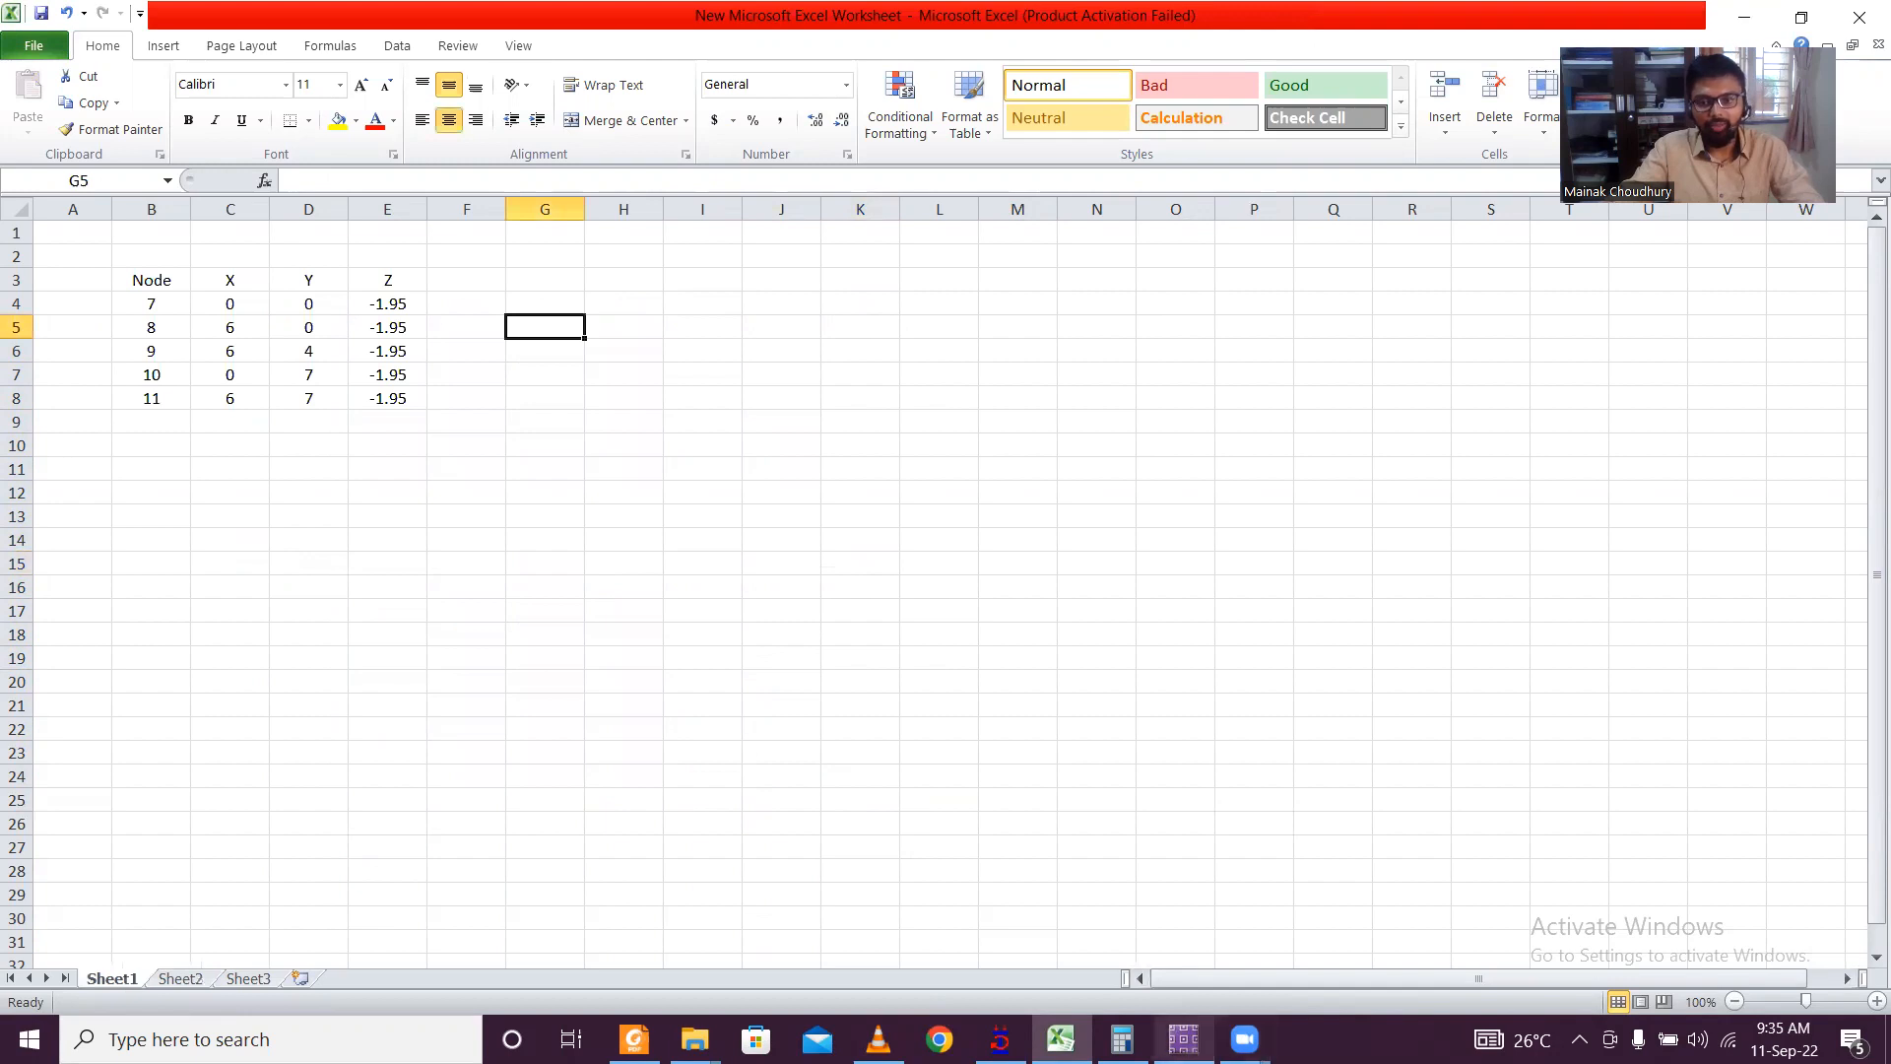
pyautogui.click(1183, 1039)
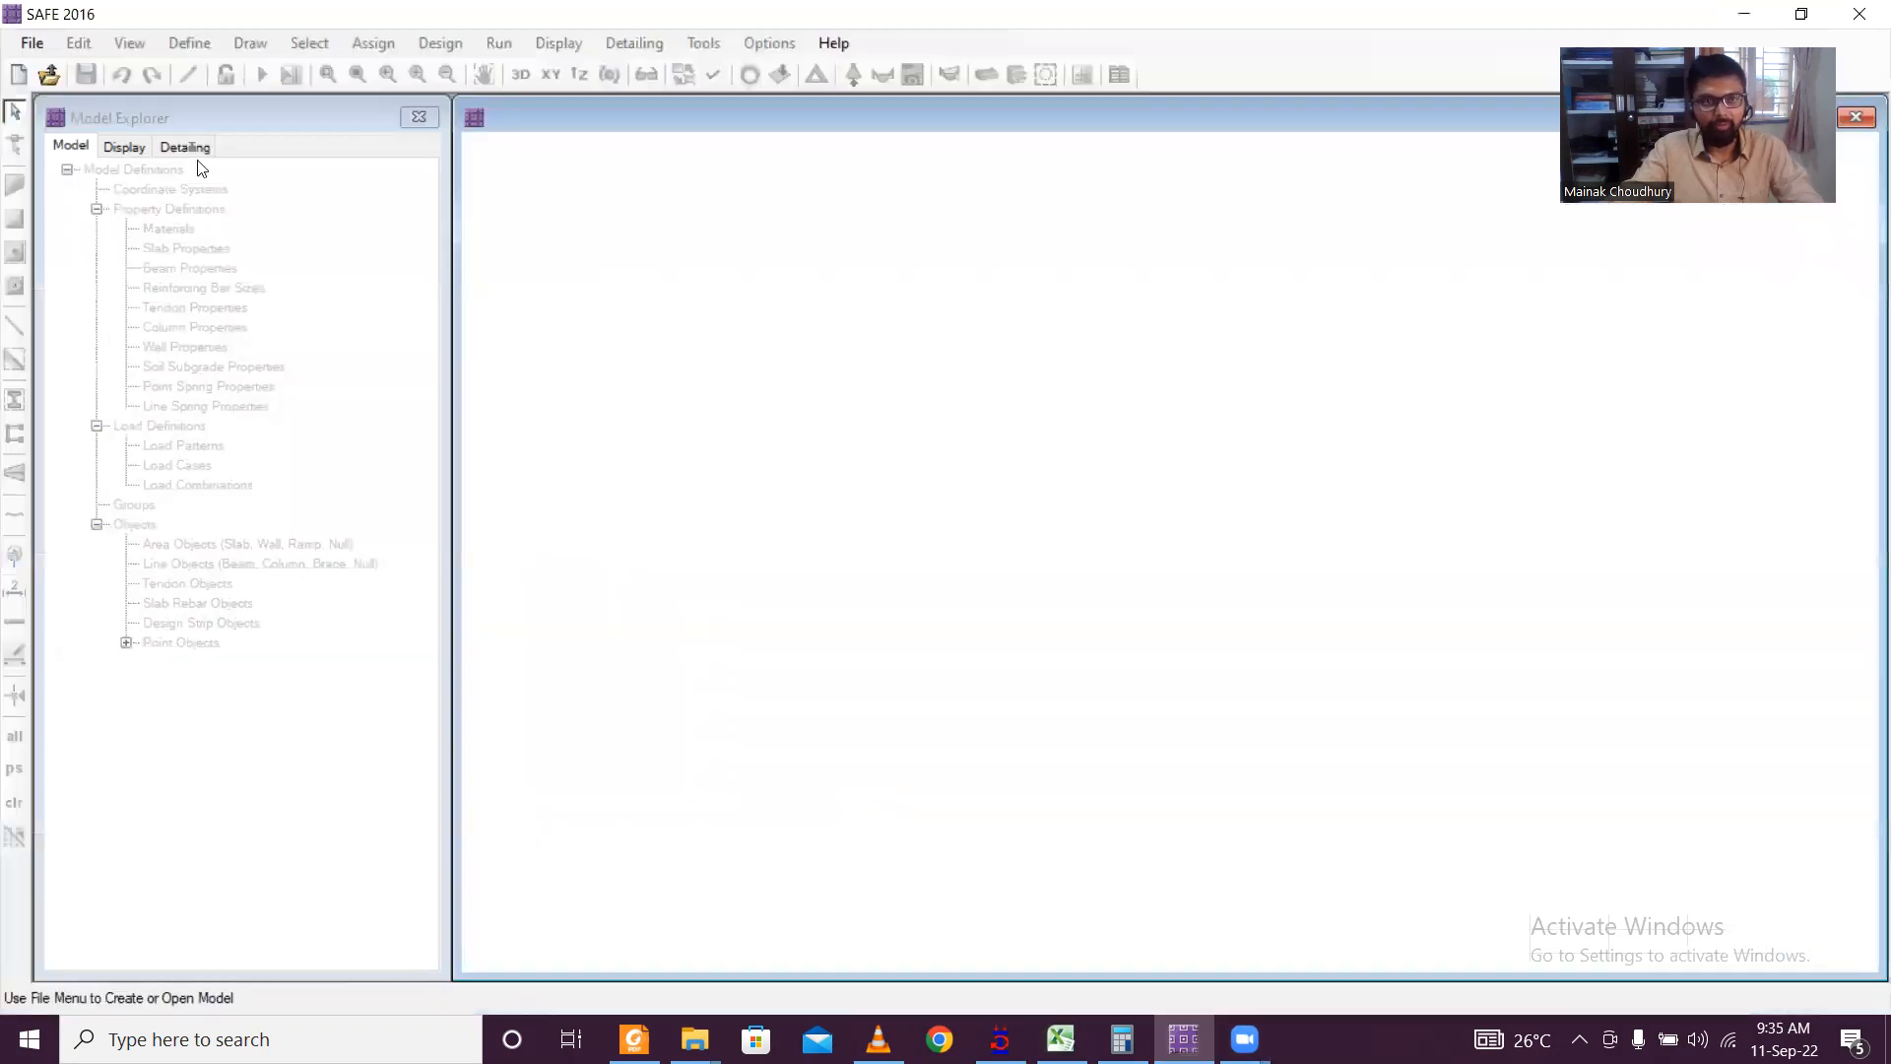
pyautogui.click(31, 42)
pyautogui.click(90, 75)
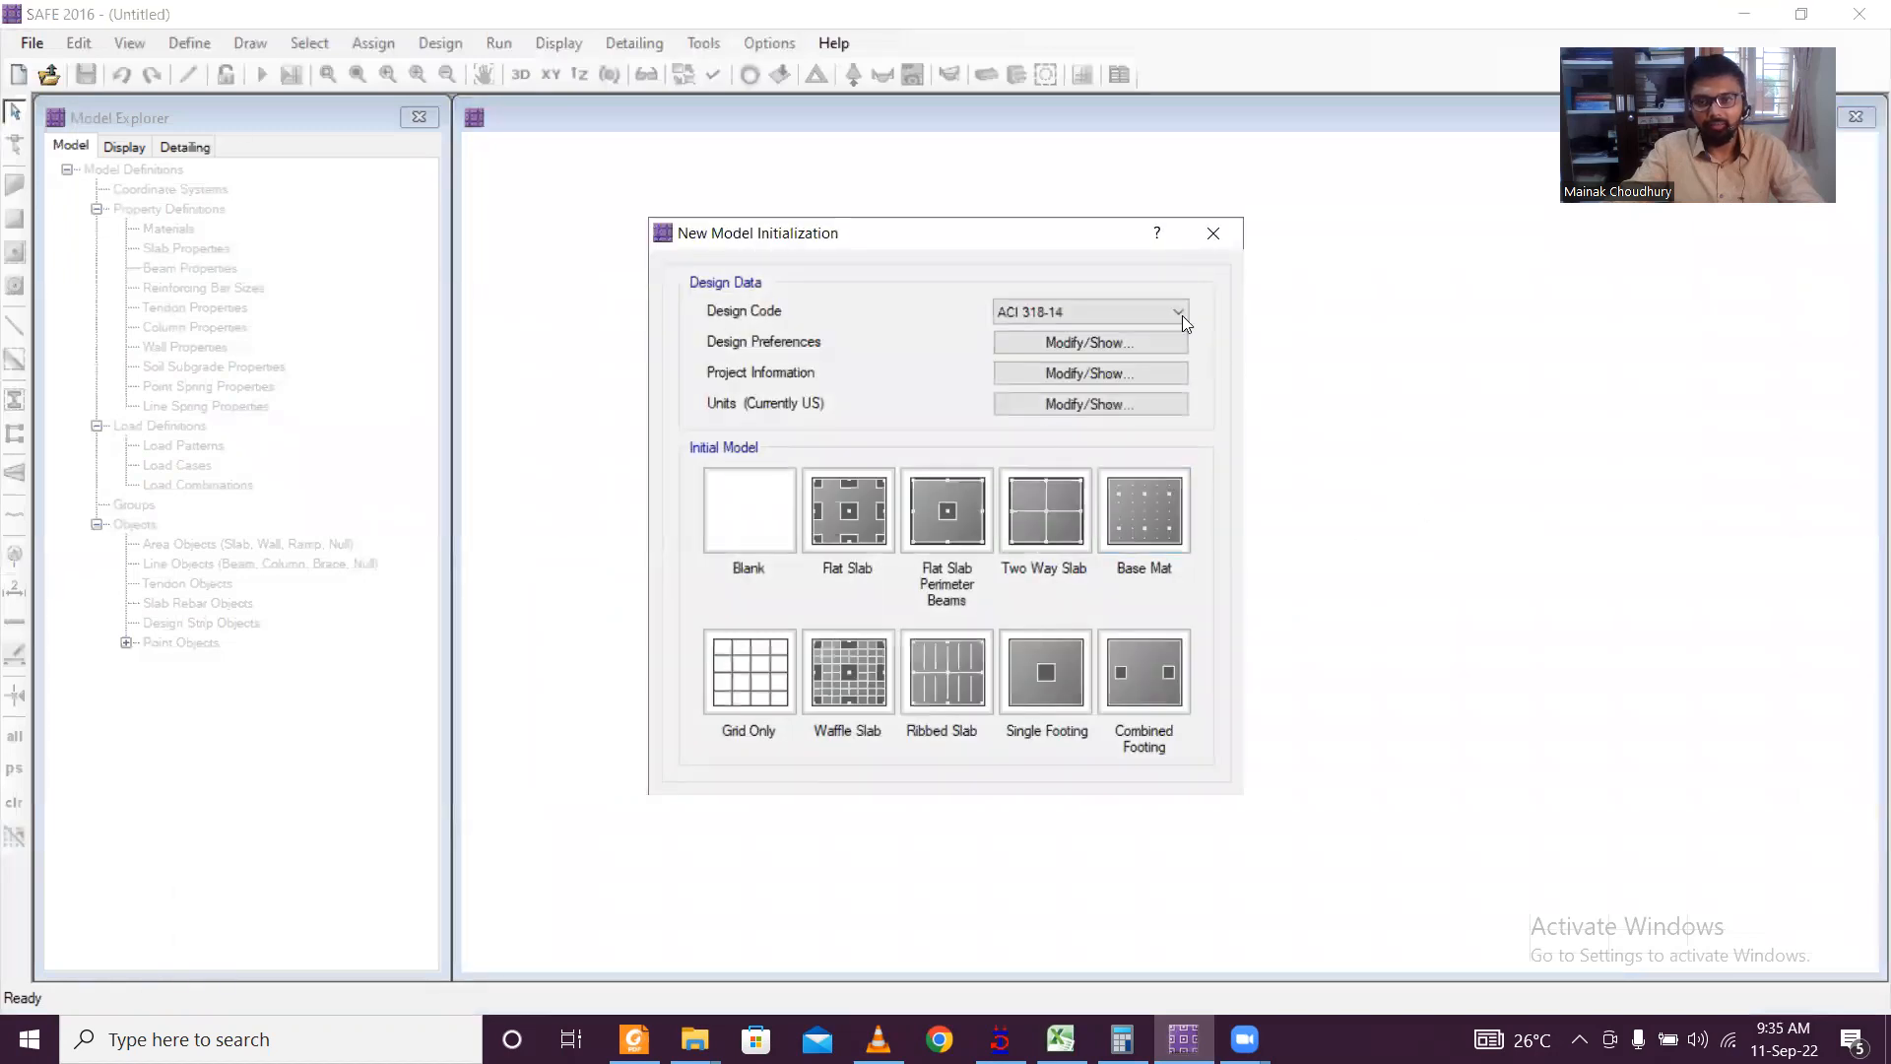
pyautogui.click(1178, 314)
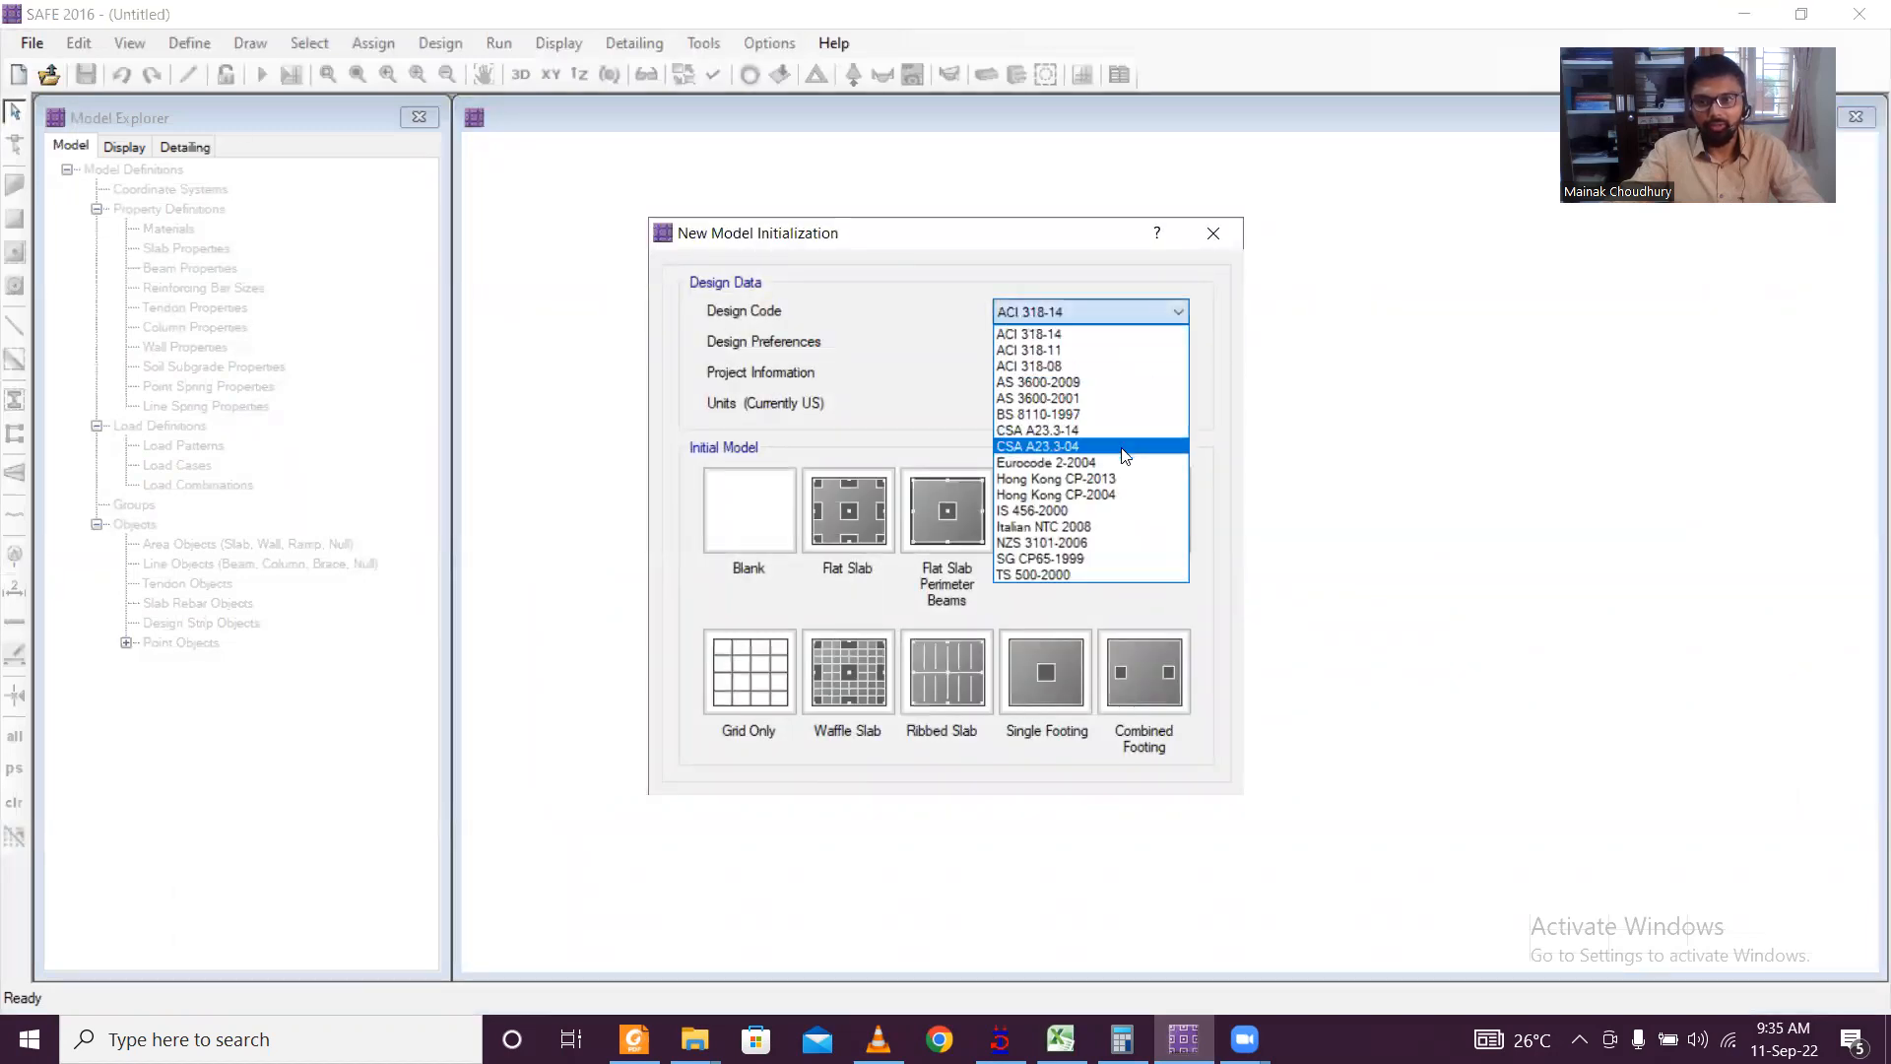
pyautogui.click(1110, 510)
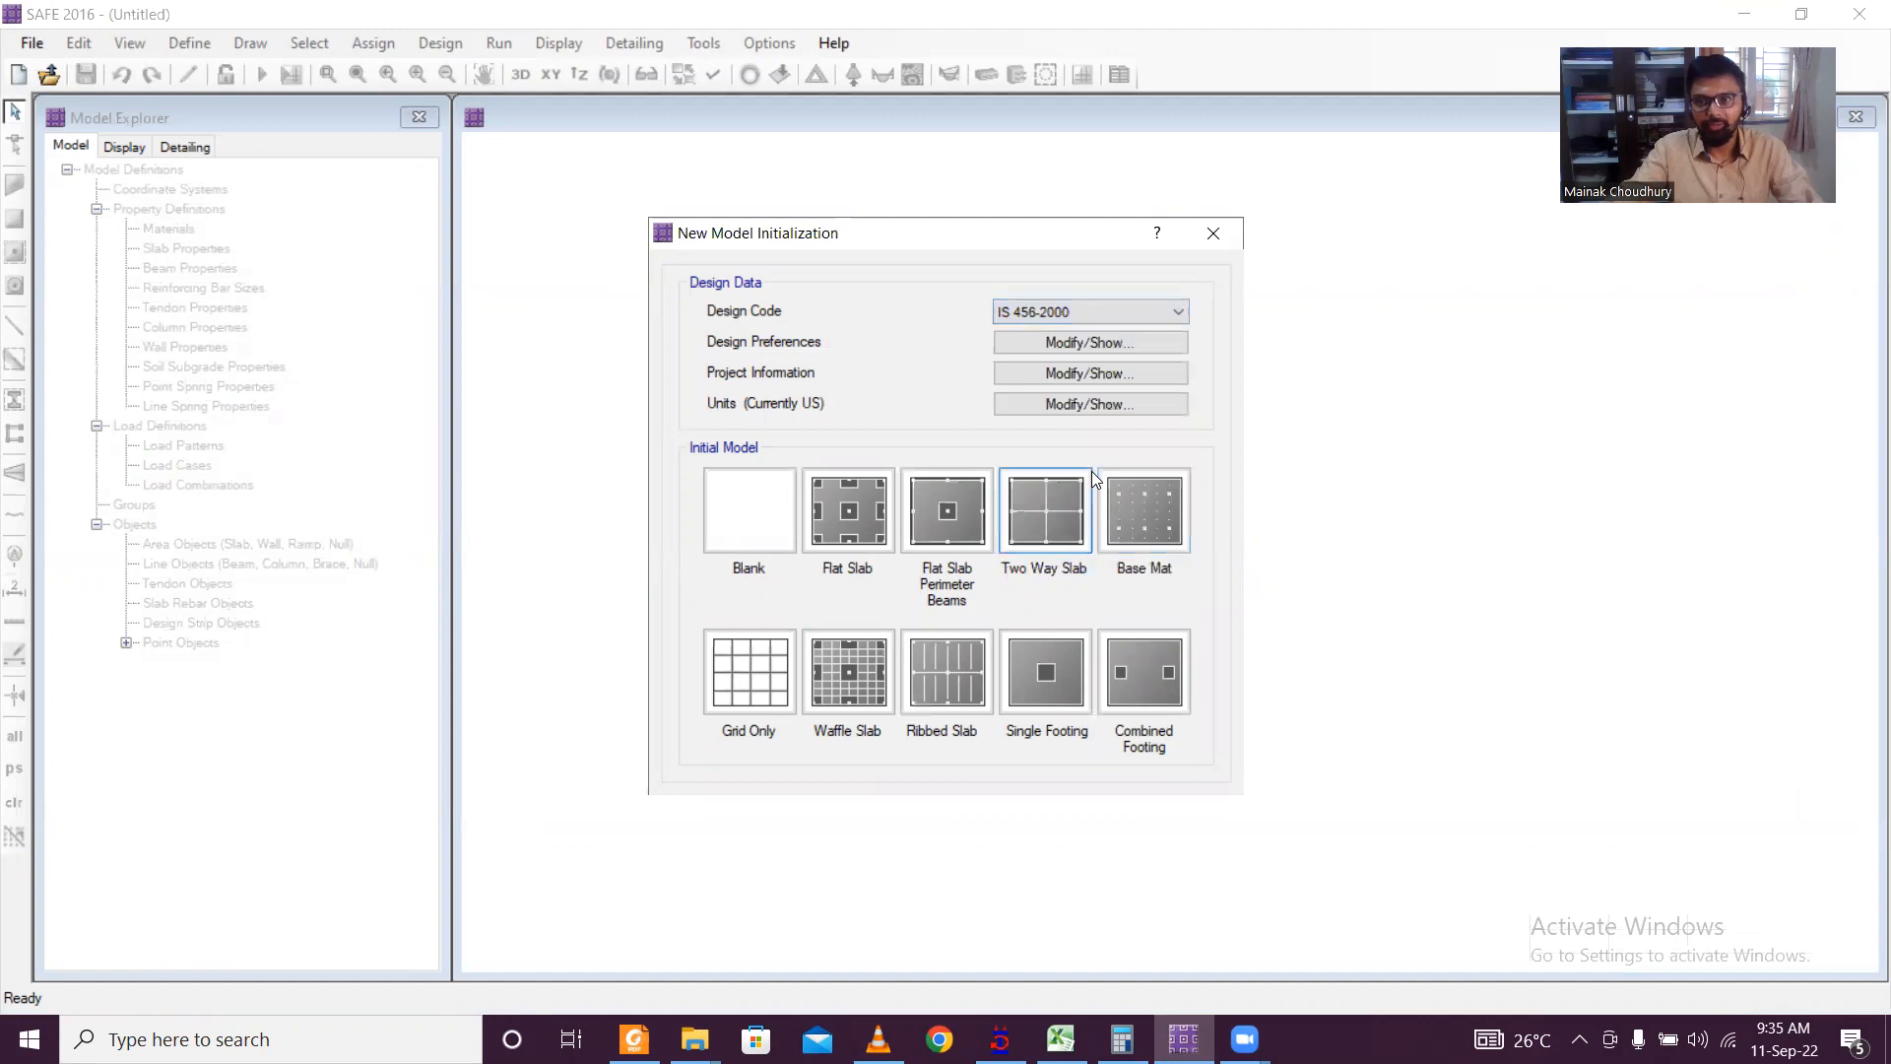
# Step: Review the beam and slab minimum cover design preferences and the project information form without changing them
pyautogui.click(1075, 346)
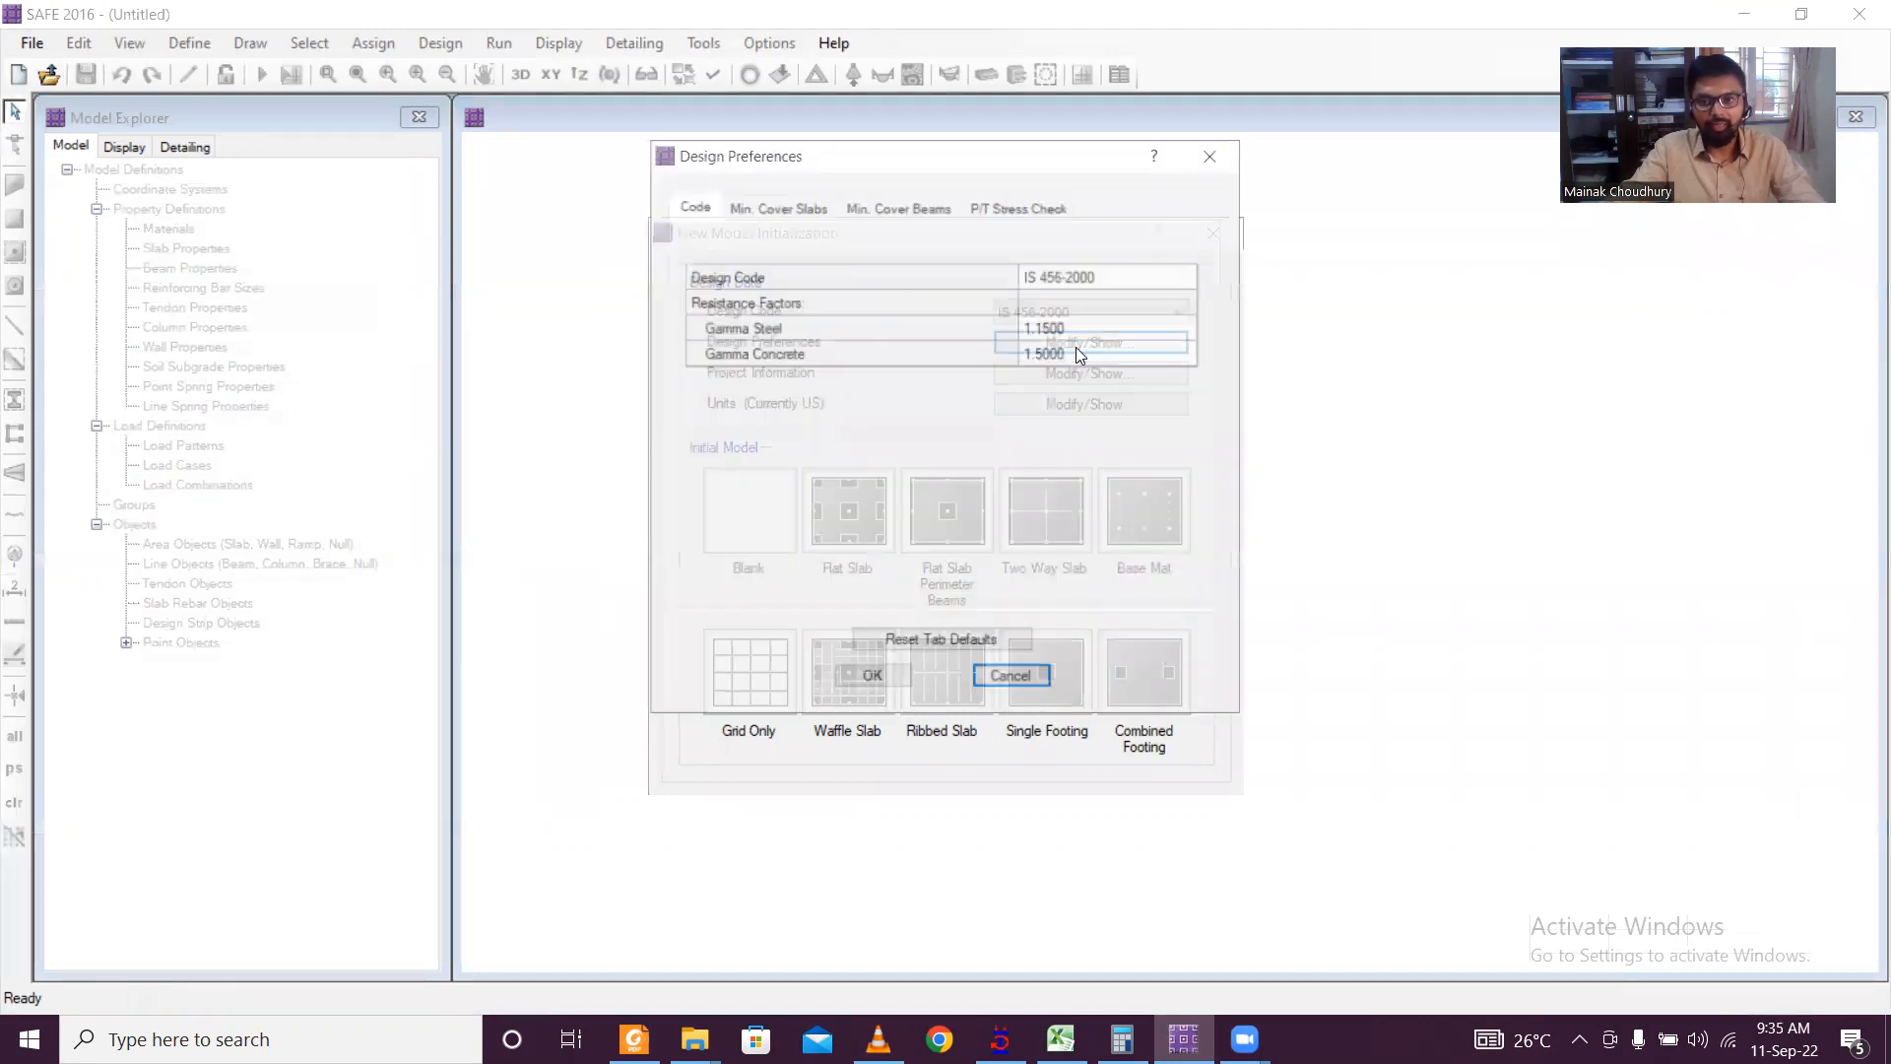
pyautogui.click(891, 204)
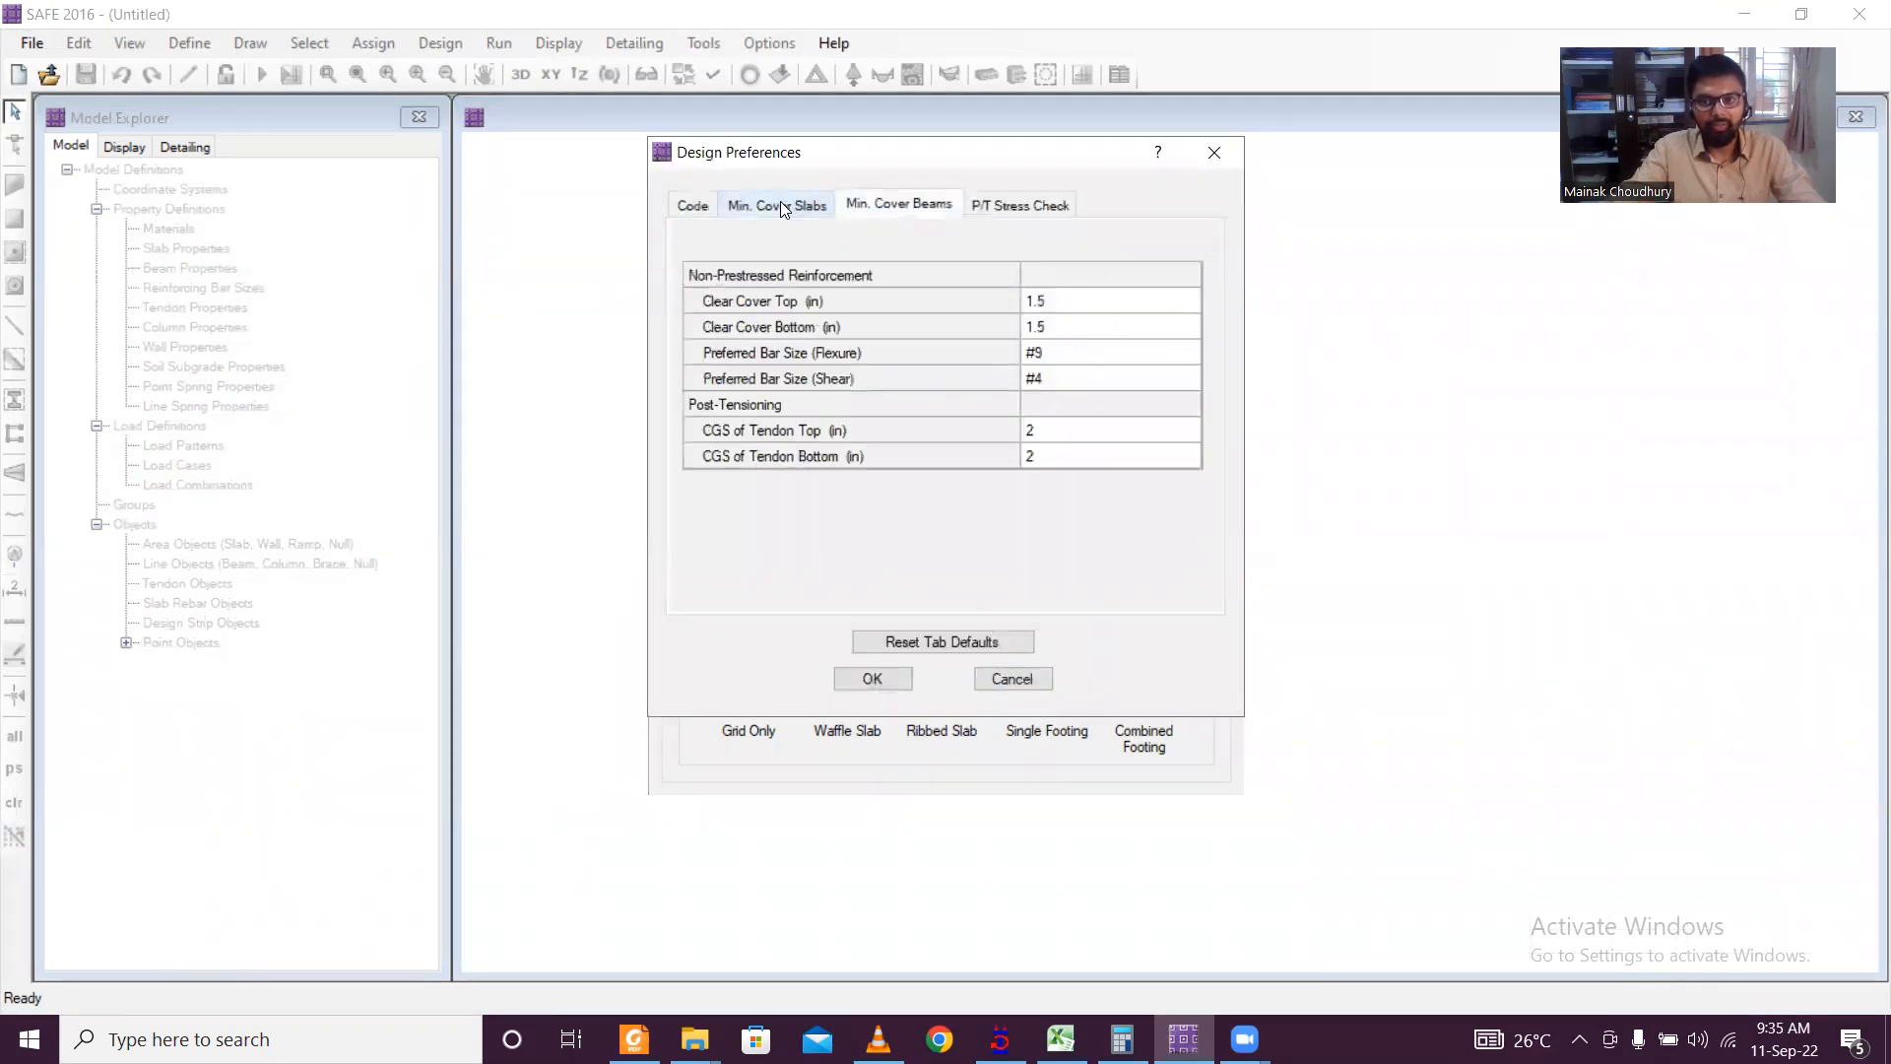
pyautogui.click(780, 204)
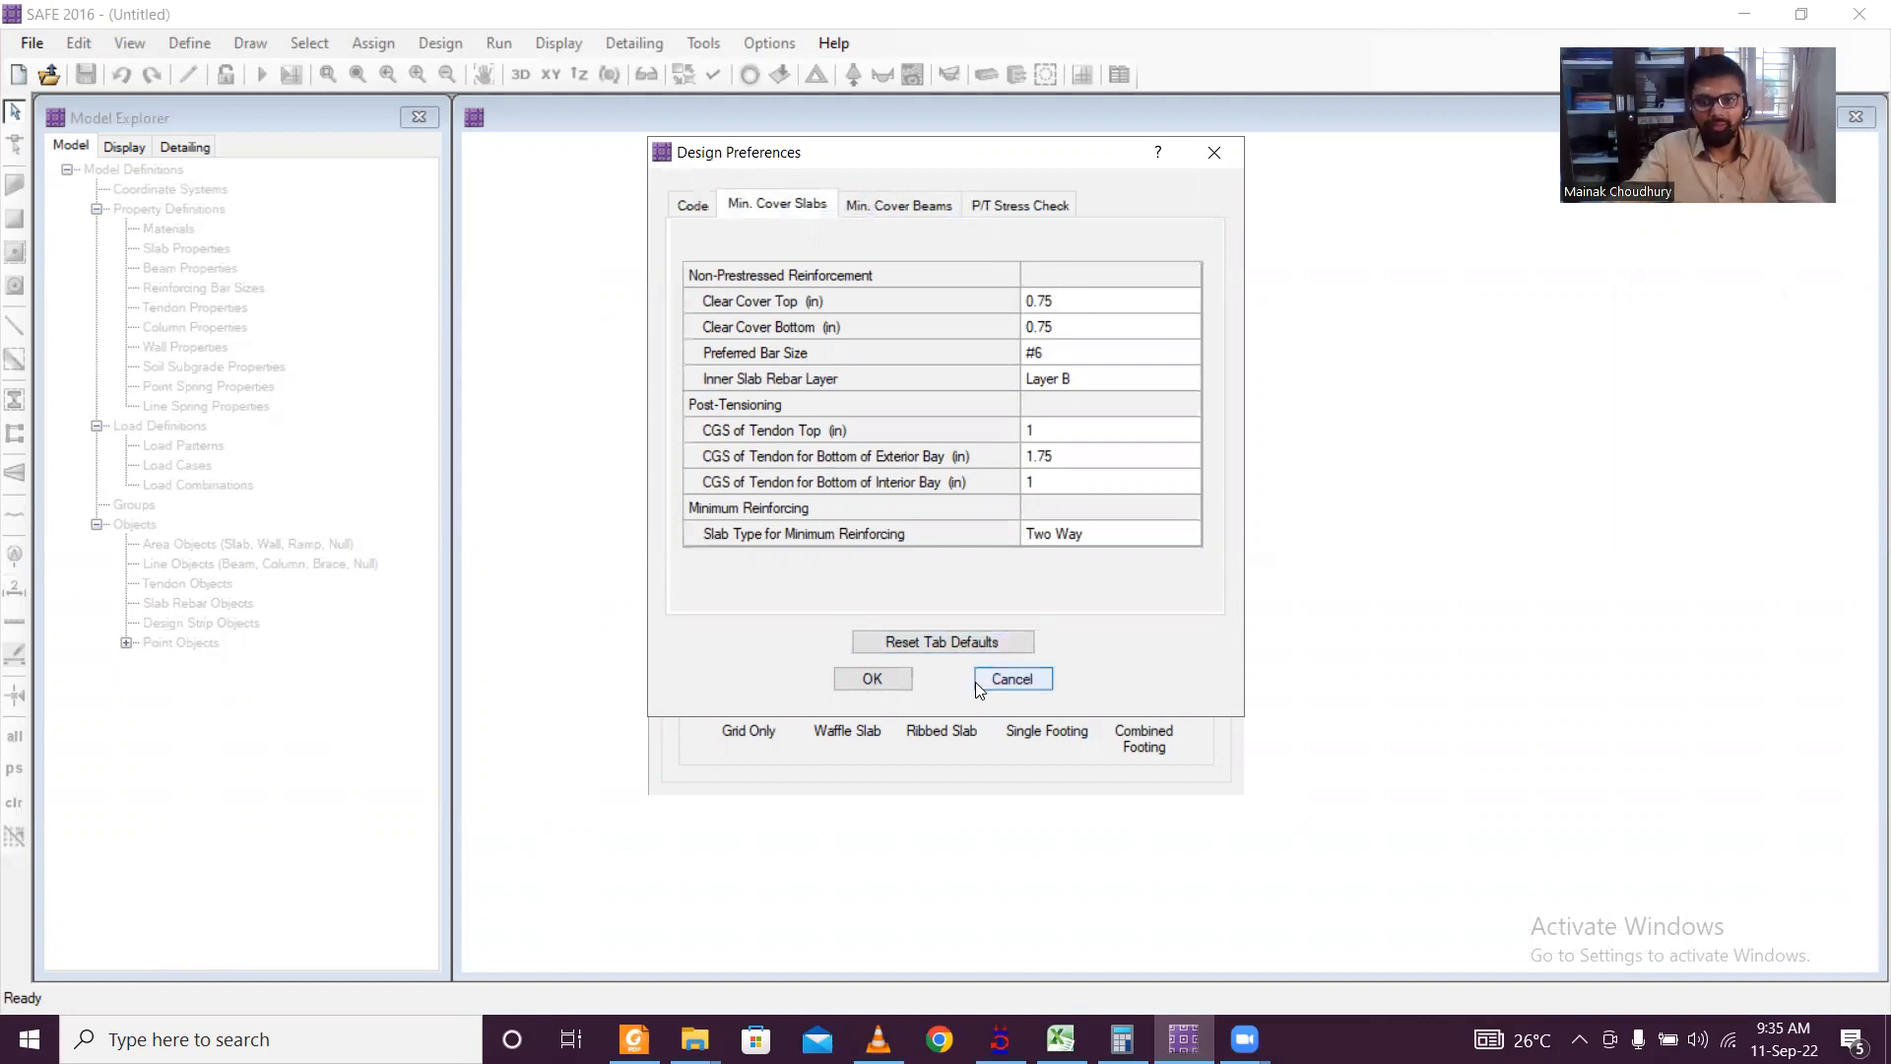
pyautogui.click(873, 679)
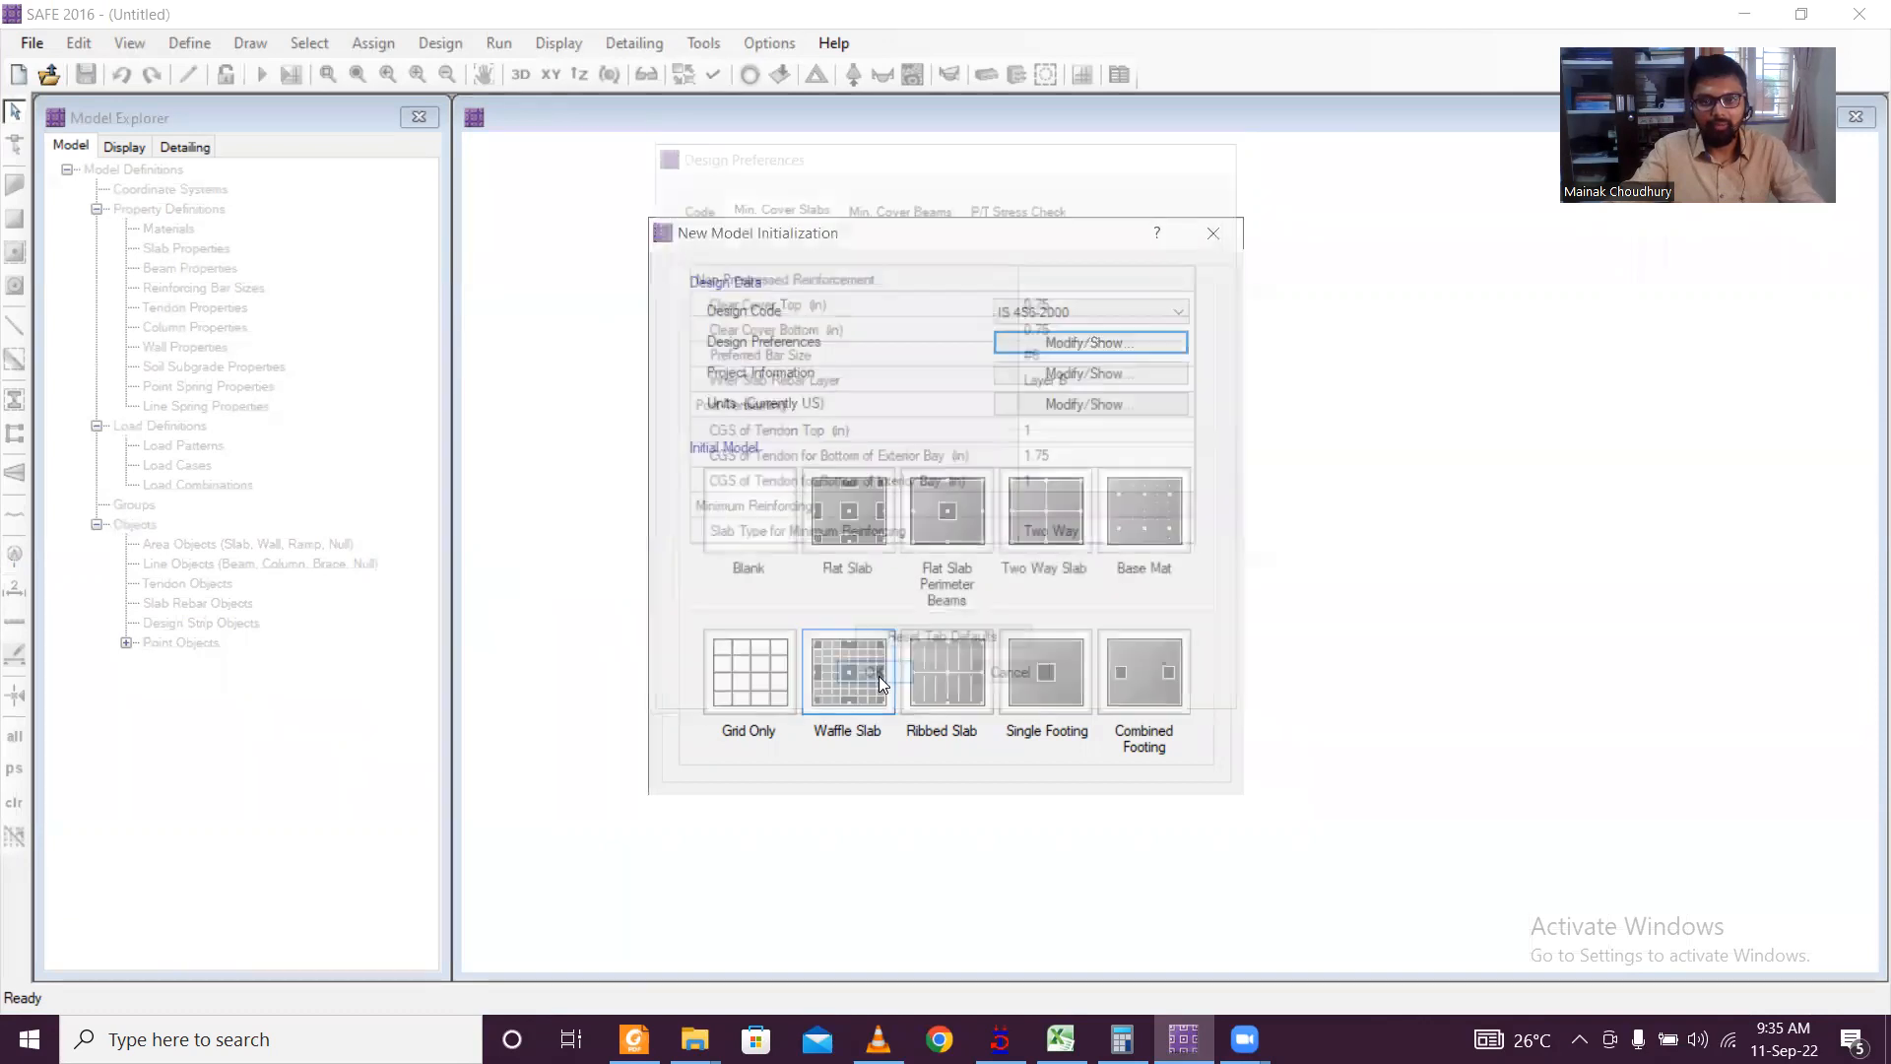
pyautogui.click(1103, 372)
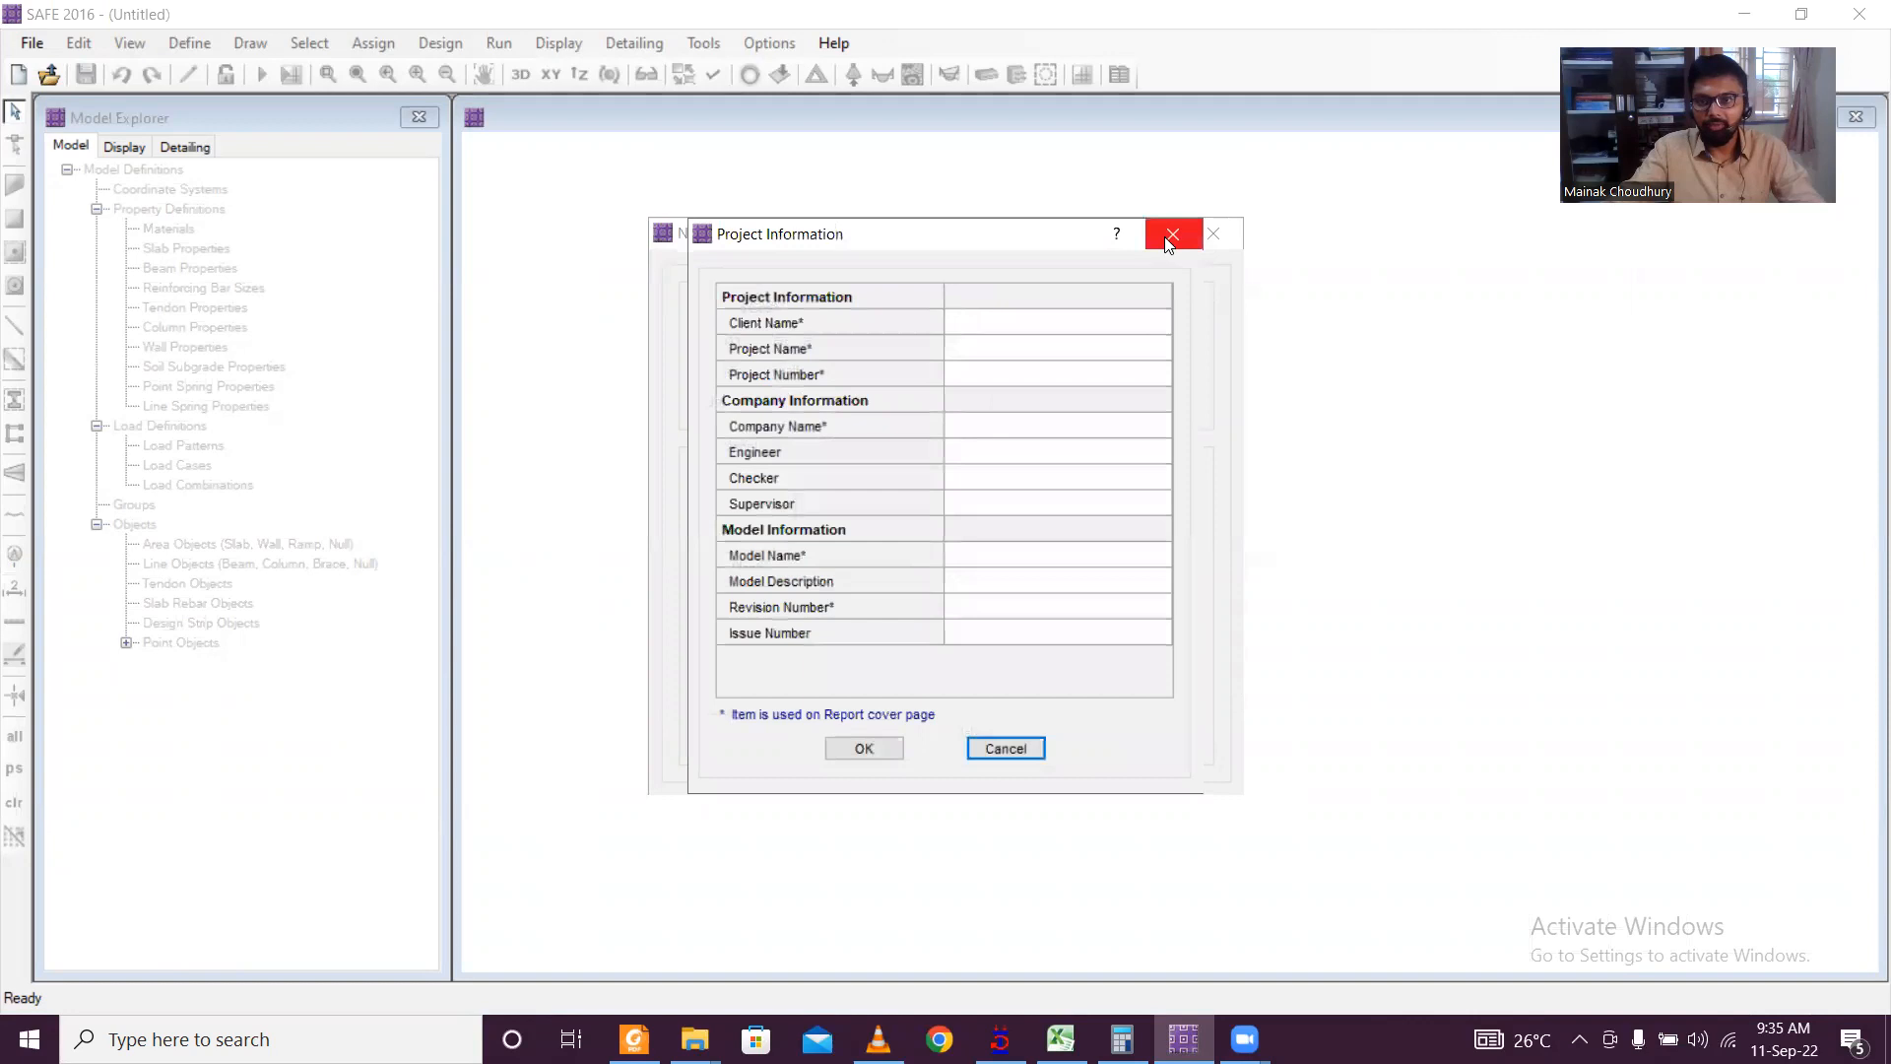
pyautogui.click(1171, 234)
# Step: Set the model units to the metric defaults and create a Blank initial model
pyautogui.click(1128, 398)
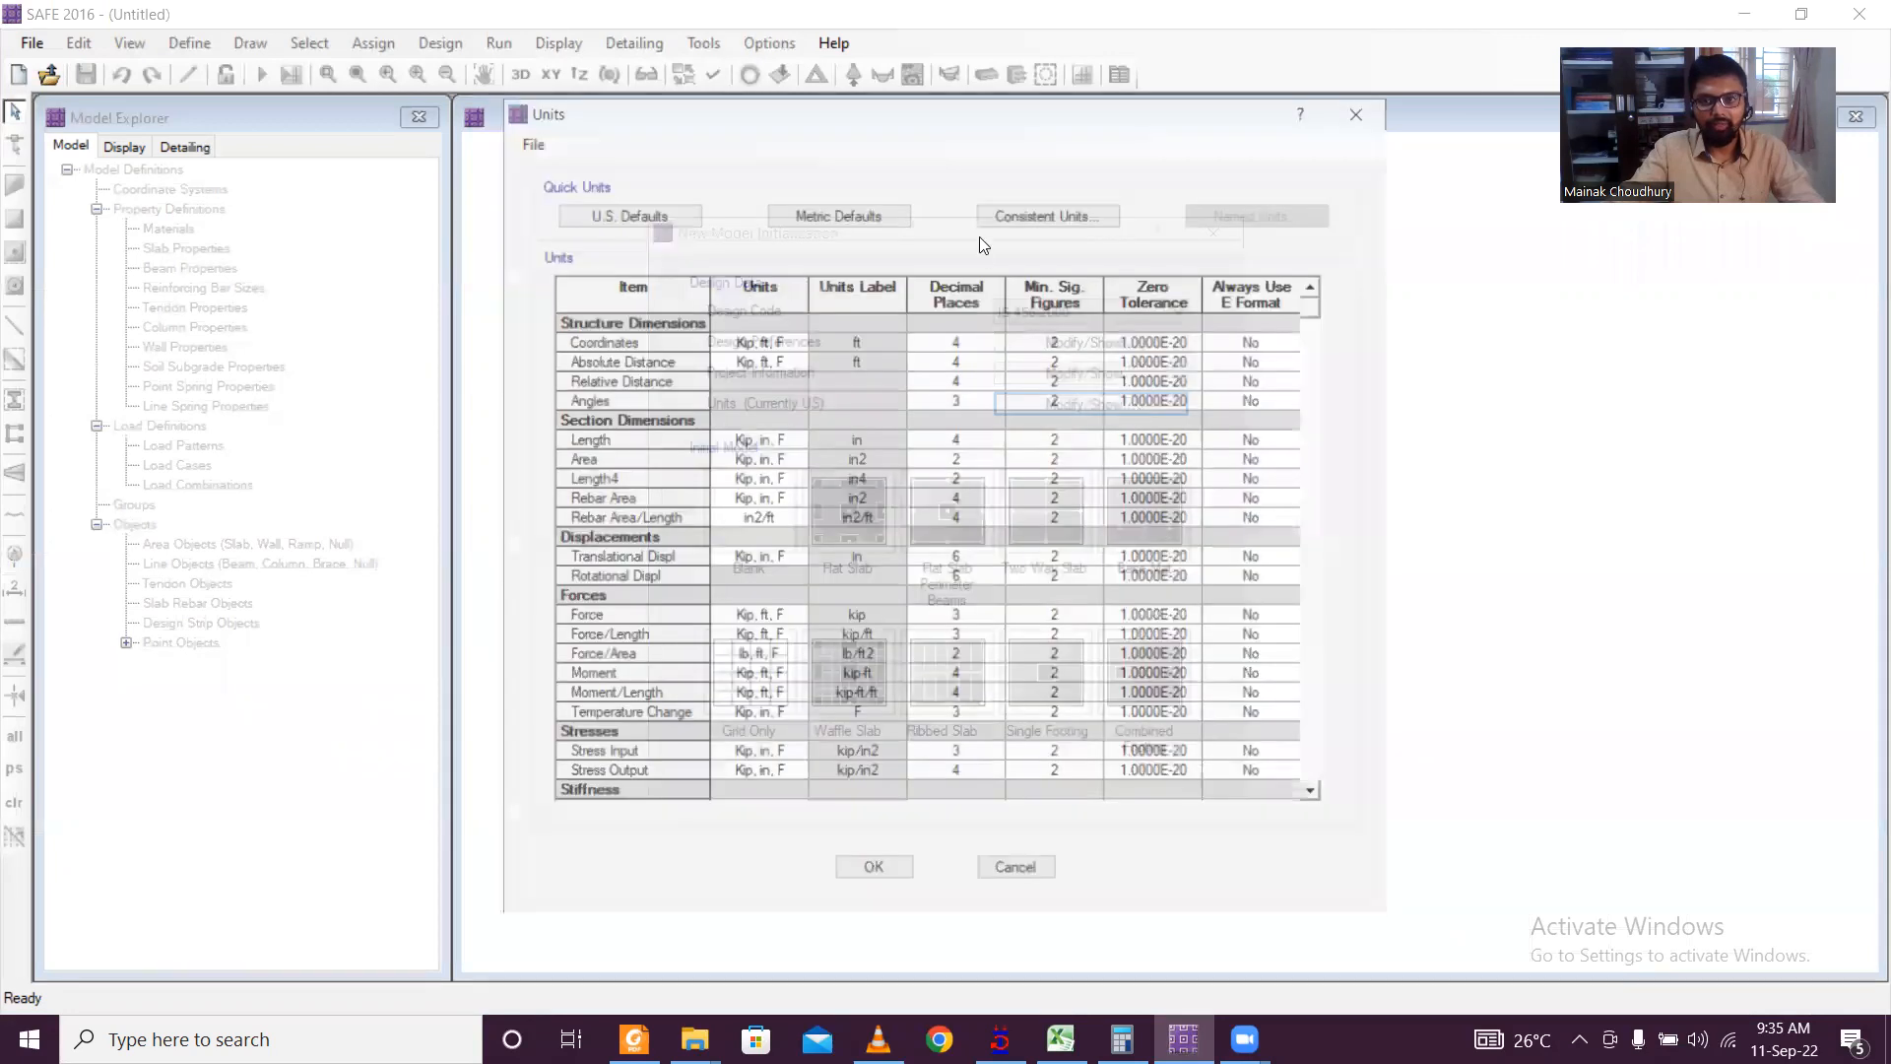
pyautogui.click(855, 211)
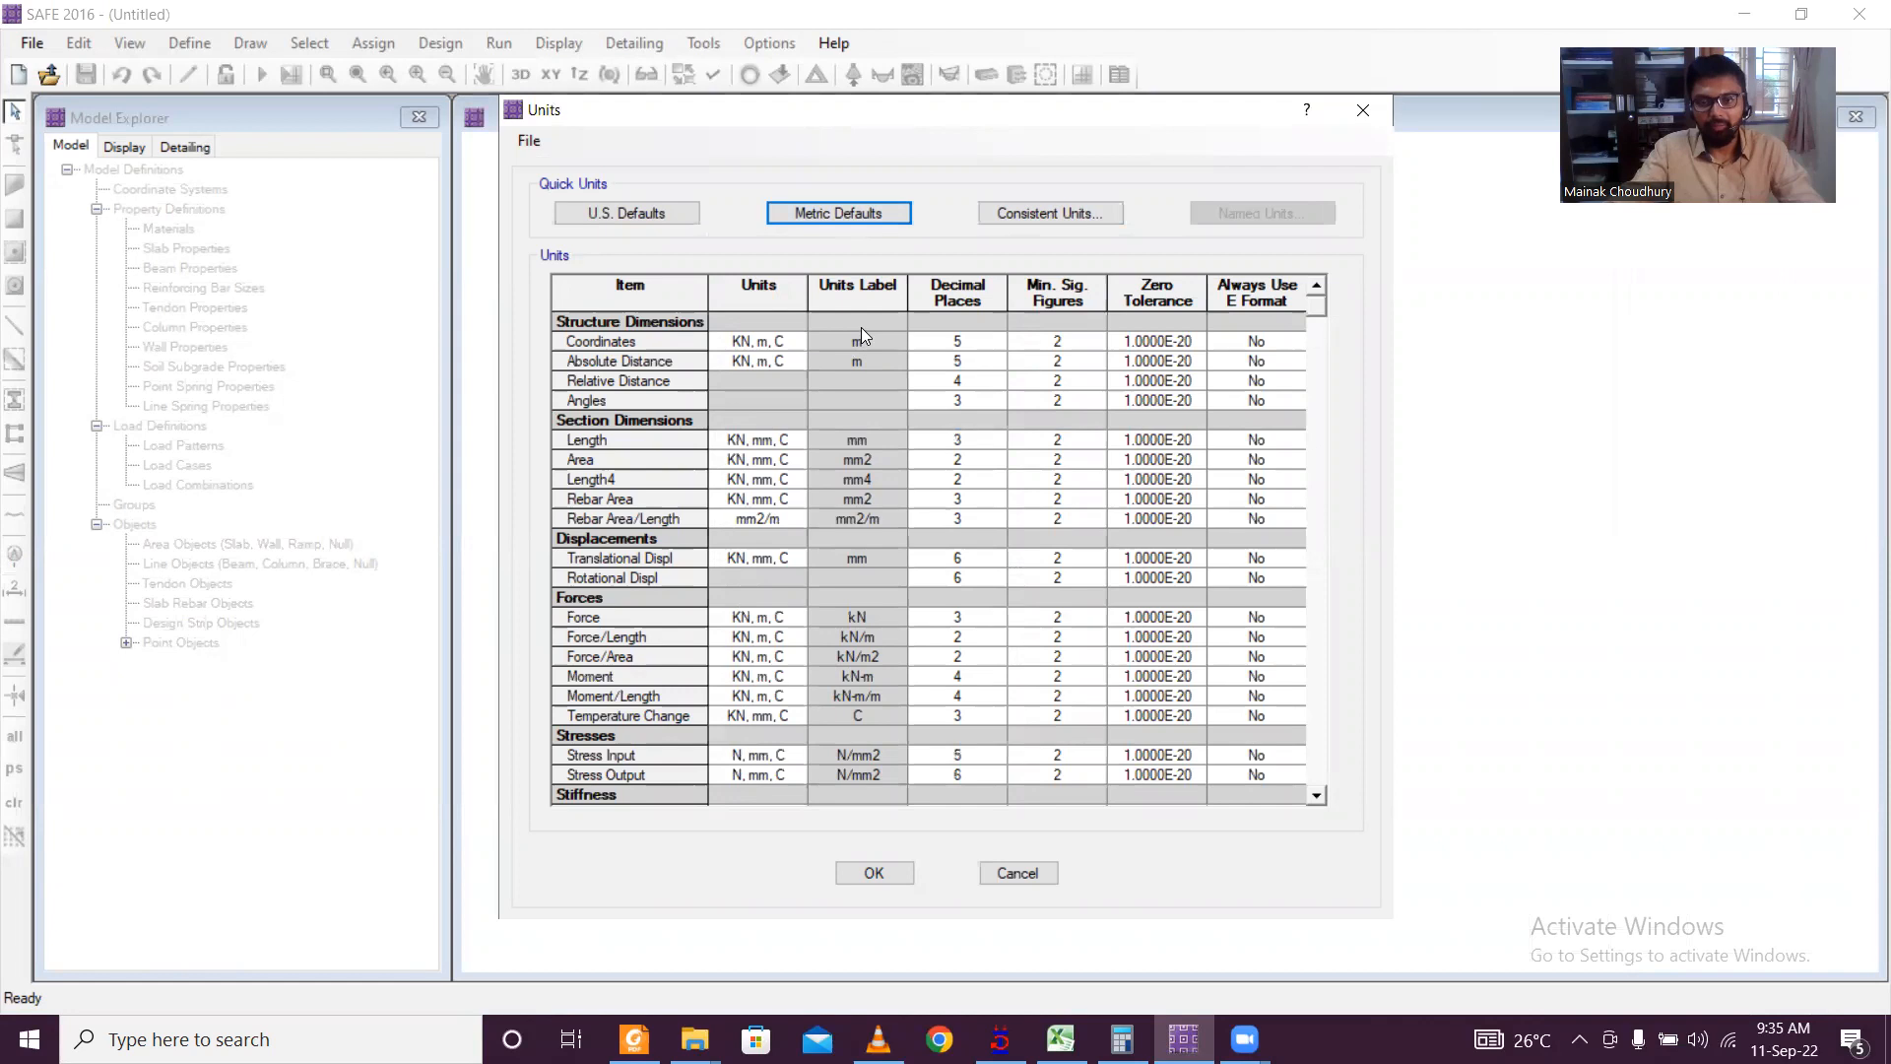
pyautogui.click(896, 867)
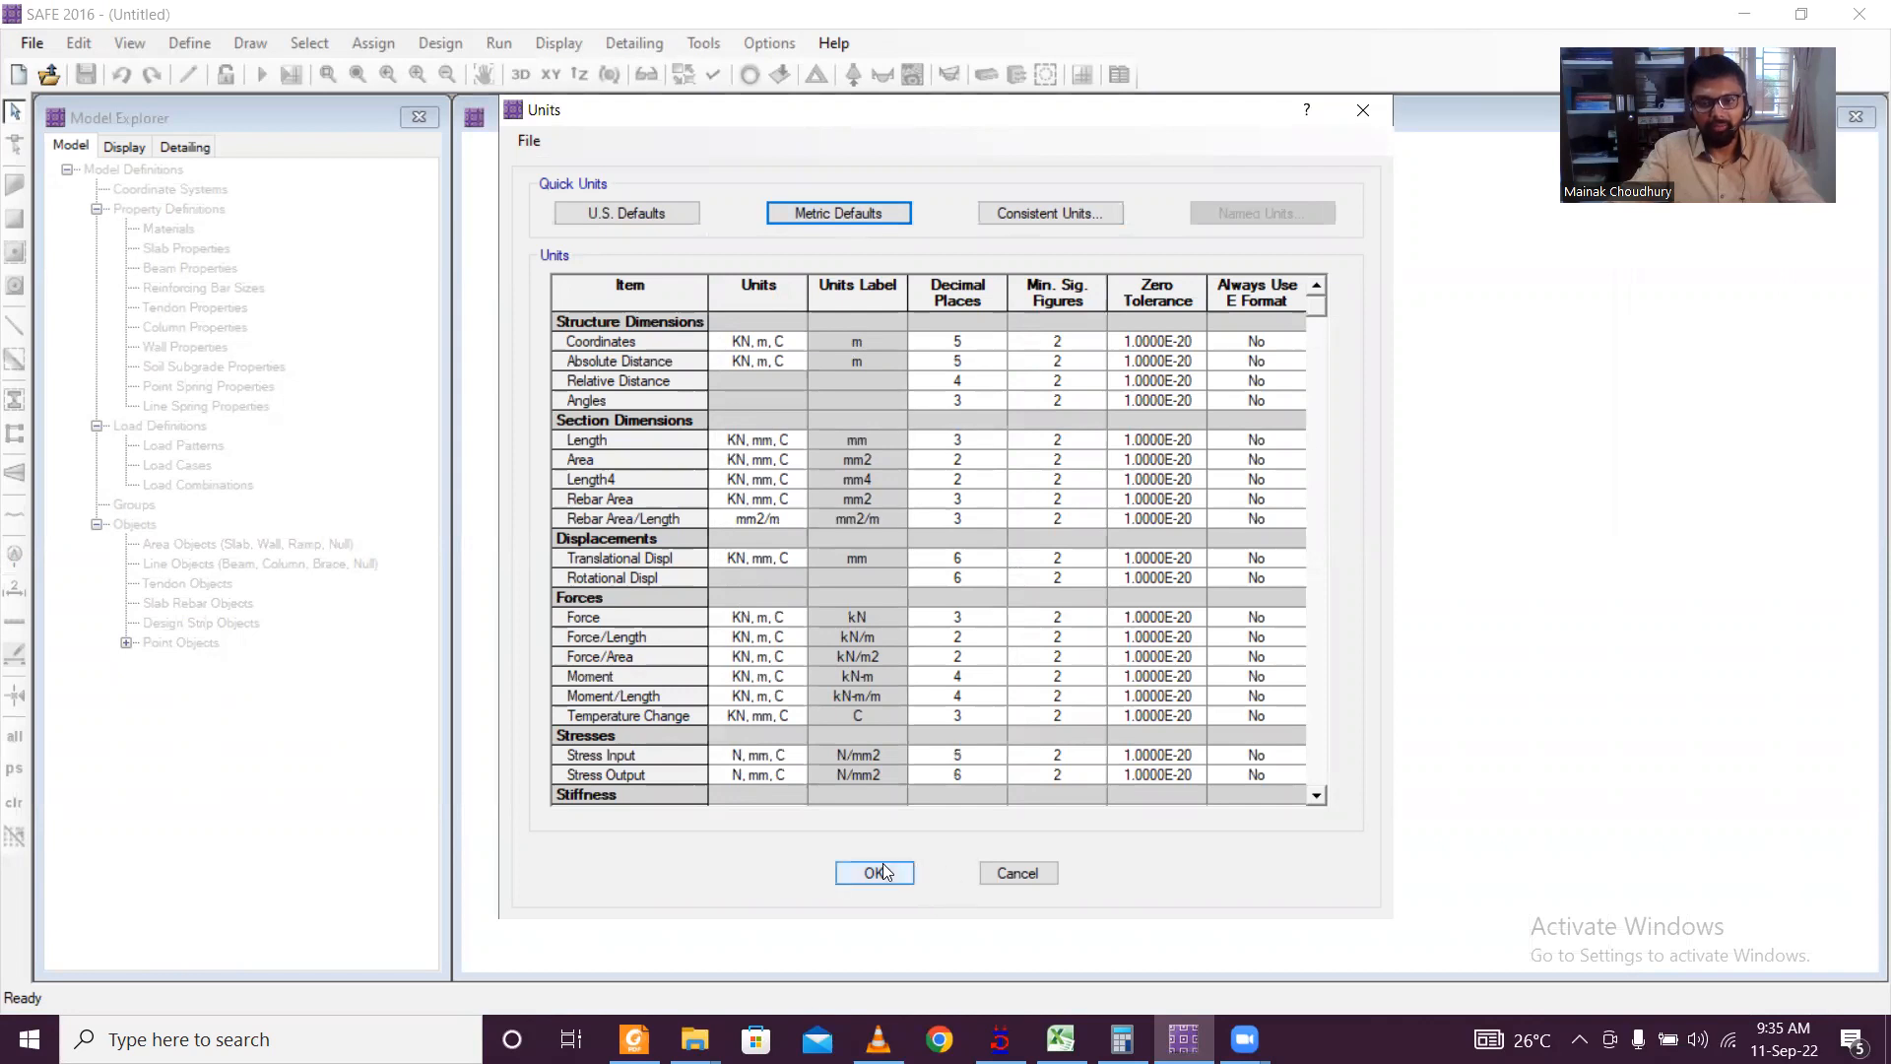
pyautogui.click(735, 494)
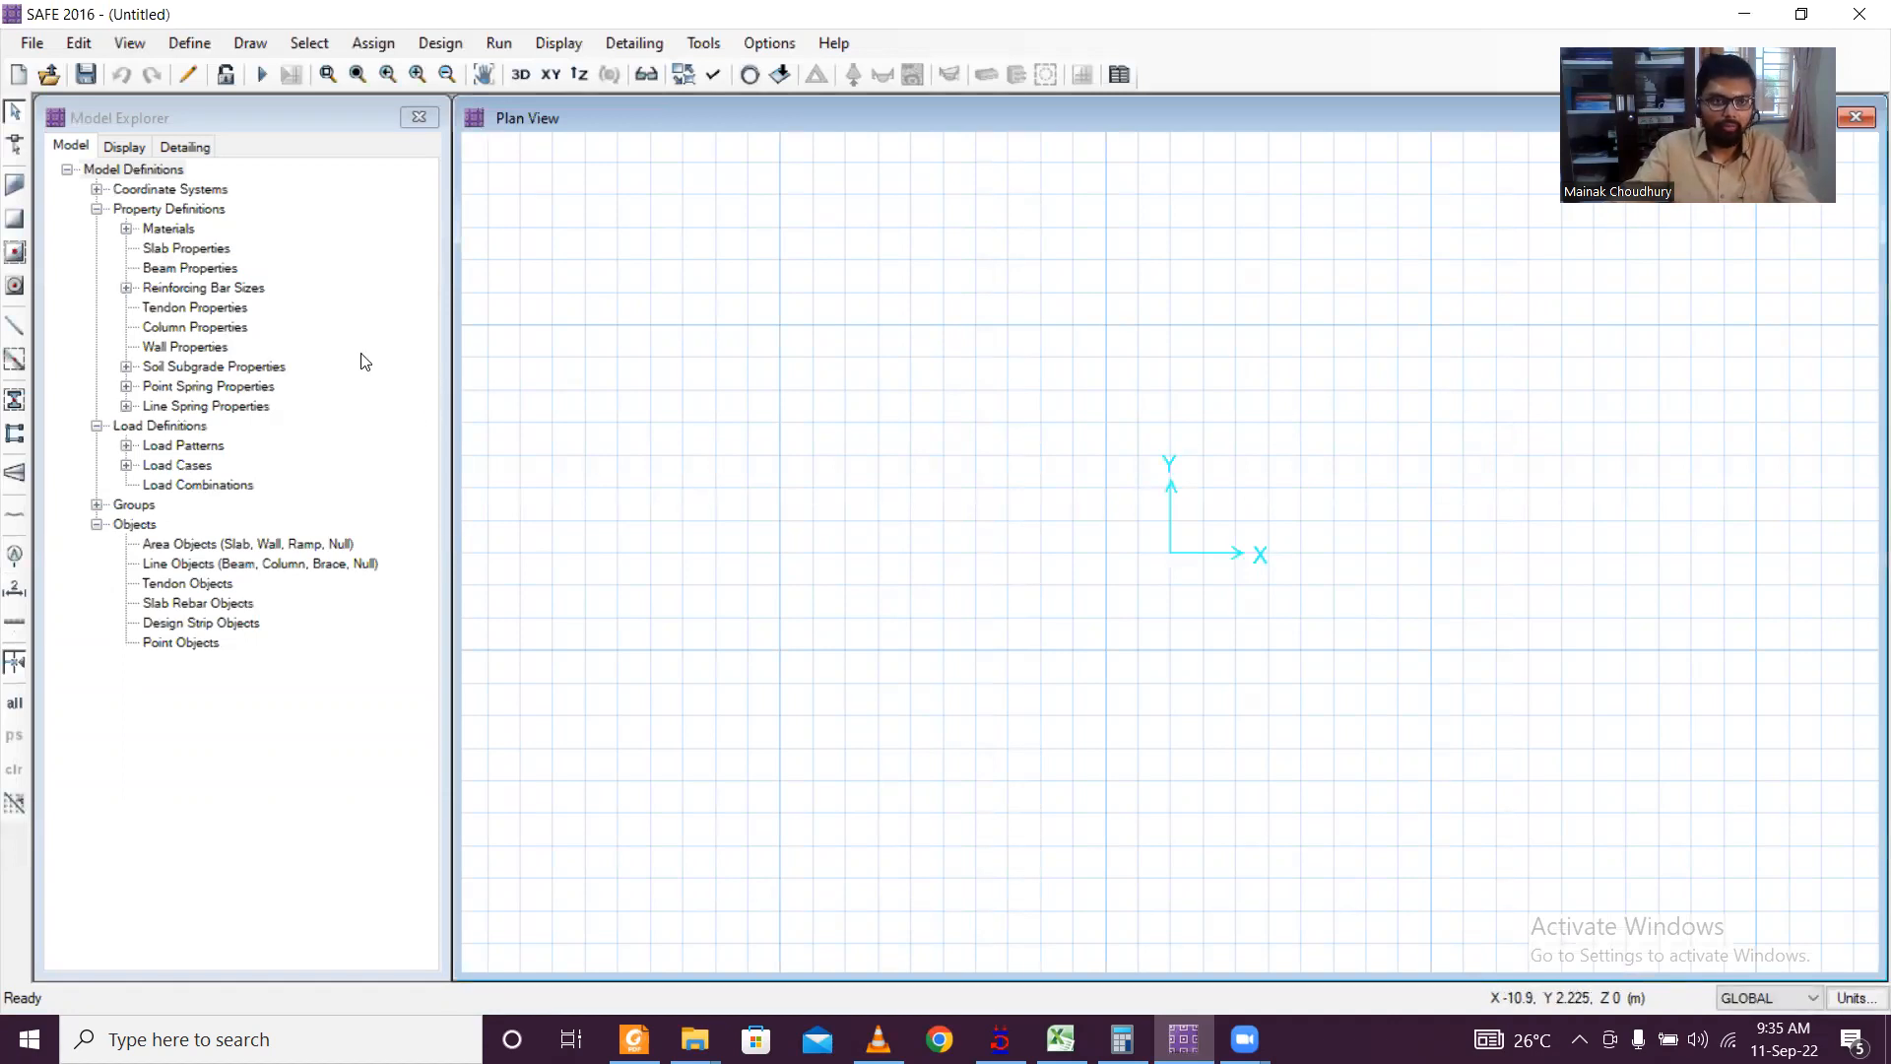
# Step: Expose all input tables for interactive database editing and open the Object Geometry - Point Coordinates table
pyautogui.click(90, 46)
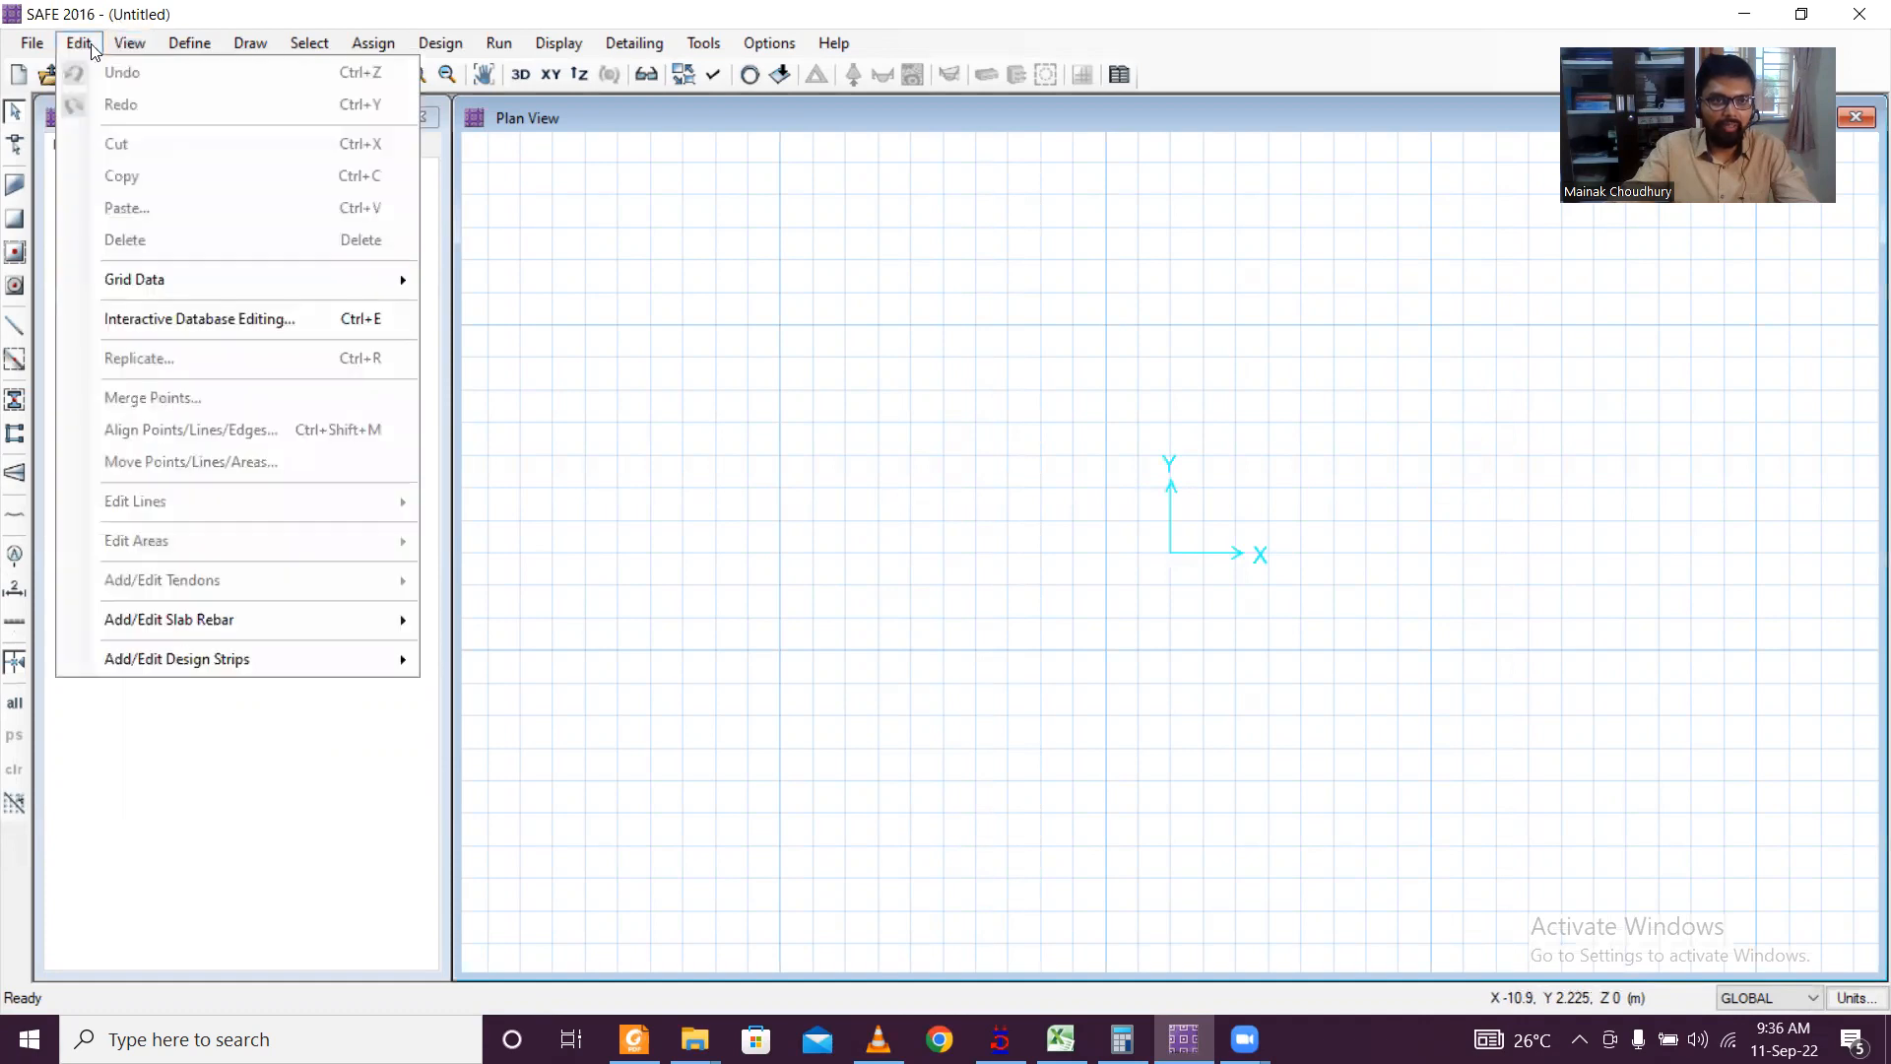
pyautogui.click(239, 319)
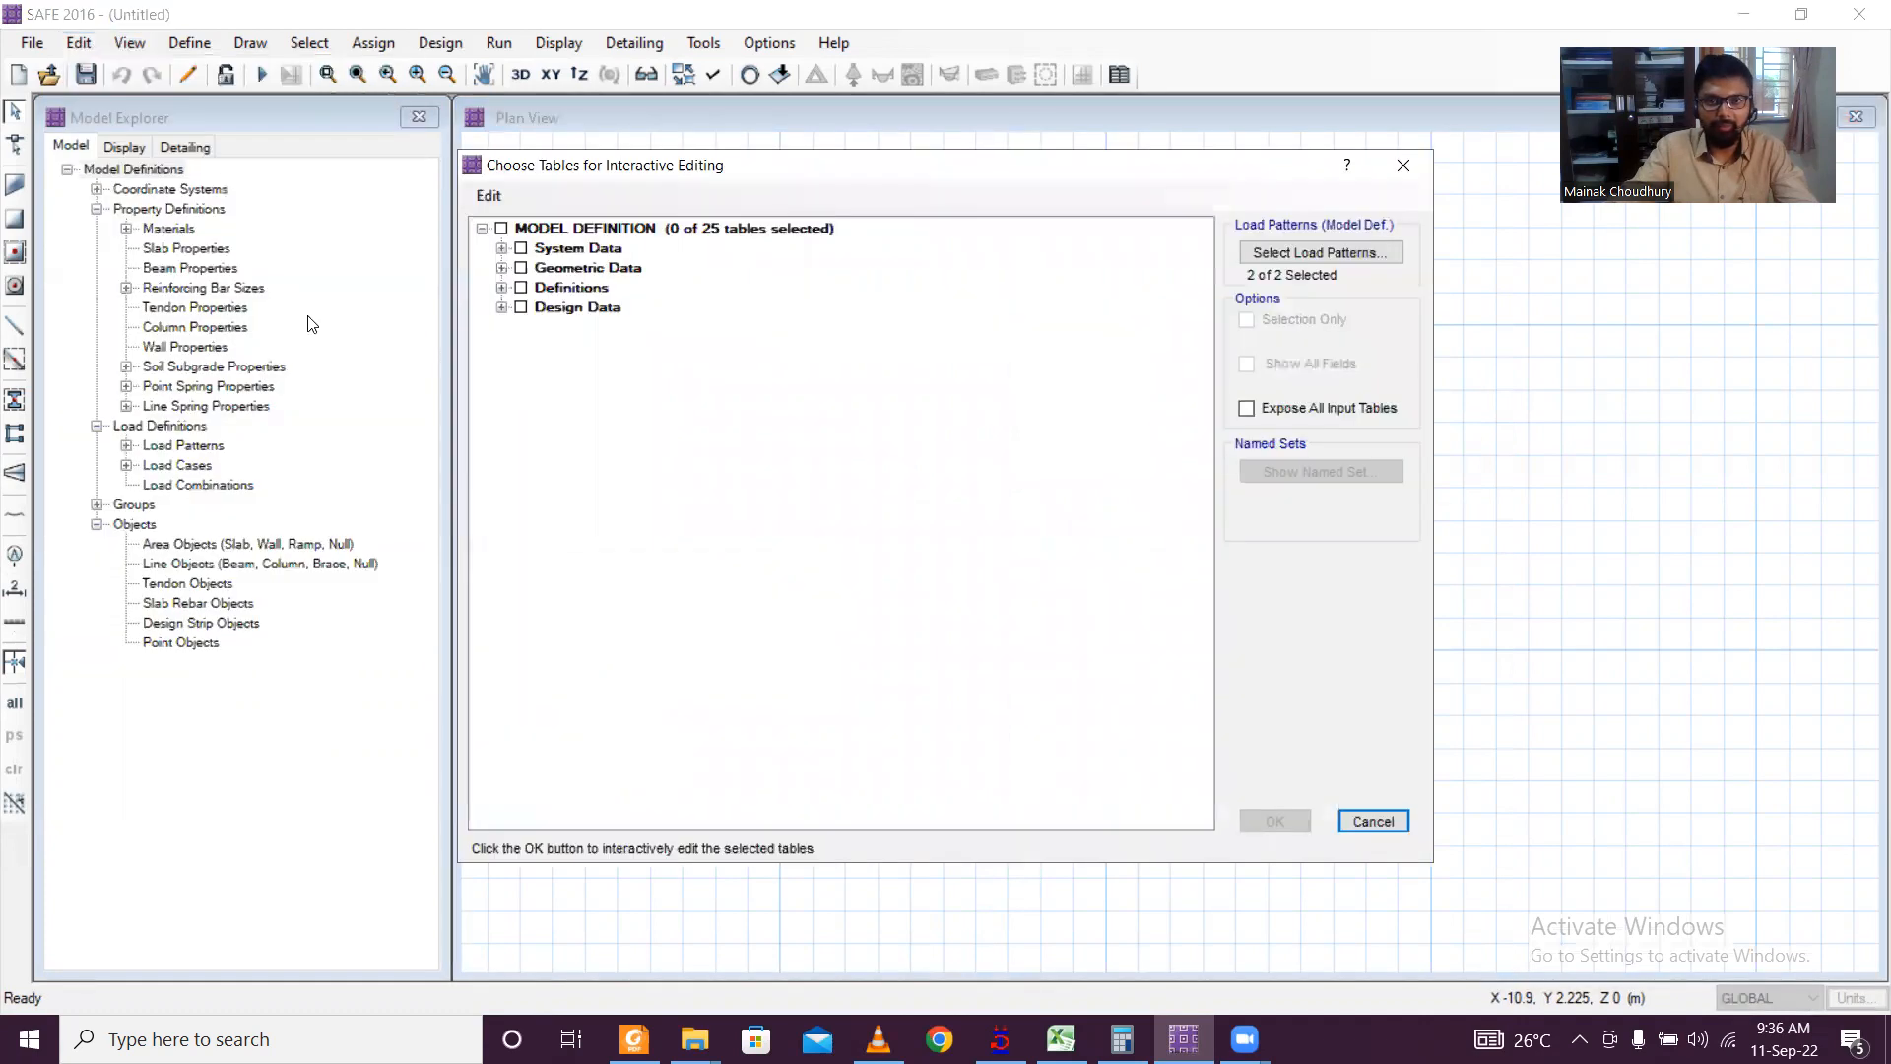
pyautogui.click(1261, 411)
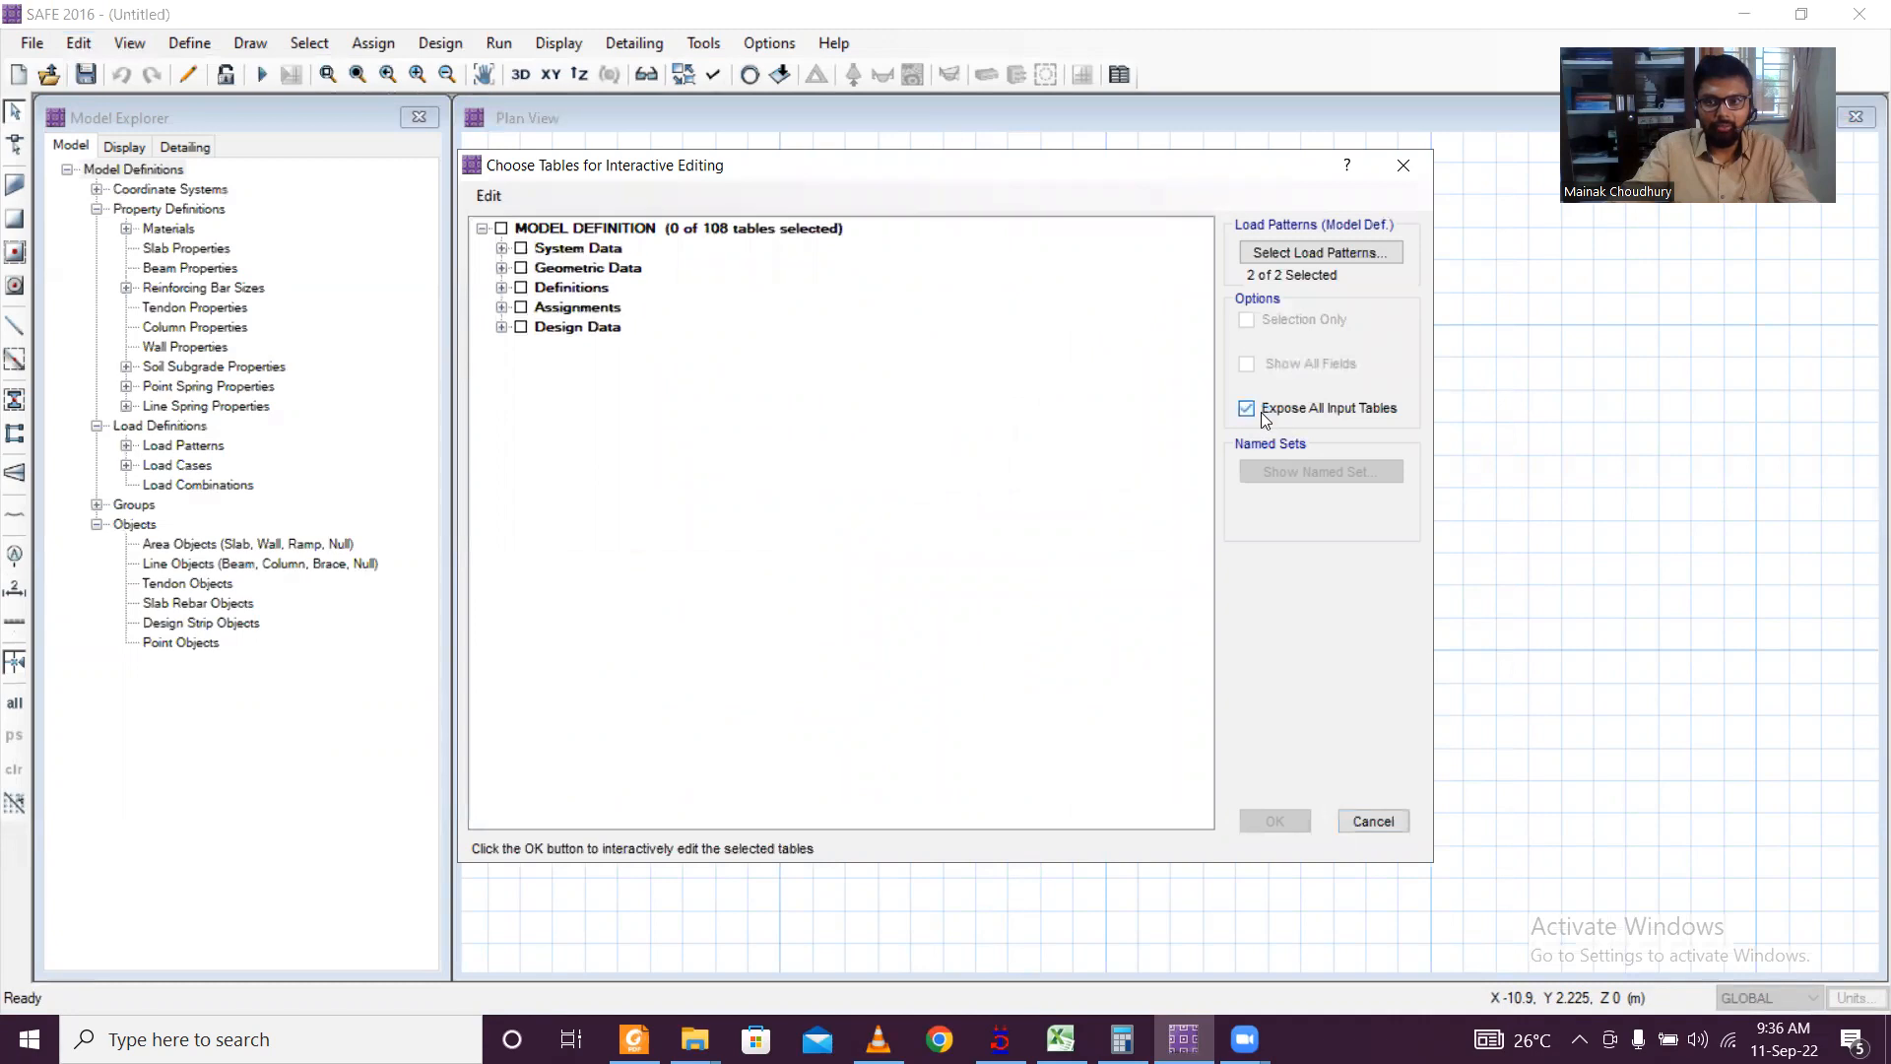
pyautogui.click(501, 268)
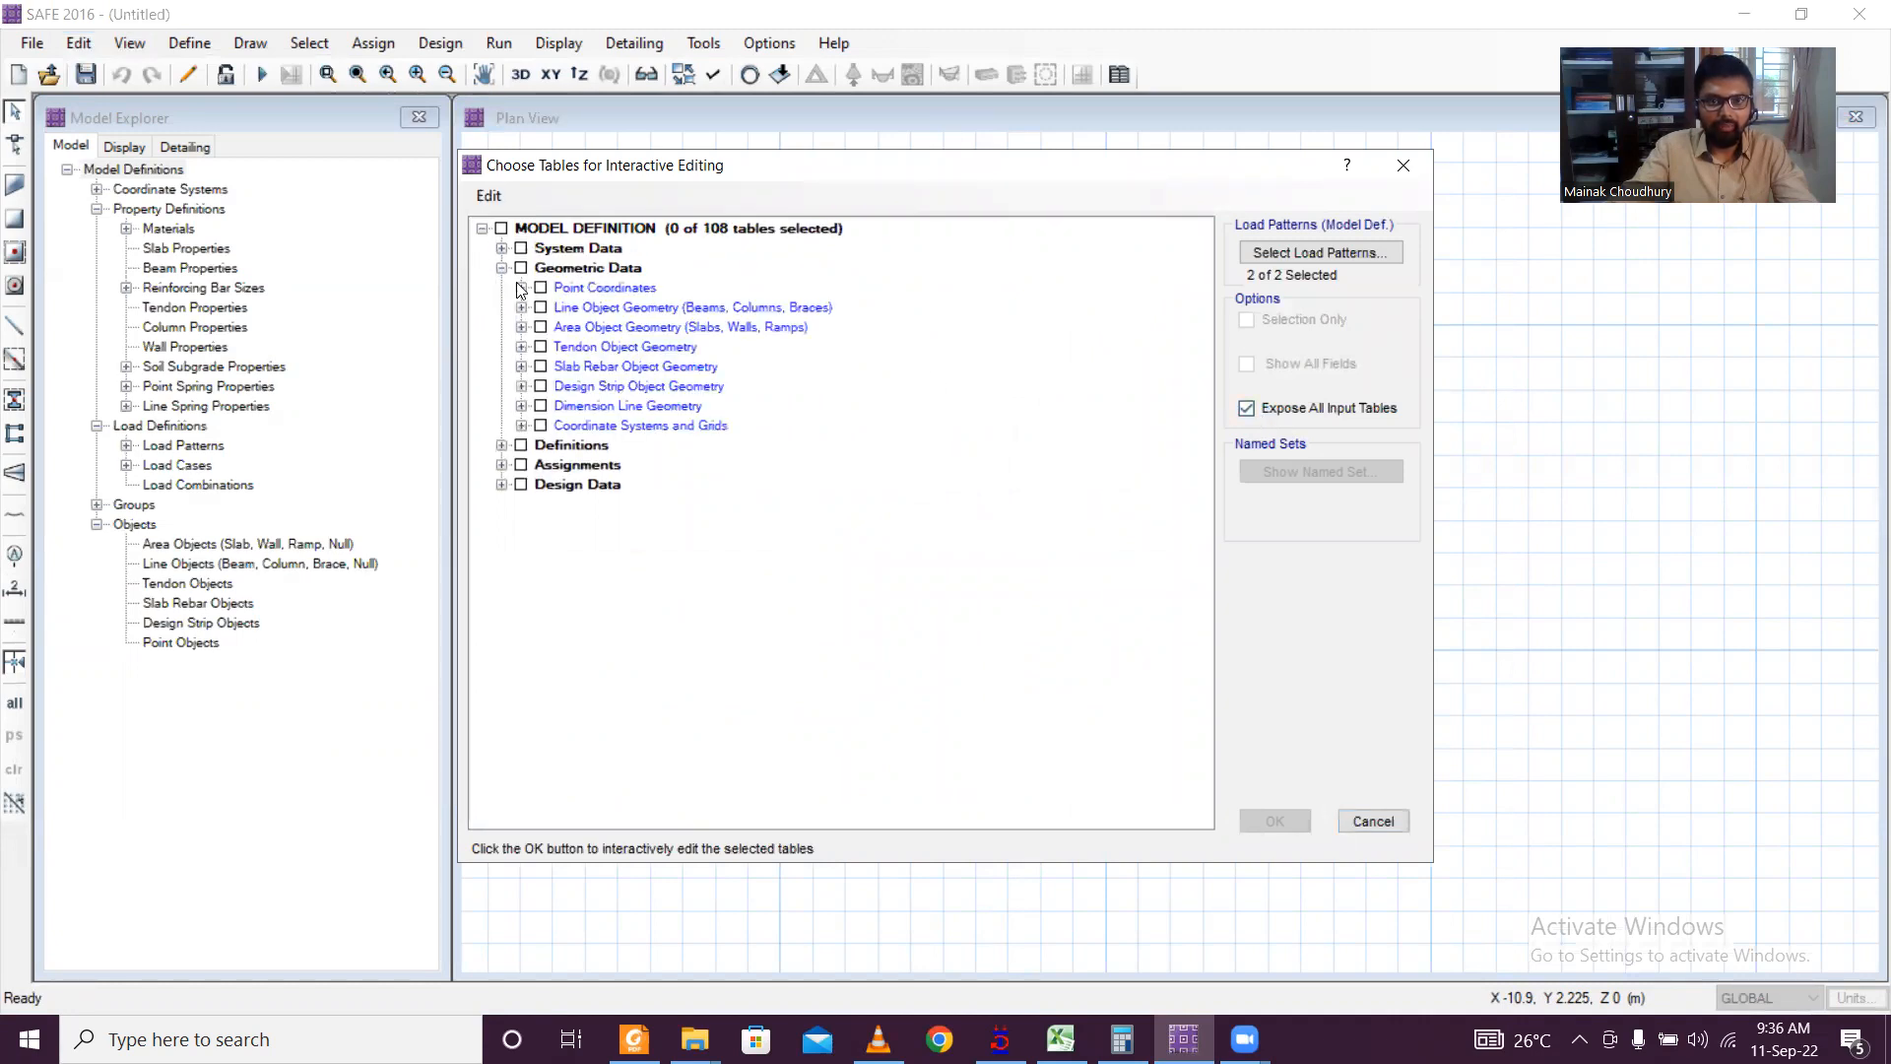
pyautogui.click(521, 287)
pyautogui.click(625, 310)
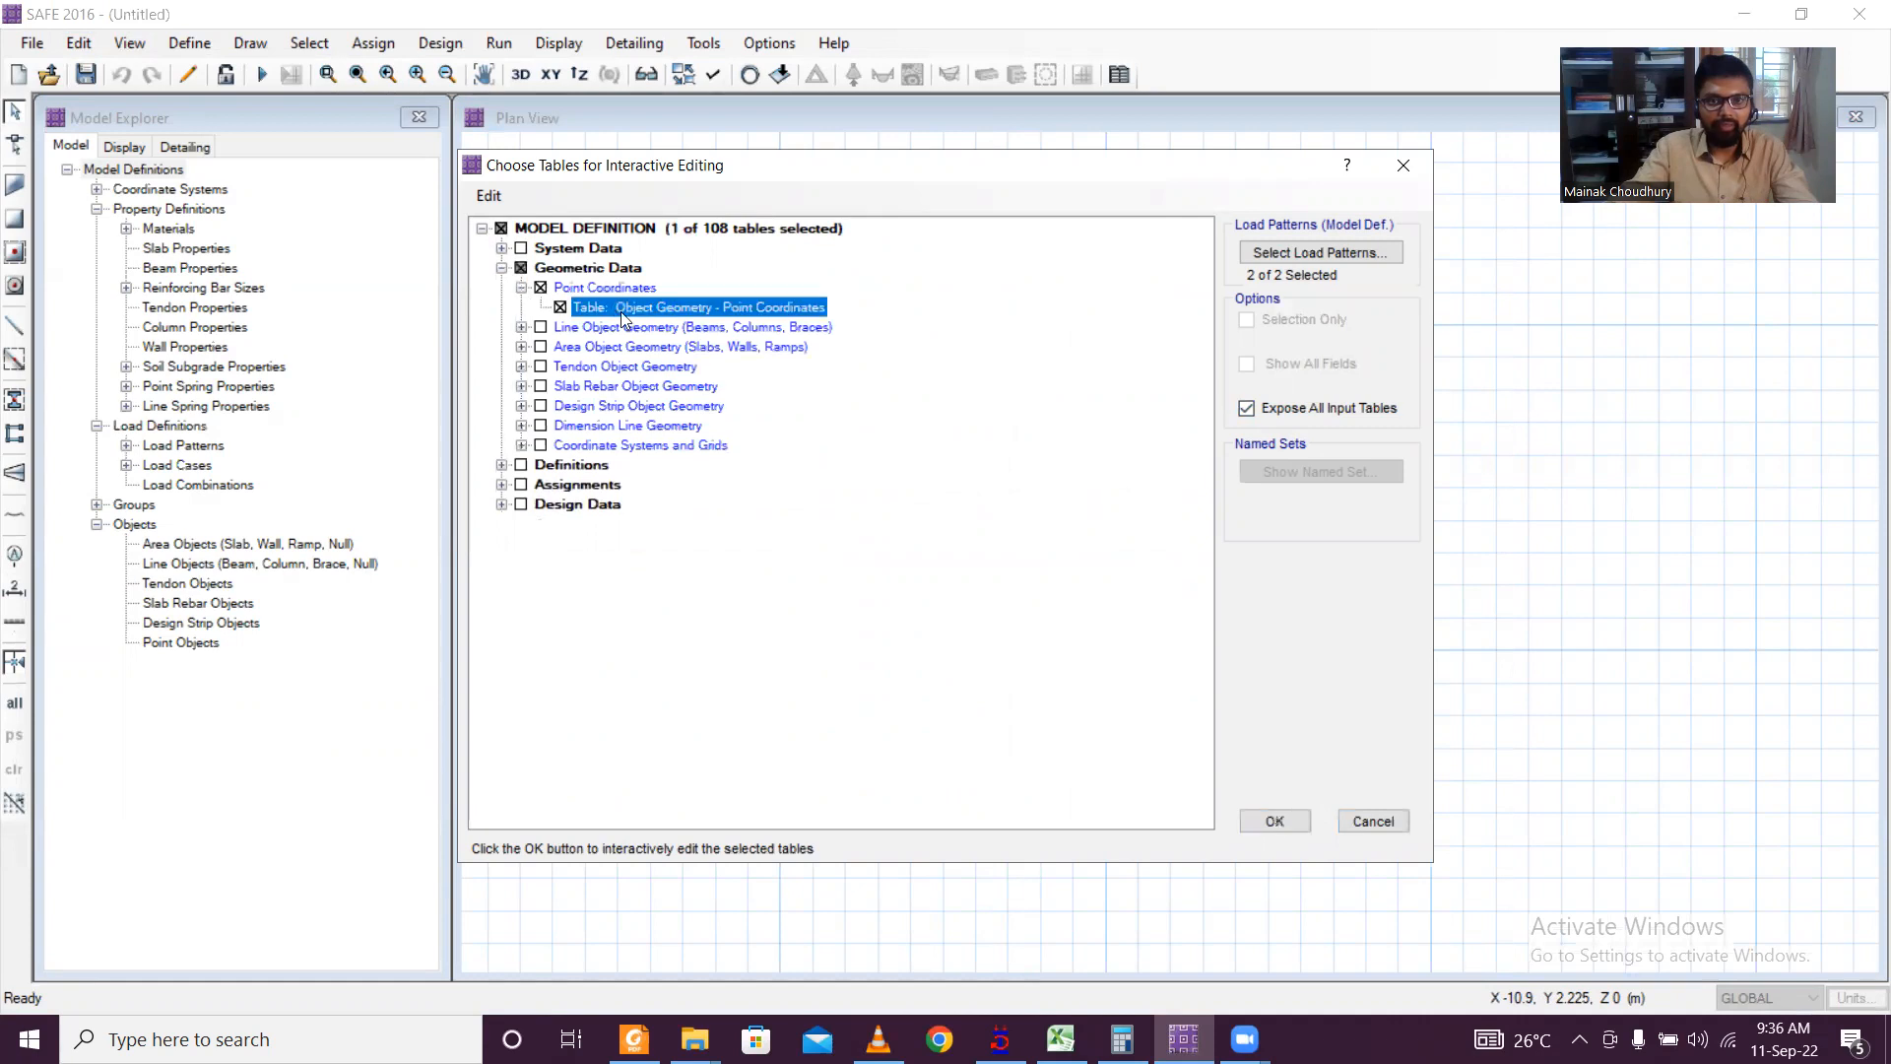
pyautogui.click(1271, 817)
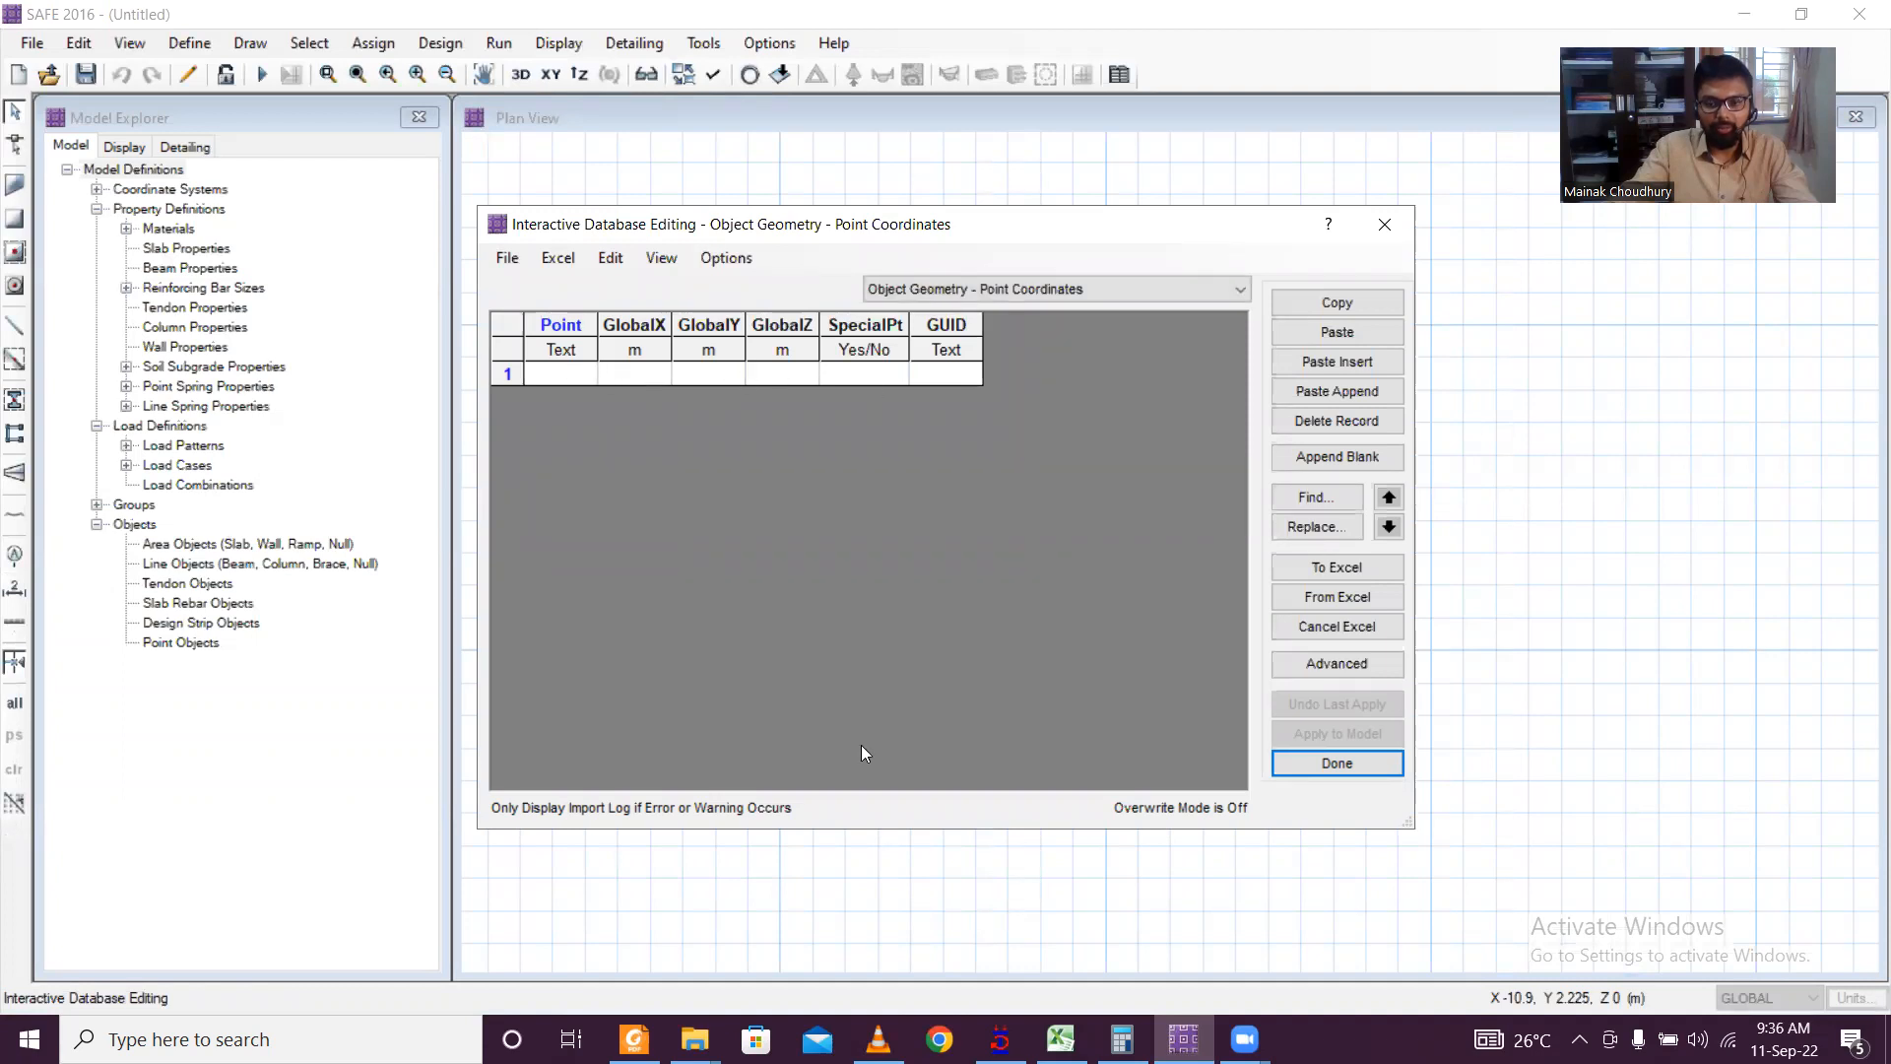
# Step: Switch to Excel and fill cells F4 to F8 beside the node coordinates with Yes
pyautogui.hotkey('alt', 'Tab')
pyautogui.click(448, 306)
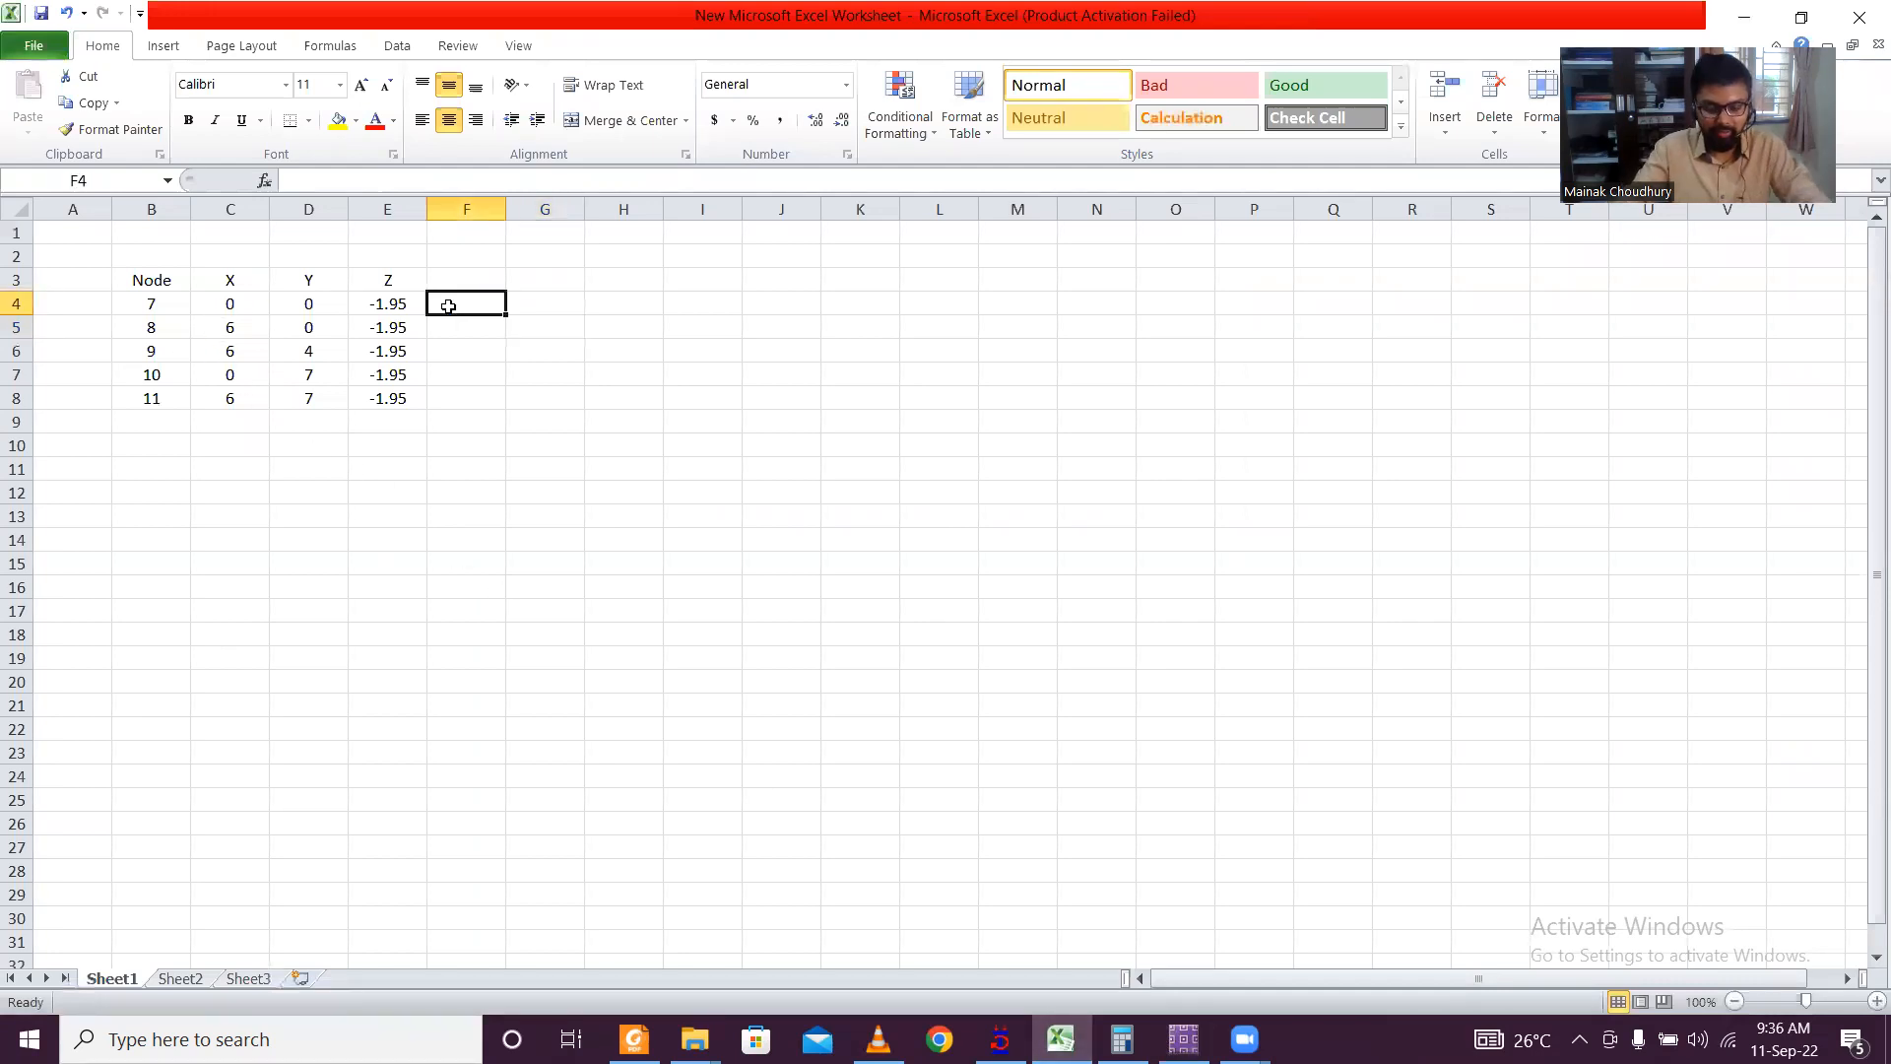
pyautogui.write('Yes')
pyautogui.click(510, 329)
pyautogui.click(479, 305)
pyautogui.moveTo(504, 315); pyautogui.dragTo(497, 405)
pyautogui.click(465, 439)
# Step: Copy the node data in B4:F8 and paste it into the Point Coordinates table in SAFE
pyautogui.moveTo(153, 305); pyautogui.dragTo(483, 396)
pyautogui.hotkey('ctrl', 'c')
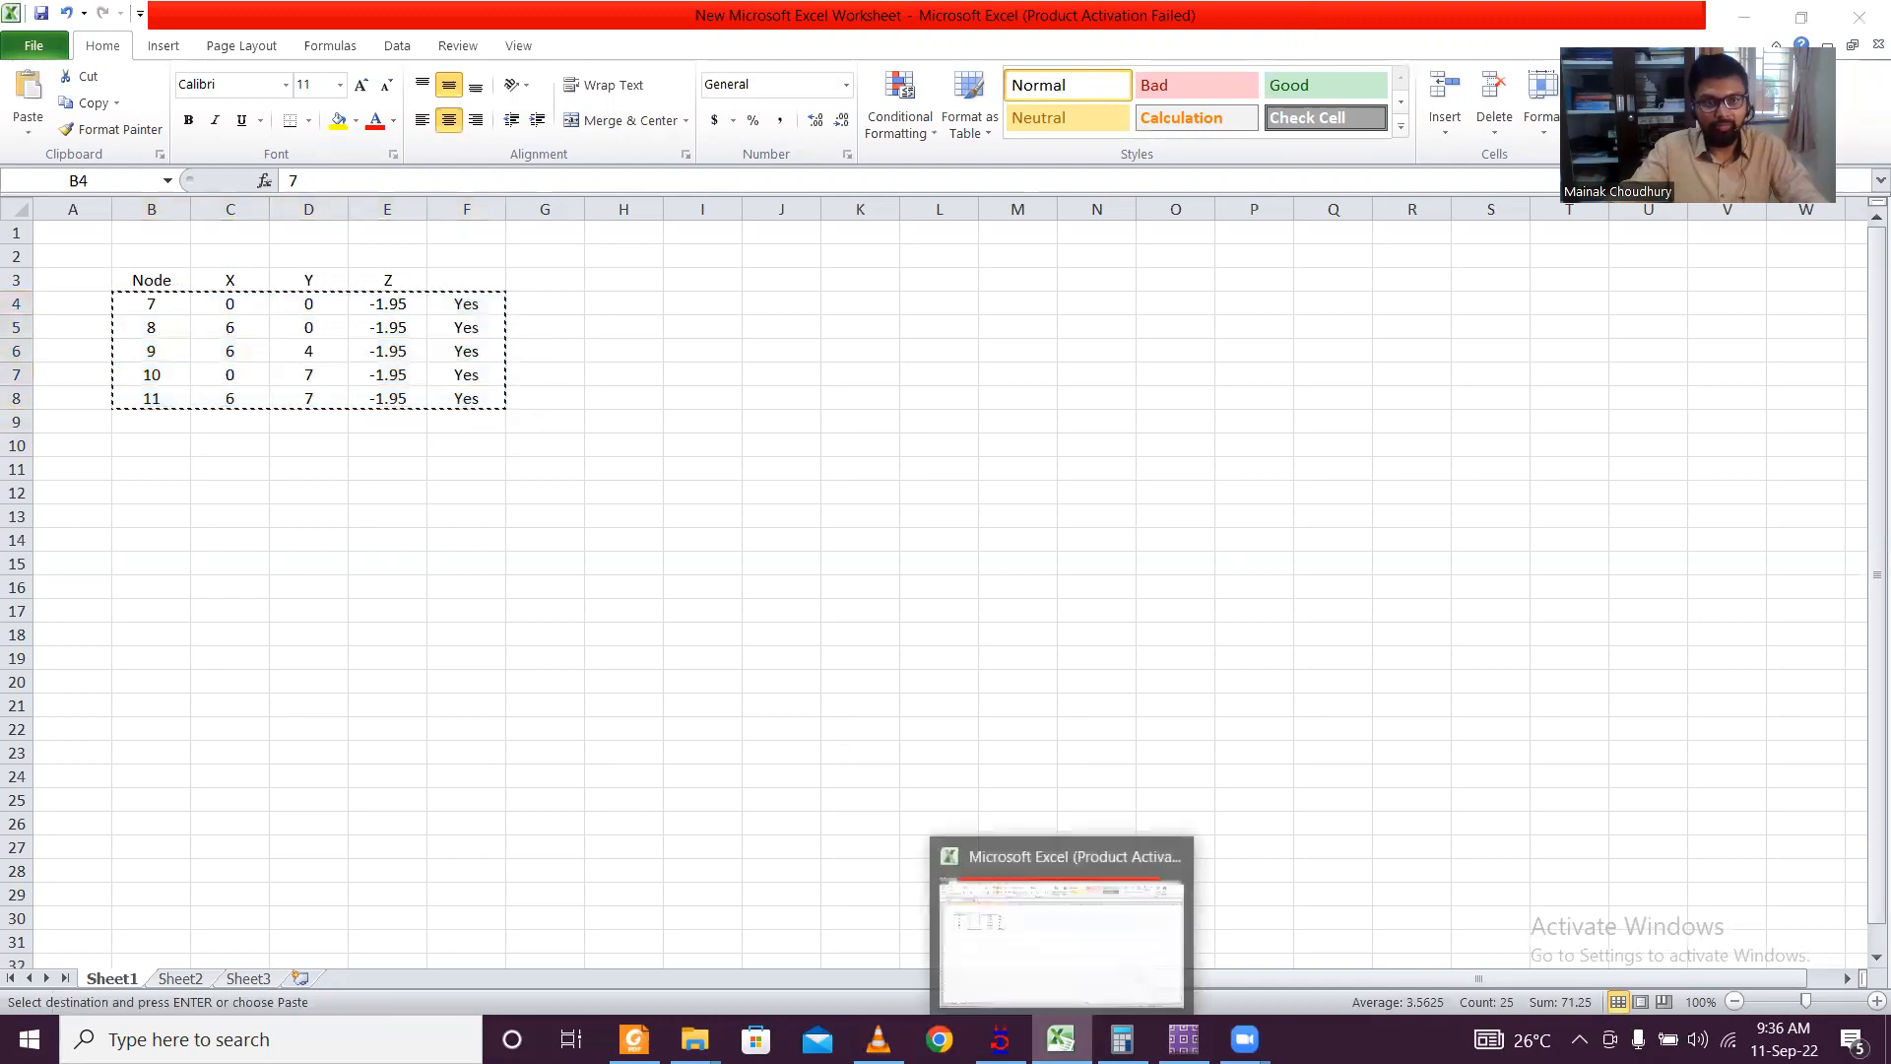
pyautogui.click(1061, 1039)
pyautogui.click(562, 370)
pyautogui.hotkey('ctrl', 'v')
pyautogui.click(652, 517)
pyautogui.click(877, 484)
pyautogui.click(848, 421)
pyautogui.doubleClick(853, 371)
pyautogui.write('yes')
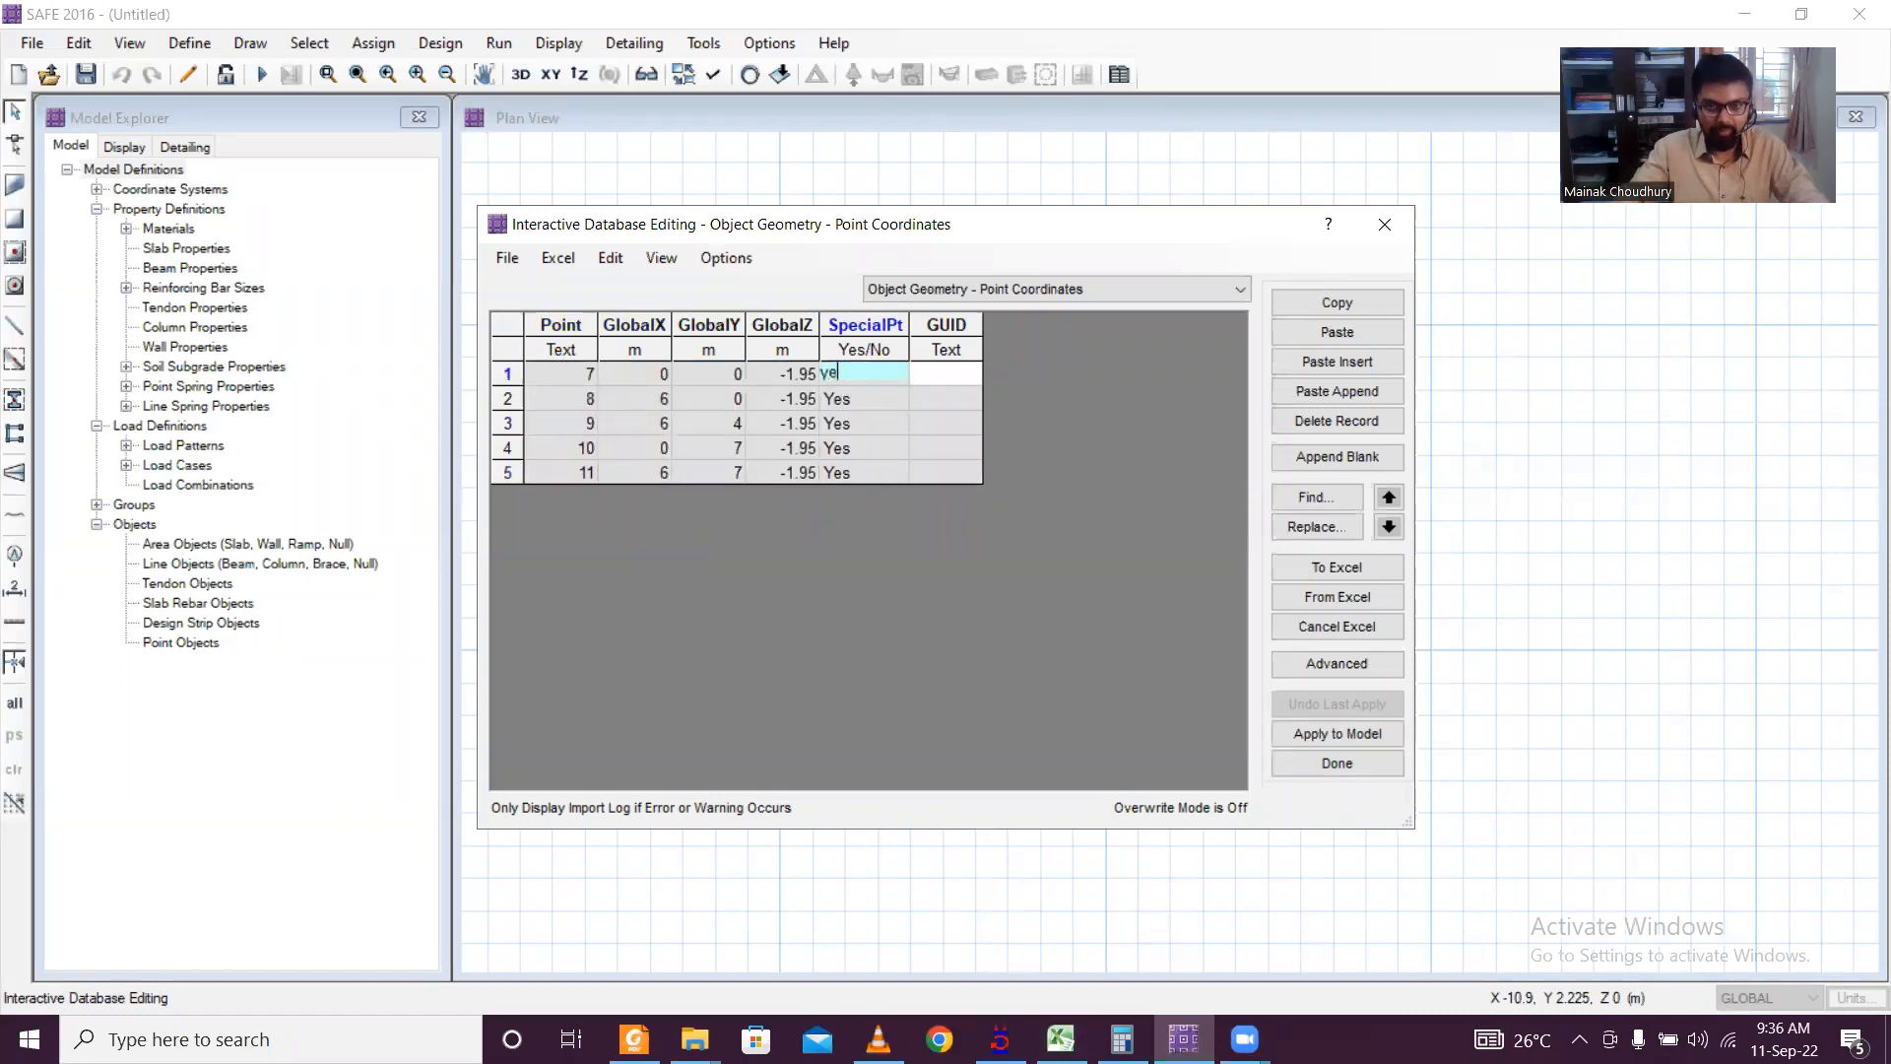
pyautogui.click(893, 443)
pyautogui.doubleClick(872, 376)
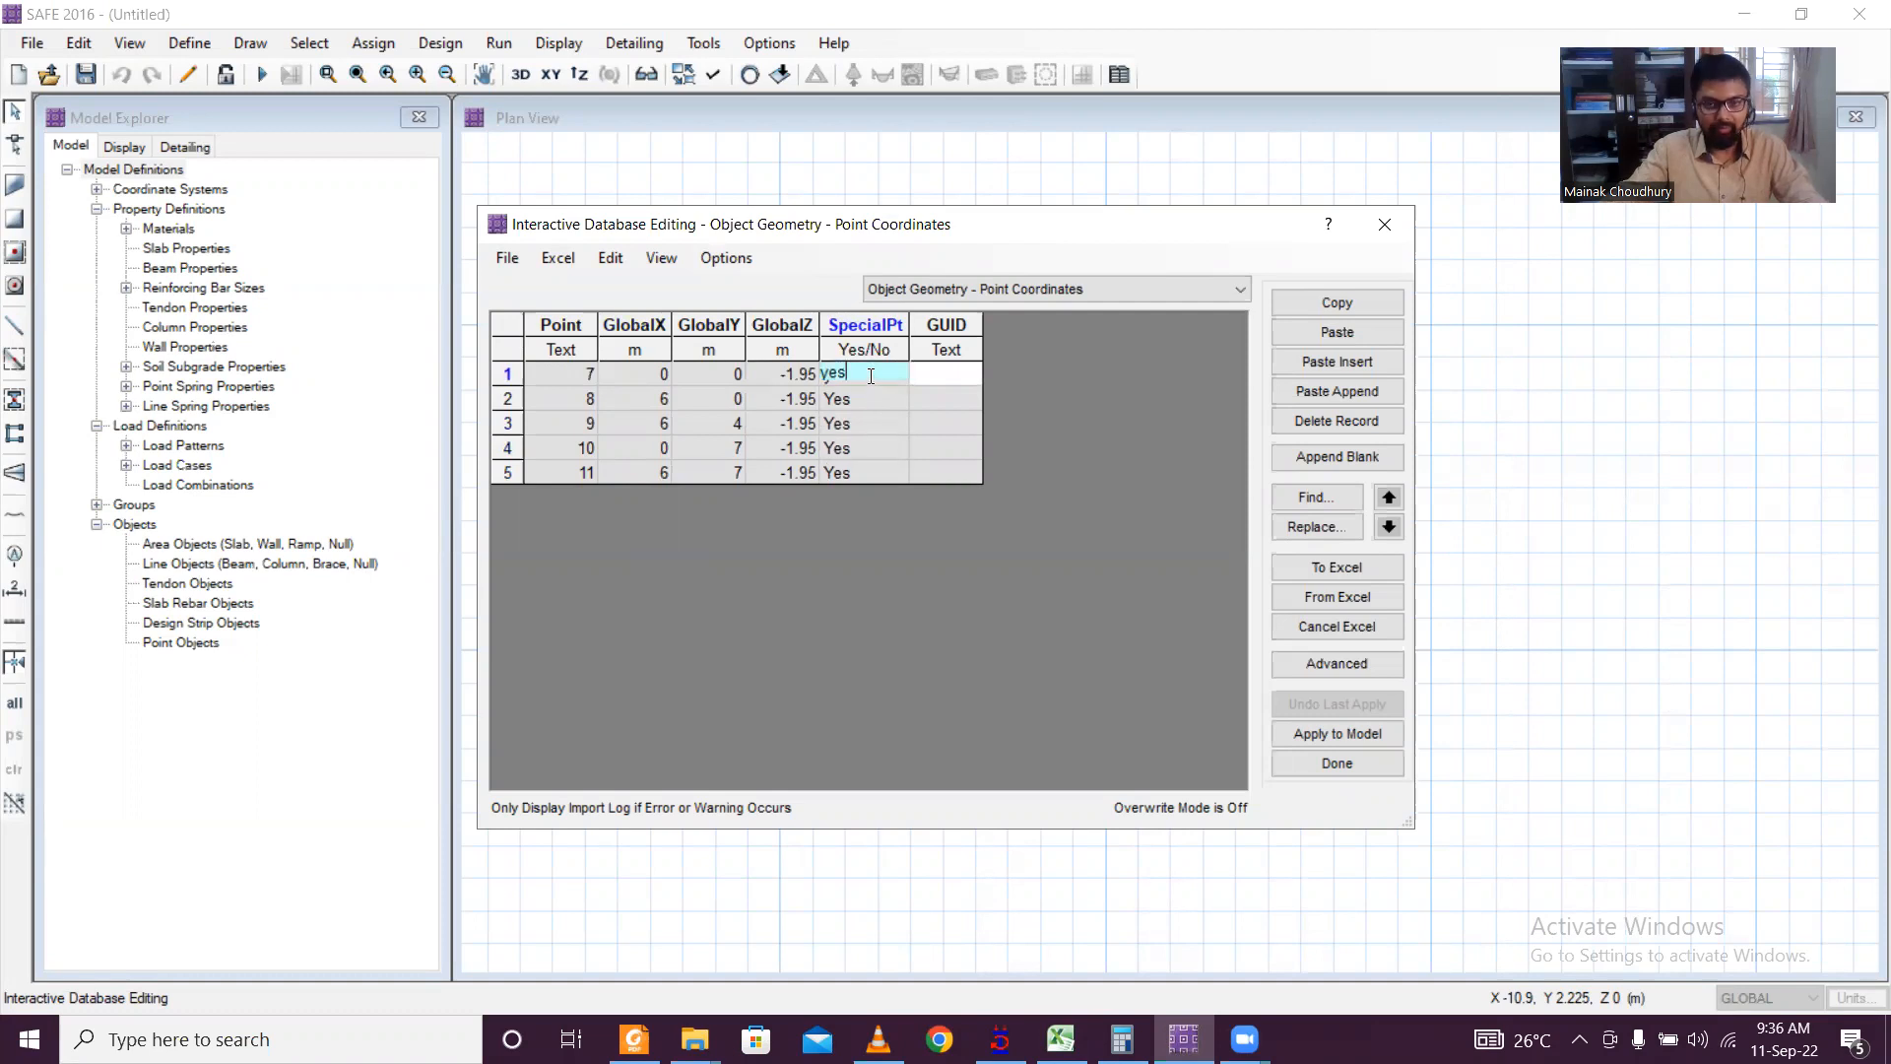
pyautogui.press('Delete')
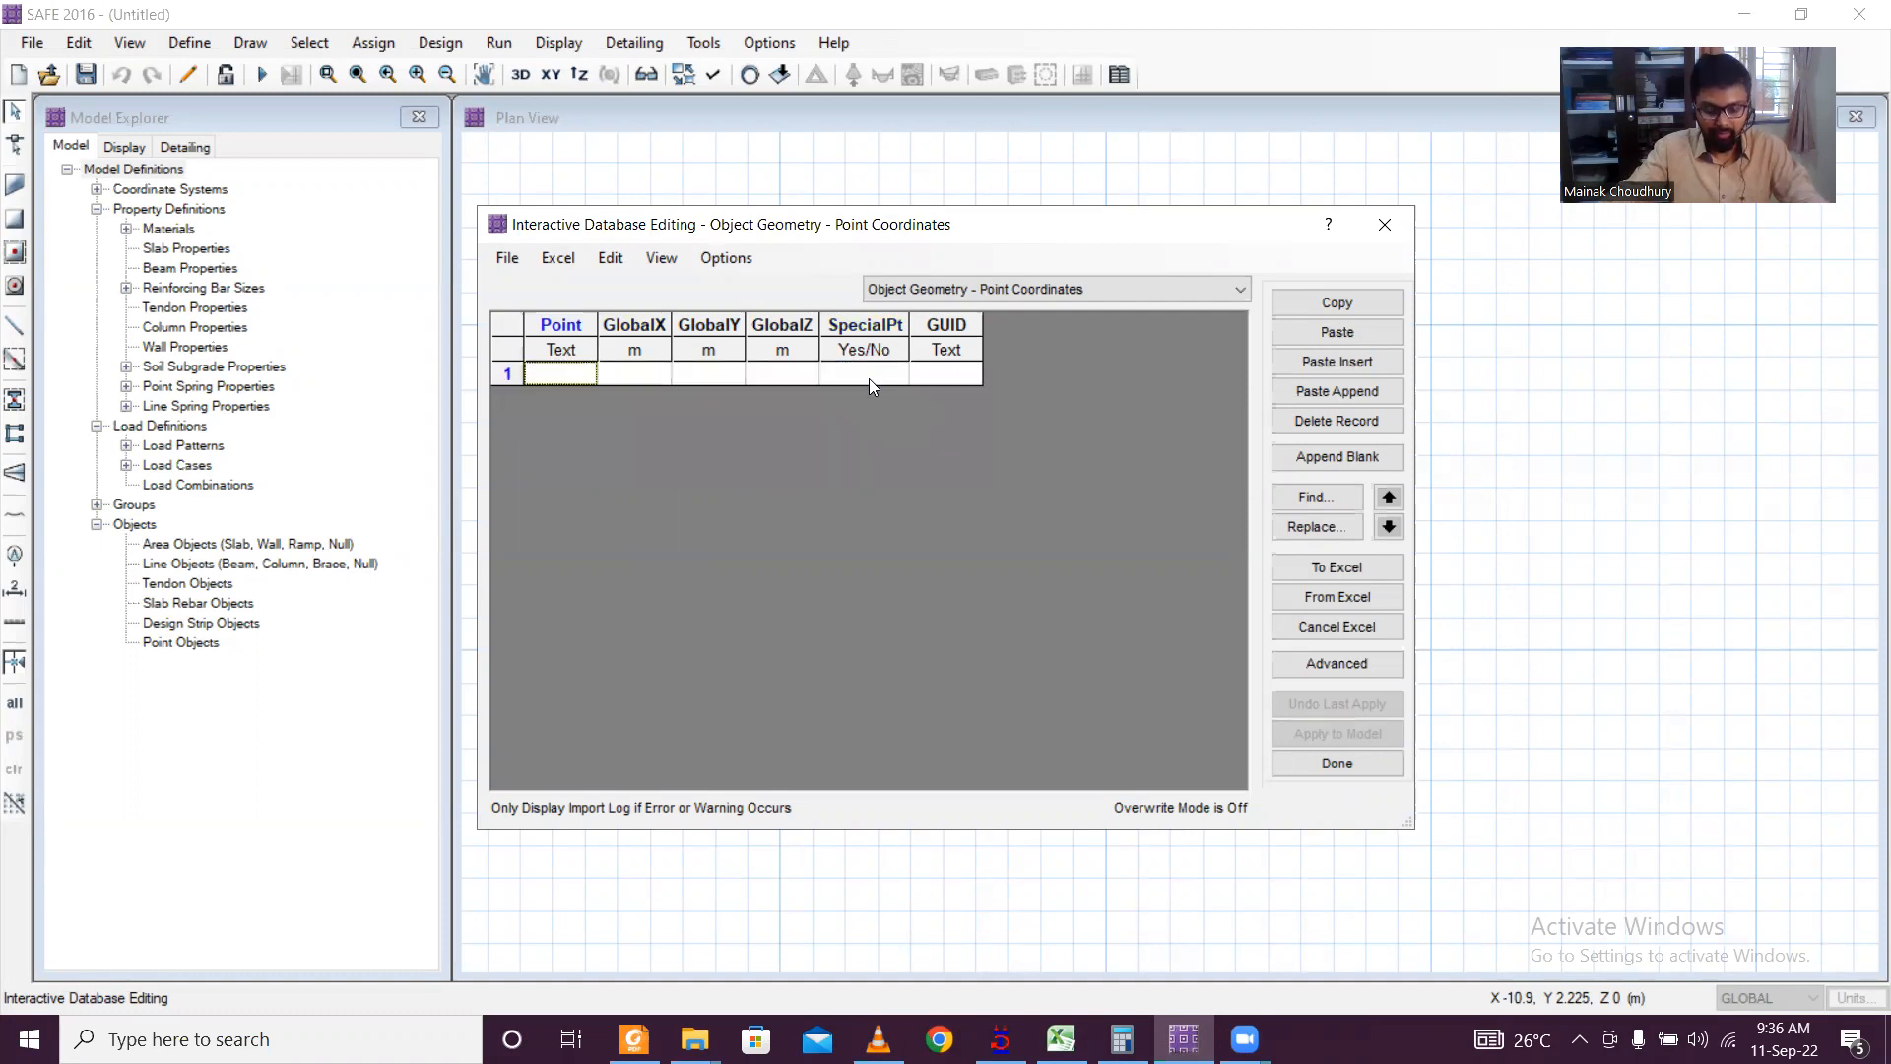
pyautogui.hotkey('ctrl', 'z')
# Step: Apply the pasted point coordinates table to the SAFE model
pyautogui.click(930, 440)
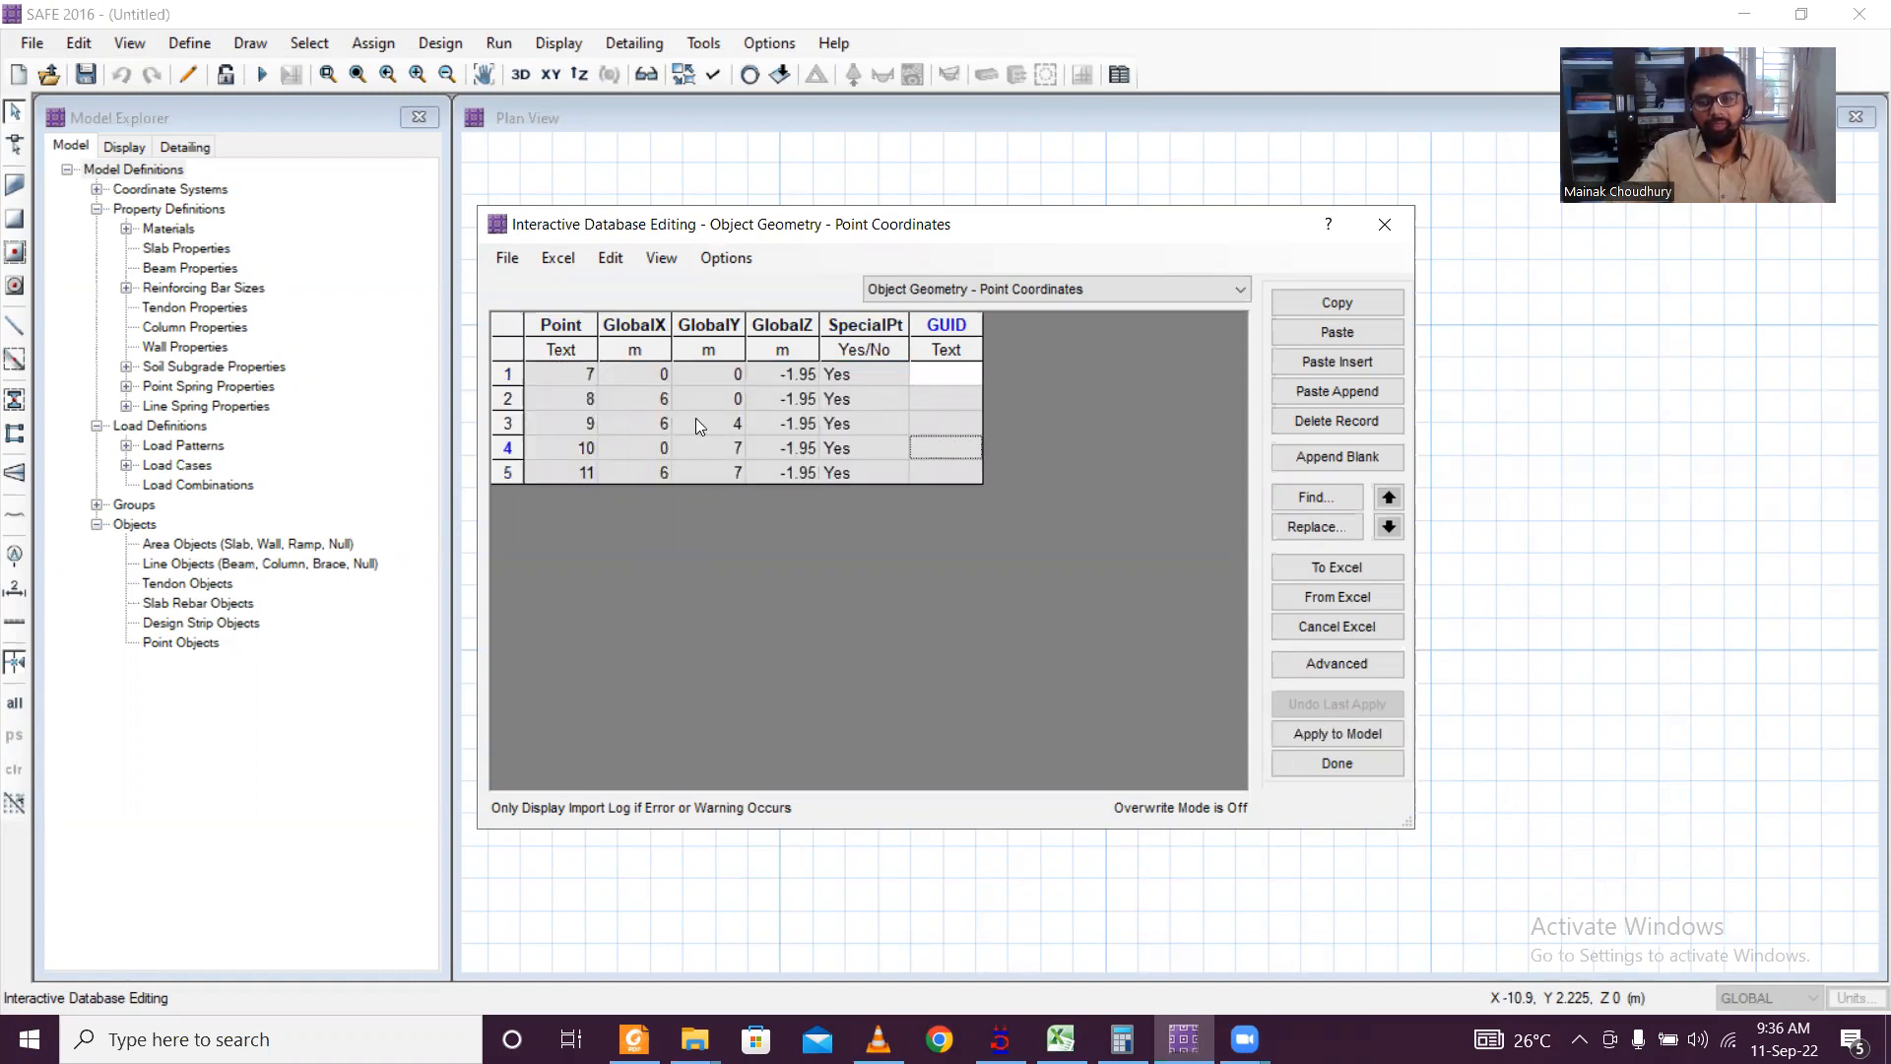
pyautogui.click(1334, 734)
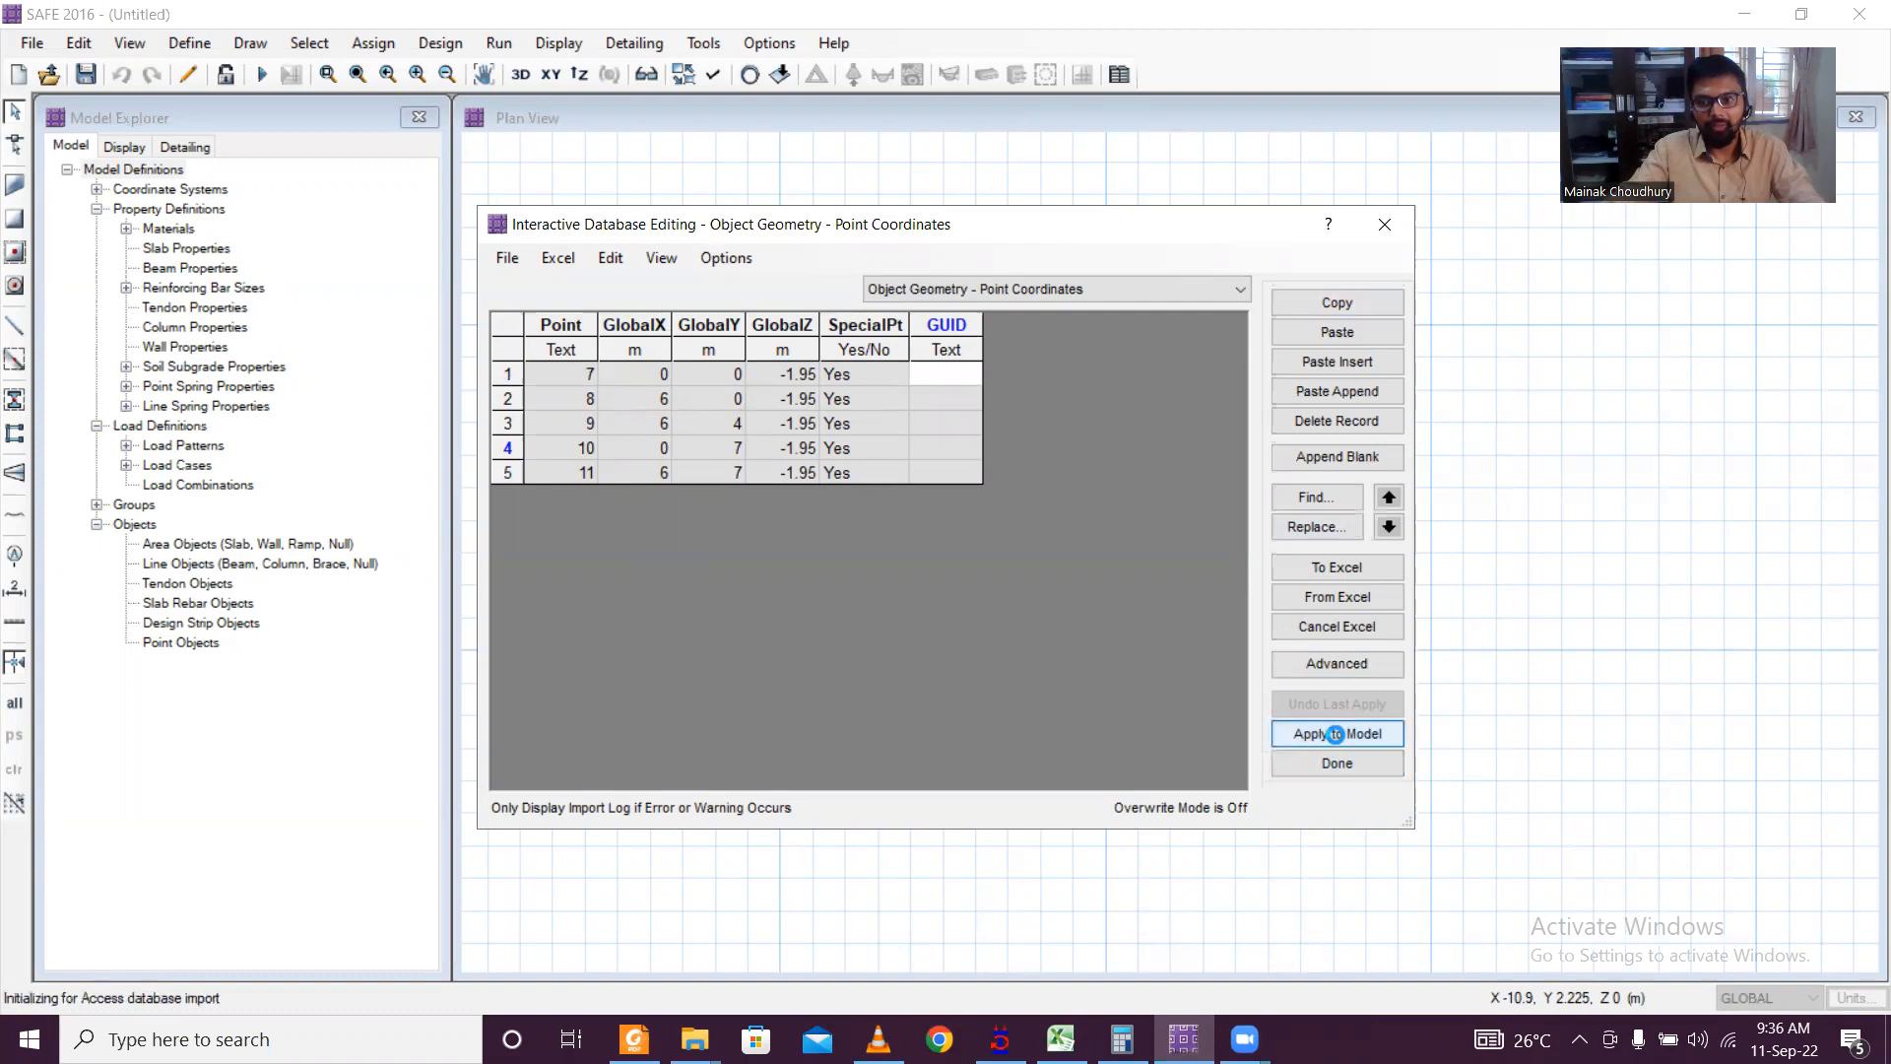
# Step: Finish the interactive database editing and display the points with their labels in the plan view, with the Invisible option off
pyautogui.click(1331, 764)
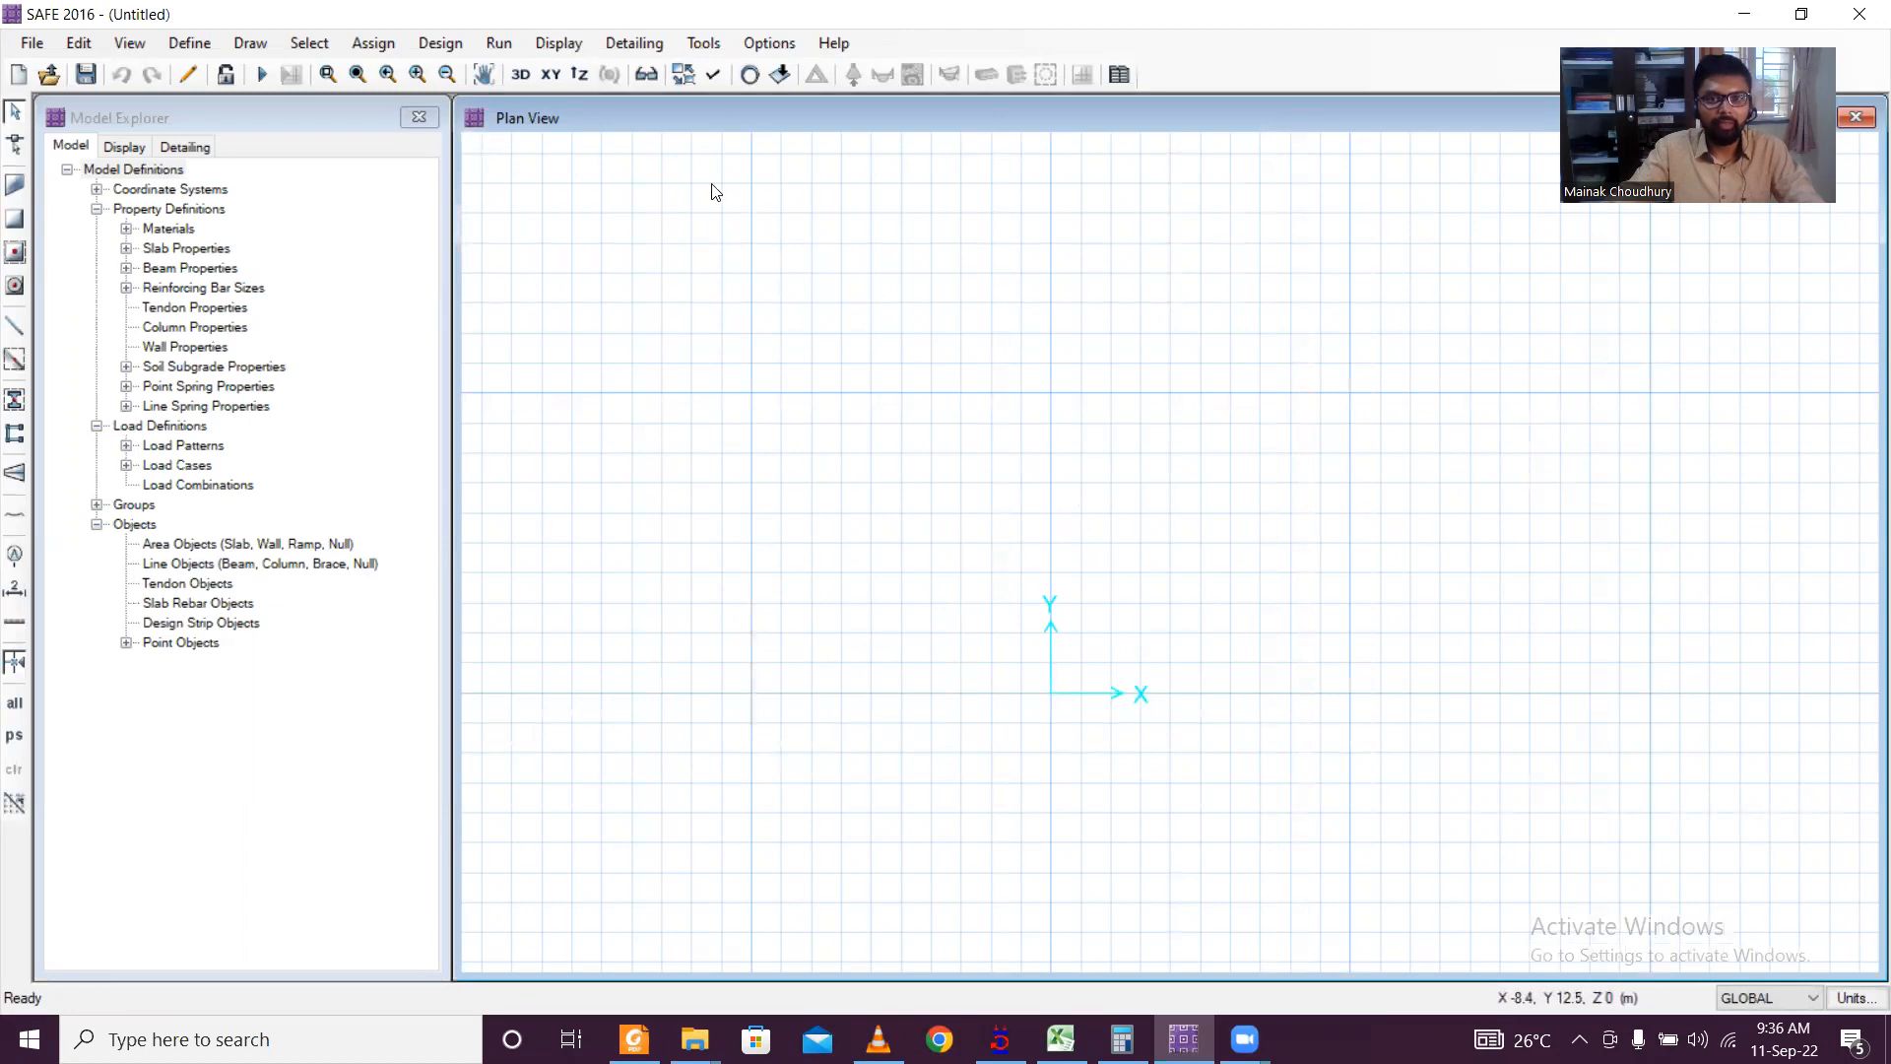
pyautogui.click(705, 82)
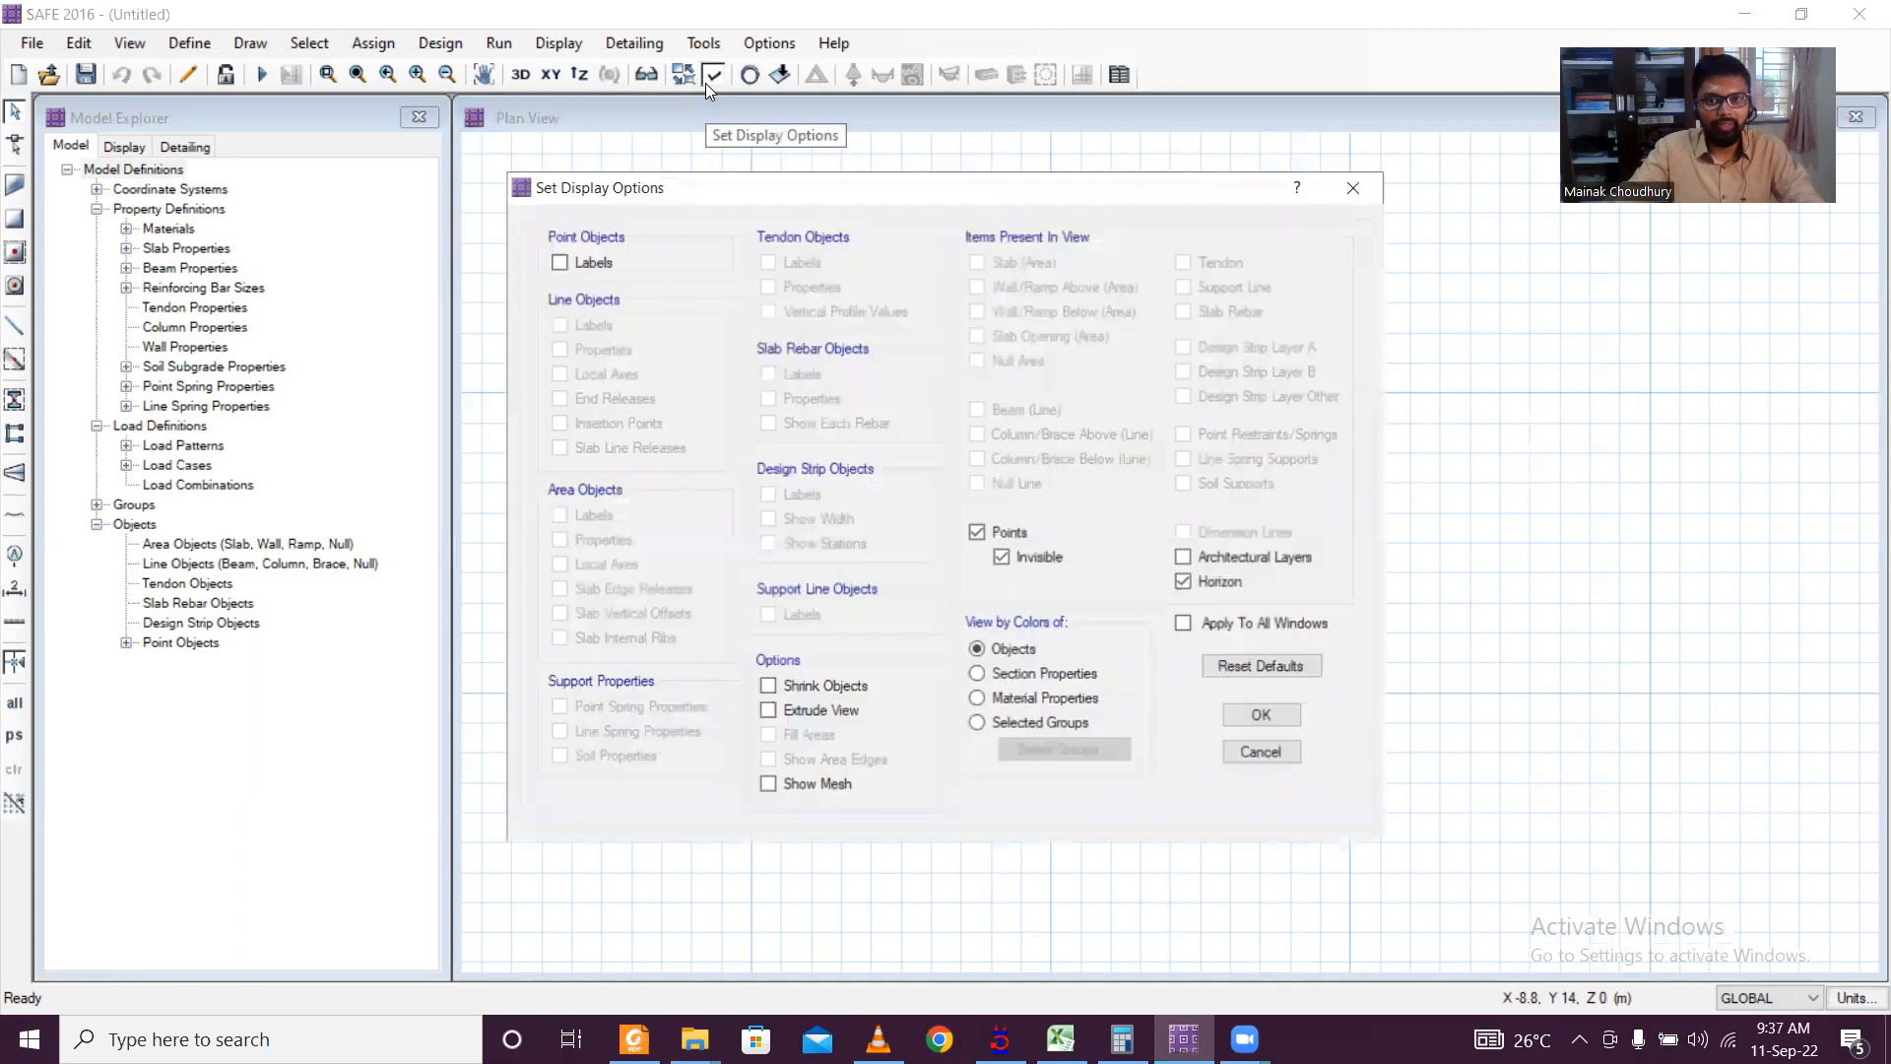
pyautogui.click(560, 262)
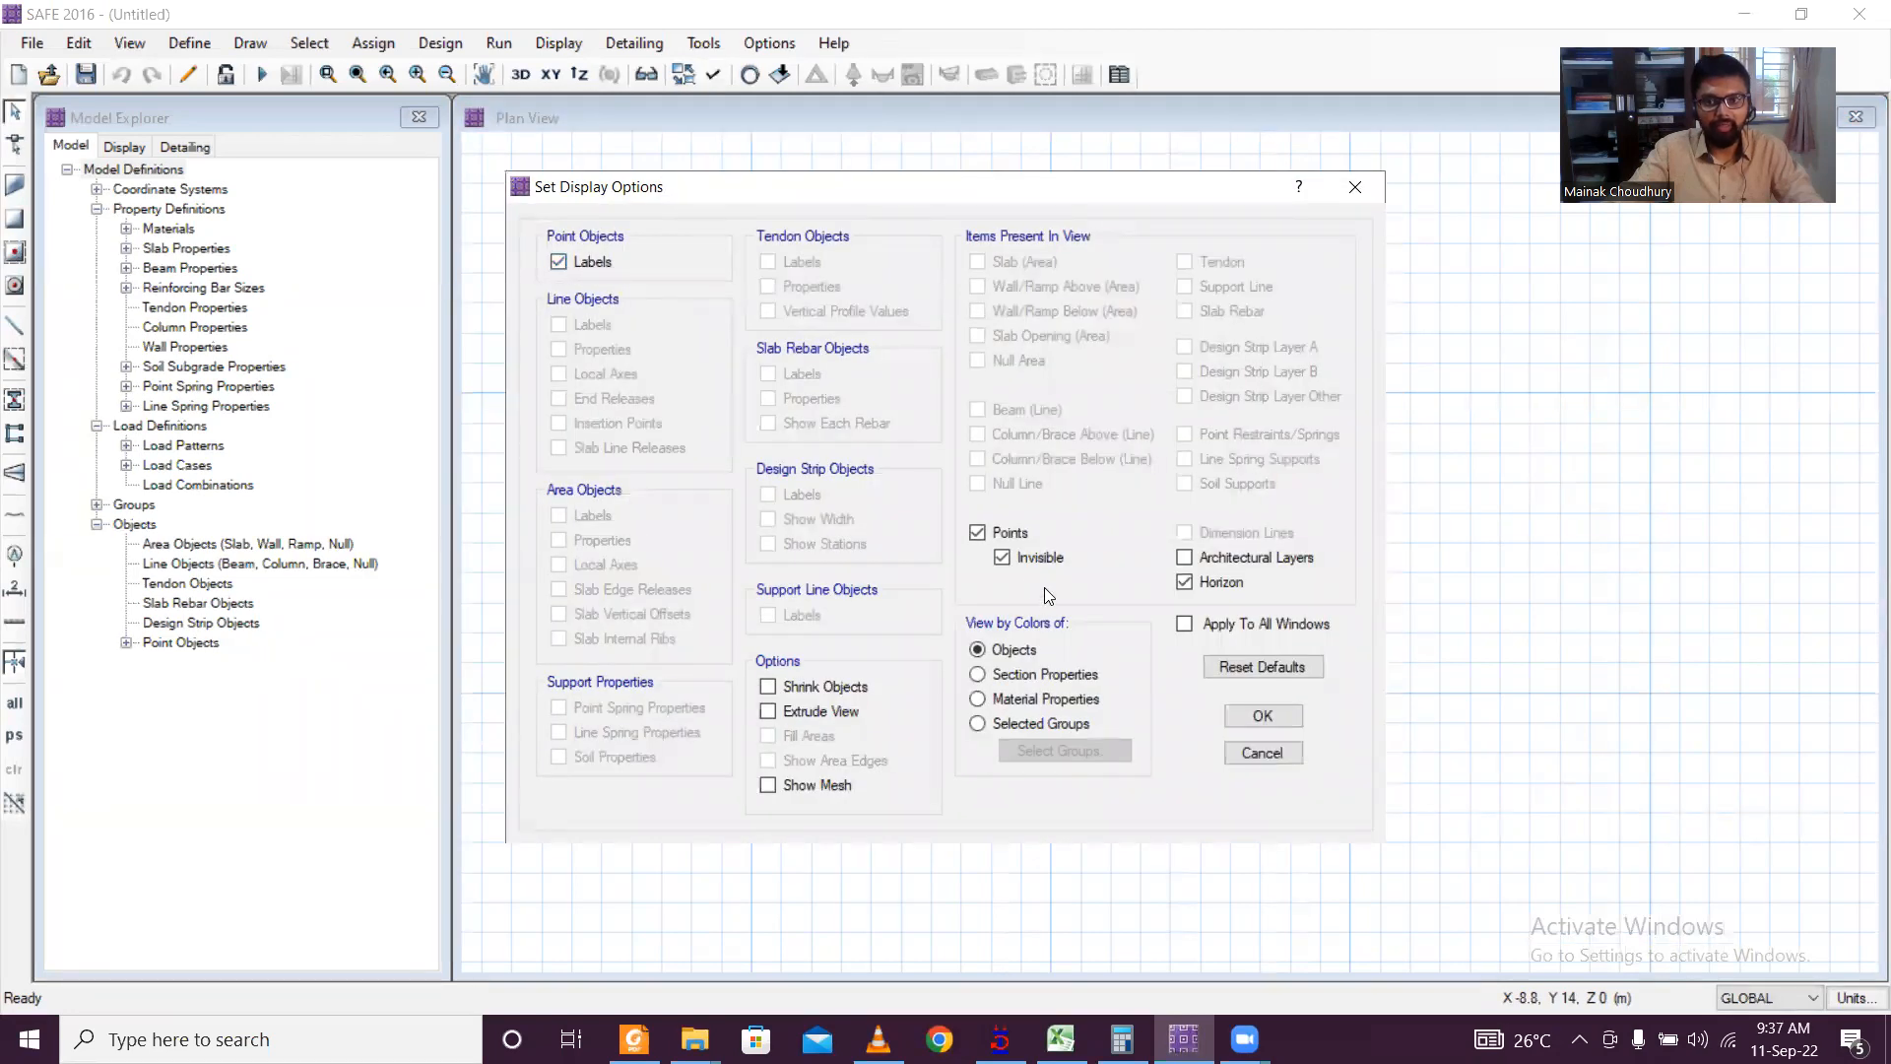
pyautogui.click(1001, 557)
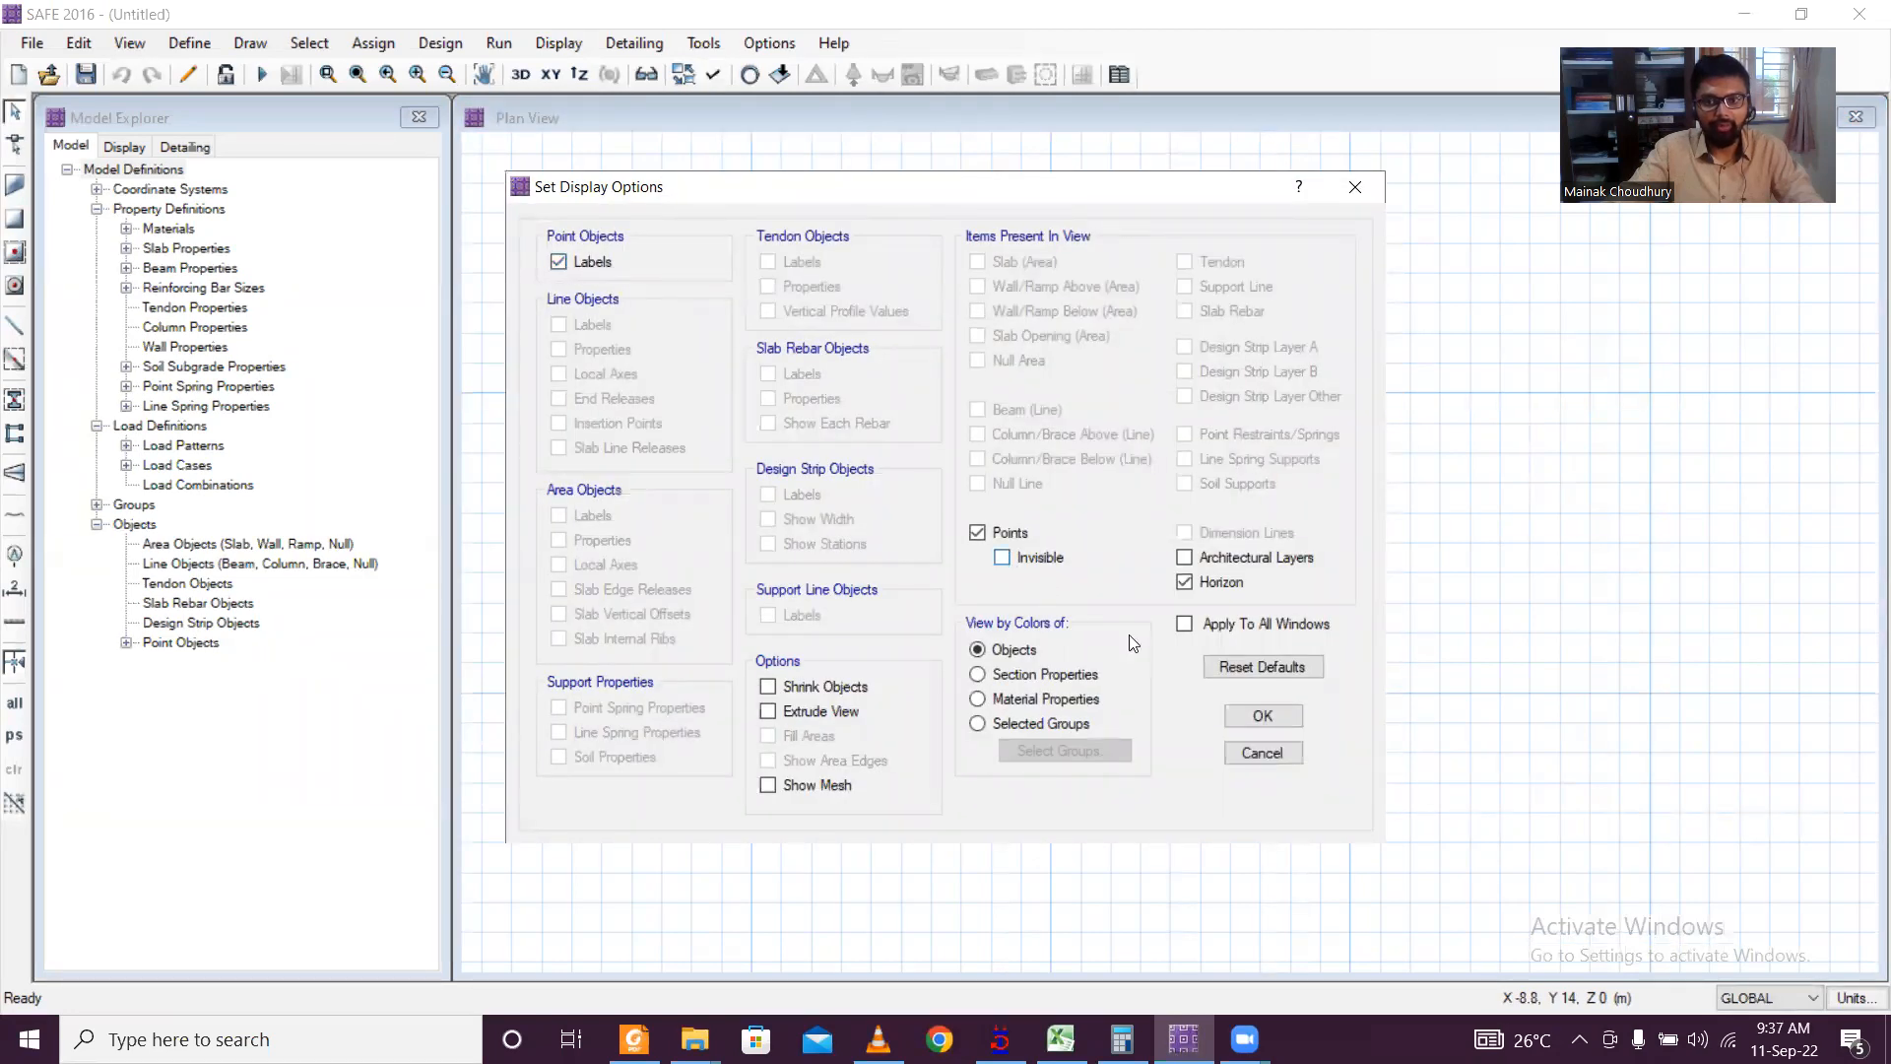
pyautogui.click(1243, 718)
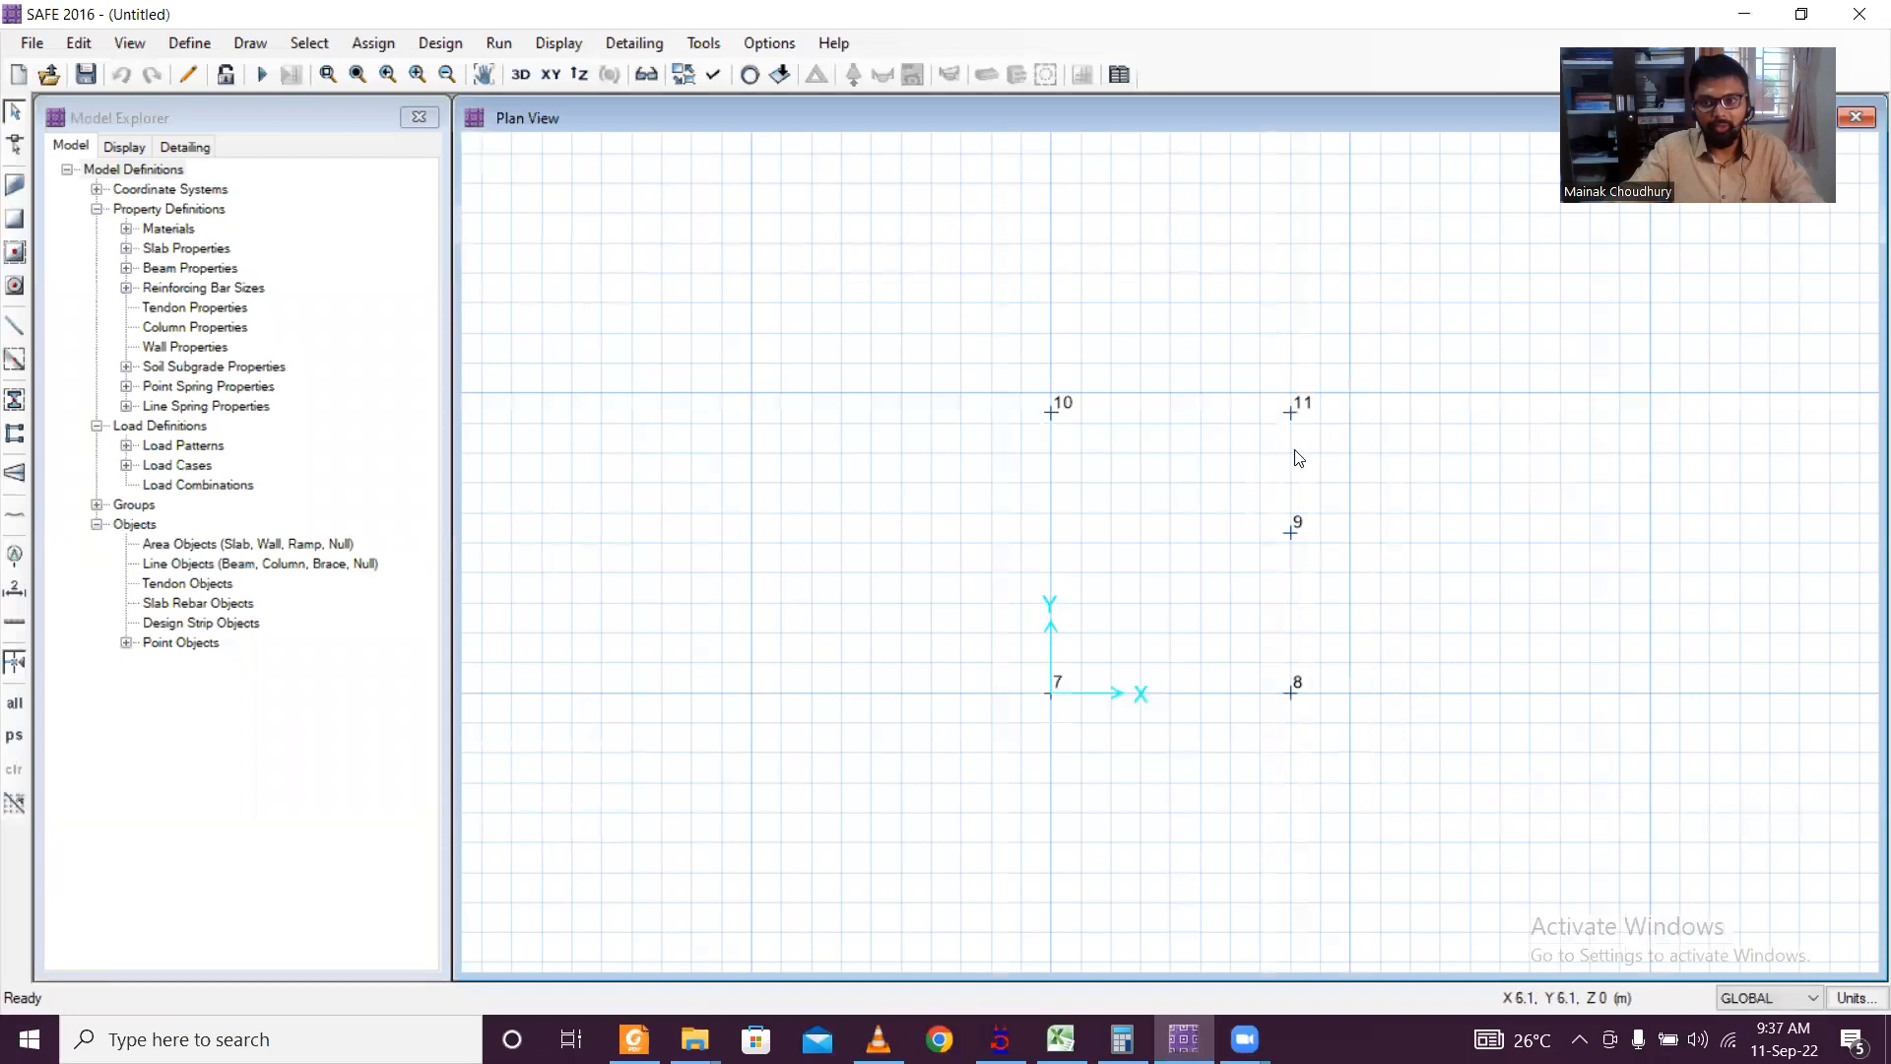
pyautogui.scroll(-2, 1271, 449)
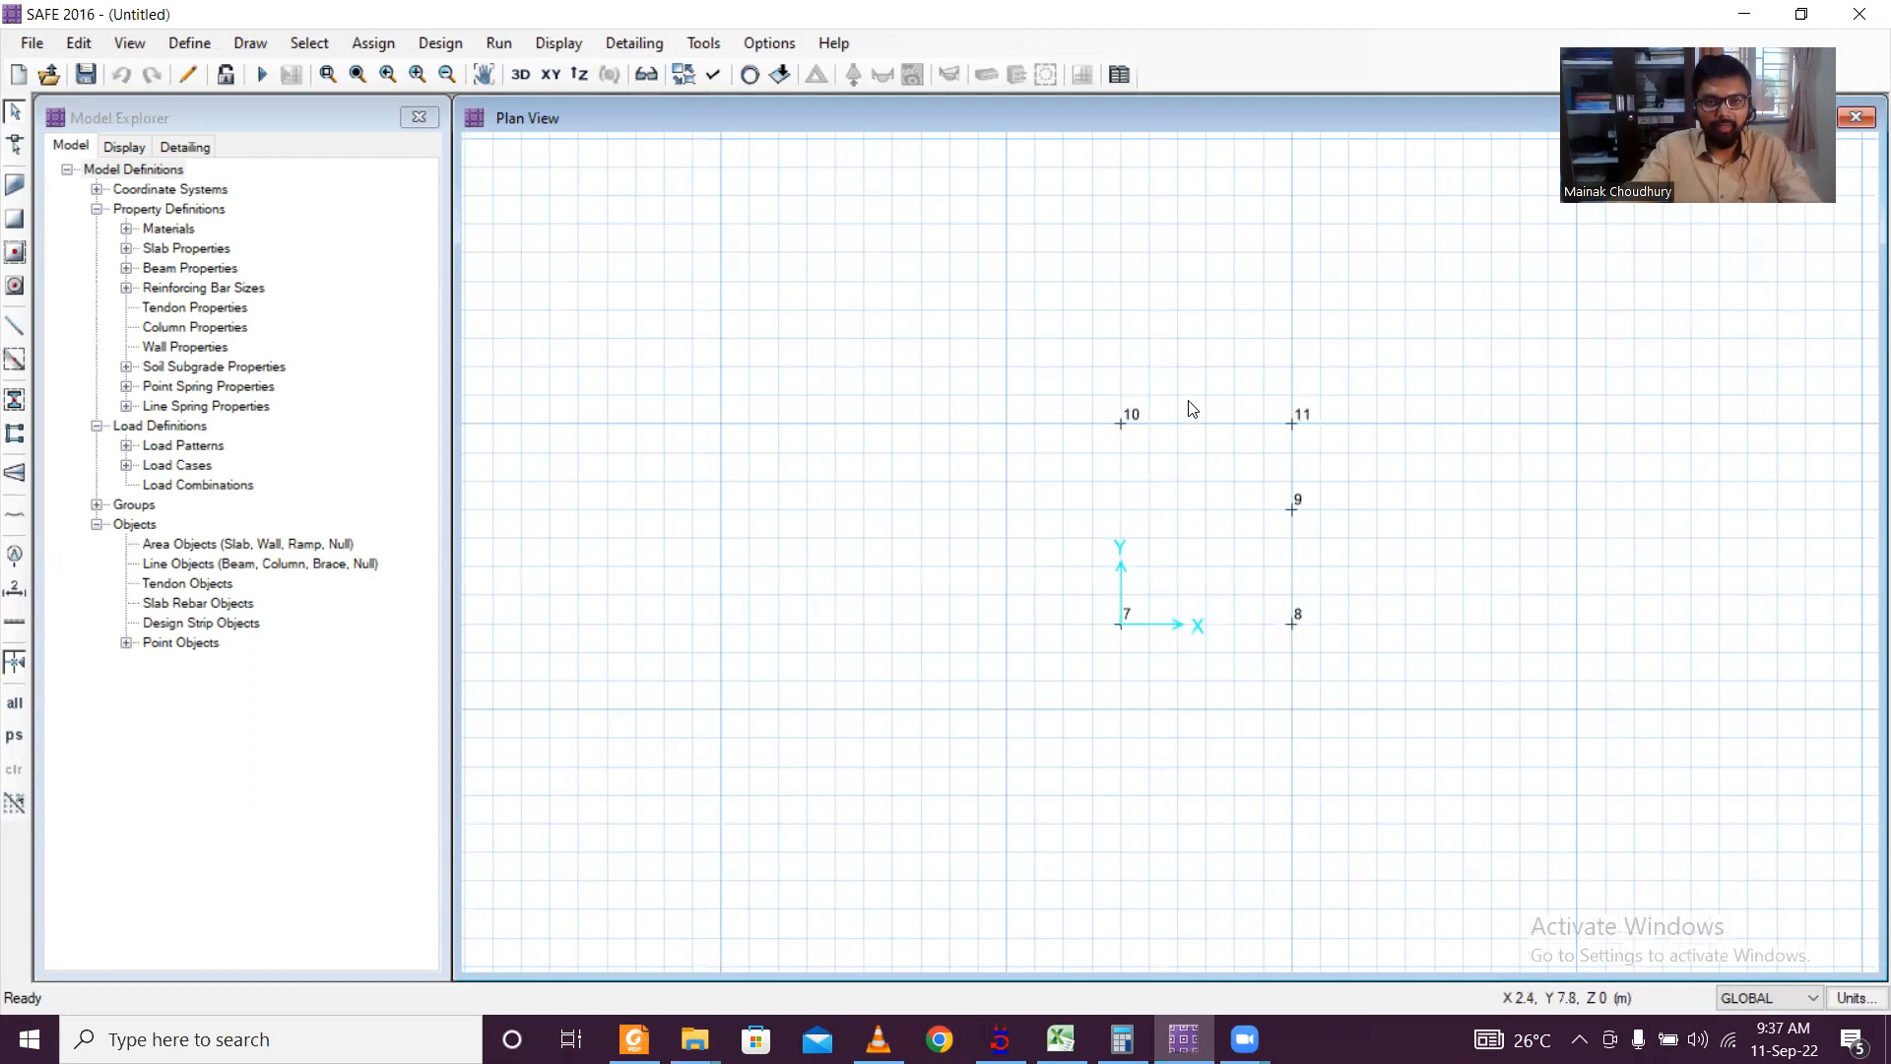
# Step: Rename the rebar material CSA-G30.18Gr400 as Fe 550 in the material definitions
pyautogui.click(196, 45)
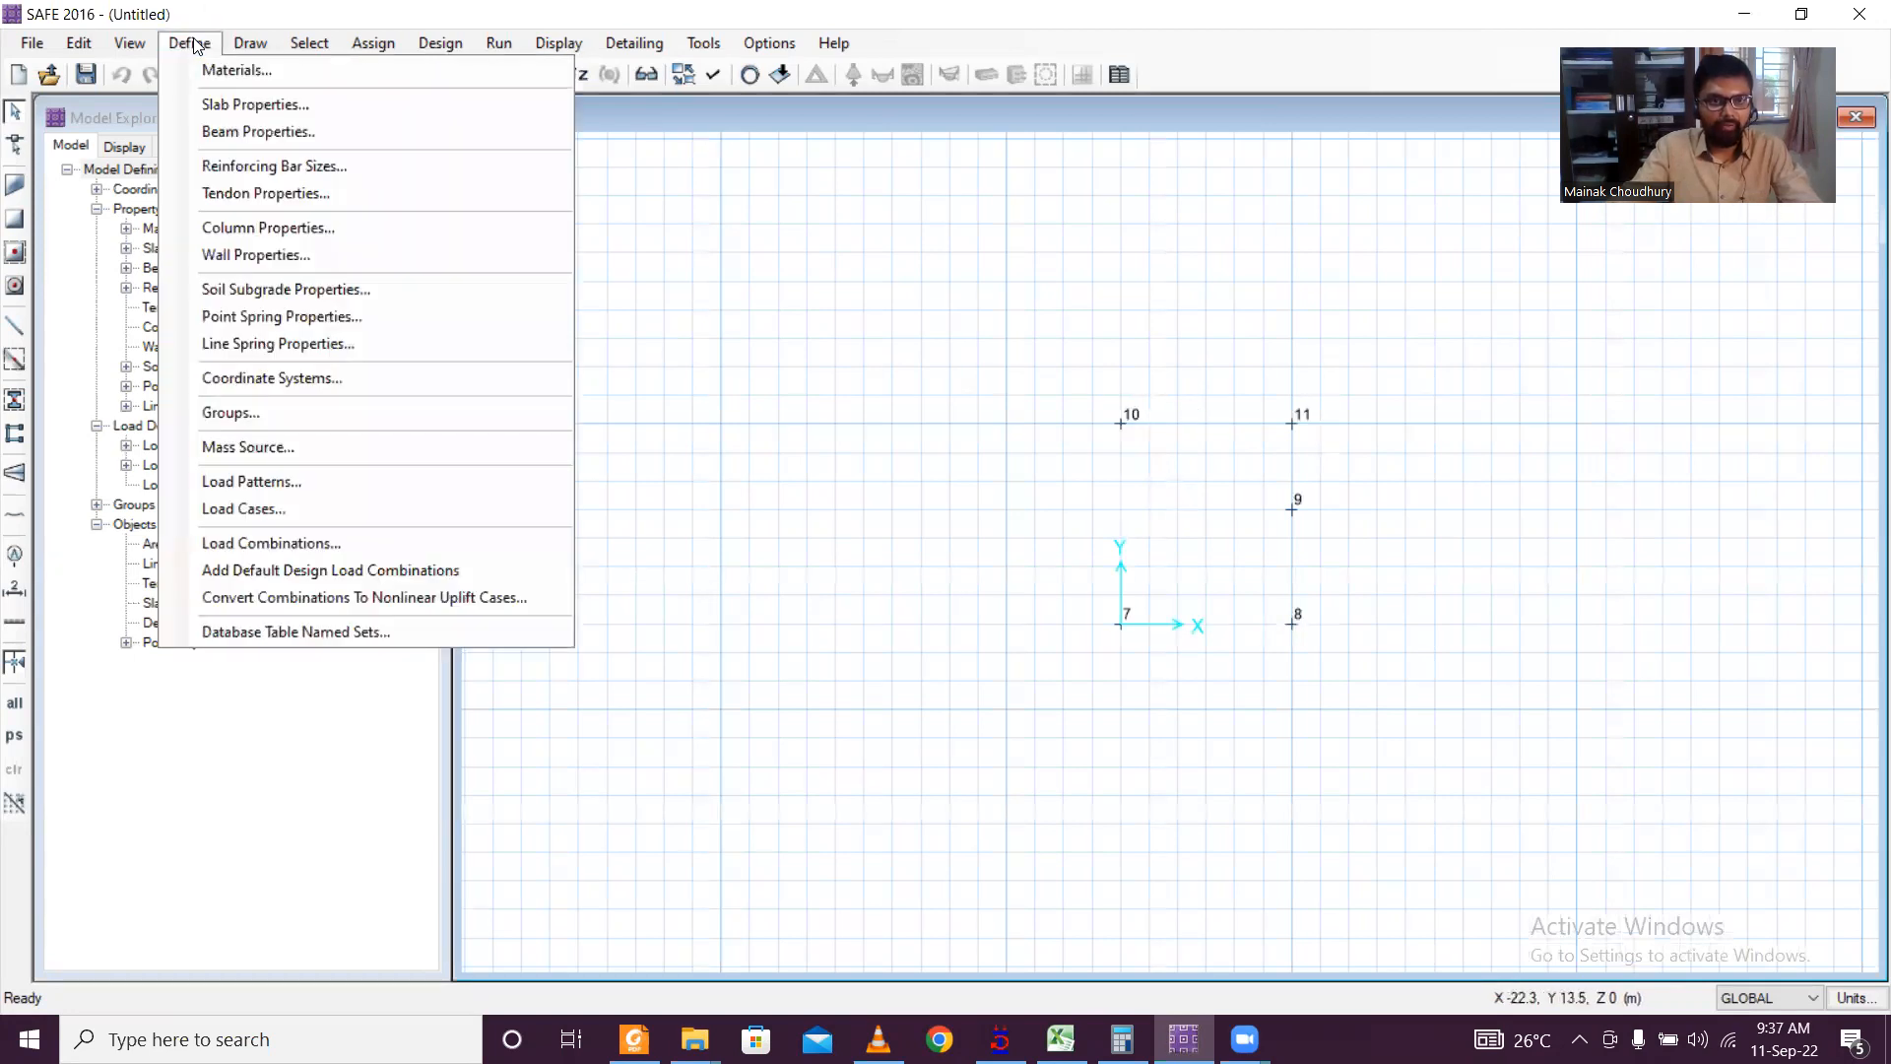
pyautogui.click(212, 70)
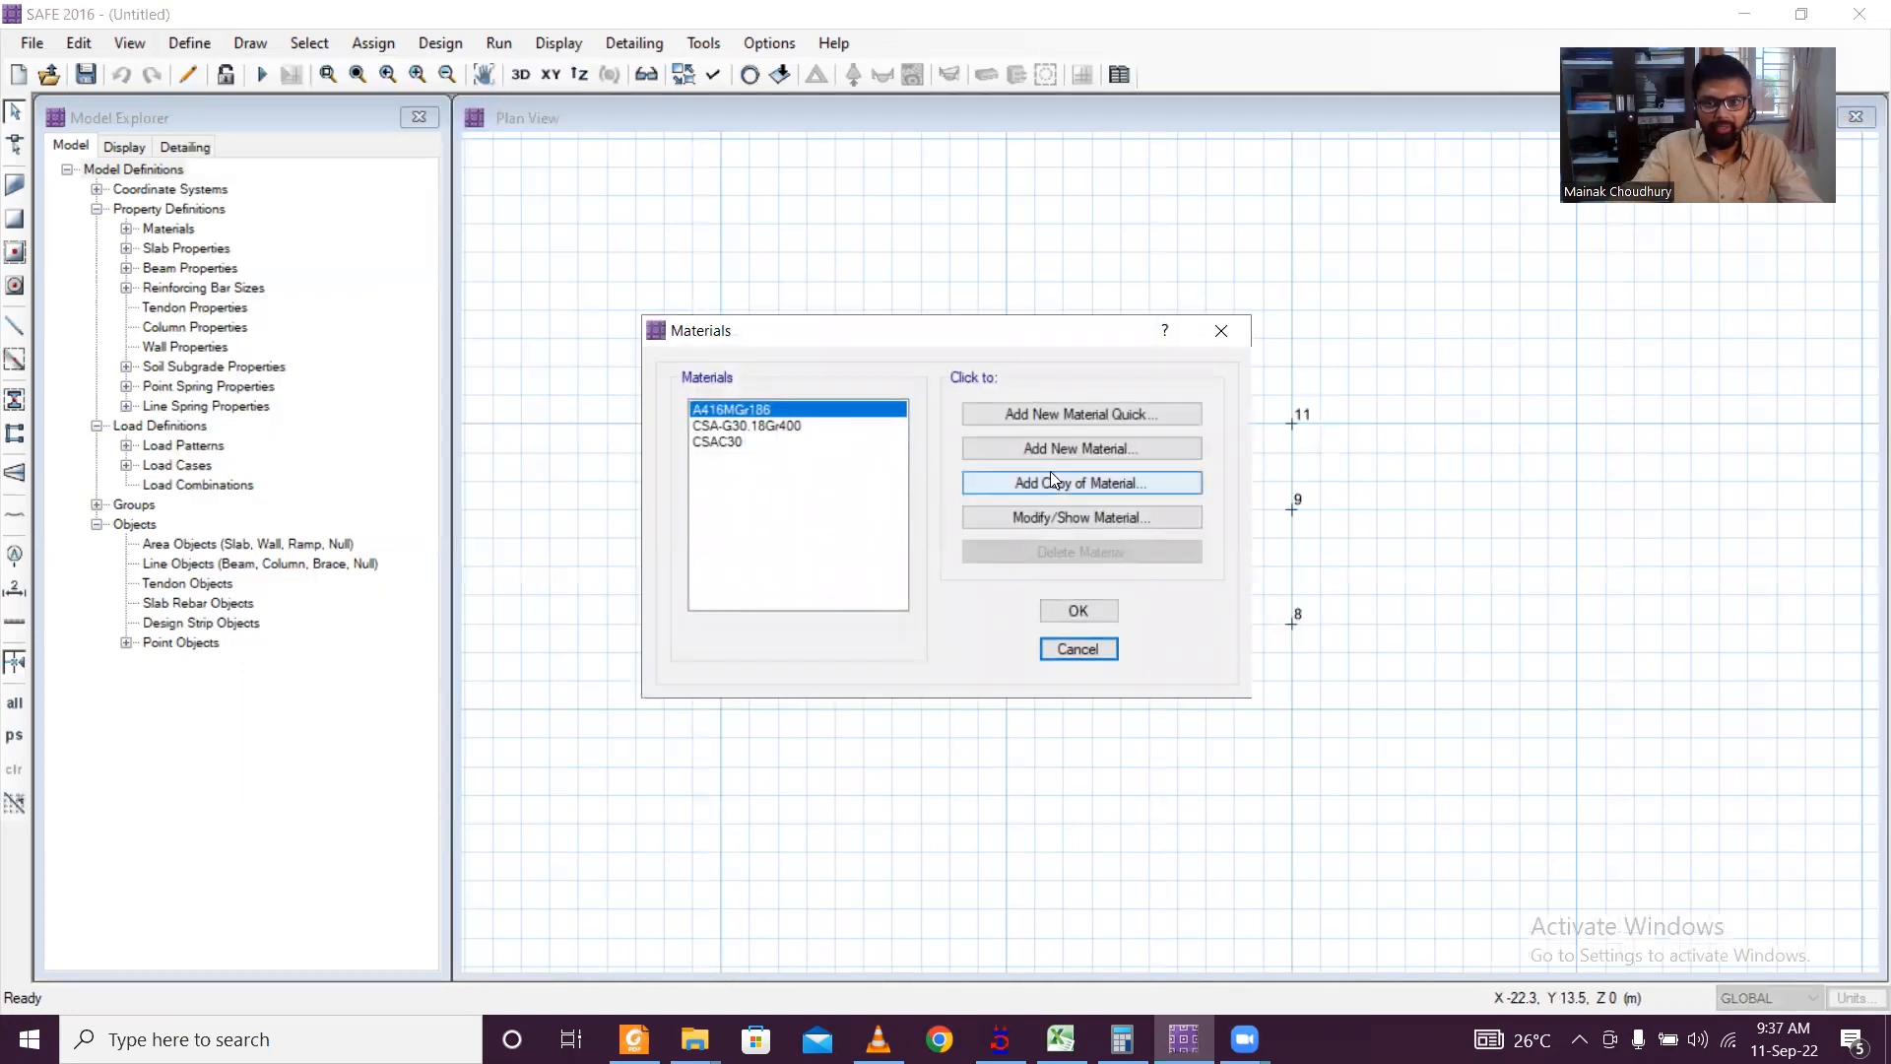
pyautogui.click(1069, 516)
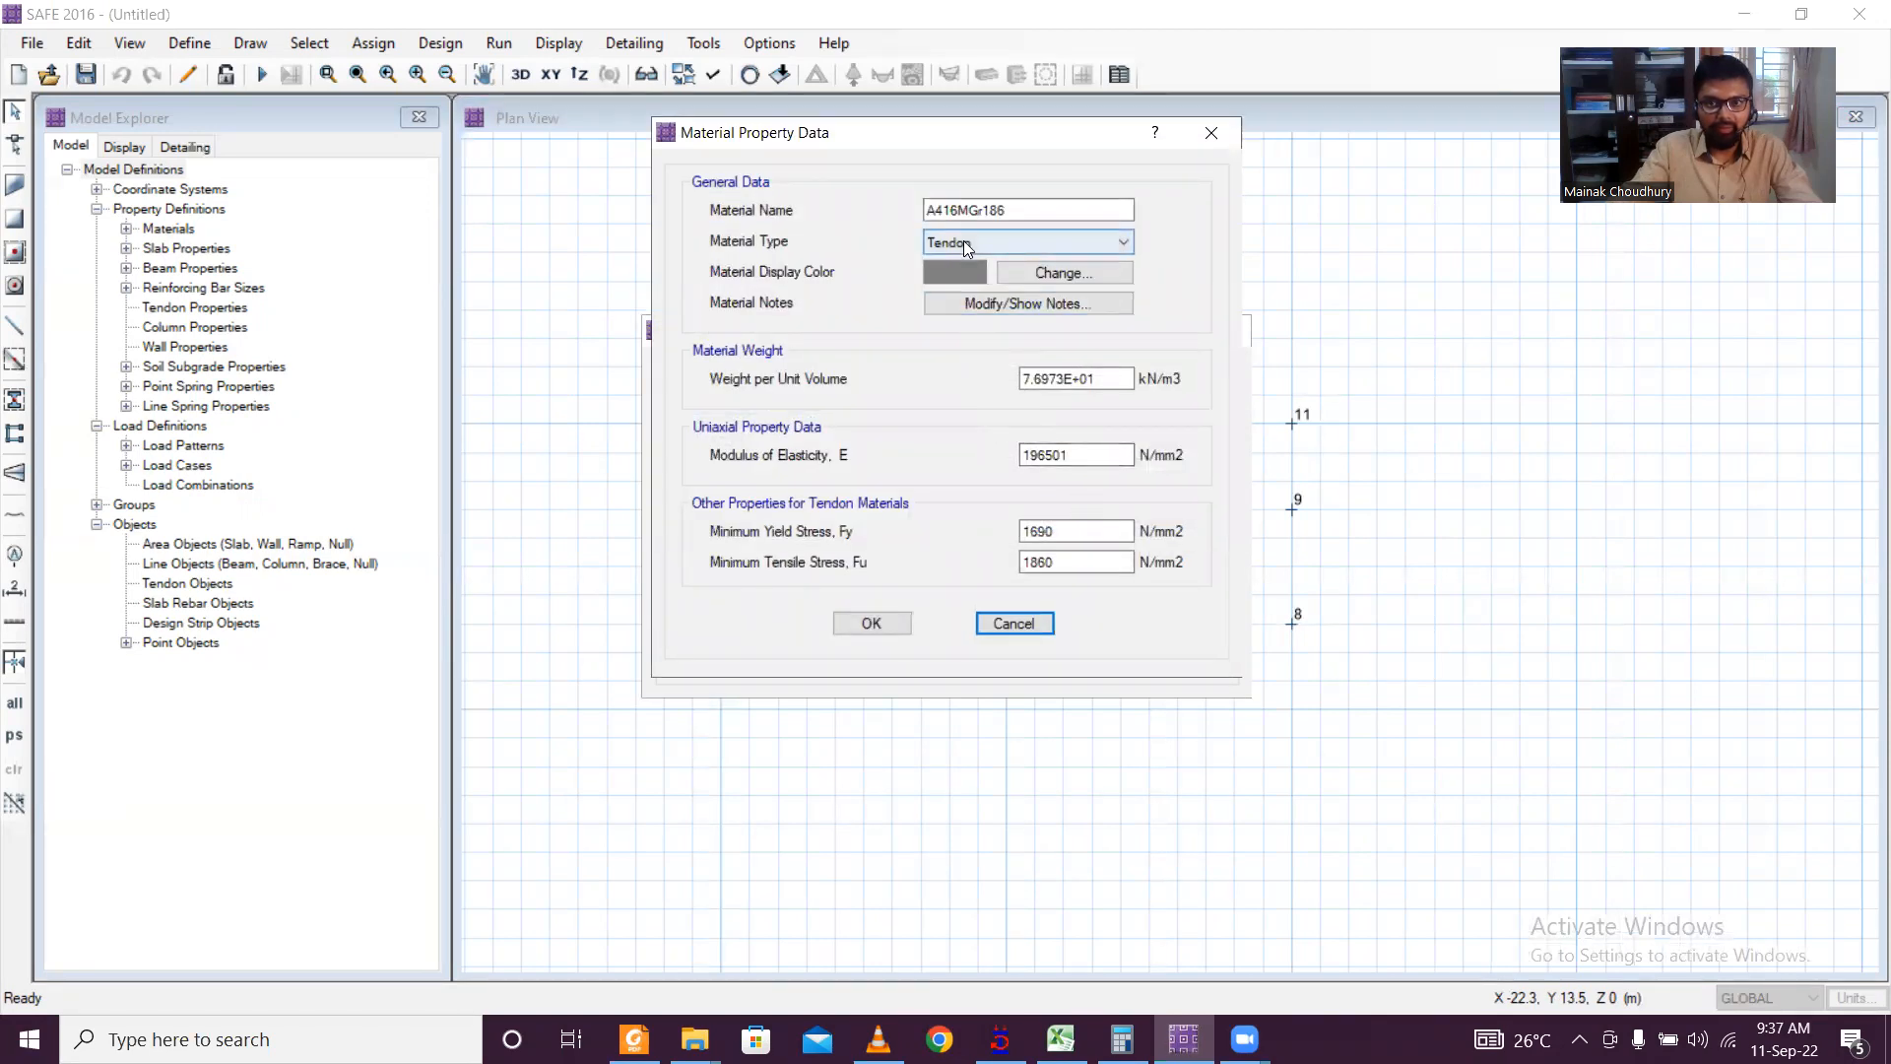
pyautogui.click(1220, 135)
pyautogui.click(861, 426)
pyautogui.click(1080, 520)
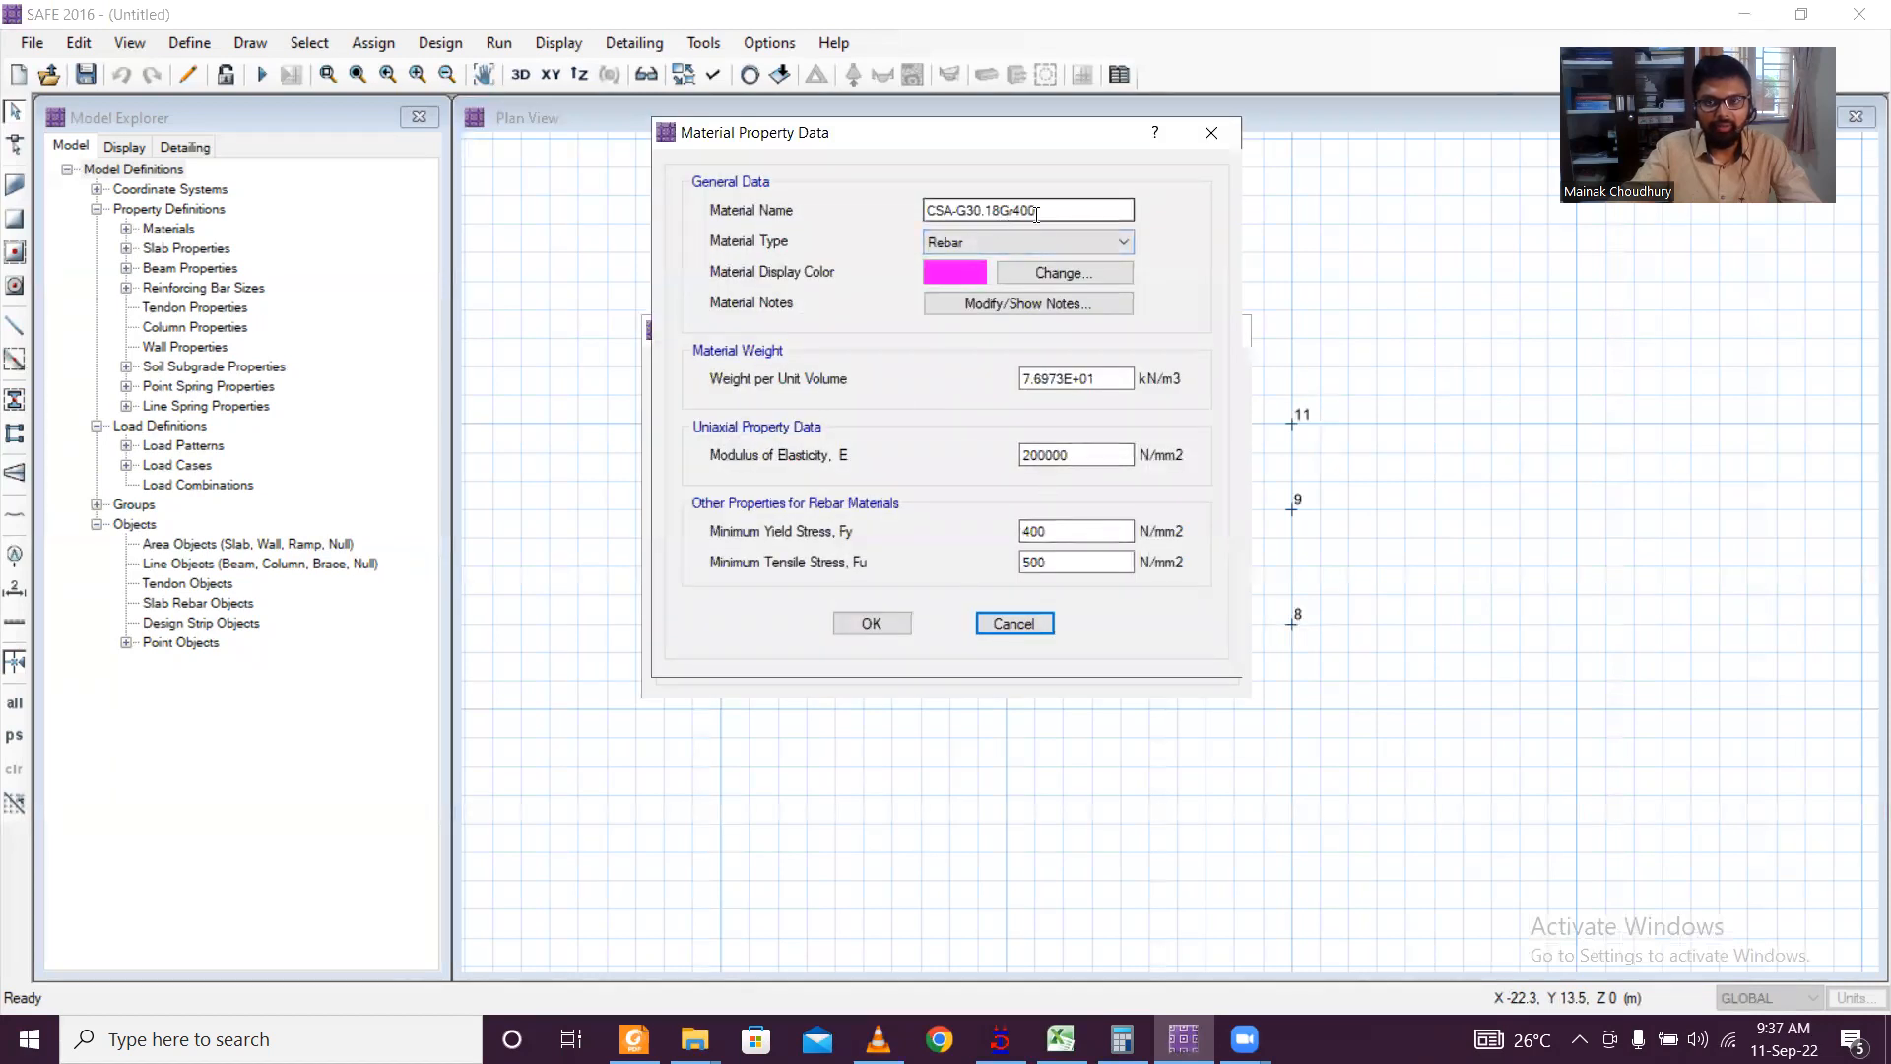
pyautogui.doubleClick(1066, 210)
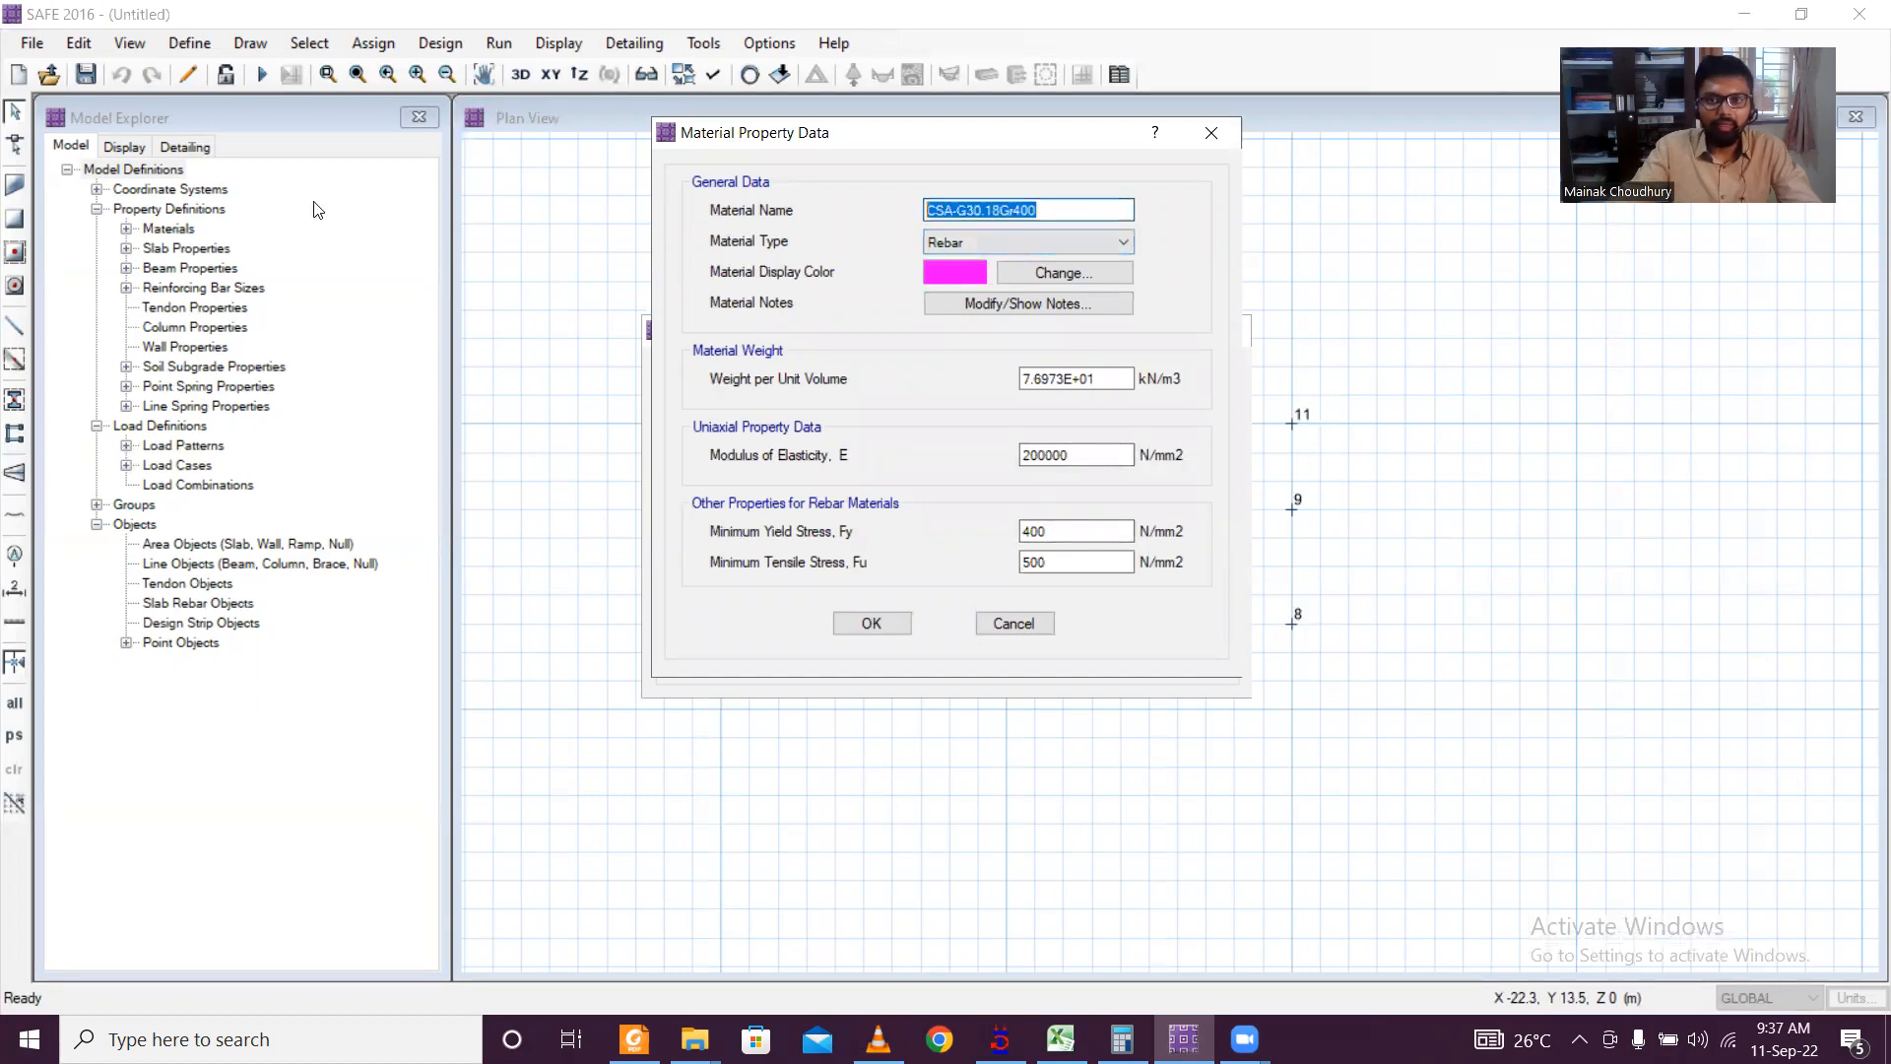
pyautogui.write('F')
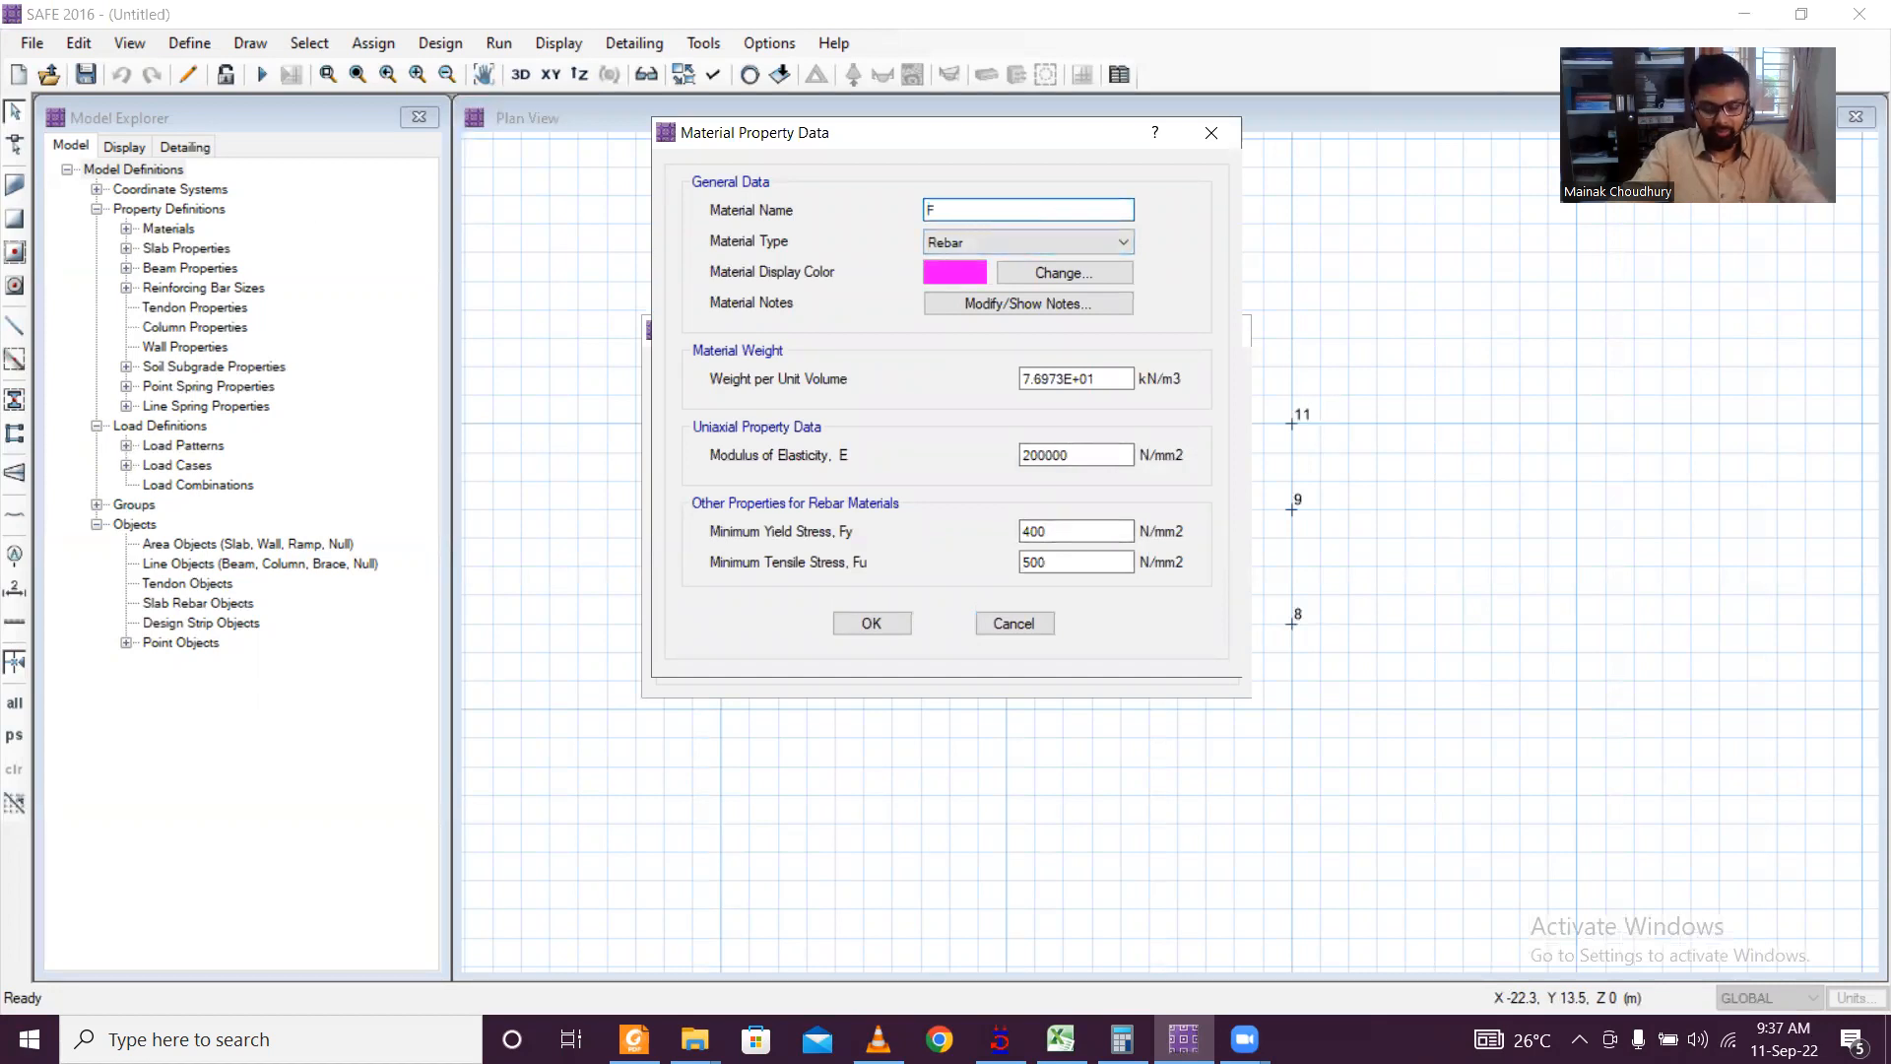
pyautogui.write('e 550')
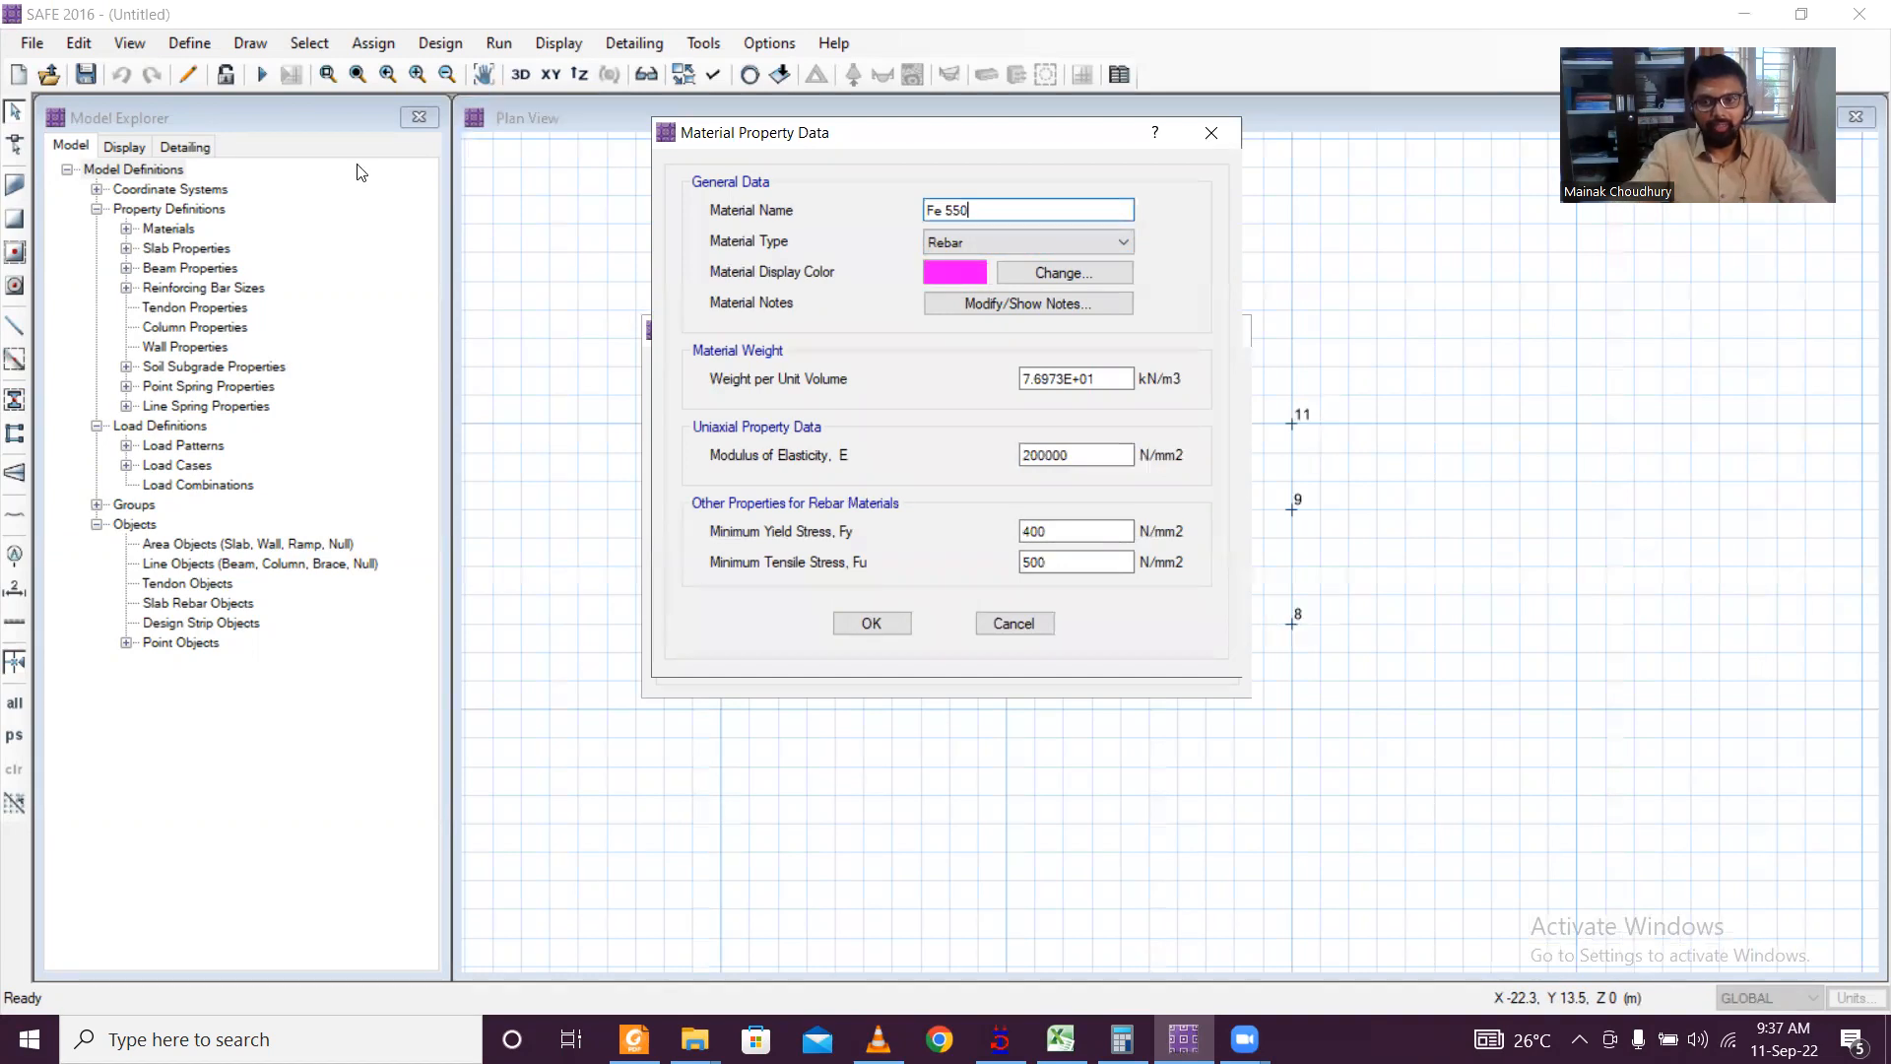
# Step: Set the Fe 550 rebar's minimum yield stress and minimum tensile stress both to 550 N/mm2 and accept the material definitions
pyautogui.doubleClick(1083, 532)
pyautogui.write('550')
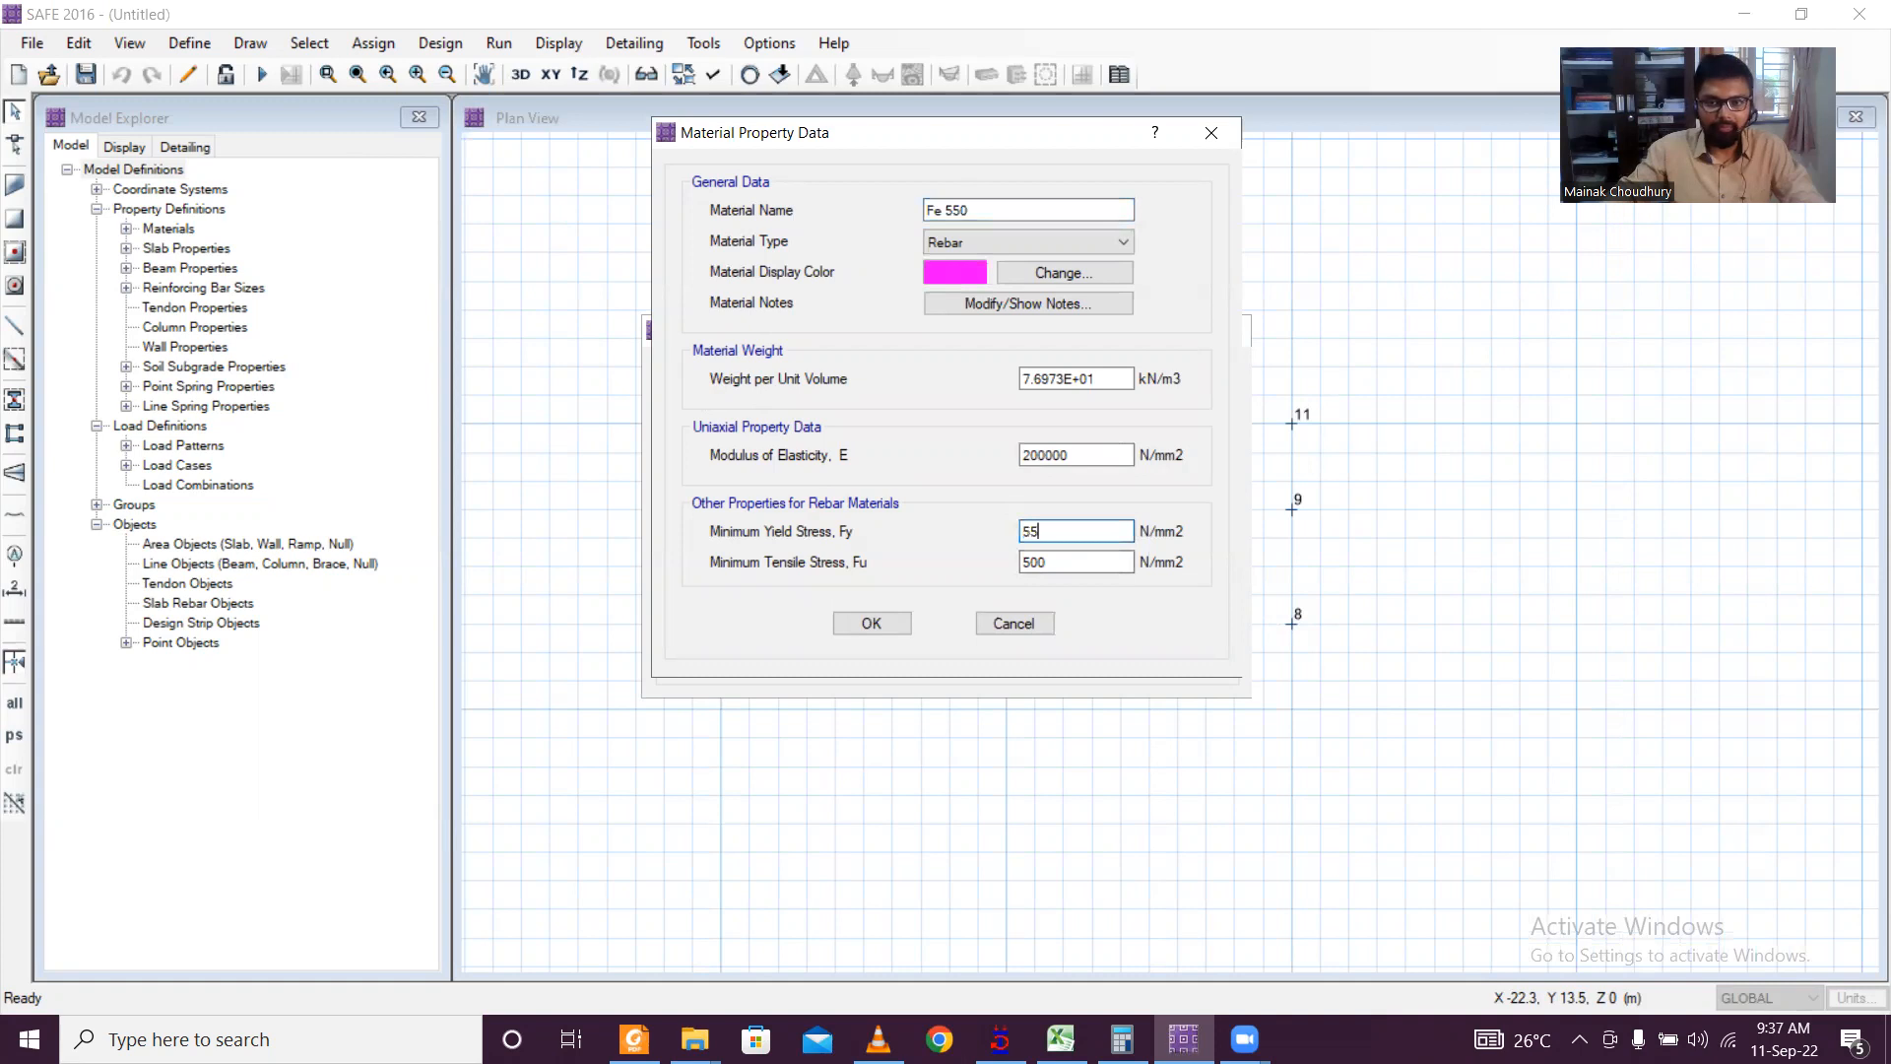
pyautogui.doubleClick(1063, 564)
pyautogui.write('550')
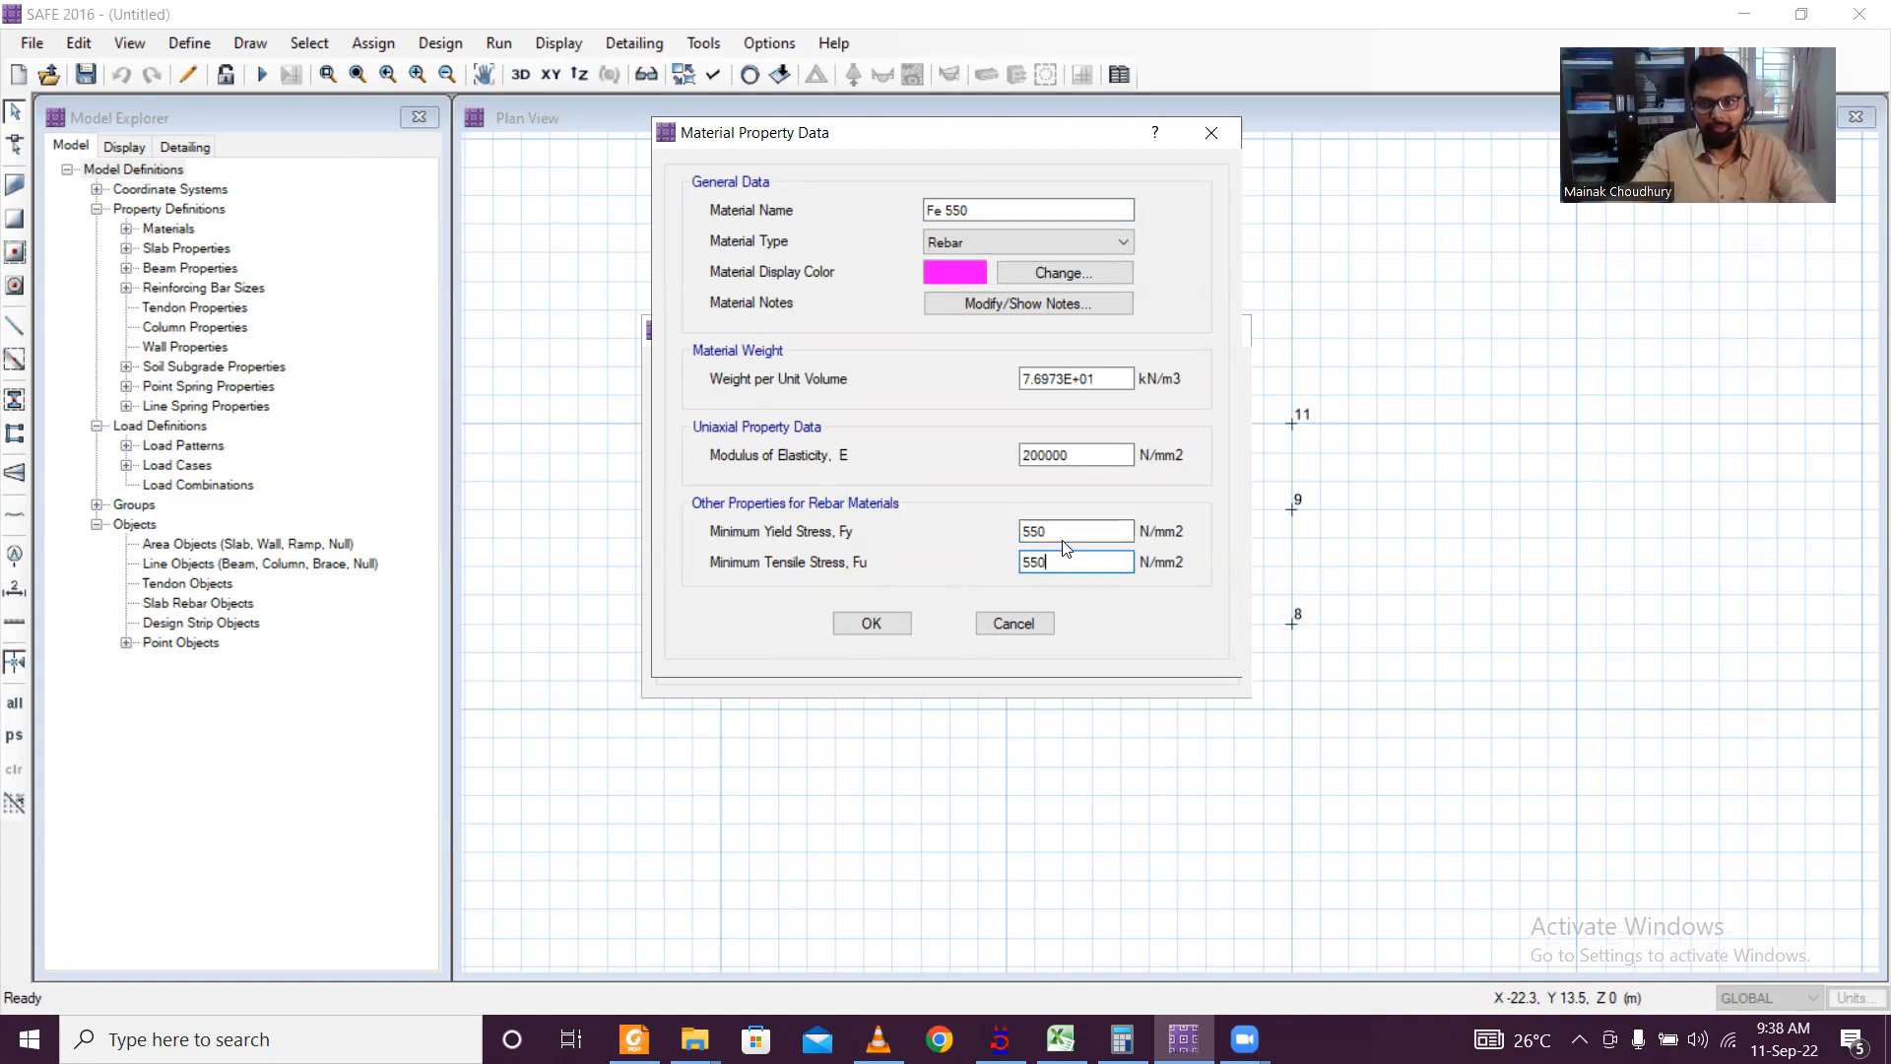
pyautogui.click(889, 626)
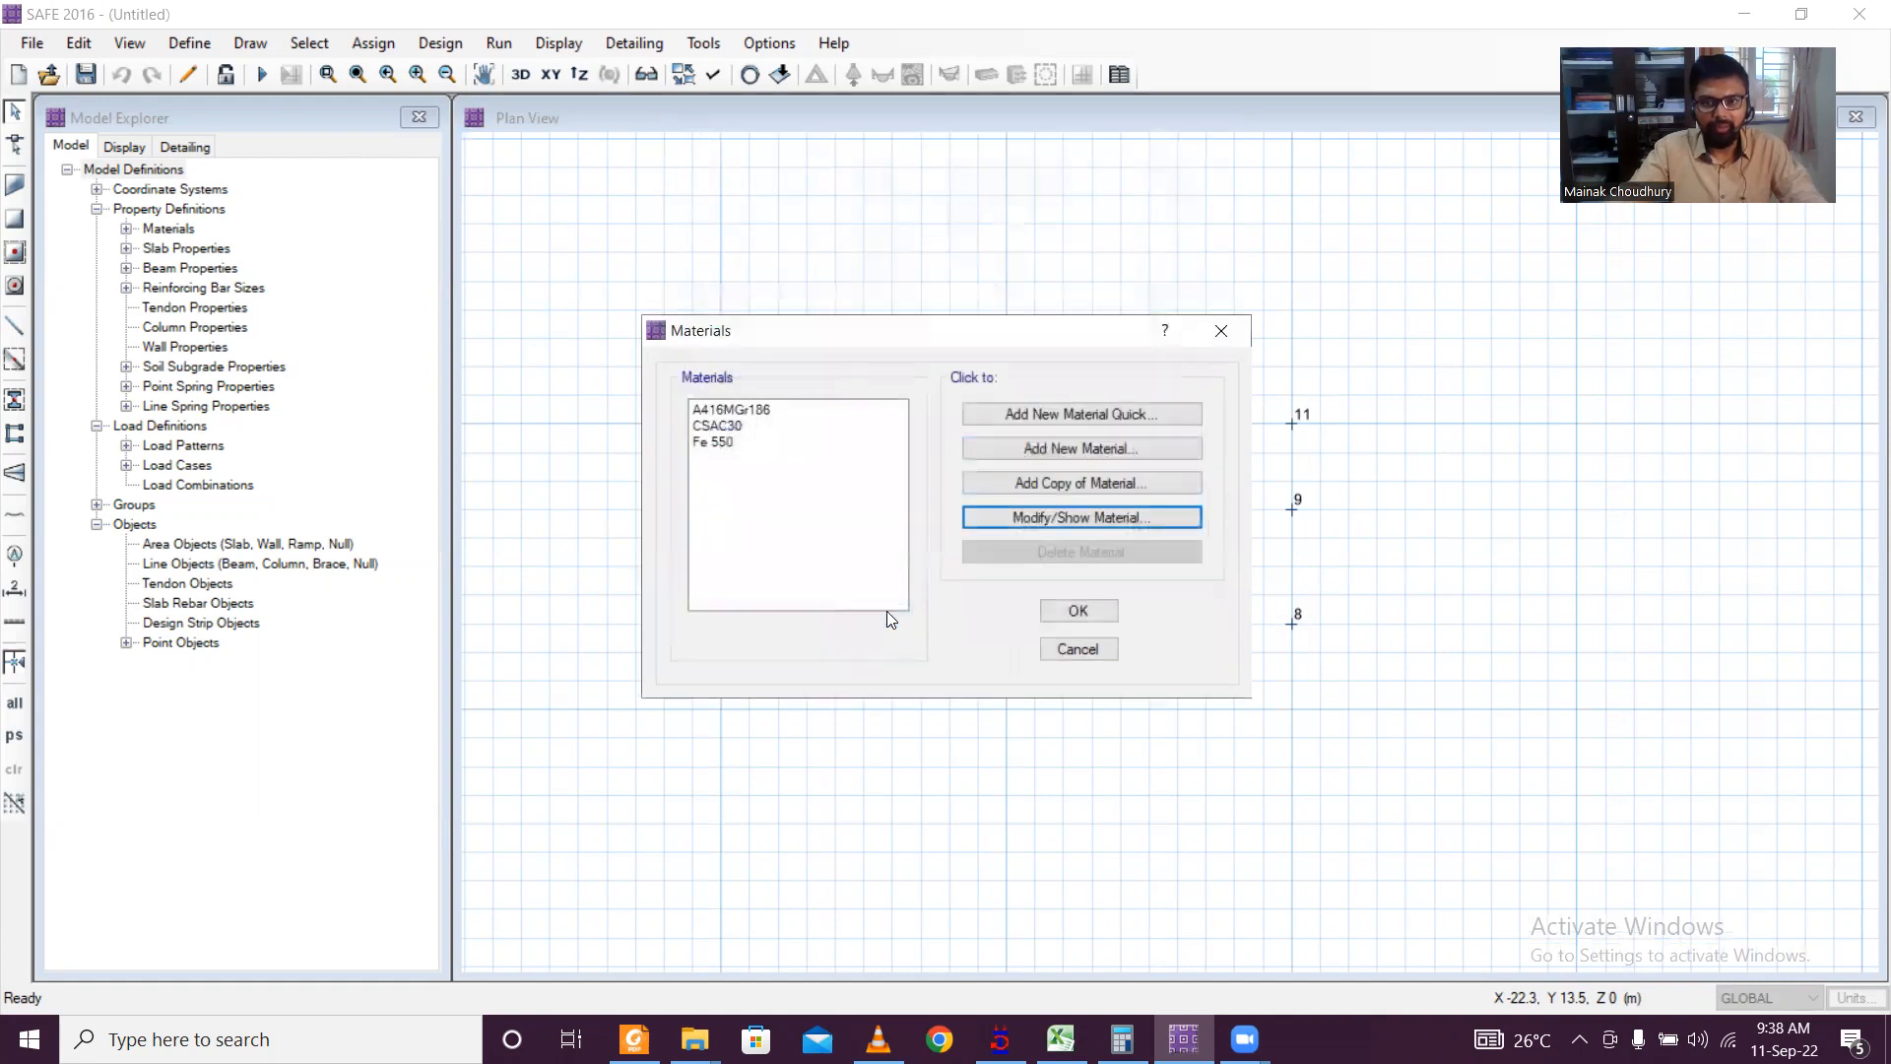
pyautogui.click(1097, 613)
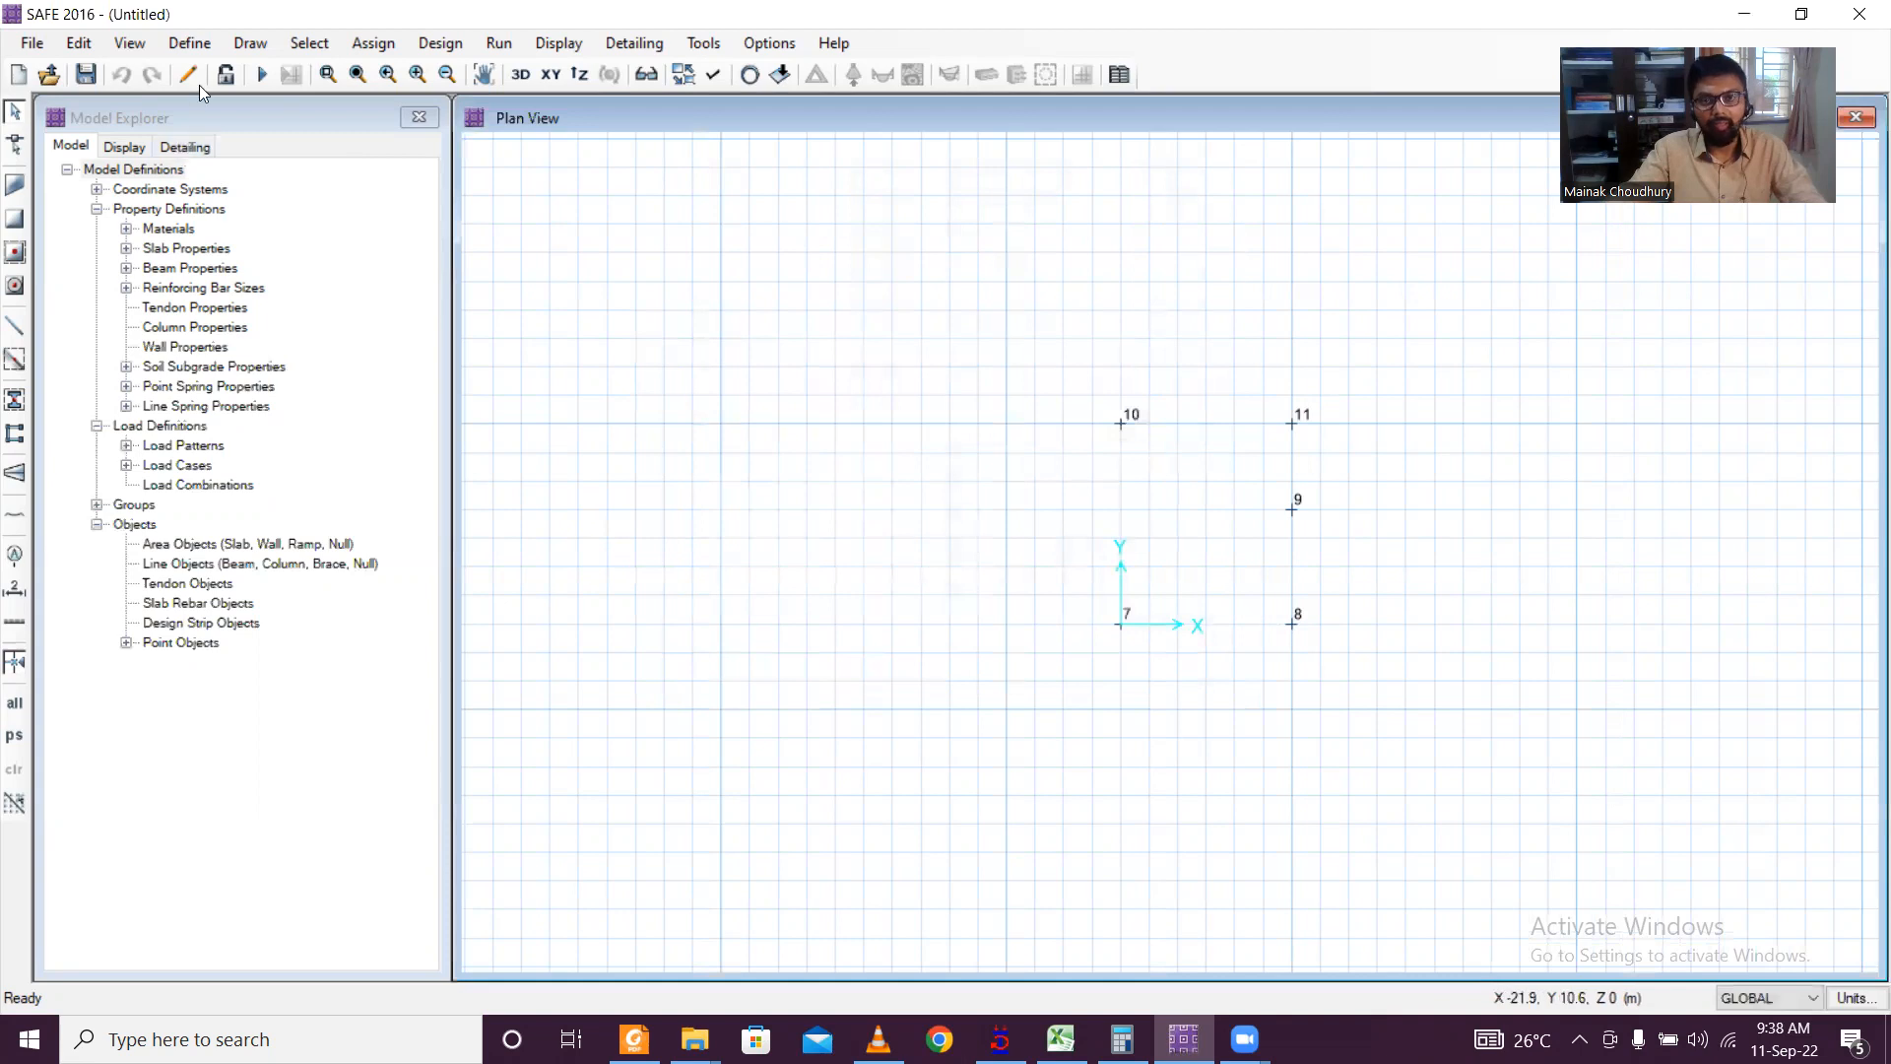
# Step: Rename the concrete material CSAC30 as M25 in the material definitions
pyautogui.click(190, 43)
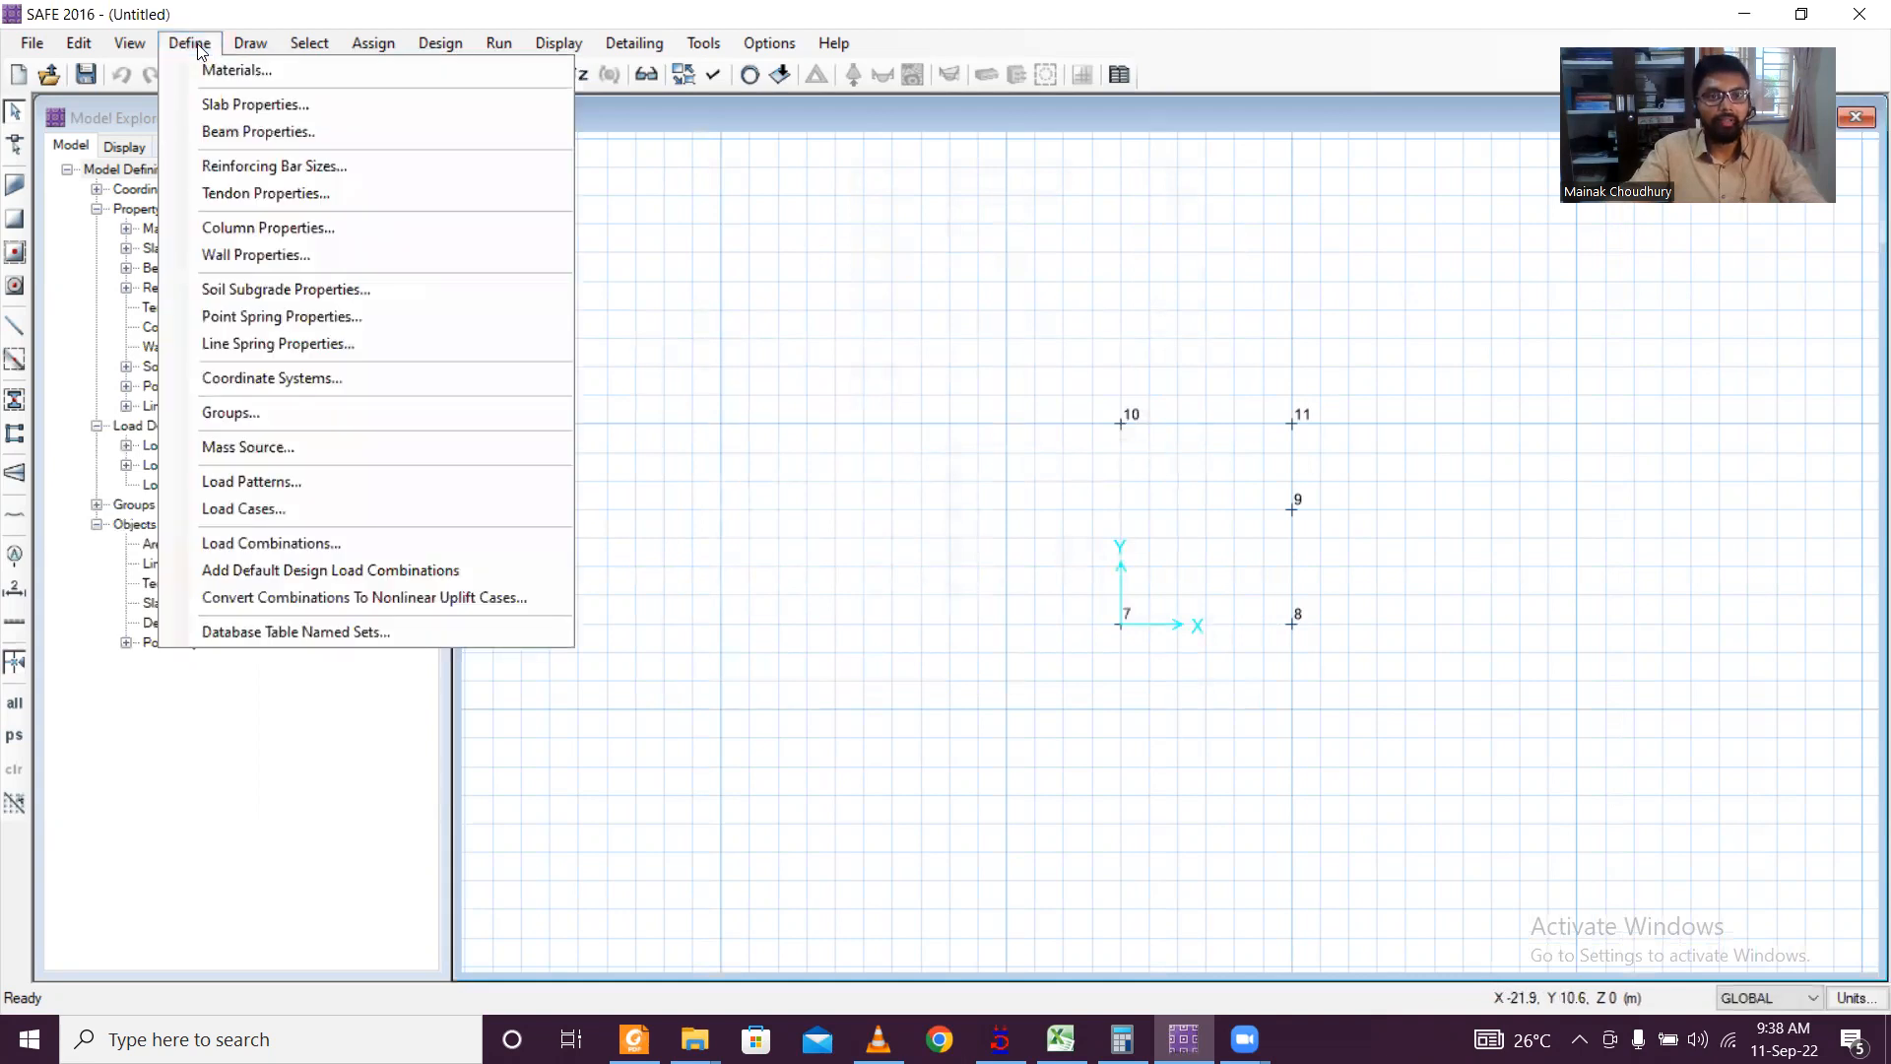
pyautogui.click(222, 73)
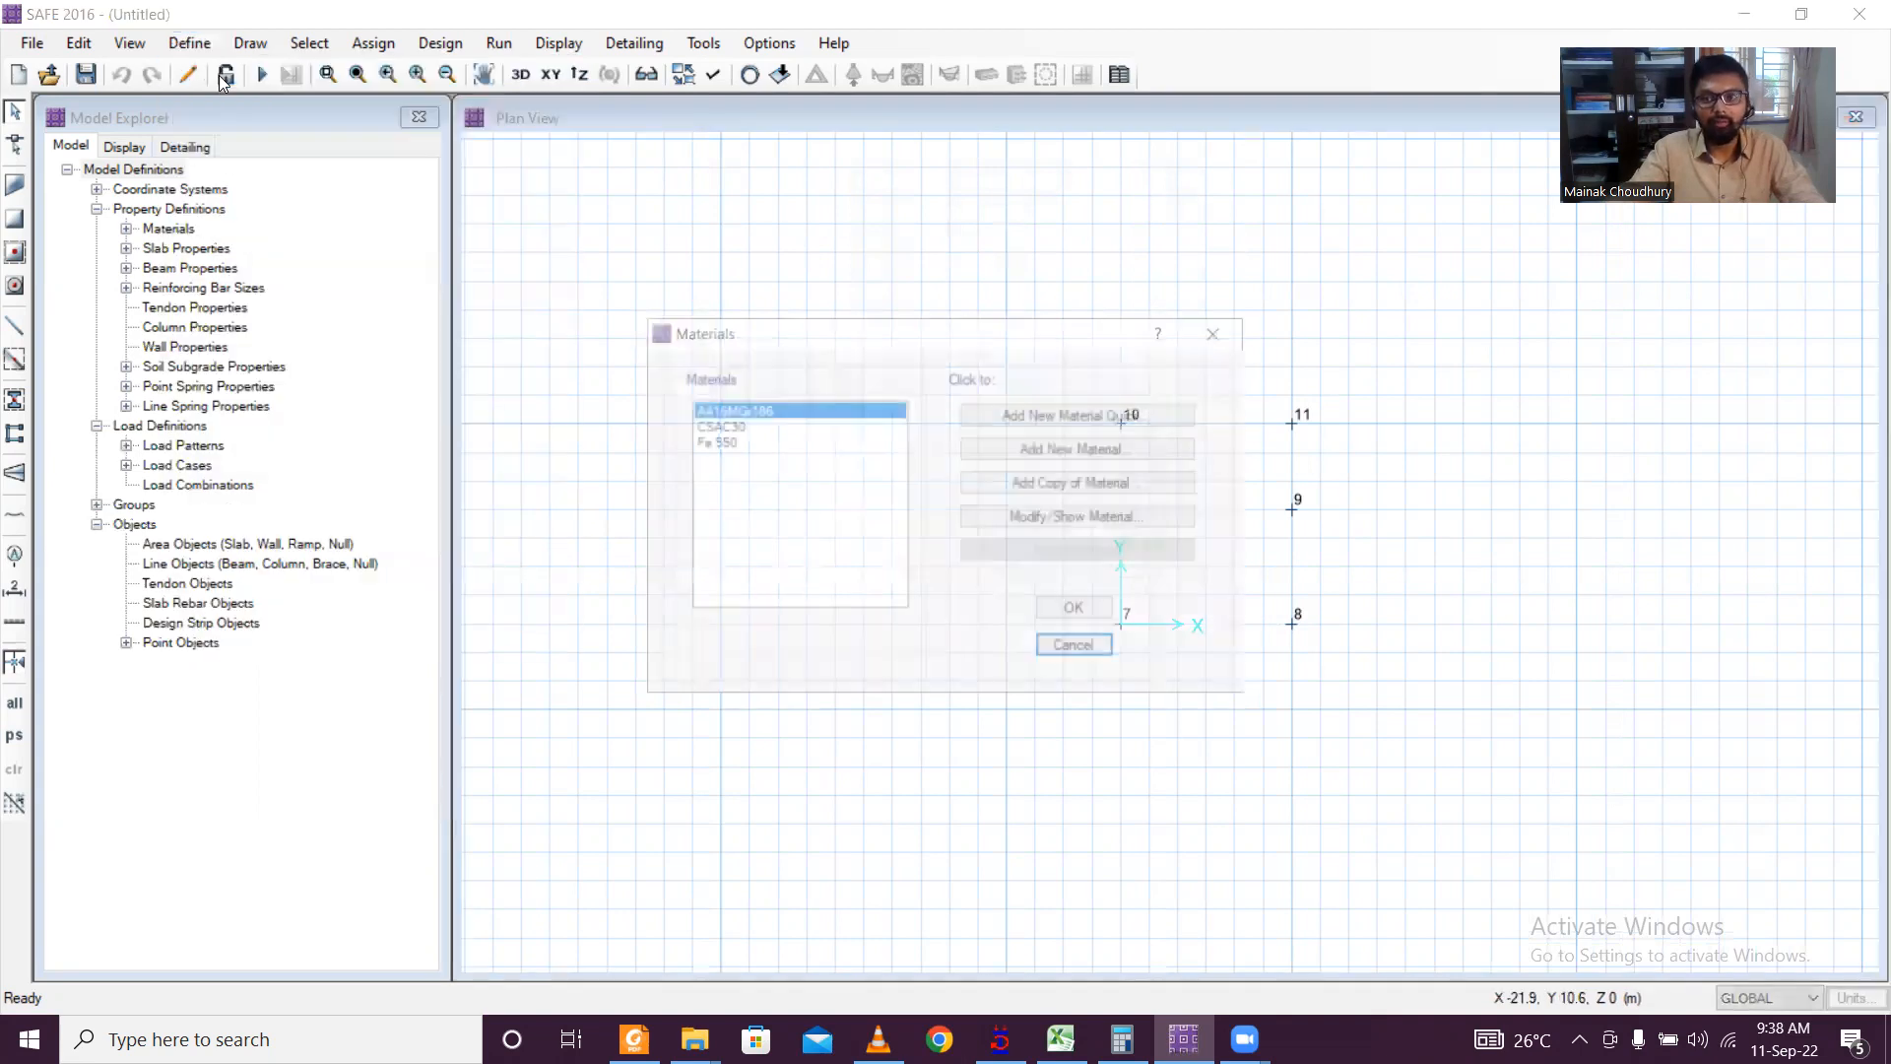
pyautogui.click(730, 444)
pyautogui.click(733, 426)
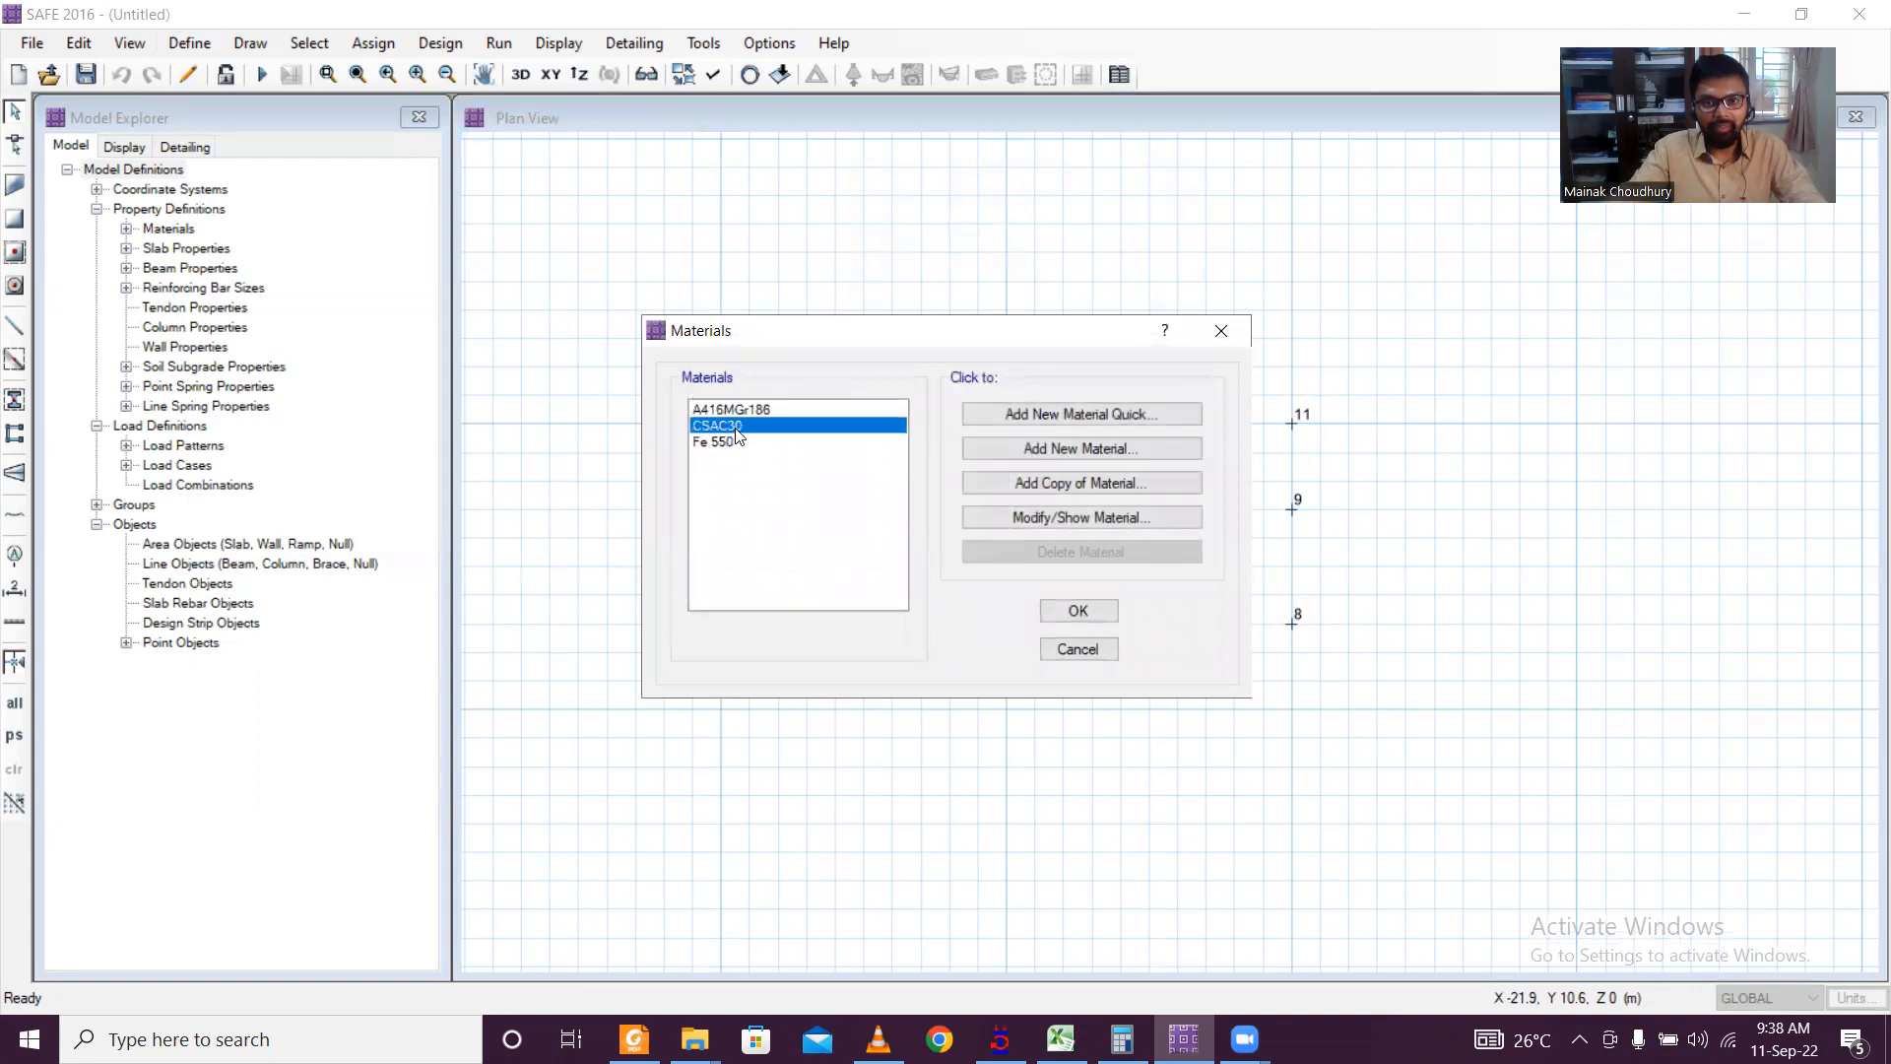
pyautogui.click(1047, 514)
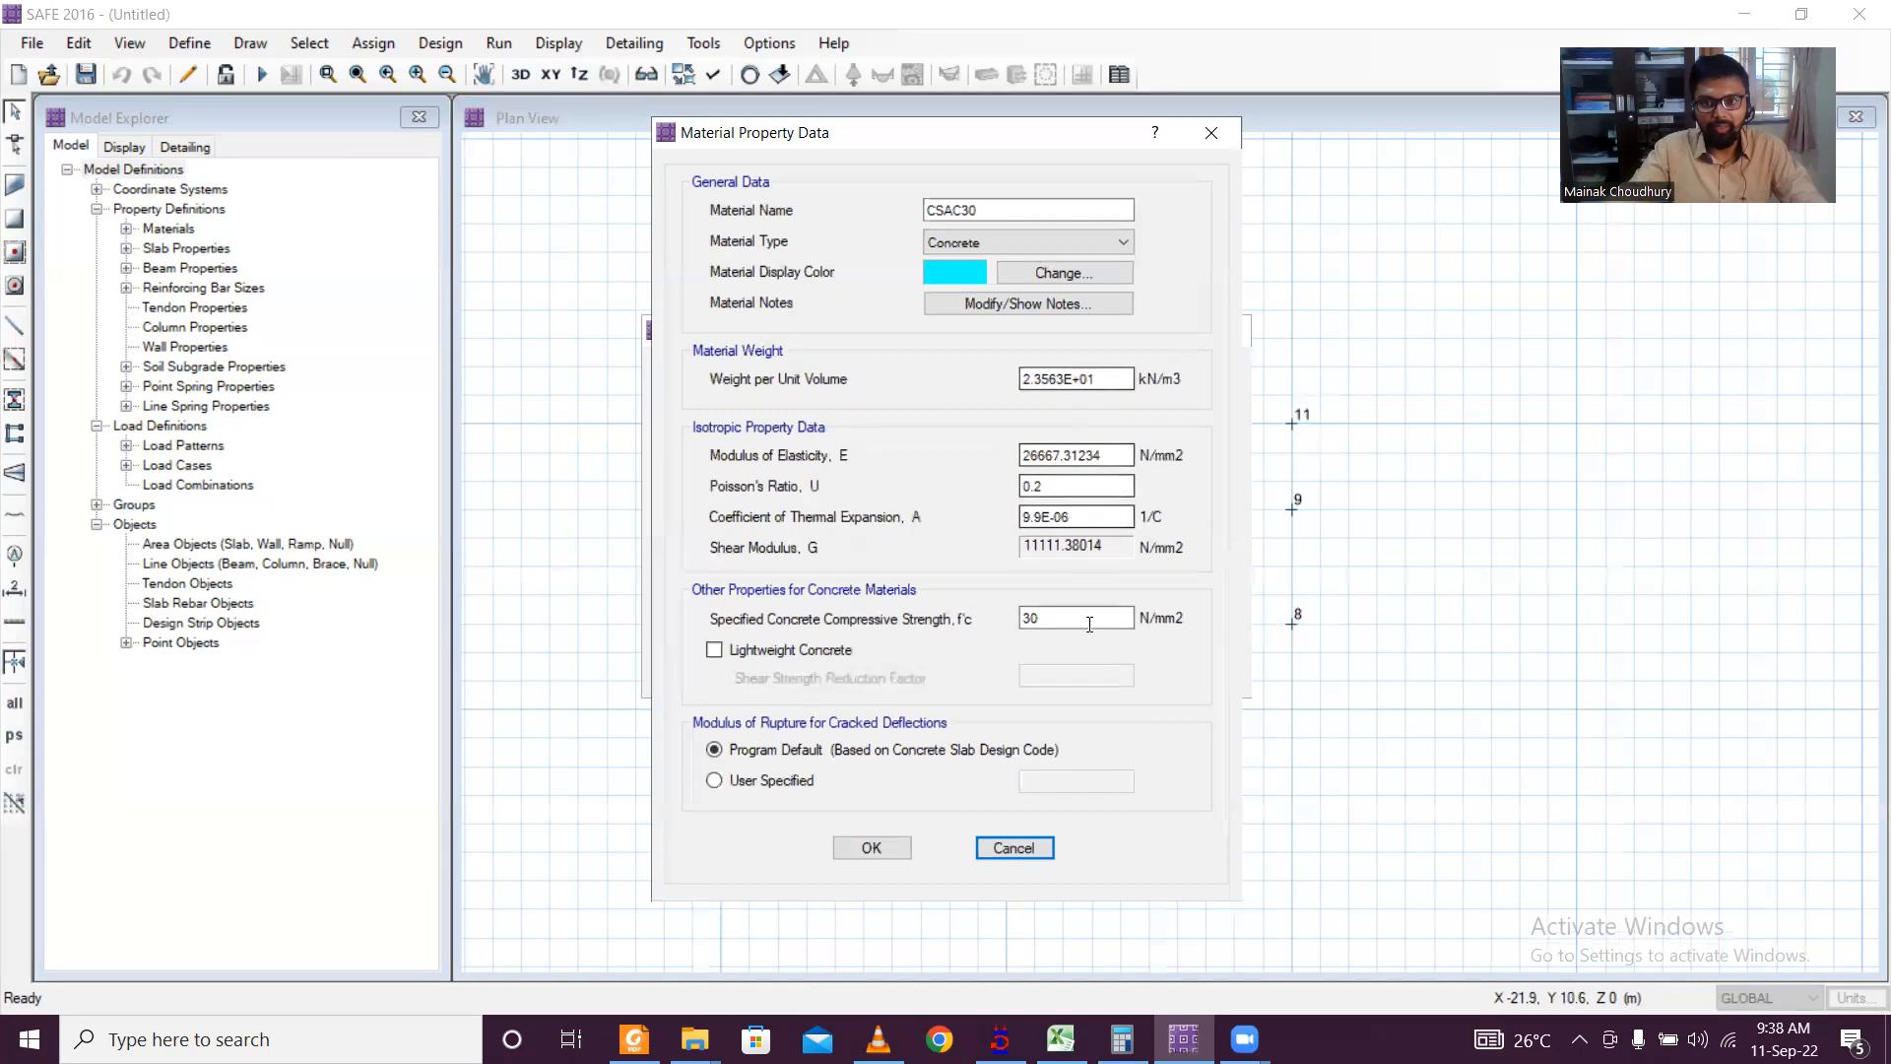
pyautogui.doubleClick(1025, 207)
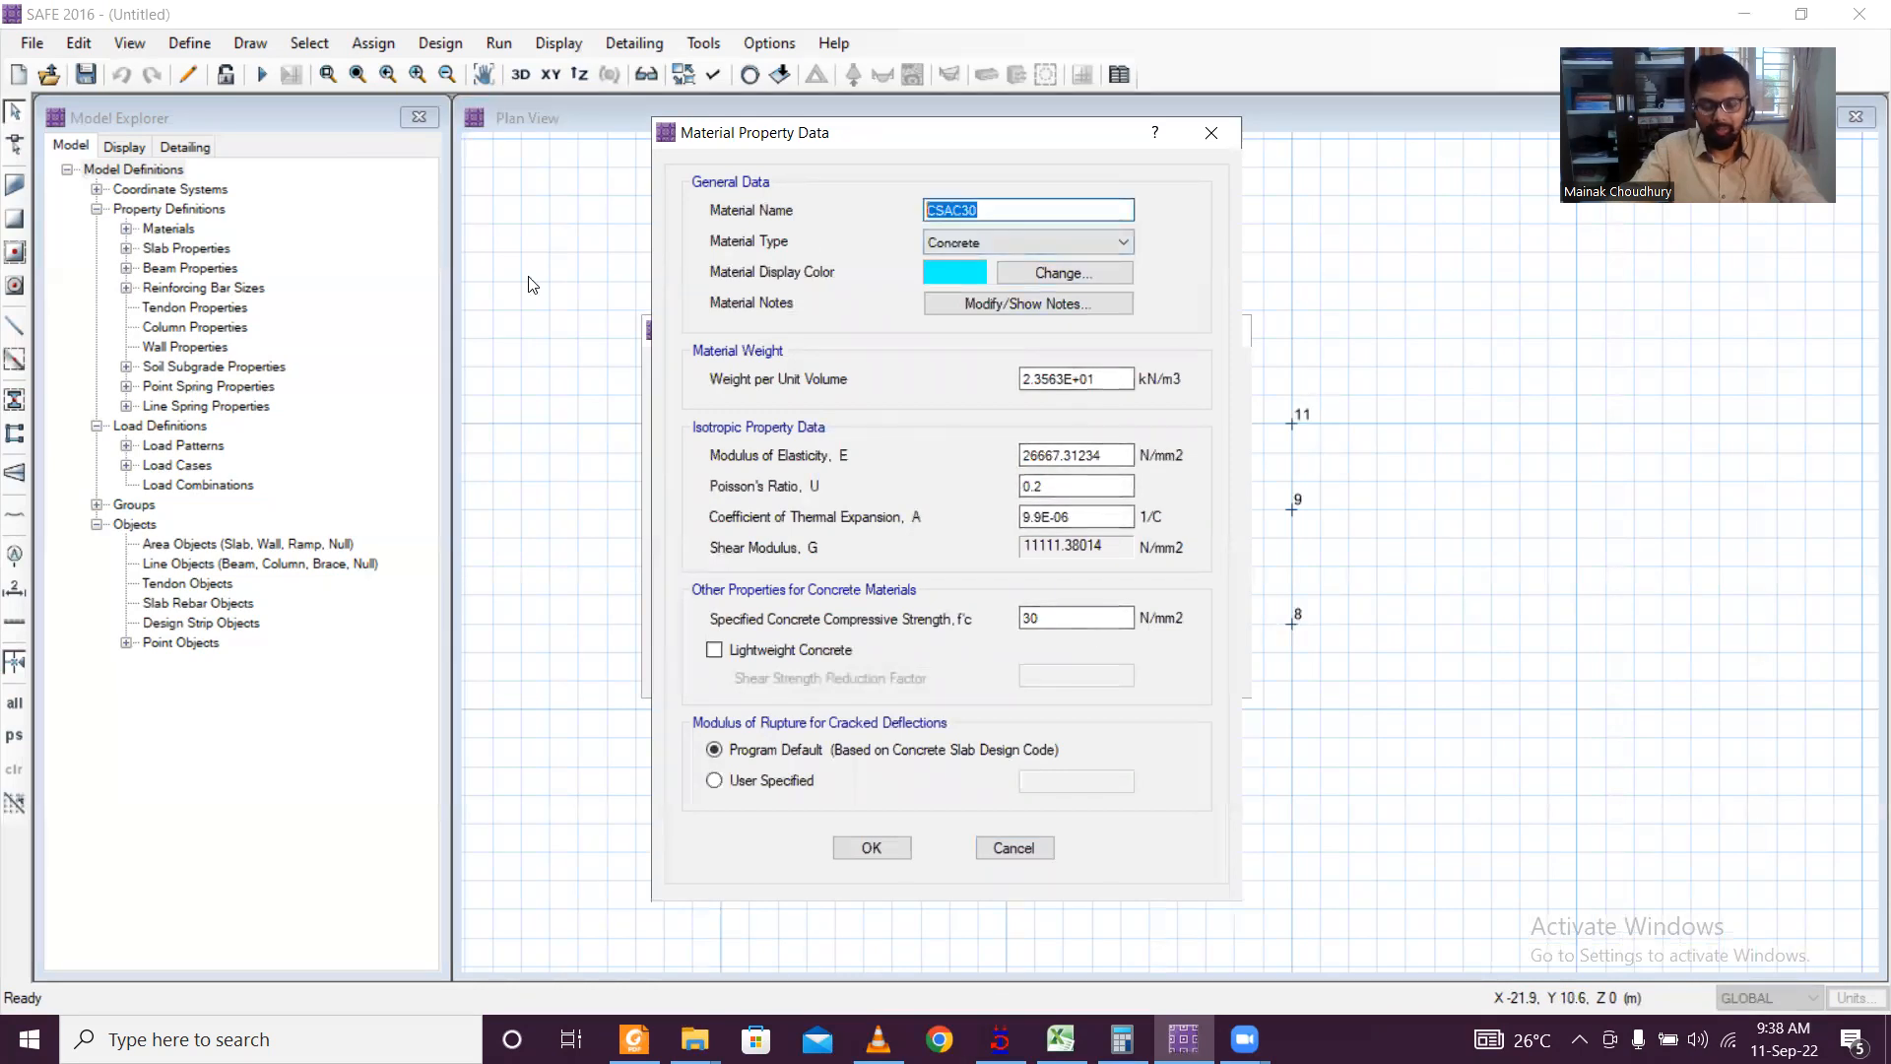
pyautogui.write('M25')
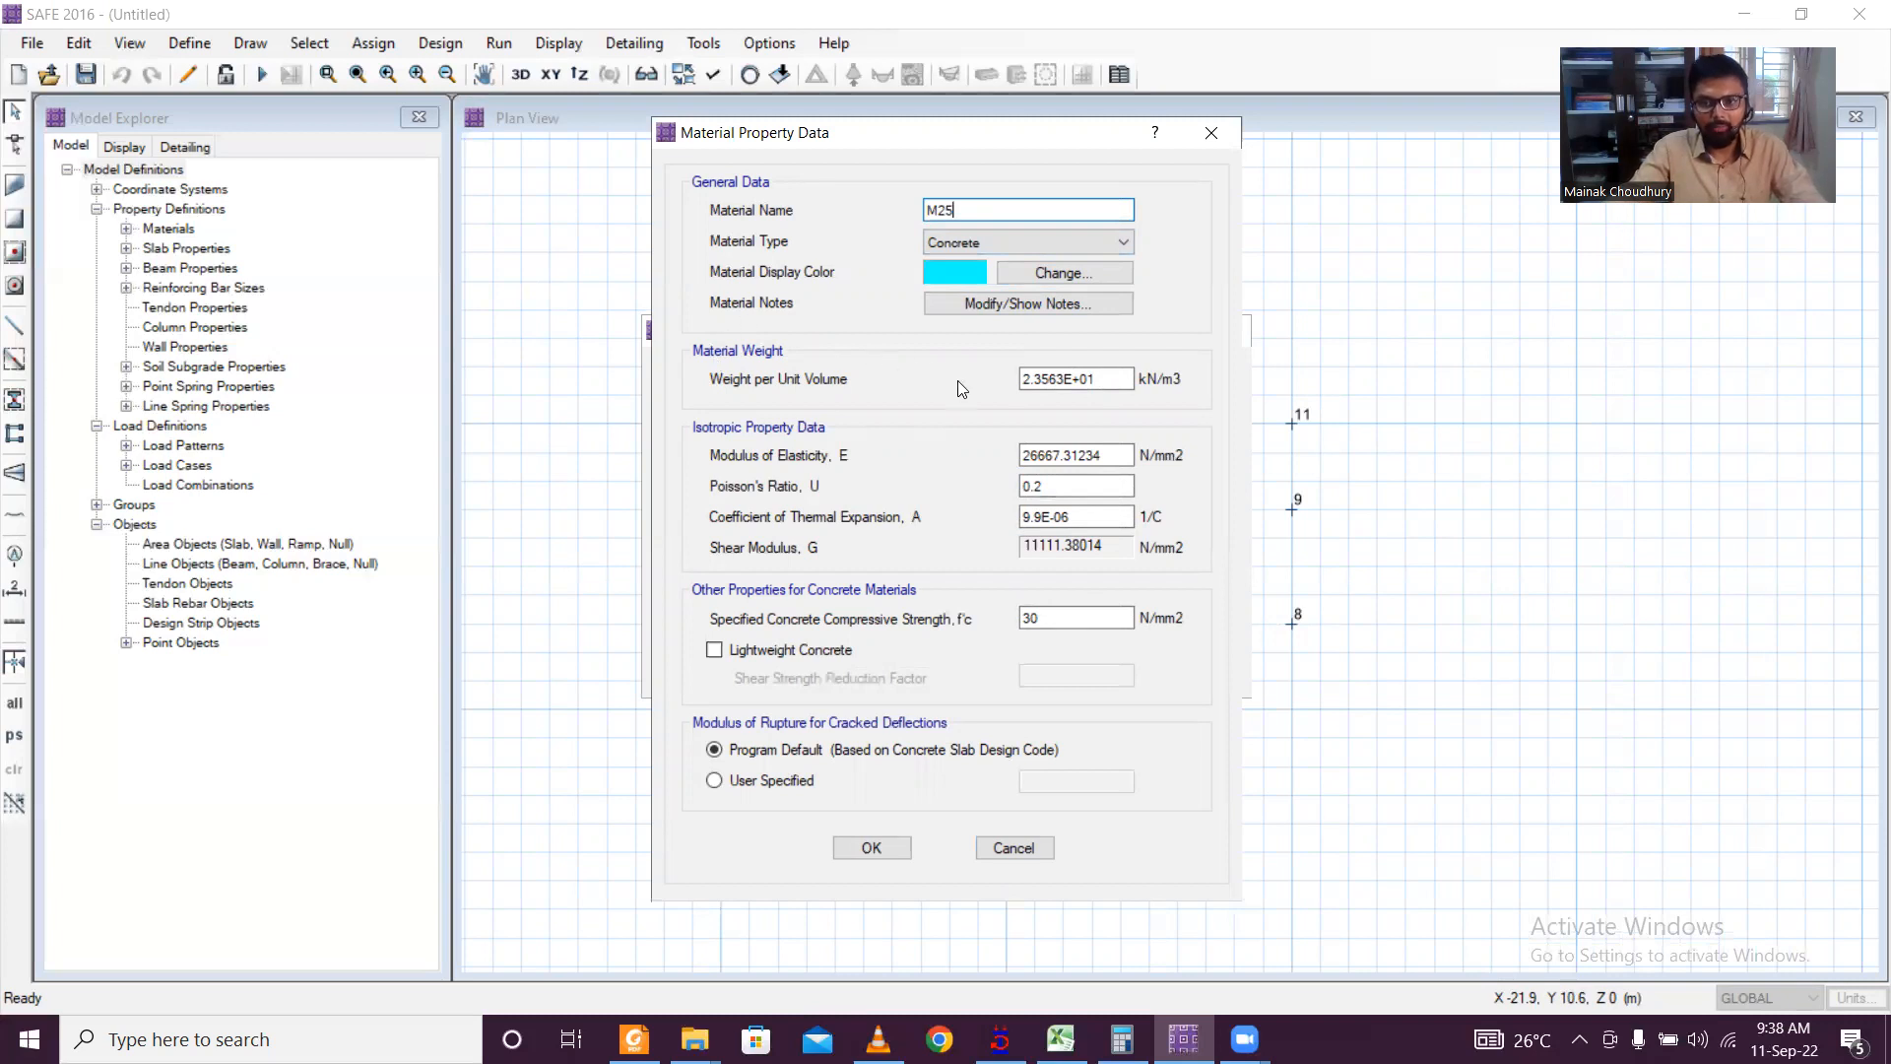
# Step: Set the M25 concrete's specified compressive strength to 25 N/mm2 and accept the material definitions
pyautogui.doubleClick(1034, 618)
pyautogui.write('25')
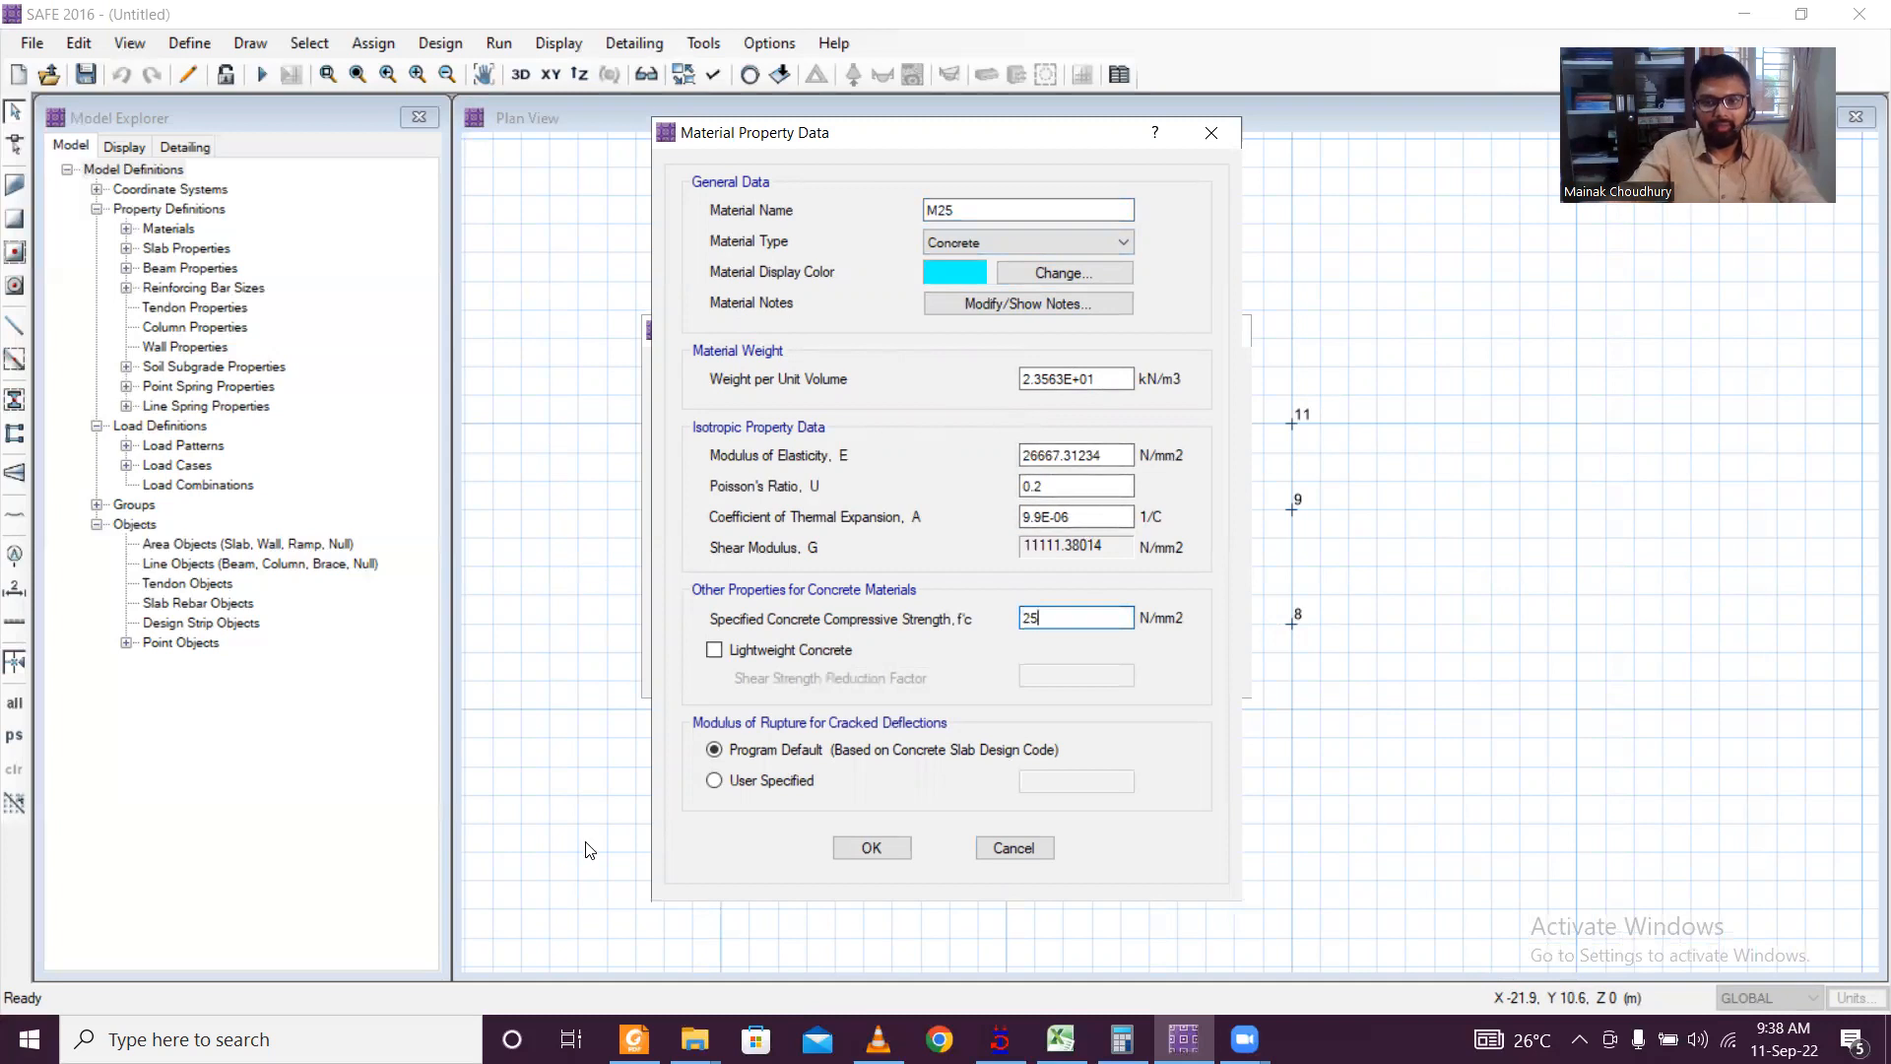
pyautogui.click(871, 849)
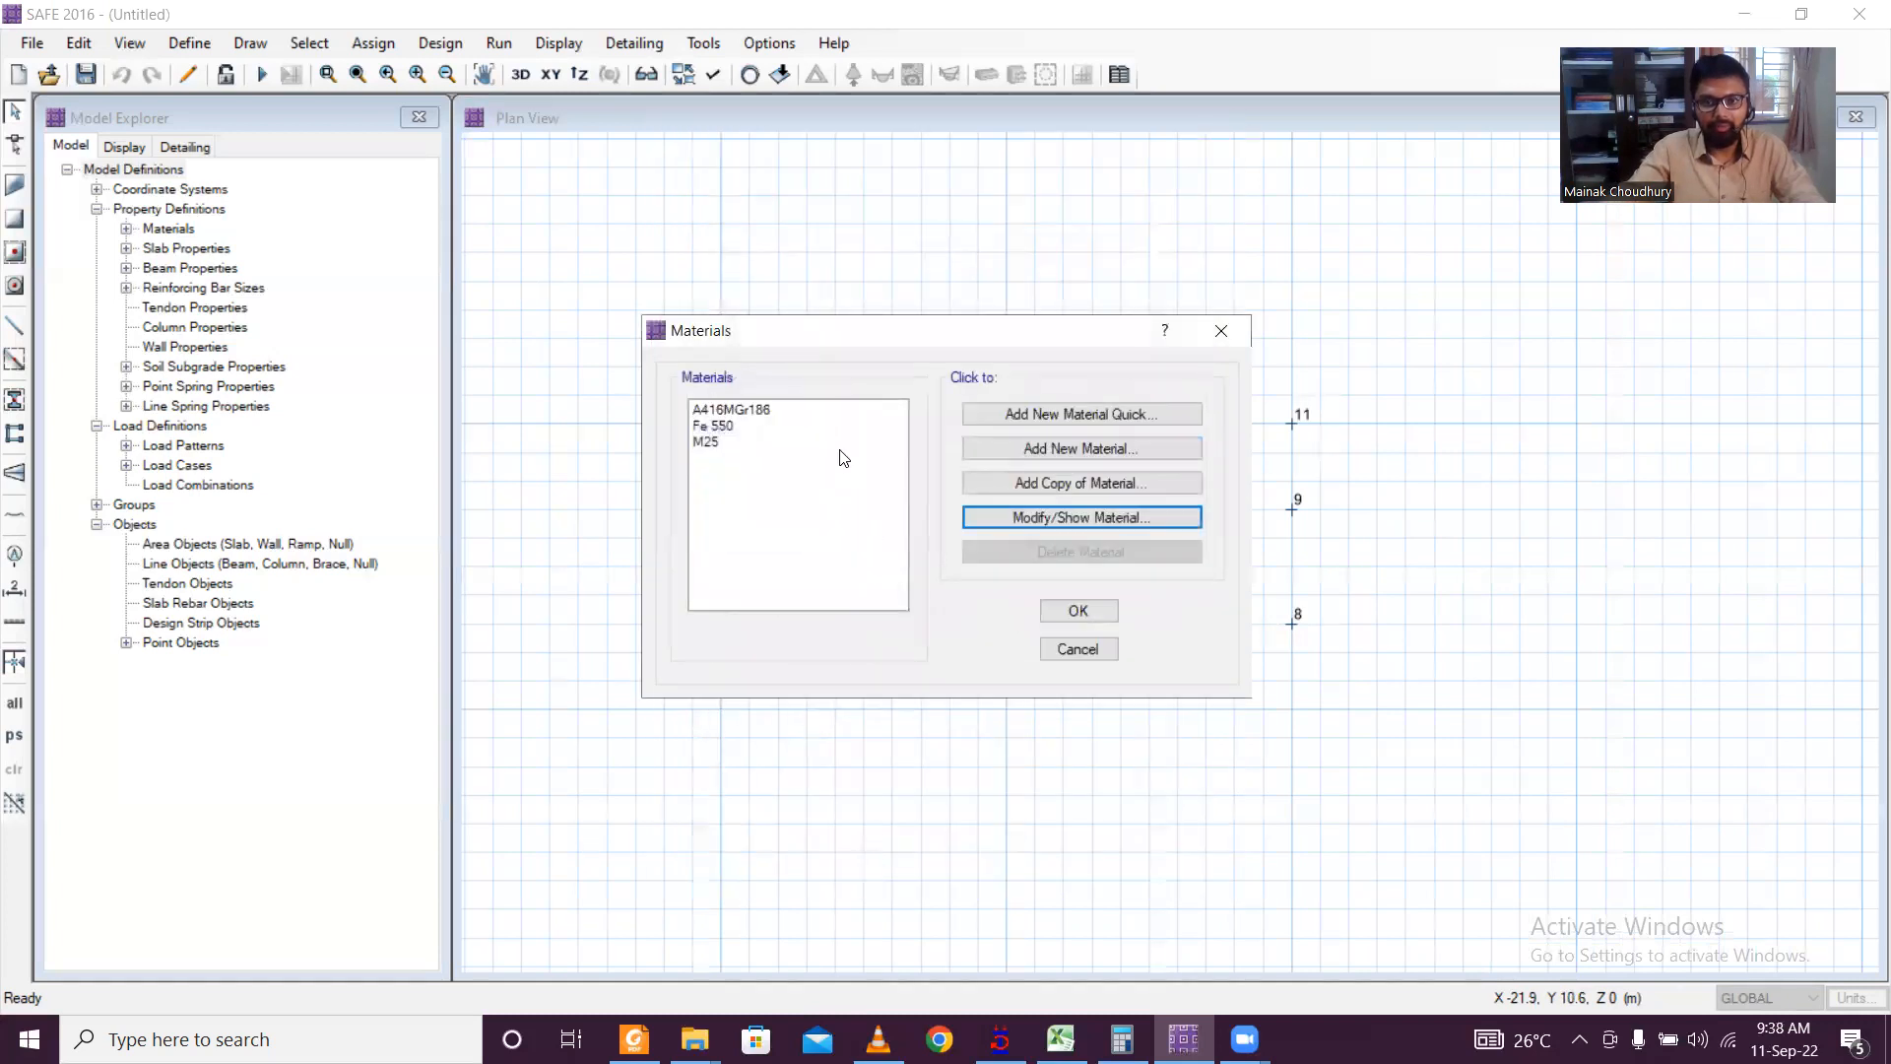
pyautogui.click(1078, 612)
# Step: Set the thickness of slab property SLAB1 to 300 mm and accept the slab properties
pyautogui.click(193, 44)
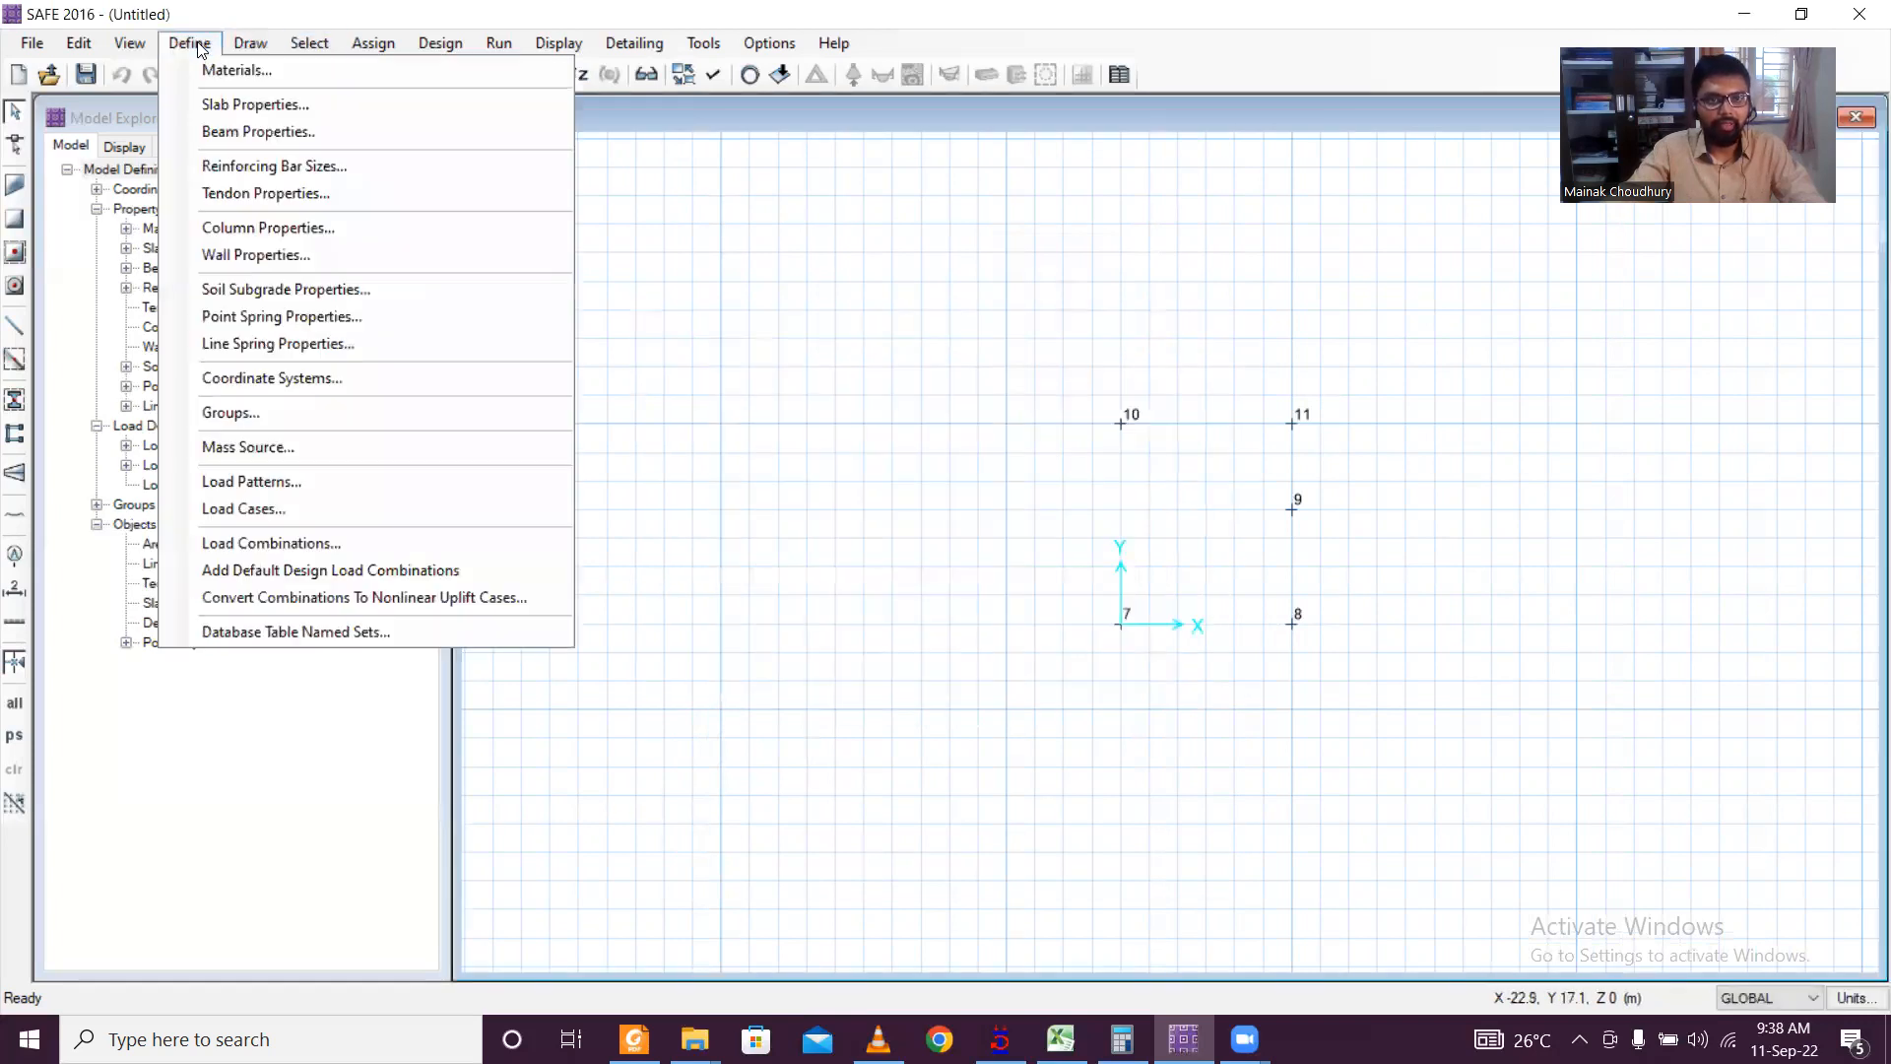
pyautogui.click(228, 102)
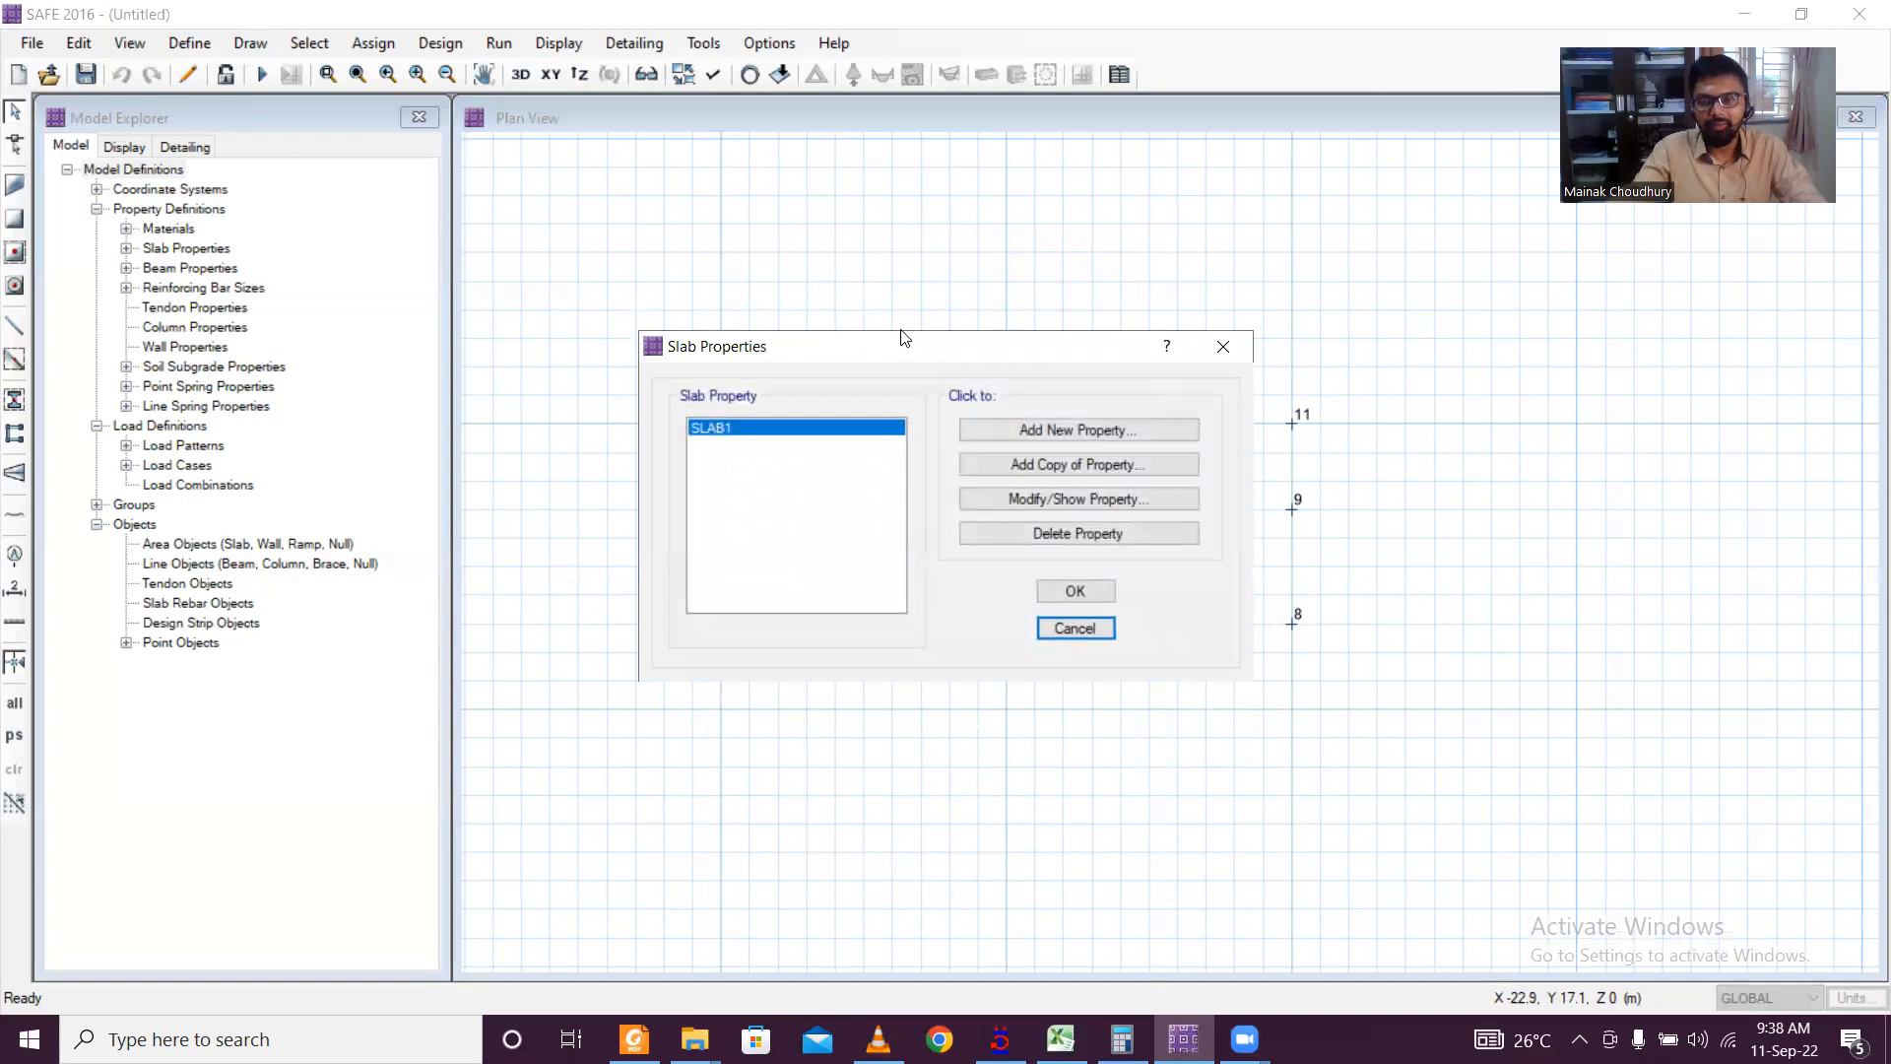
pyautogui.click(1112, 503)
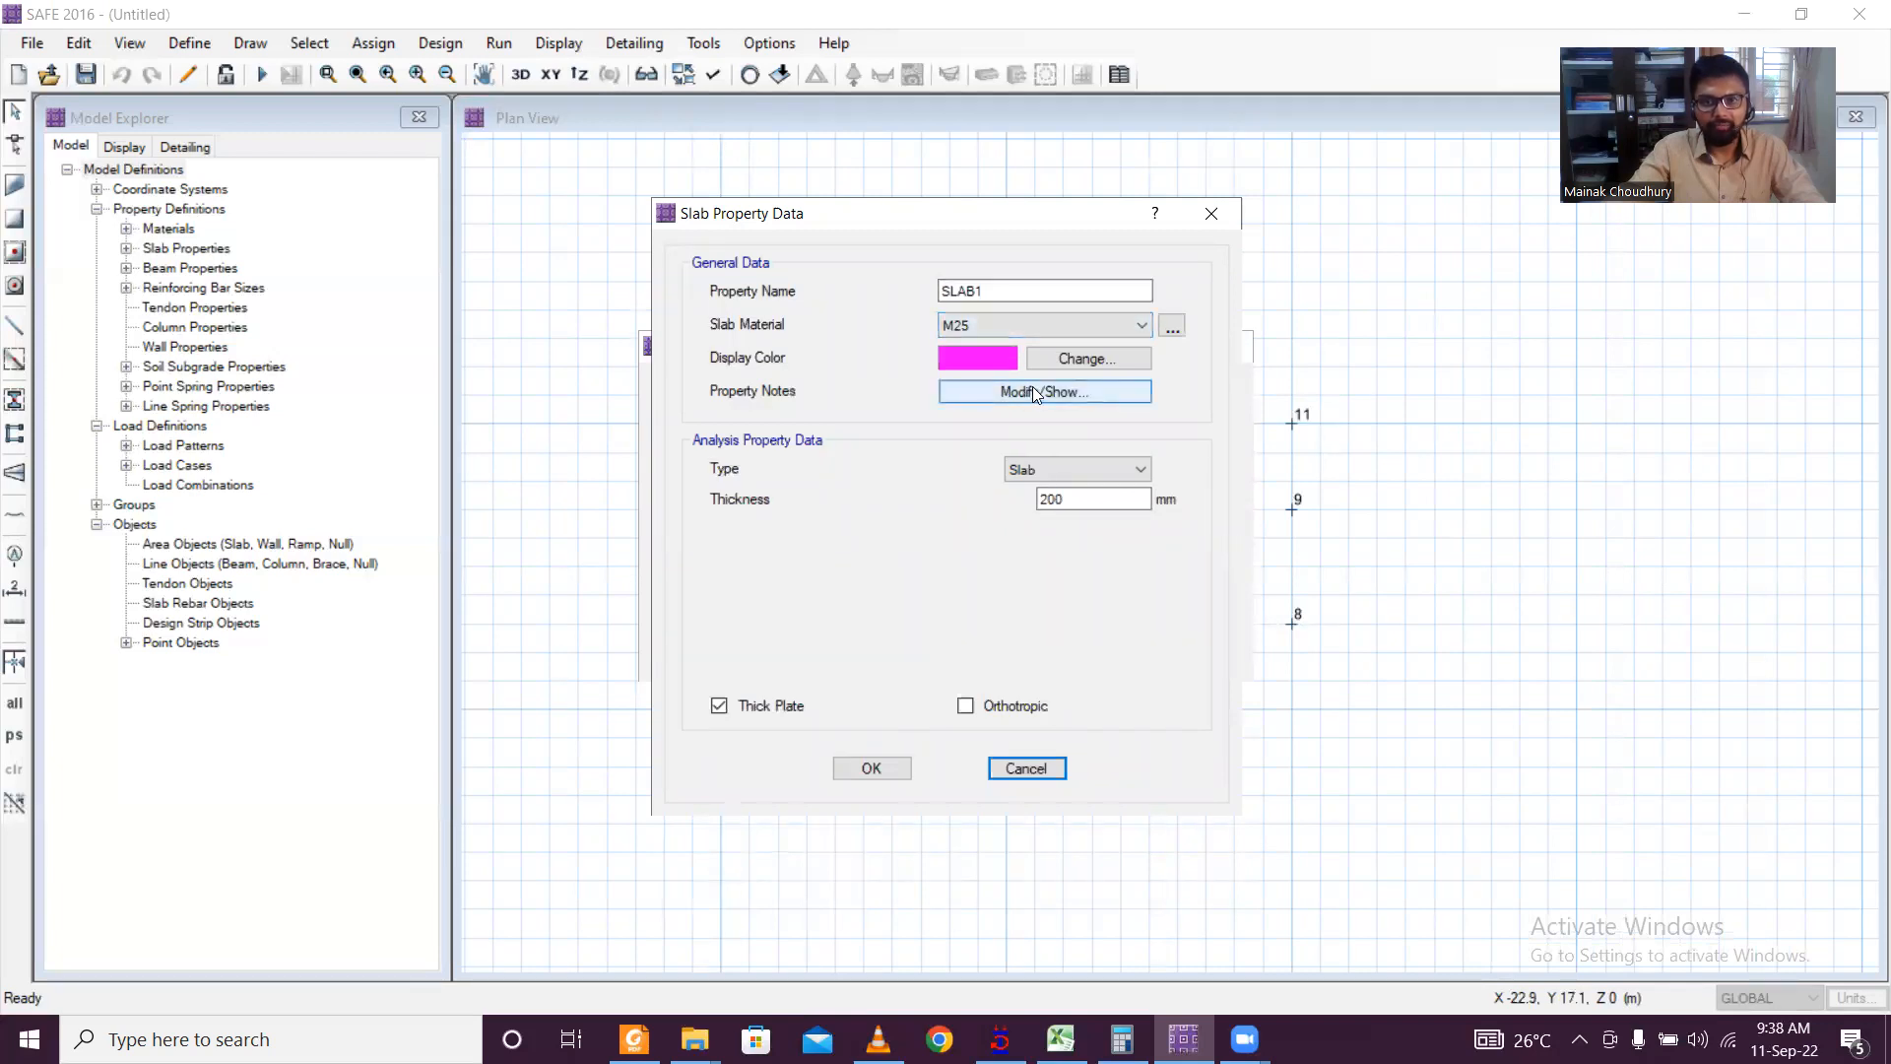
pyautogui.doubleClick(1068, 498)
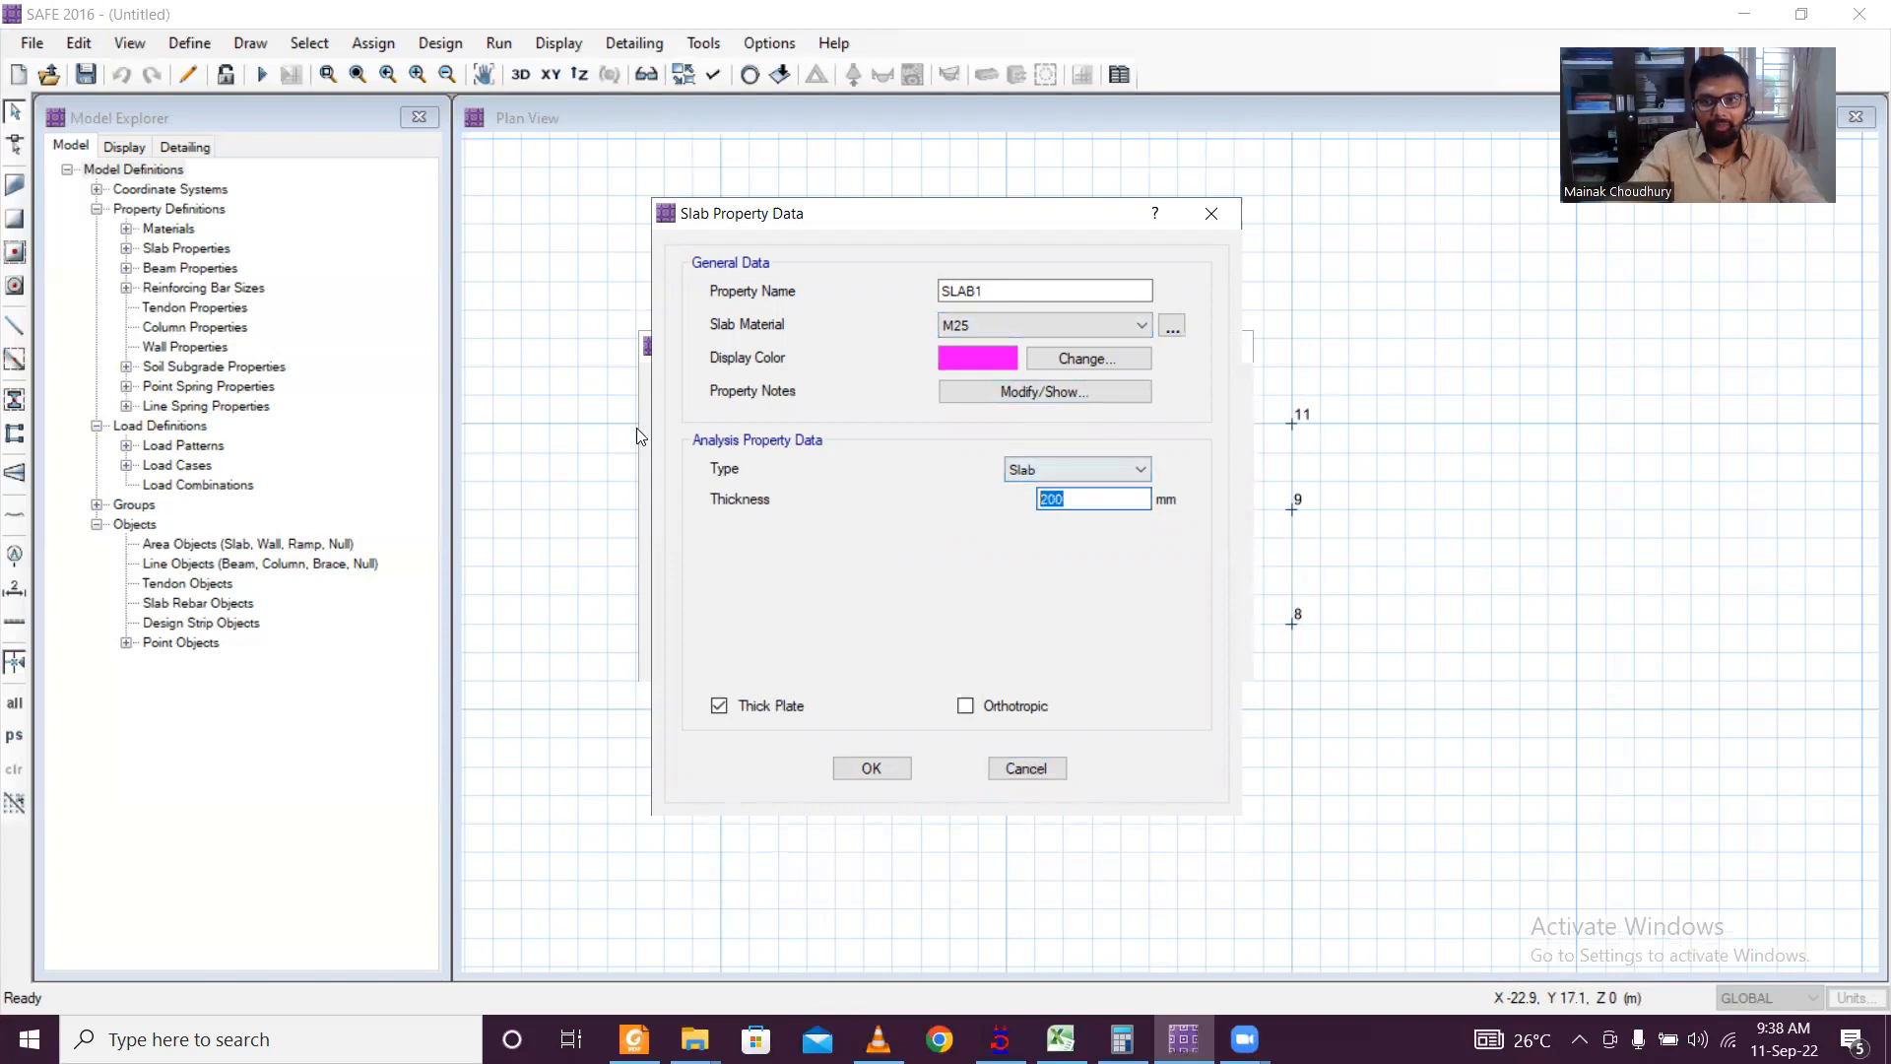
pyautogui.write('300')
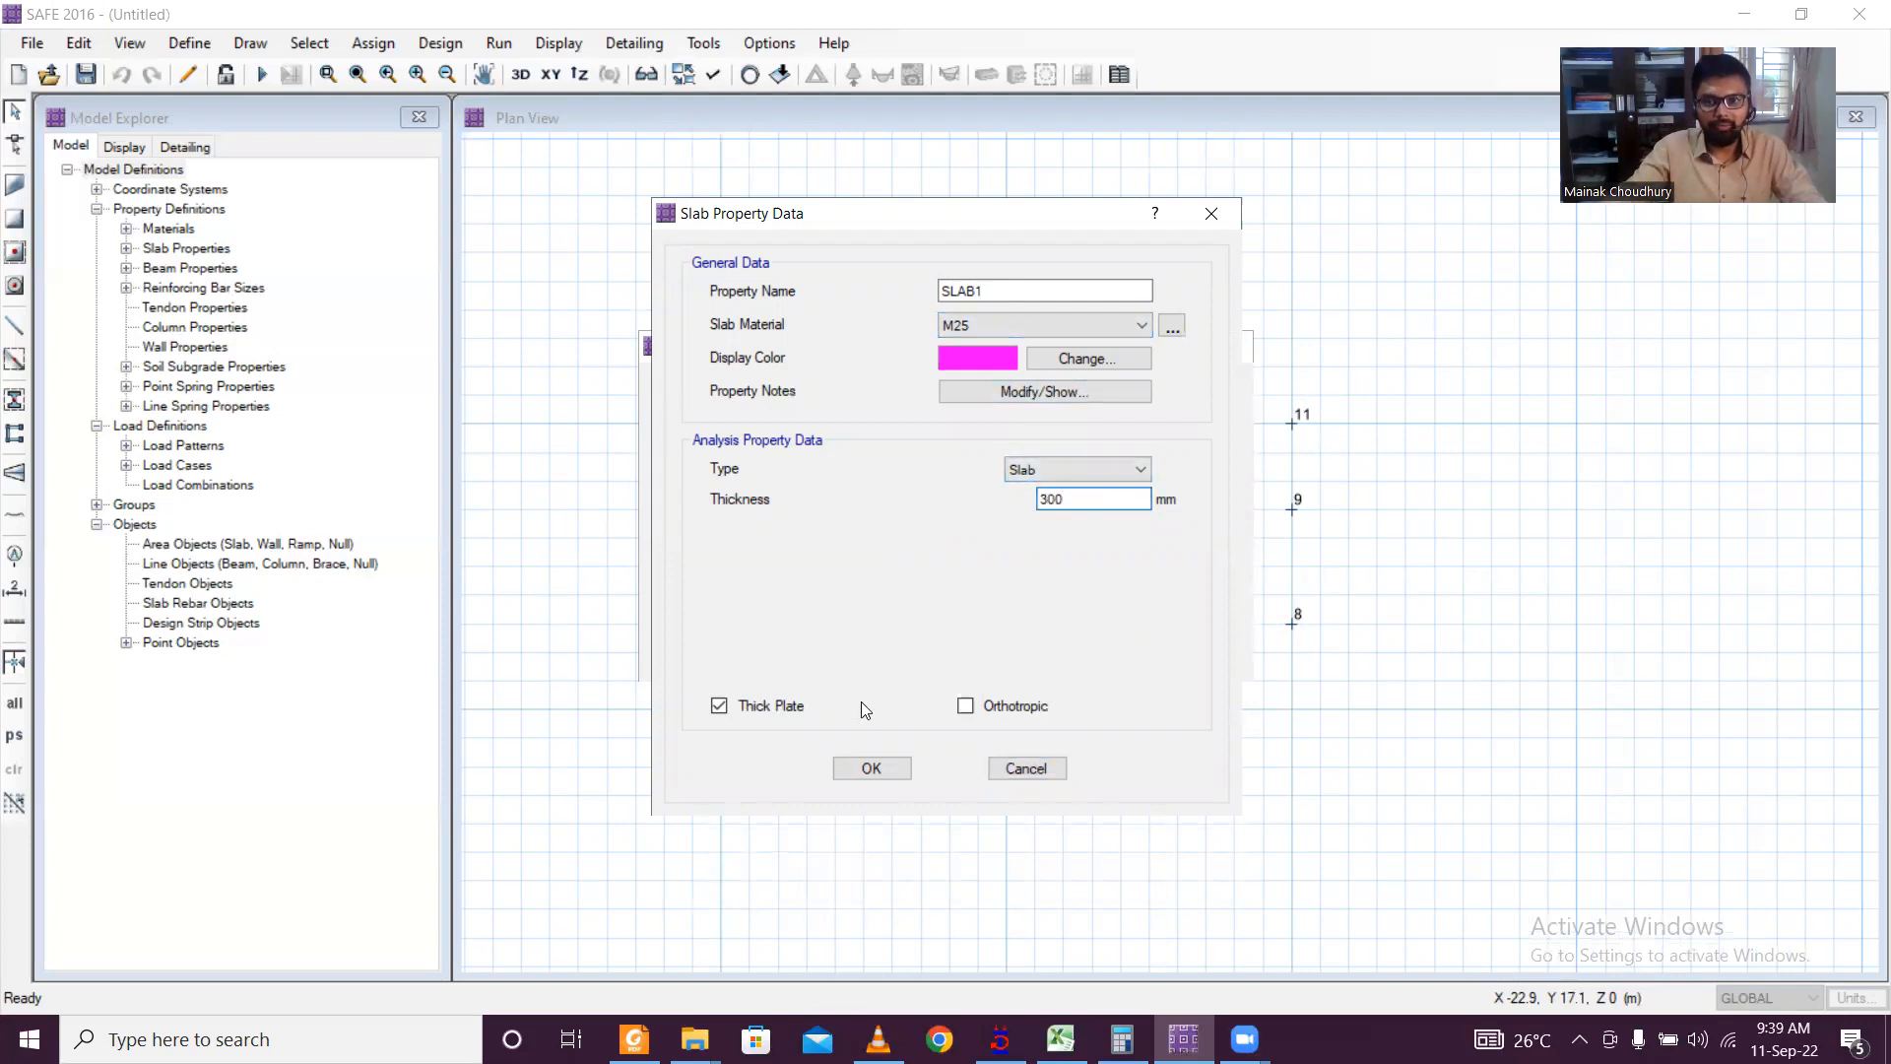
pyautogui.click(879, 774)
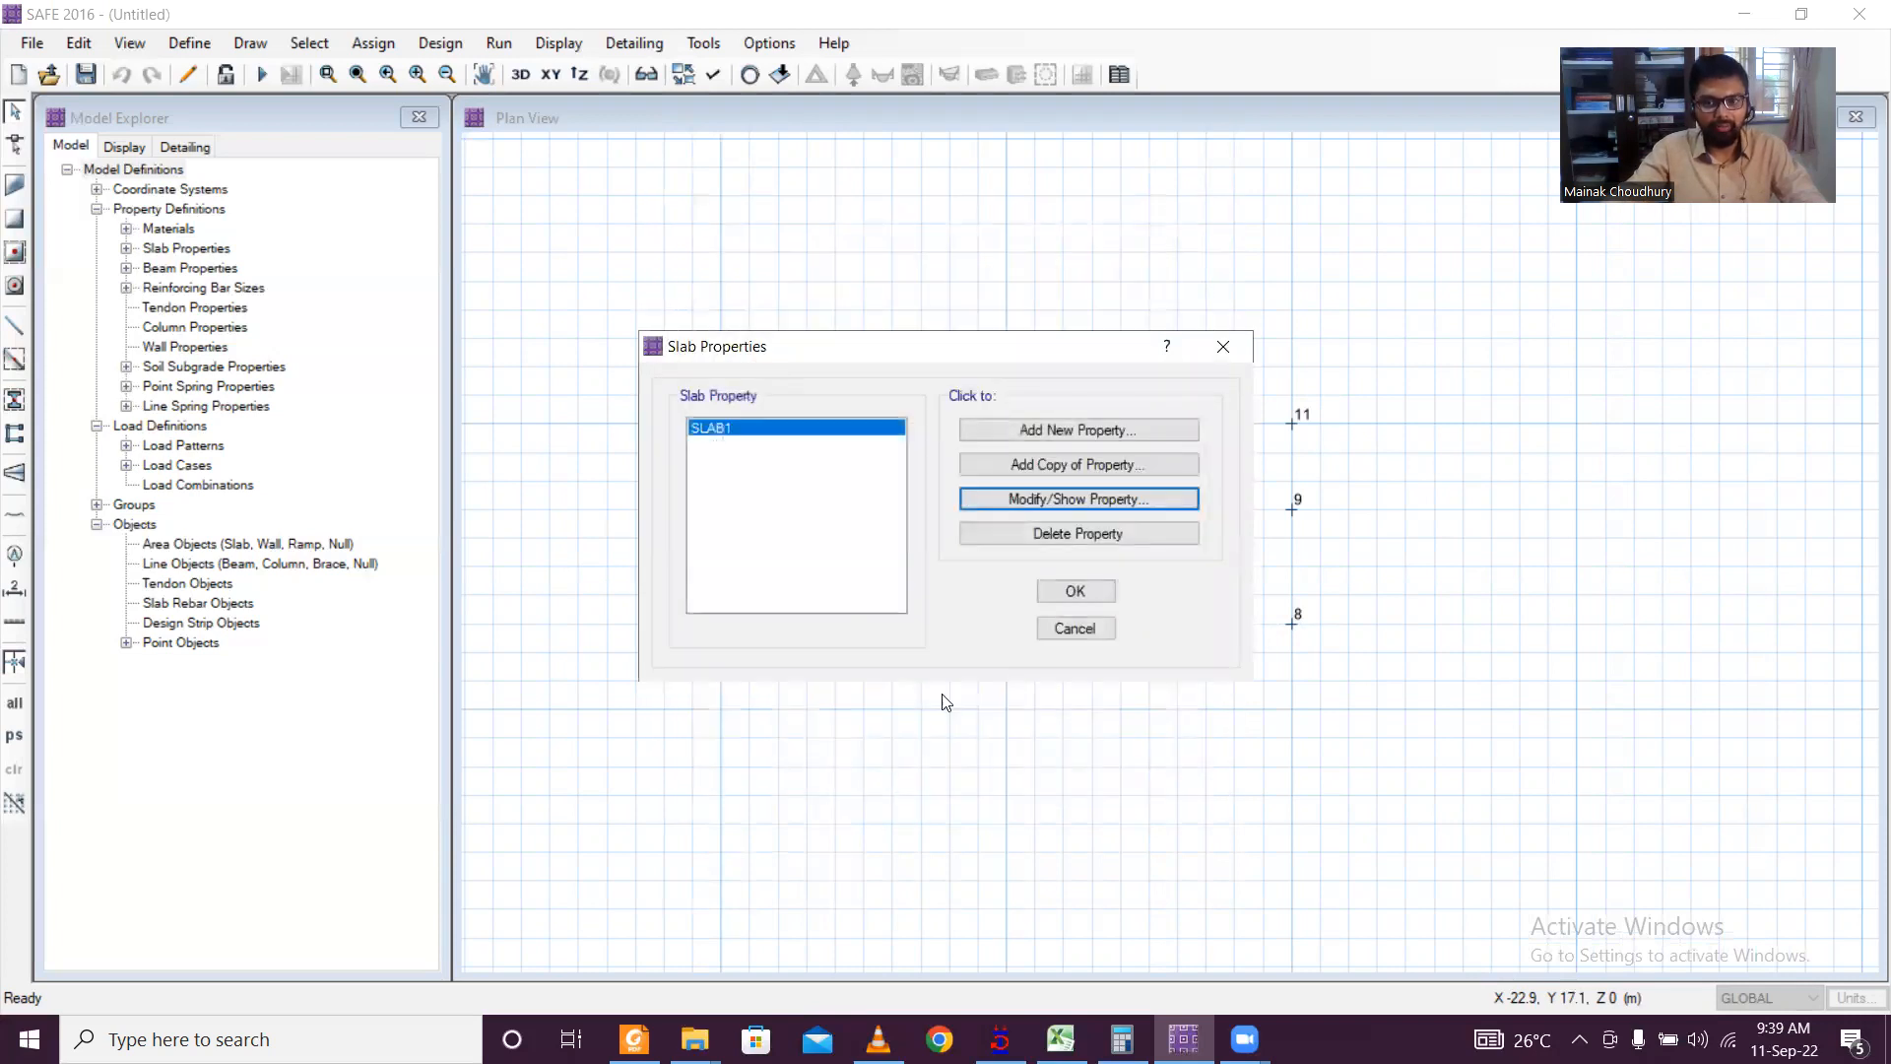
pyautogui.click(1076, 592)
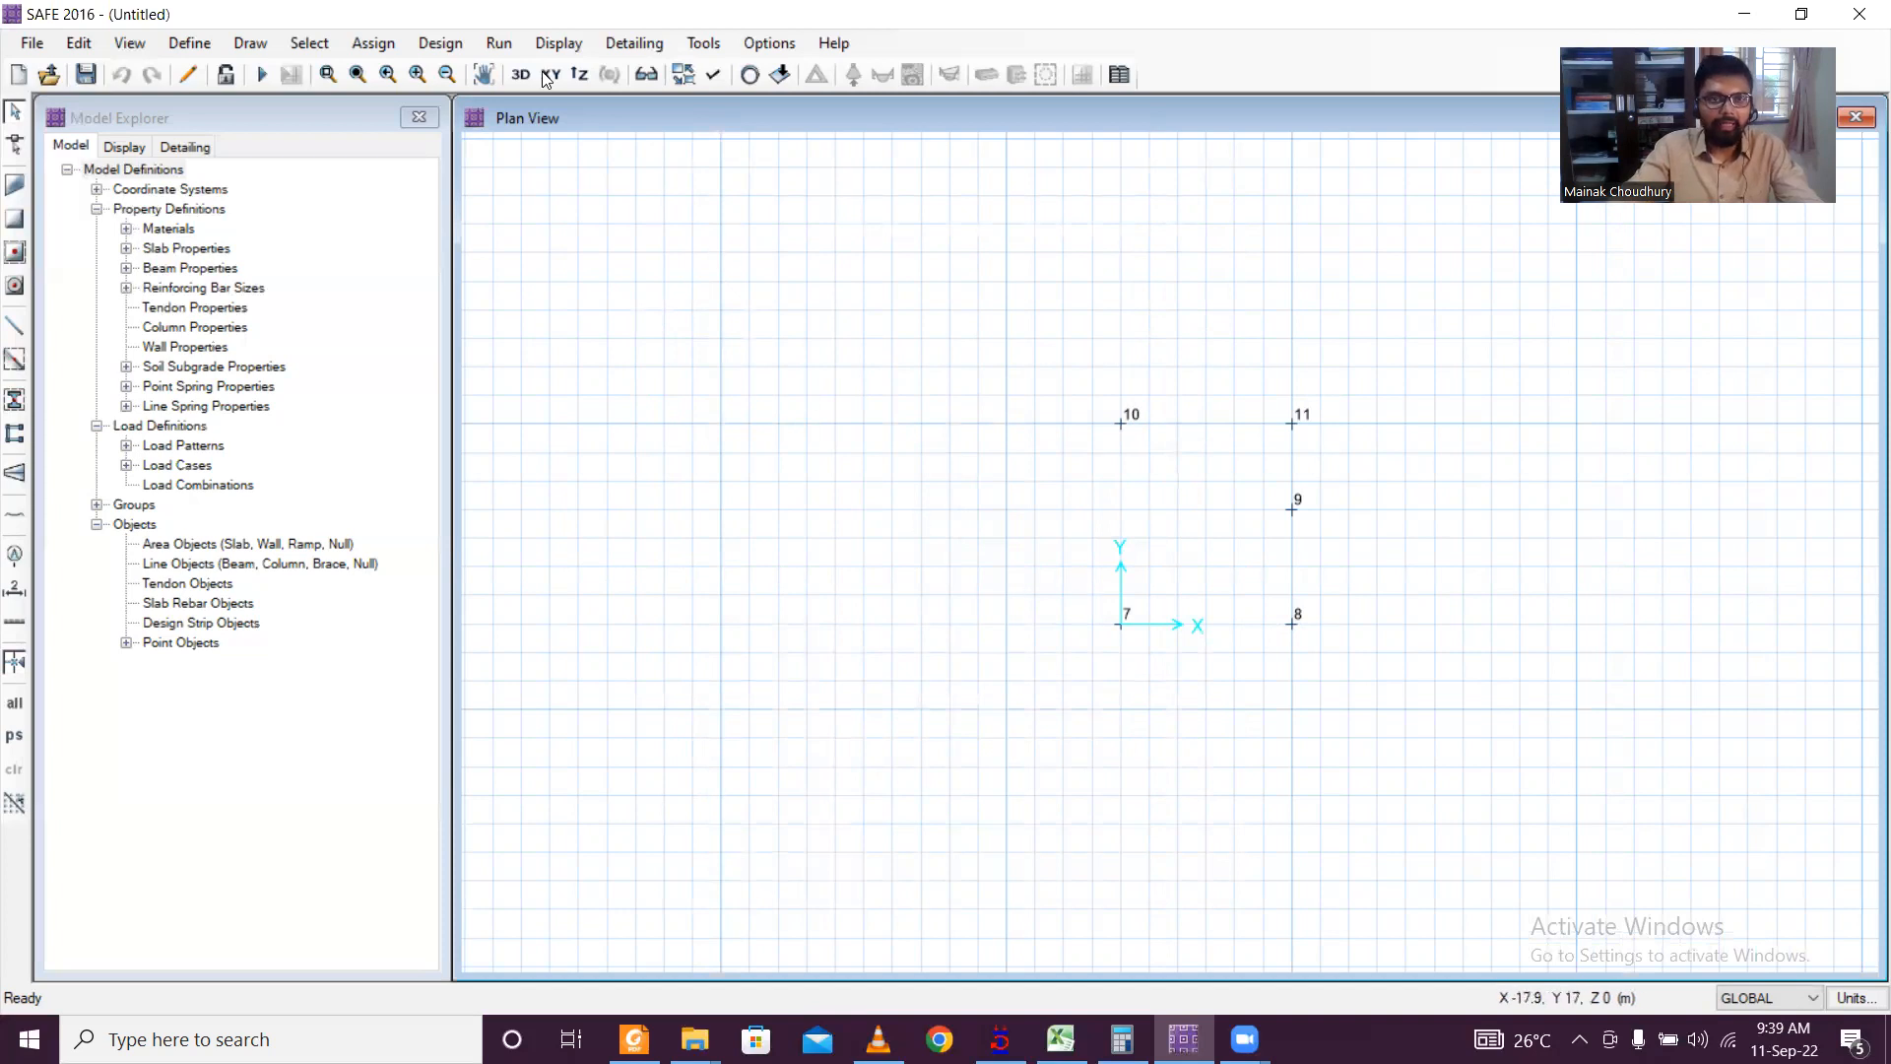
# Step: Open the property data of soil subgrade property SOIL1
pyautogui.click(190, 42)
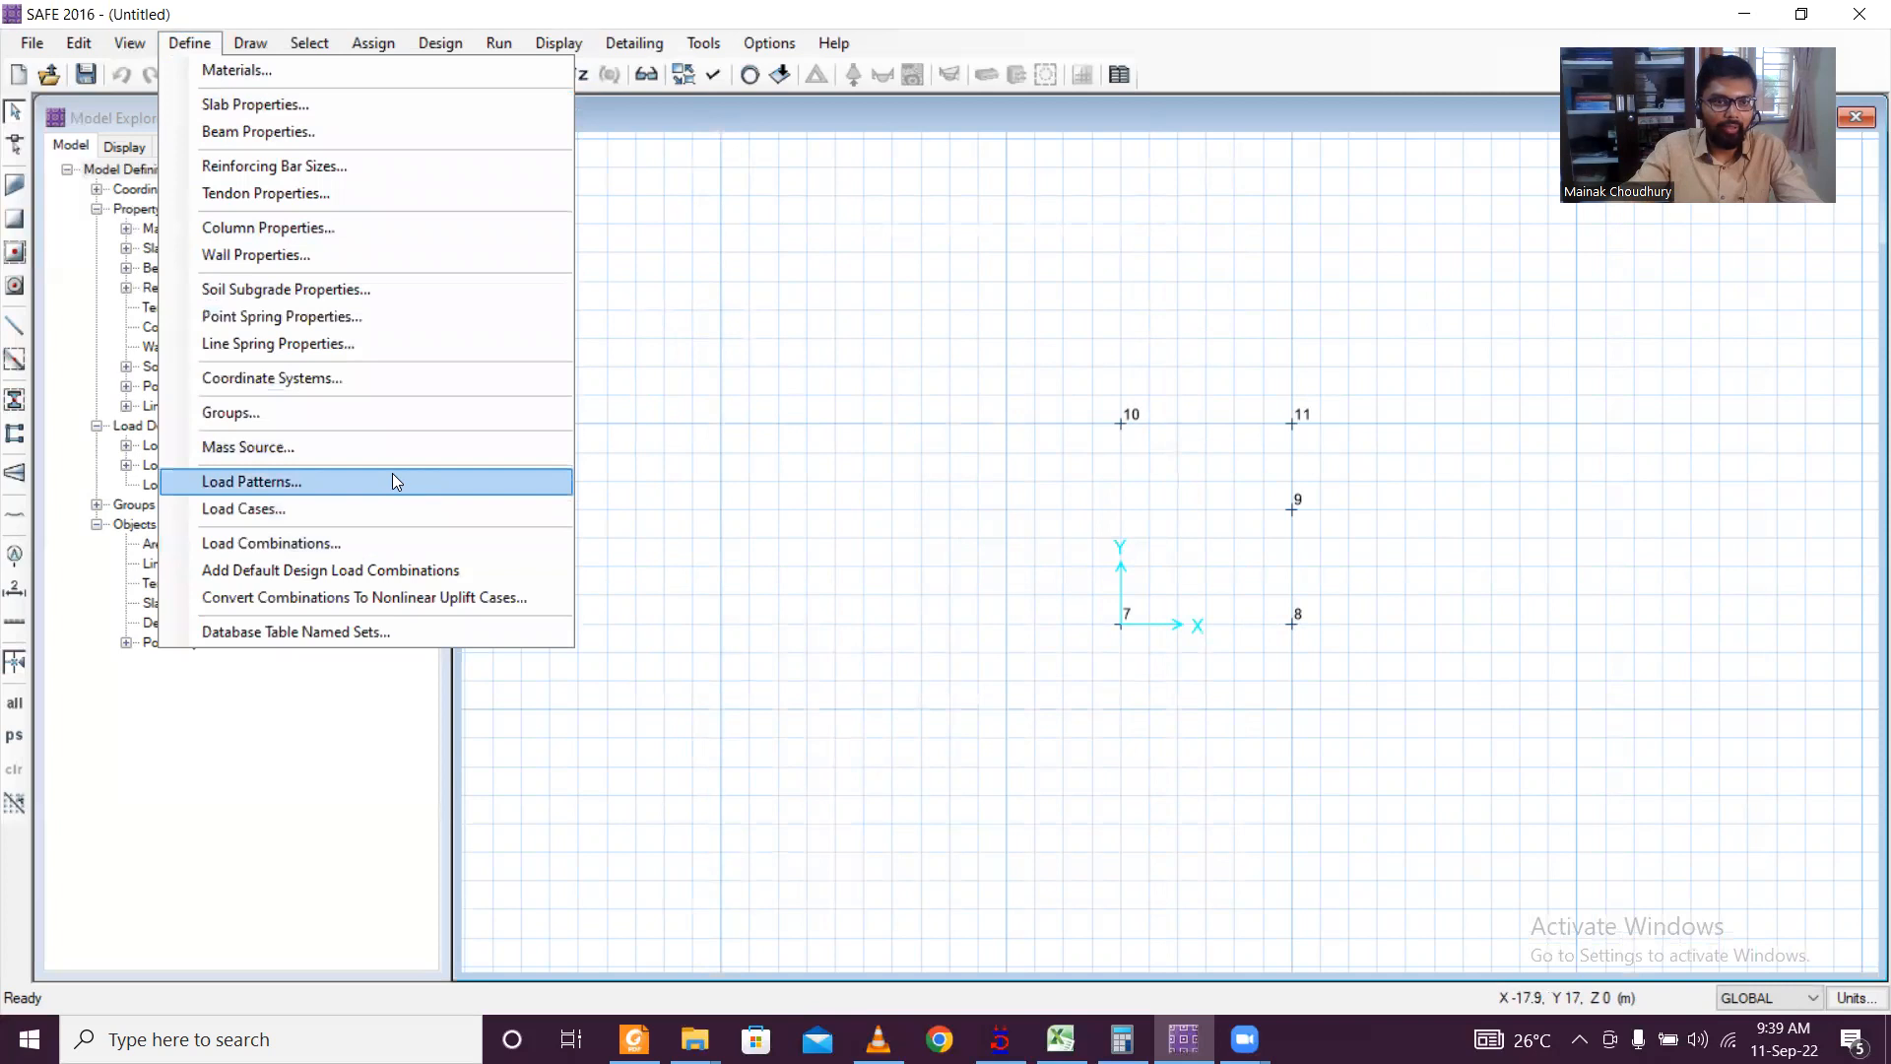
pyautogui.click(392, 308)
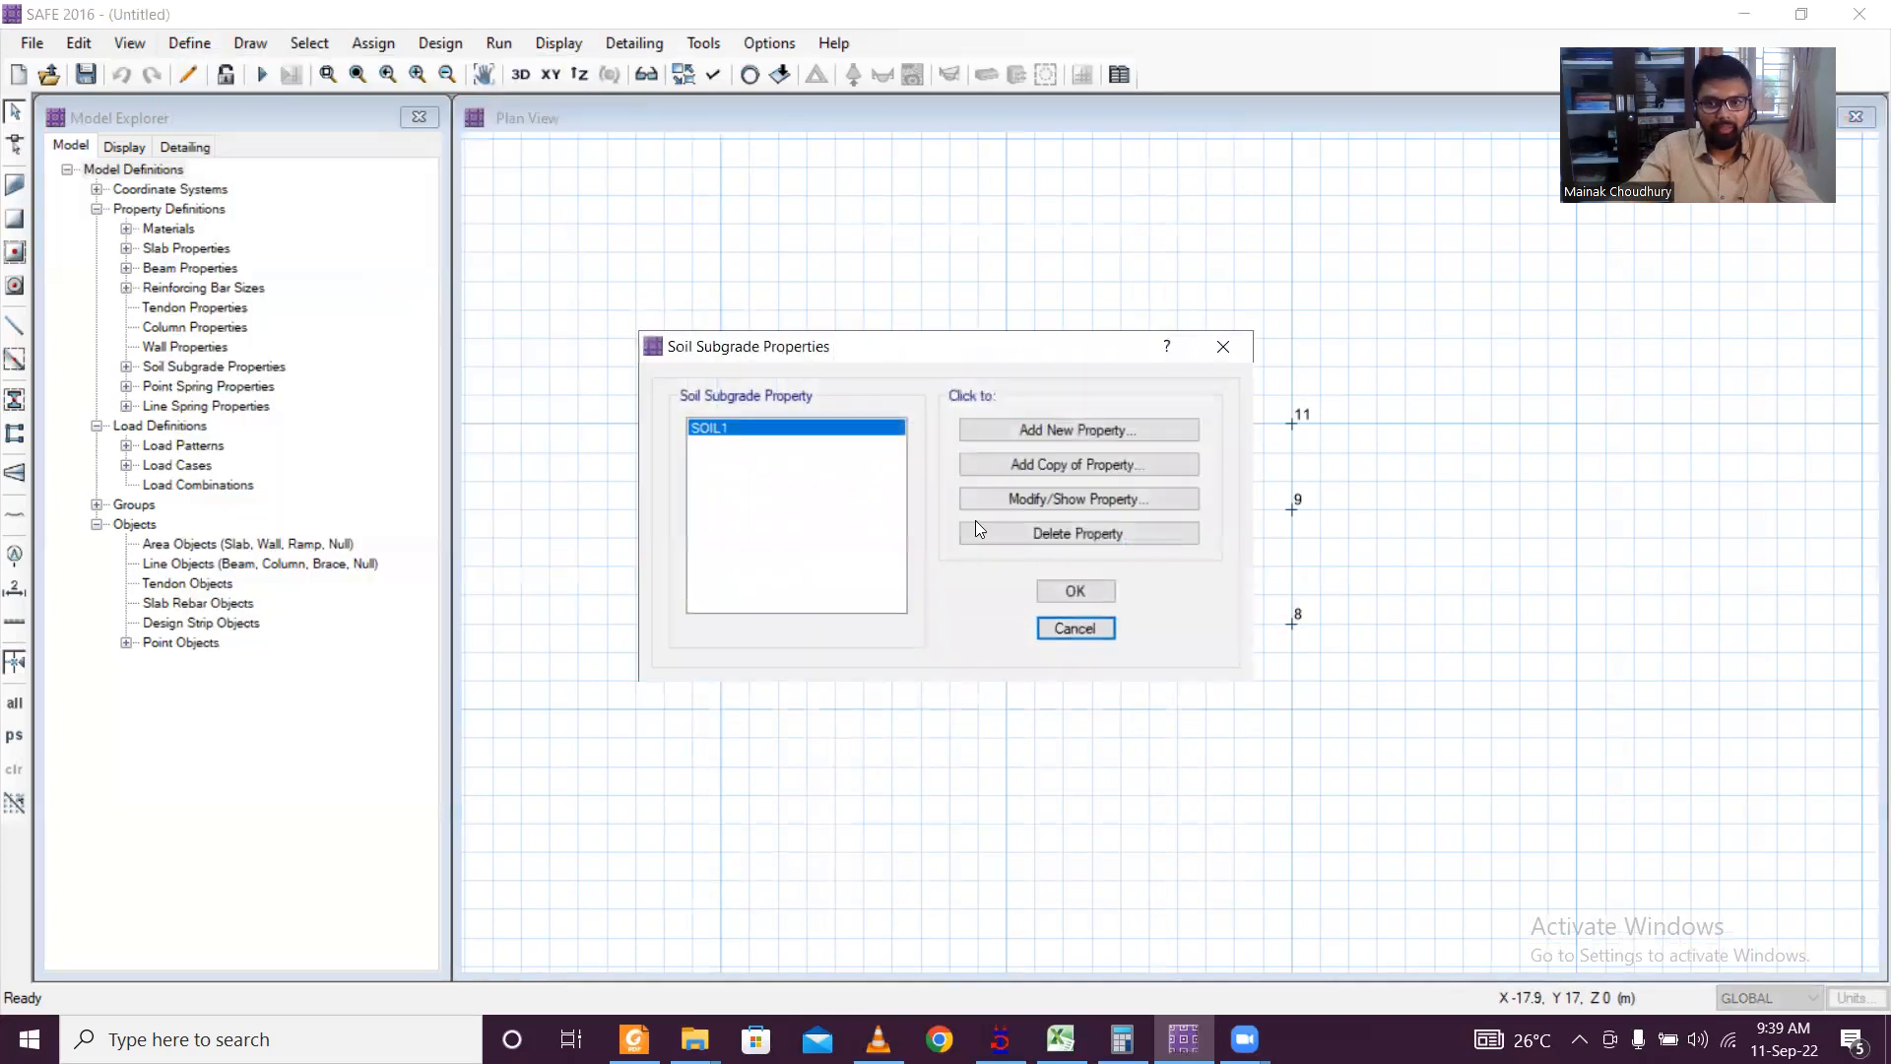
pyautogui.click(1084, 506)
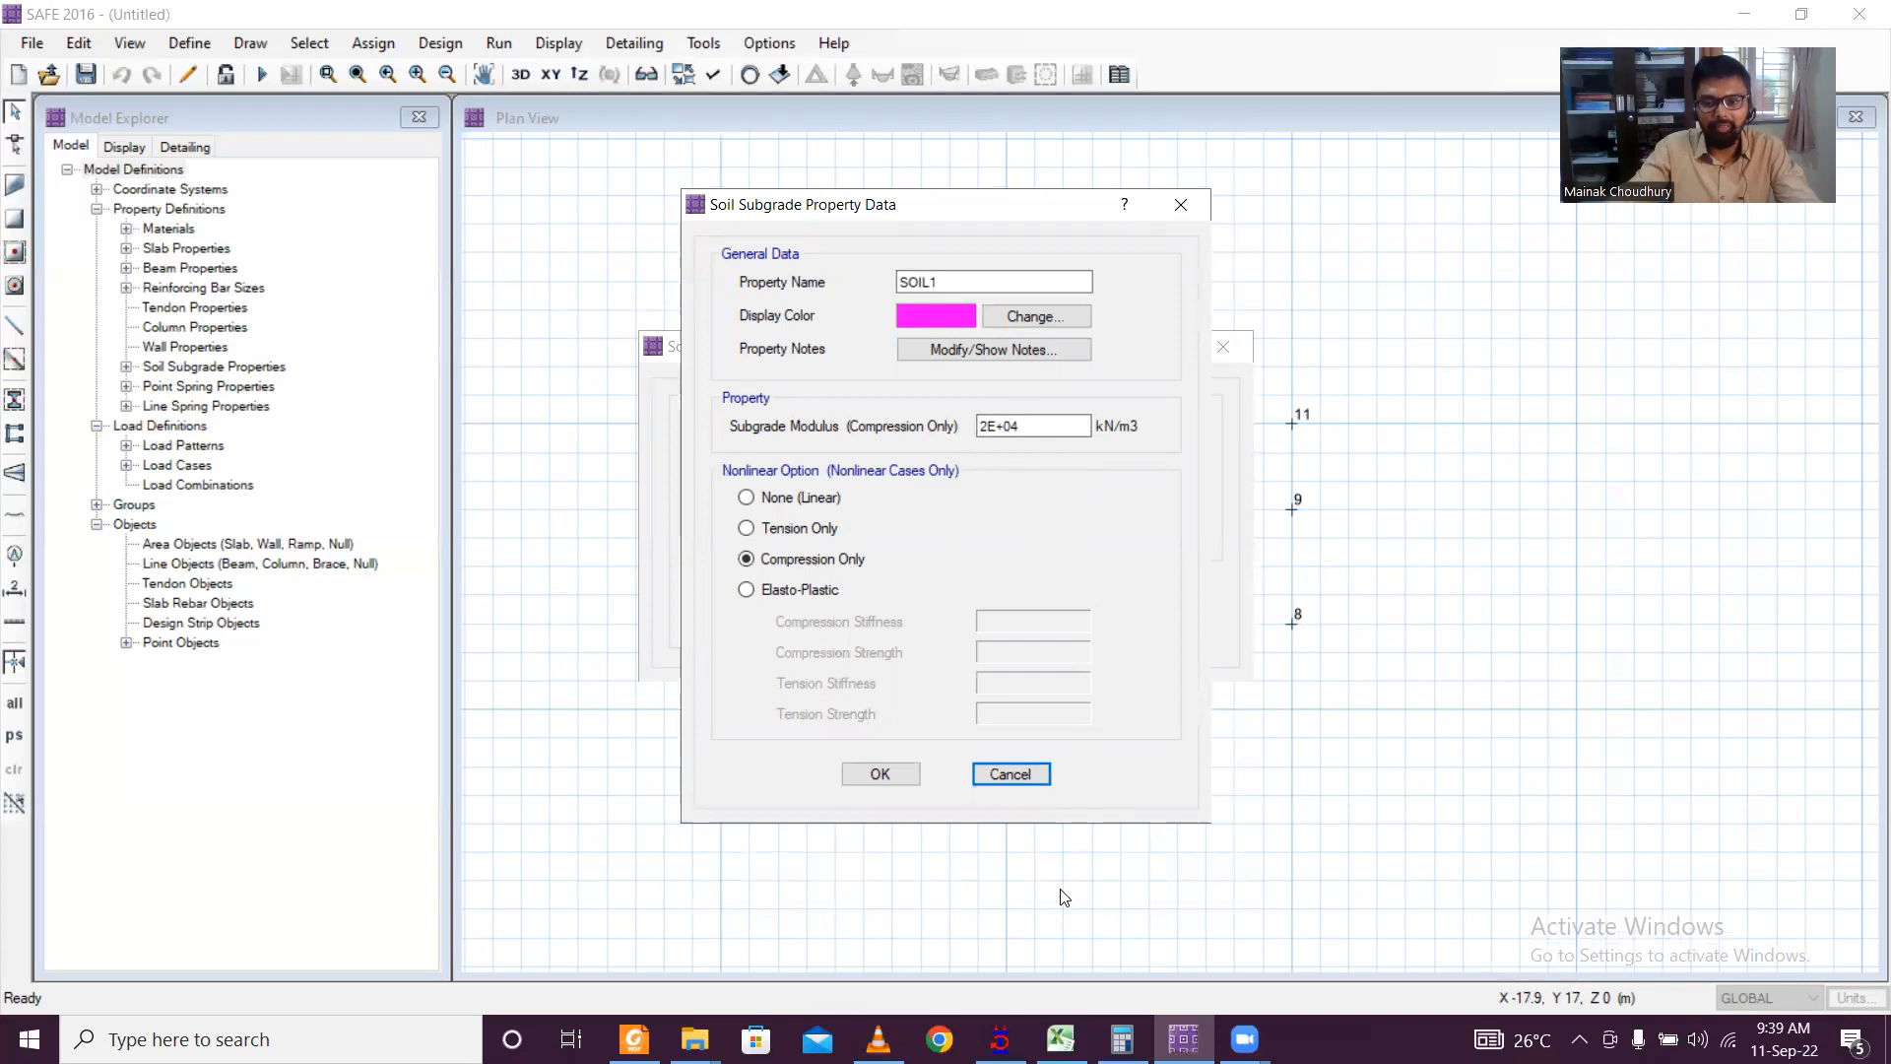
# Step: Switch to the Excel worksheet with the node coordinates and enter the label Subgrade Modulus in cell J12
pyautogui.click(1061, 1039)
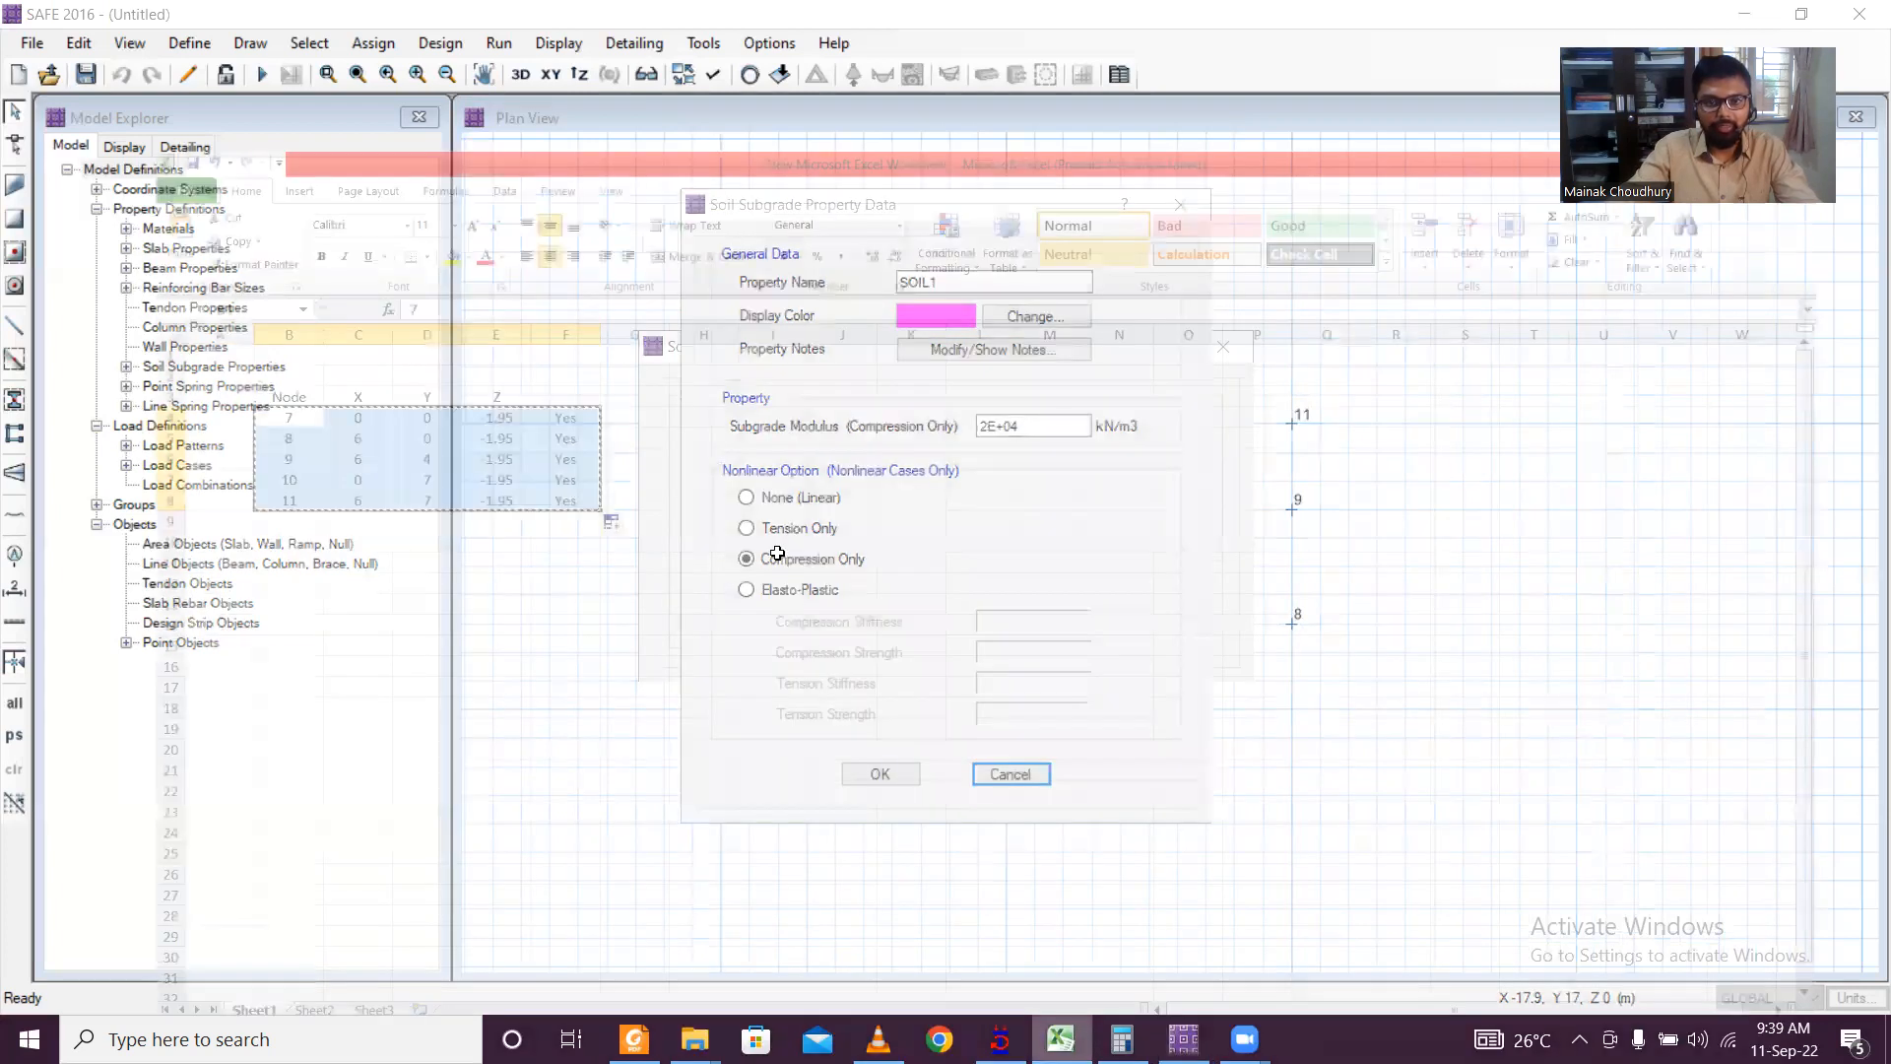
pyautogui.write('Sub')
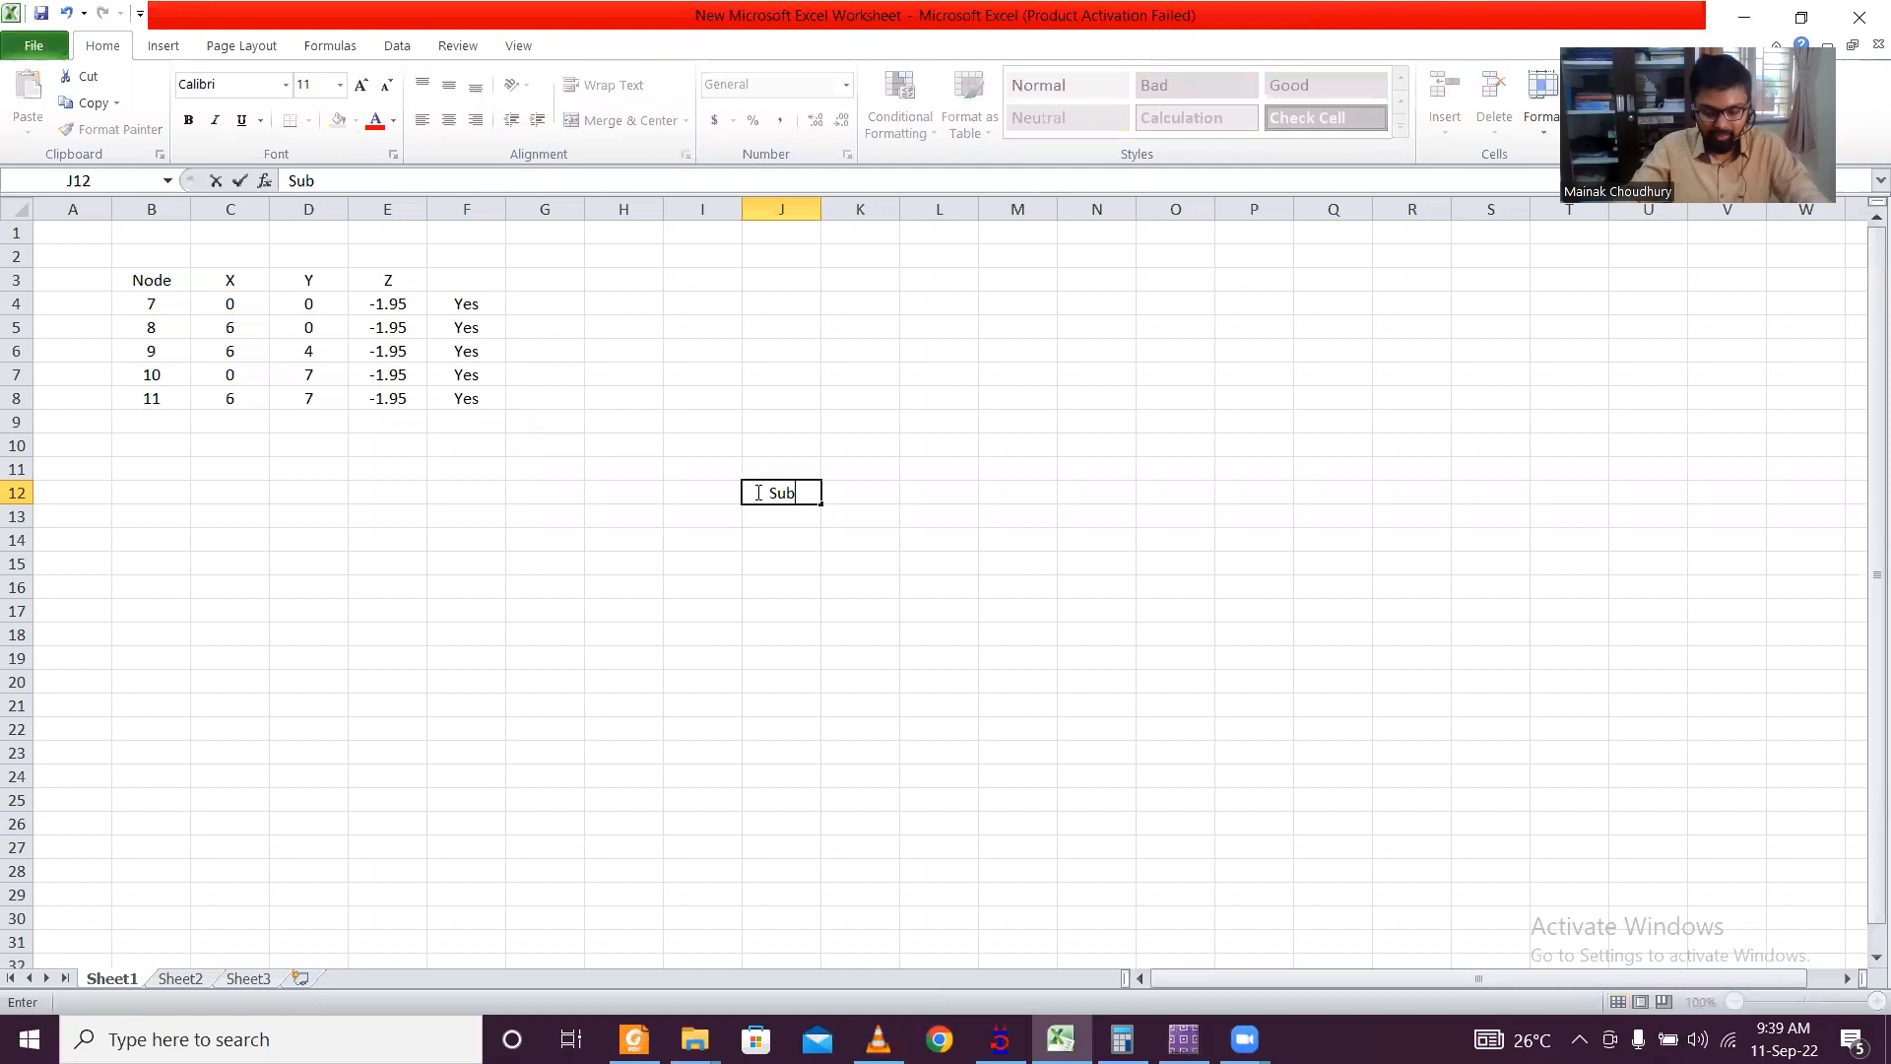
pyautogui.write('grade')
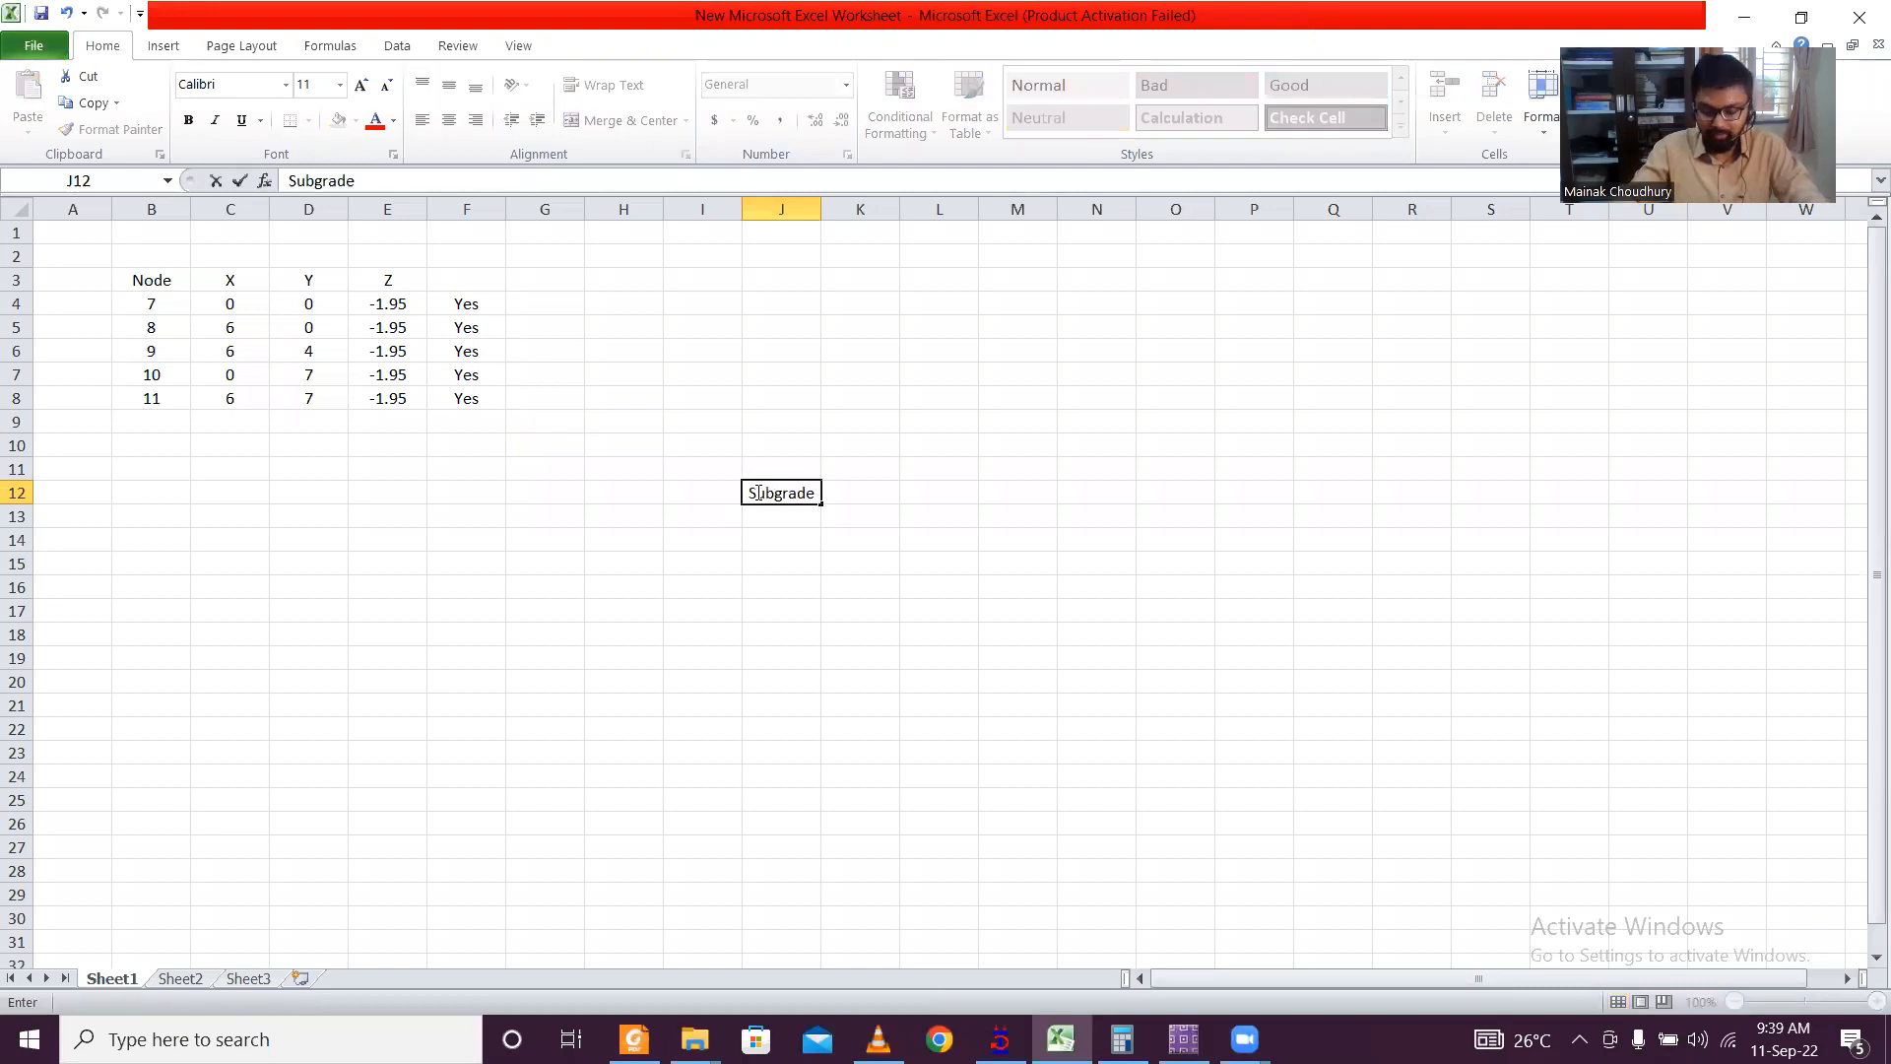
pyautogui.write(' Mode')
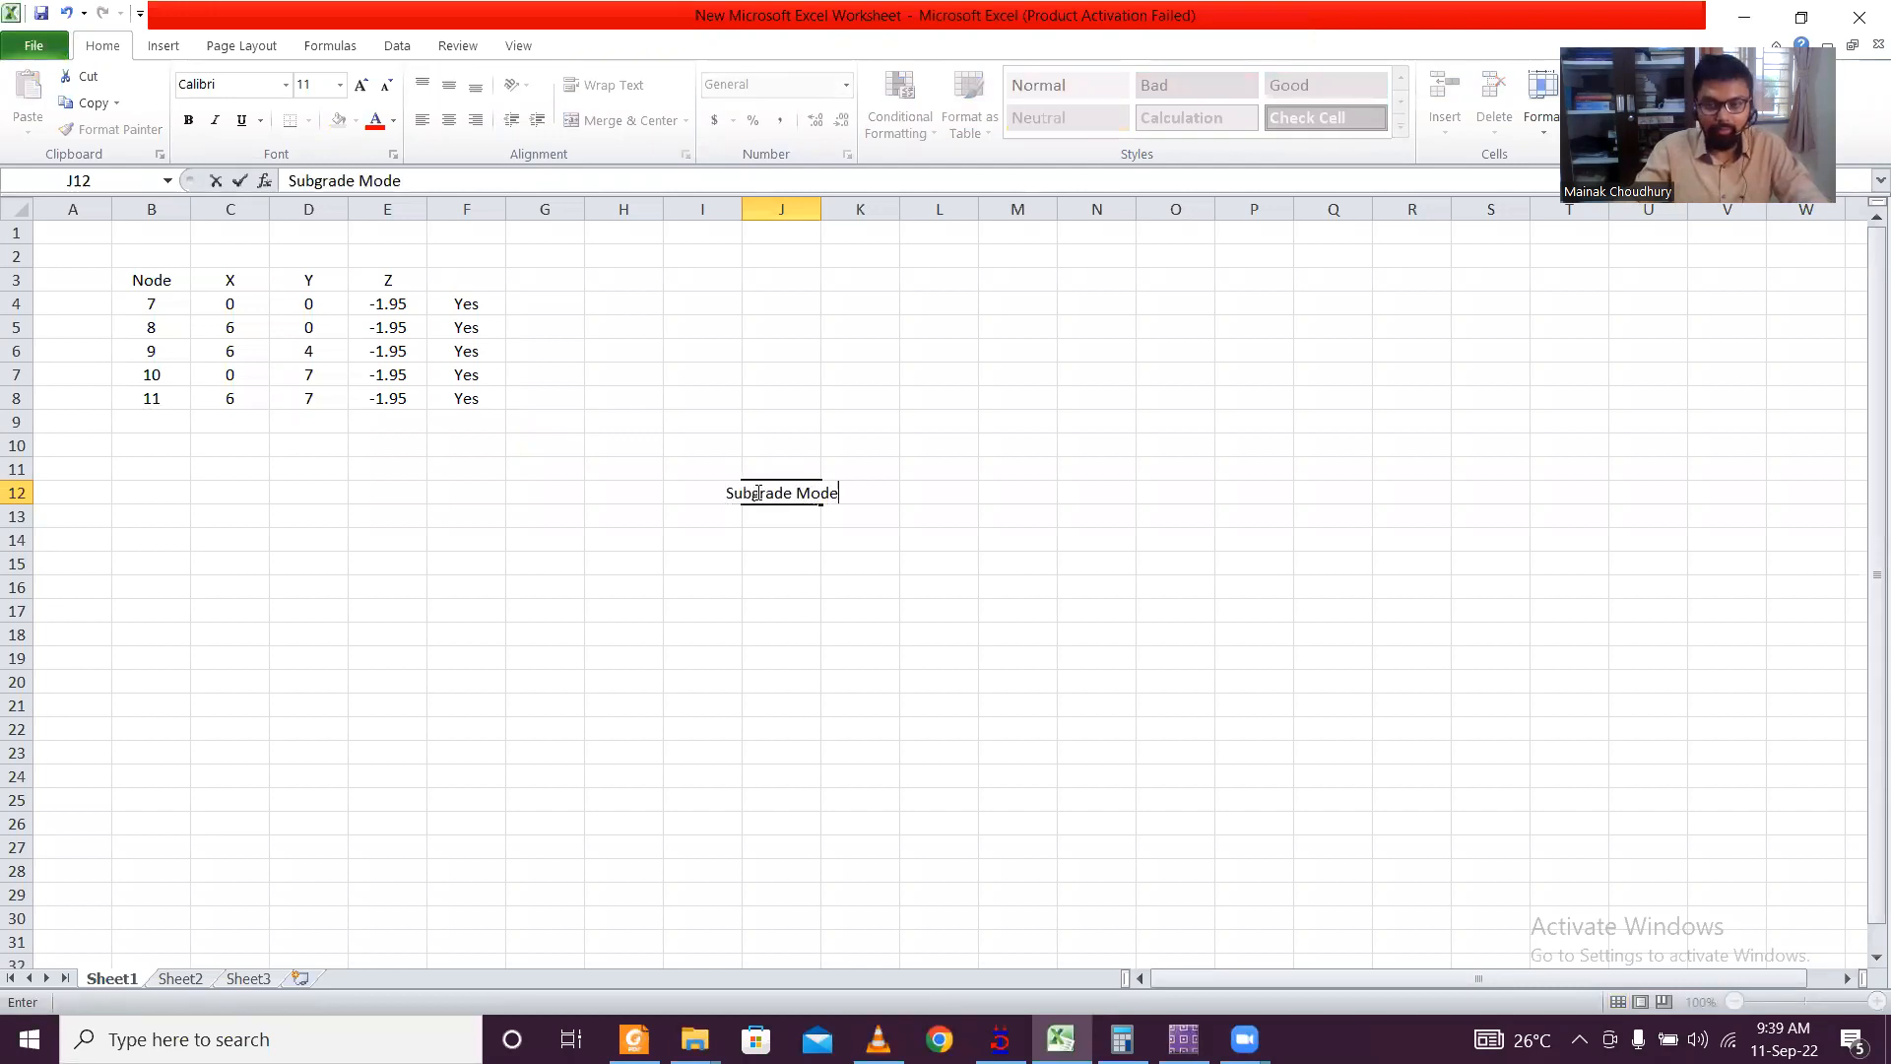
pyautogui.press('BackSpace')
pyautogui.write('ulus')
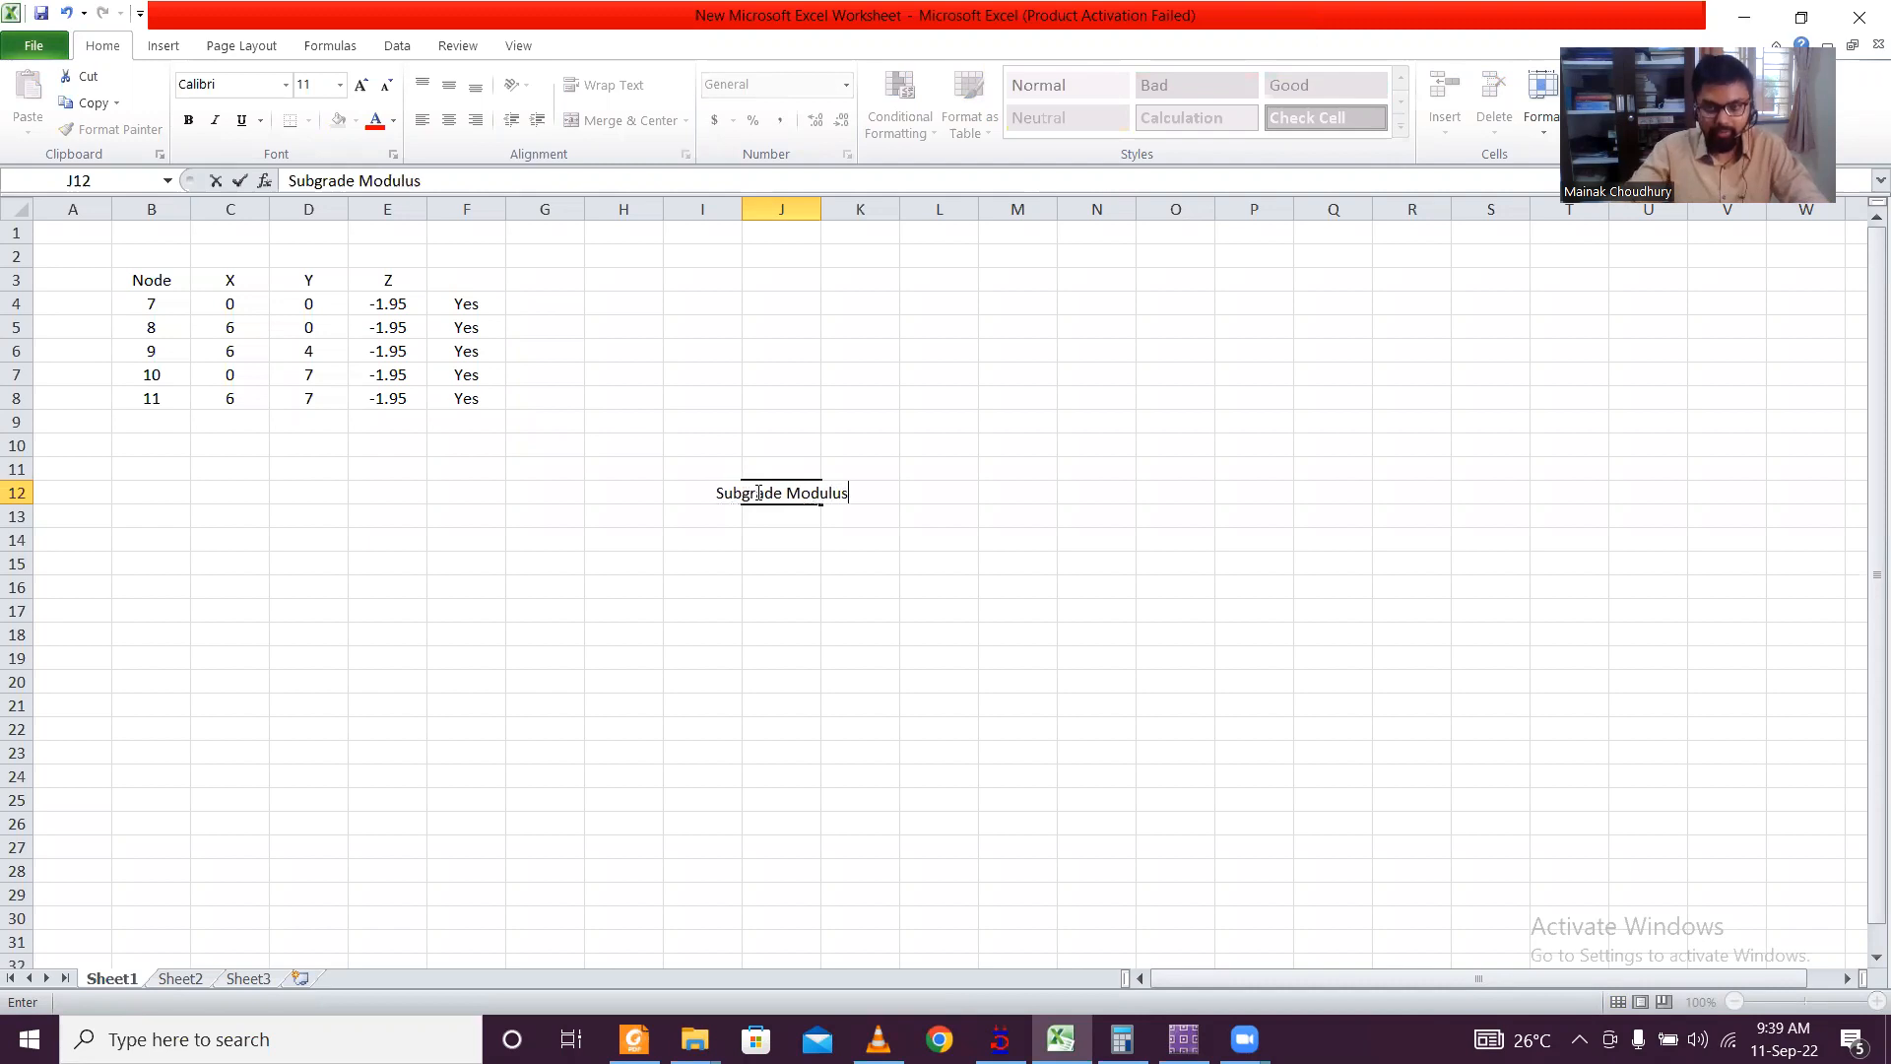
pyautogui.click(788, 562)
# Step: Enter =SBC/Max m Permissible settlement in cell L12, beside the Subgrade Modulus label
pyautogui.keyDown('ctrl'); pyautogui.scroll(4, 881, 505); pyautogui.keyUp('ctrl')
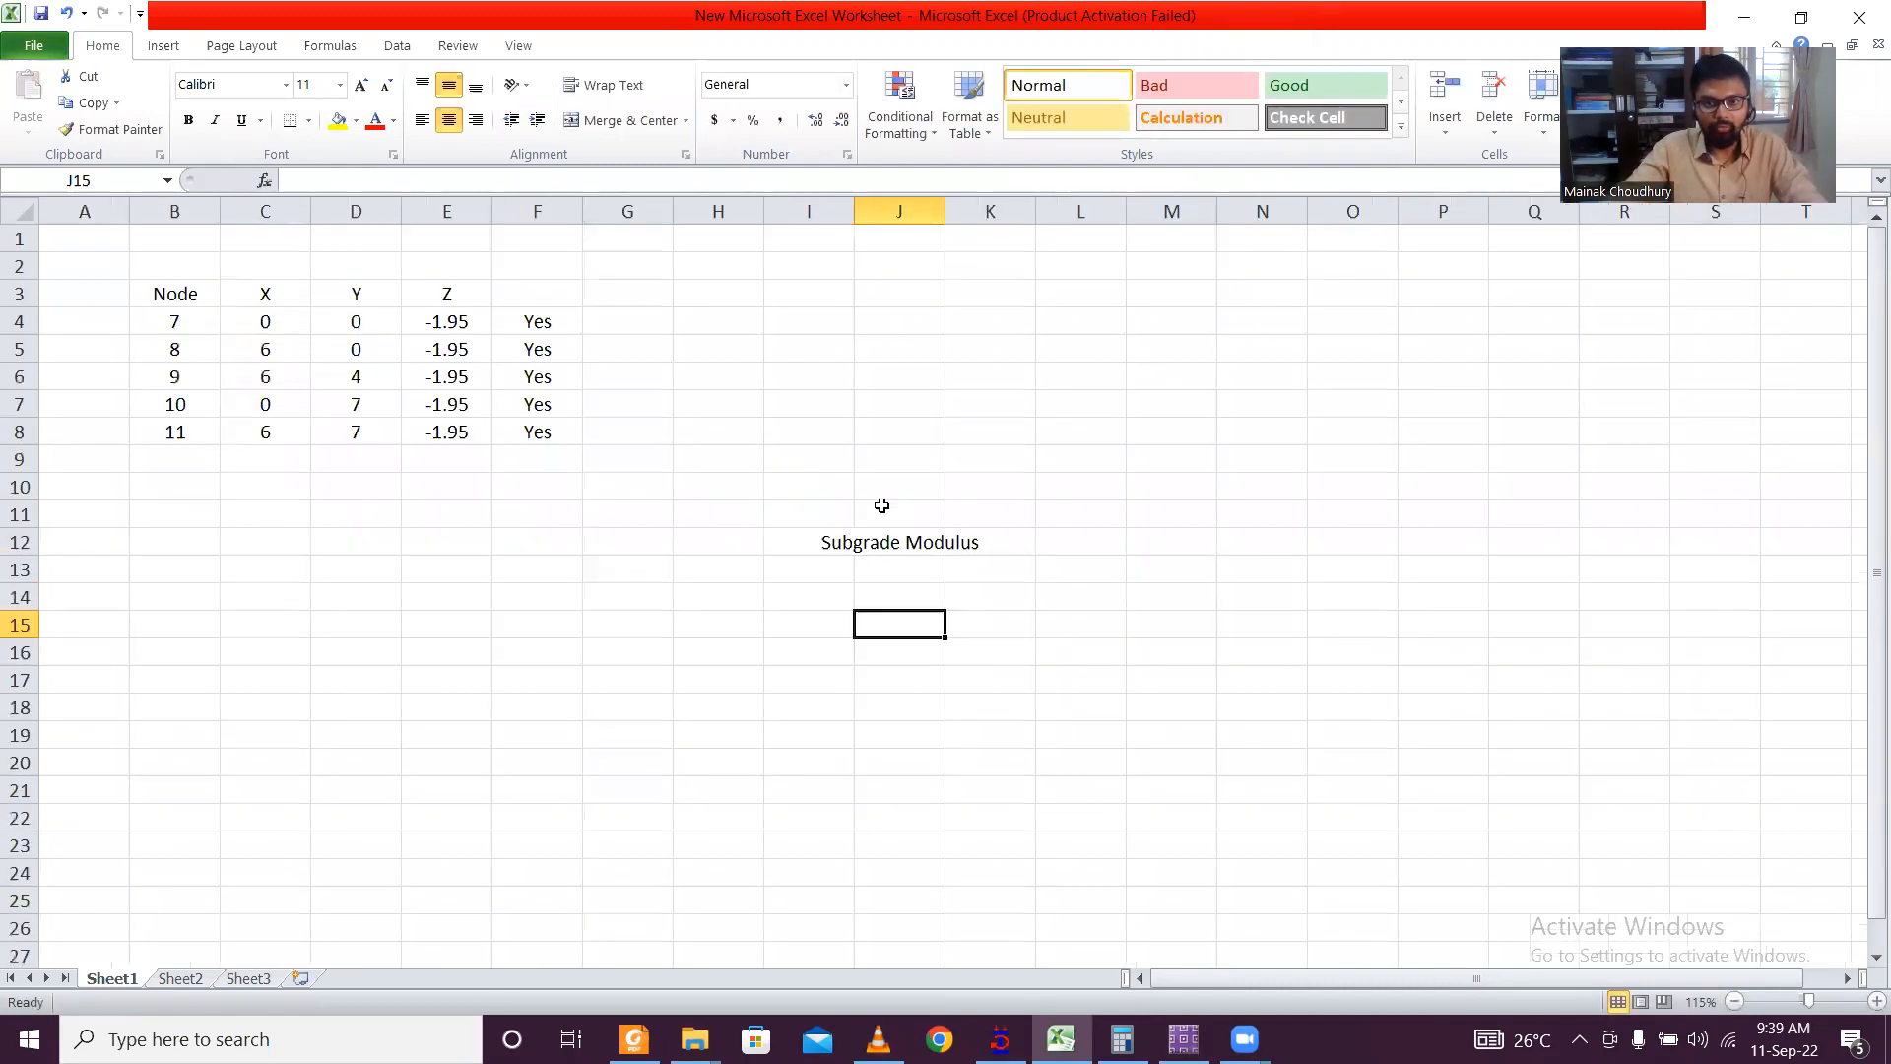
pyautogui.click(1073, 750)
pyautogui.click(1494, 677)
pyautogui.write('=')
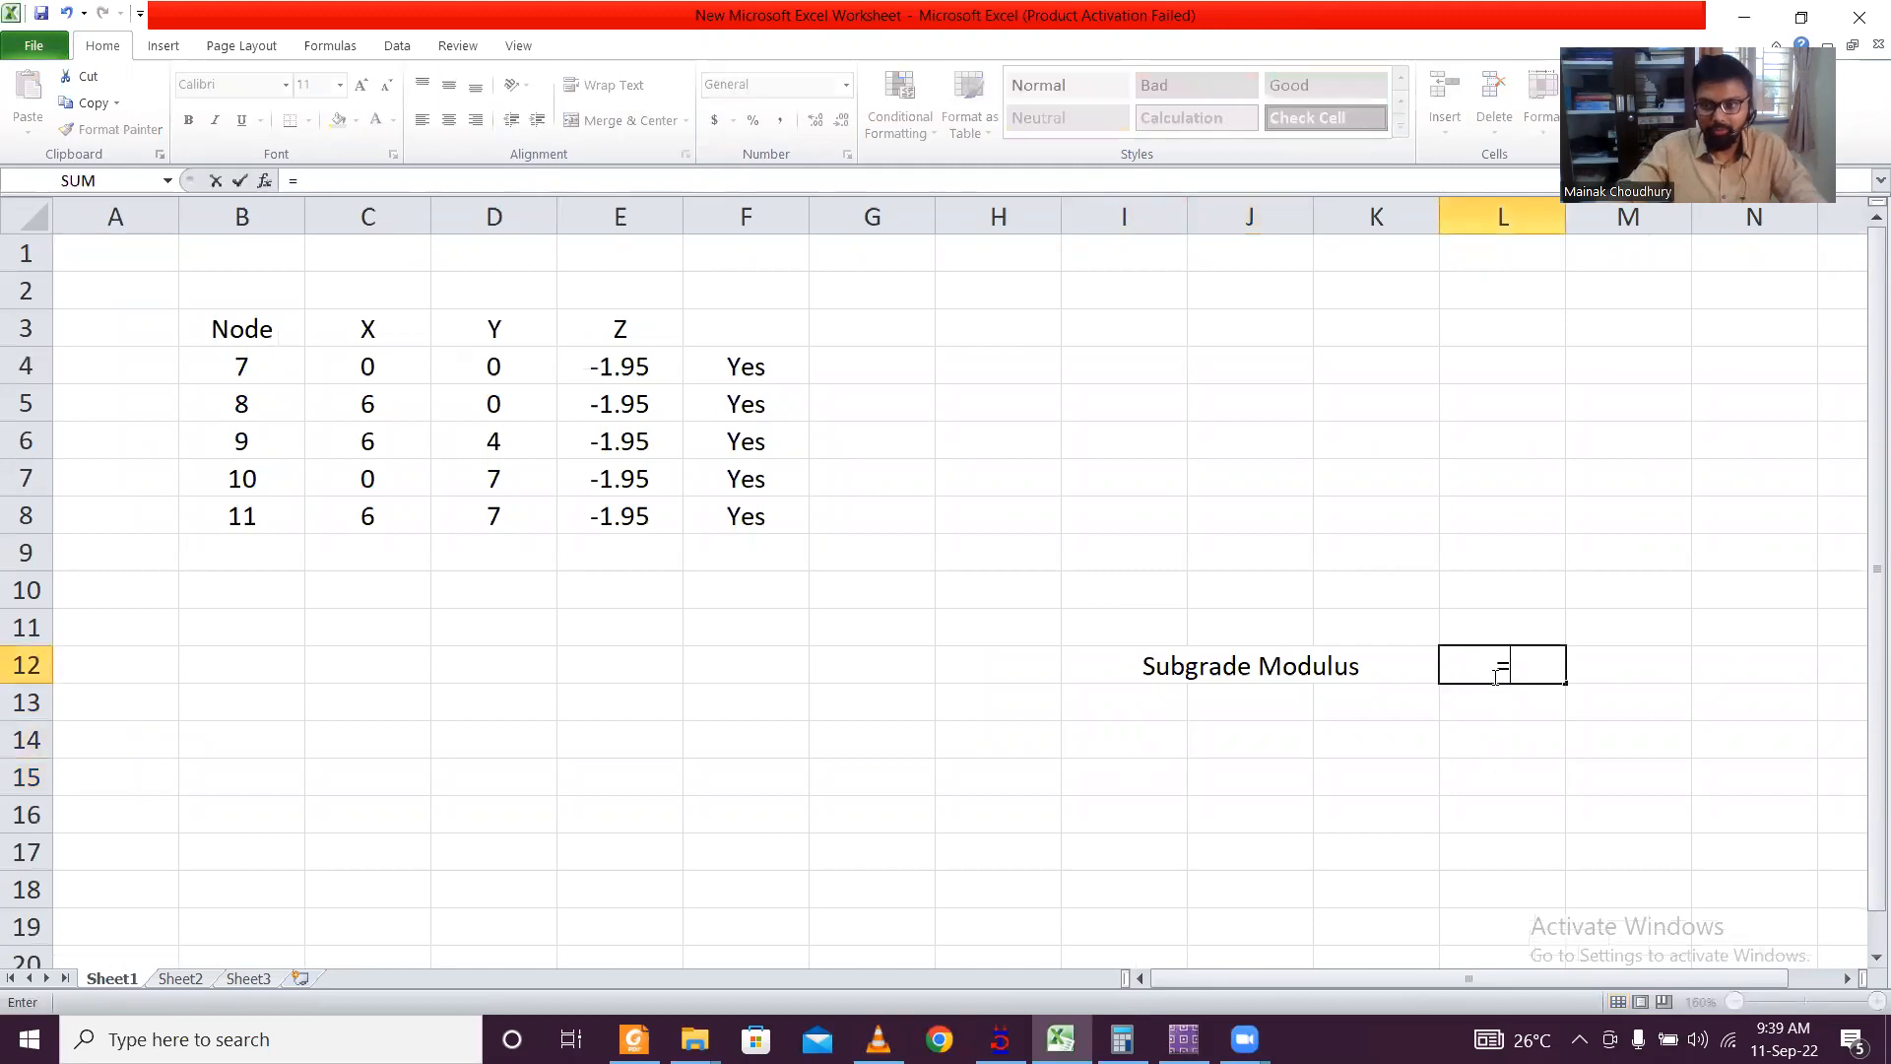
pyautogui.write('SB')
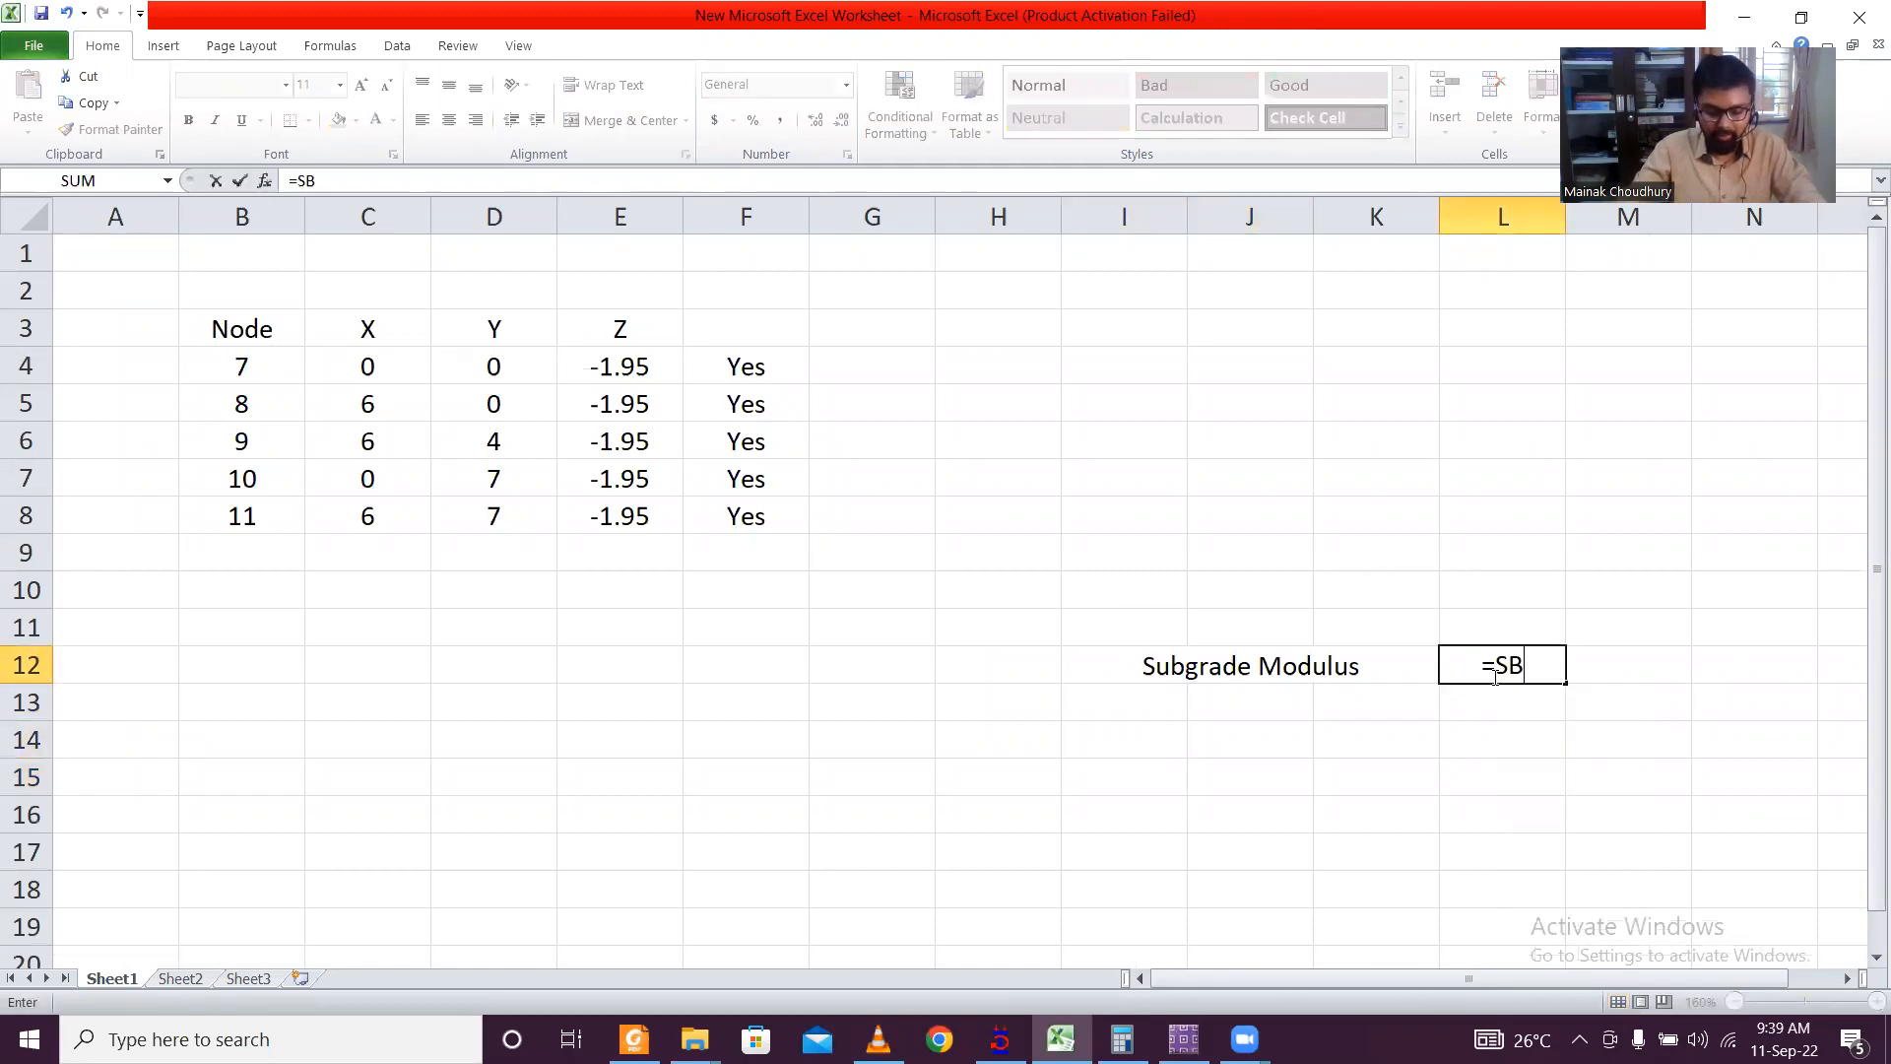
pyautogui.write('C/')
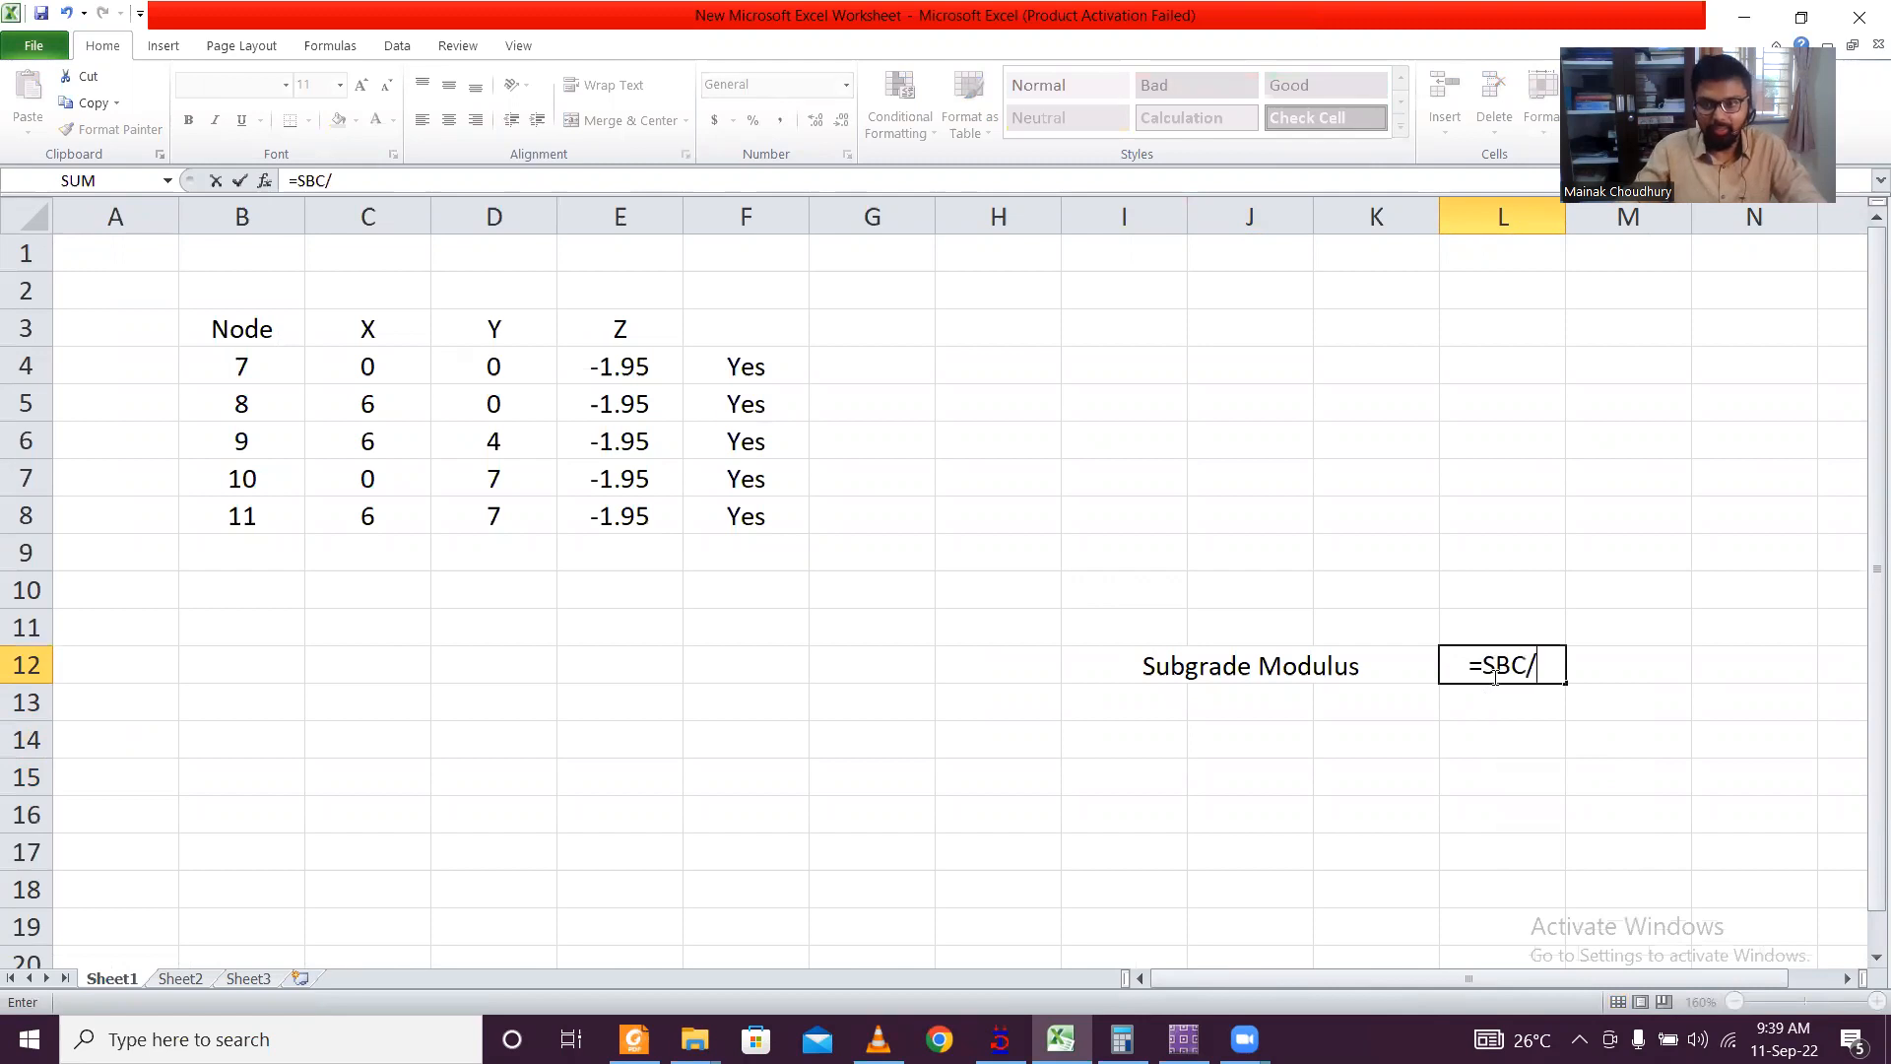
pyautogui.write('Ma')
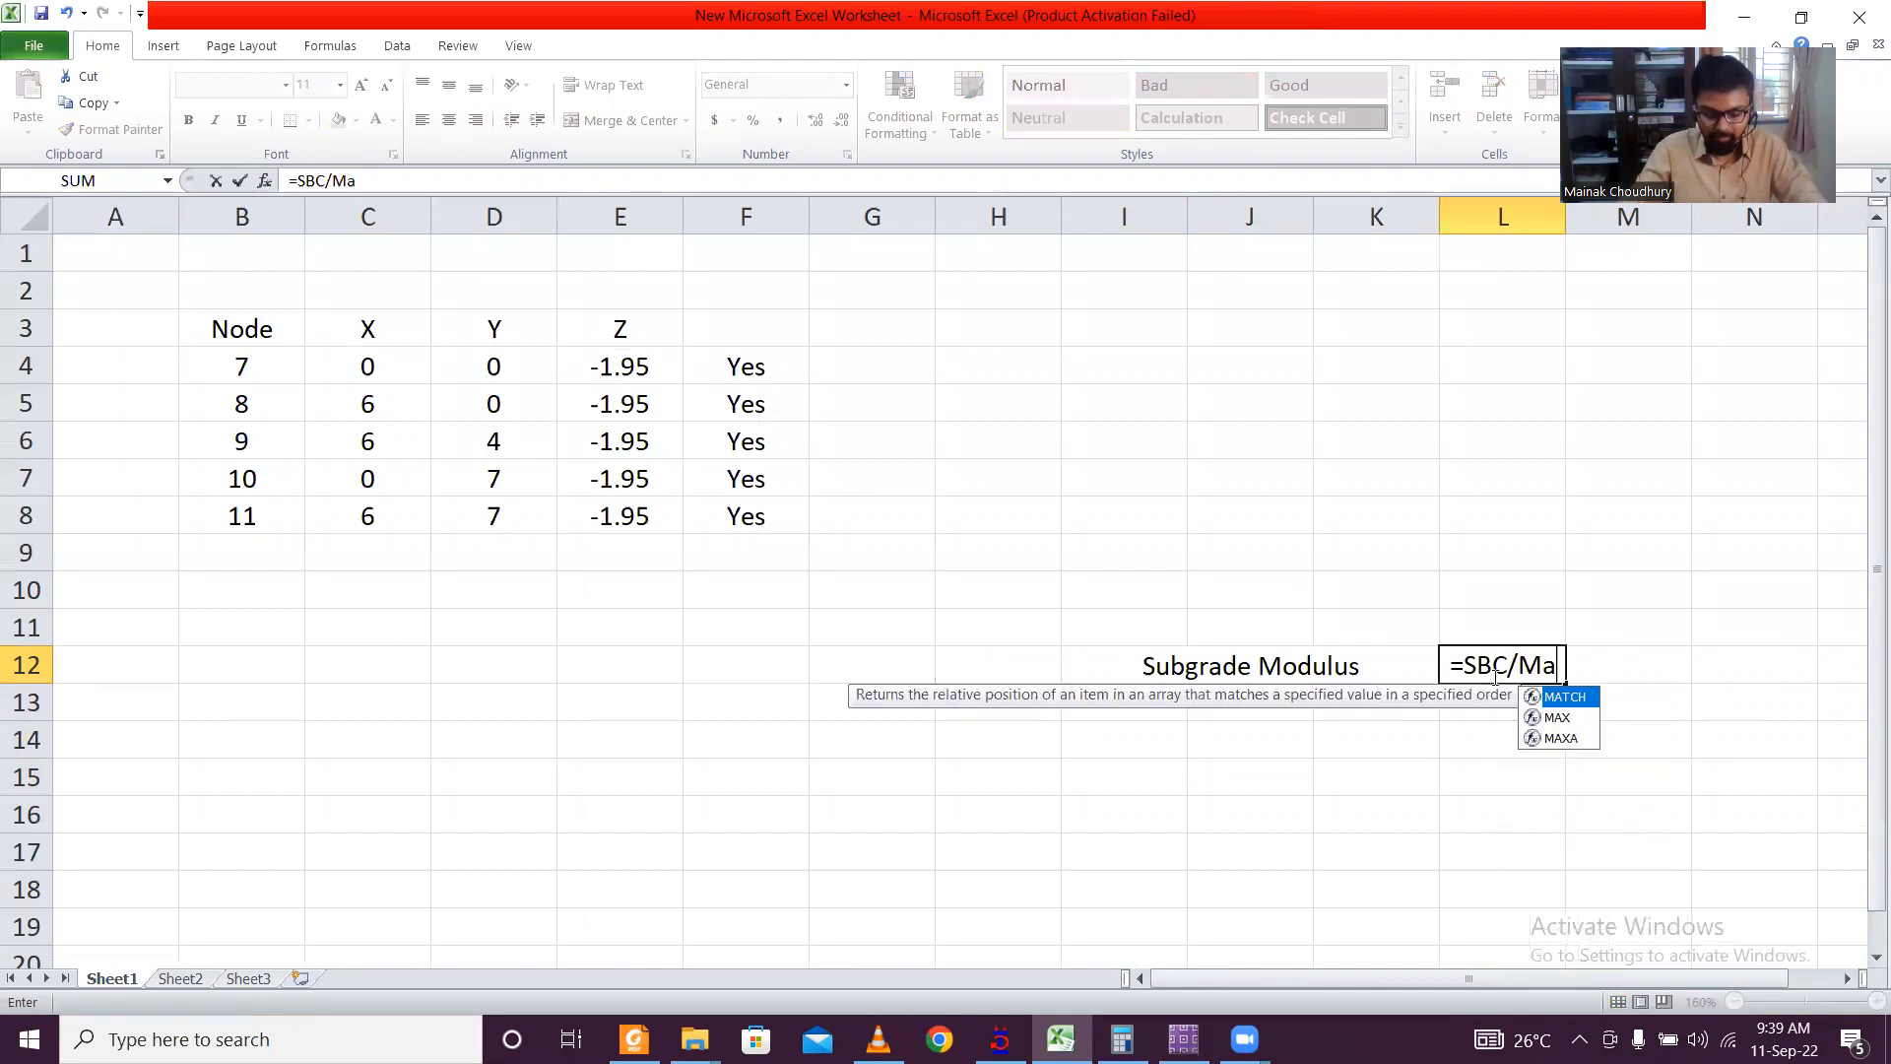
pyautogui.write('x m')
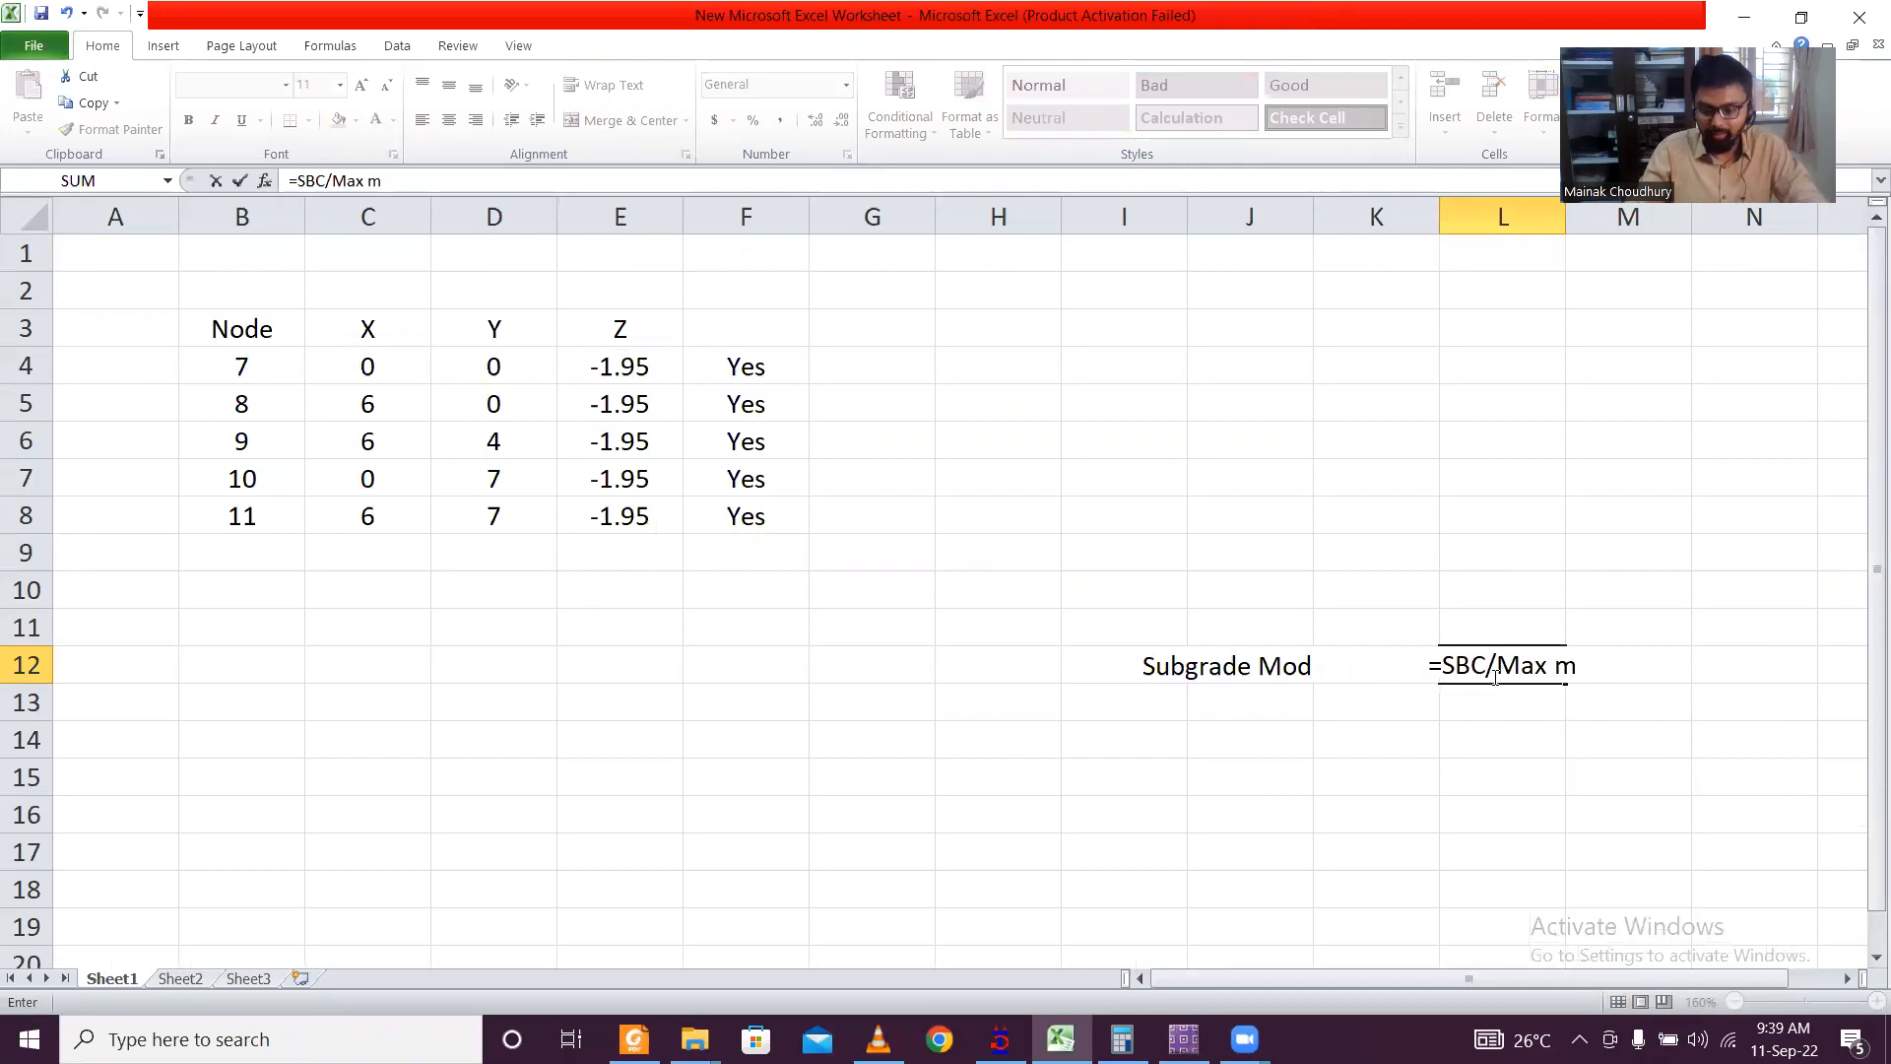
pyautogui.press('BackSpace')
pyautogui.press('BackSpace')
pyautogui.write('m Permissibl;e')
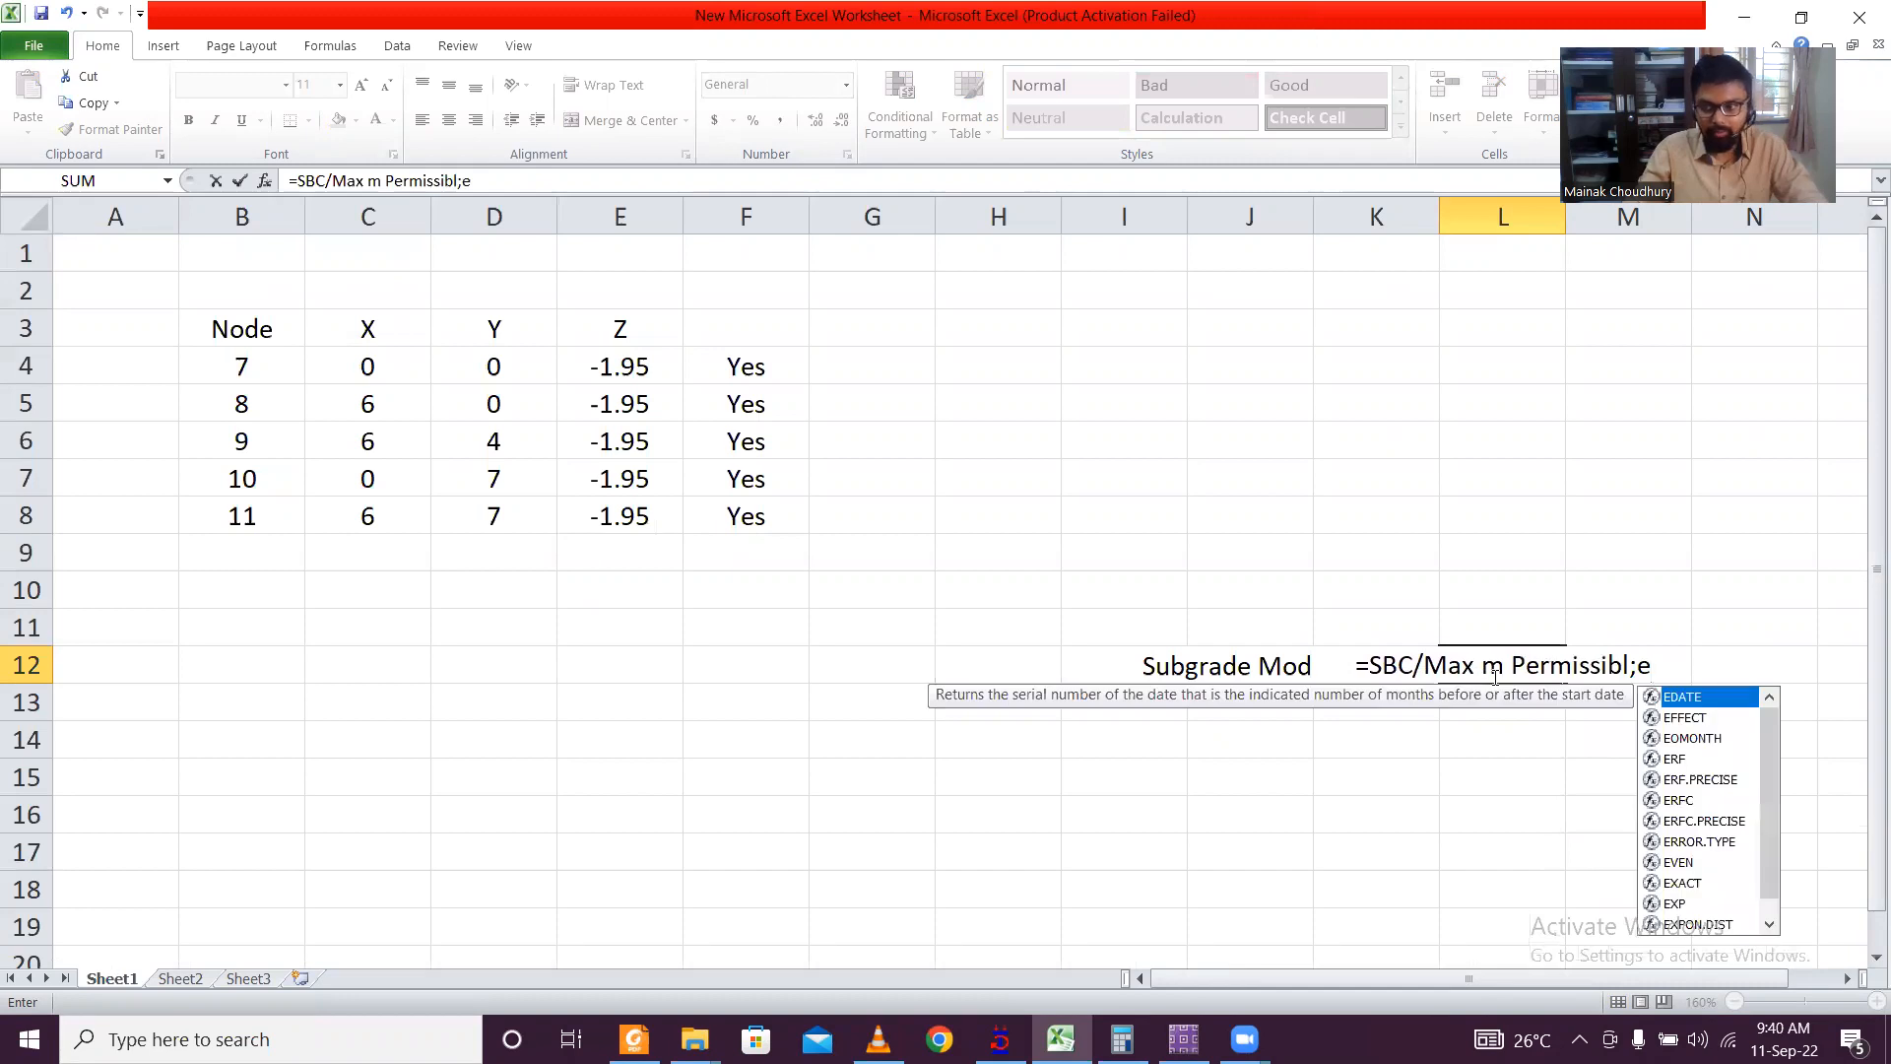
pyautogui.press('BackSpace')
pyautogui.press('BackSpace')
pyautogui.write('e set')
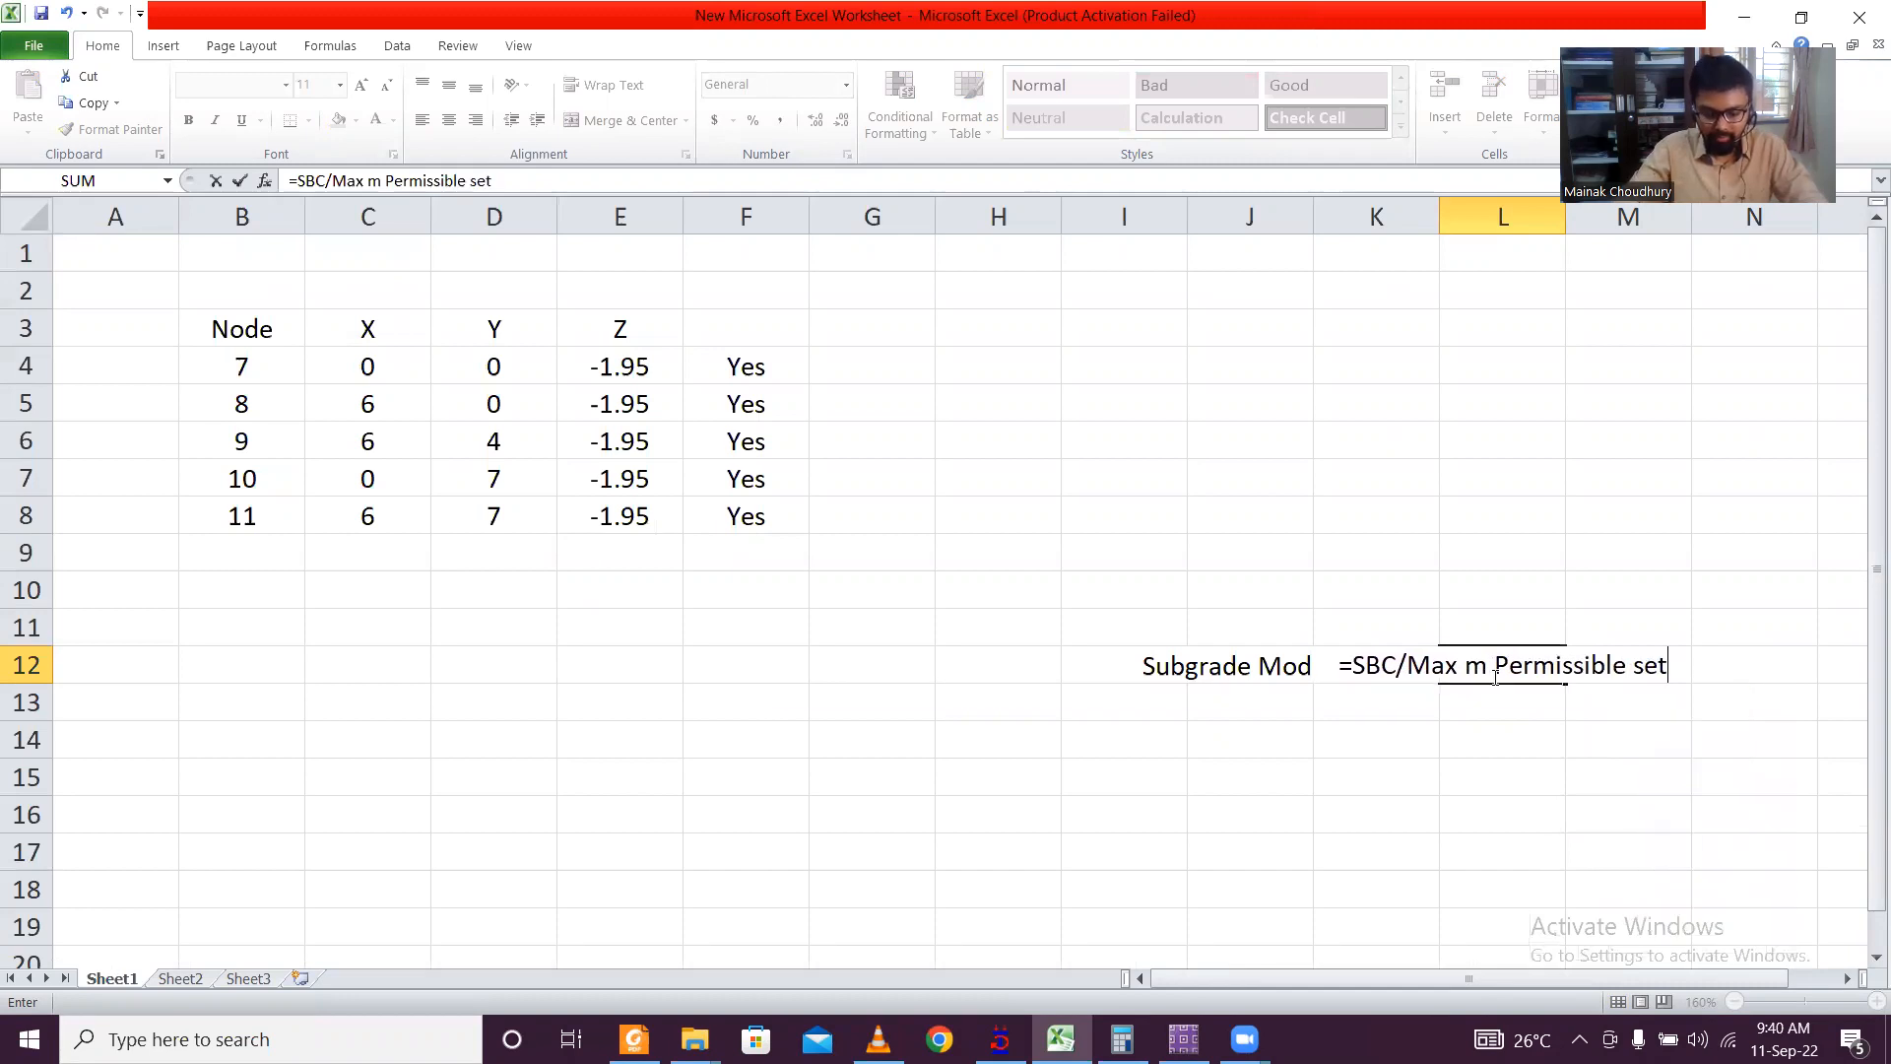
pyautogui.write('tlement')
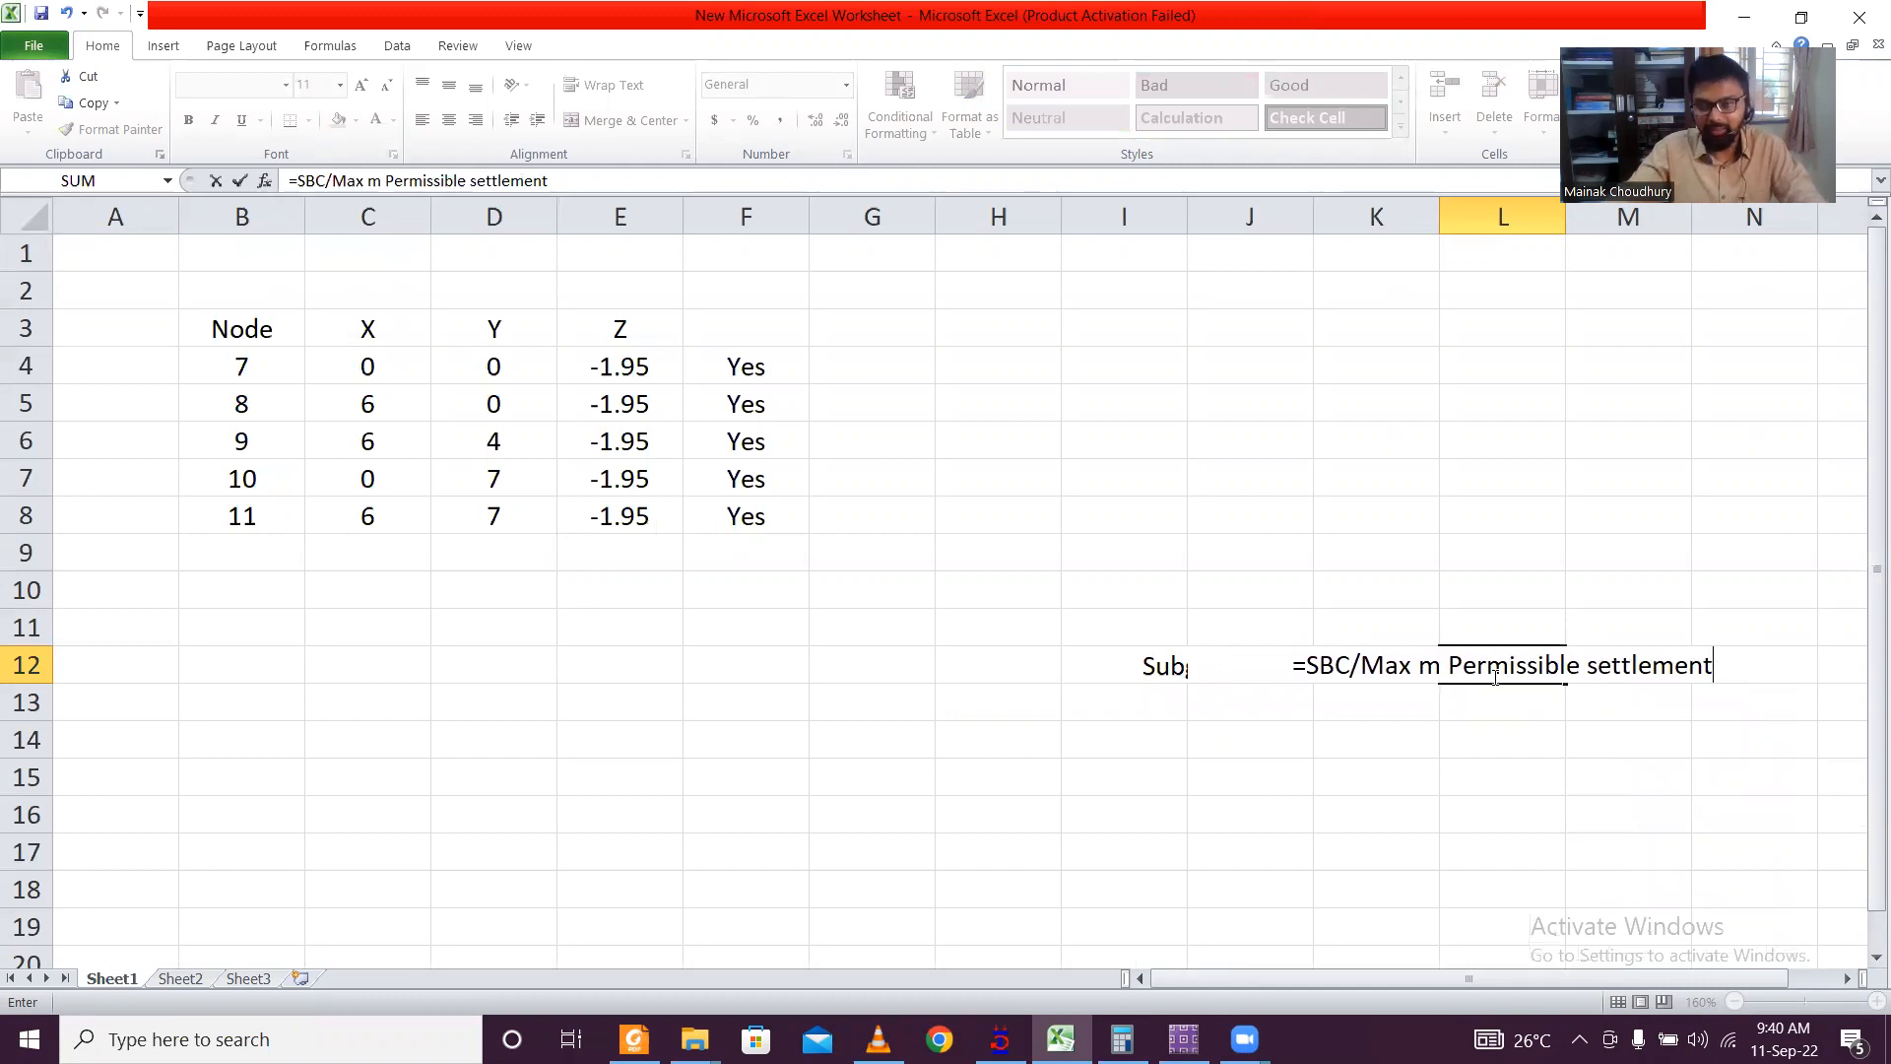
pyautogui.click(1350, 709)
# Step: Remove the leading equals sign from cell L12 so the expression is stored as plain text
pyautogui.click(1449, 665)
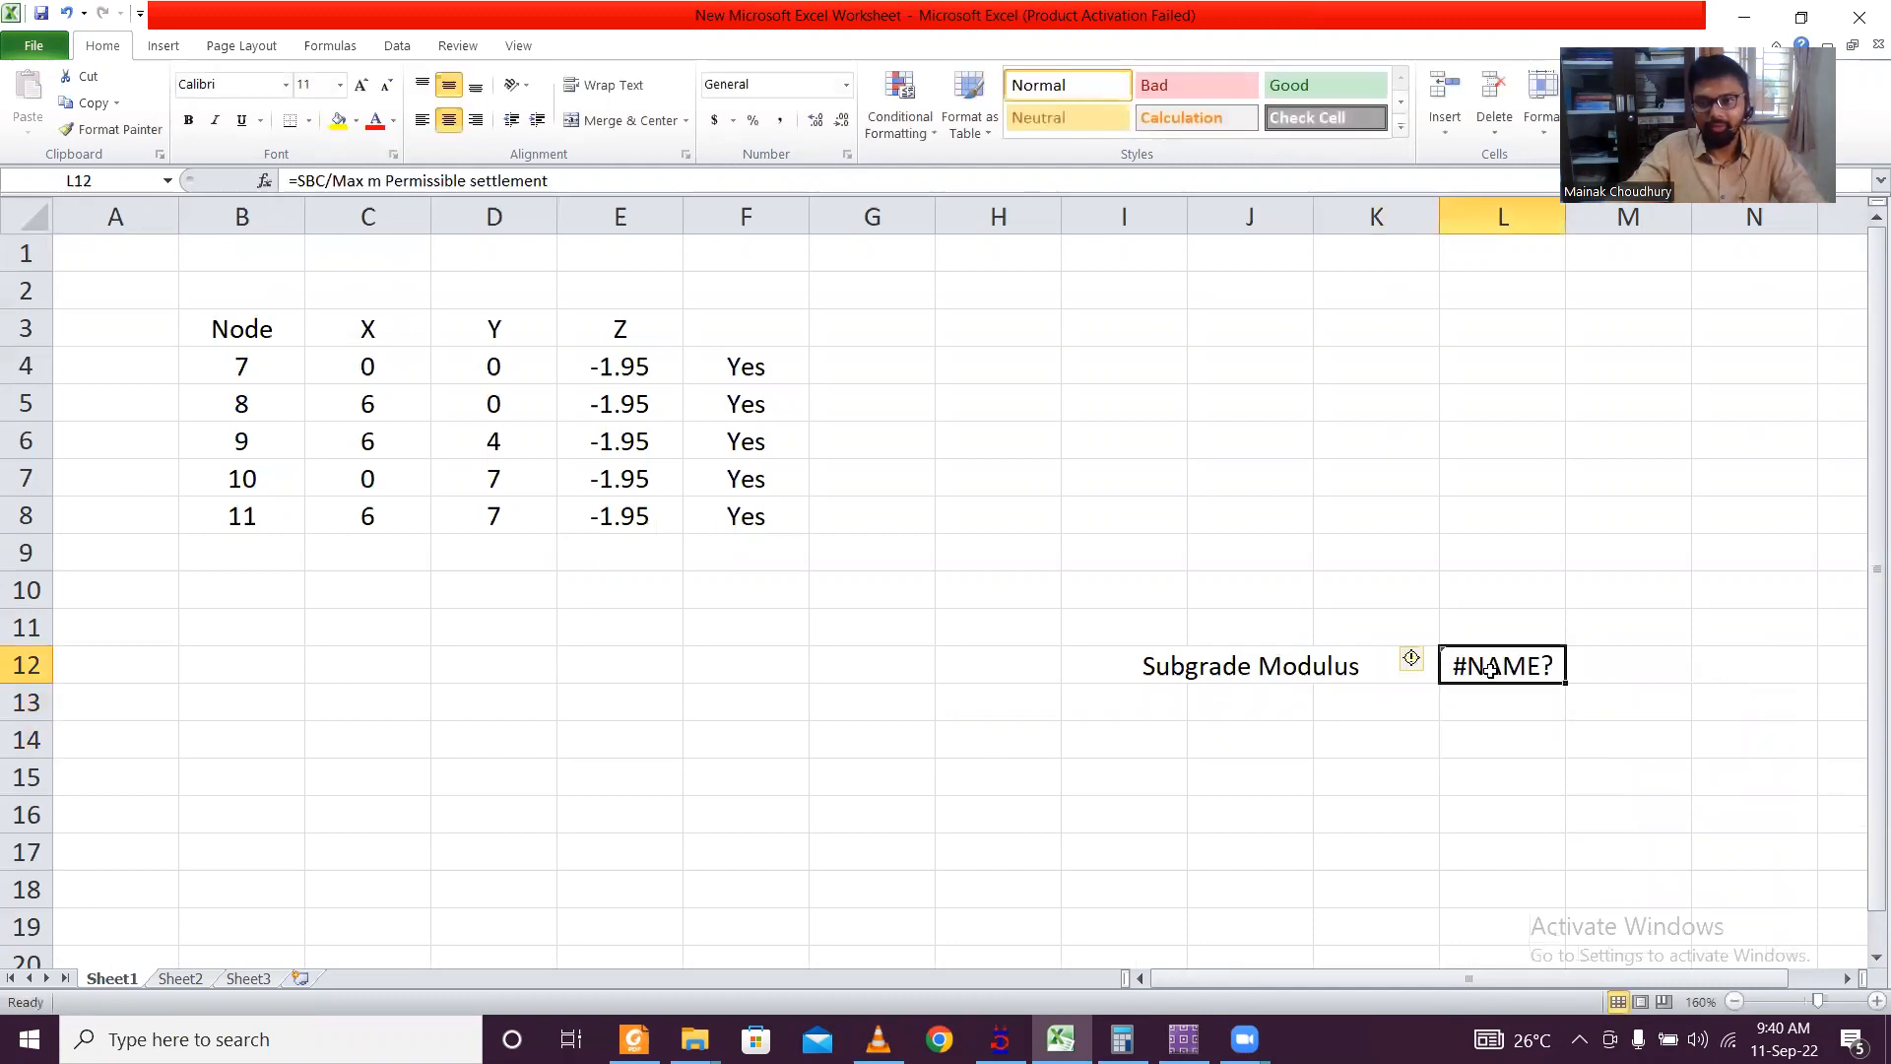
pyautogui.click(305, 180)
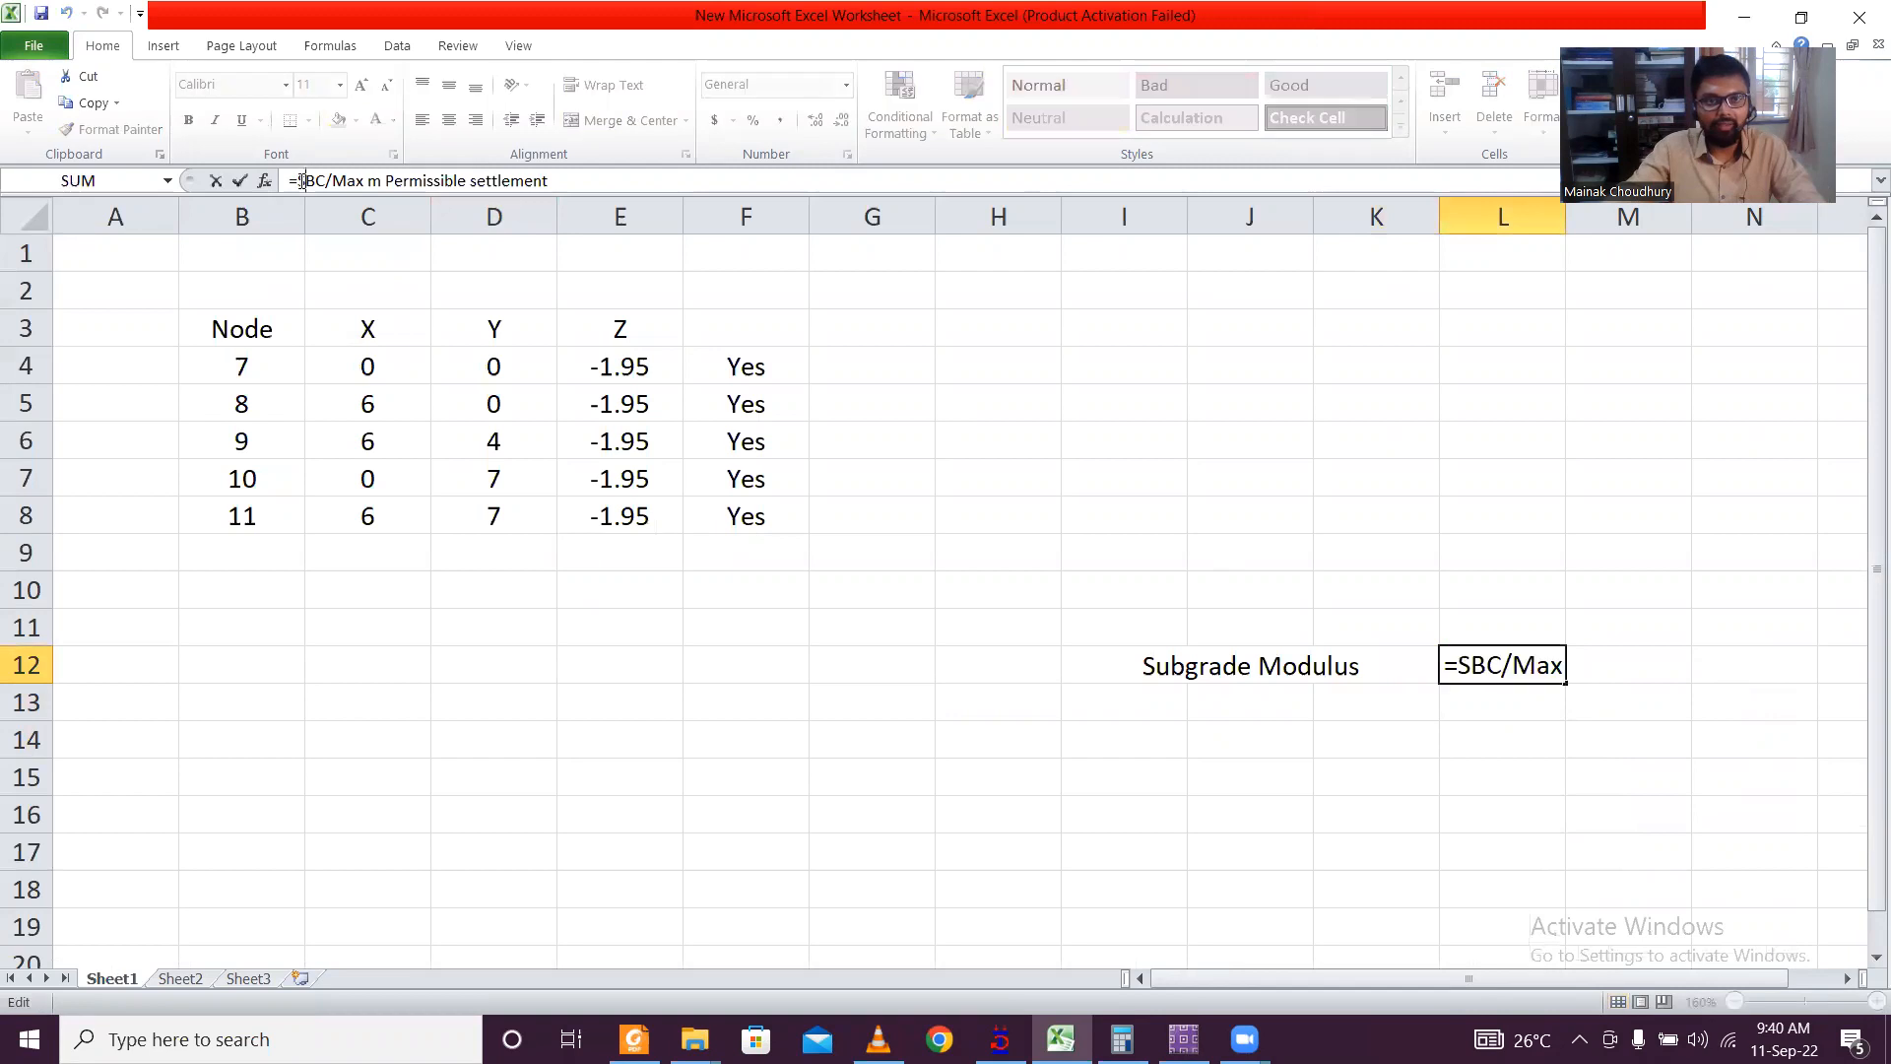
pyautogui.press('BackSpace')
pyautogui.click(240, 180)
pyautogui.click(1075, 765)
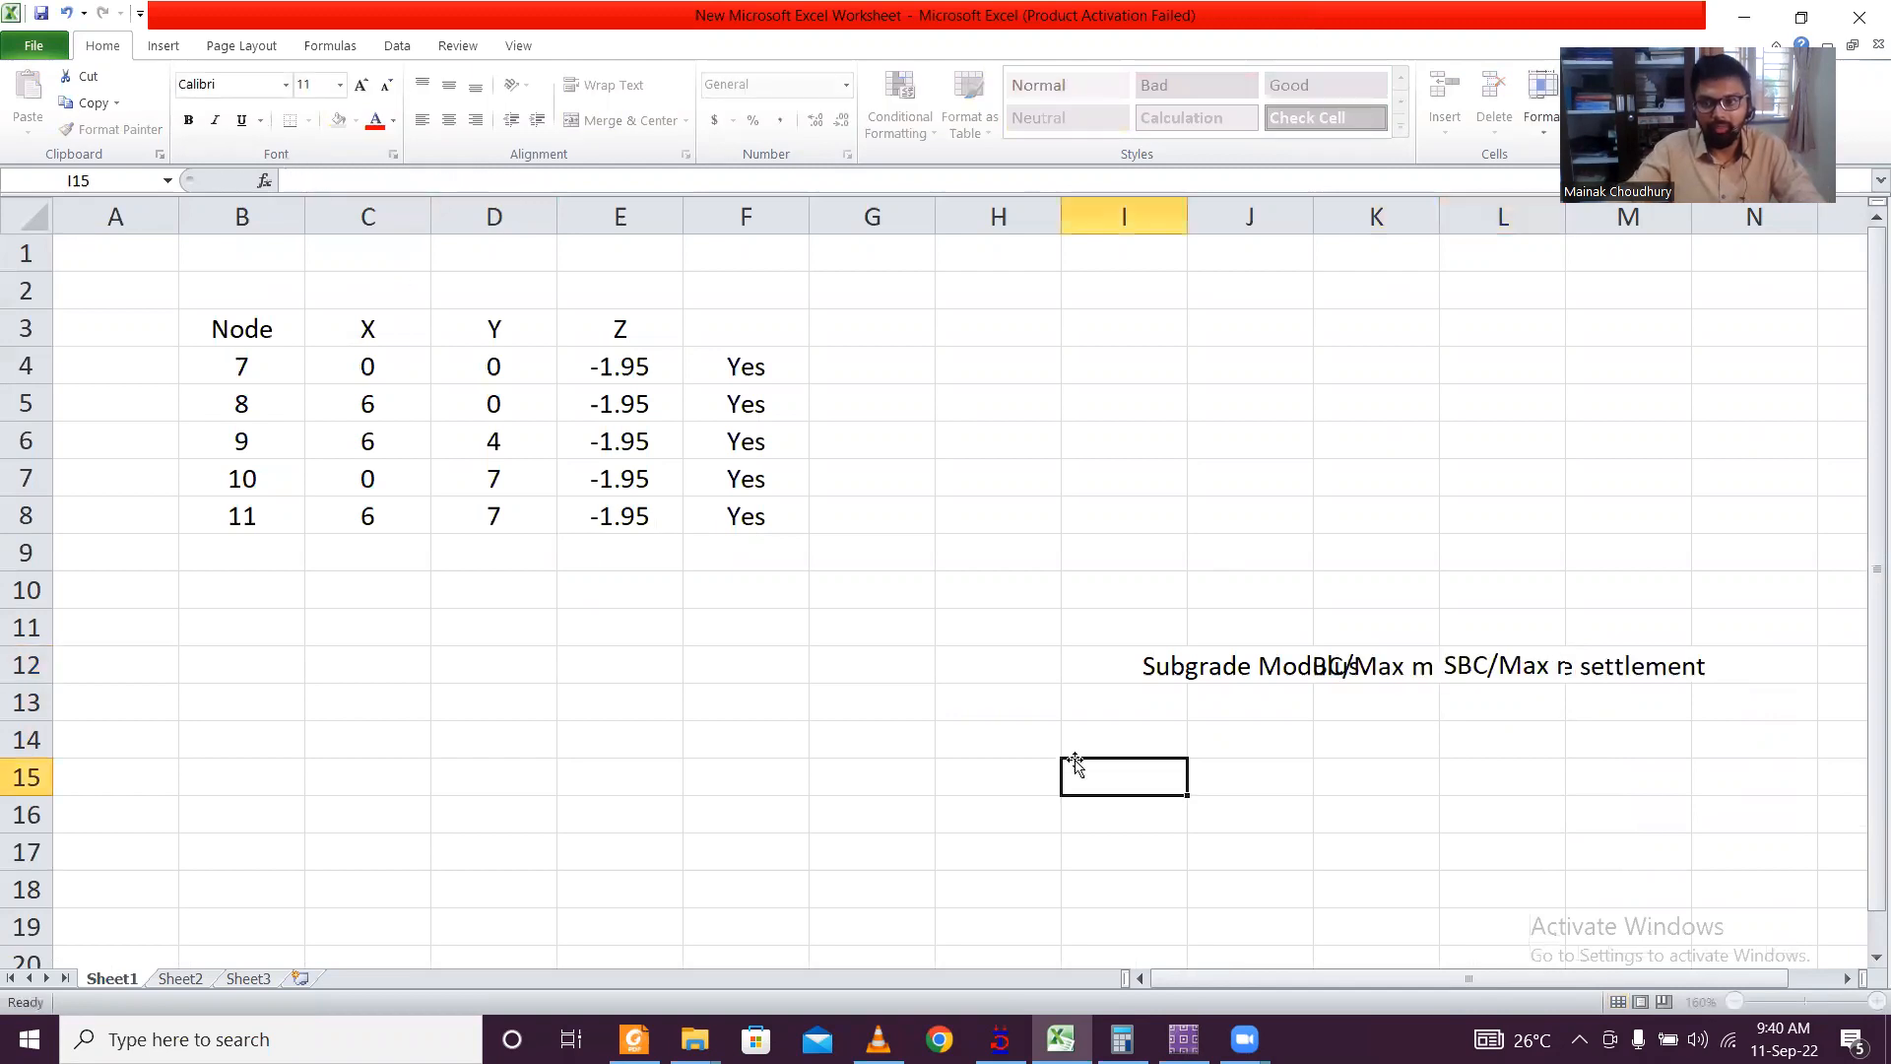
# Step: Turn on text wrapping for cell K12 and increase the height of row 12 to several times the default
pyautogui.click(1263, 665)
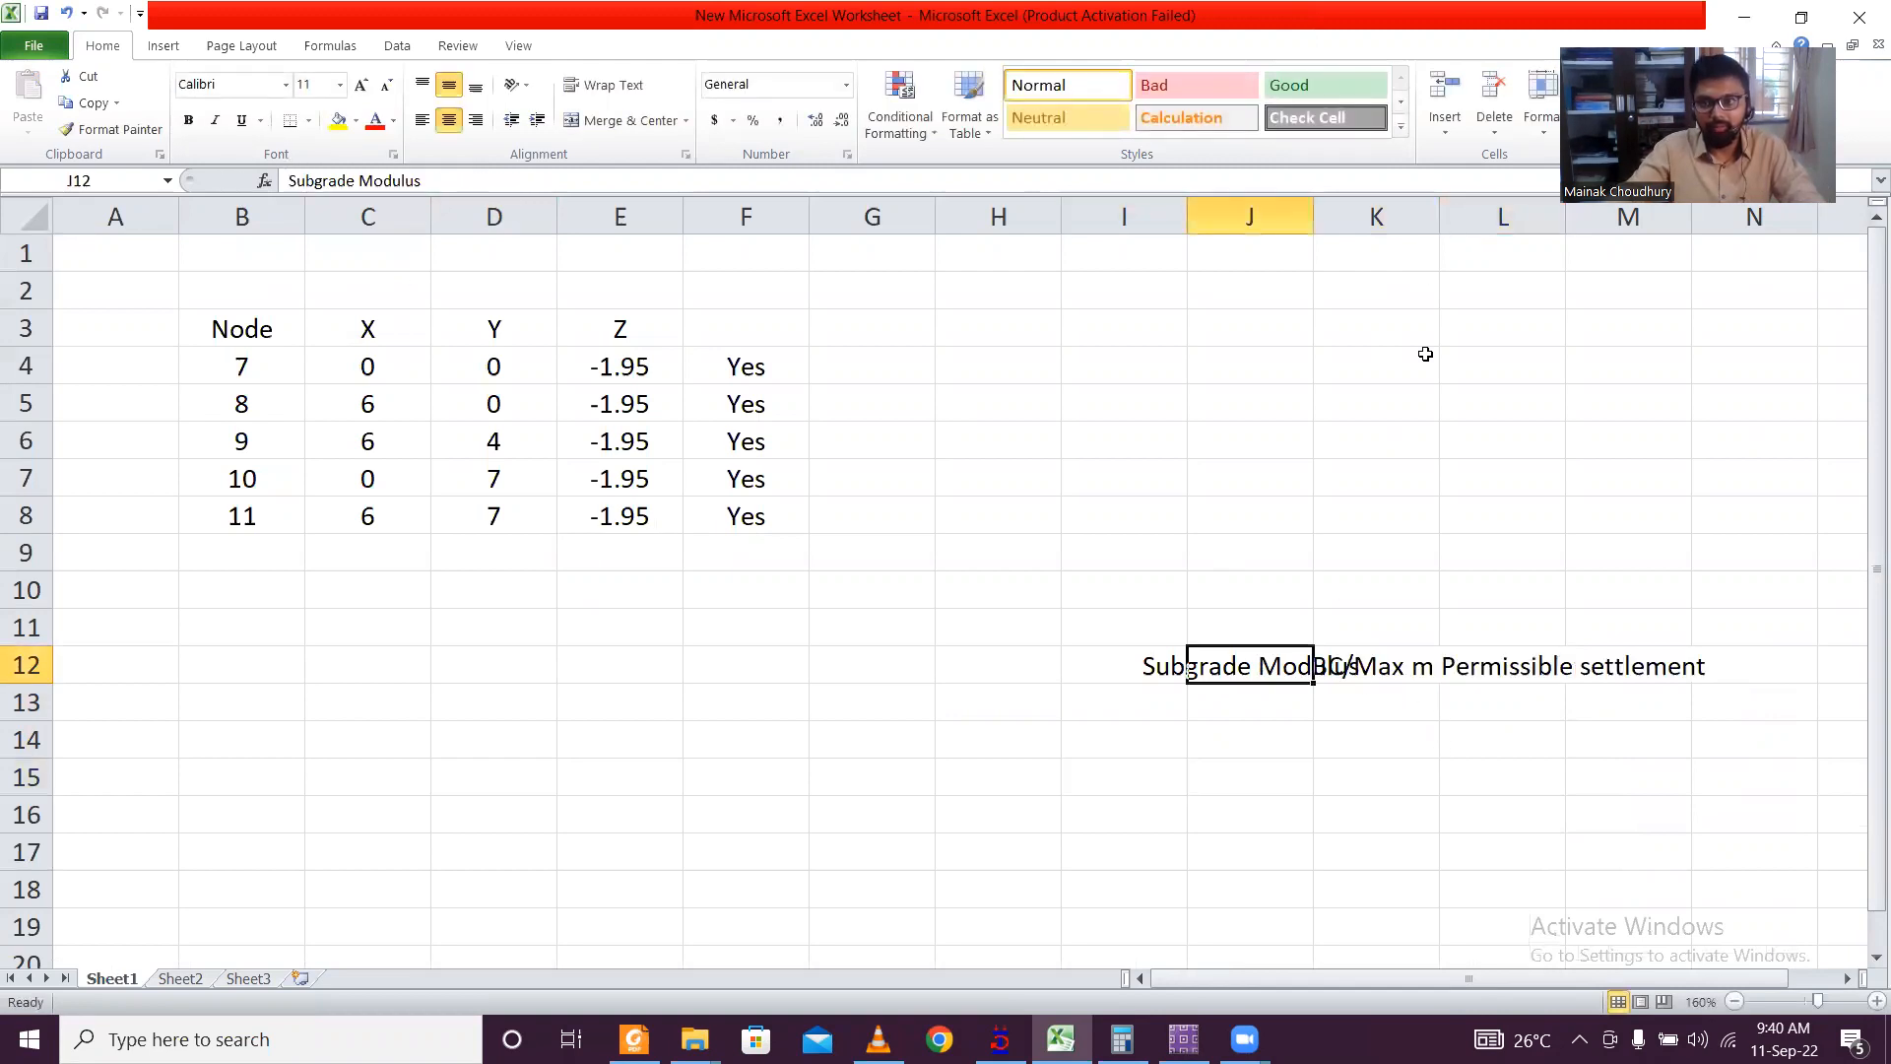
pyautogui.click(1407, 679)
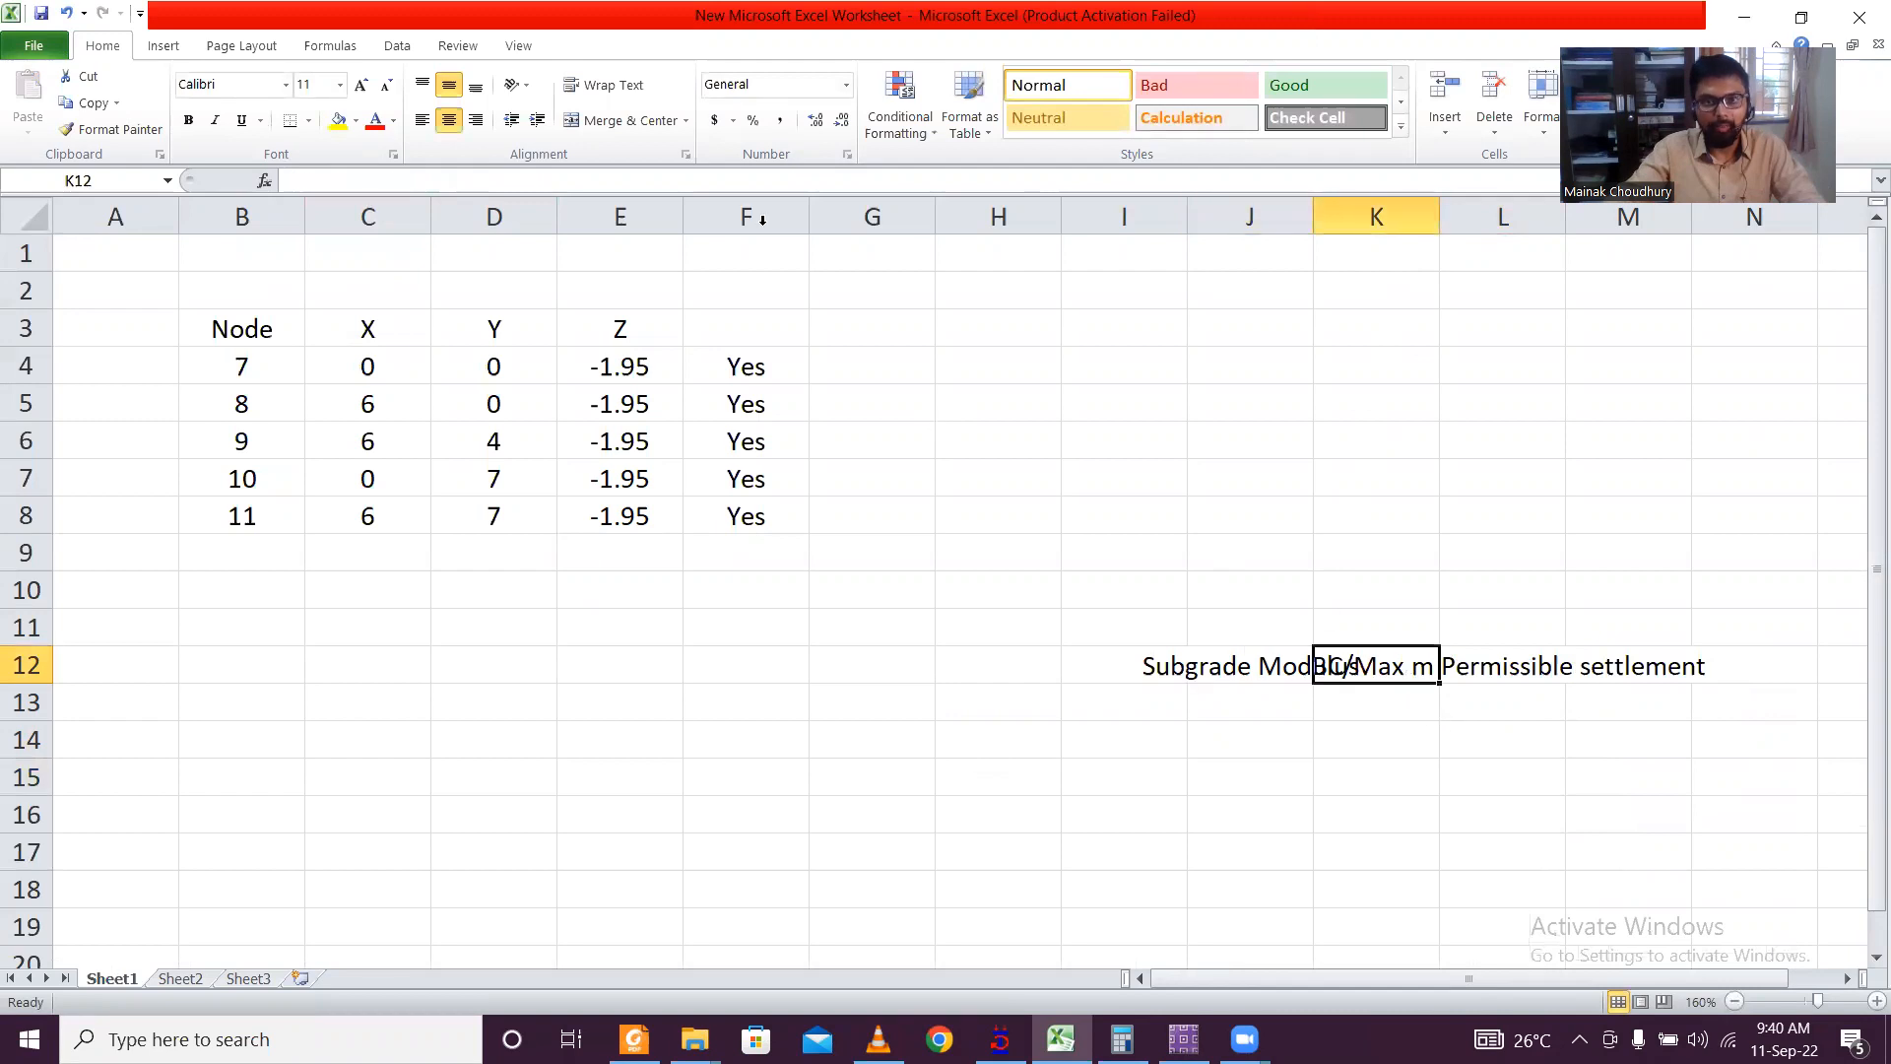
pyautogui.click(603, 87)
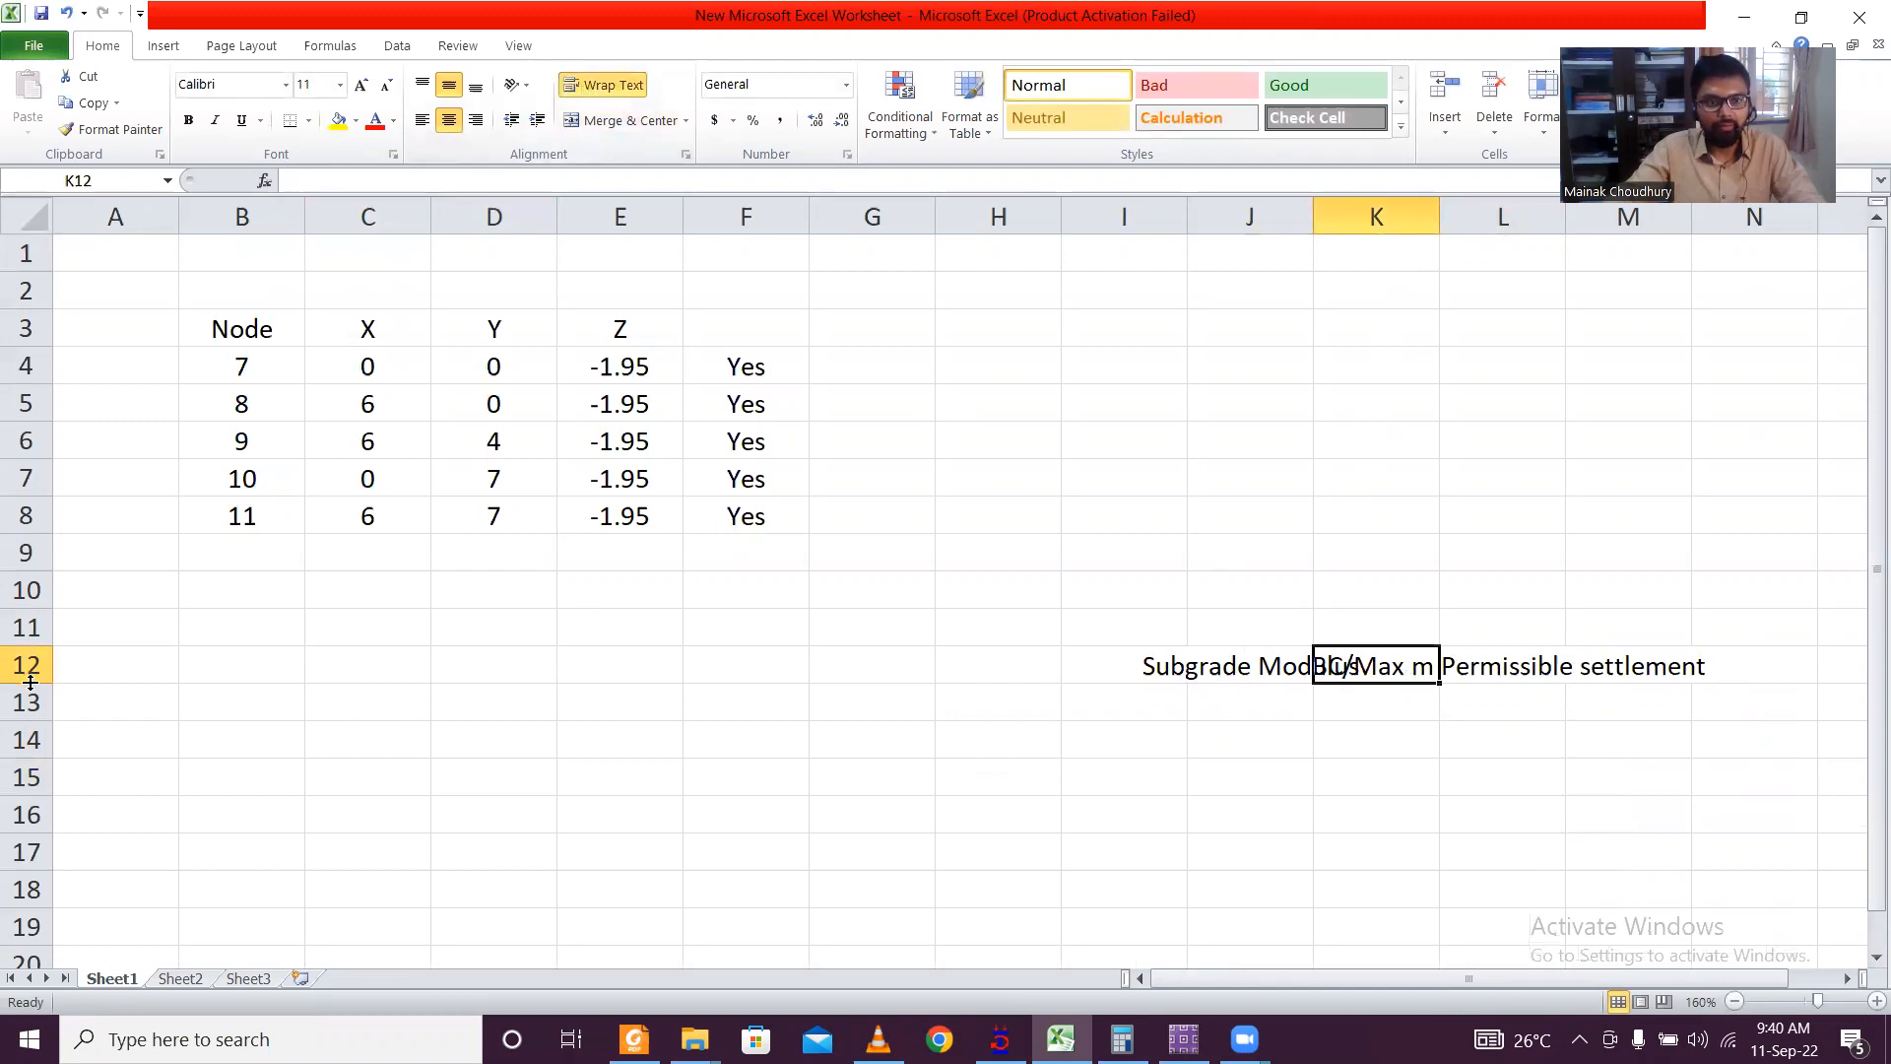
pyautogui.moveTo(31, 682); pyautogui.dragTo(31, 772)
# Step: Collapse column I completely and narrow column H slightly
pyautogui.click(1132, 715)
pyautogui.click(1239, 713)
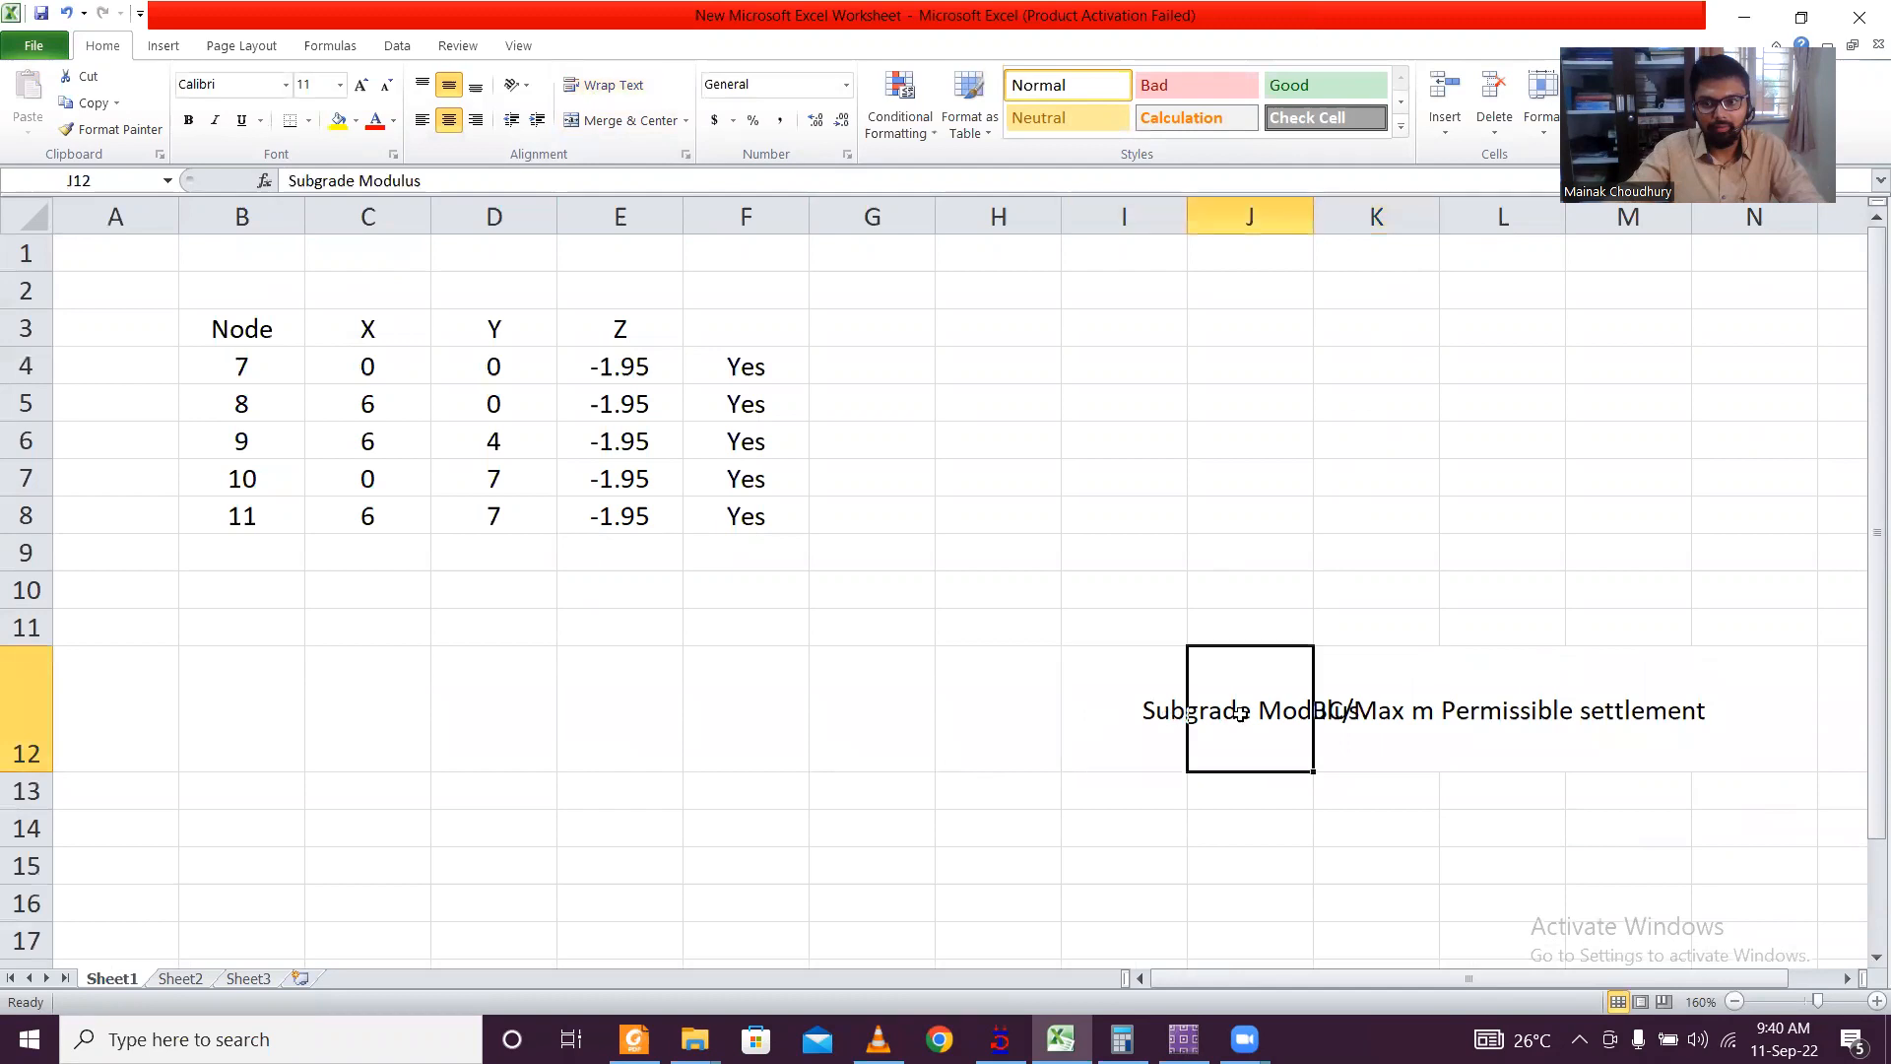
pyautogui.moveTo(1185, 224); pyautogui.dragTo(1037, 247)
# Step: Try to paste a copy of cell K12 over the settlement expression in L12, and undo the paste
pyautogui.click(1244, 696)
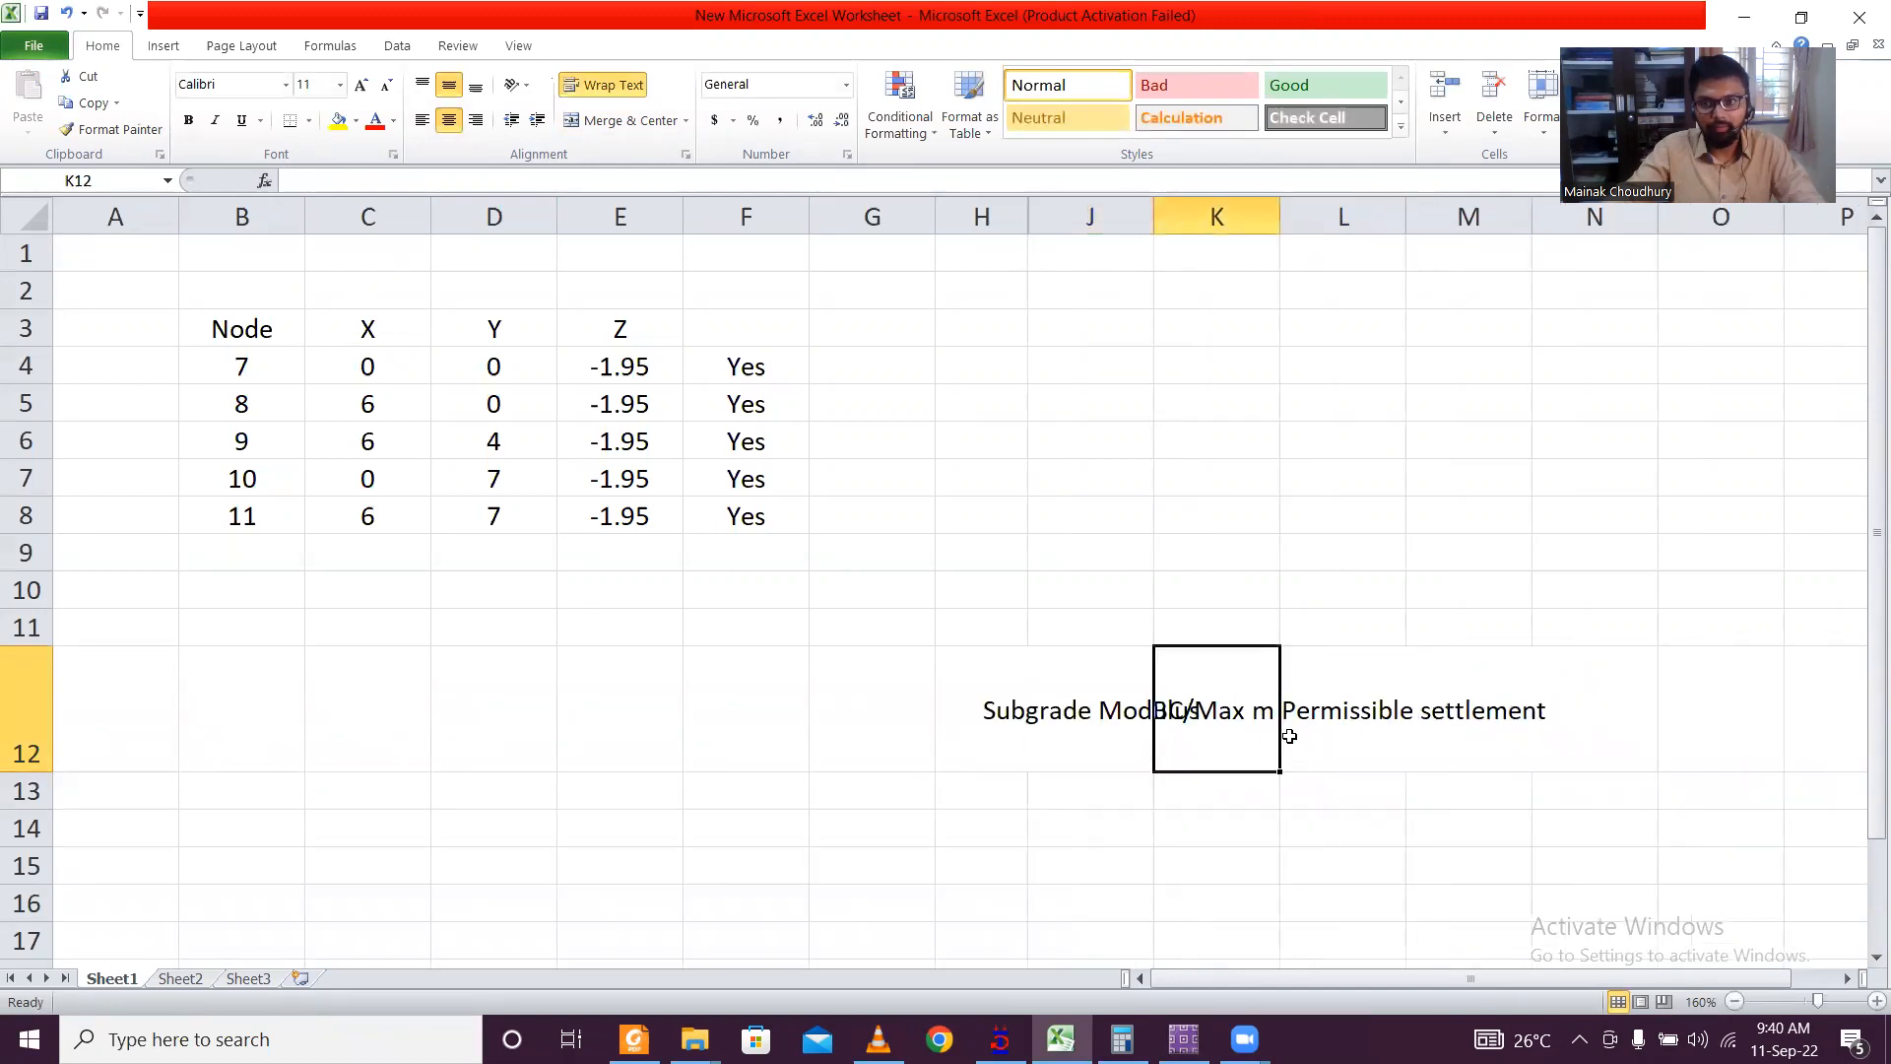
pyautogui.hotkey('ctrl', 'c')
pyautogui.click(1346, 729)
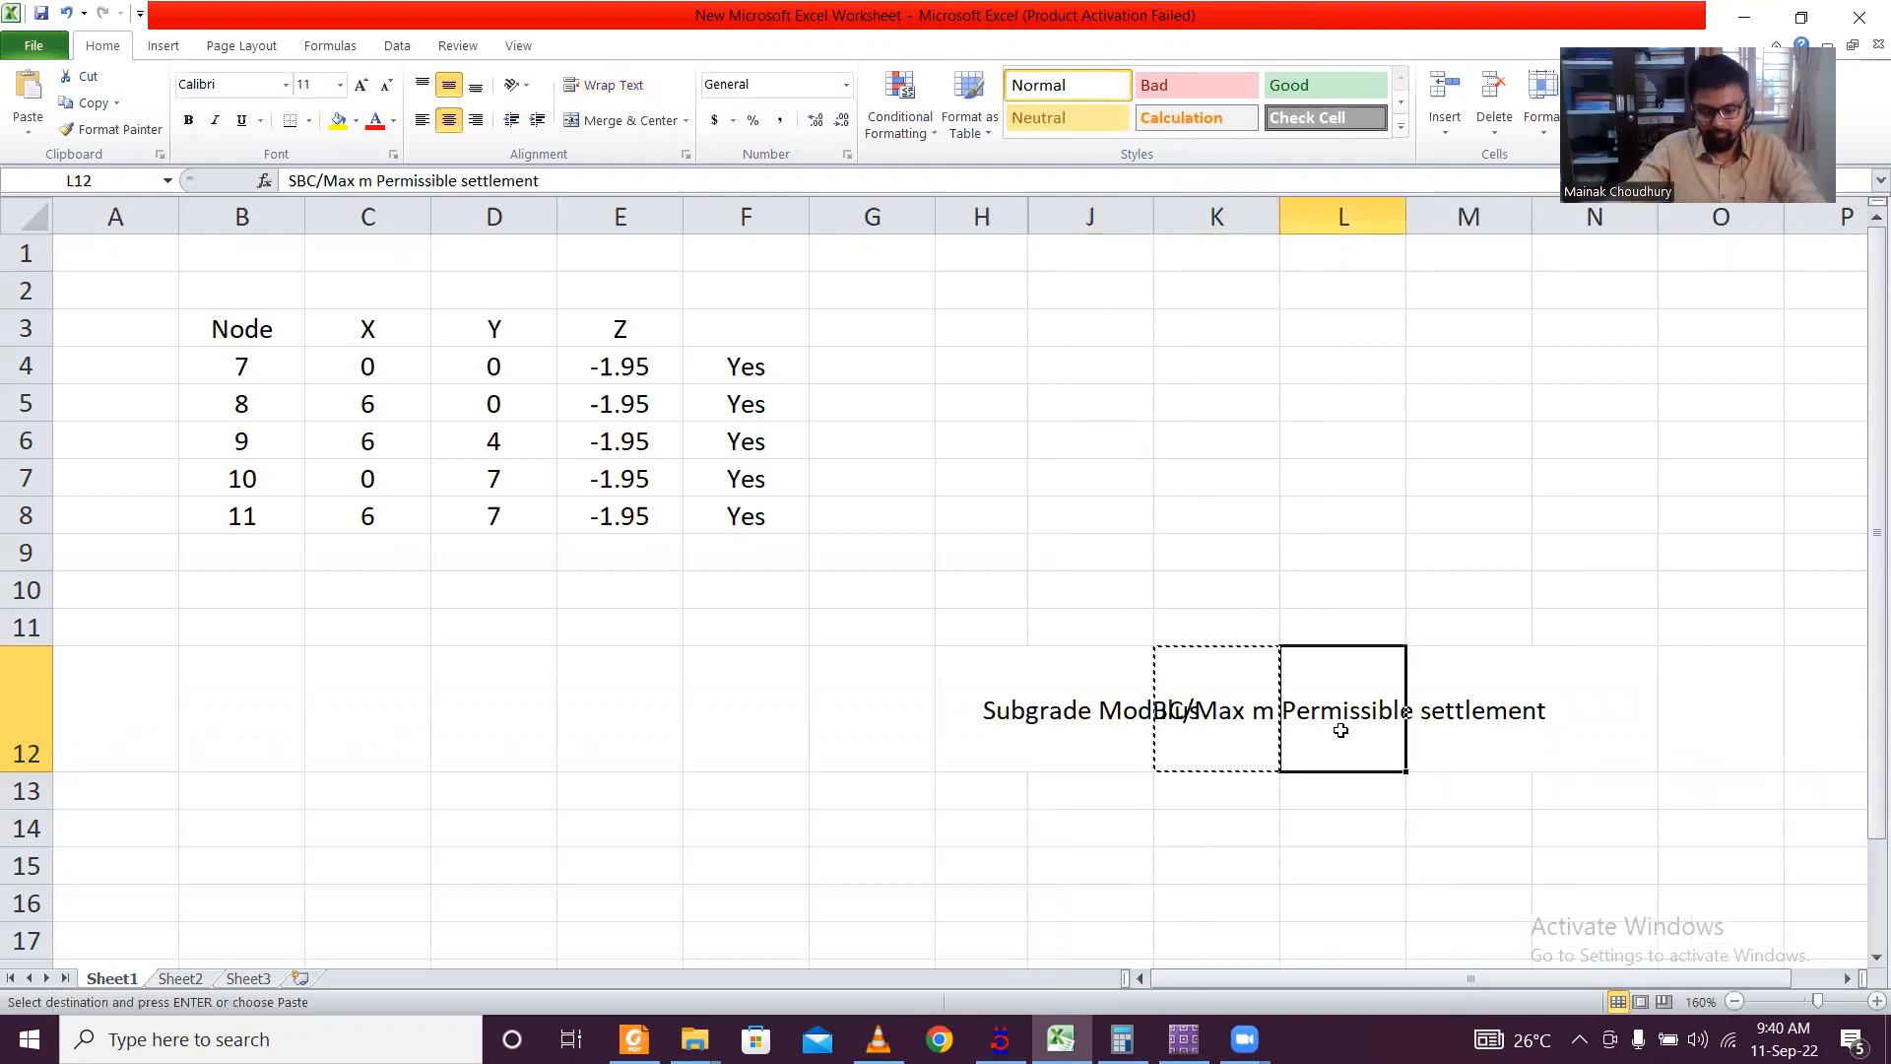
pyautogui.press('Return')
pyautogui.click(1254, 712)
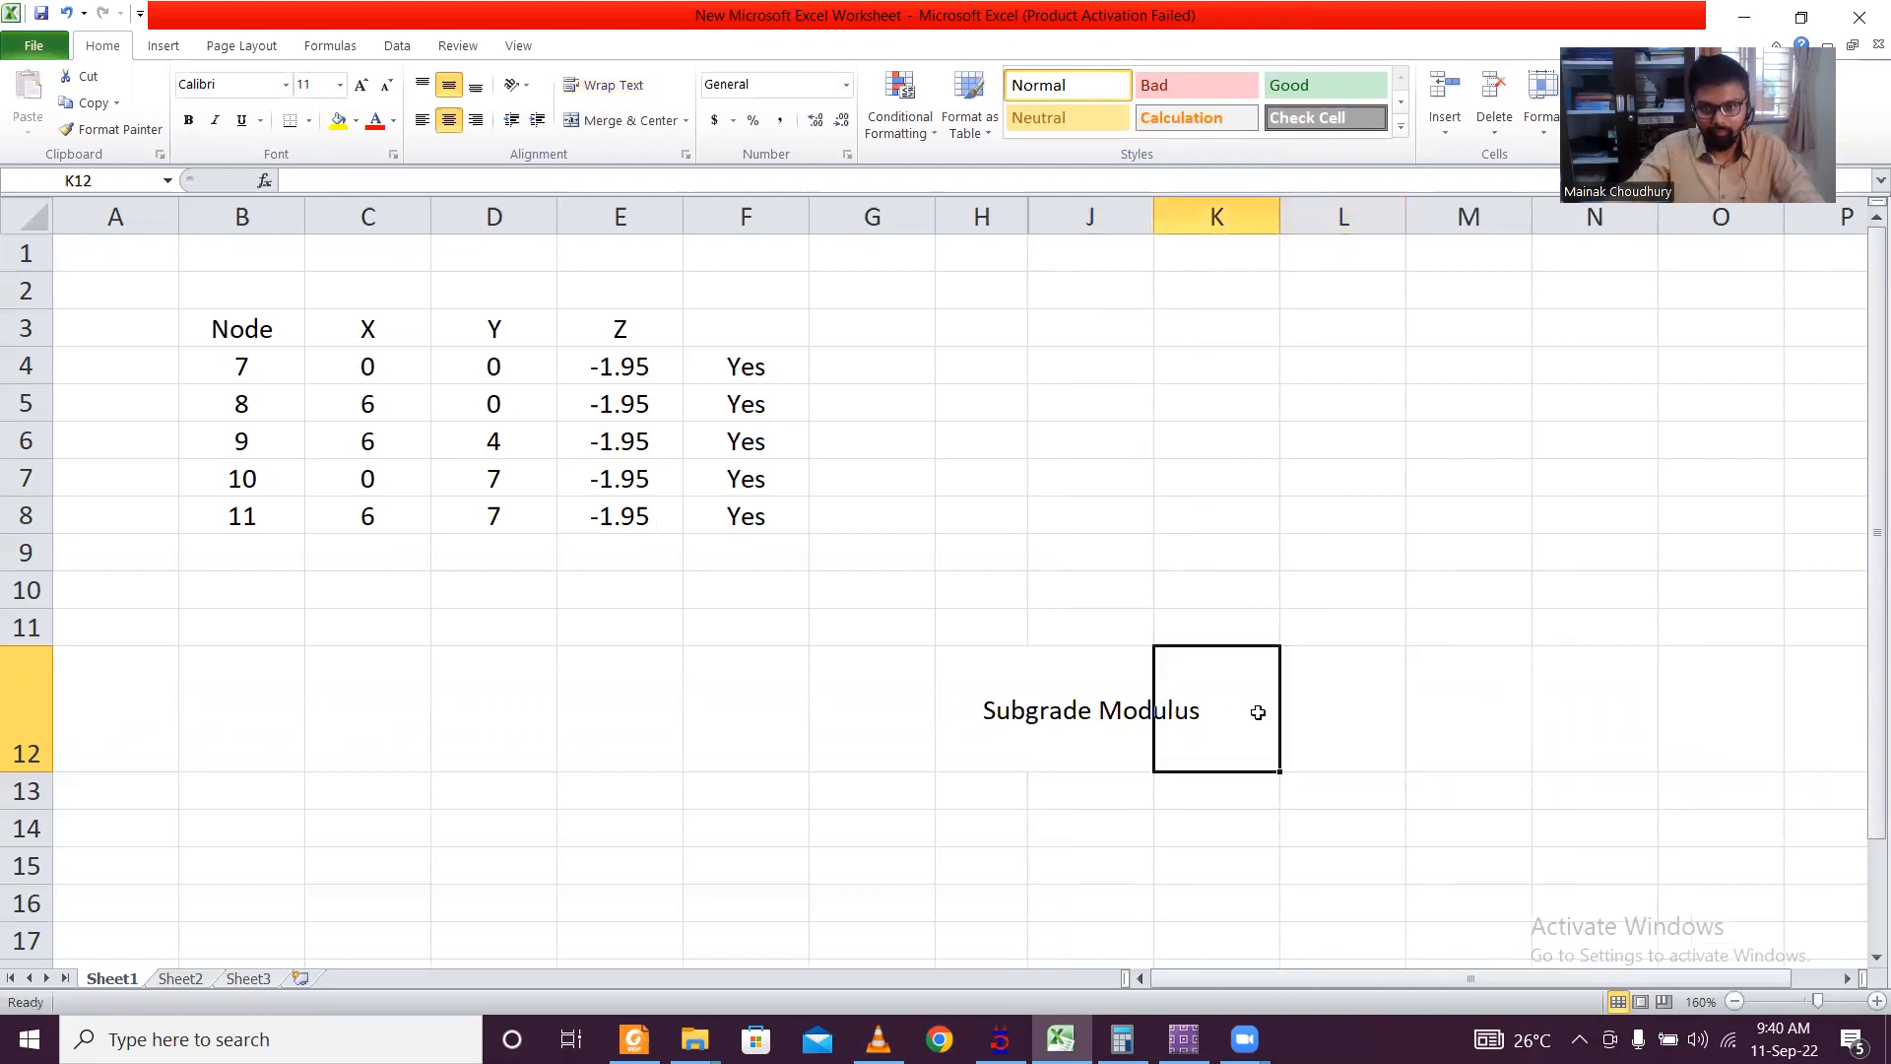
pyautogui.hotkey('ctrl', 'z')
pyautogui.click(1213, 663)
pyautogui.press('Escape')
# Step: Move the Subgrade Modulus label from cell J12 to G12, clear of the SBC/Max m Permissible settlement text
pyautogui.click(1099, 697)
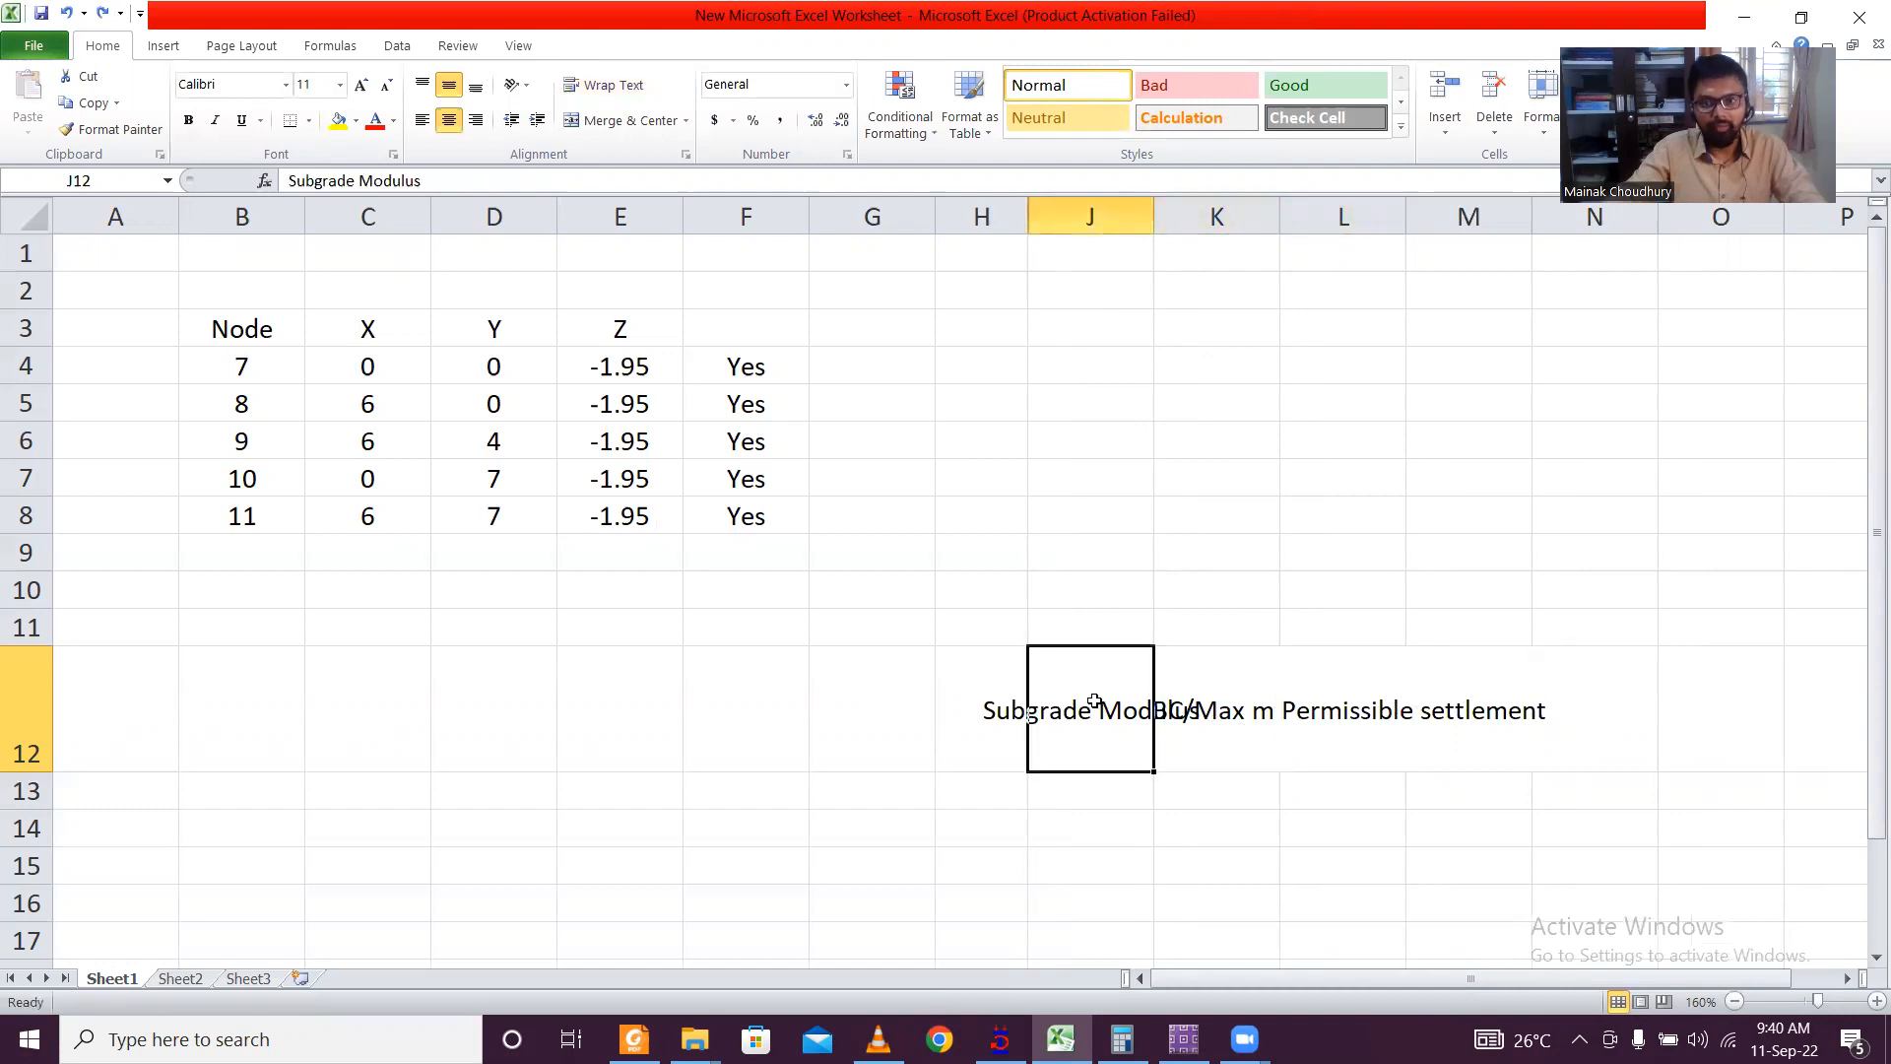
pyautogui.moveTo(425, 180); pyautogui.dragTo(288, 180)
pyautogui.press('BackSpace')
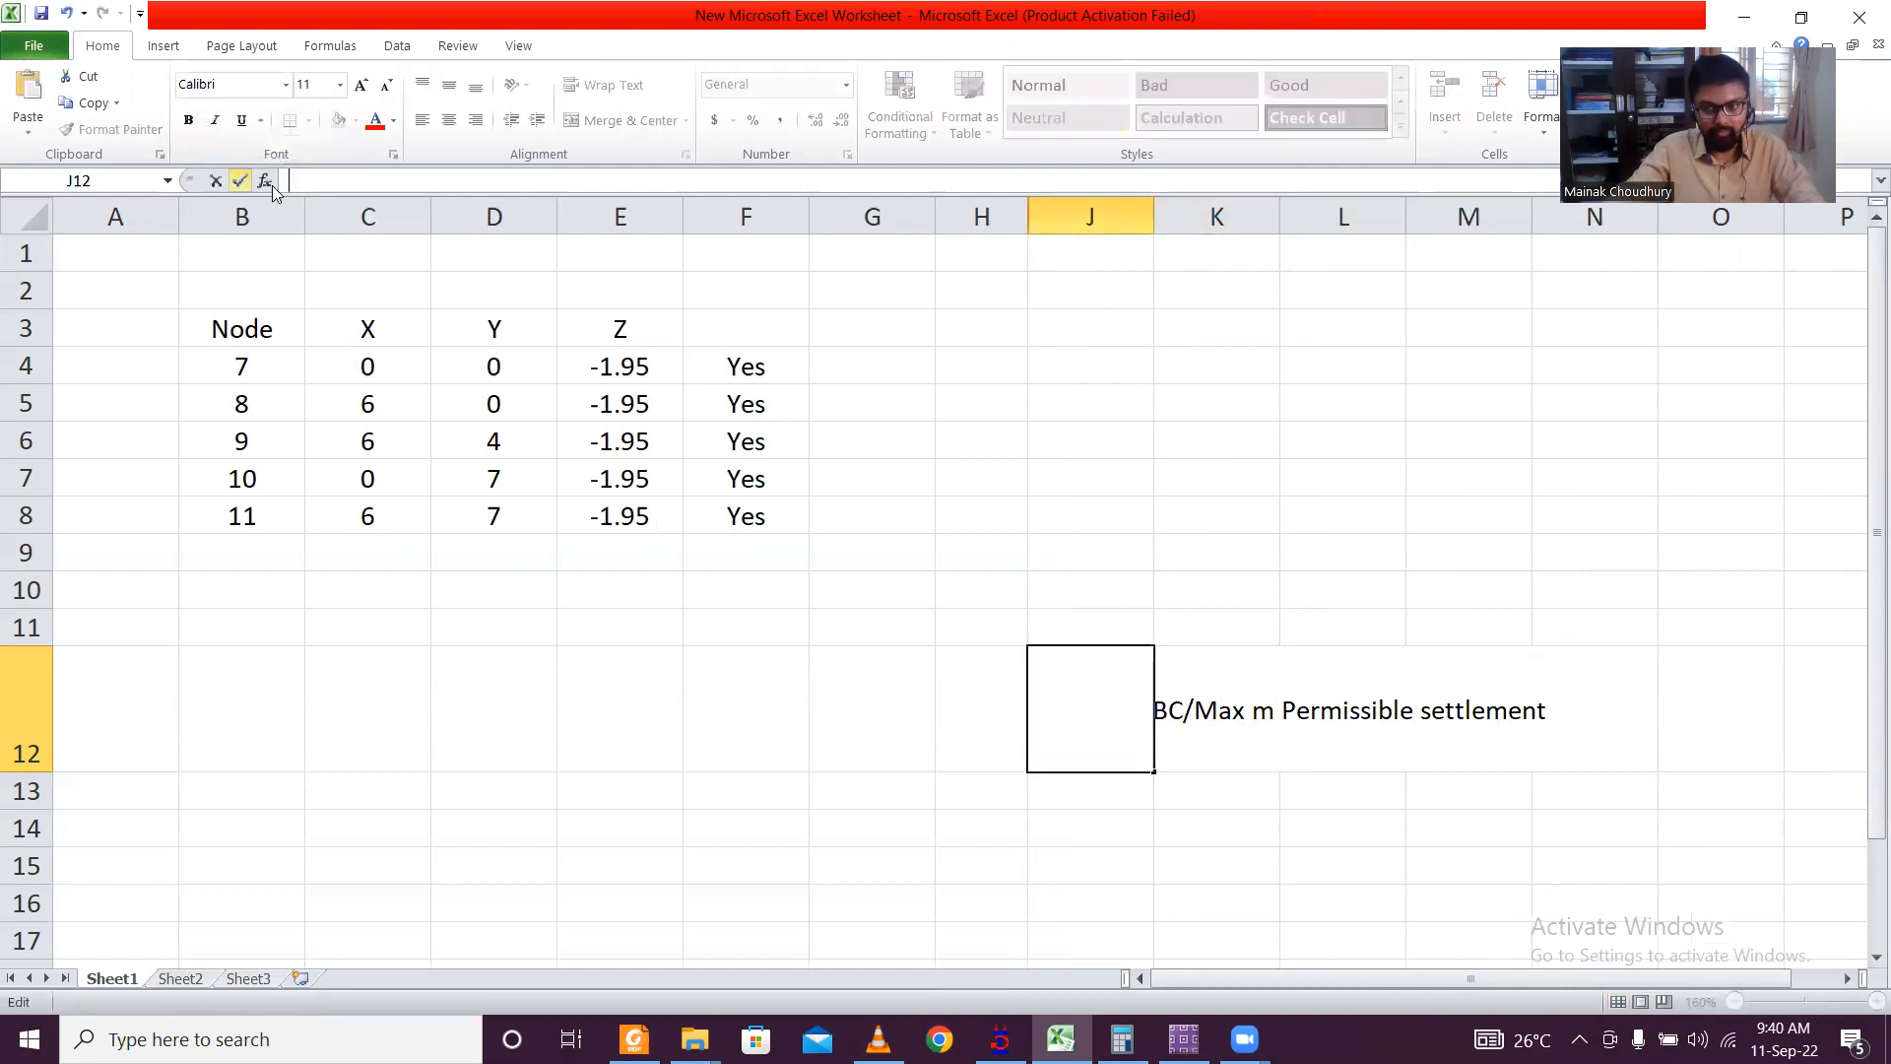
pyautogui.click(916, 696)
pyautogui.hotkey('ctrl', 'v')
pyautogui.click(1145, 753)
pyautogui.click(1201, 743)
pyautogui.click(1394, 788)
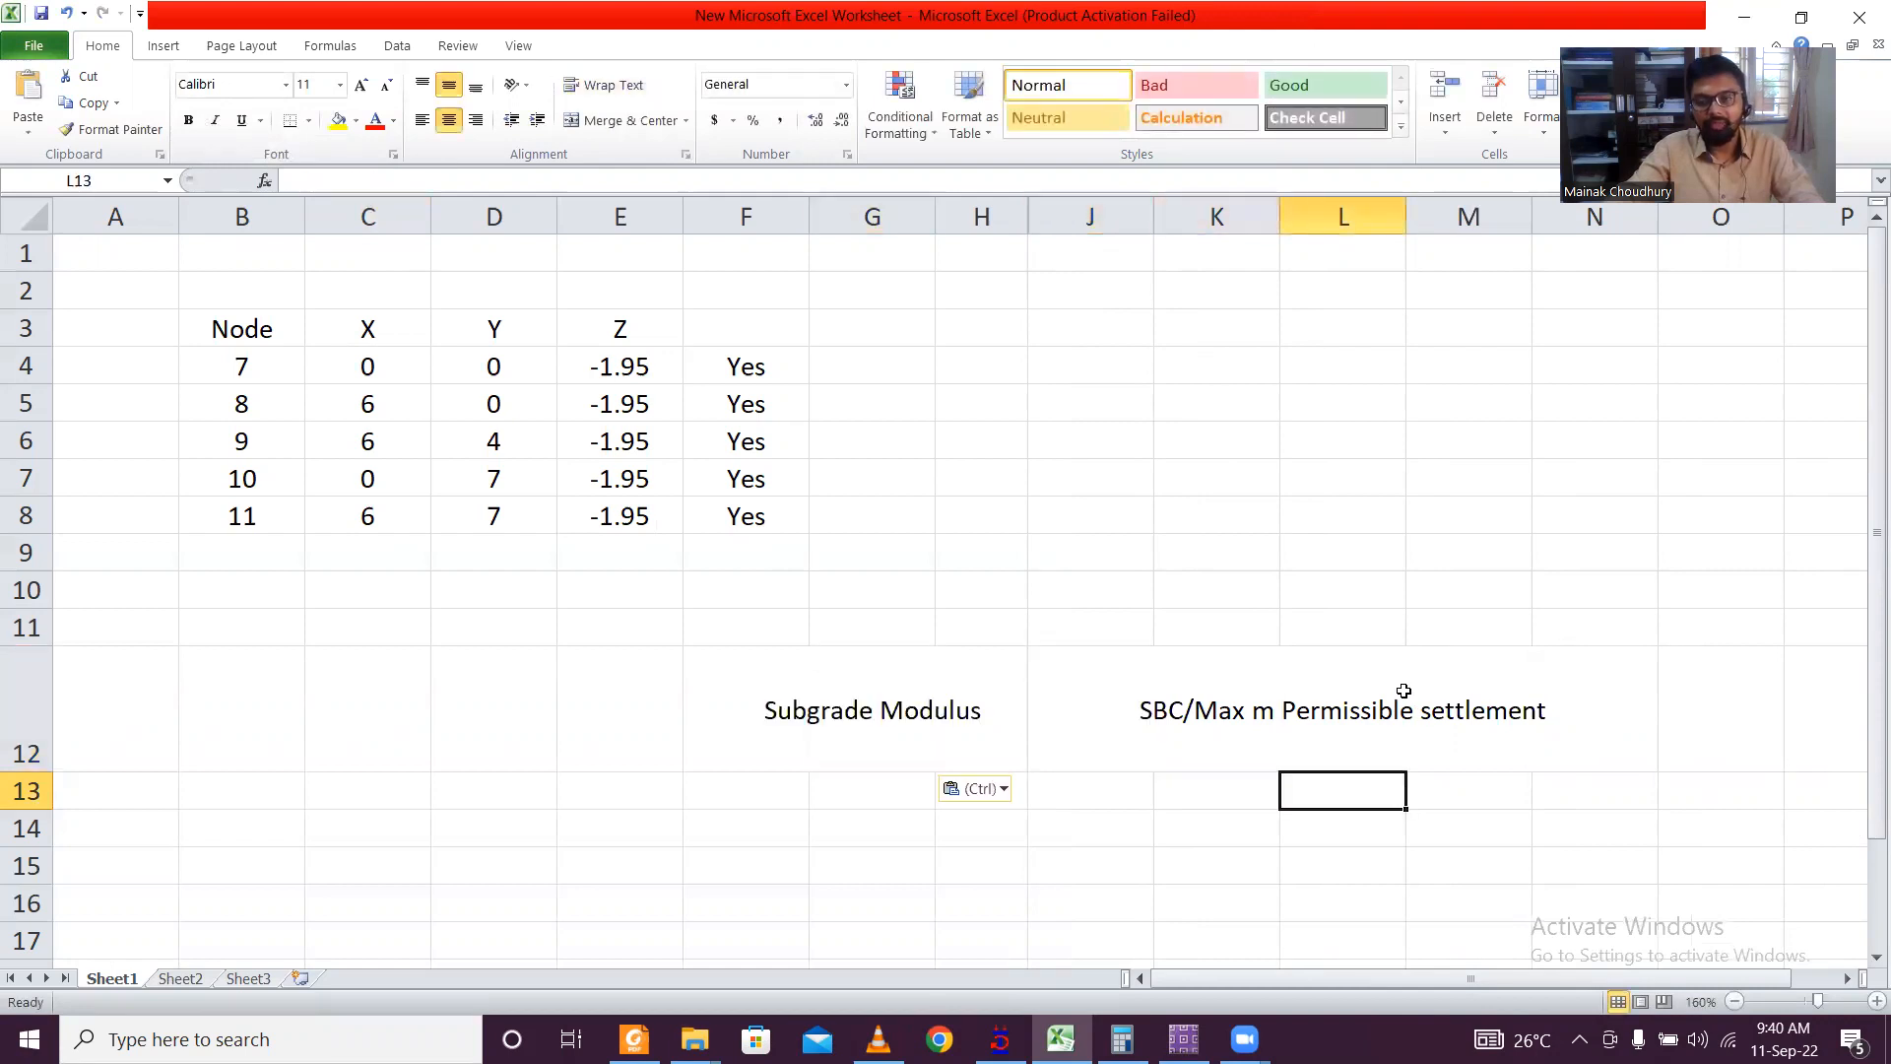
# Step: Calculate the subgrade modulus in cell K13, below the settlement expression, with the formula =150/.025
pyautogui.scroll(-1, 1377, 696)
pyautogui.click(1135, 679)
pyautogui.scroll(-1, 1184, 724)
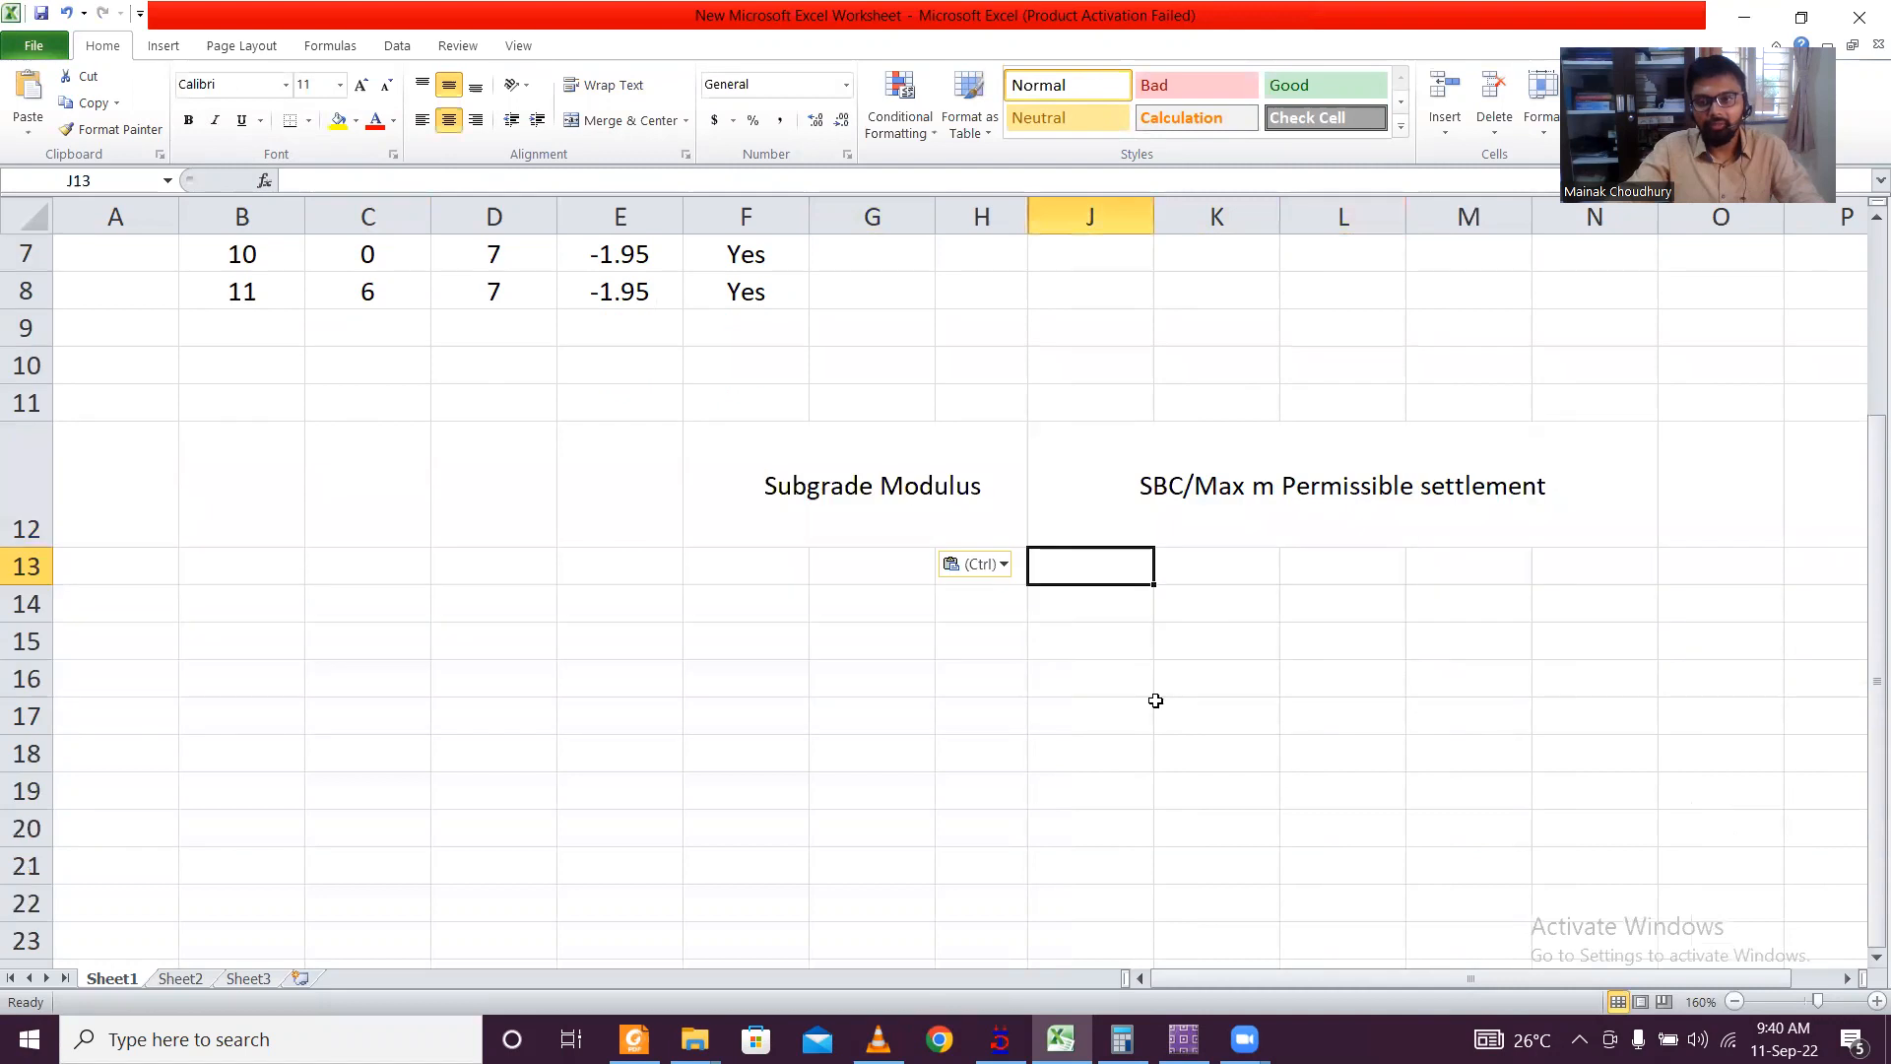
pyautogui.click(1171, 568)
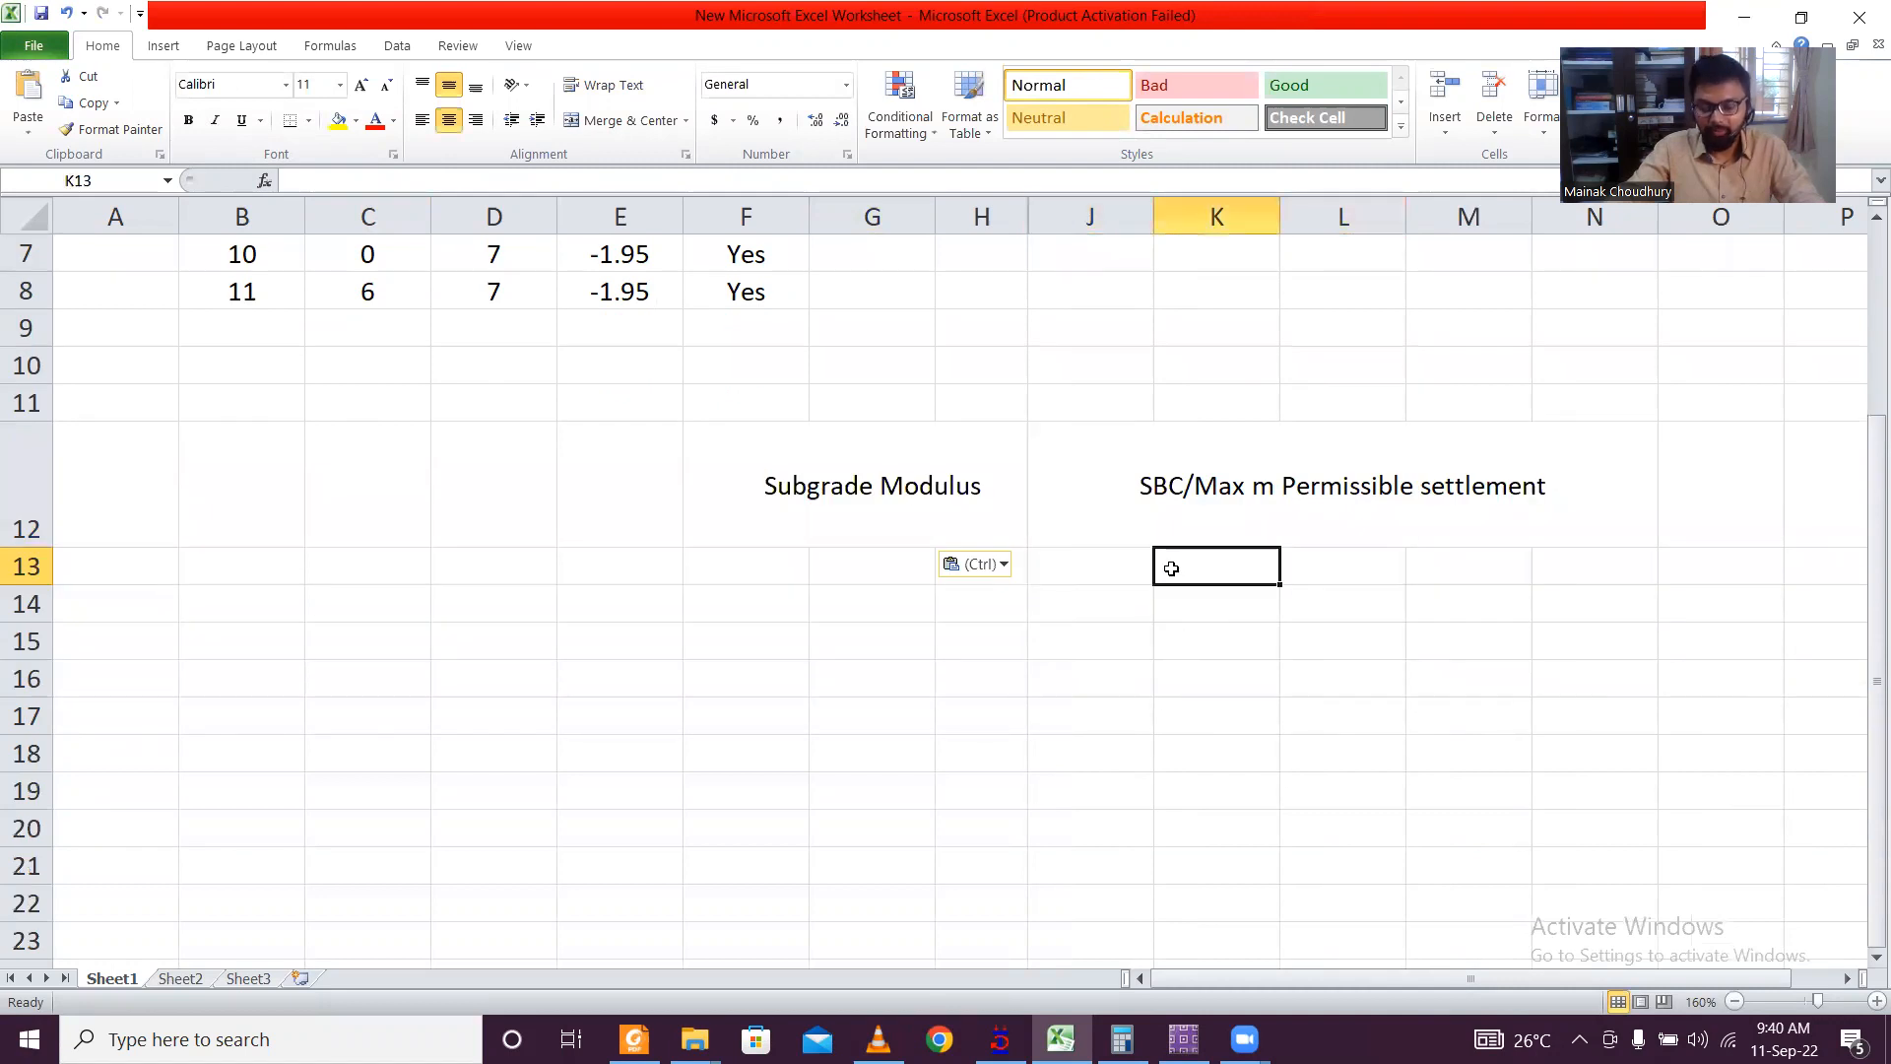
pyautogui.write('=1')
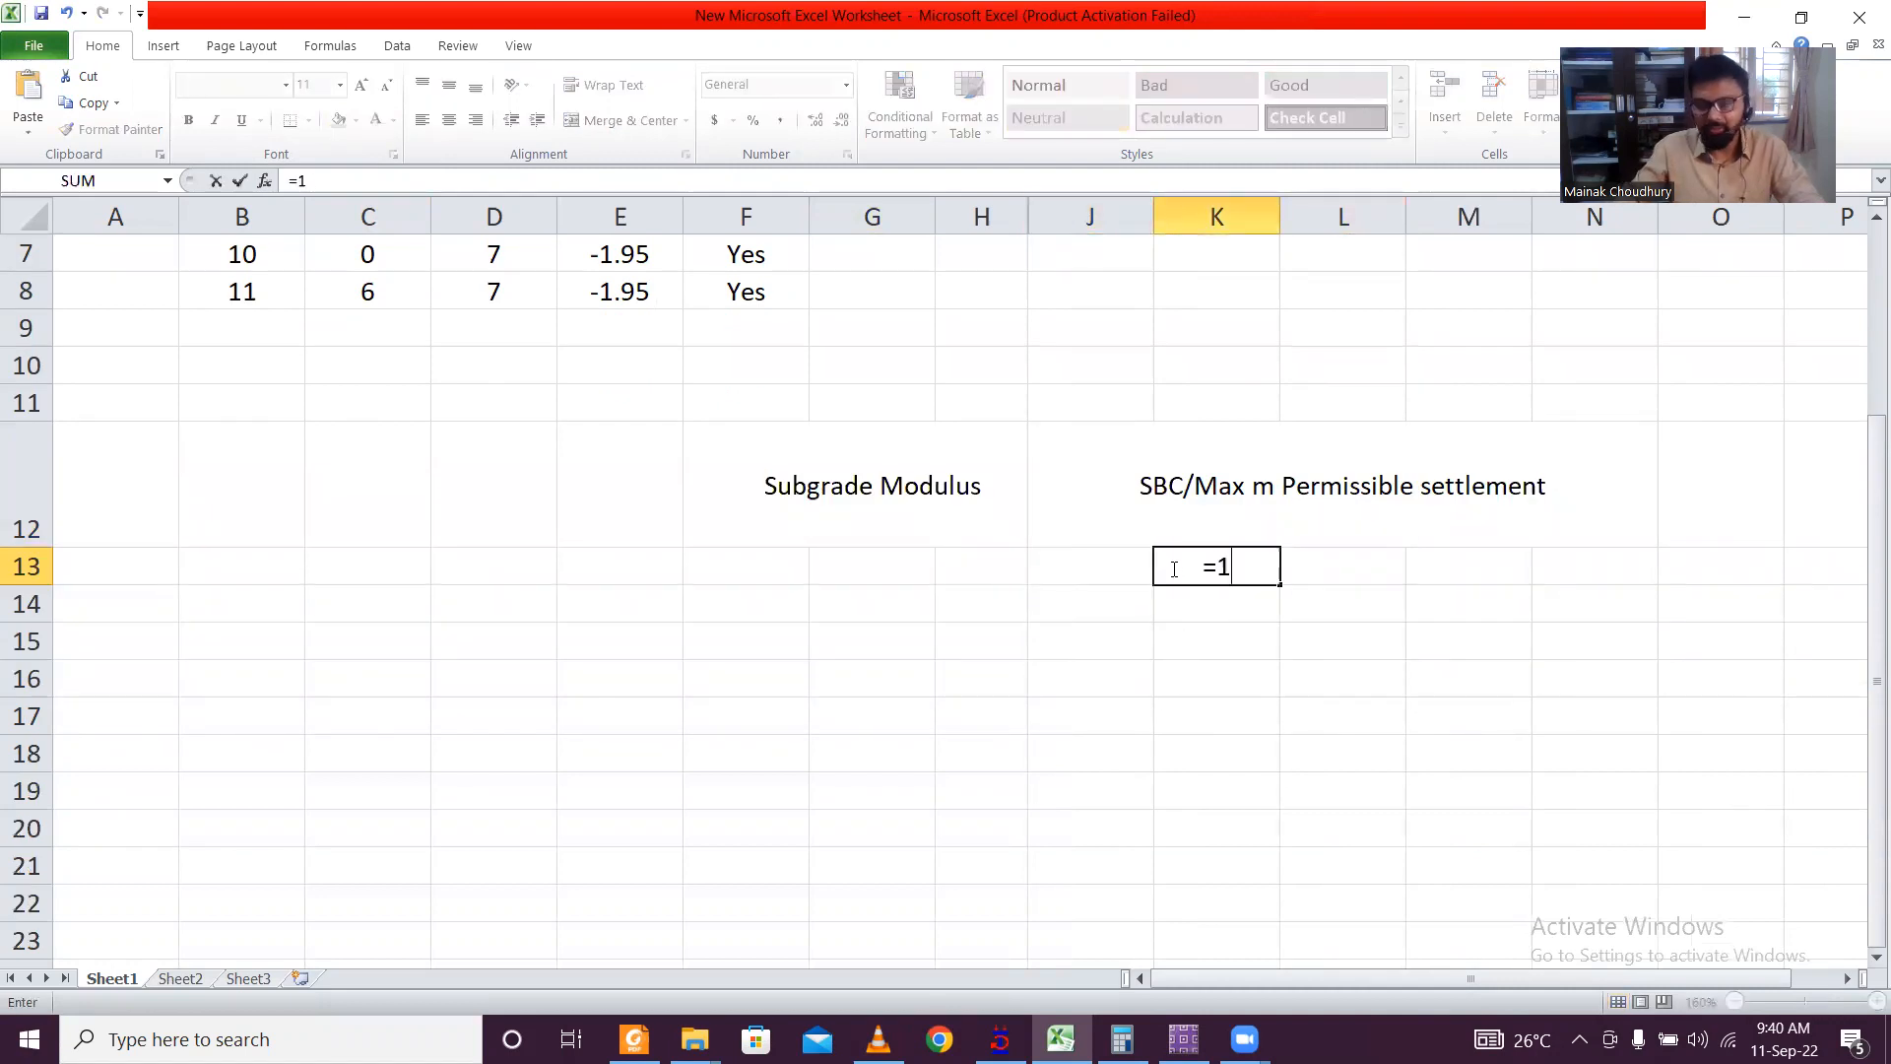
pyautogui.write('50/')
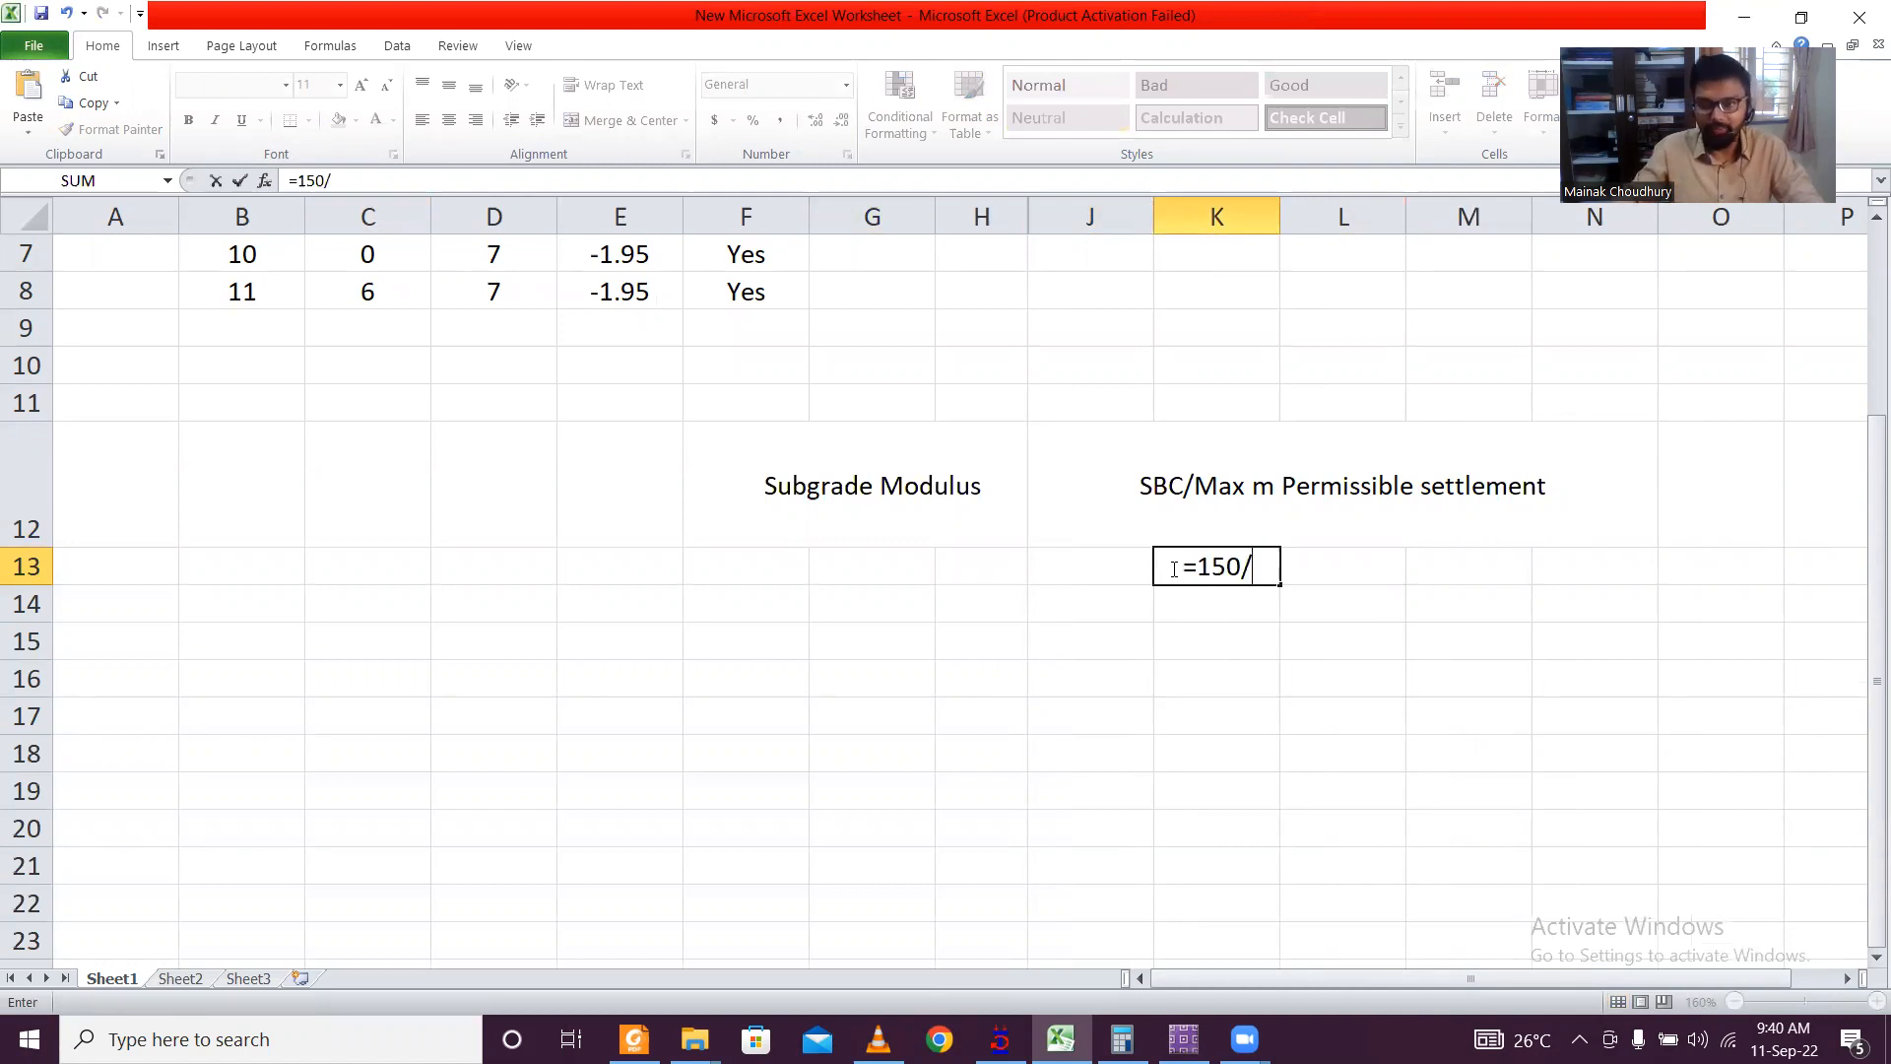
pyautogui.write('.025')
pyautogui.press('Return')
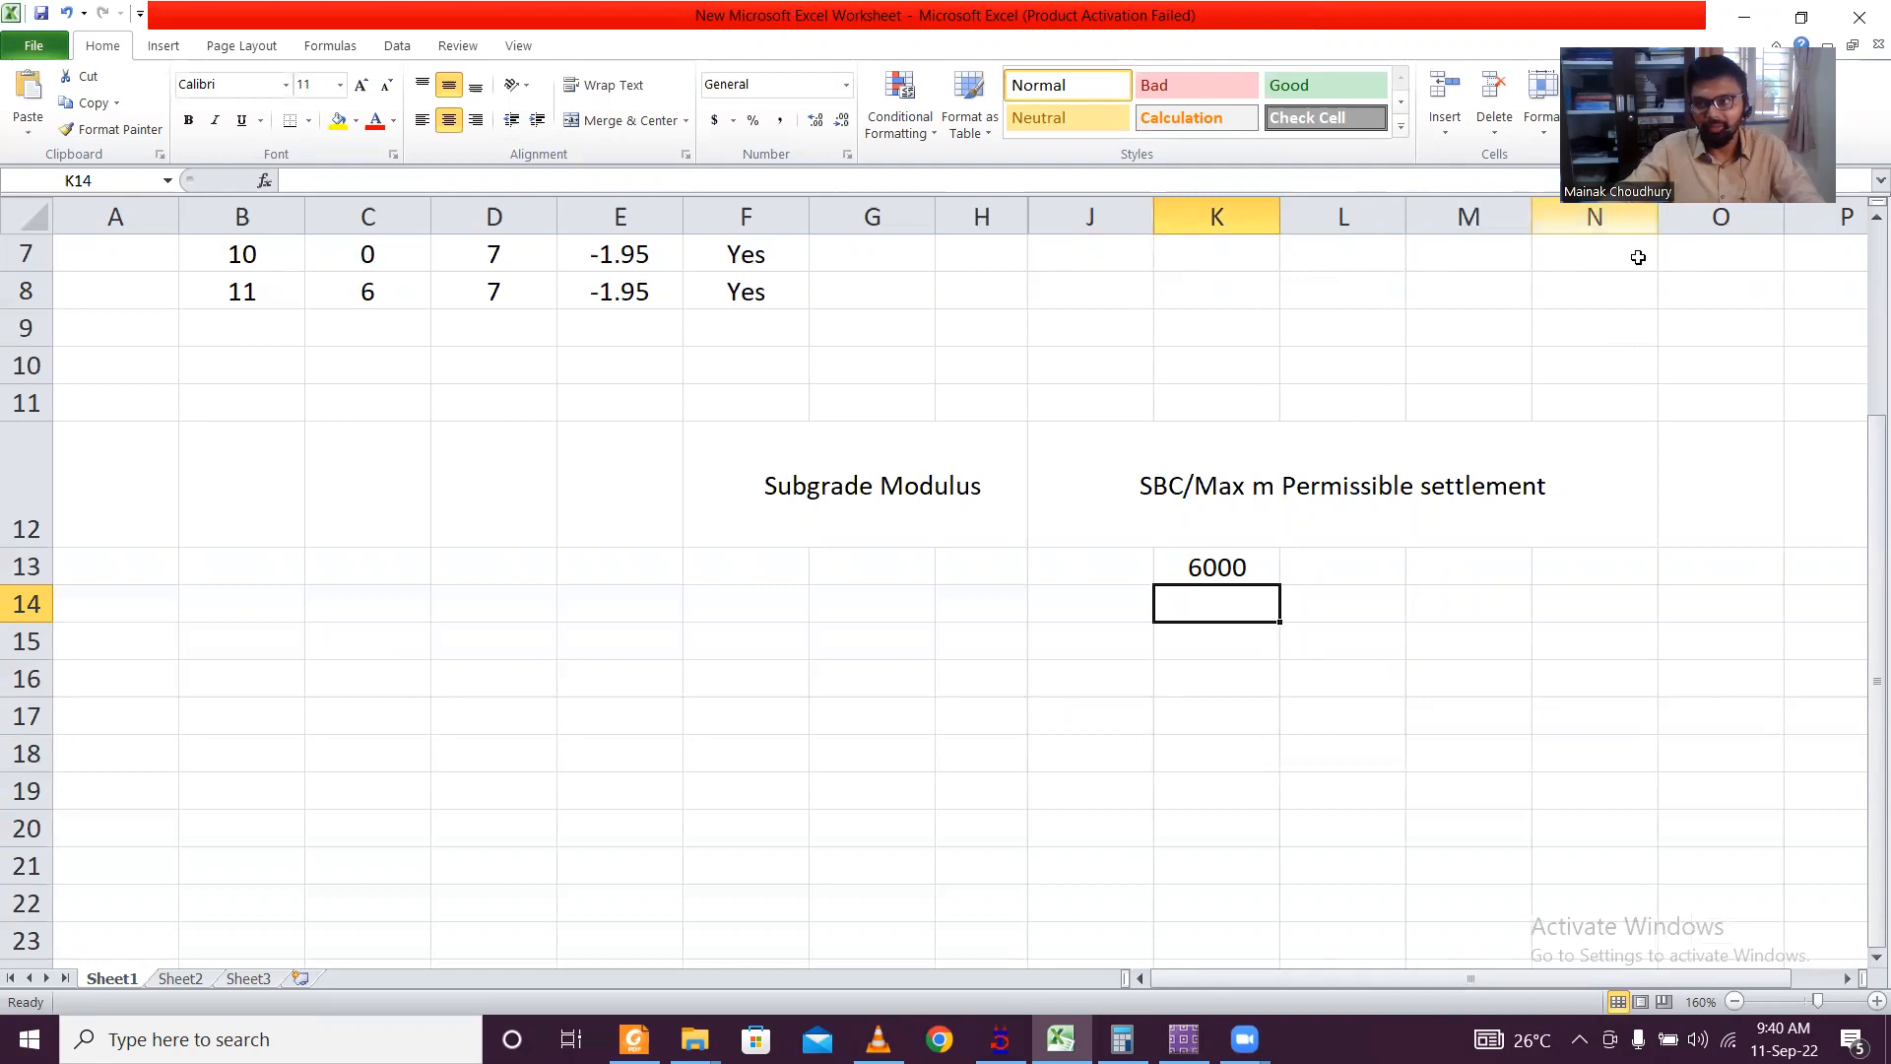
# Step: Enter the second subgrade modulus expression, 250/0.025, in cell K15 below the first result
pyautogui.click(1204, 656)
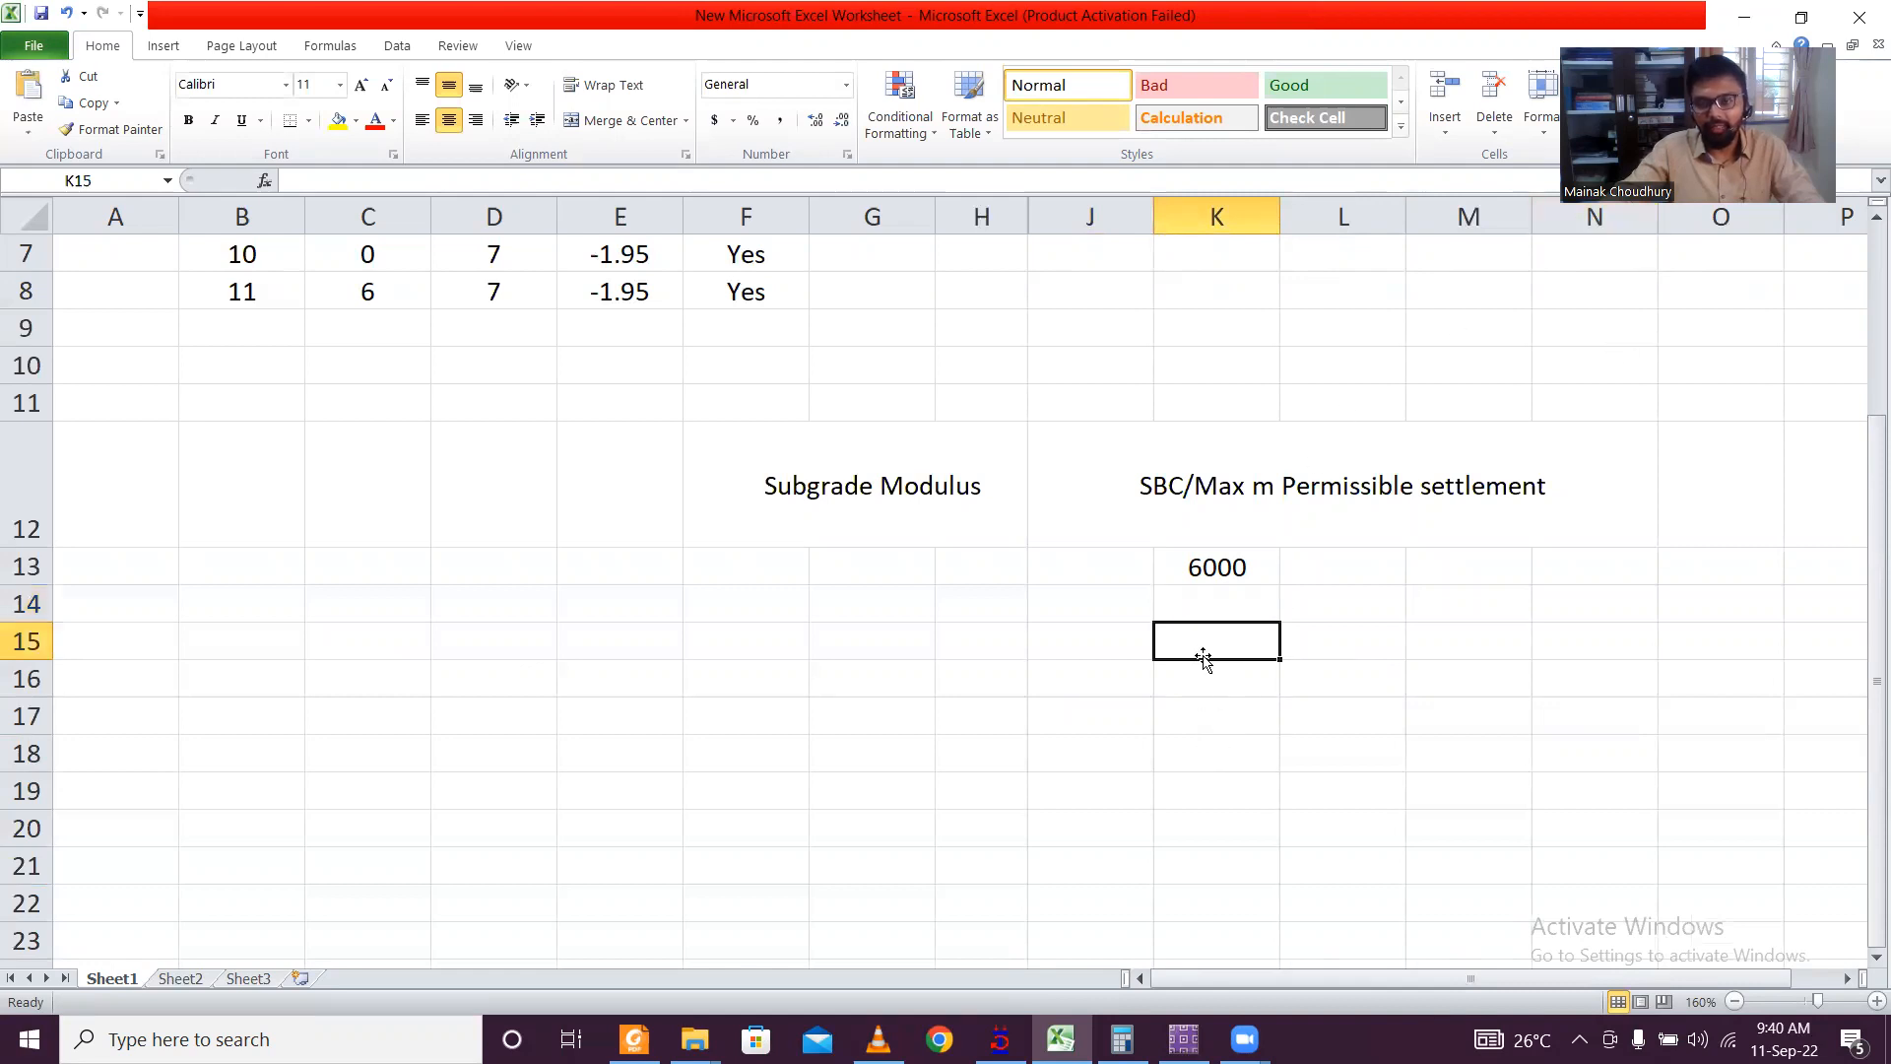
pyautogui.write('2')
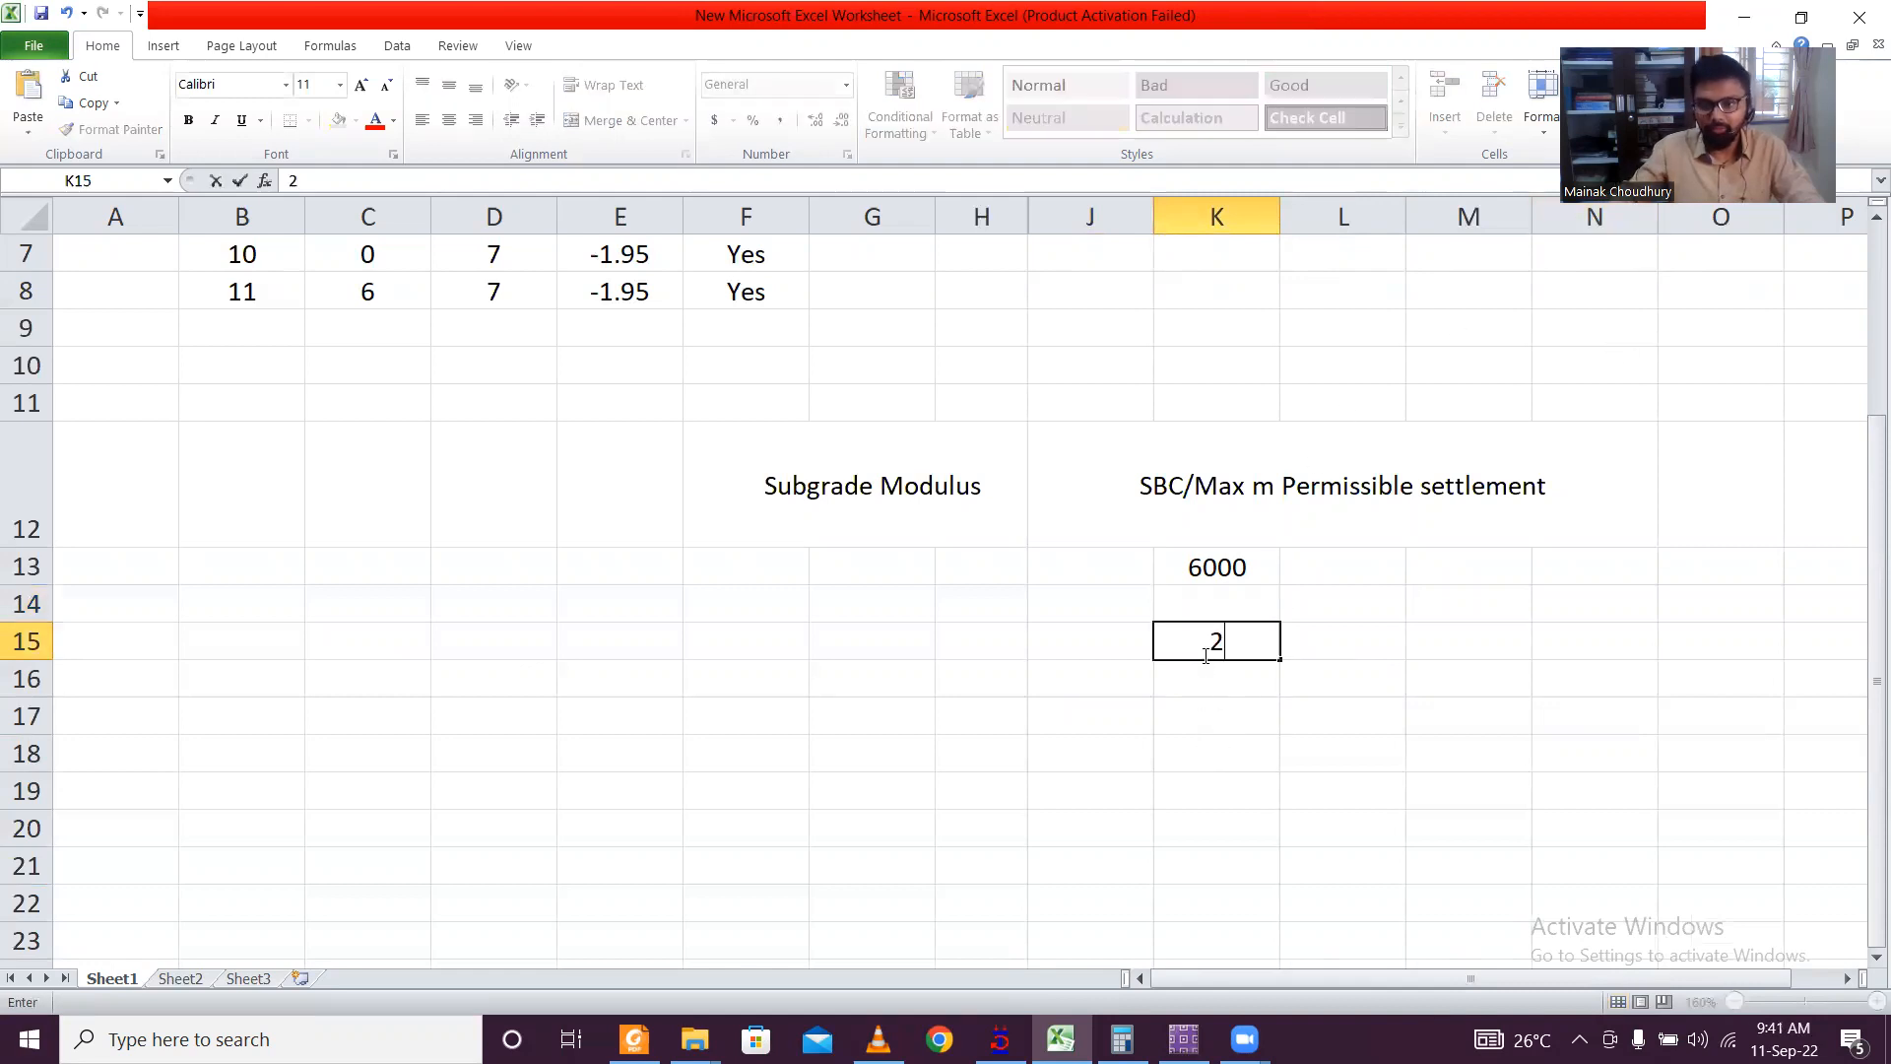
pyautogui.write('50/')
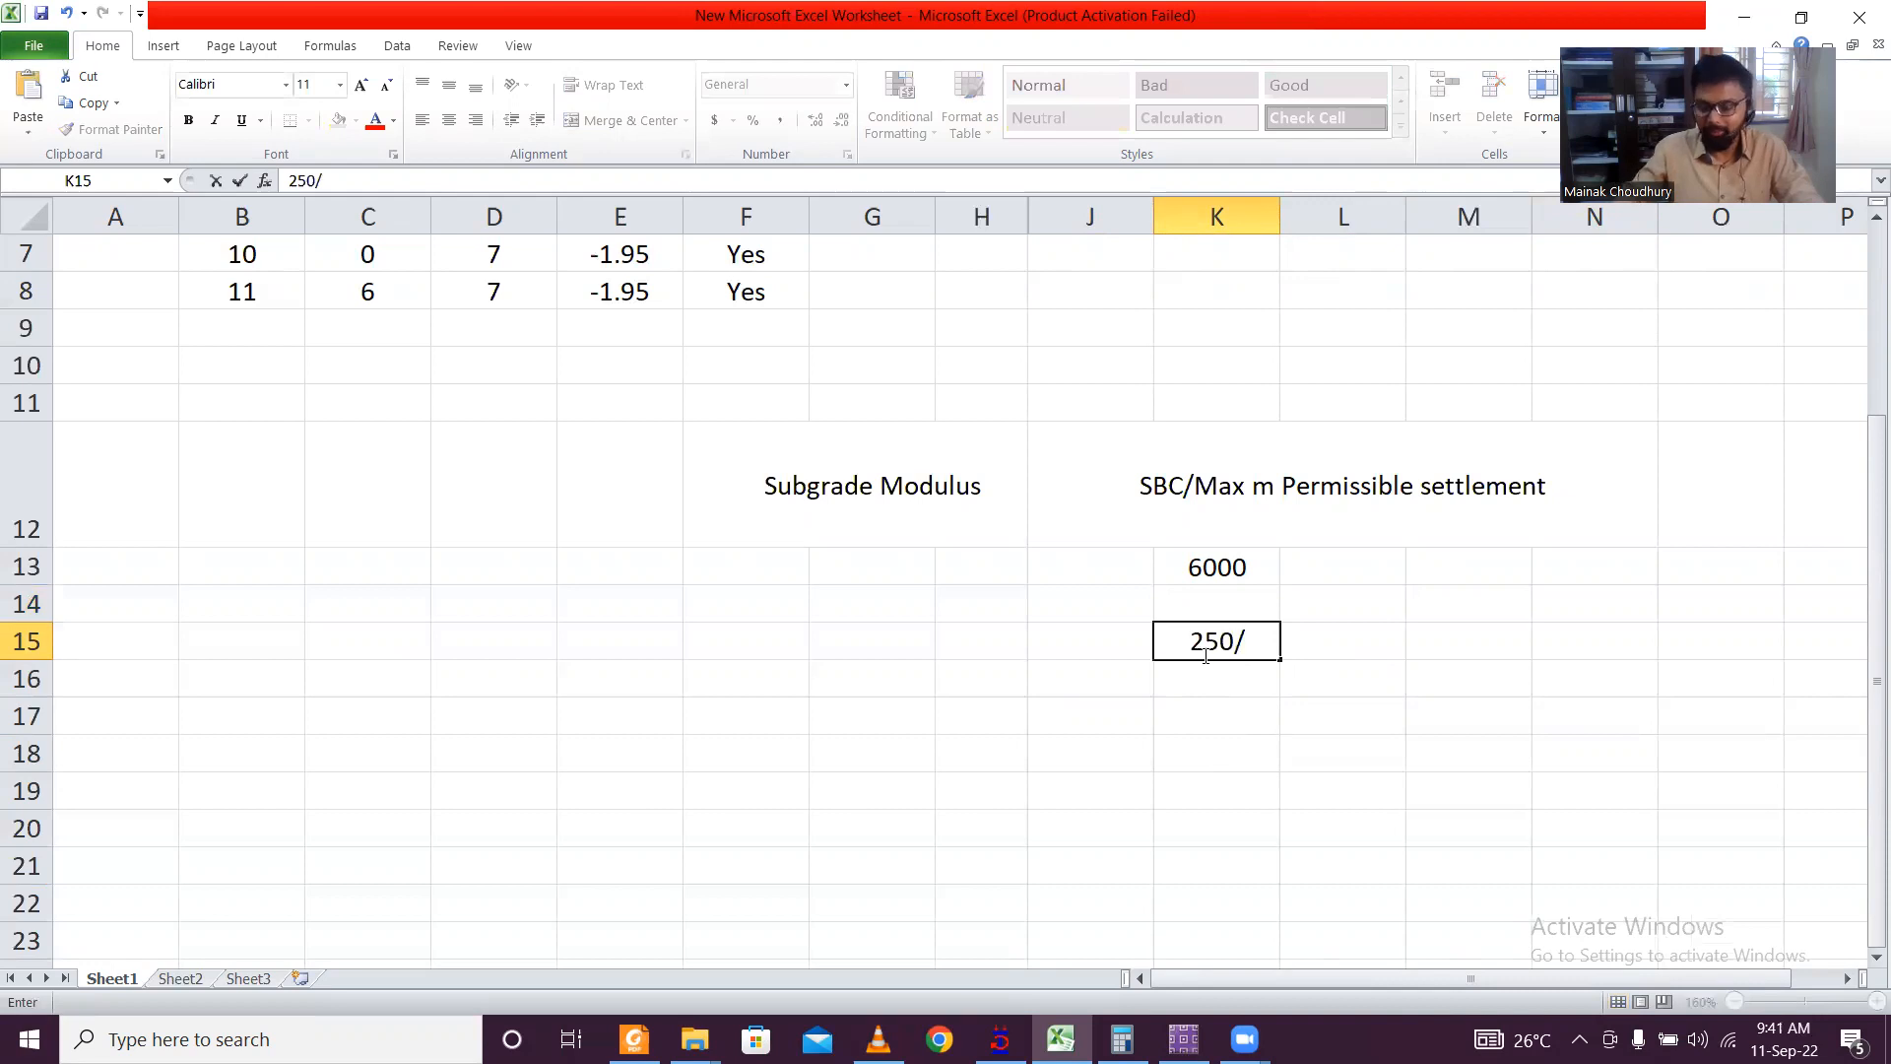
pyautogui.write('0.025')
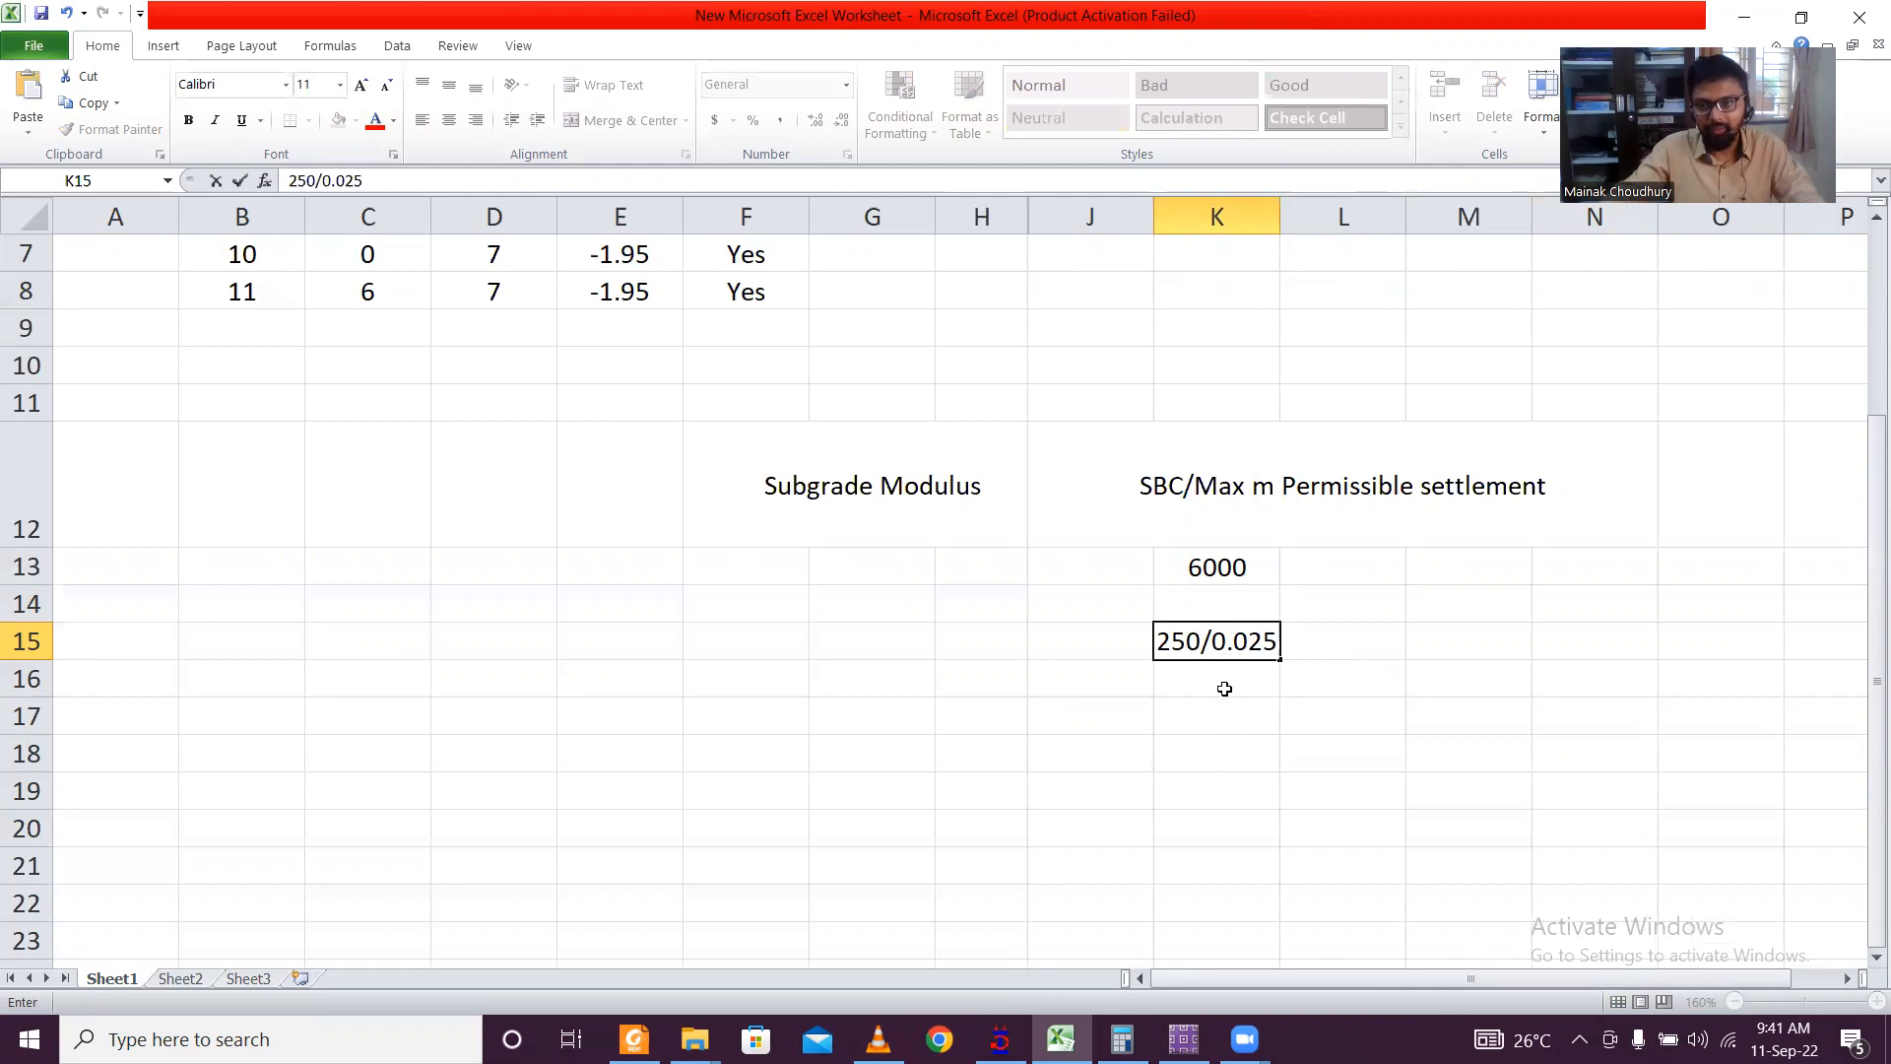
# Step: Evaluate 250/0.025 in Calculator, then return to Excel and commit the K15 entry
pyautogui.click(1122, 1039)
pyautogui.press('Escape')
pyautogui.write('250/0.025')
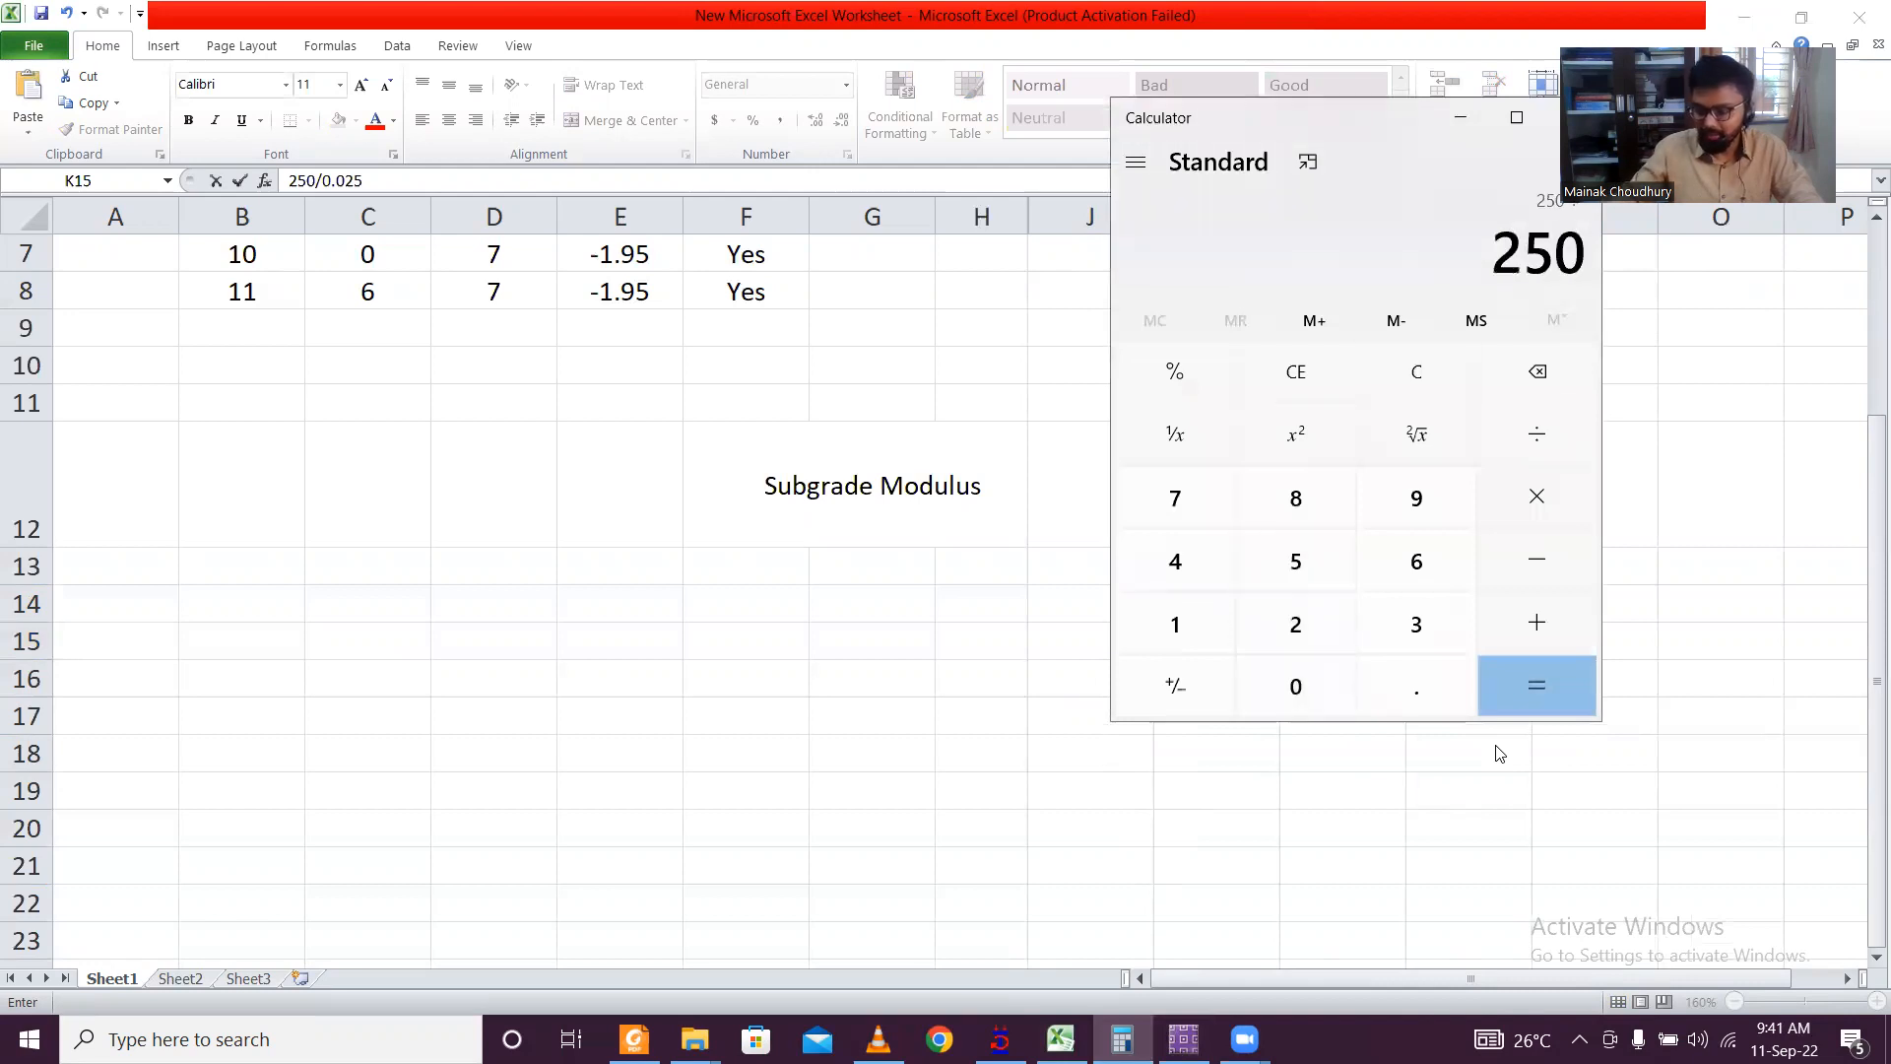
pyautogui.press('Return')
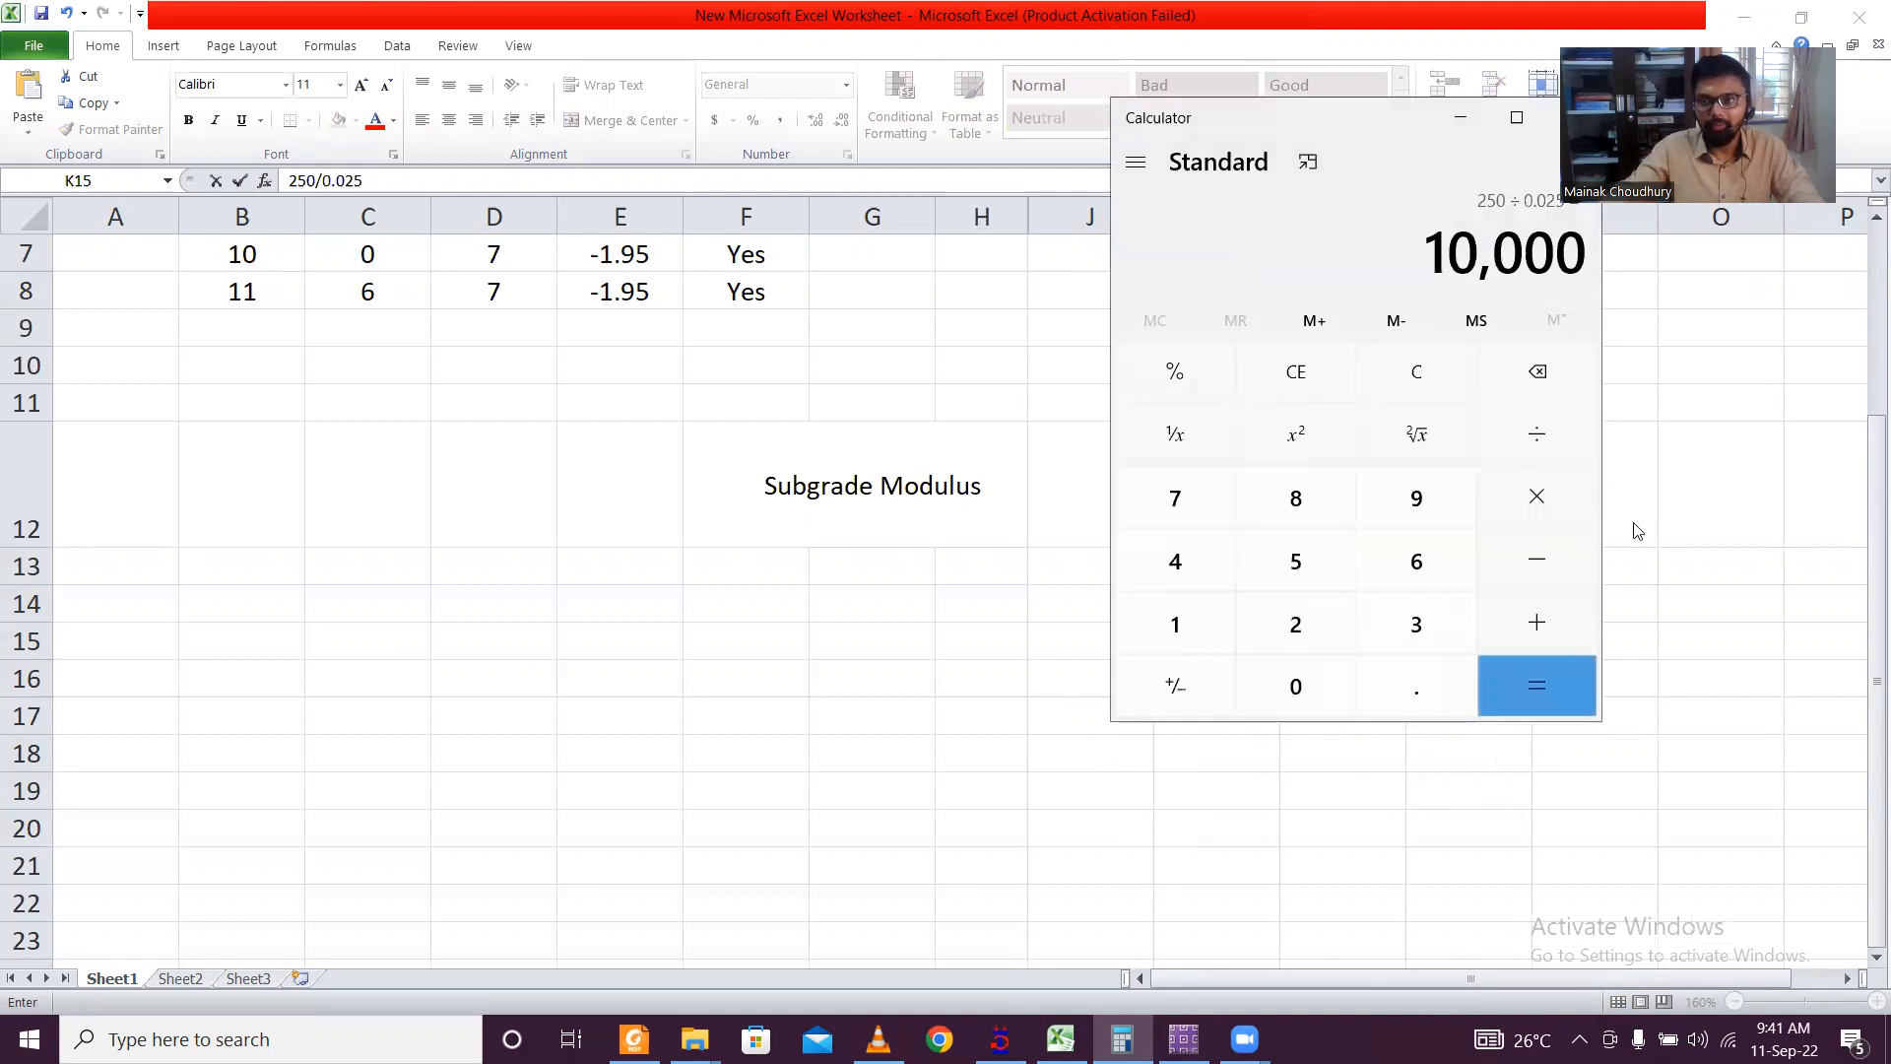
pyautogui.click(1461, 117)
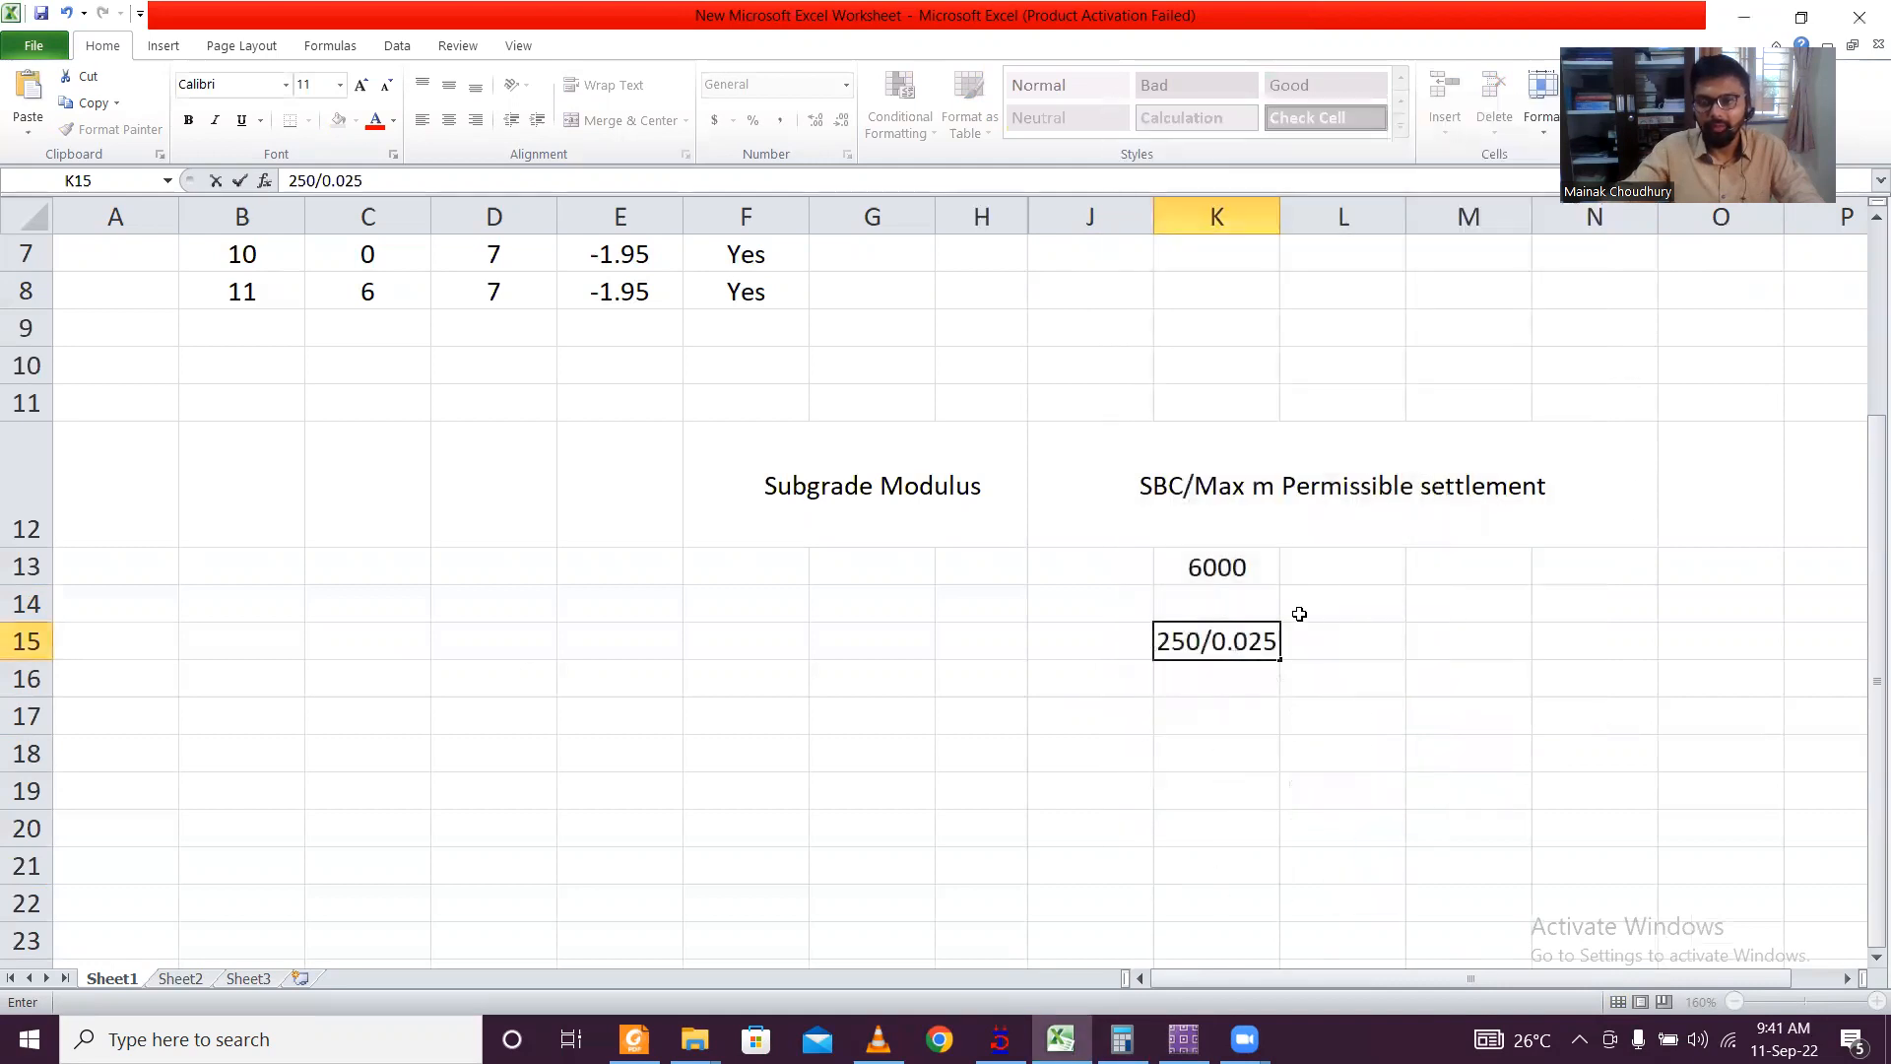
pyautogui.click(1290, 638)
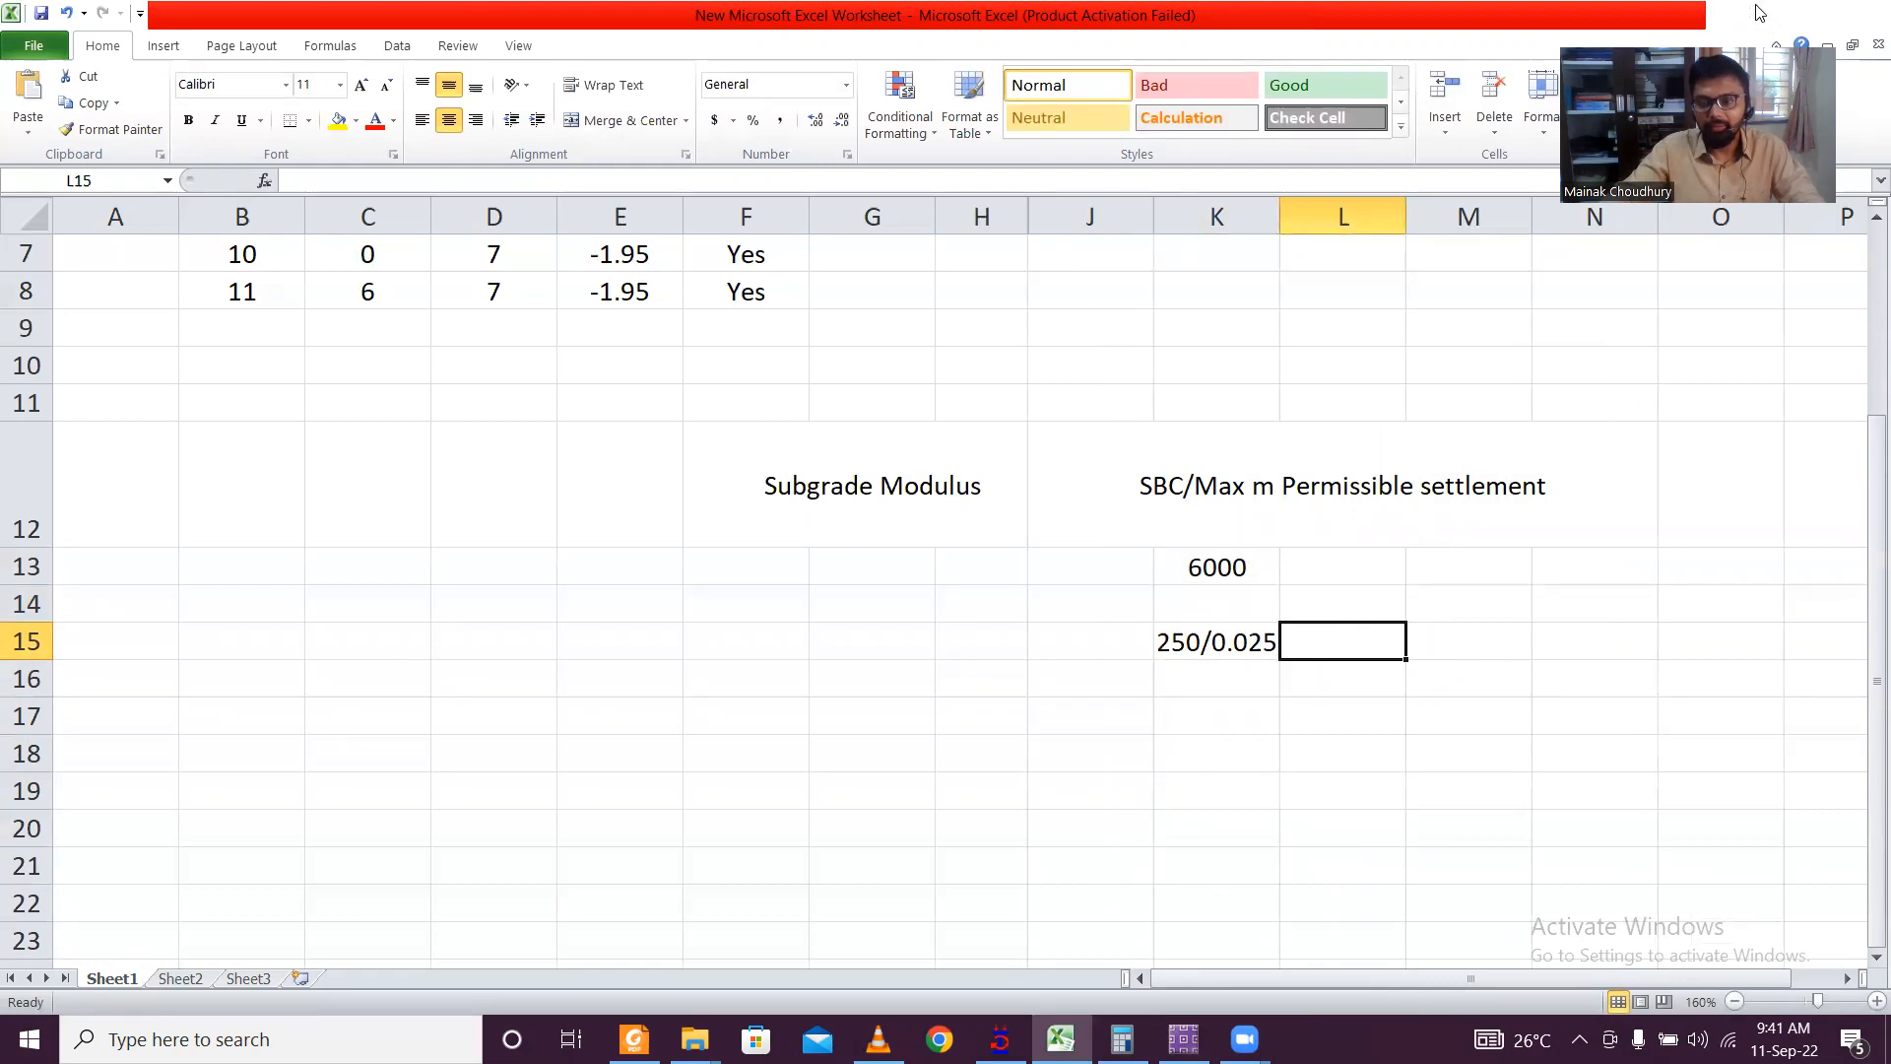
# Step: Switch to SAFE 2016, set the SOIL1 subgrade modulus to 6E+03 kN/m3 and accept the soil subgrade properties
pyautogui.click(1758, 14)
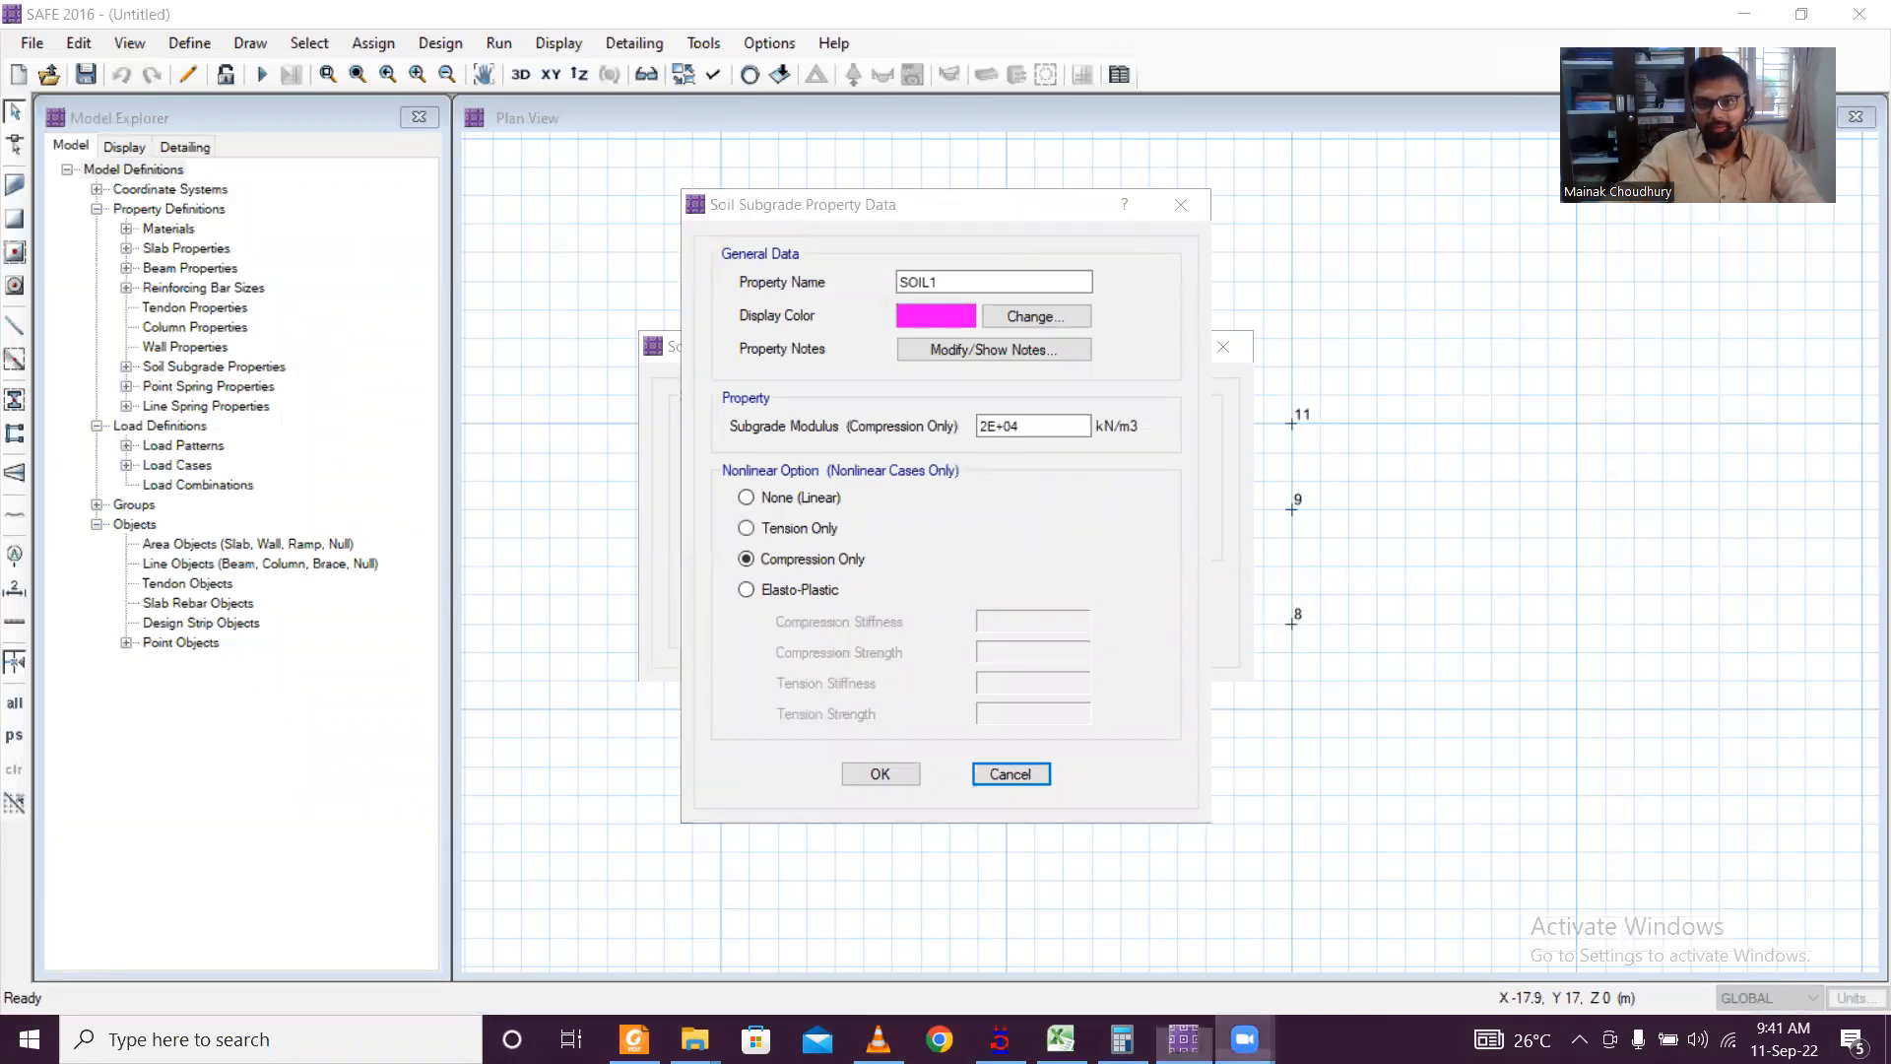
pyautogui.click(1245, 1039)
pyautogui.click(1060, 1039)
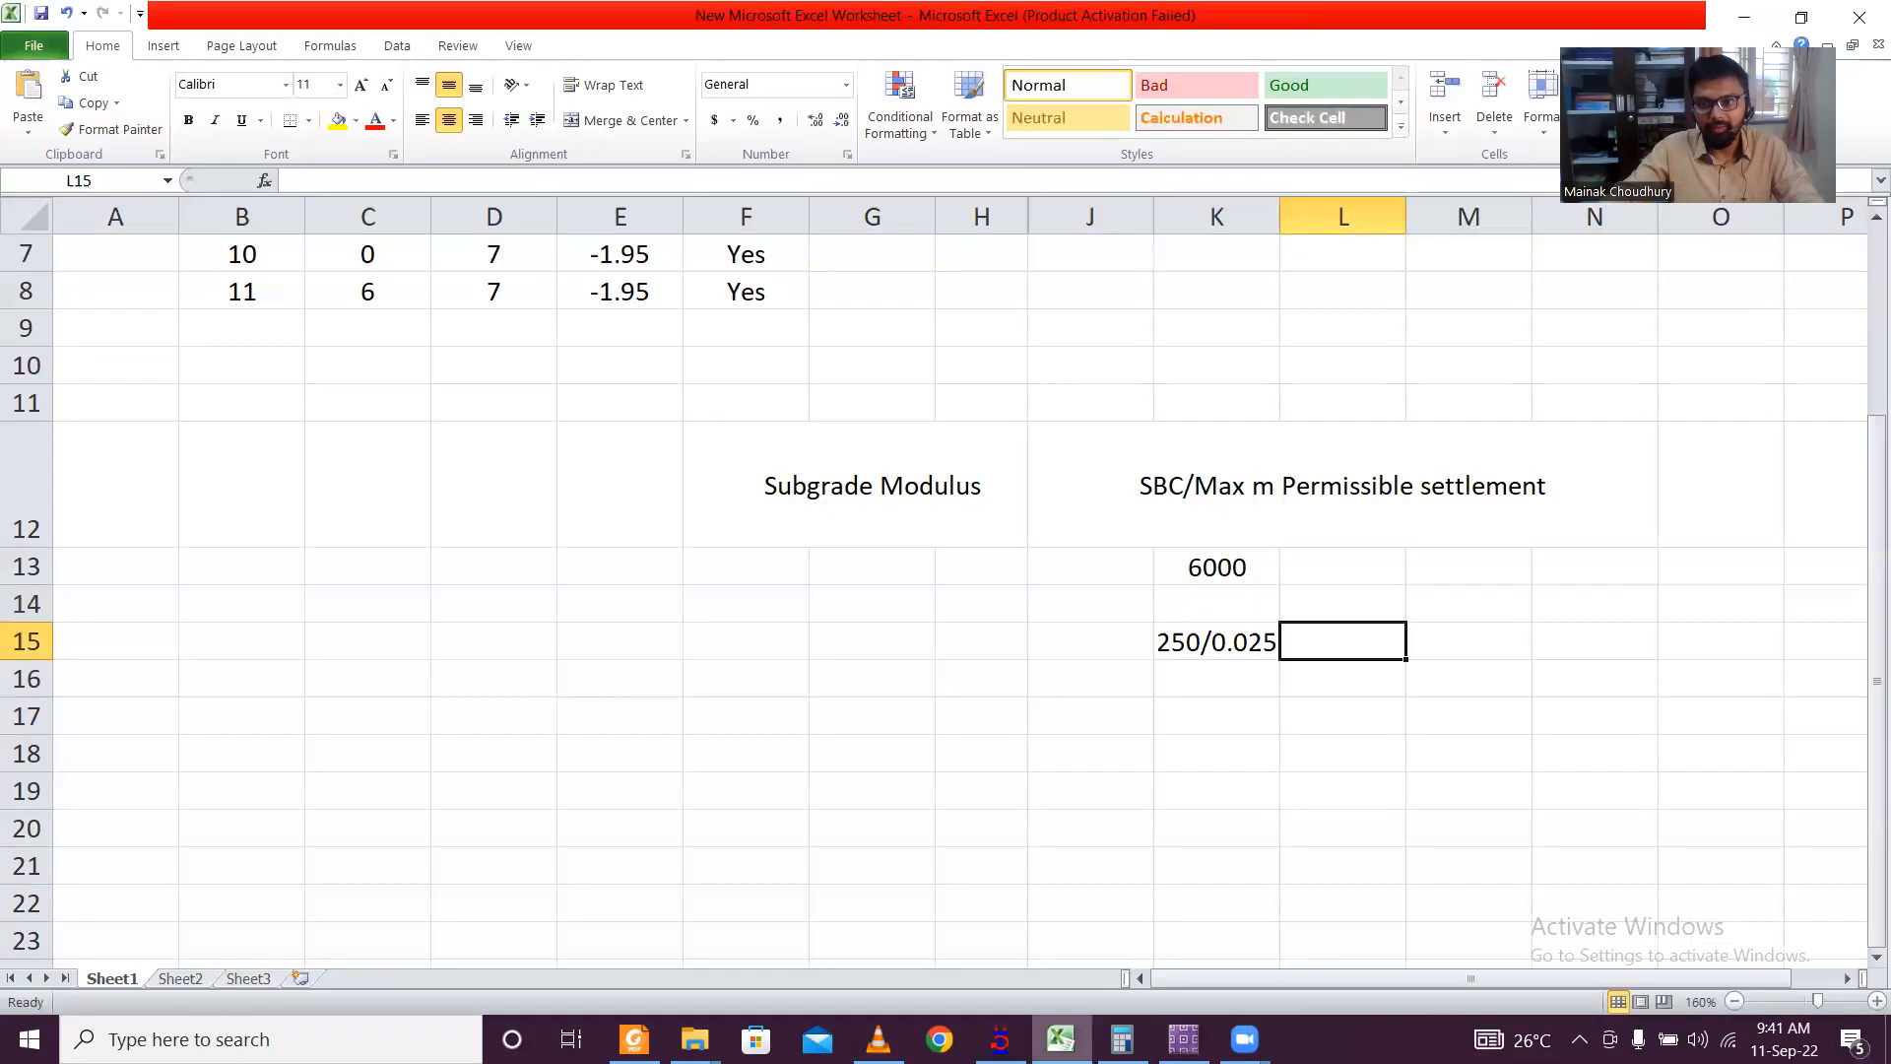
pyautogui.click(1061, 1039)
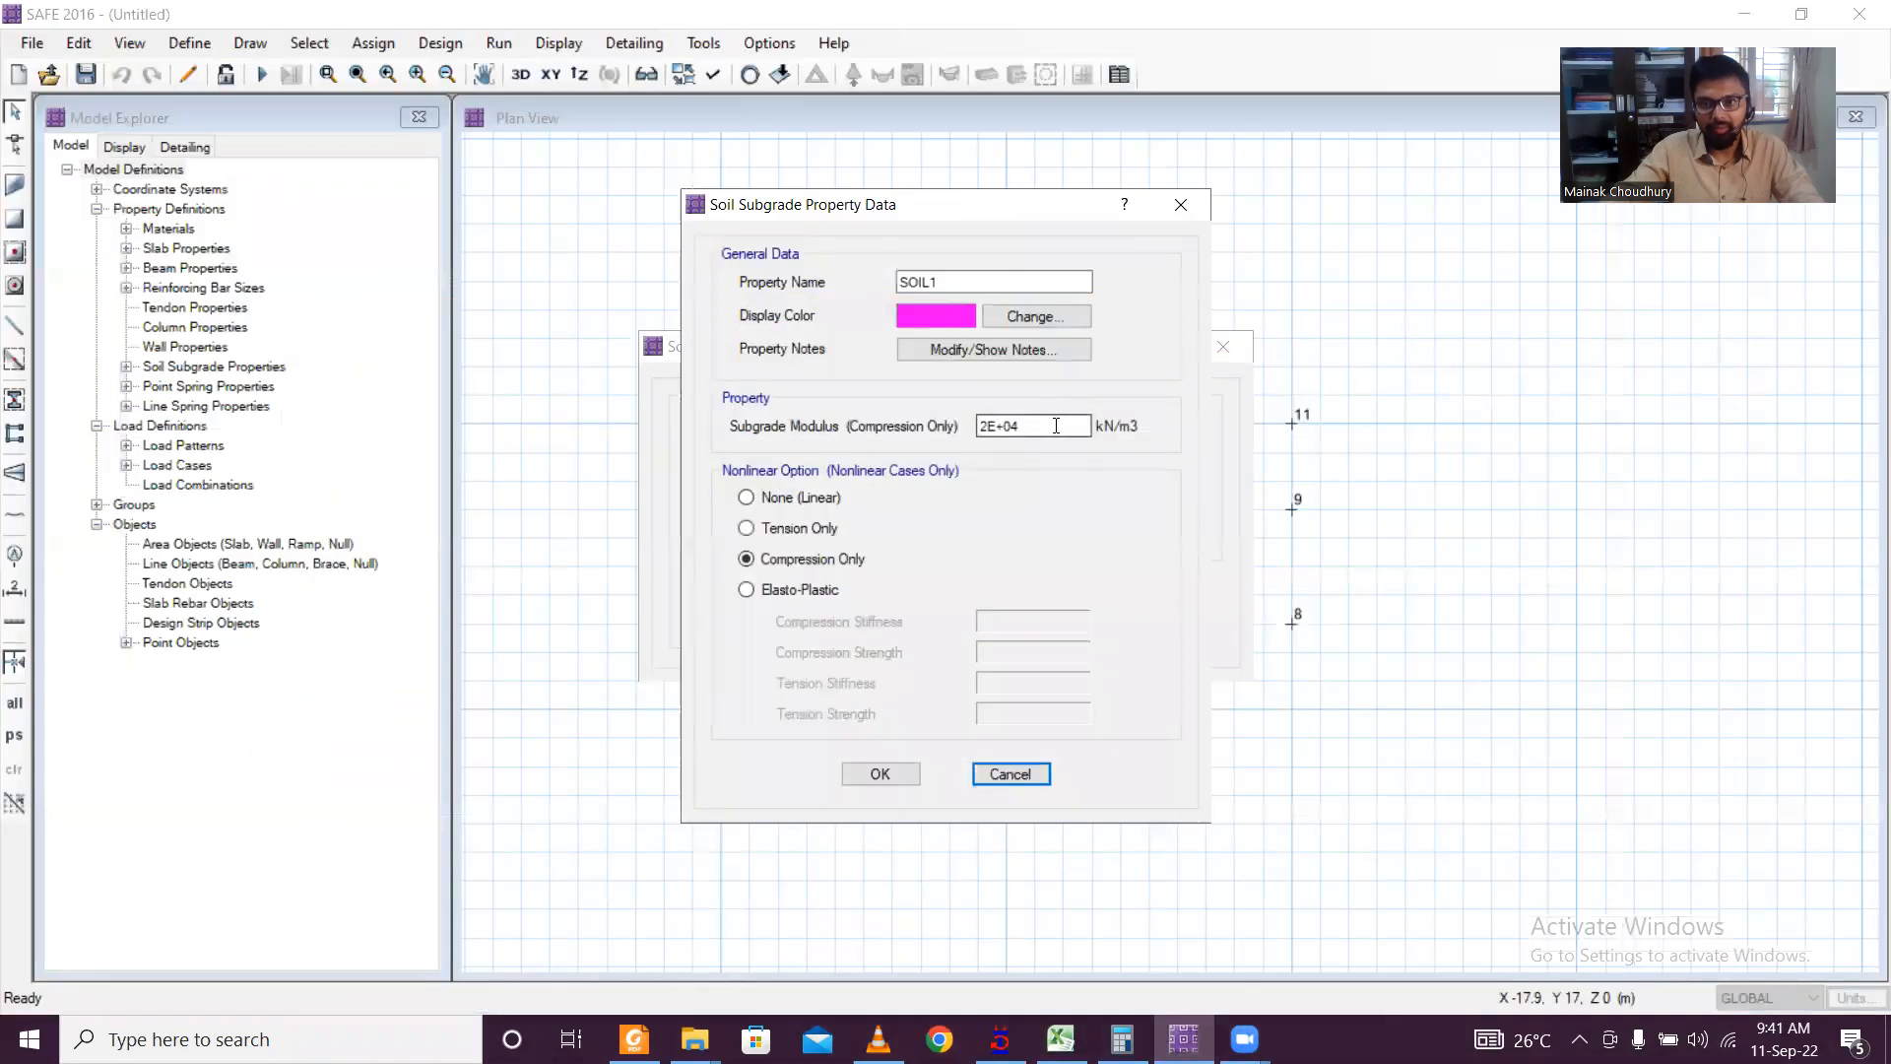
pyautogui.click(1036, 423)
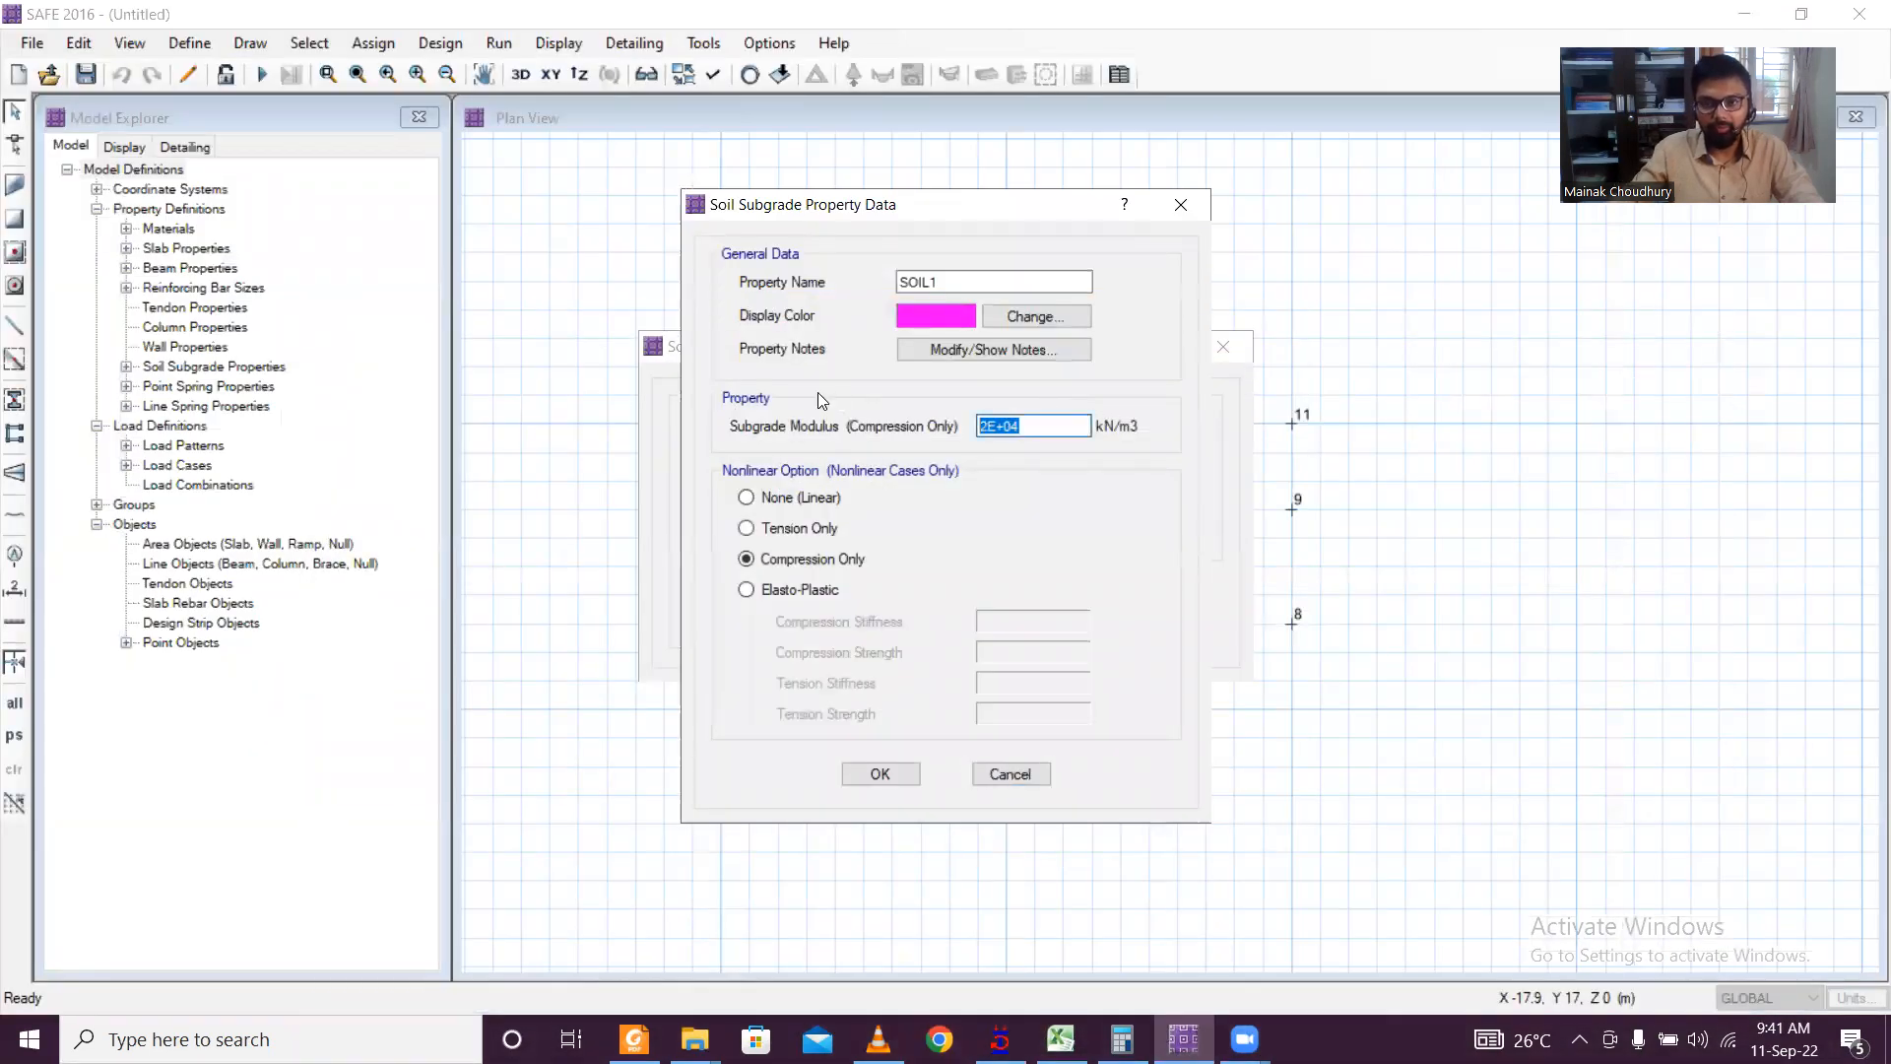
pyautogui.press('Right')
pyautogui.press('Left')
pyautogui.press('Left')
pyautogui.press('Left')
pyautogui.press('Left')
pyautogui.hotkey('shift', 'Left')
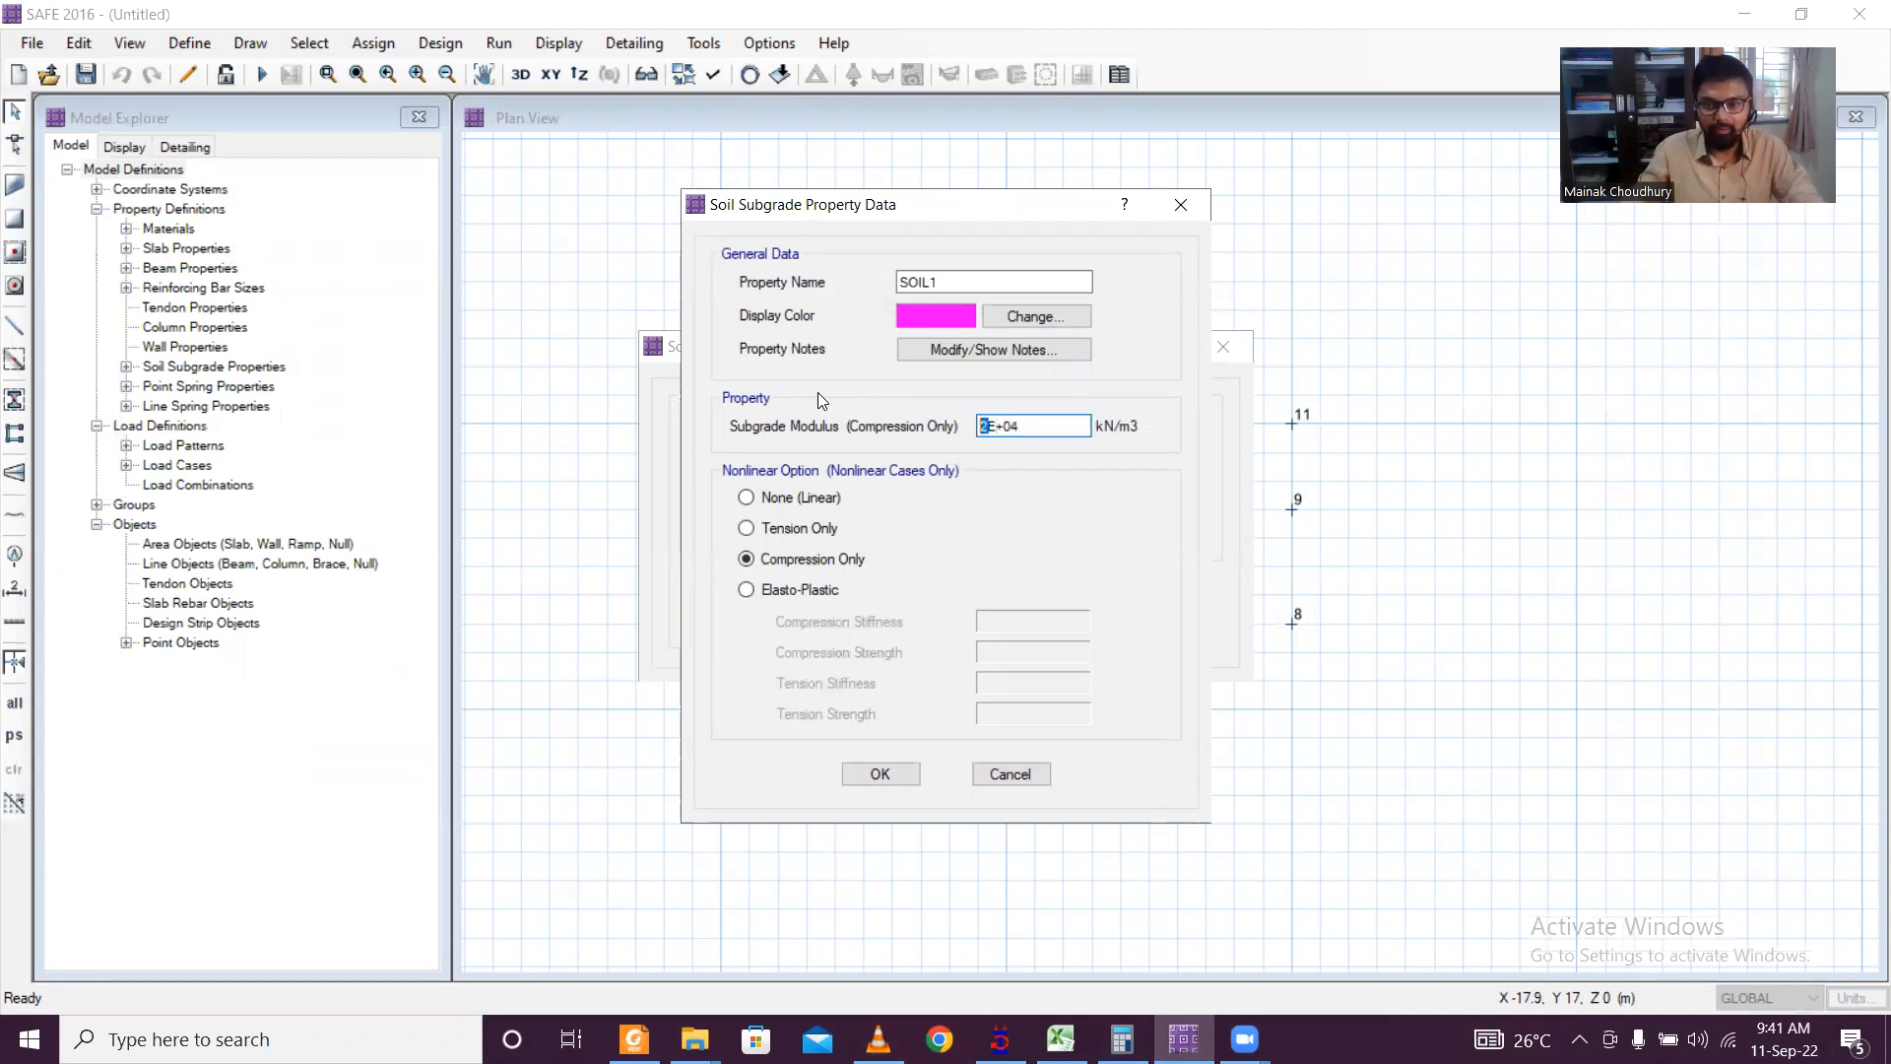
pyautogui.write('6')
pyautogui.press('End')
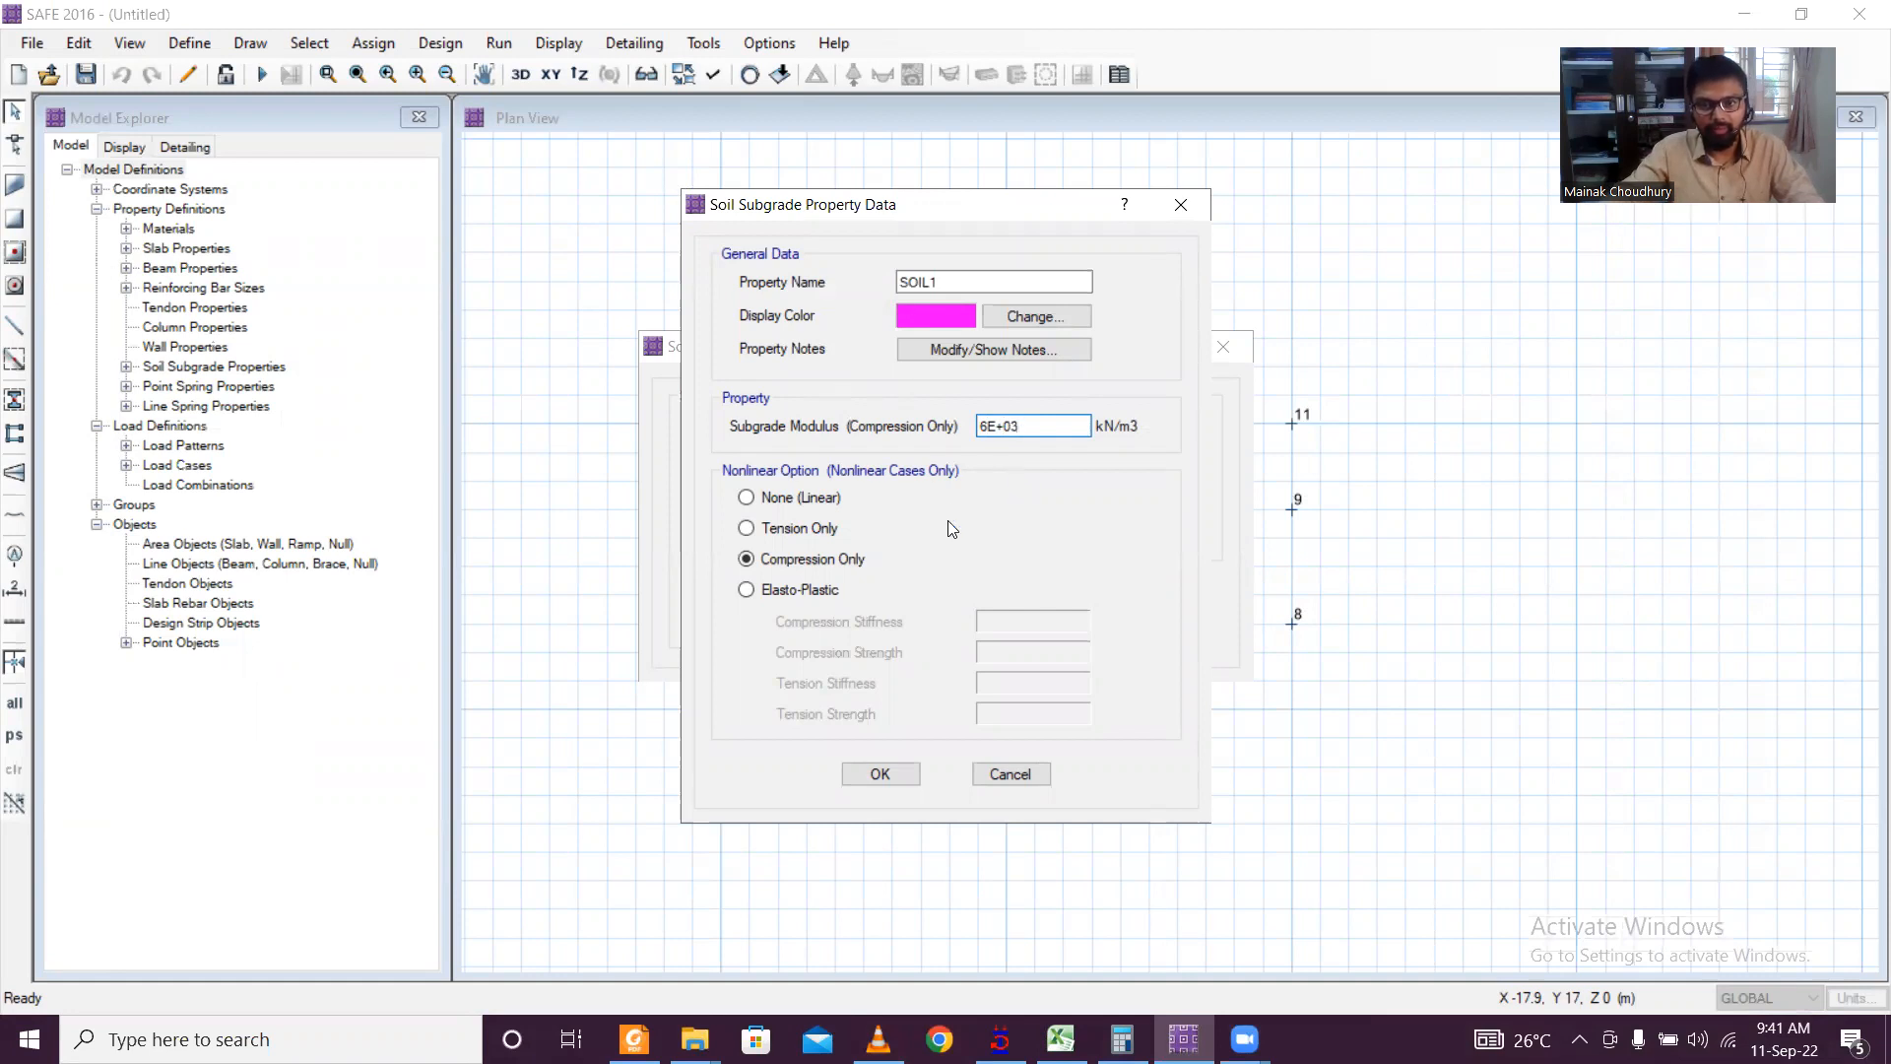
pyautogui.click(881, 773)
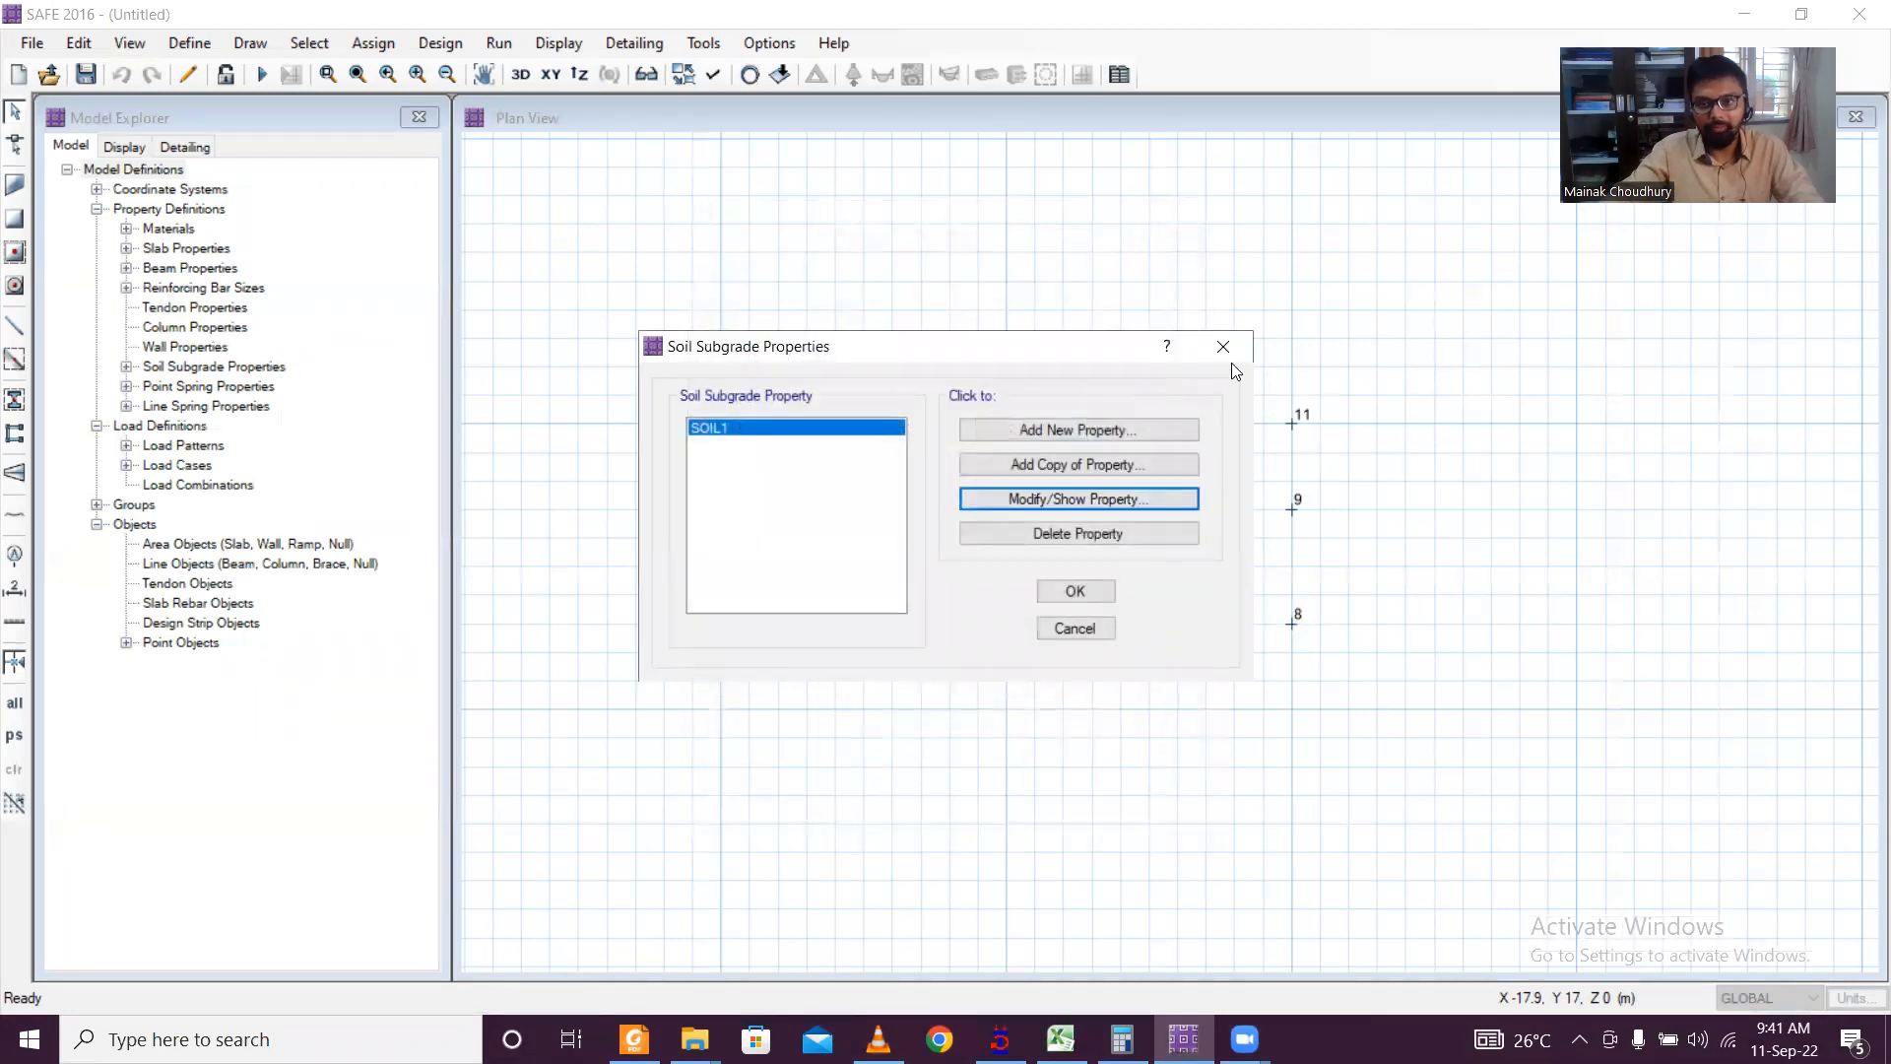
pyautogui.click(1075, 591)
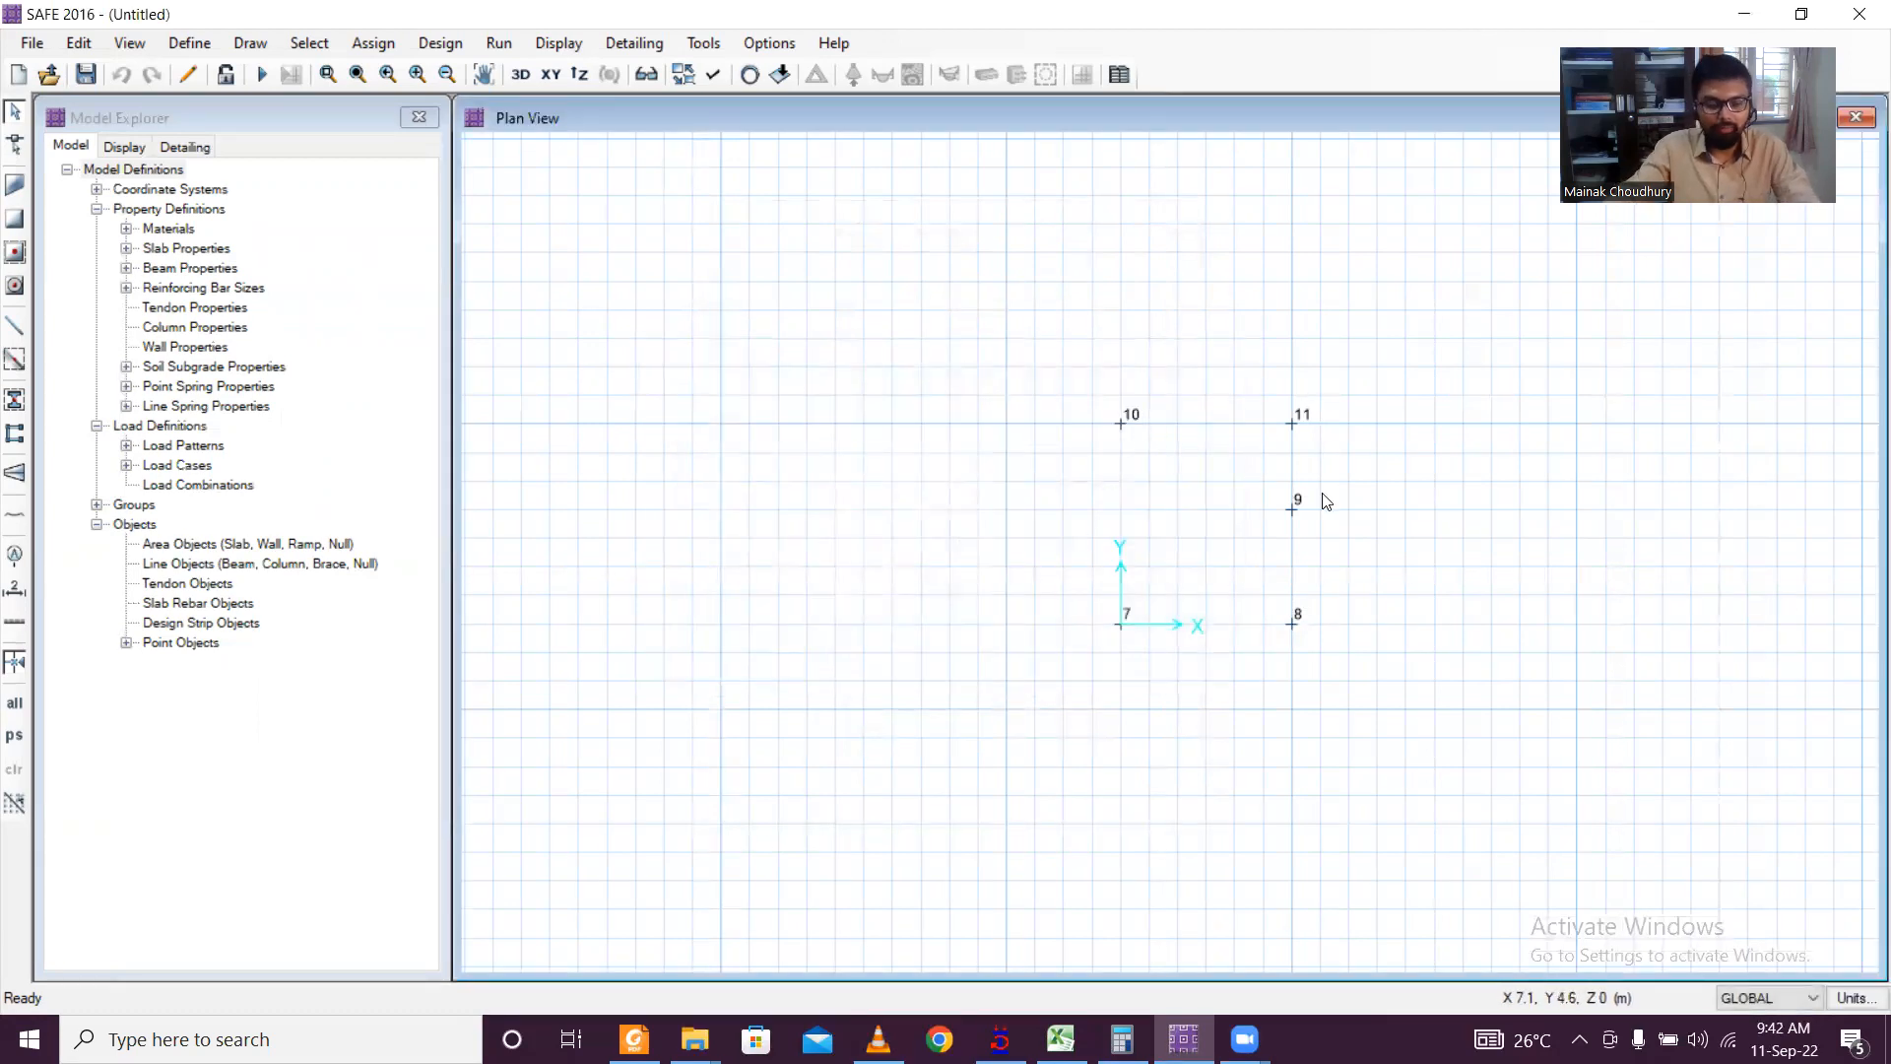
# Step: Replicate points 7 and 10 linearly once with increments dx 1.5 m and dy 1.5 m
pyautogui.scroll(2, 1275, 448)
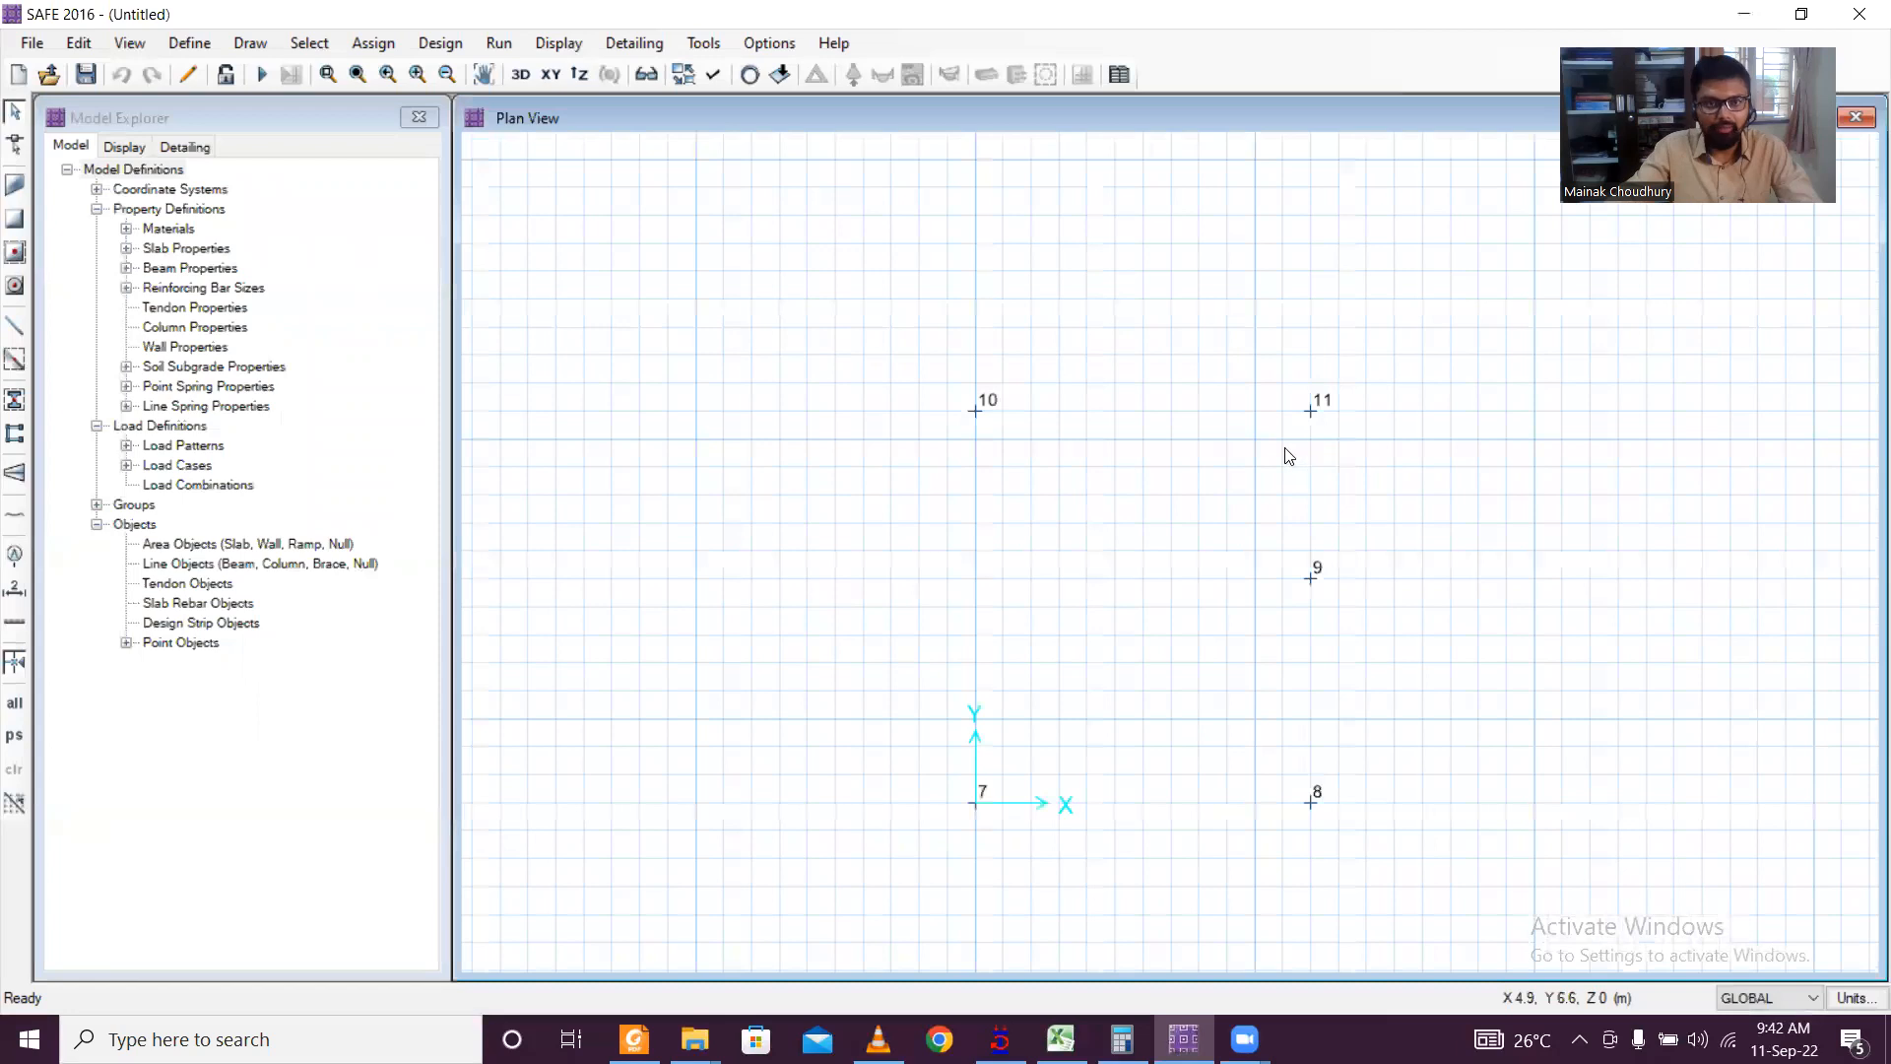
pyautogui.moveTo(1285, 448); pyautogui.dragTo(1206, 354, button='middle')
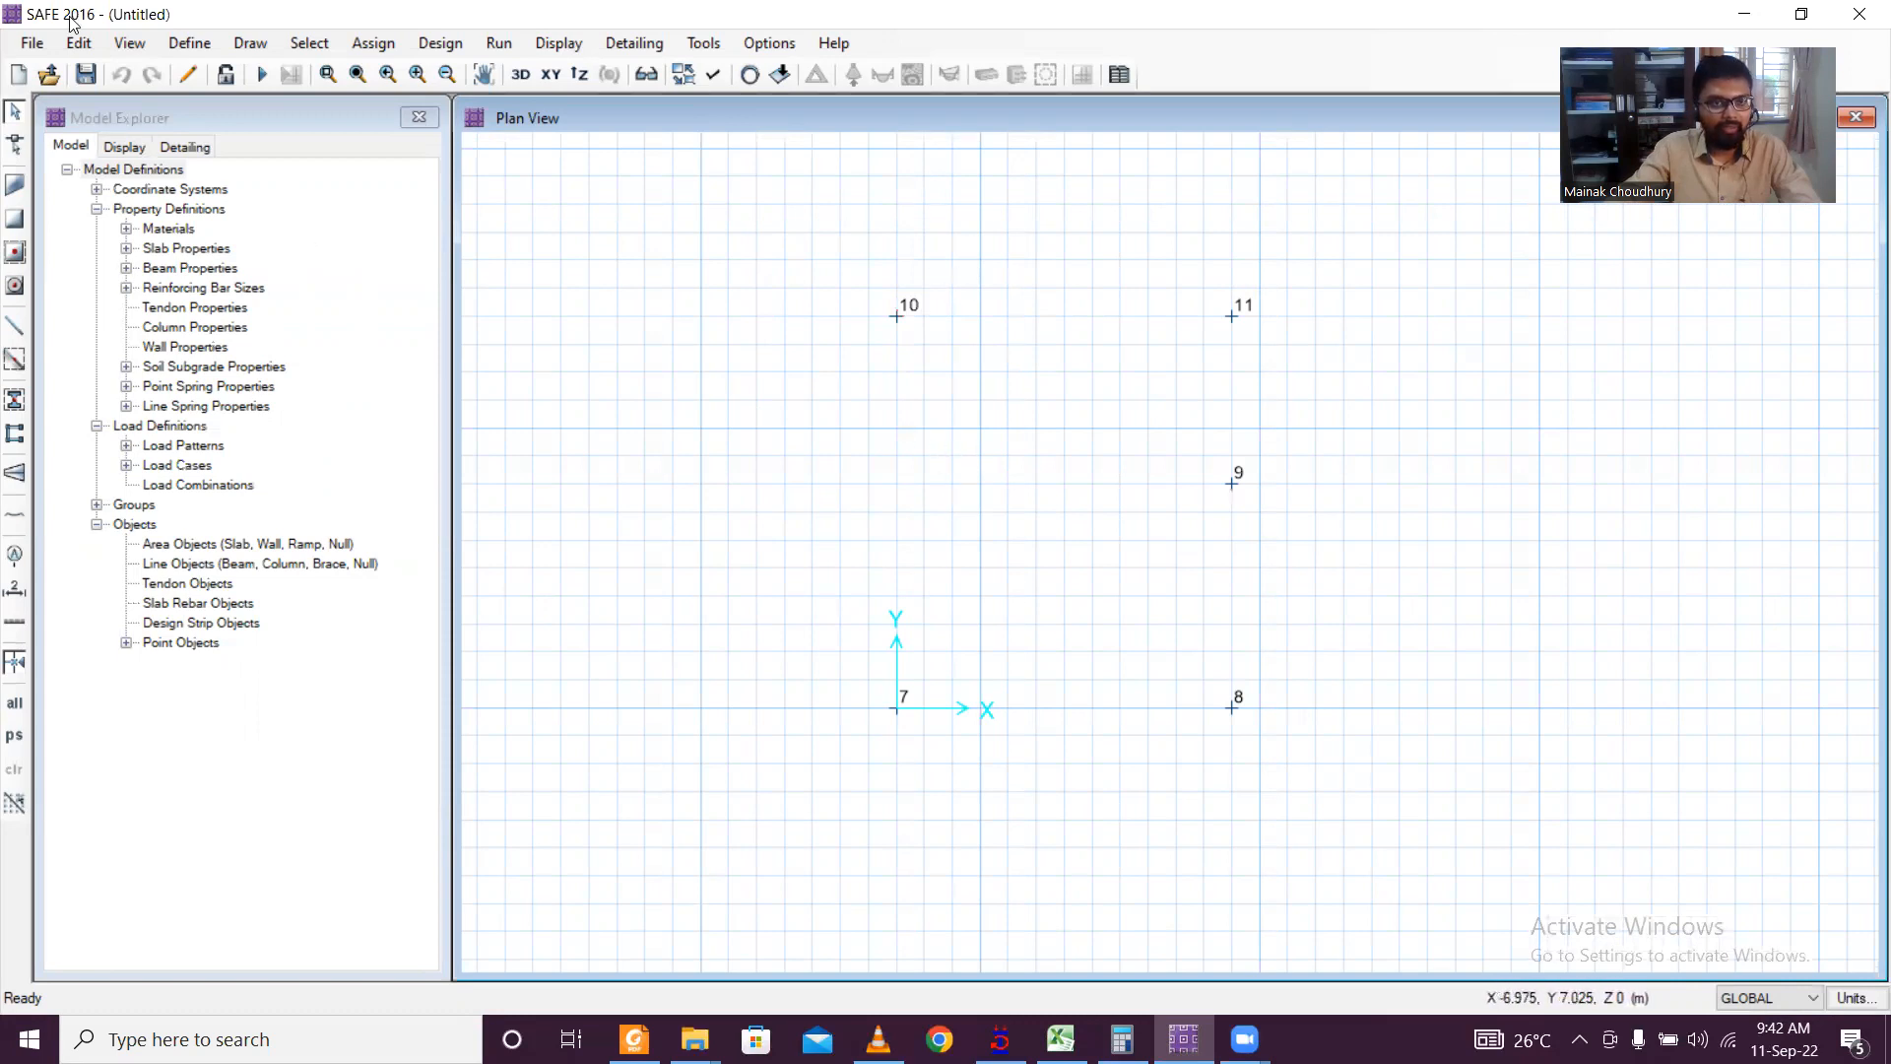
pyautogui.moveTo(866, 281); pyautogui.dragTo(953, 759)
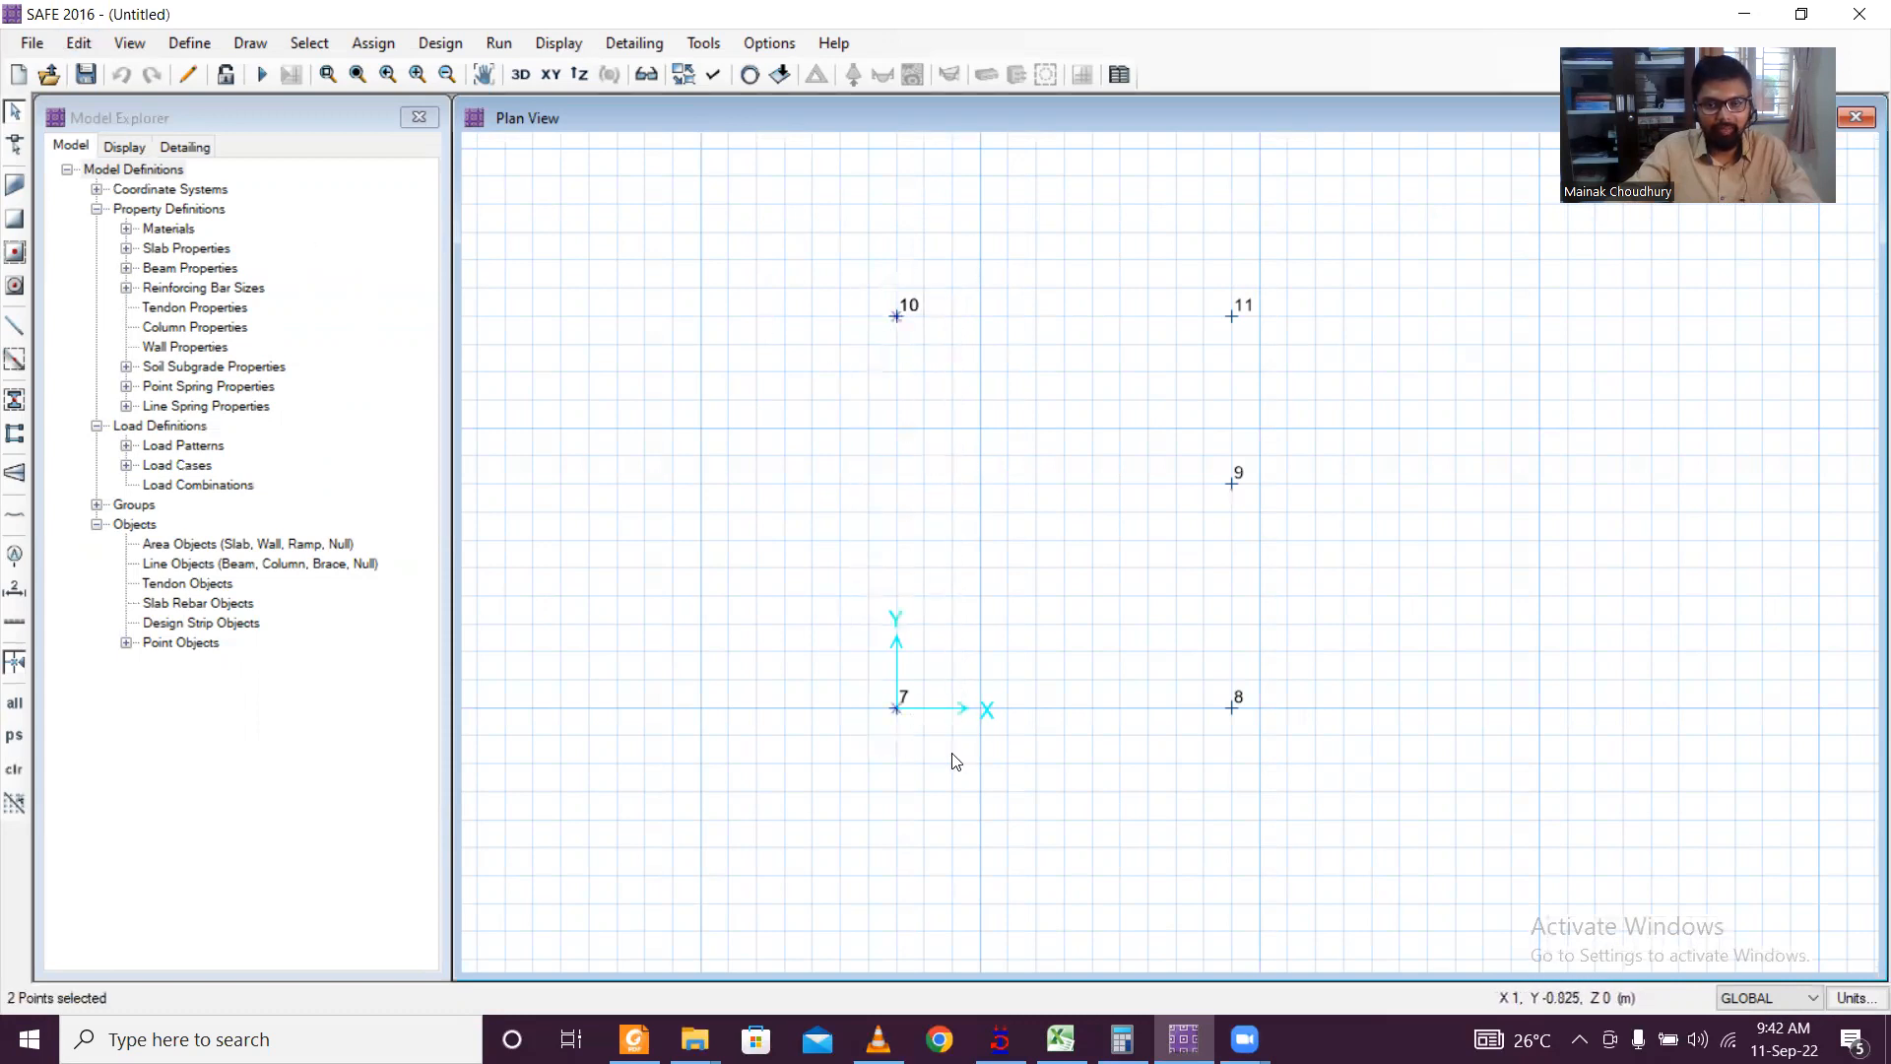
pyautogui.click(79, 42)
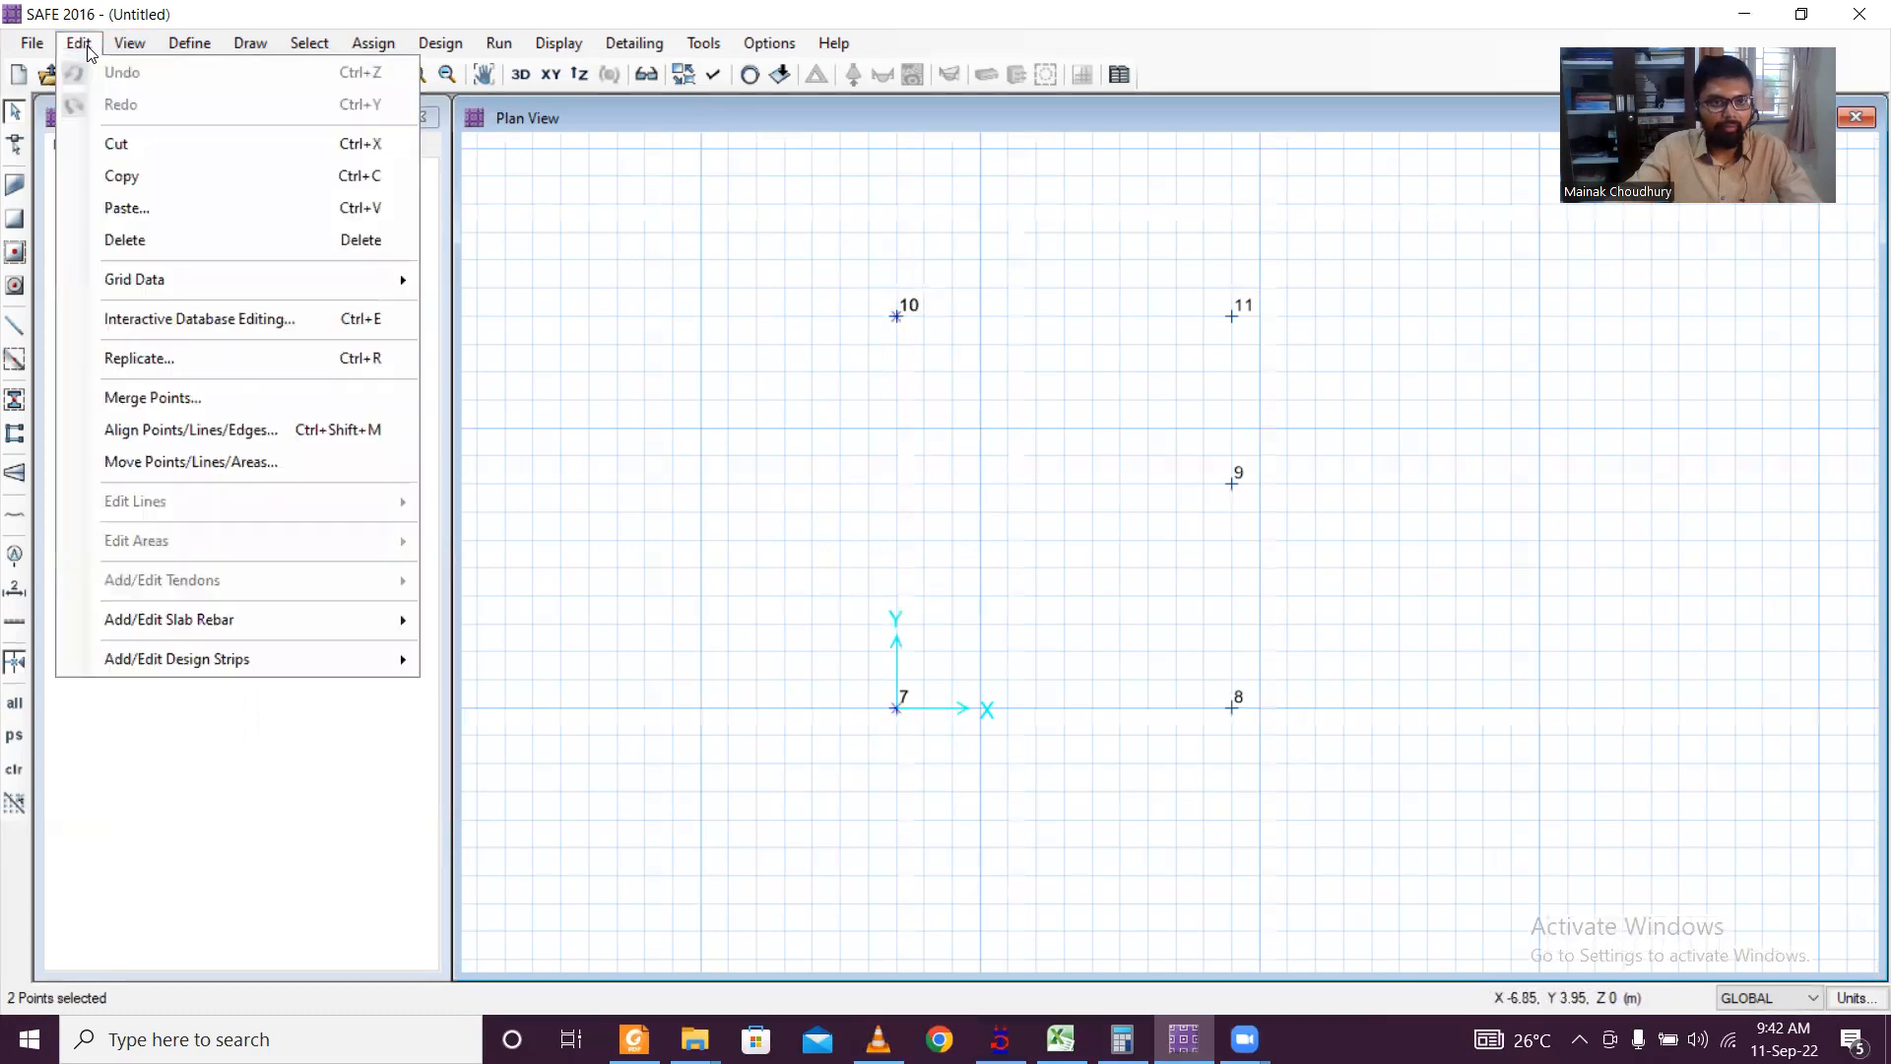
pyautogui.click(195, 368)
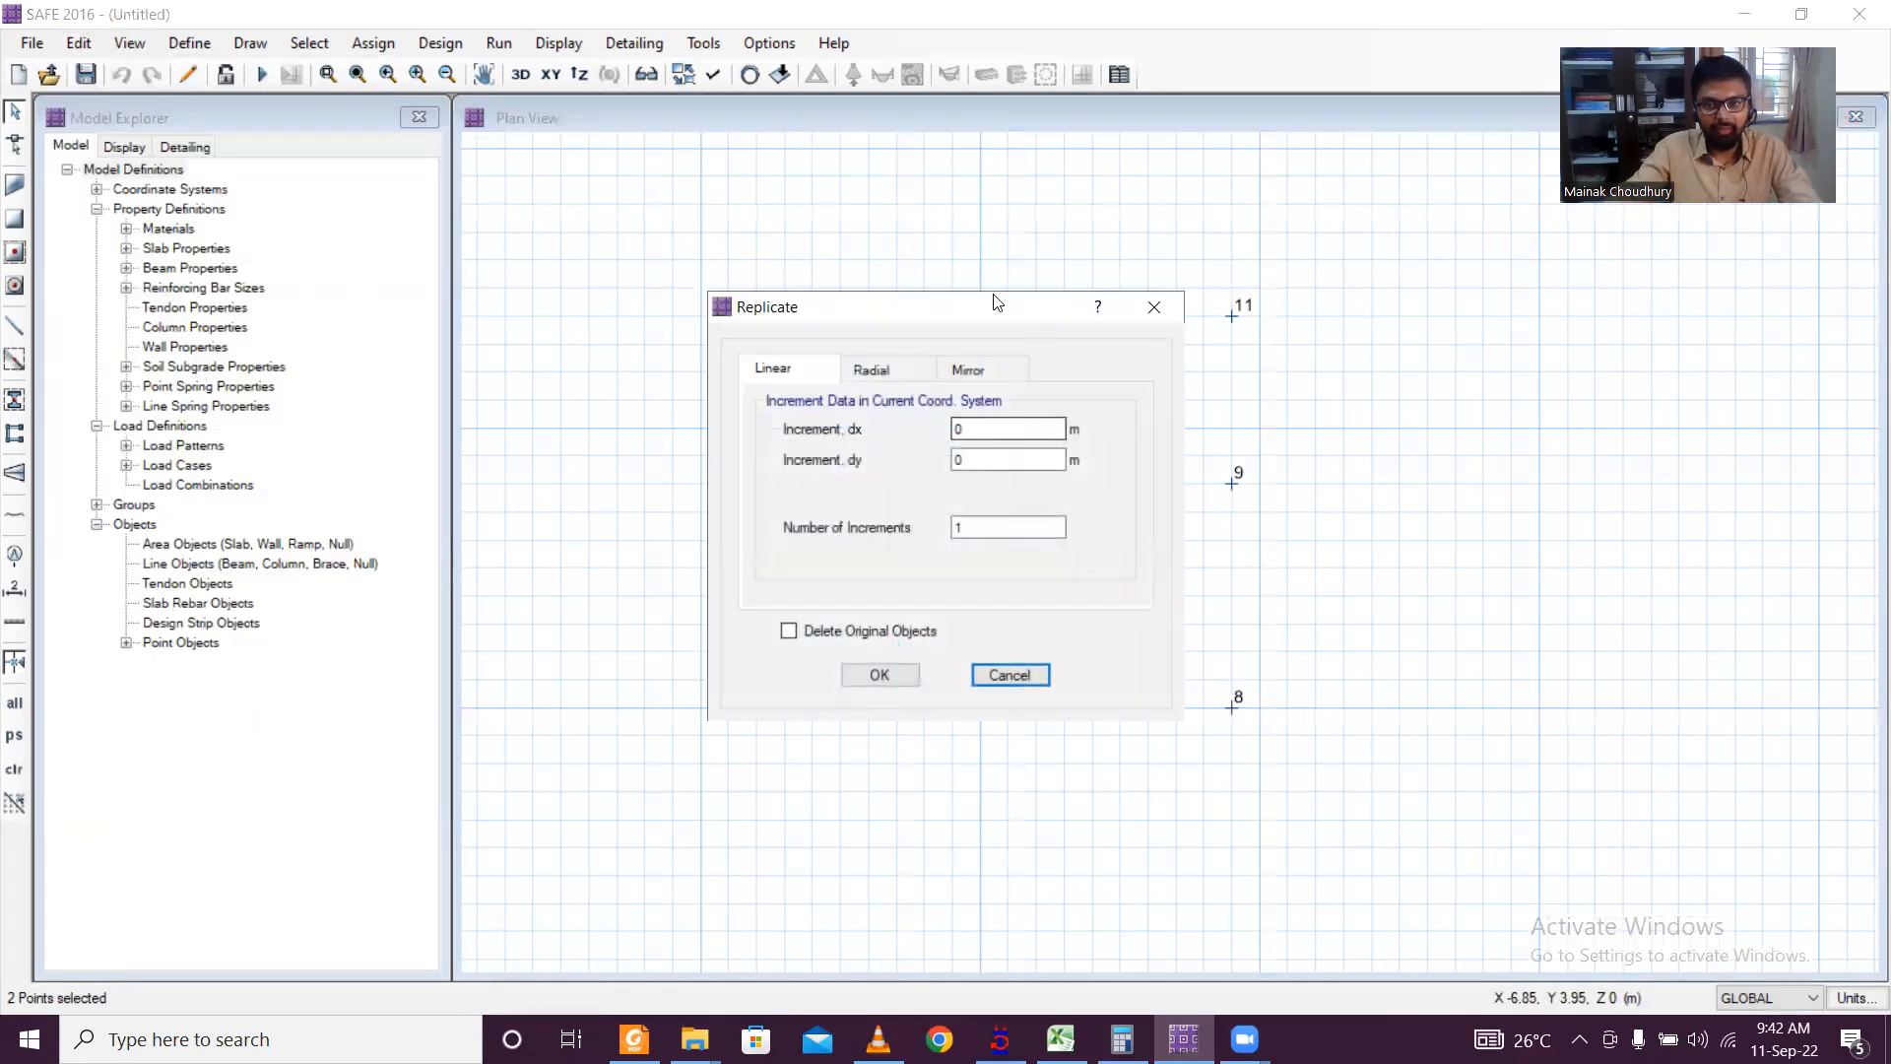
pyautogui.moveTo(973, 304); pyautogui.dragTo(364, 174)
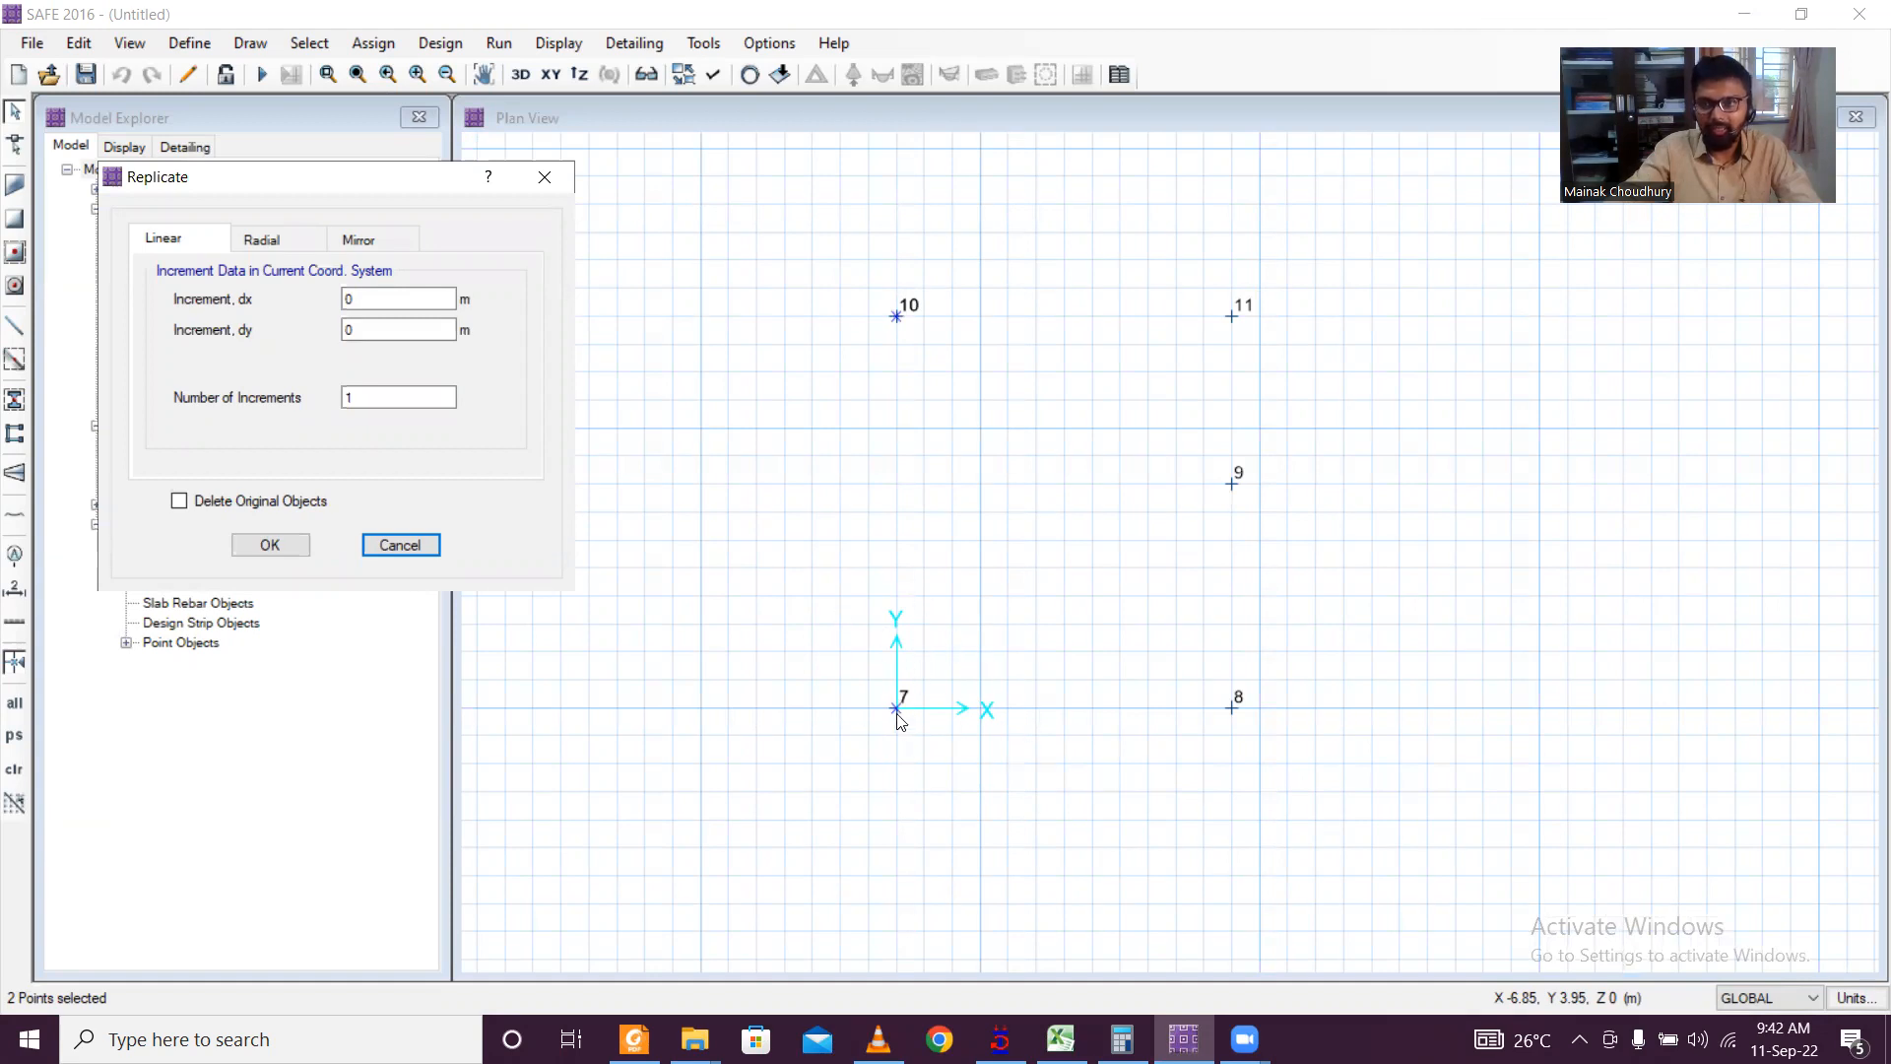
pyautogui.doubleClick(366, 298)
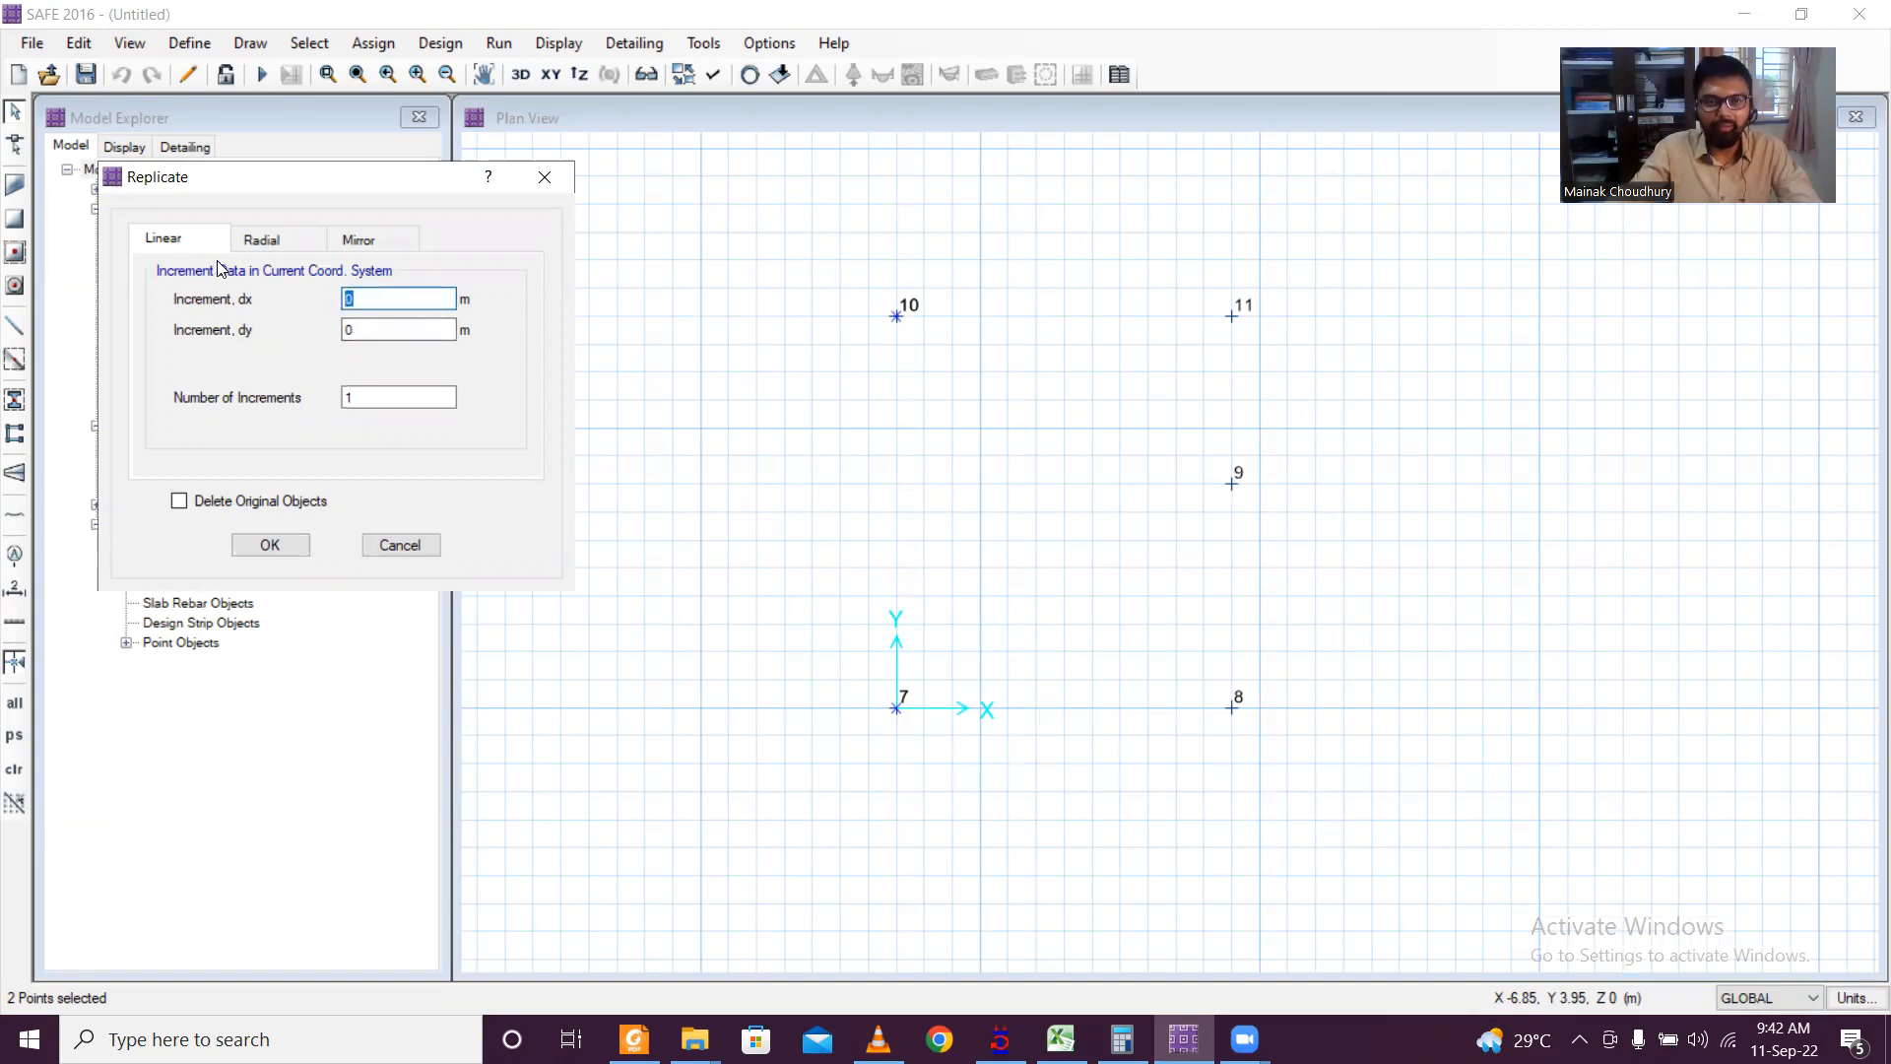
pyautogui.write('1.5')
pyautogui.doubleClick(367, 325)
pyautogui.write('1.')
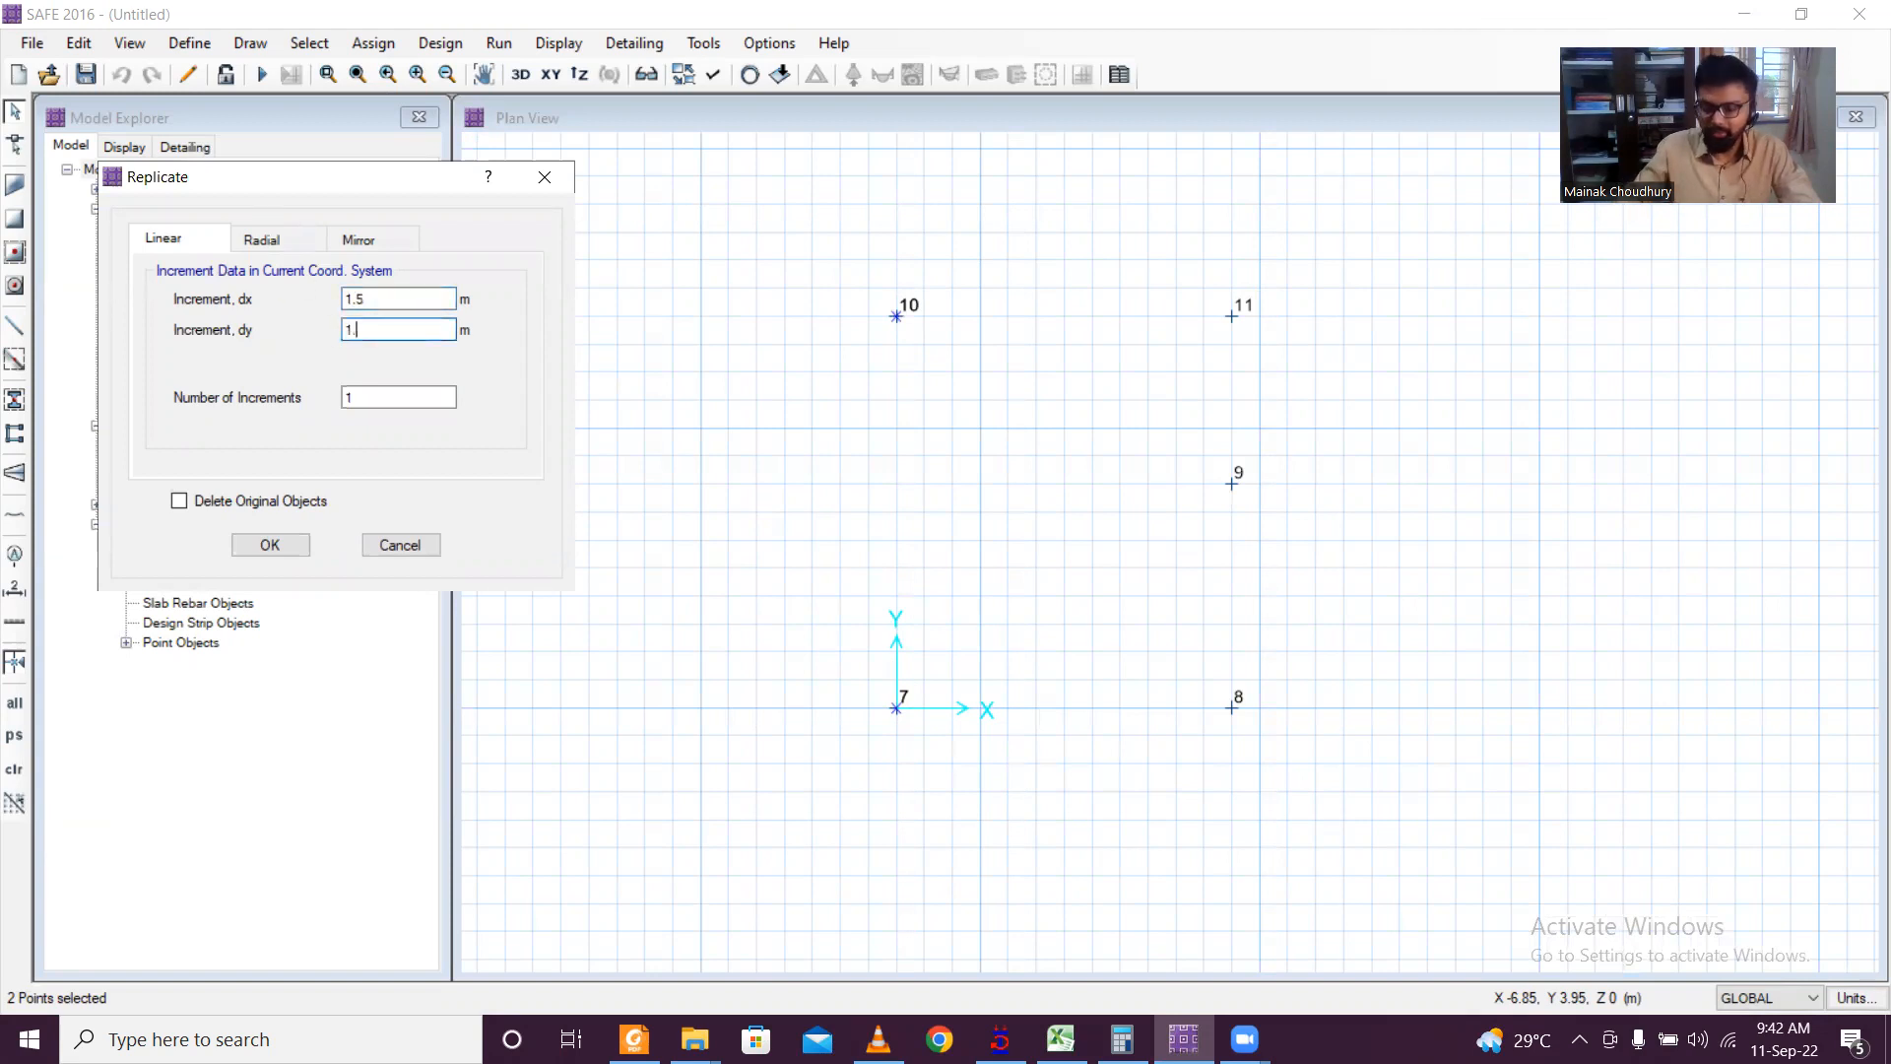
pyautogui.write('5')
pyautogui.click(270, 545)
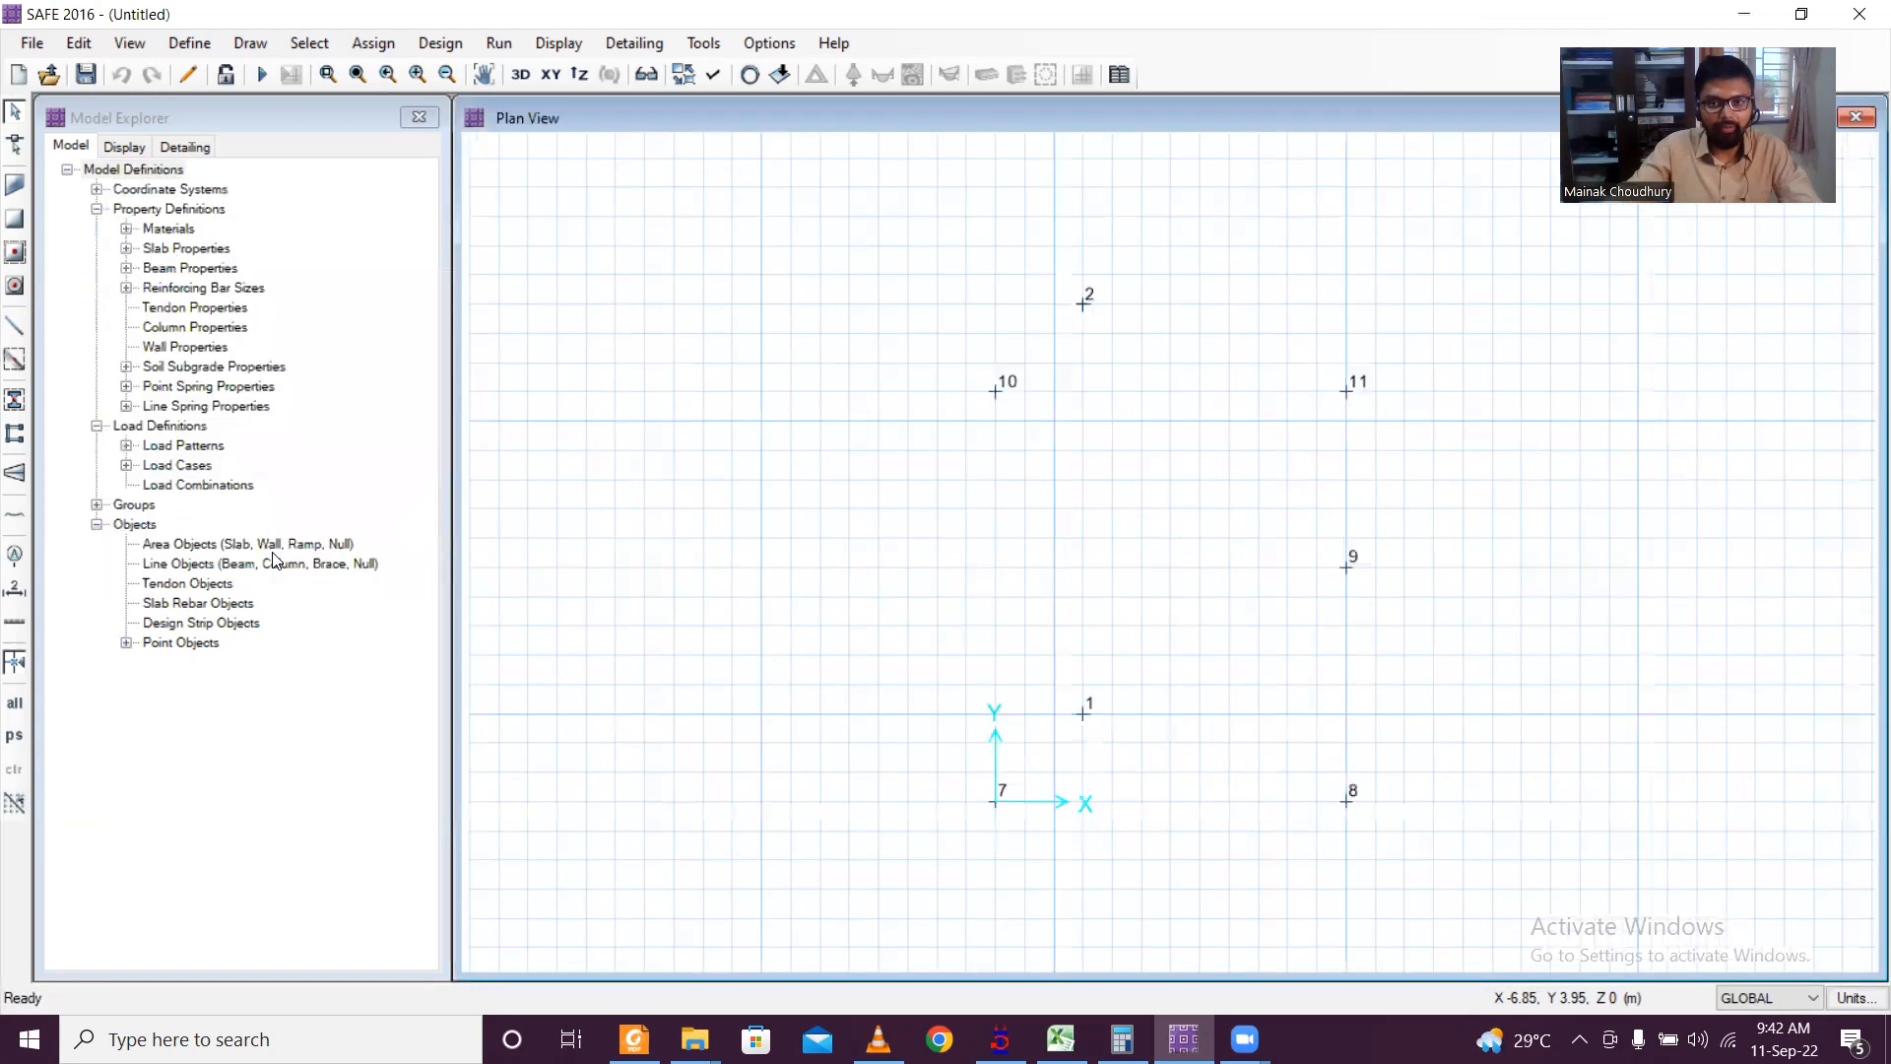
# Step: Replicate points 1 and 2 linearly once with increments dx -3 m and dy 0
pyautogui.scroll(-1, 1082, 434)
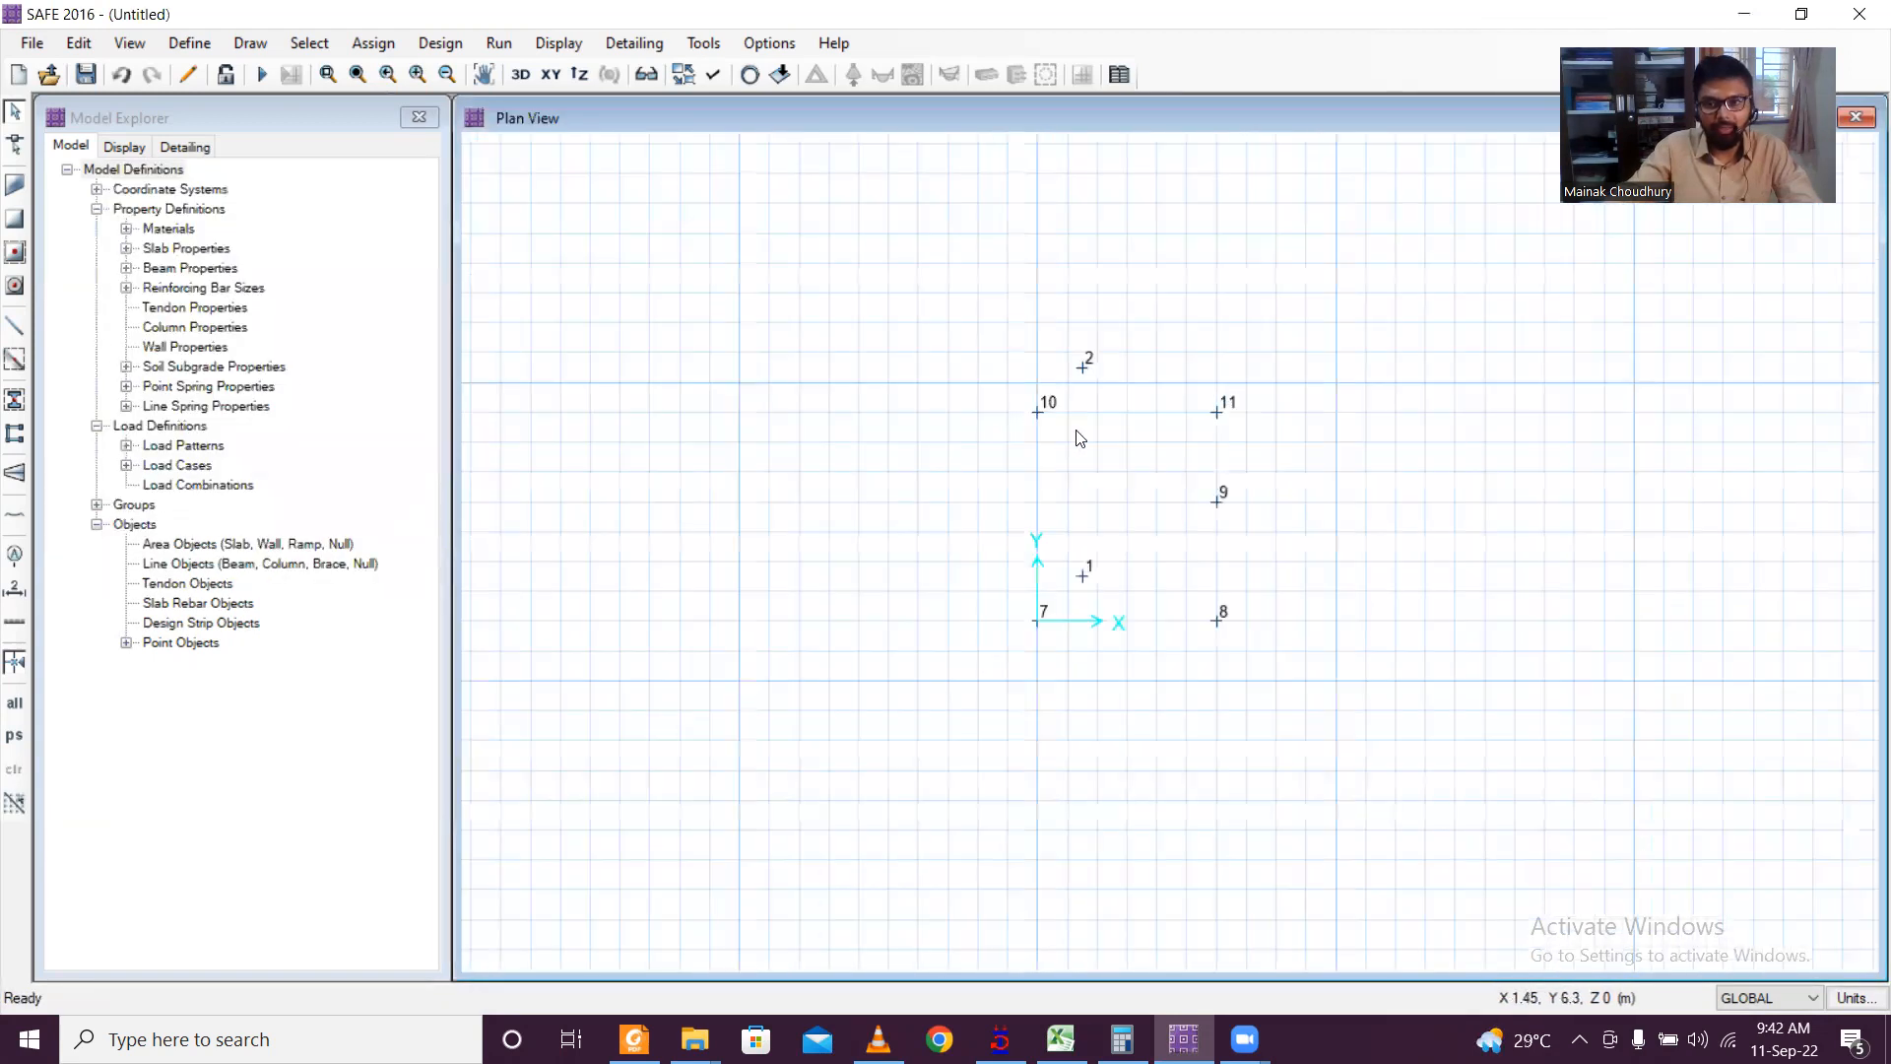
pyautogui.moveTo(1056, 309); pyautogui.dragTo(1119, 673)
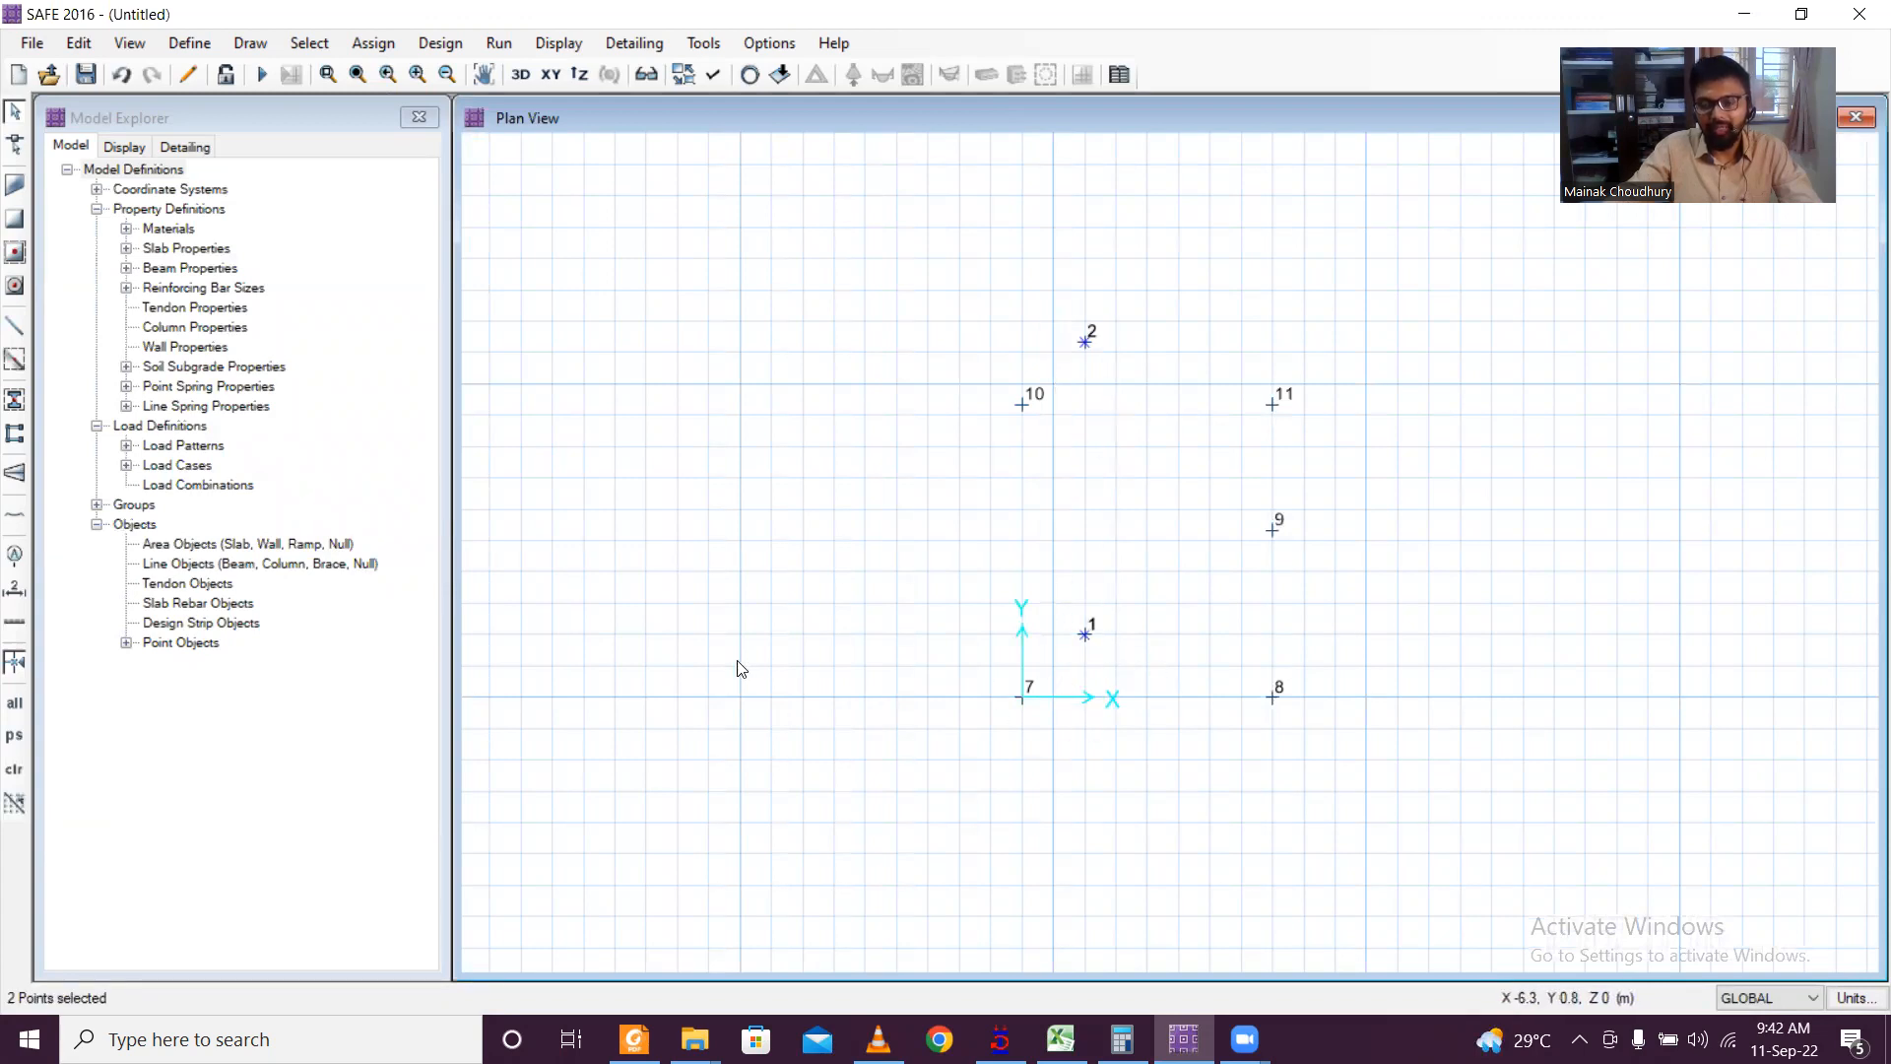
pyautogui.click(81, 44)
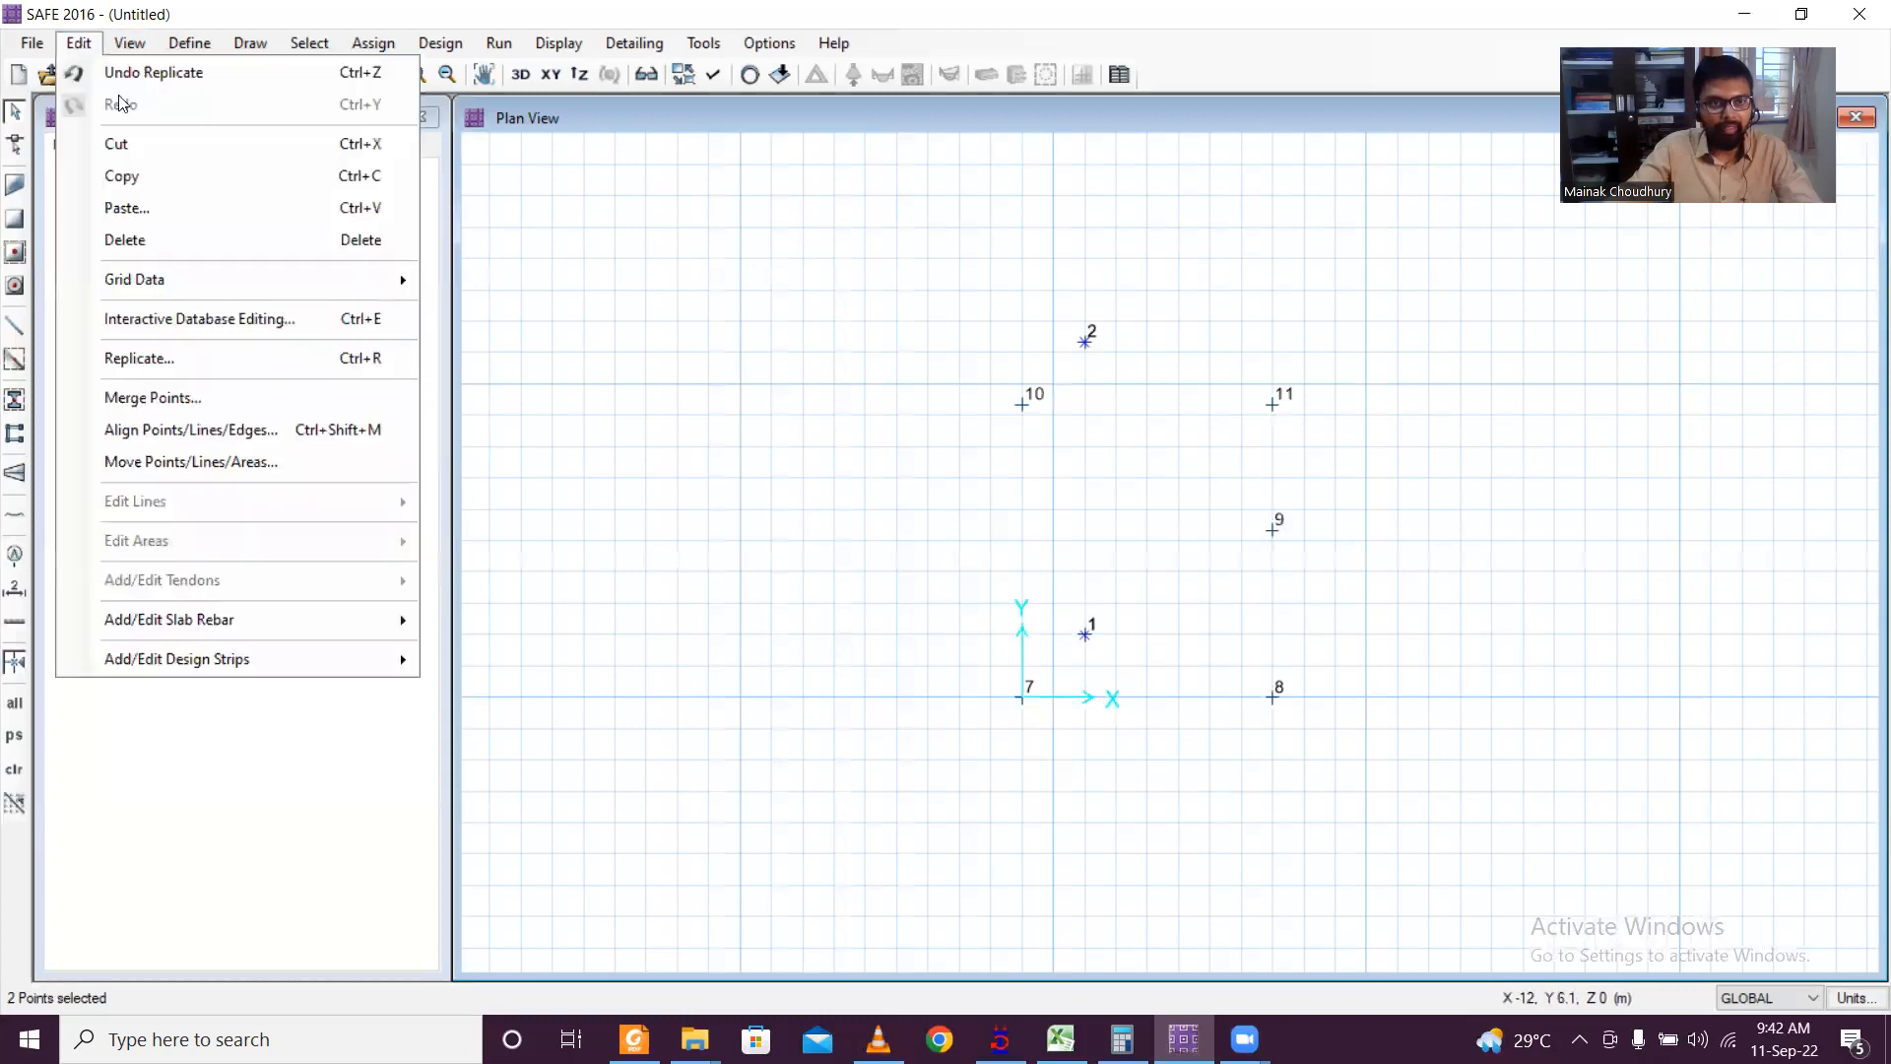
pyautogui.click(195, 357)
pyautogui.moveTo(1005, 460); pyautogui.dragTo(800, 453)
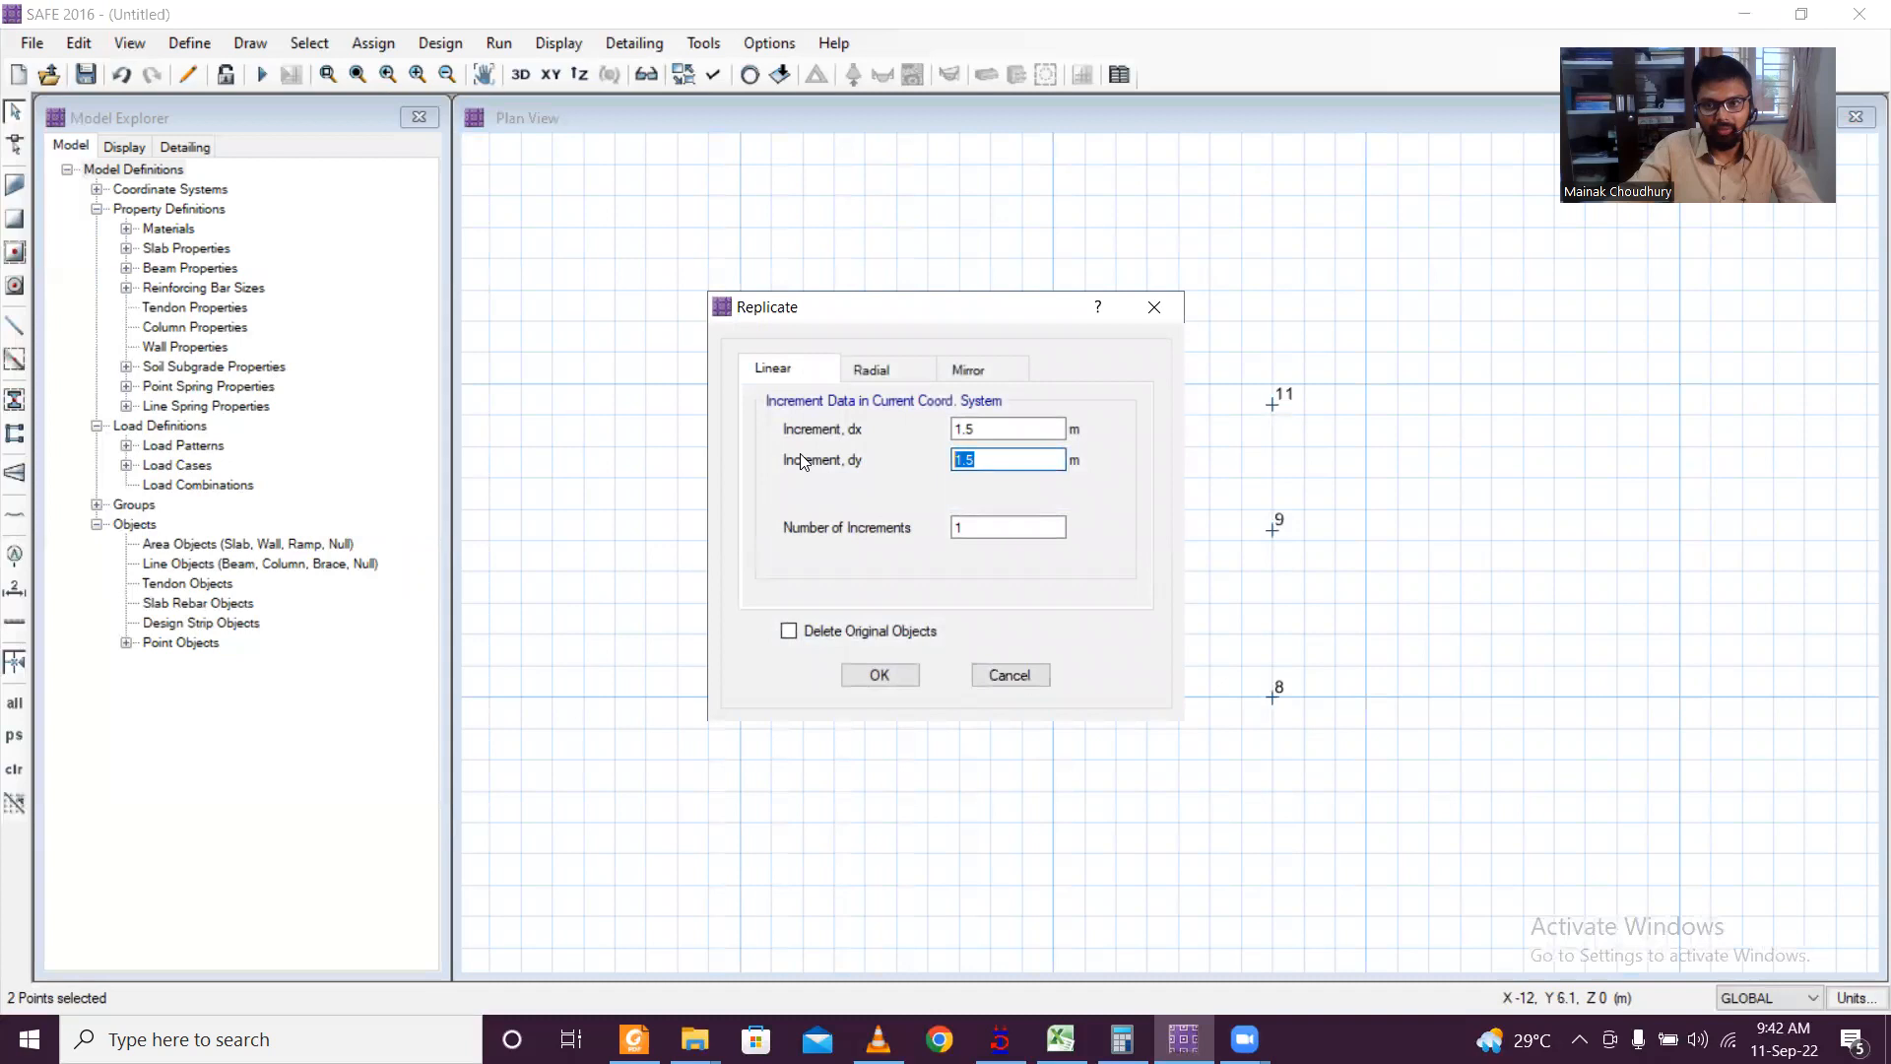
pyautogui.write('0')
pyautogui.moveTo(1024, 429); pyautogui.dragTo(802, 402)
pyautogui.write('-3')
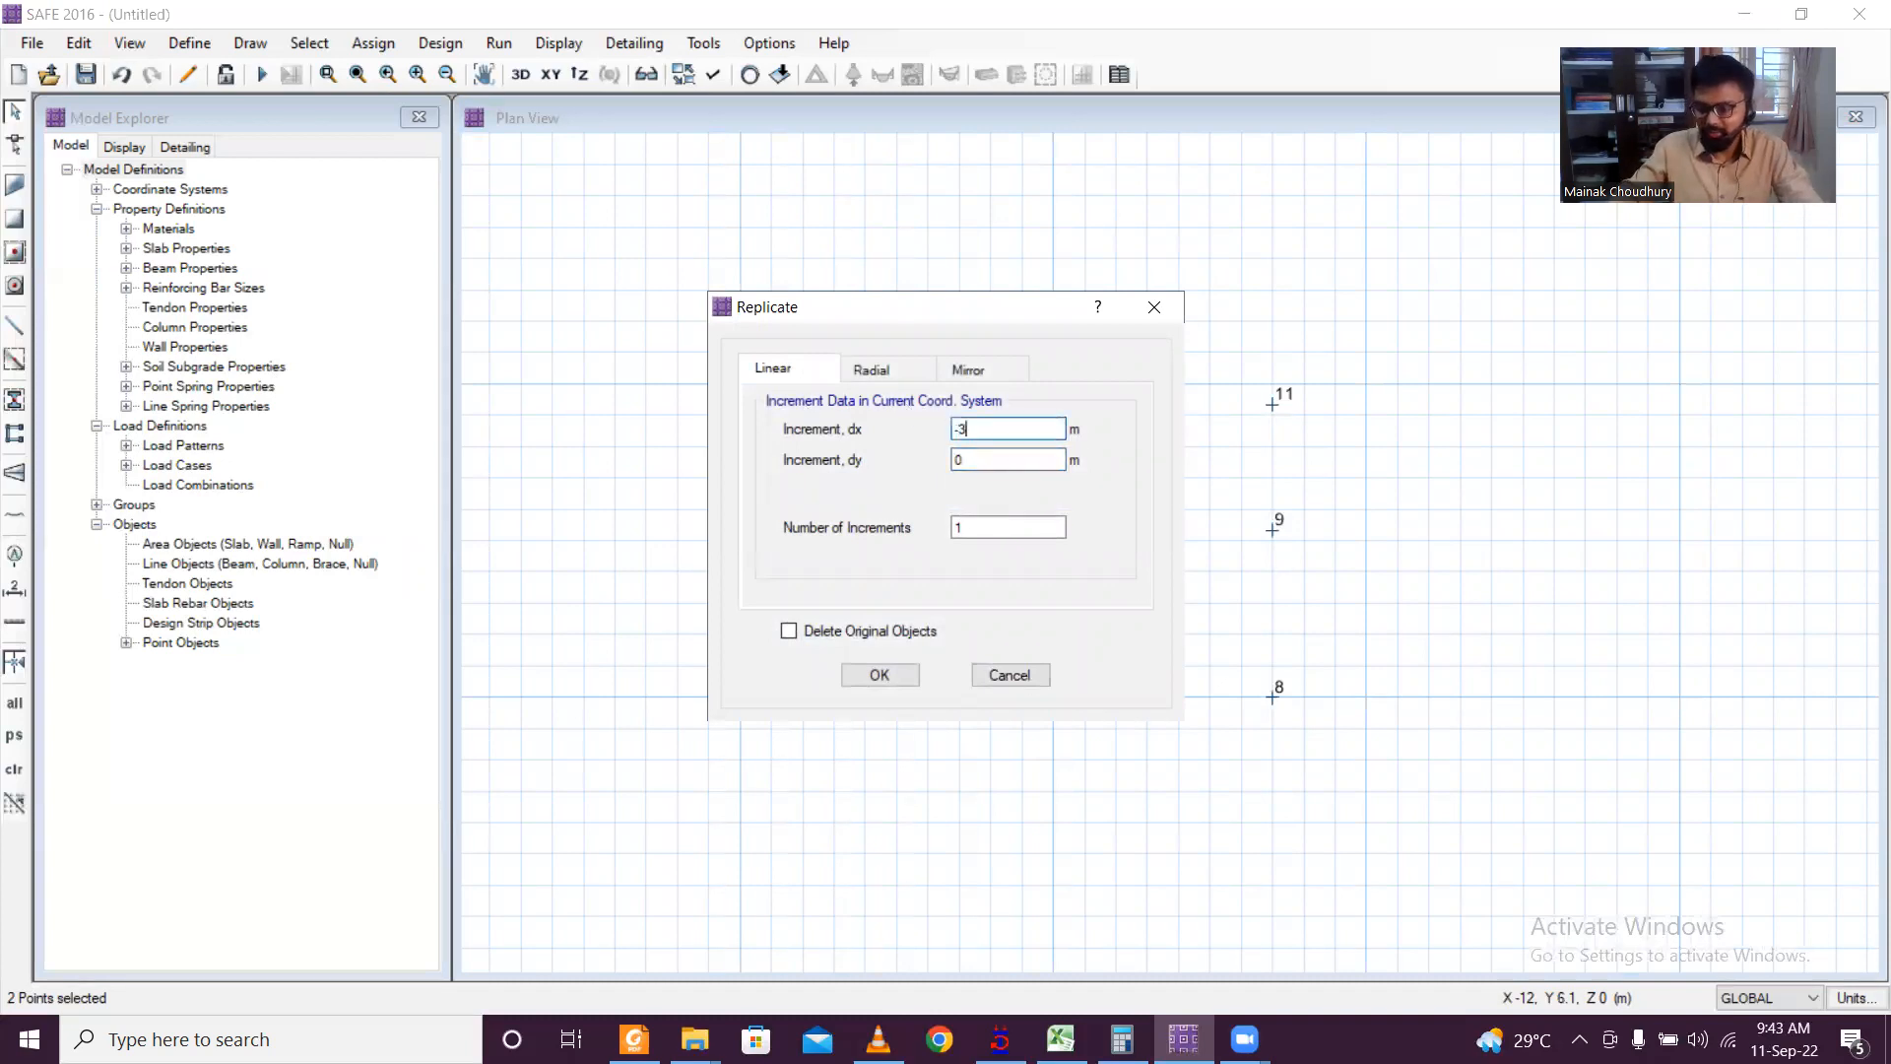
pyautogui.click(871, 674)
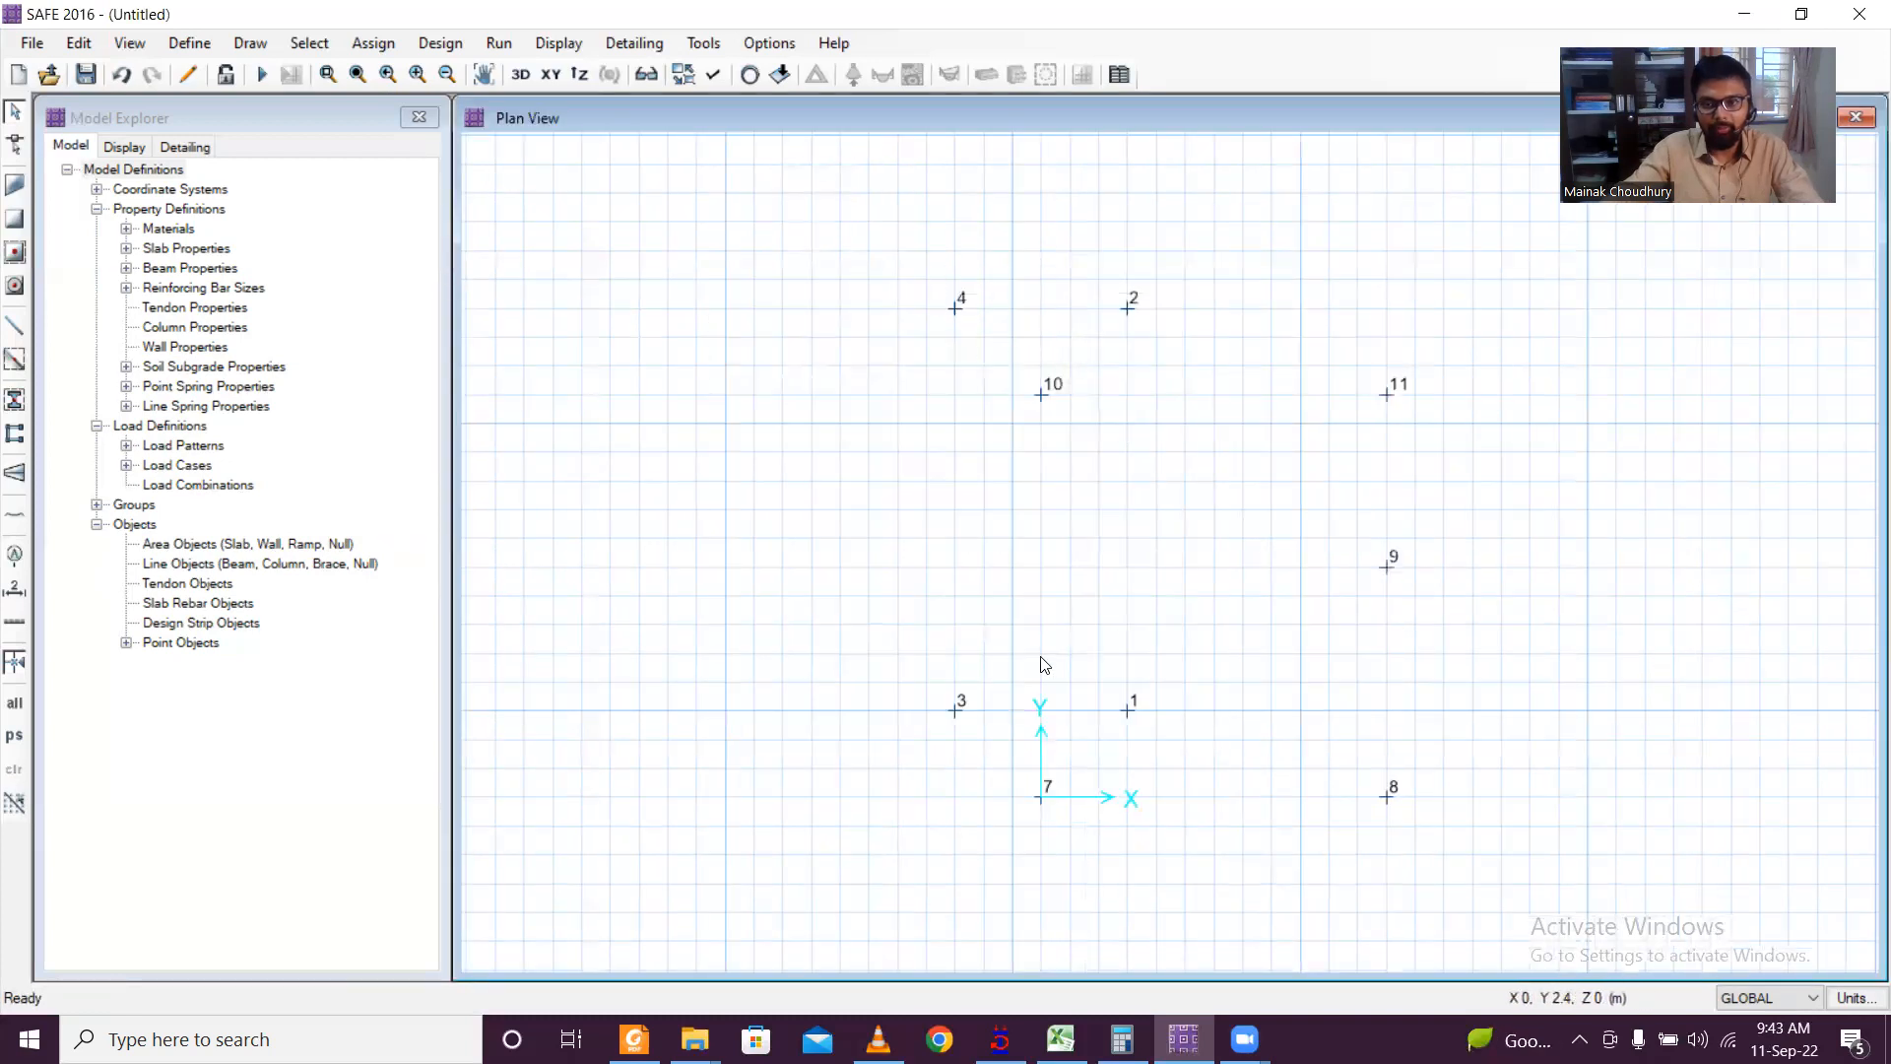
# Step: Replicate points 4 and 2 linearly once with increments dx 0 and dy -3 m
pyautogui.moveTo(906, 279); pyautogui.dragTo(1198, 334)
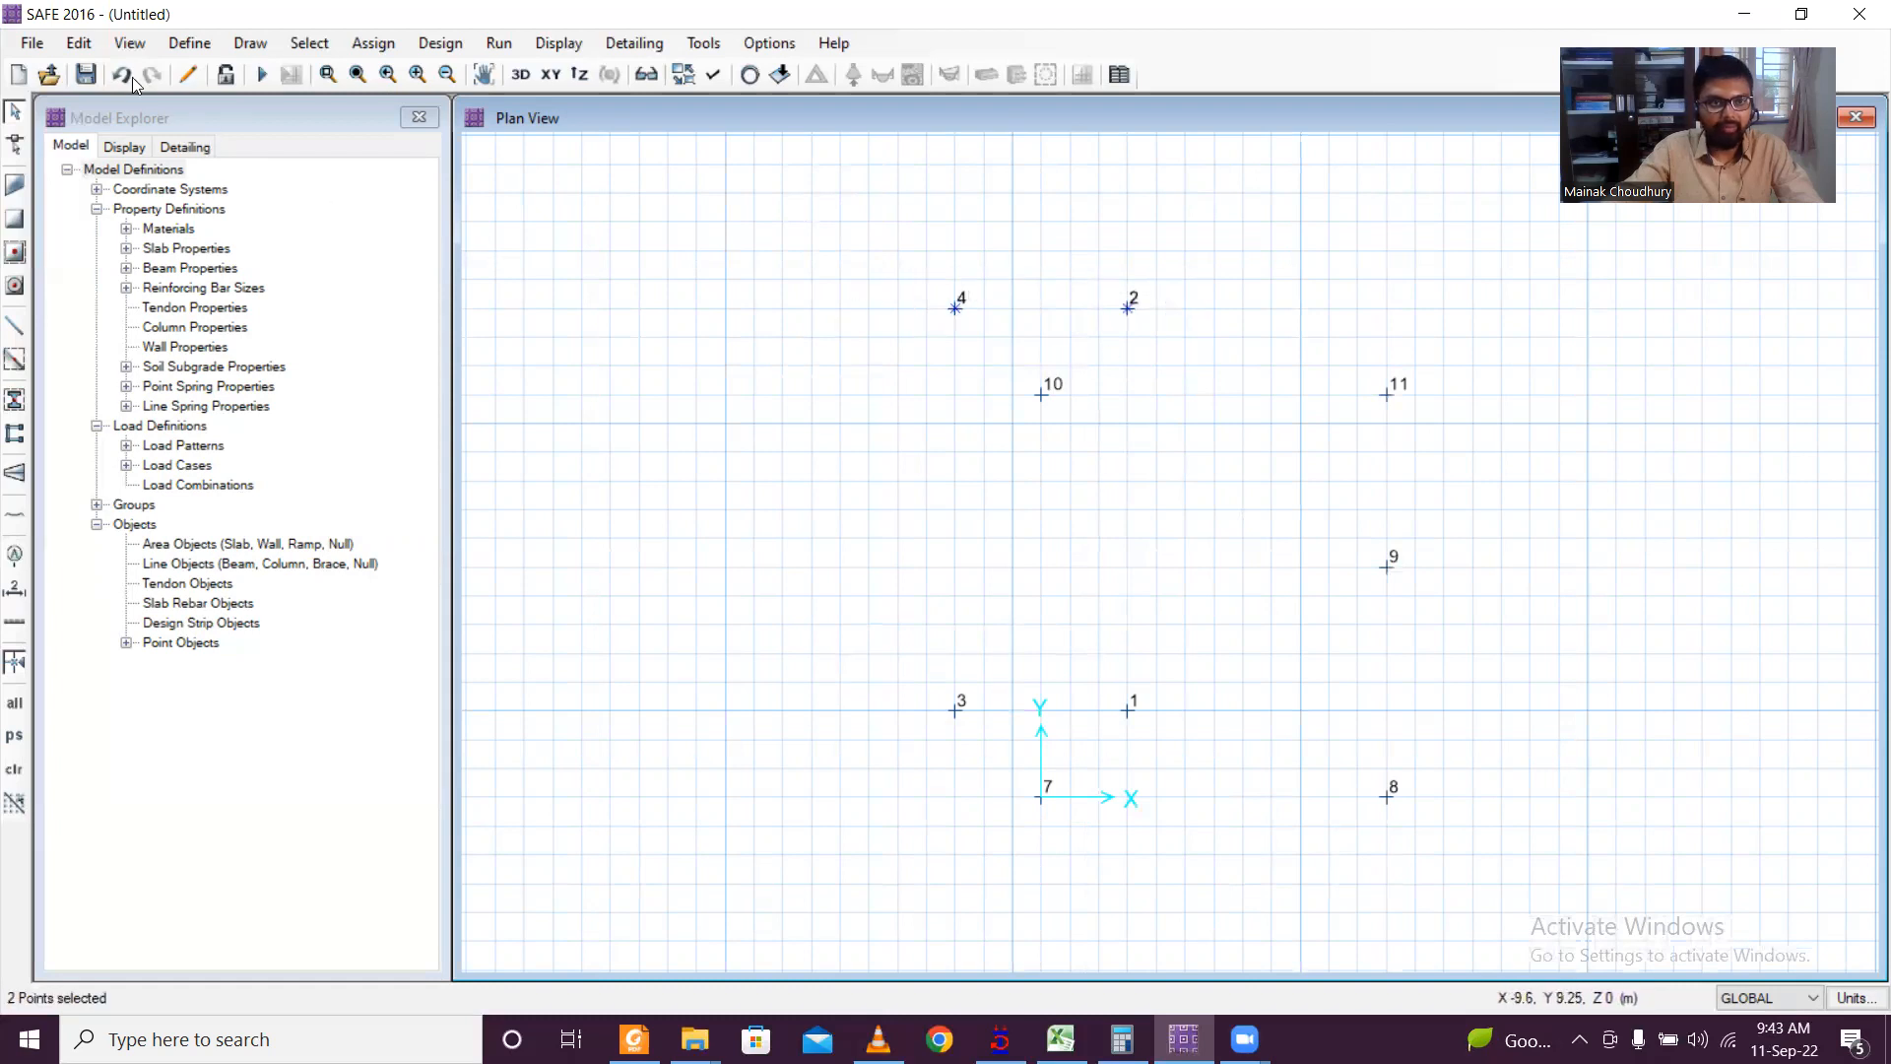
pyautogui.click(83, 45)
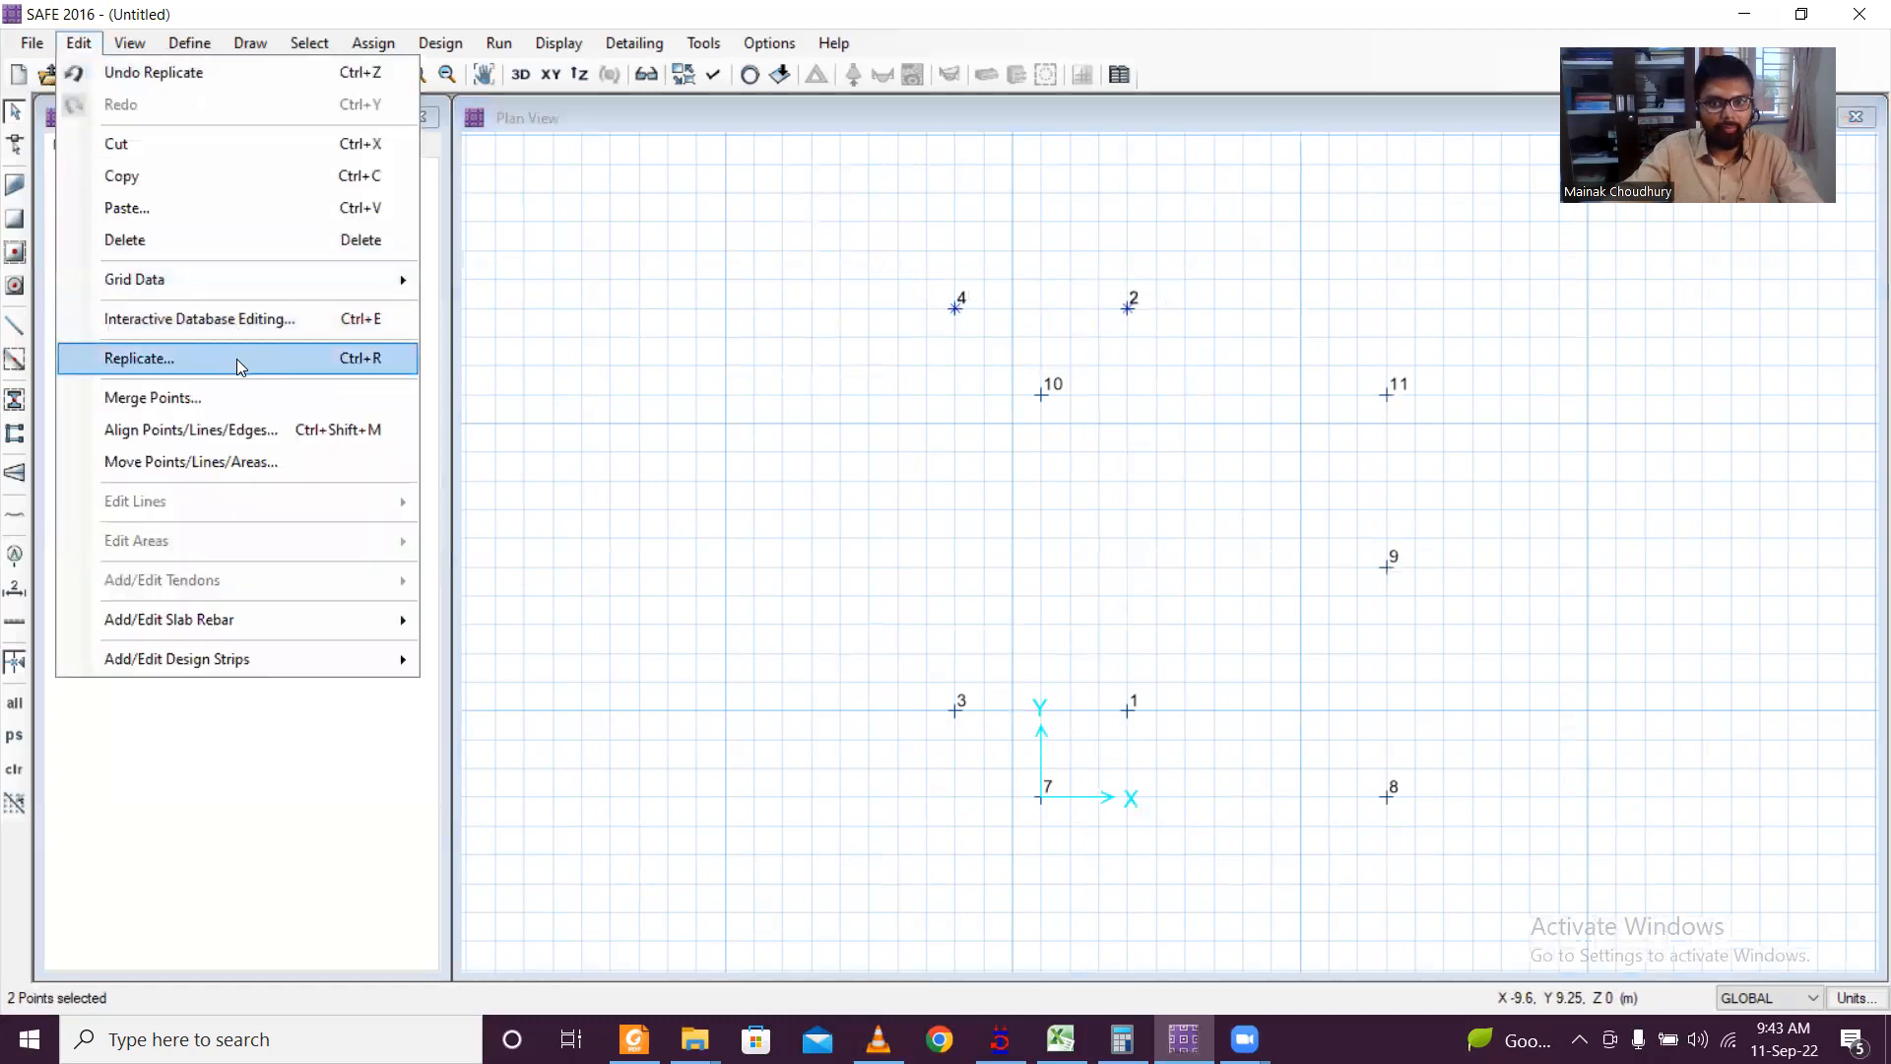
pyautogui.click(239, 357)
pyautogui.doubleClick(990, 428)
pyautogui.write('0')
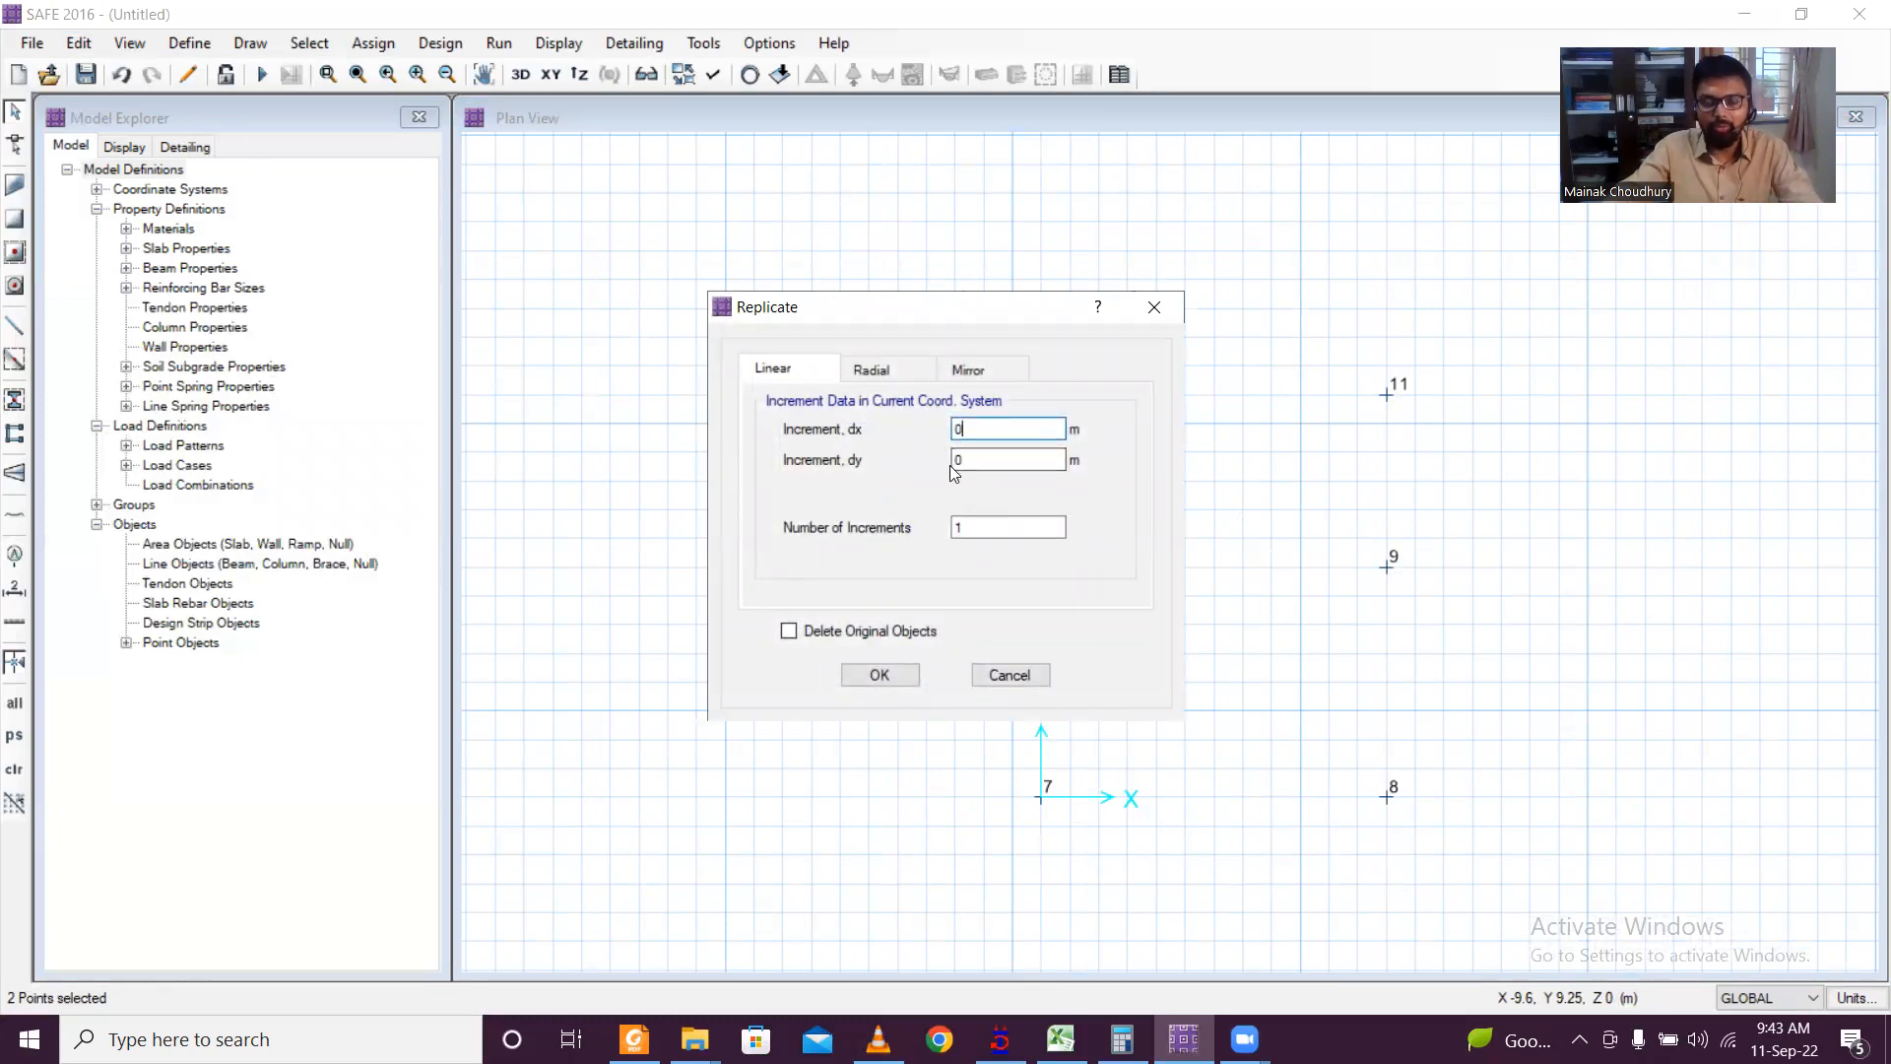
pyautogui.doubleClick(985, 459)
pyautogui.write('-3')
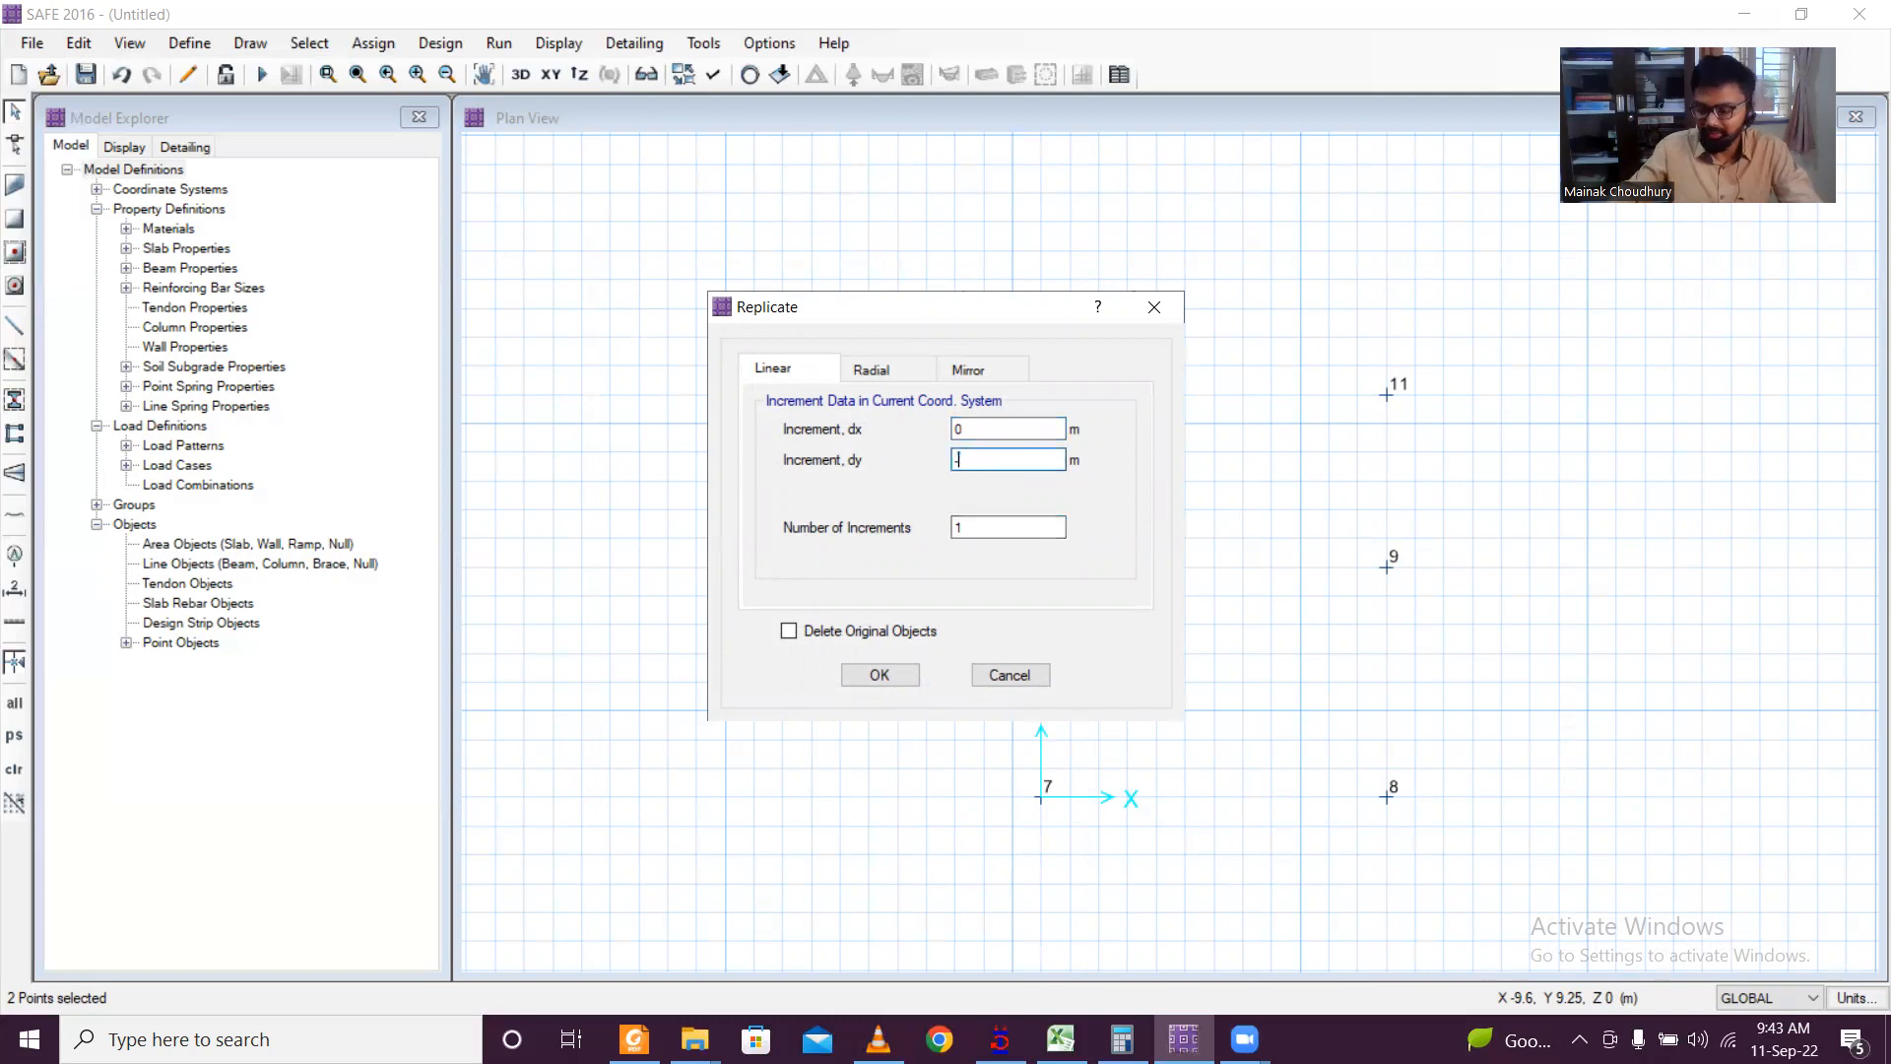
pyautogui.click(879, 674)
# Step: Replicate points 3 and 1 linearly once with increments dx 0 and dy -3 m
pyautogui.moveTo(865, 673); pyautogui.dragTo(1239, 747)
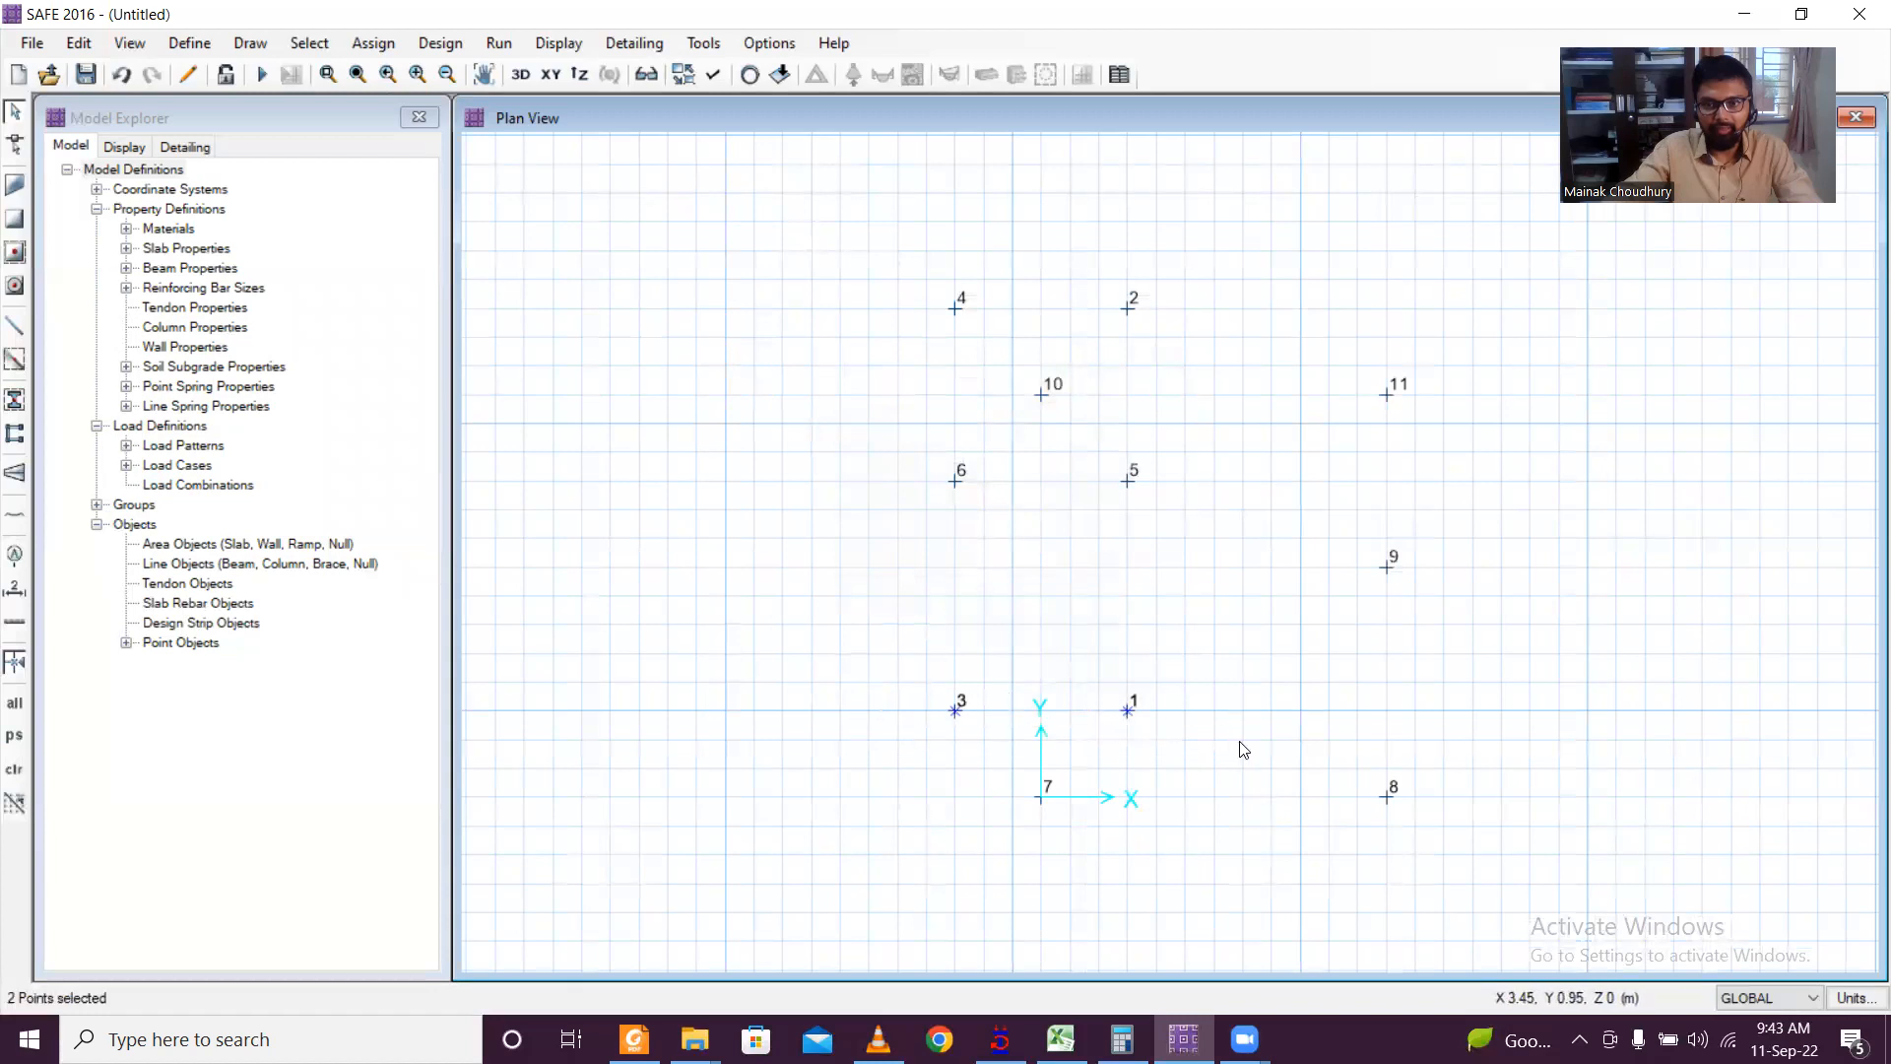
pyautogui.click(86, 44)
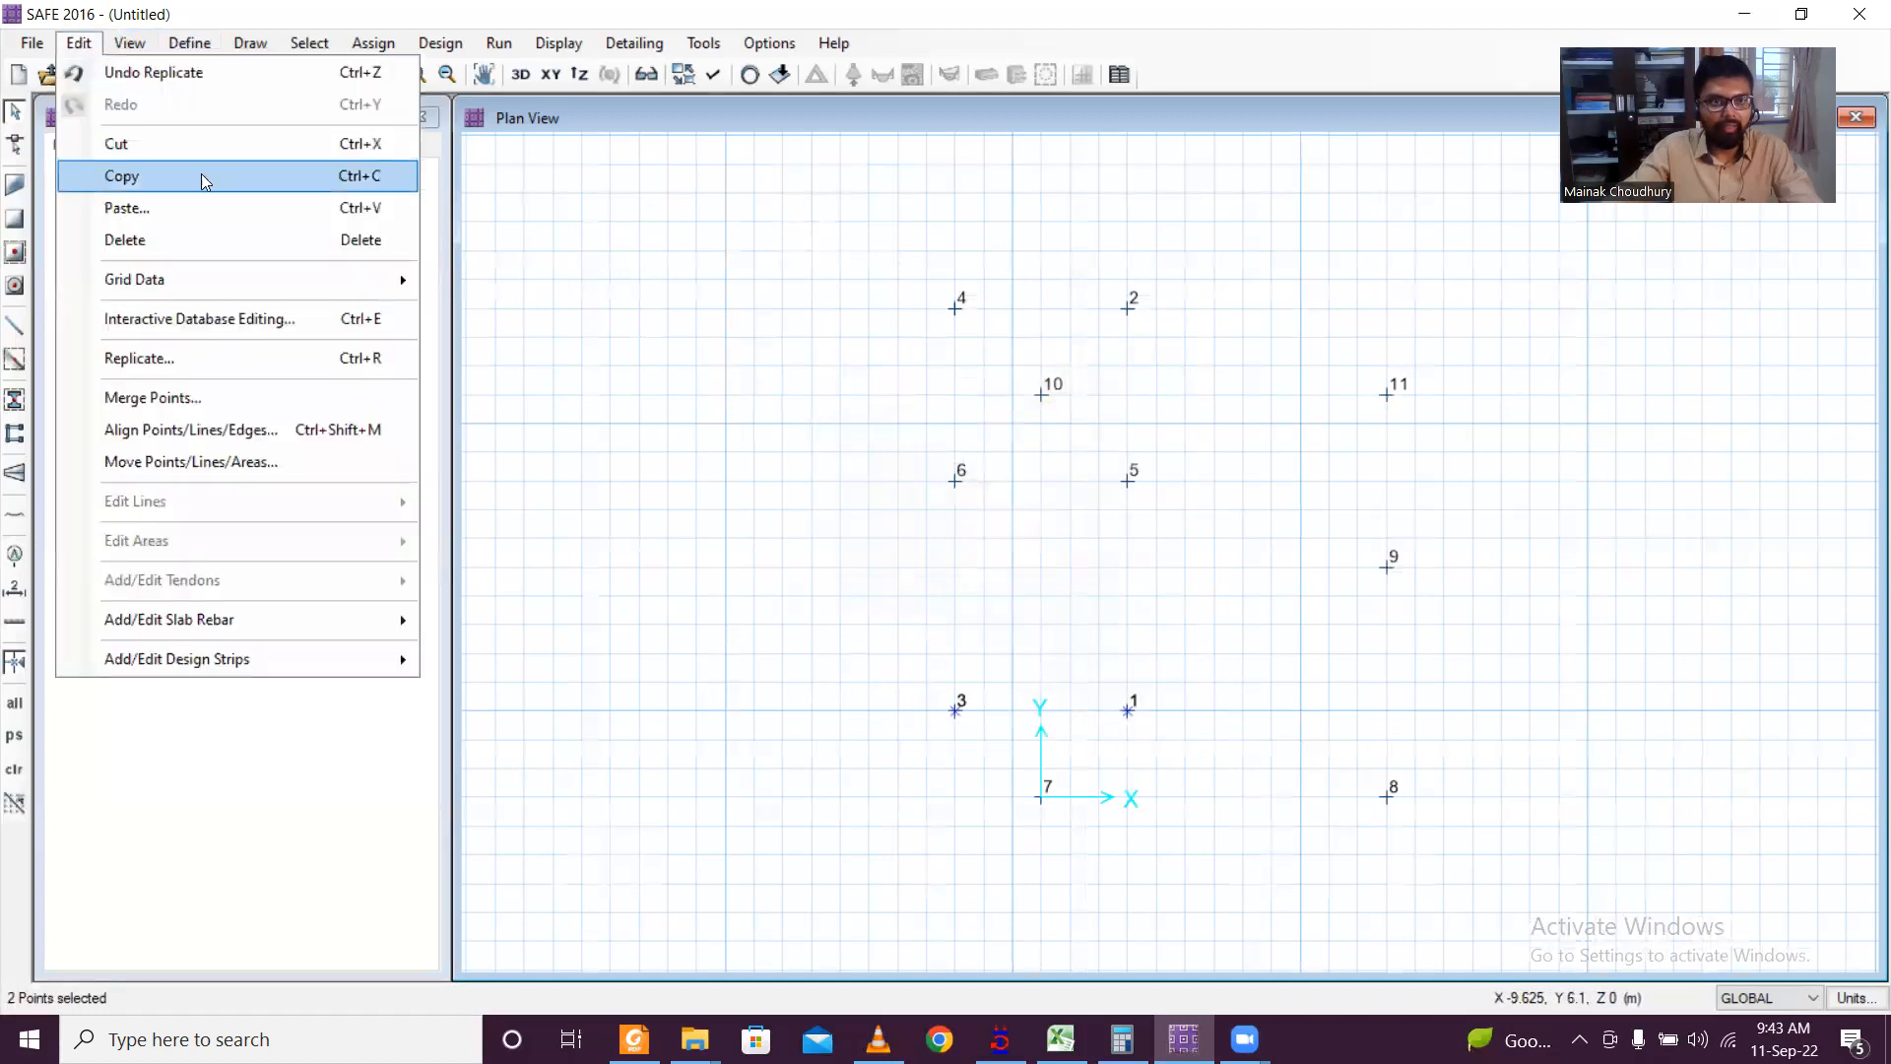
pyautogui.click(220, 363)
pyautogui.click(879, 674)
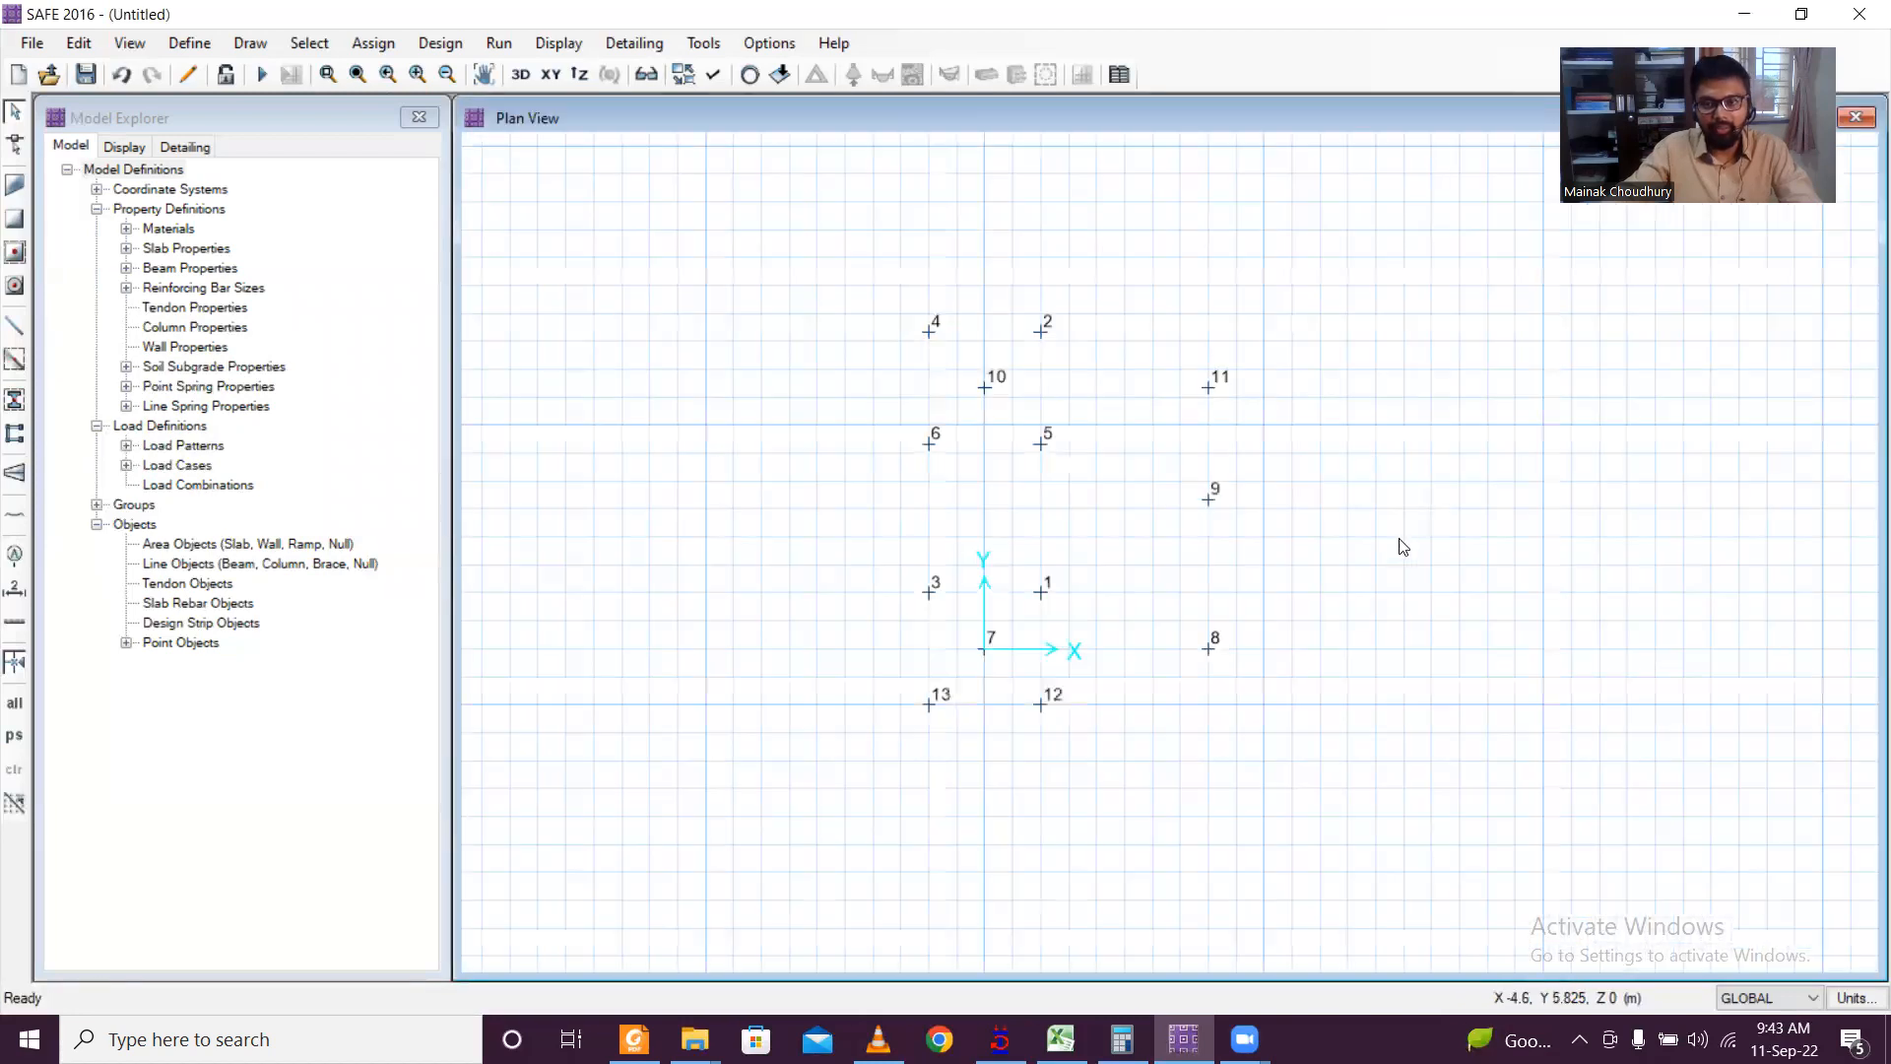
# Step: Replicate points 8 and 9 linearly once with increments dx 1.3 m and dy 1.3 m
pyautogui.scroll(1, 1389, 559)
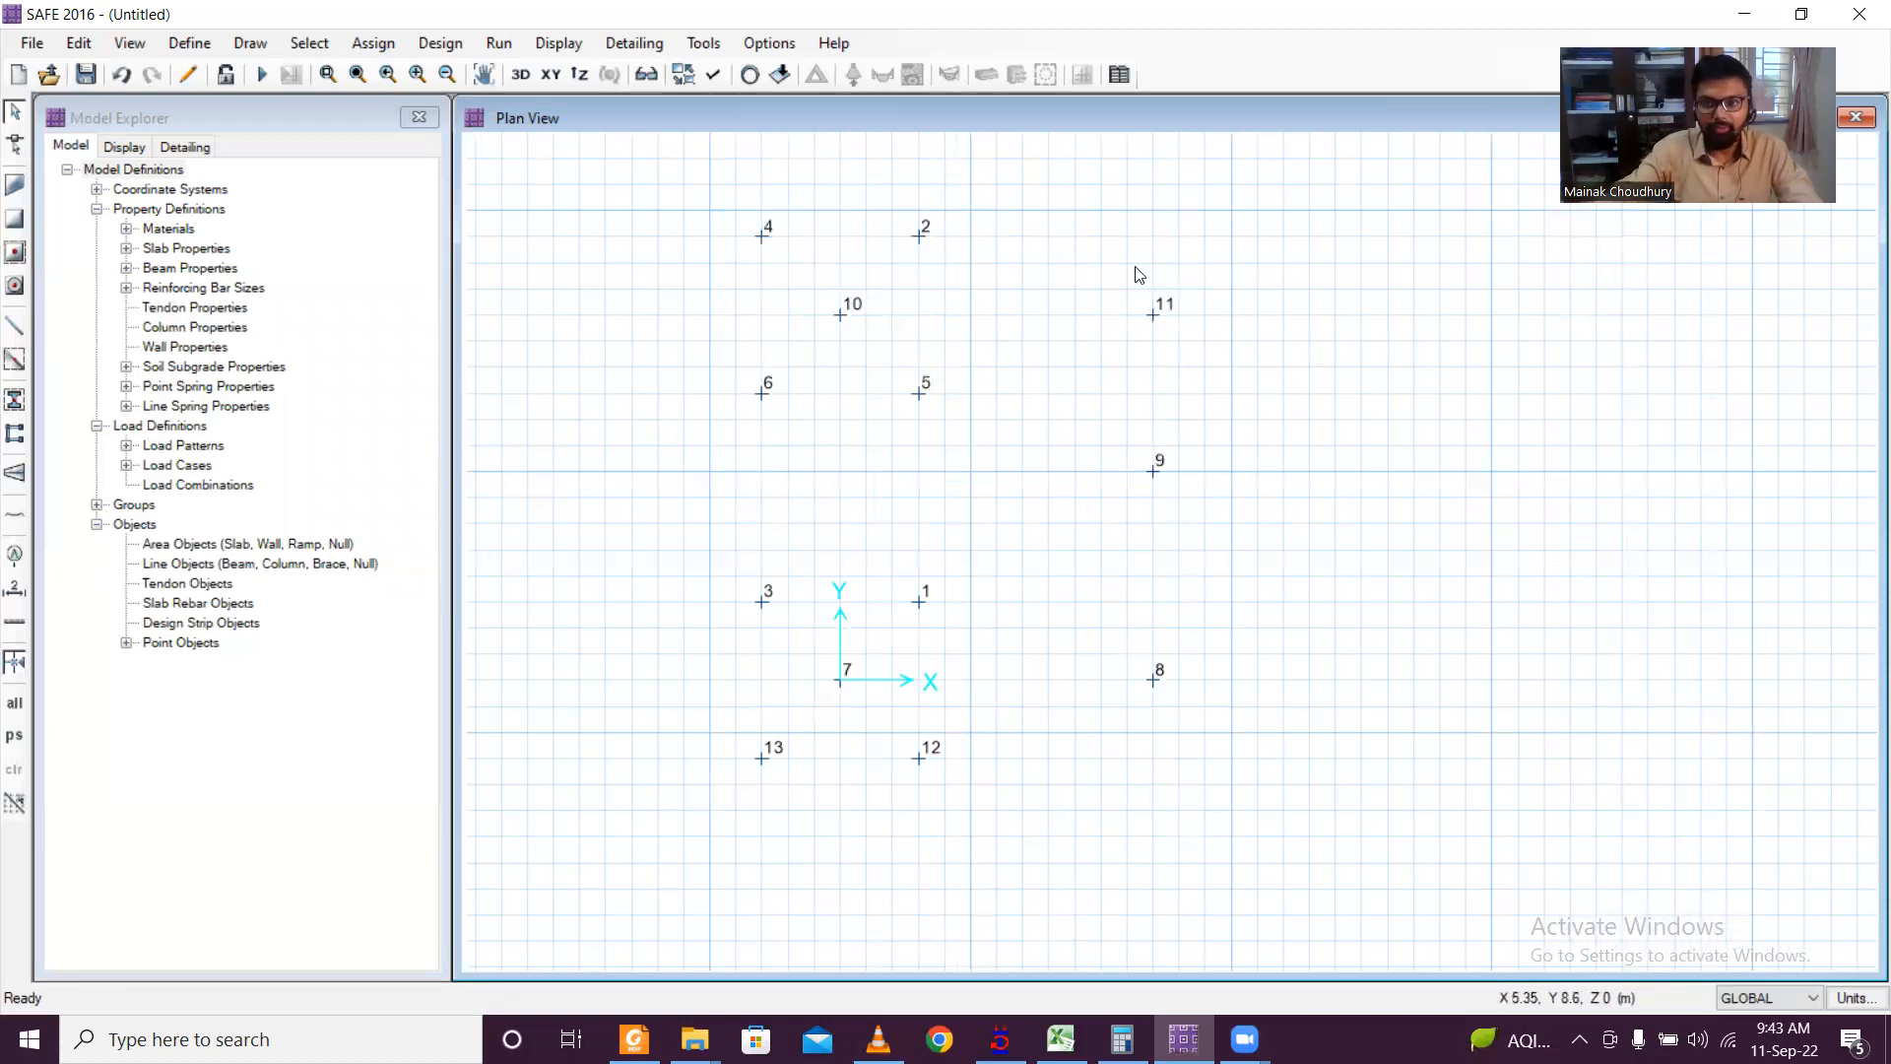
pyautogui.moveTo(1084, 425); pyautogui.dragTo(1238, 711)
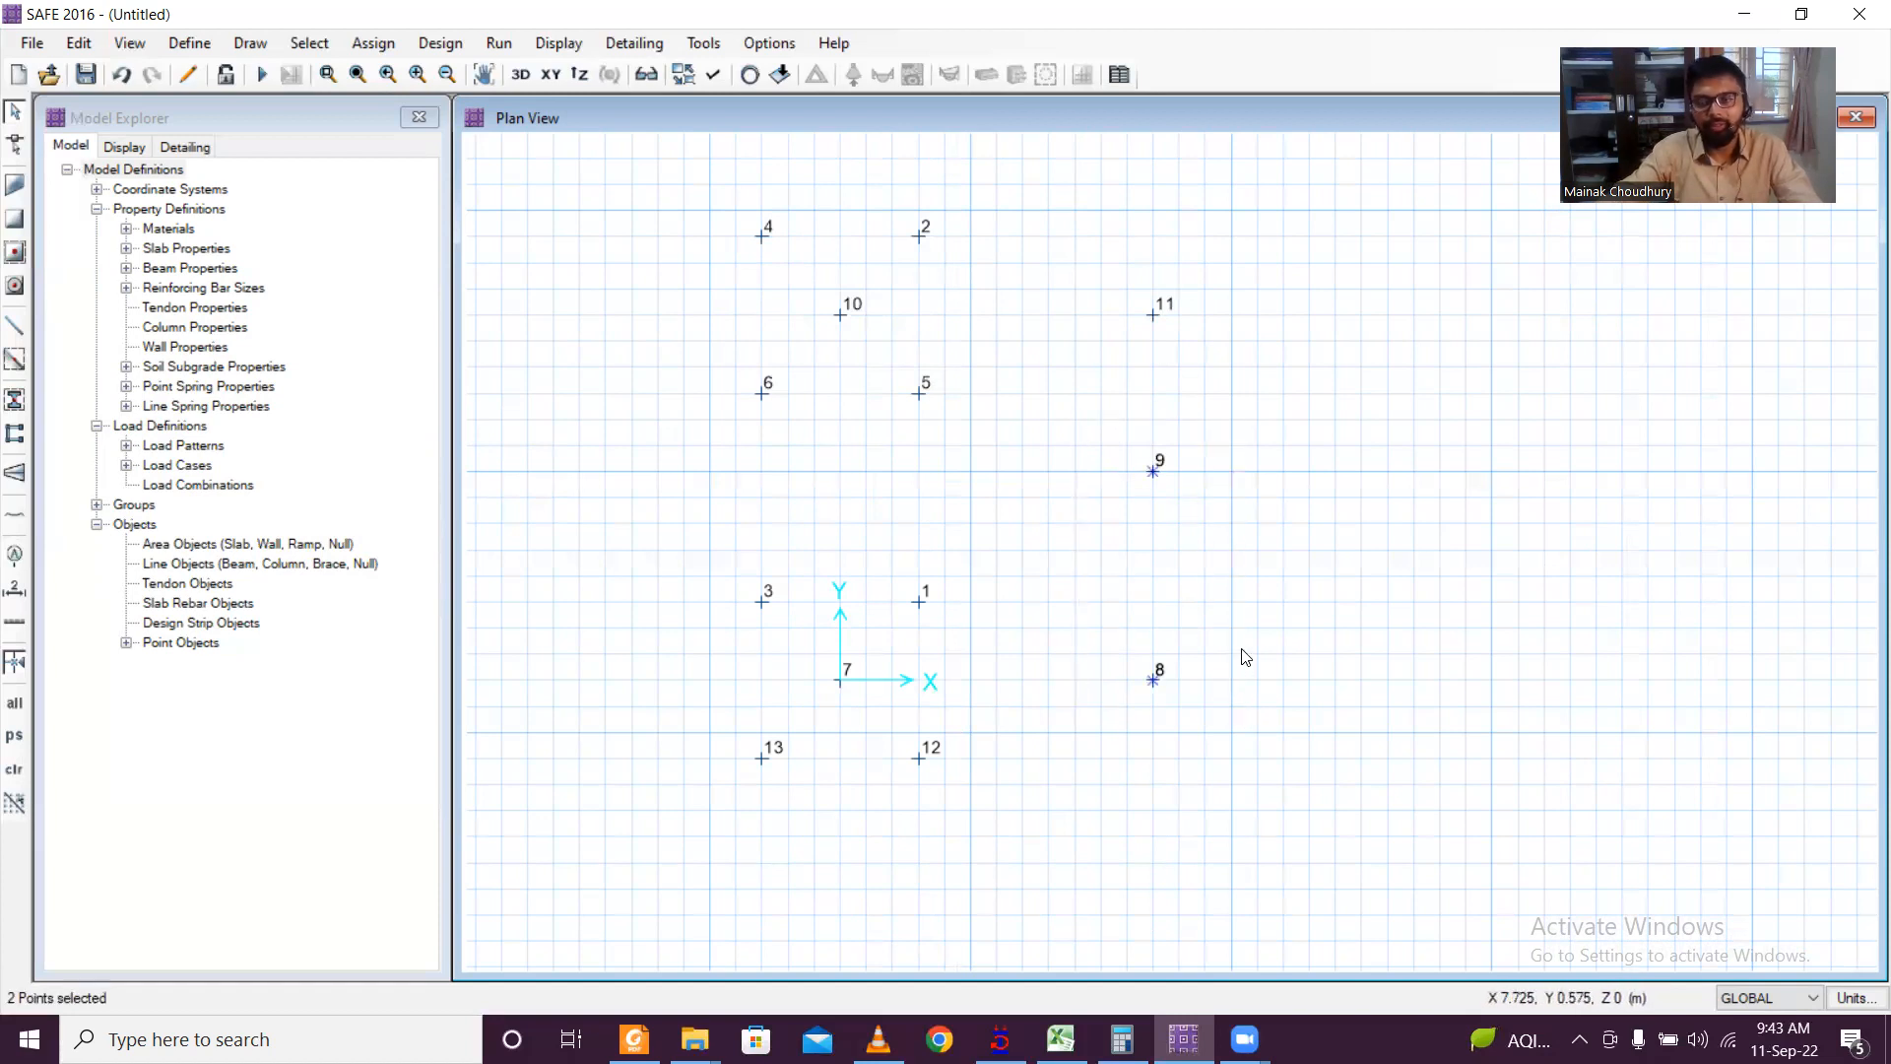
pyautogui.click(93, 49)
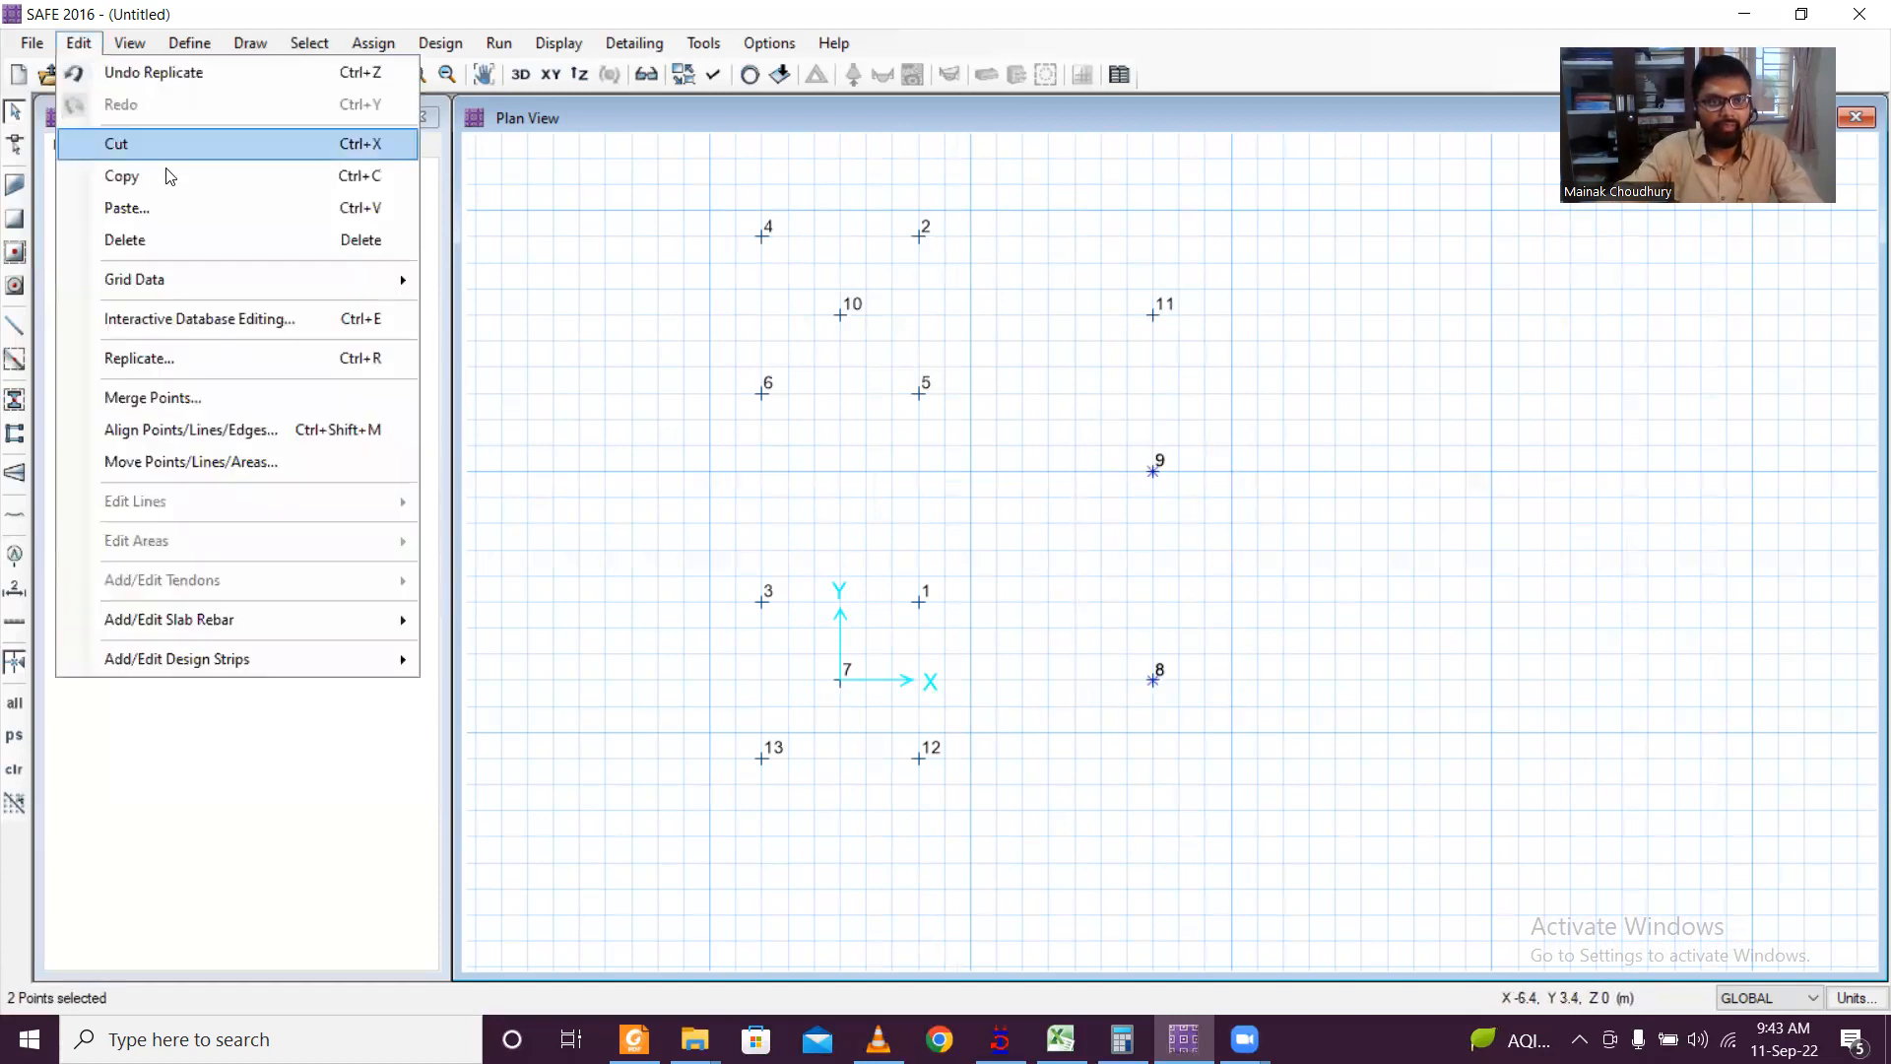
pyautogui.click(199, 358)
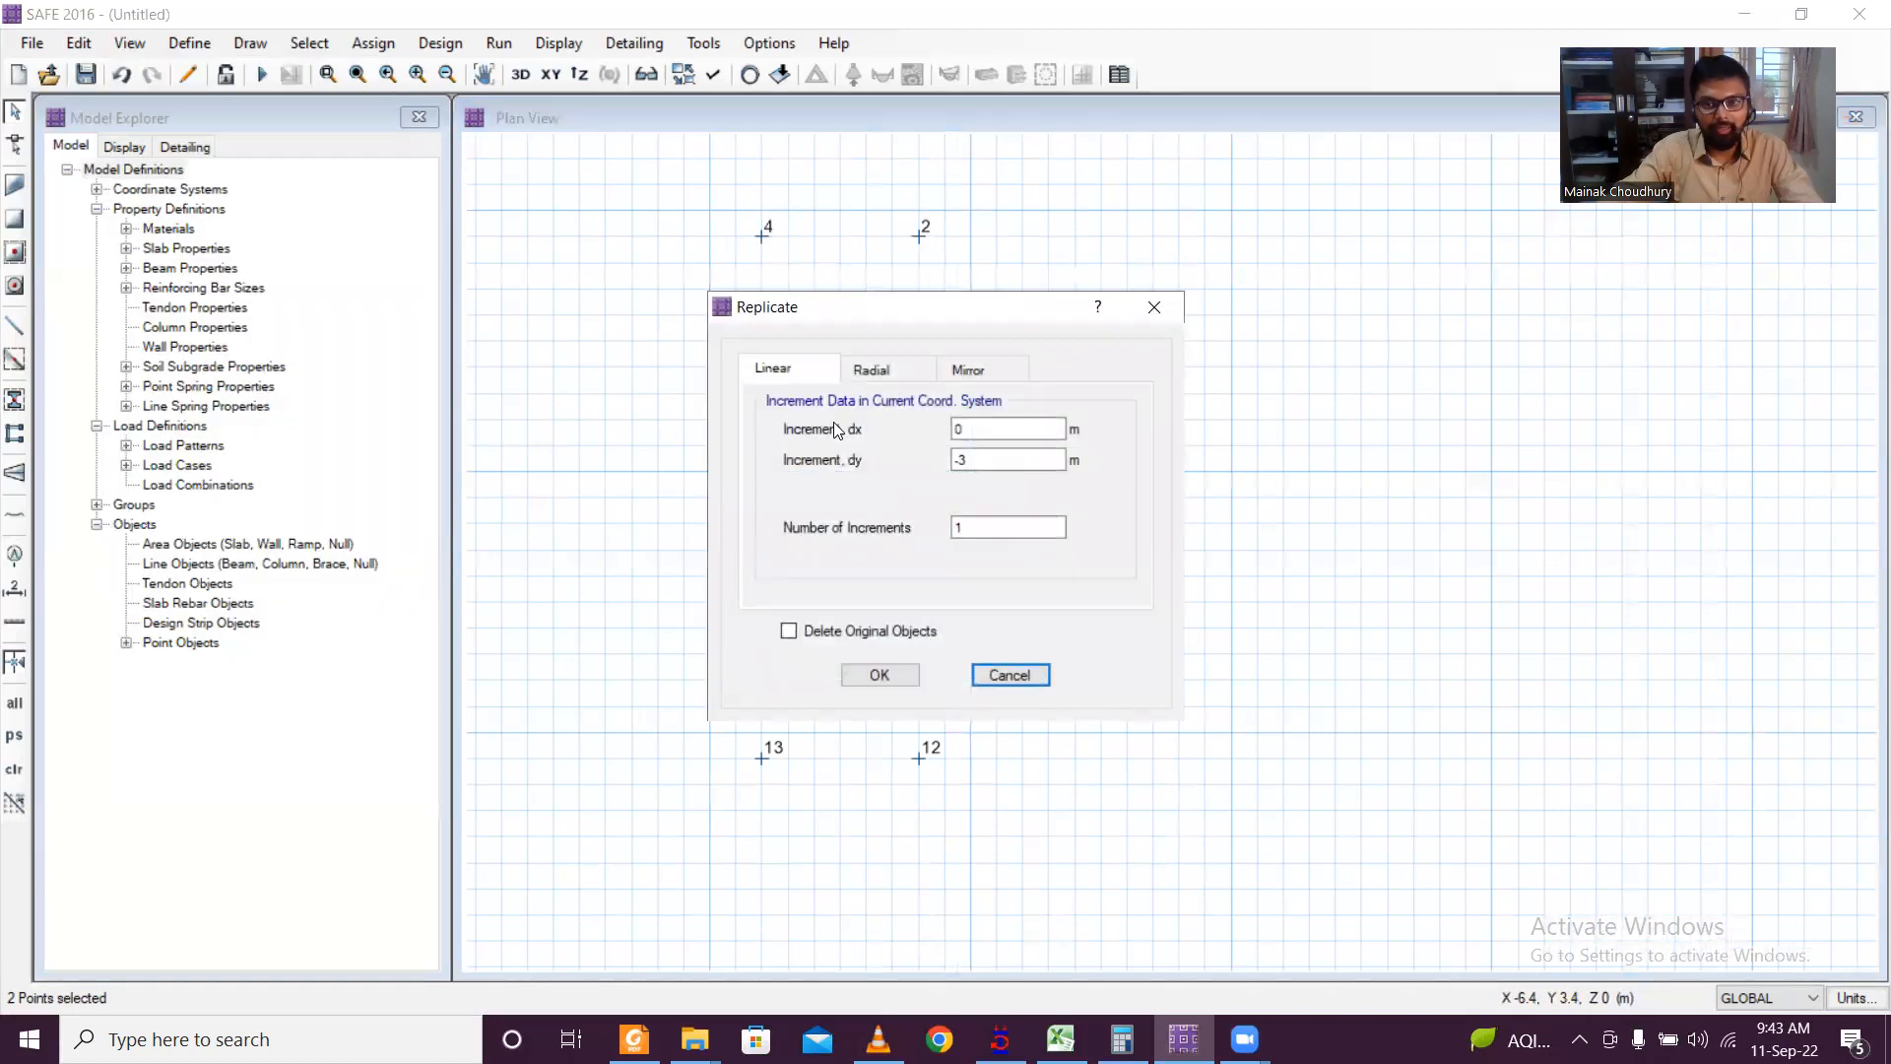
pyautogui.moveTo(996, 458); pyautogui.dragTo(813, 475)
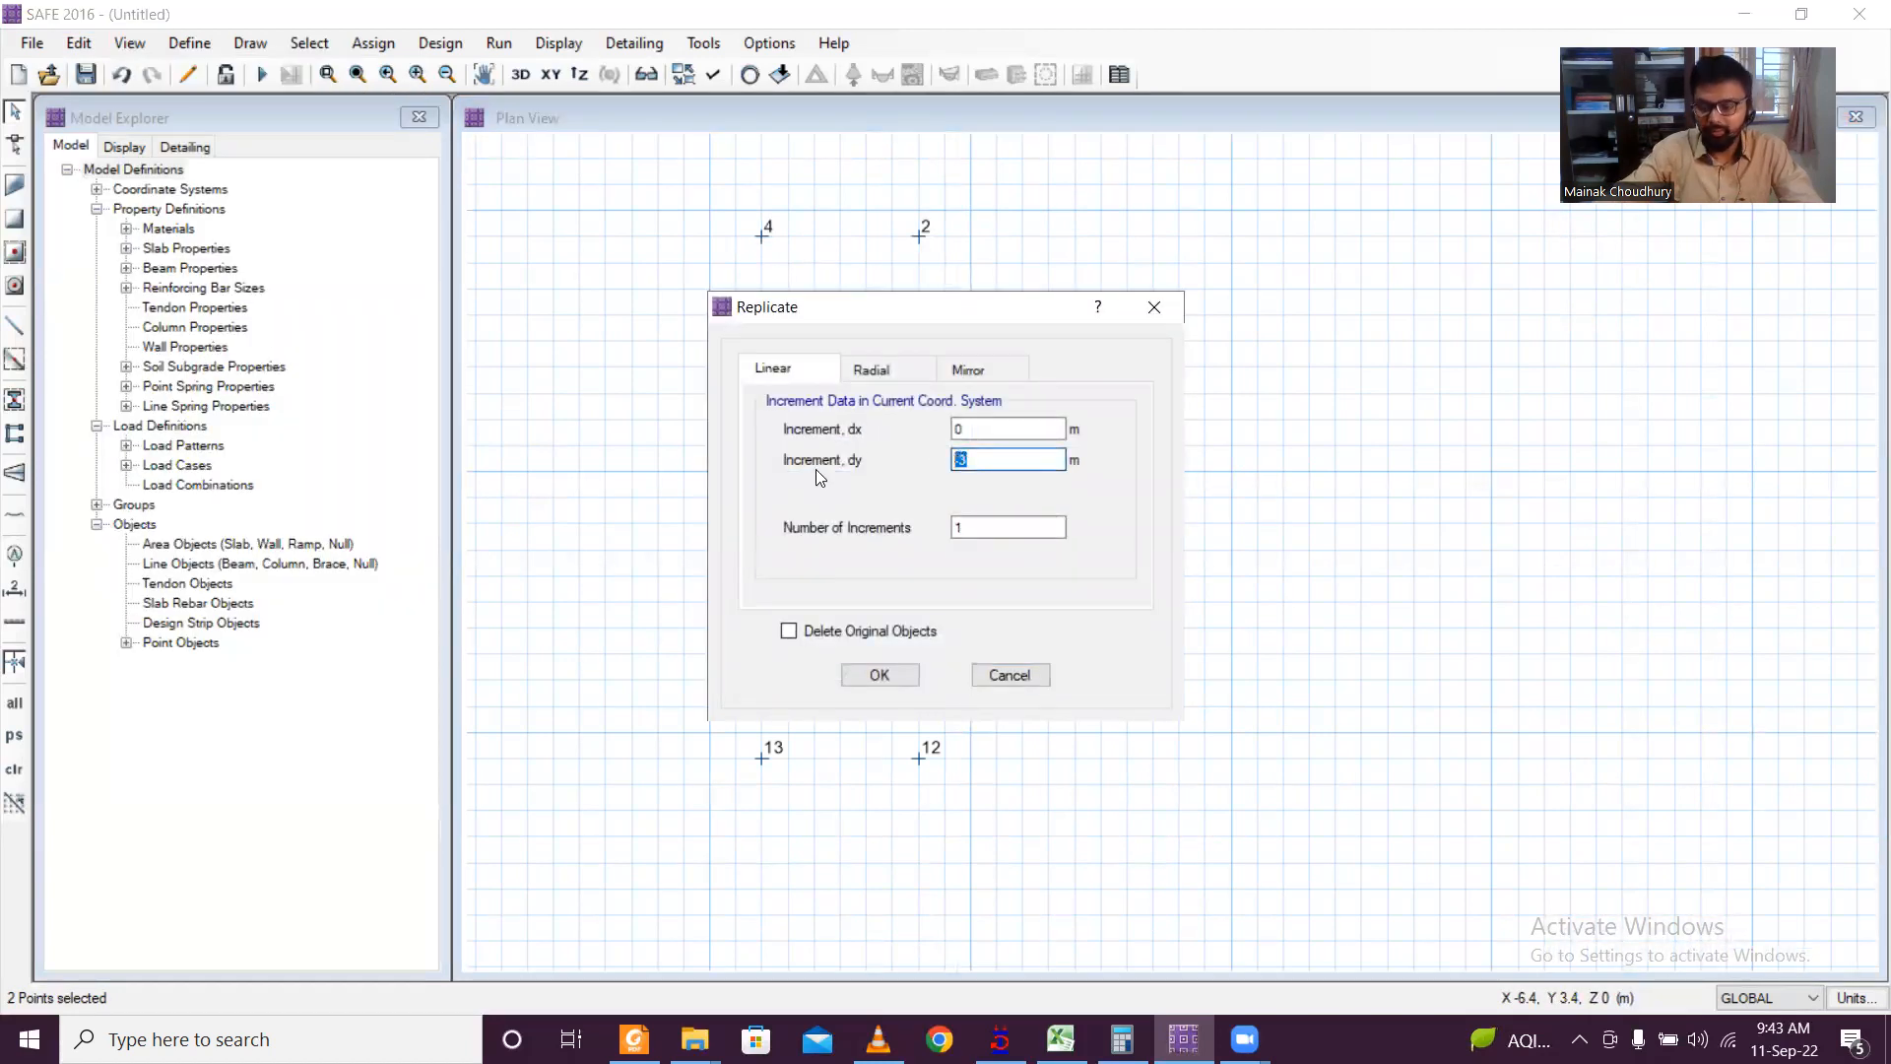
pyautogui.write('1.3')
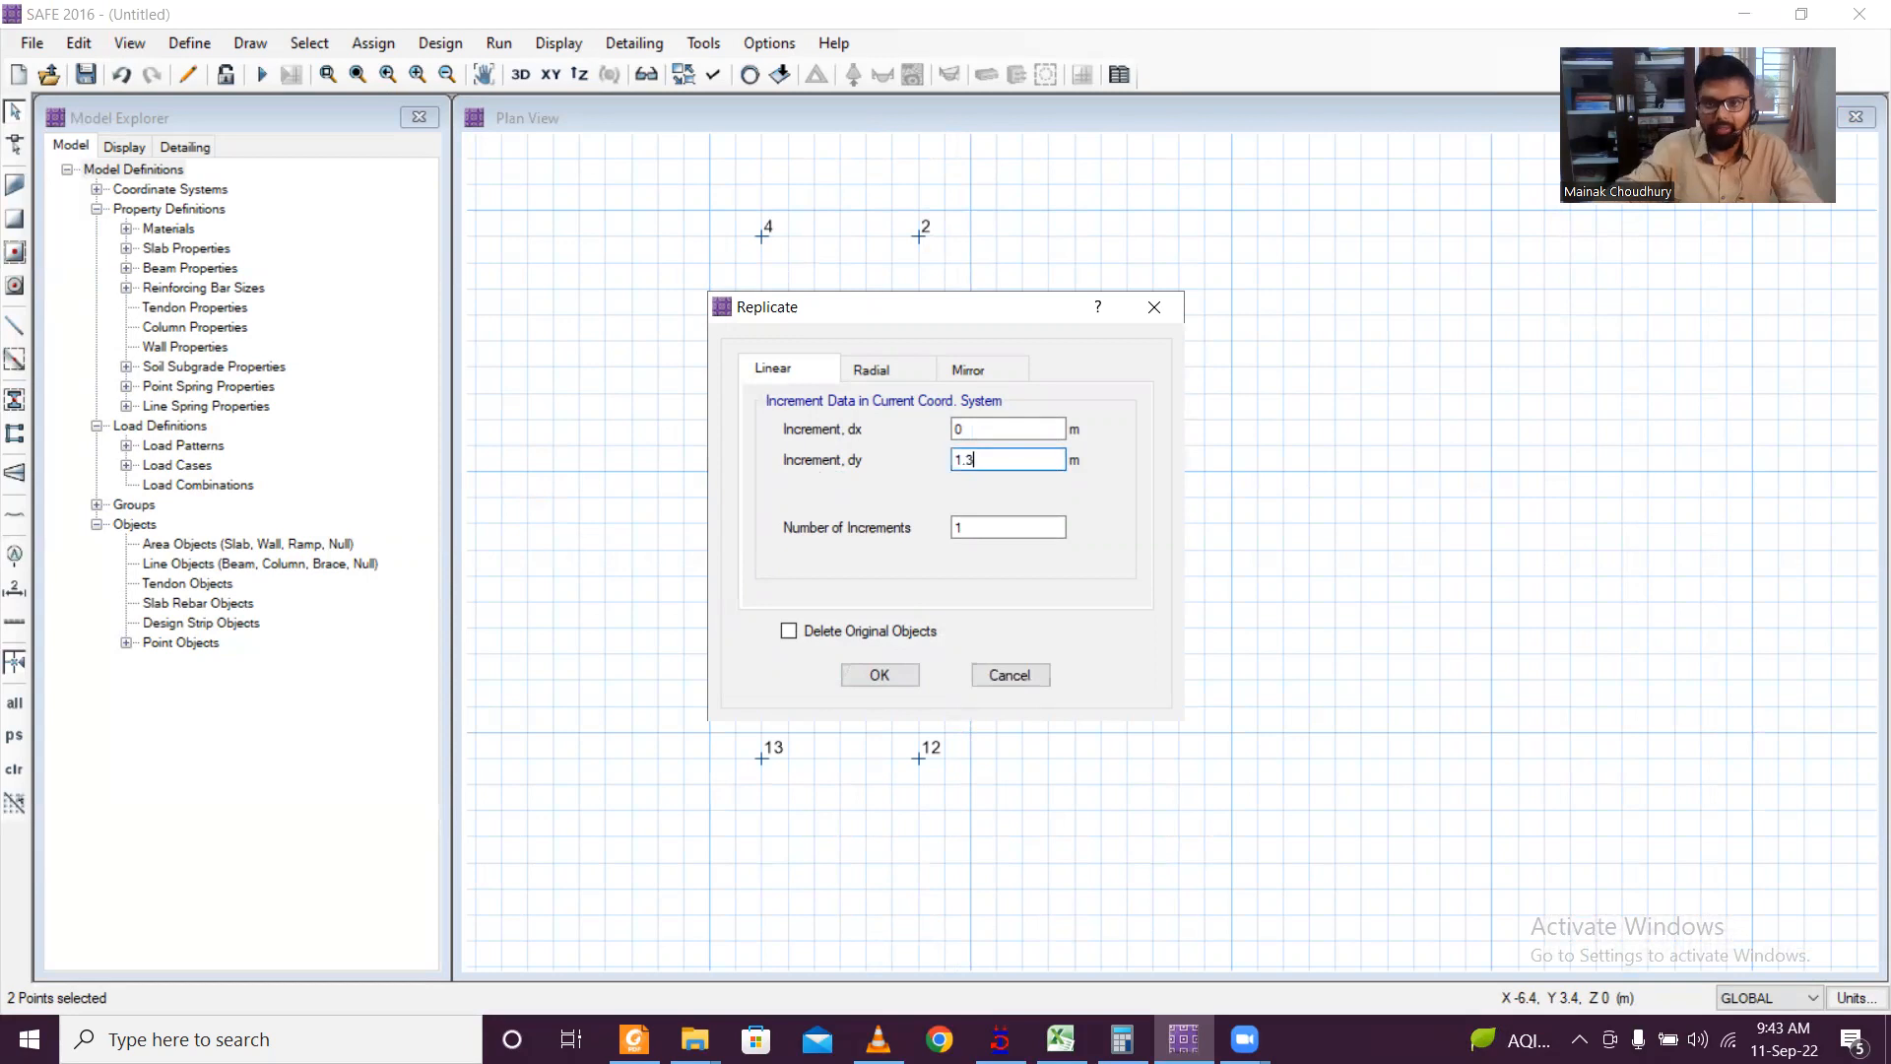
pyautogui.moveTo(974, 426); pyautogui.dragTo(789, 431)
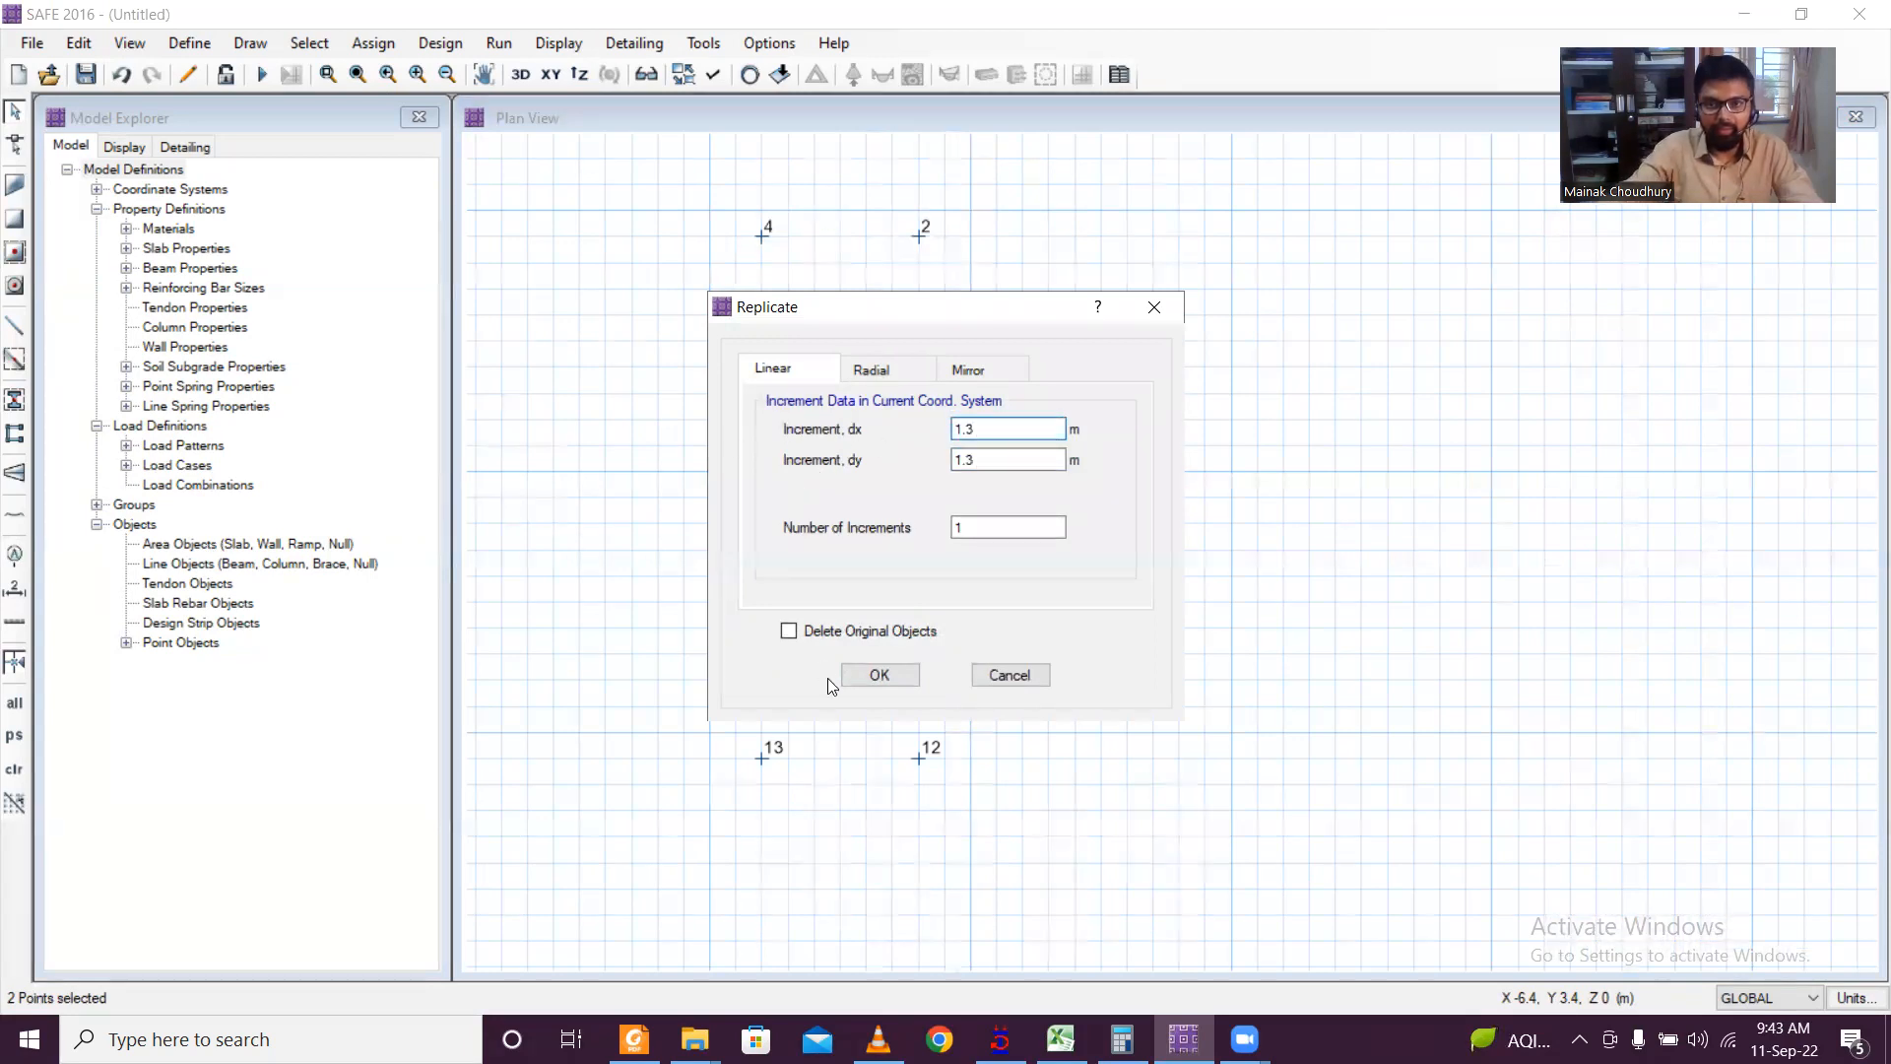
pyautogui.click(879, 674)
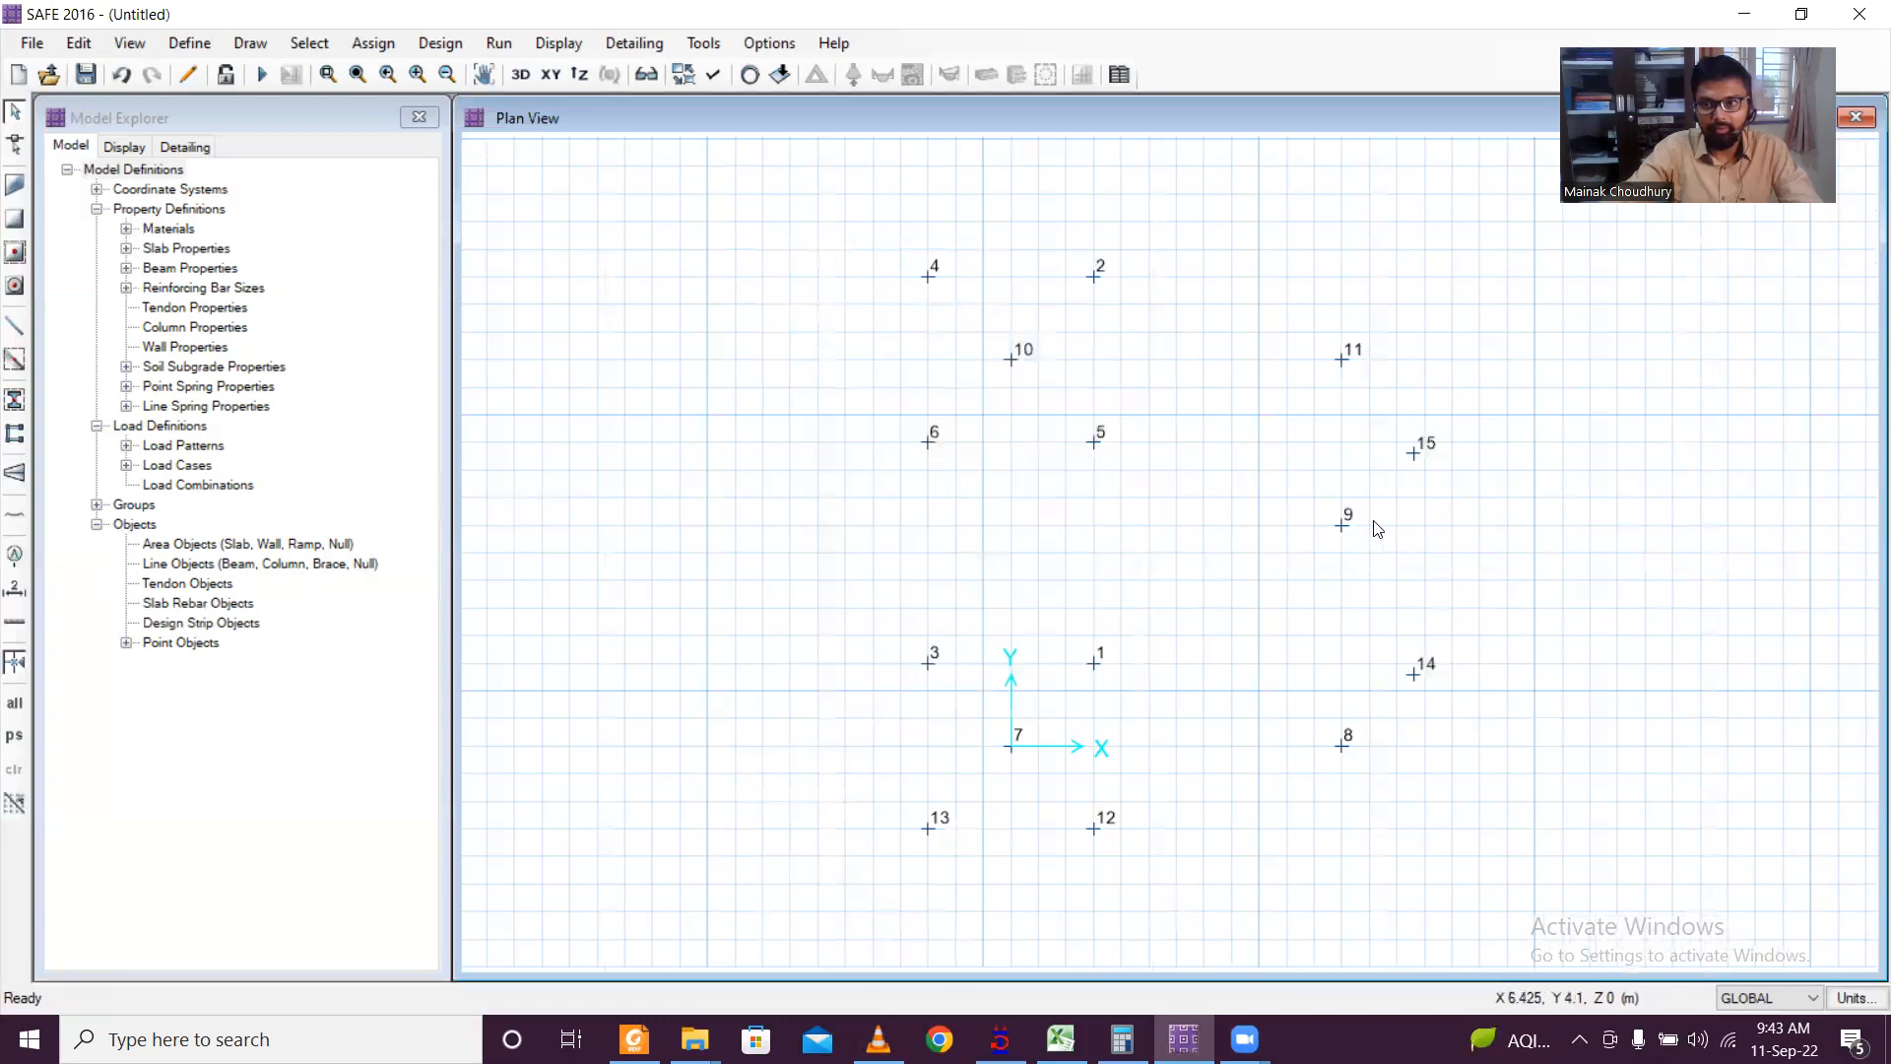
# Step: Replicate points 14 and 15 linearly once with increments dx -2.6 m and dy 0
pyautogui.moveTo(1399, 425); pyautogui.dragTo(1515, 735)
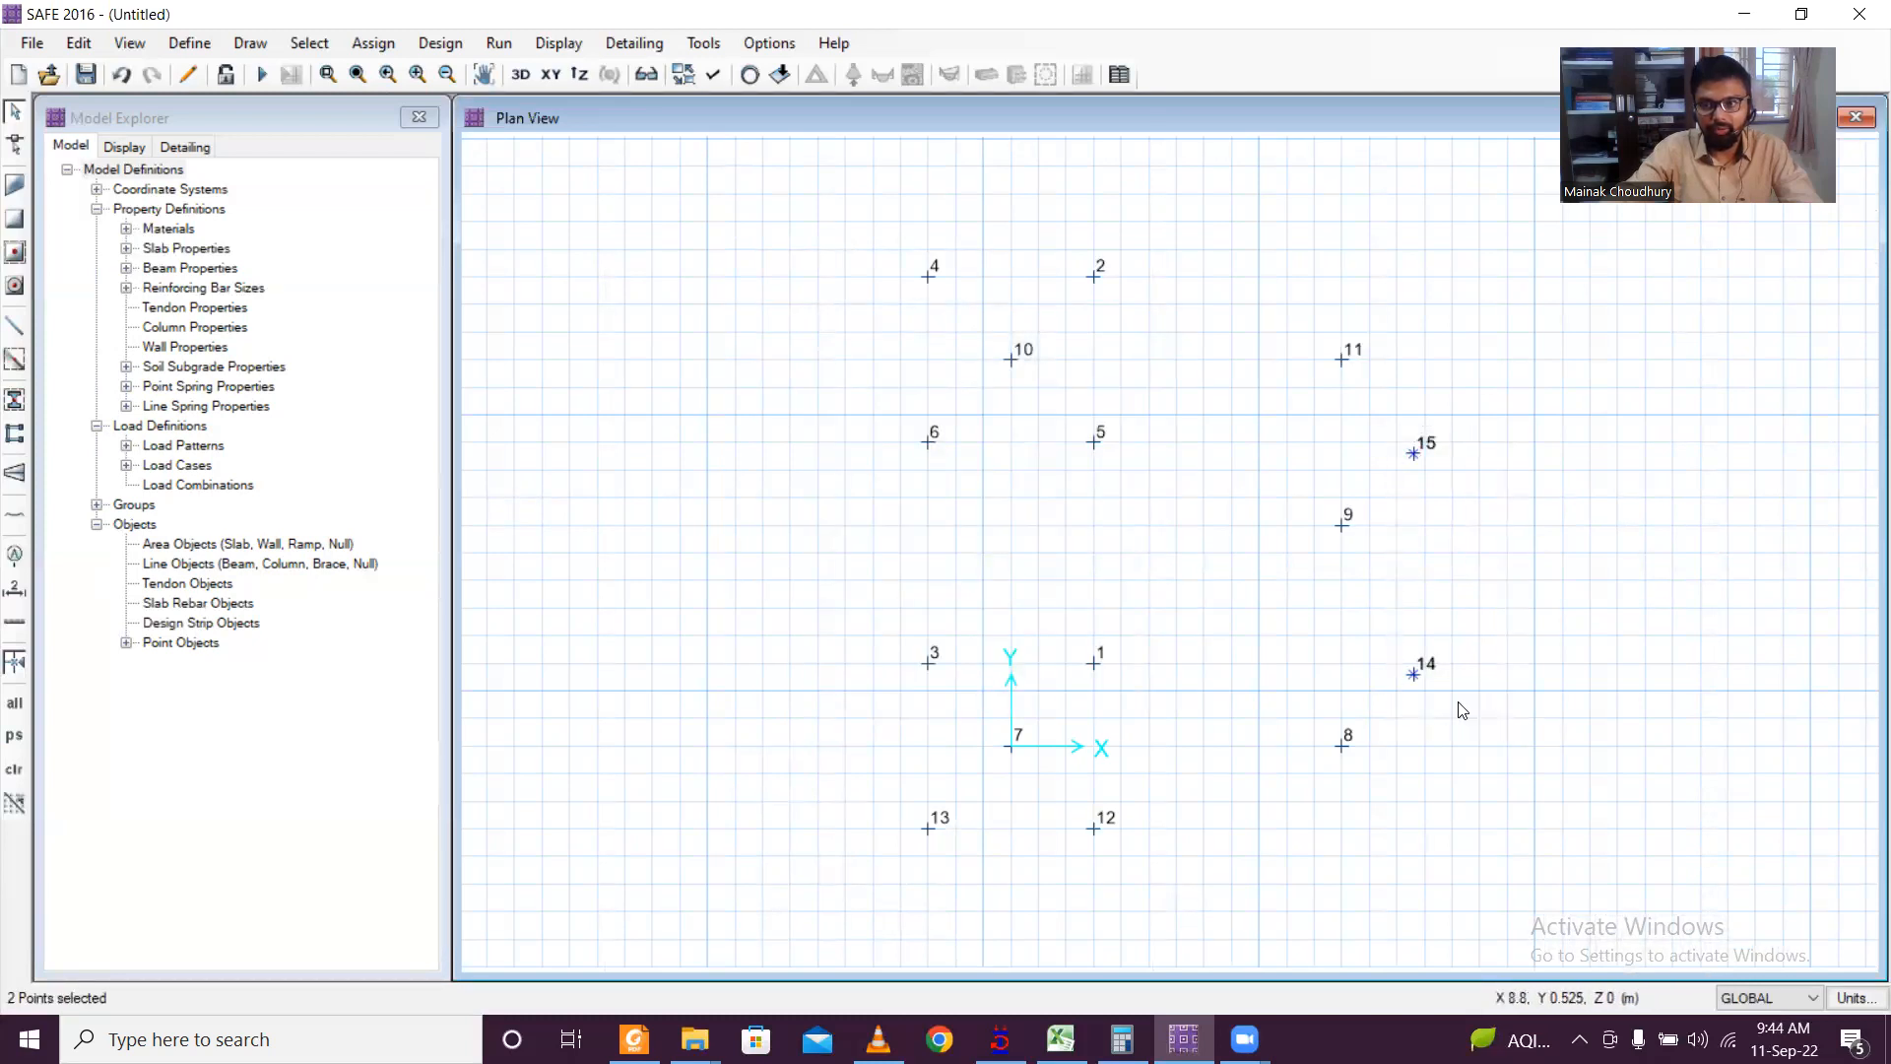
pyautogui.click(79, 42)
pyautogui.click(275, 379)
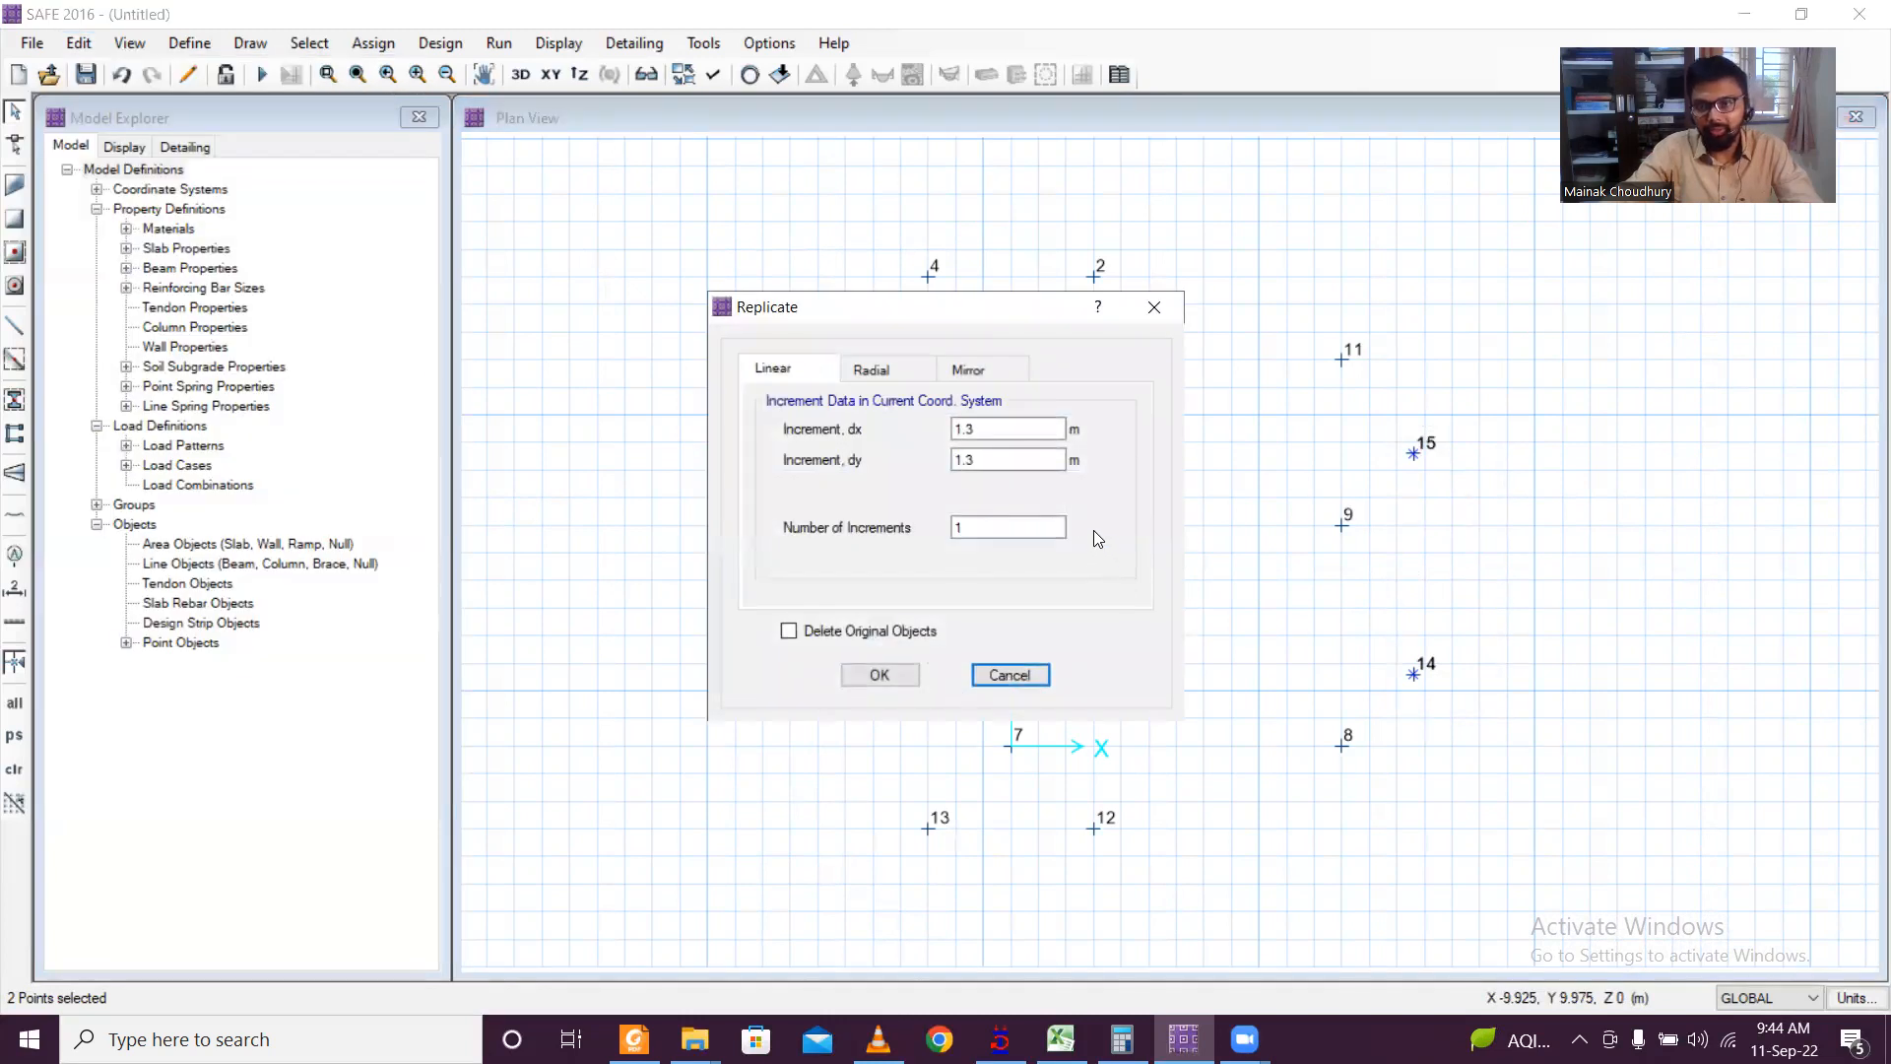
pyautogui.moveTo(1005, 458); pyautogui.dragTo(762, 430)
pyautogui.write('0')
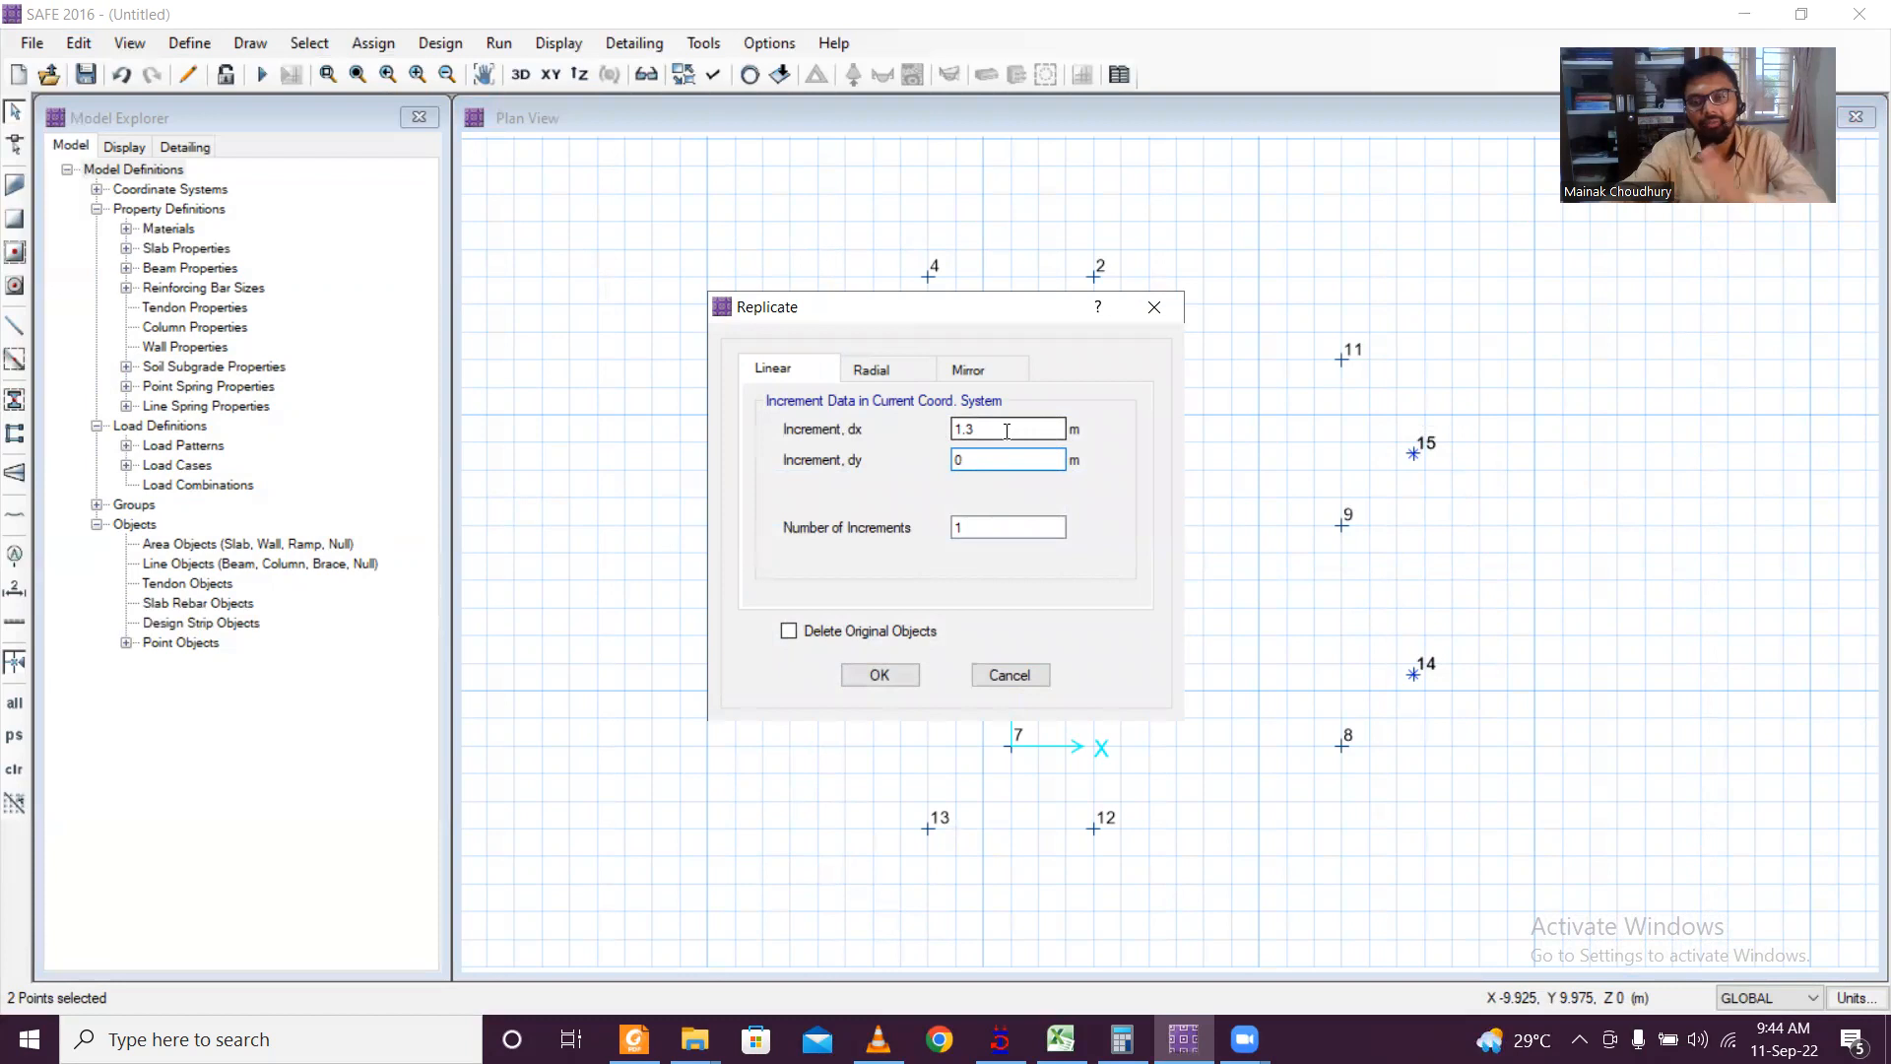
pyautogui.moveTo(1005, 430); pyautogui.dragTo(802, 421)
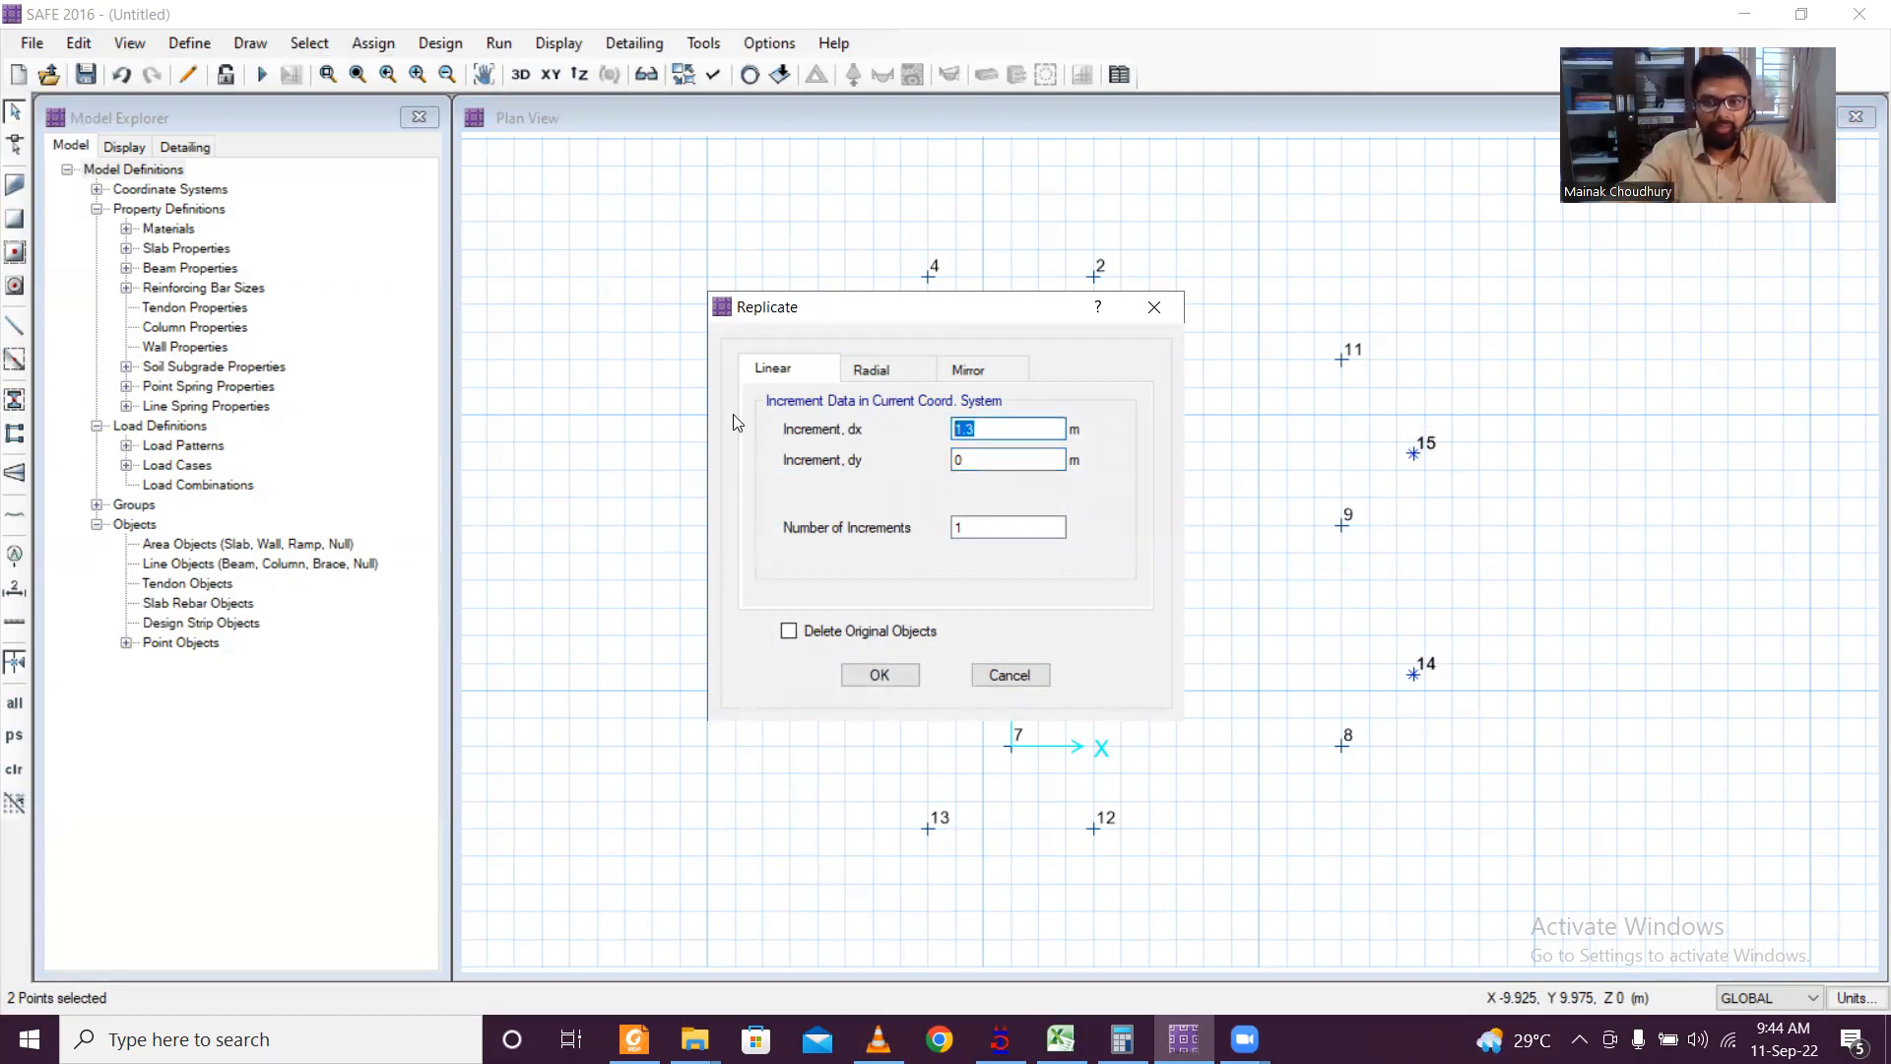
pyautogui.write('-2.6')
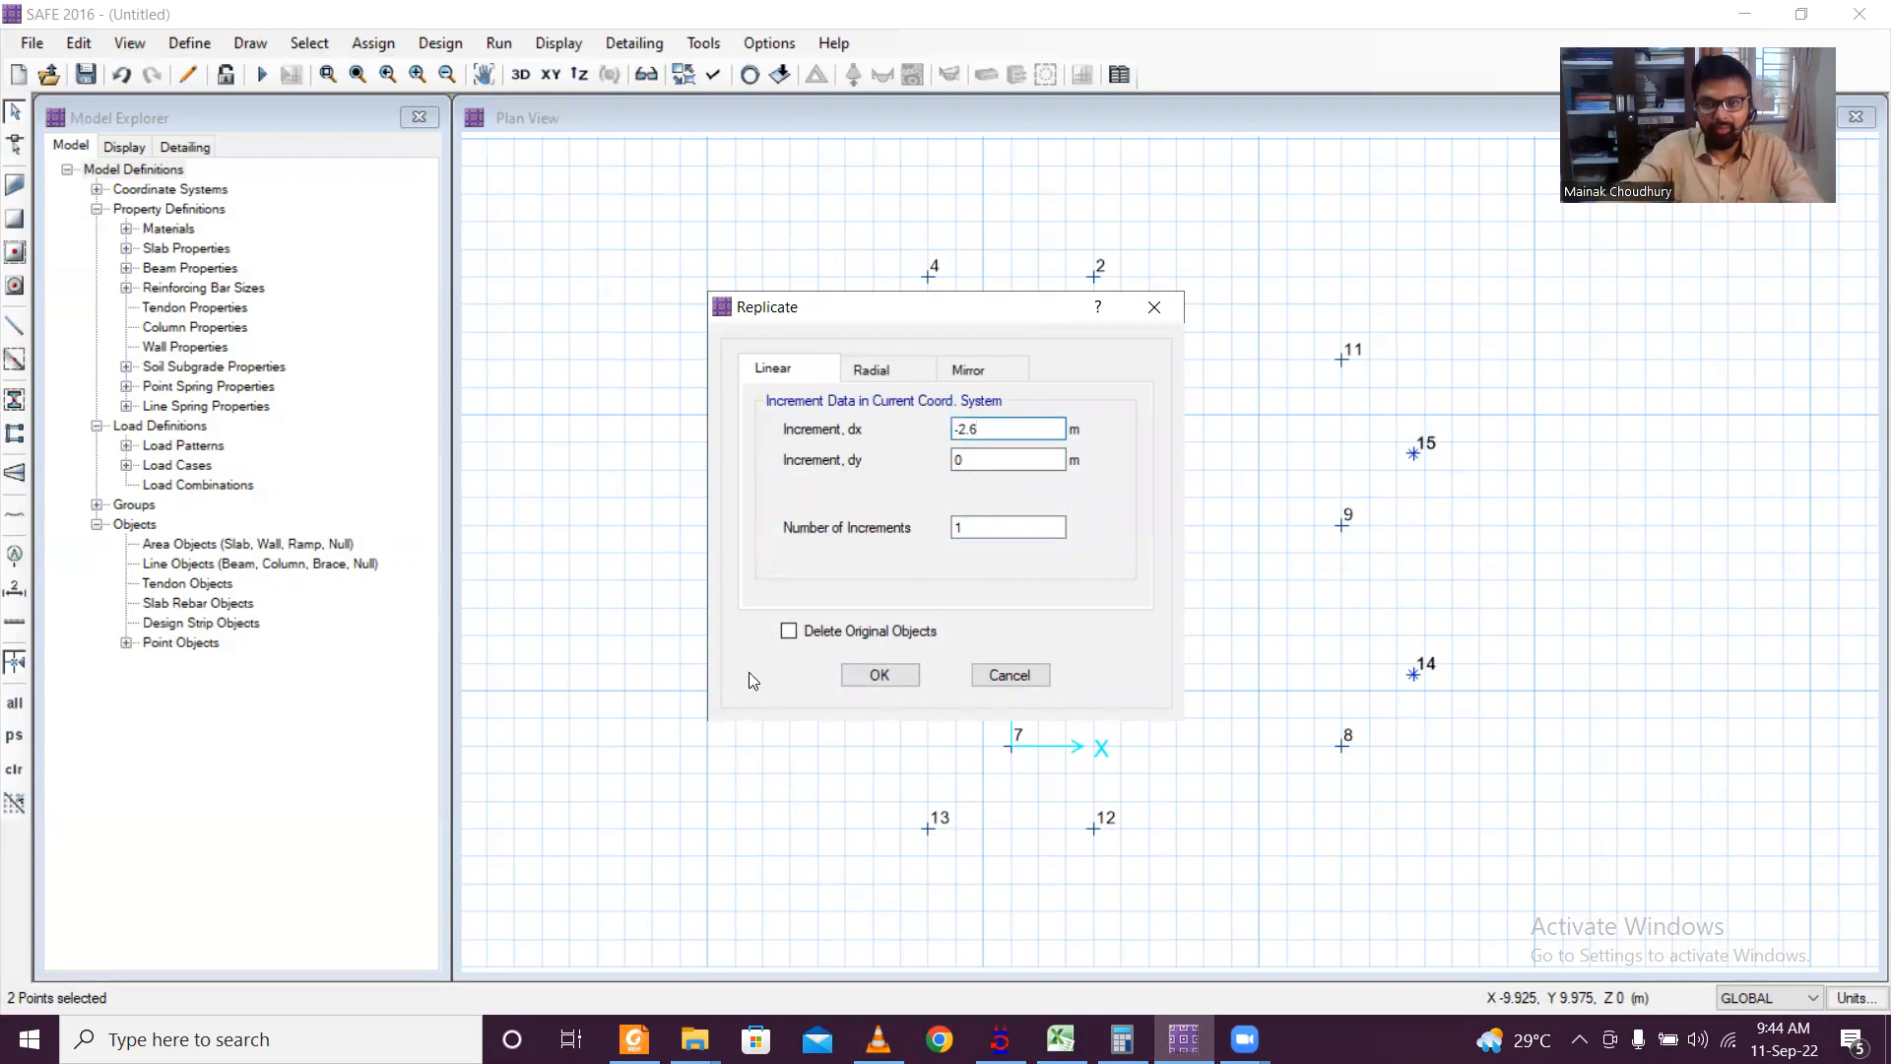
pyautogui.click(879, 677)
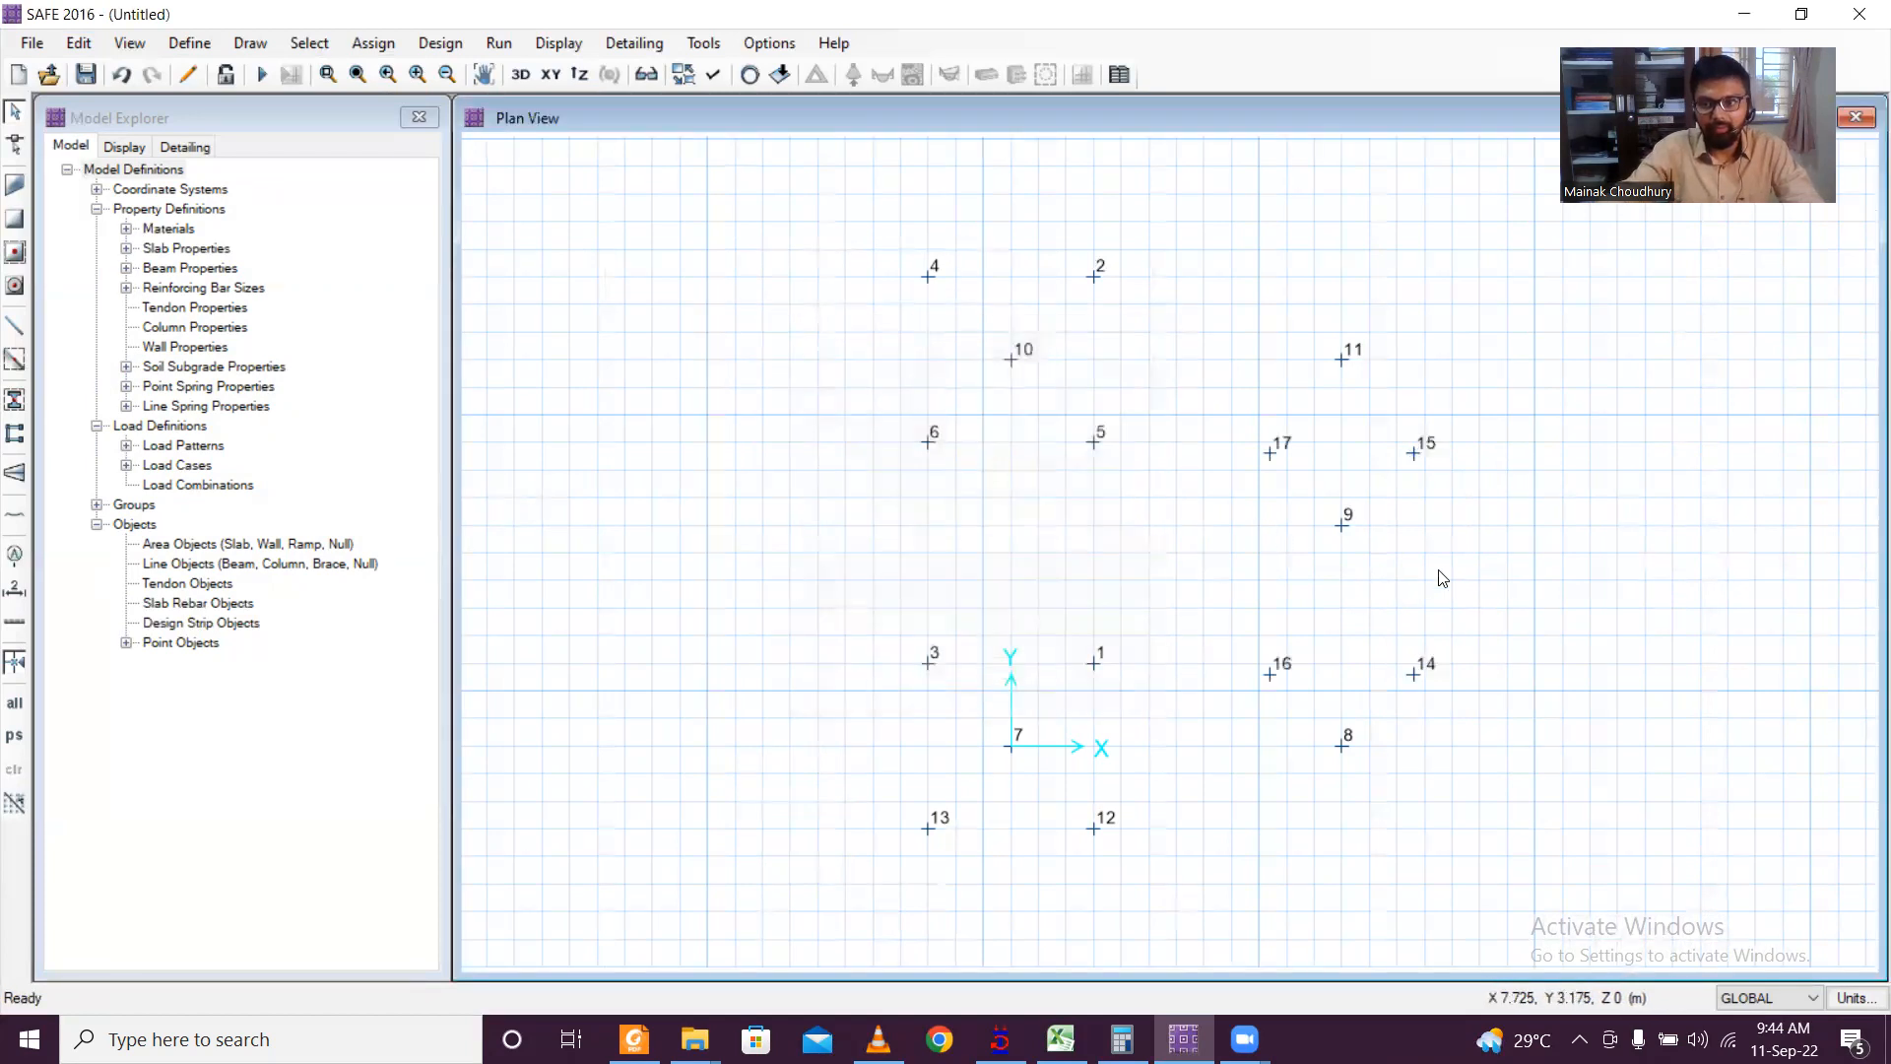
# Step: Replicate points 17 and 15 linearly once with increments dx 0 and dy -2.6 m
pyautogui.moveTo(1231, 426); pyautogui.dragTo(1498, 485)
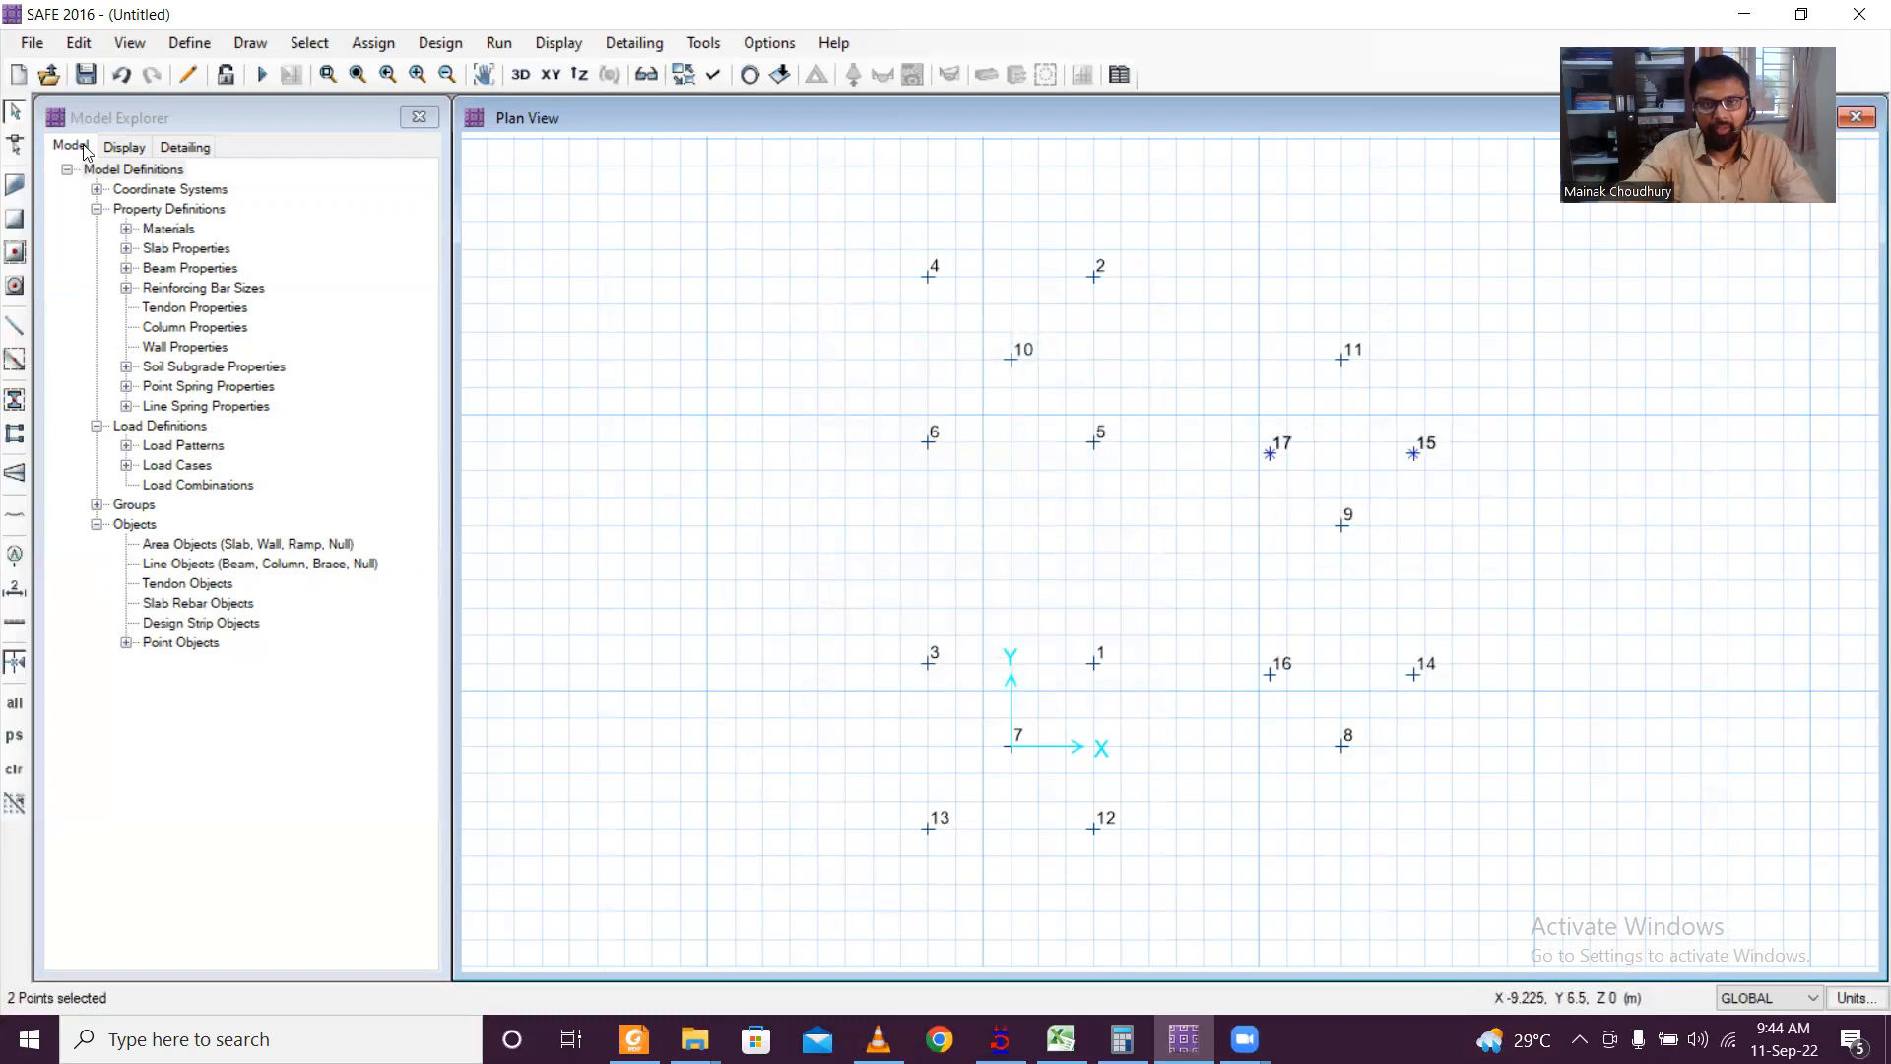
pyautogui.click(79, 43)
pyautogui.click(196, 370)
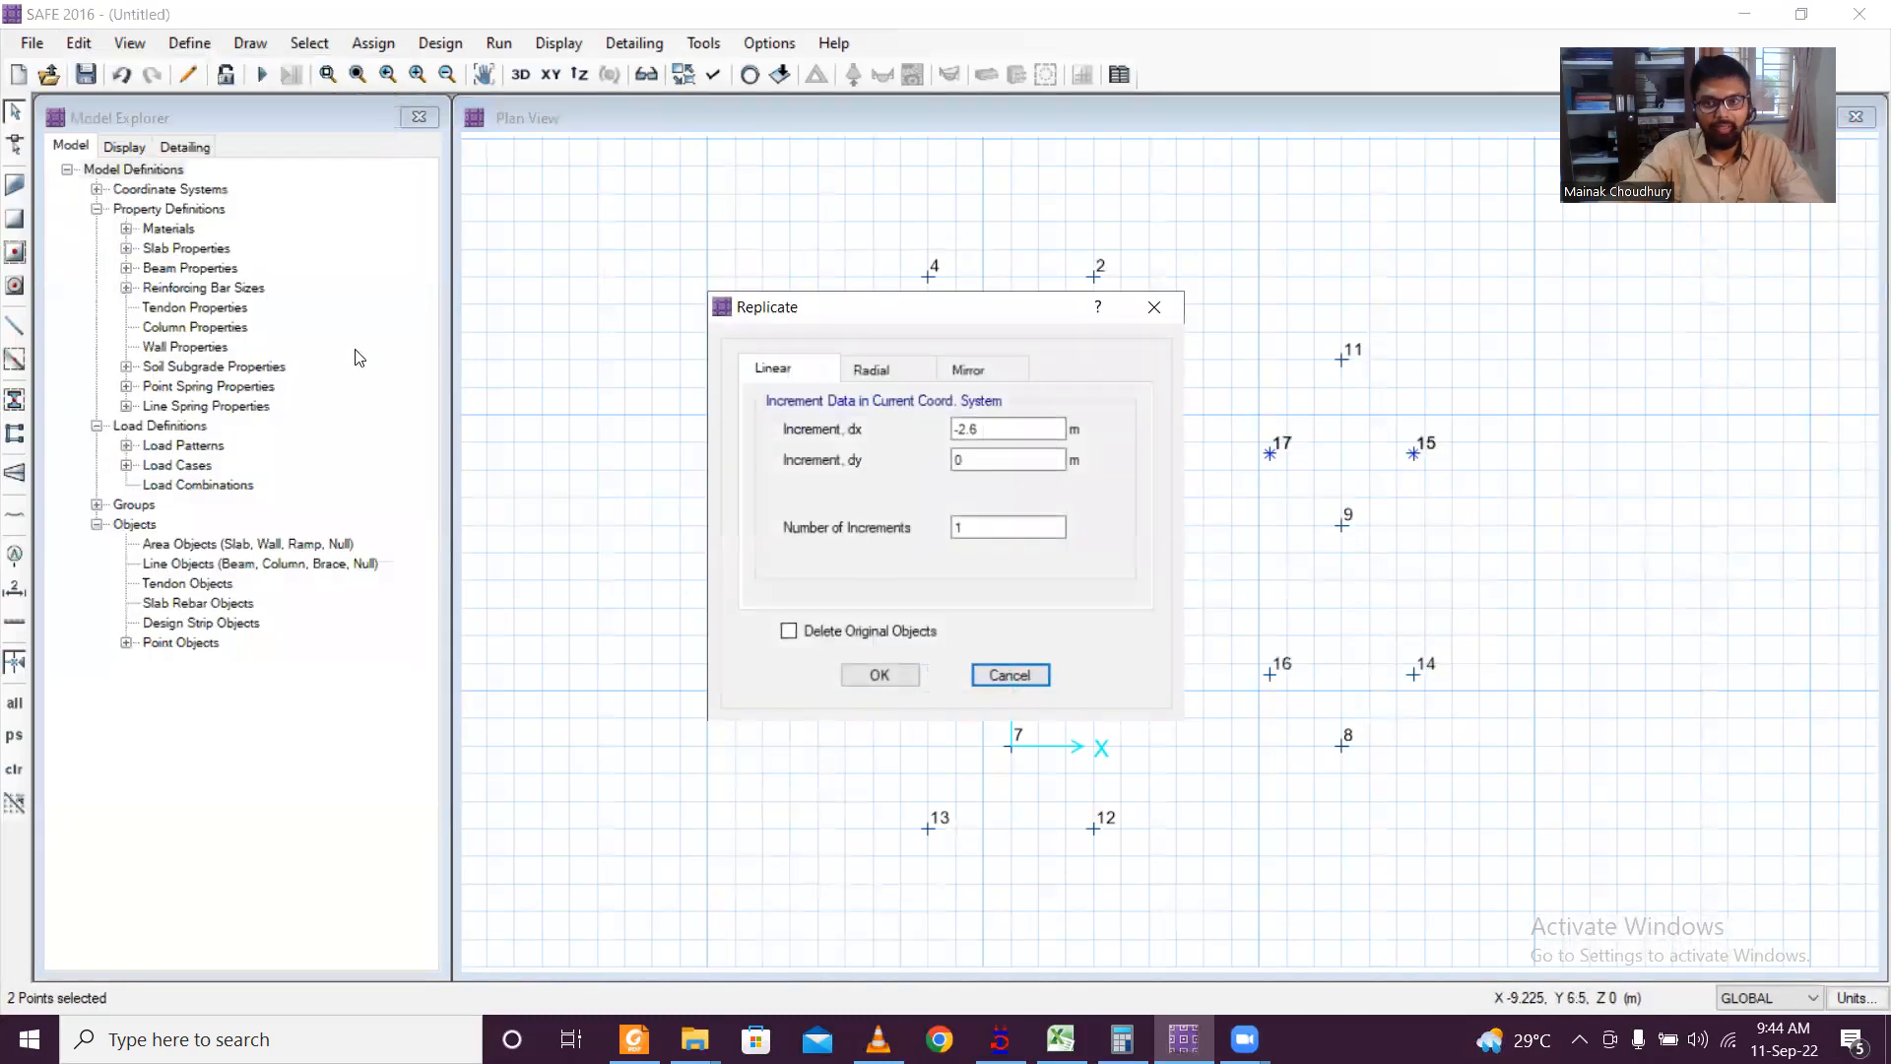
pyautogui.moveTo(999, 430); pyautogui.dragTo(558, 374)
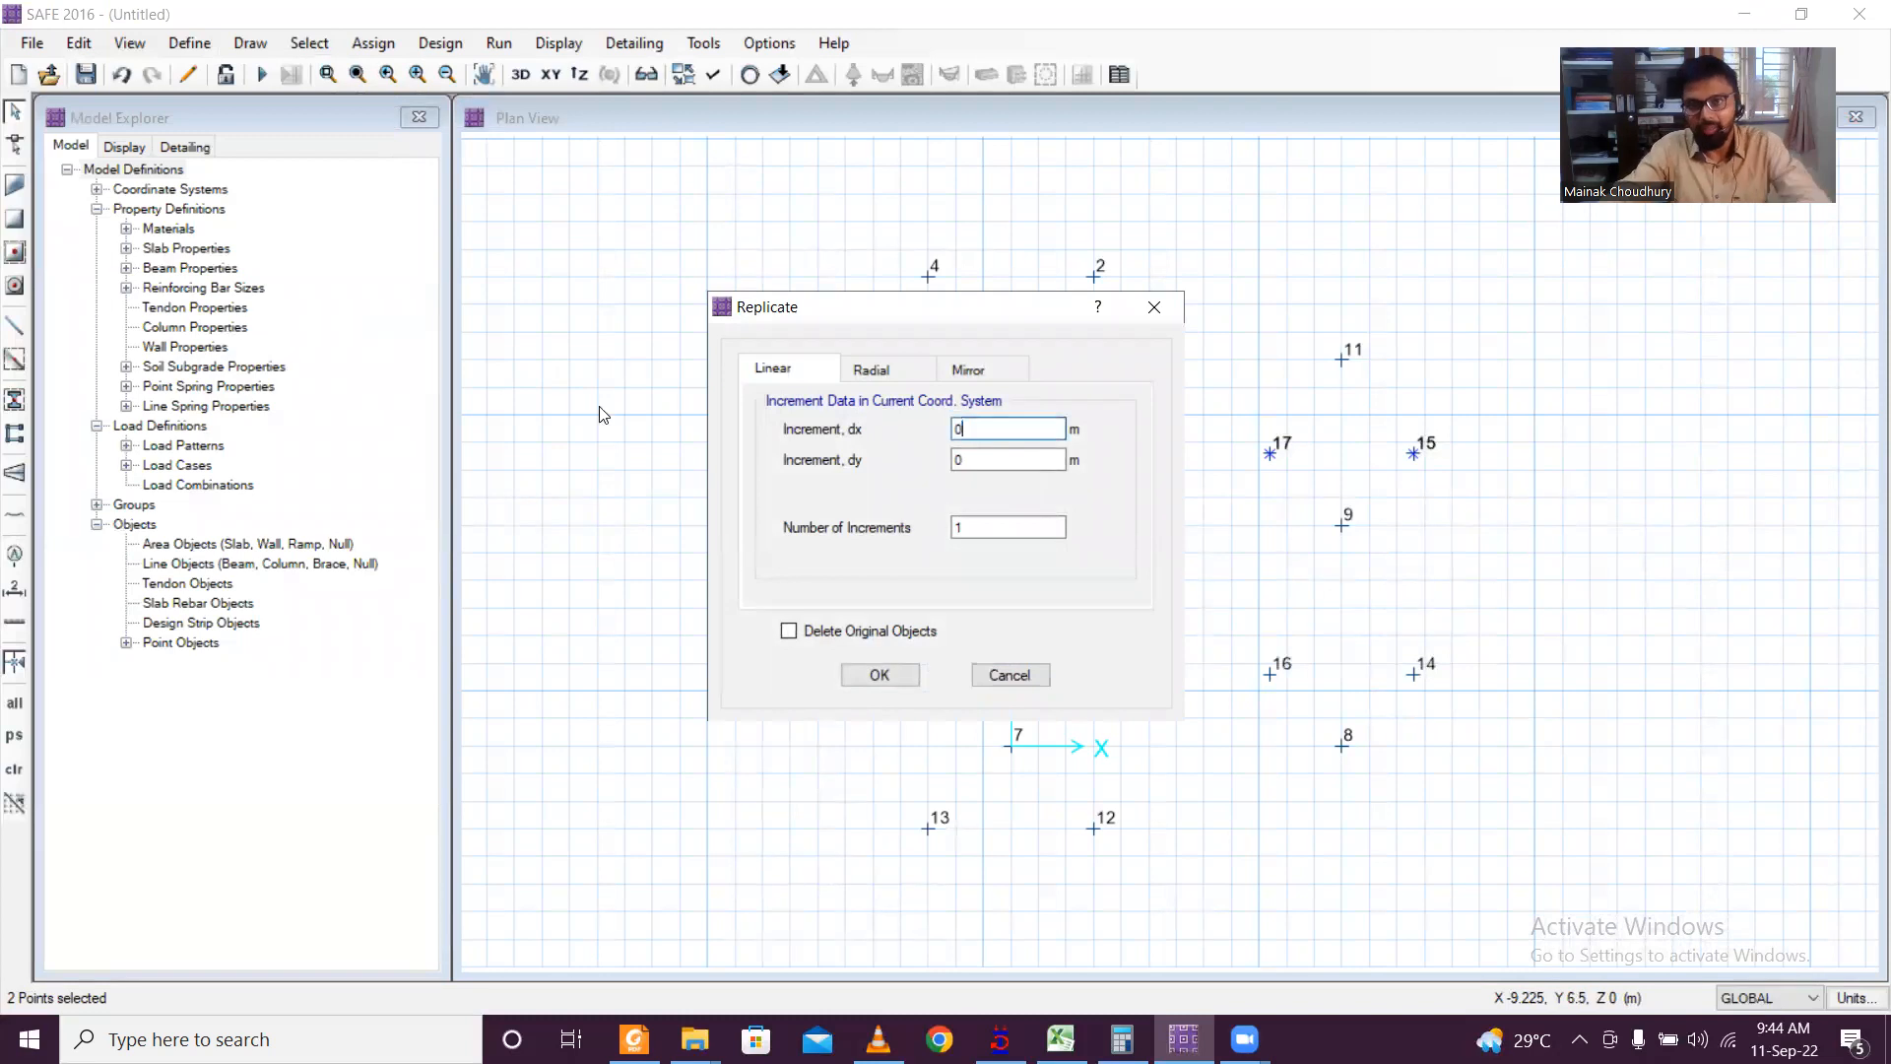
pyautogui.press('Tab')
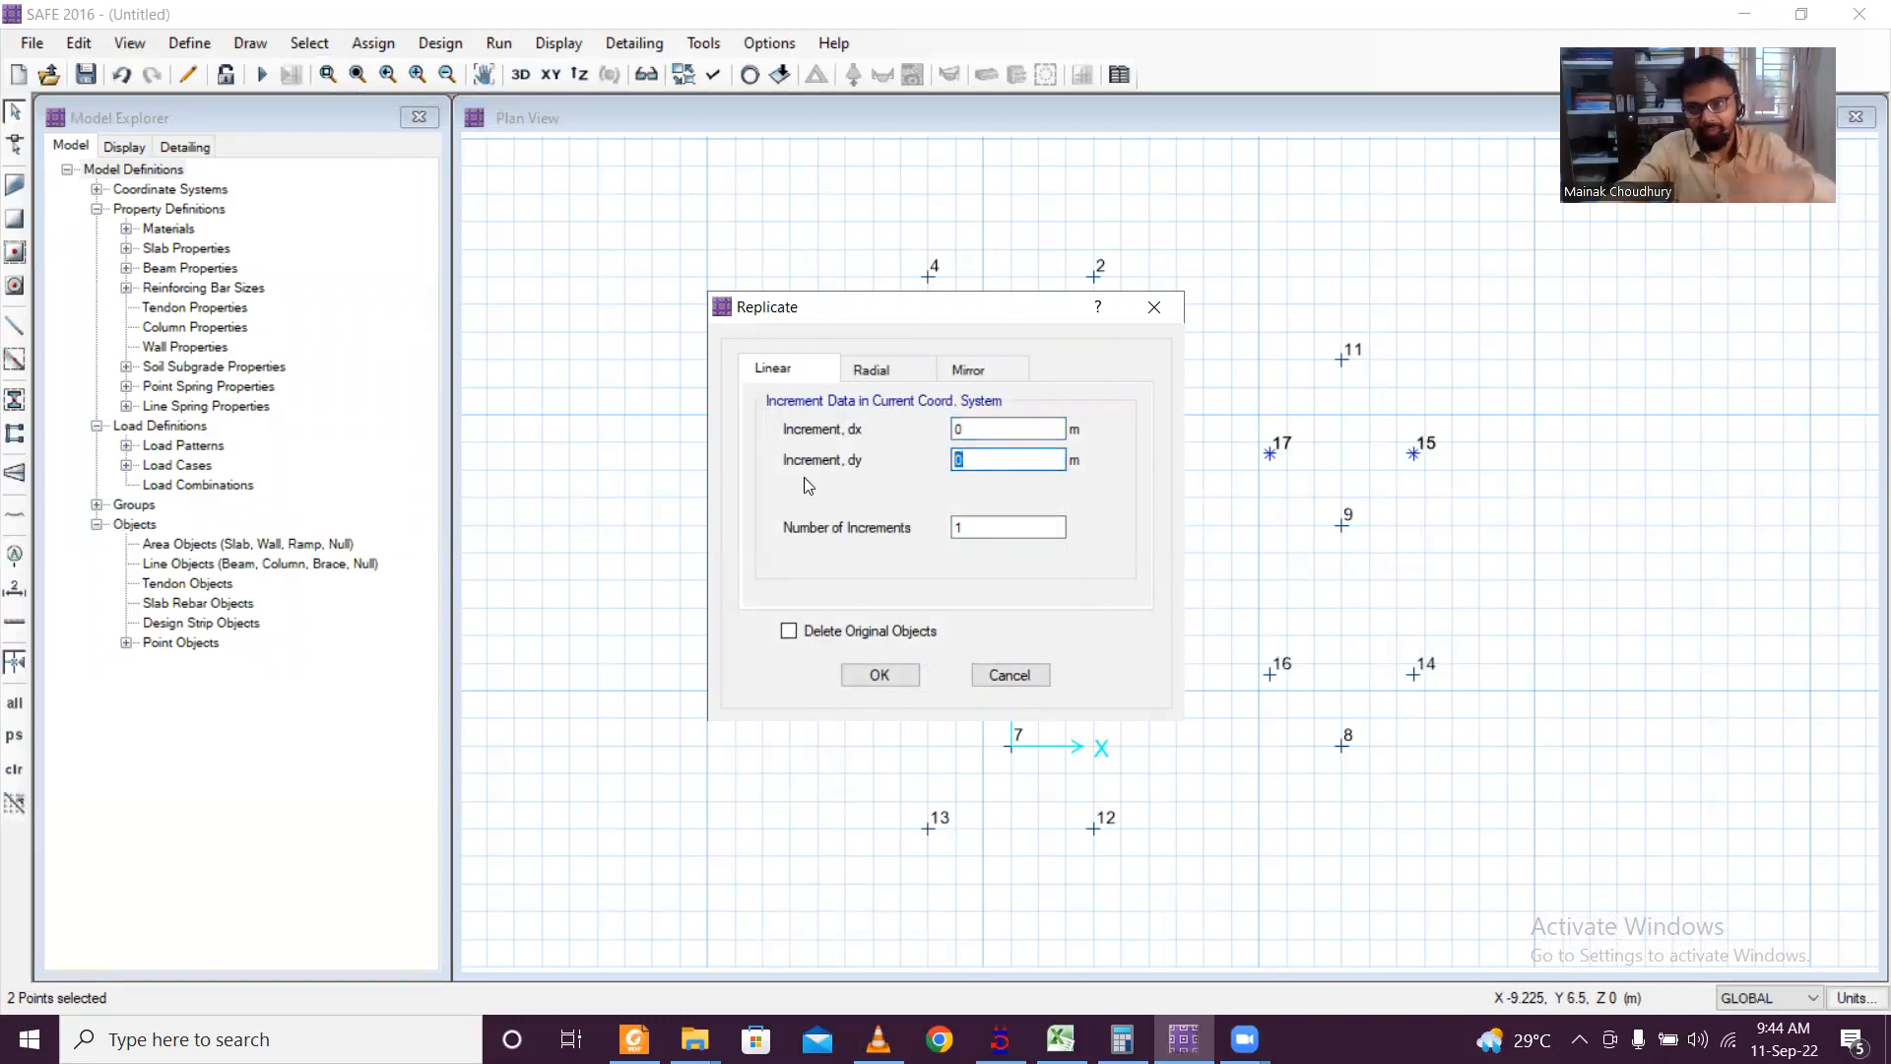
pyautogui.write('-2.6')
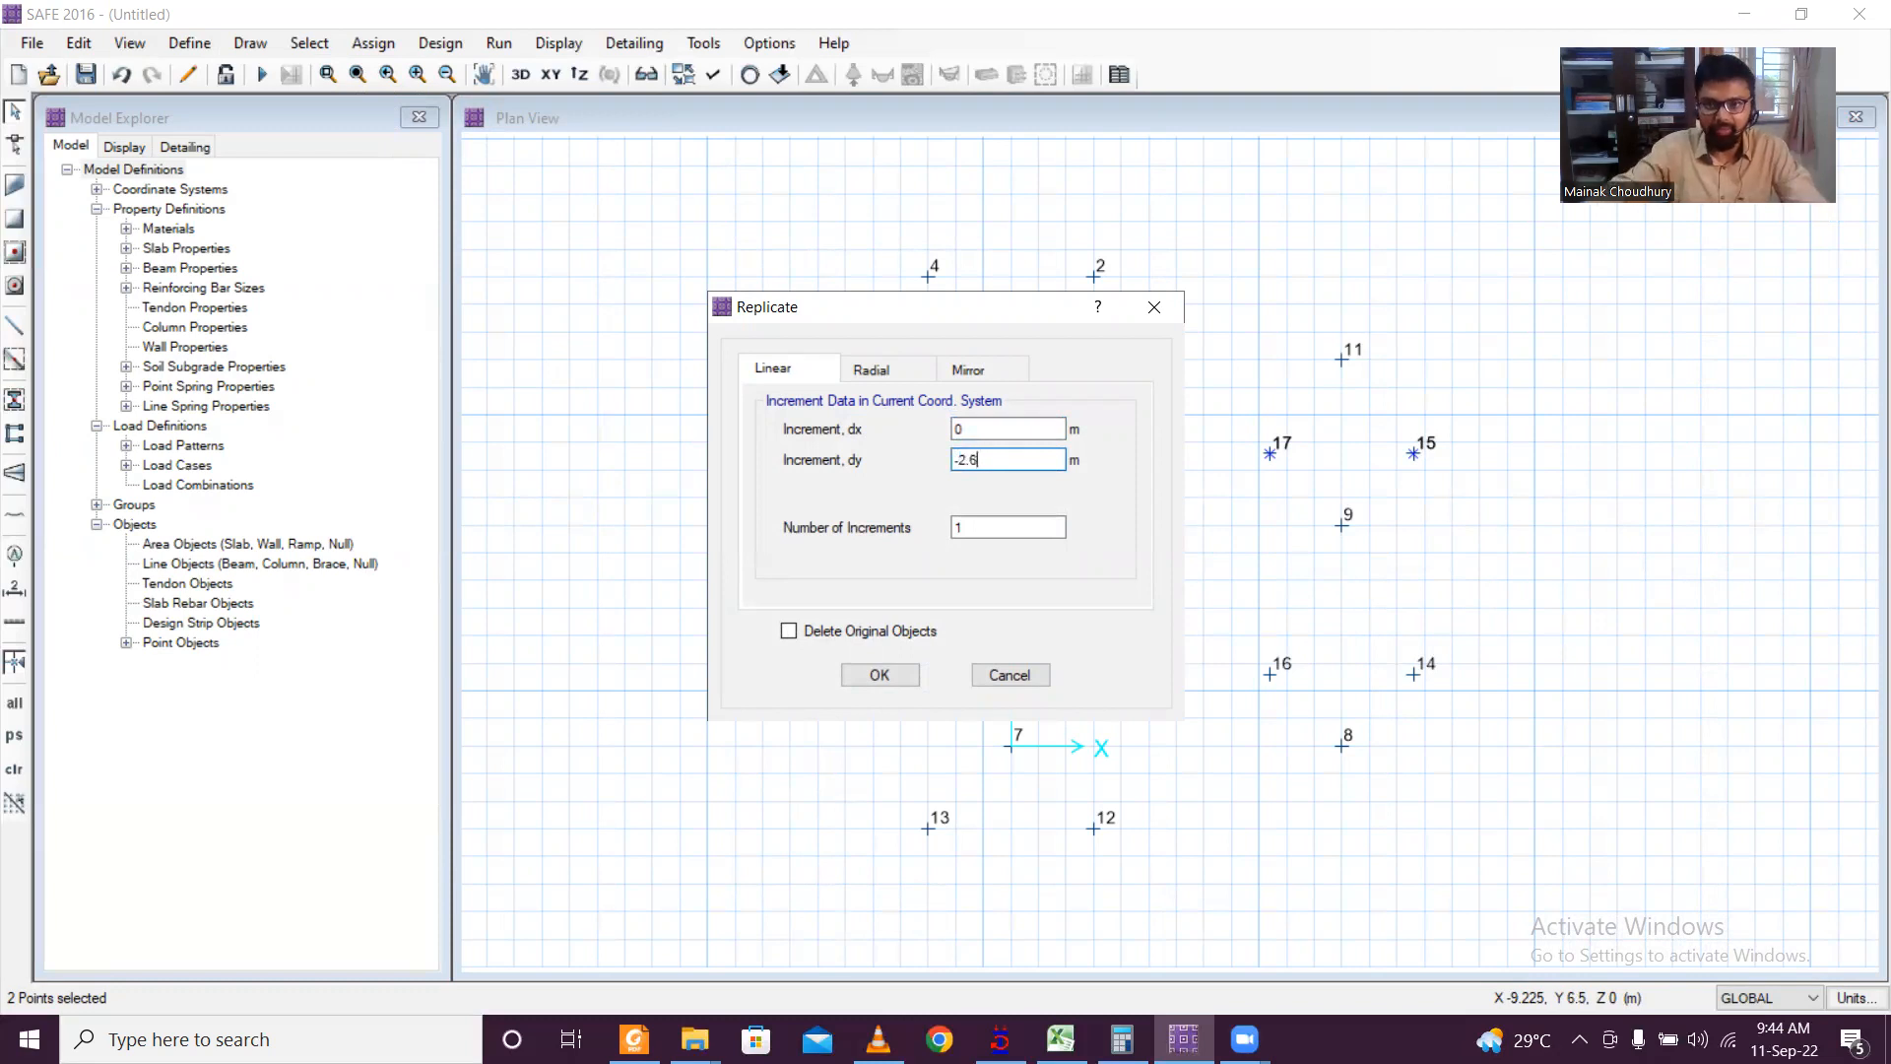
pyautogui.click(880, 678)
# Step: Replicate points 16 and 14 linearly once with increments dx 0 and dy -2.6 m
pyautogui.moveTo(1237, 665); pyautogui.dragTo(1505, 702)
pyautogui.click(79, 43)
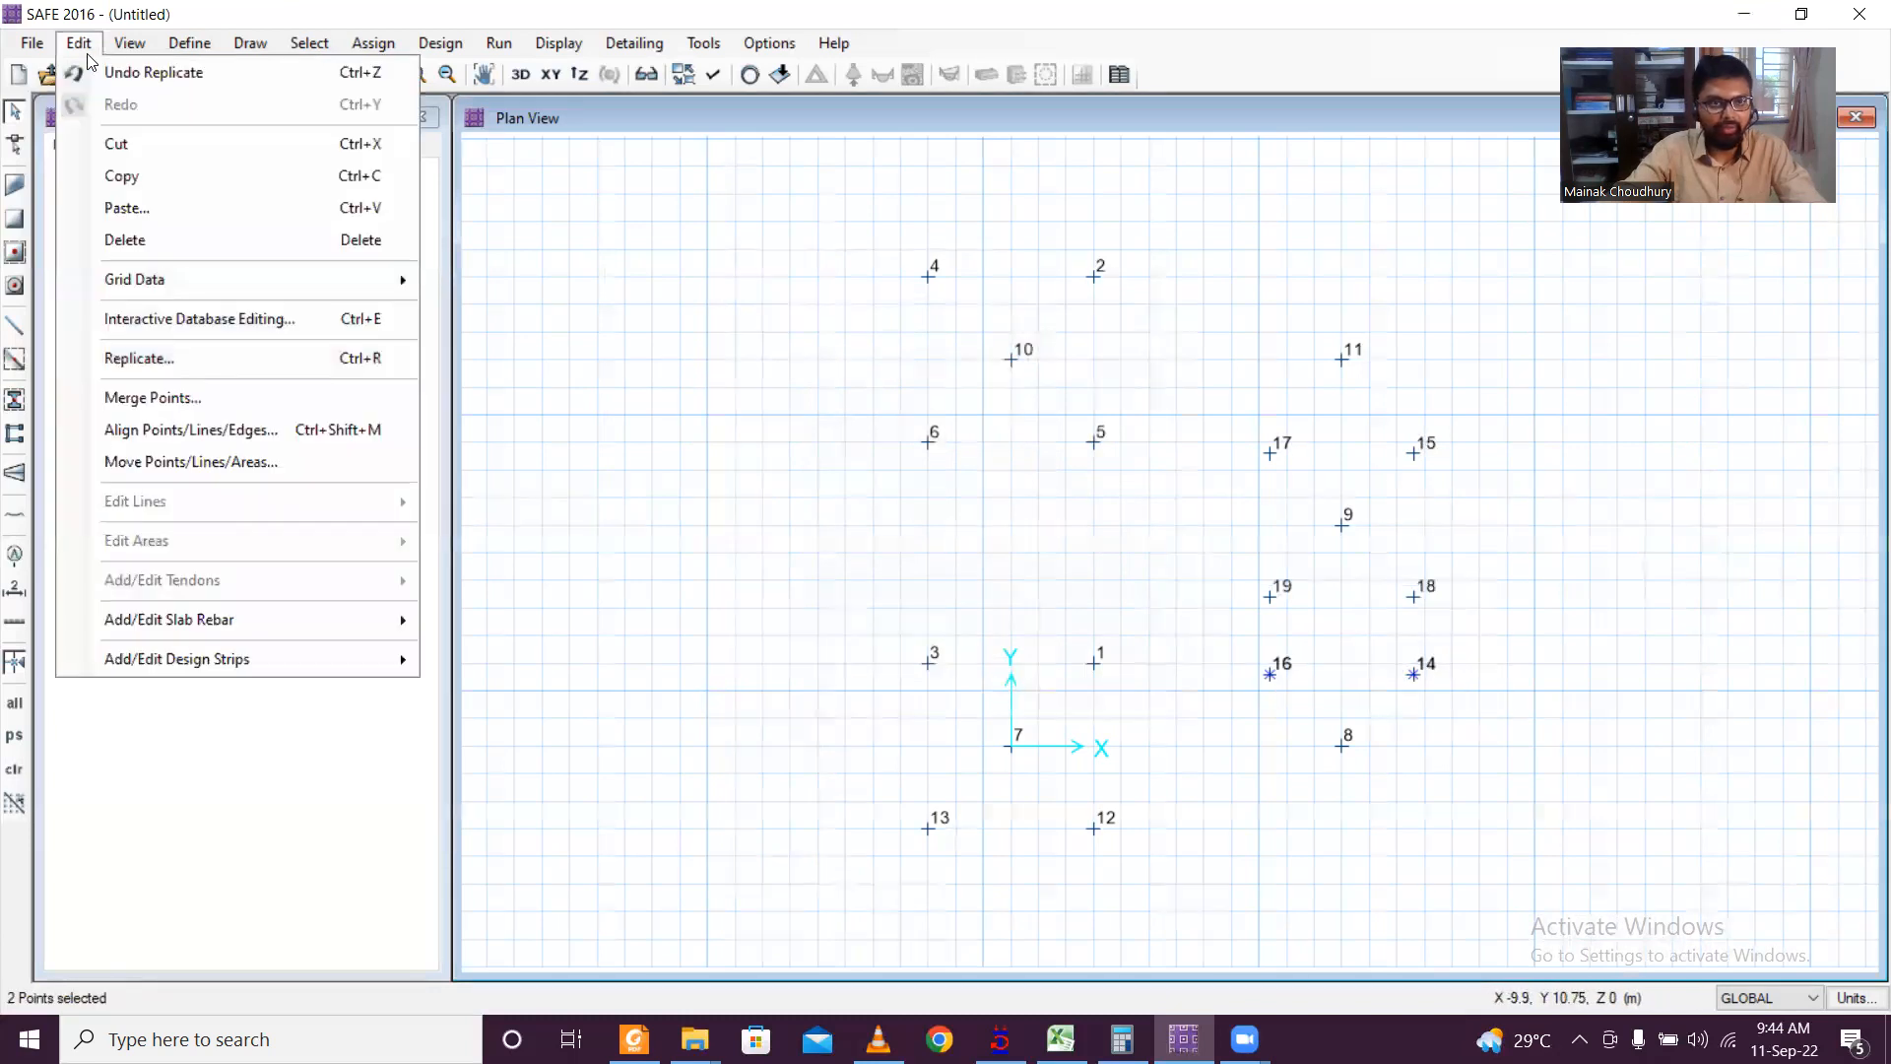
pyautogui.click(139, 357)
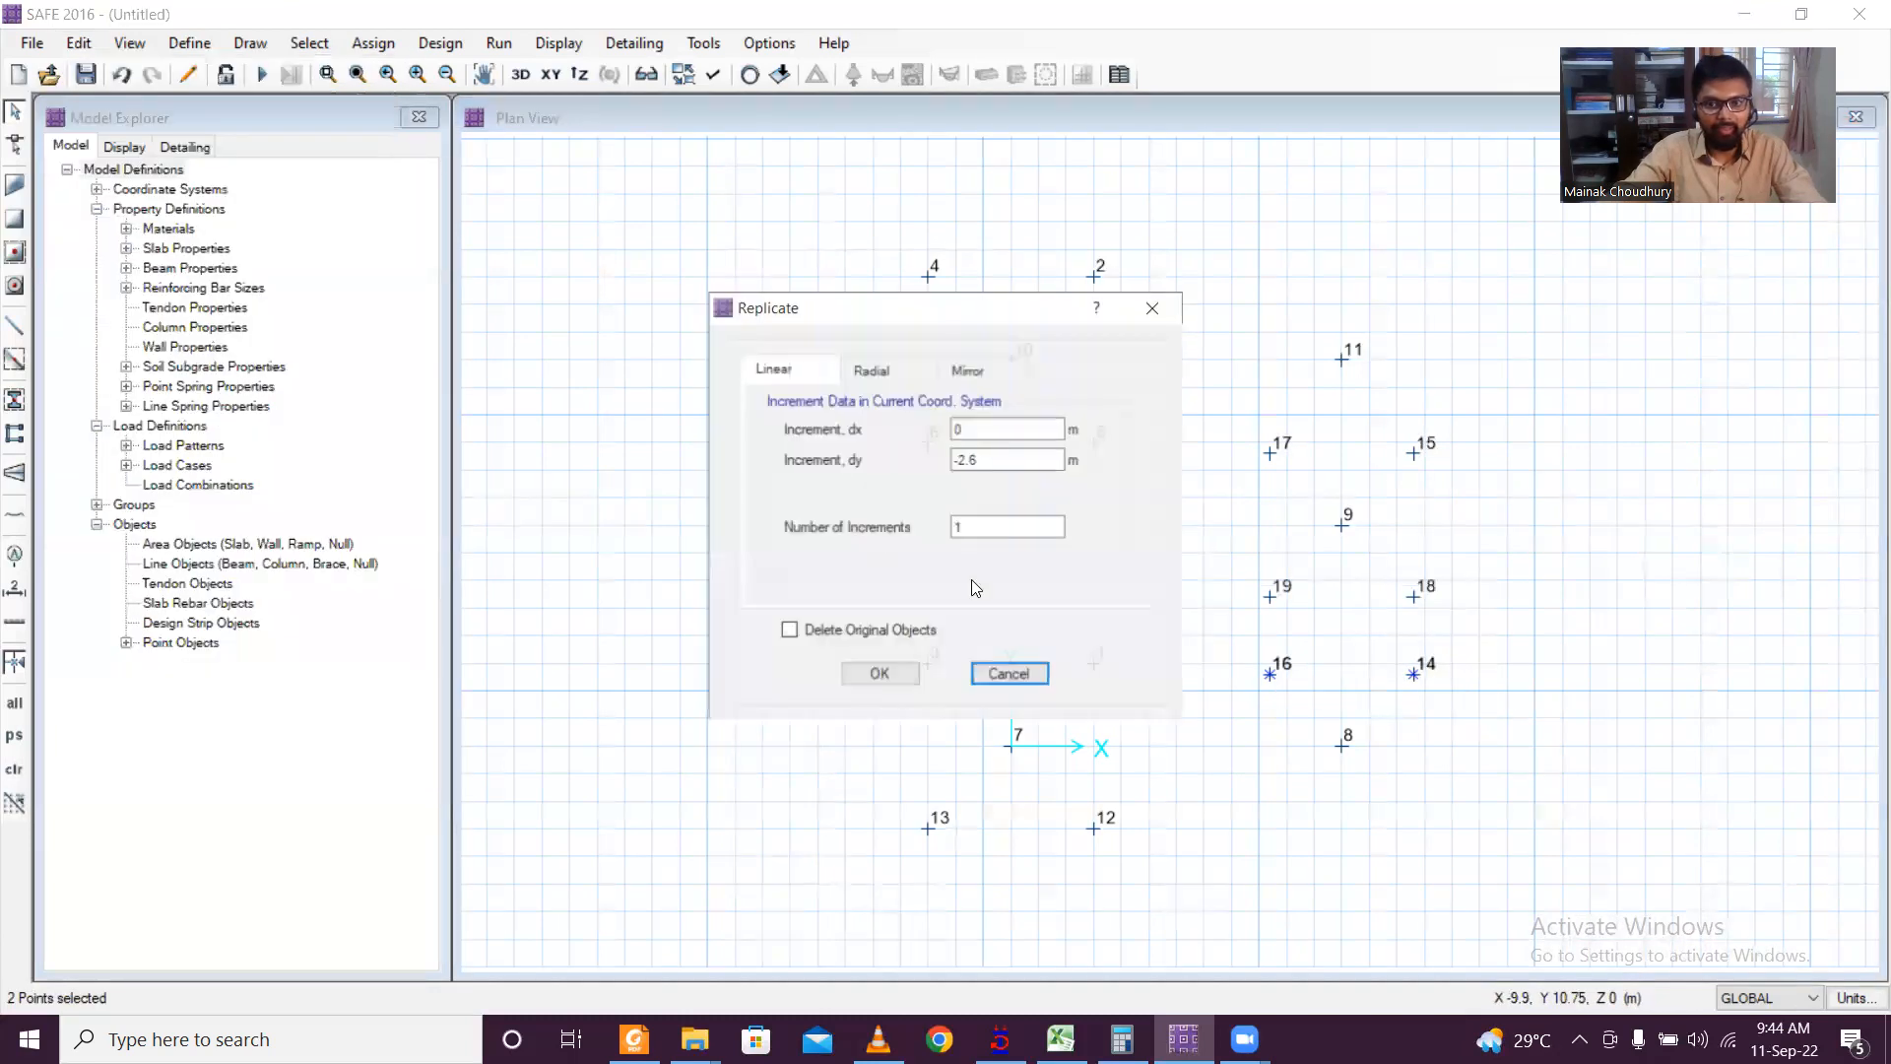
pyautogui.click(898, 678)
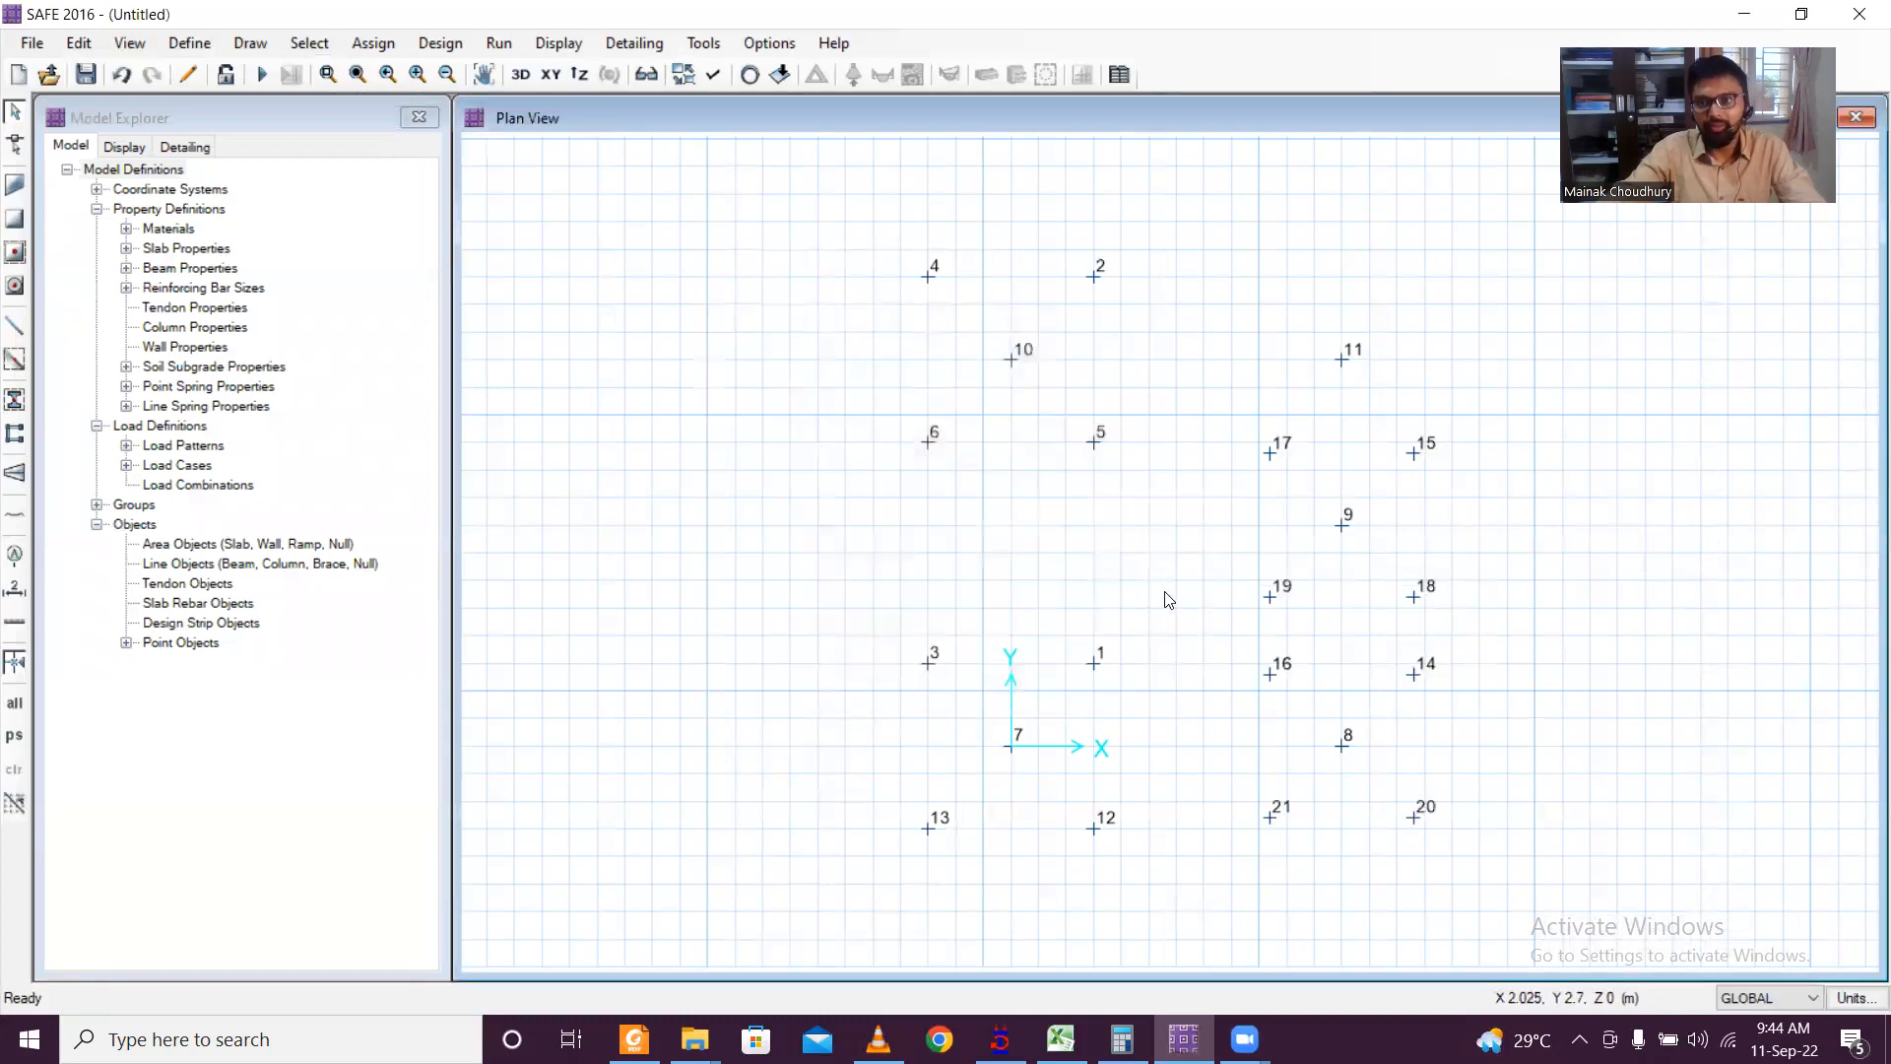
# Step: Replicate point 11 linearly once with increments dx 1 m and dy 1 m
pyautogui.moveTo(1422, 368); pyautogui.dragTo(1231, 399, button='middle')
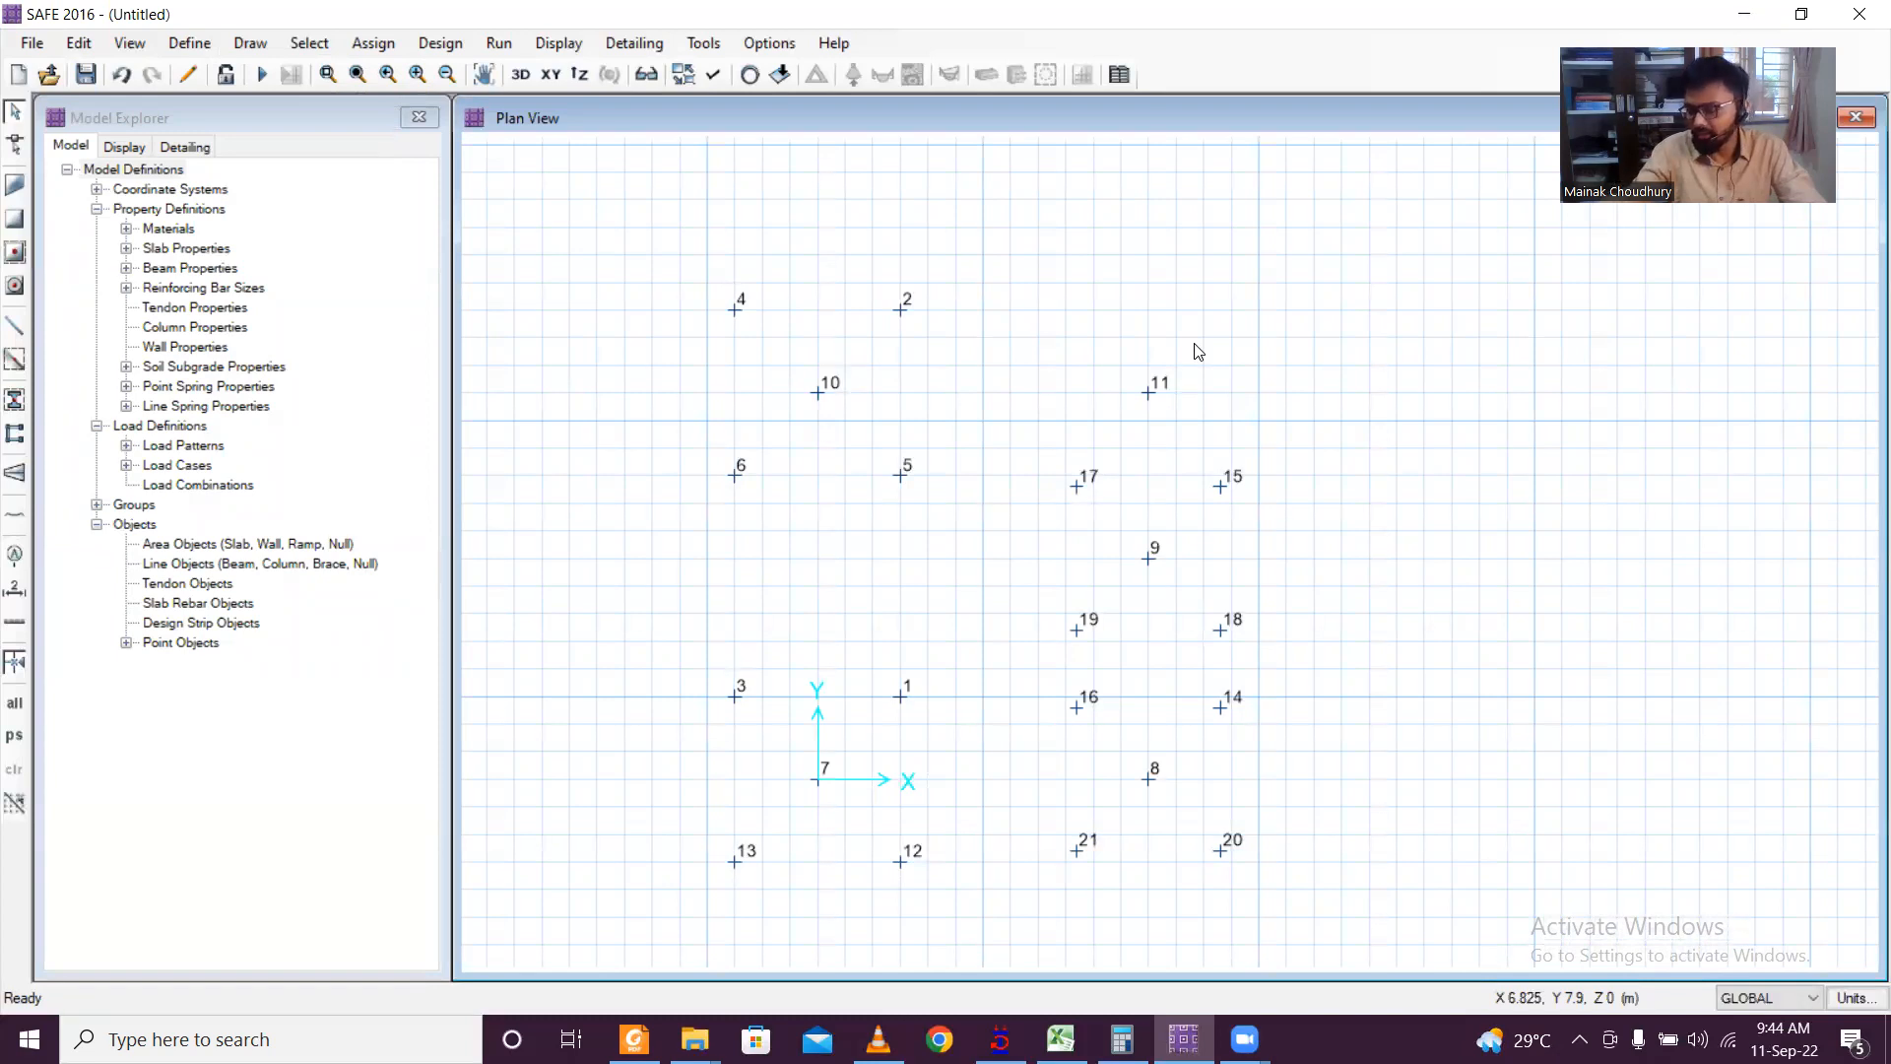
pyautogui.moveTo(1109, 361); pyautogui.dragTo(1217, 462)
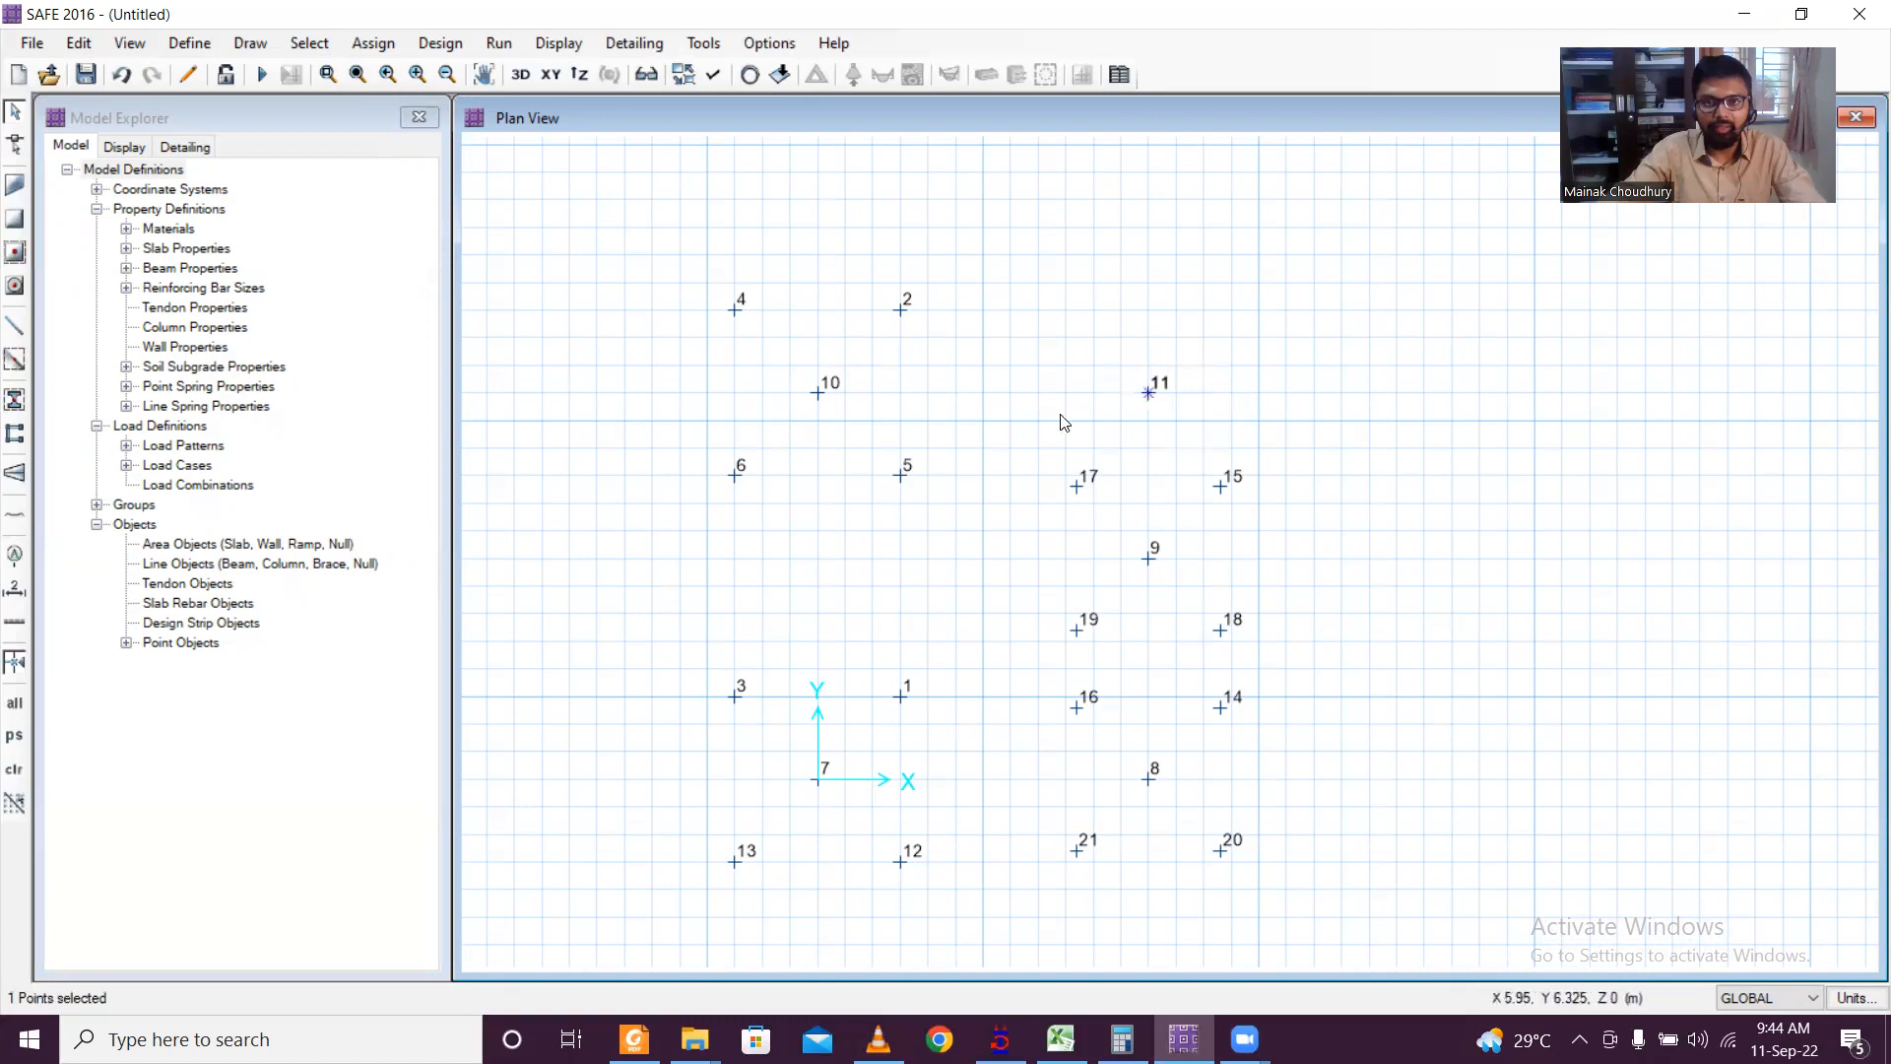
pyautogui.click(83, 45)
pyautogui.click(237, 370)
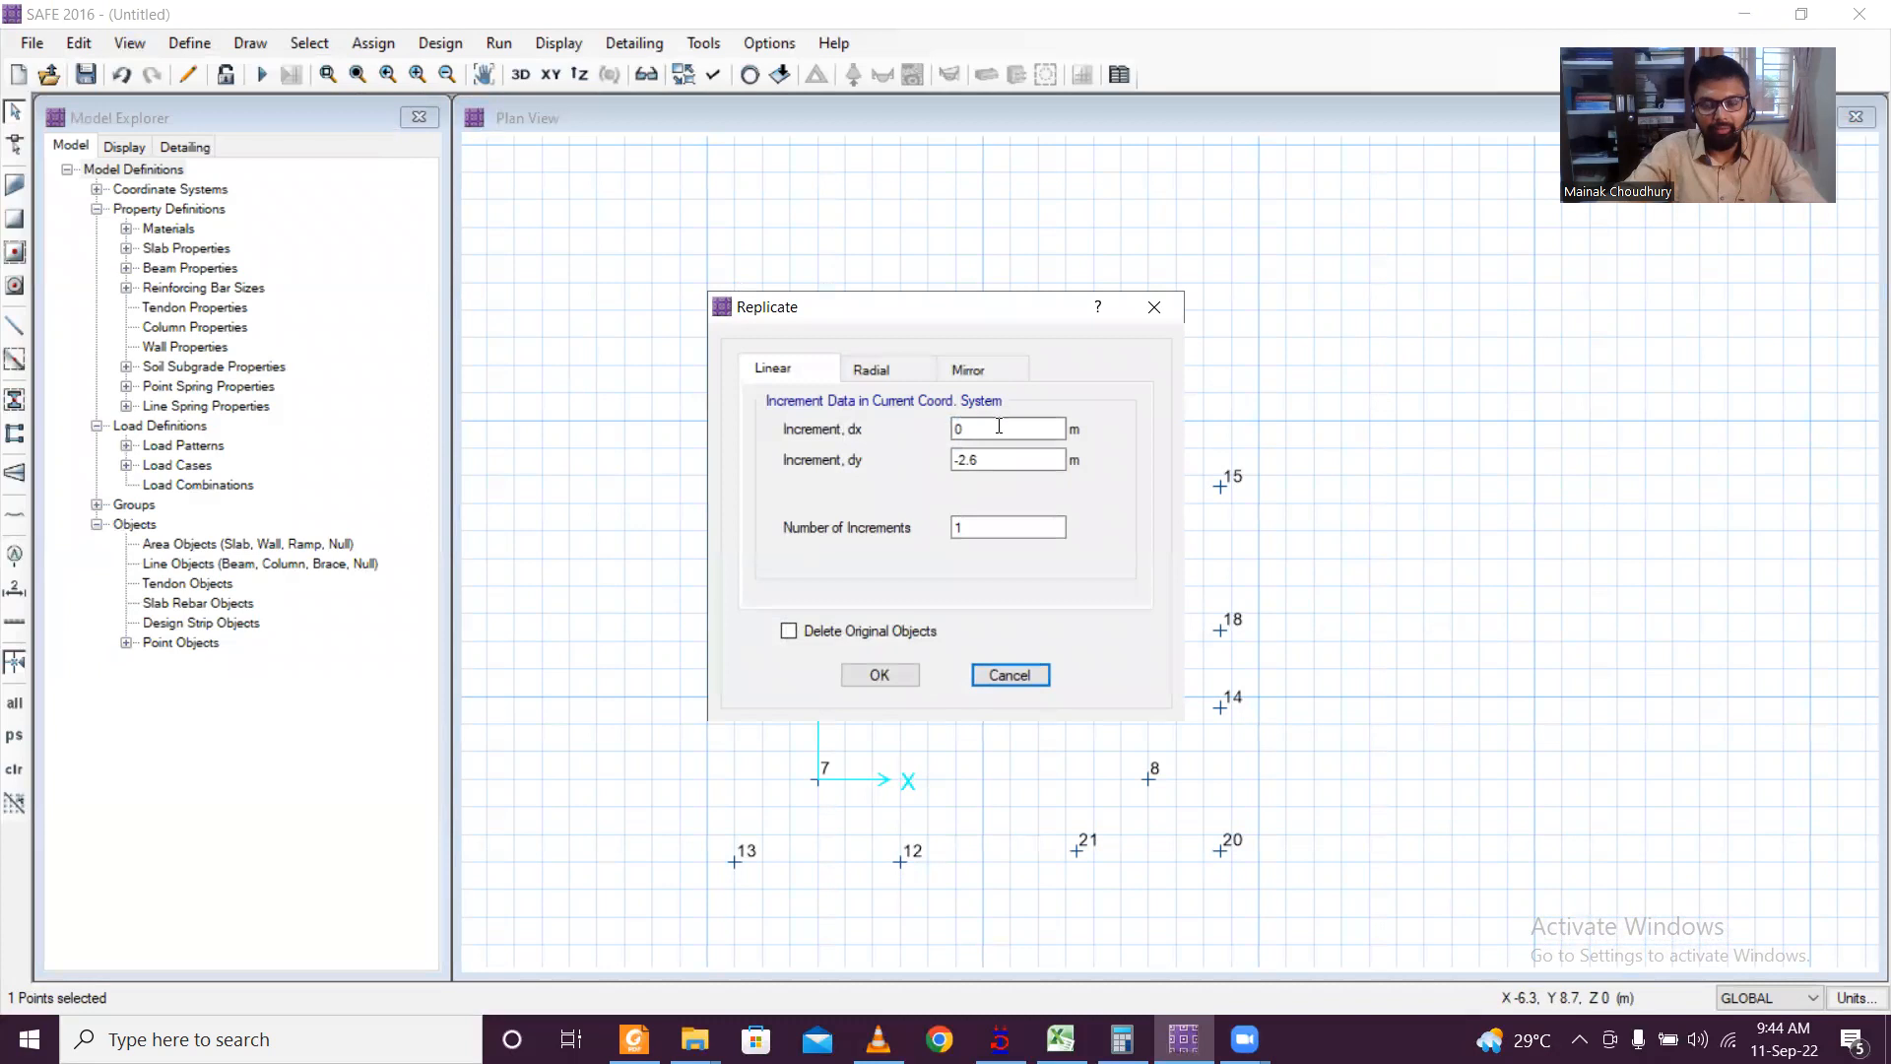
pyautogui.doubleClick(1015, 463)
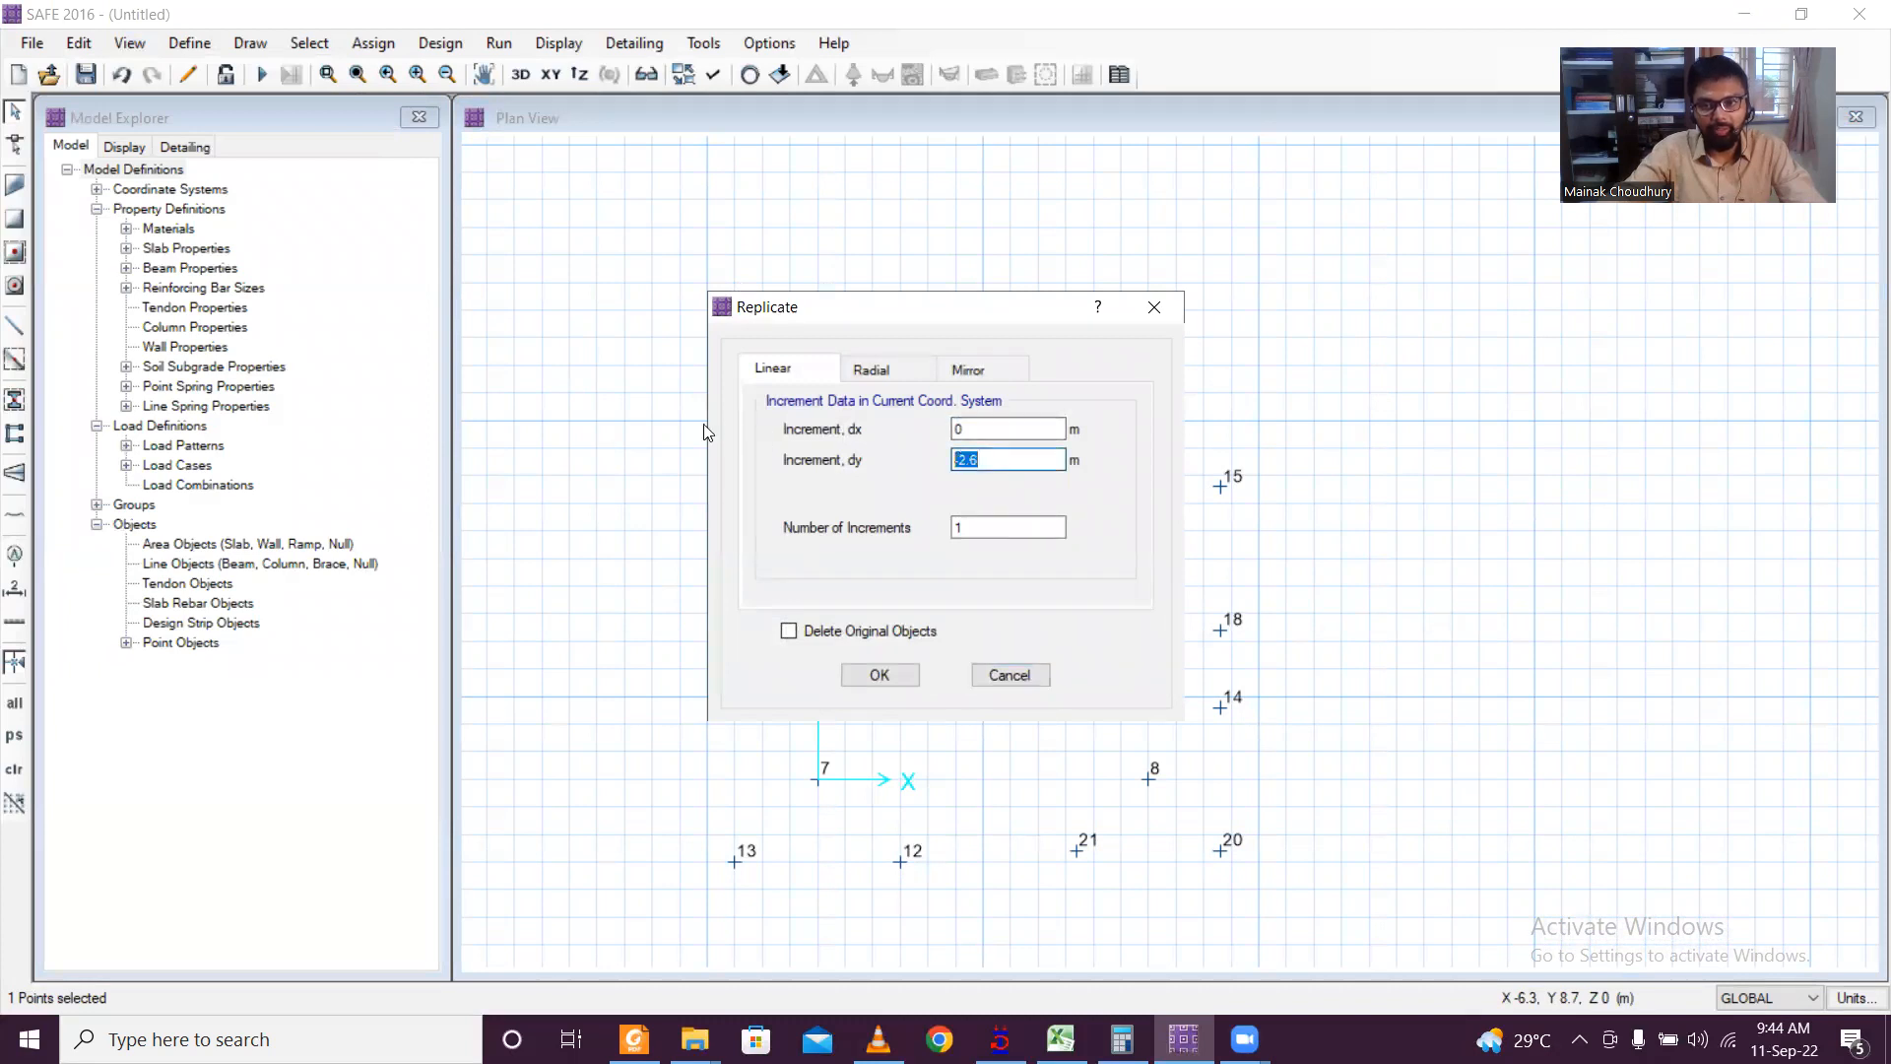
pyautogui.write('1')
pyautogui.doubleClick(978, 428)
pyautogui.write('1')
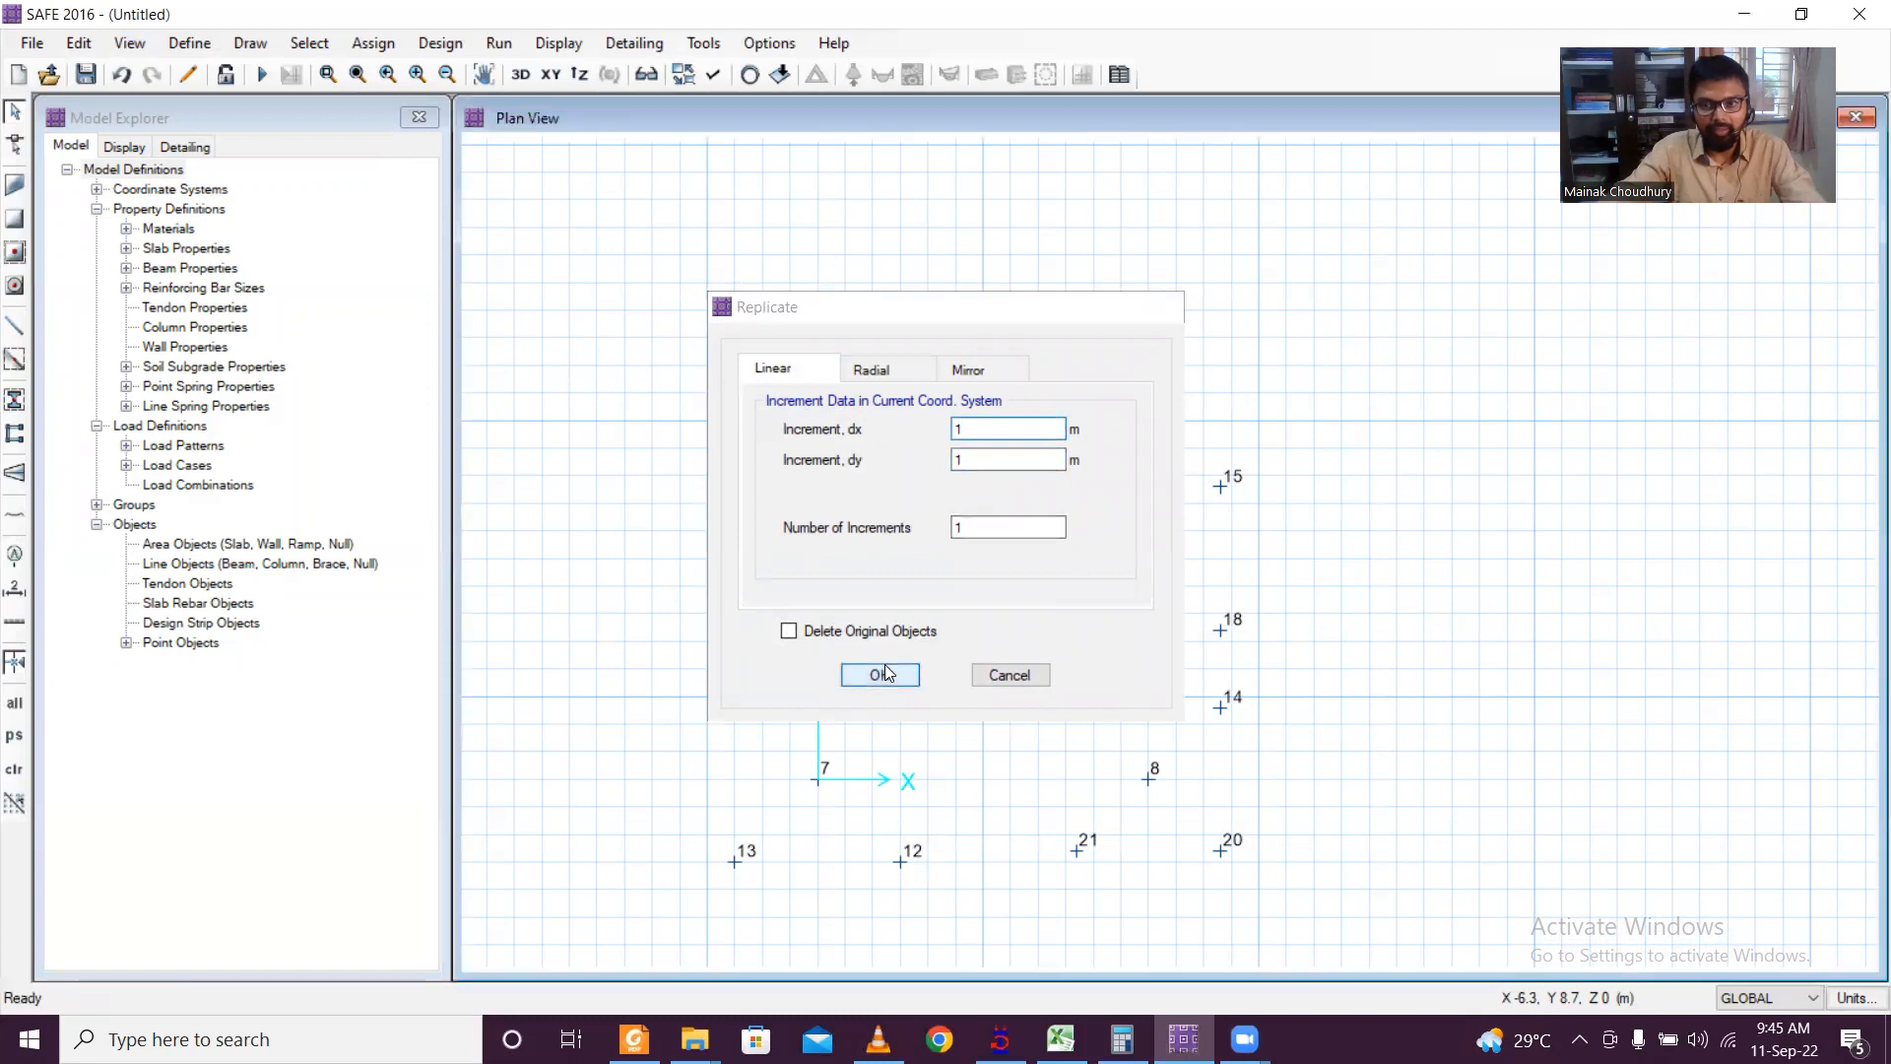
pyautogui.click(881, 675)
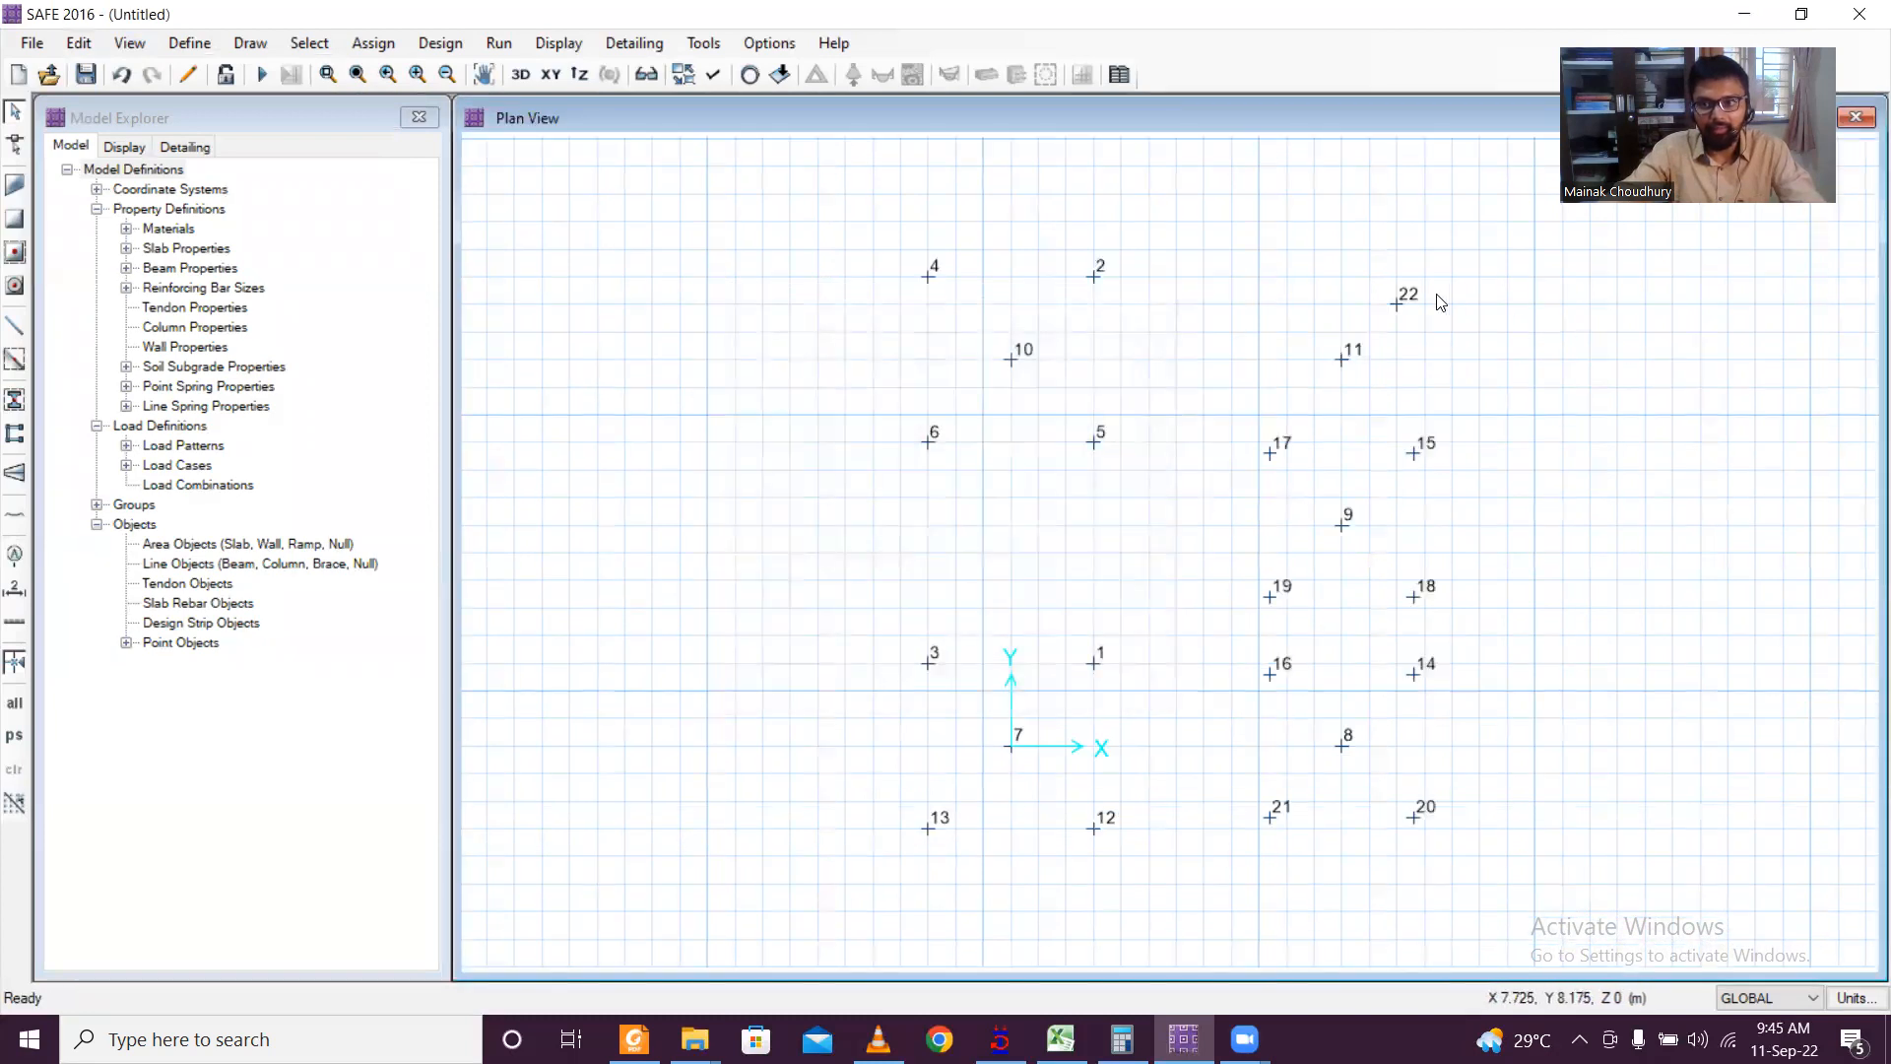
# Step: Select point 22 and start a linear replication of it
pyautogui.click(1399, 301)
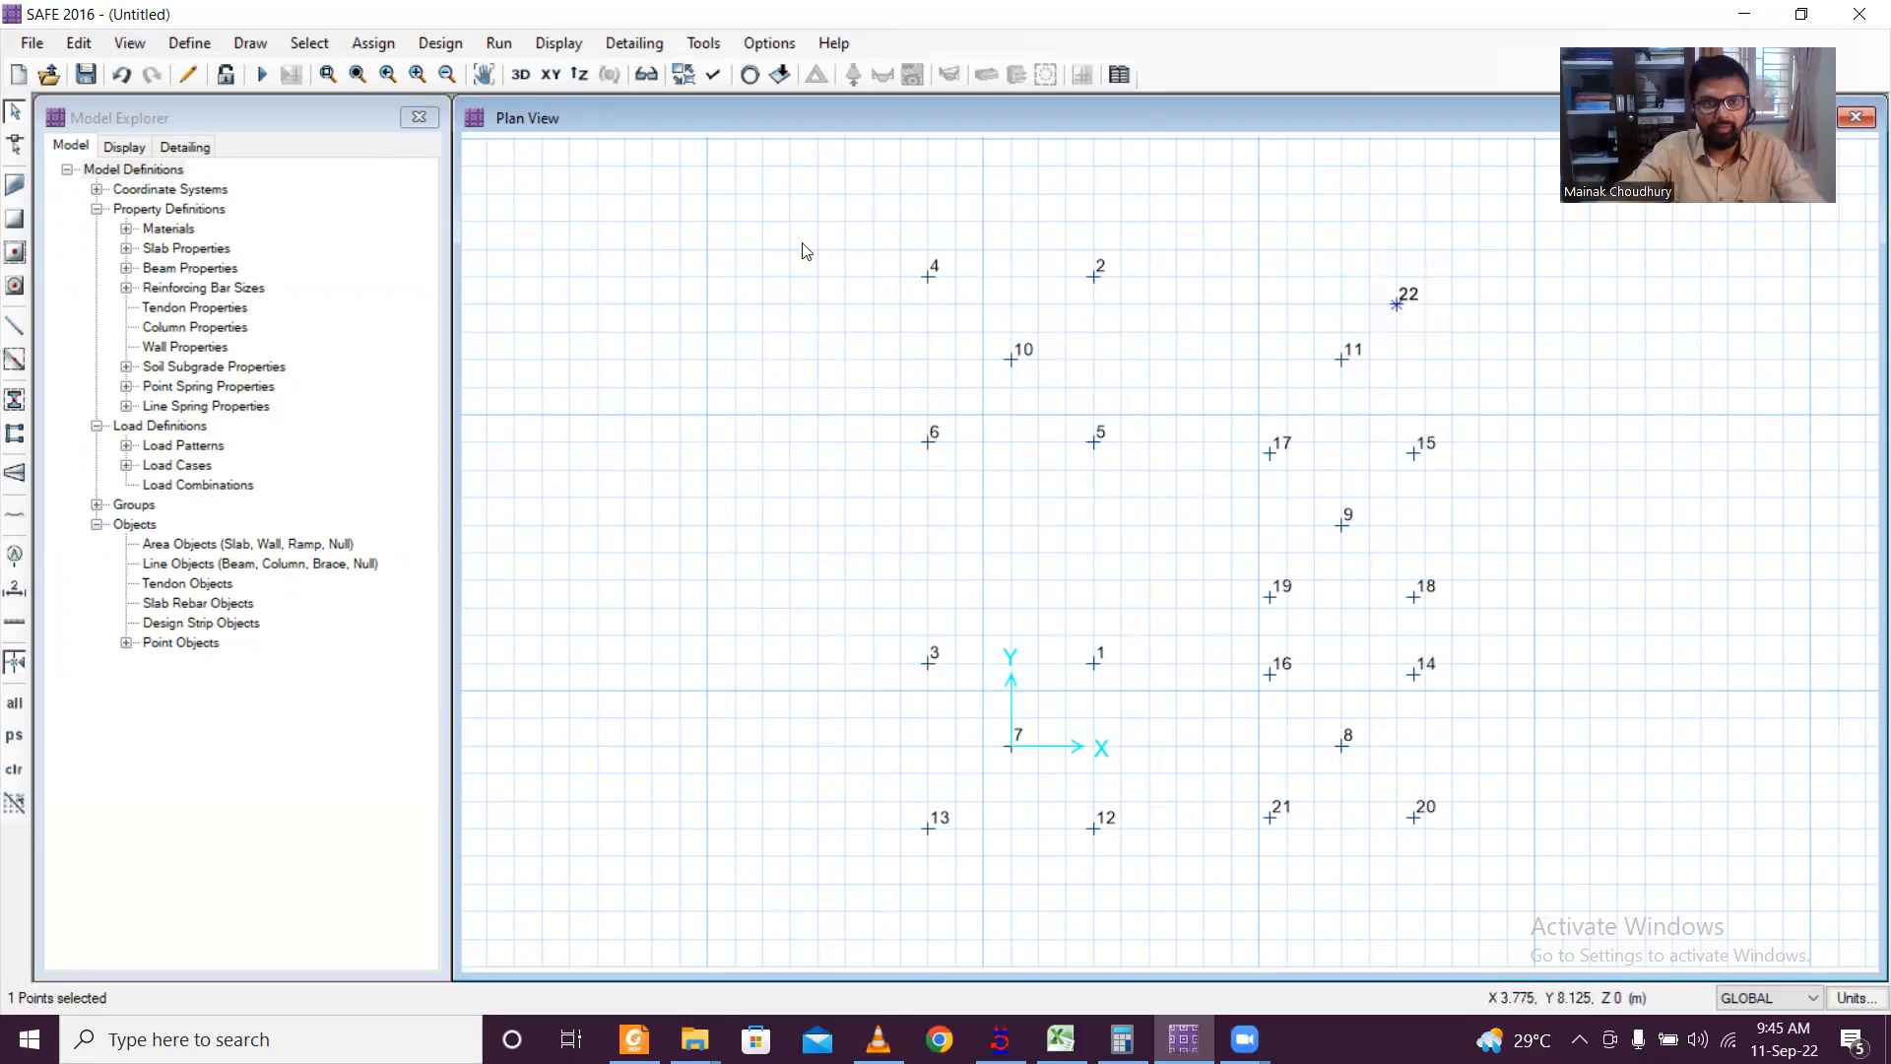
pyautogui.click(77, 44)
pyautogui.click(229, 352)
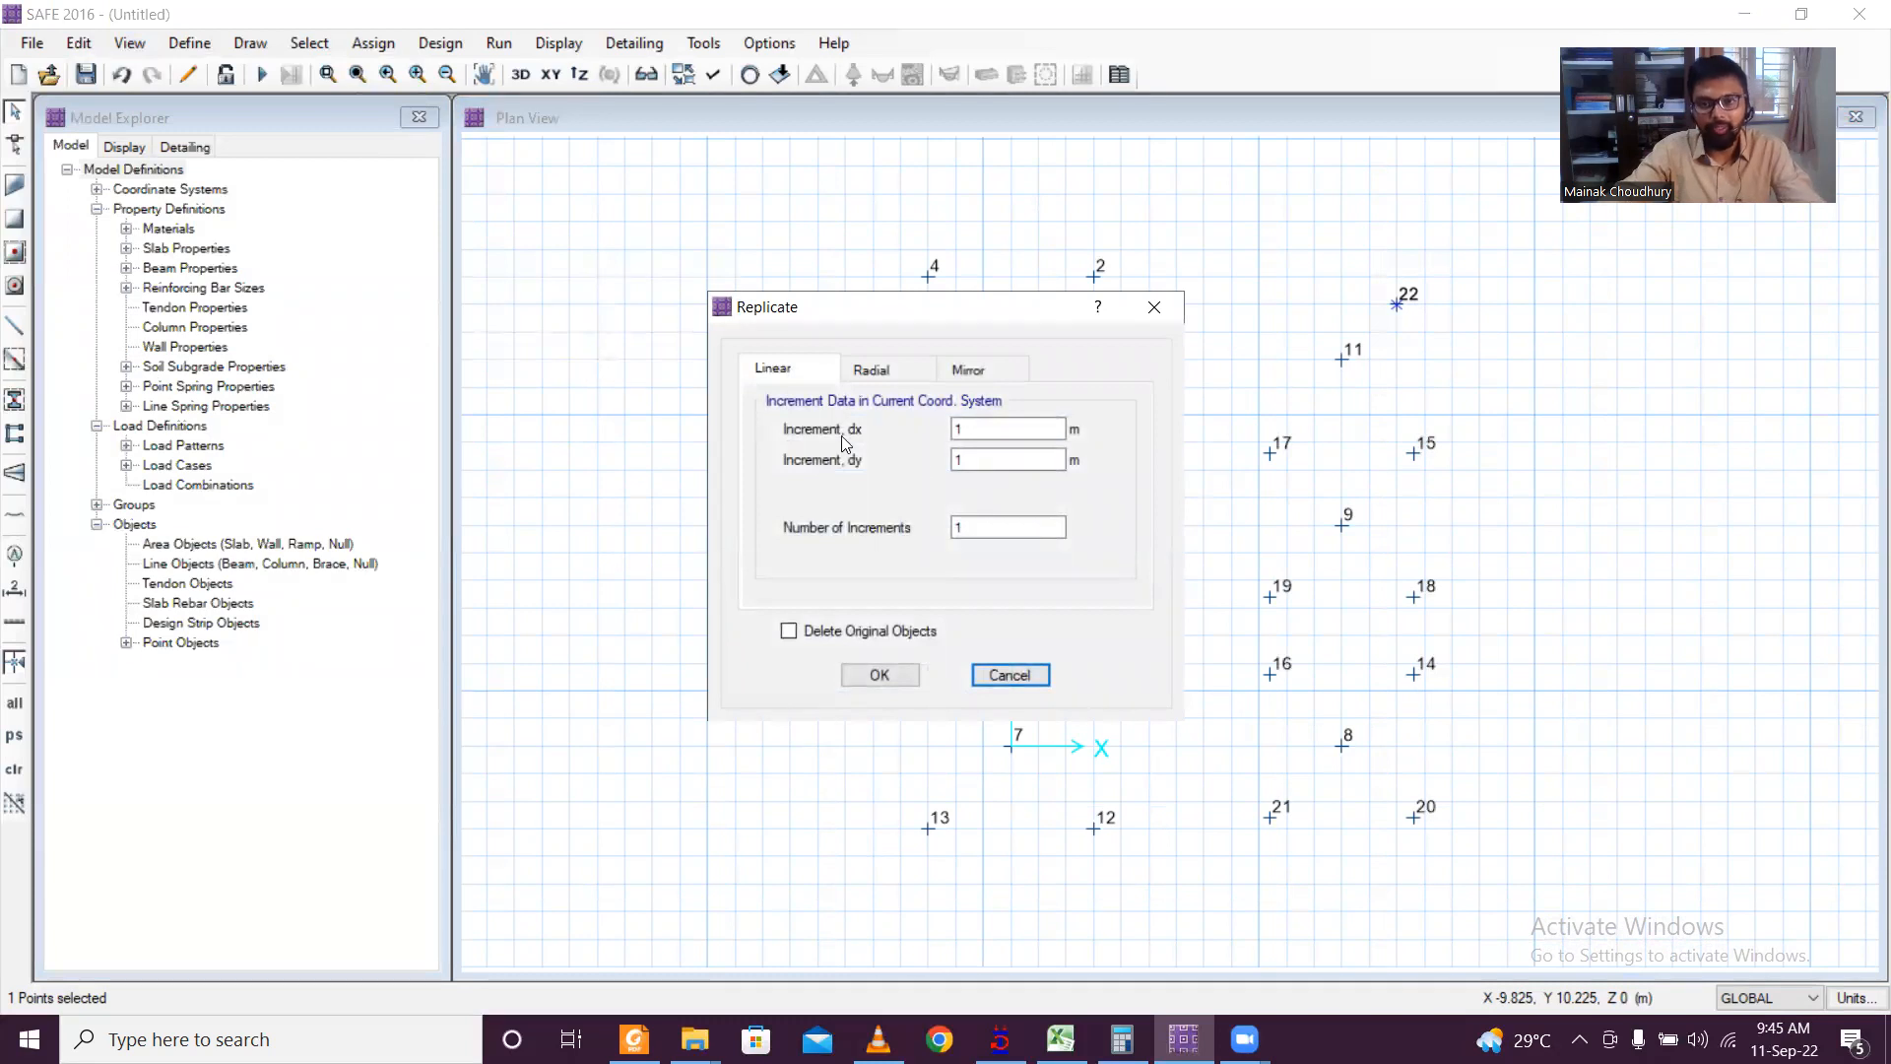
# Step: Try to replicate point 22 linearly once with dx -1 m and dy 0 m, and undo the copy
pyautogui.doubleClick(992, 453)
pyautogui.write('0')
pyautogui.hotkey('shift', 'Tab')
pyautogui.write('-')
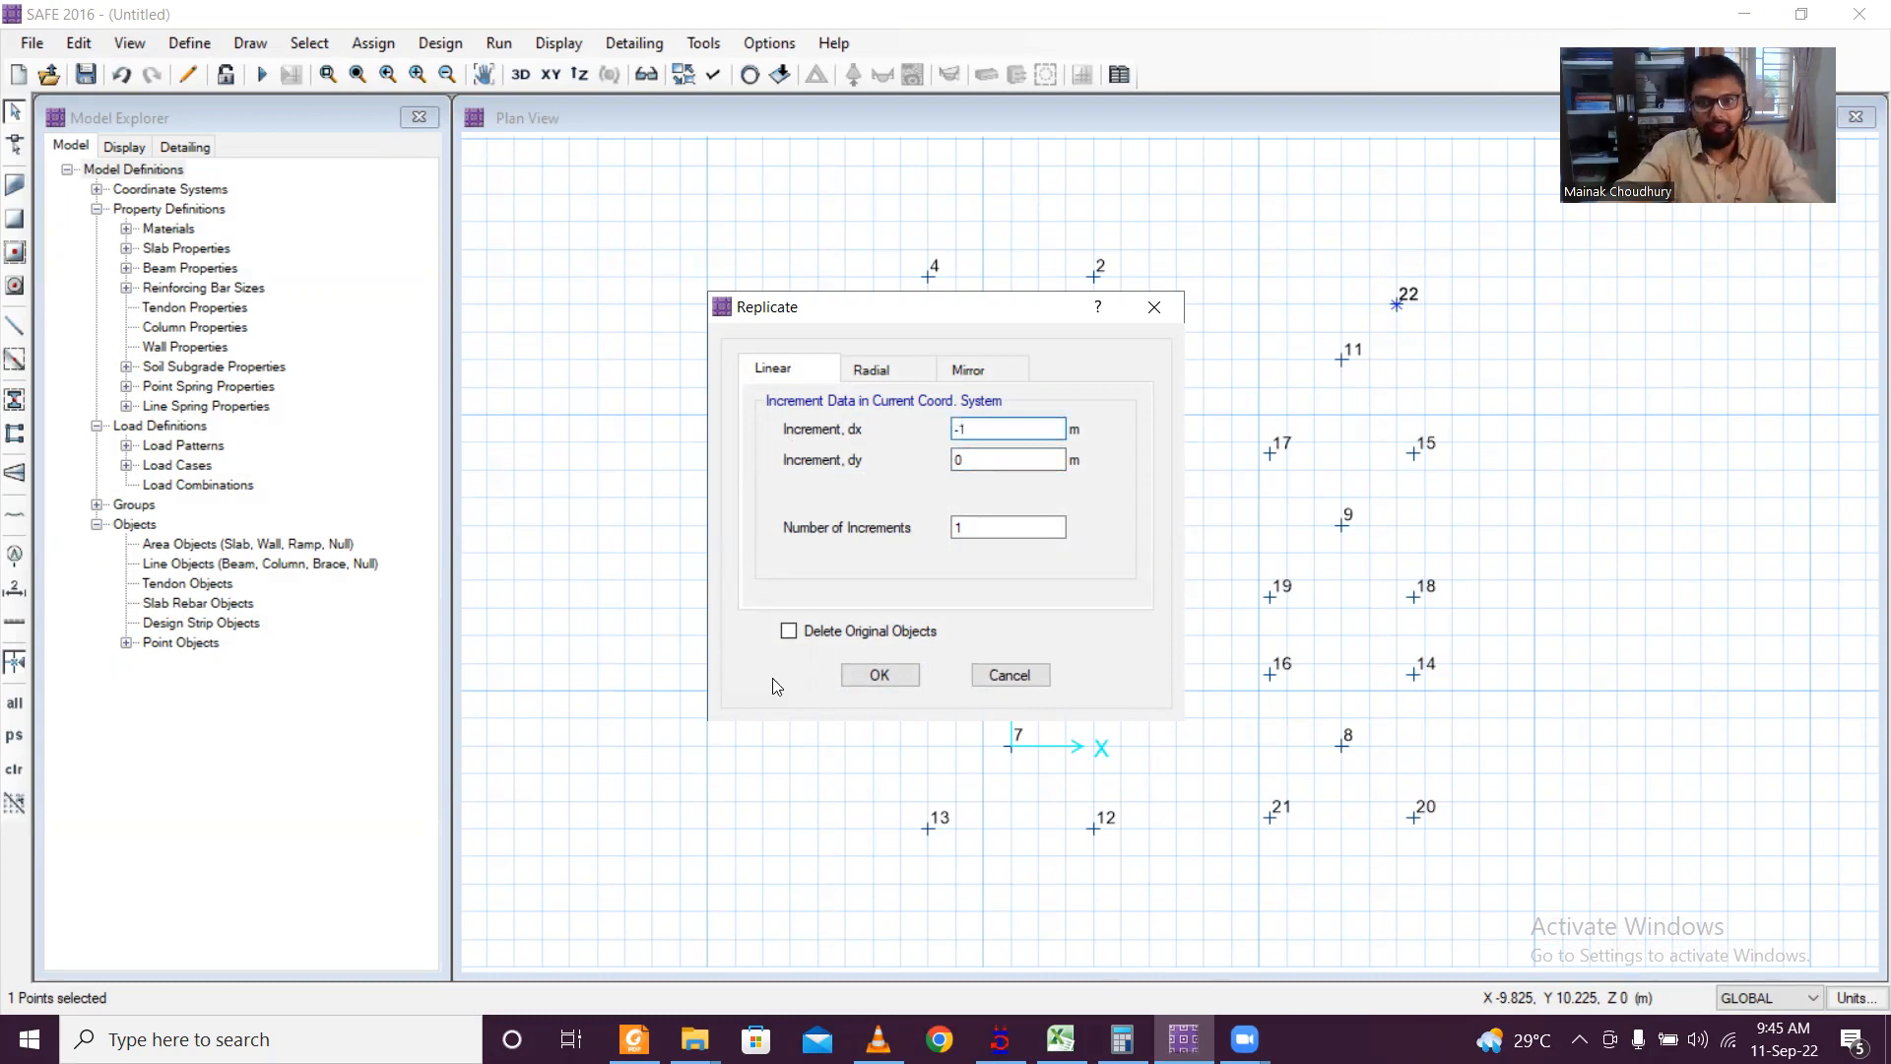
pyautogui.click(877, 676)
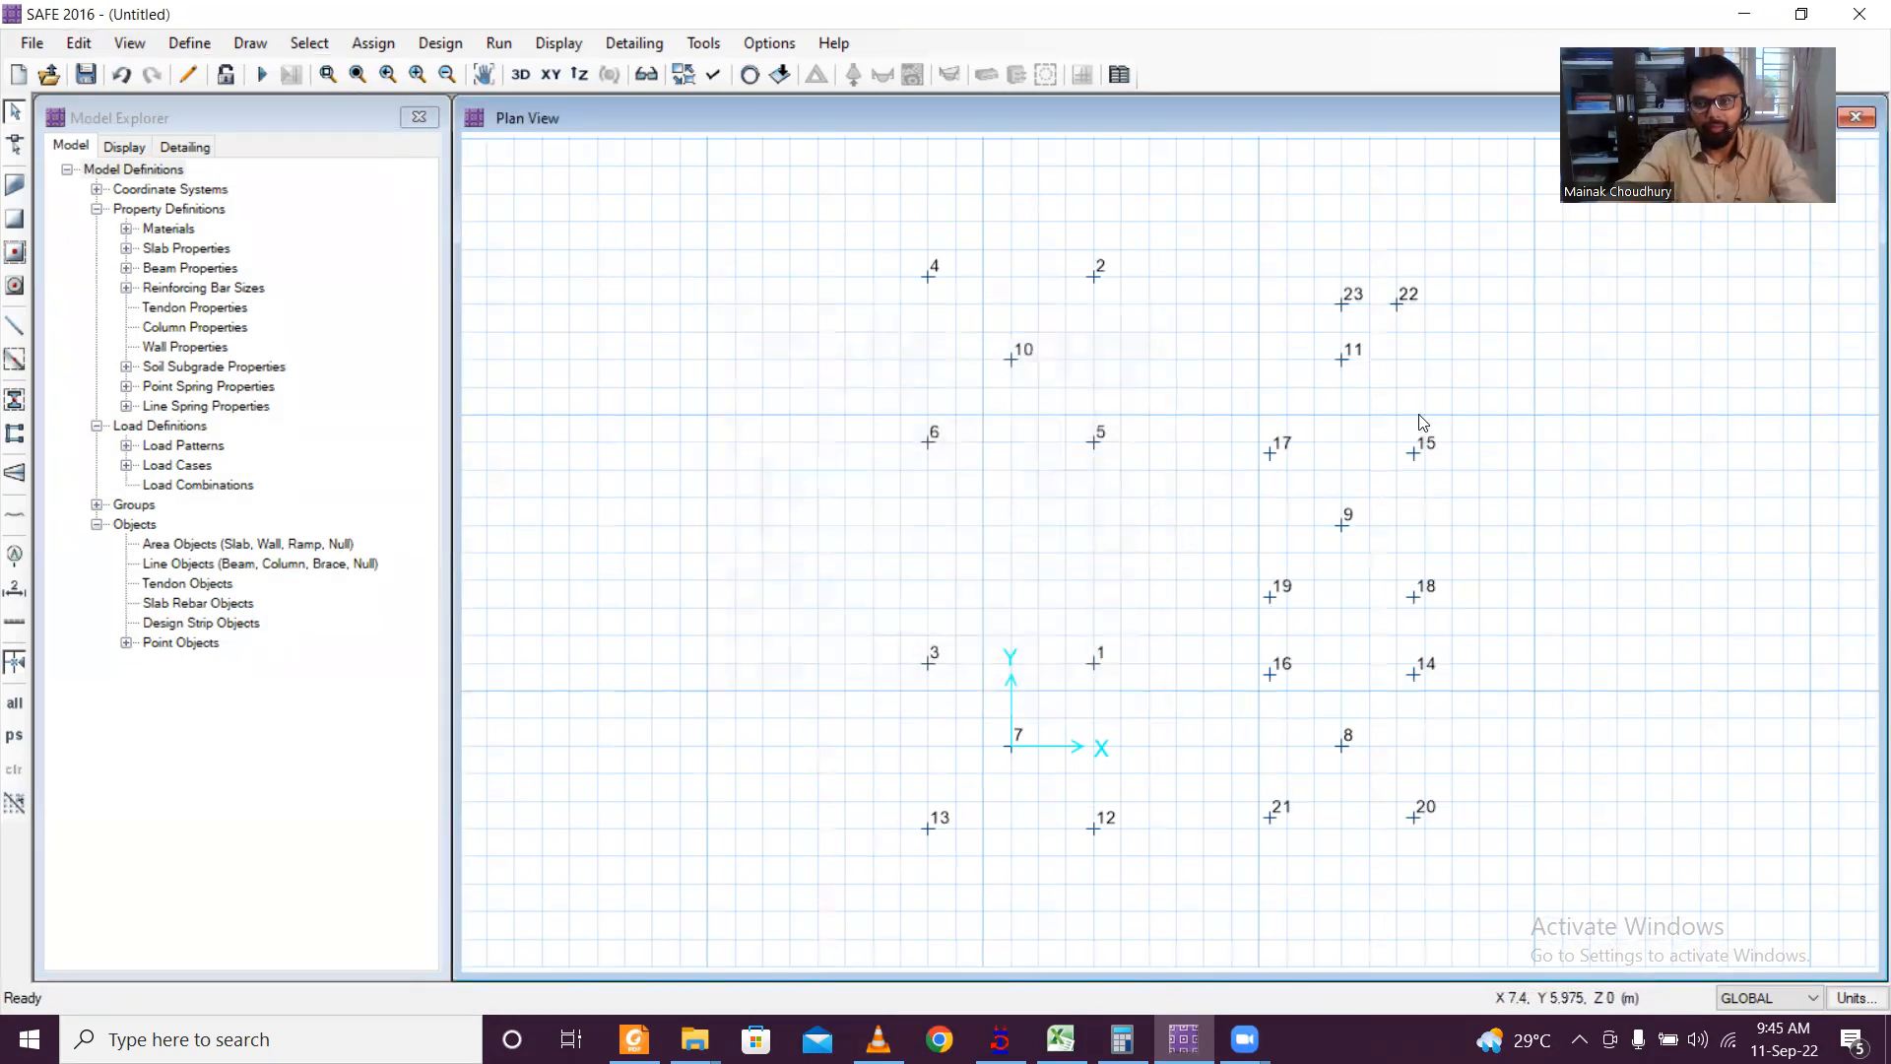
pyautogui.hotkey('ctrl', 'z')
# Step: Replicate point 22 linearly once with dx -2 m and dy 0 m, keeping the original
pyautogui.moveTo(1383, 277); pyautogui.dragTo(1431, 380)
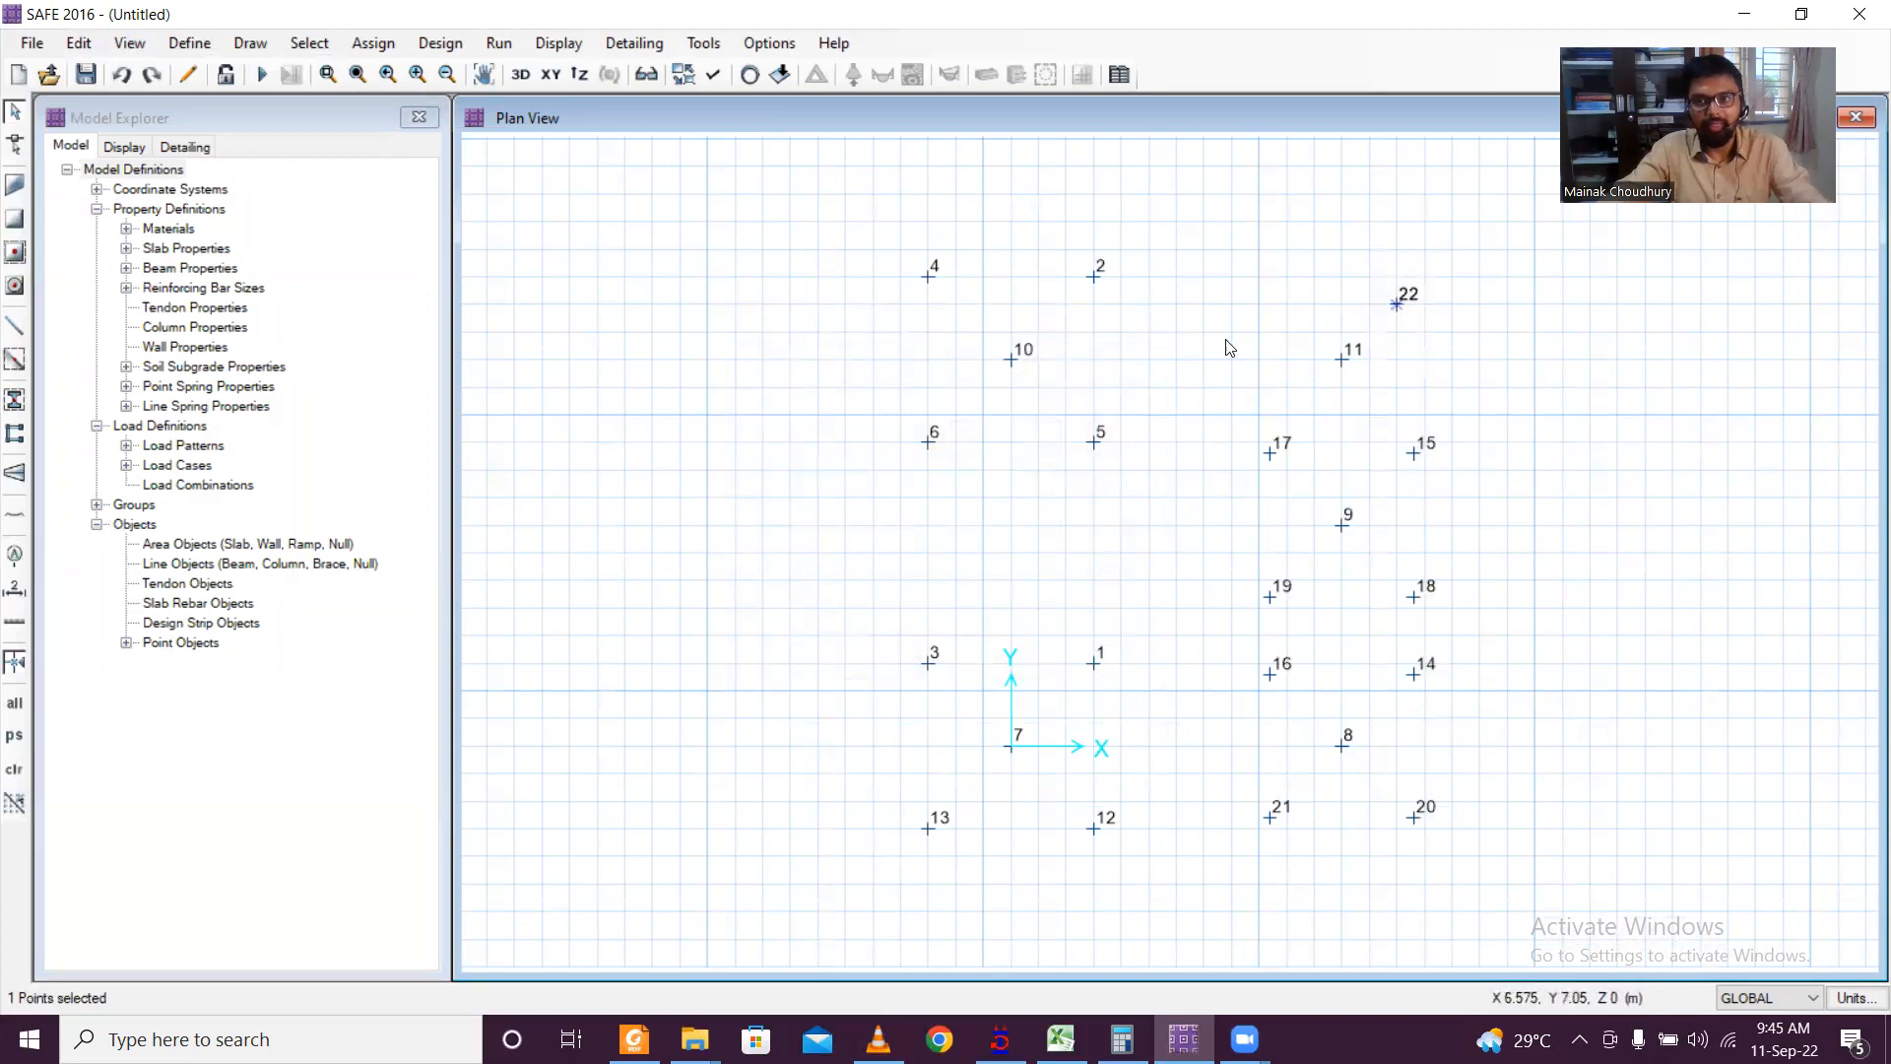
pyautogui.click(79, 43)
pyautogui.click(250, 369)
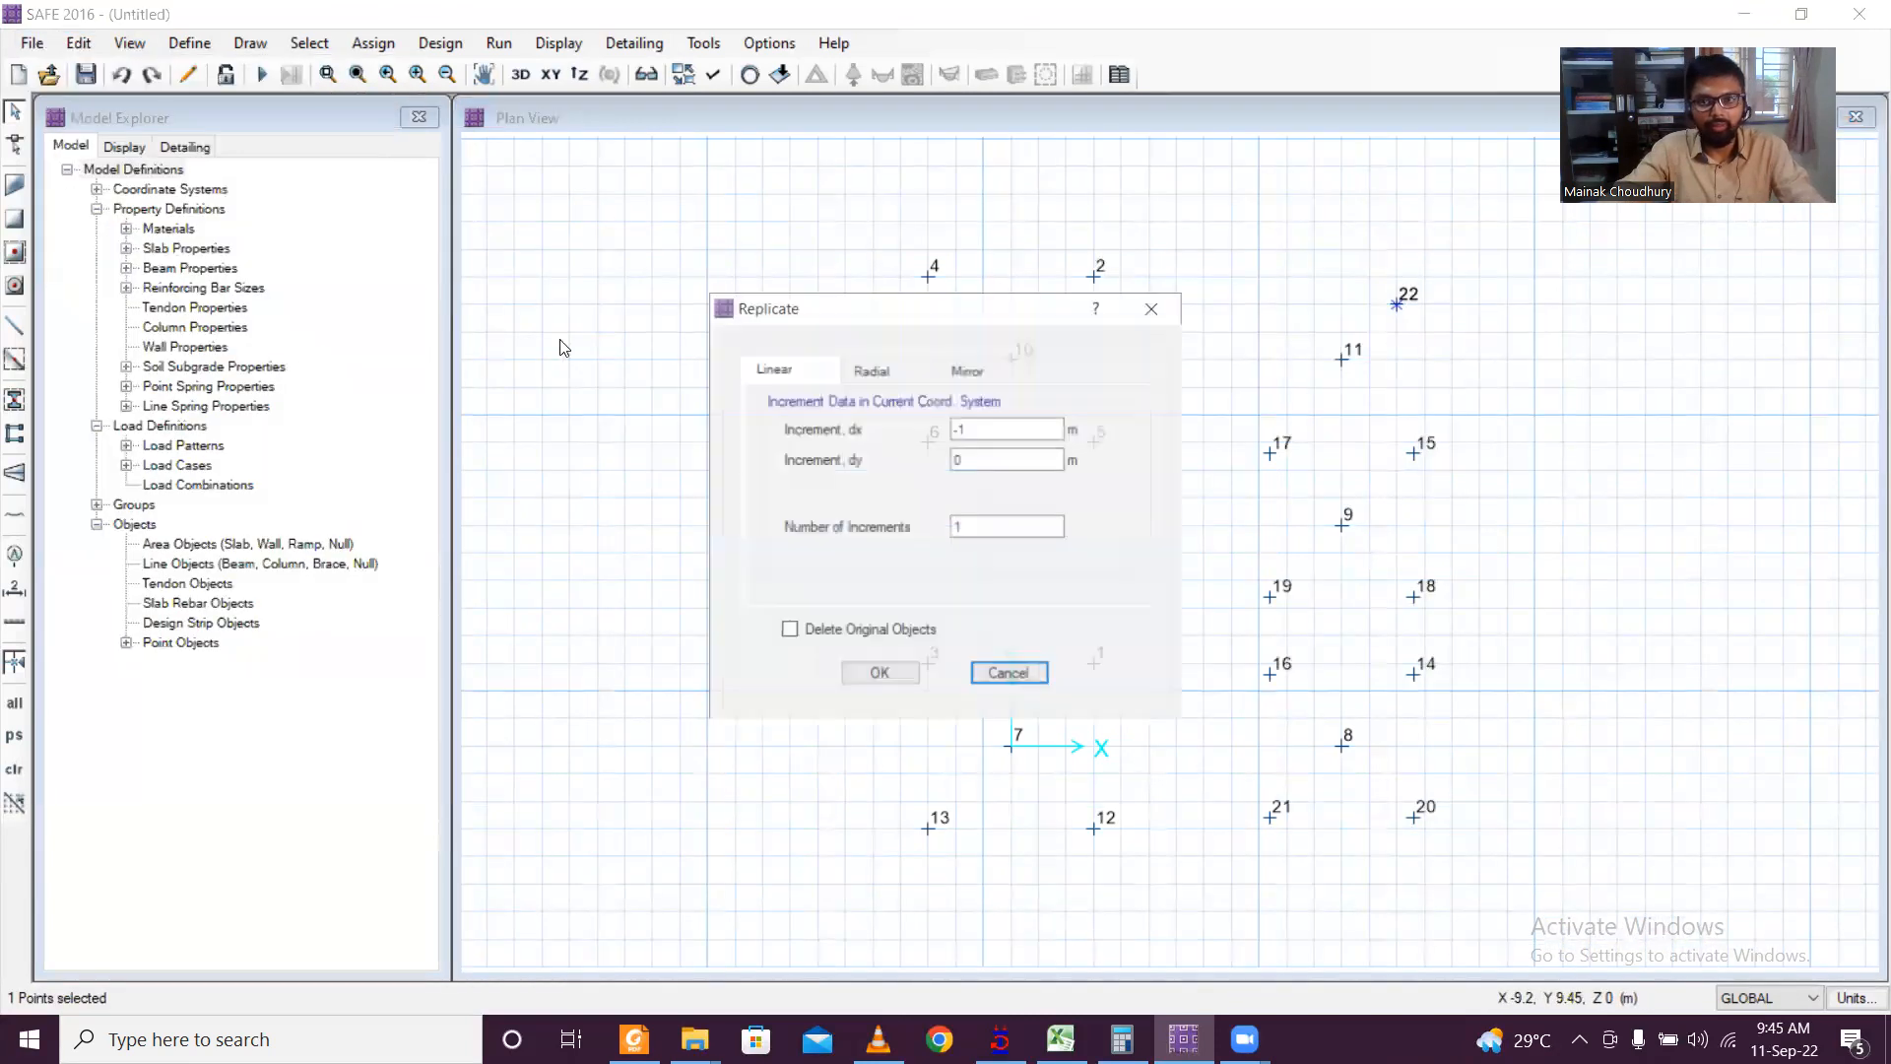
pyautogui.write('-')
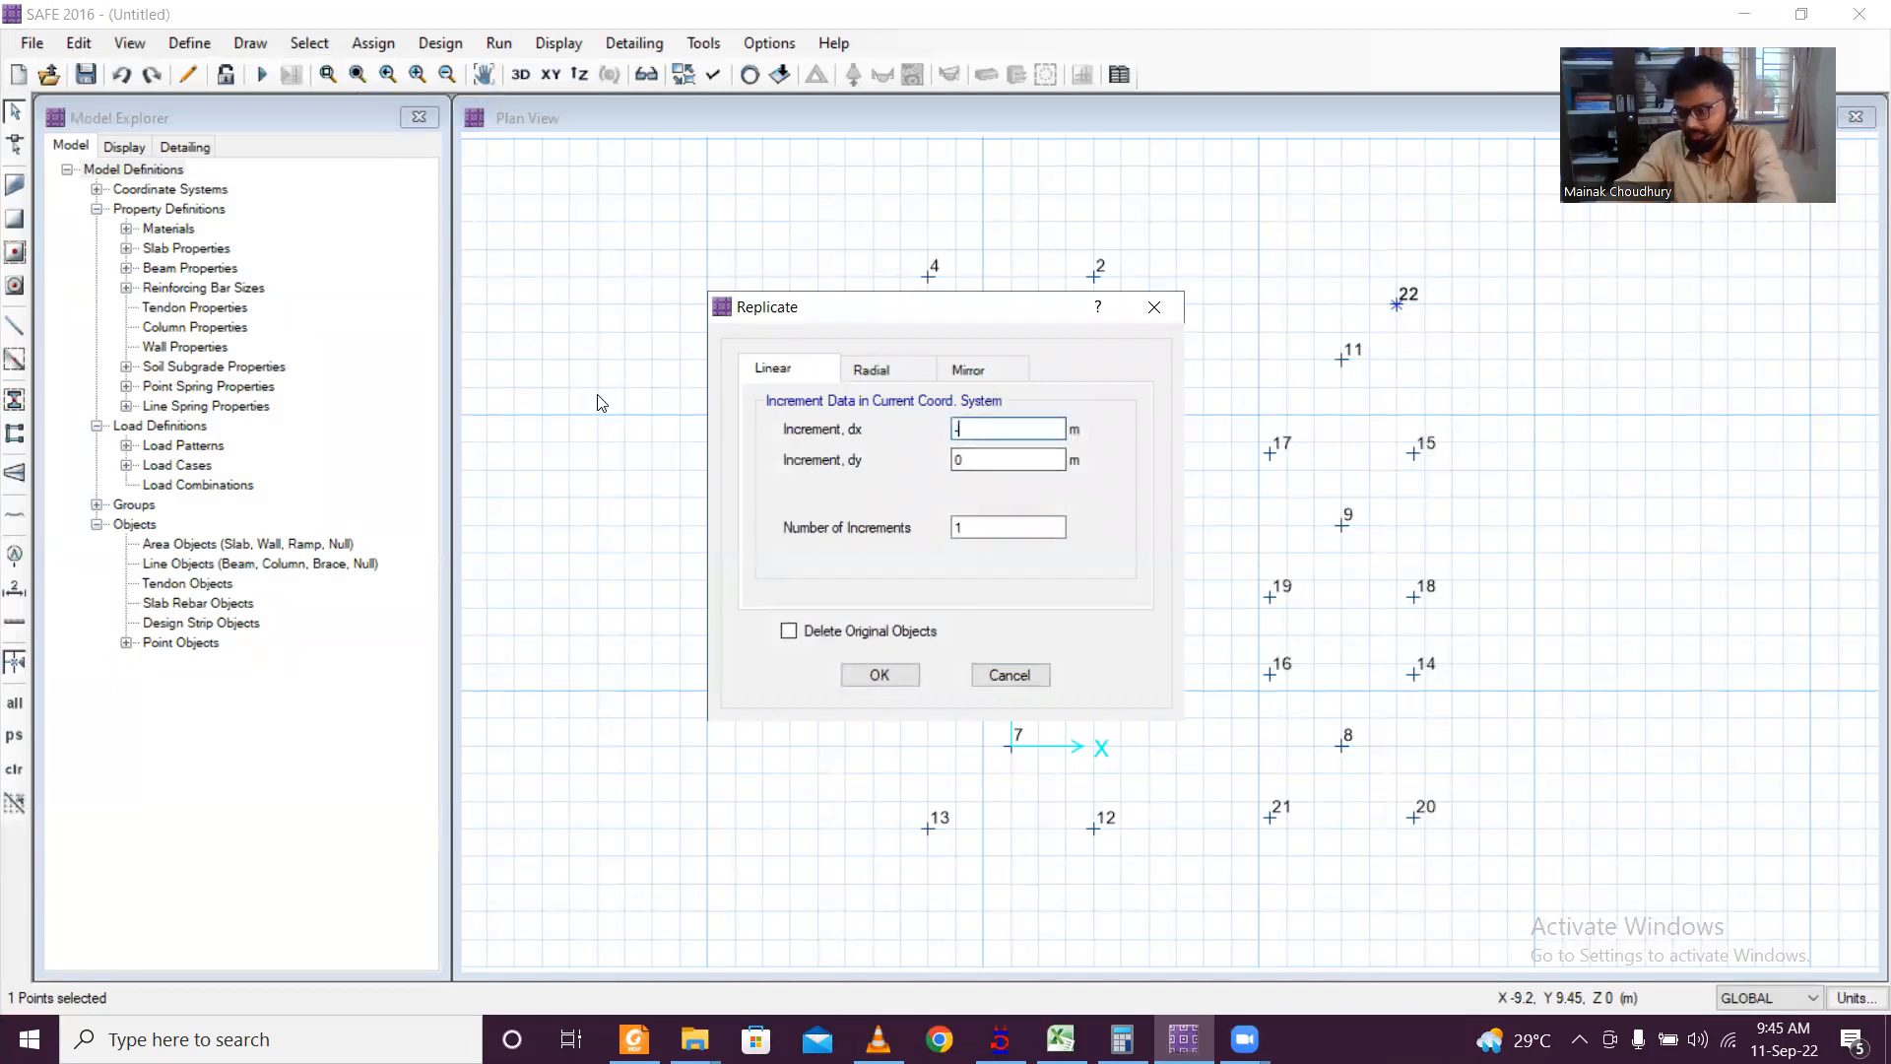
pyautogui.click(879, 675)
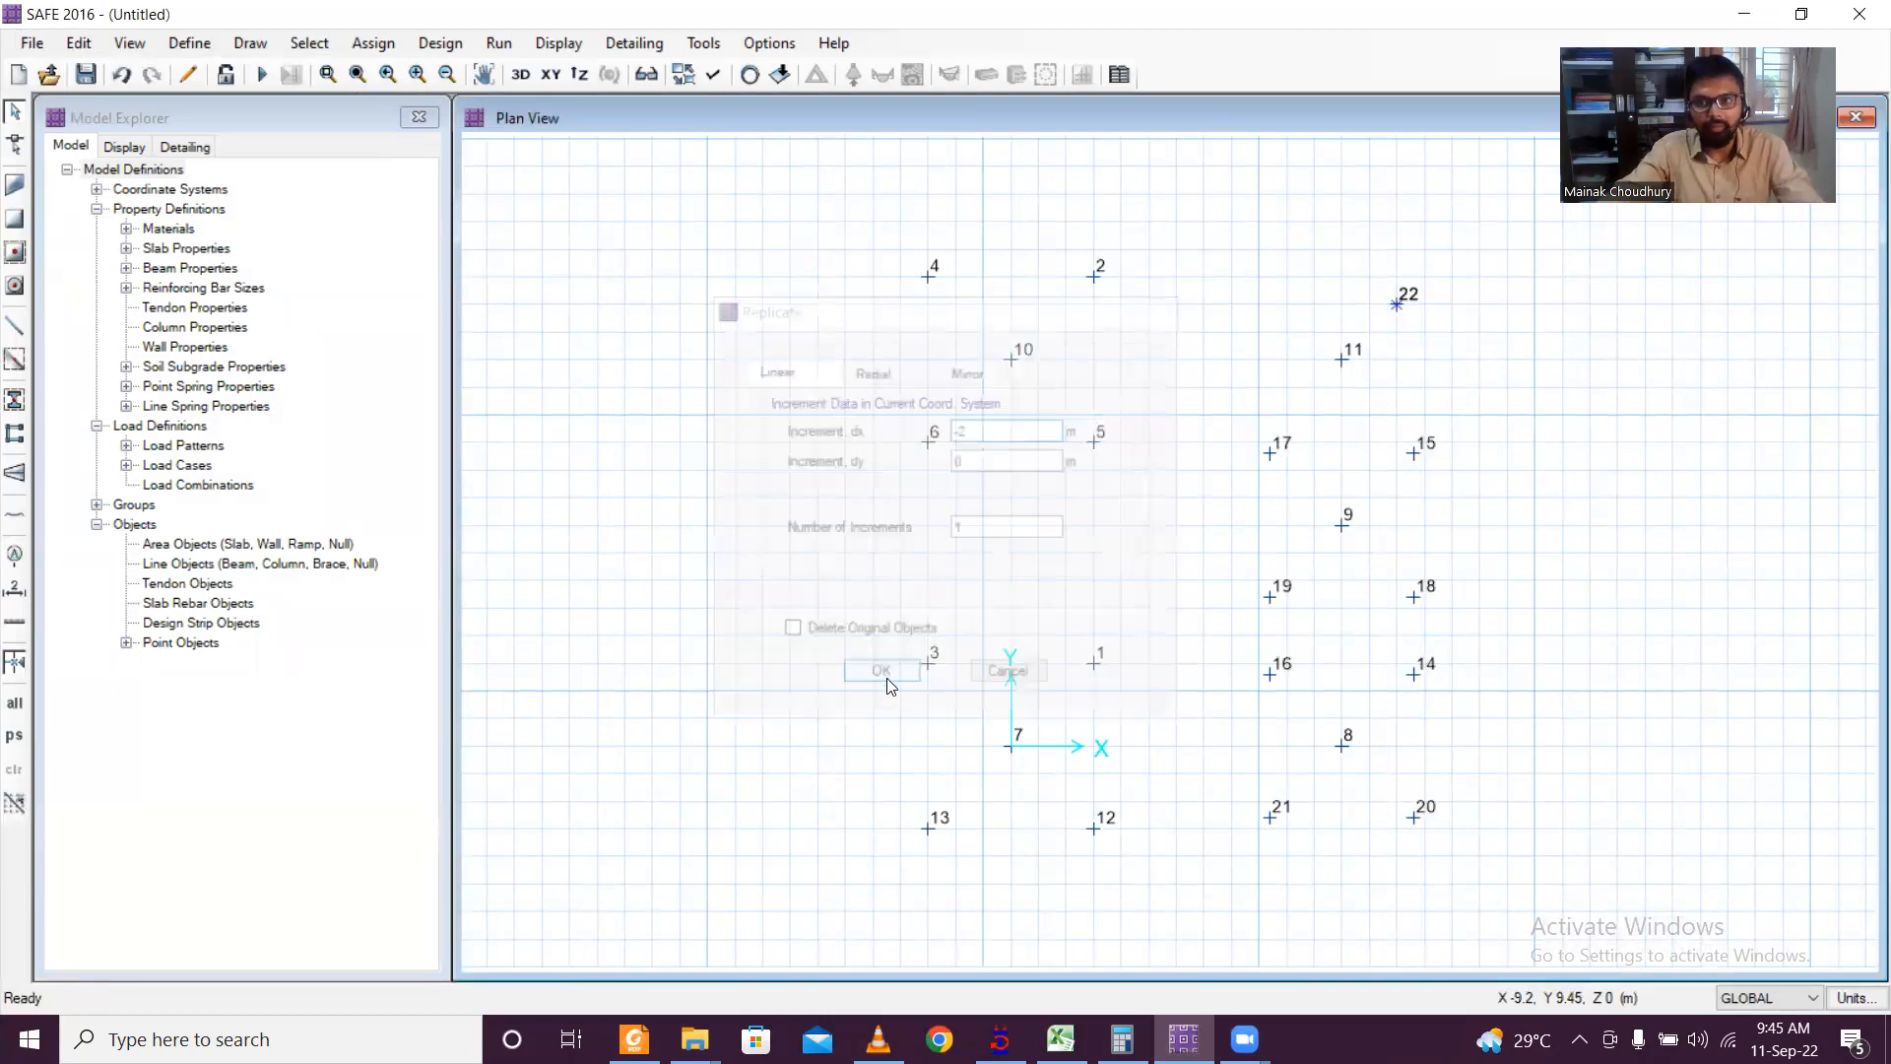
# Step: Replicate points 22 and 24 linearly once with dx 0 m and dy -2 m, keeping the originals
pyautogui.moveTo(1233, 258); pyautogui.dragTo(1474, 339)
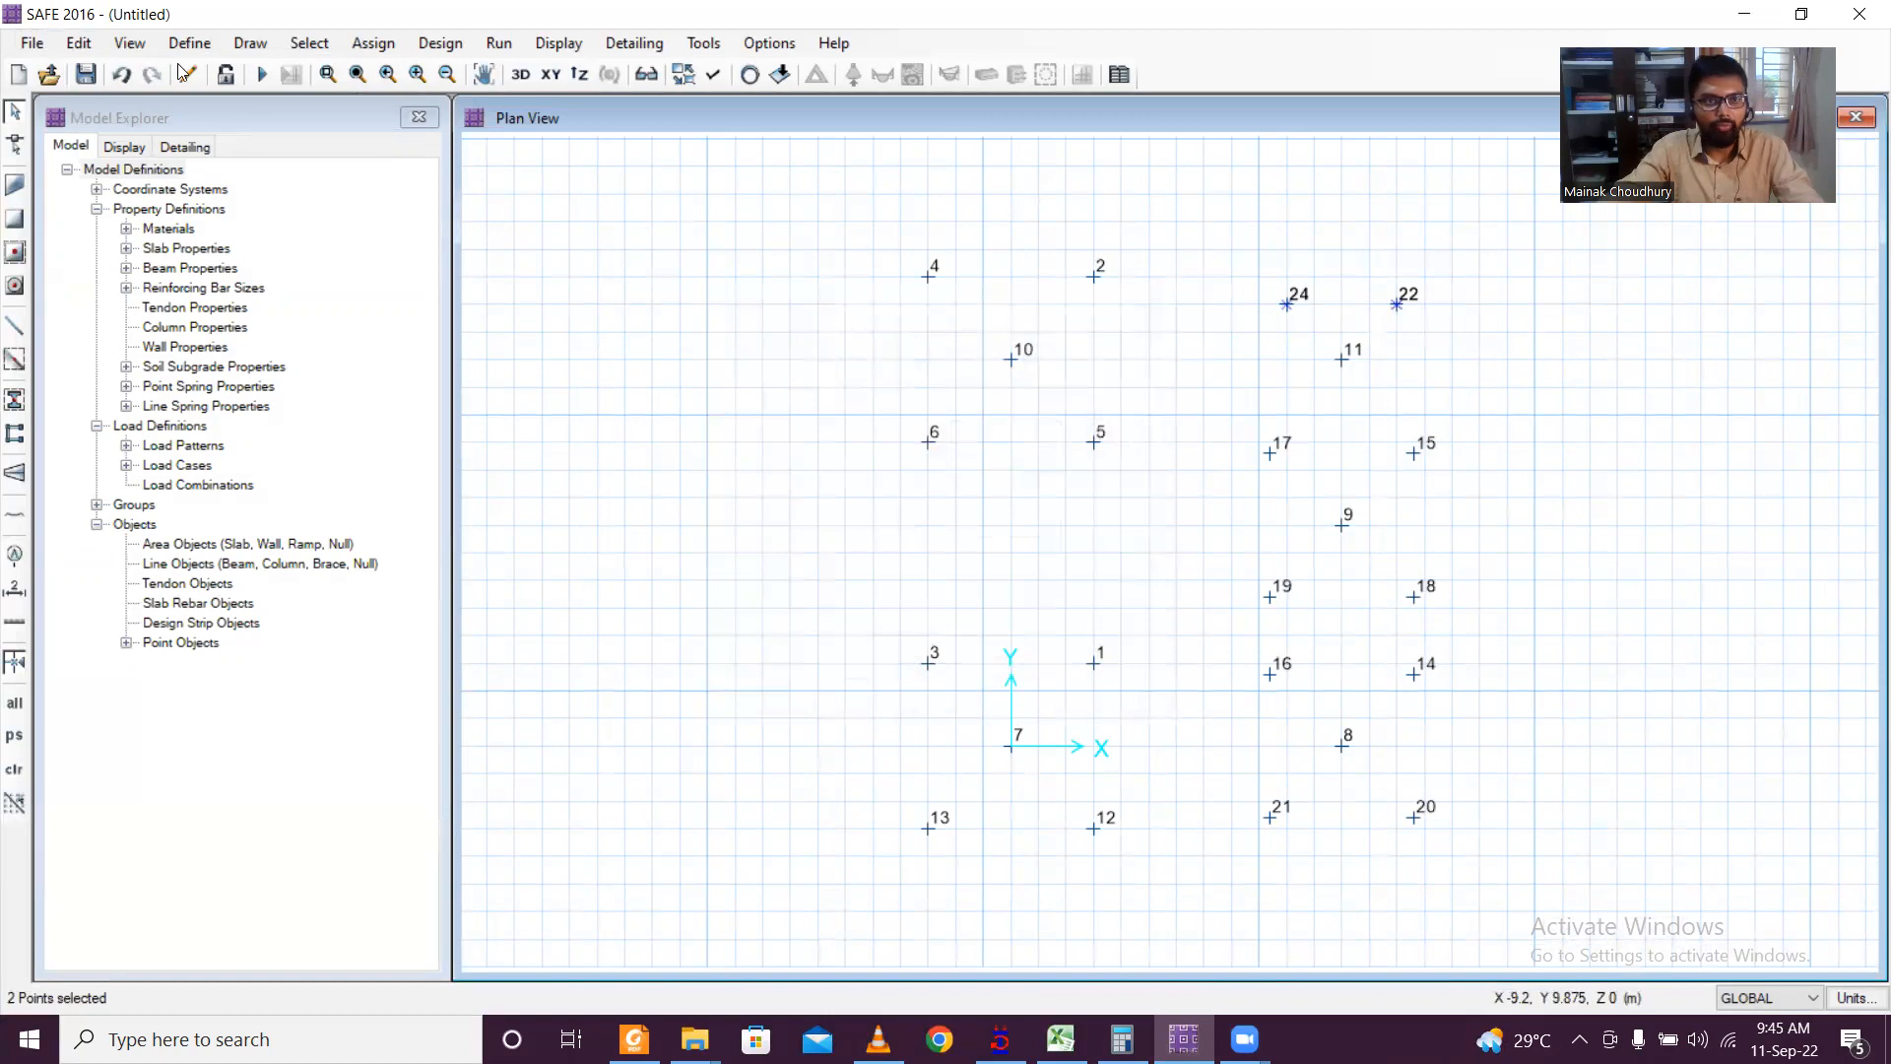
pyautogui.click(78, 44)
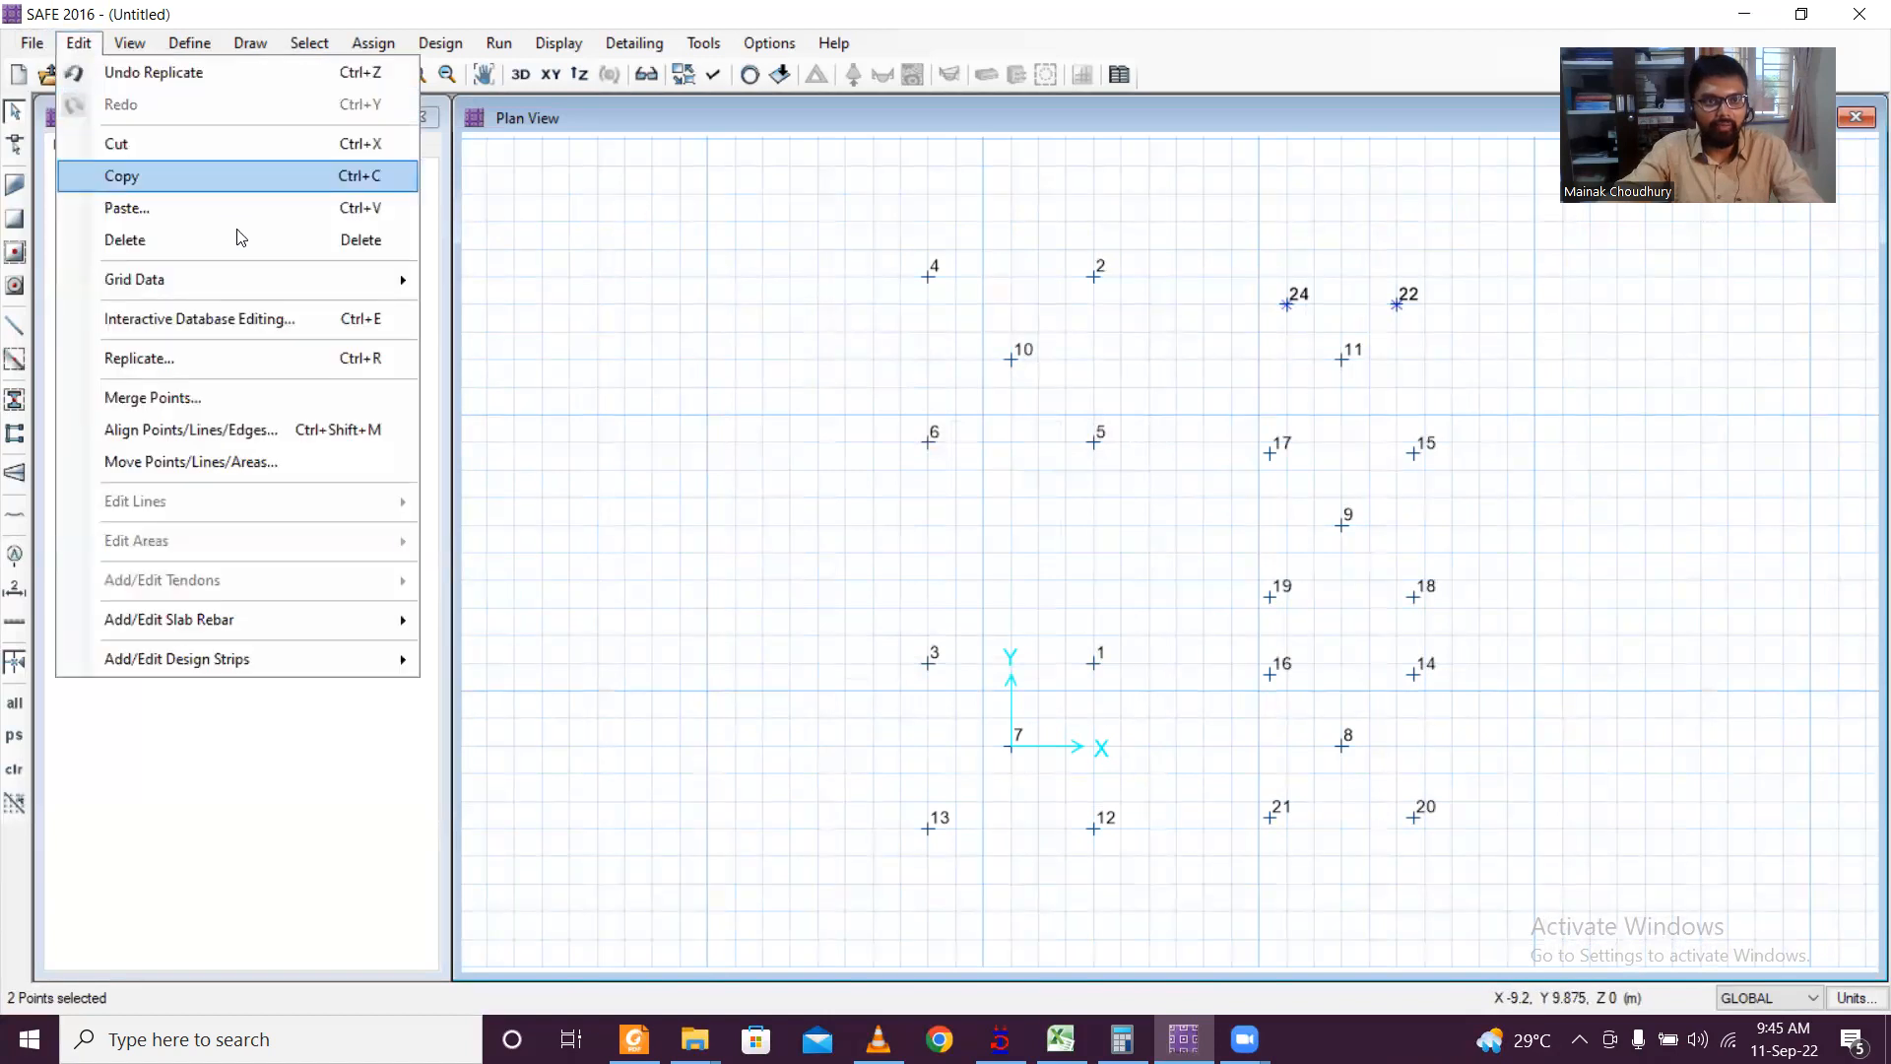
pyautogui.click(236, 360)
pyautogui.doubleClick(960, 428)
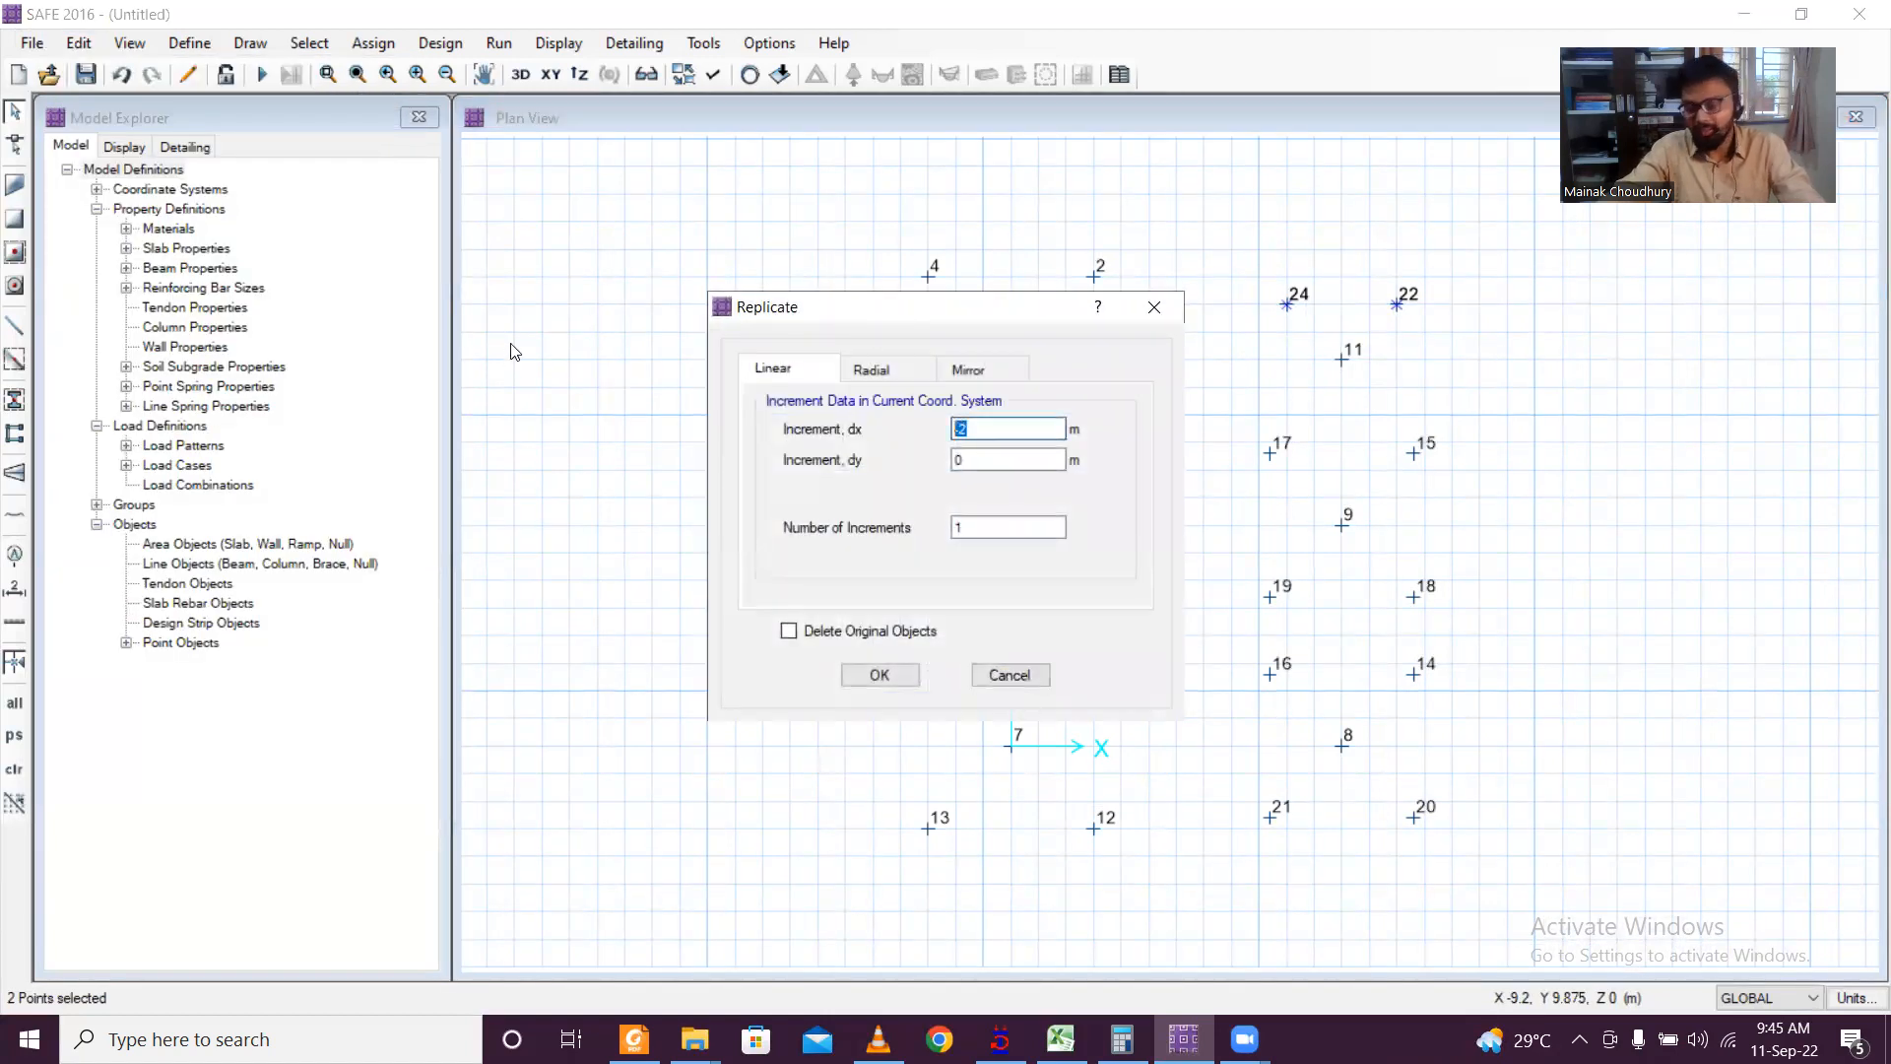
pyautogui.write('0')
pyautogui.press('Tab')
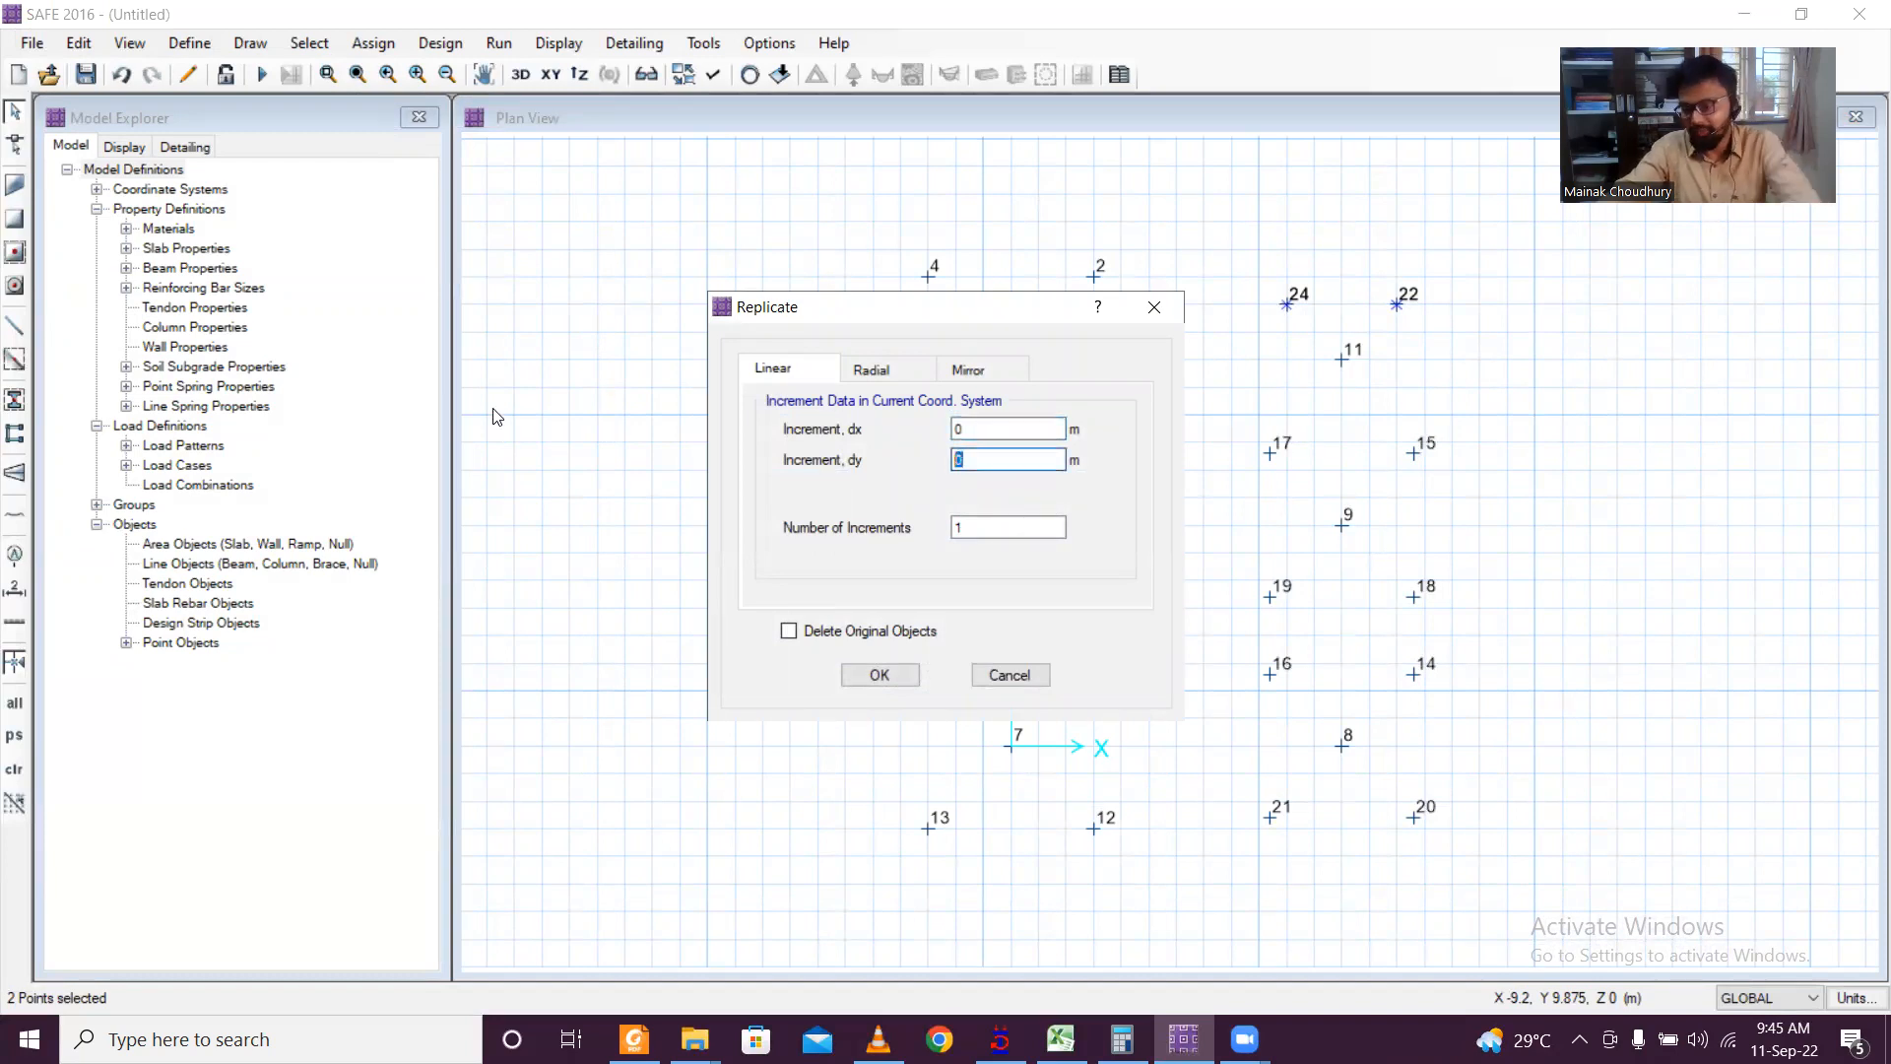
pyautogui.write('-')
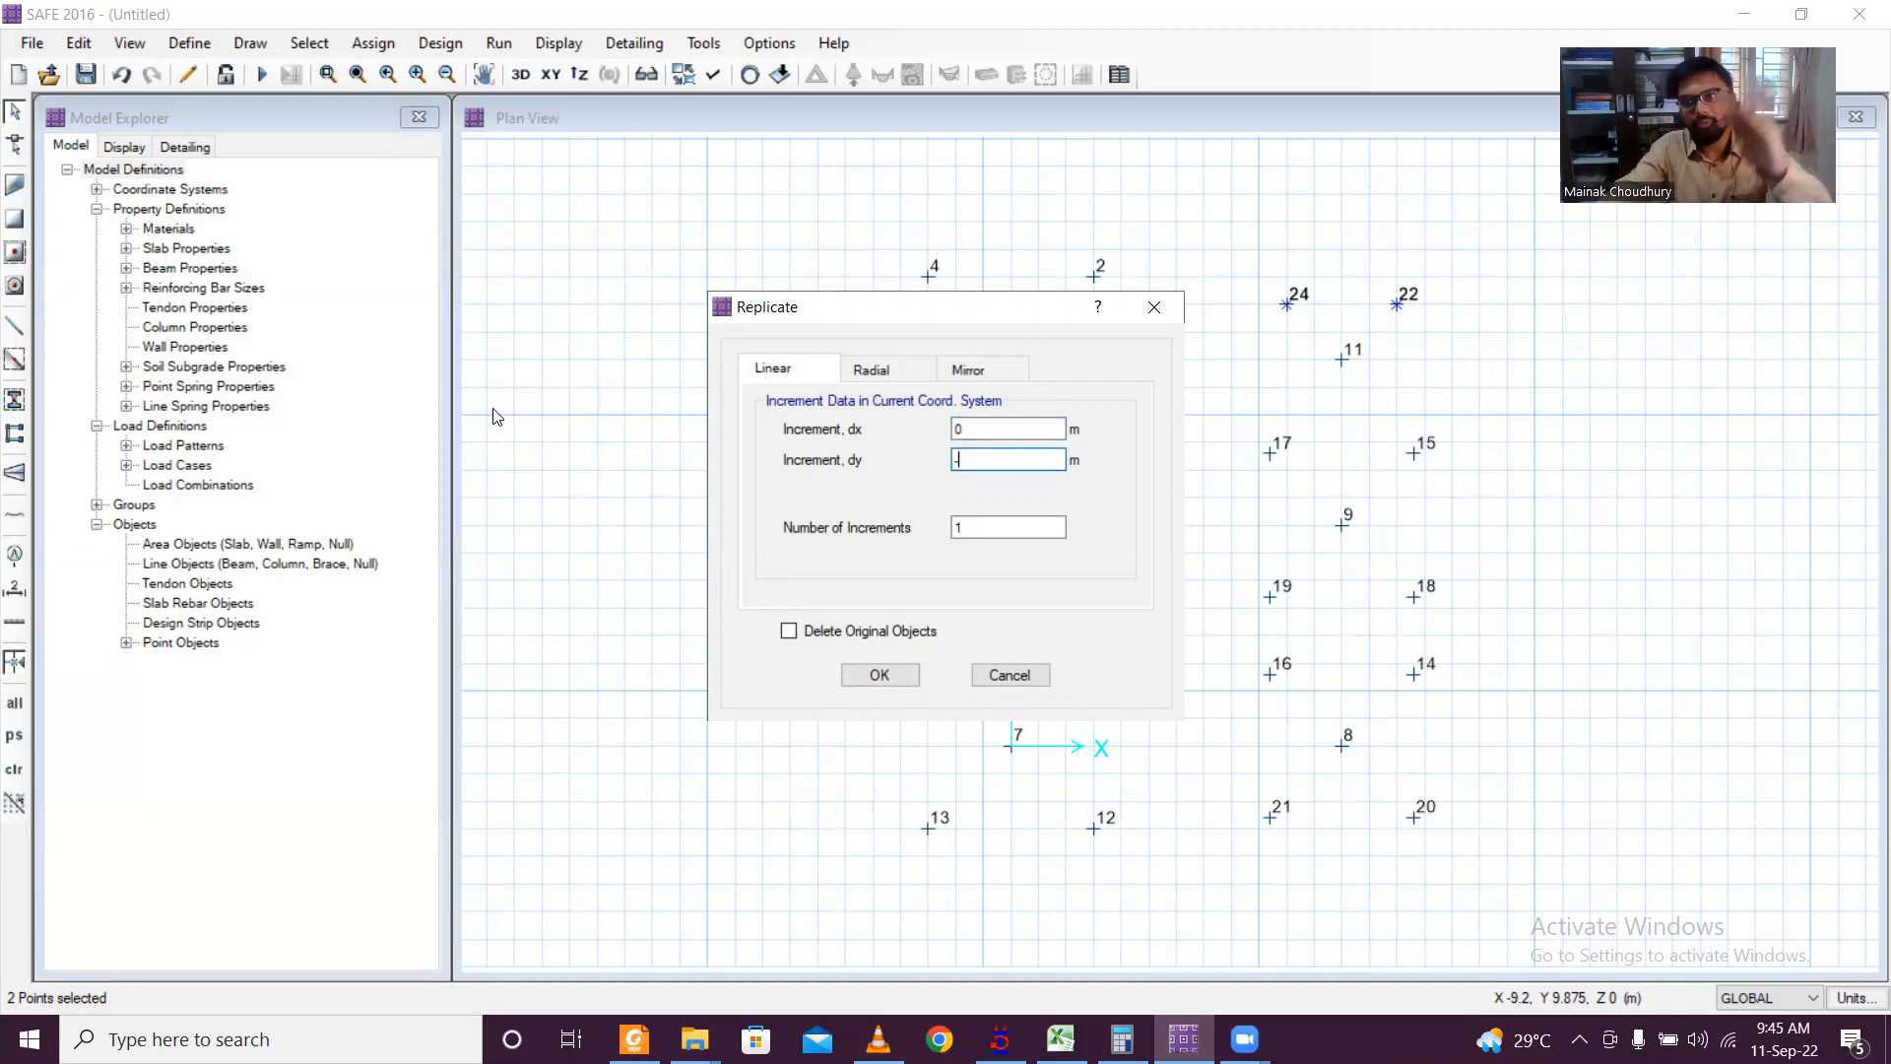
pyautogui.write('2')
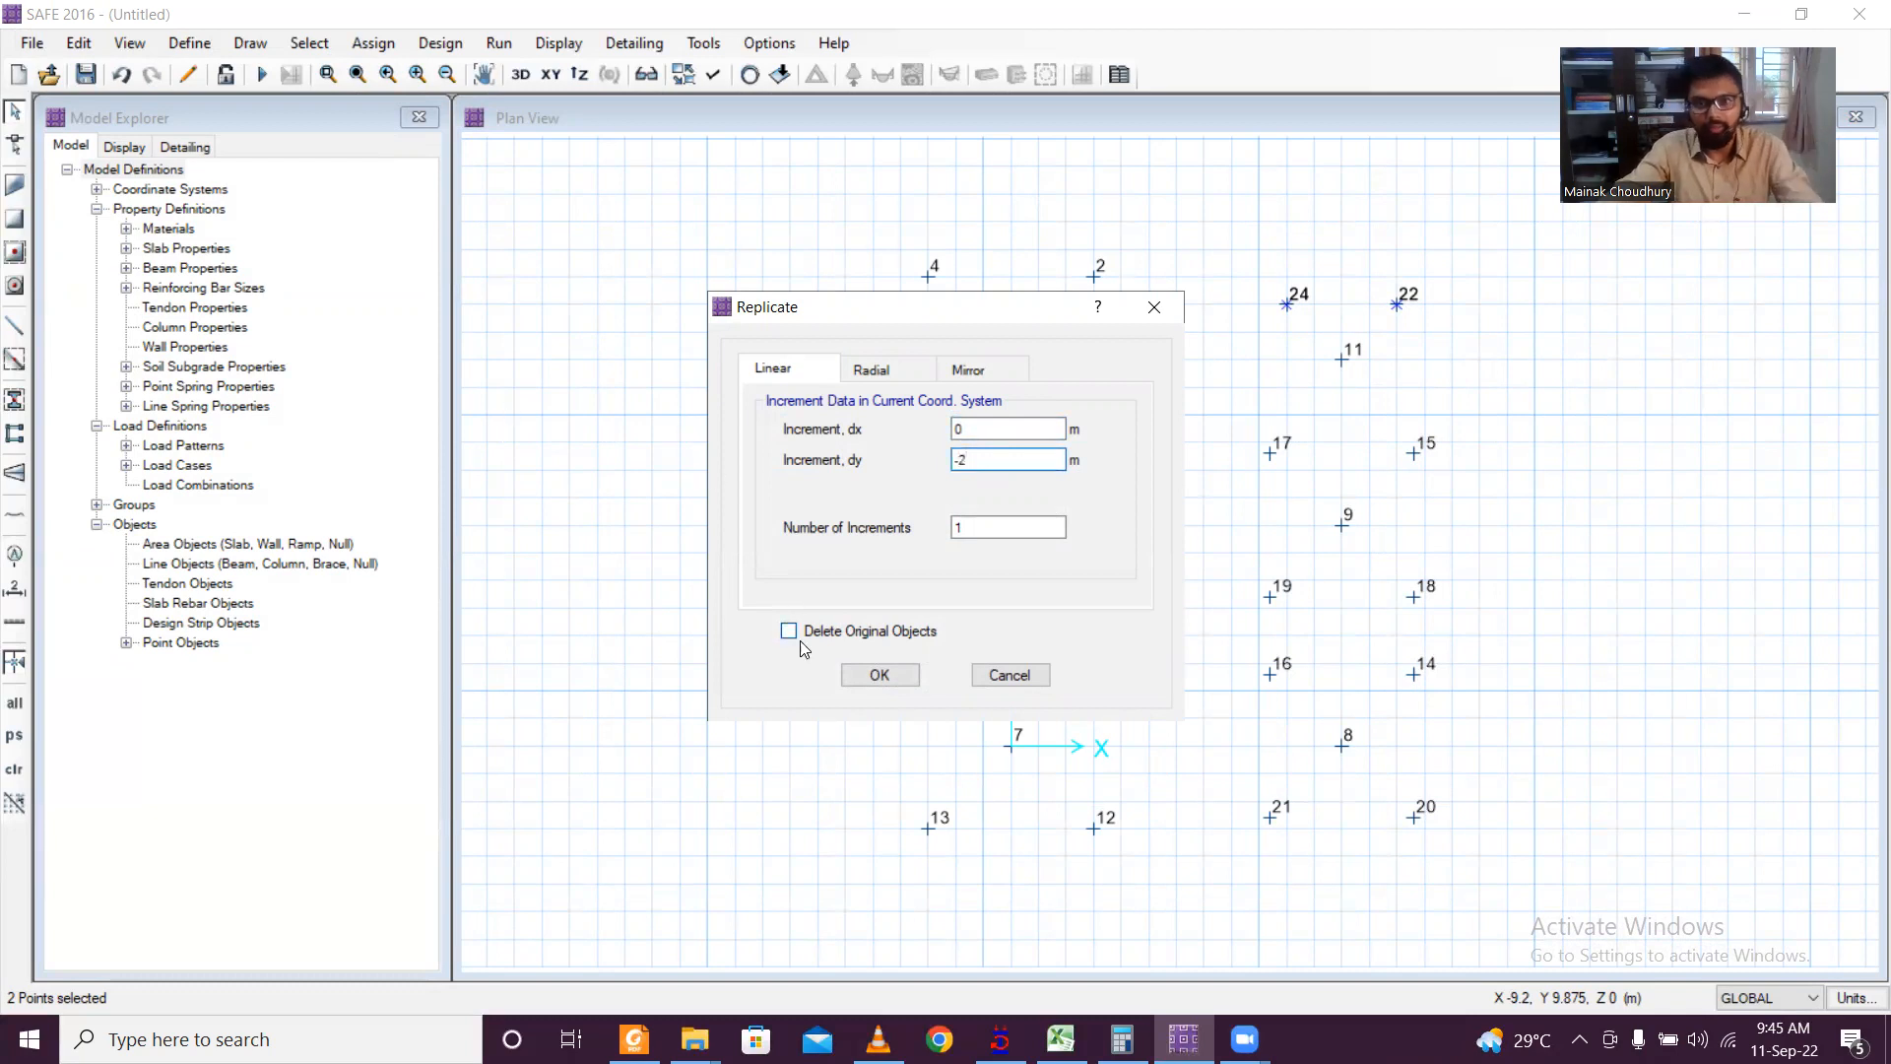
pyautogui.click(879, 674)
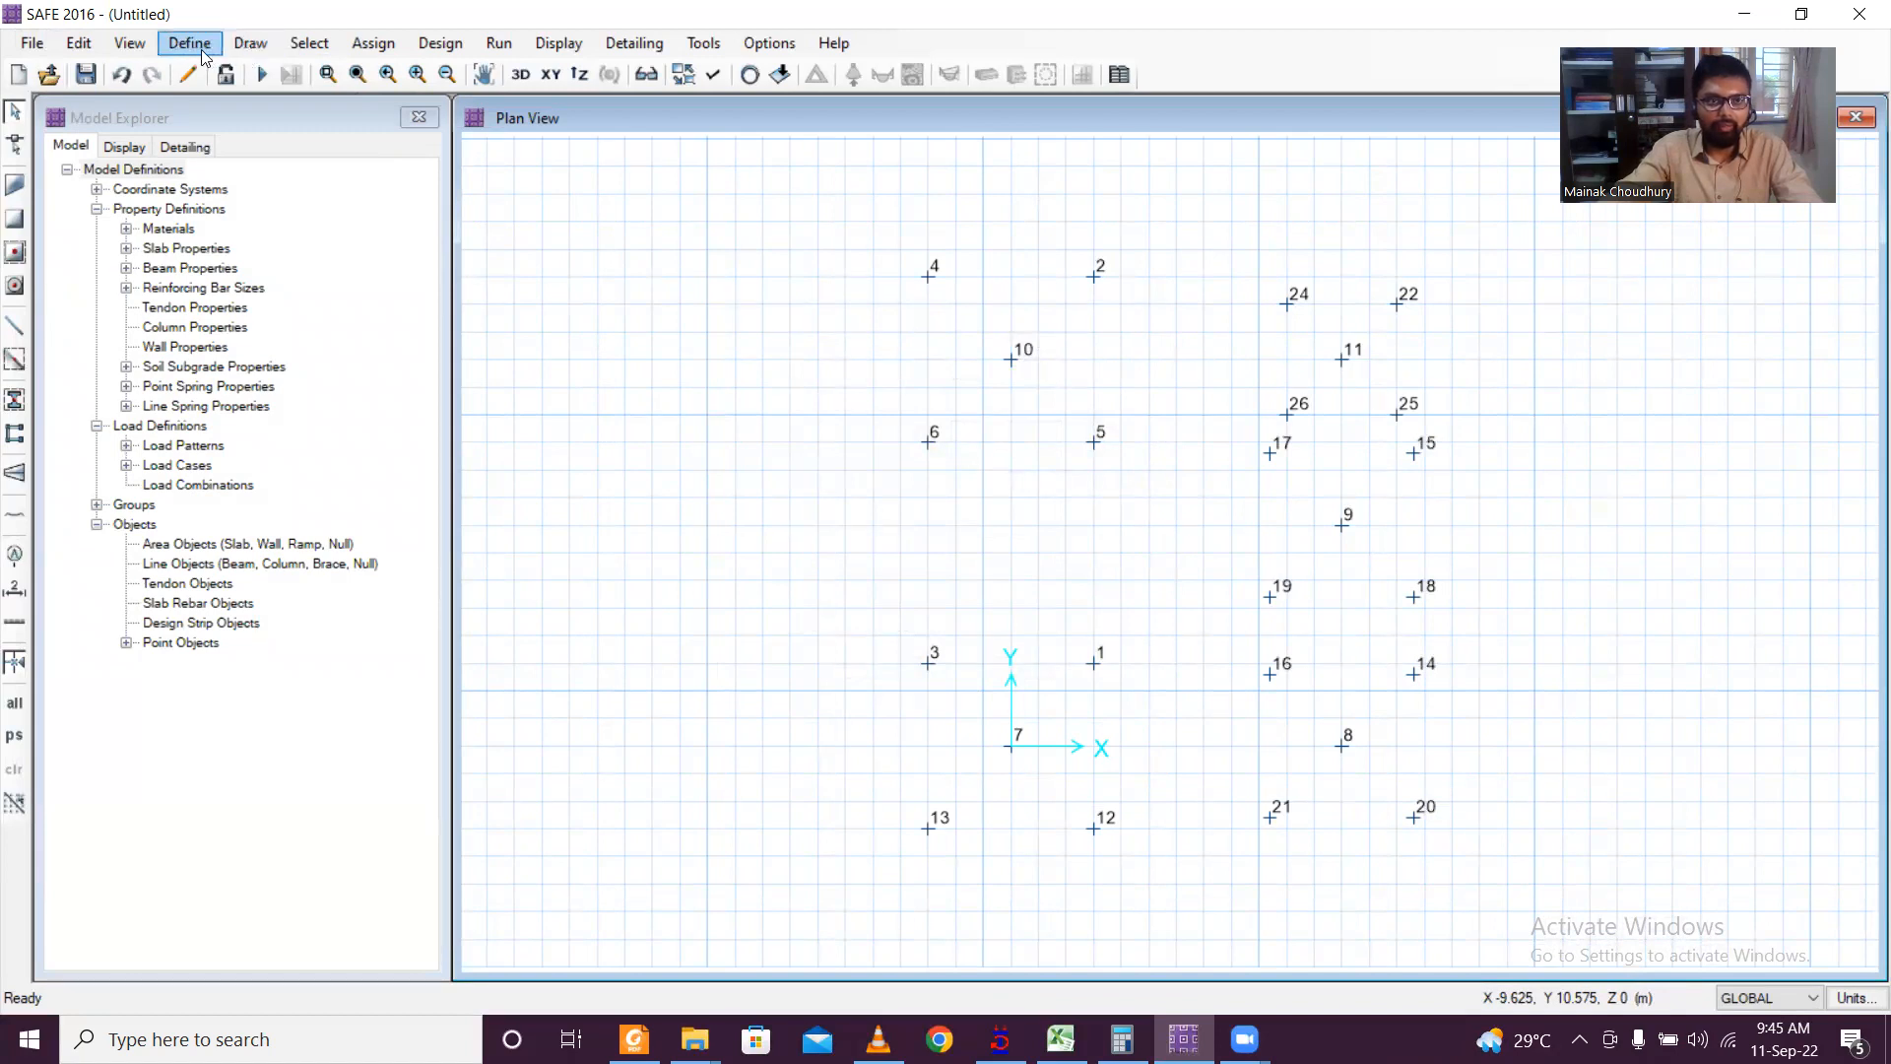
# Step: Draw rectangular SLAB1 slabs around points 10 and 7, from corner point 6 to 2 and from 13 to 1
pyautogui.click(251, 50)
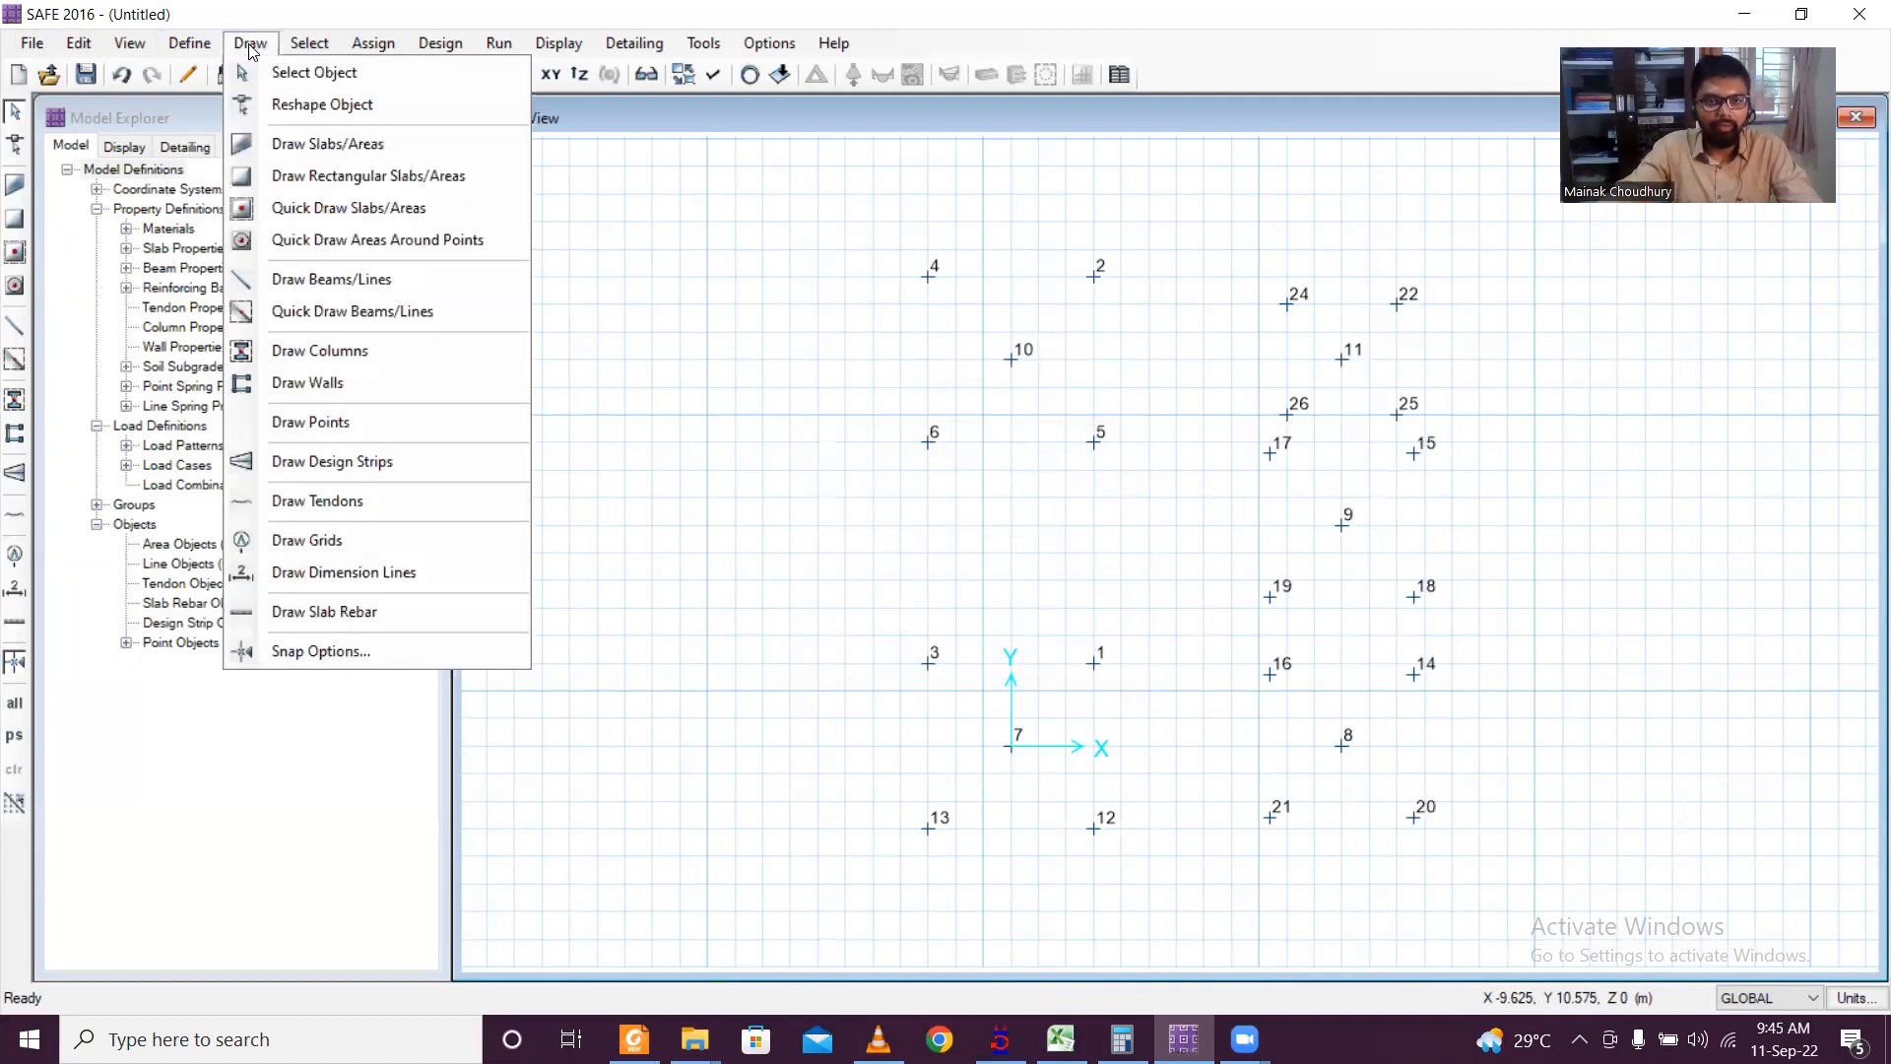
pyautogui.click(361, 183)
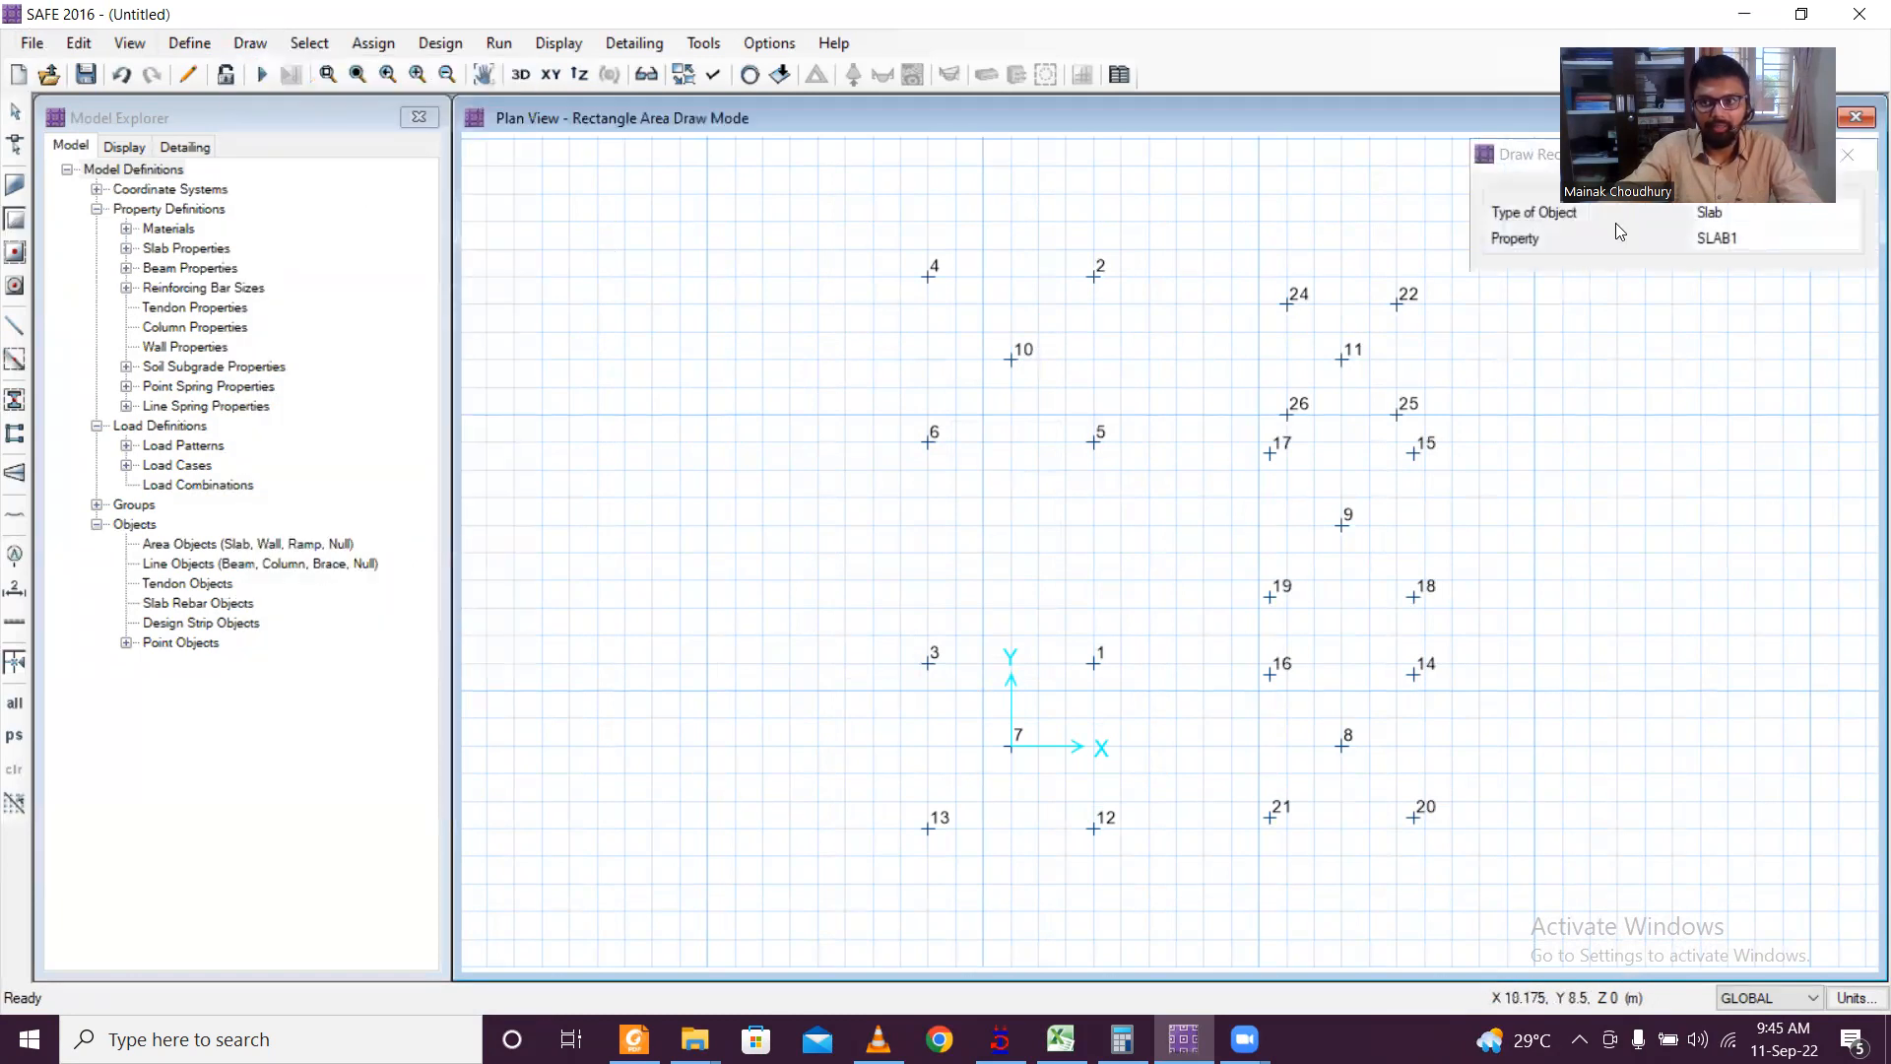
pyautogui.click(1519, 166)
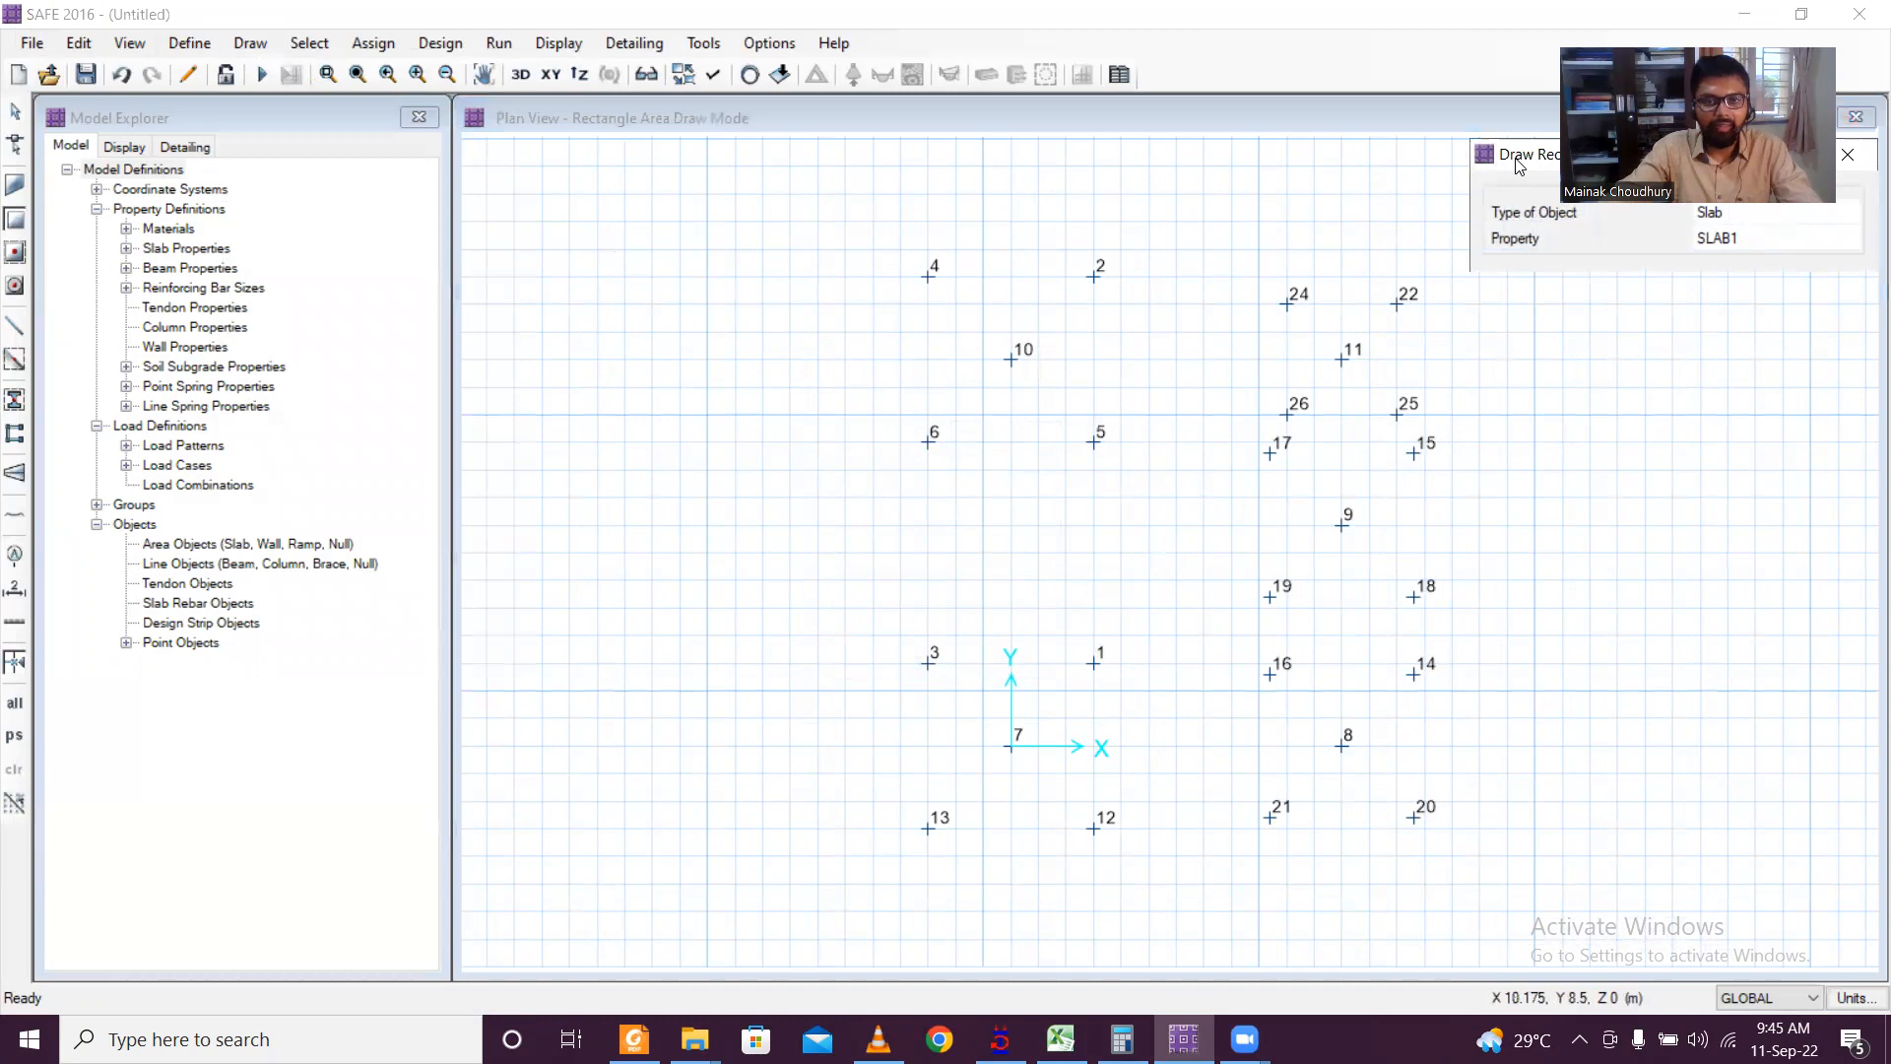
pyautogui.moveTo(1518, 163); pyautogui.dragTo(381, 173)
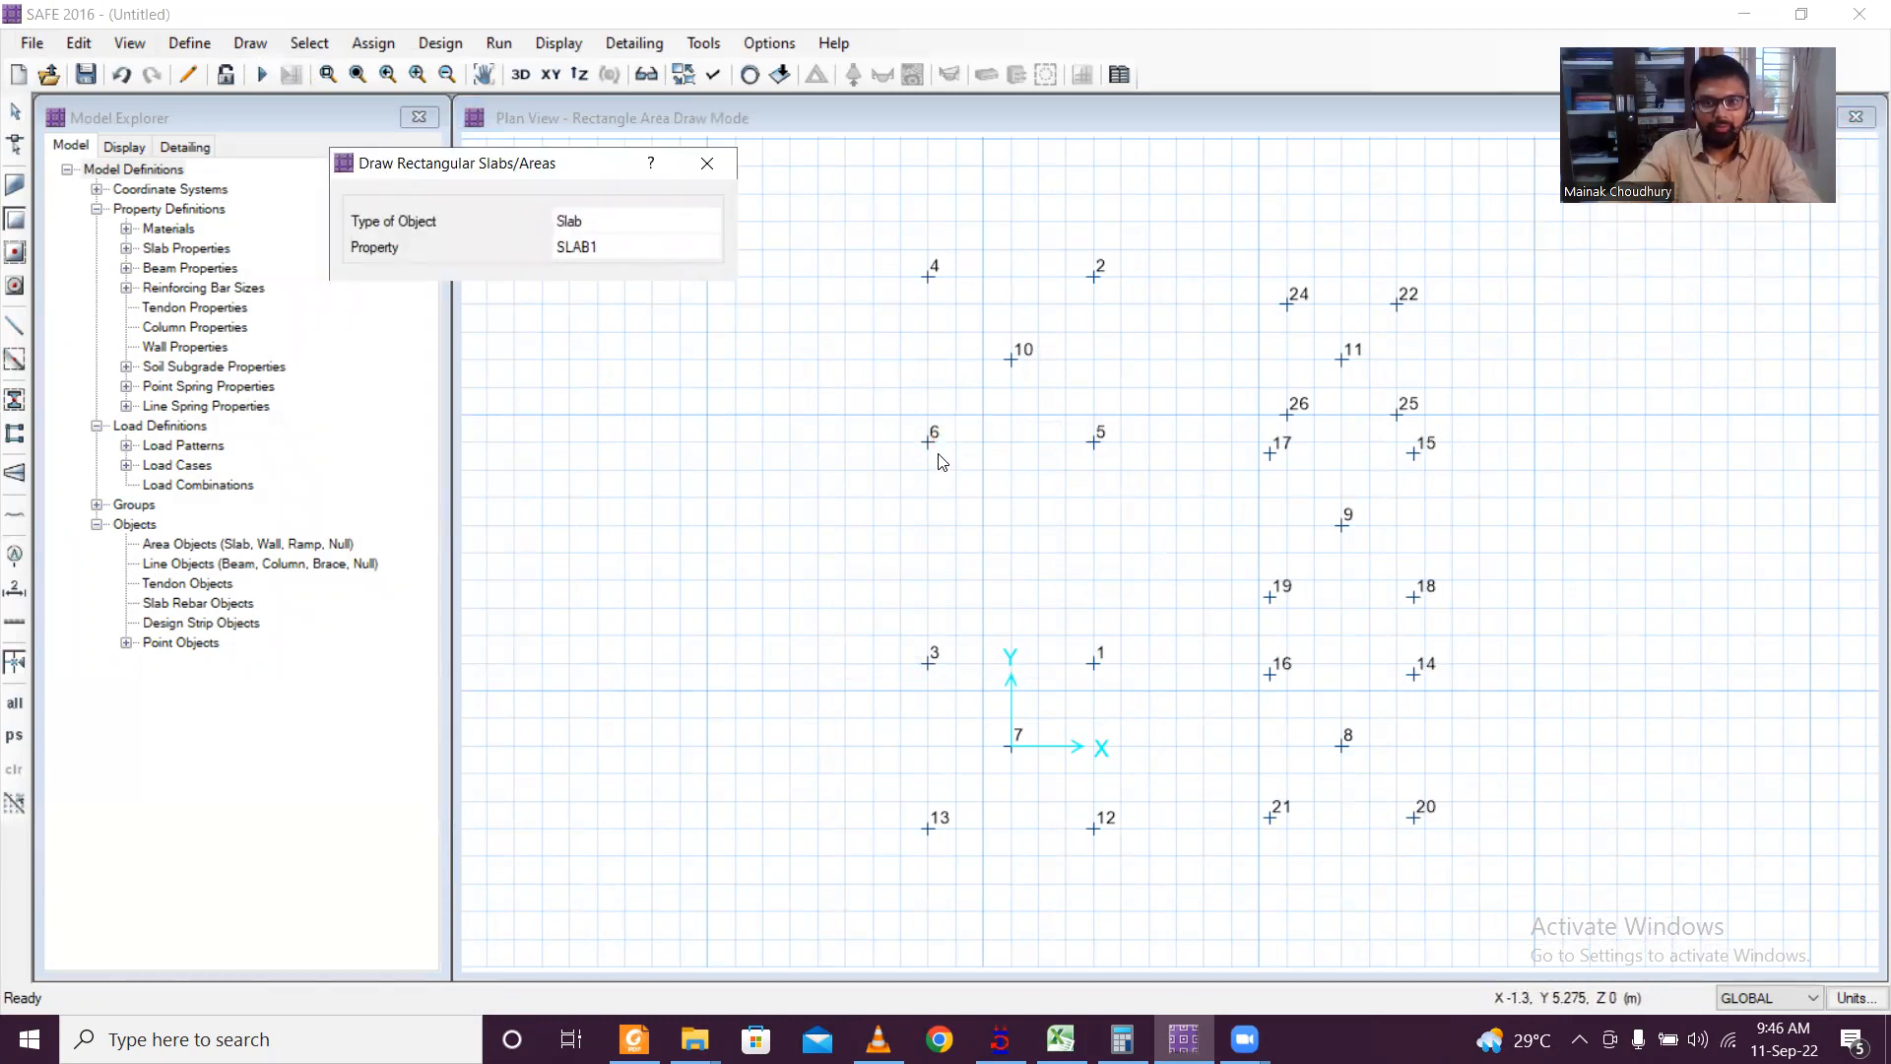
pyautogui.moveTo(935, 448)
pyautogui.mouseDown()
pyautogui.moveTo(1091, 360)
pyautogui.moveTo(1092, 282)
pyautogui.mouseUp()
pyautogui.moveTo(927, 828)
pyautogui.mouseDown()
pyautogui.moveTo(1103, 692)
pyautogui.moveTo(1094, 663)
pyautogui.mouseUp()
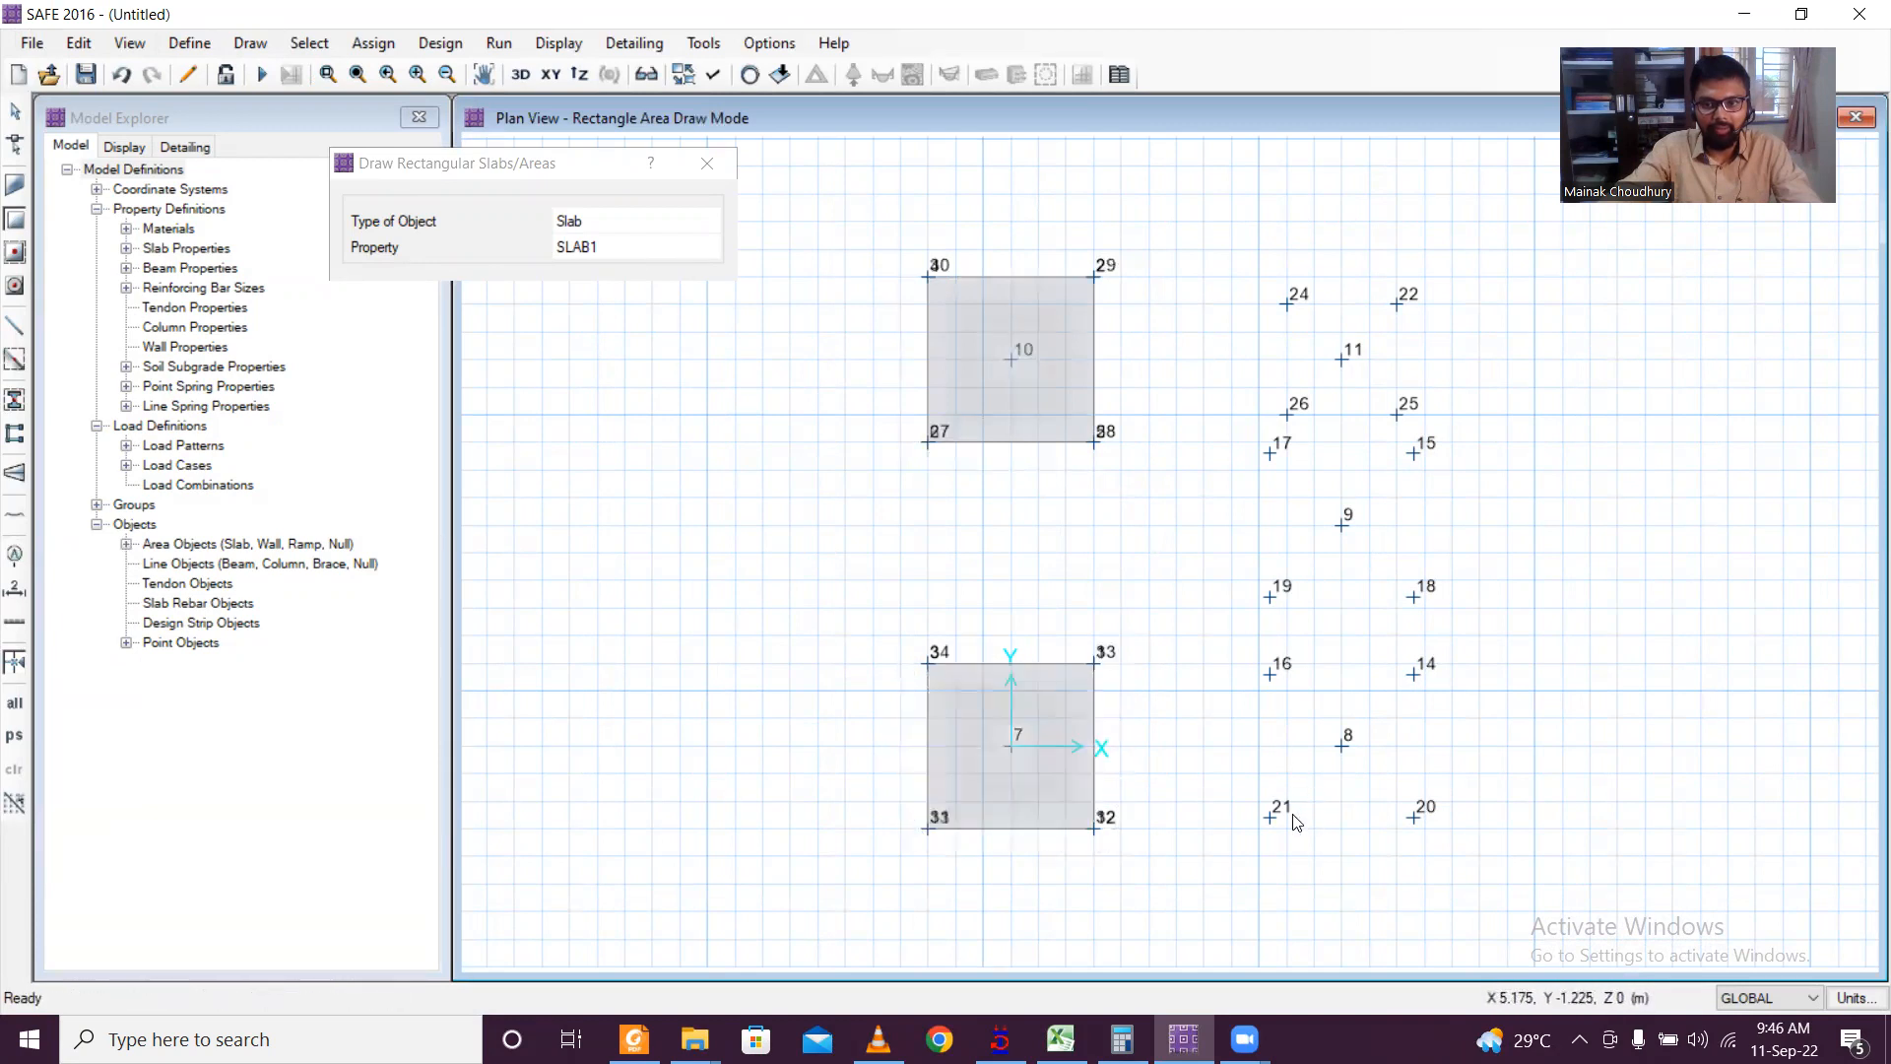
# Step: Draw rectangular SLAB1 slabs around points 8, 9 and 11, from corner point 21 to 14, 19 to 15 and 26 to 22
pyautogui.moveTo(1286, 812); pyautogui.dragTo(1415, 673)
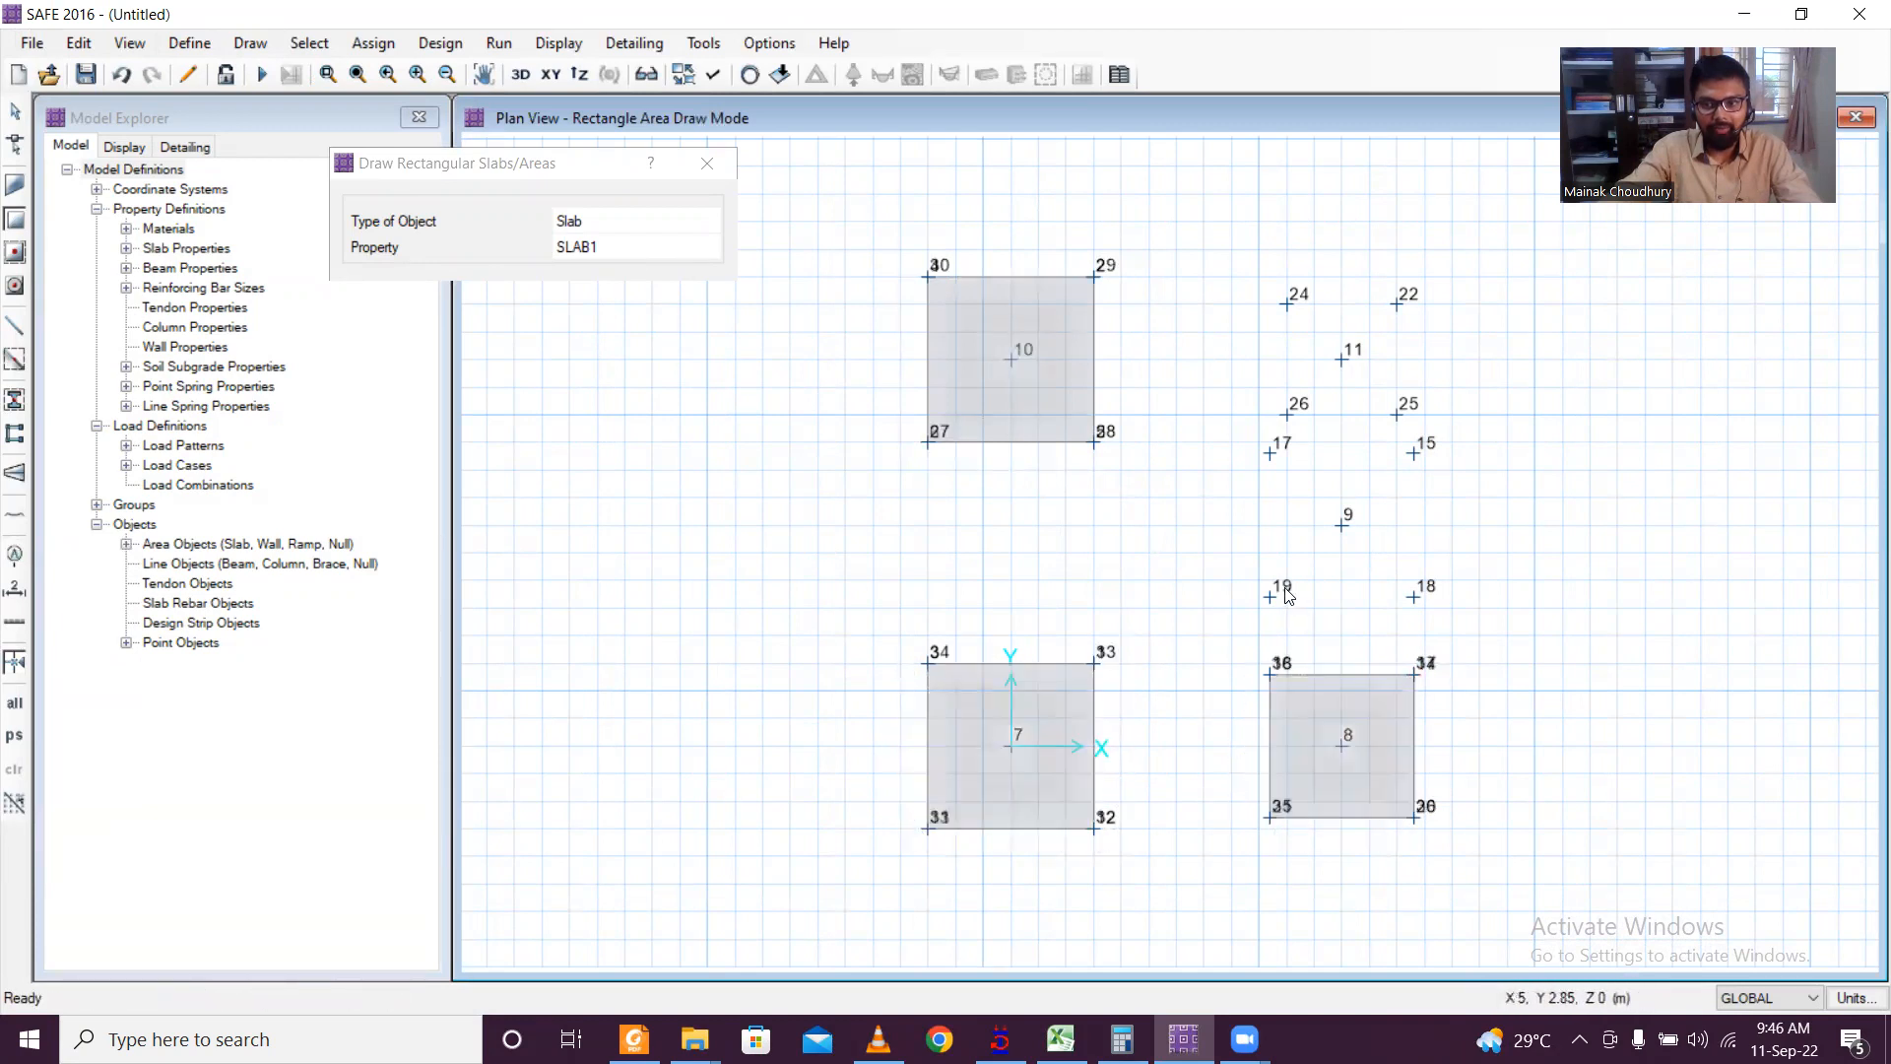
pyautogui.moveTo(1285, 594); pyautogui.dragTo(1416, 453)
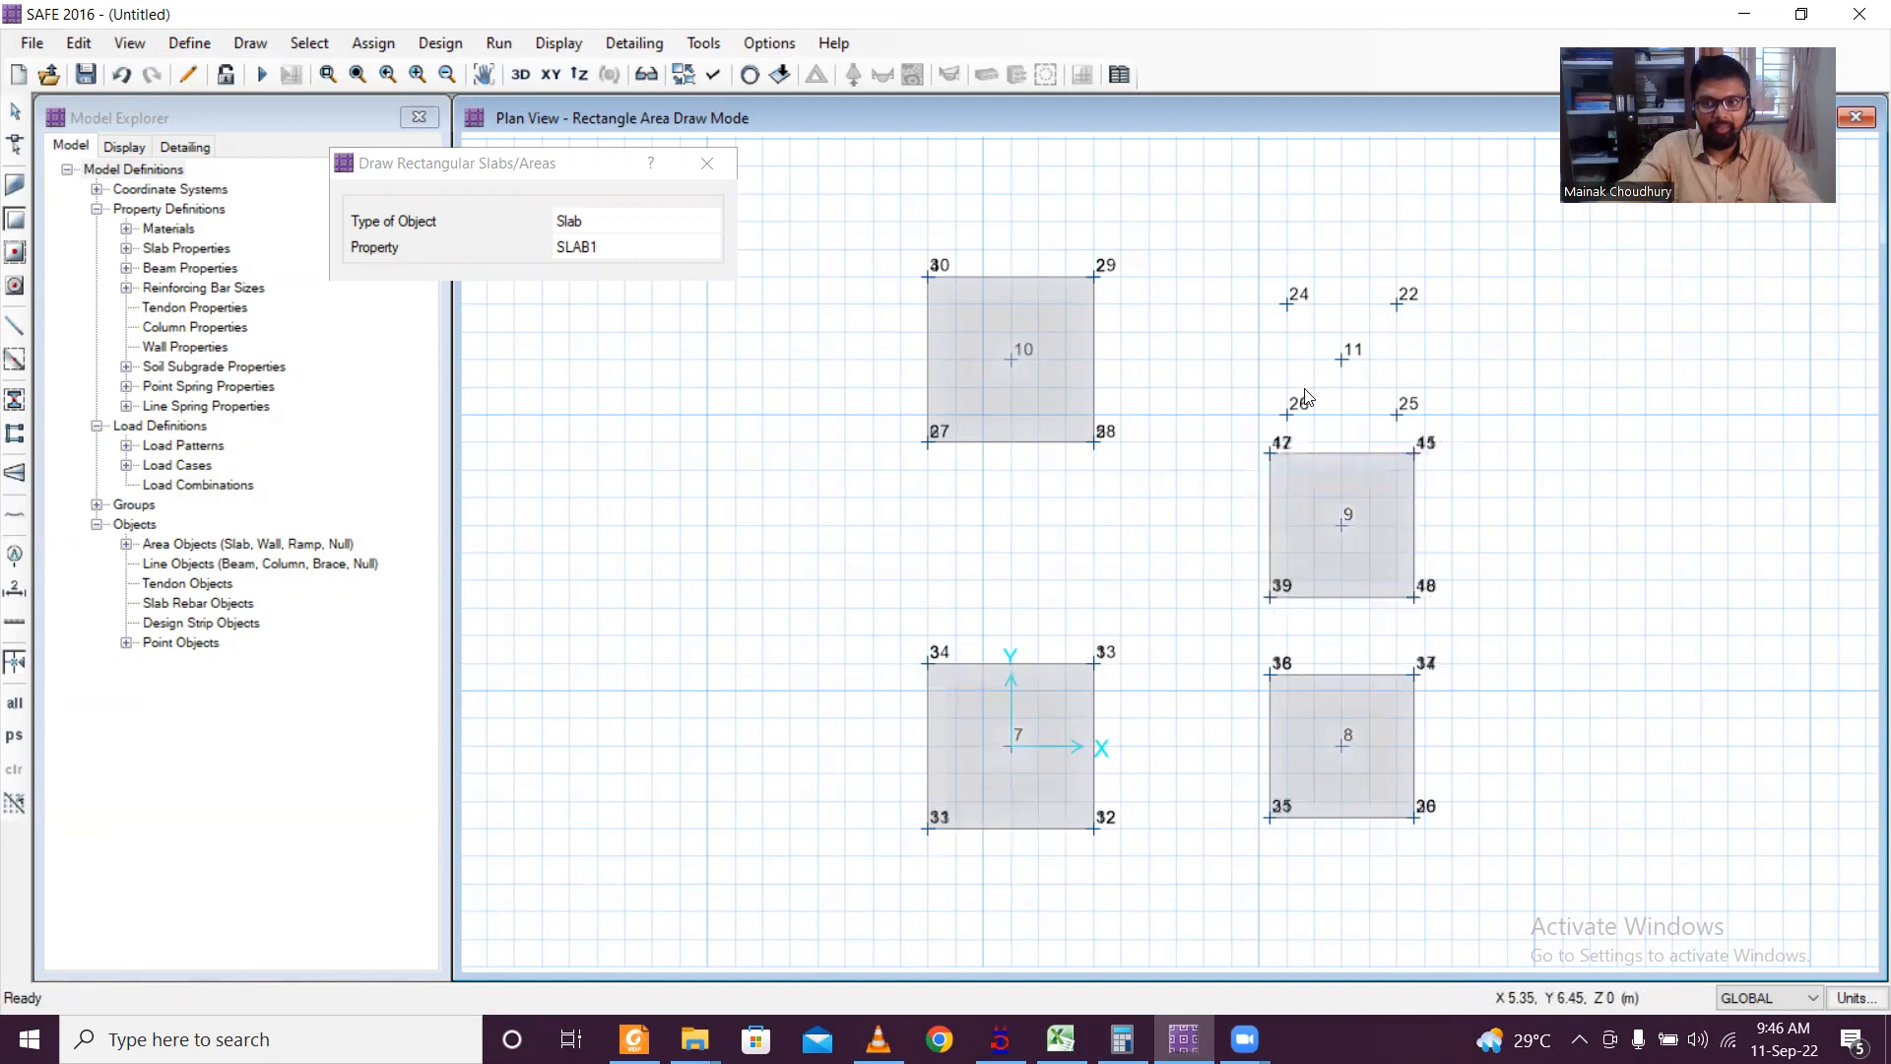
pyautogui.moveTo(1288, 415); pyautogui.dragTo(1396, 304)
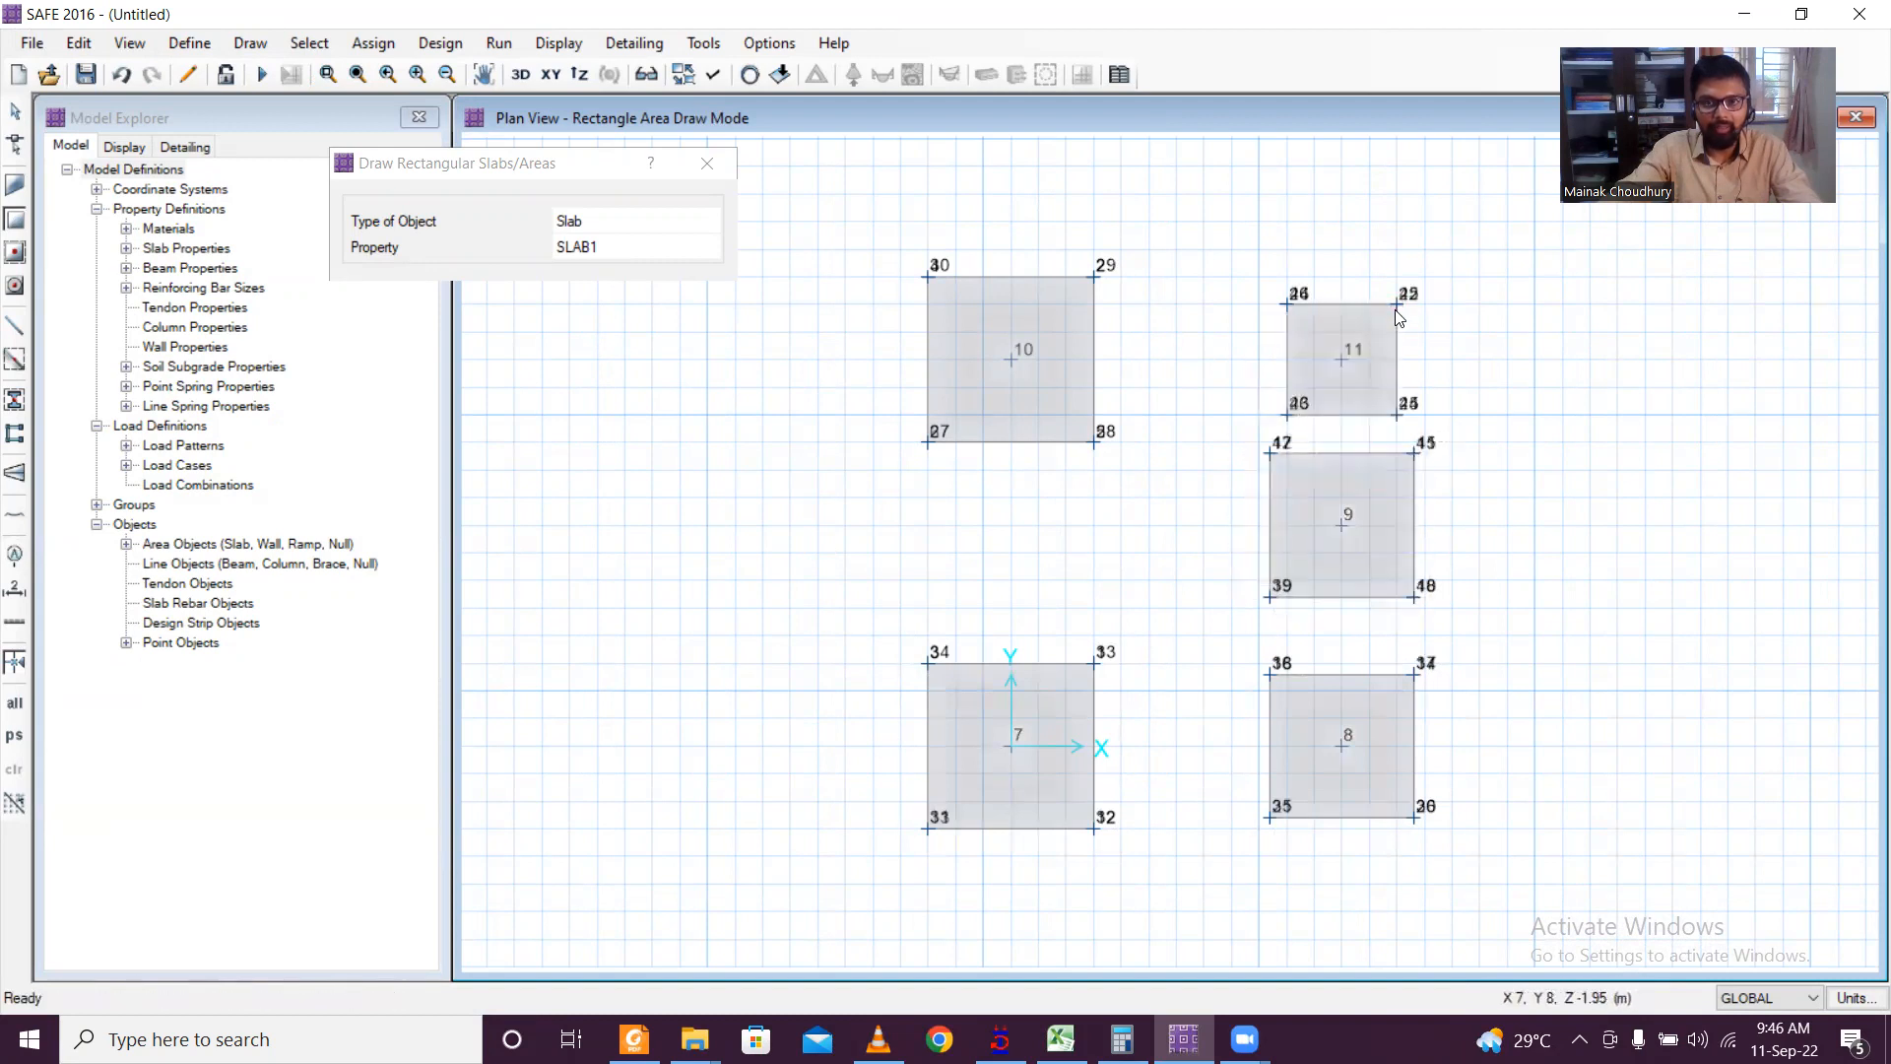
pyautogui.click(709, 166)
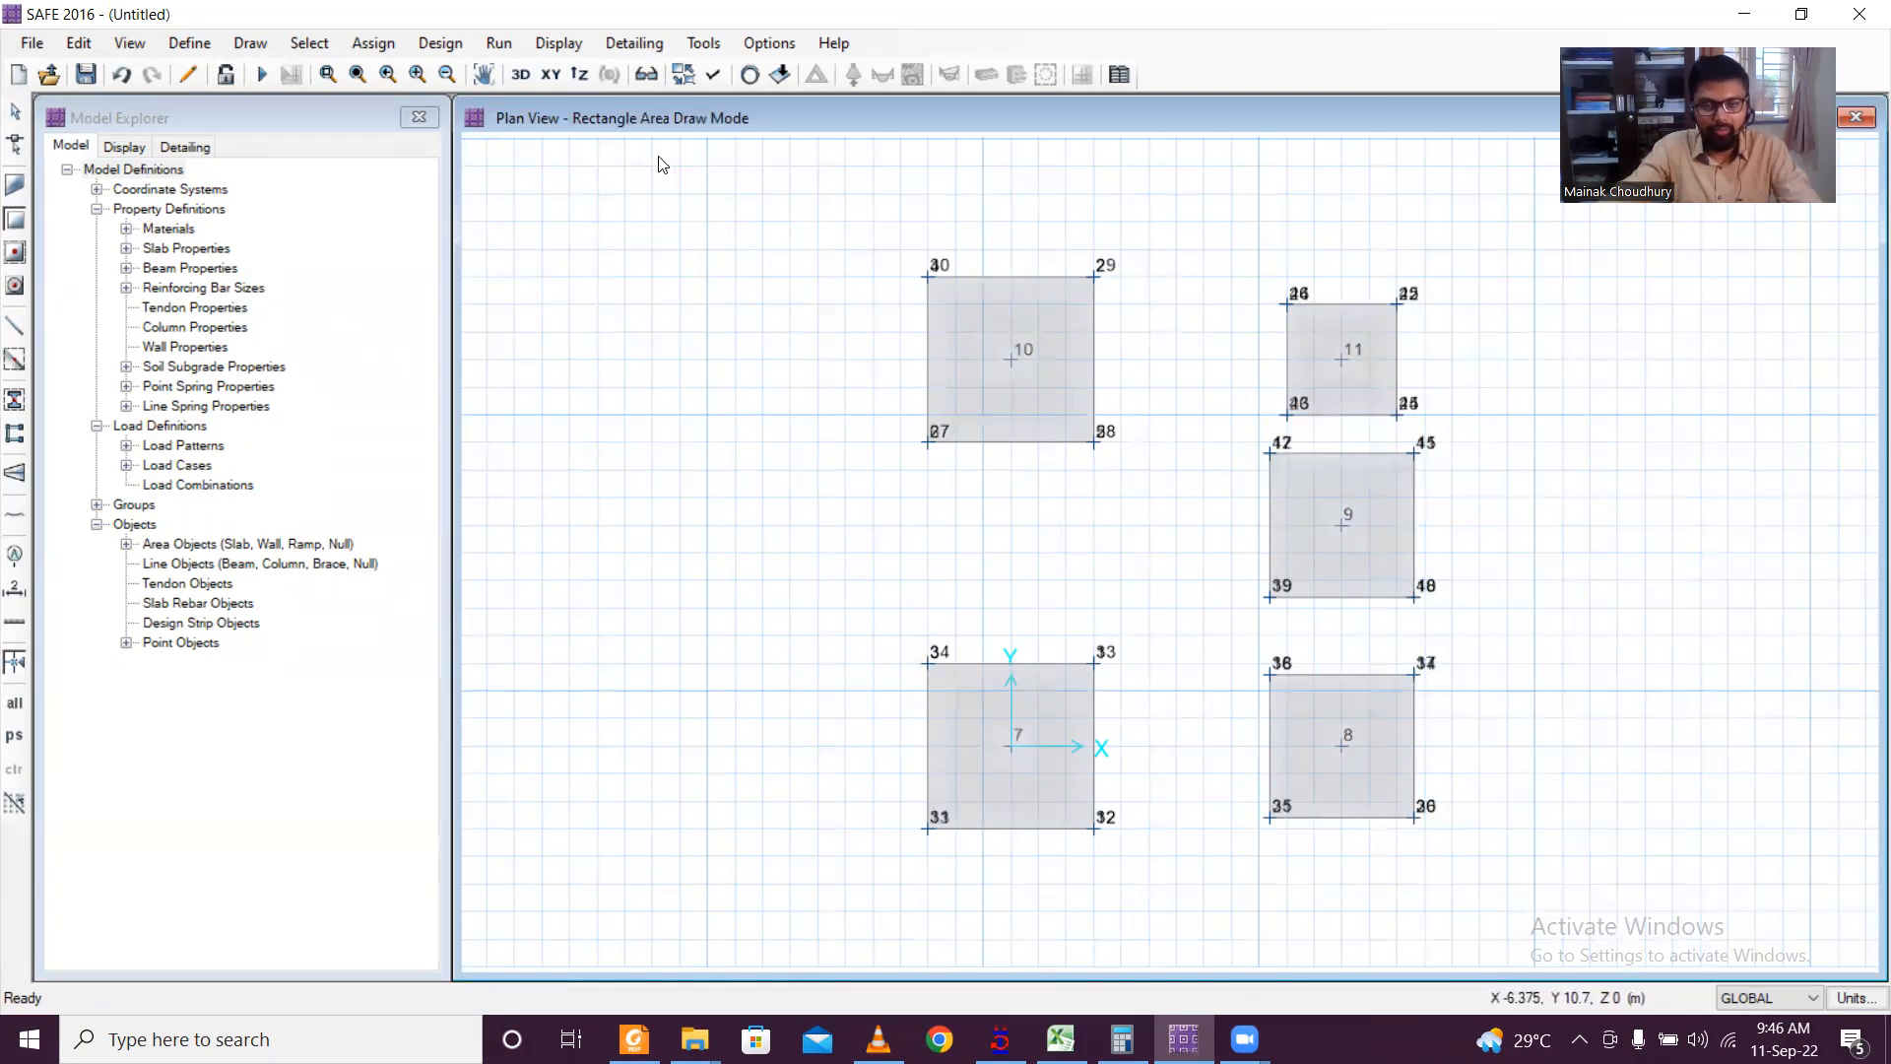
# Step: Check the display options of the plan view and look over the drawn slabs
pyautogui.click(557, 43)
pyautogui.click(557, 46)
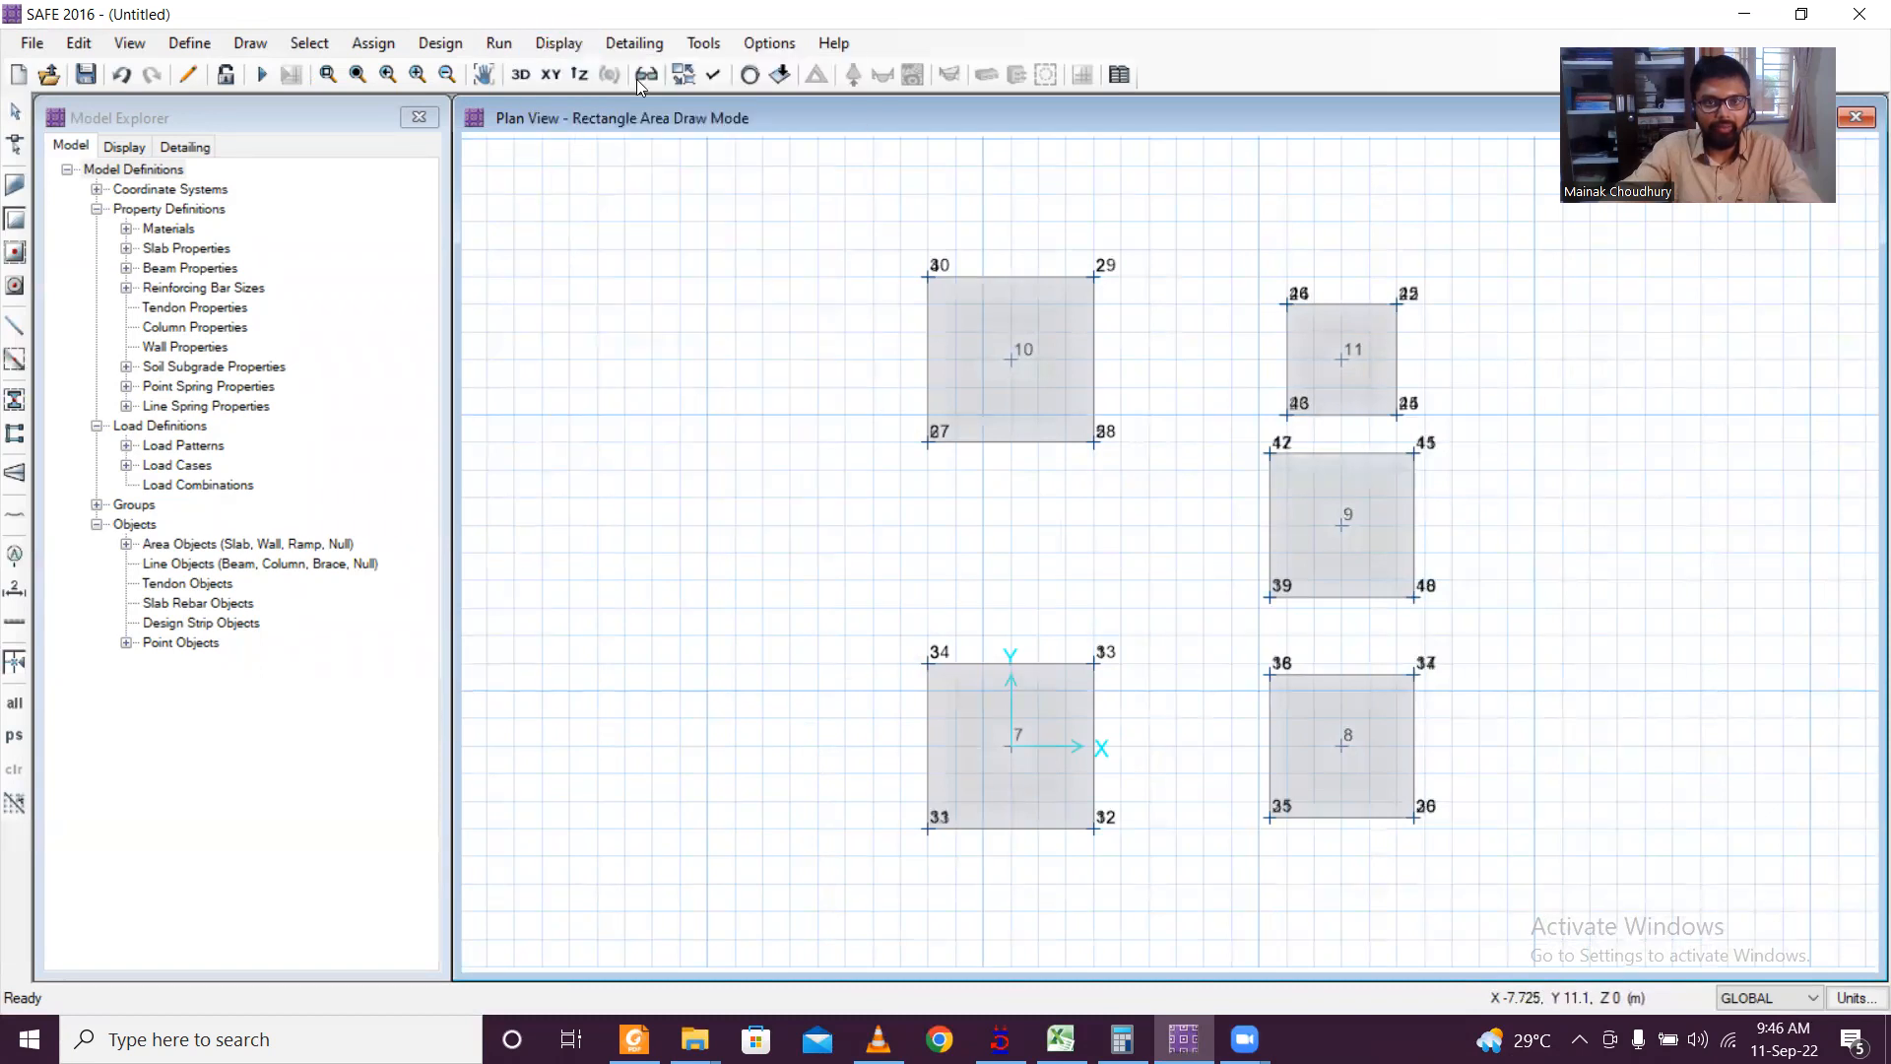
pyautogui.click(713, 76)
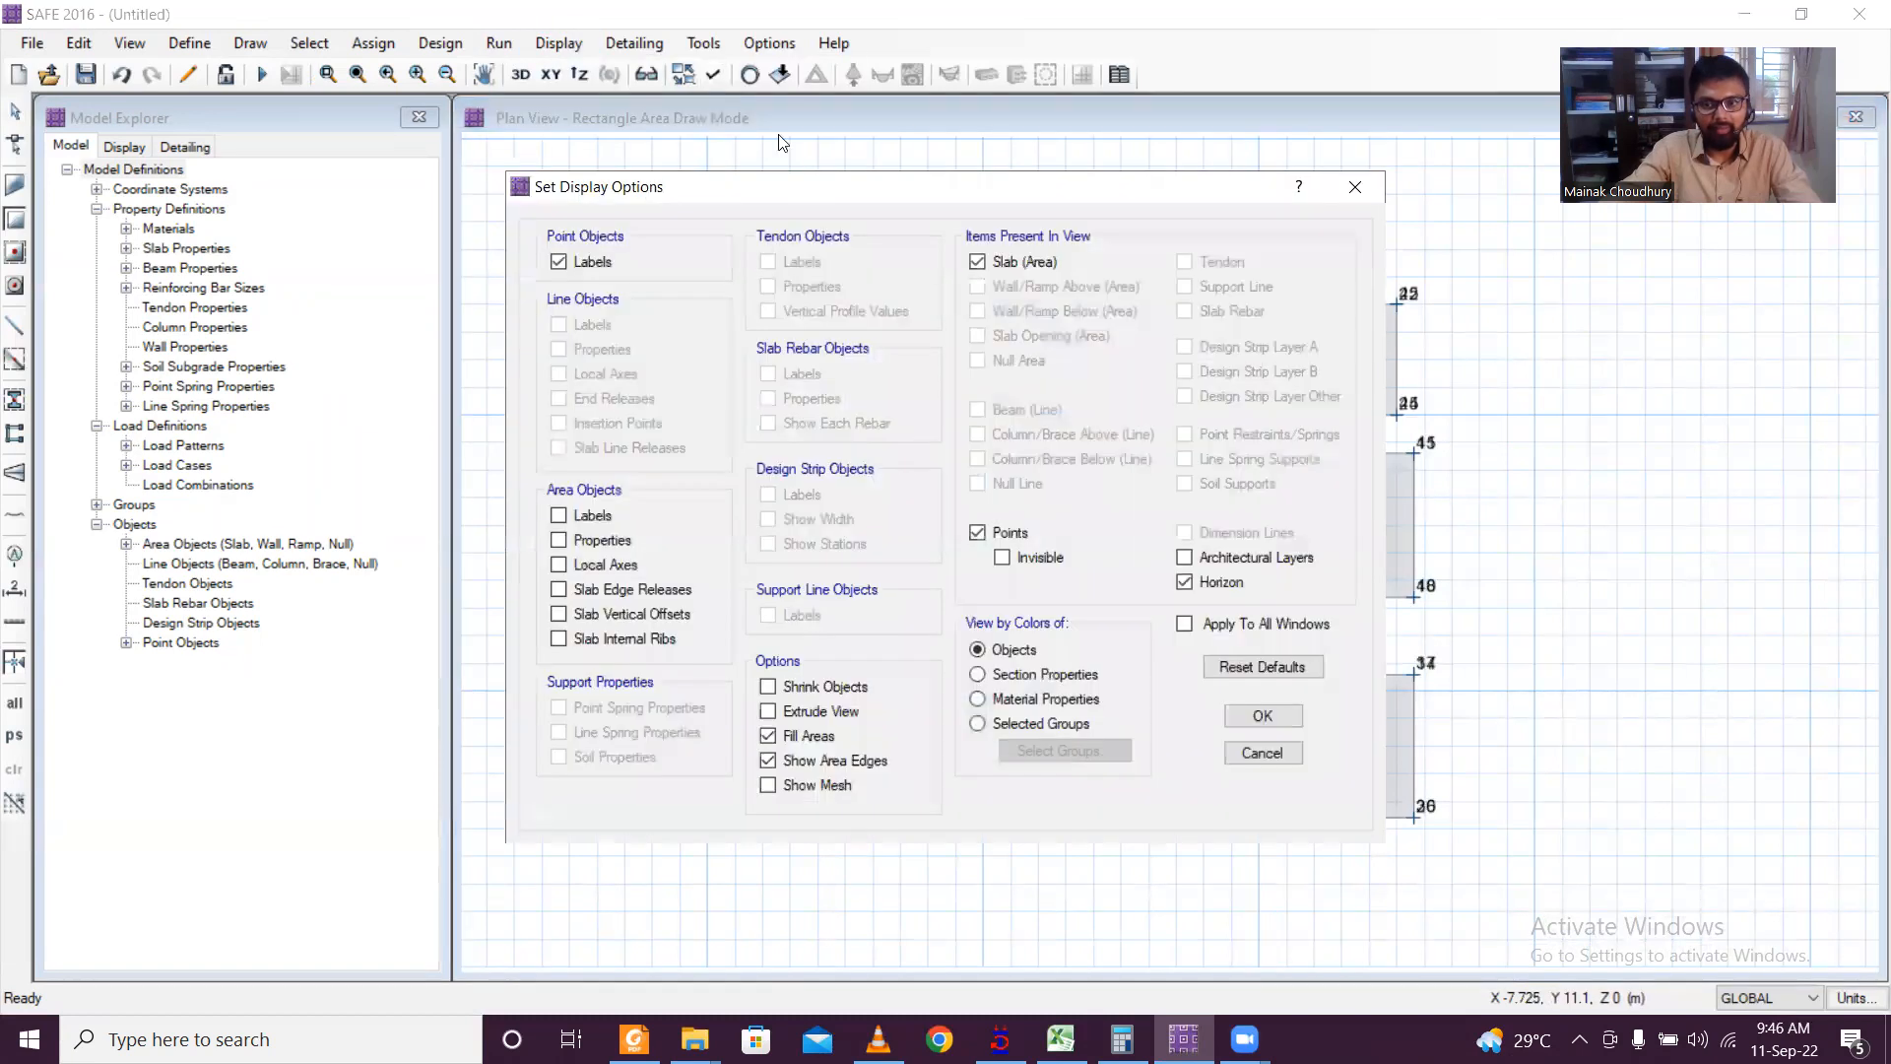
pyautogui.click(1260, 716)
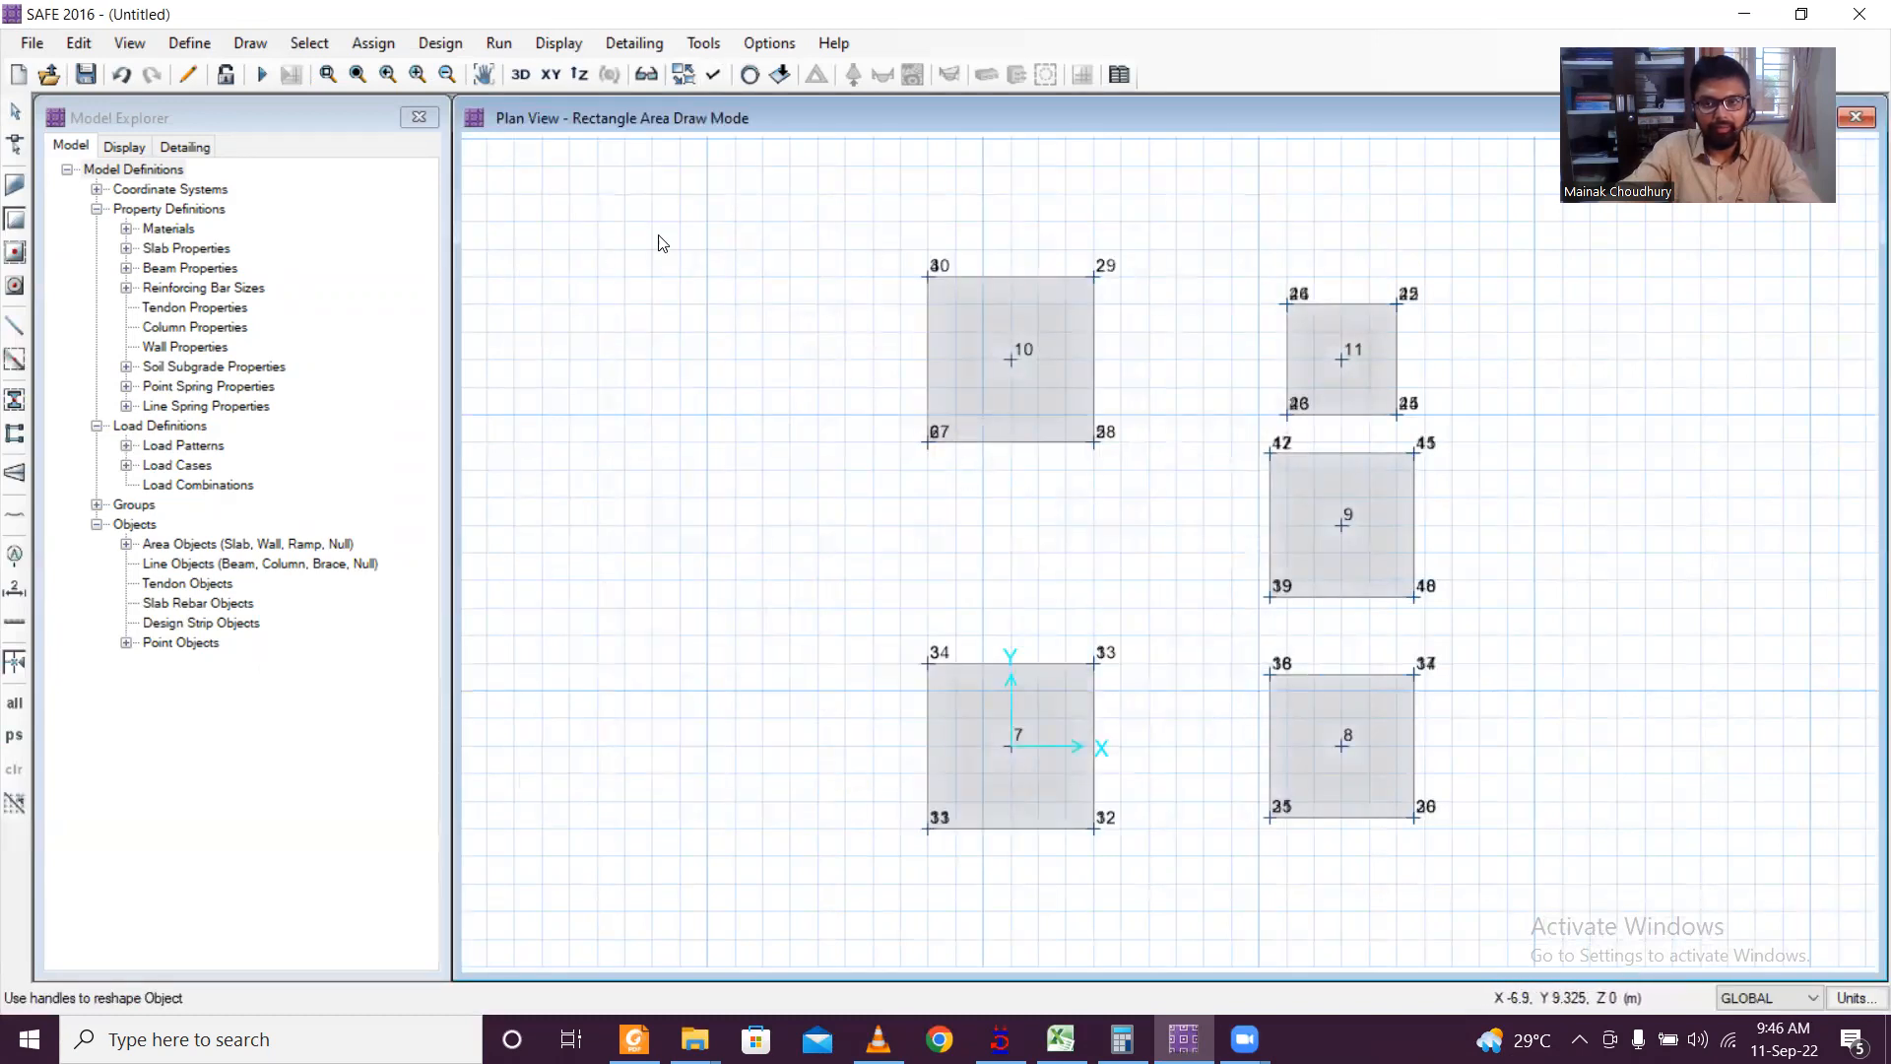
pyautogui.scroll(-2, 694, 256)
pyautogui.scroll(2, 820, 278)
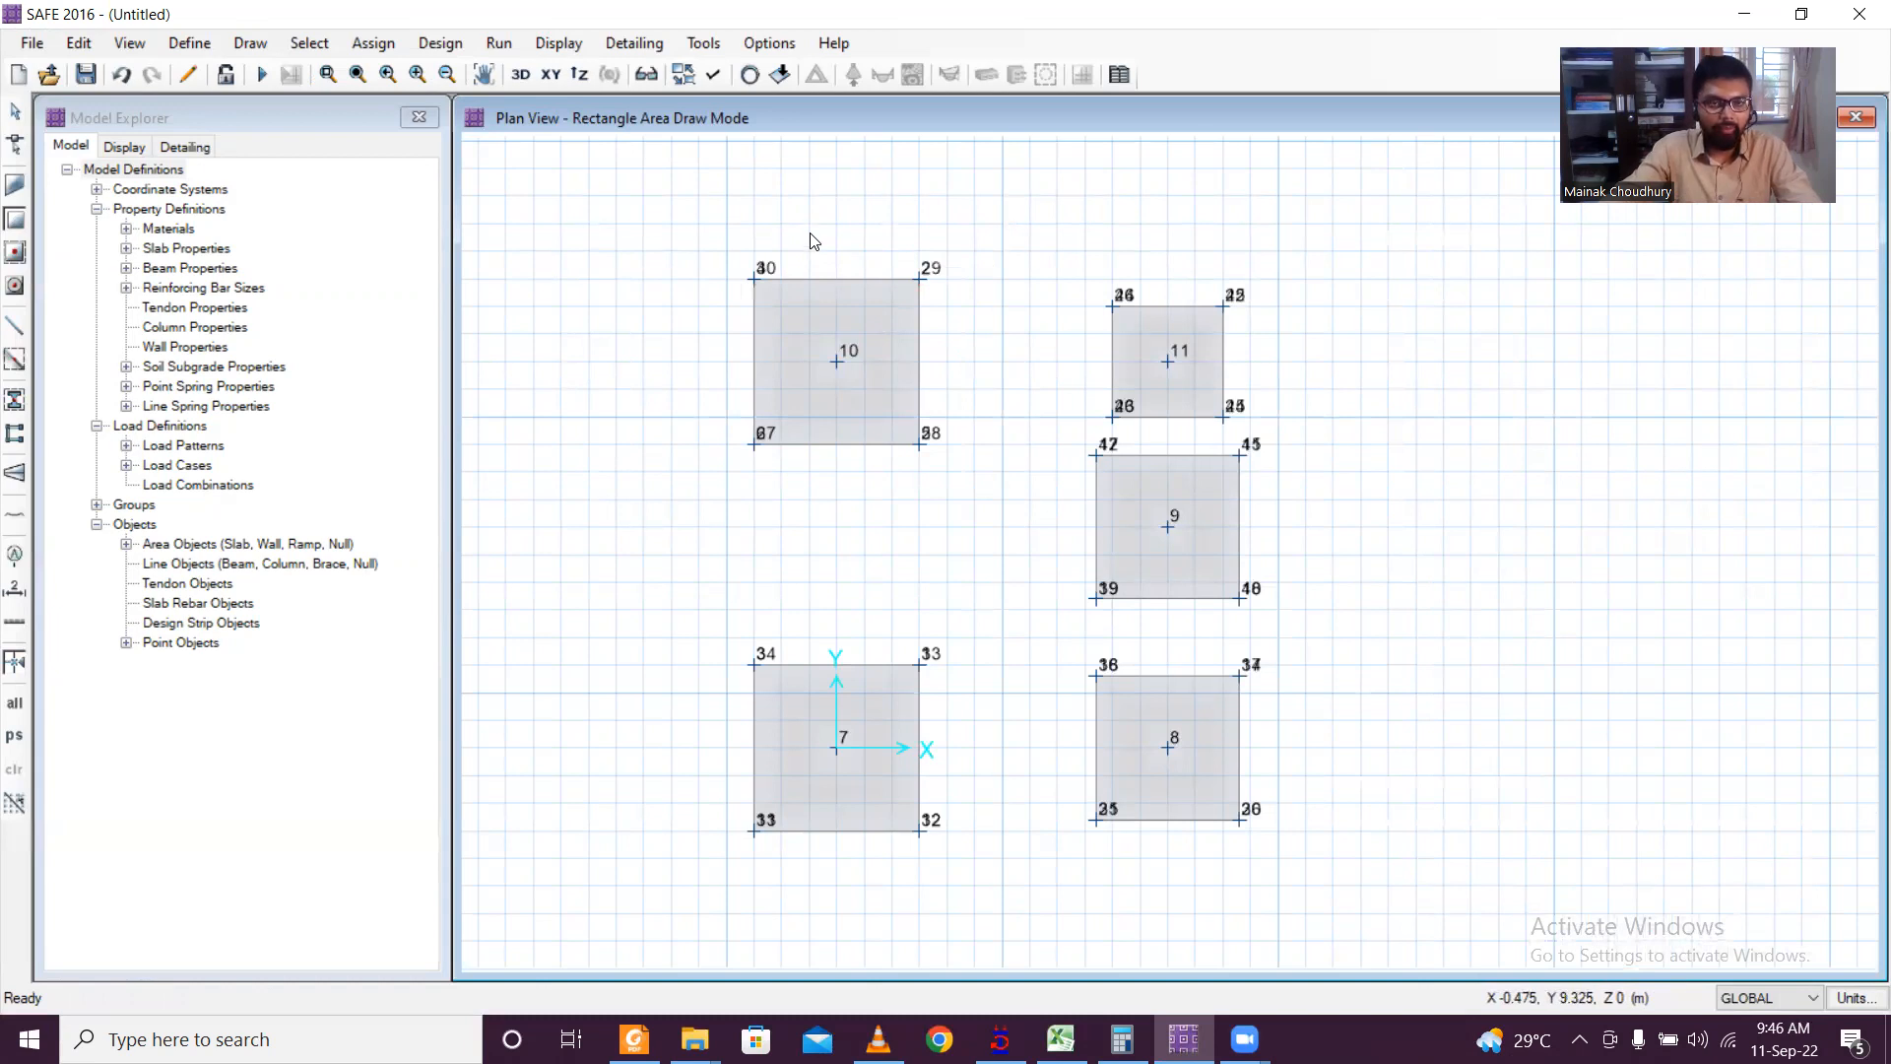
# Step: Review the defined load cases and open the load pattern definitions
pyautogui.click(203, 46)
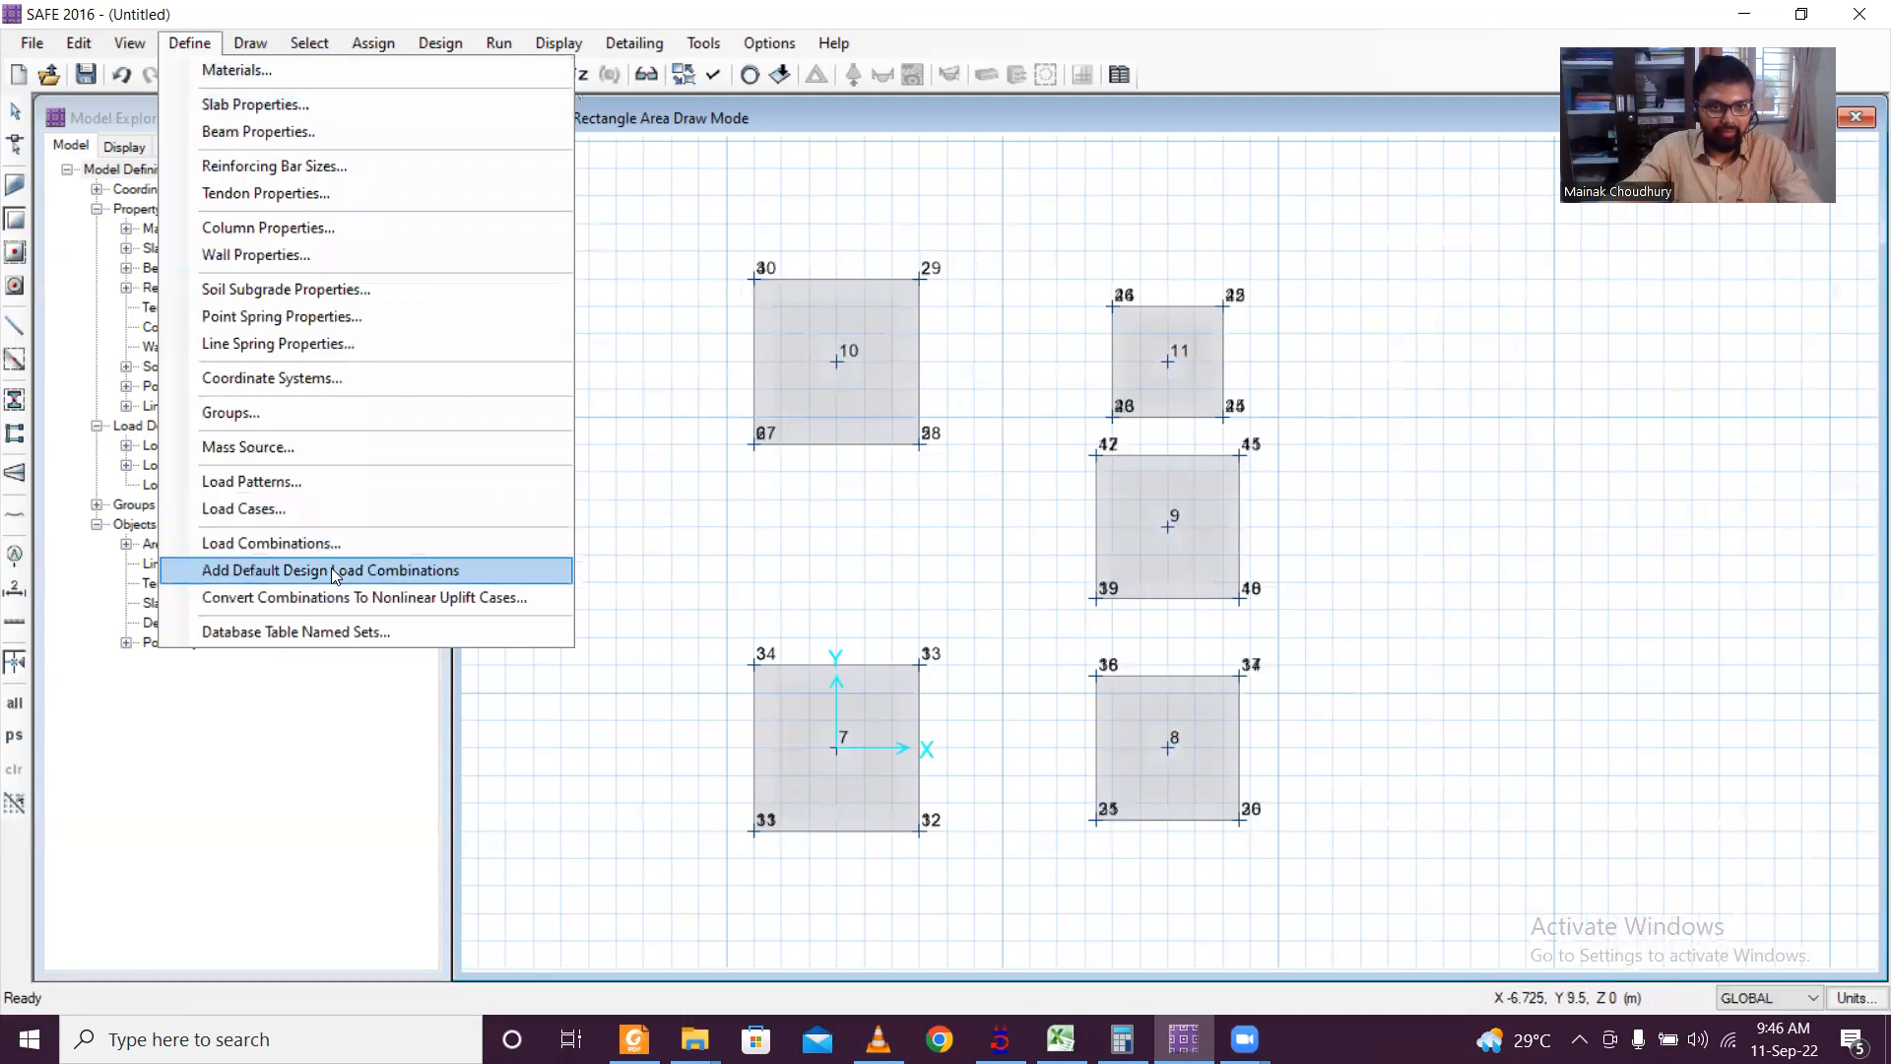
pyautogui.click(380, 514)
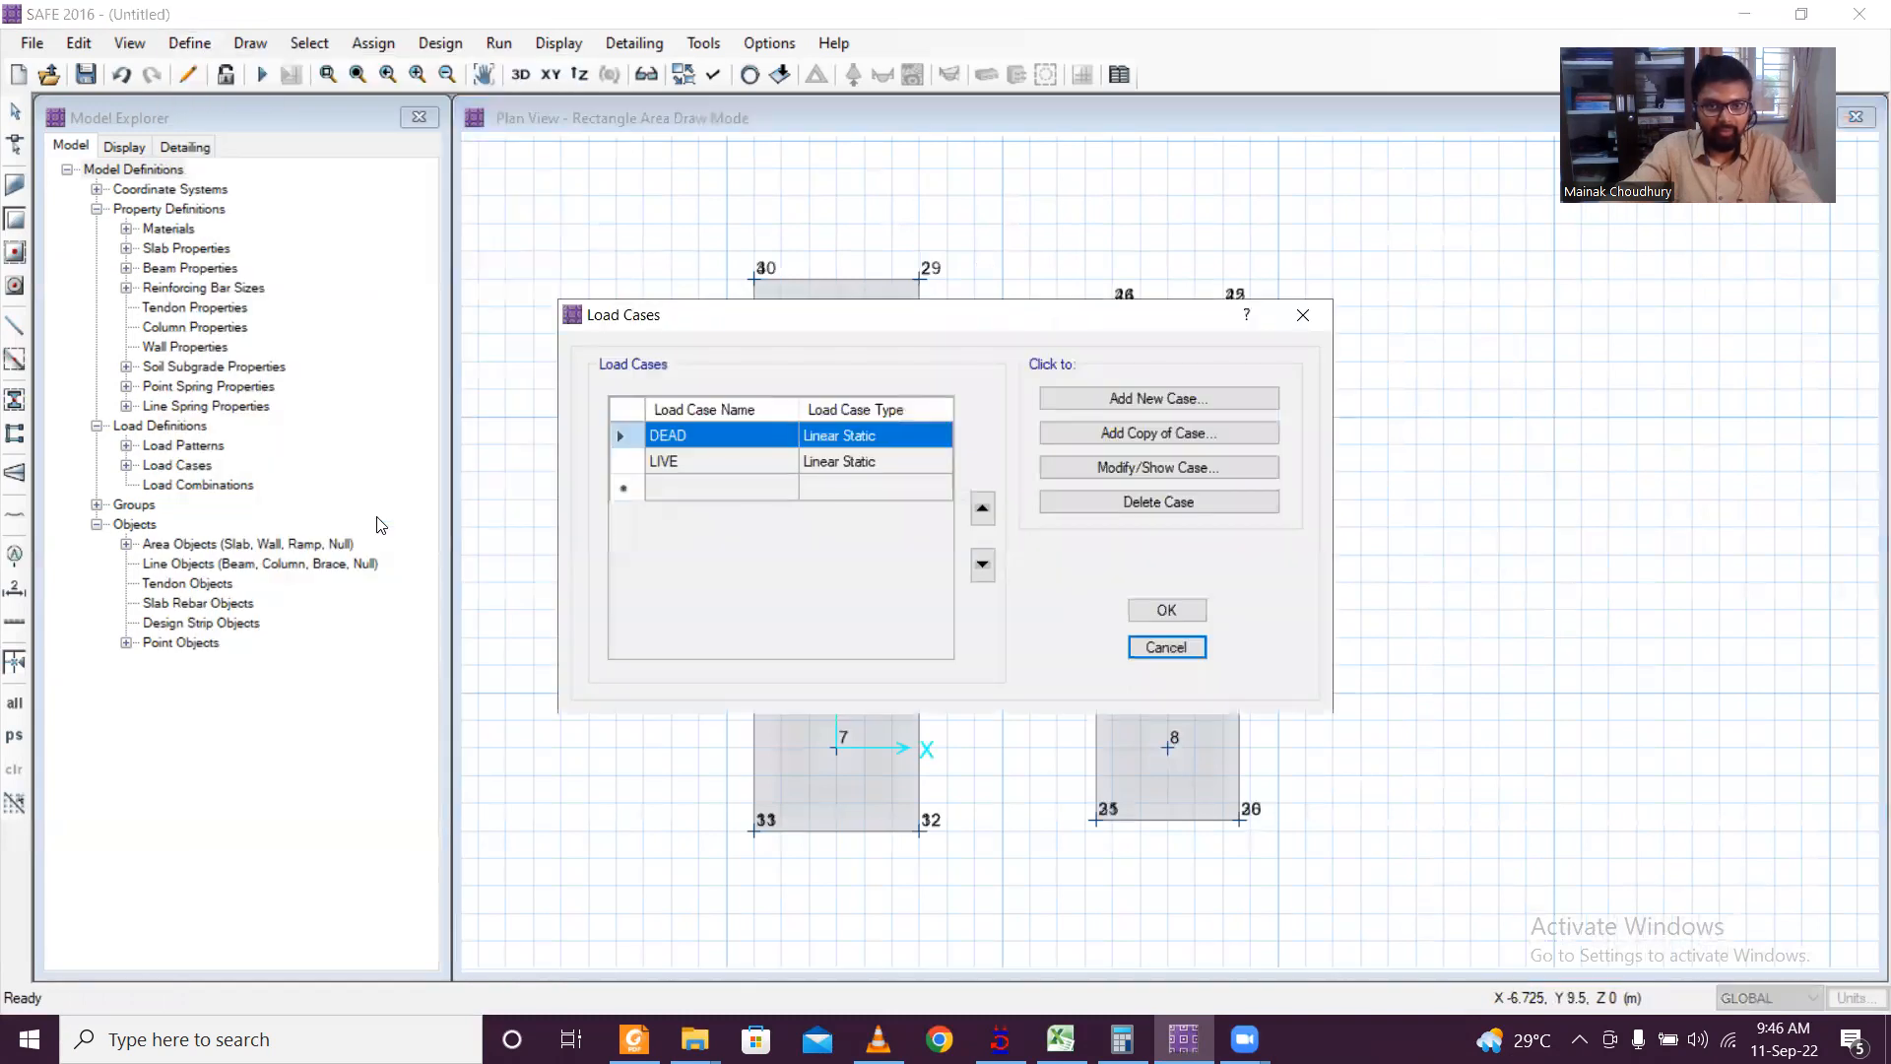
pyautogui.click(1302, 315)
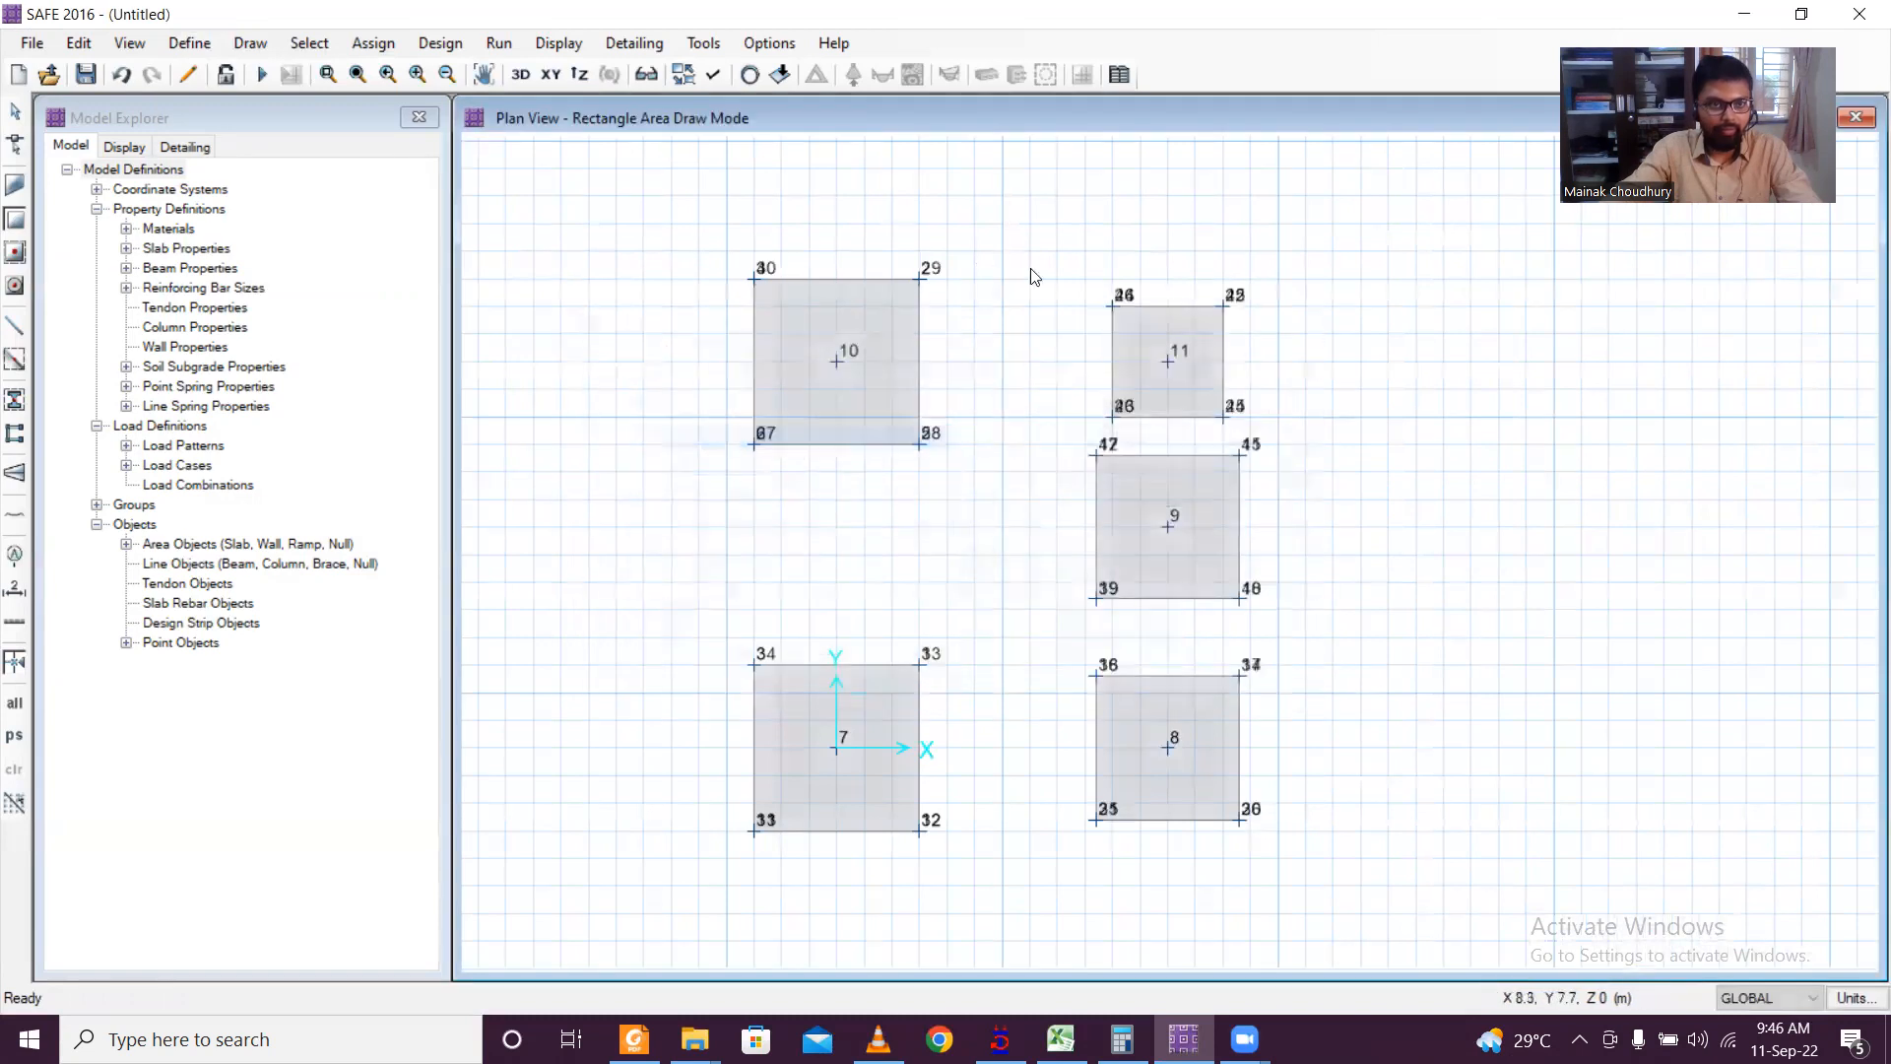
pyautogui.click(189, 43)
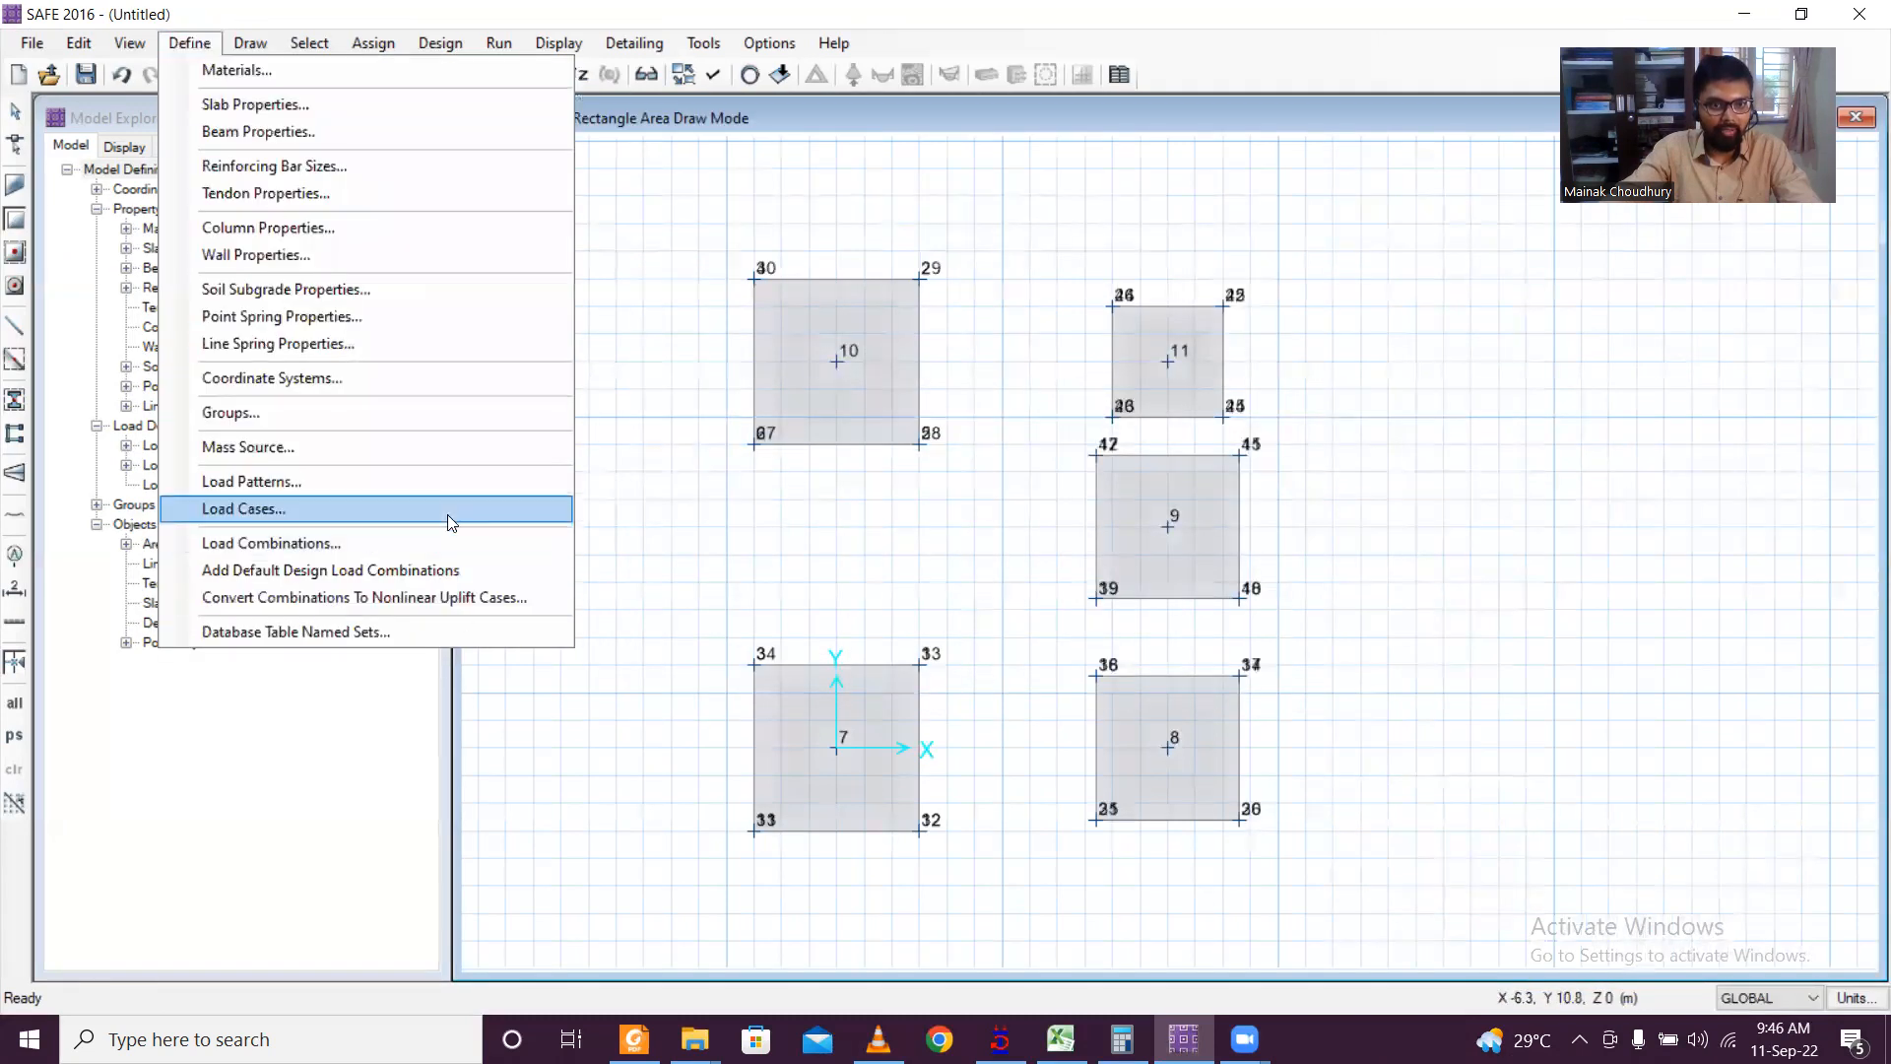
pyautogui.click(456, 478)
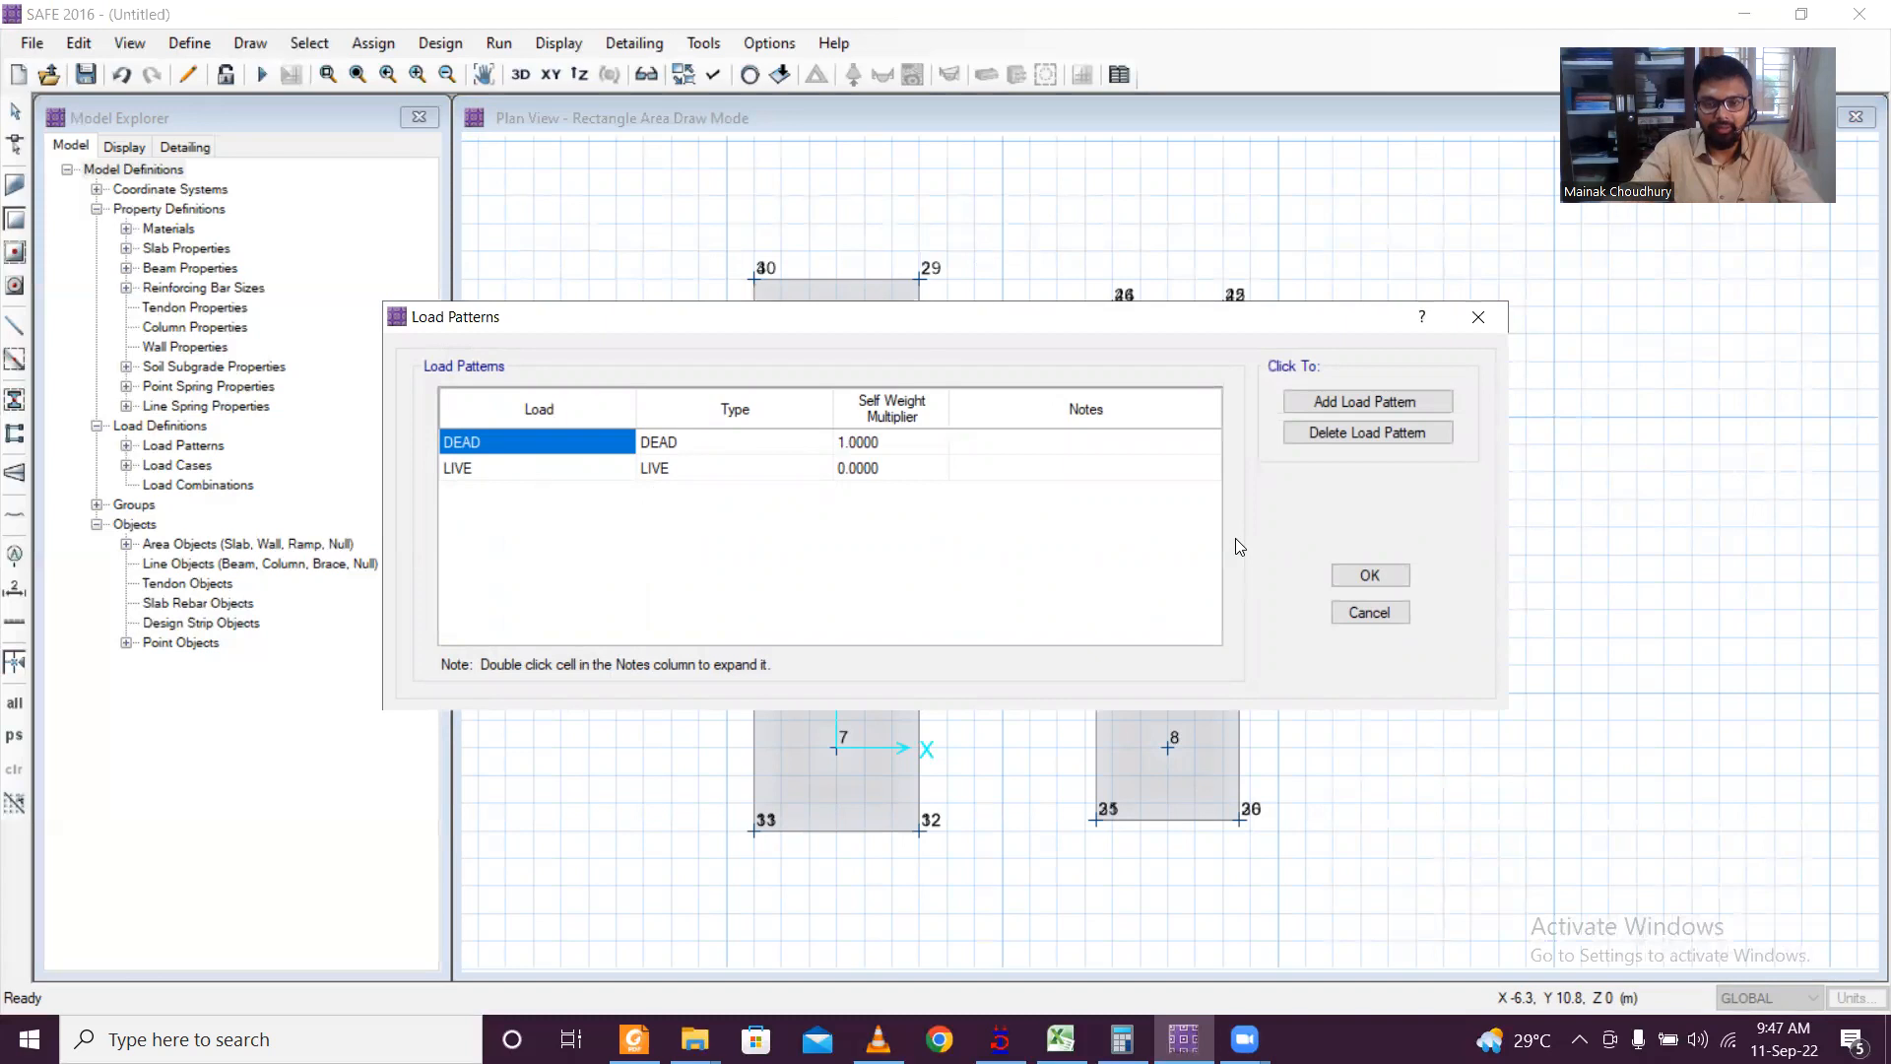
# Step: Switch to STAAD.Pro, close the support reaction table and list the structure's load cases in the modeling load definitions
pyautogui.click(1001, 1039)
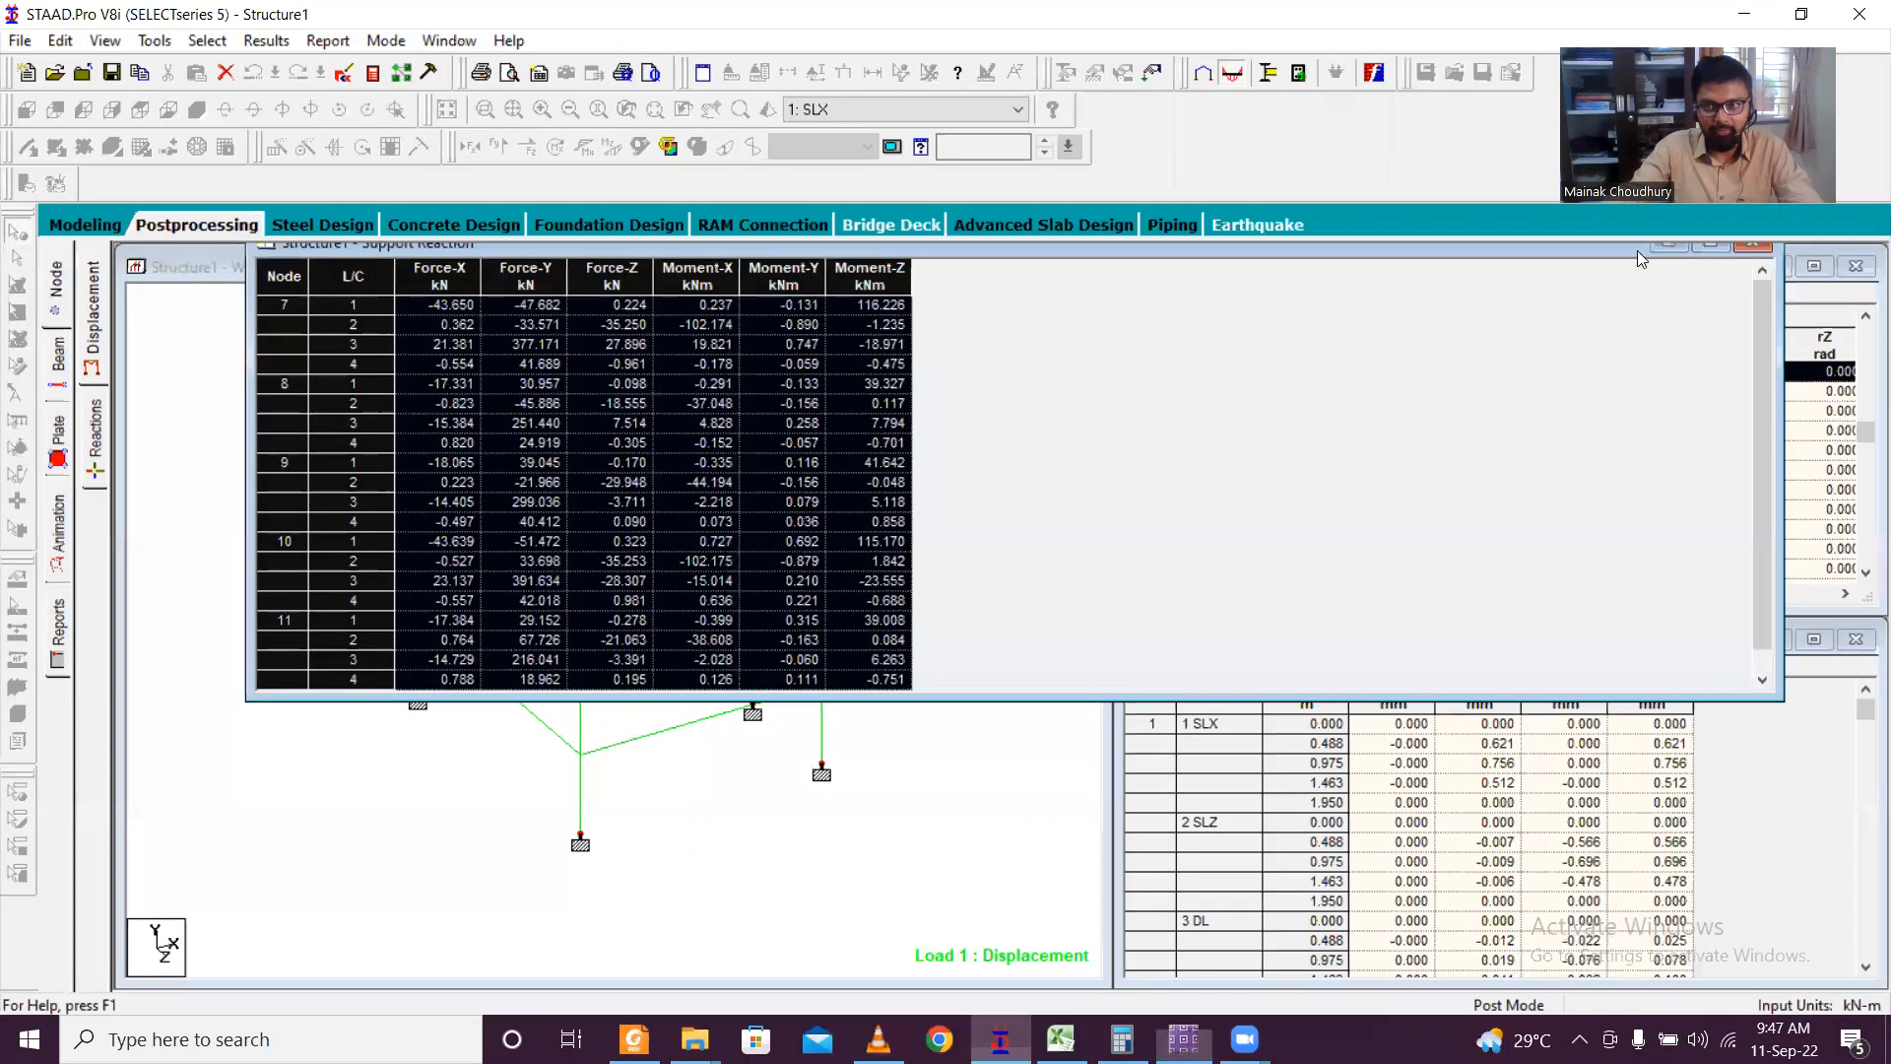
pyautogui.click(1752, 243)
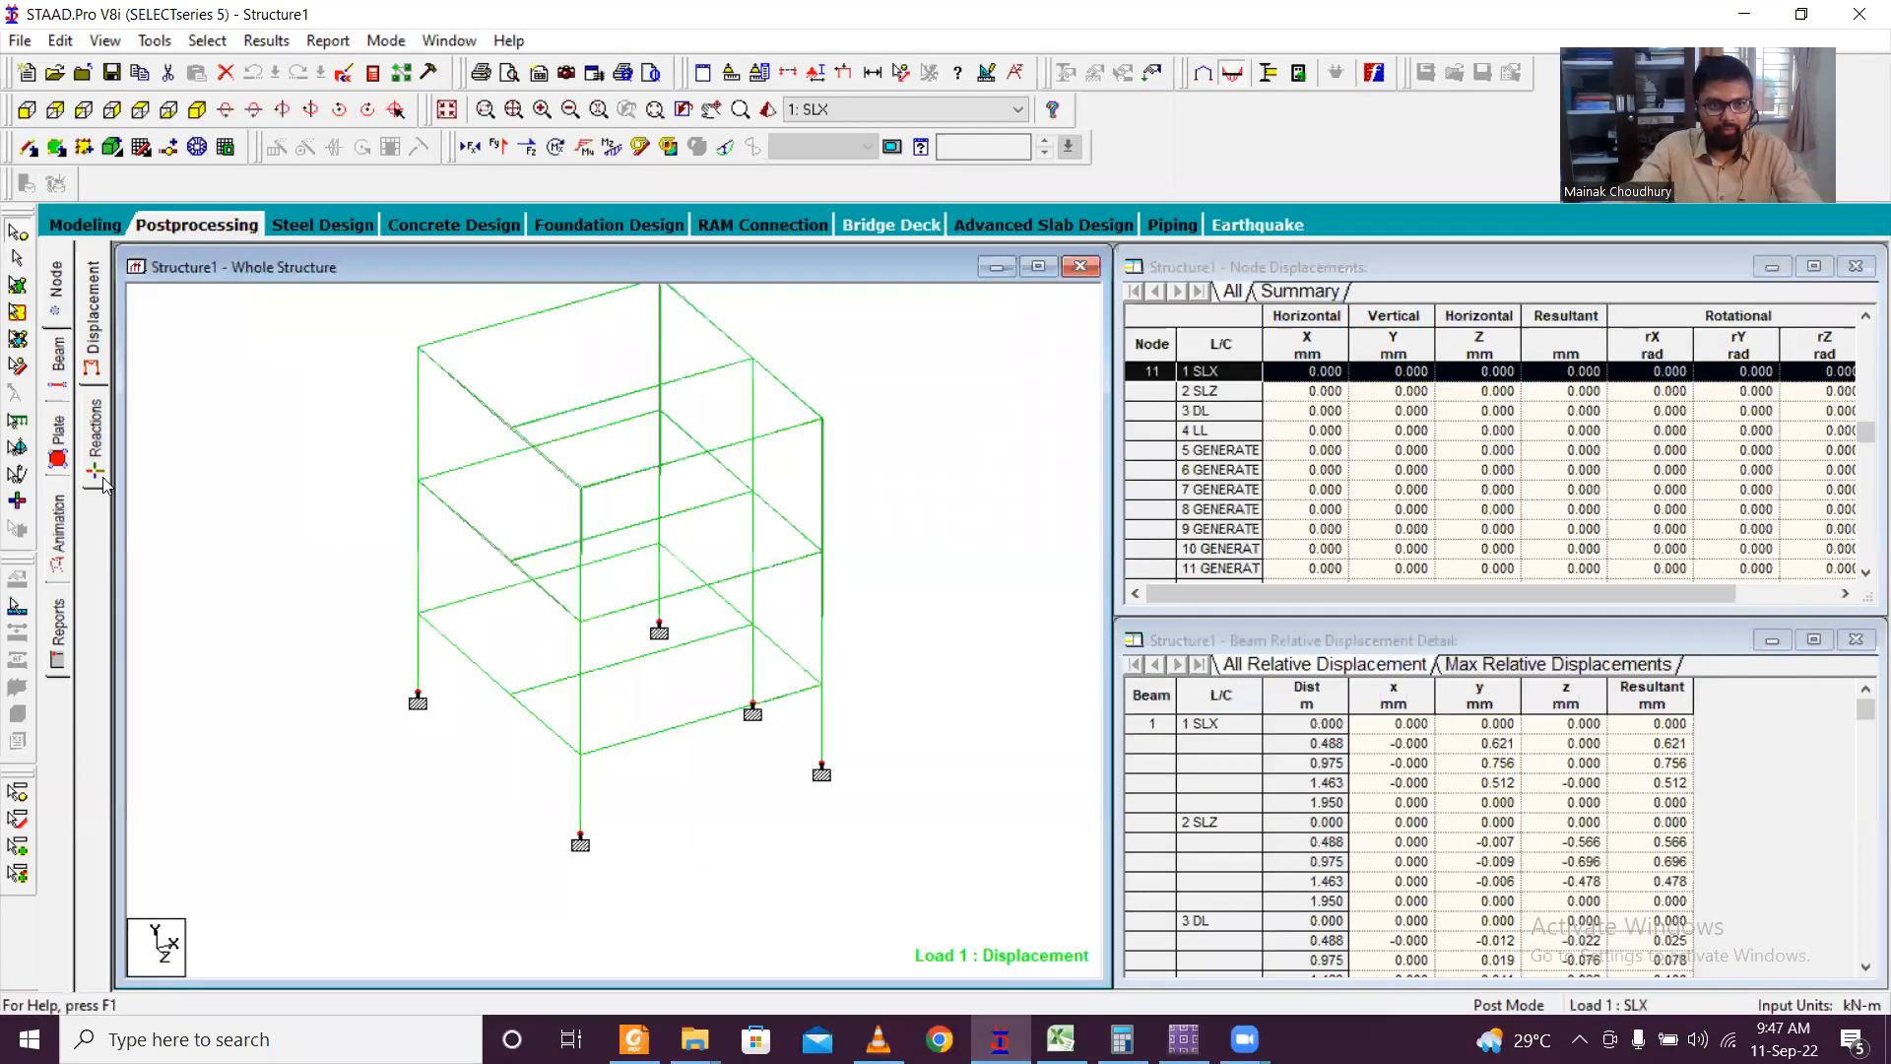
pyautogui.click(84, 224)
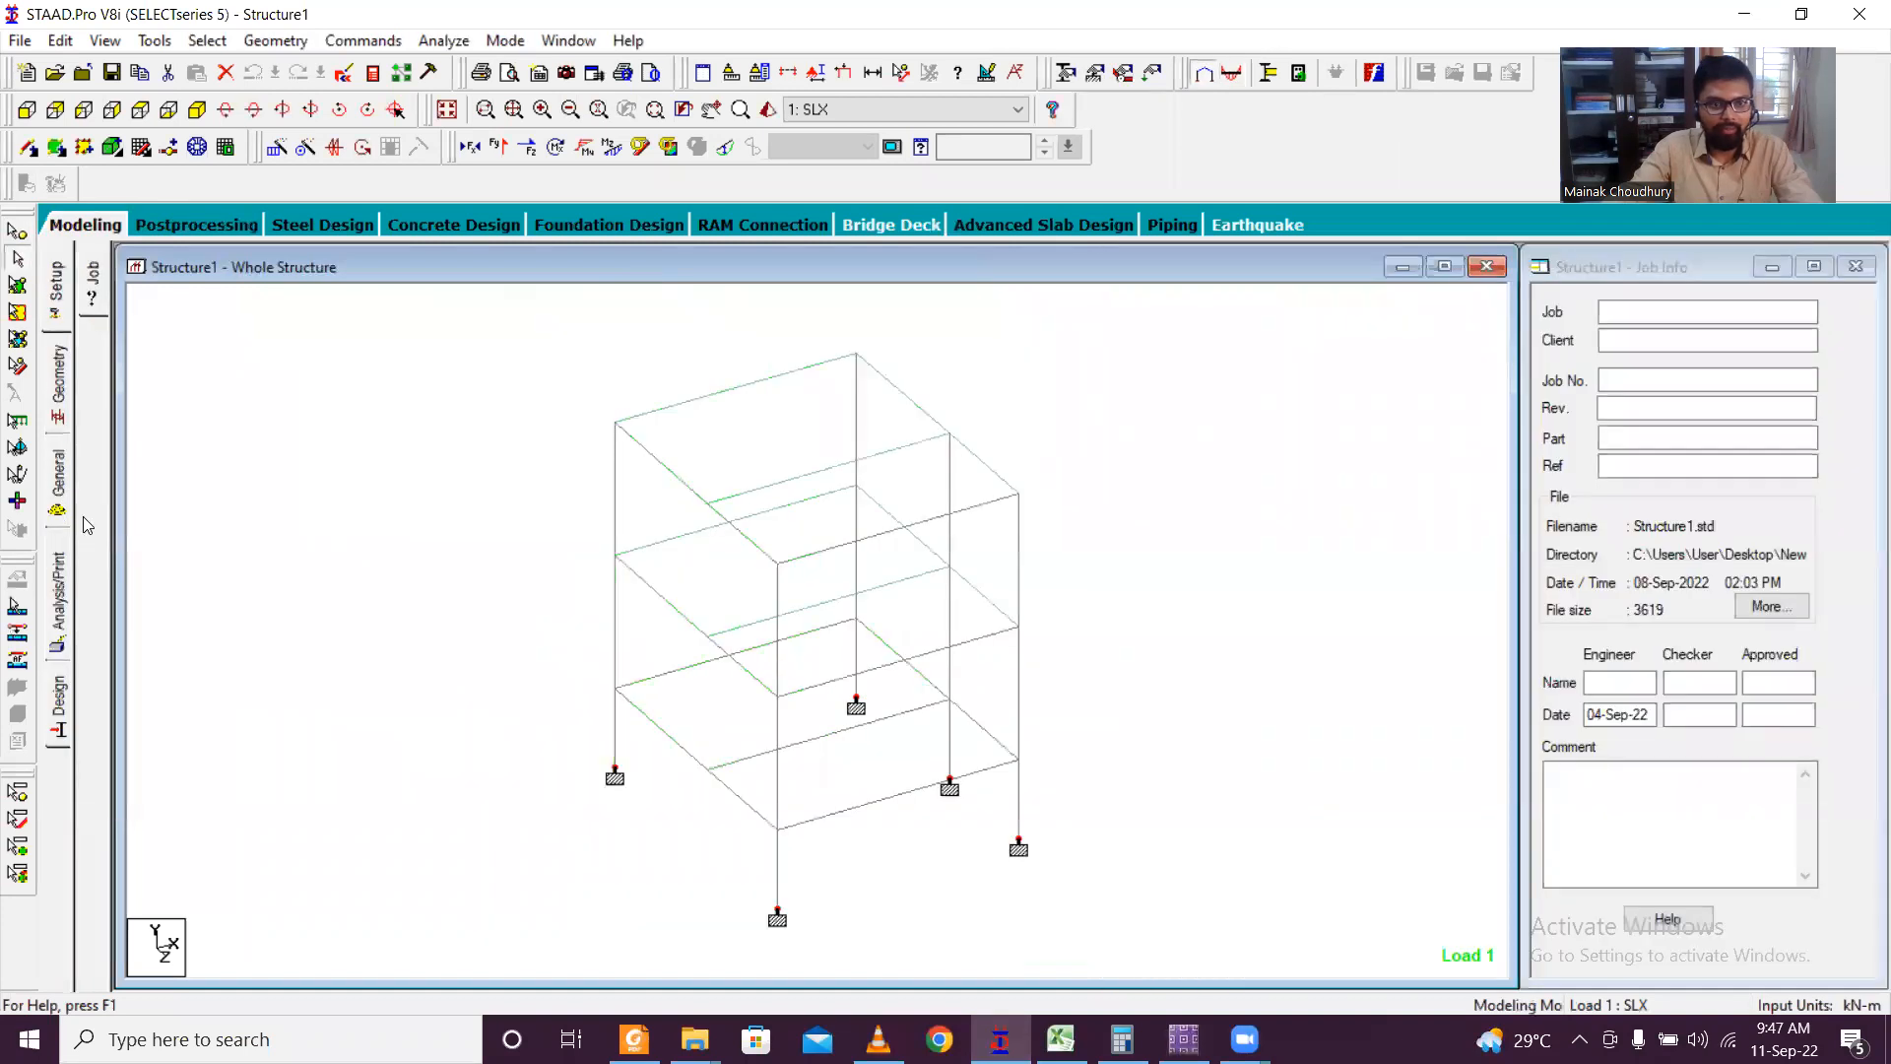
pyautogui.click(59, 511)
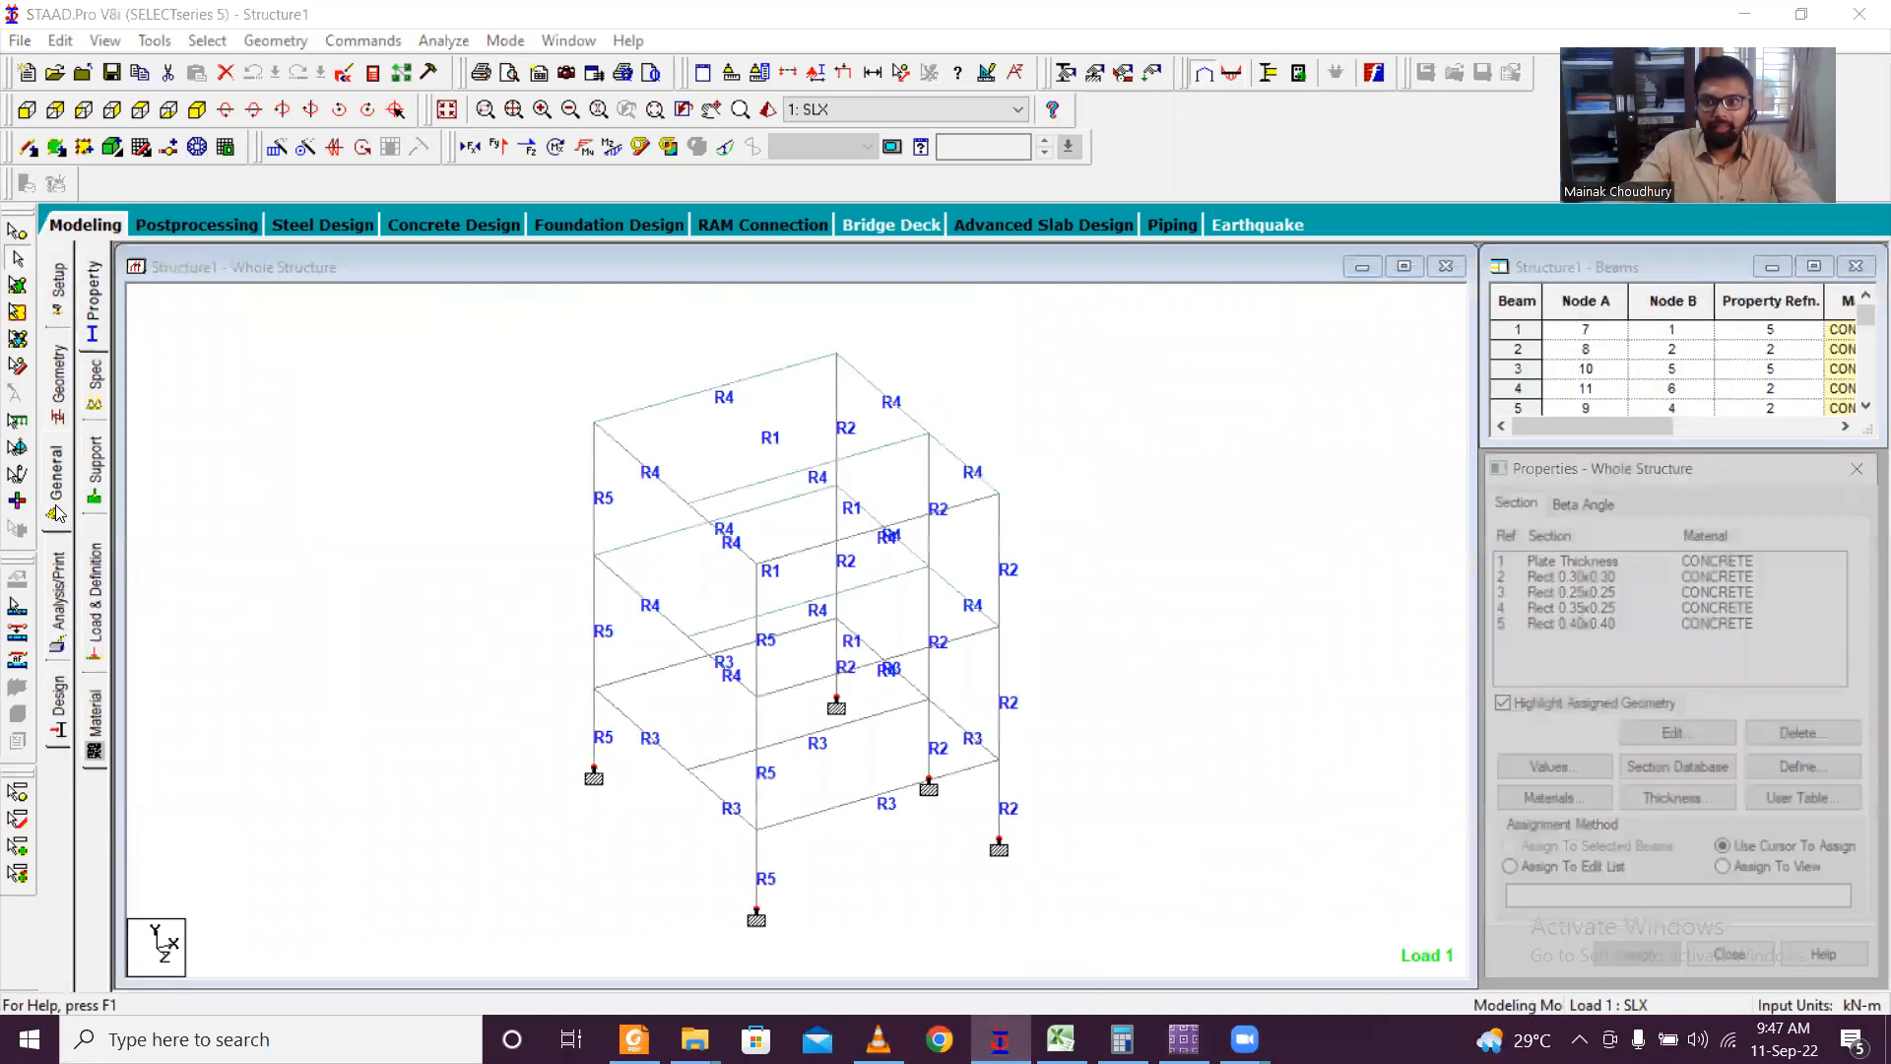
pyautogui.click(59, 589)
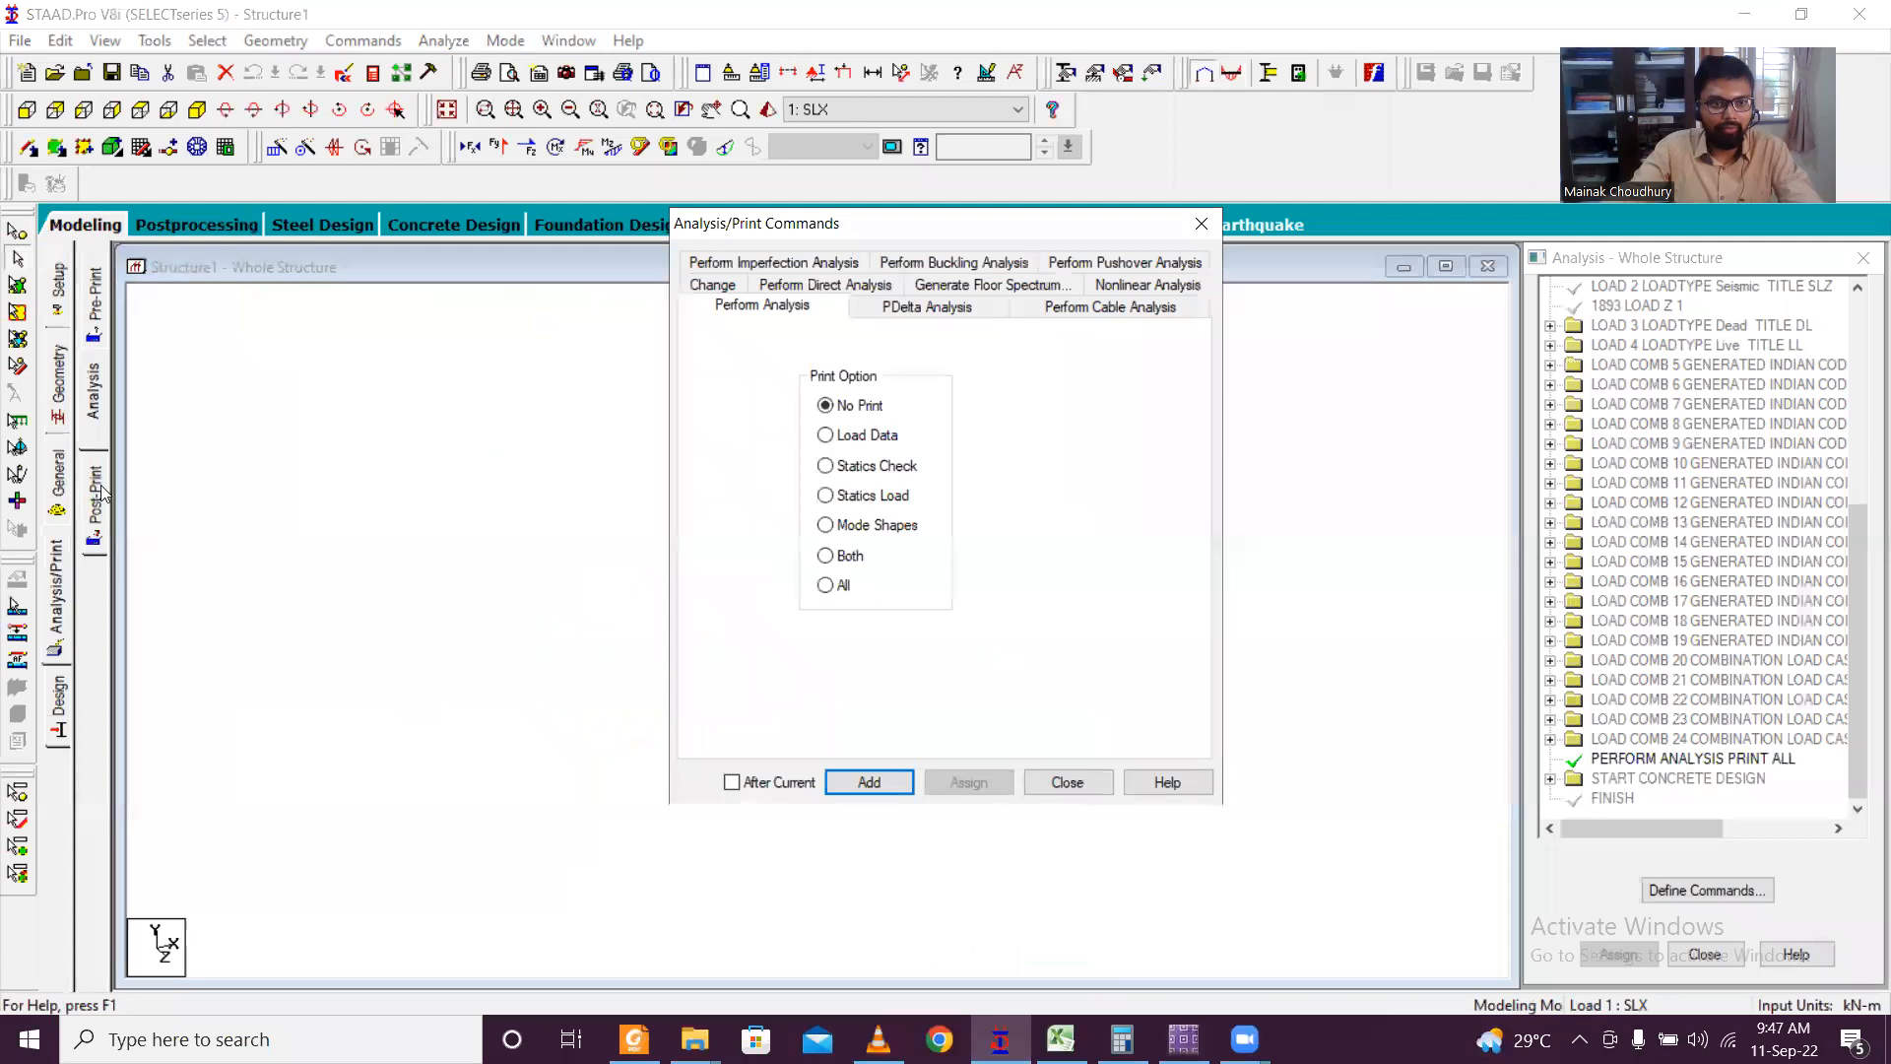
pyautogui.click(1202, 225)
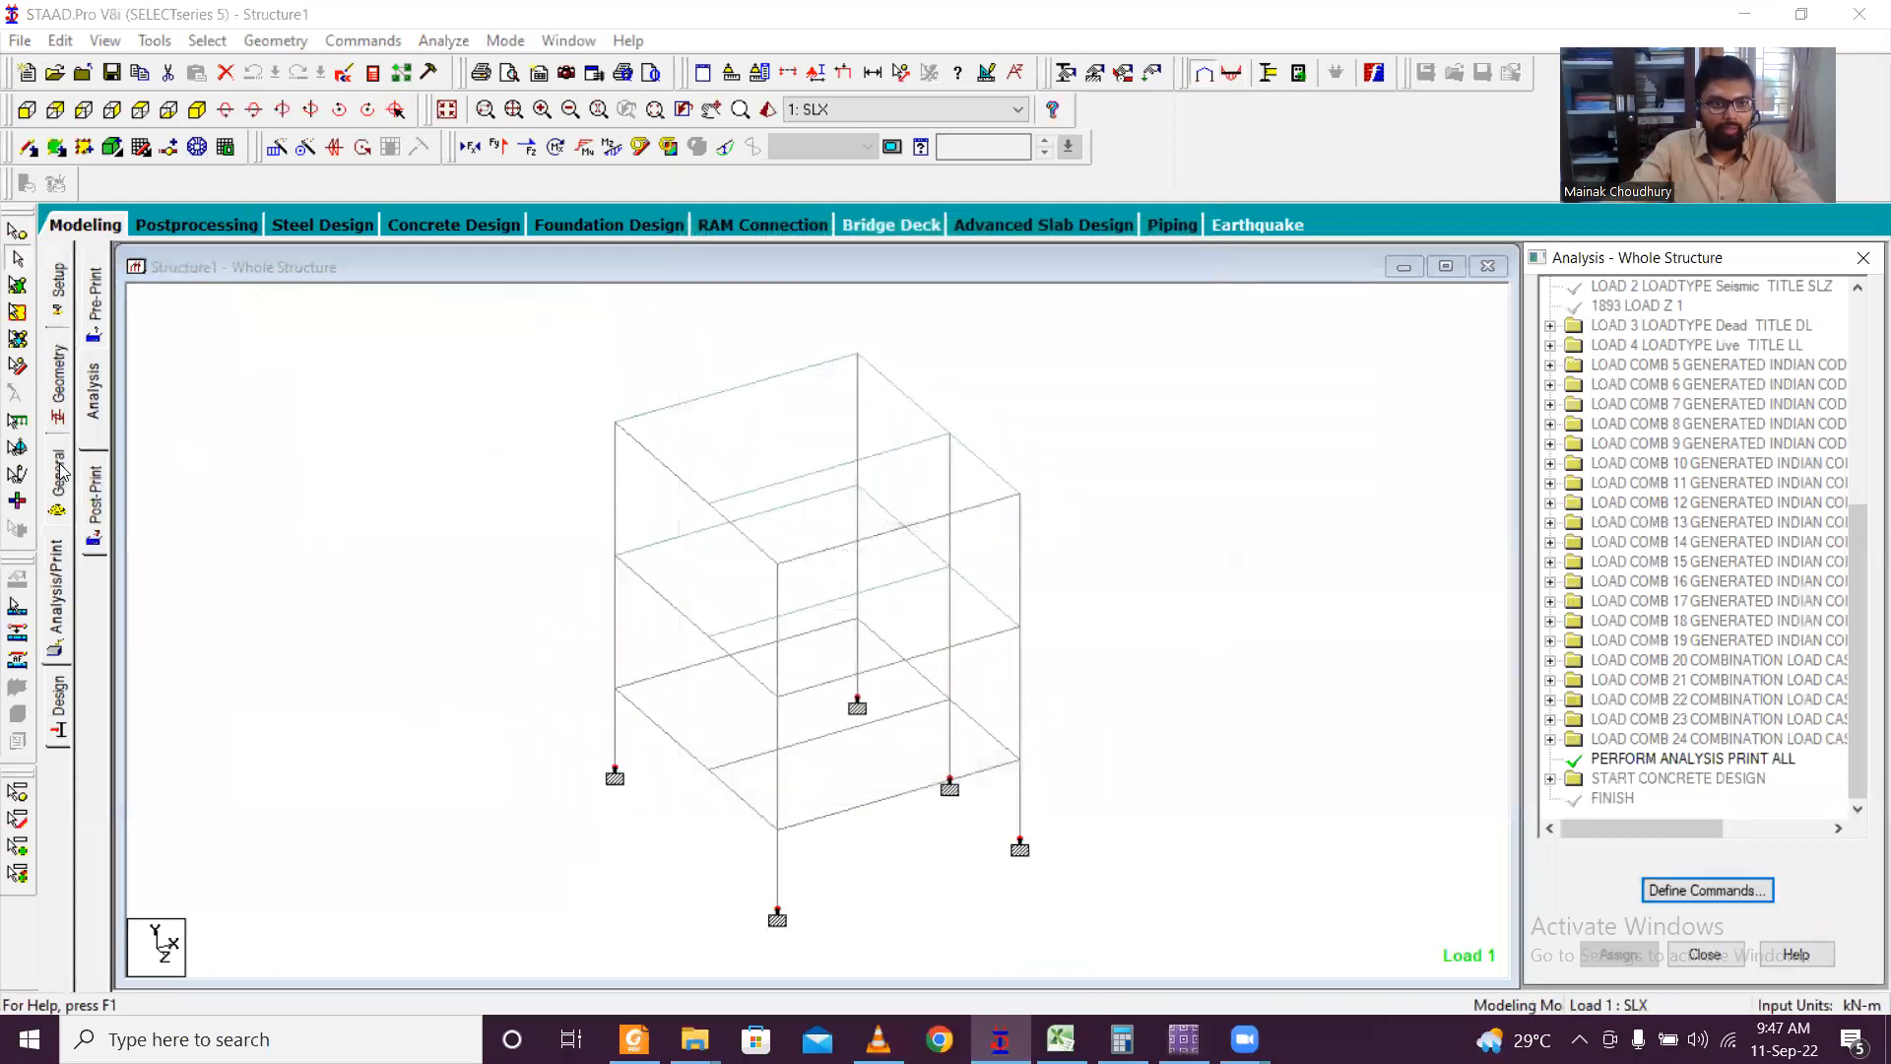
pyautogui.click(59, 475)
pyautogui.click(94, 590)
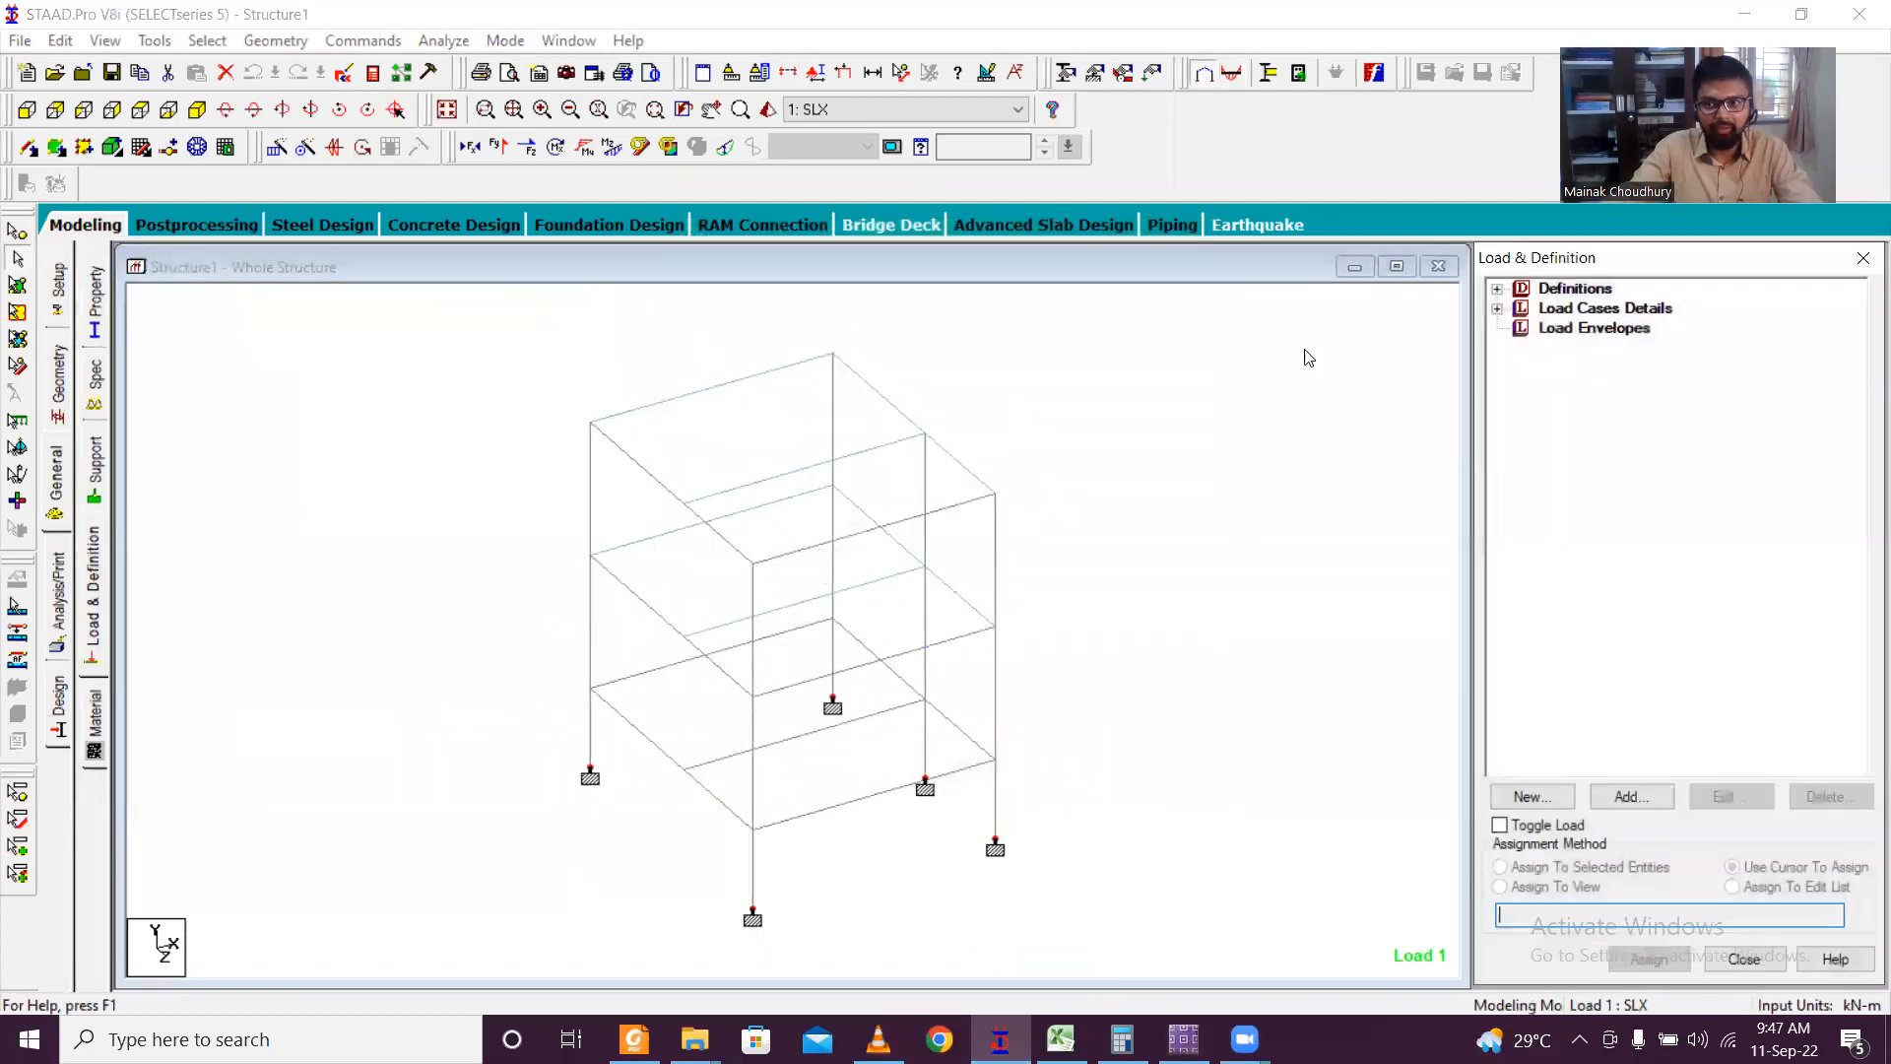
pyautogui.click(1497, 308)
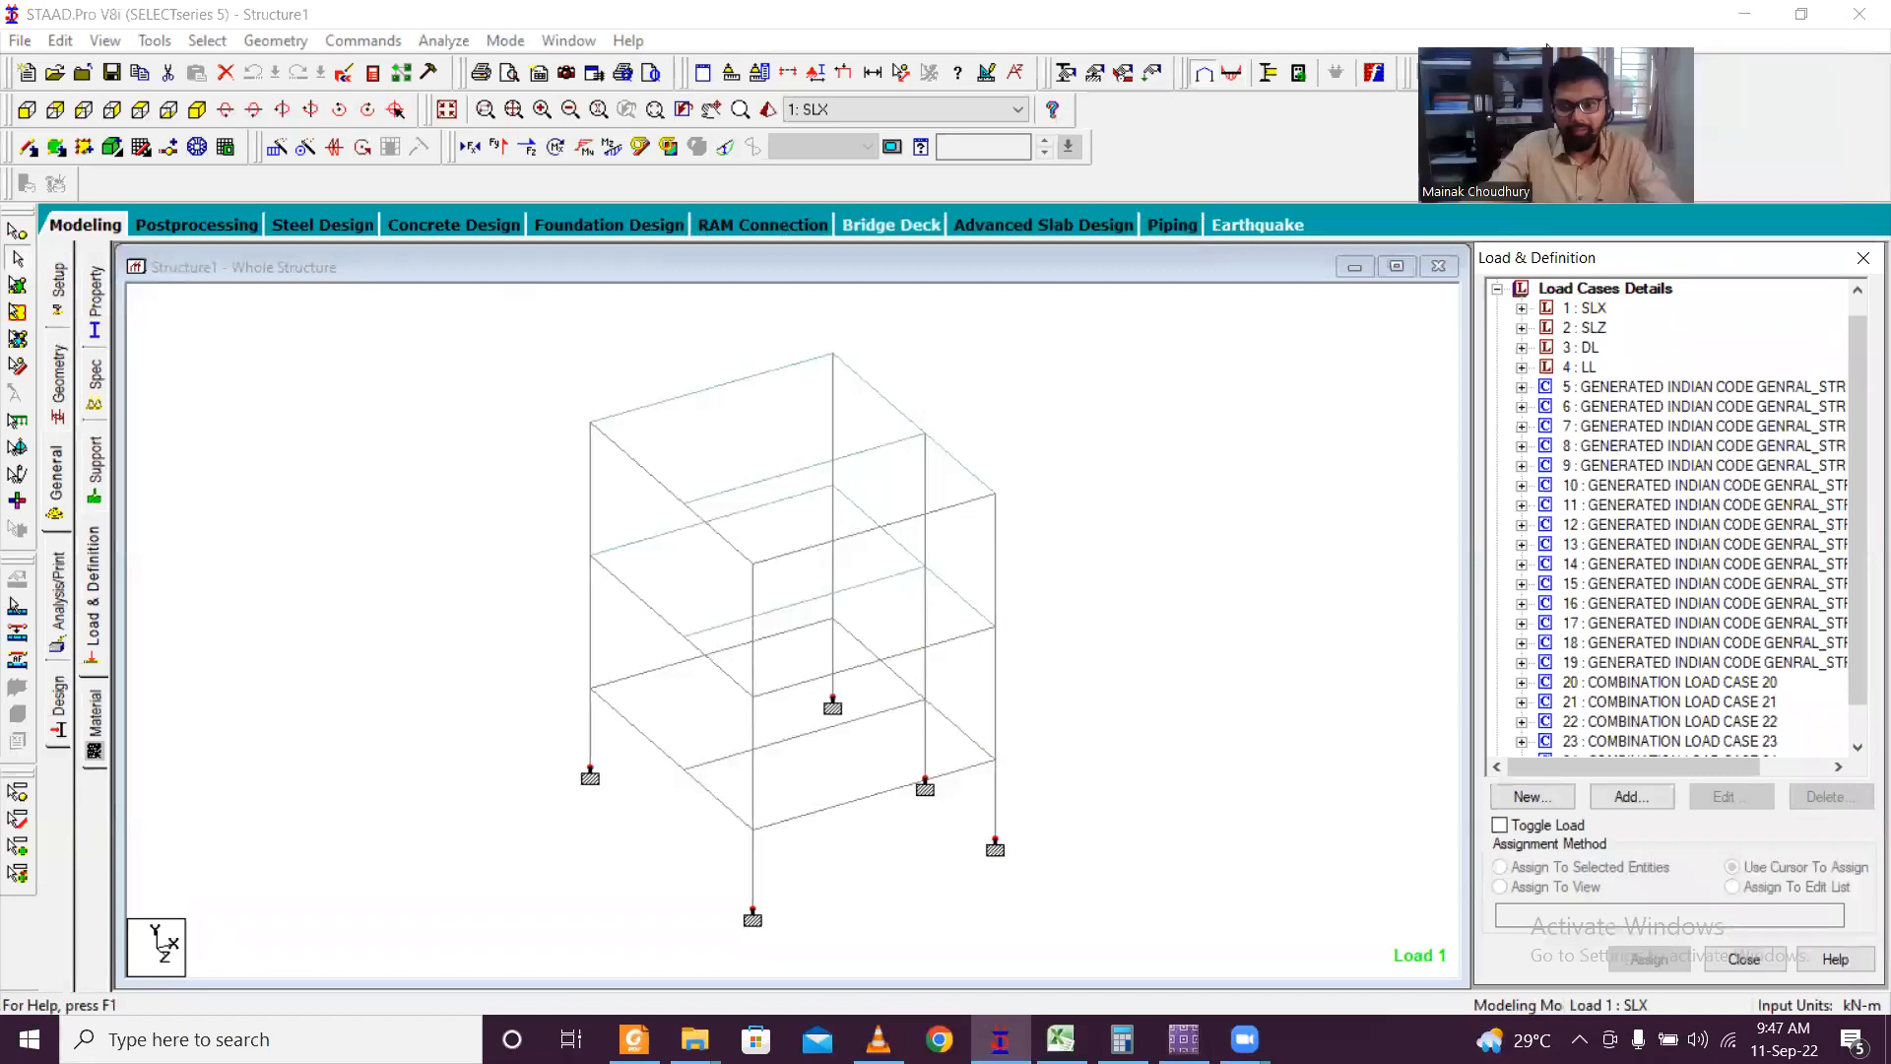
# Step: Return to SAFE and add a load pattern named SEISMIC X with the type QUAKE
pyautogui.hotkey('alt', 'Tab')
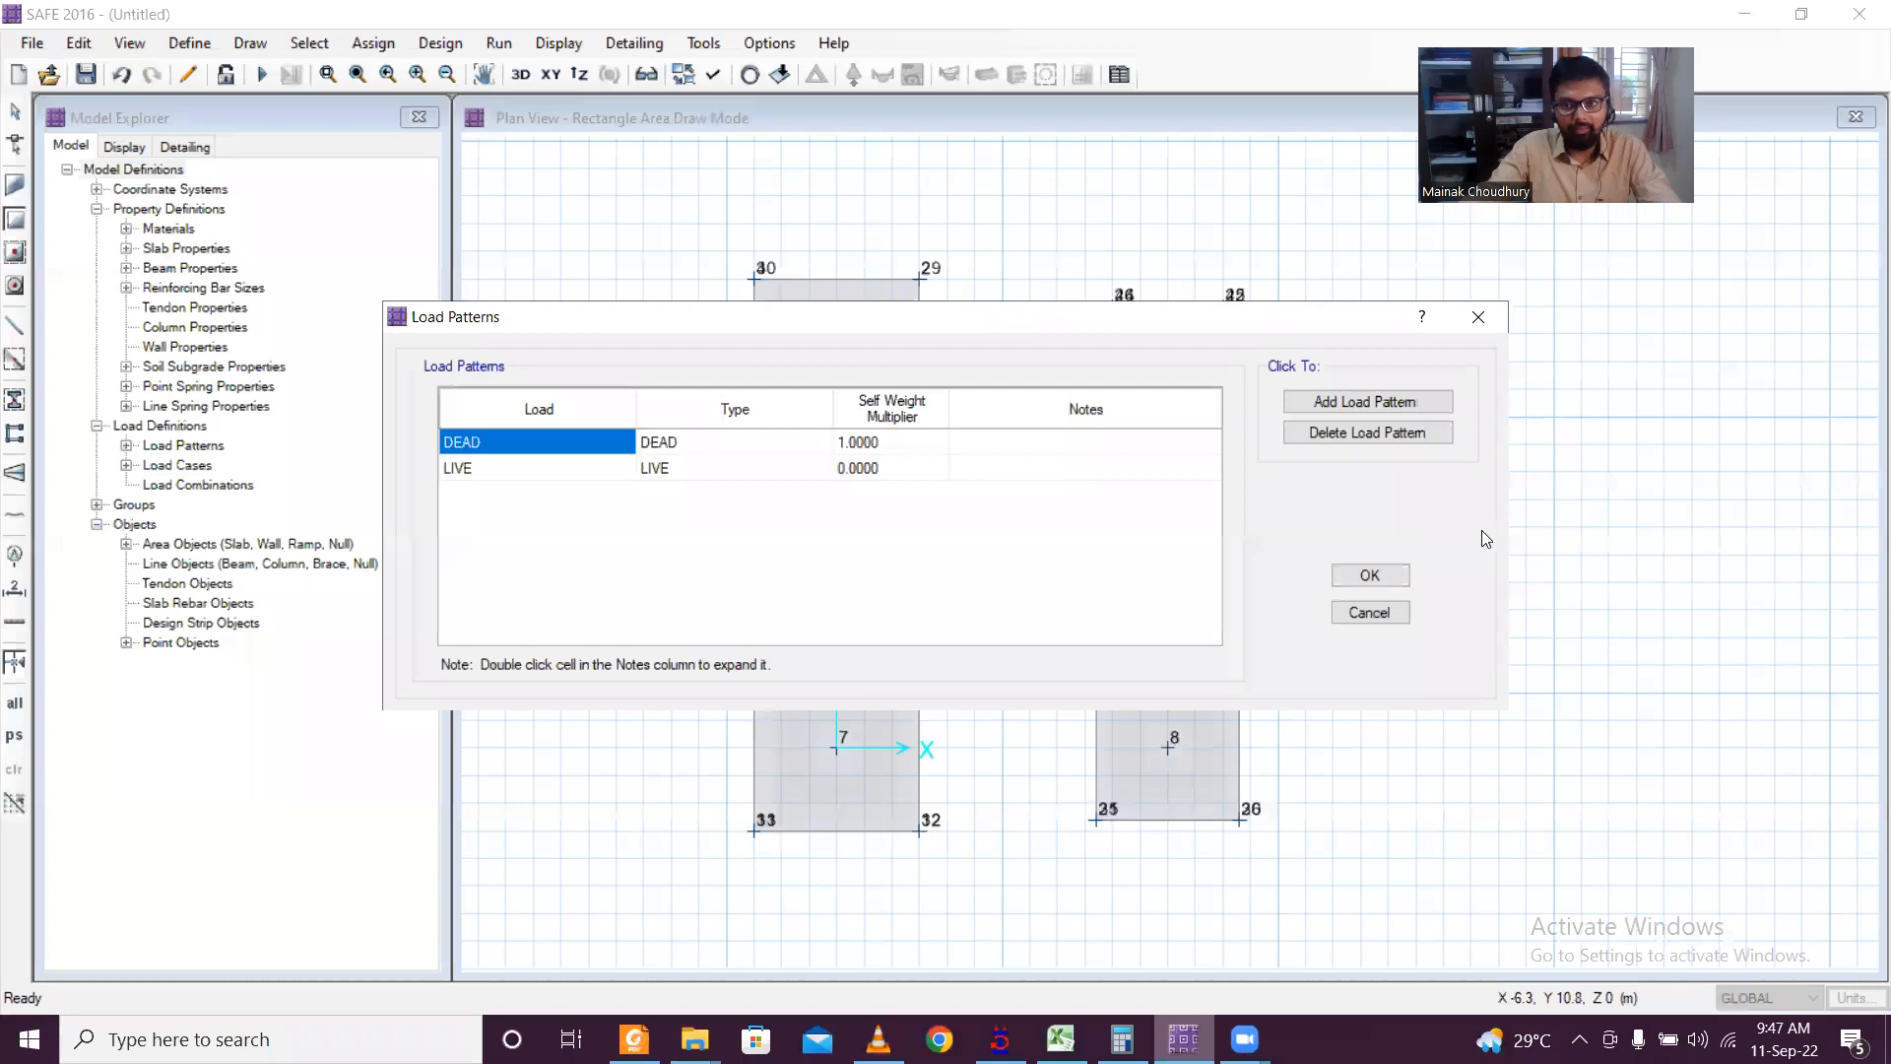
pyautogui.click(1394, 411)
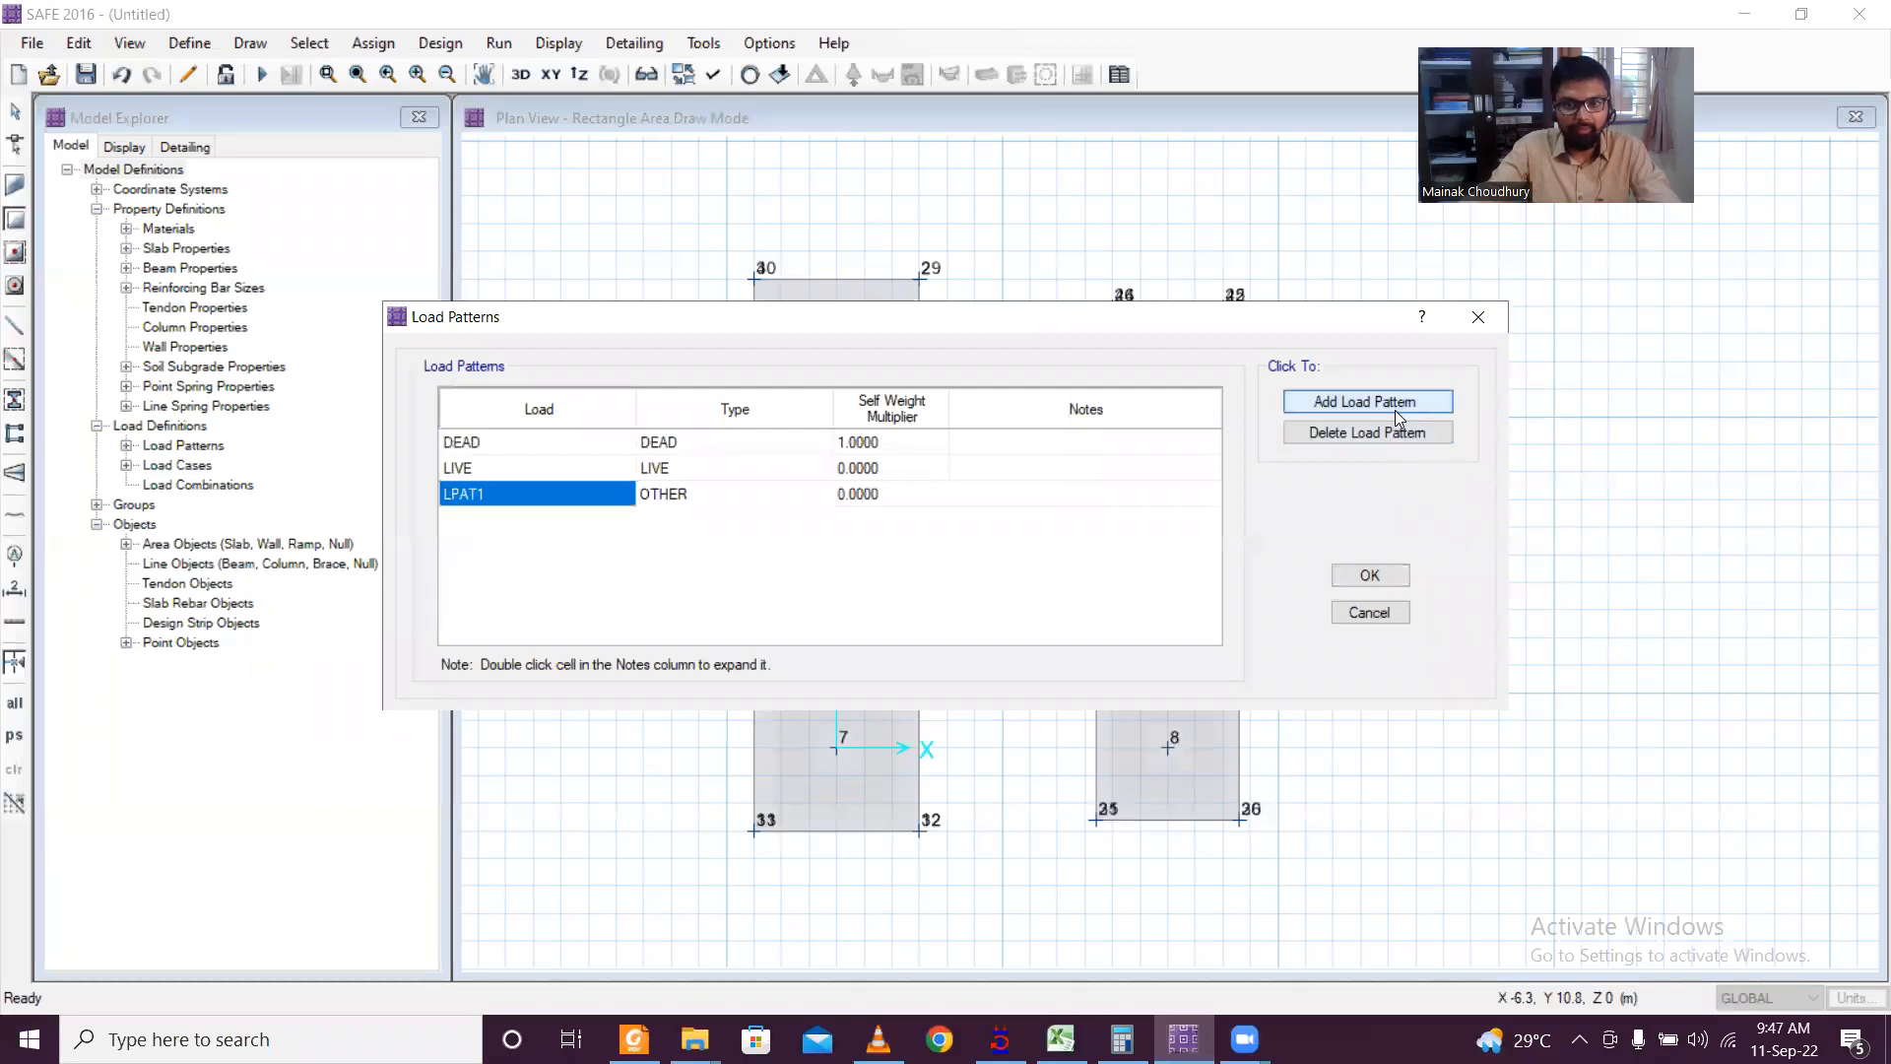
pyautogui.click(576, 498)
pyautogui.press('BackSpace')
pyautogui.press('BackSpace')
pyautogui.press('BackSpace')
pyautogui.press('BackSpace')
pyautogui.press('BackSpace')
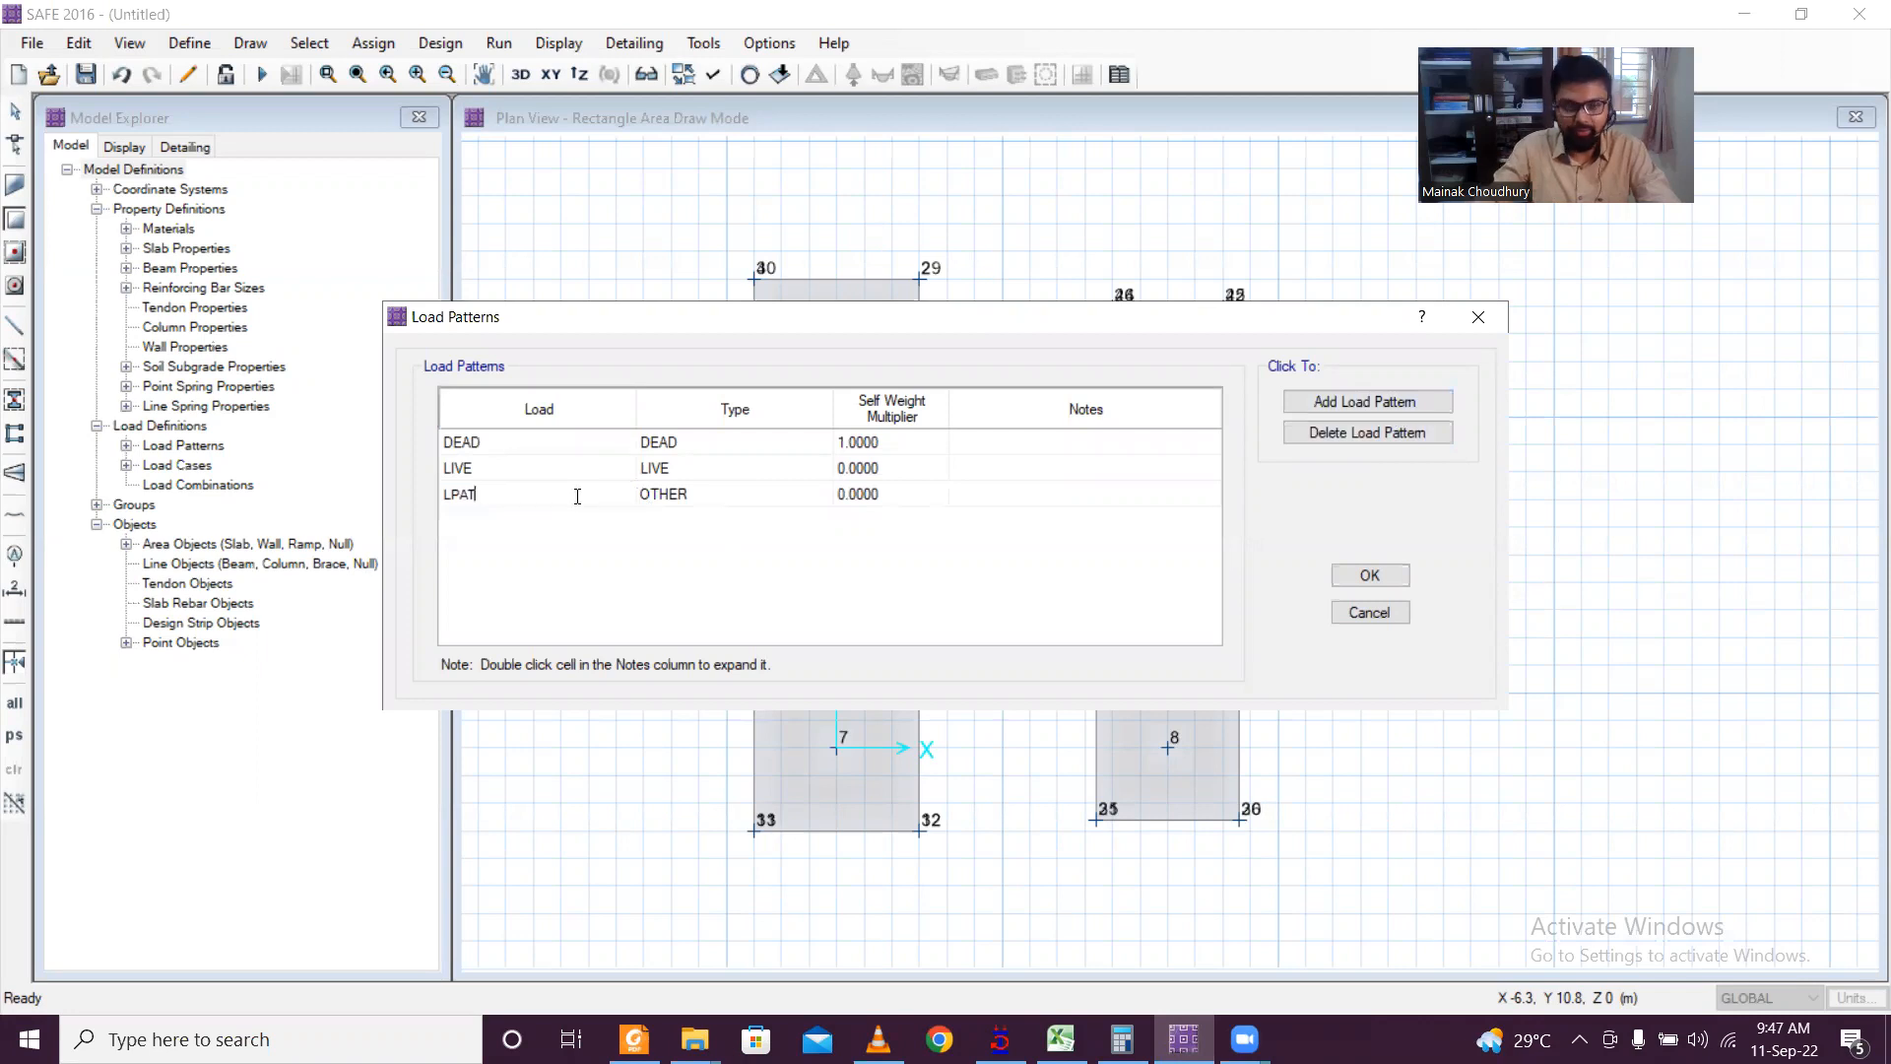
pyautogui.write('seismicv')
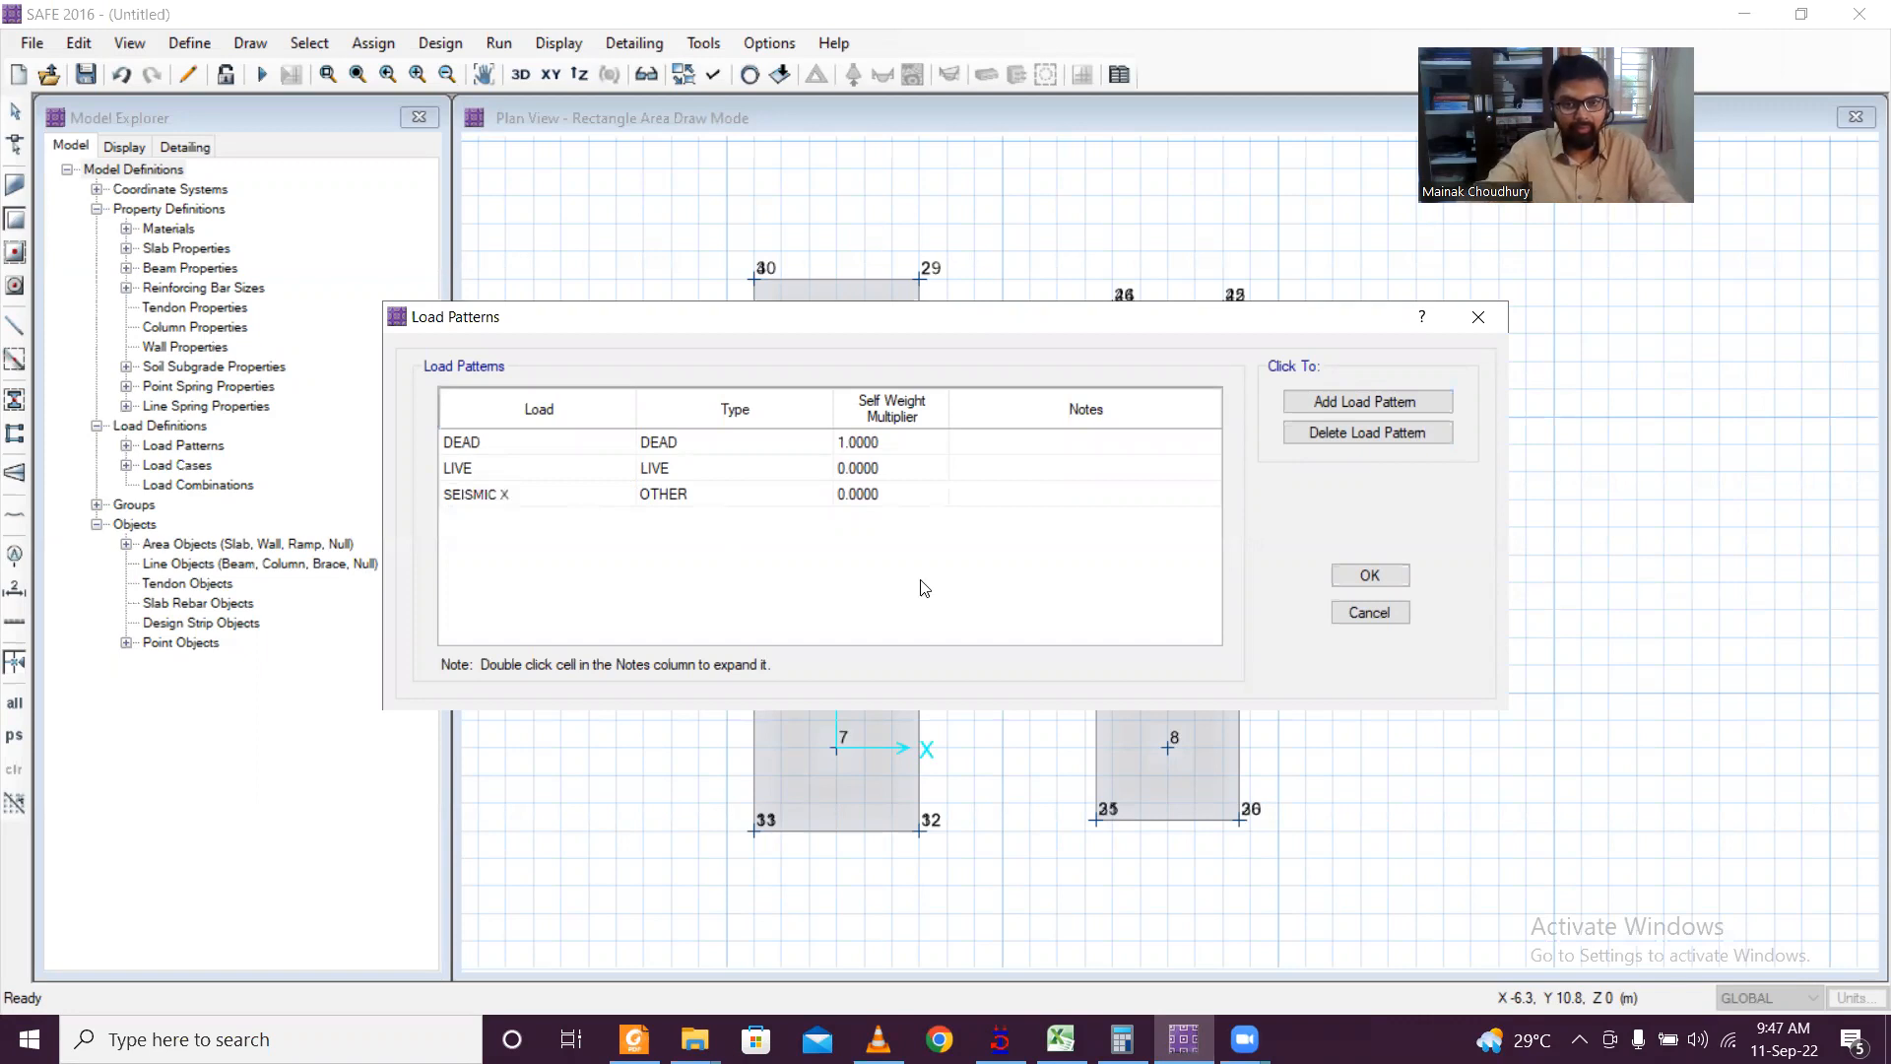
pyautogui.click(776, 496)
pyautogui.click(815, 494)
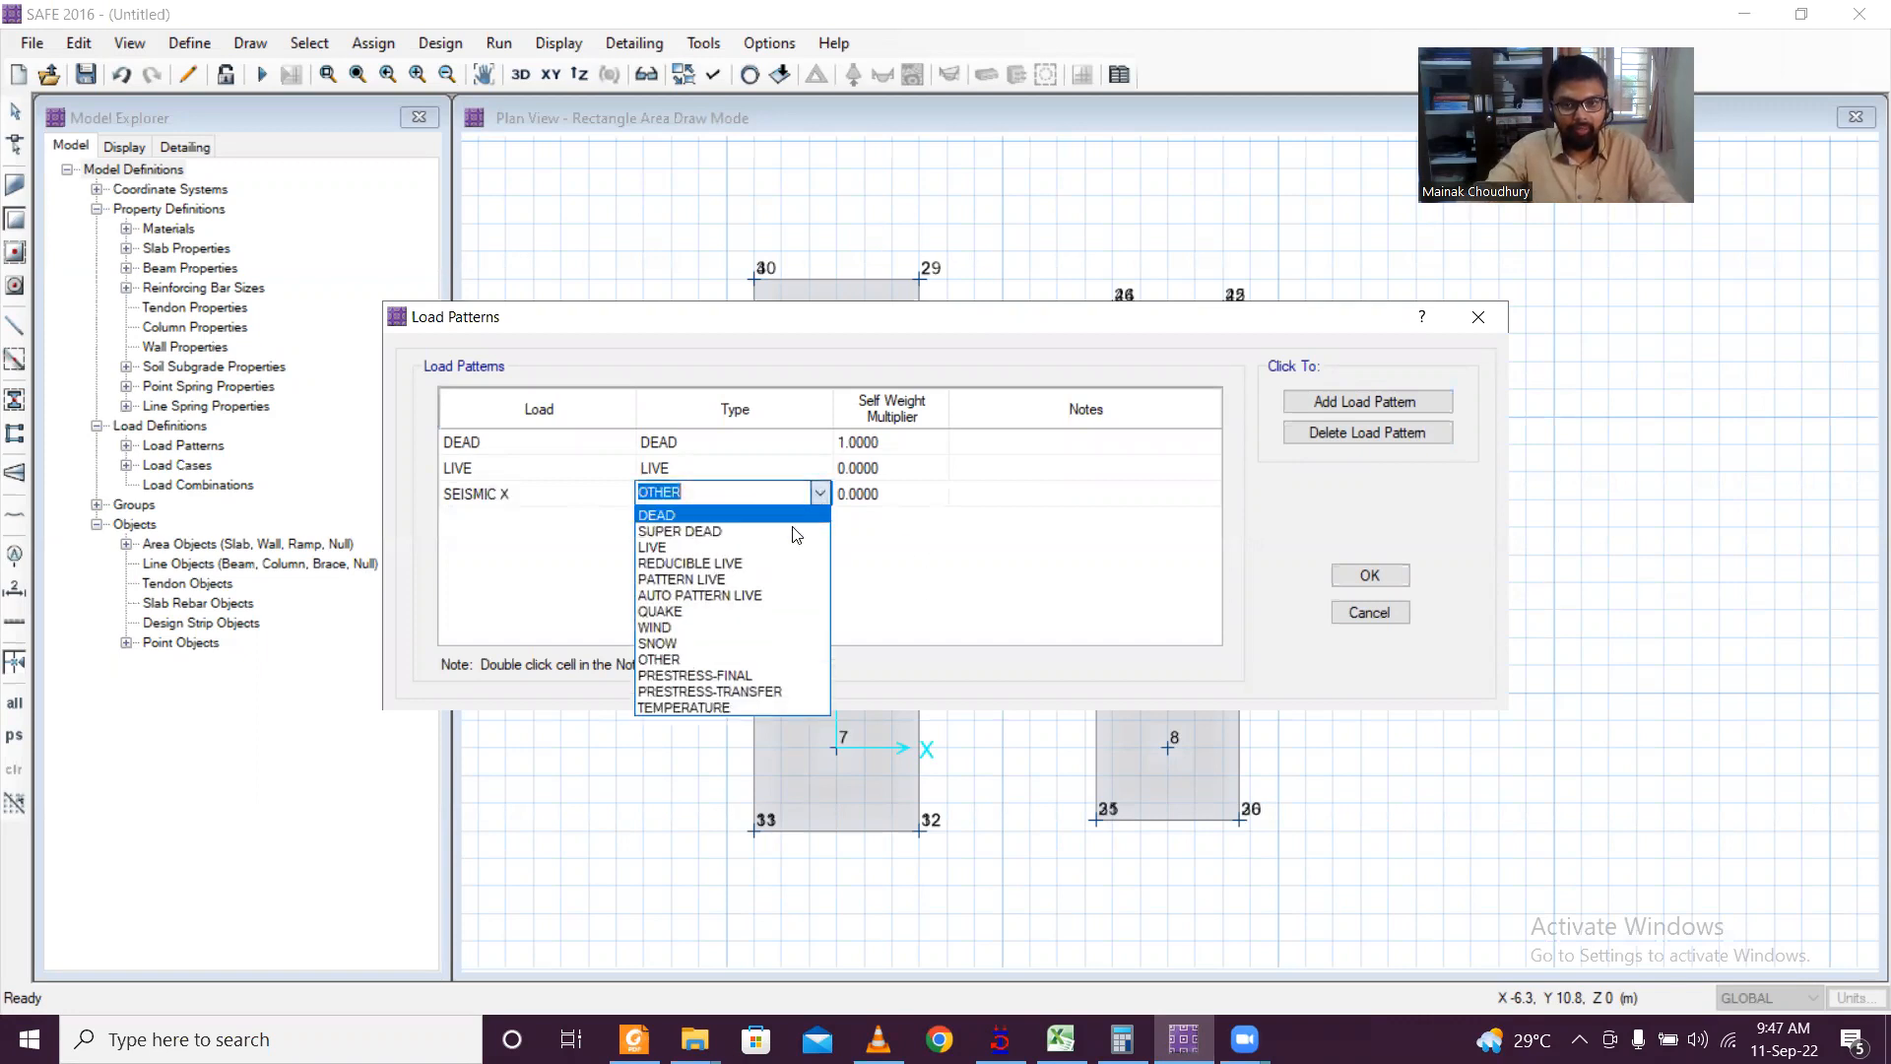
pyautogui.click(783, 612)
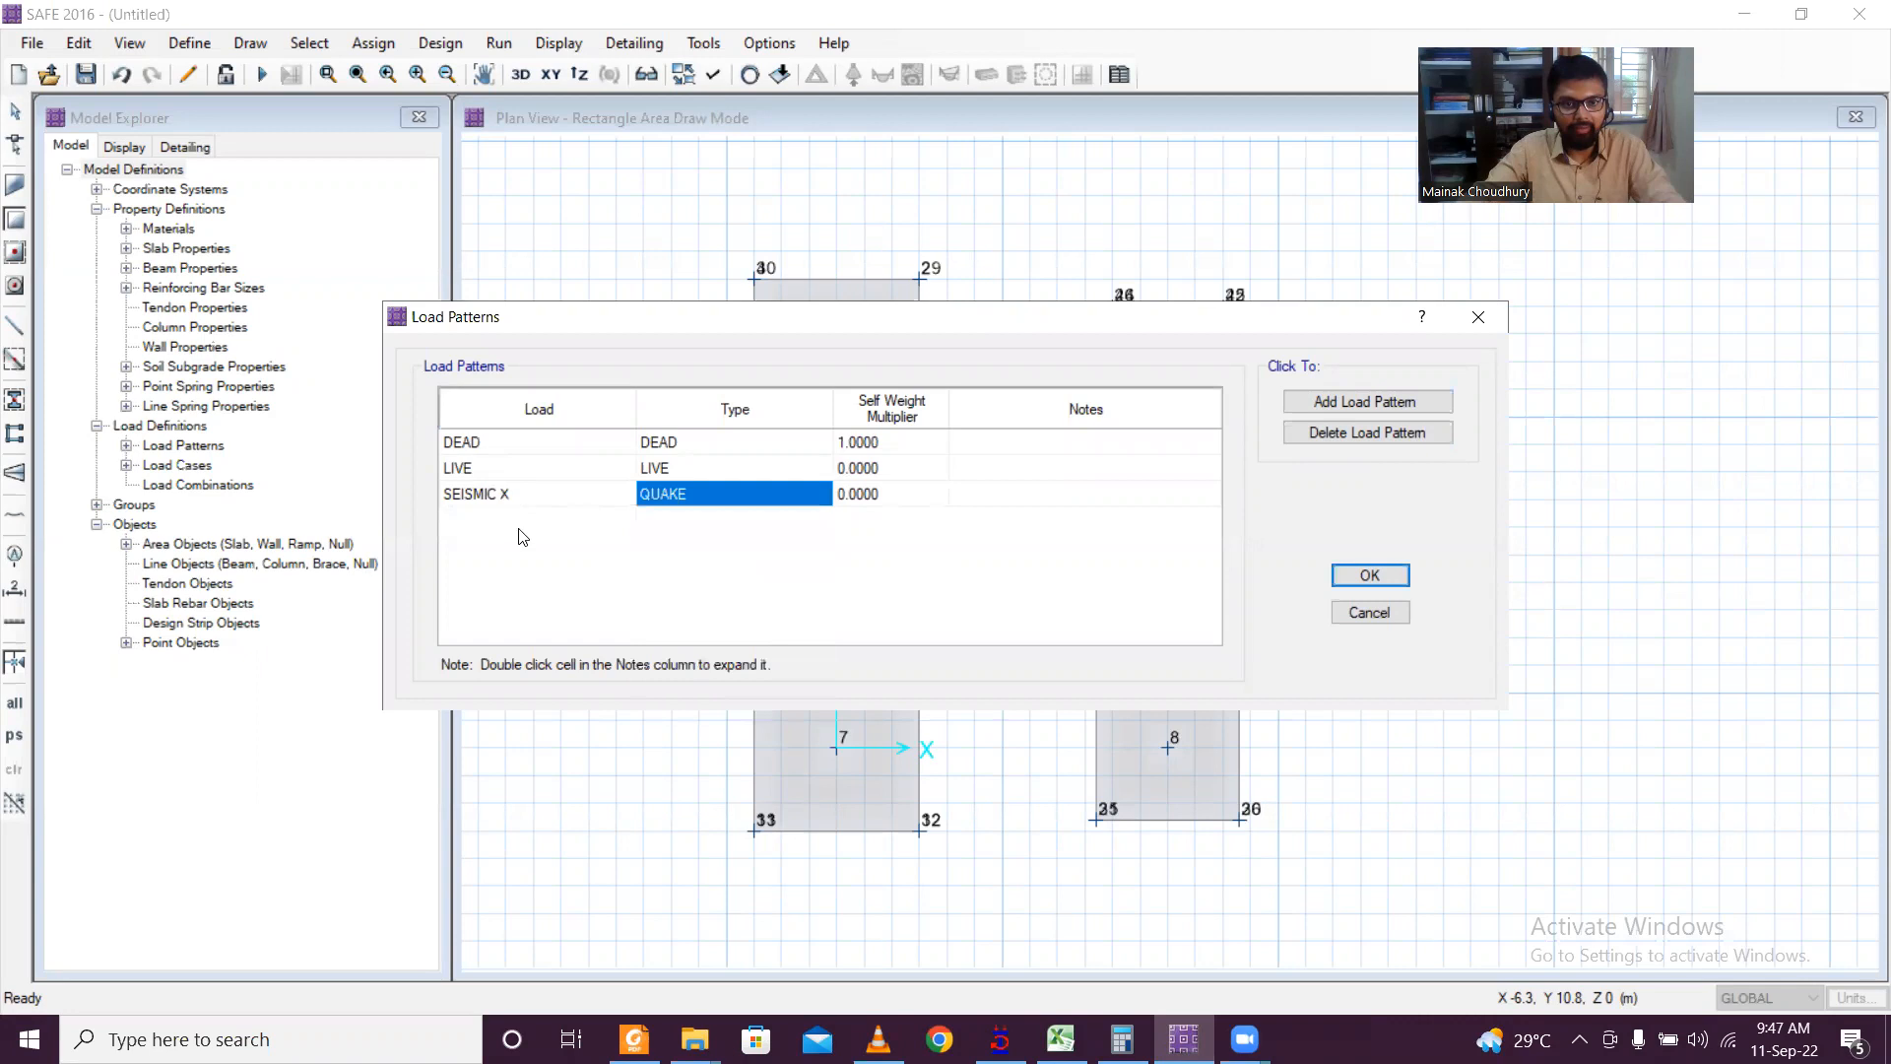
# Step: Add a load pattern named SEISMIC Y with the type QUAKE and accept the load pattern definitions
pyautogui.click(1367, 402)
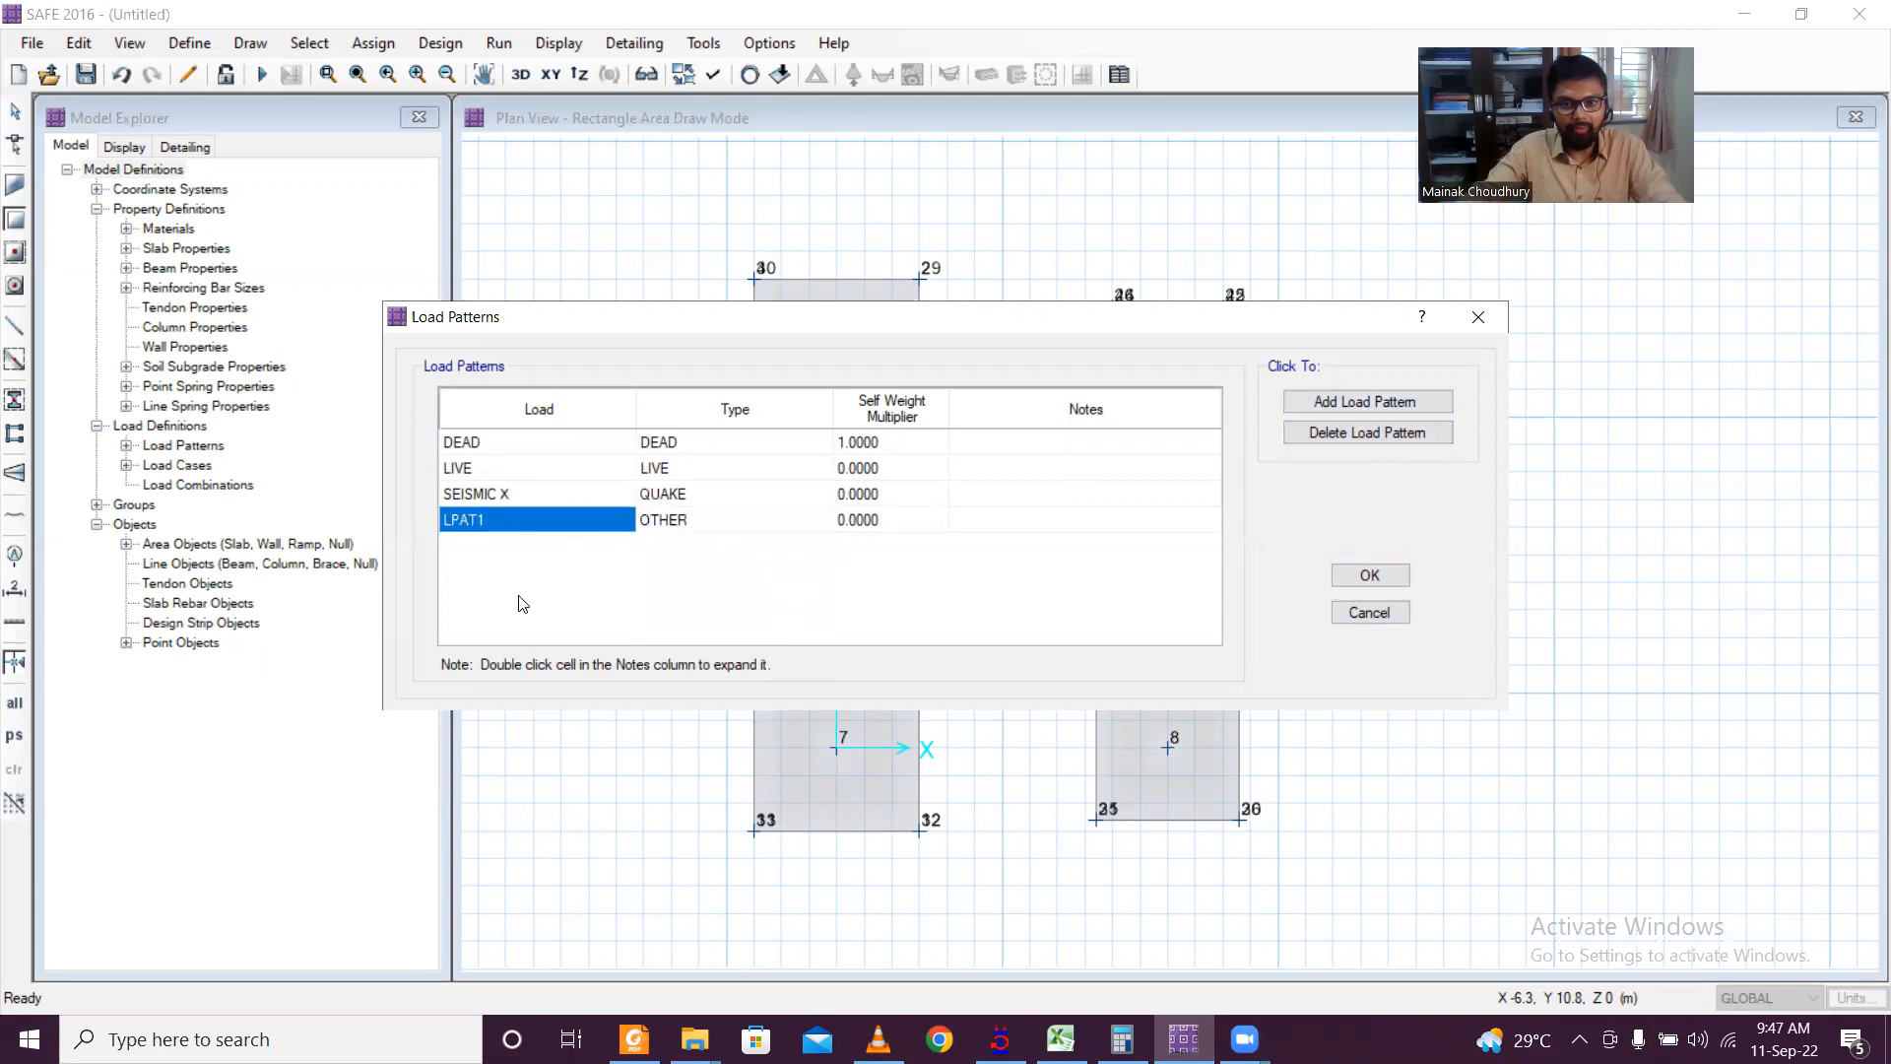
pyautogui.write('SEIS')
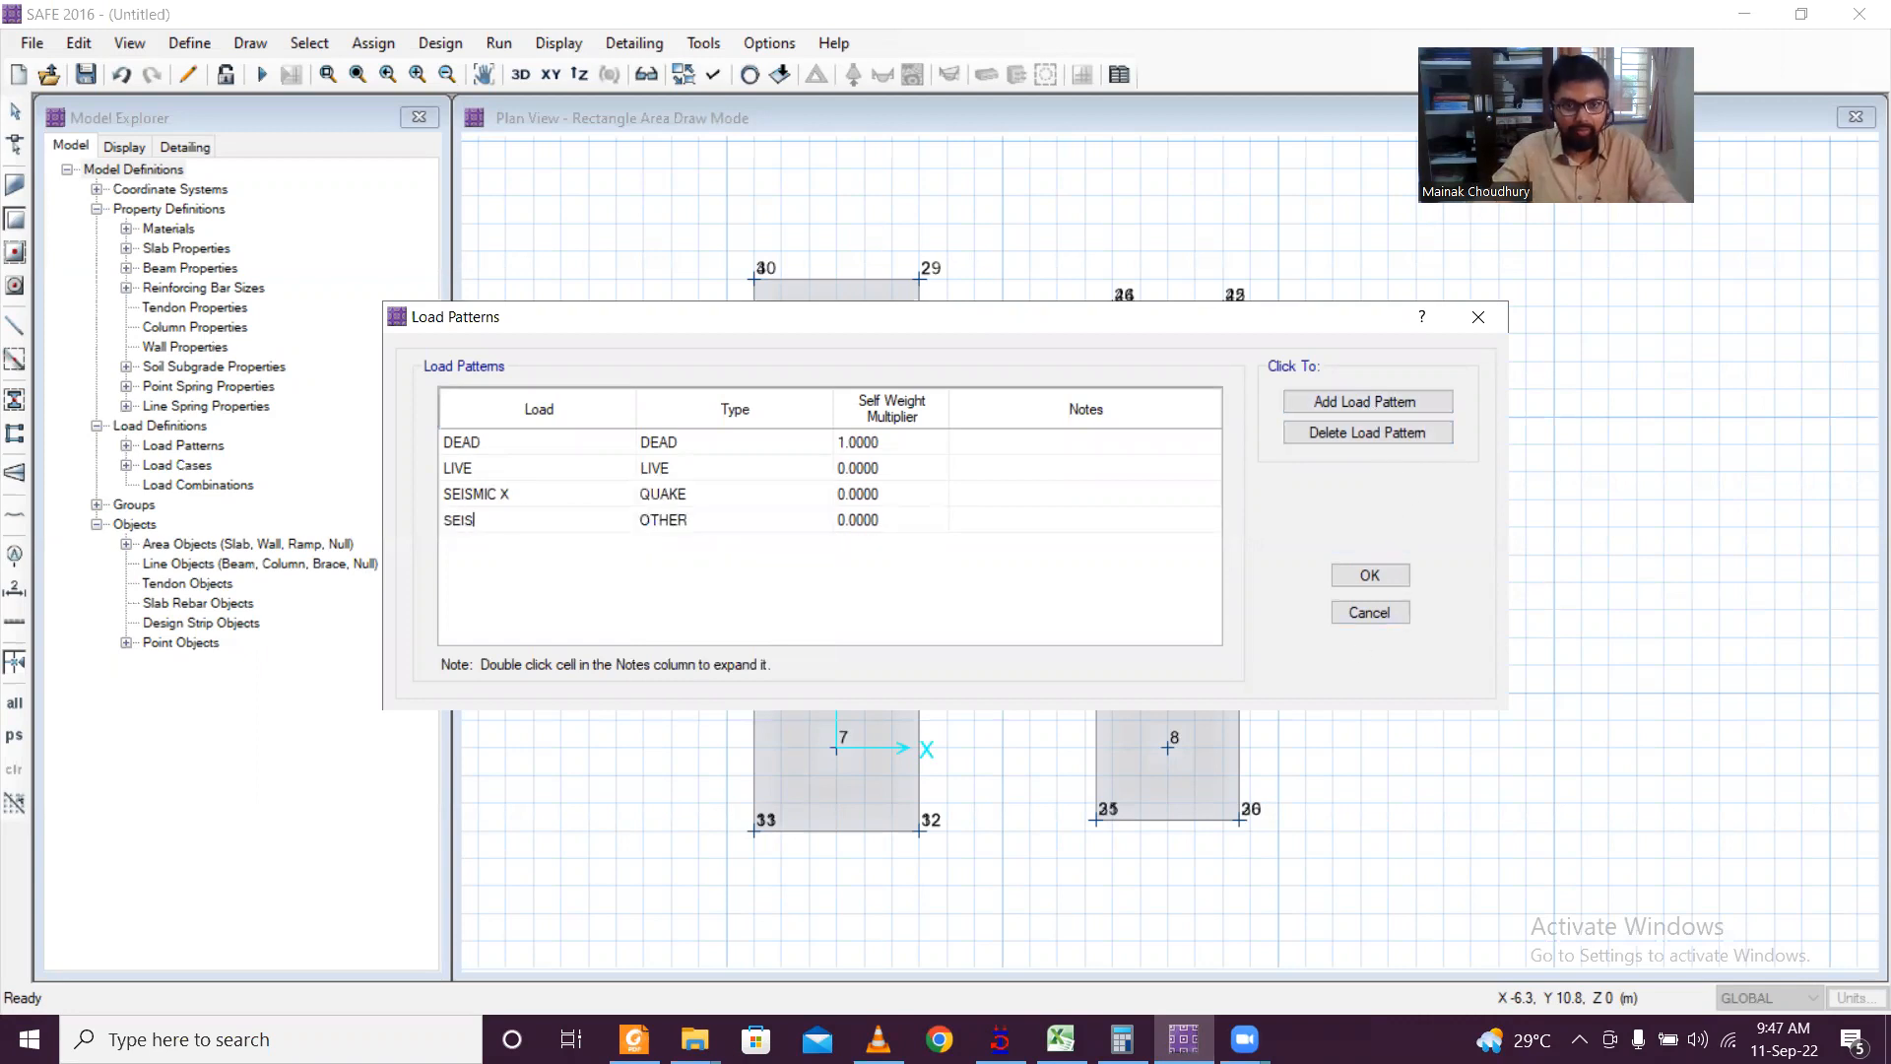
pyautogui.write('MIC Y')
pyautogui.click(774, 522)
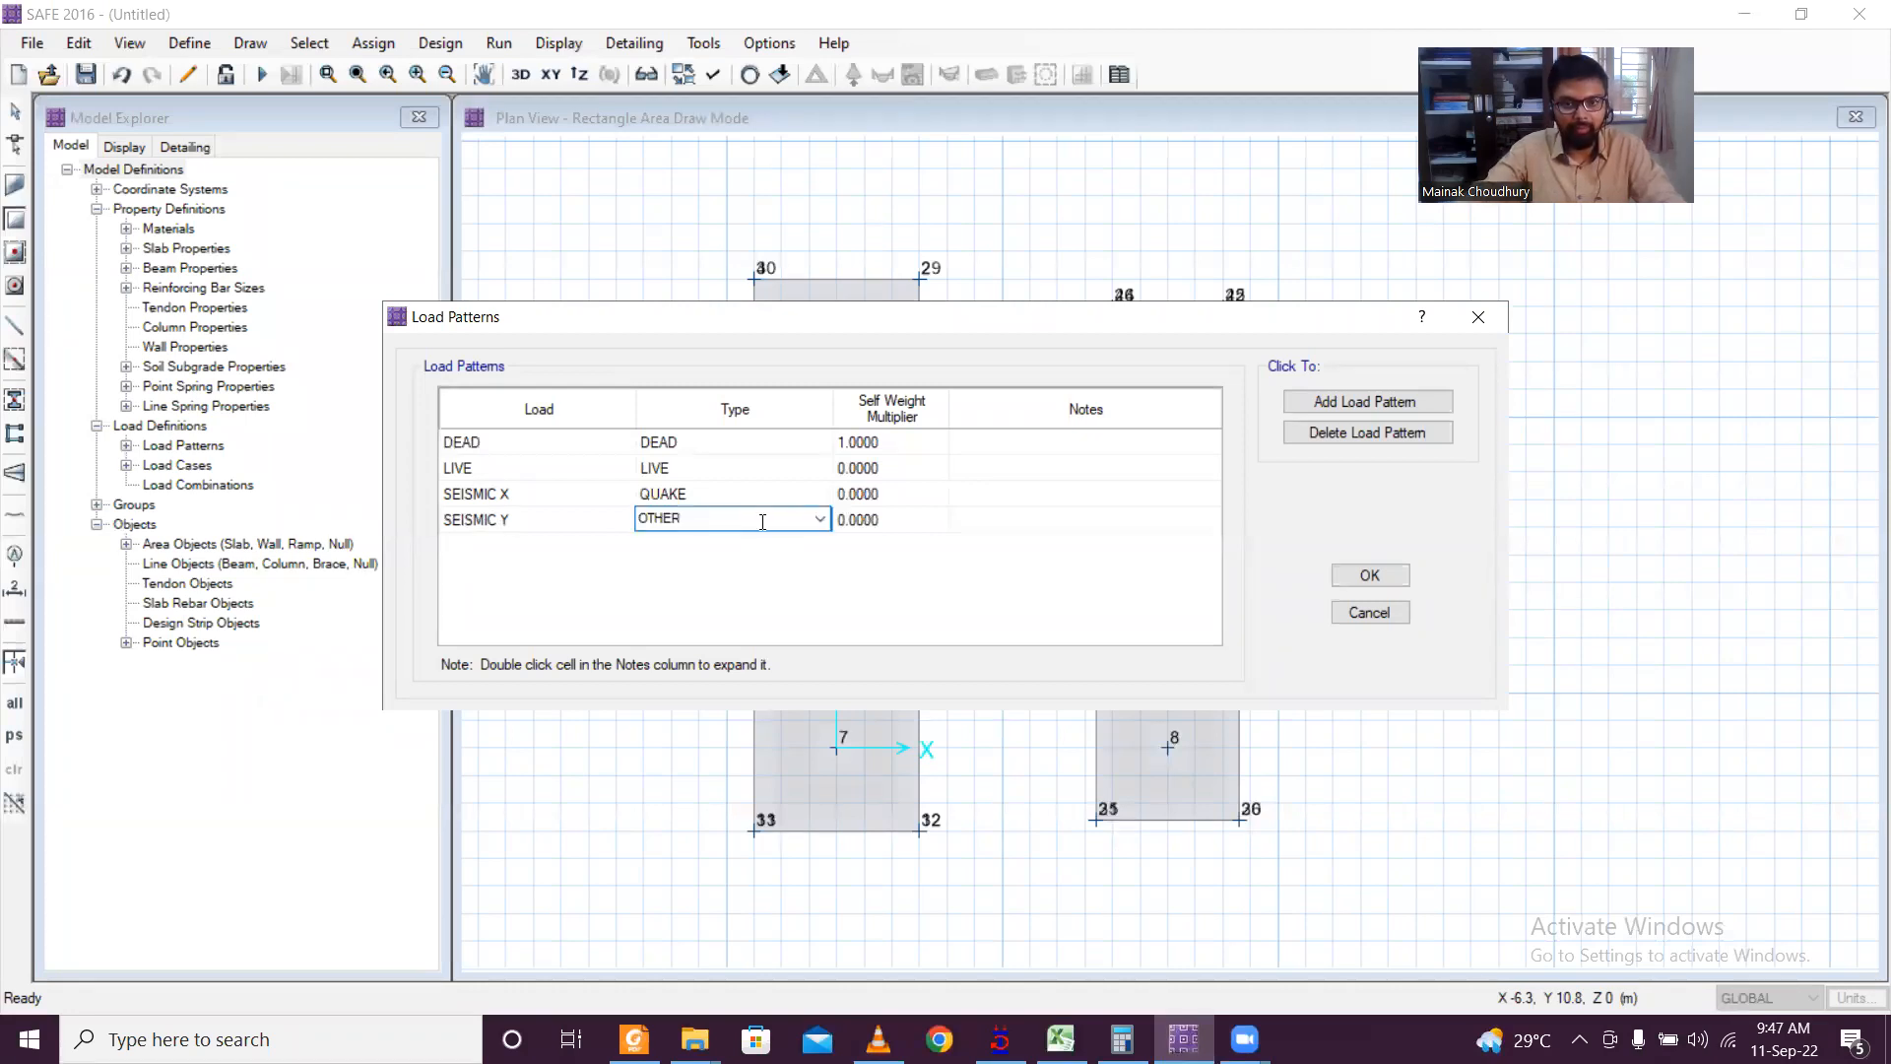
pyautogui.click(820, 519)
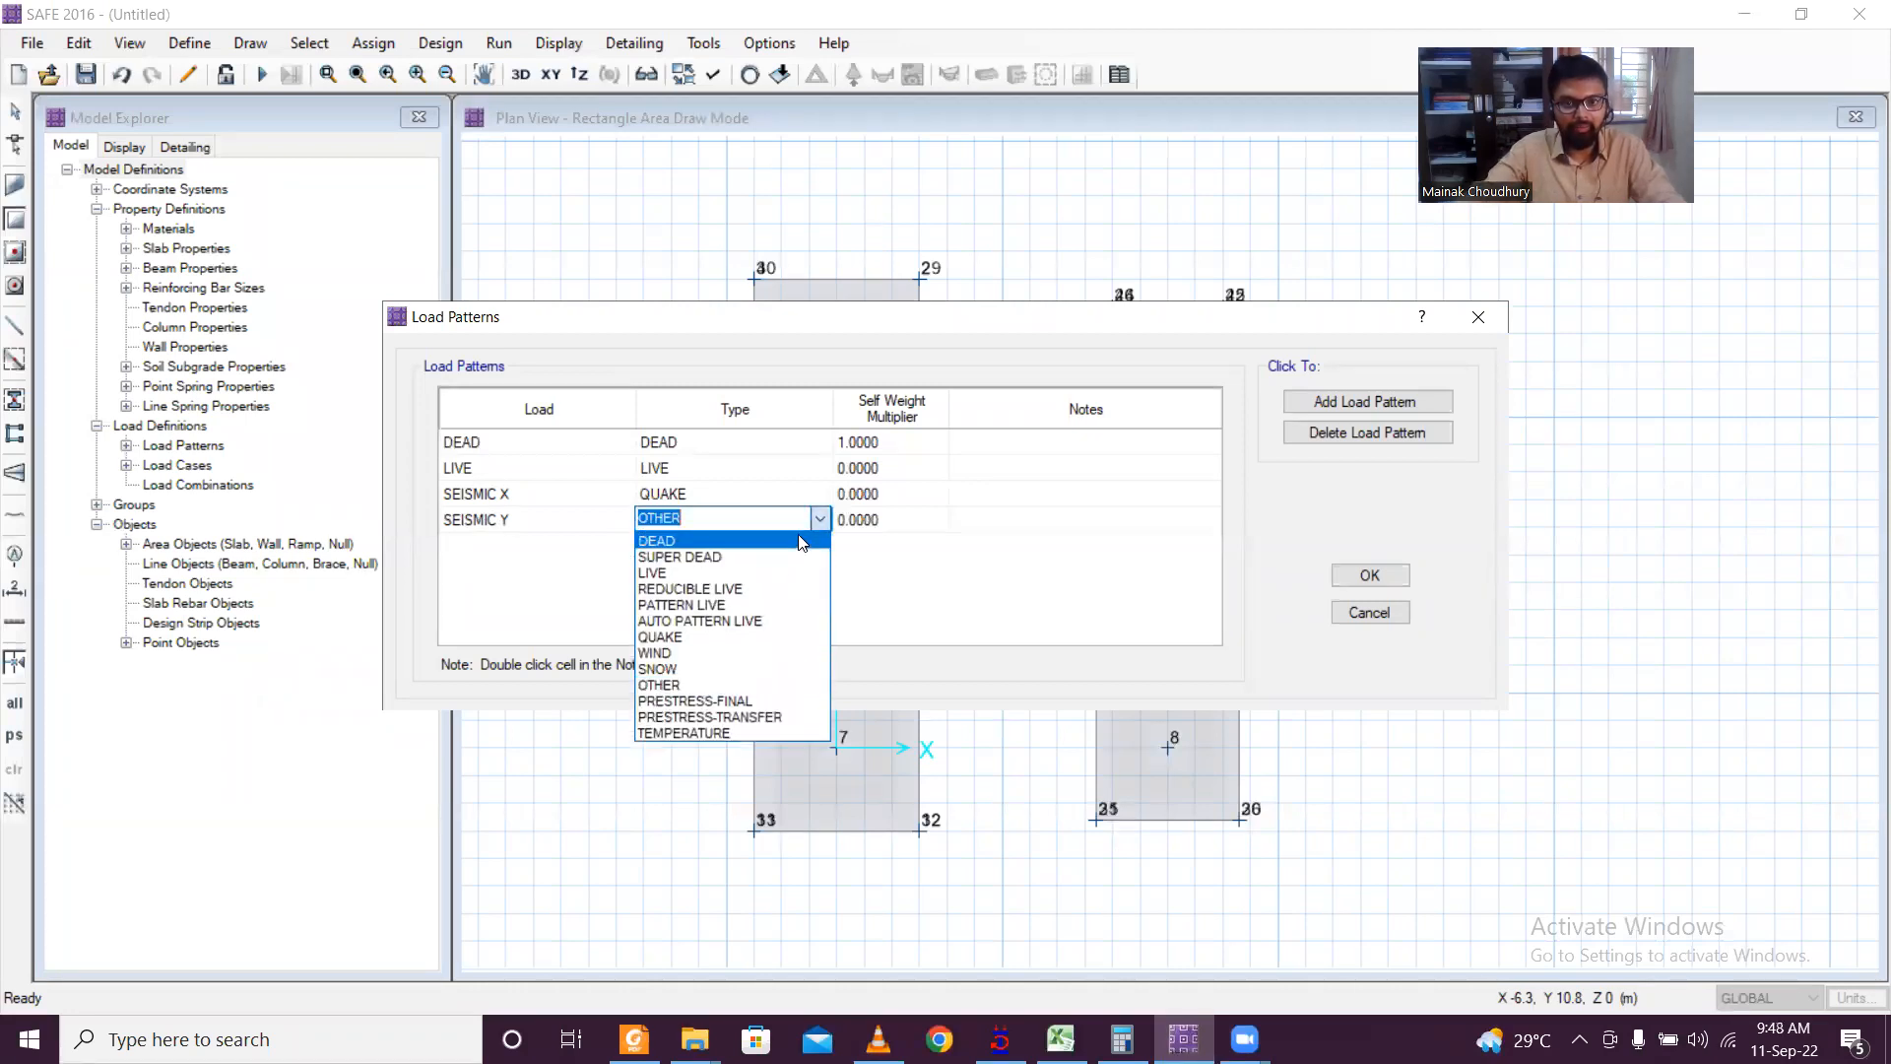
pyautogui.click(788, 637)
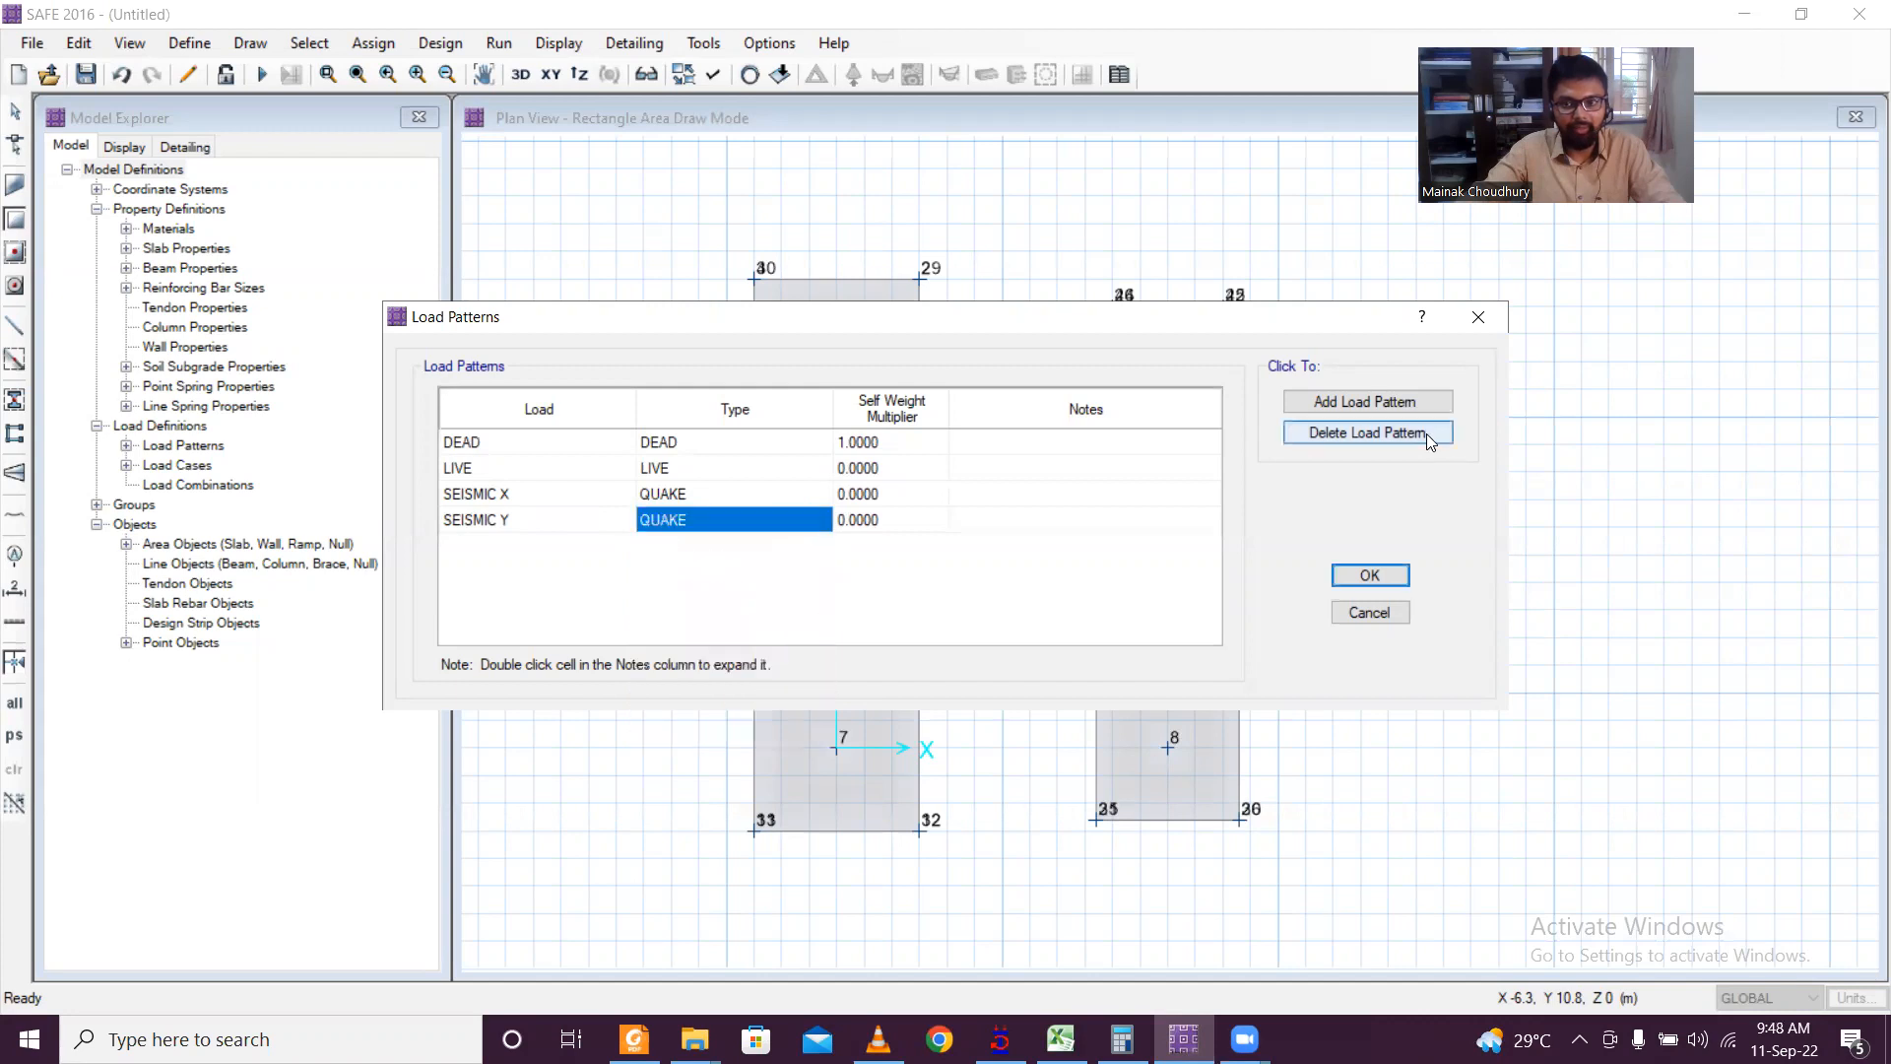
pyautogui.click(1347, 577)
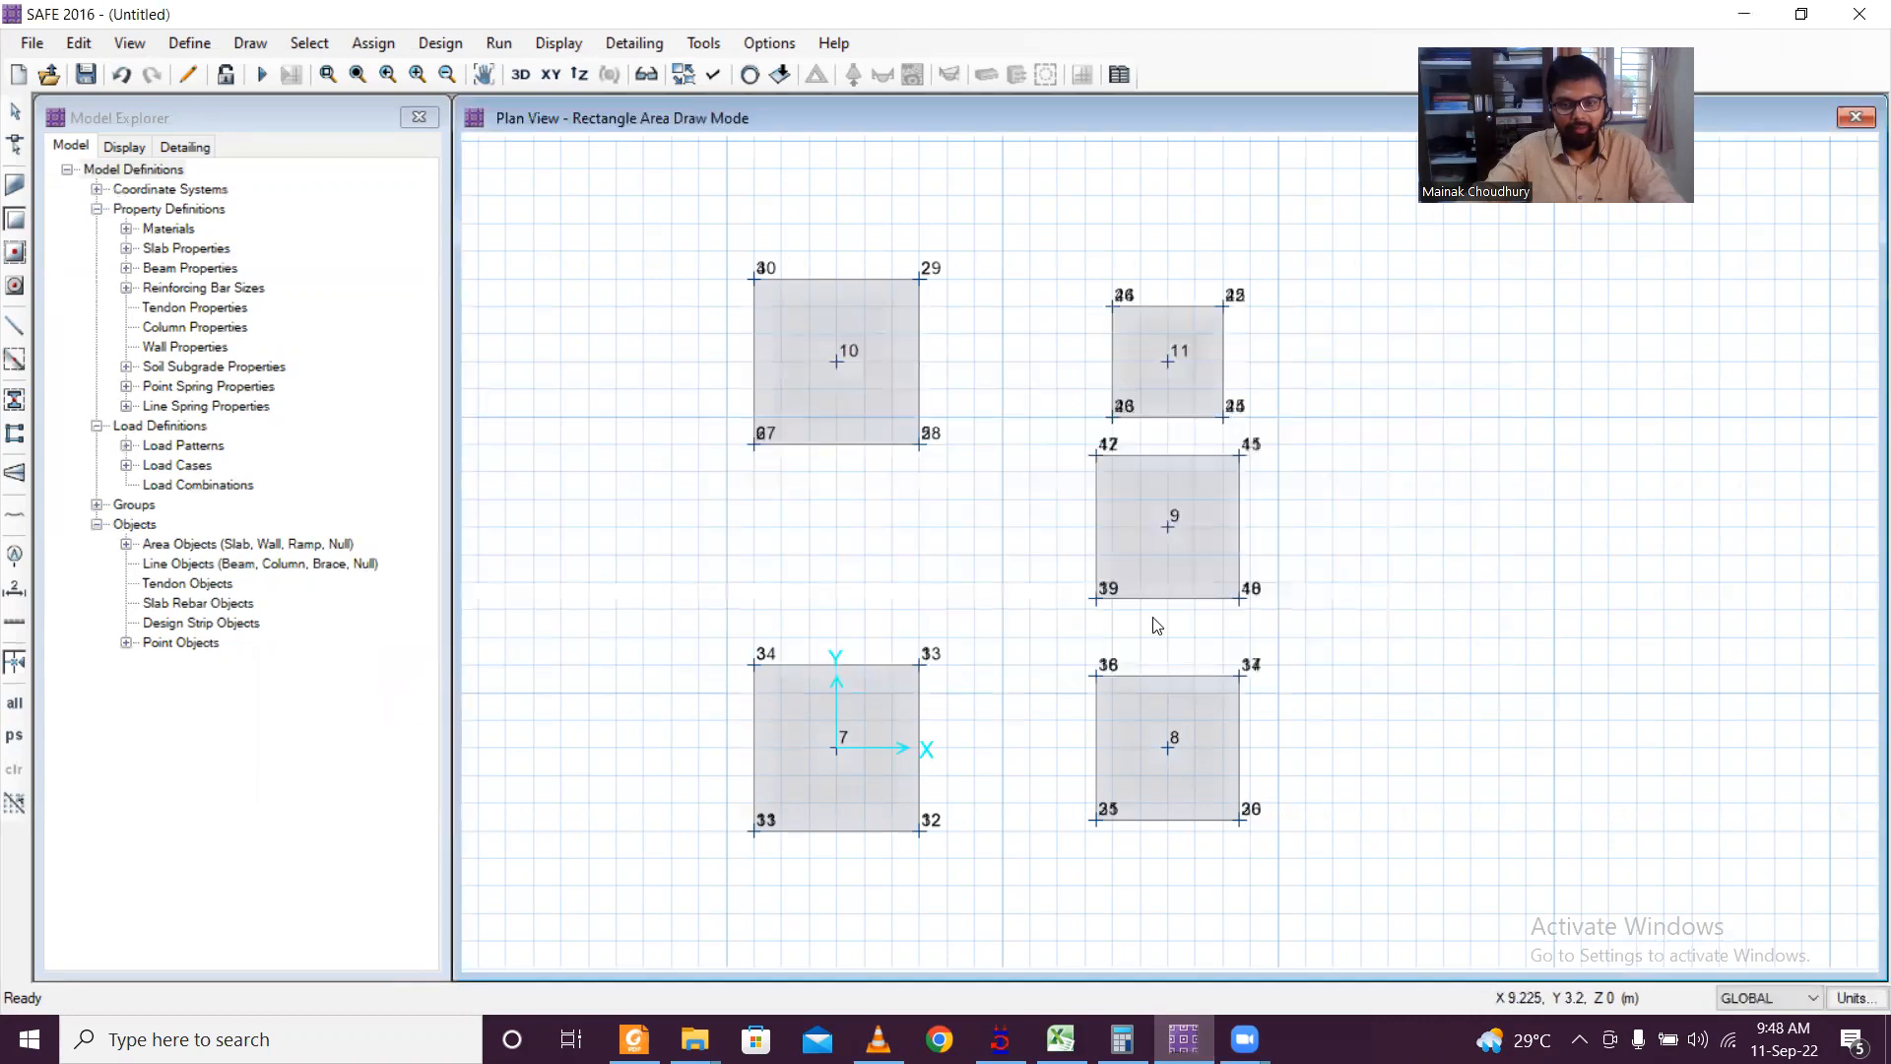
# Step: Switch to the Excel workbook and clear the L/C numbers in D5:D24 of Sheet2
pyautogui.click(1060, 1039)
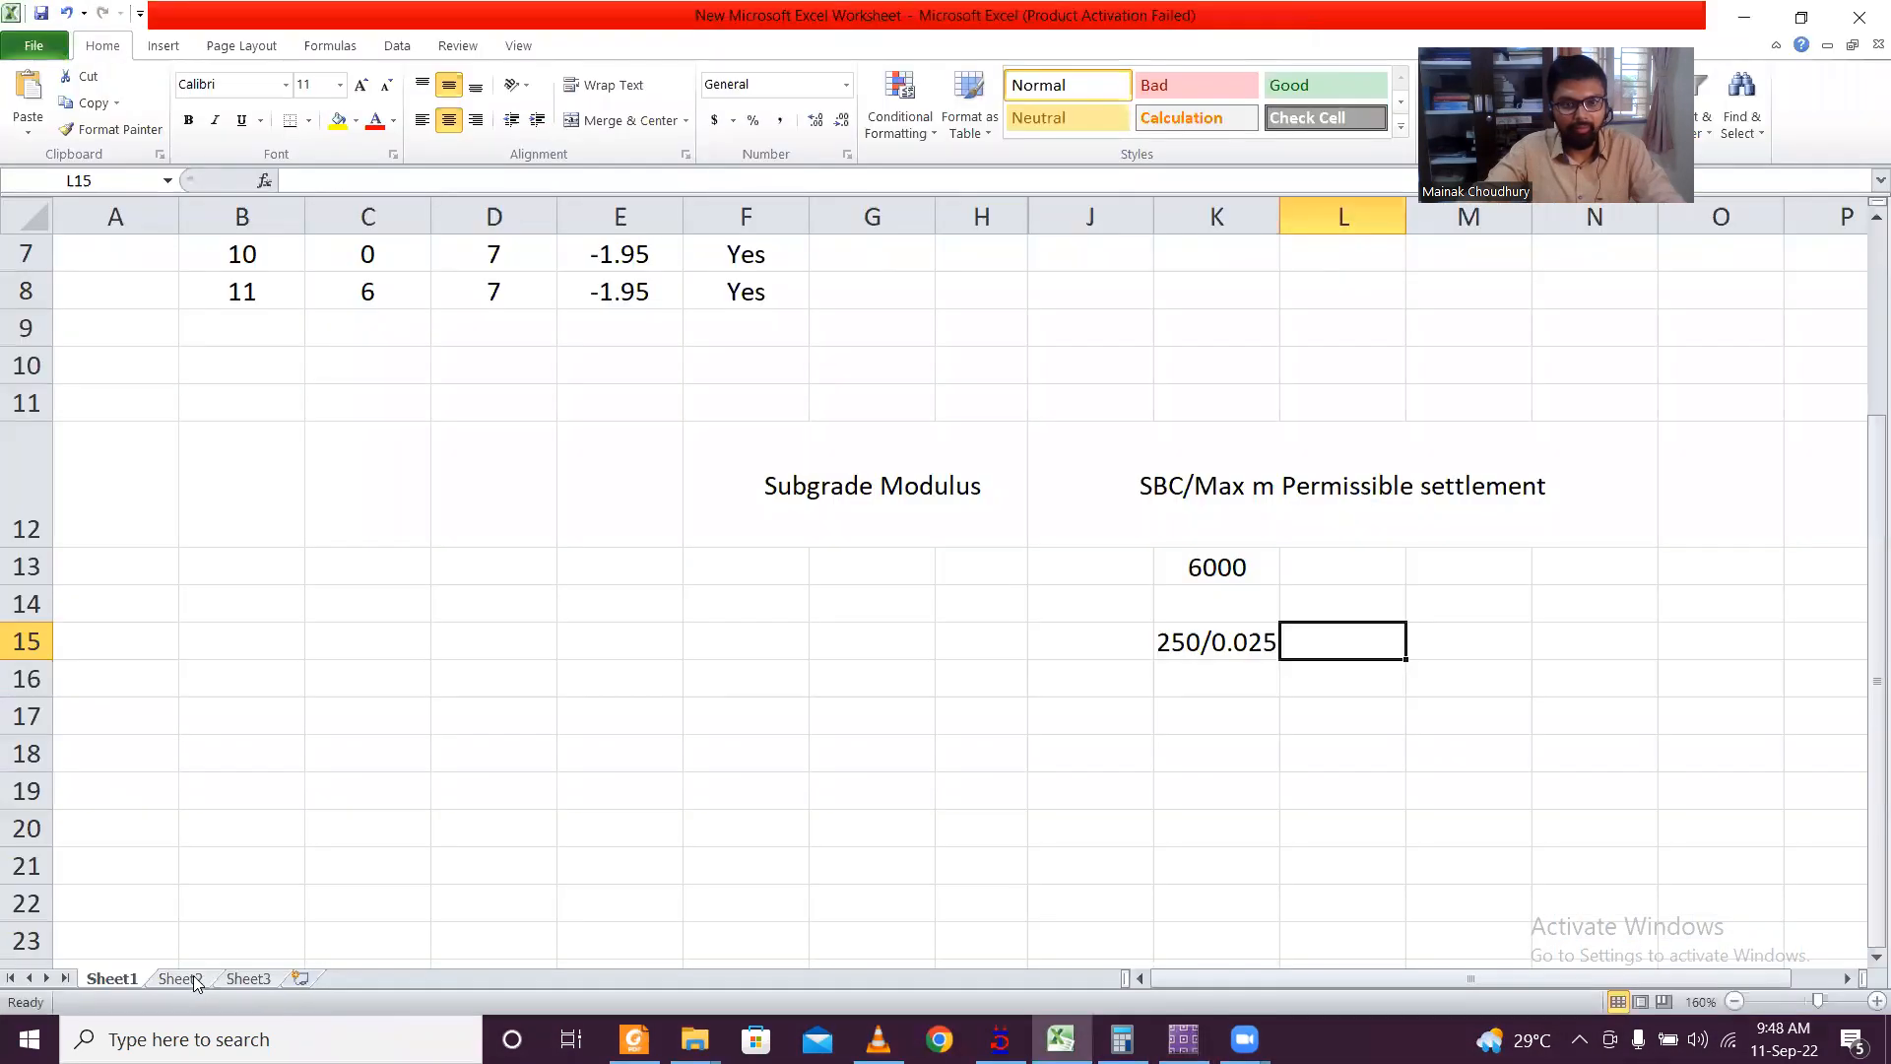
pyautogui.click(180, 978)
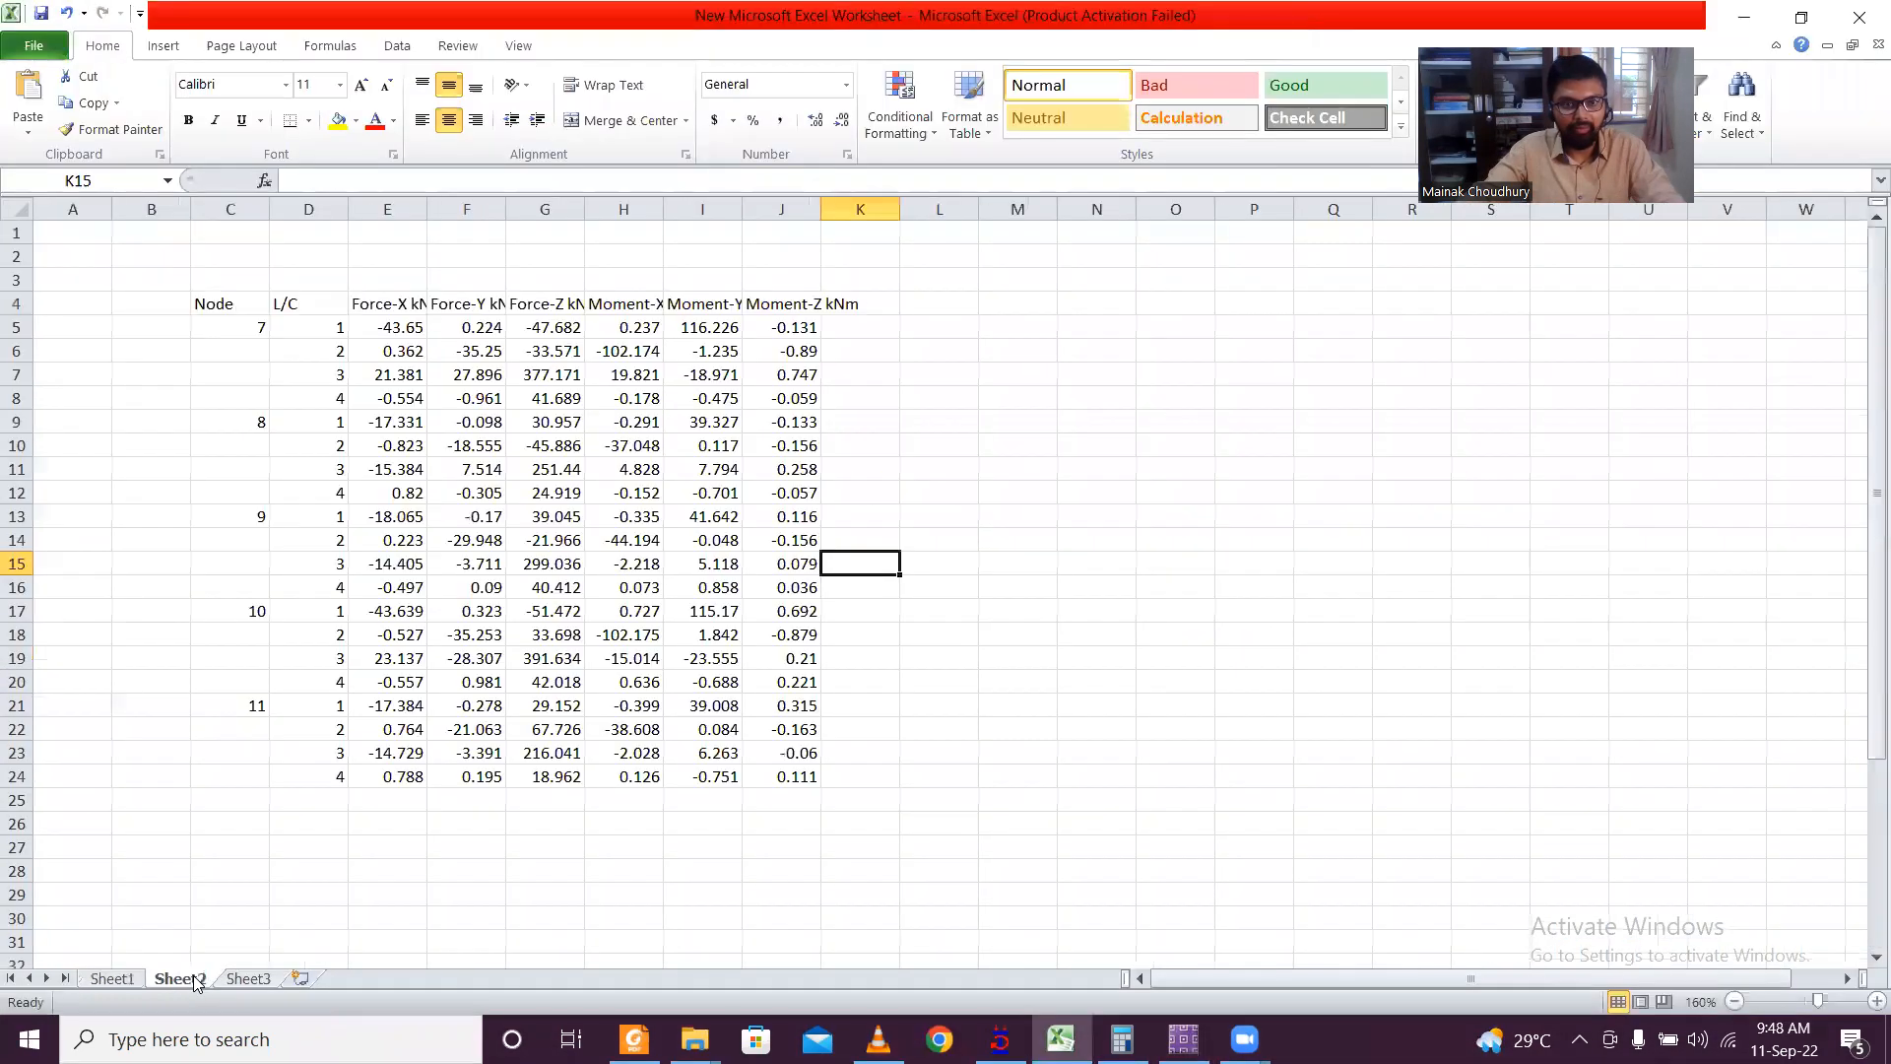
pyautogui.click(550, 705)
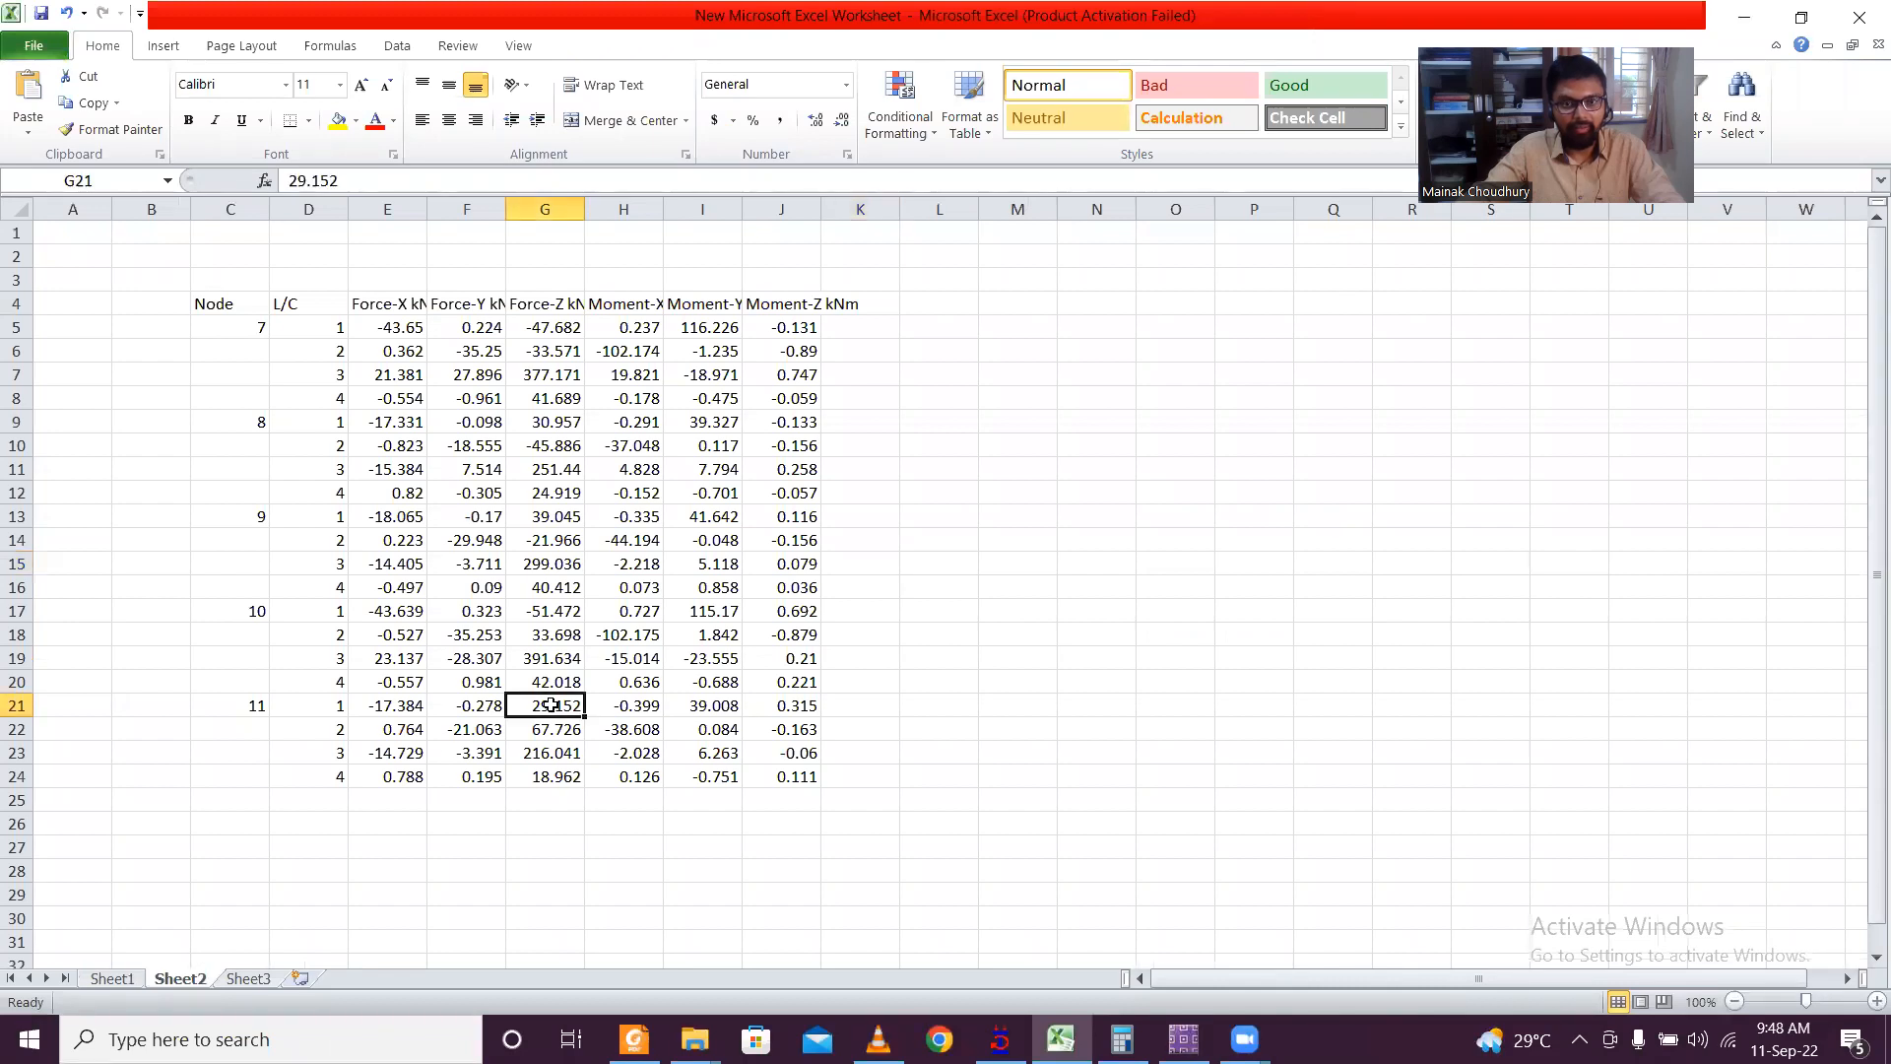
pyautogui.scroll(-2, 594, 423)
pyautogui.scroll(2, 594, 422)
pyautogui.moveTo(326, 328); pyautogui.dragTo(338, 772)
pyautogui.press('Delete')
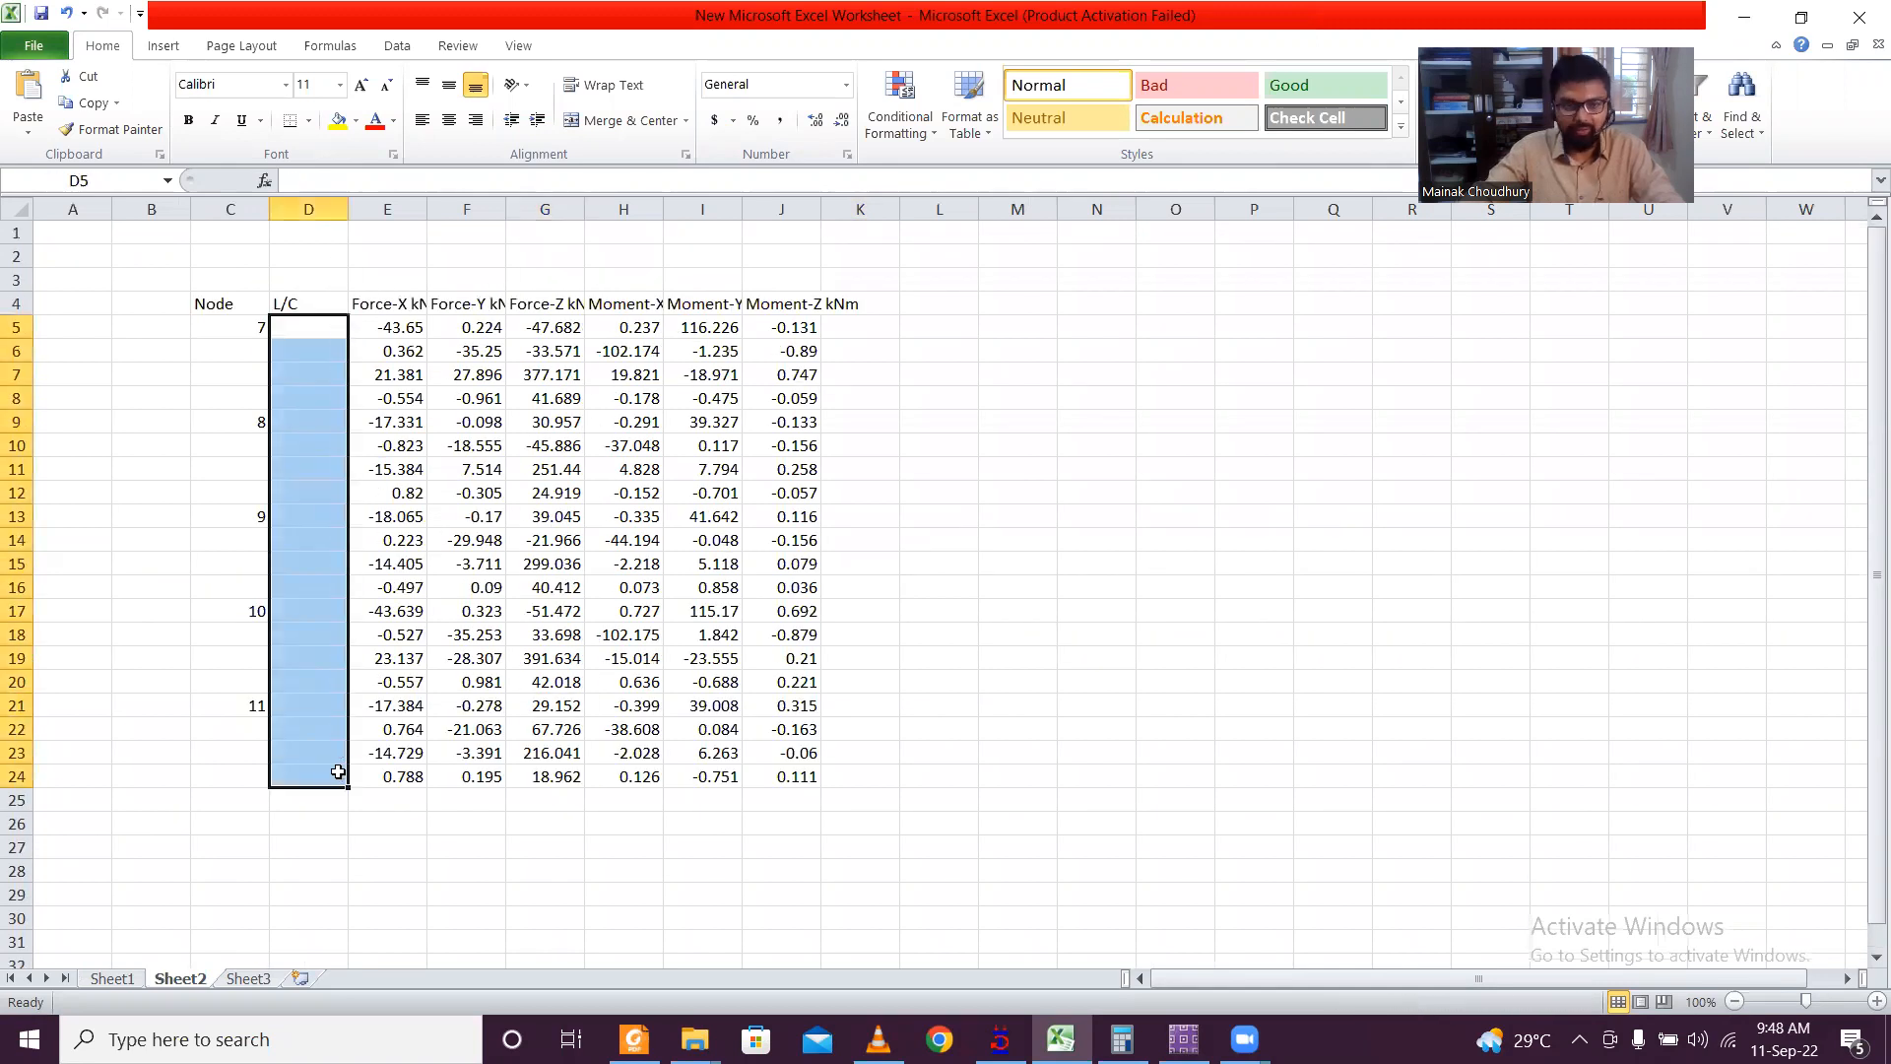
# Step: Enter SEISMIC X in cell D5 as the first load case of node 7
pyautogui.click(311, 321)
pyautogui.write('SE')
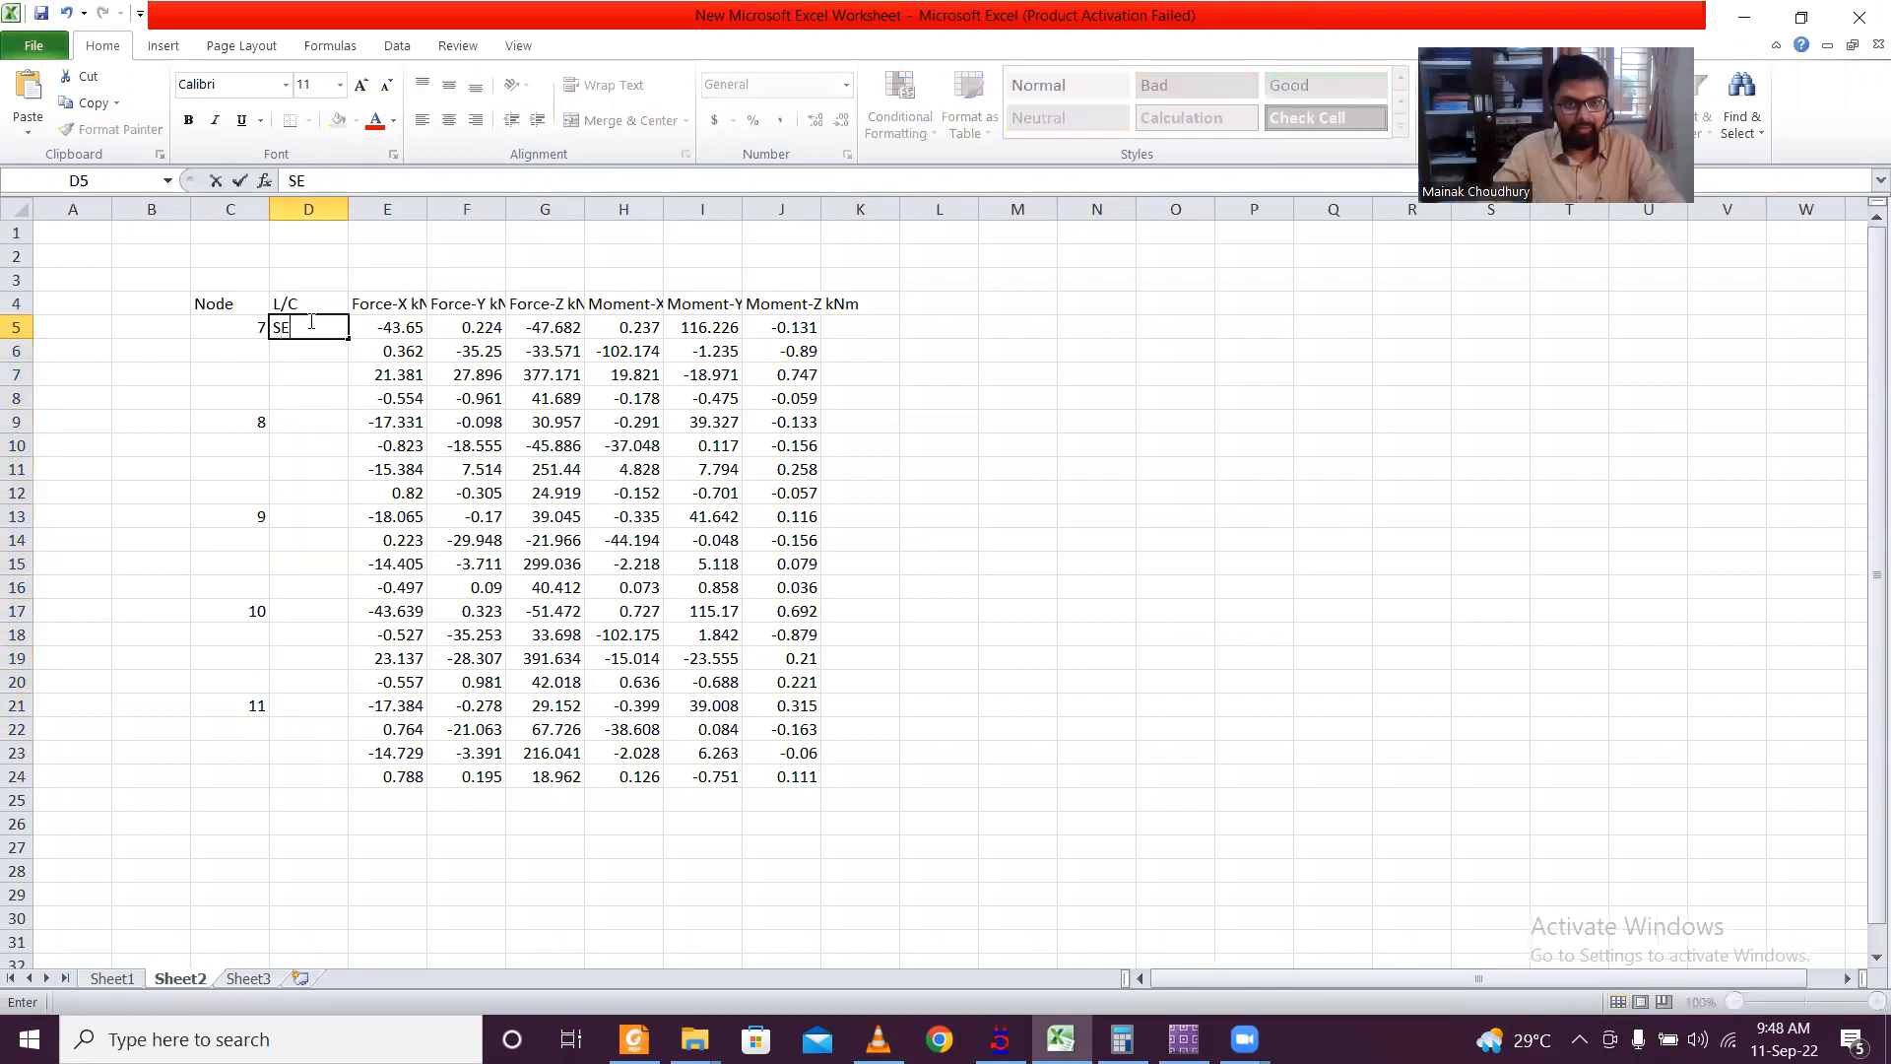
pyautogui.write('ISMIC')
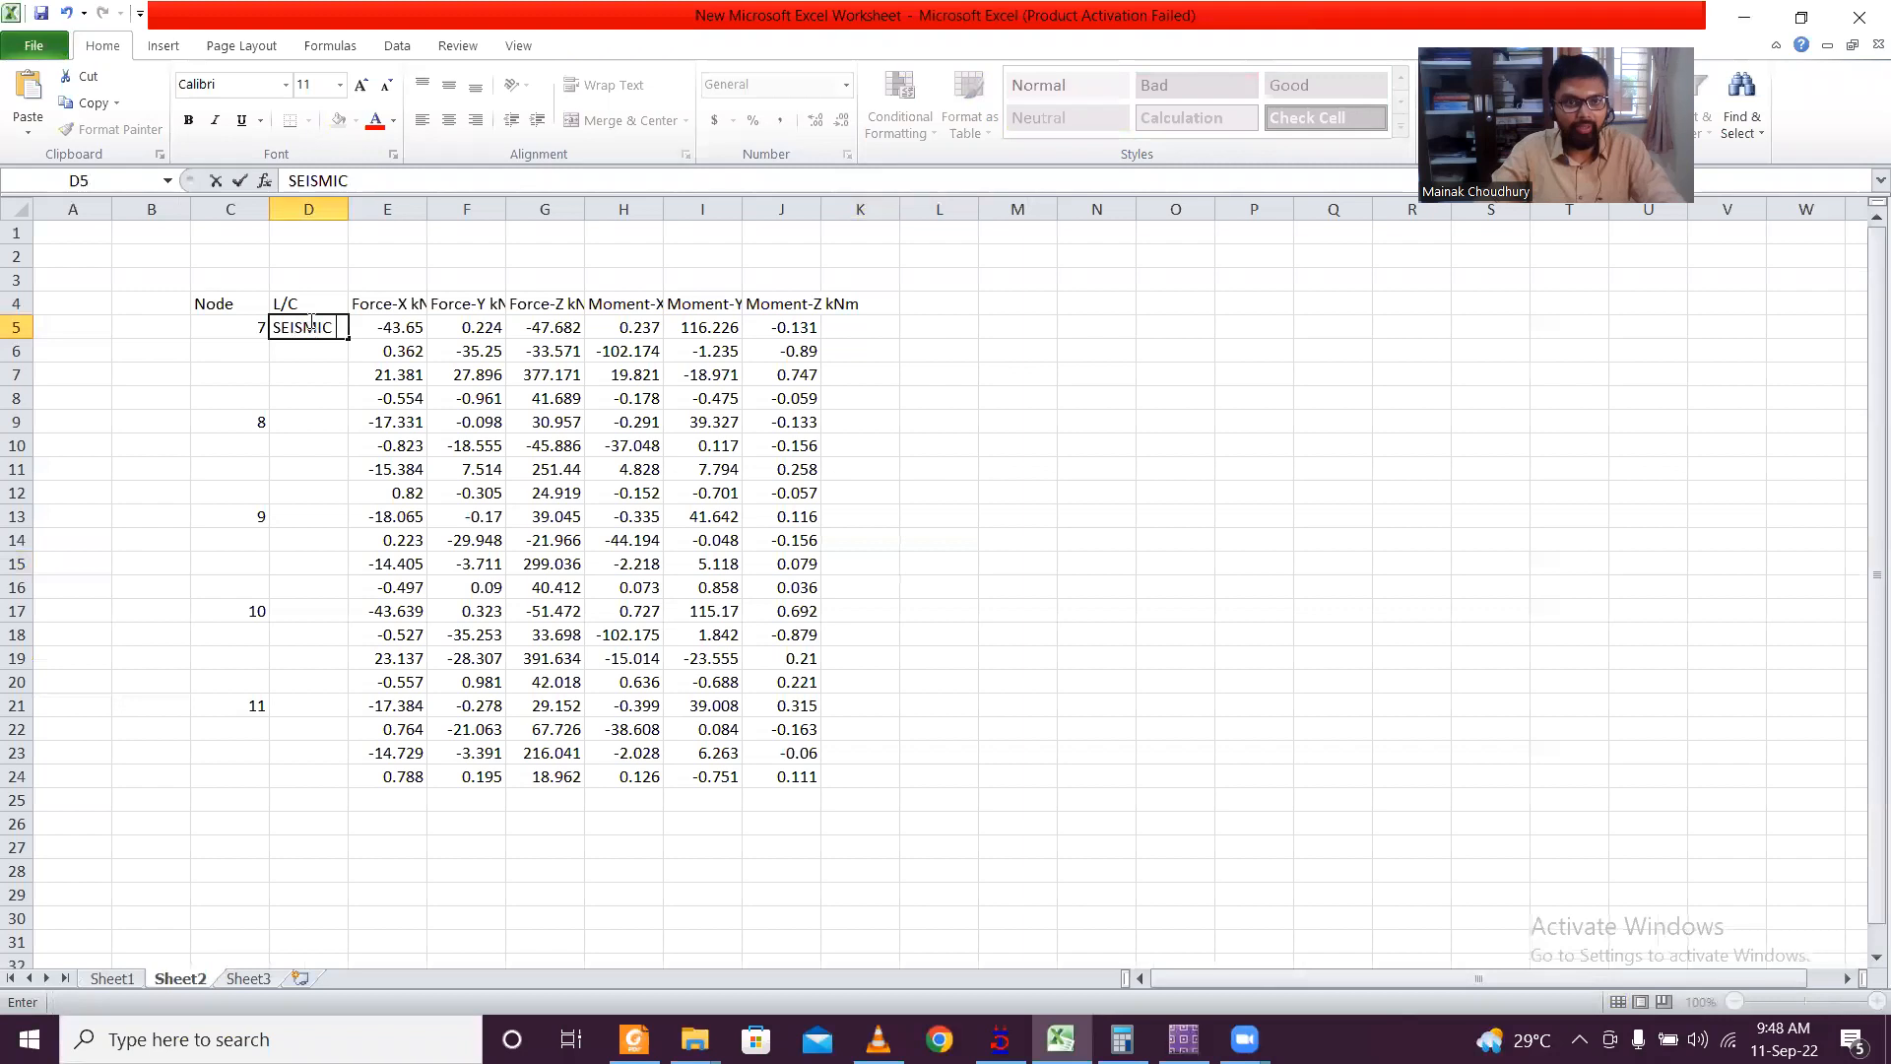
pyautogui.write(' X')
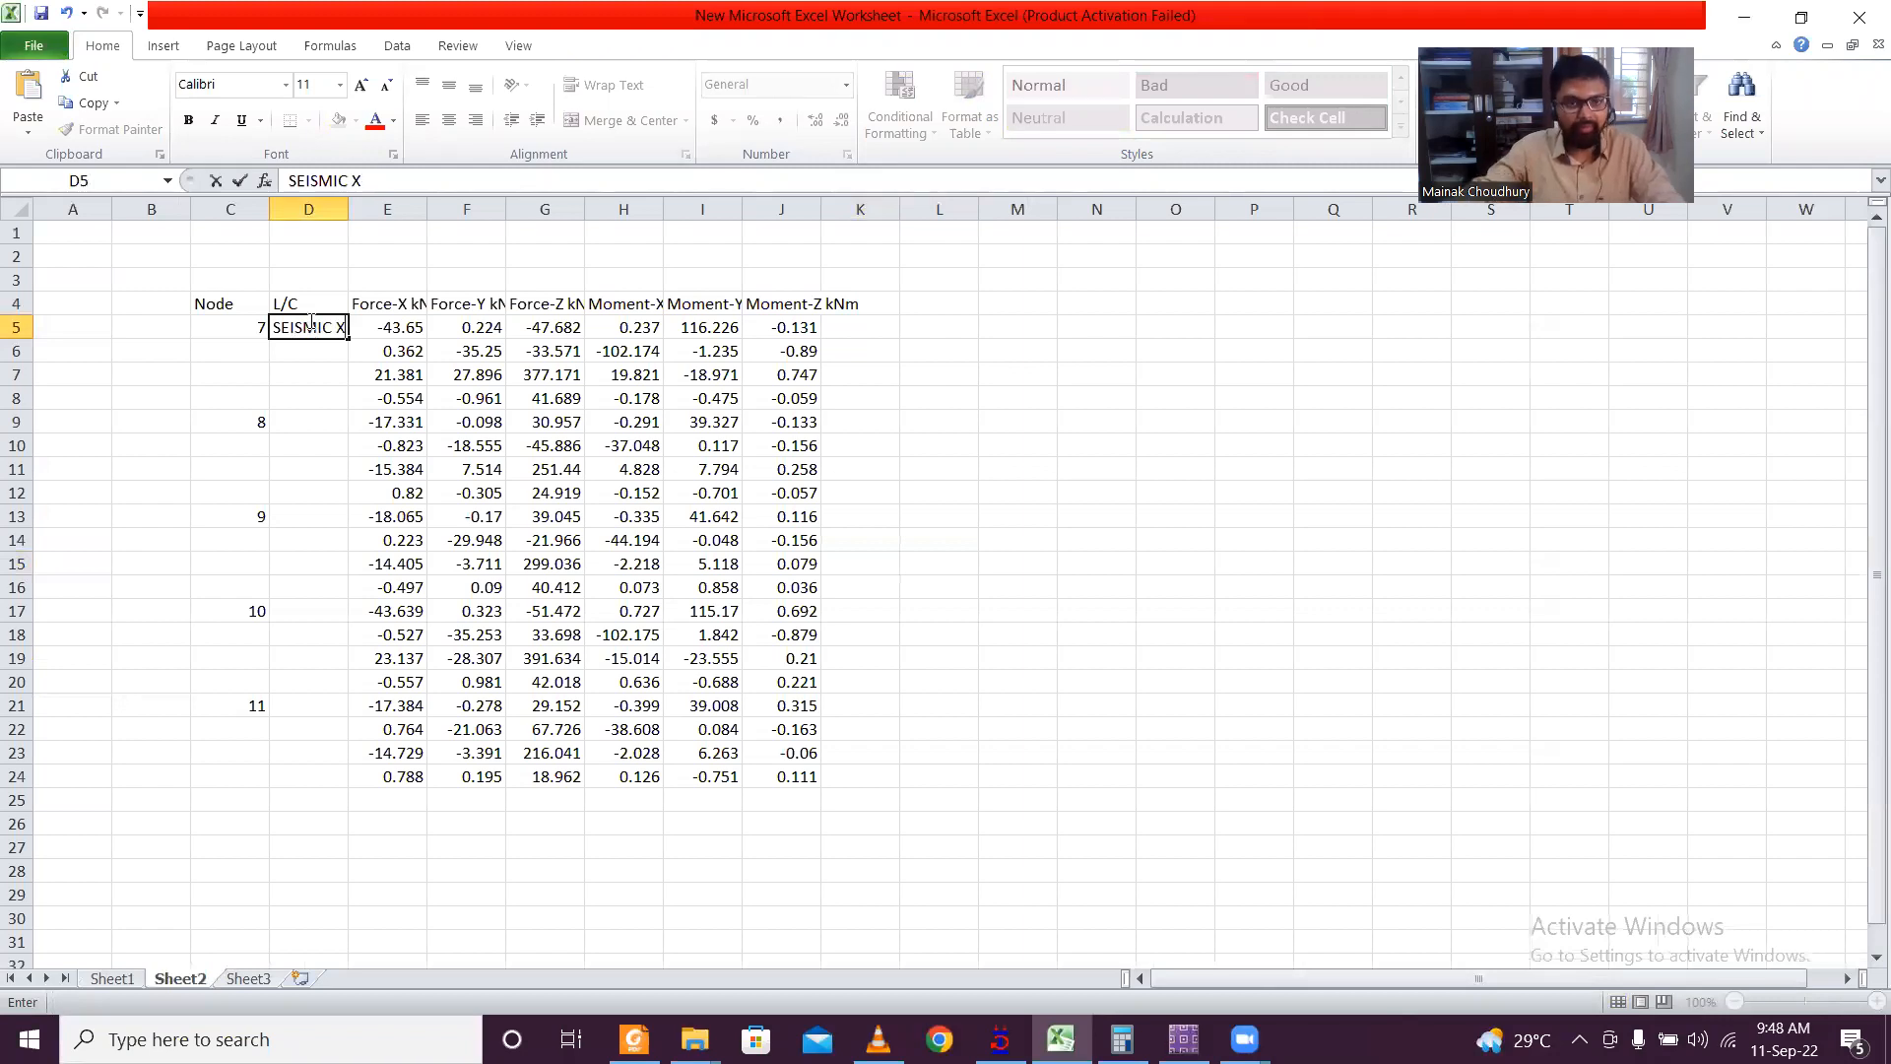
pyautogui.click(315, 359)
# Step: Copy the load case name from D5 to D6 and change the copy to SEISMIC Y
pyautogui.click(328, 329)
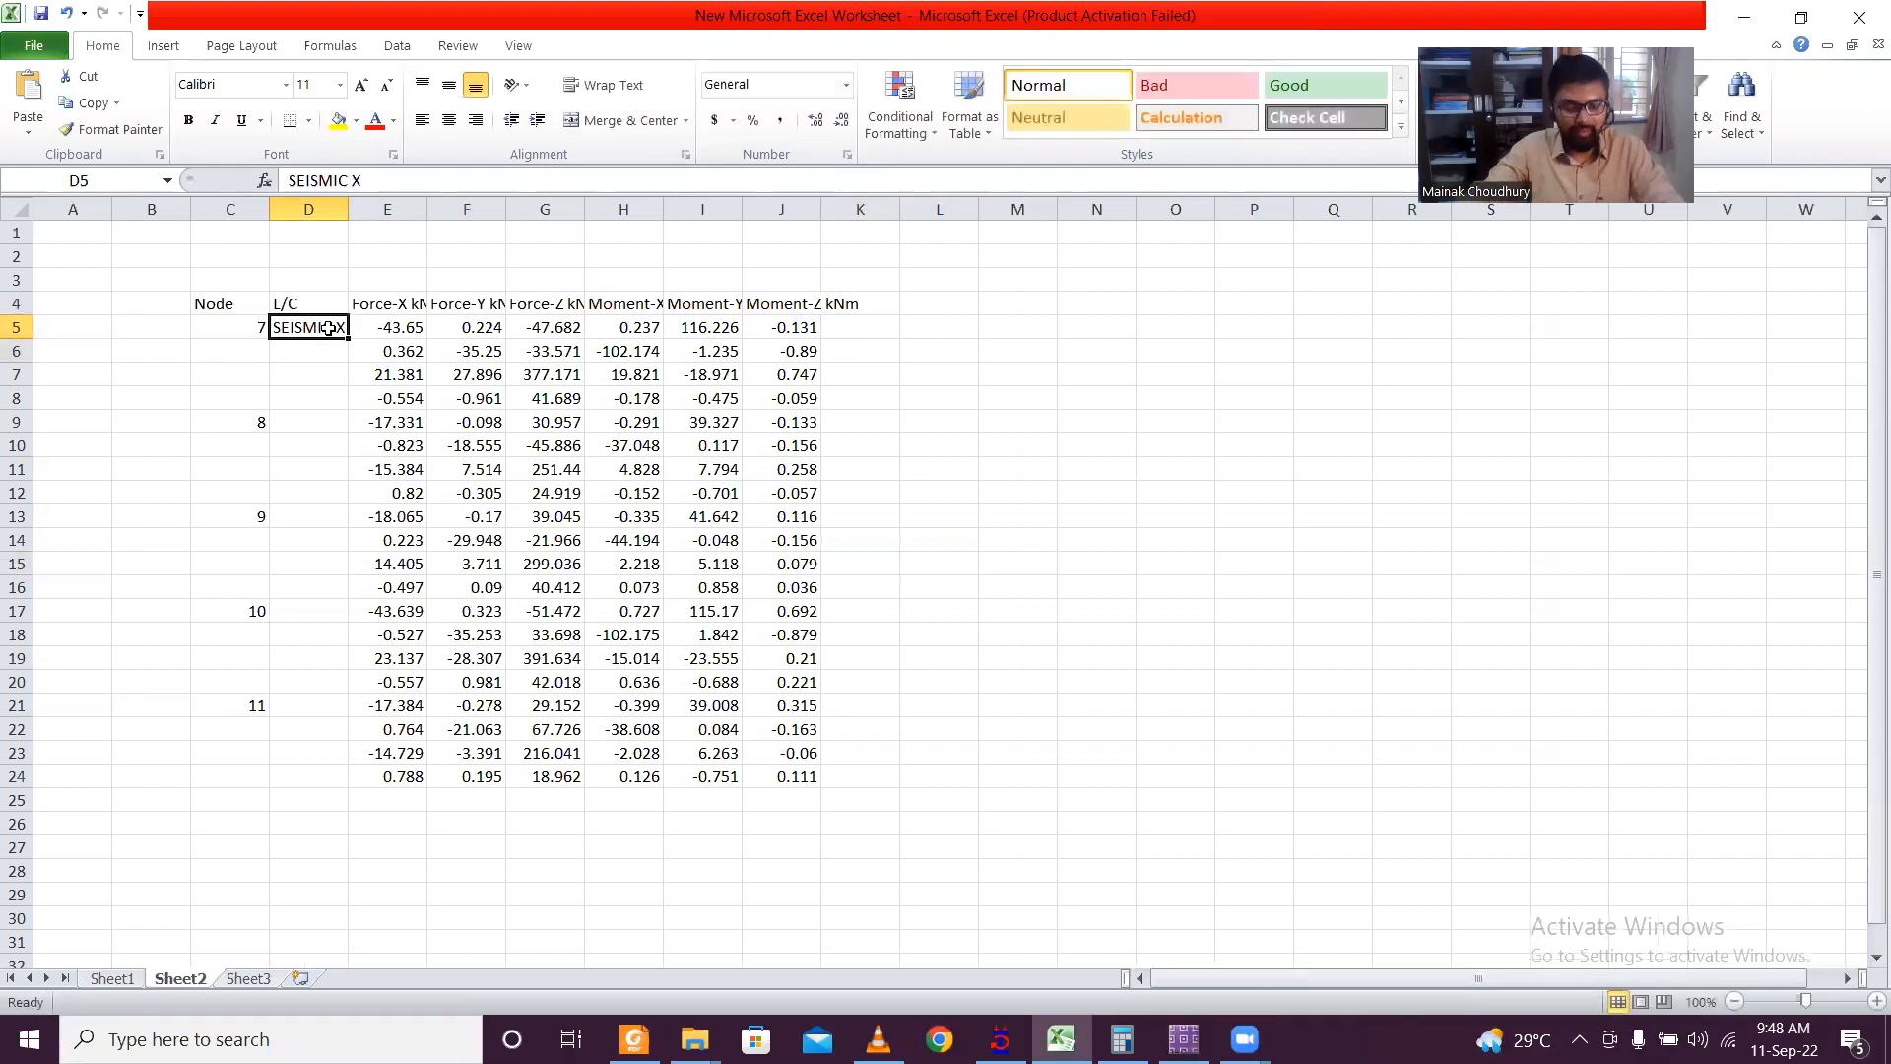
pyautogui.hotkey('ctrl', 'c')
pyautogui.click(315, 352)
pyautogui.hotkey('ctrl', 'v')
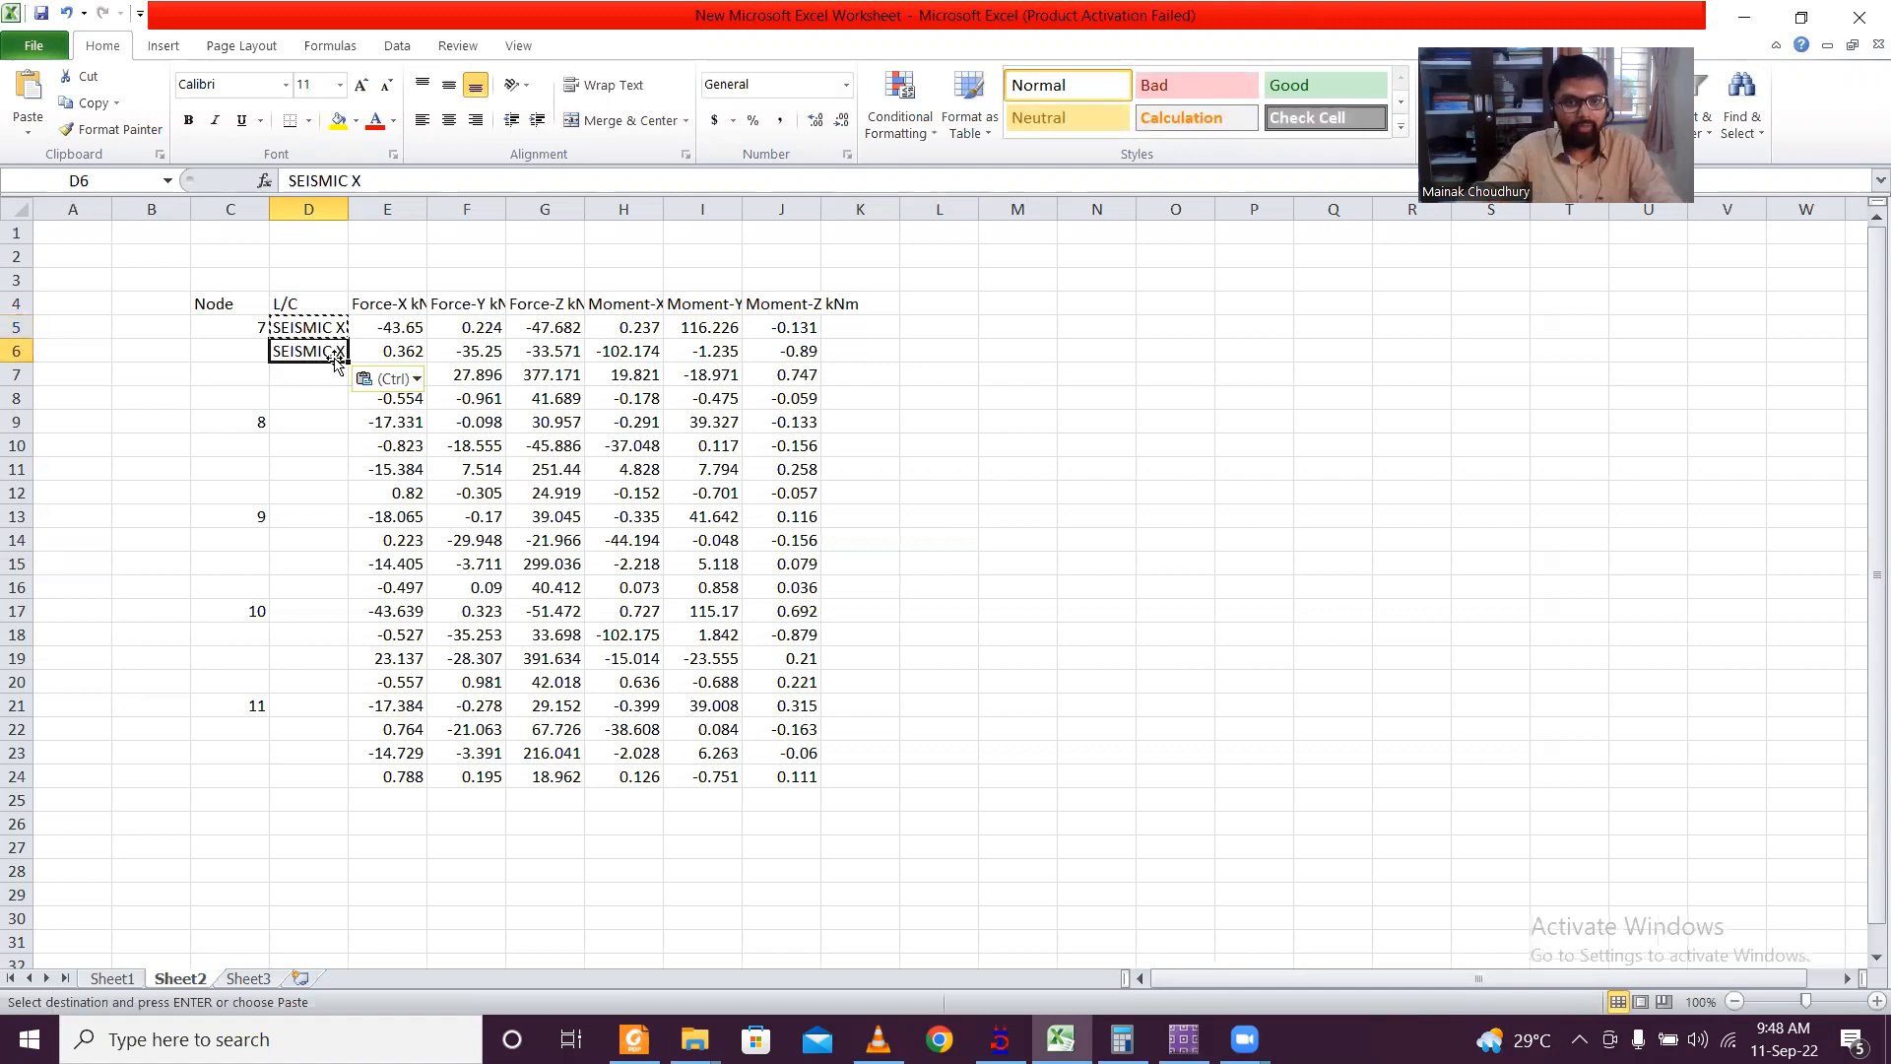
pyautogui.doubleClick(344, 353)
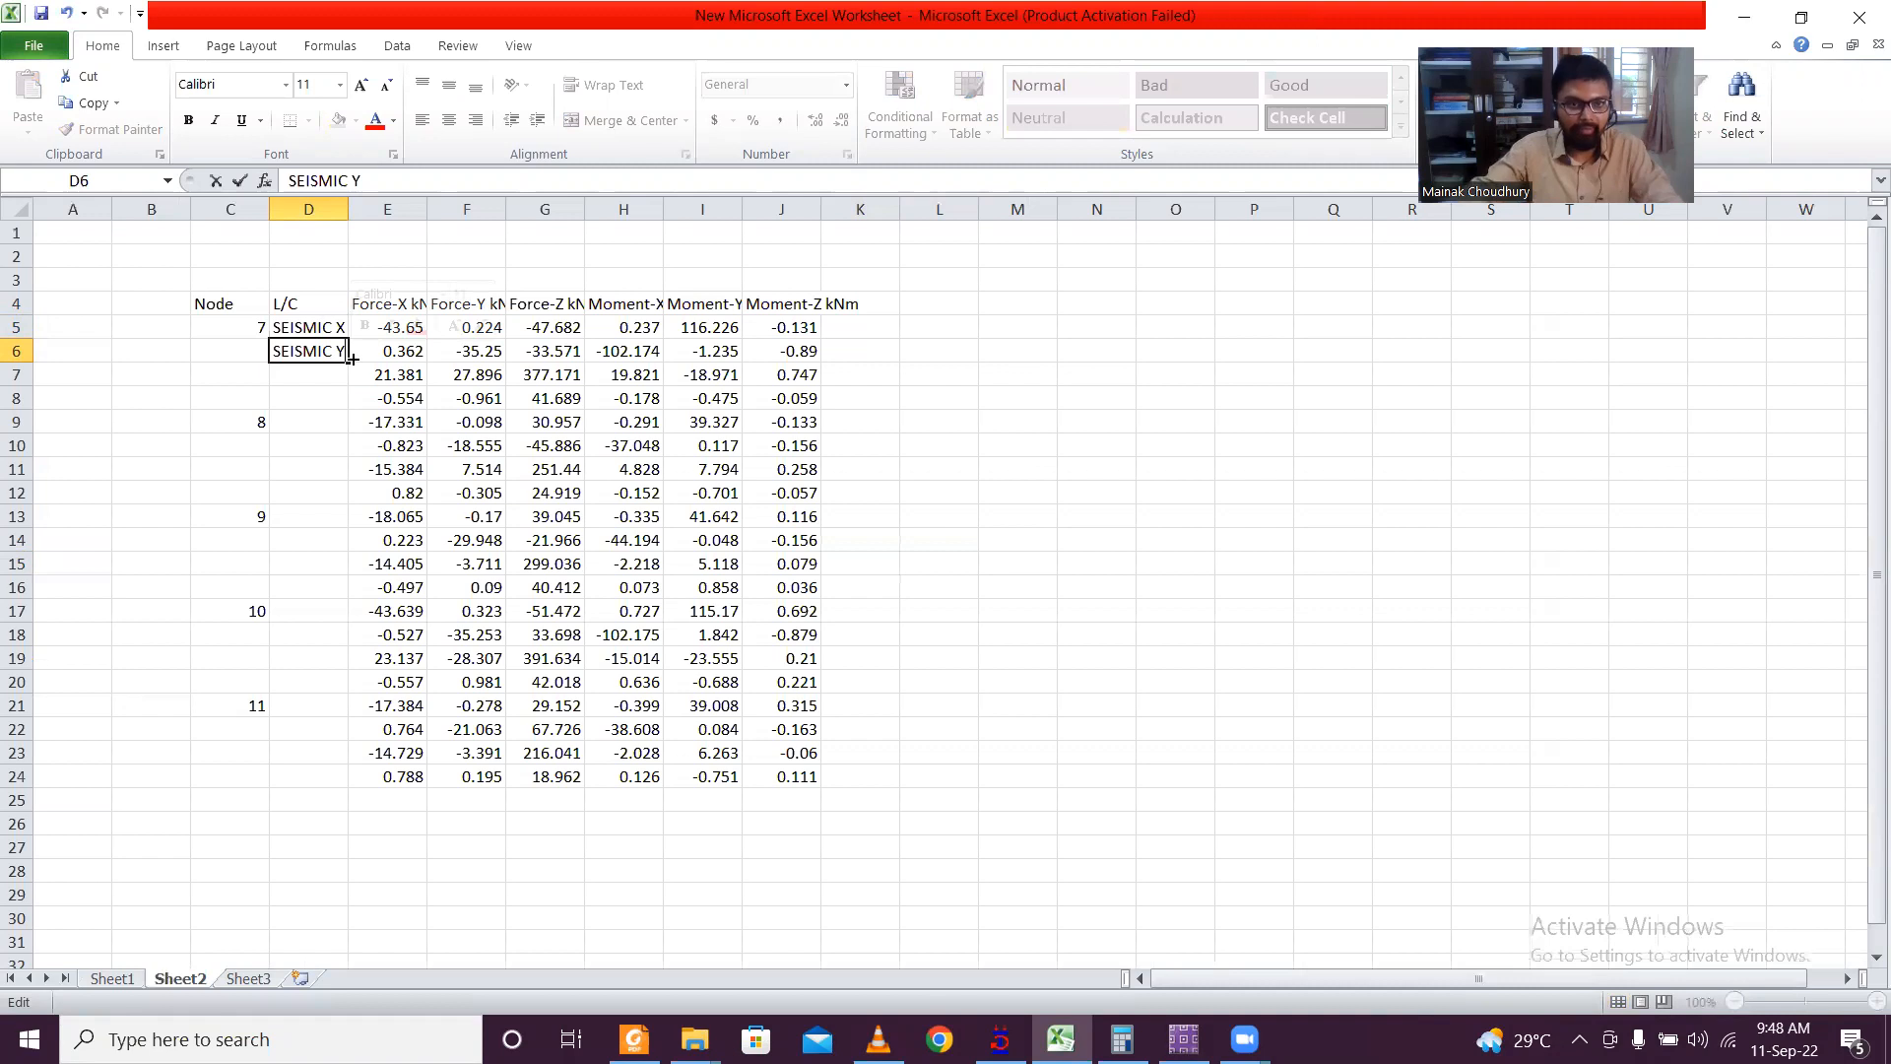
pyautogui.click(339, 417)
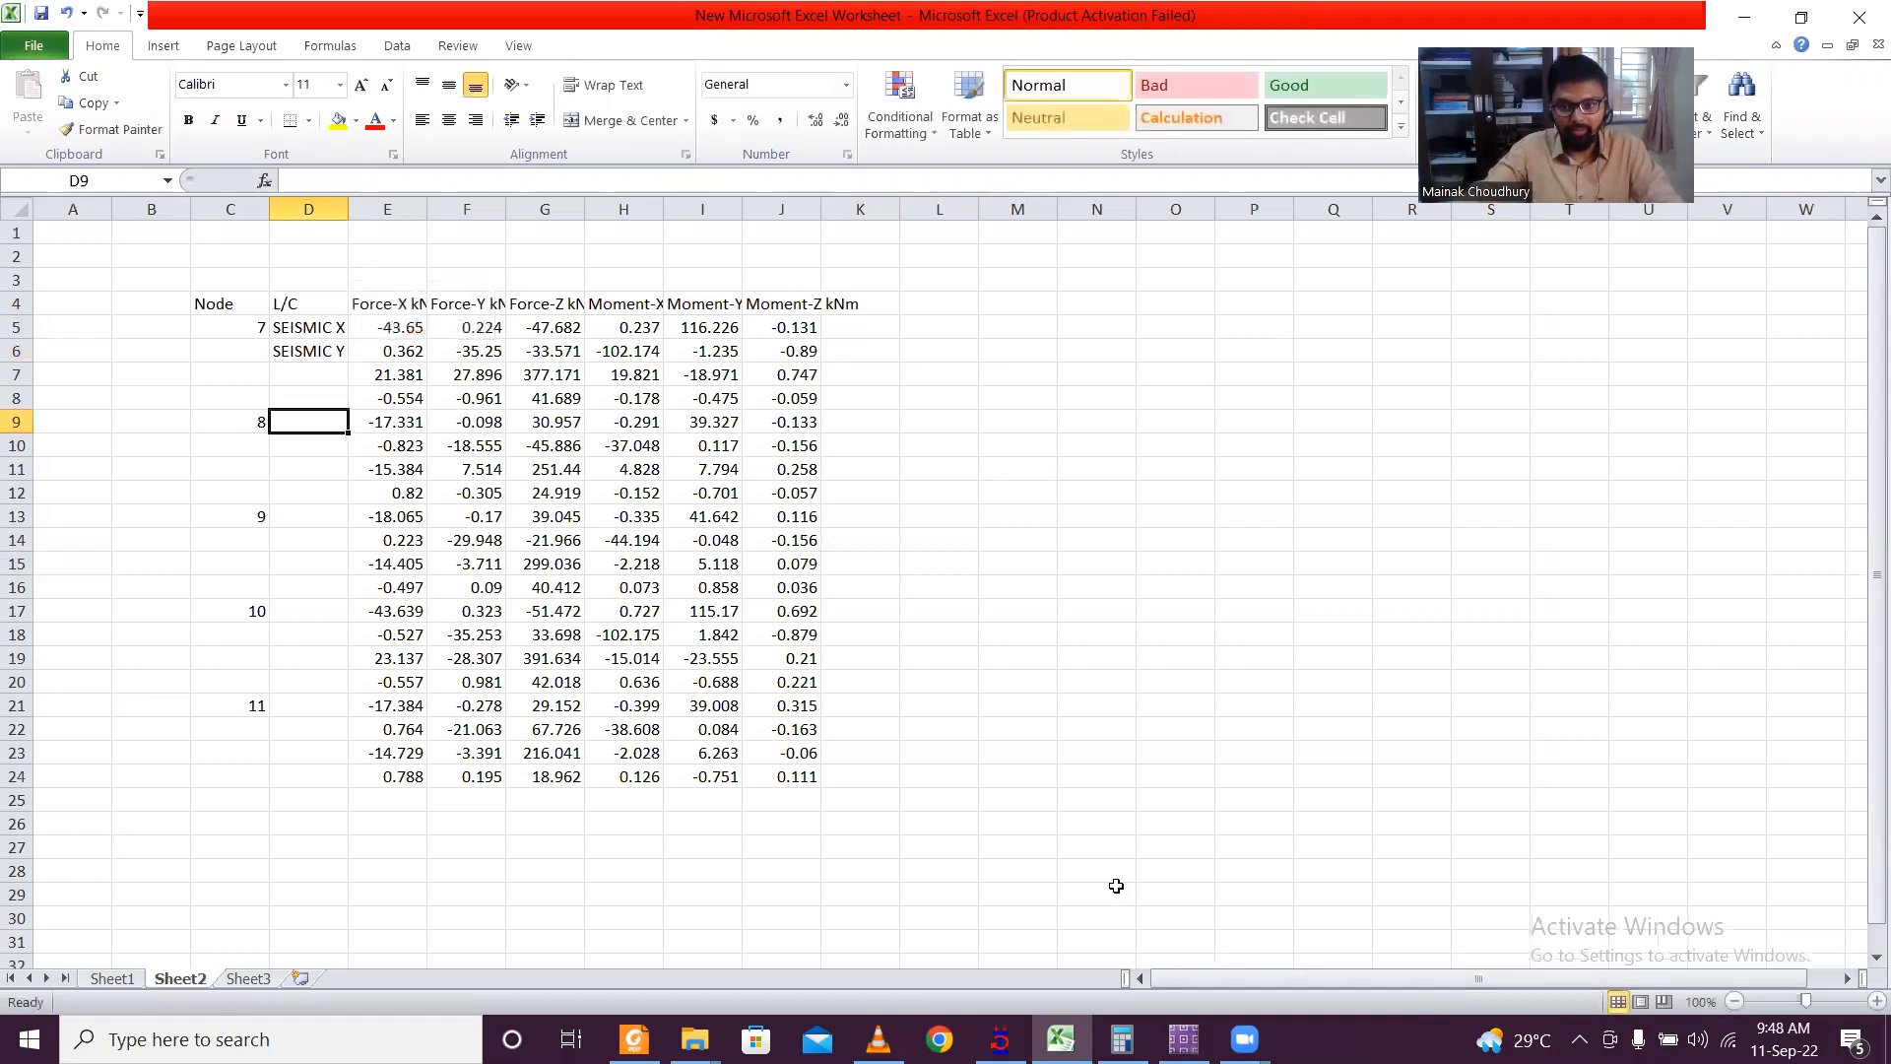
# Step: Check the defined load pattern names in SAFE, close the definitions unchanged and return to the Excel sheet
pyautogui.hotkey('alt', 'Tab')
pyautogui.click(189, 44)
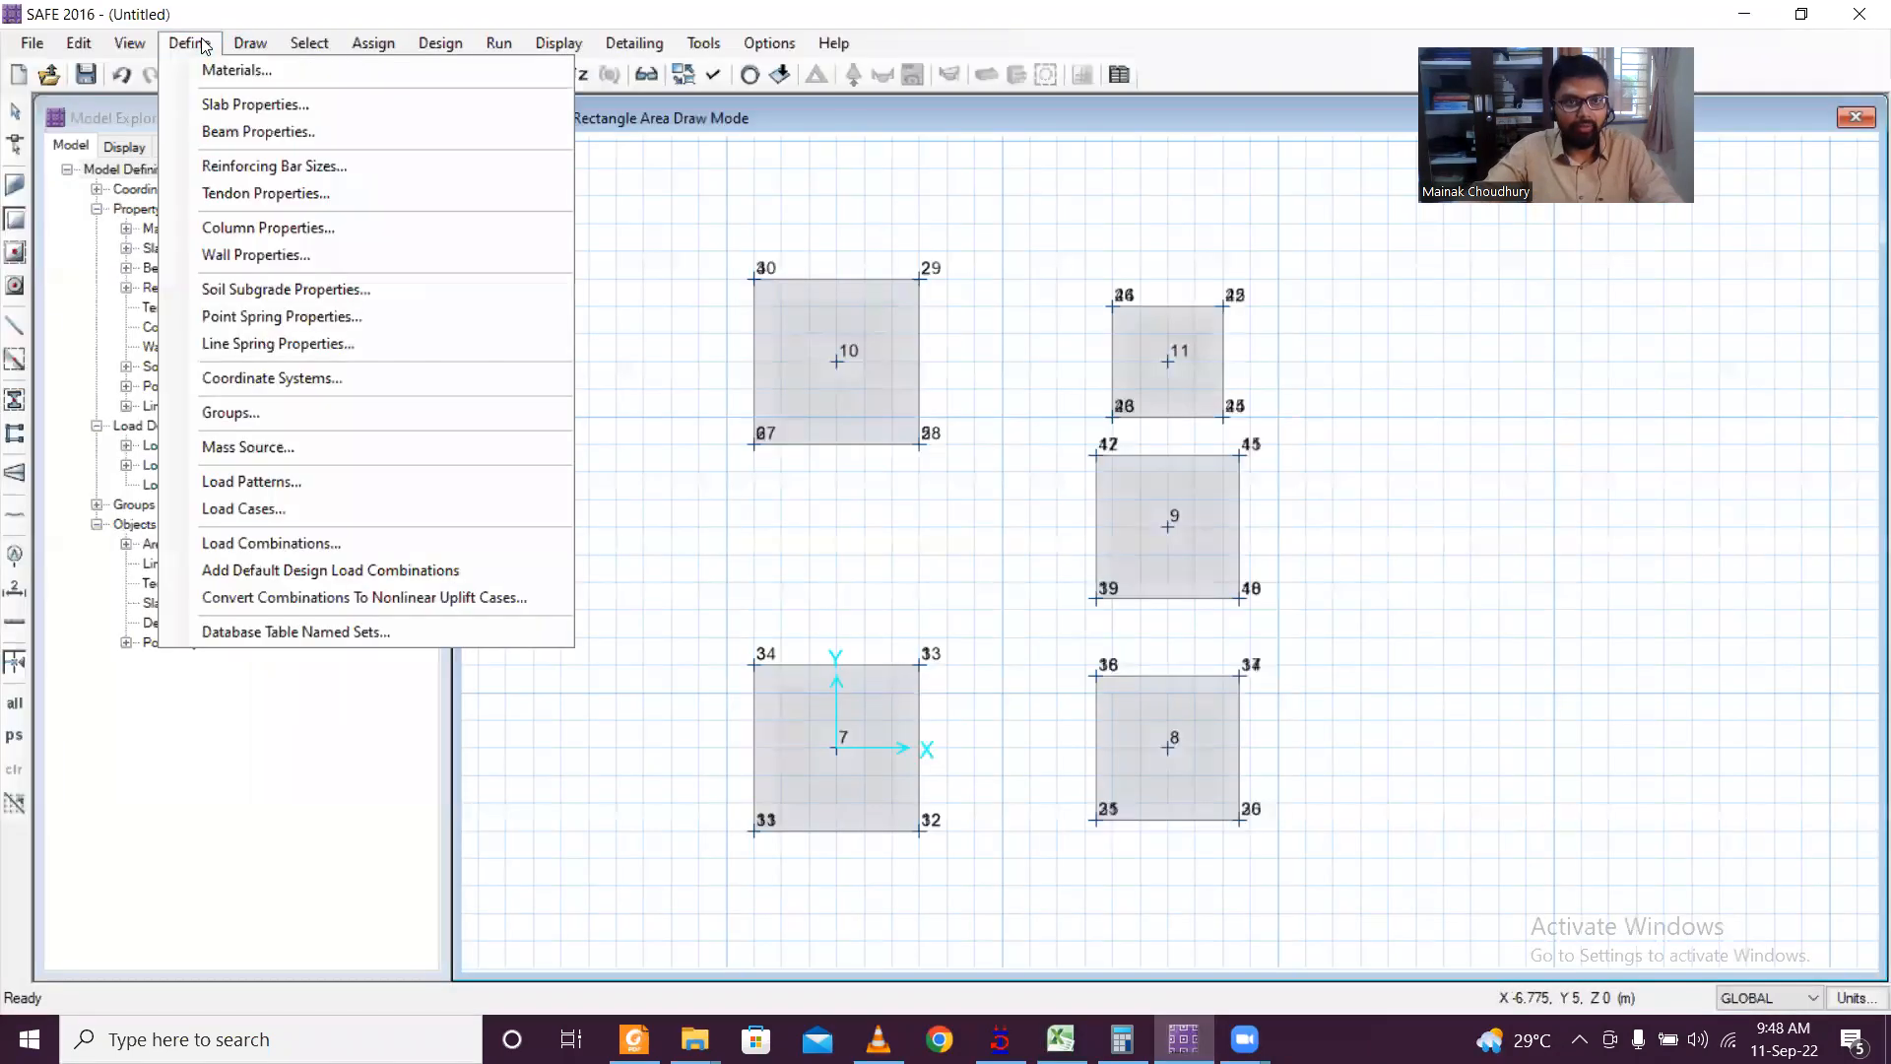
pyautogui.click(376, 480)
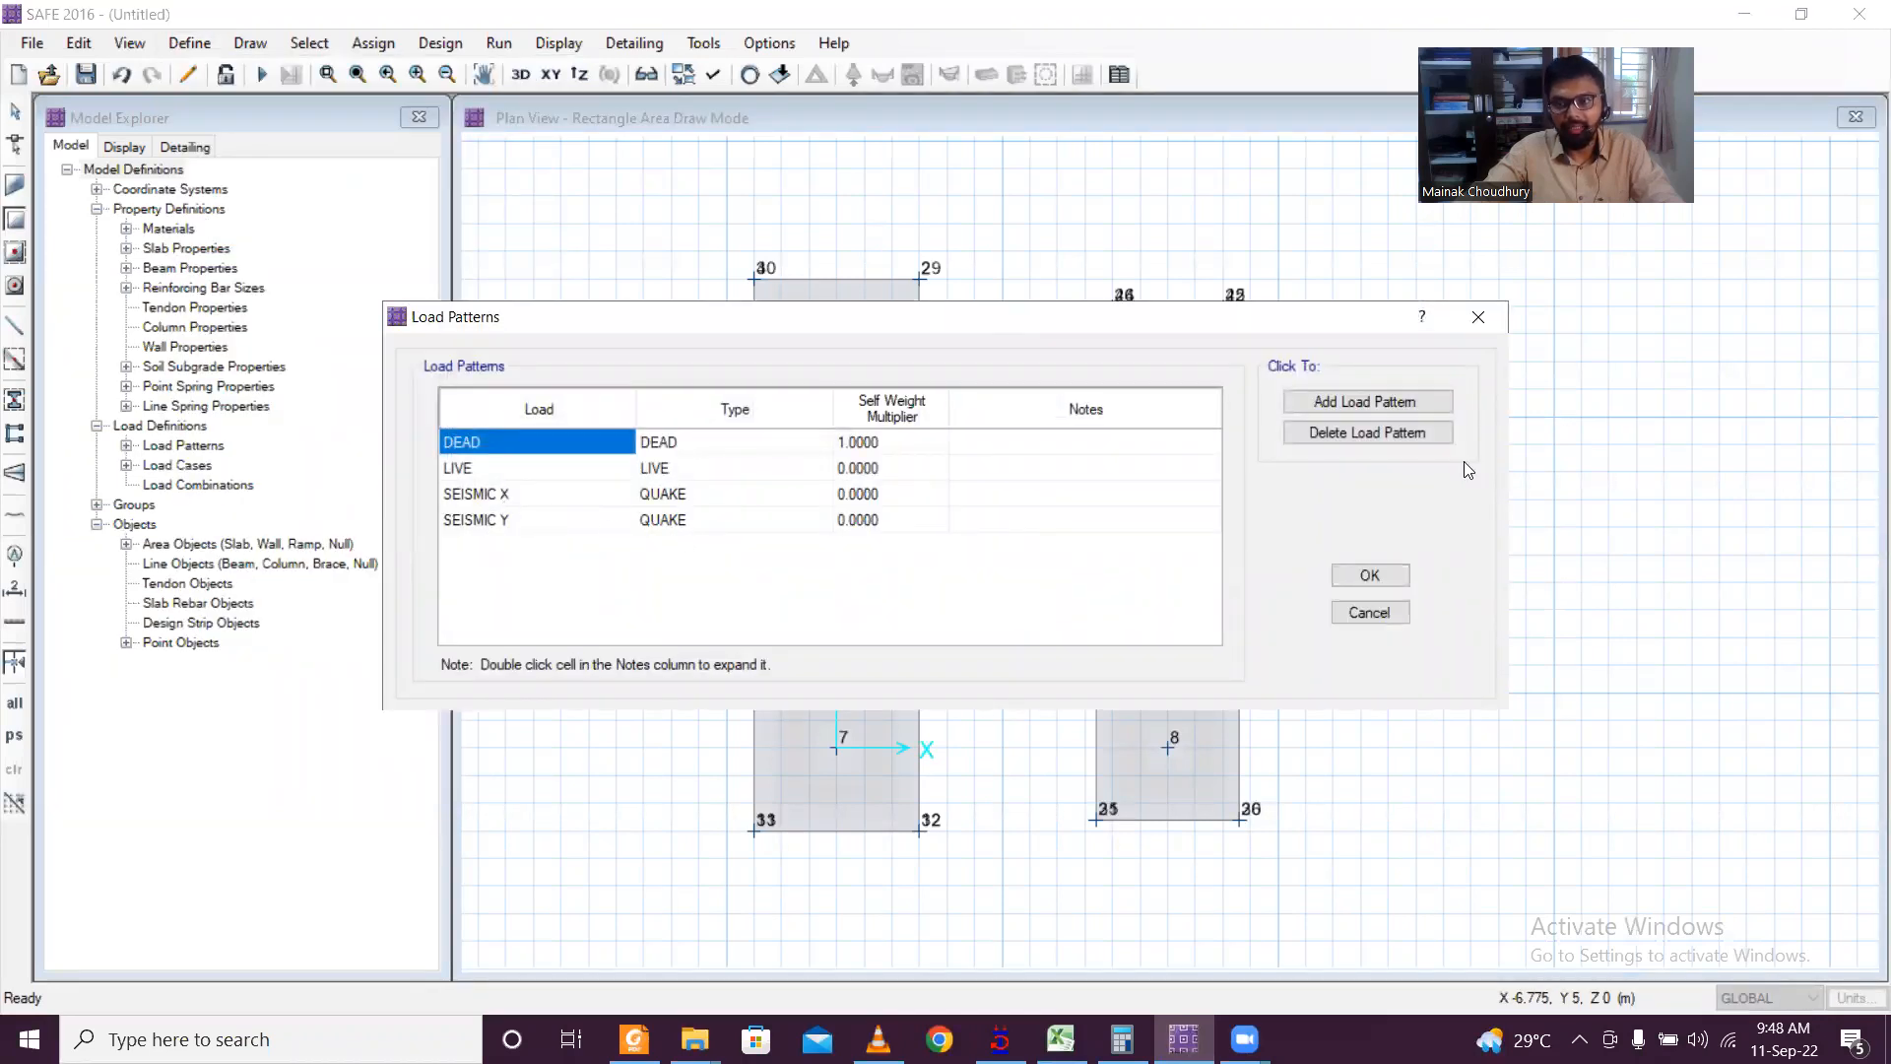
pyautogui.click(1477, 316)
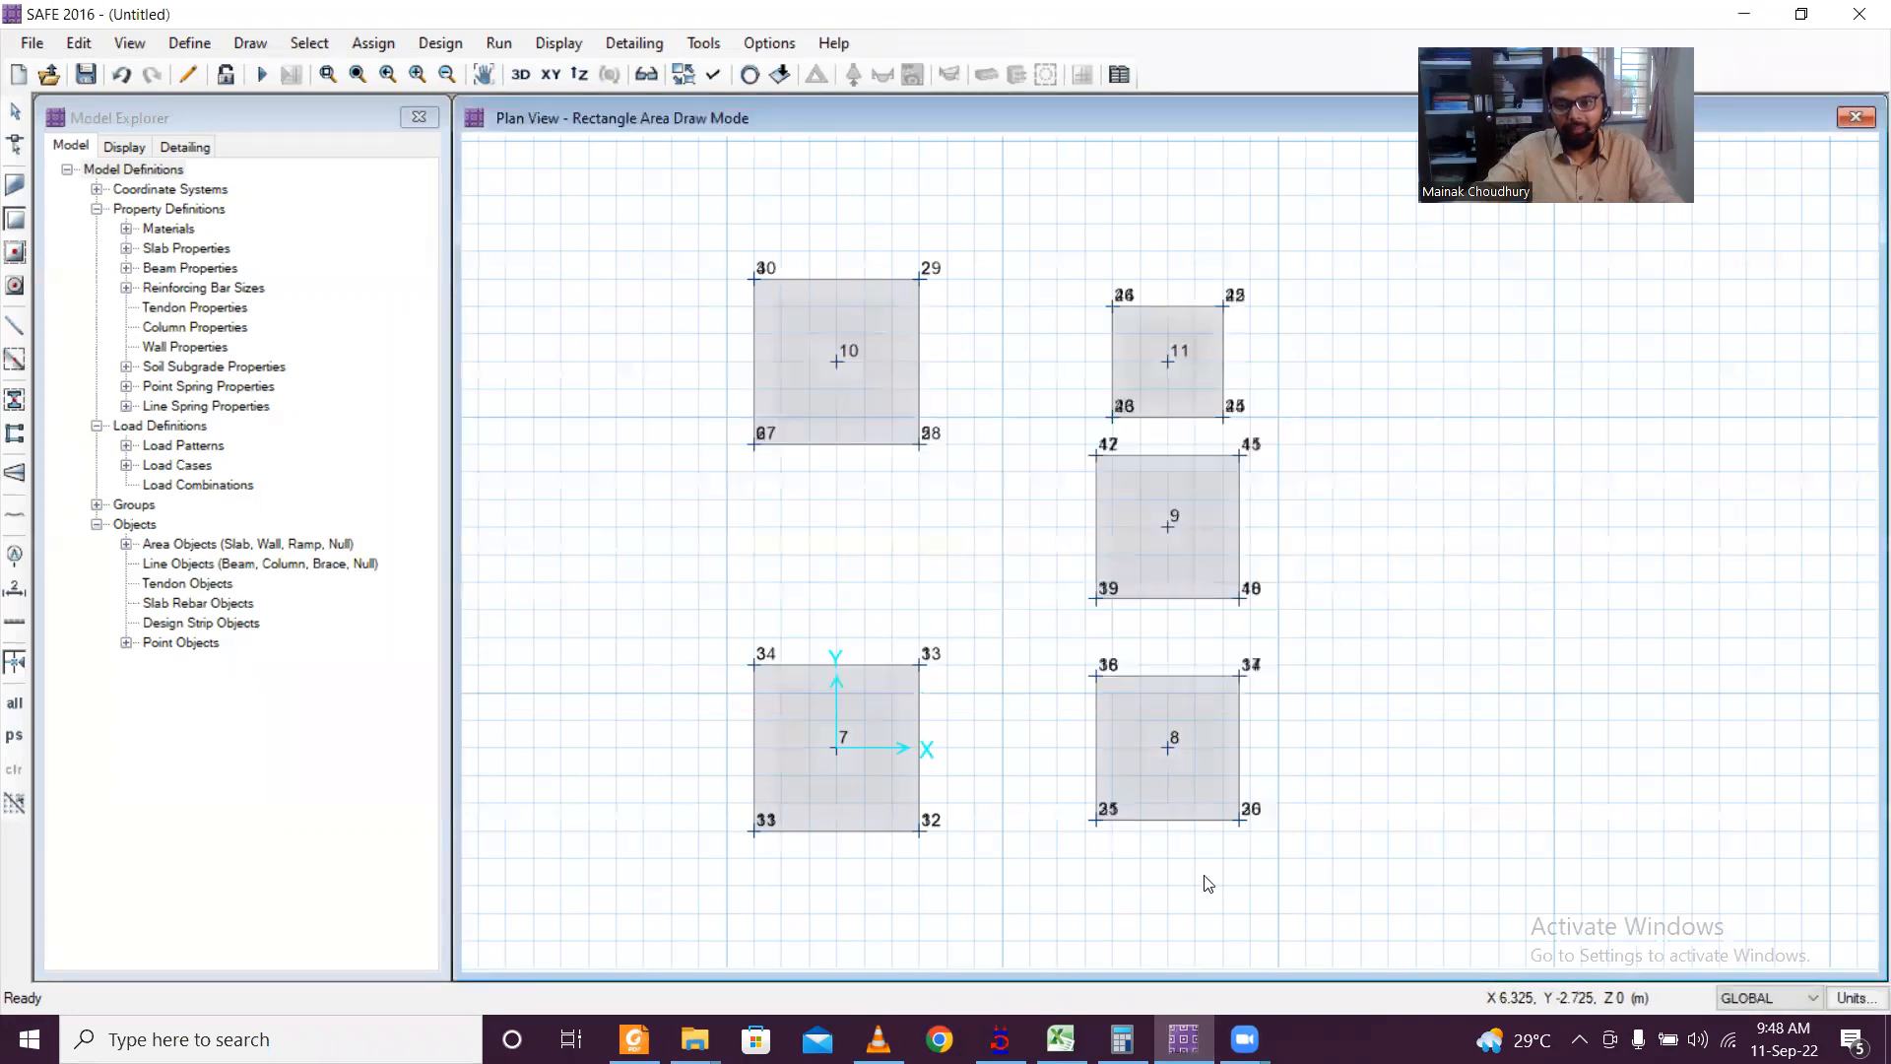
pyautogui.click(1061, 1039)
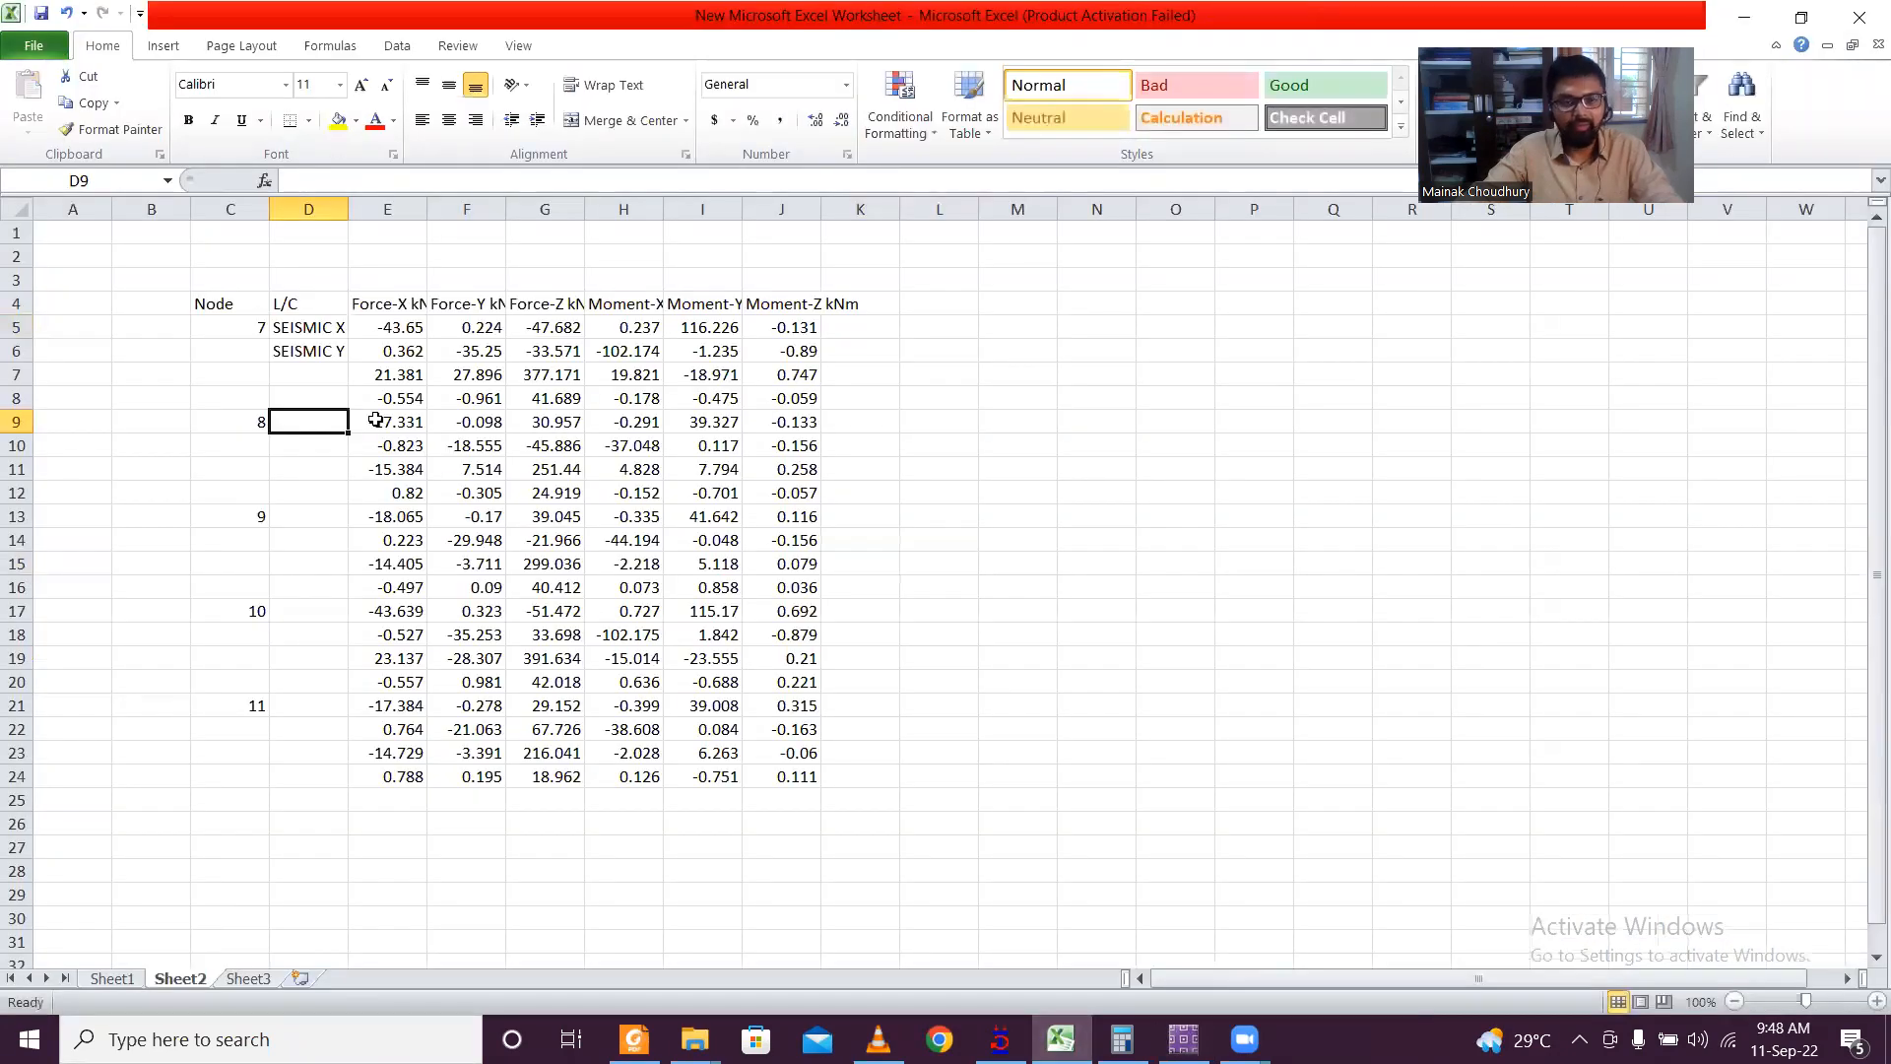
# Step: Enter DEAD in cell D7 and LIVE in cell D8 as the remaining load cases of node 7
pyautogui.click(336, 377)
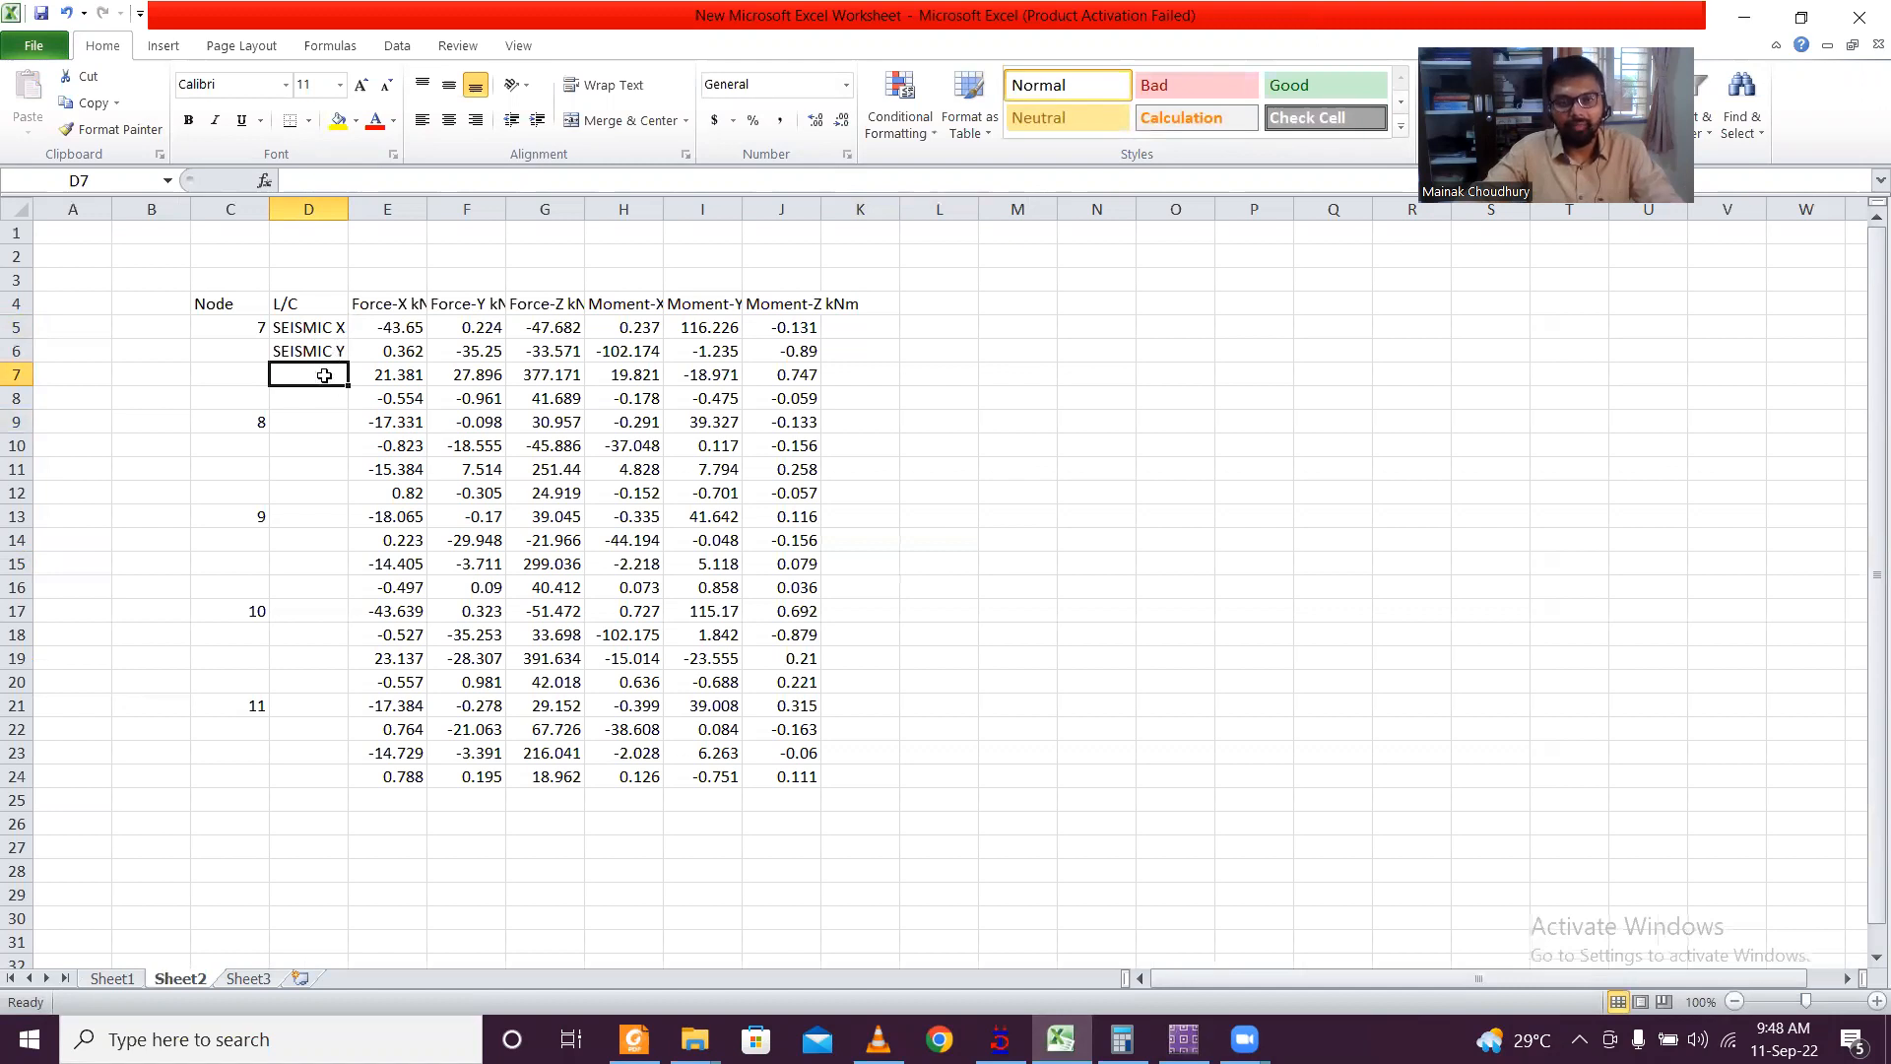
pyautogui.write('DEAD')
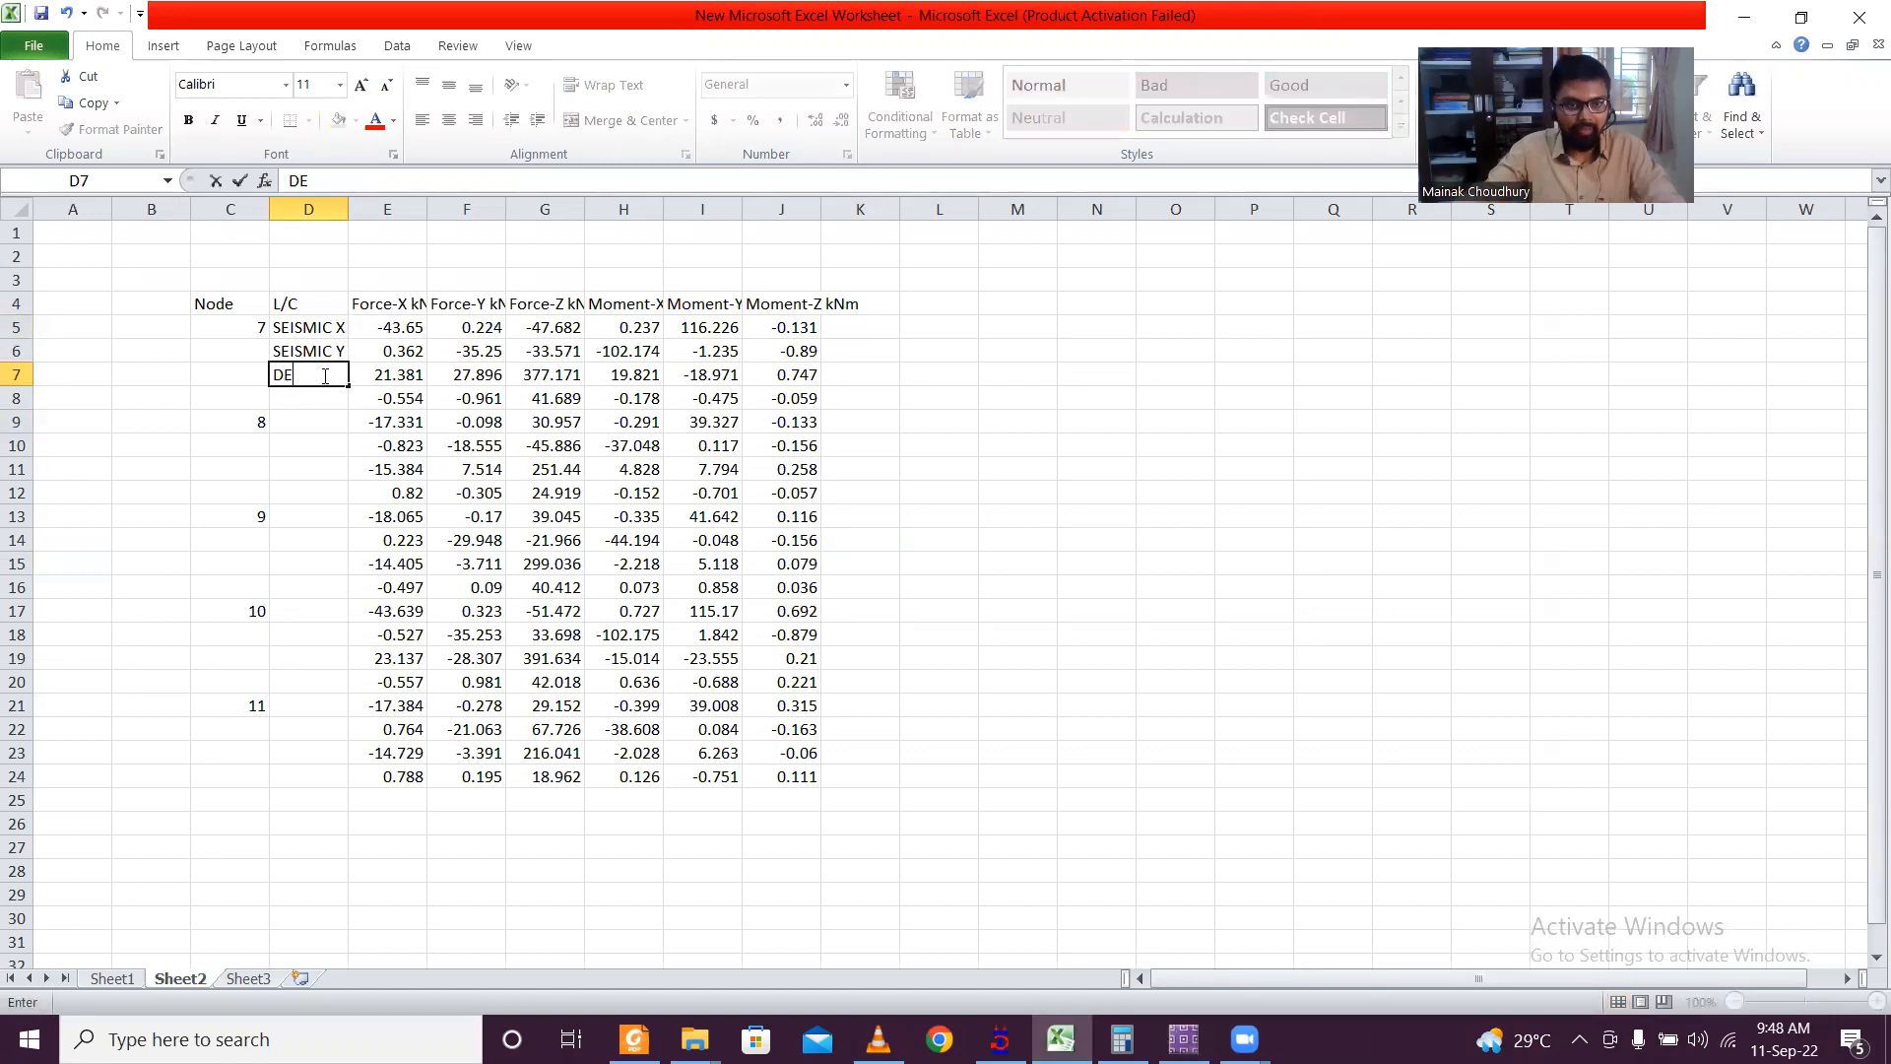
pyautogui.click(298, 397)
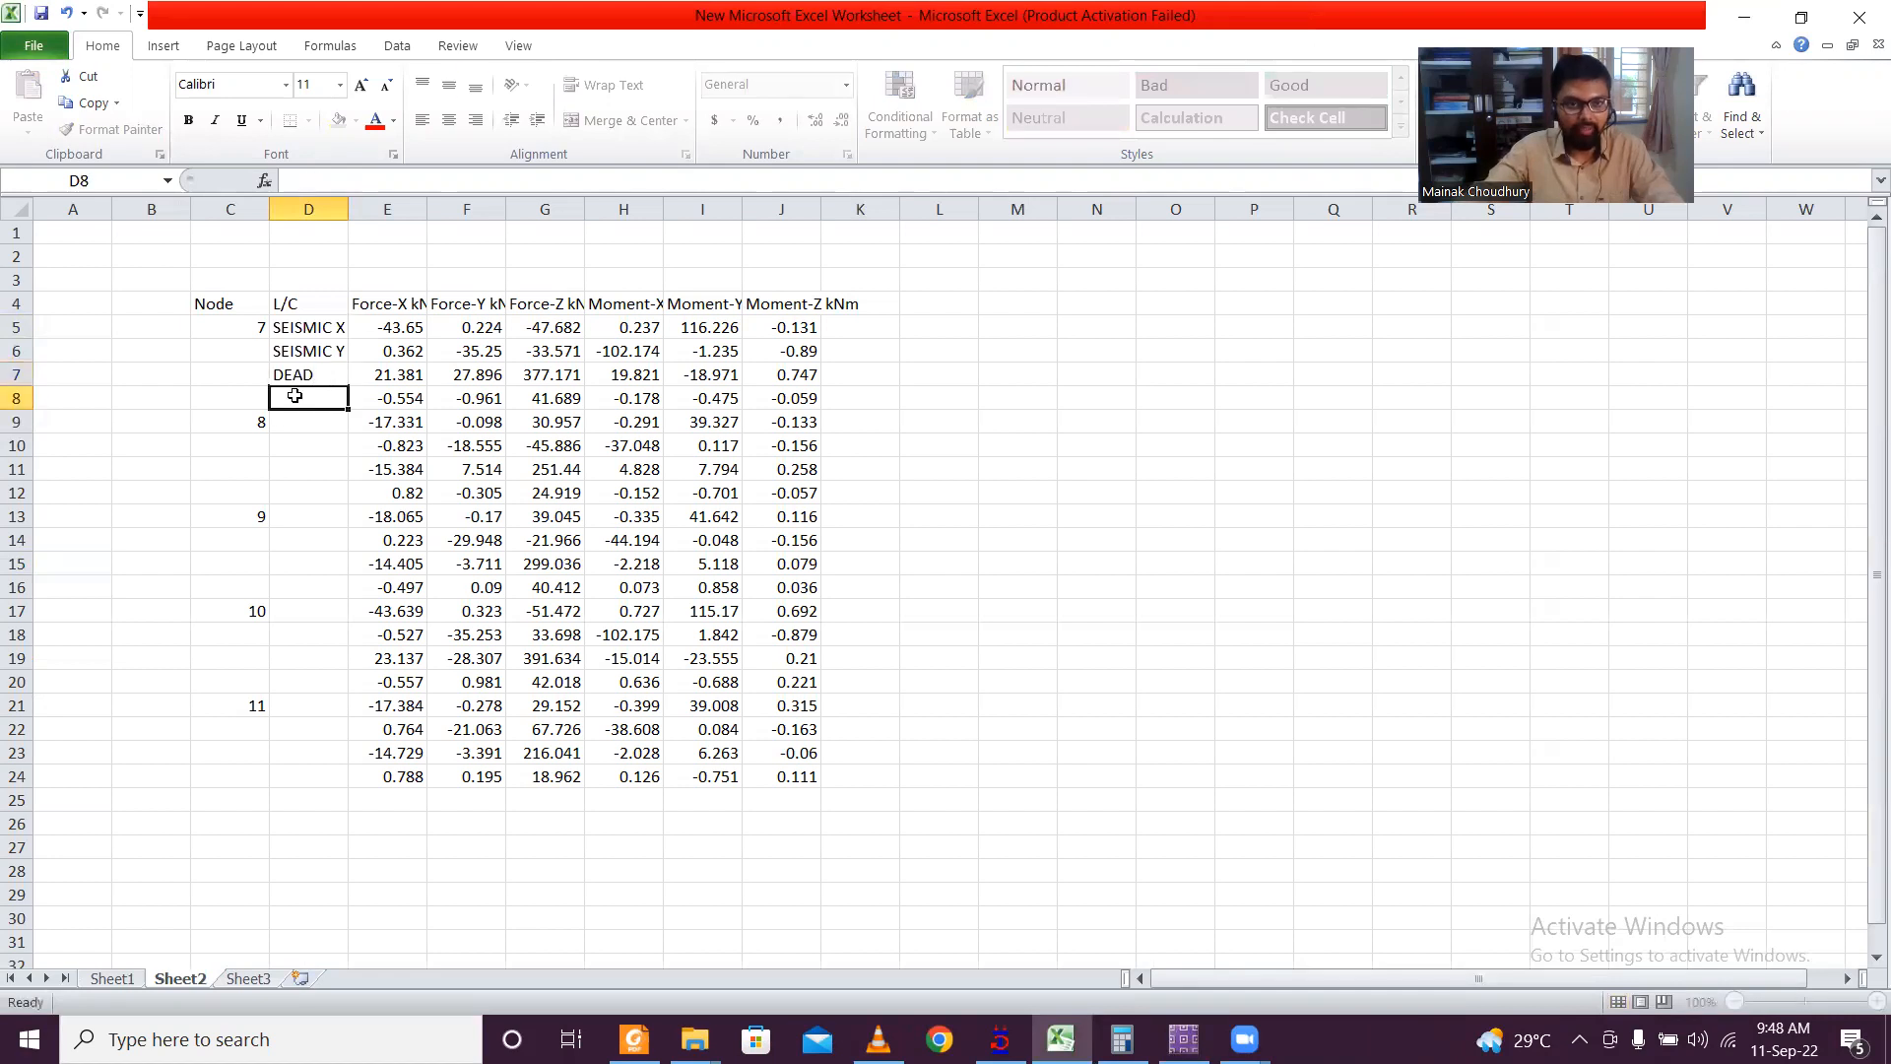
pyautogui.write('LIVE')
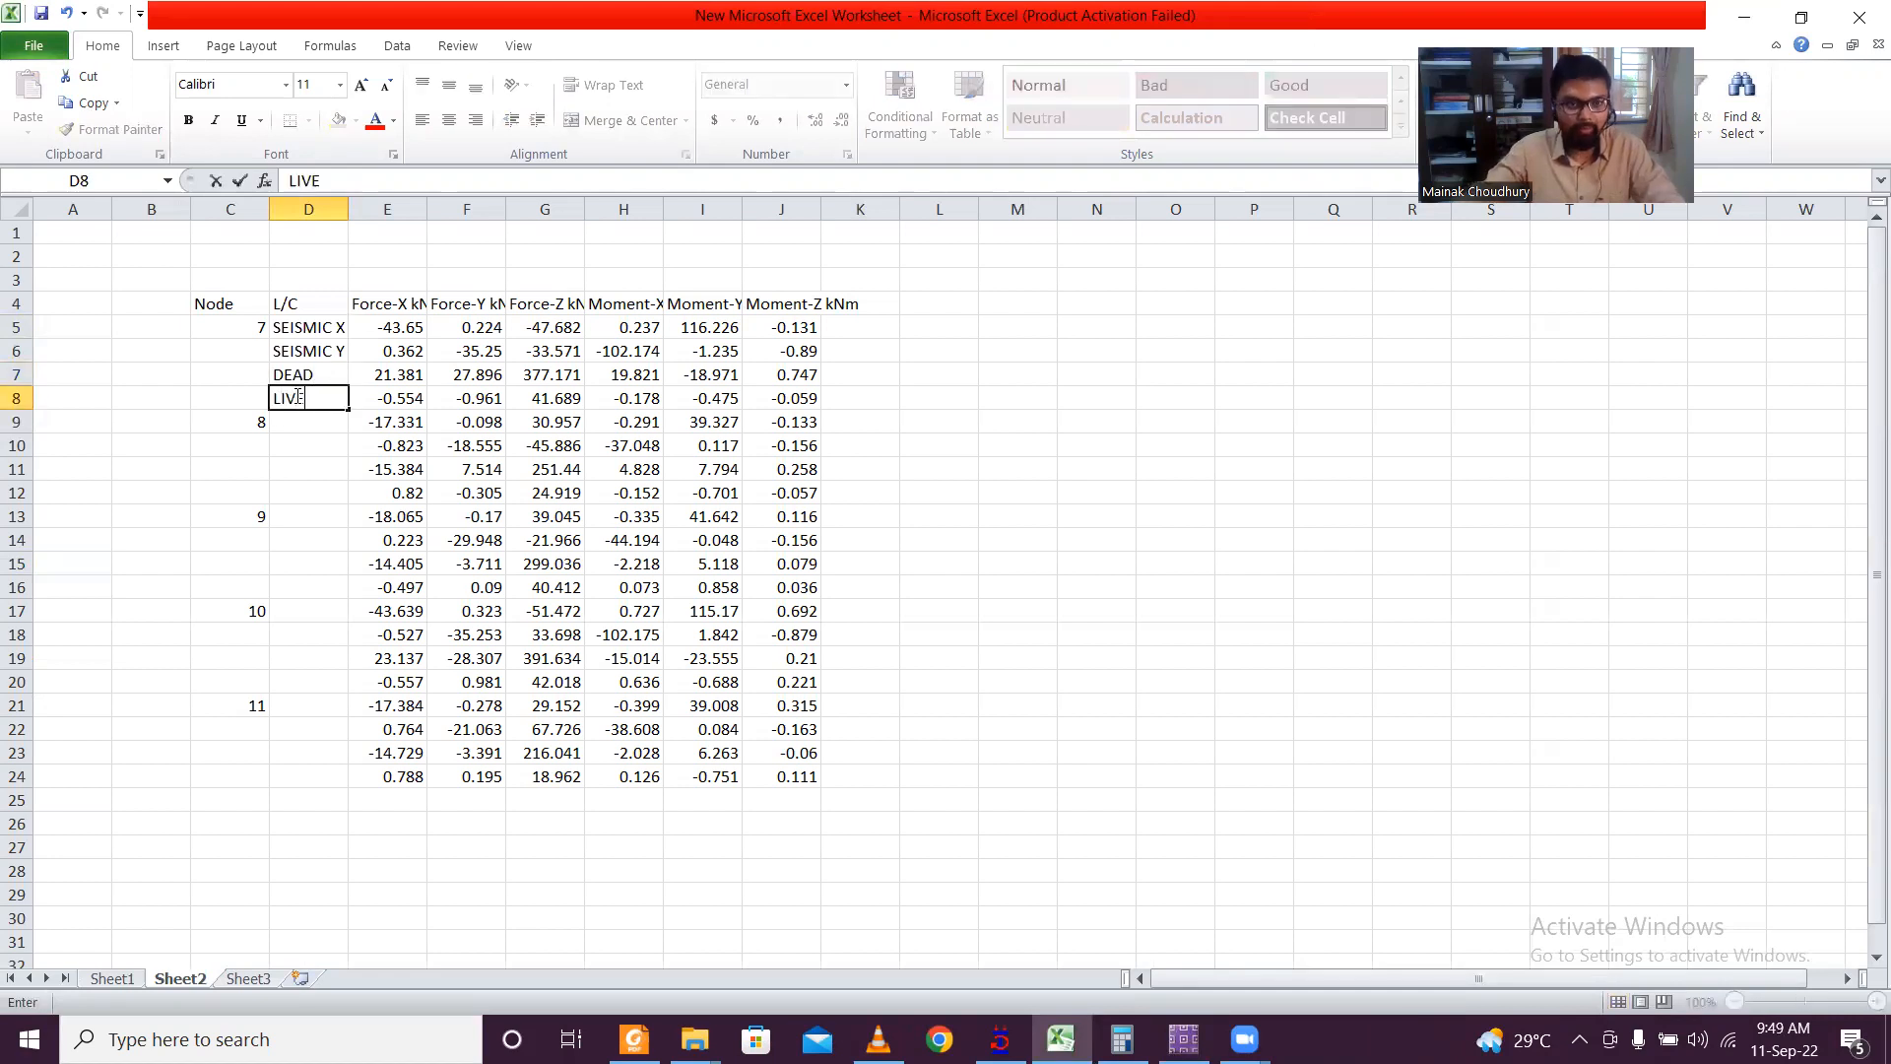
# Step: Switch to SAFE, check the load case names against the defined load patterns and return to the Excel sheet
pyautogui.click(1182, 1039)
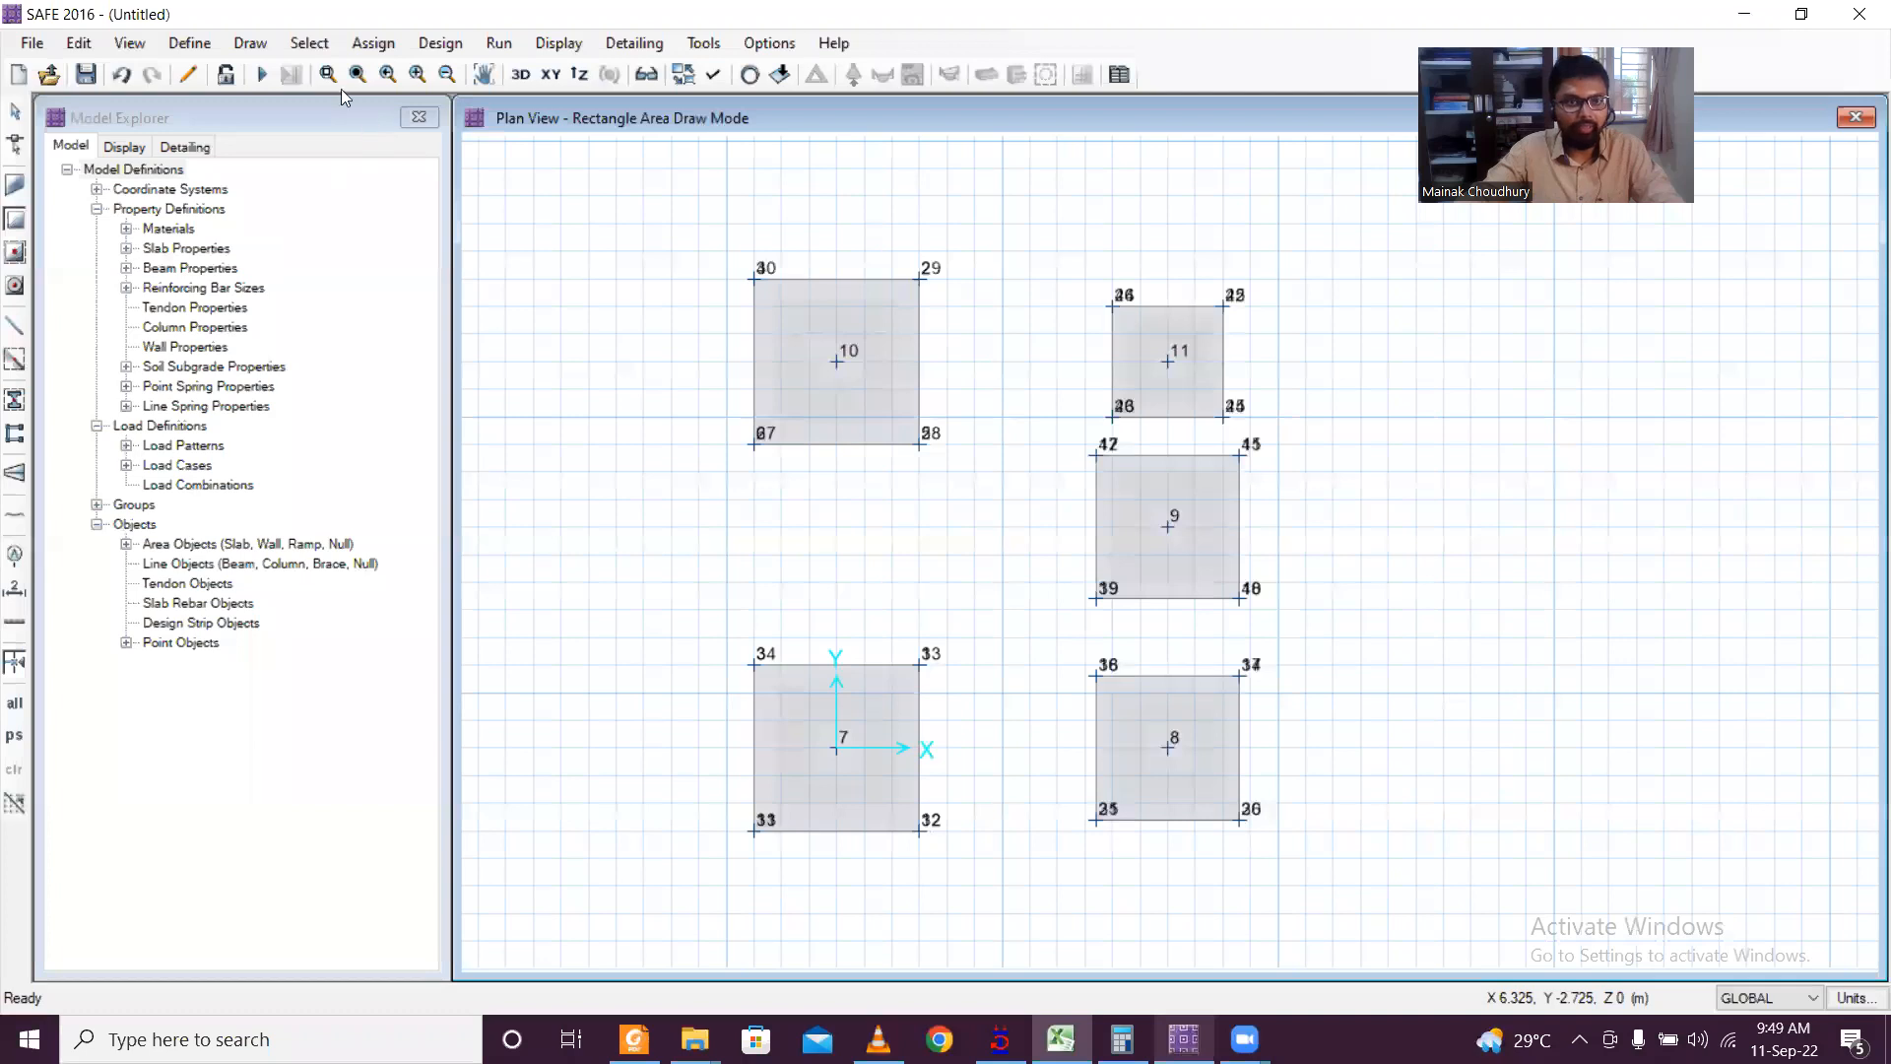
pyautogui.click(189, 42)
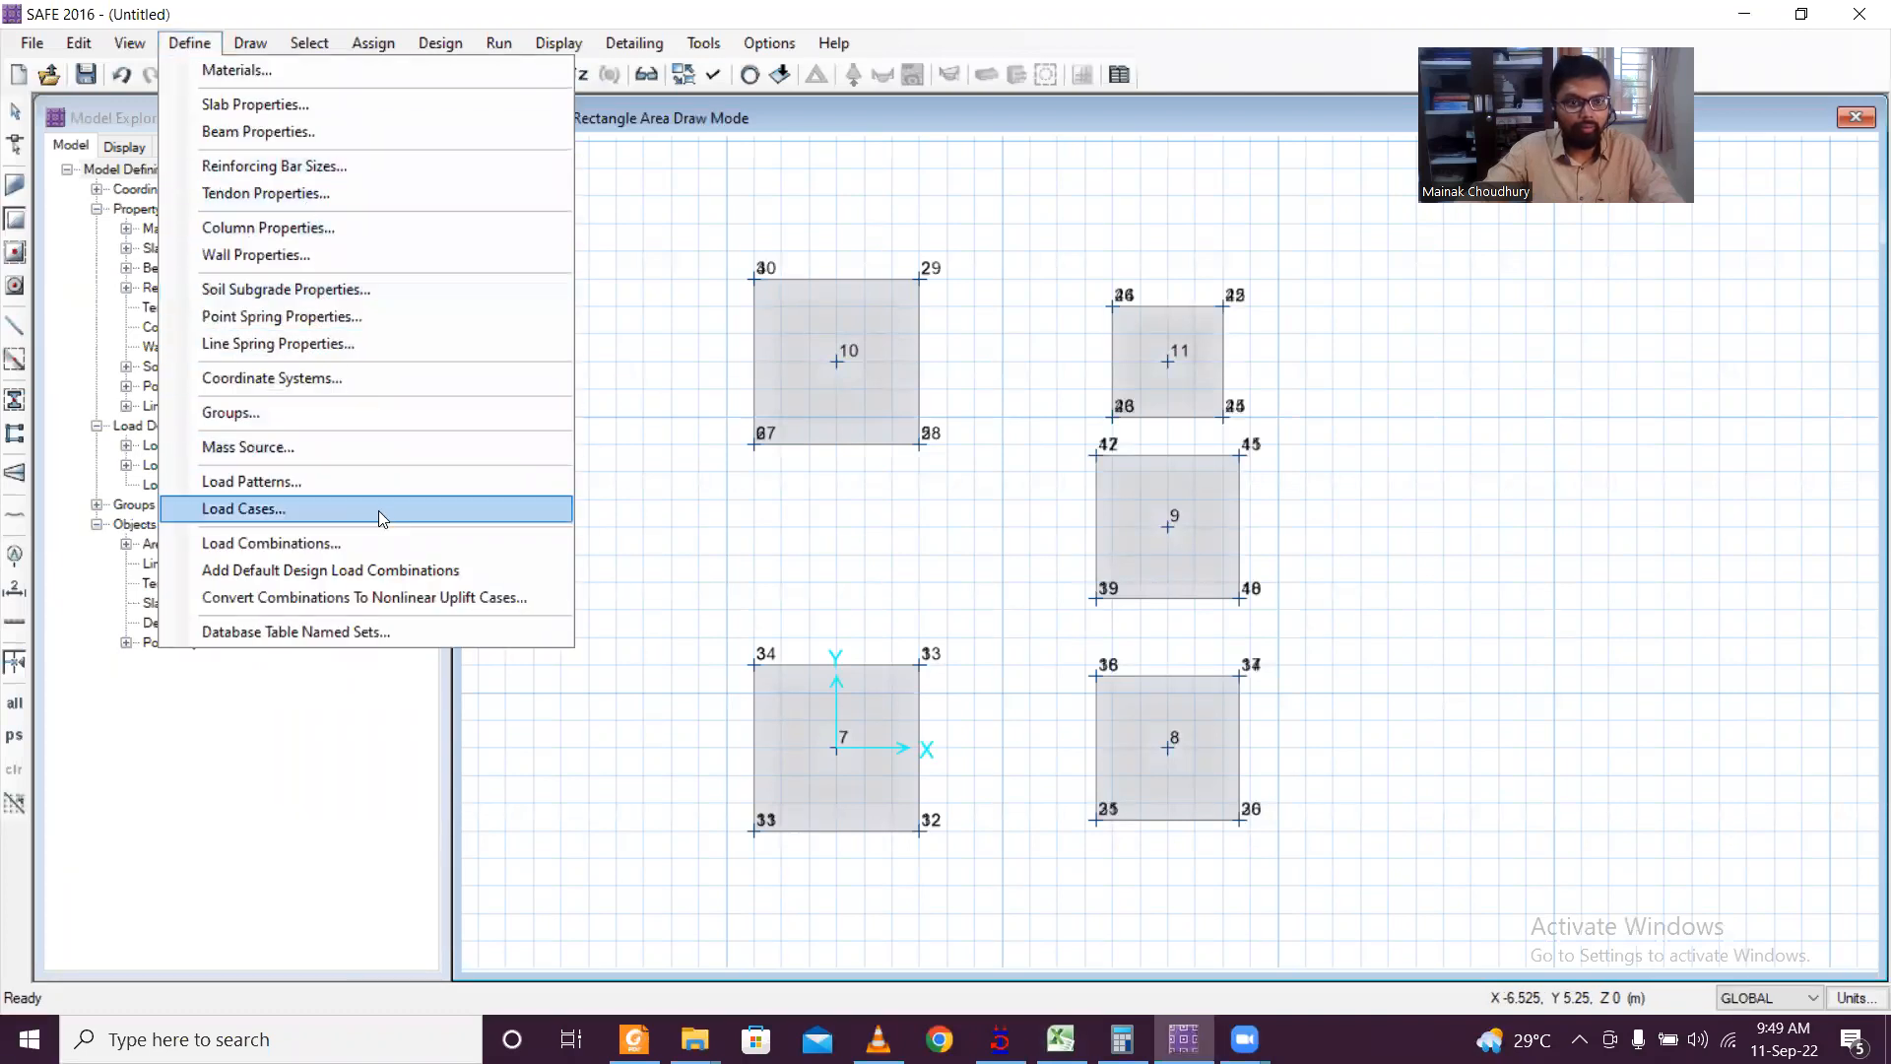
pyautogui.click(378, 482)
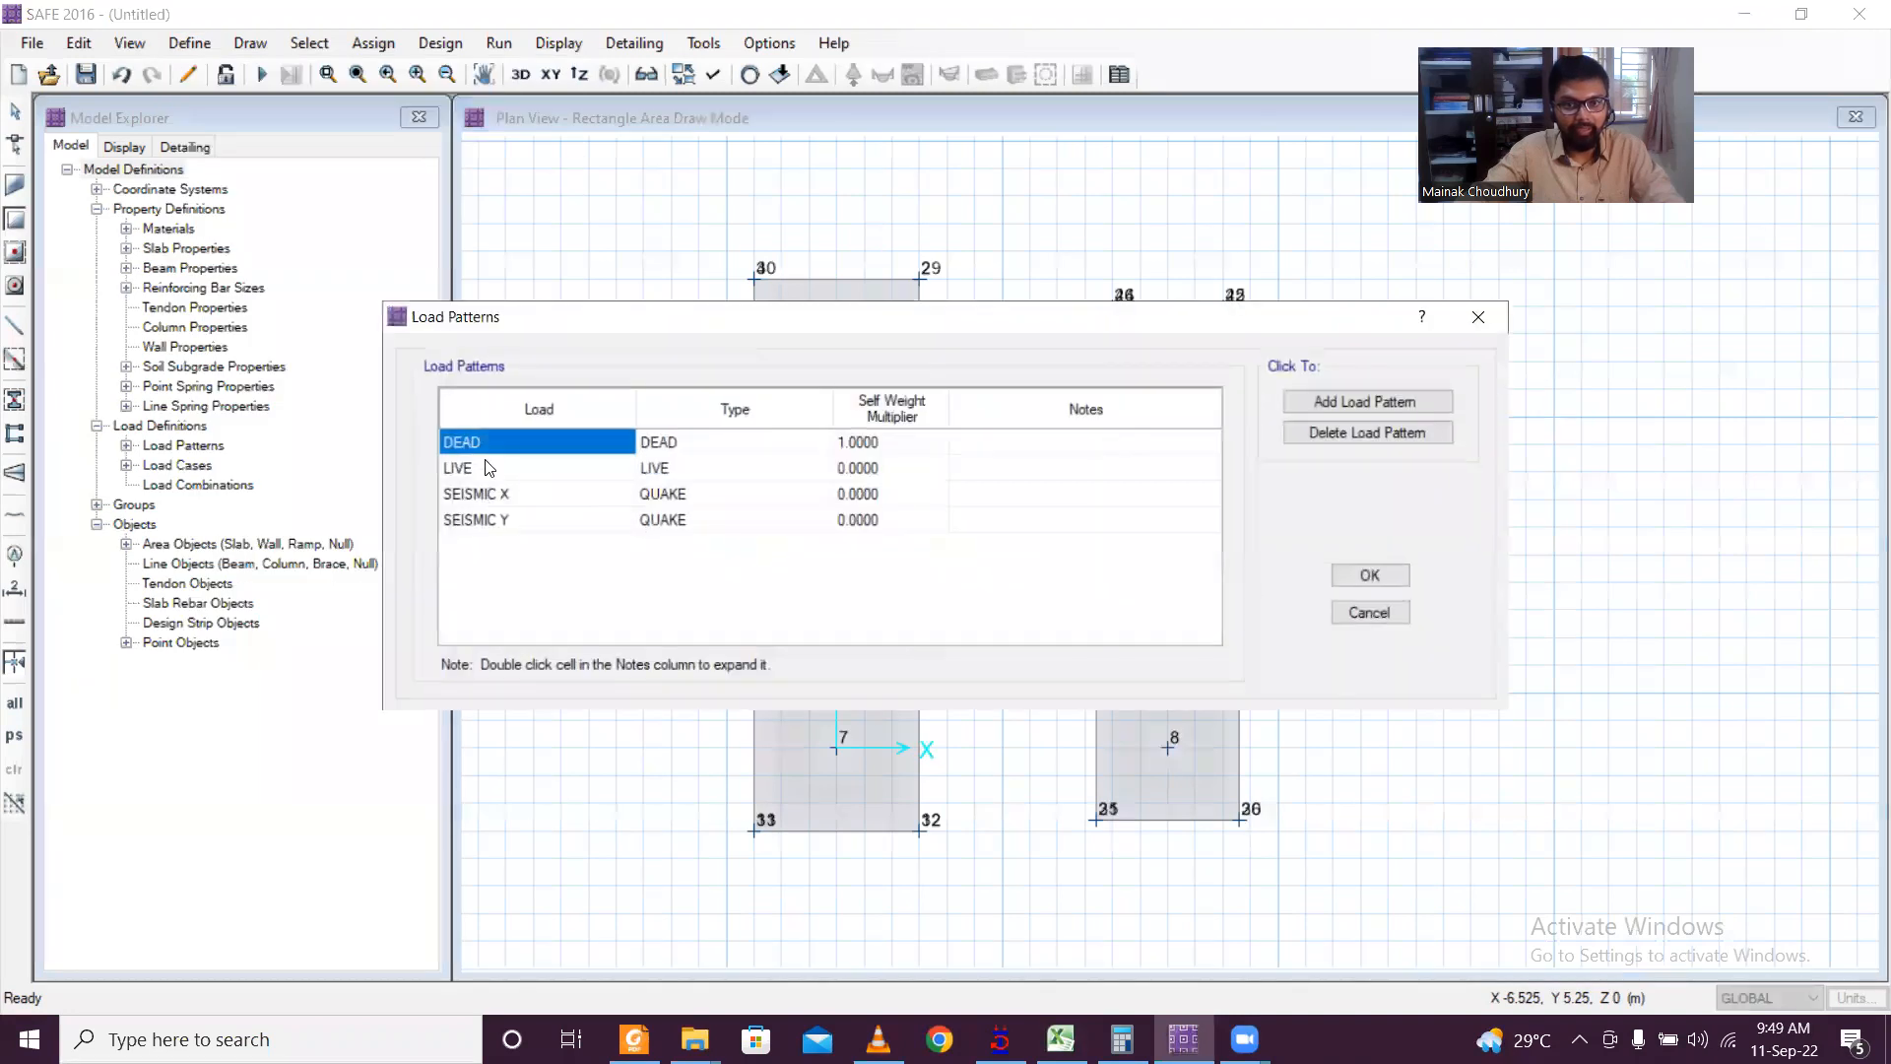
pyautogui.click(1121, 1039)
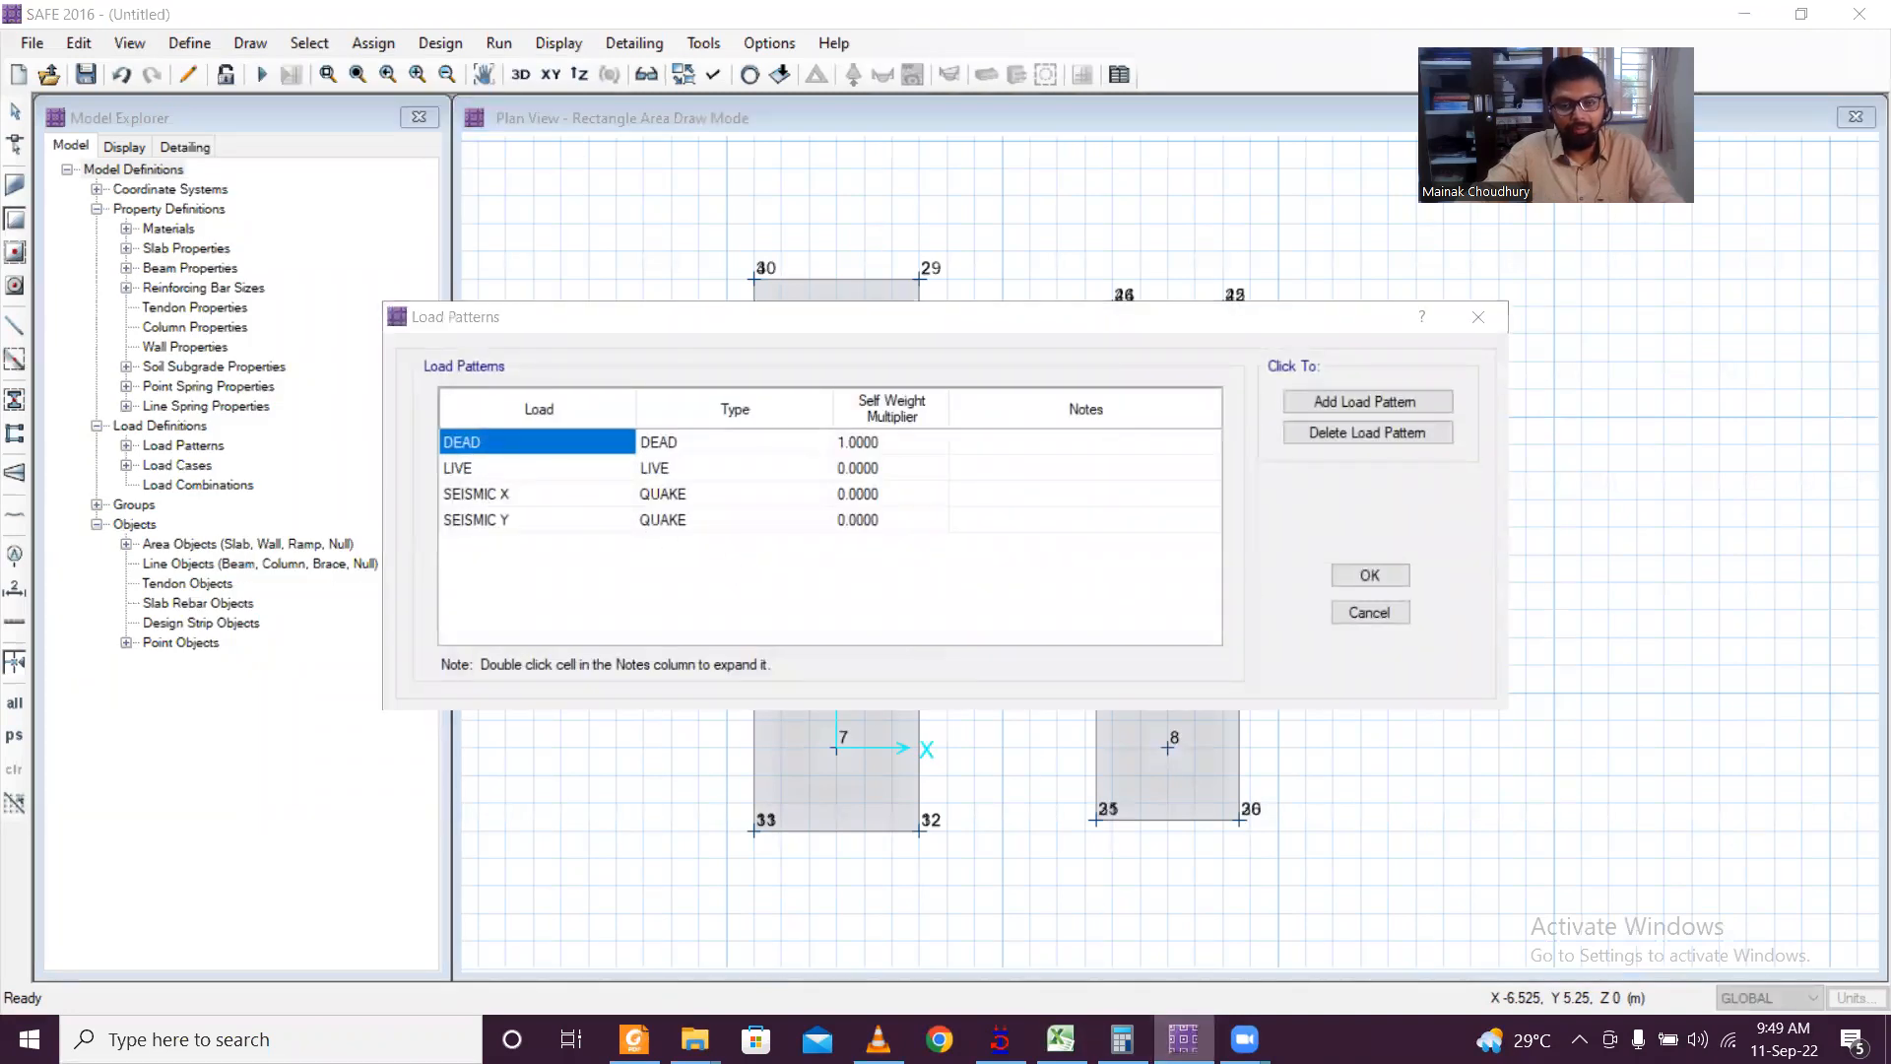
pyautogui.click(1061, 1039)
pyautogui.click(702, 753)
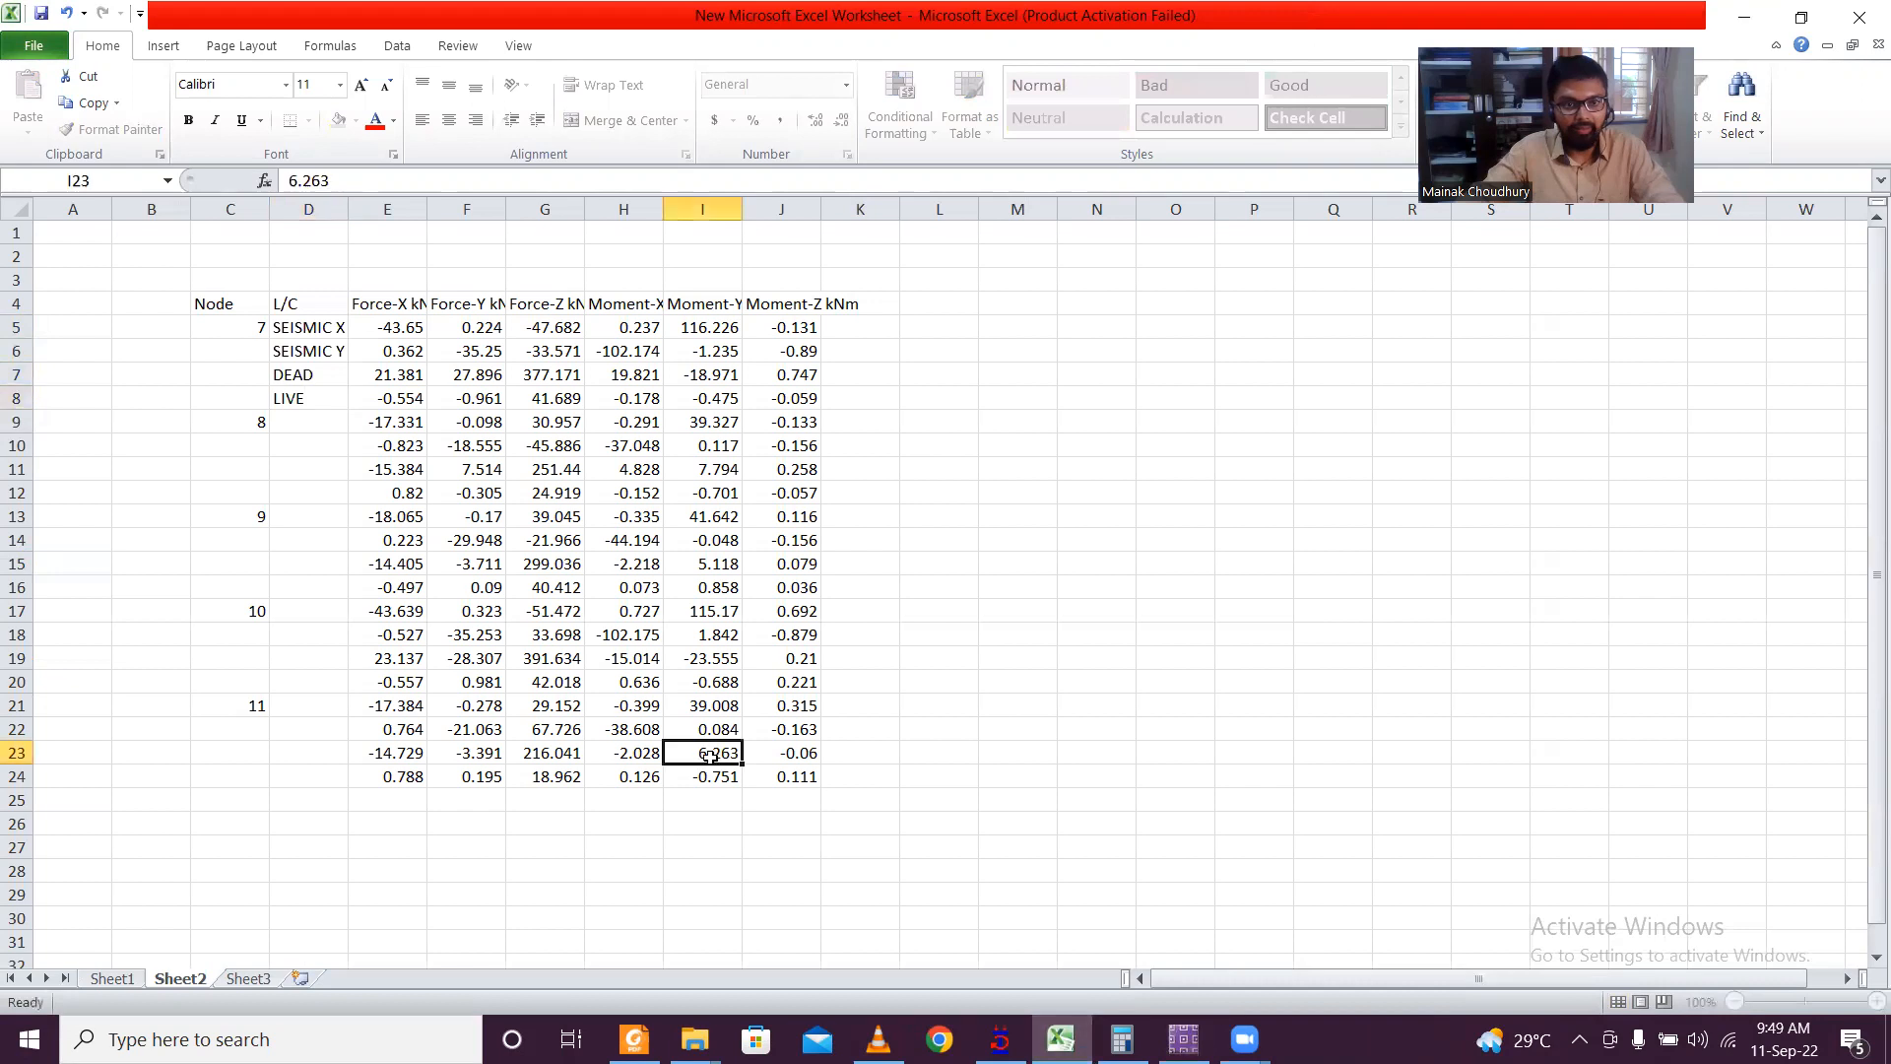
# Step: Copy the four load case names from D5:D8 to the blocks of nodes 8, 9, 10 and 11, starting at D9, D13, D17 and D21
pyautogui.click(296, 399)
pyautogui.moveTo(295, 326); pyautogui.dragTo(326, 394)
pyautogui.hotkey('ctrl', 'c')
pyautogui.click(328, 421)
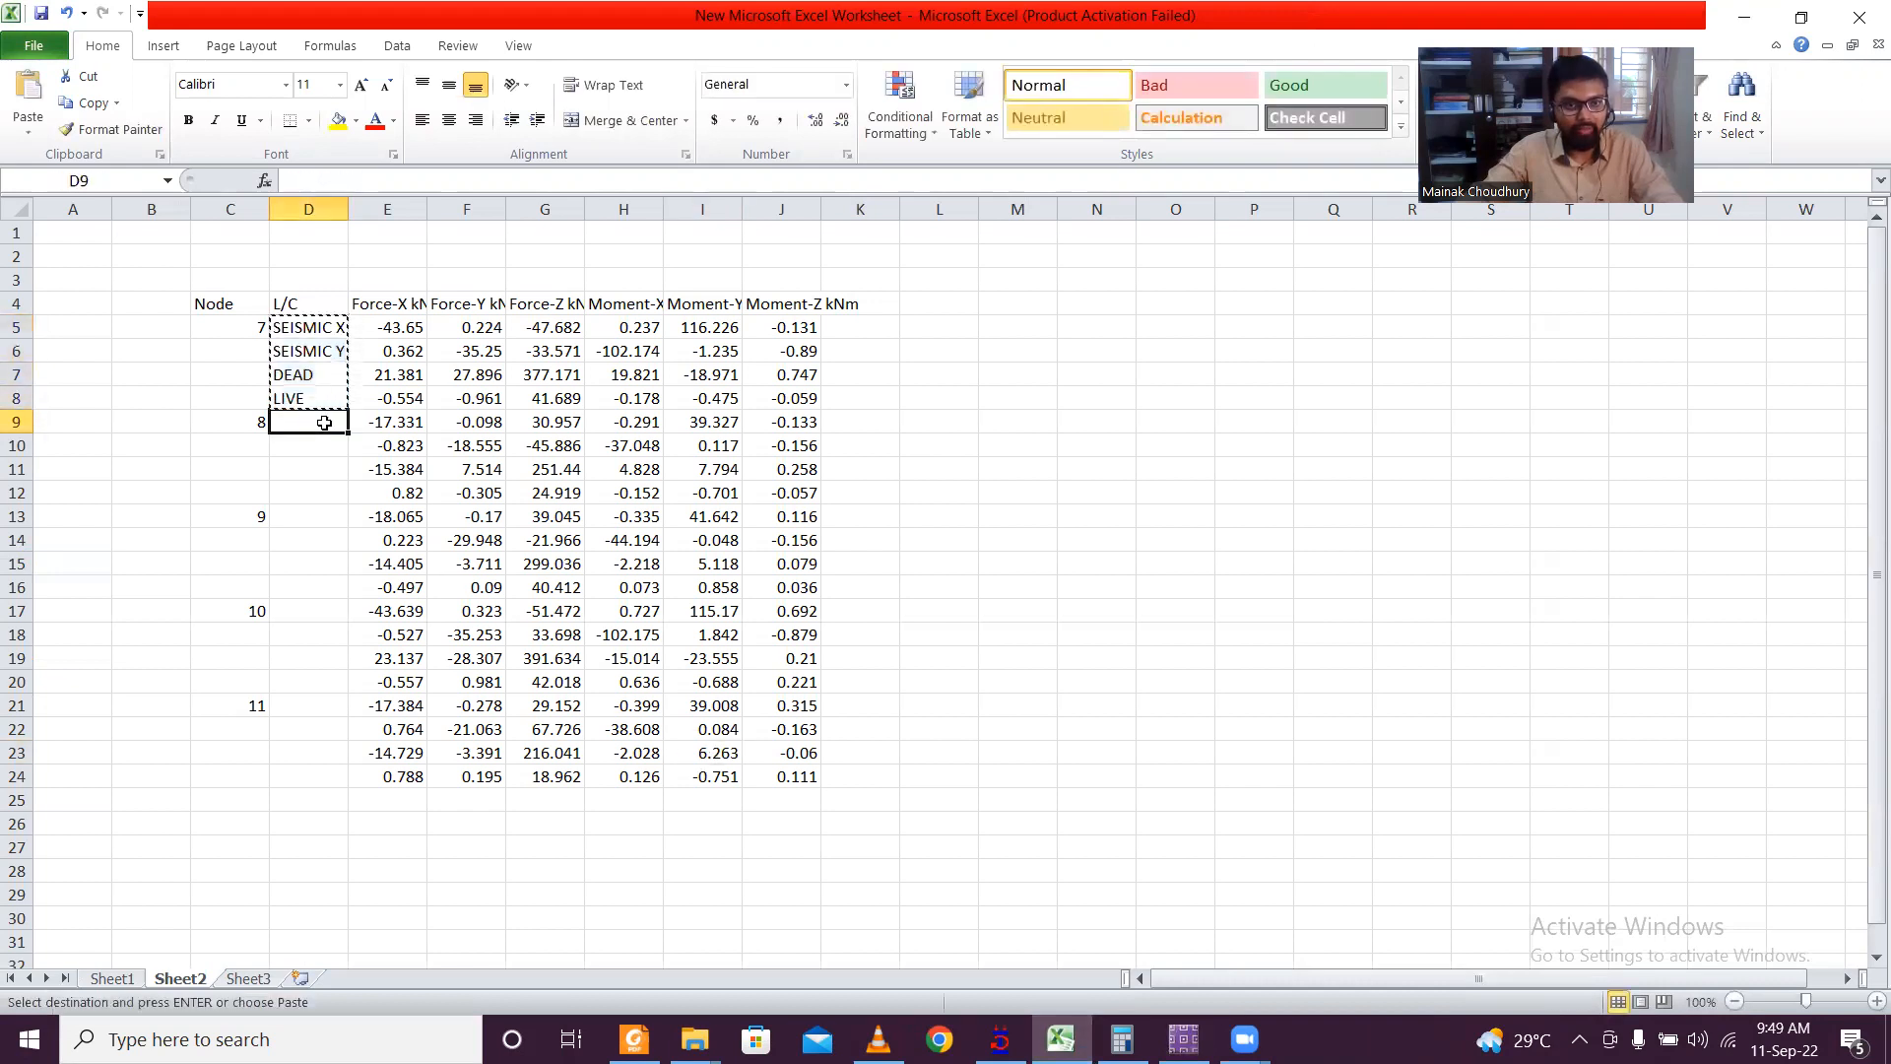
pyautogui.hotkey('ctrl', 'v')
pyautogui.click(330, 518)
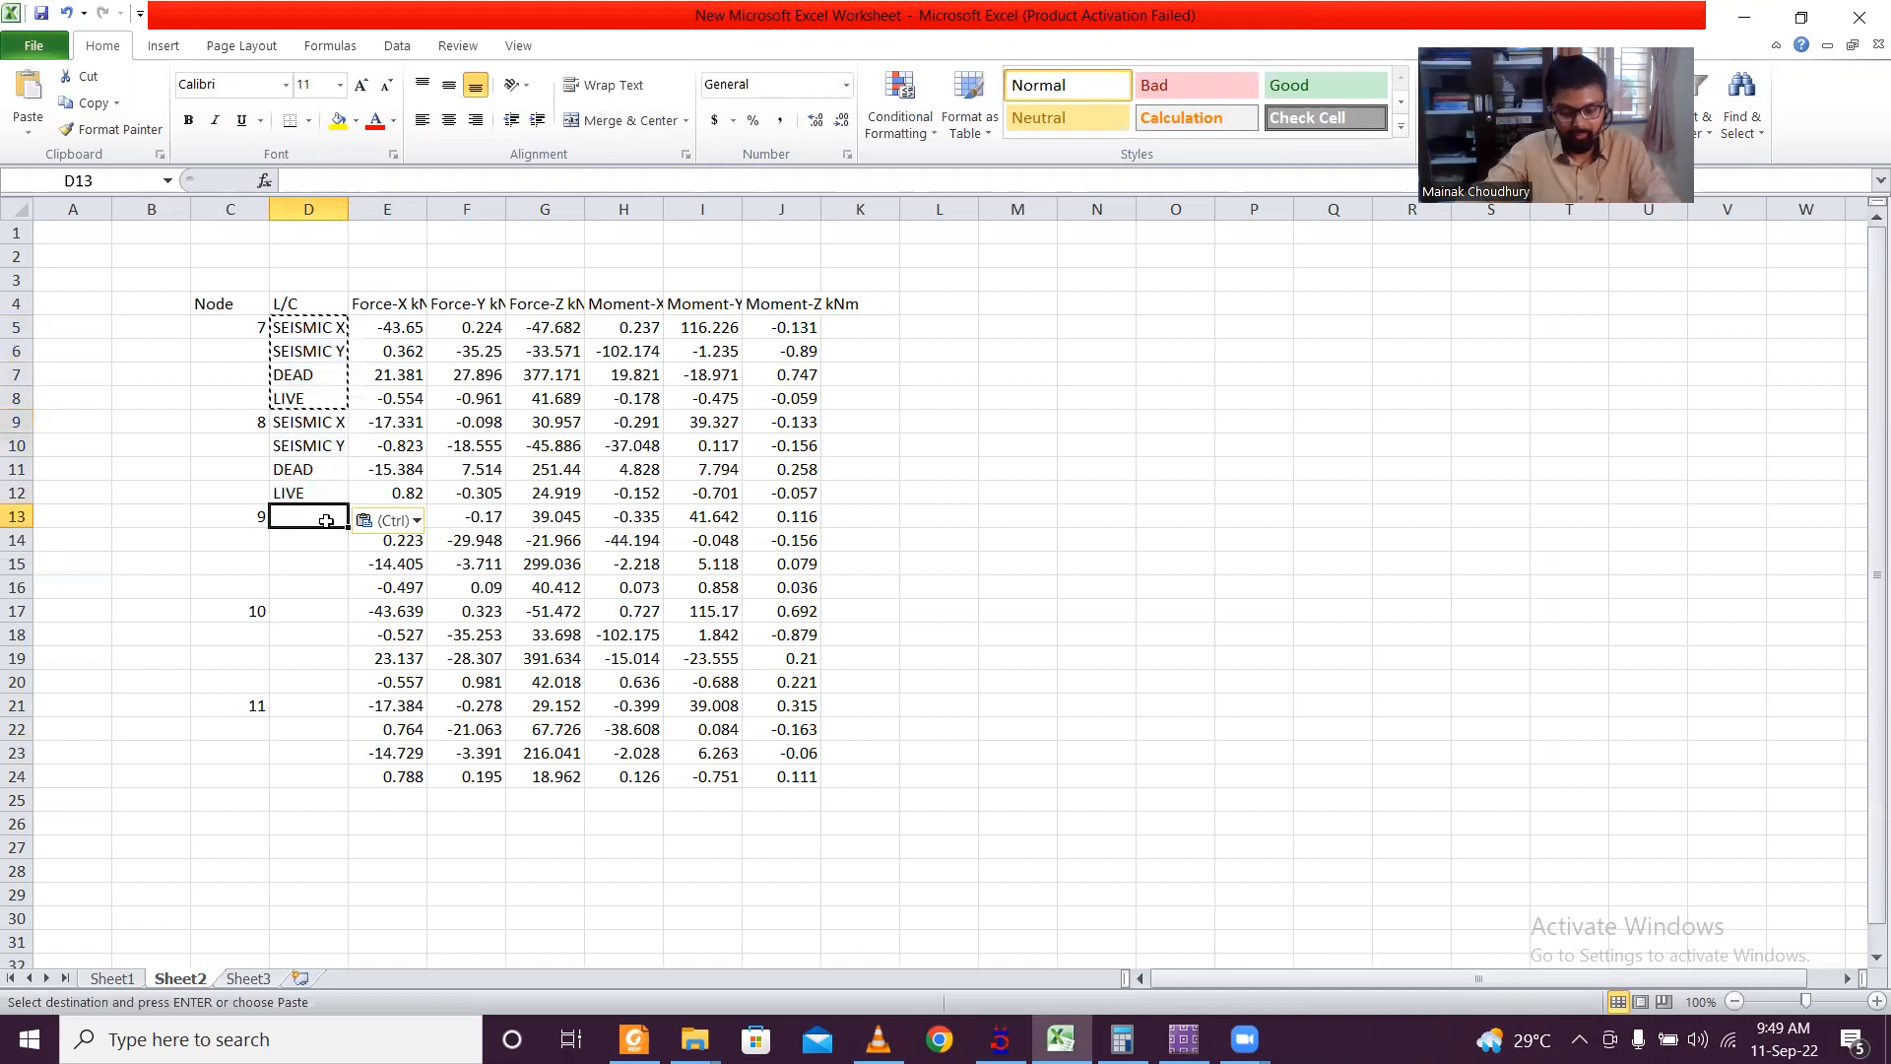
pyautogui.hotkey('ctrl', 'v')
pyautogui.click(328, 616)
pyautogui.hotkey('ctrl', 'v')
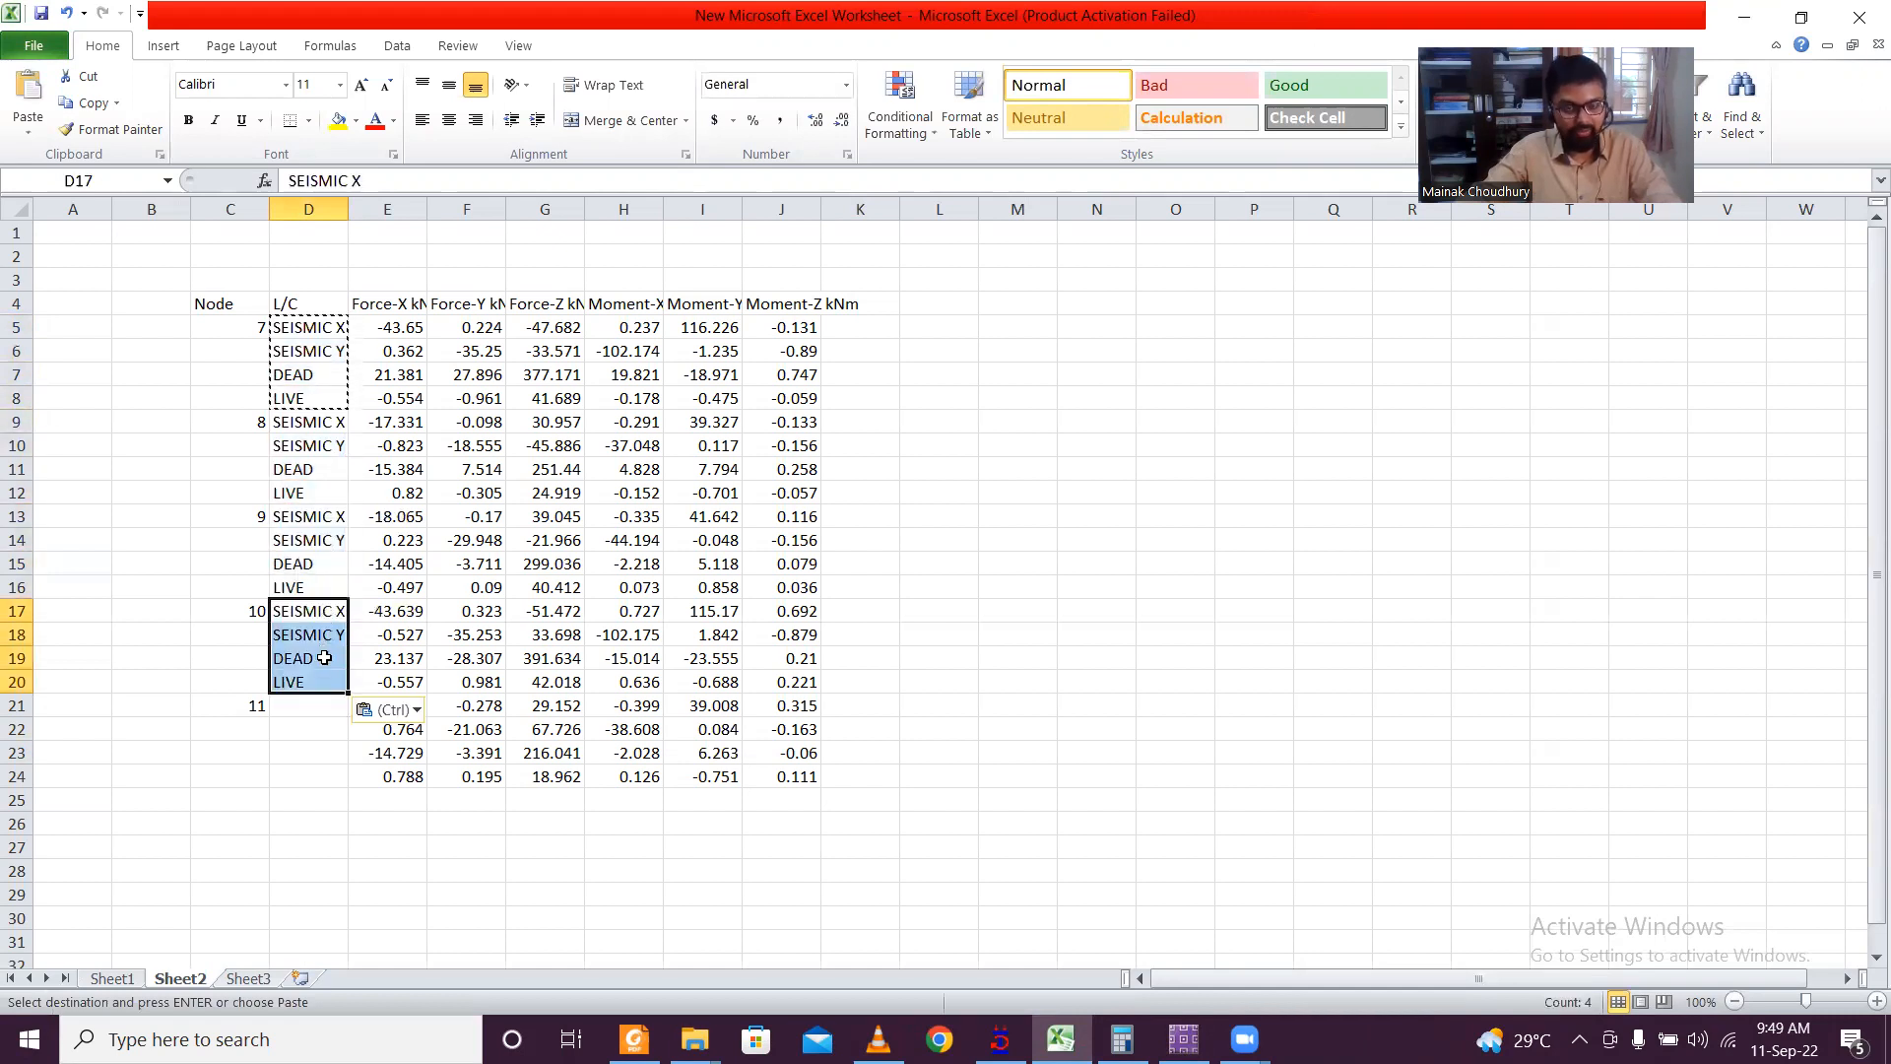
pyautogui.click(291, 705)
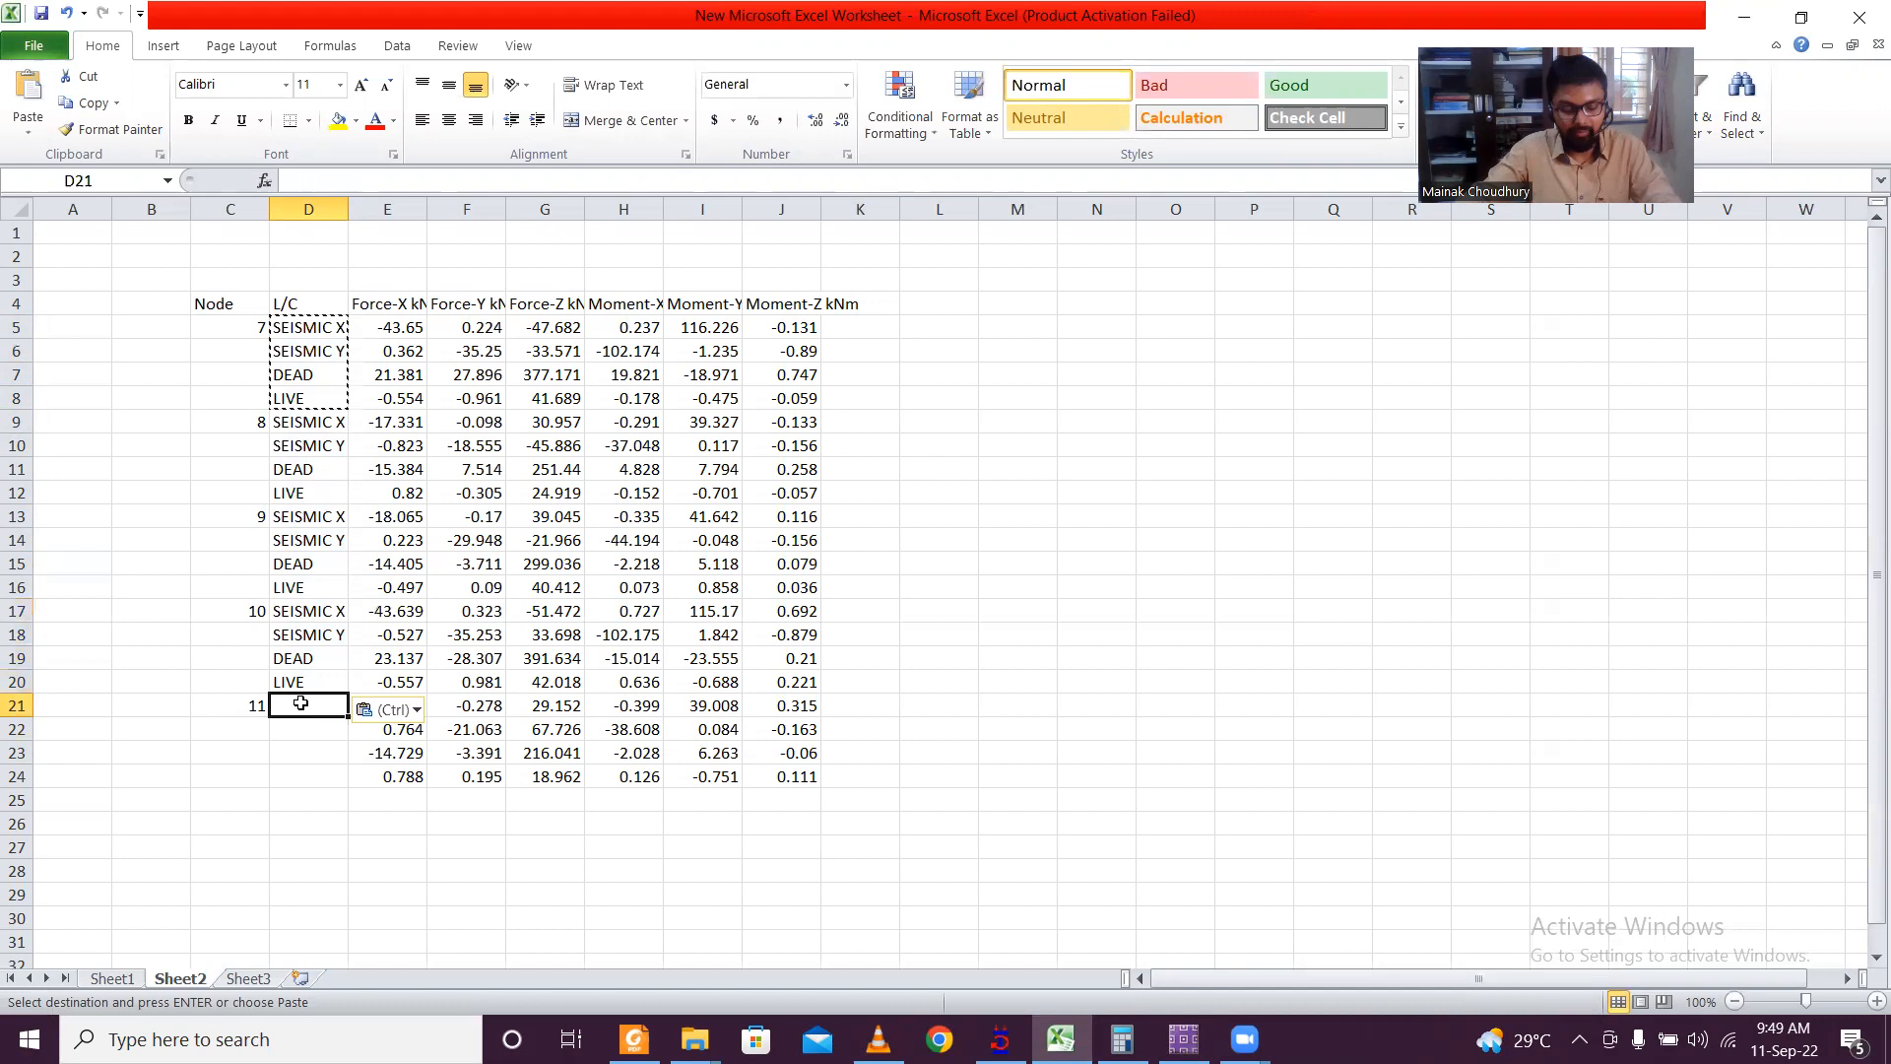
pyautogui.hotkey('ctrl', 'v')
pyautogui.click(172, 578)
pyautogui.press('Escape')
# Step: Fill node numbers 7, 8, 9, 10 and 11 down their four-row blocks in C5:C24
pyautogui.click(251, 330)
pyautogui.moveTo(269, 336); pyautogui.dragTo(264, 784)
pyautogui.click(254, 422)
pyautogui.click(258, 516)
pyautogui.click(243, 608)
pyautogui.click(257, 706)
pyautogui.click(630, 658)
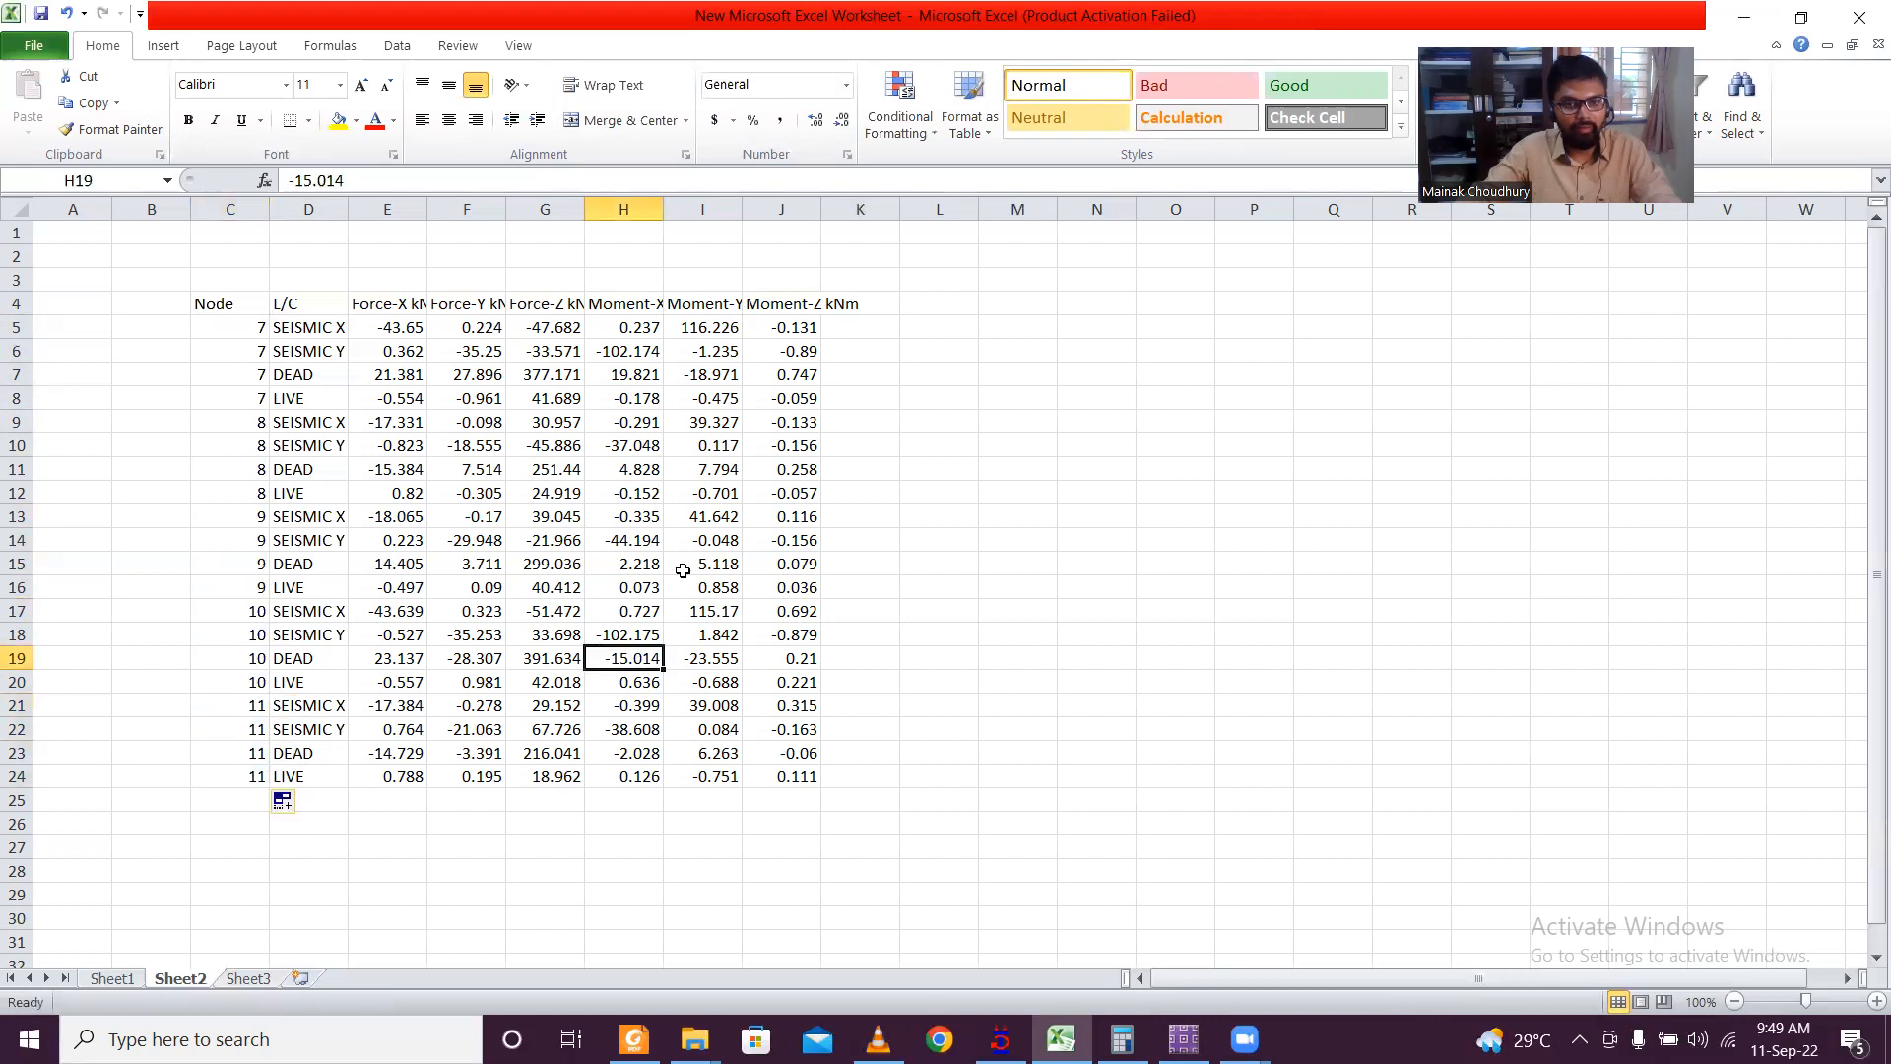
# Step: Enter 300 in K5 and L5 as the column dimensions and fill both values down to row 24
pyautogui.click(870, 344)
pyautogui.click(870, 330)
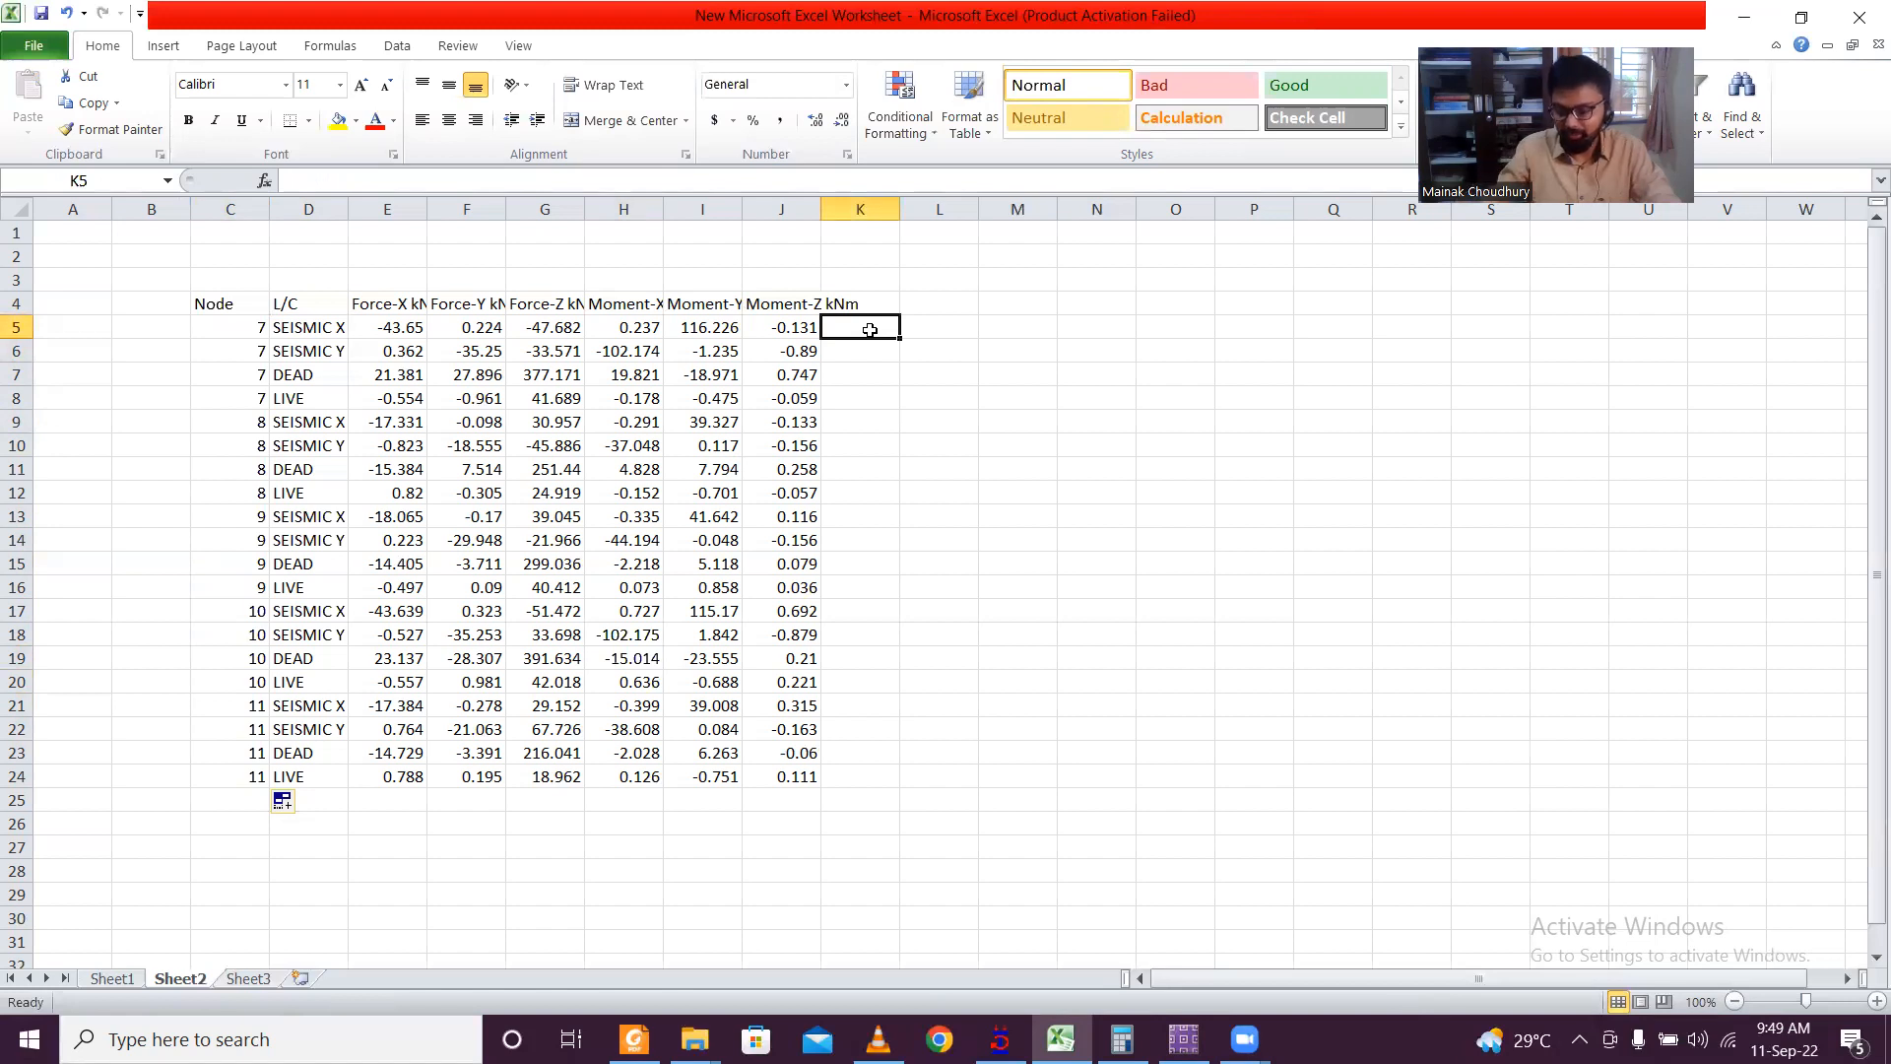
pyautogui.write('300')
pyautogui.click(878, 380)
pyautogui.click(919, 309)
pyautogui.click(919, 325)
pyautogui.write('300')
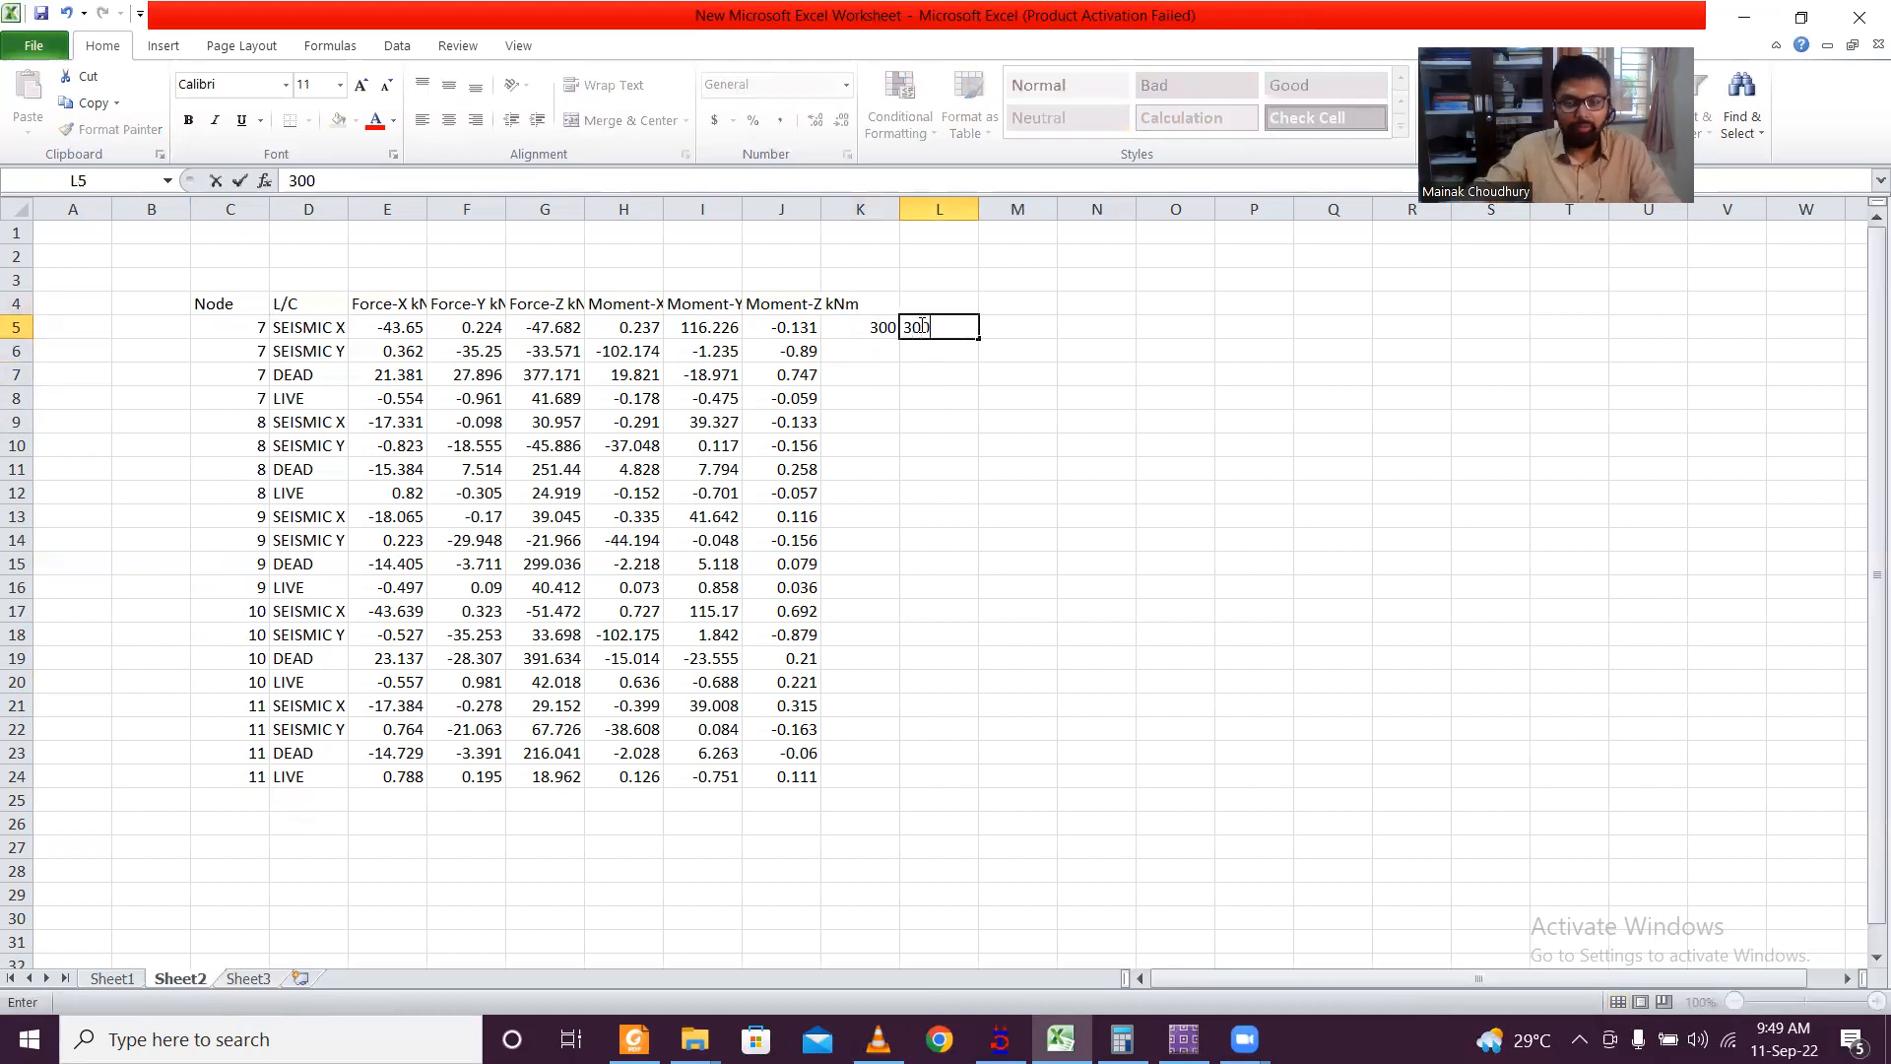
pyautogui.click(911, 373)
pyautogui.moveTo(867, 327); pyautogui.dragTo(985, 787)
pyautogui.click(1103, 658)
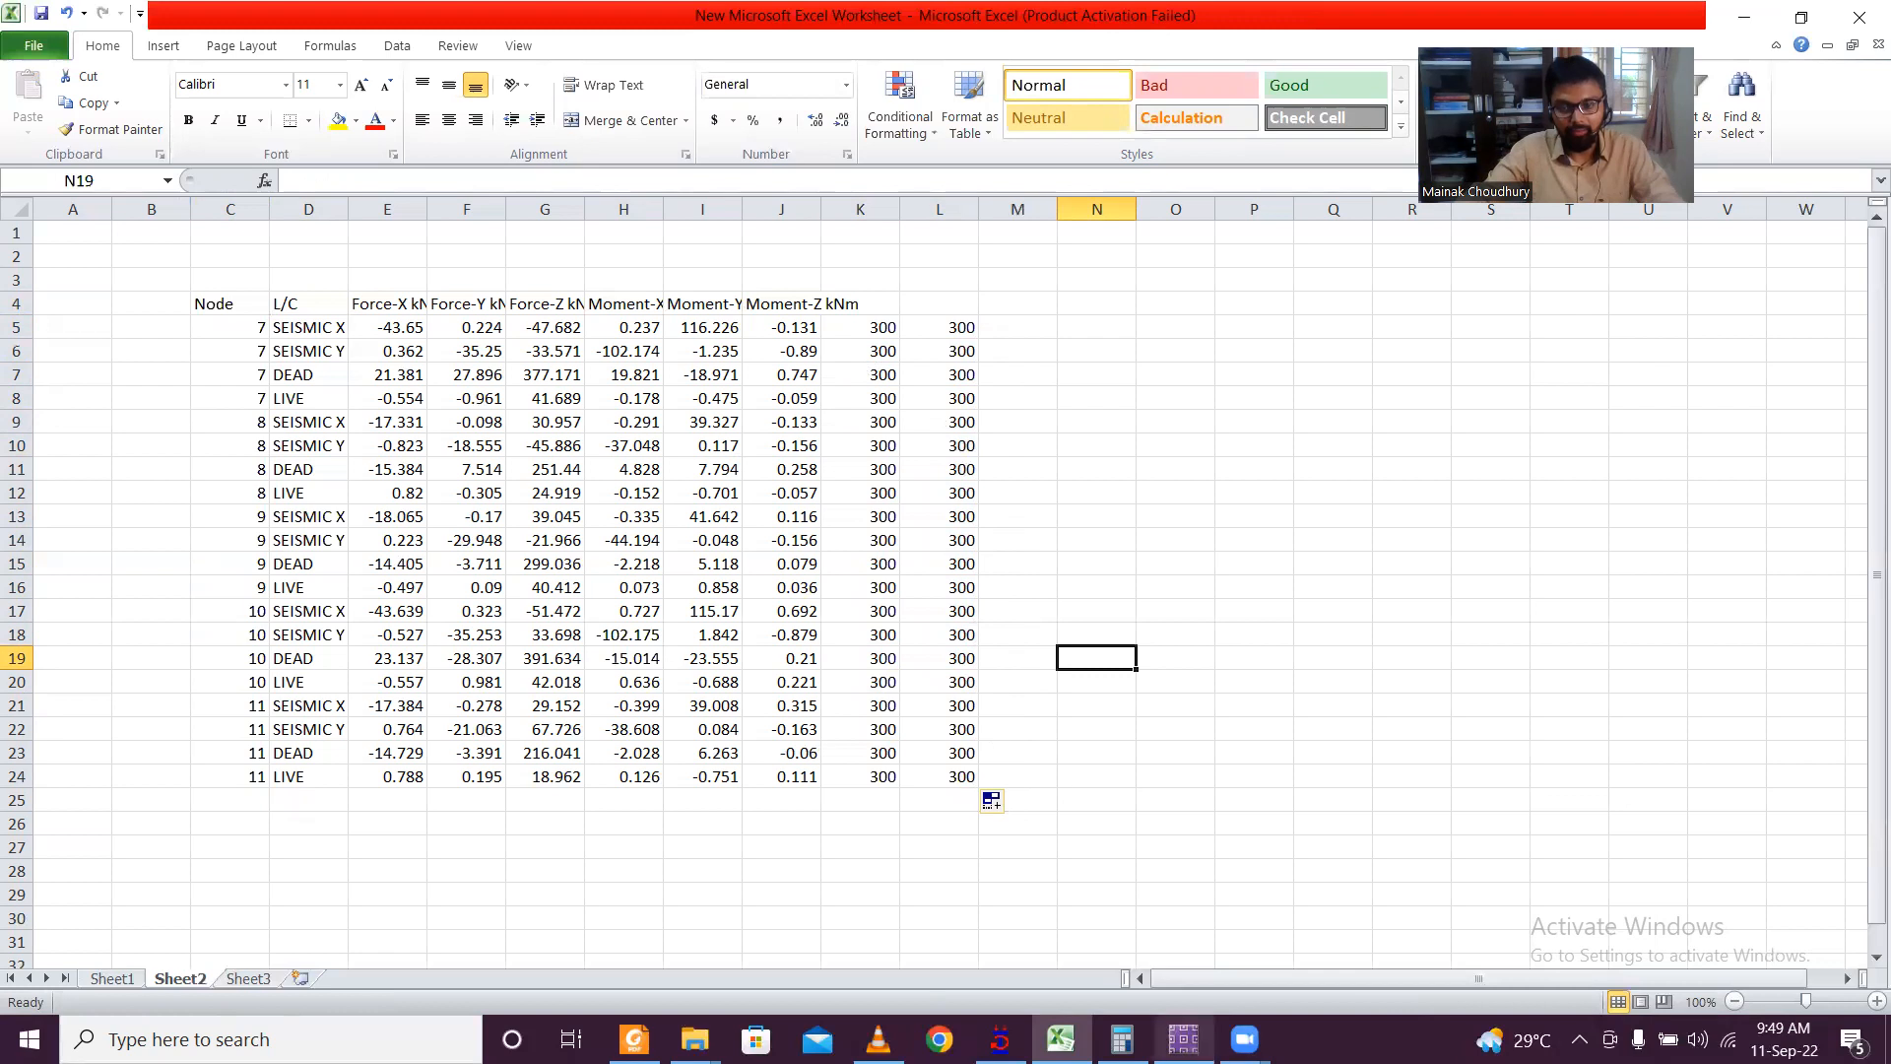
# Step: Switch to SAFE and accept the load pattern definitions
pyautogui.click(1183, 1039)
pyautogui.click(1369, 575)
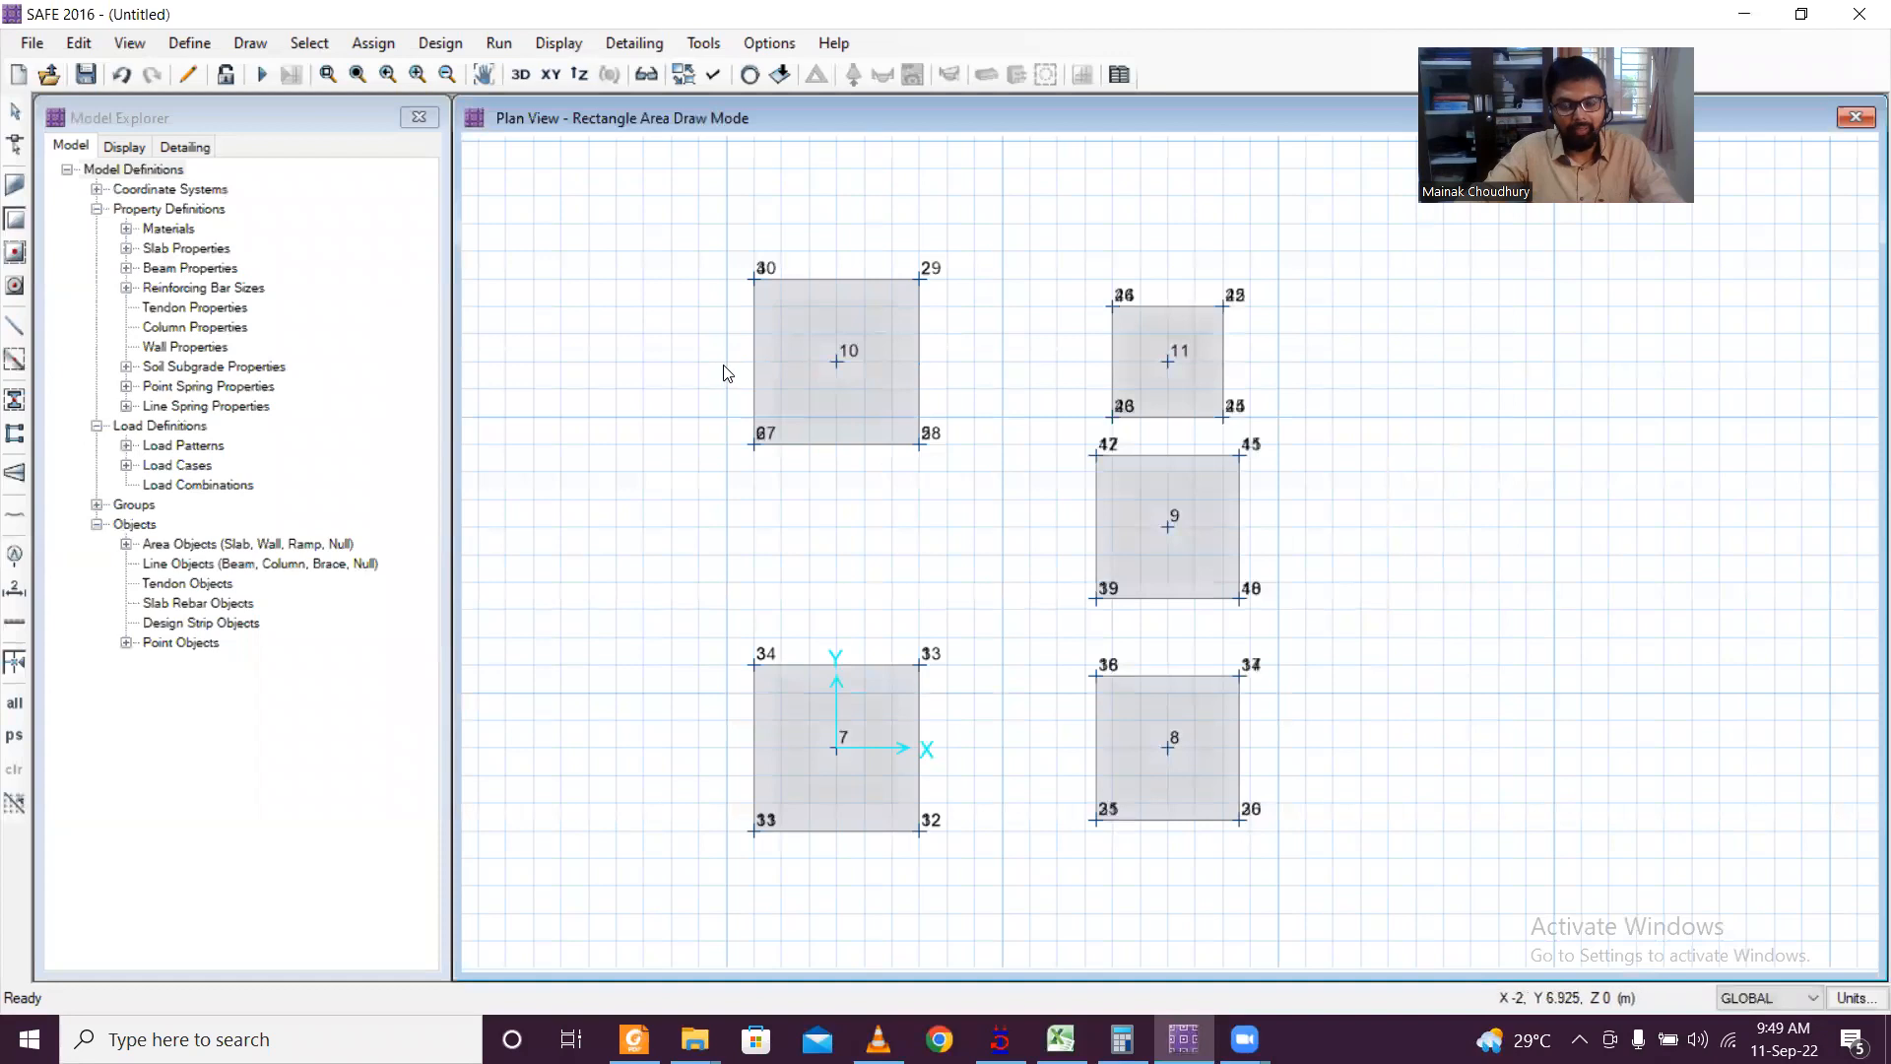
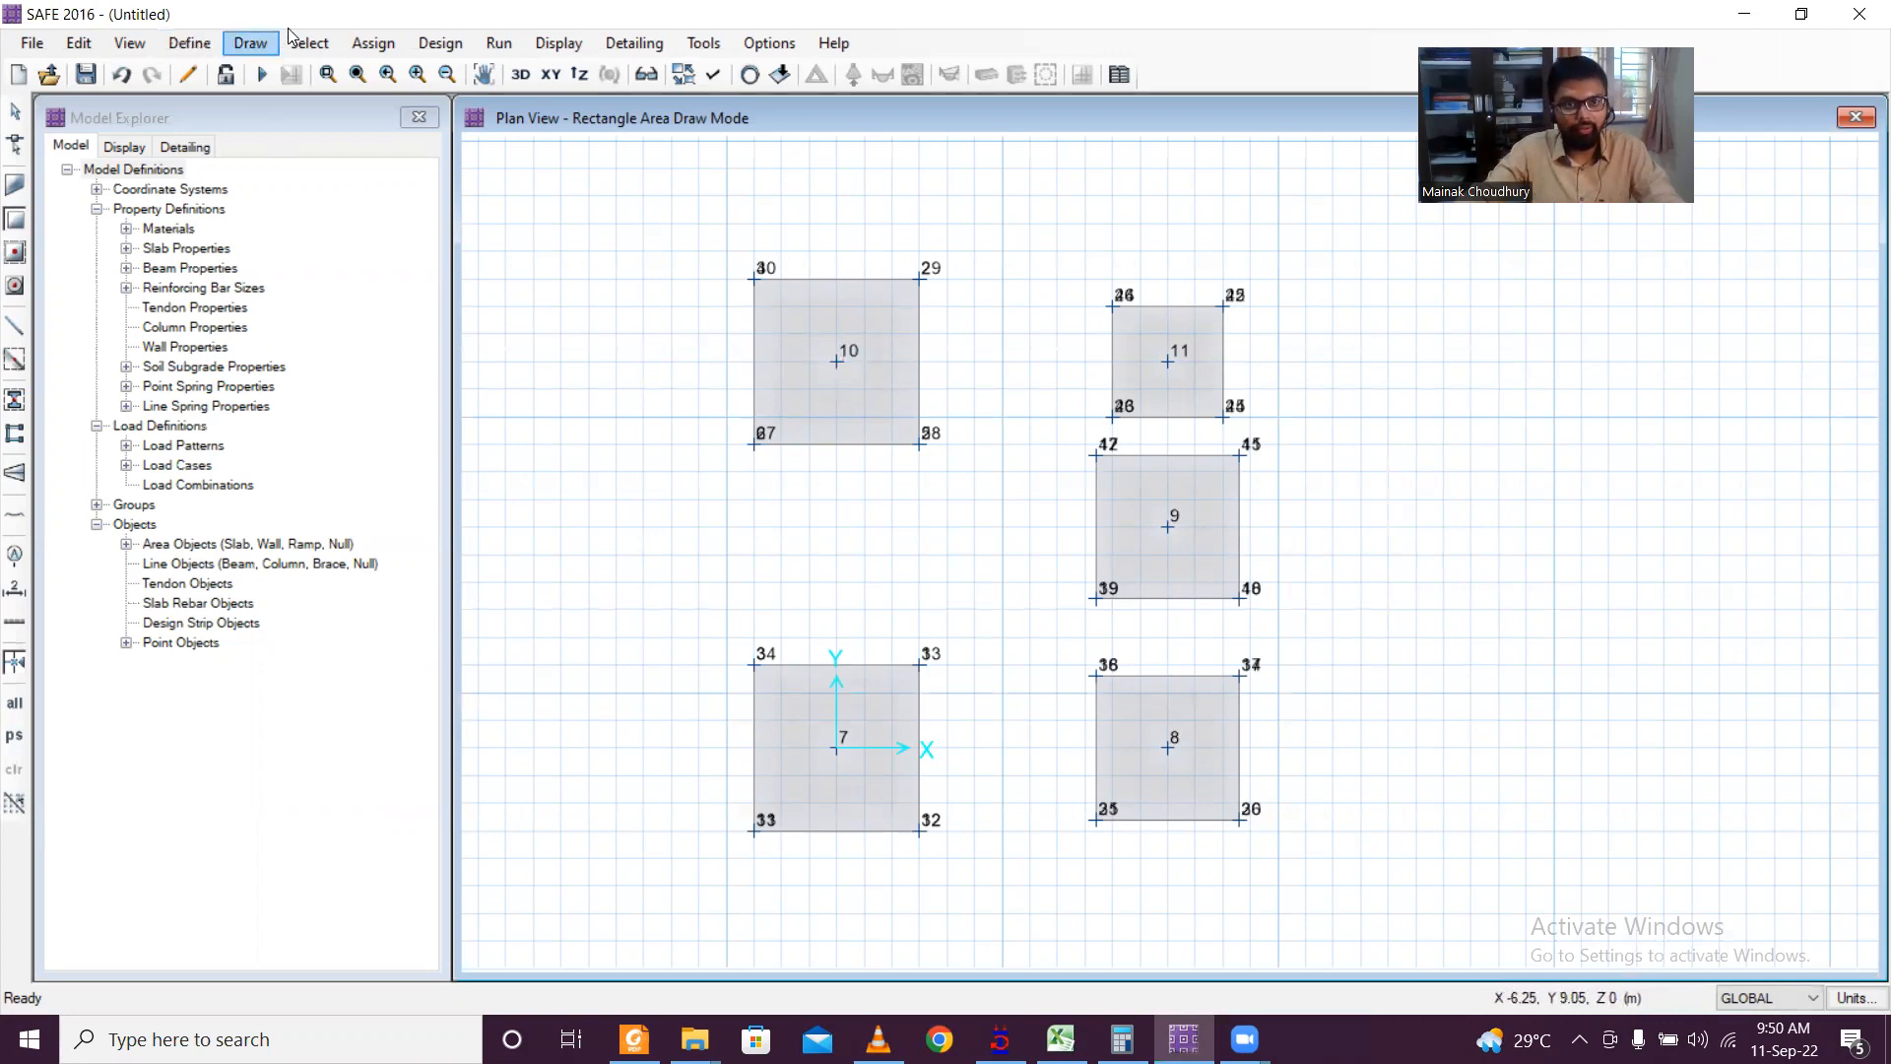
pyautogui.click(95, 45)
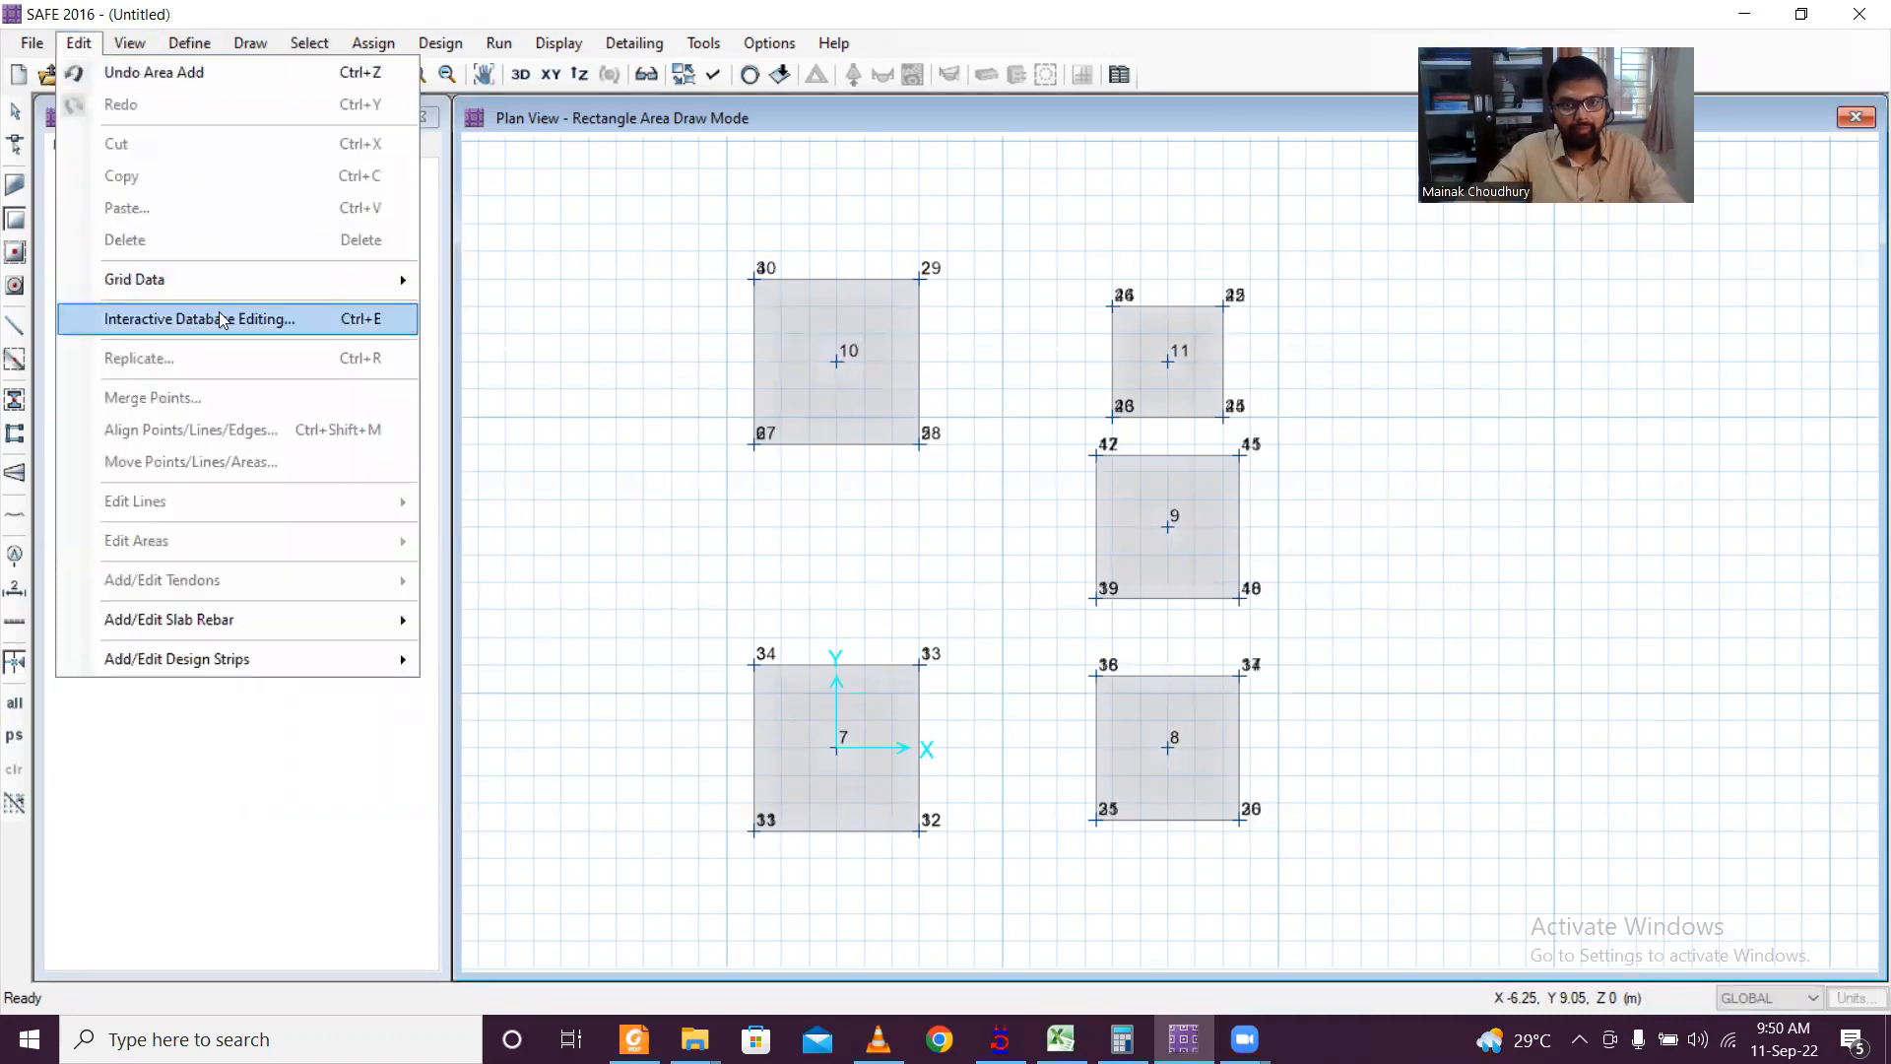
pyautogui.click(225, 318)
pyautogui.click(1246, 408)
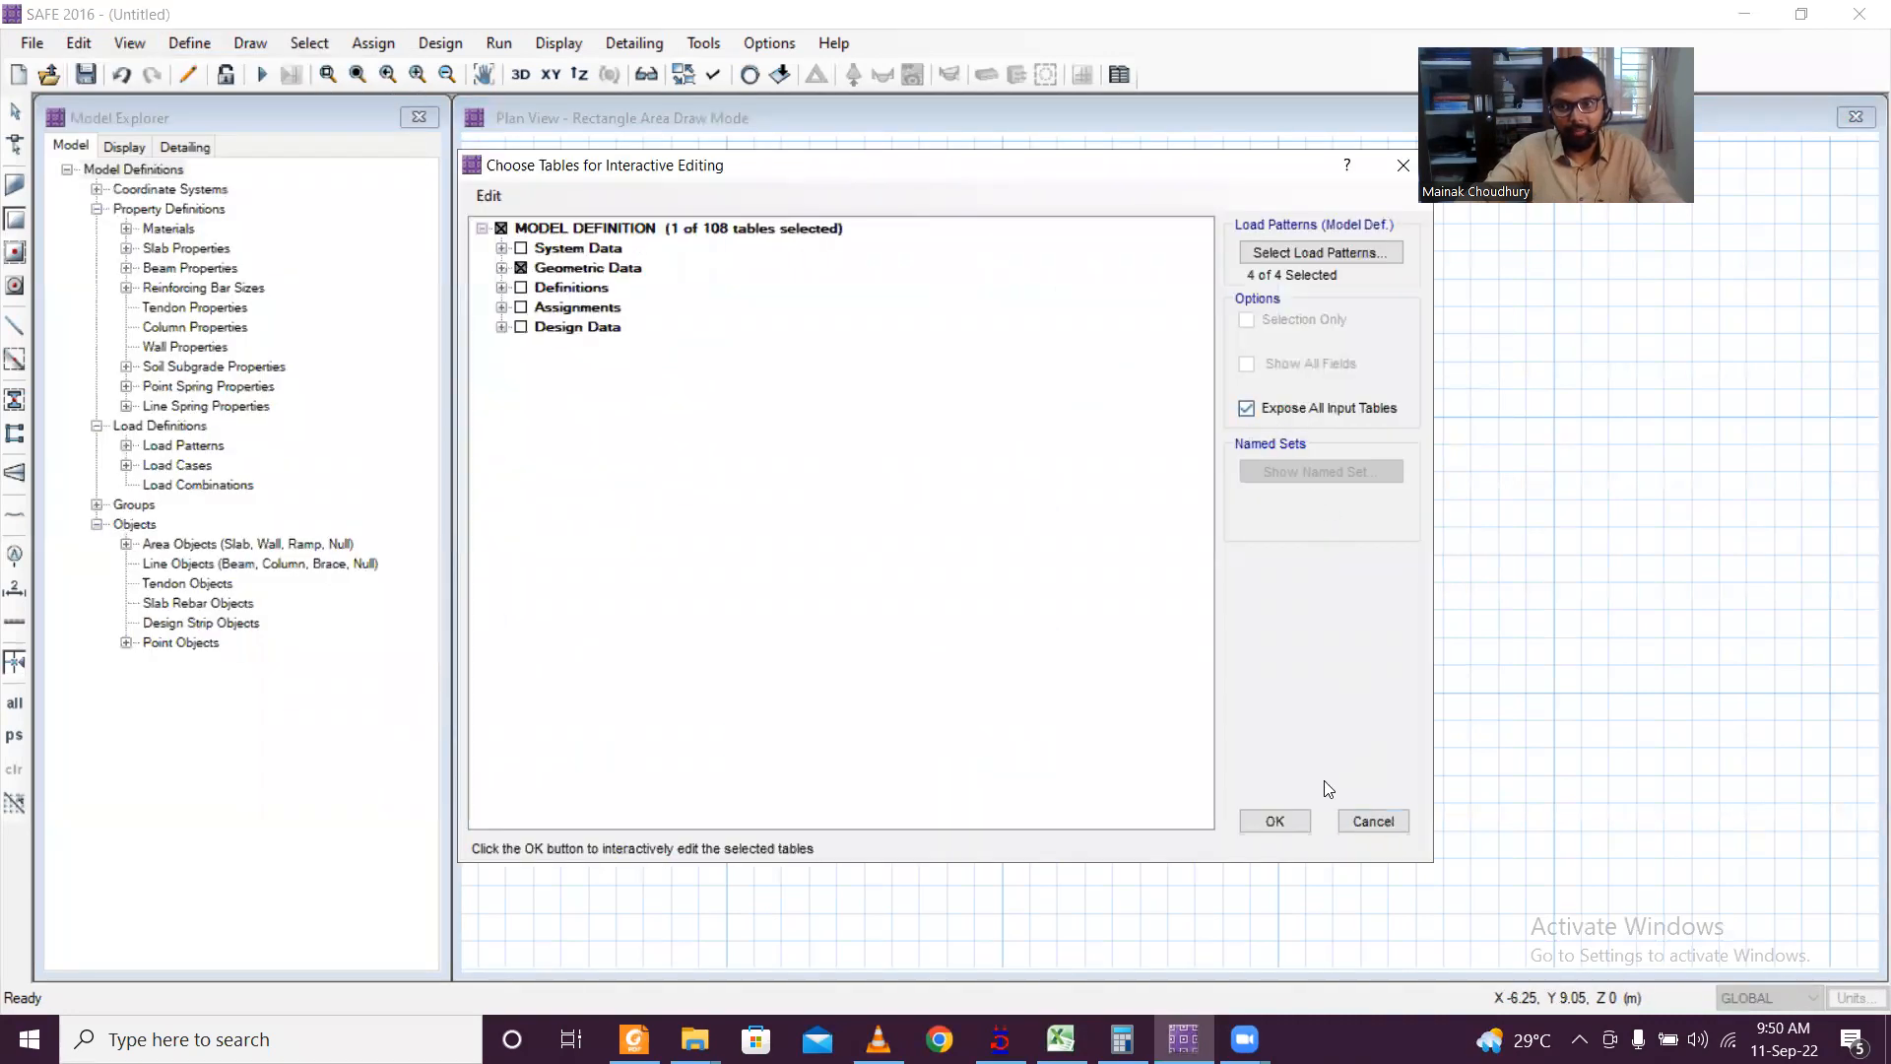
pyautogui.click(1273, 821)
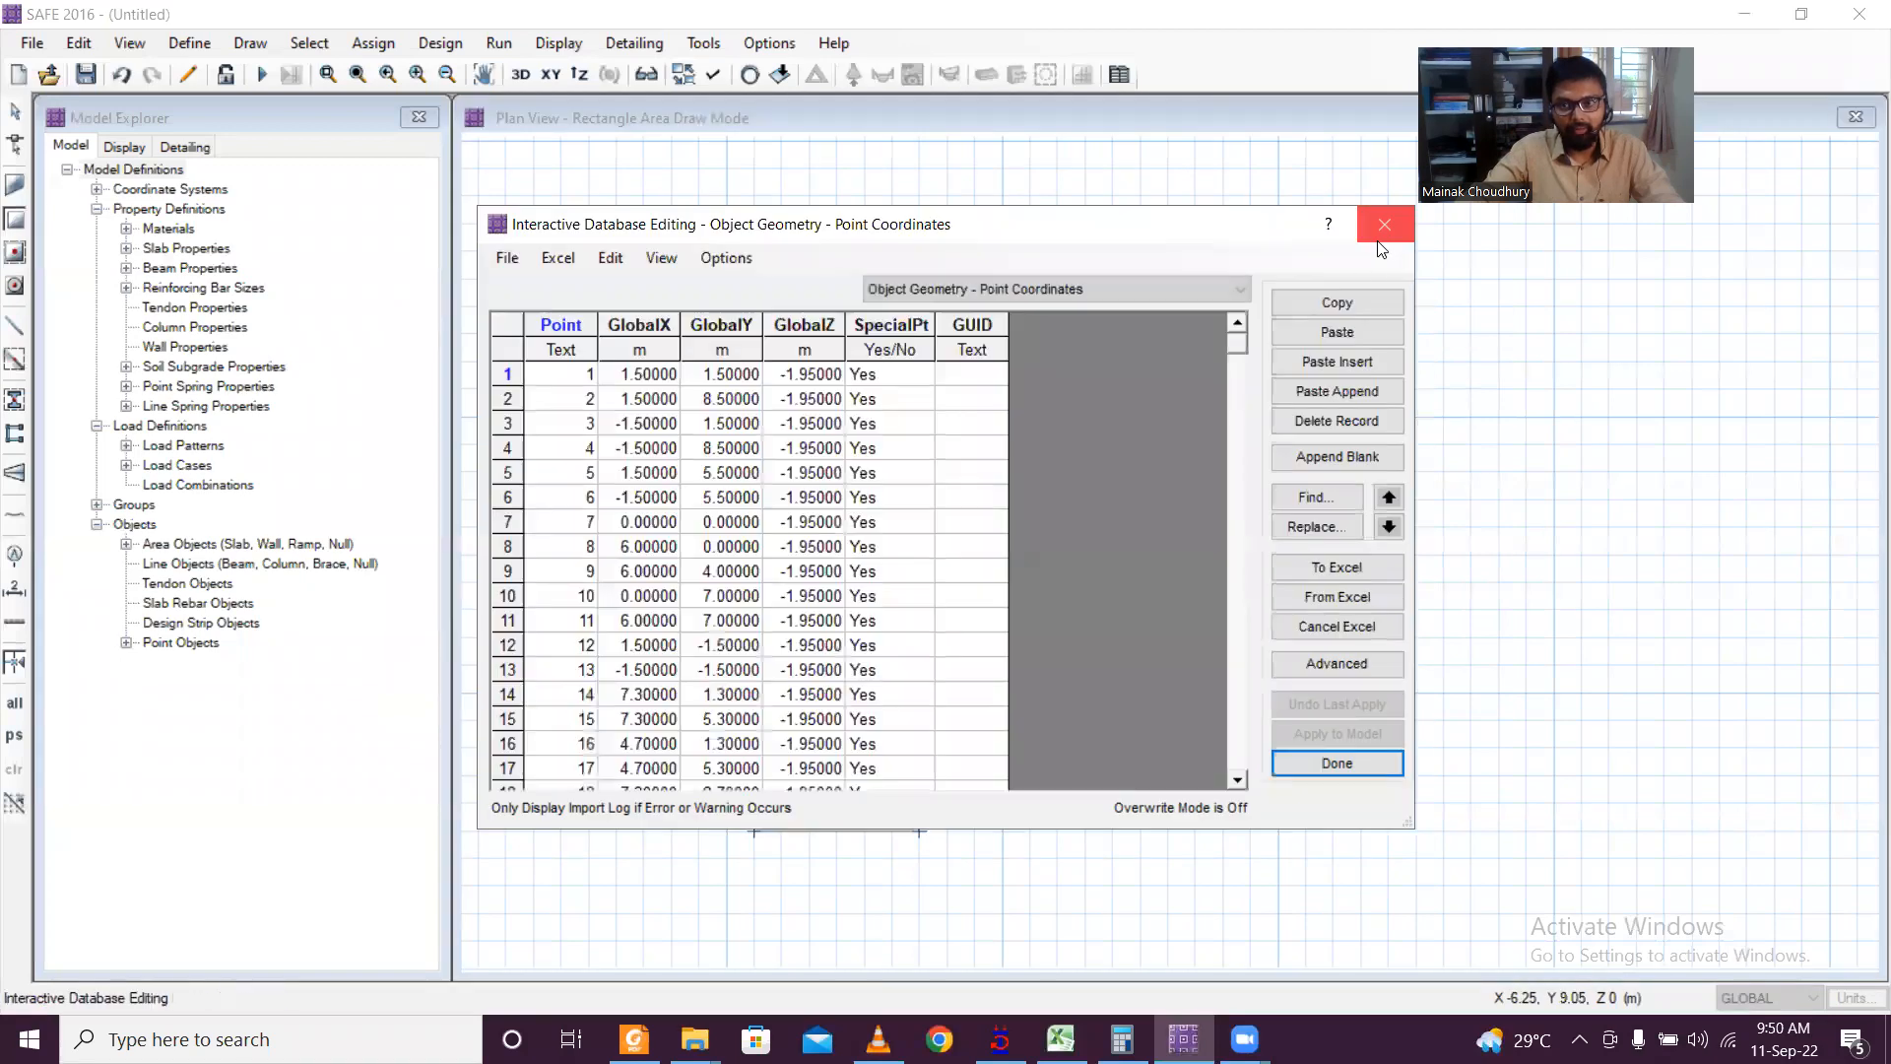
pyautogui.click(1384, 226)
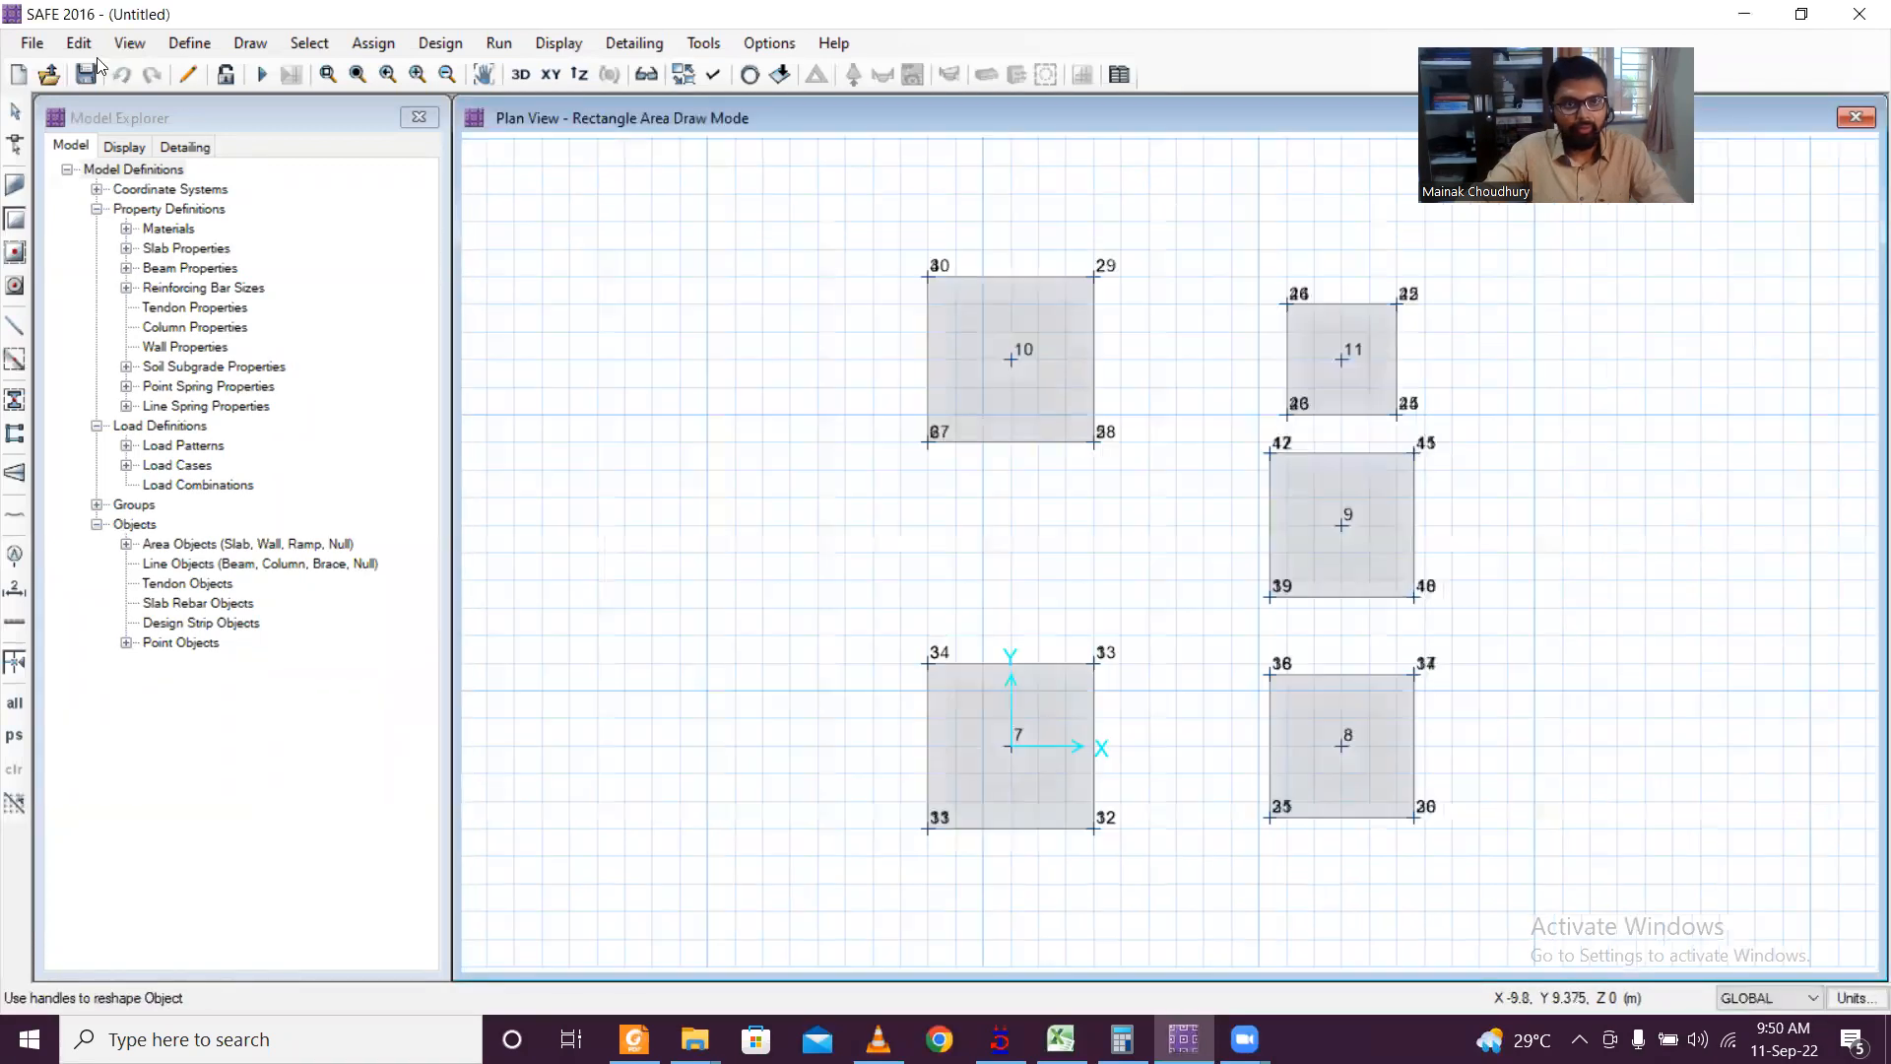
# Step: Open interactive database editing with all input tables exposed and the Load Assignments - Point Loads table included
pyautogui.click(78, 43)
pyautogui.click(270, 321)
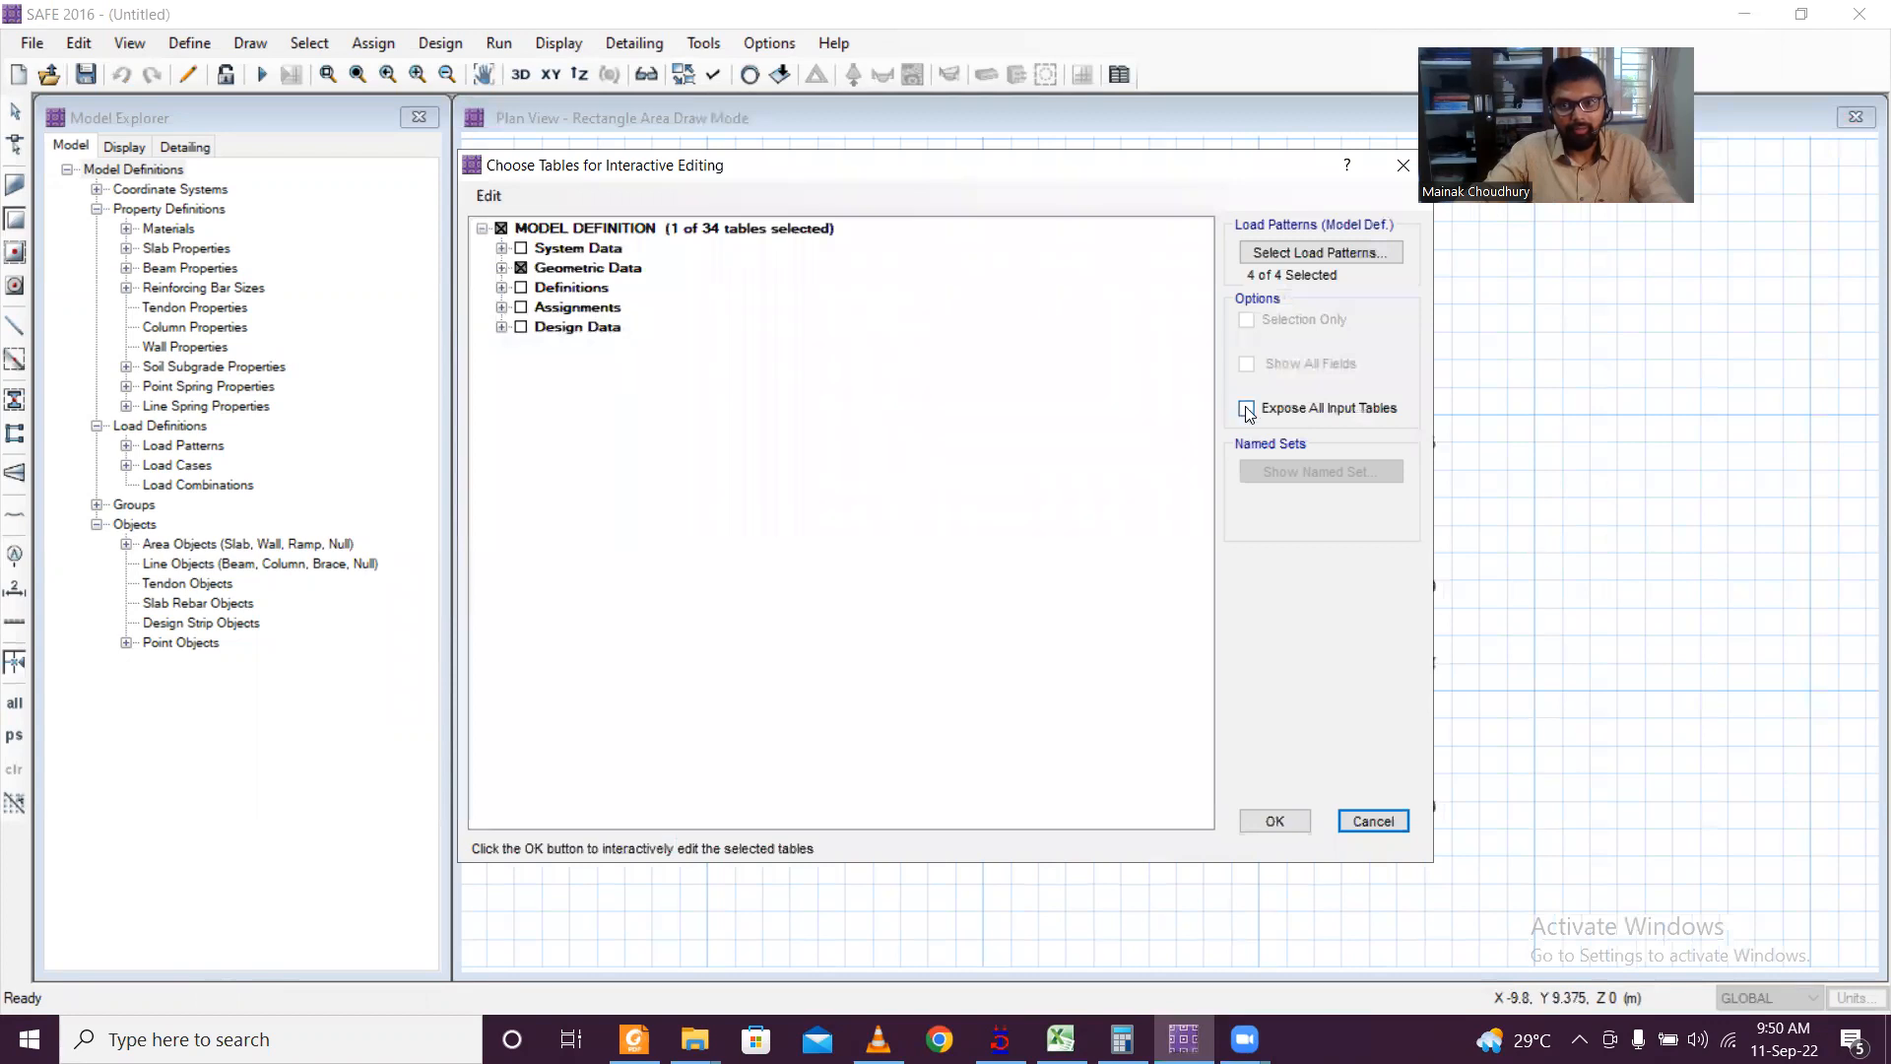
pyautogui.click(1243, 409)
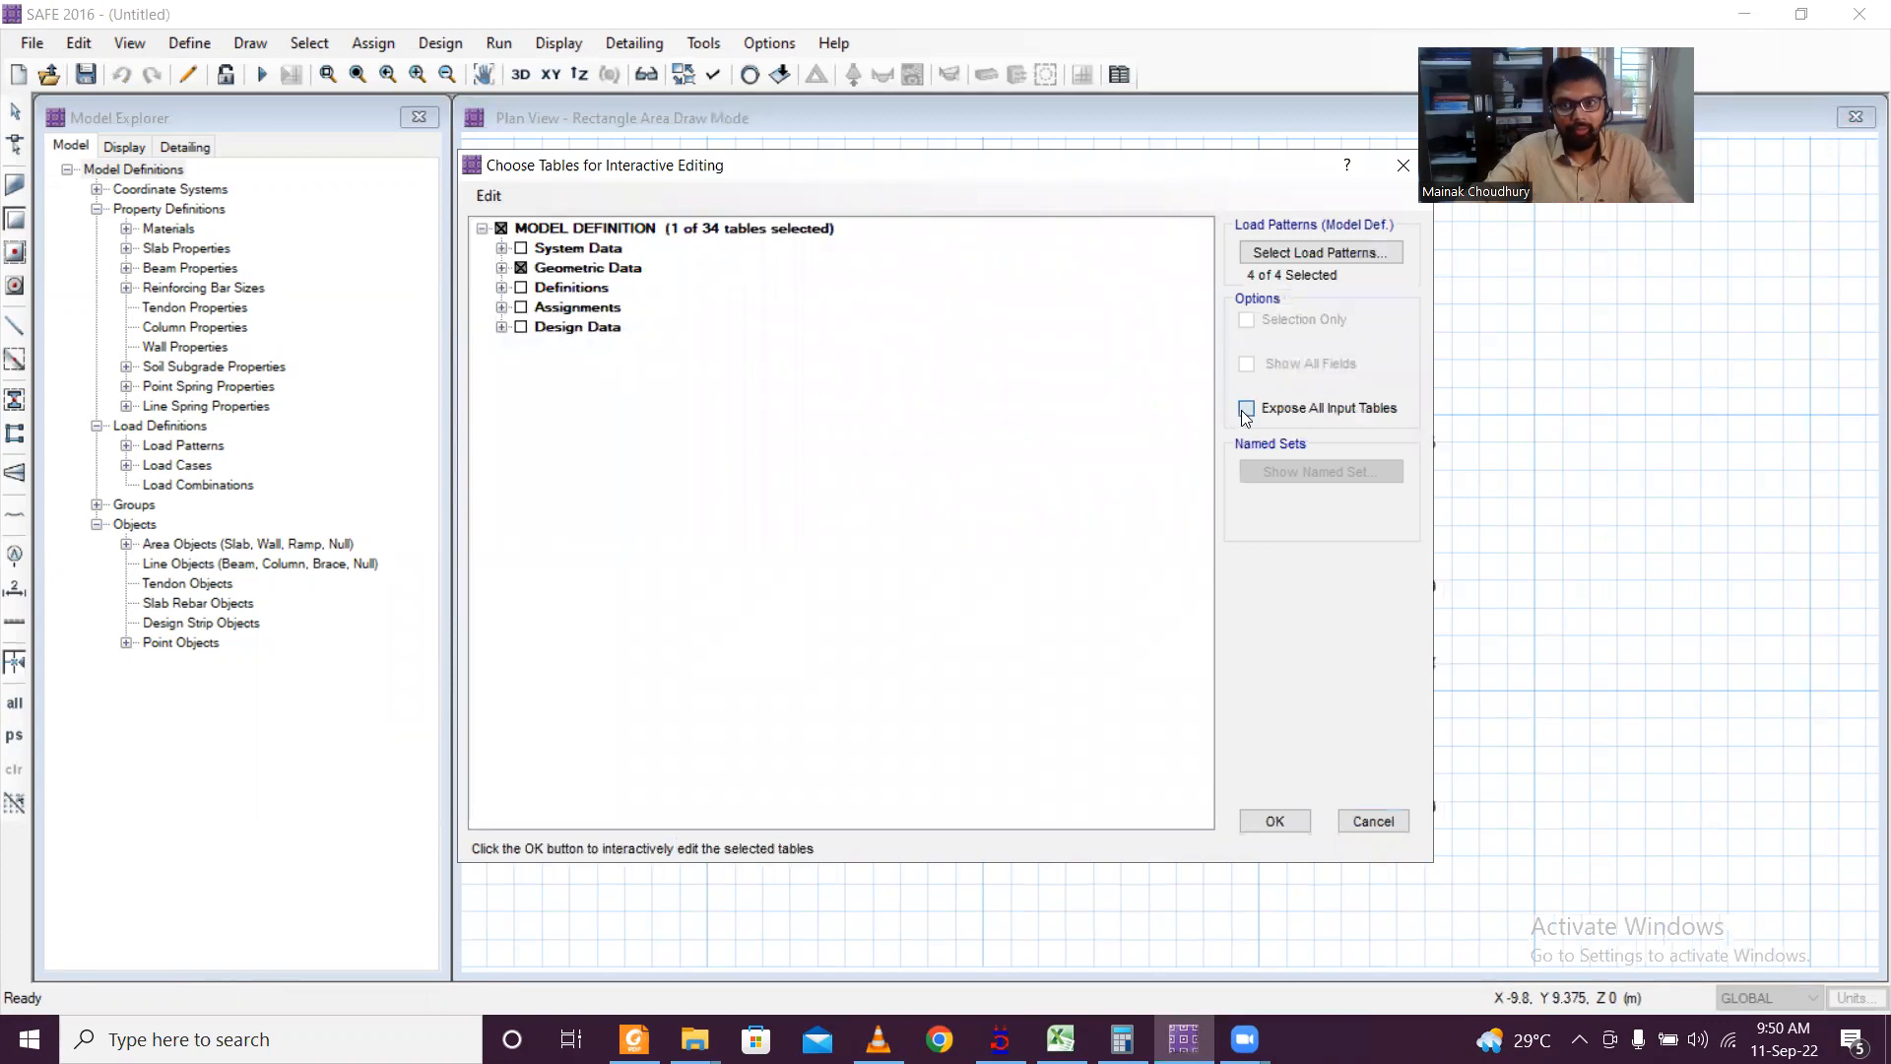
pyautogui.click(501, 307)
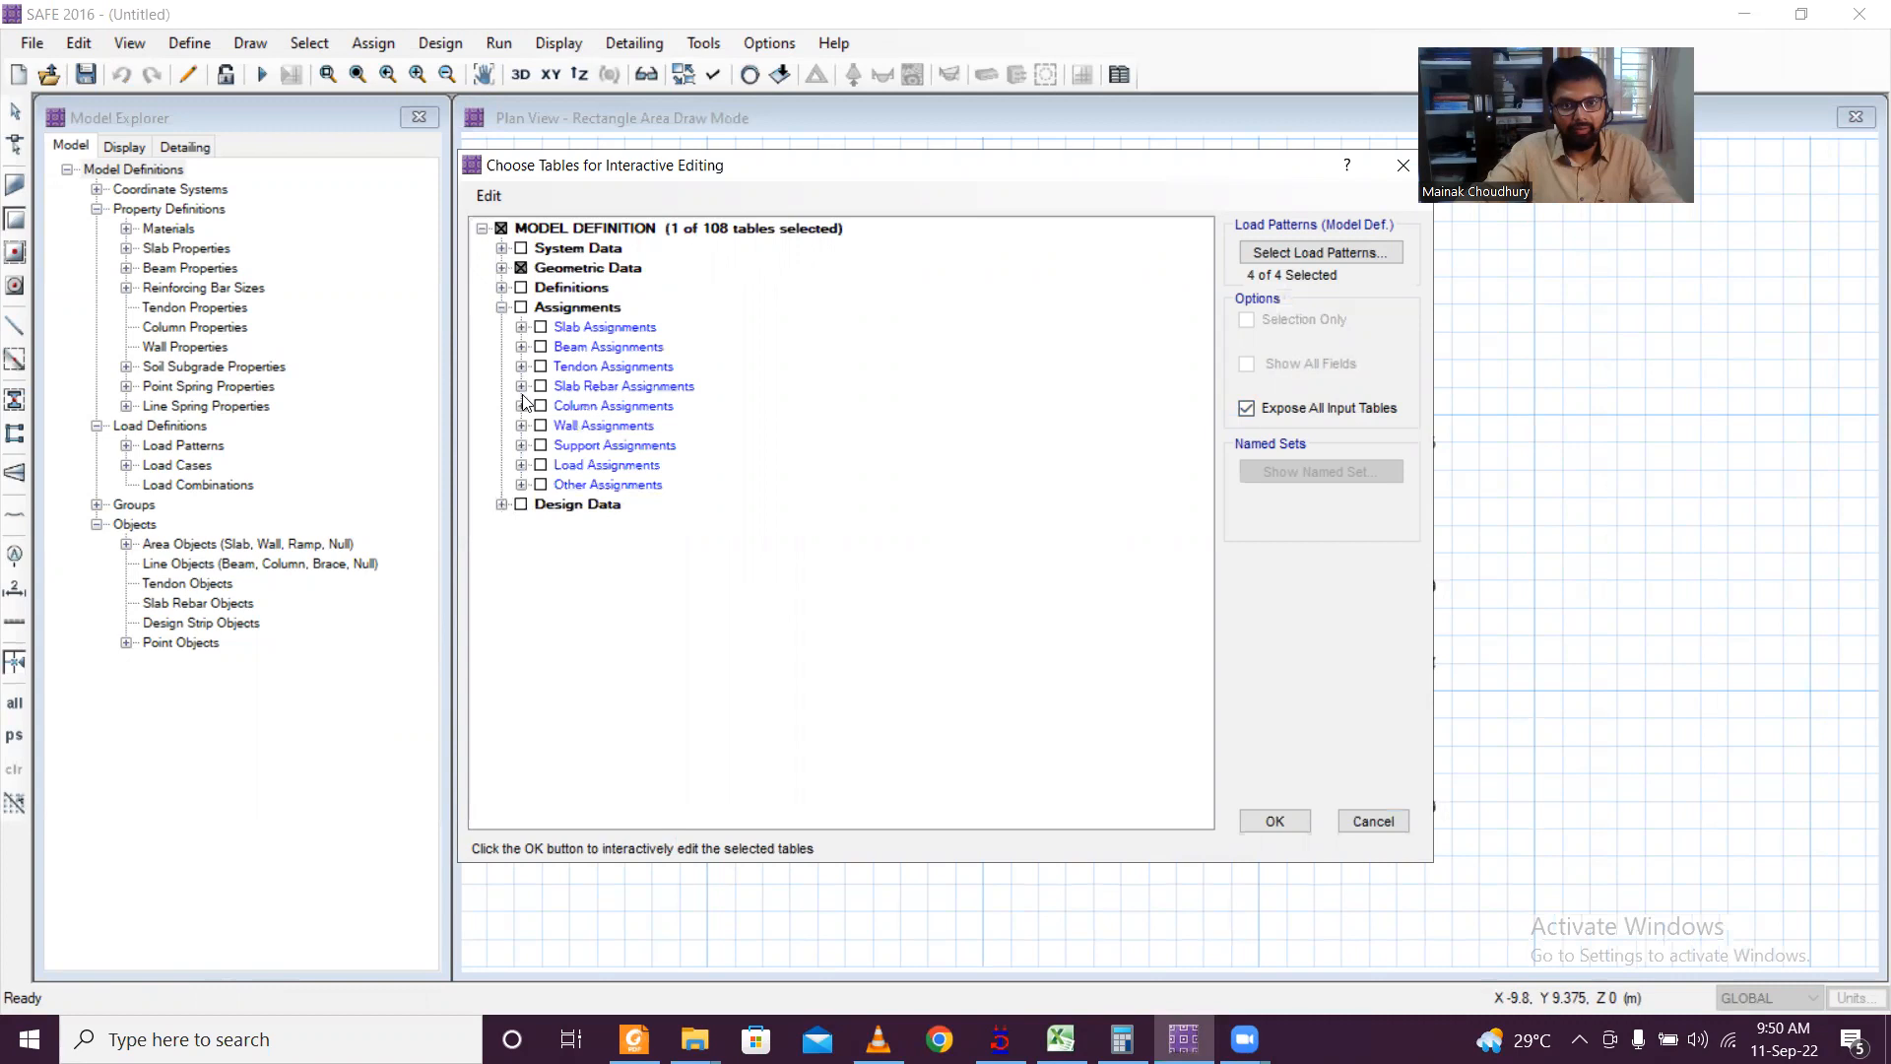
pyautogui.click(522, 466)
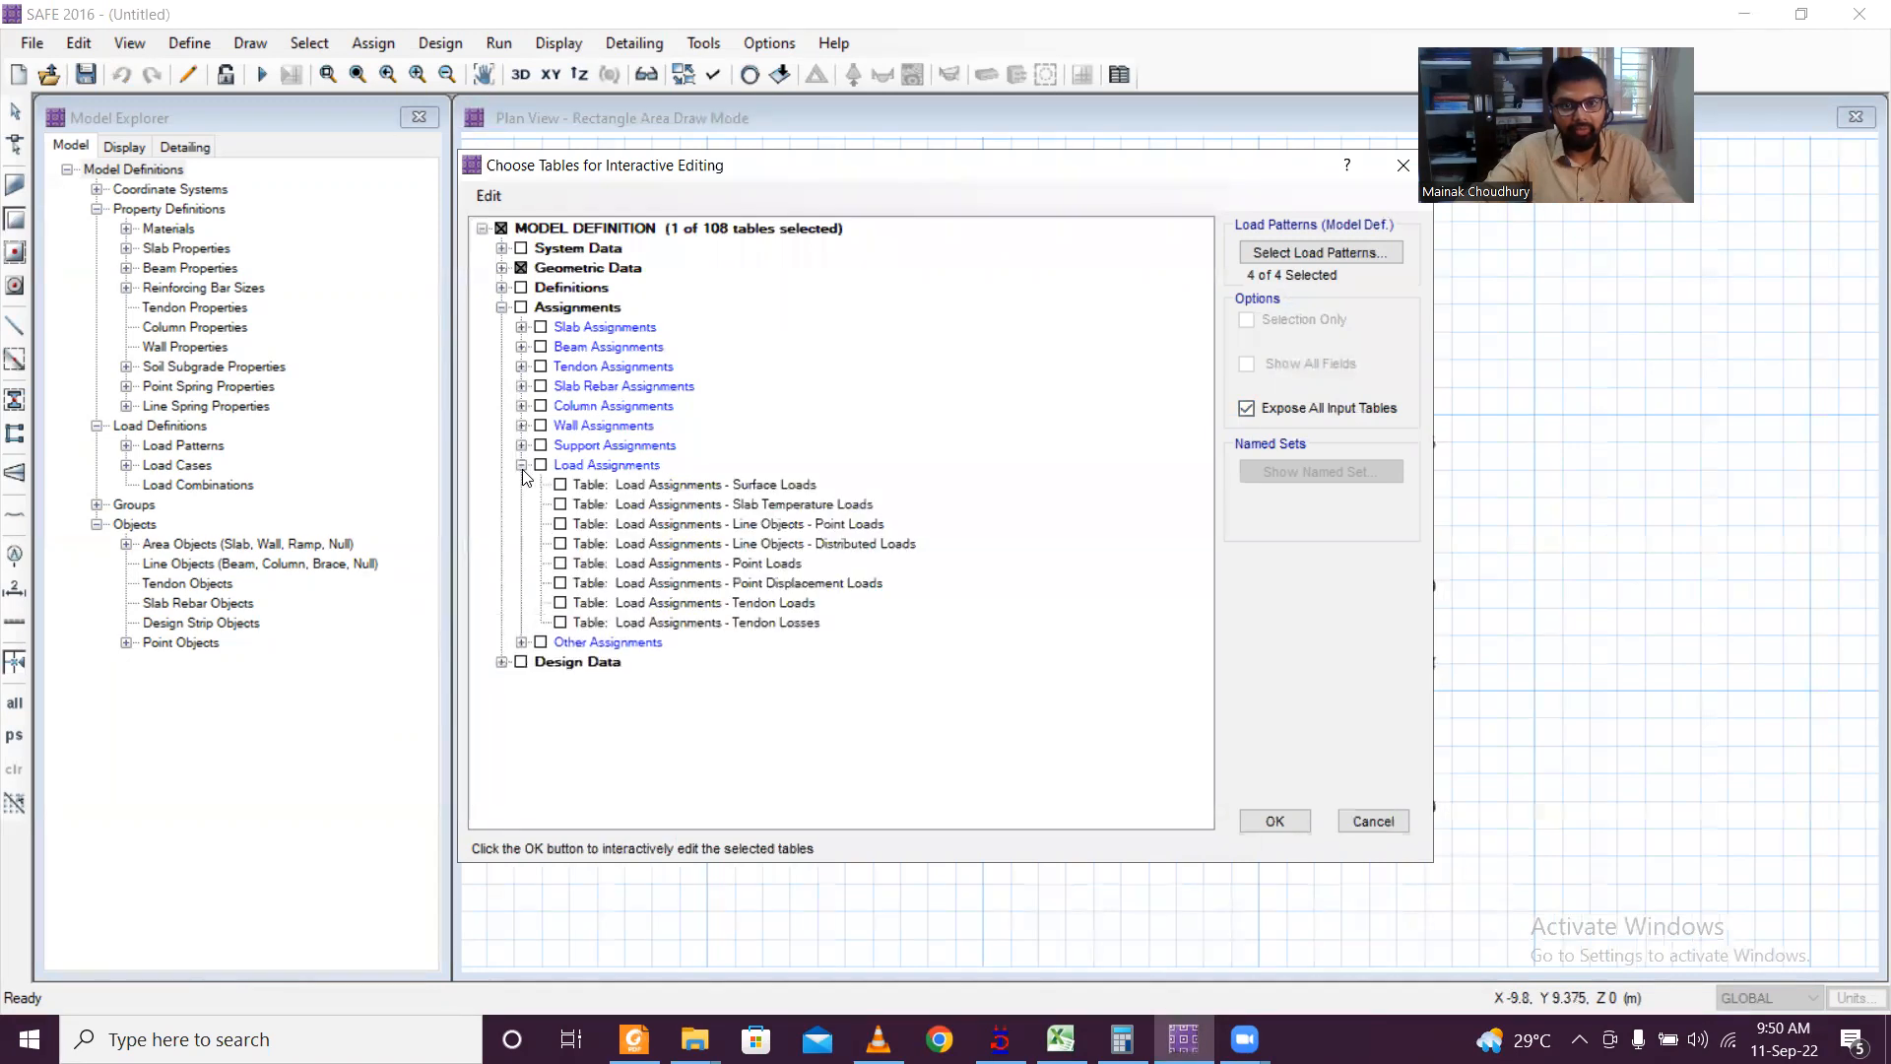
pyautogui.click(560, 565)
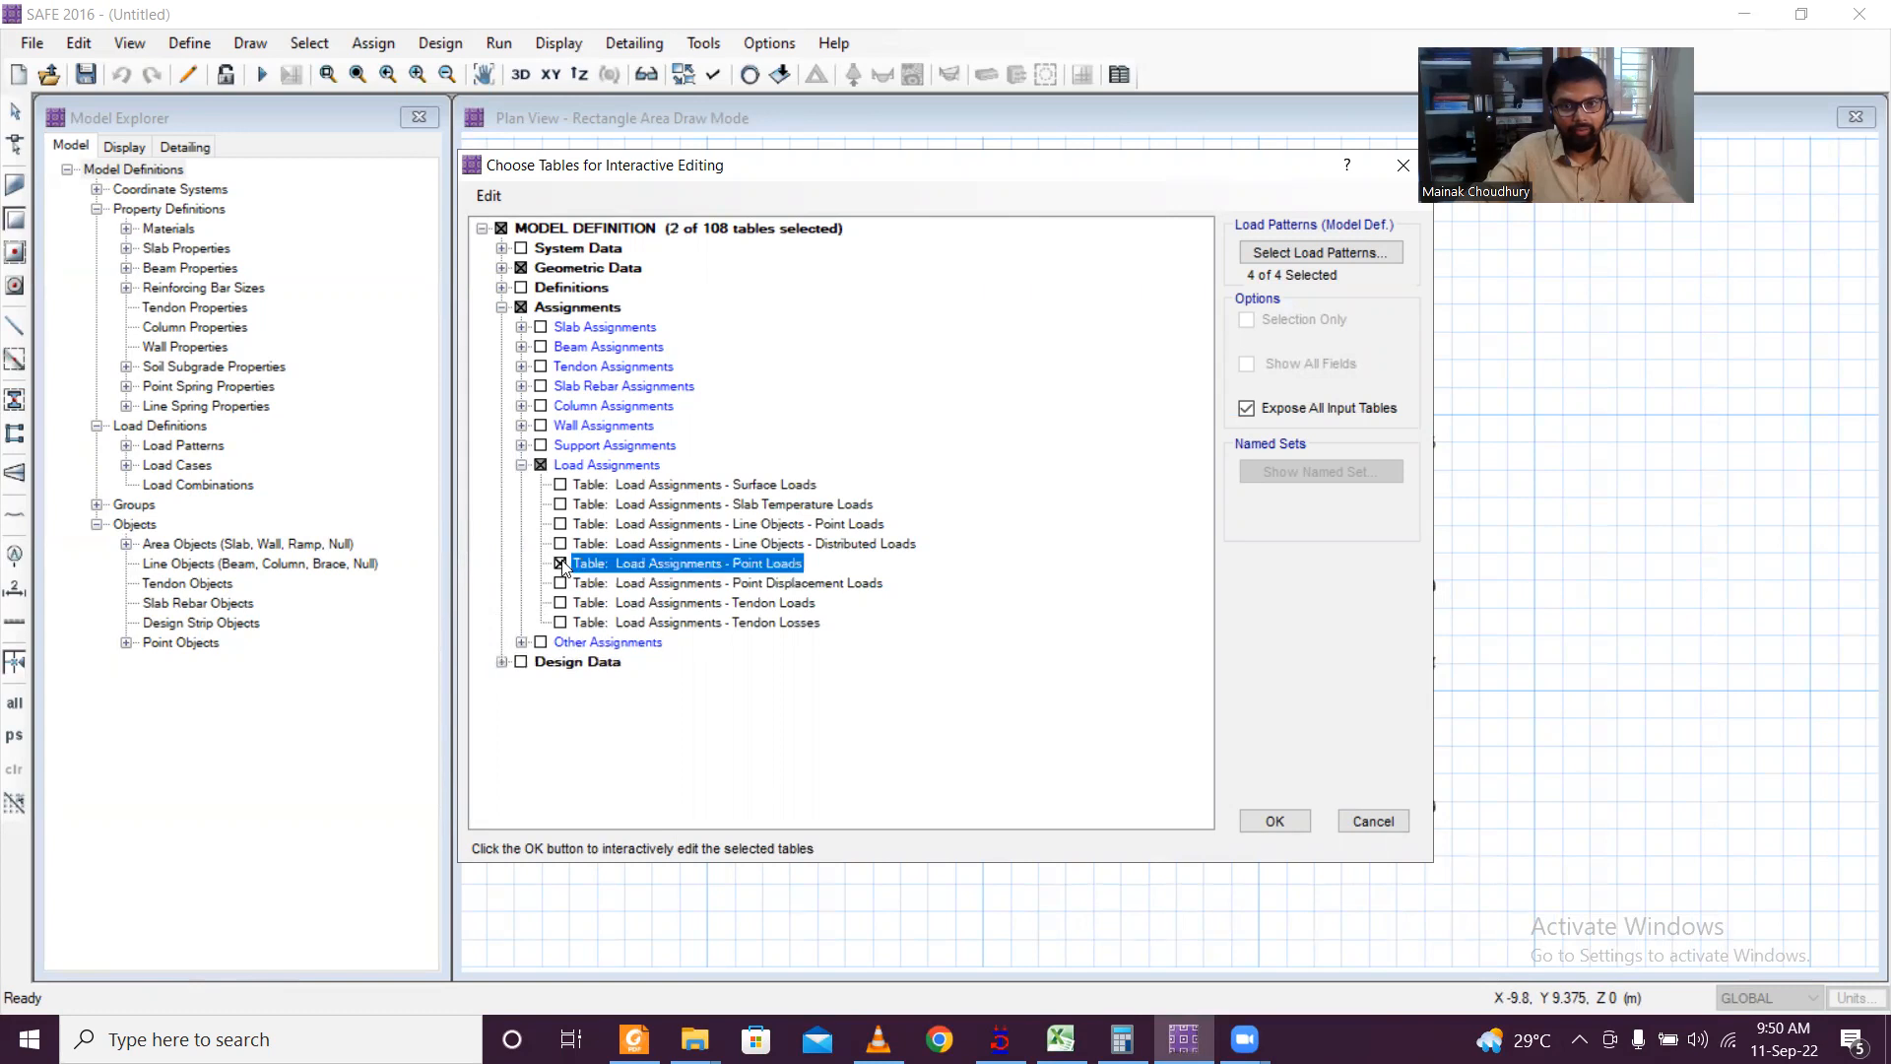
pyautogui.click(1274, 821)
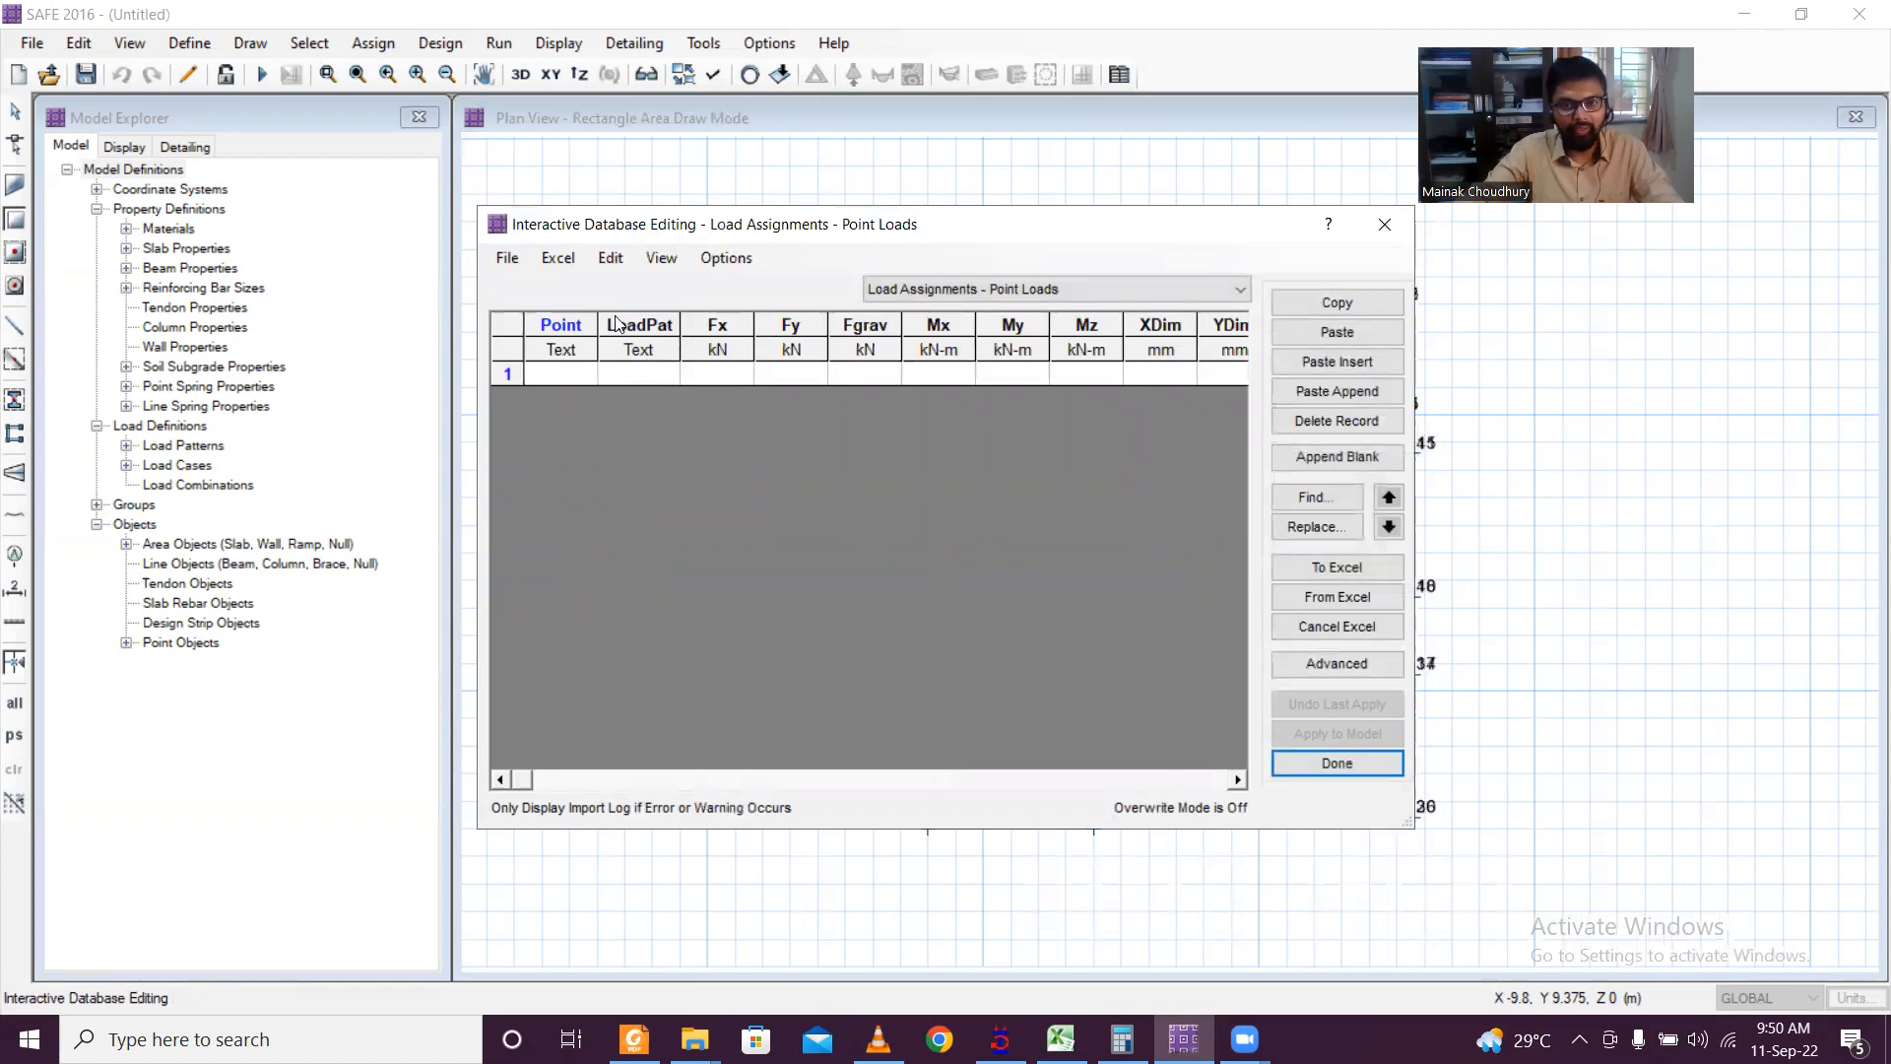
# Step: Export the empty Point Loads table to Excel and bring up the exported workbook Book1
pyautogui.click(566, 261)
pyautogui.click(577, 284)
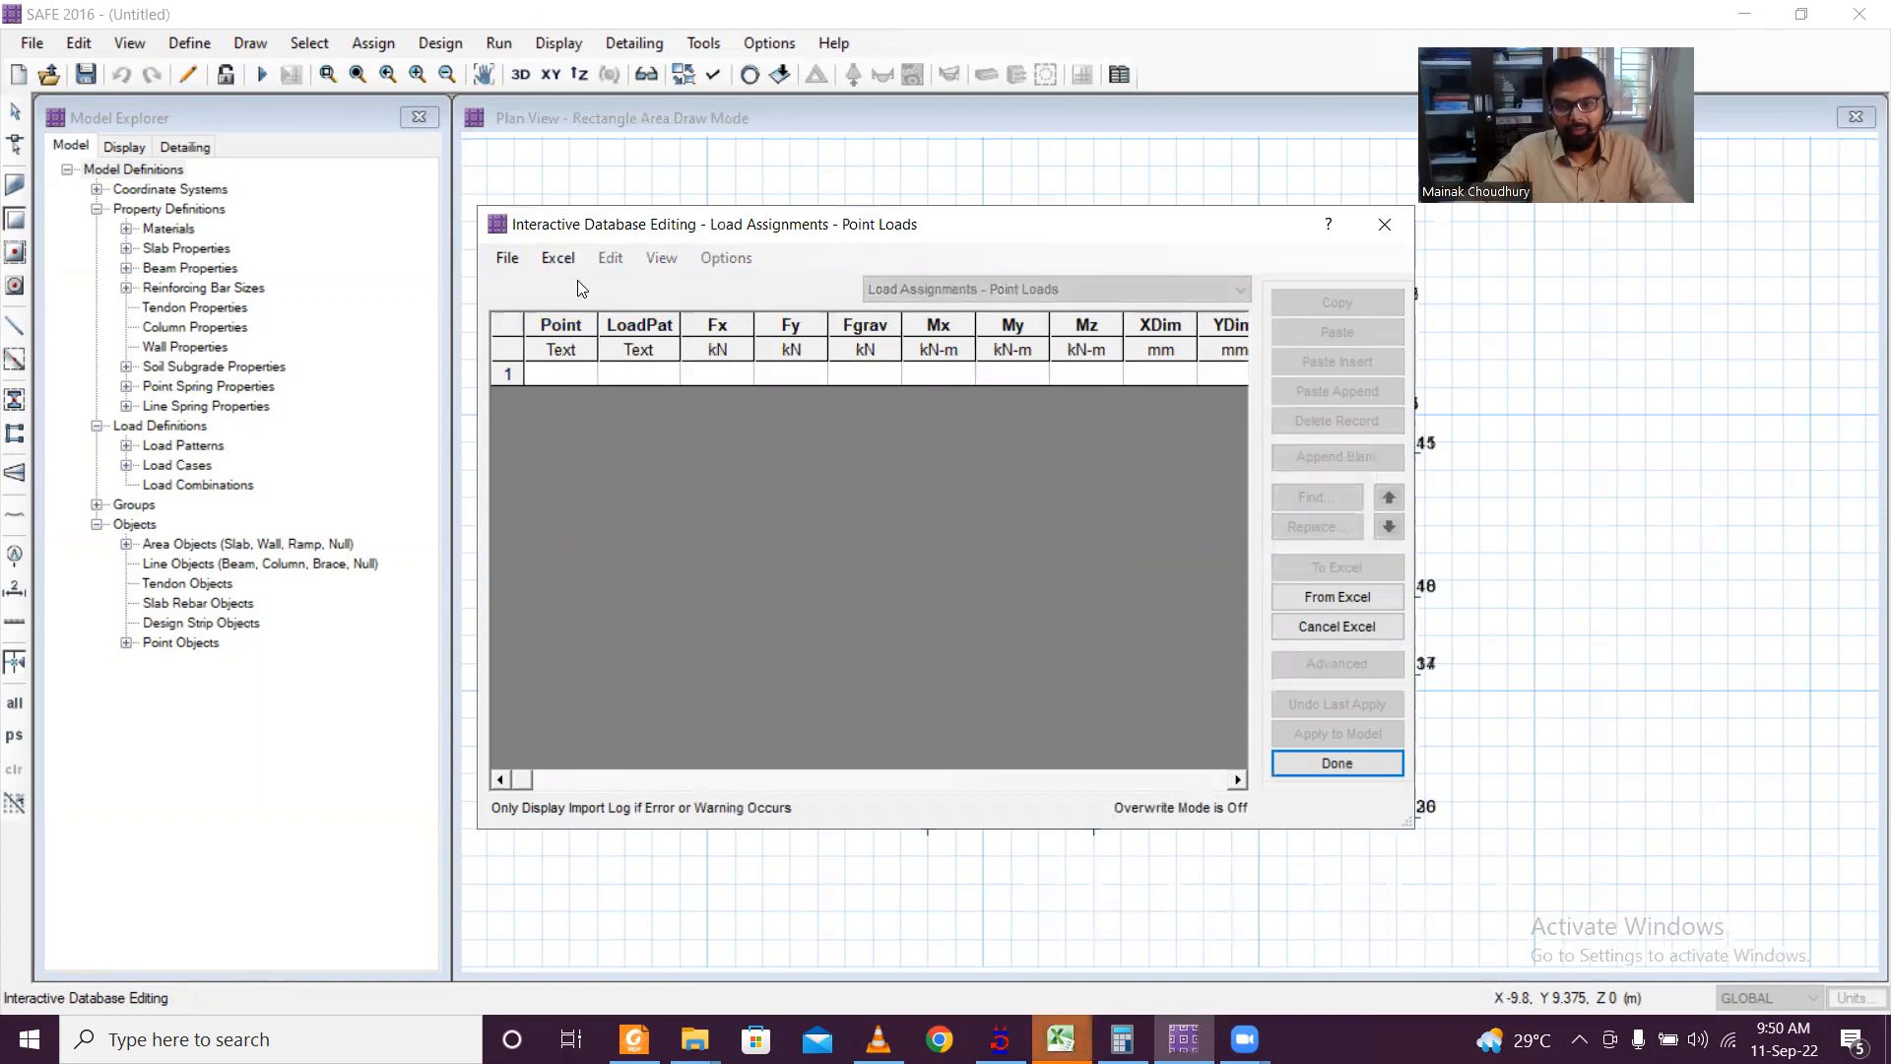
pyautogui.click(1060, 1039)
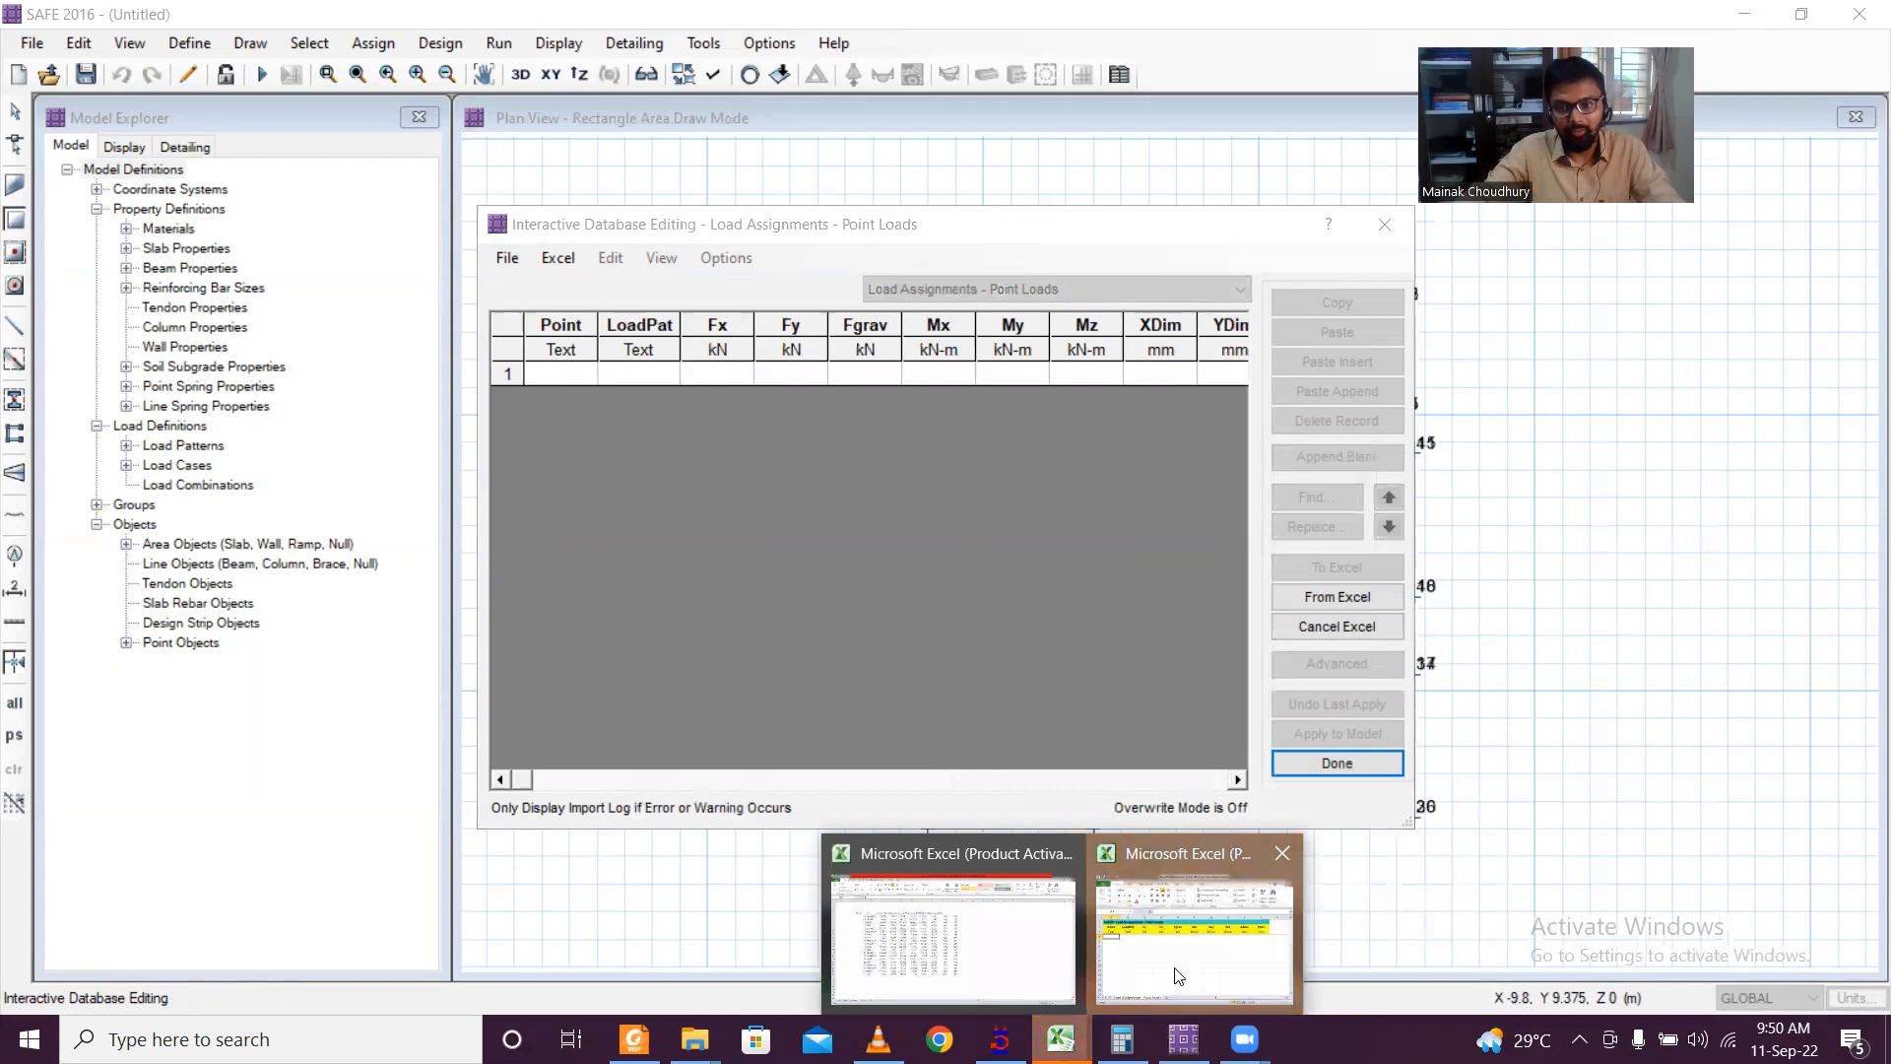
pyautogui.click(1178, 975)
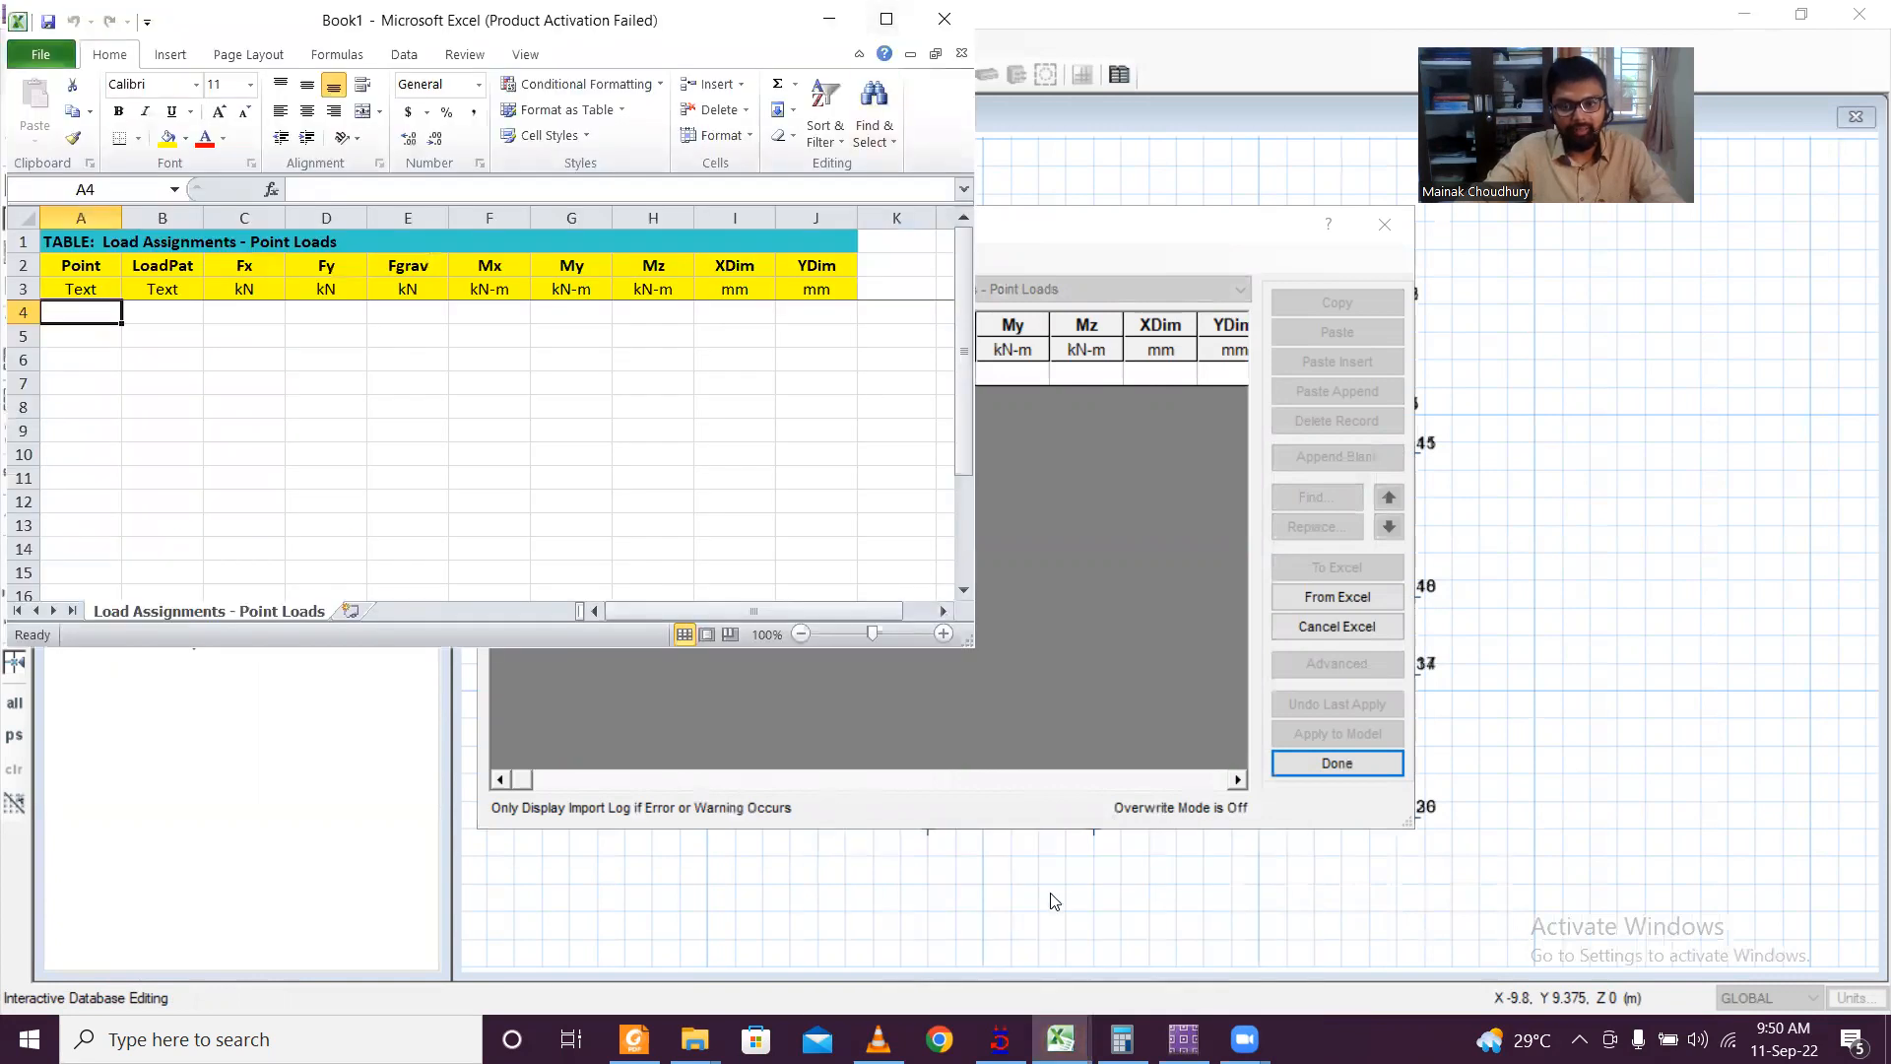
# Step: Bring up the worksheet with the support reactions and copy its data rows C5:L24 without the headers
pyautogui.click(1061, 1039)
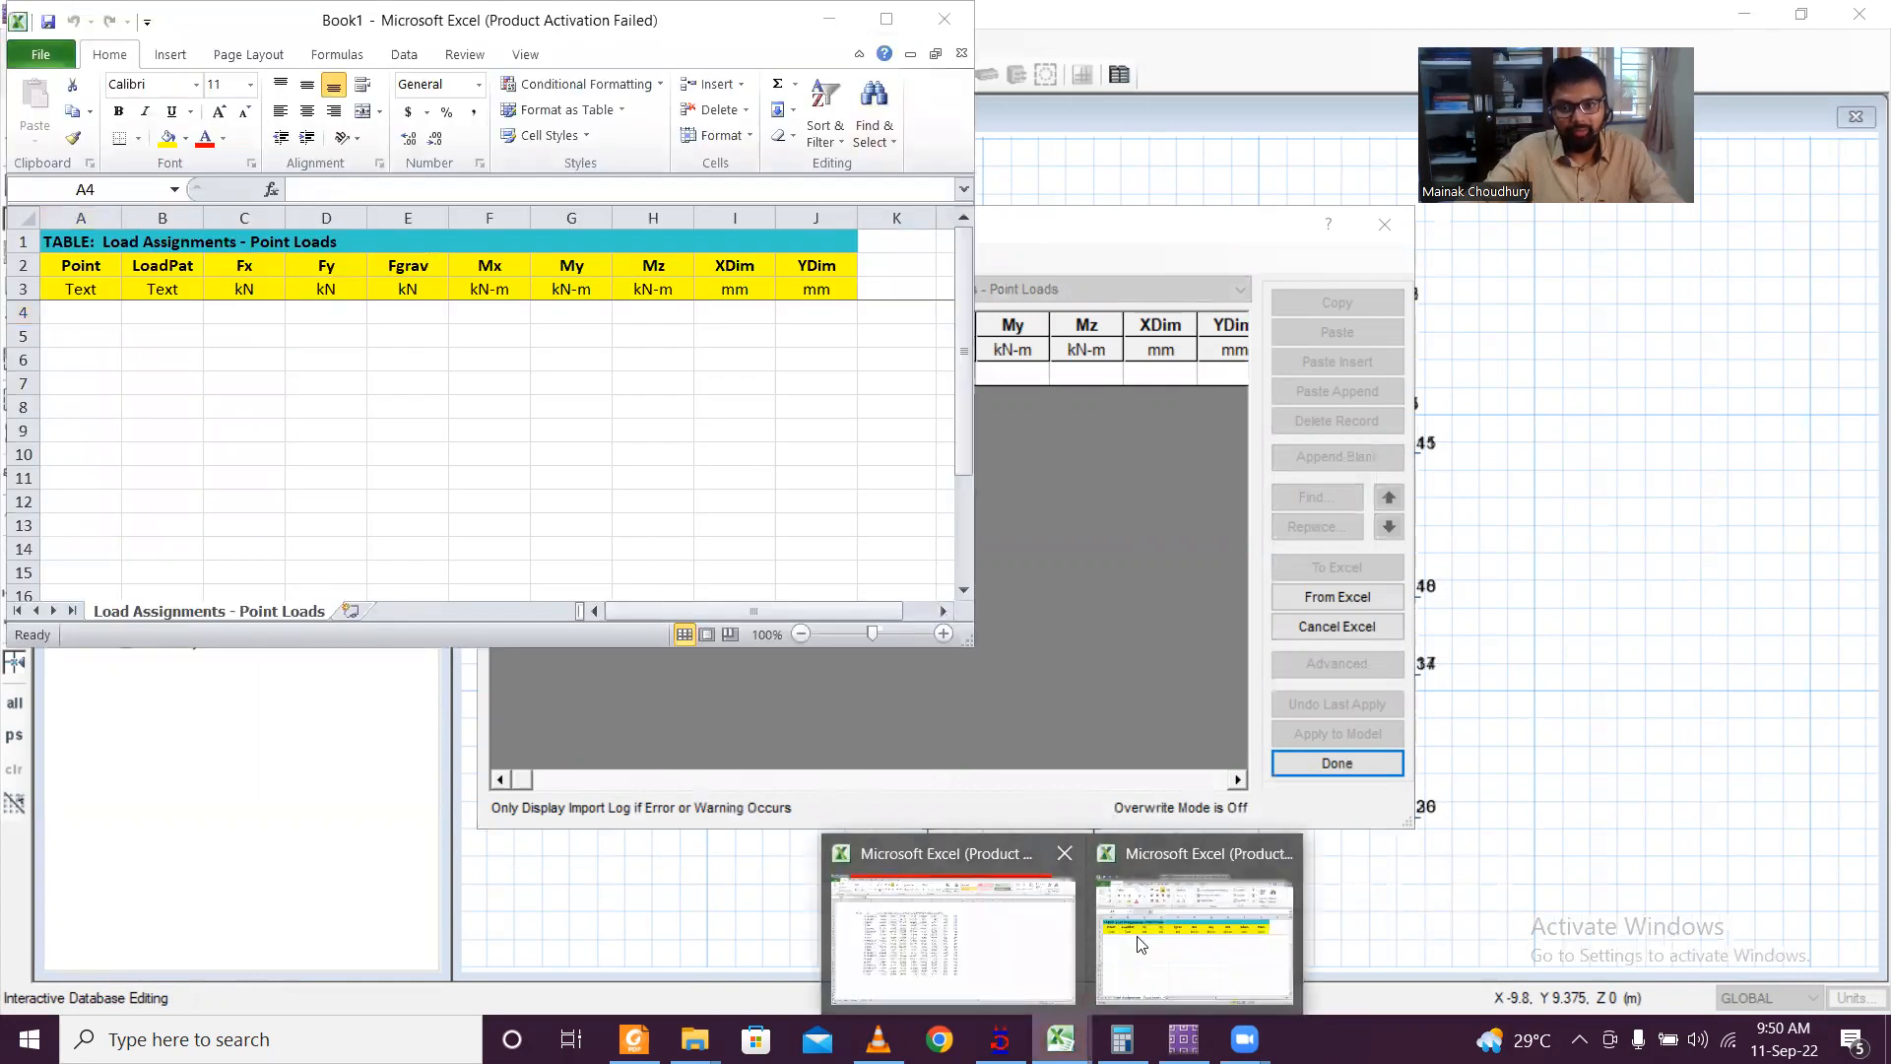
pyautogui.click(1140, 944)
pyautogui.click(389, 399)
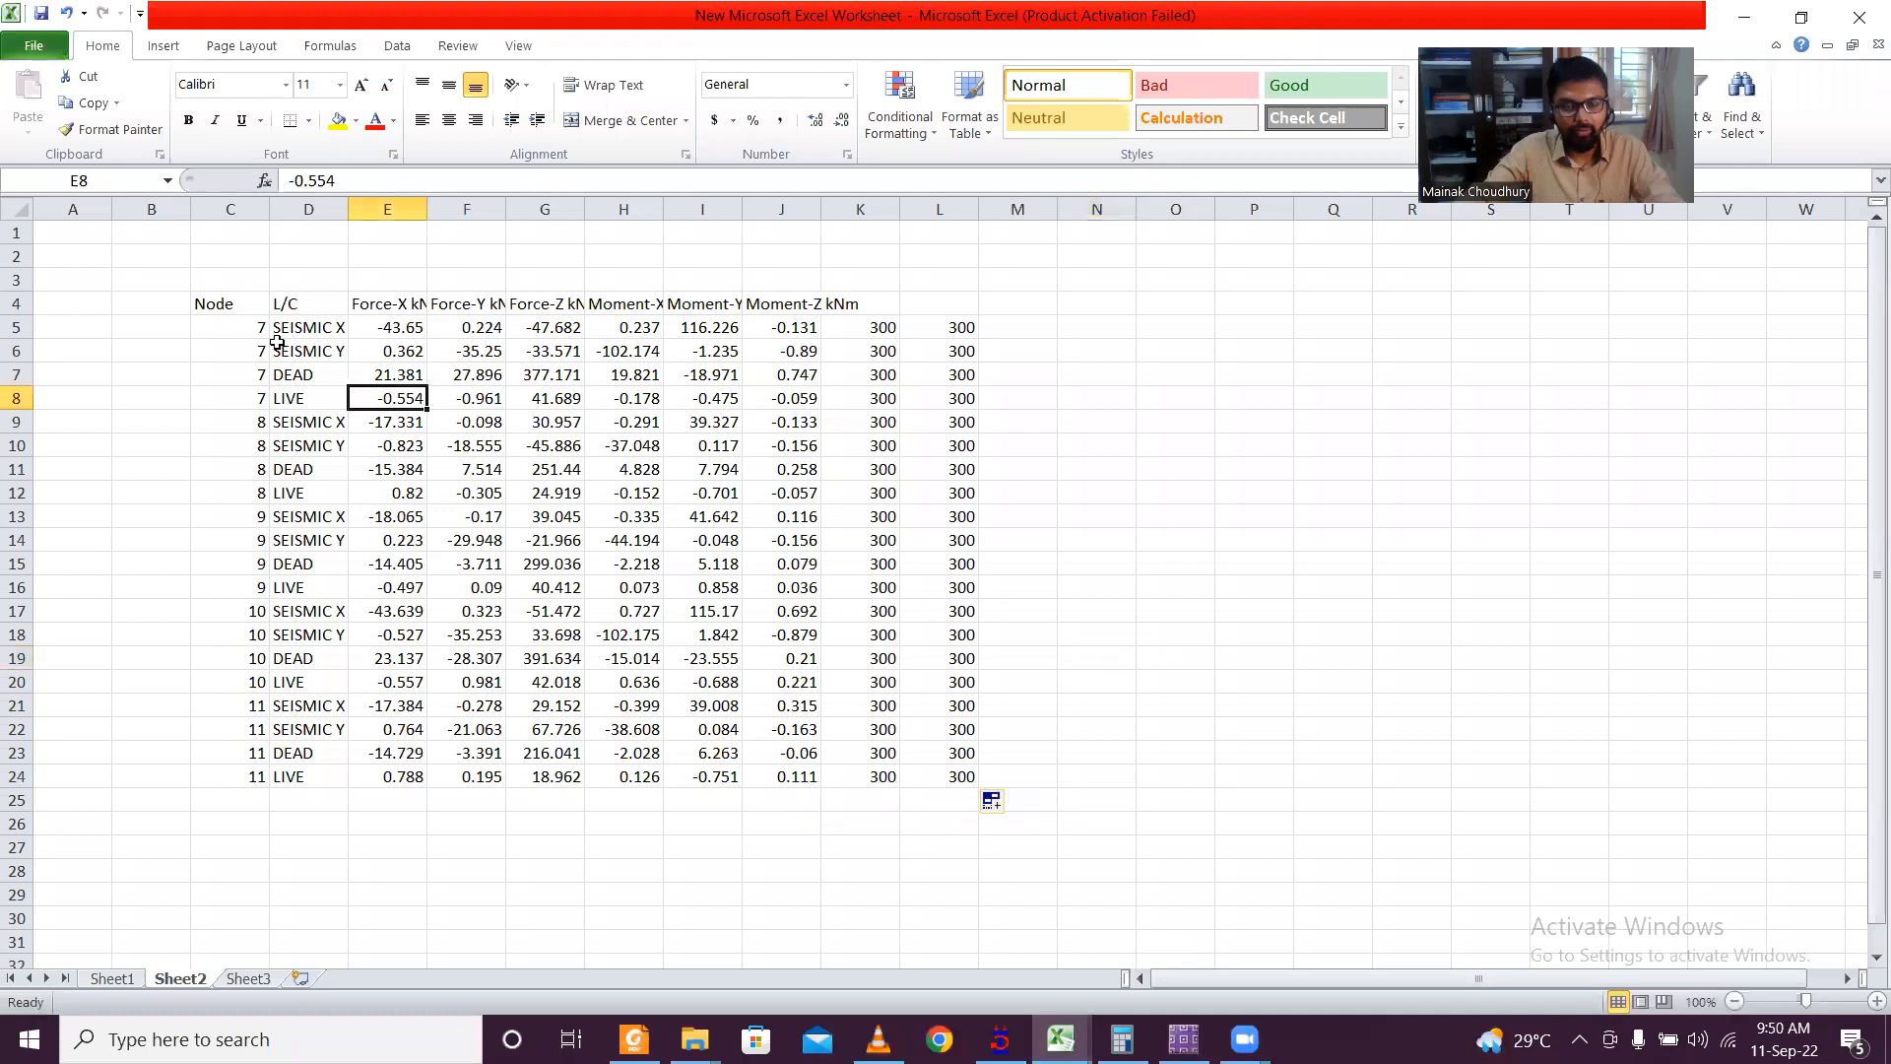
pyautogui.moveTo(235, 330); pyautogui.dragTo(958, 790)
pyautogui.hotkey('ctrl', 'c')
# Step: Paste the copied reaction rows into the Point Loads table of Book1 from cell A4 and maximize the workbook
pyautogui.click(1061, 1039)
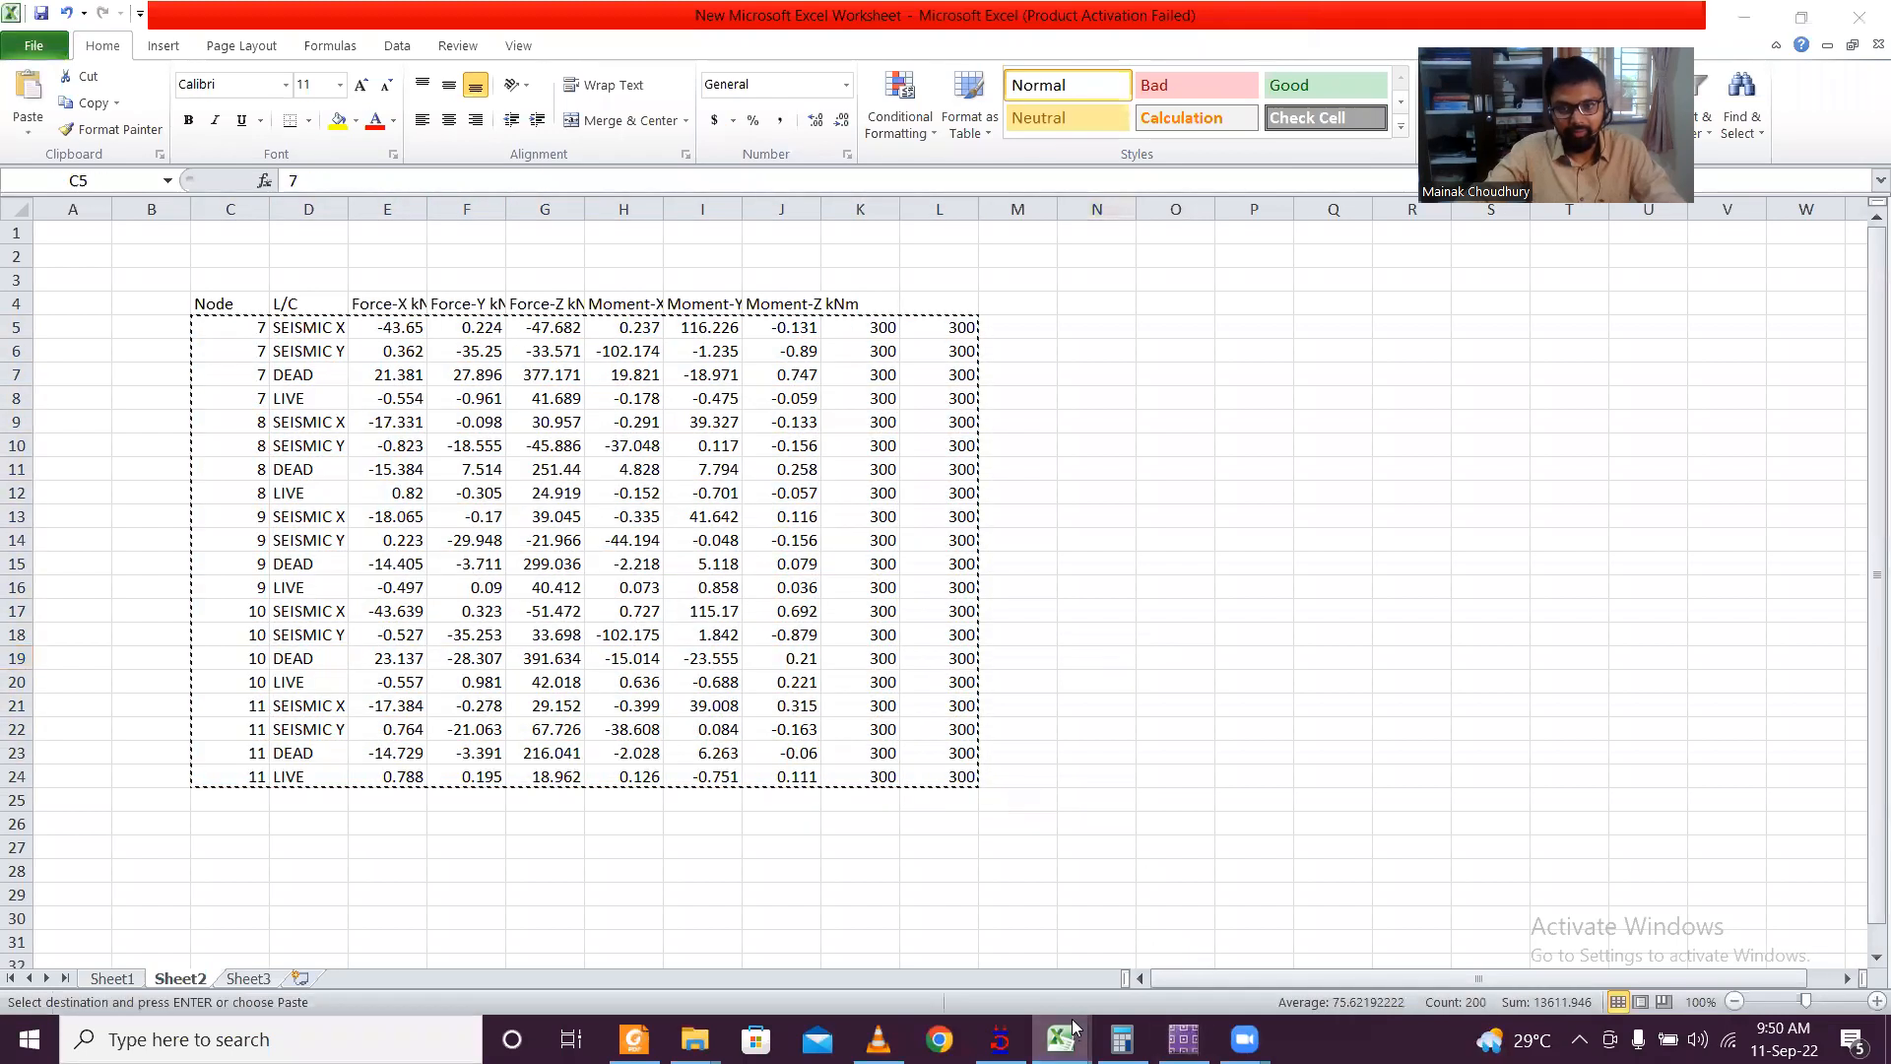
pyautogui.click(1193, 938)
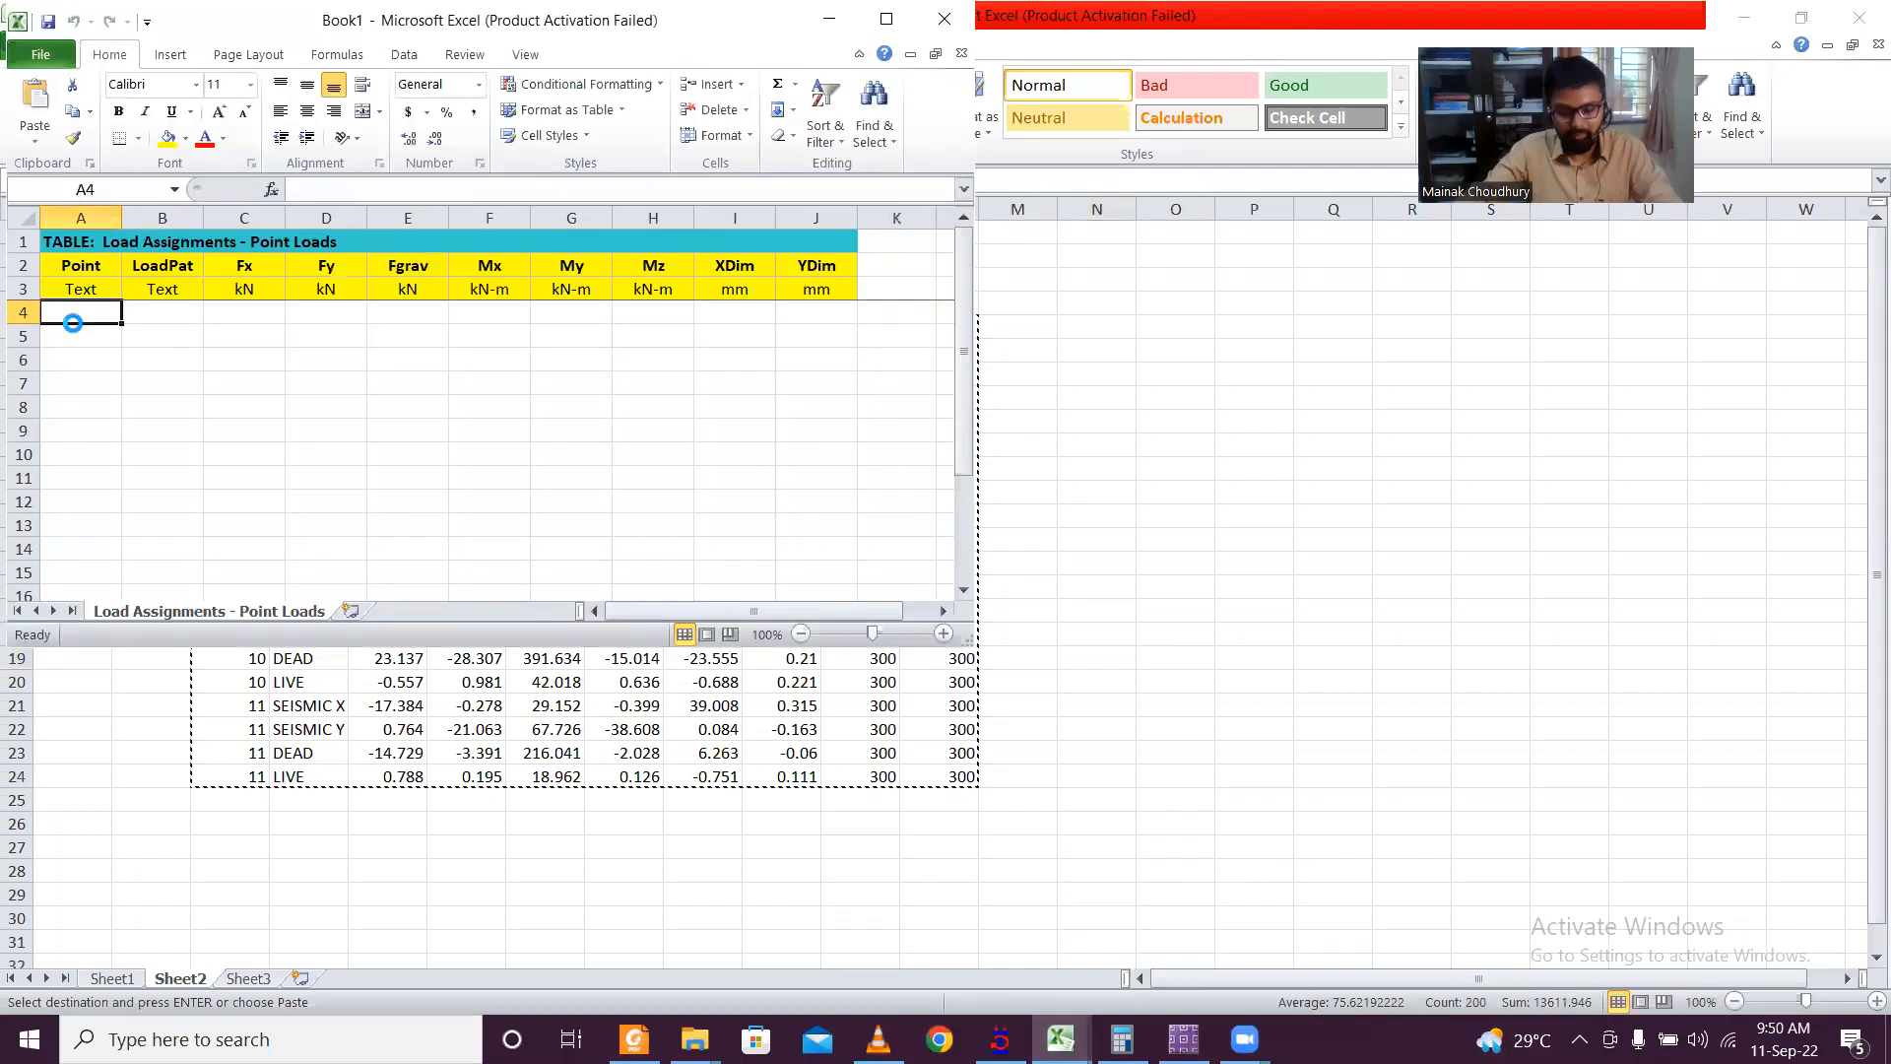
pyautogui.hotkey('ctrl', 'v')
pyautogui.click(886, 19)
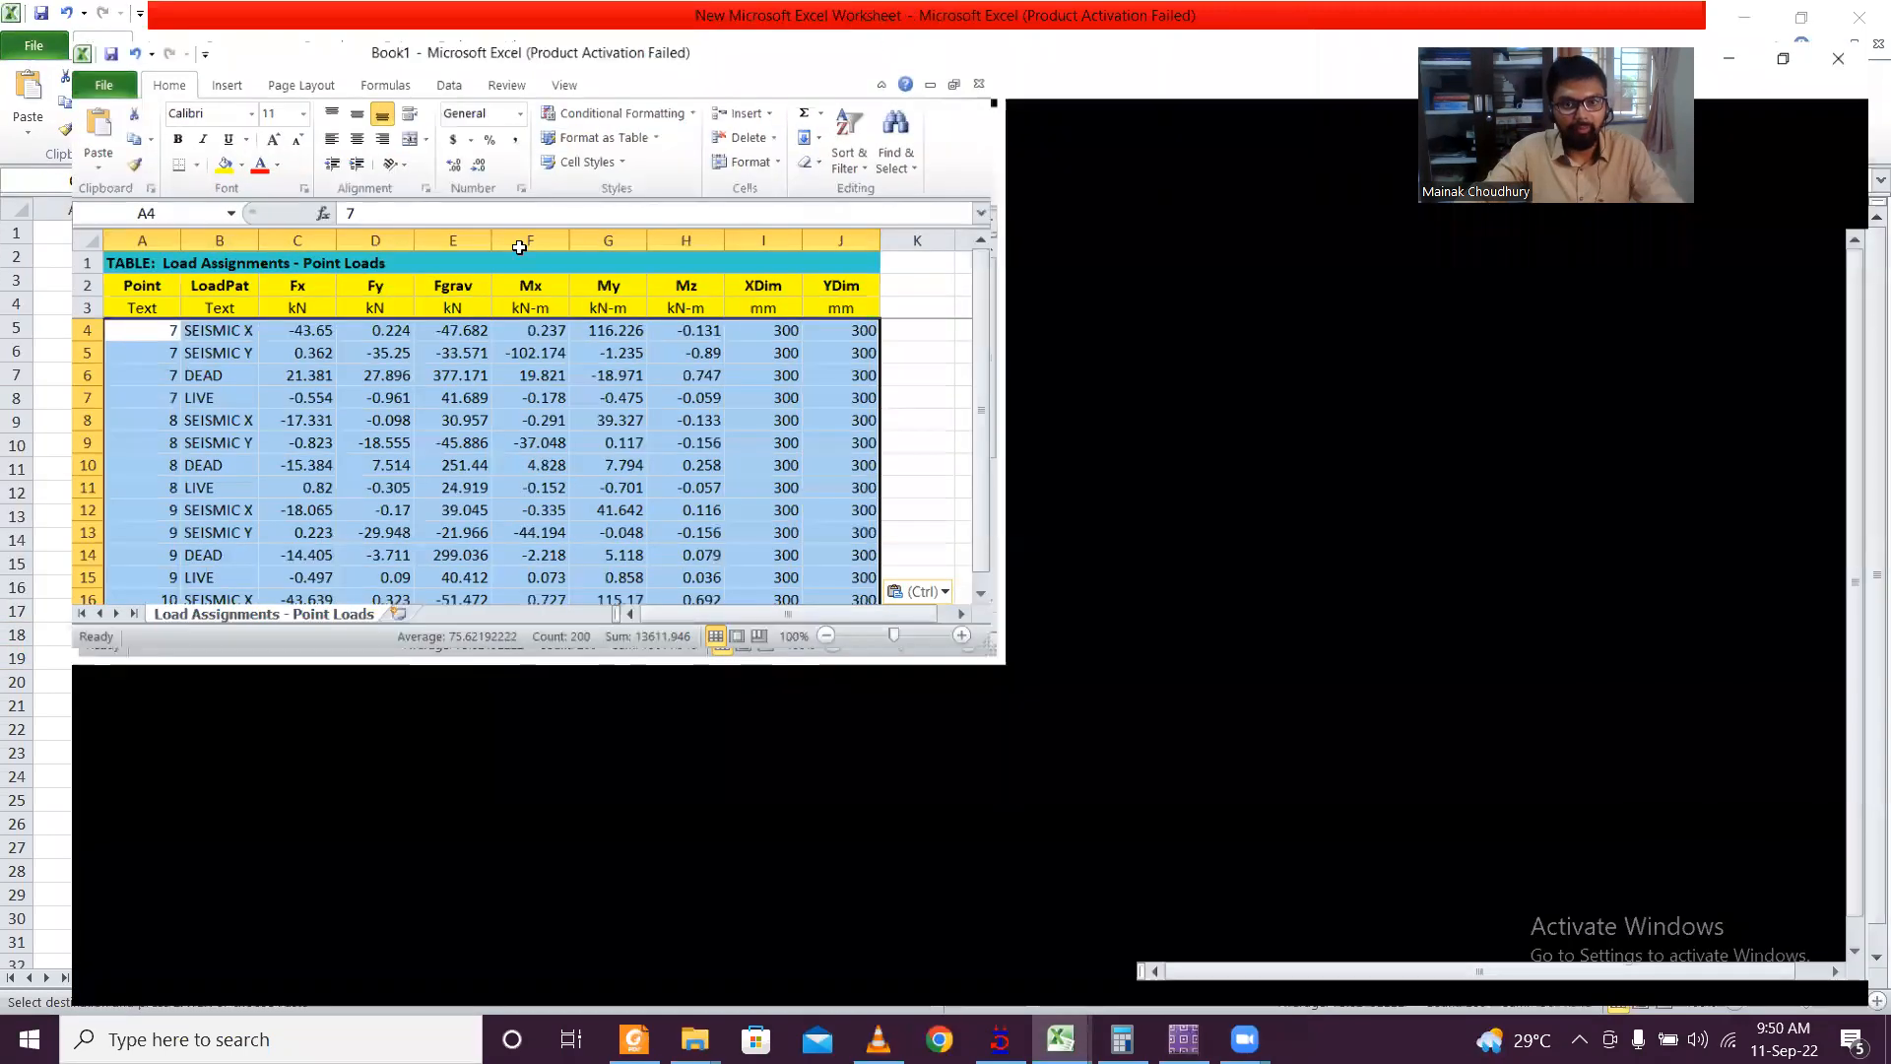
pyautogui.click(421, 443)
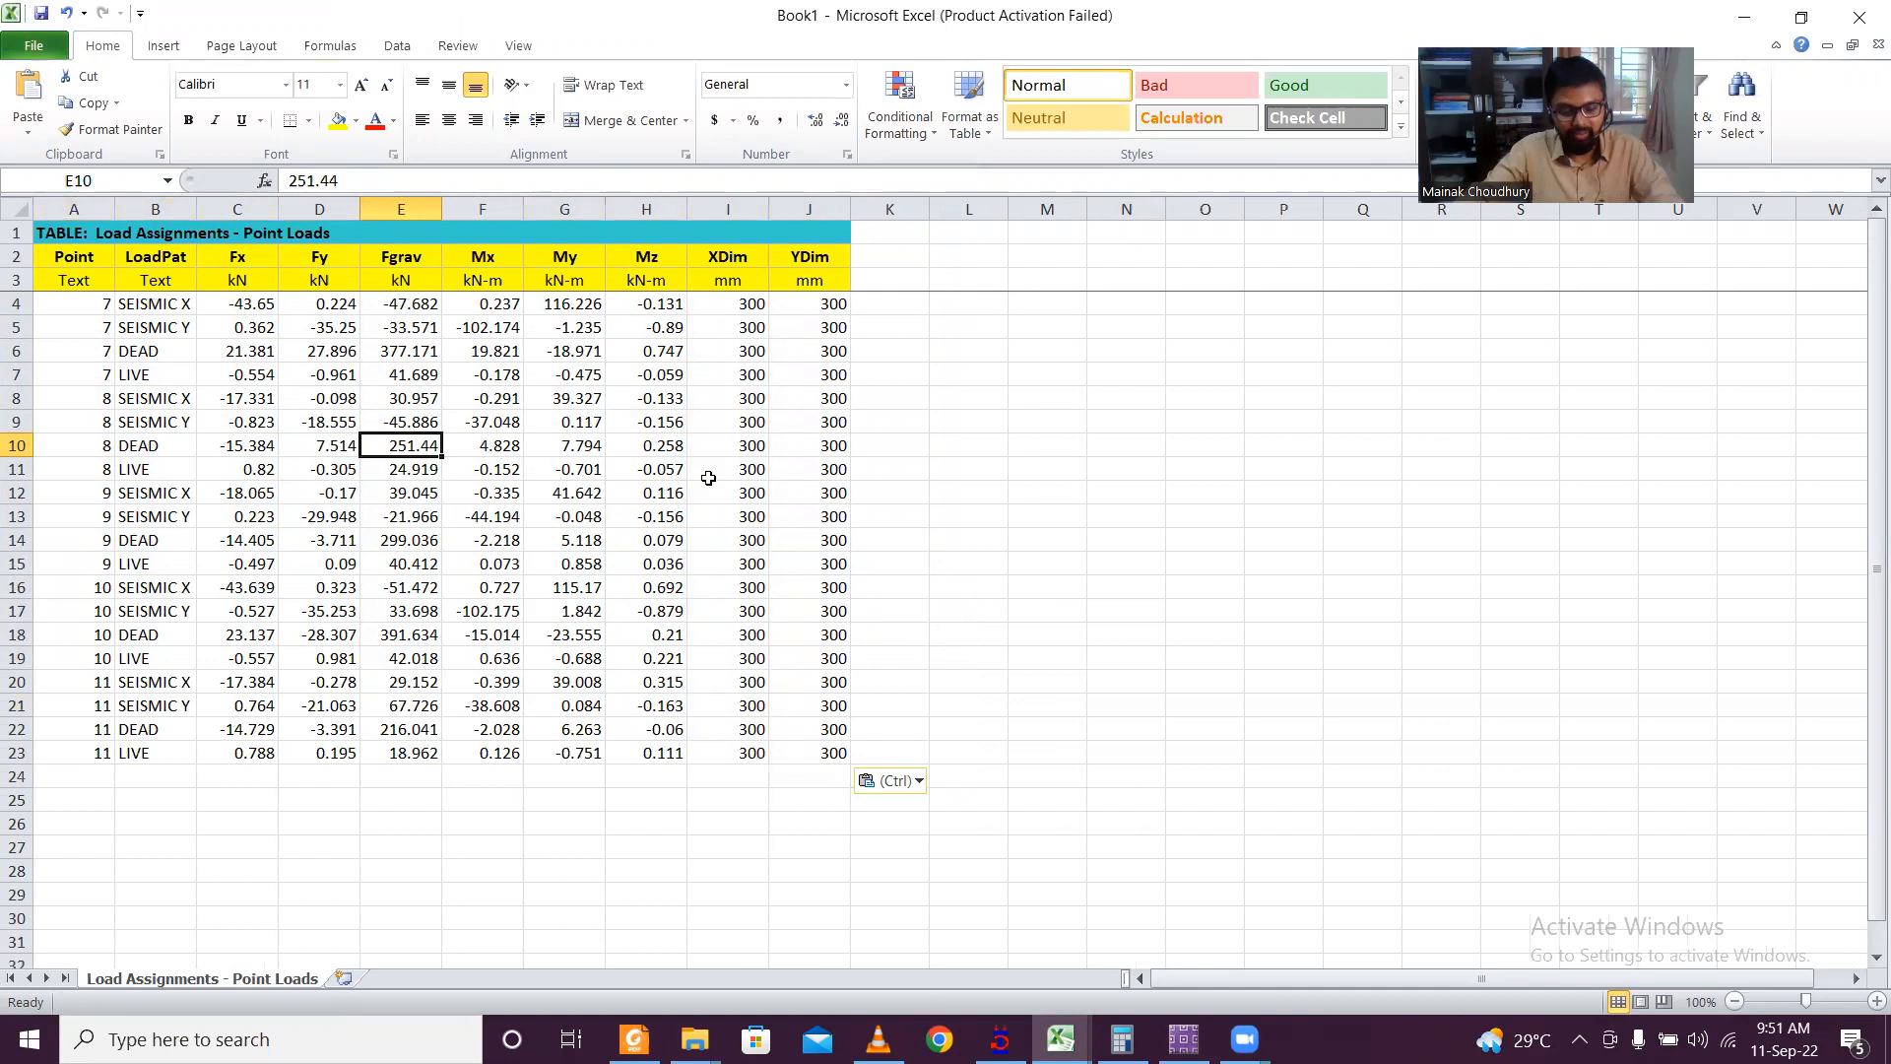
# Step: Save the filled Point Loads workbook as Book2 in the Desktop folder that holds New Microsoft Excel Worksheet
pyautogui.hotkey('ctrl', 's')
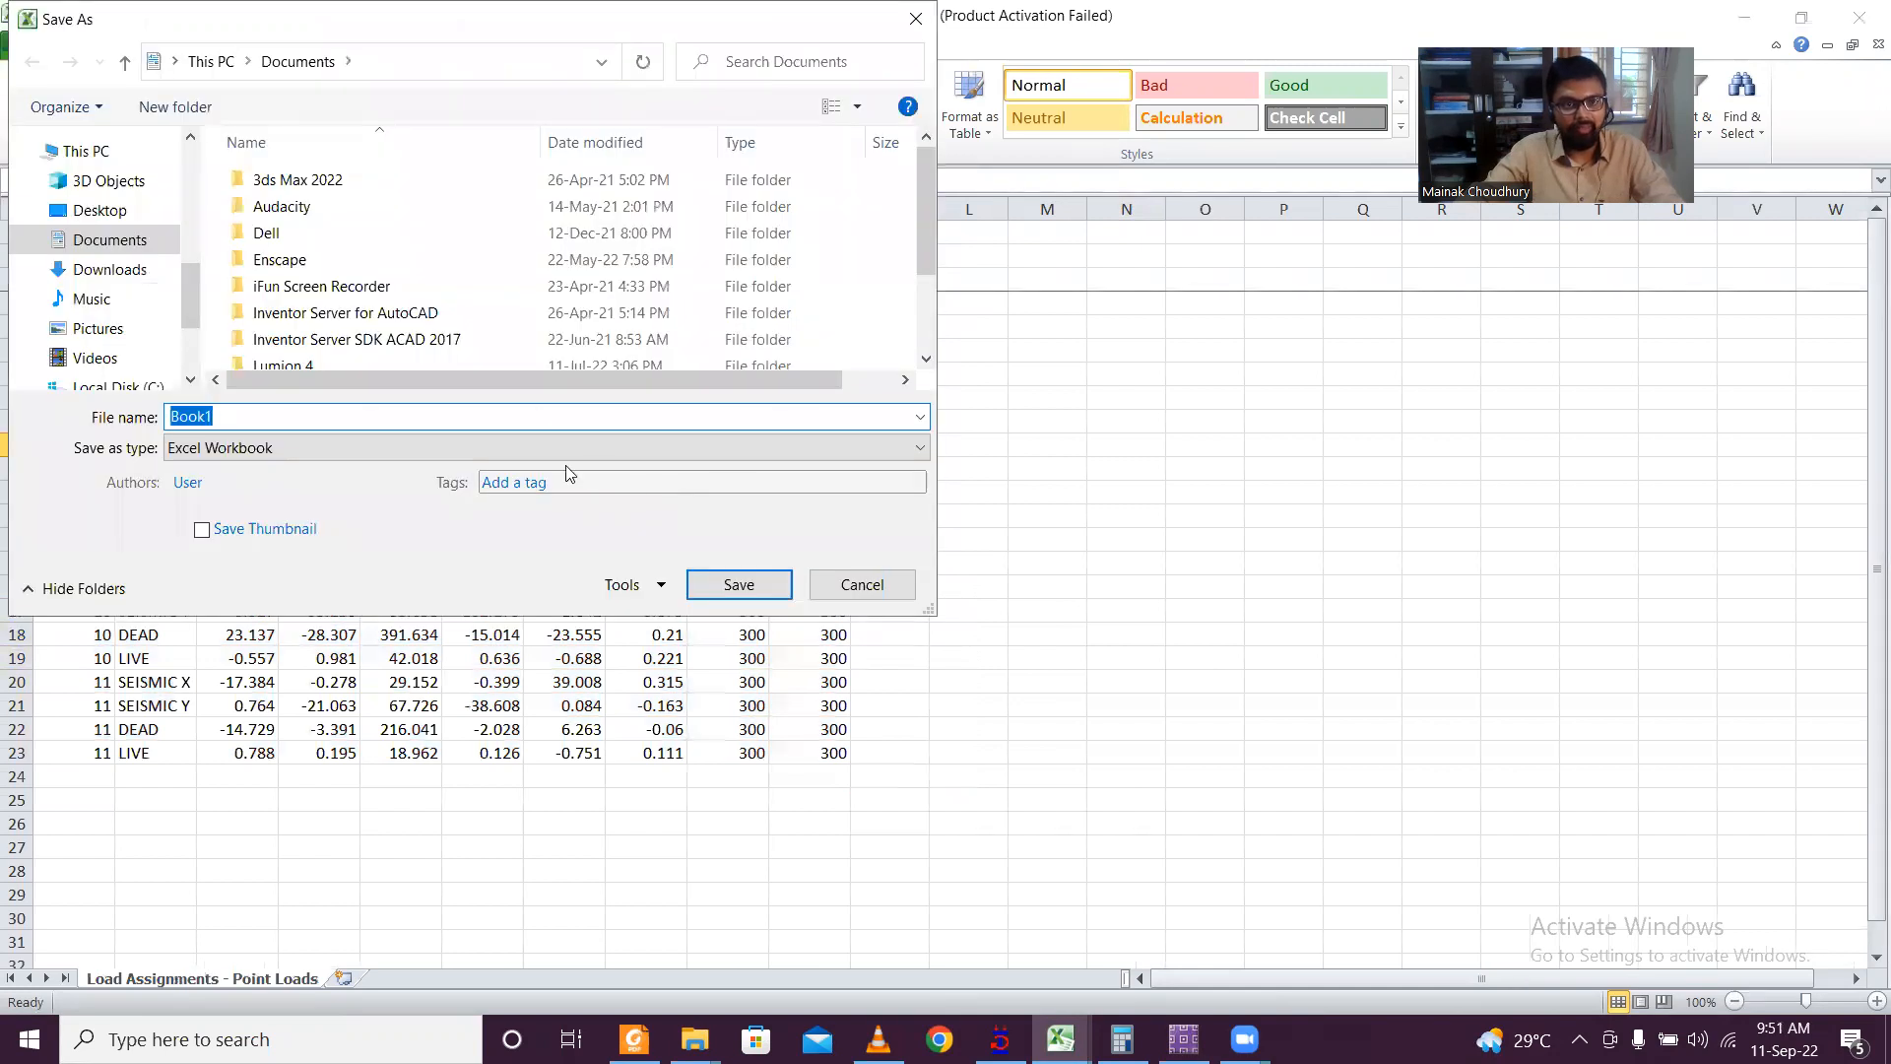
pyautogui.click(113, 225)
pyautogui.click(443, 247)
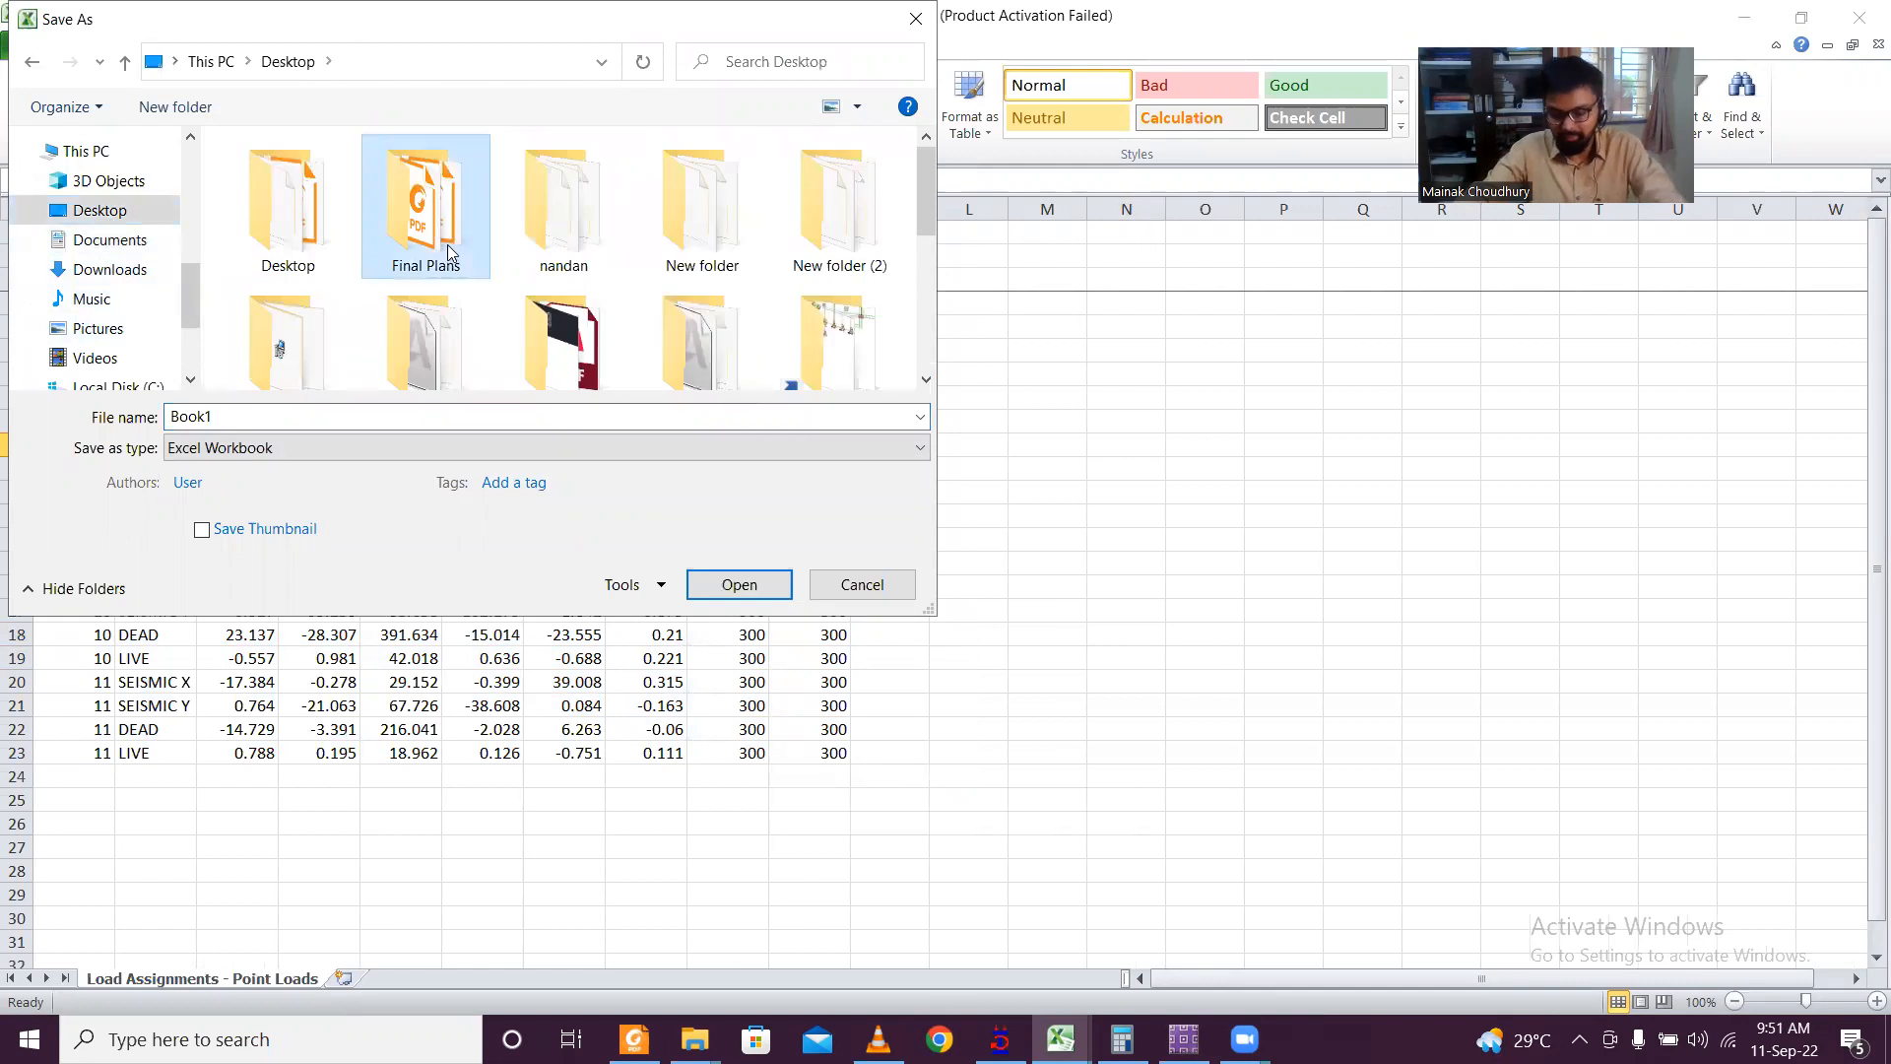
pyautogui.click(562, 207)
pyautogui.doubleClick(562, 207)
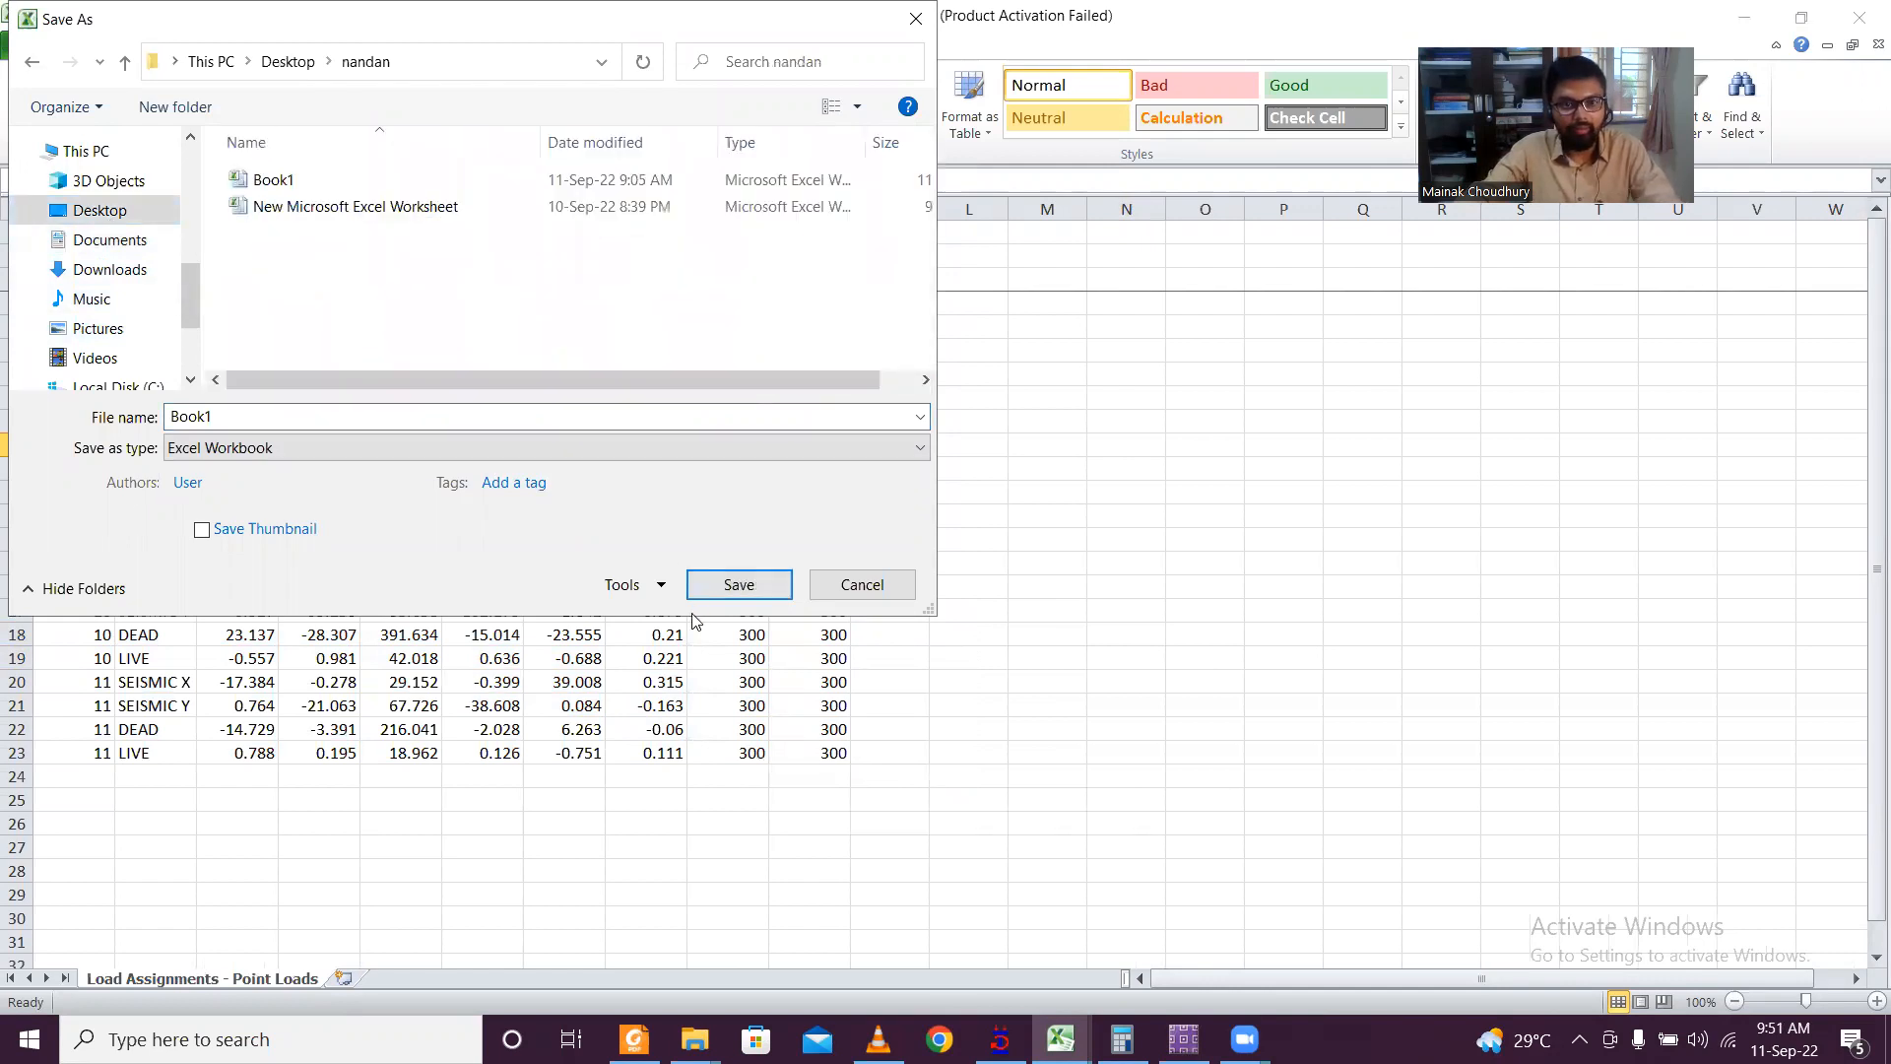
pyautogui.click(369, 415)
pyautogui.click(368, 415)
pyautogui.press('BackSpace')
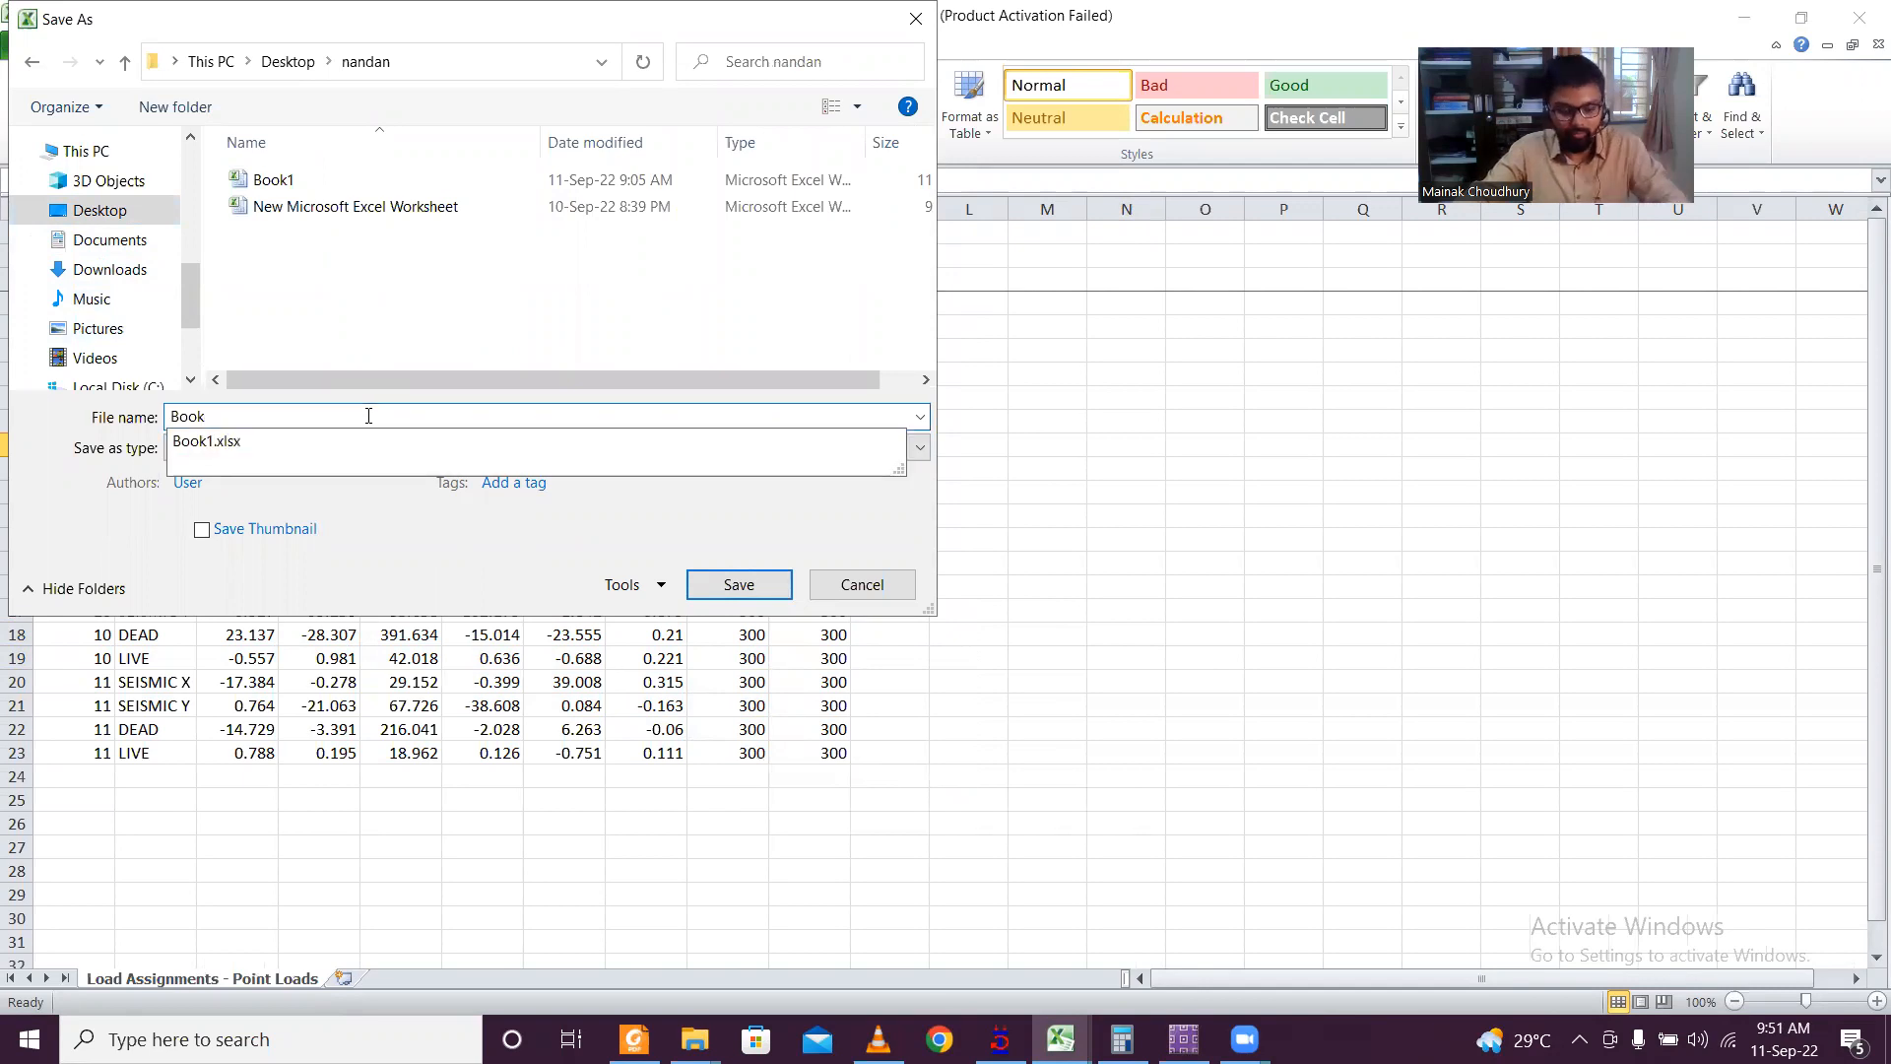
pyautogui.write('1')
pyautogui.click(754, 589)
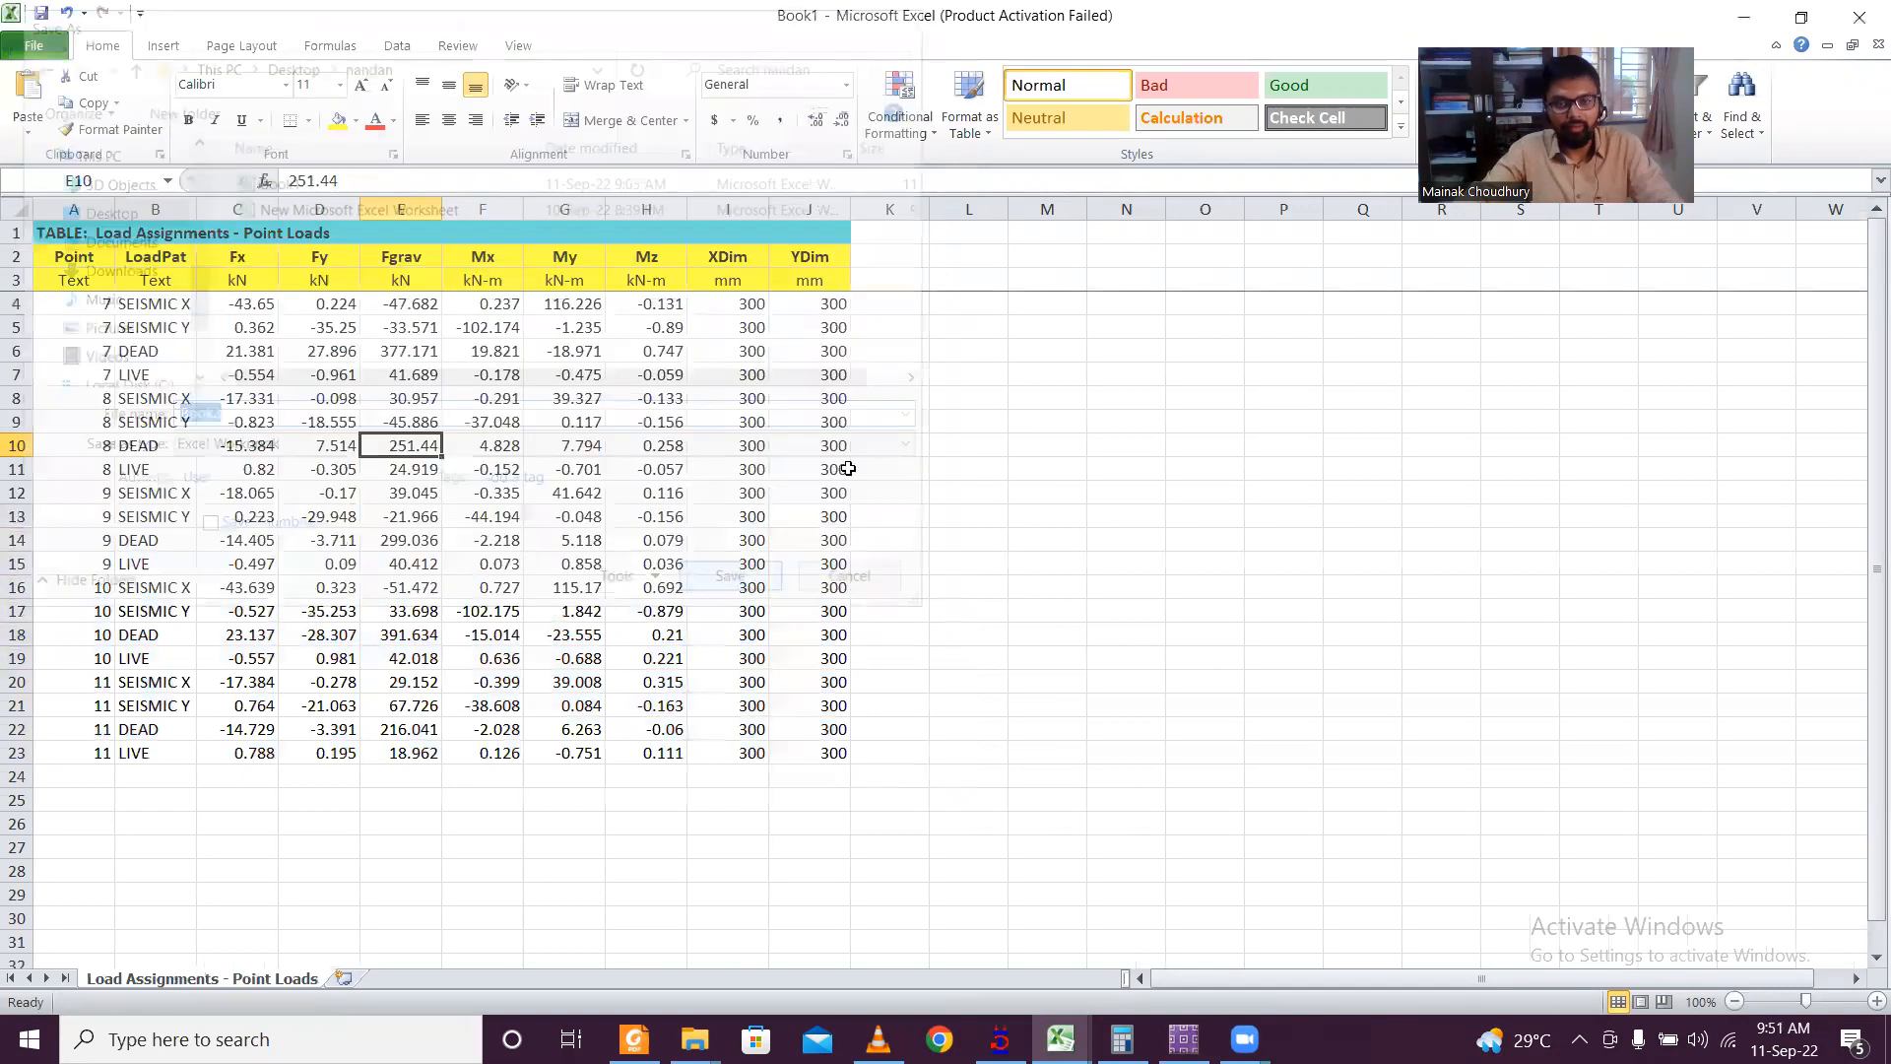
# Step: Return to SAFE, import the Point Loads table from Excel and apply it to the model
pyautogui.click(1746, 20)
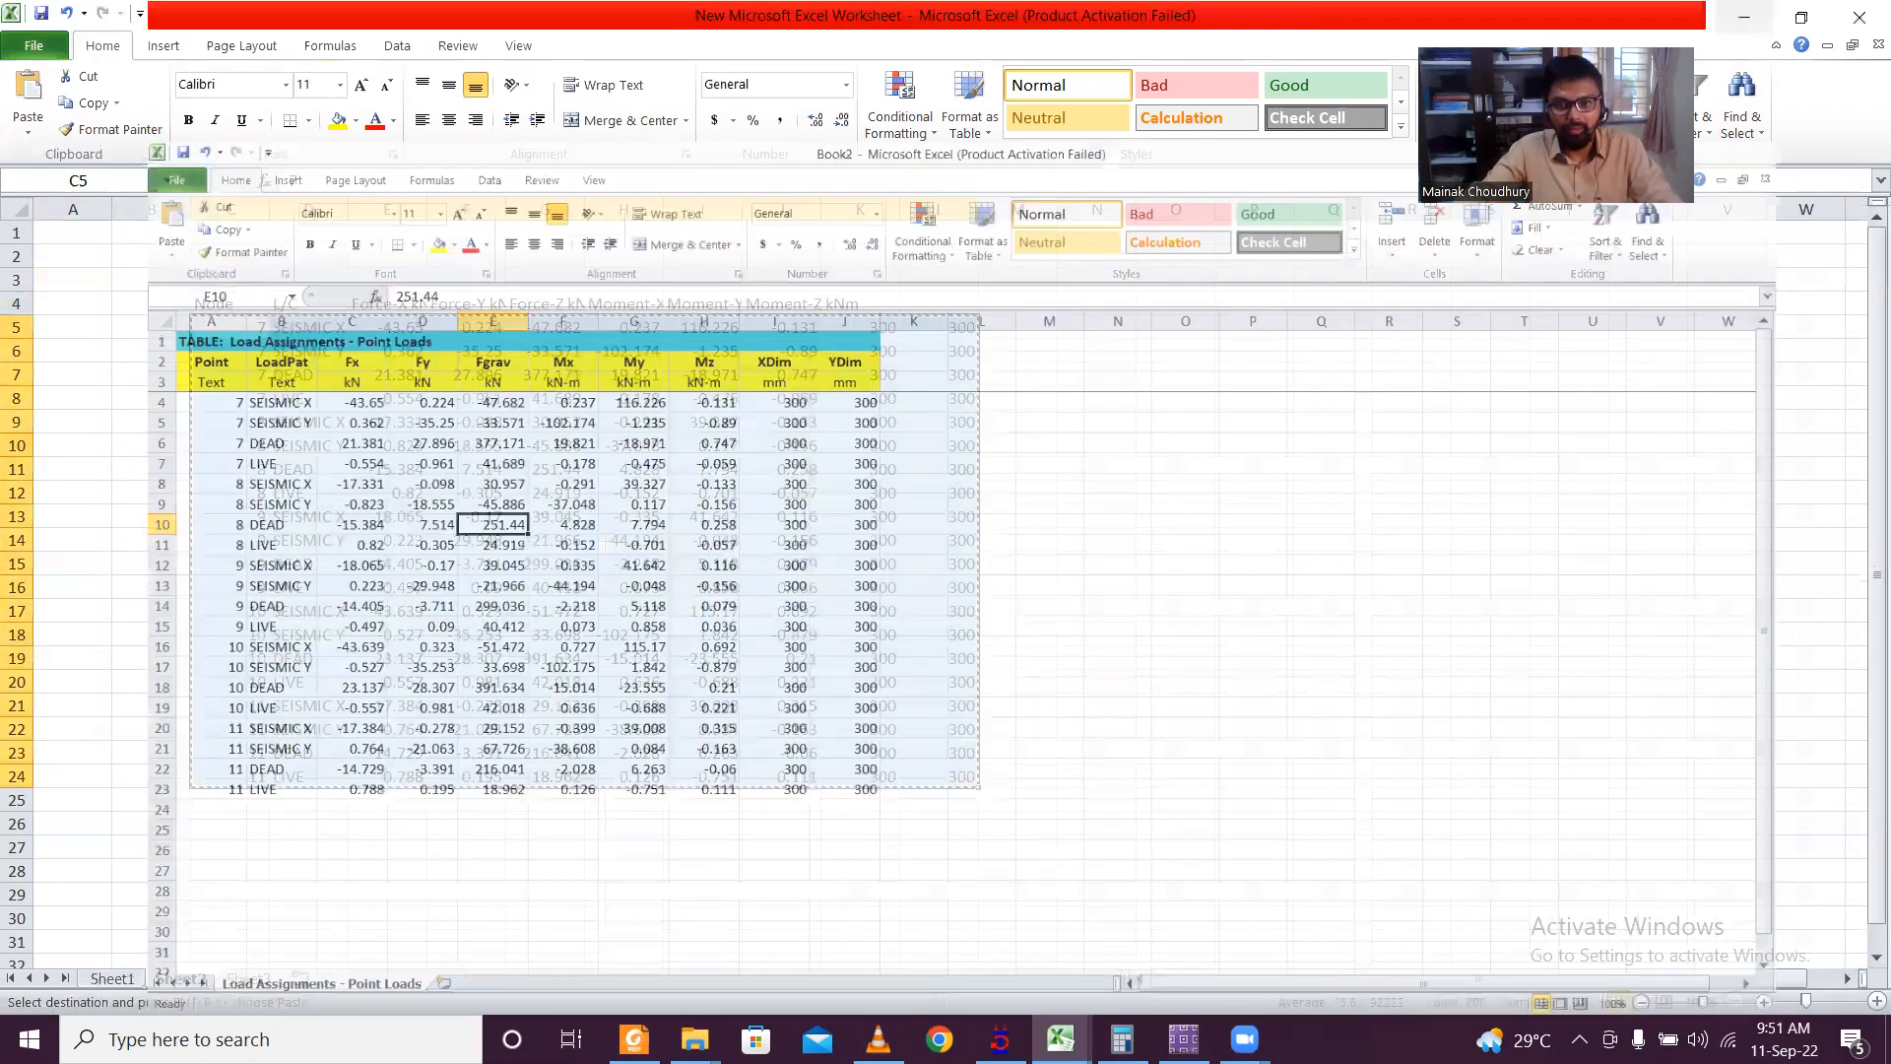
pyautogui.hotkey('alt', 'Tab')
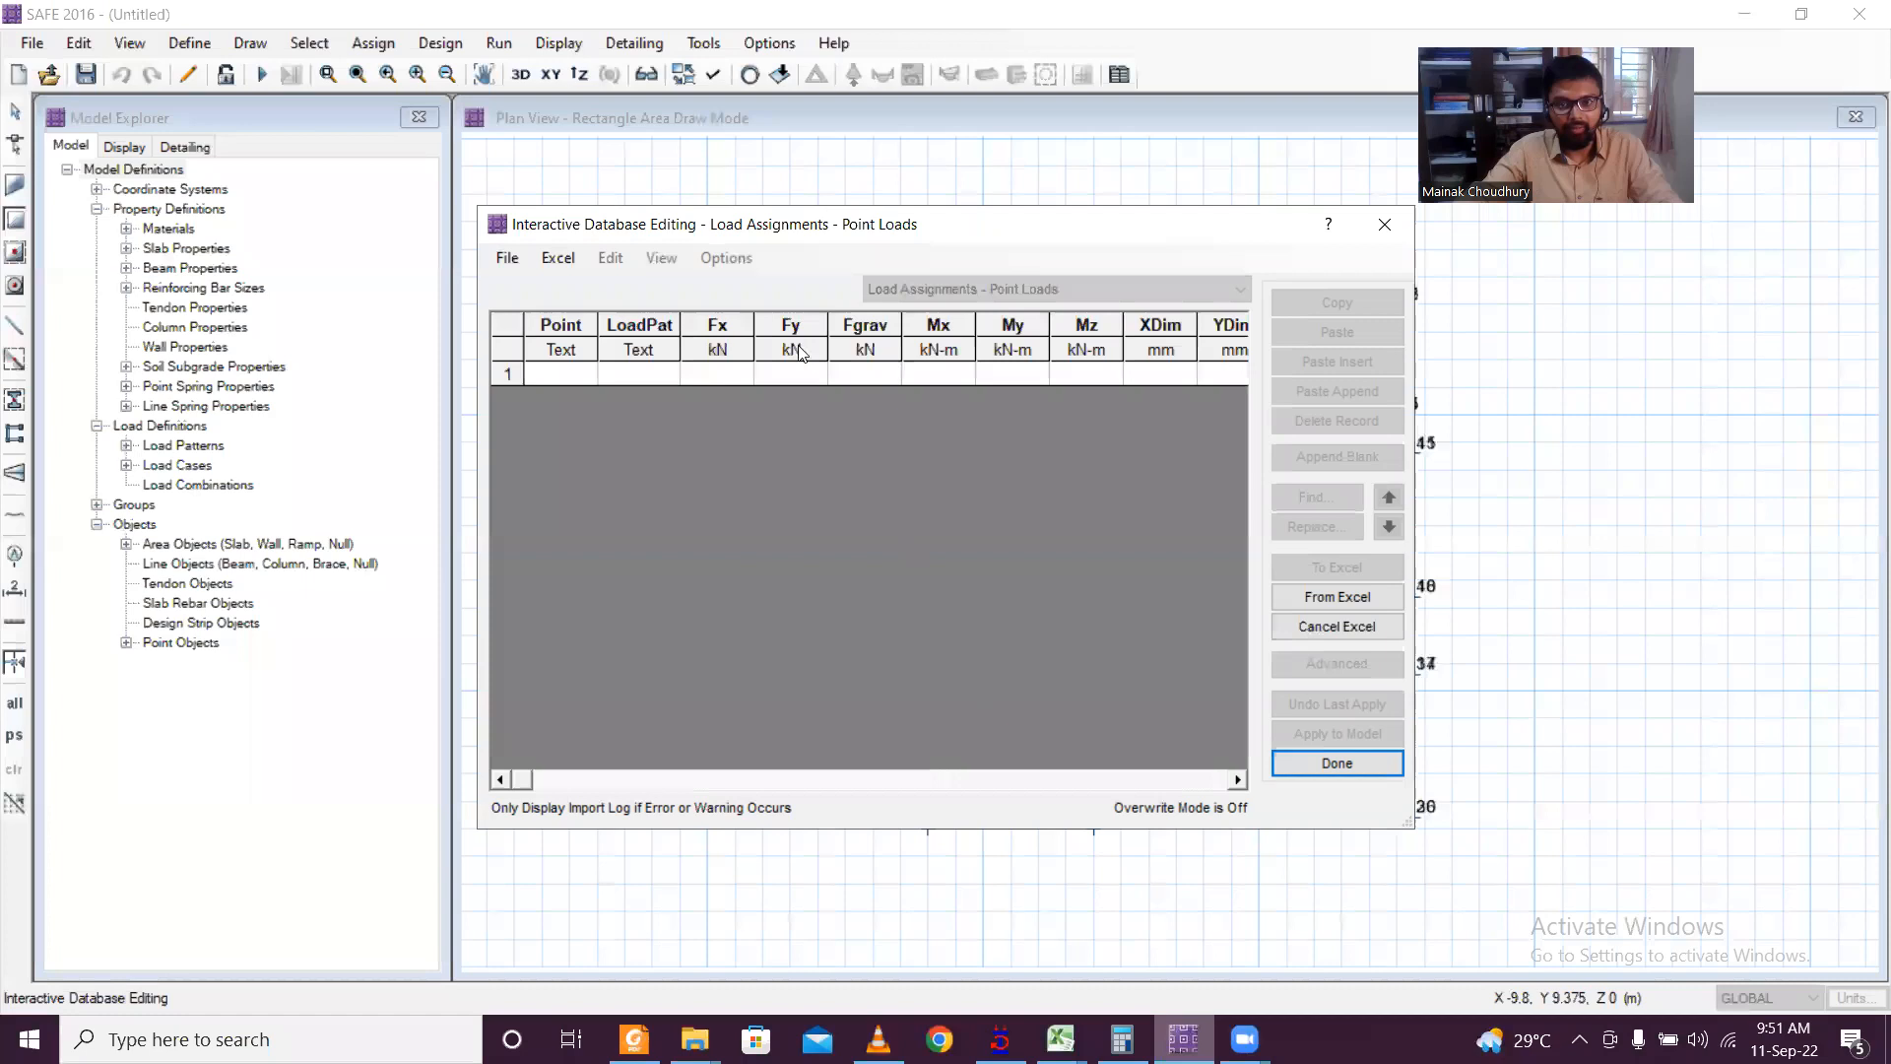
pyautogui.click(558, 257)
pyautogui.click(585, 318)
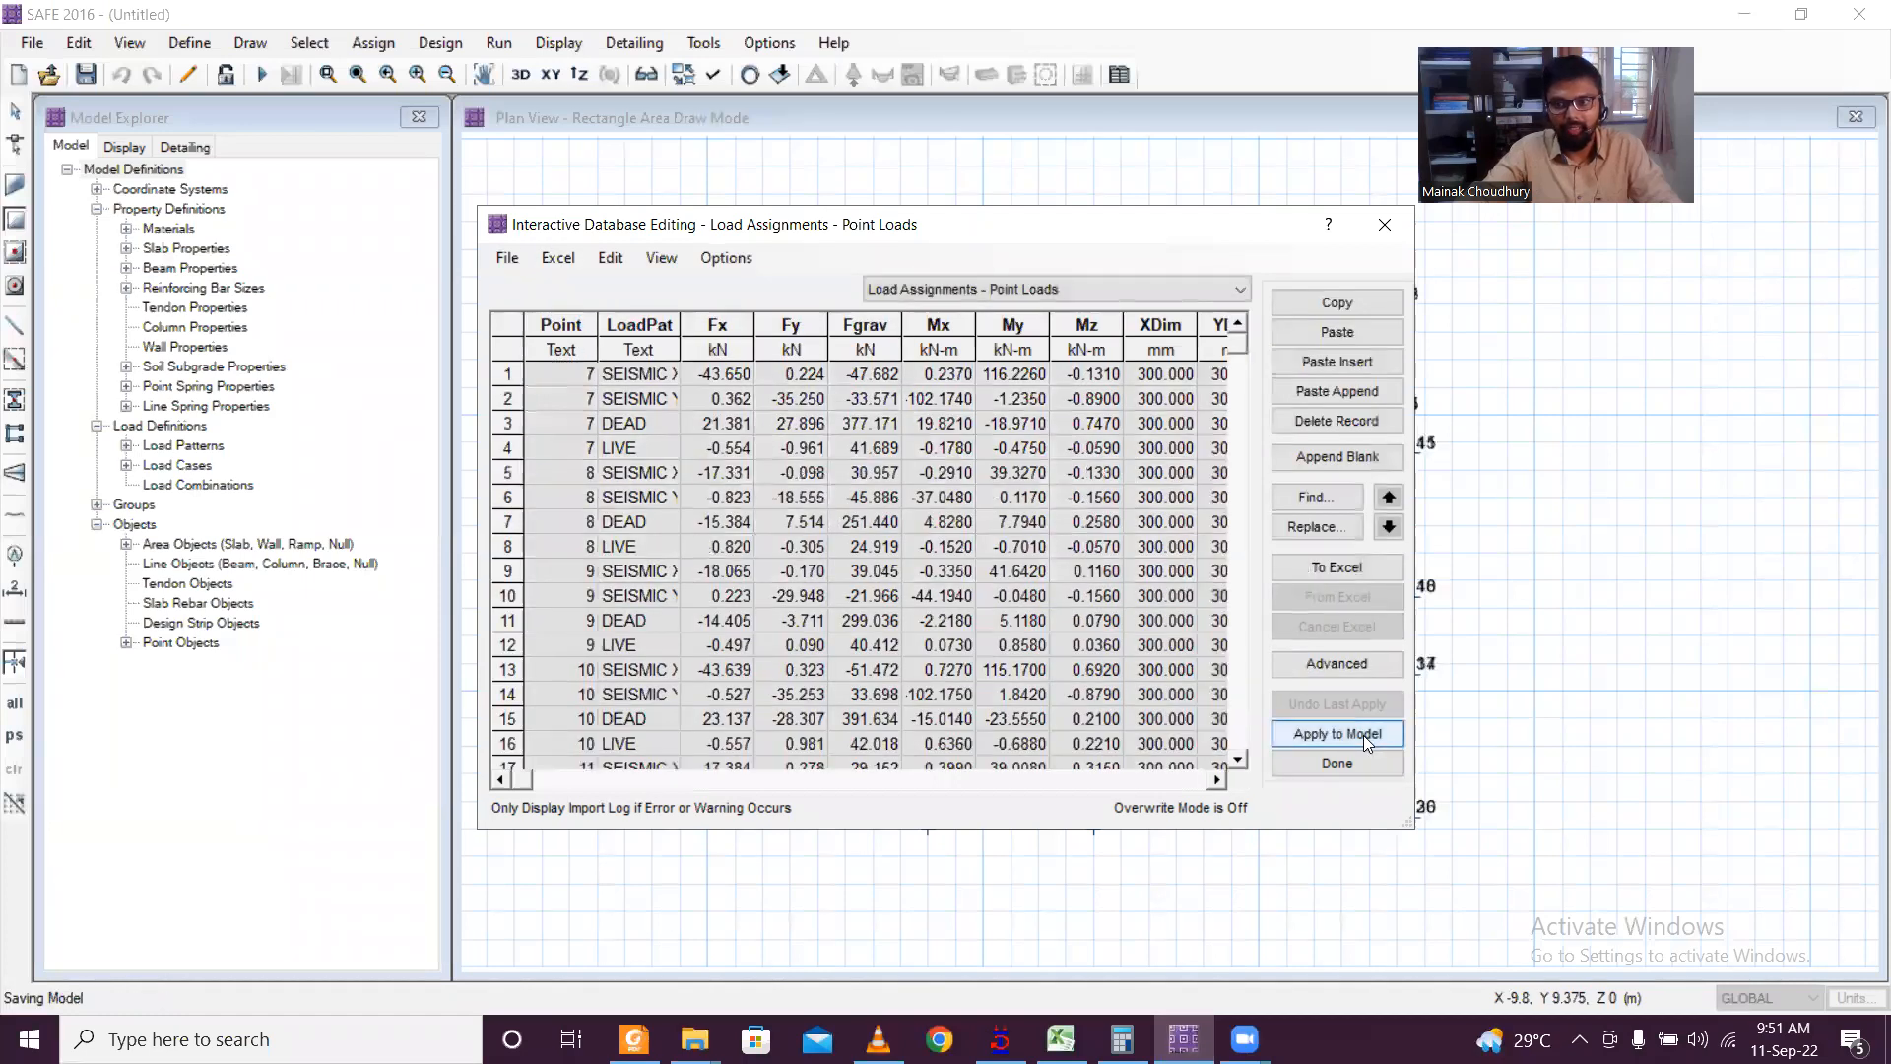
pyautogui.click(1359, 734)
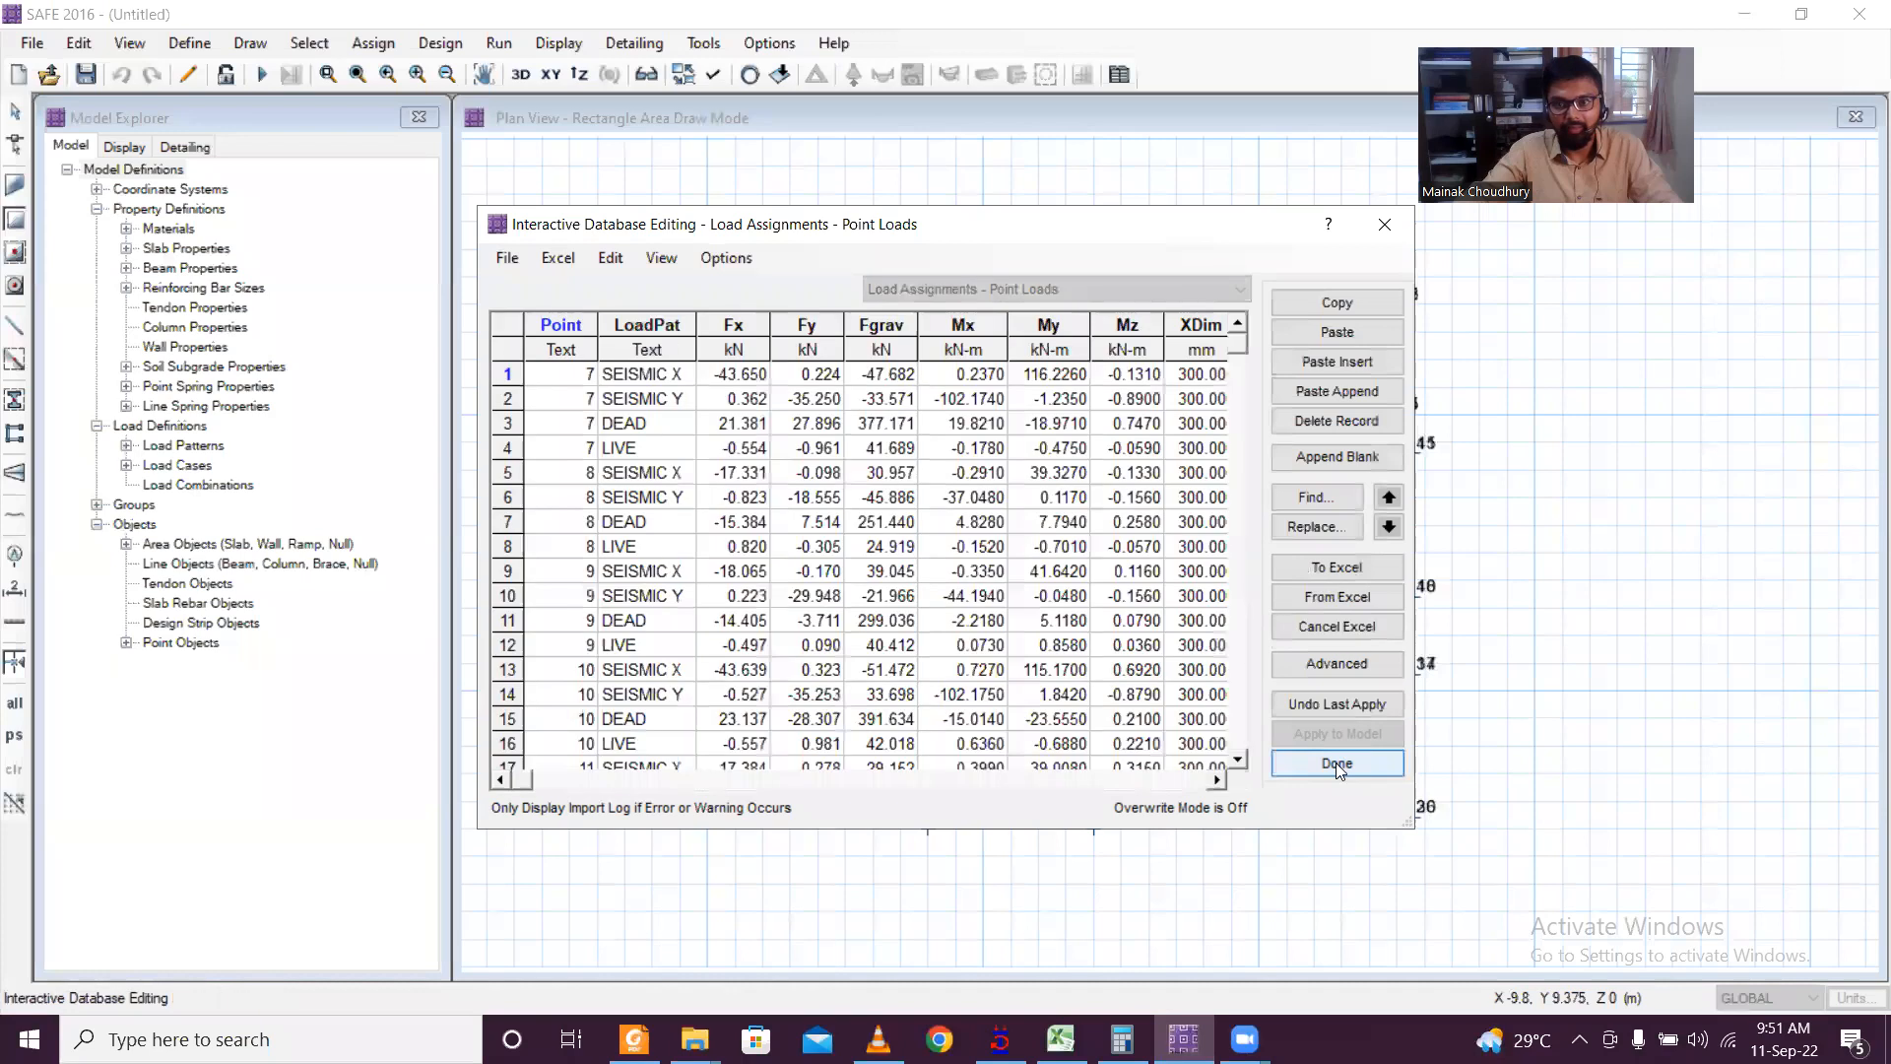
pyautogui.click(1336, 762)
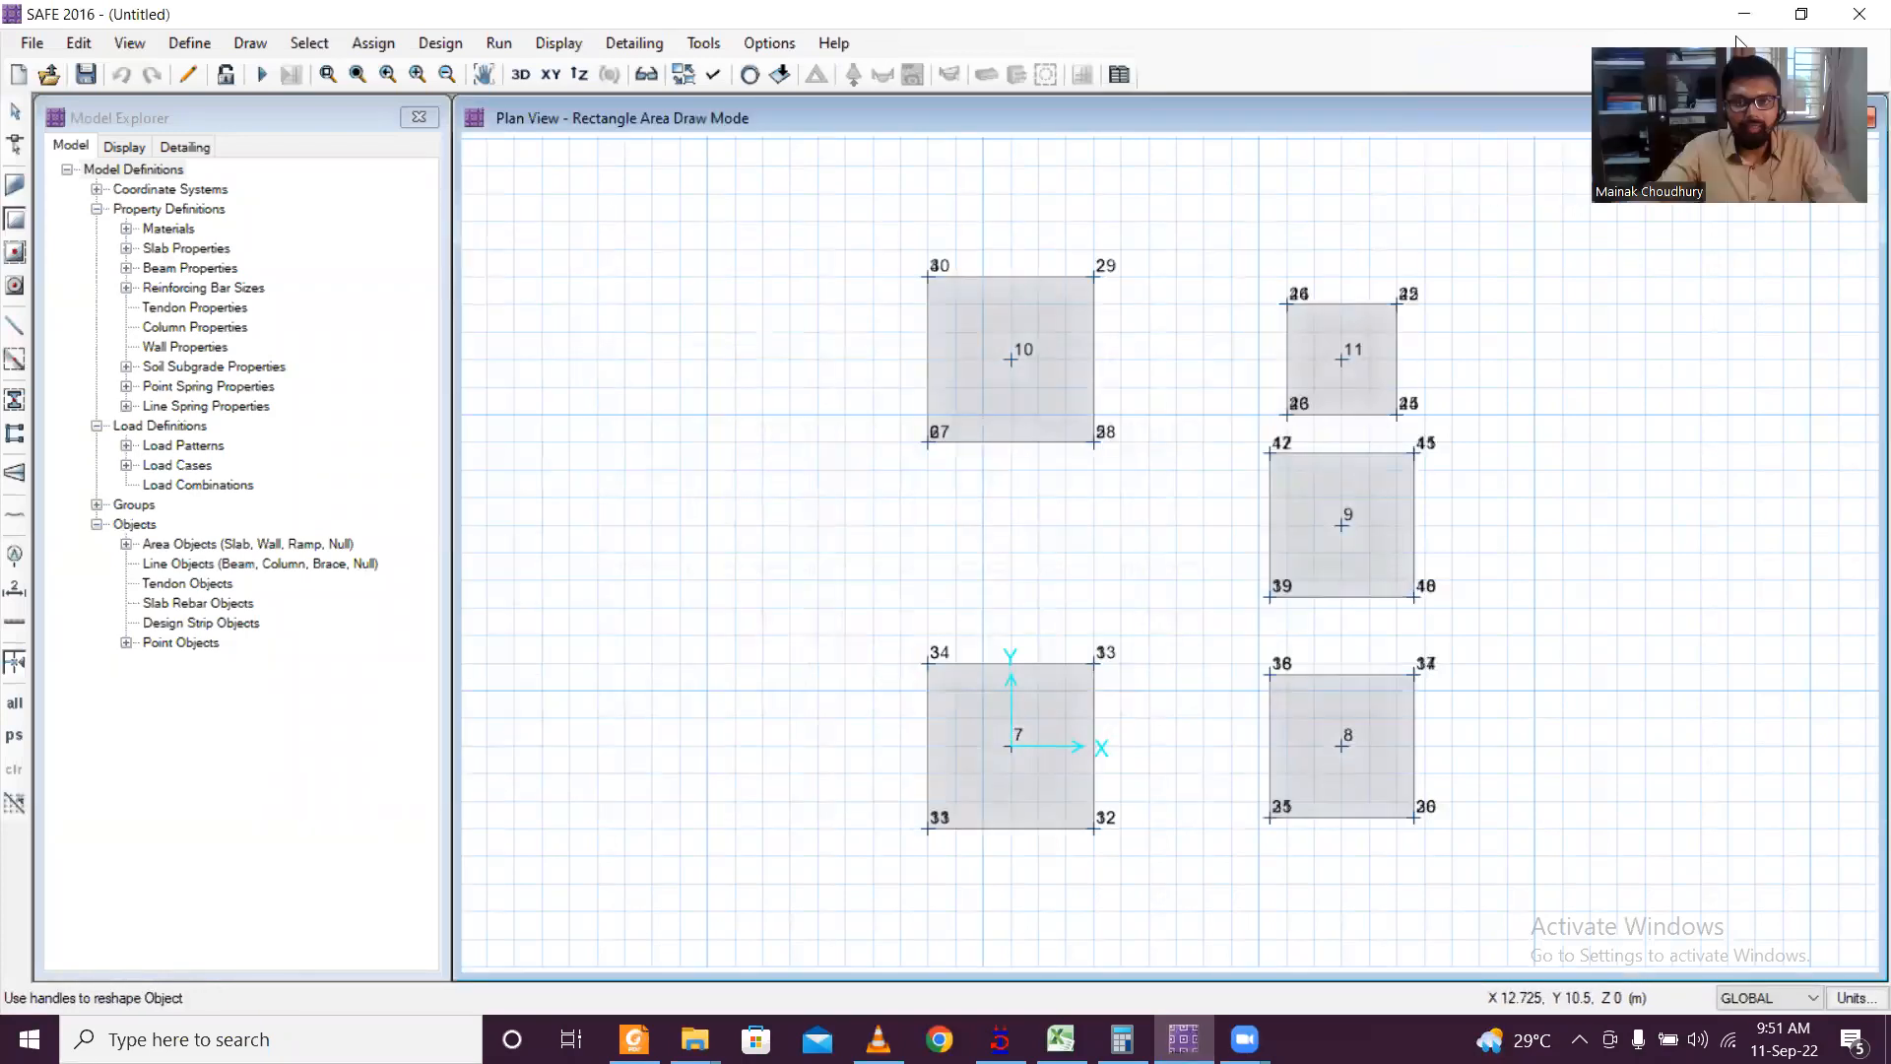
# Step: Display the DEAD point loads with their loading values in the default 3D view
pyautogui.click(780, 74)
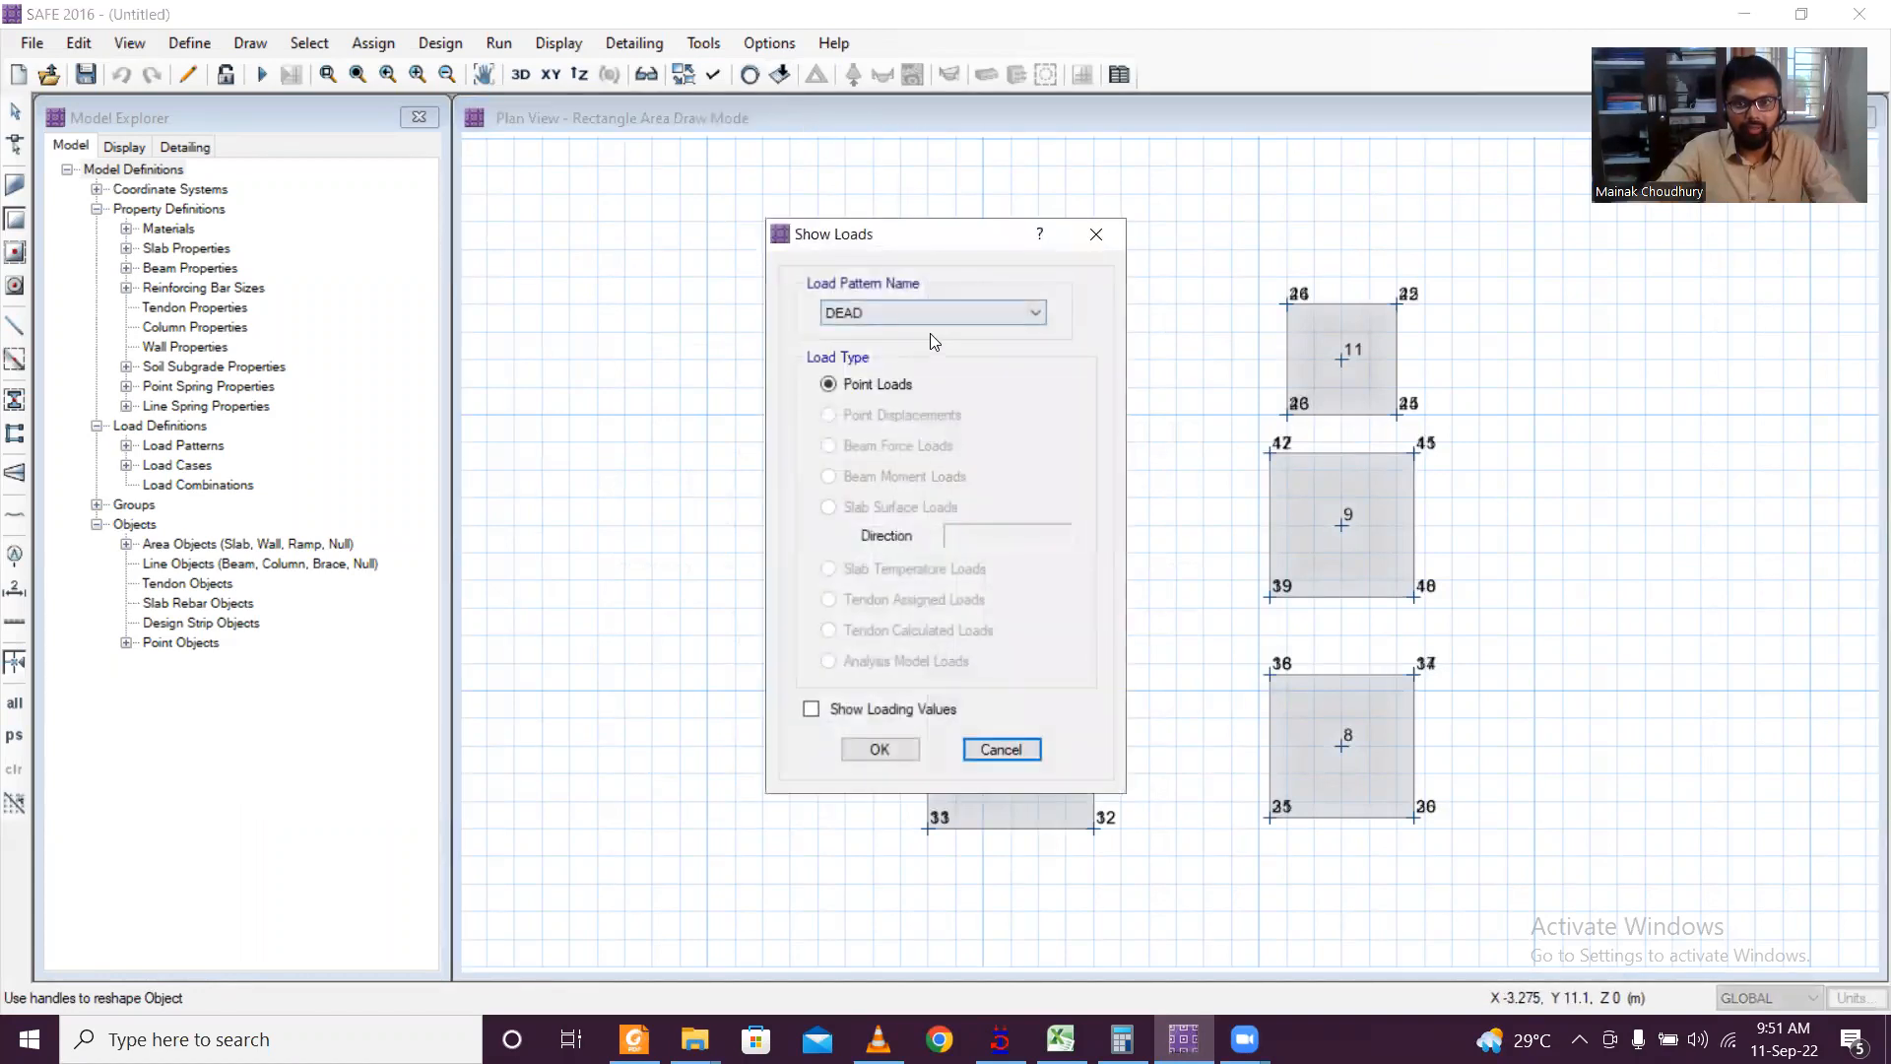
pyautogui.click(923, 712)
pyautogui.click(879, 750)
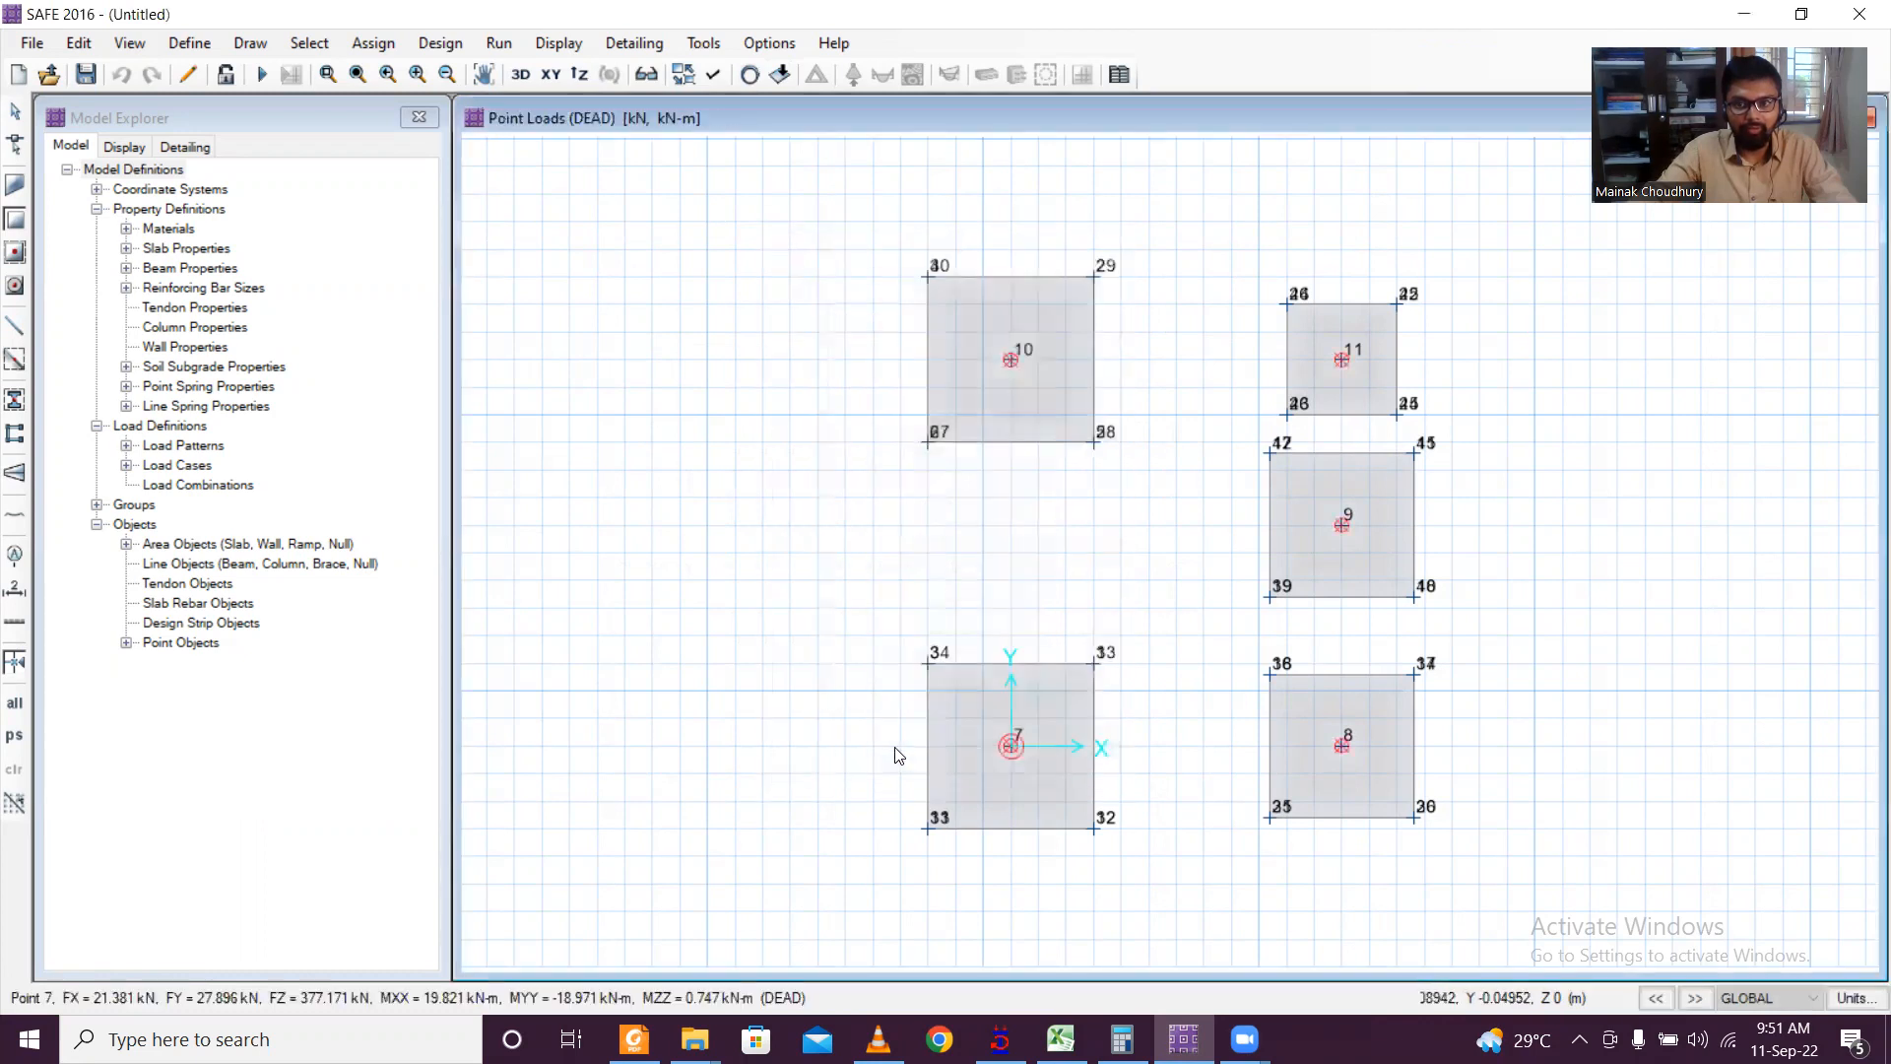
pyautogui.click(521, 78)
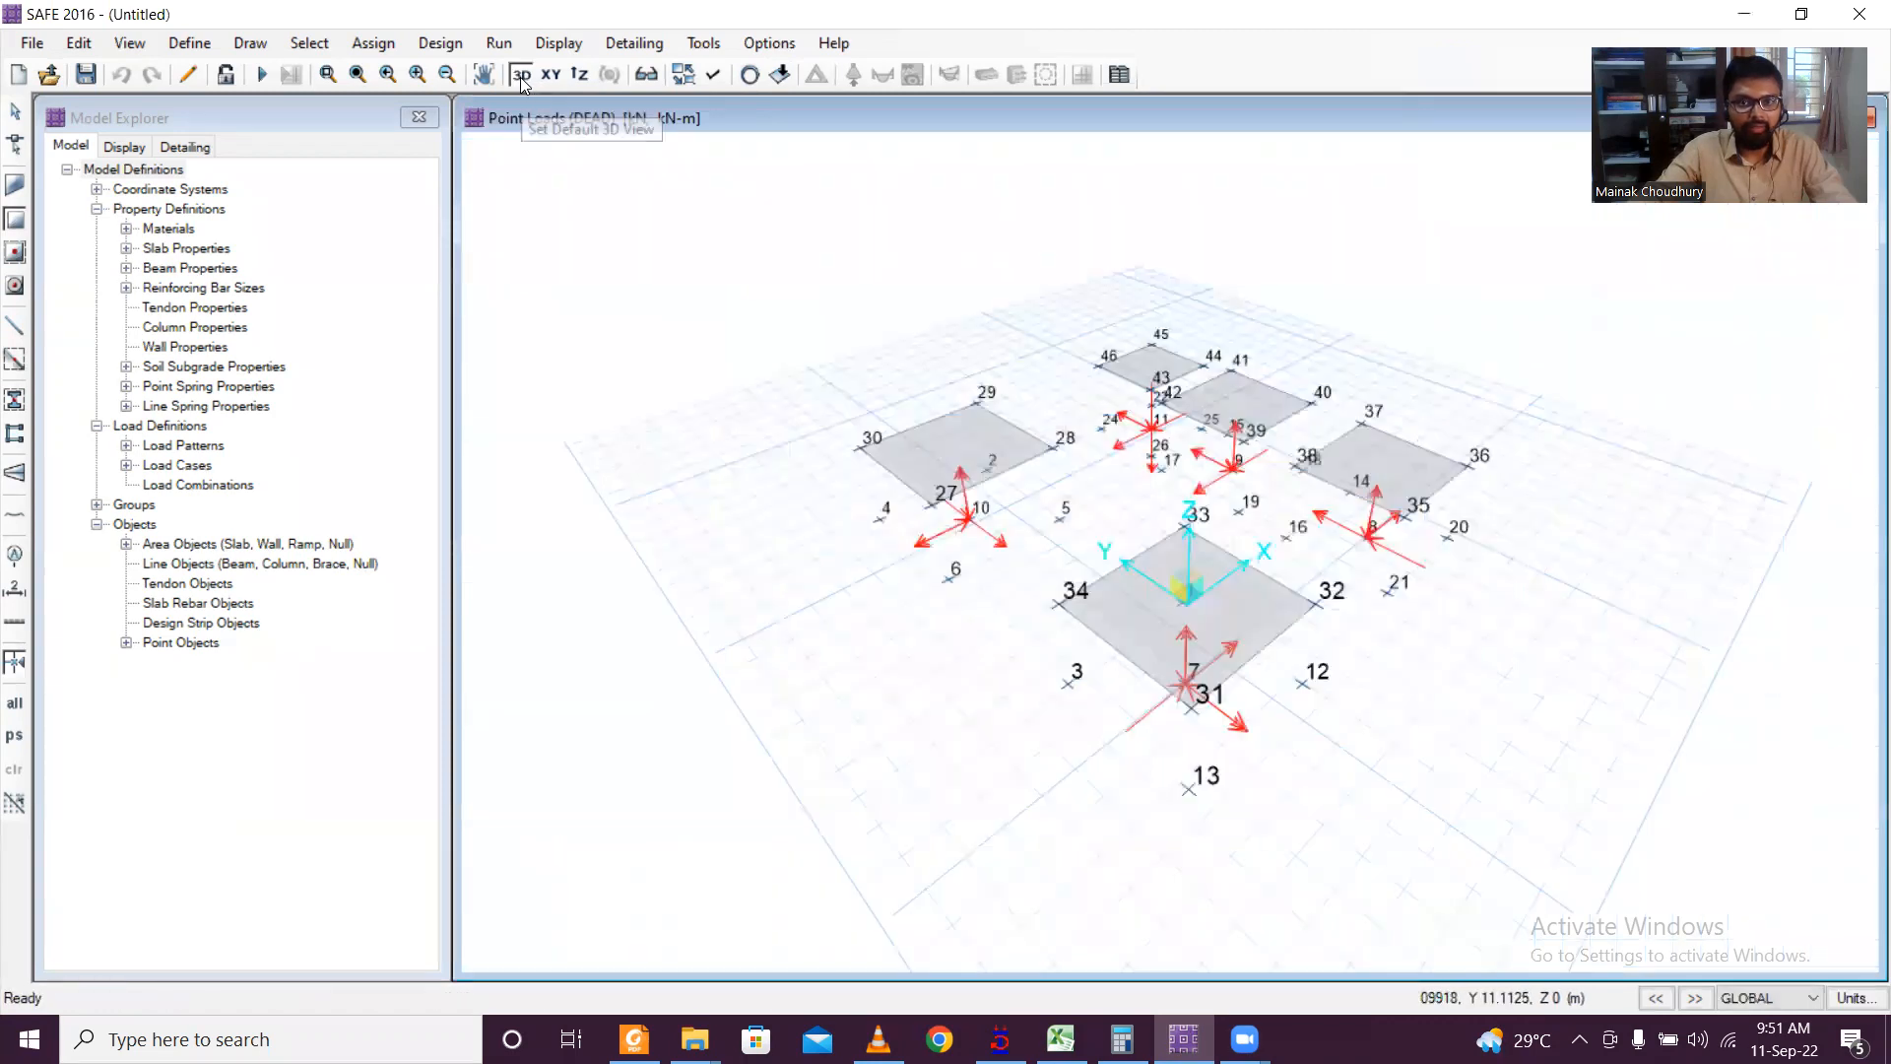
pyautogui.click(786, 71)
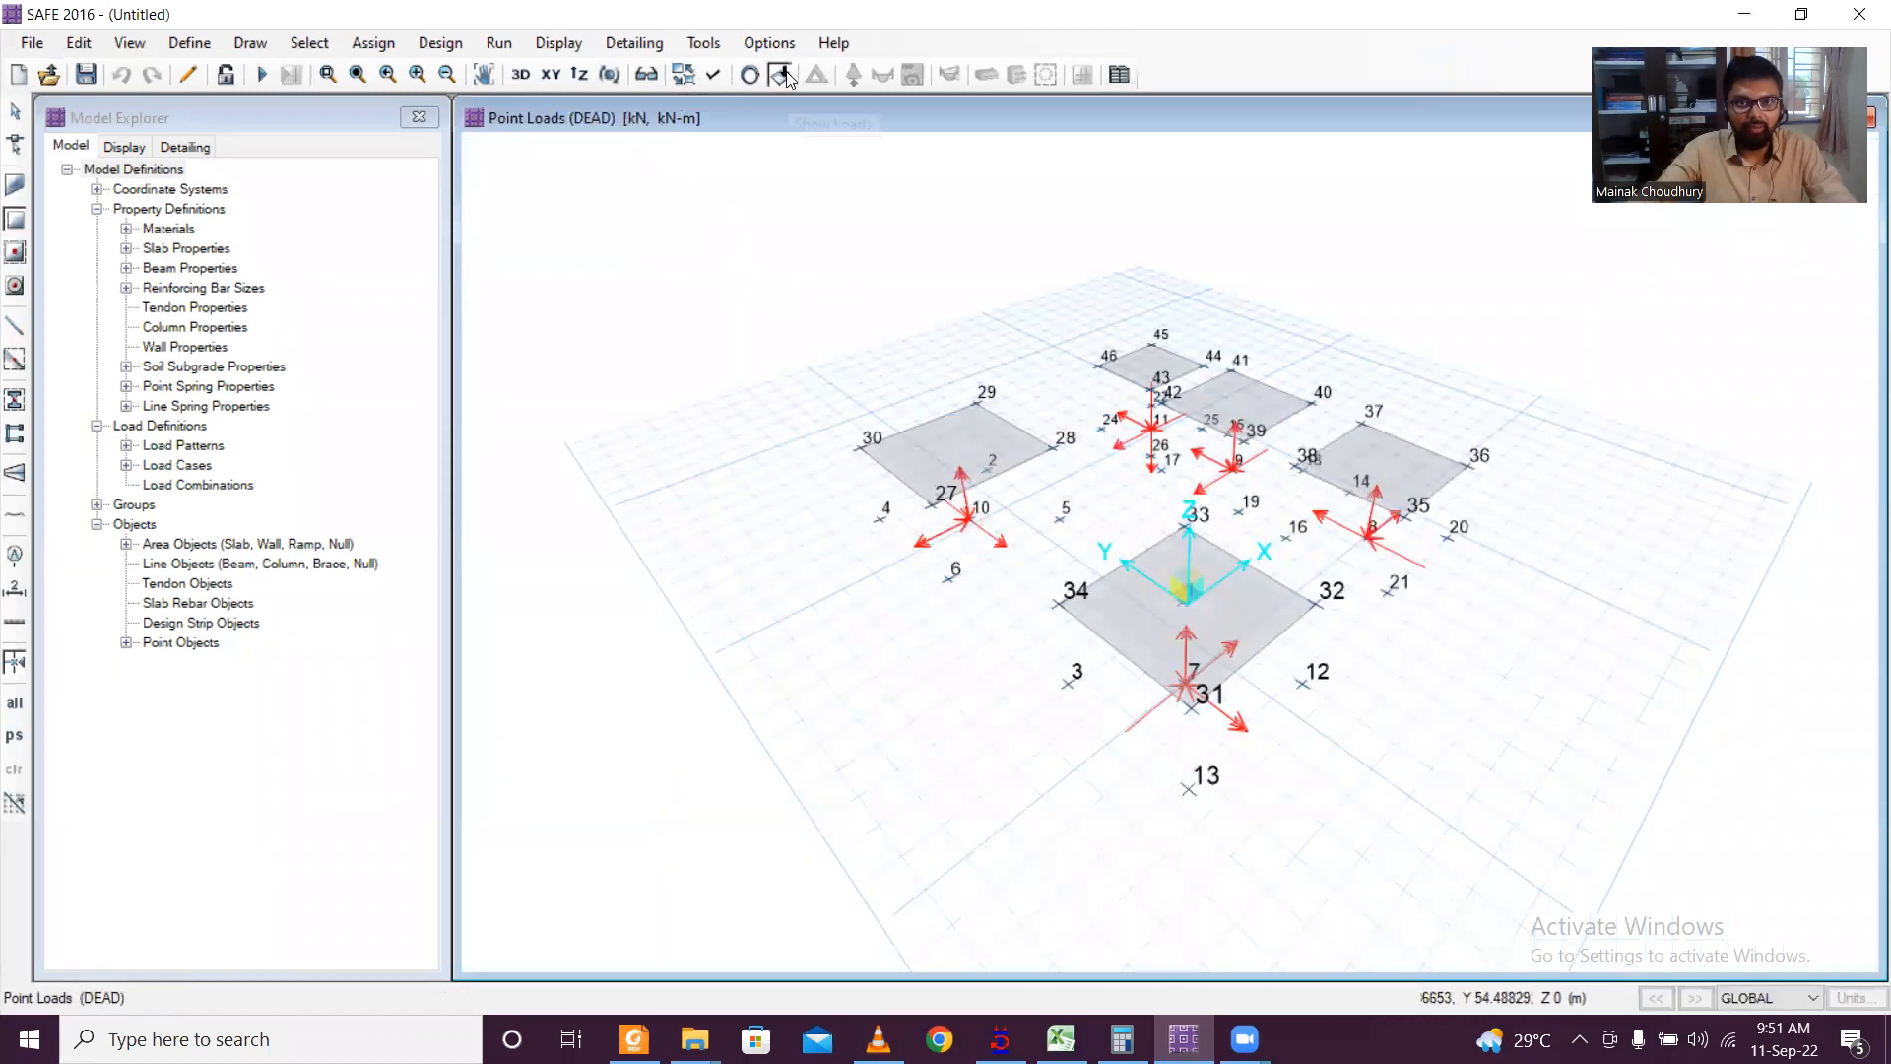
pyautogui.click(877, 705)
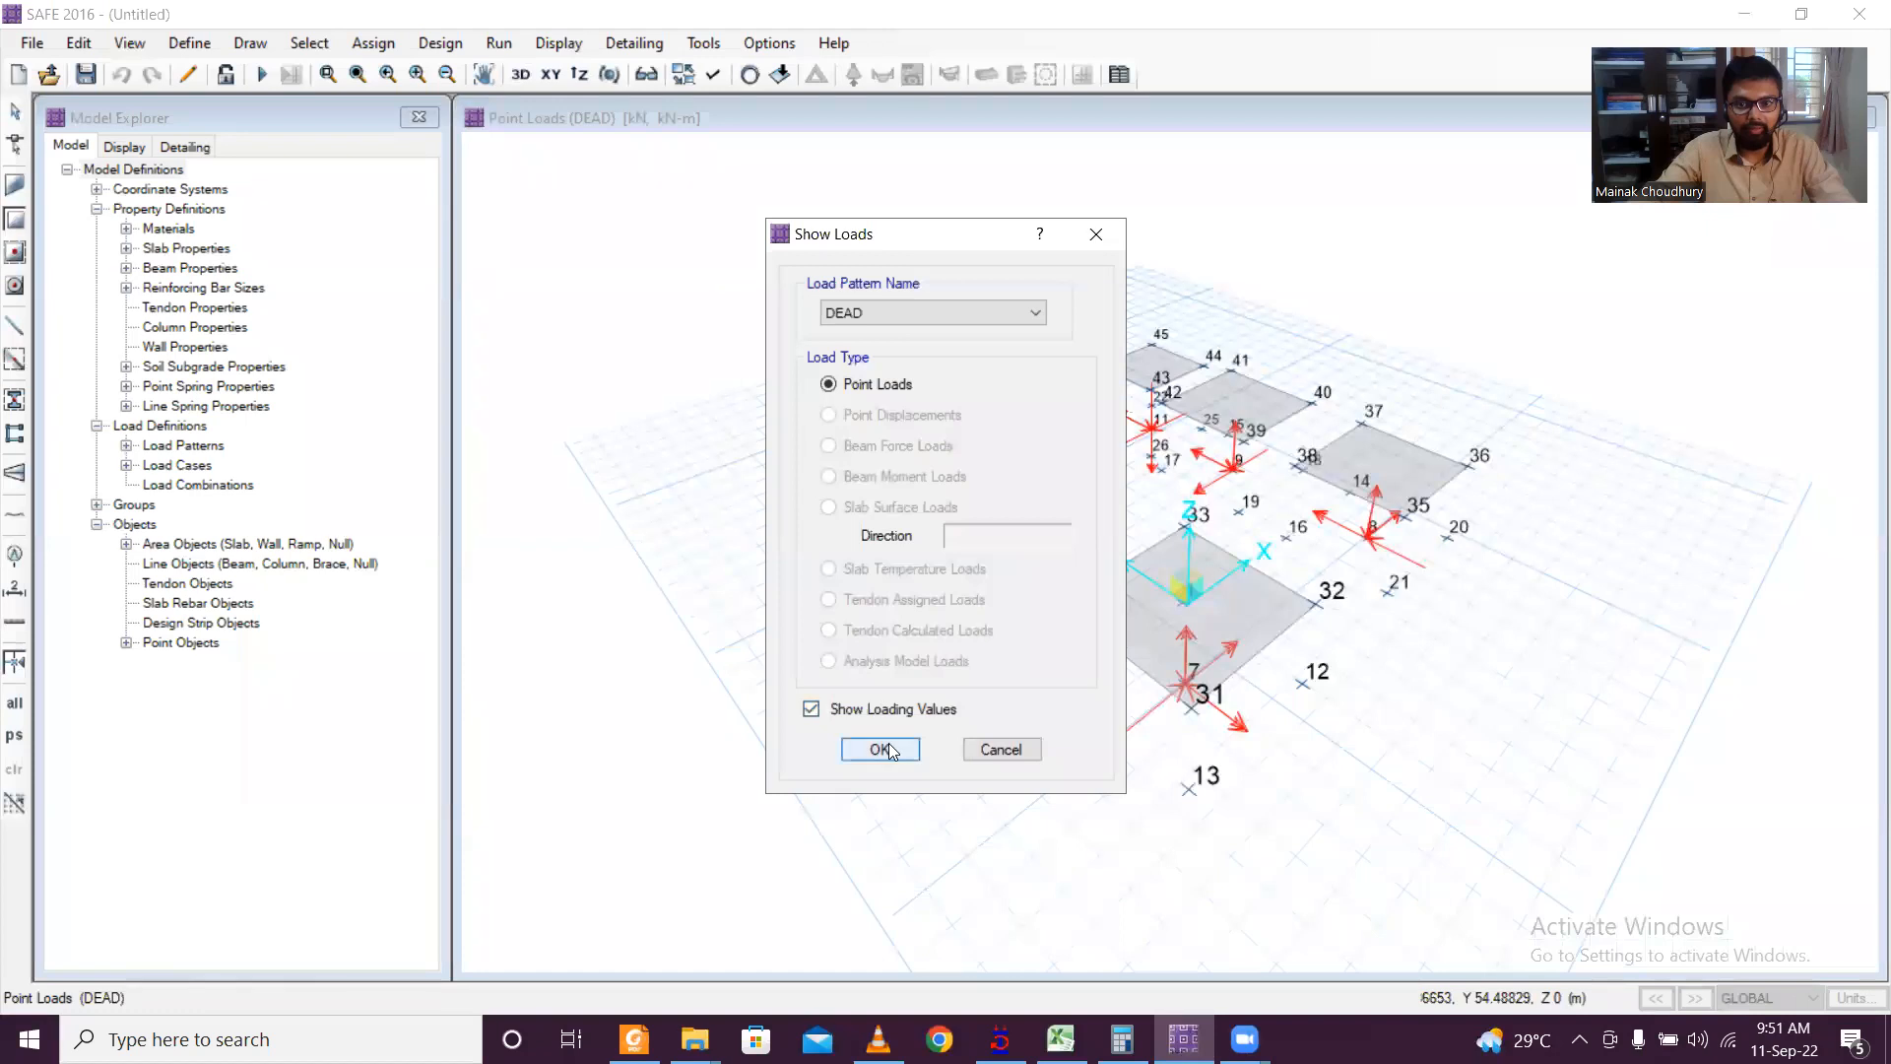
pyautogui.click(882, 749)
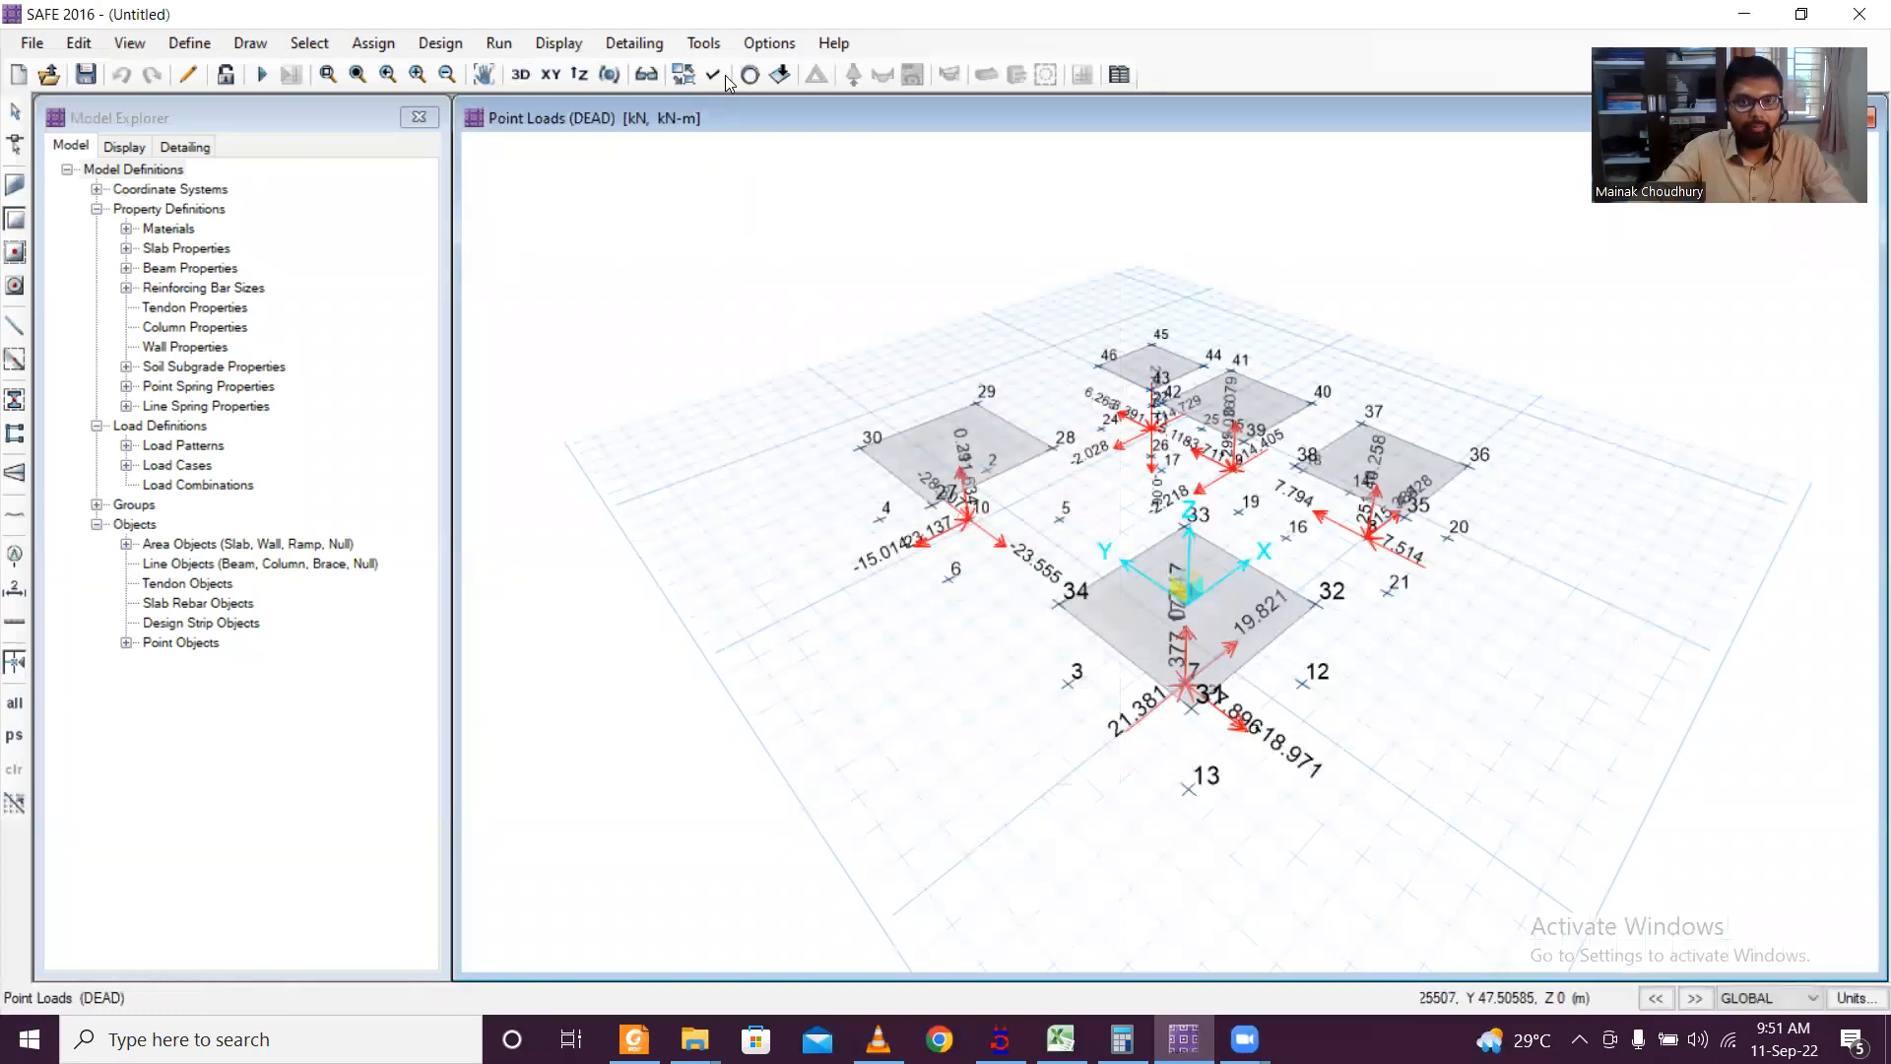
# Step: Display the SEISMIC Y point loads in the 3D view without loading values
pyautogui.click(779, 75)
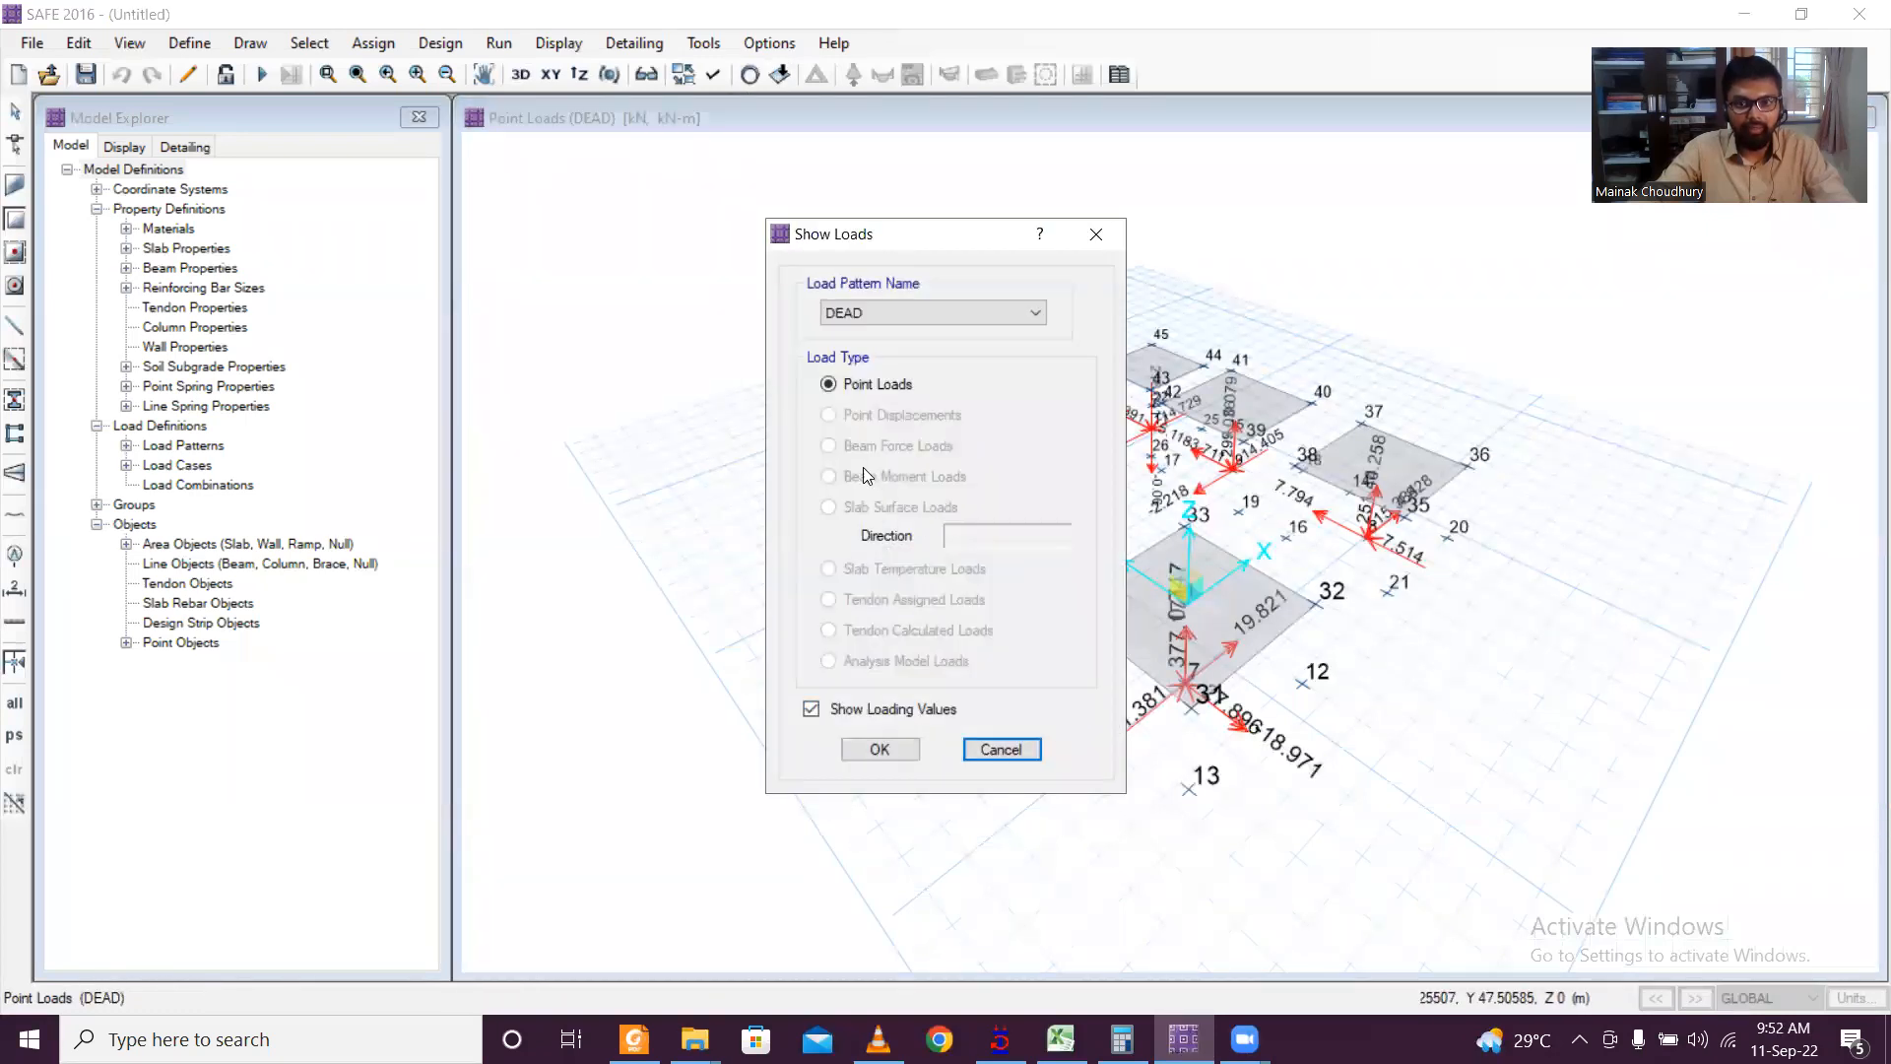
pyautogui.click(812, 710)
pyautogui.click(928, 312)
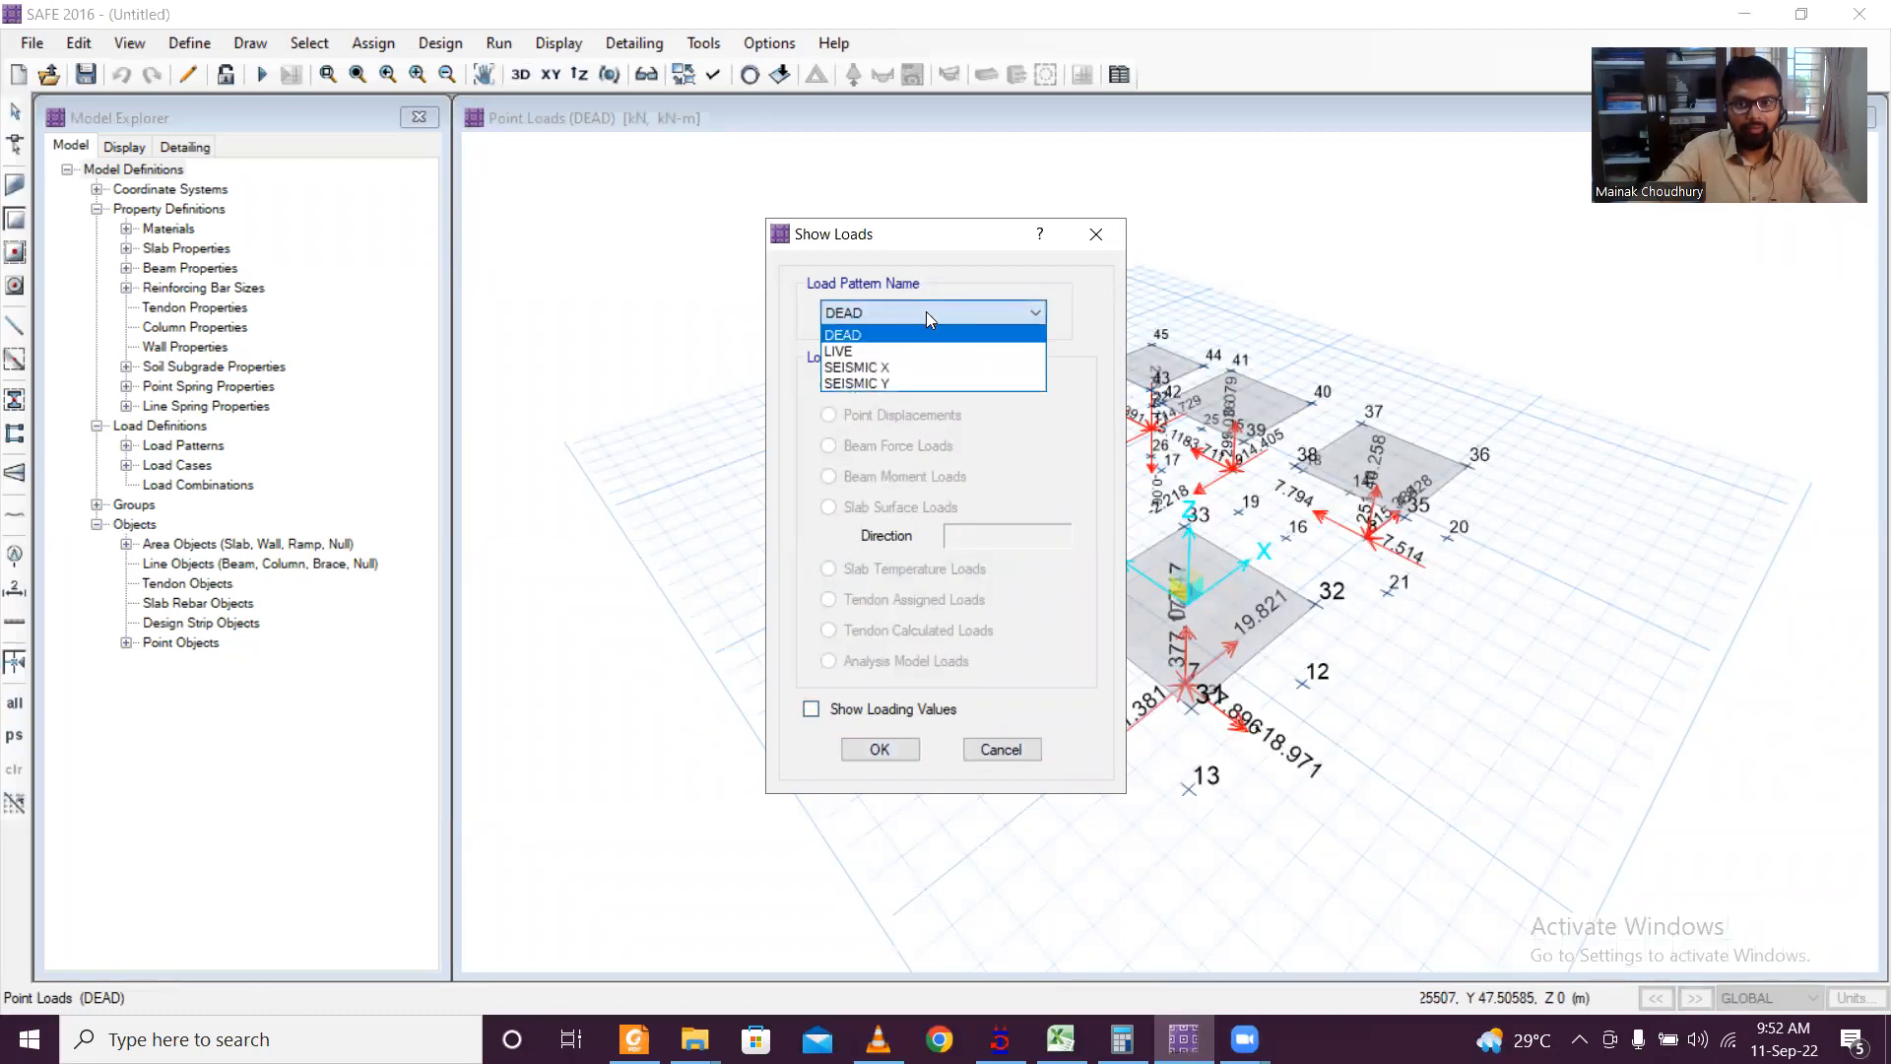
pyautogui.click(922, 337)
pyautogui.click(928, 313)
pyautogui.click(926, 383)
pyautogui.click(890, 754)
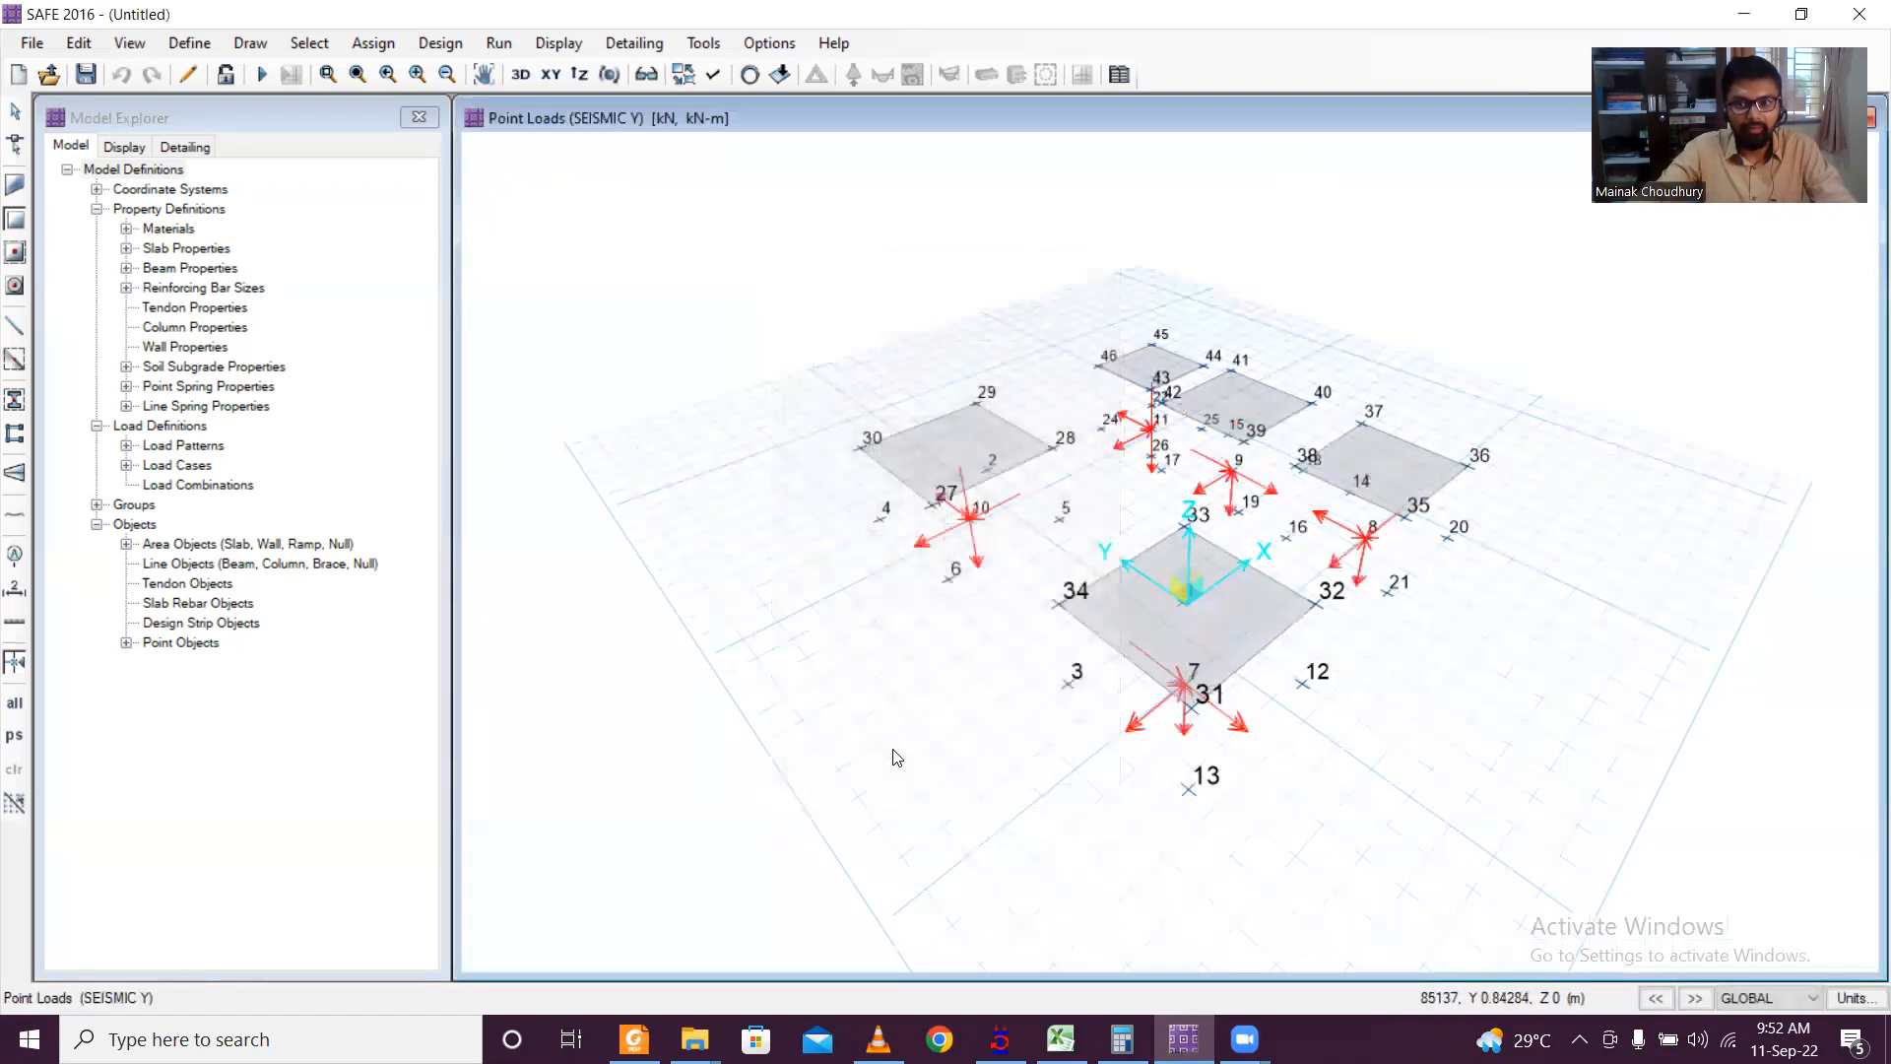
pyautogui.click(779, 75)
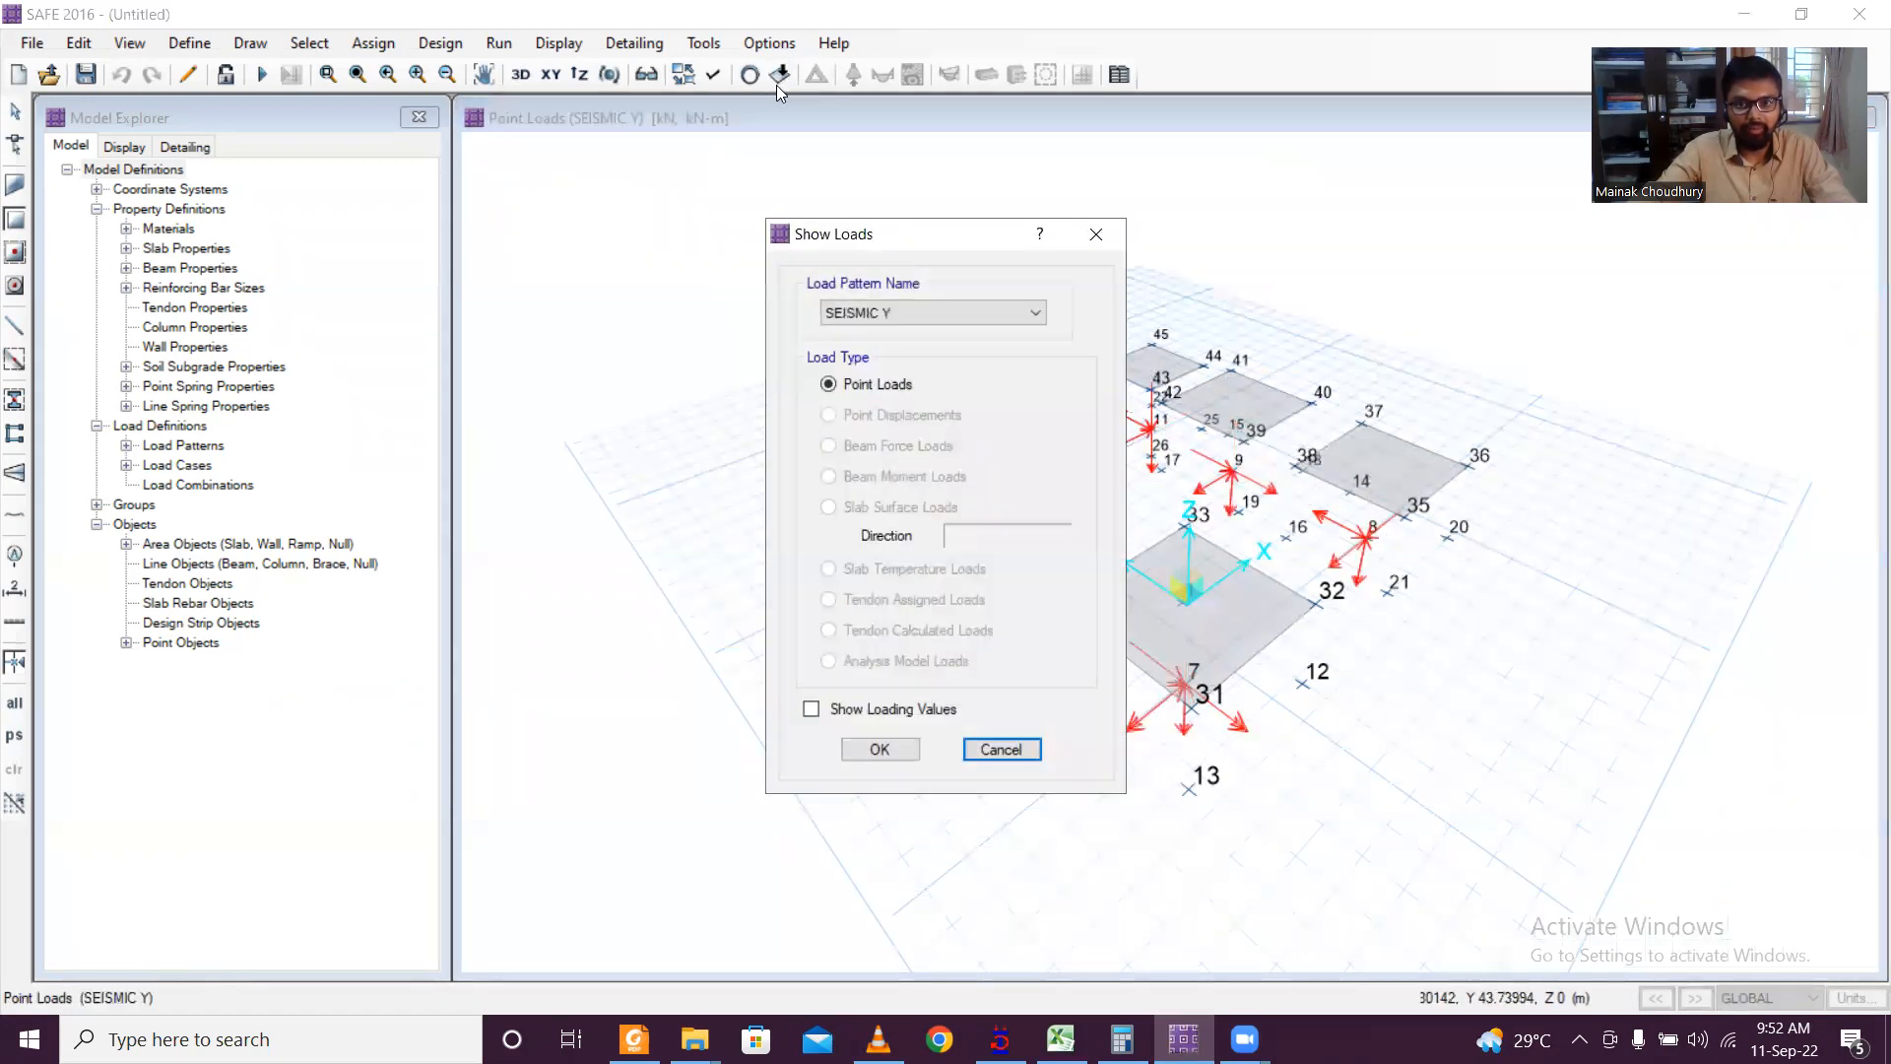
pyautogui.click(871, 750)
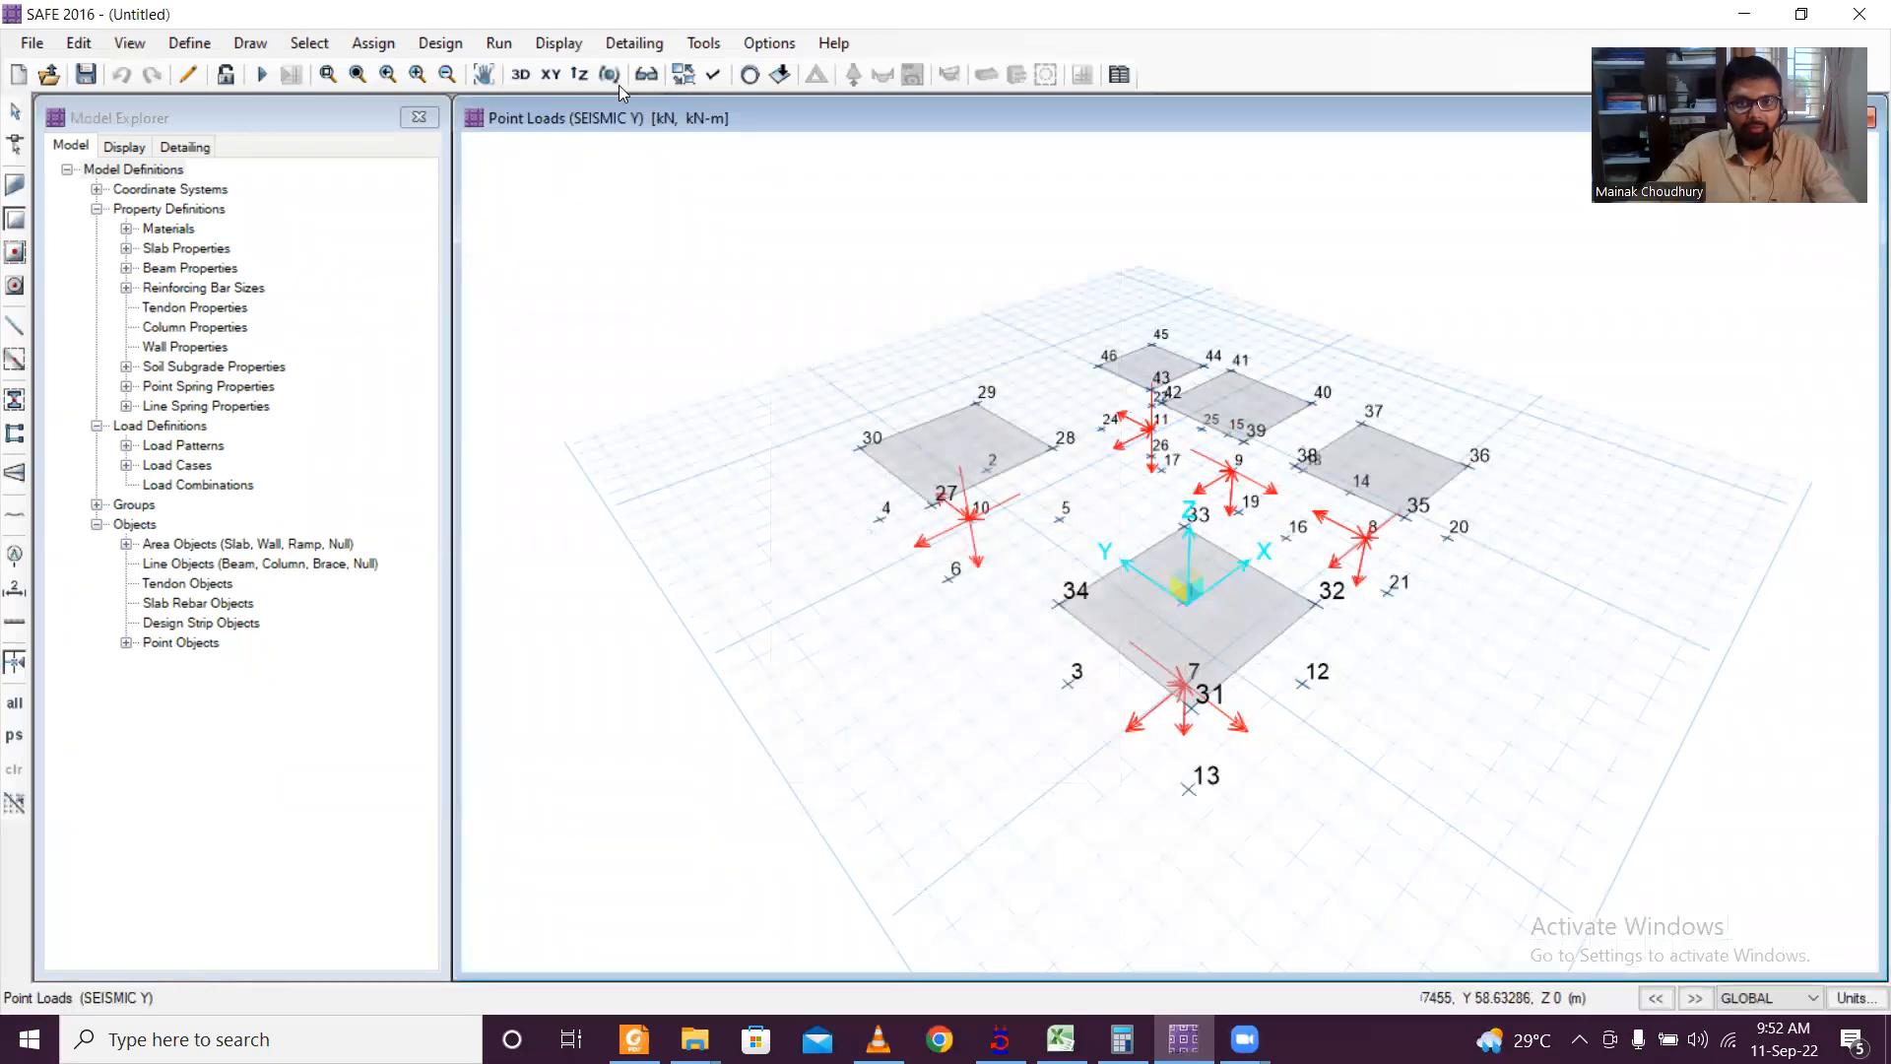
# Step: Switch to the XY plan view and turn off the point object labels
pyautogui.click(545, 79)
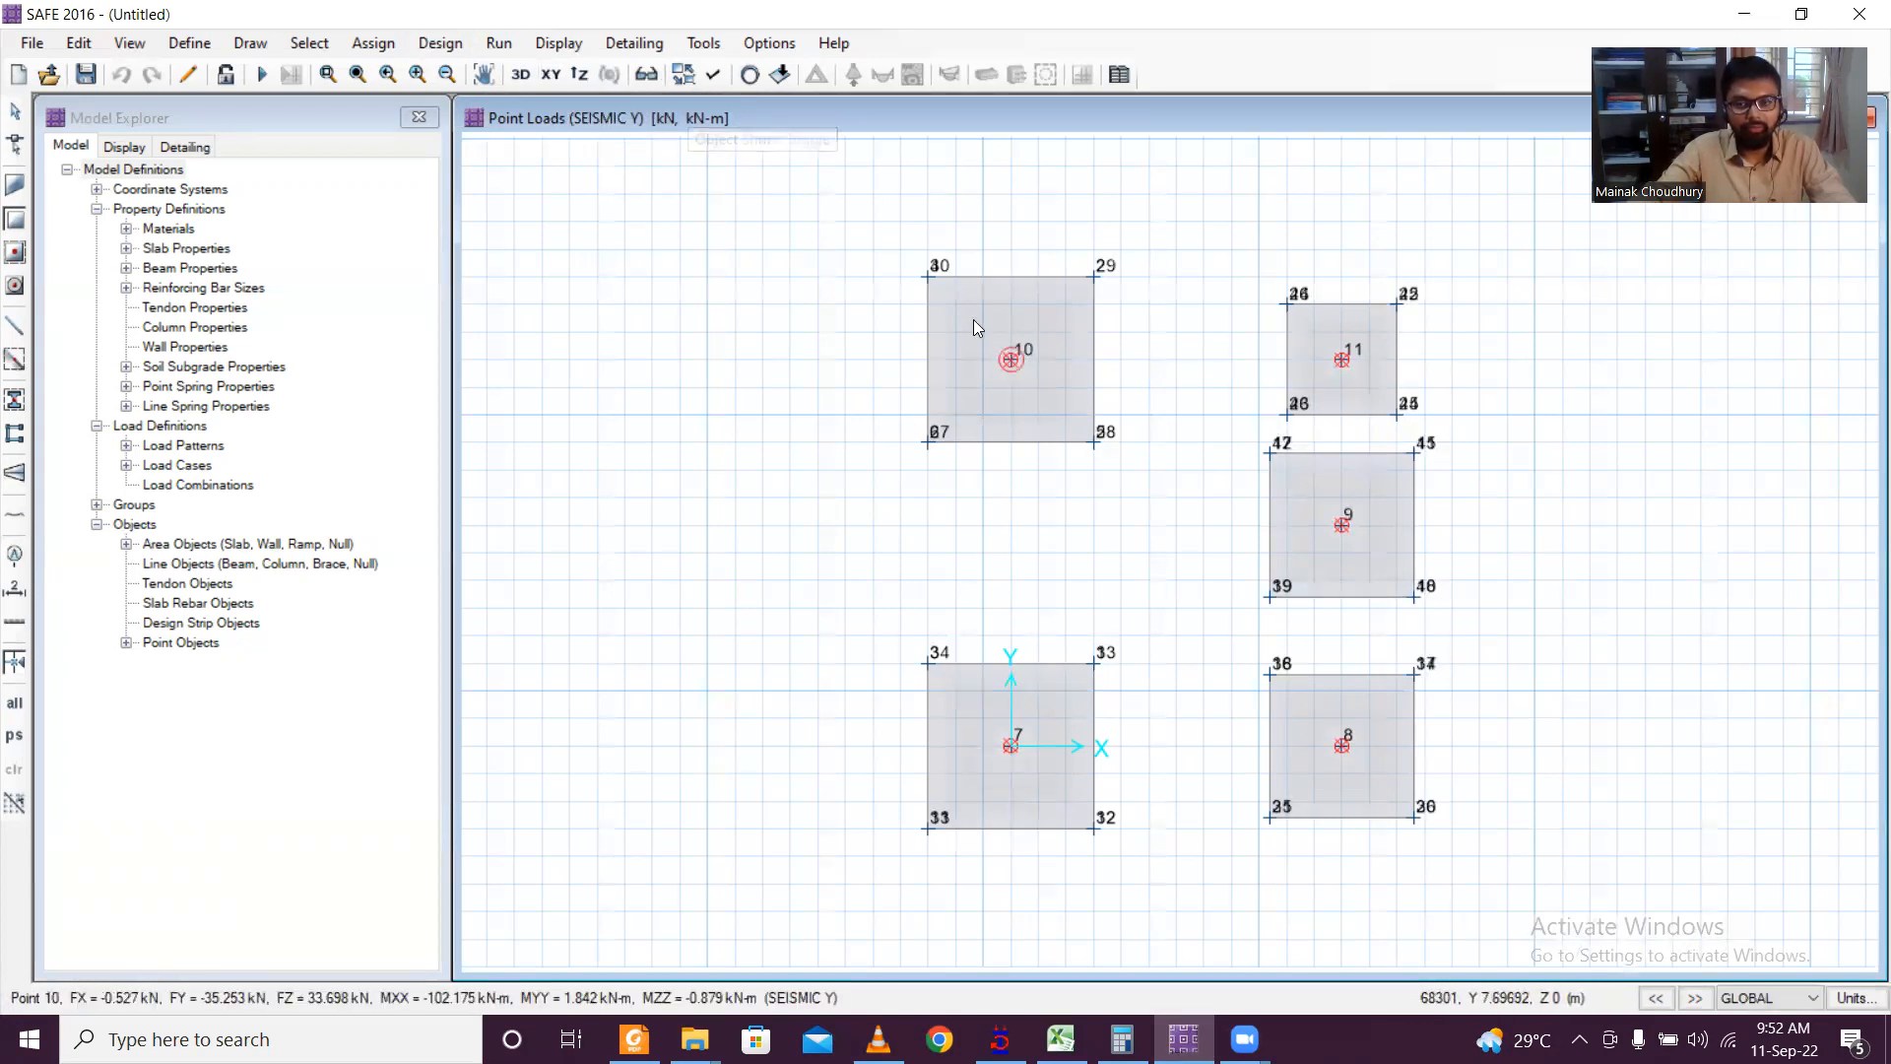
pyautogui.click(703, 79)
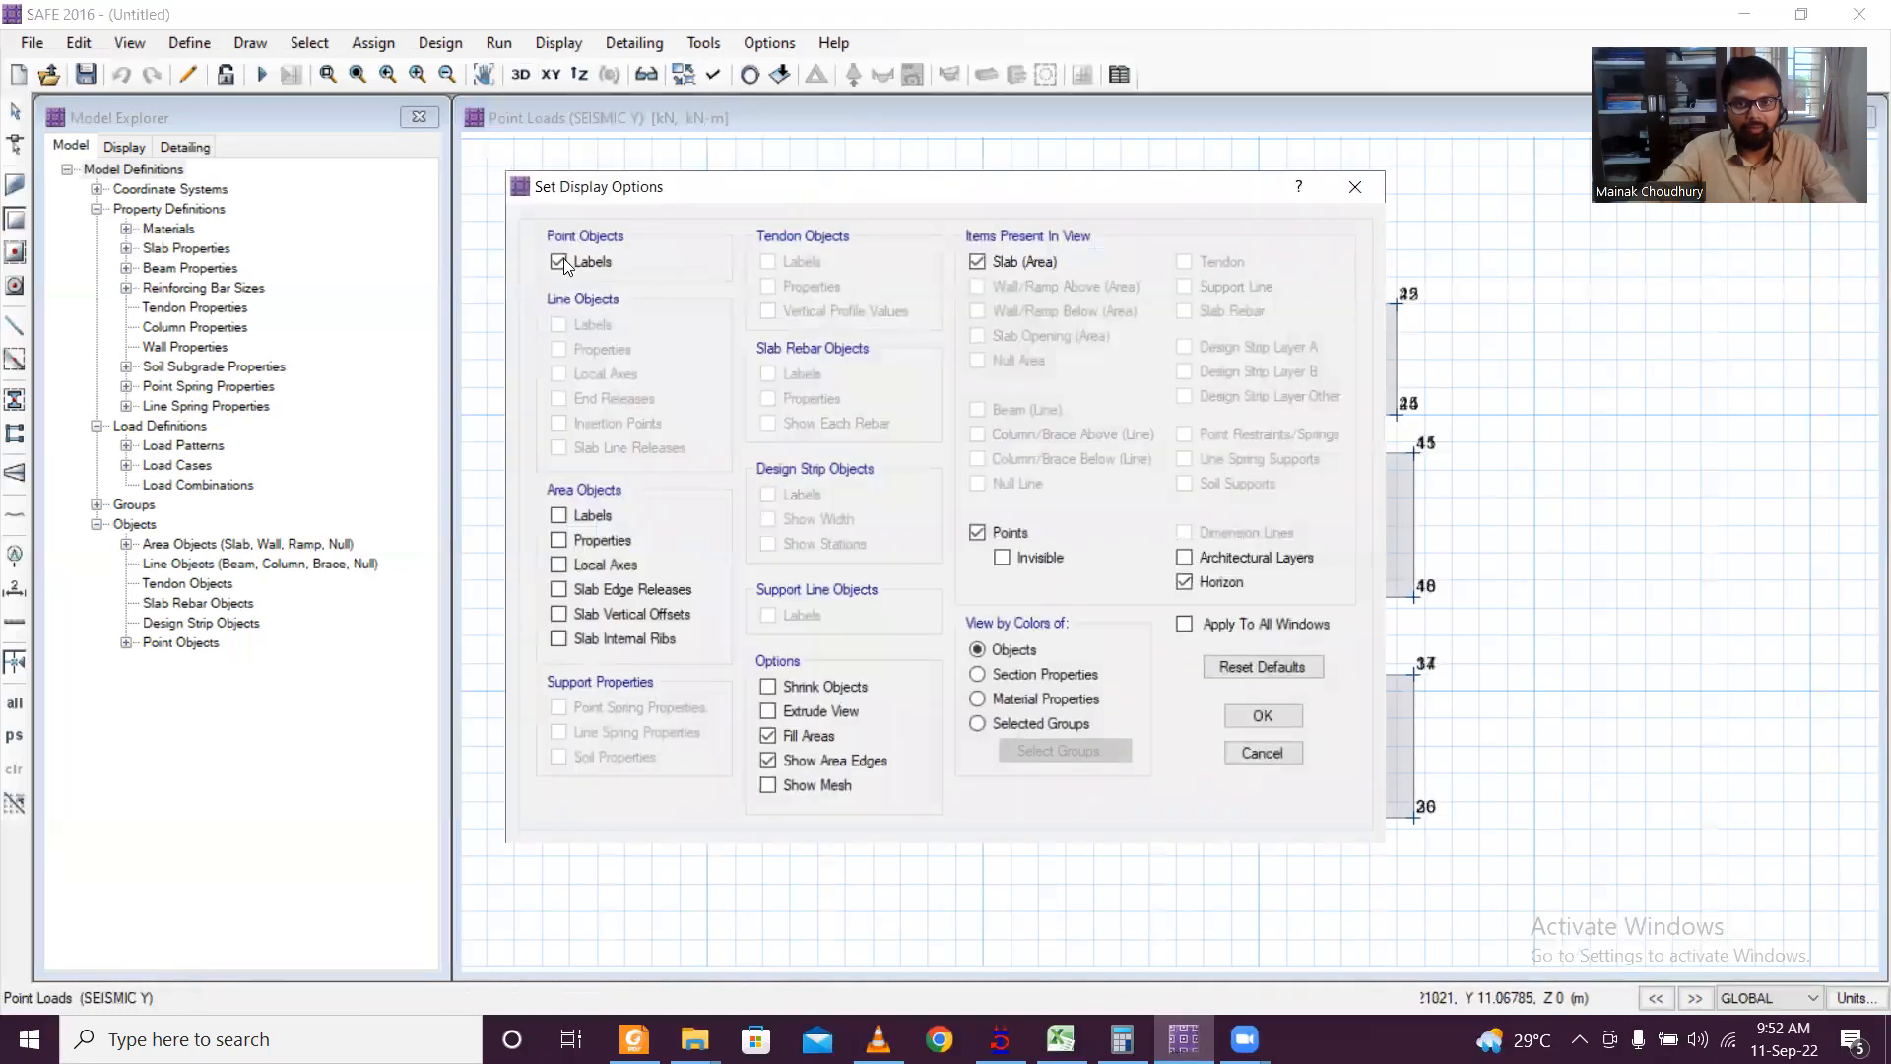
pyautogui.click(1260, 715)
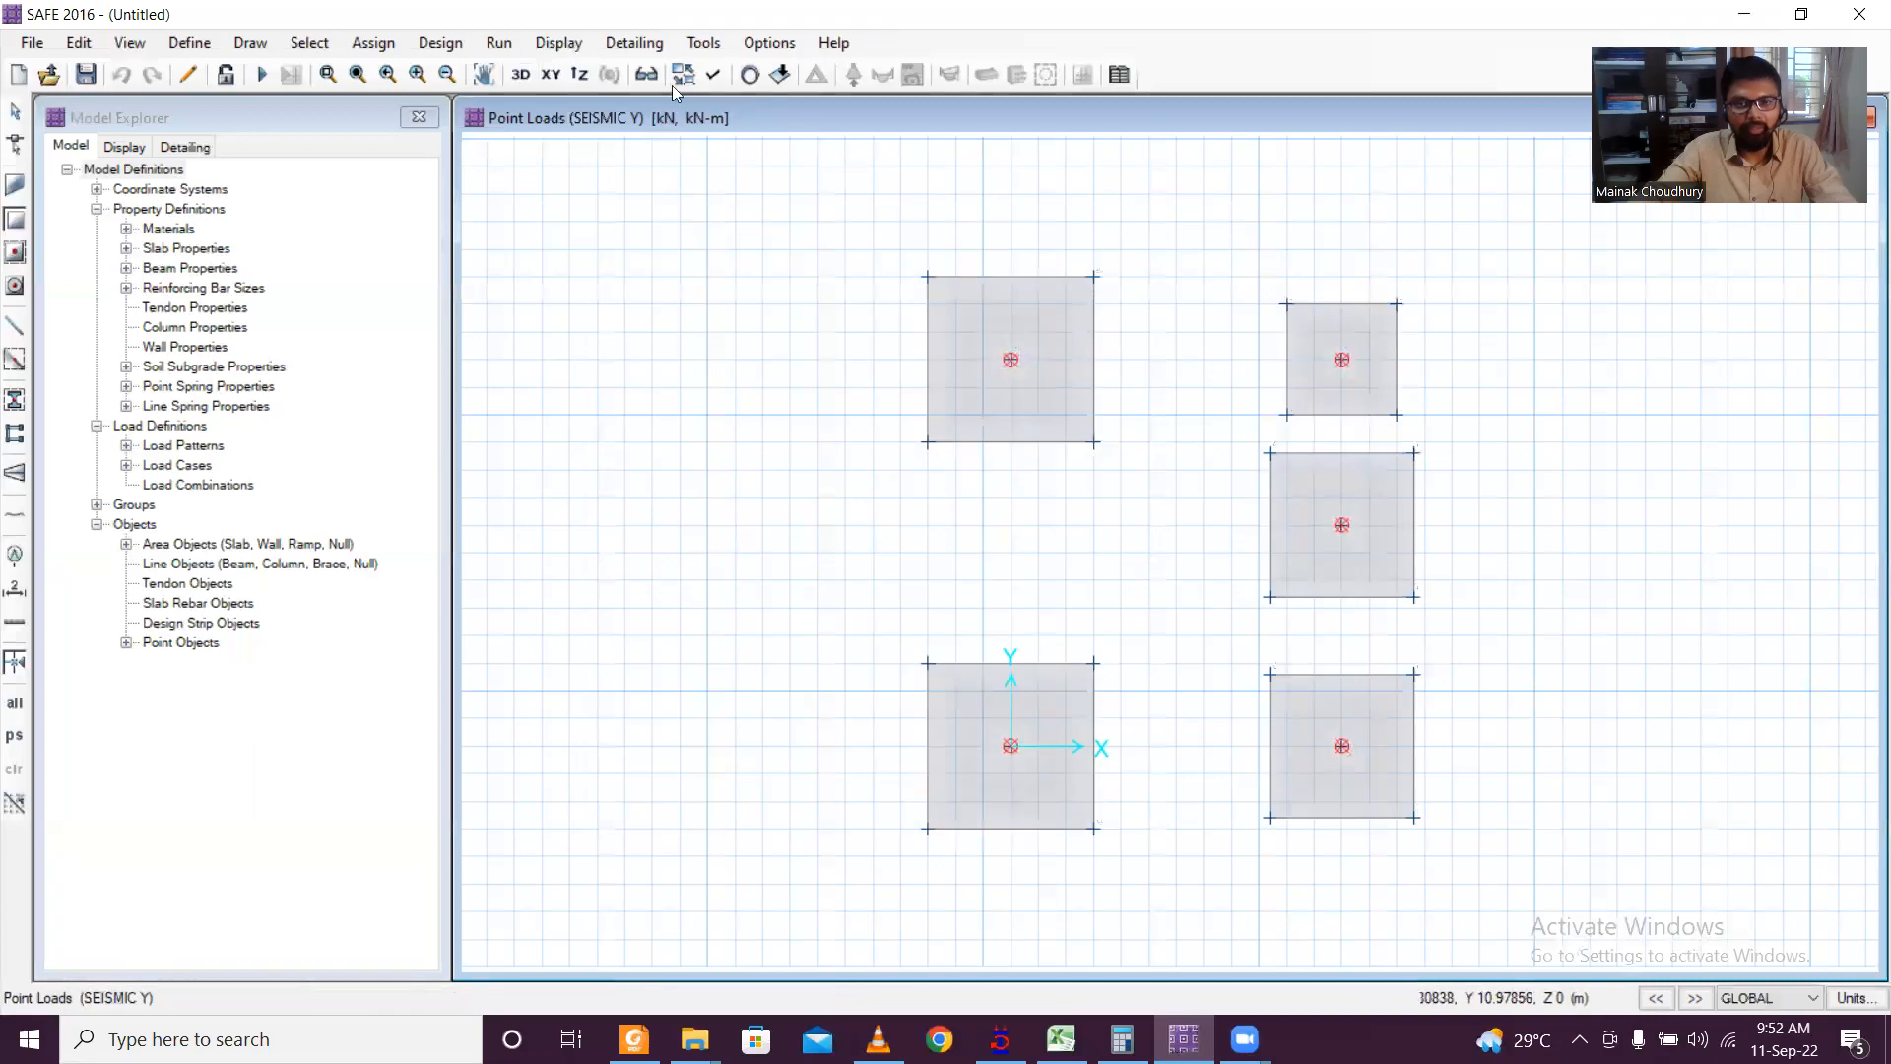
# Step: Draw layer A column strips with 1.5 m widths along Y through the centres of the two 3 m footings
pyautogui.click(379, 44)
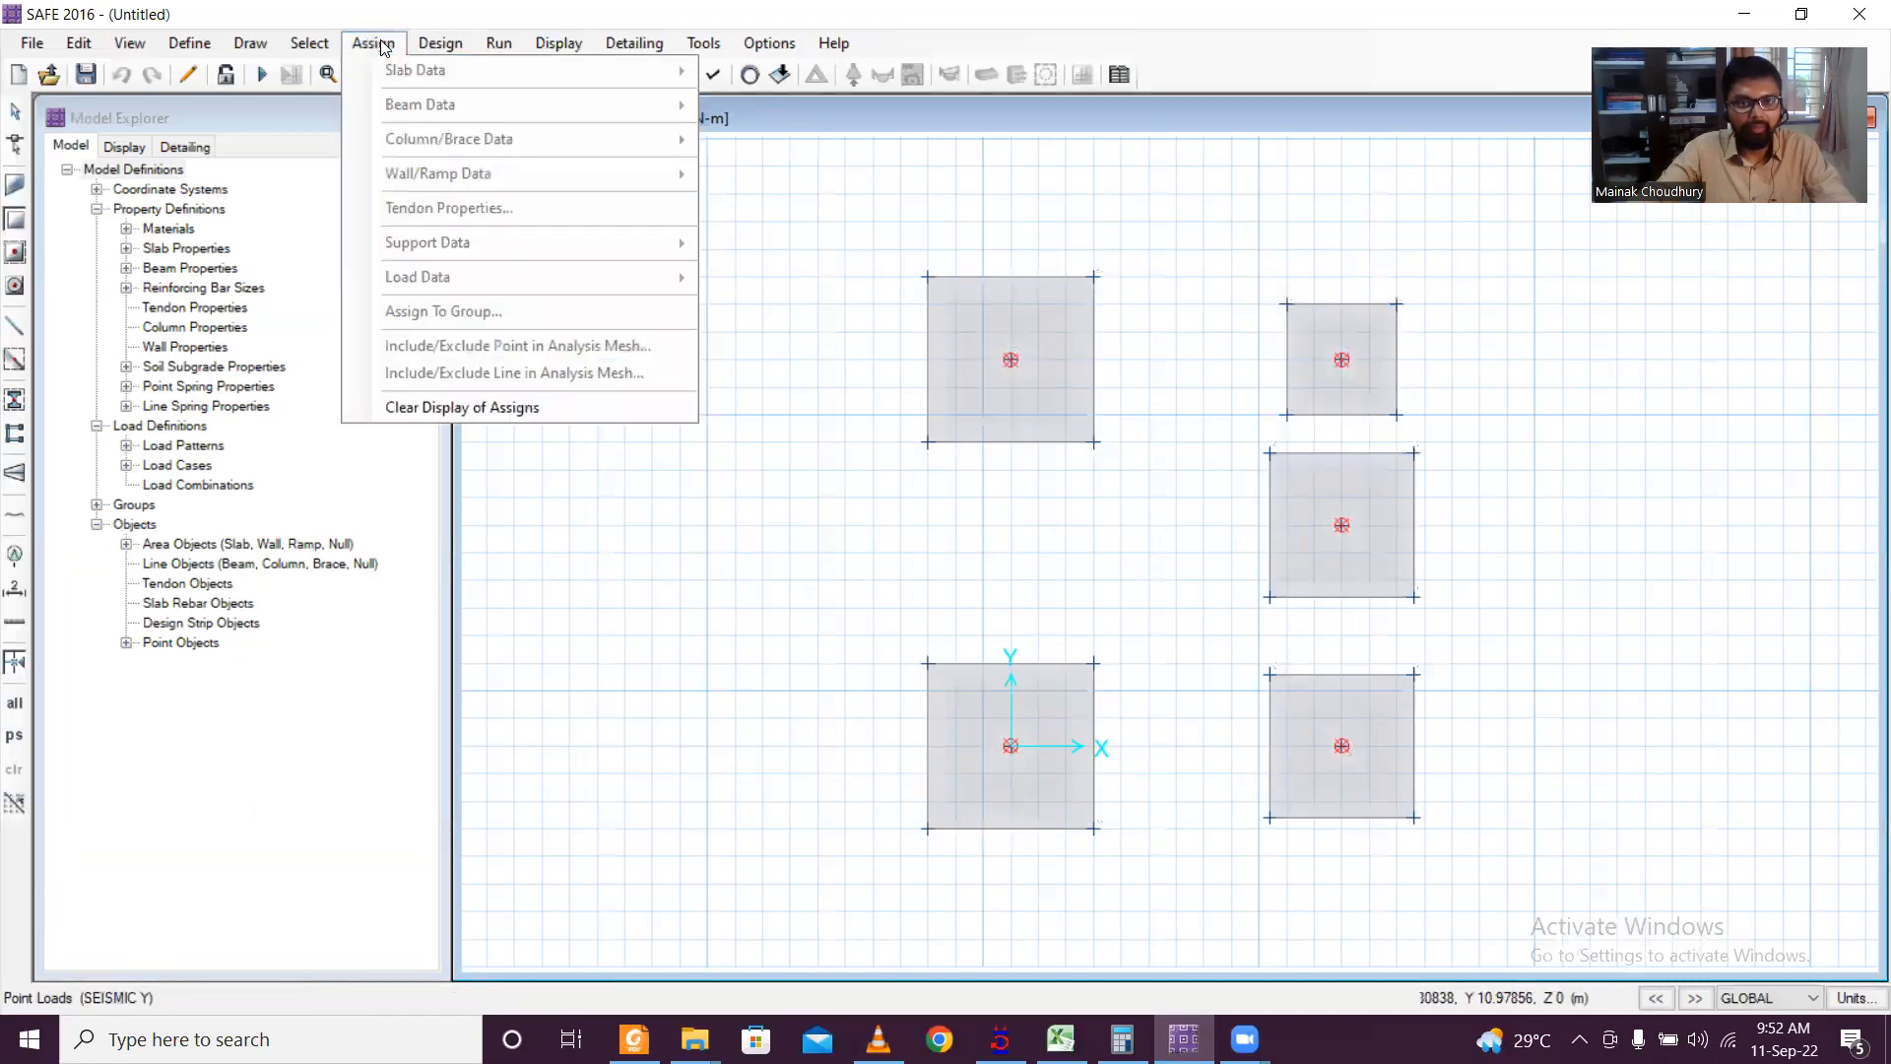
pyautogui.moveTo(311, 51)
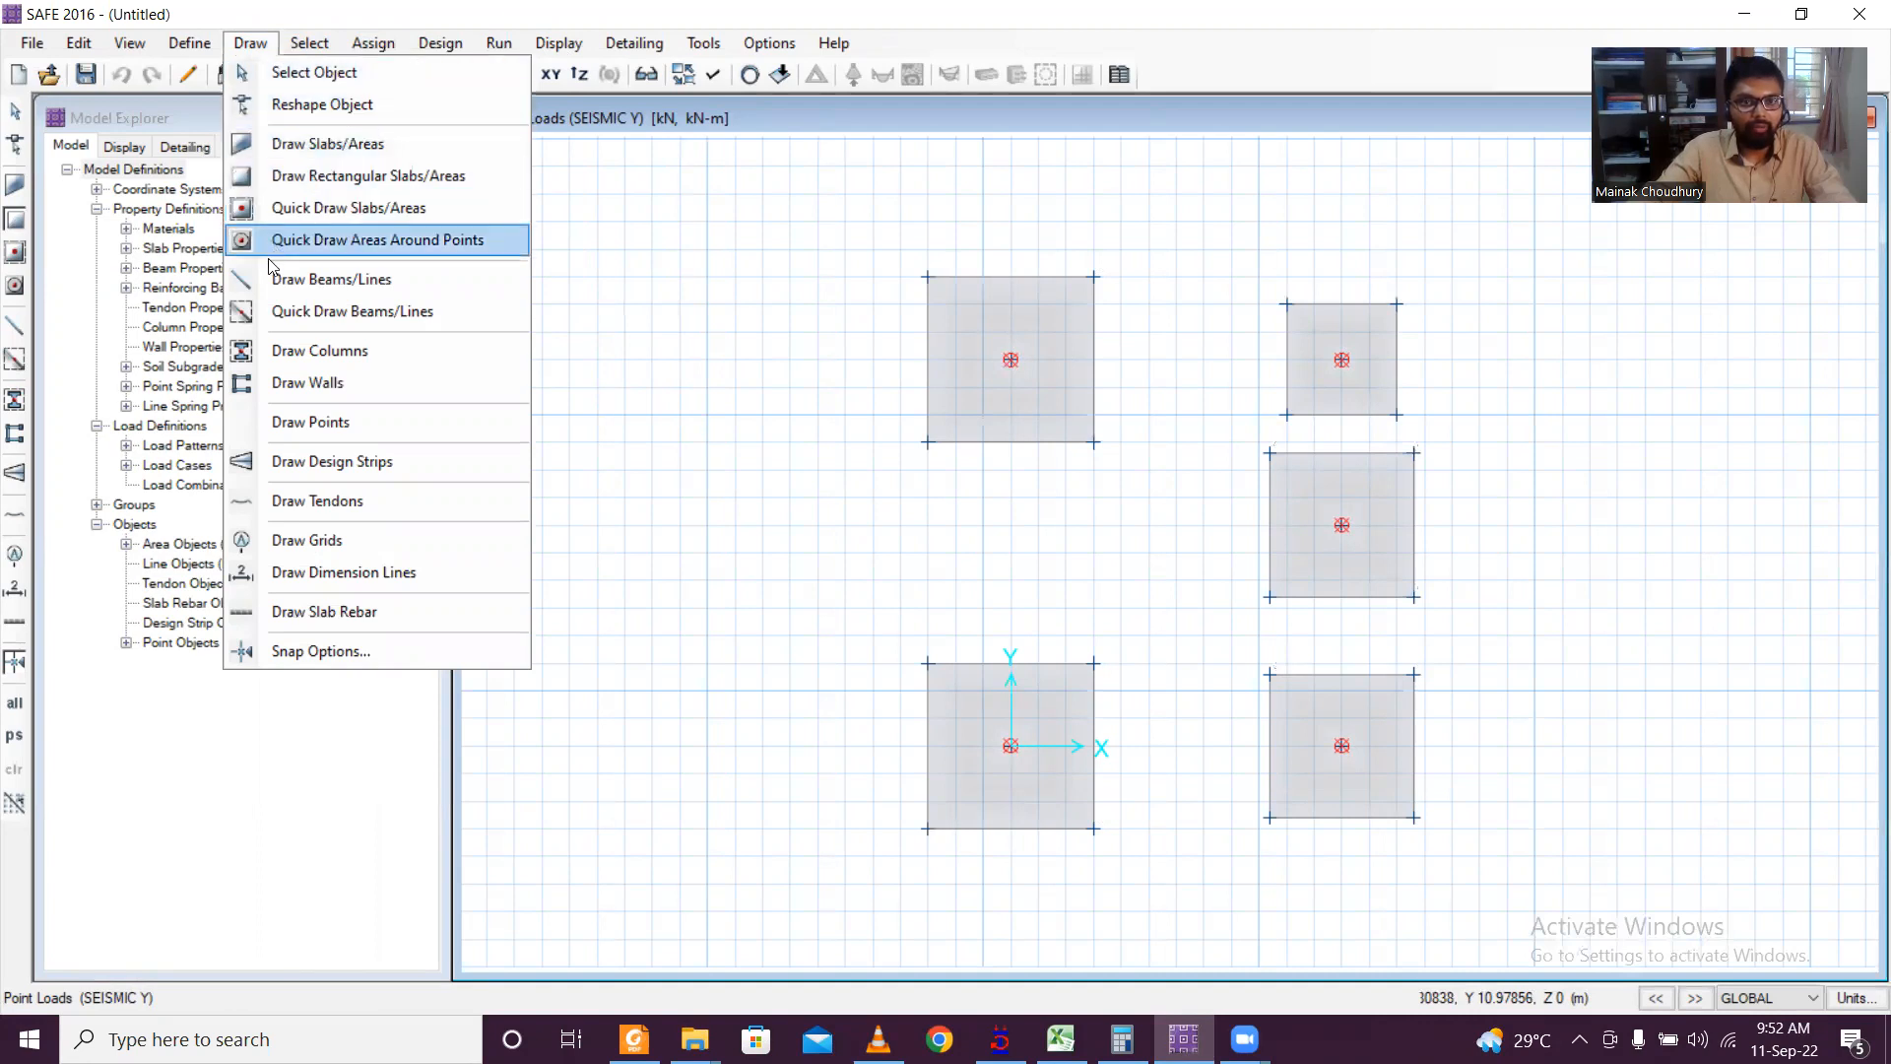
pyautogui.click(361, 471)
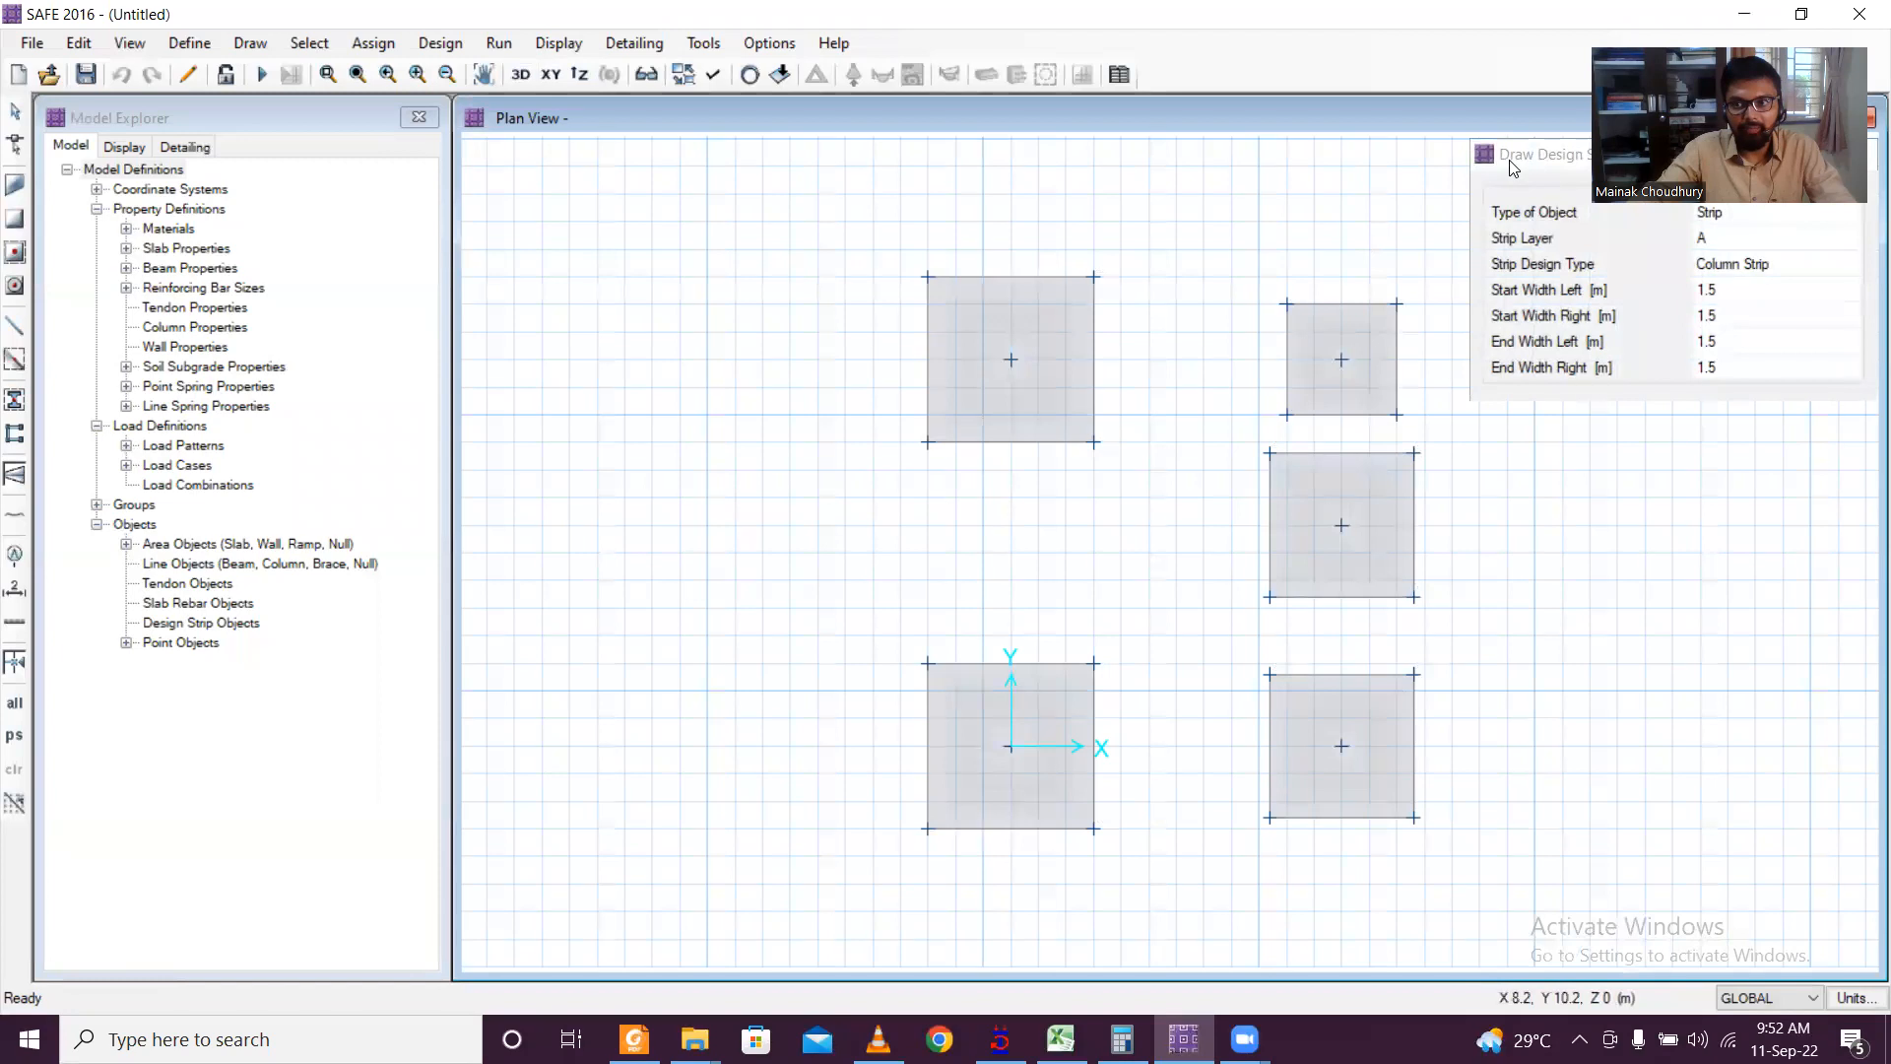
pyautogui.click(1512, 163)
pyautogui.moveTo(1406, 163); pyautogui.dragTo(460, 176)
pyautogui.click(681, 229)
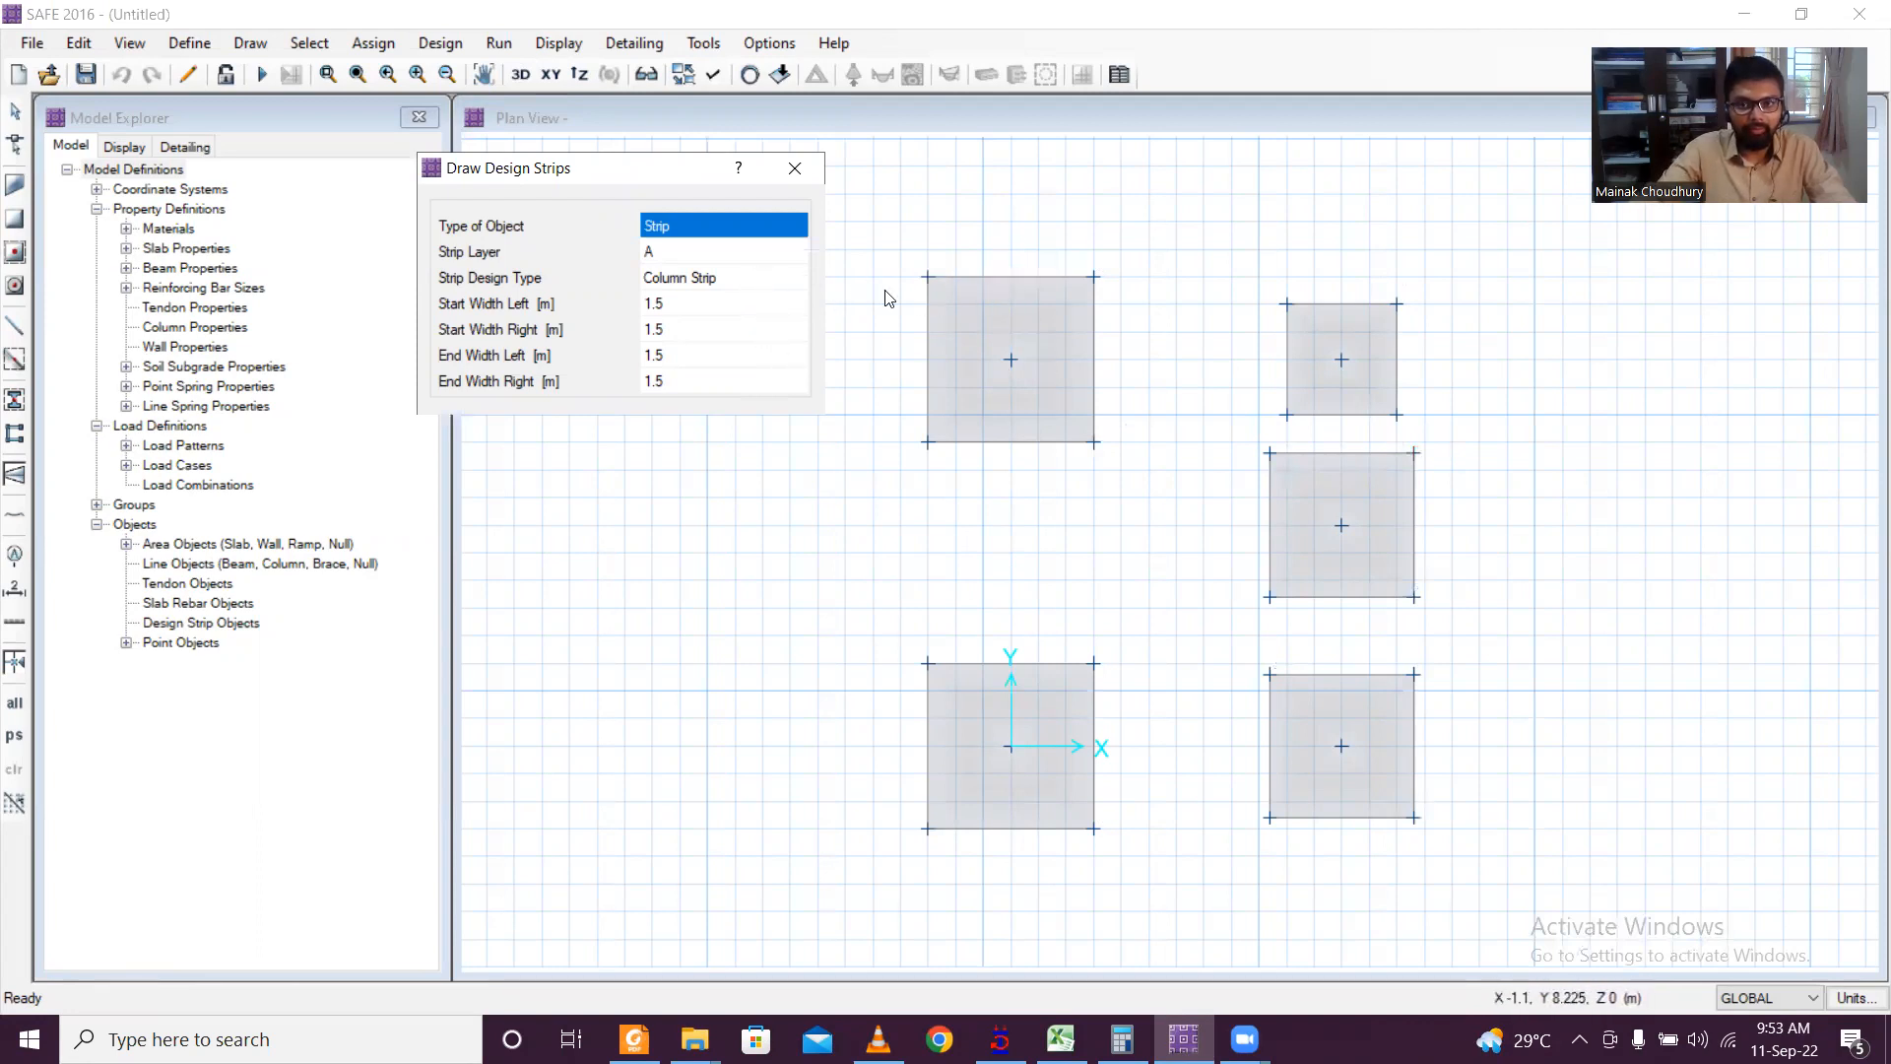
pyautogui.click(1008, 288)
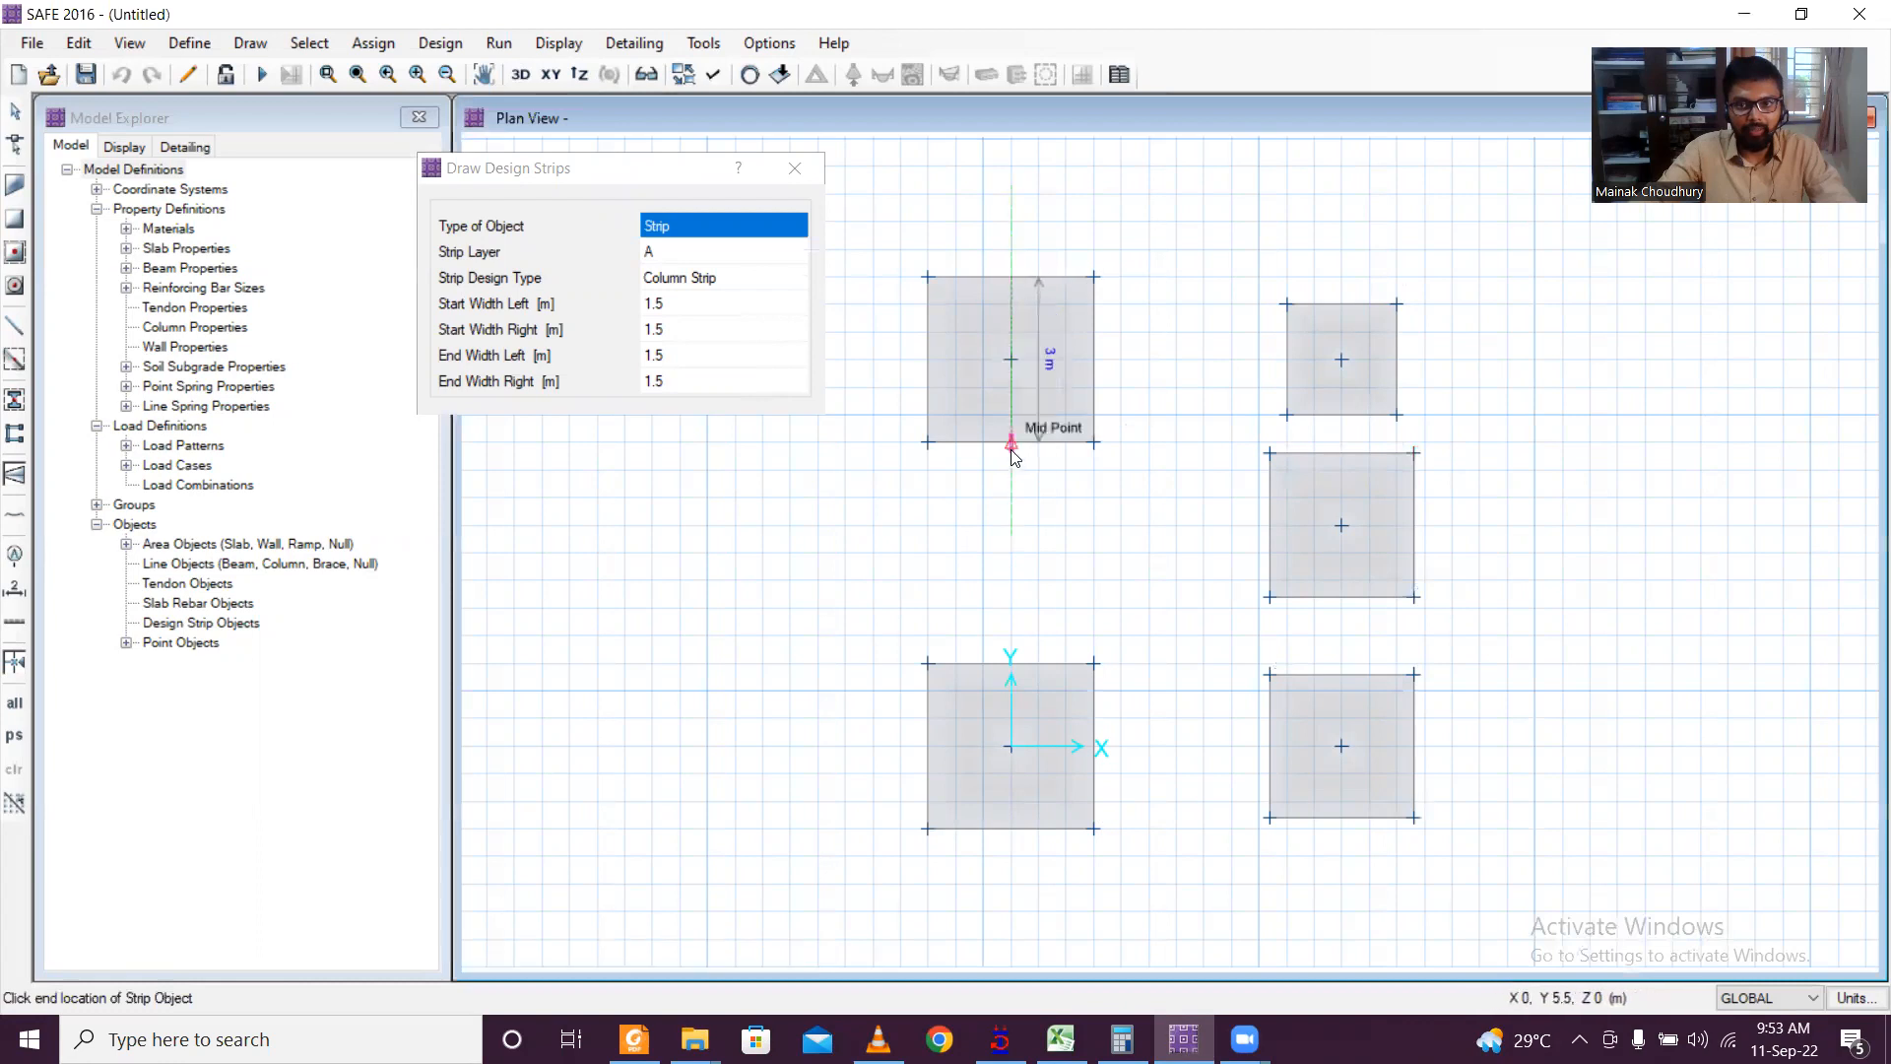
pyautogui.click(1010, 443)
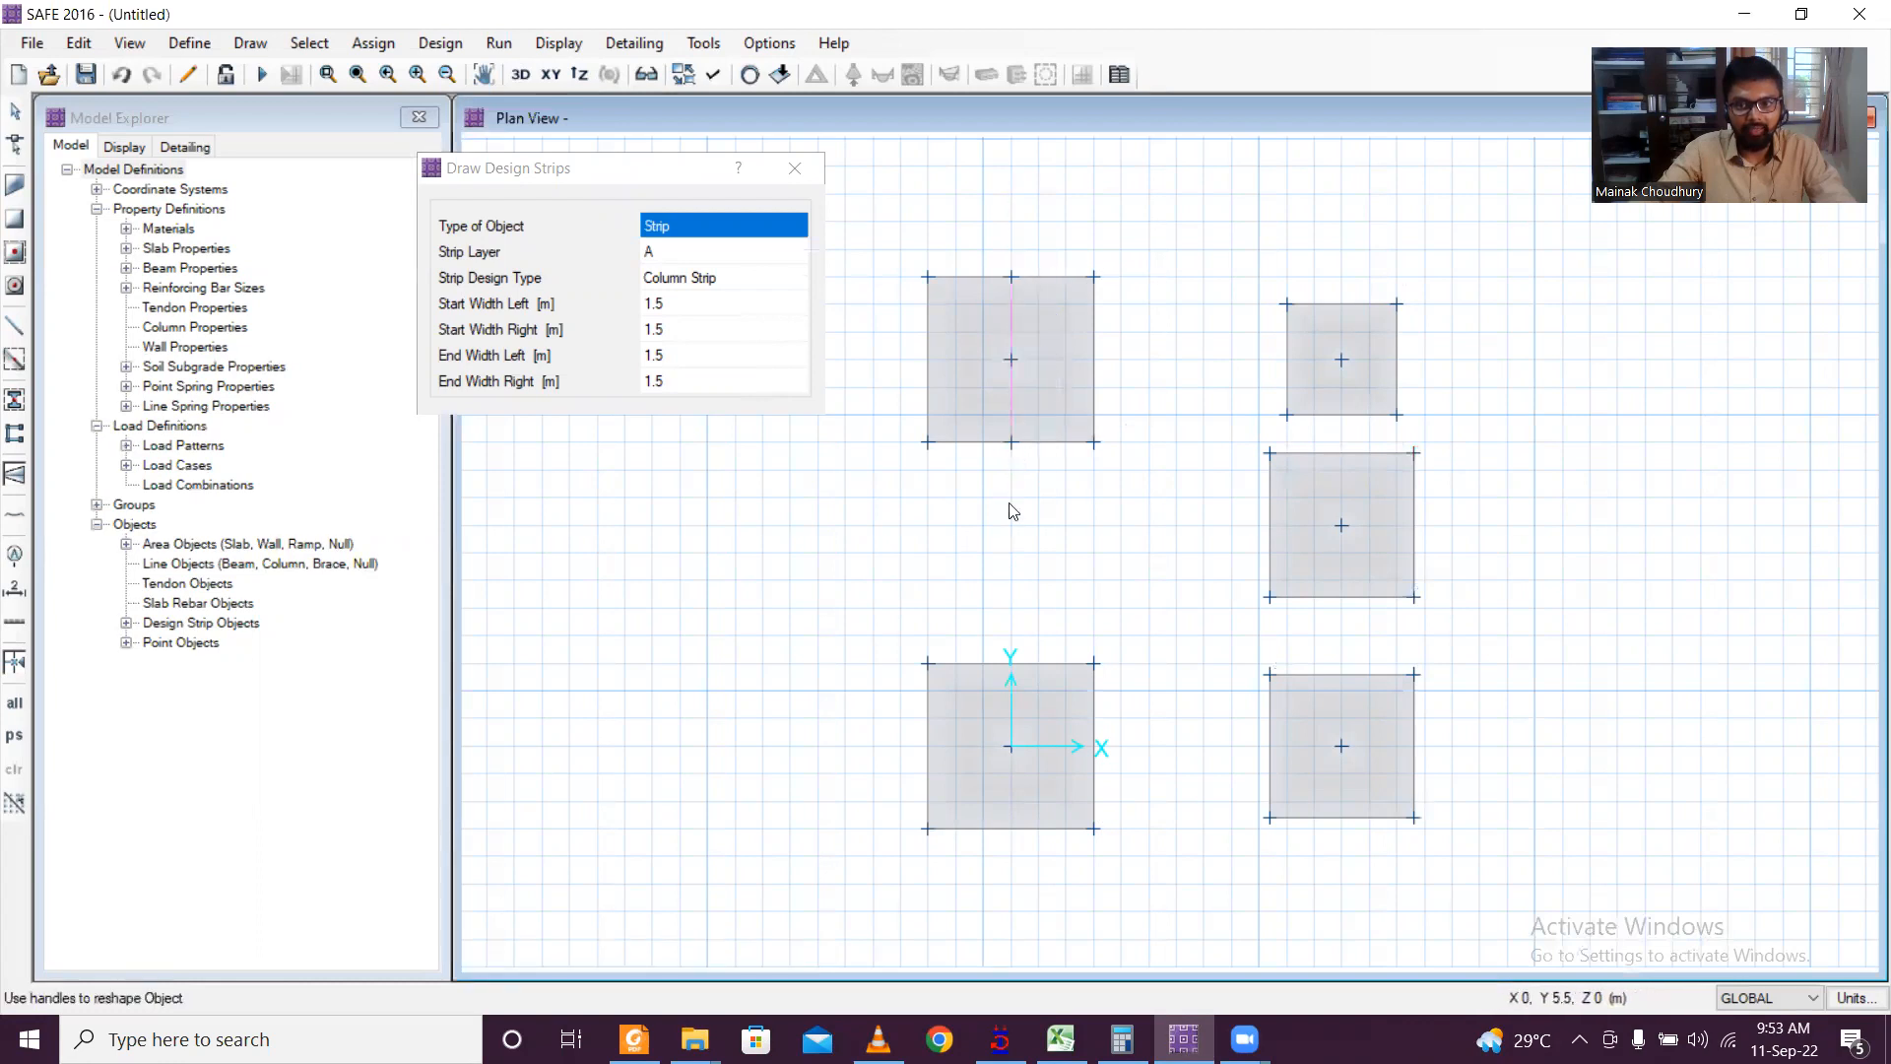
pyautogui.click(1007, 666)
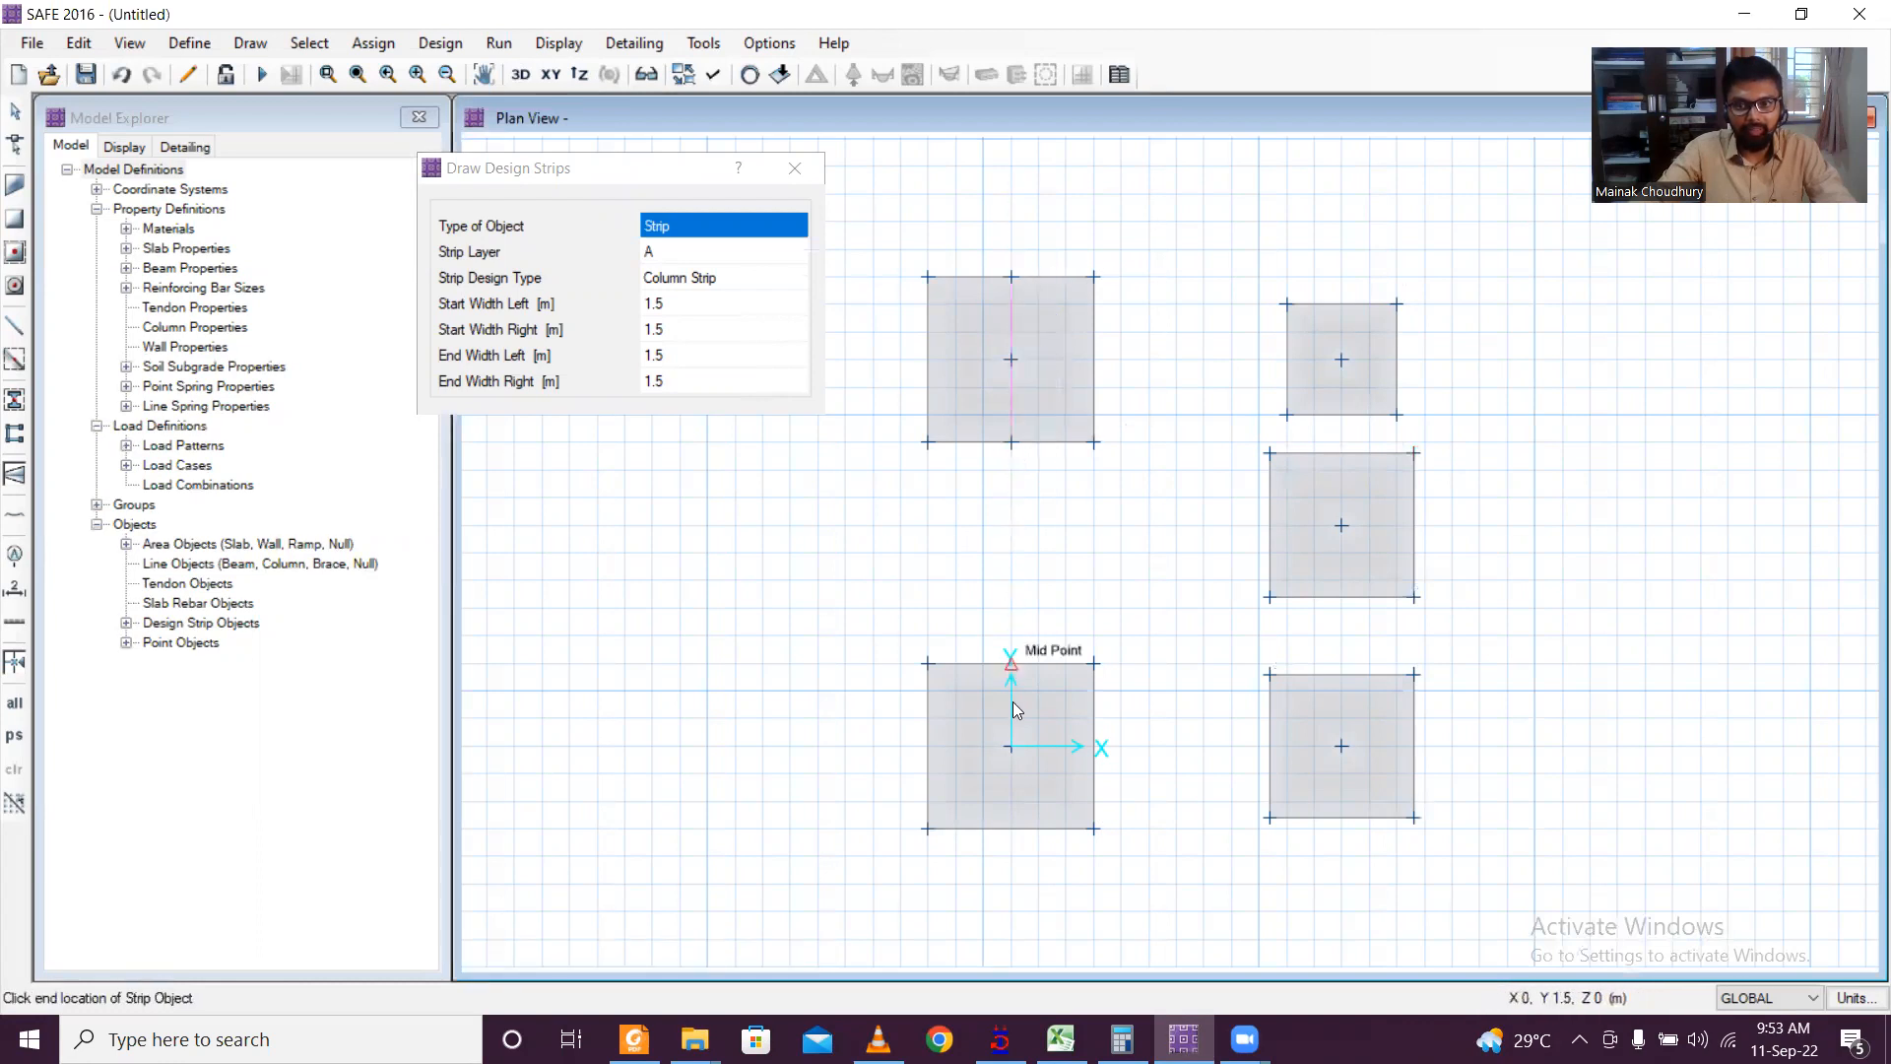
pyautogui.click(1019, 829)
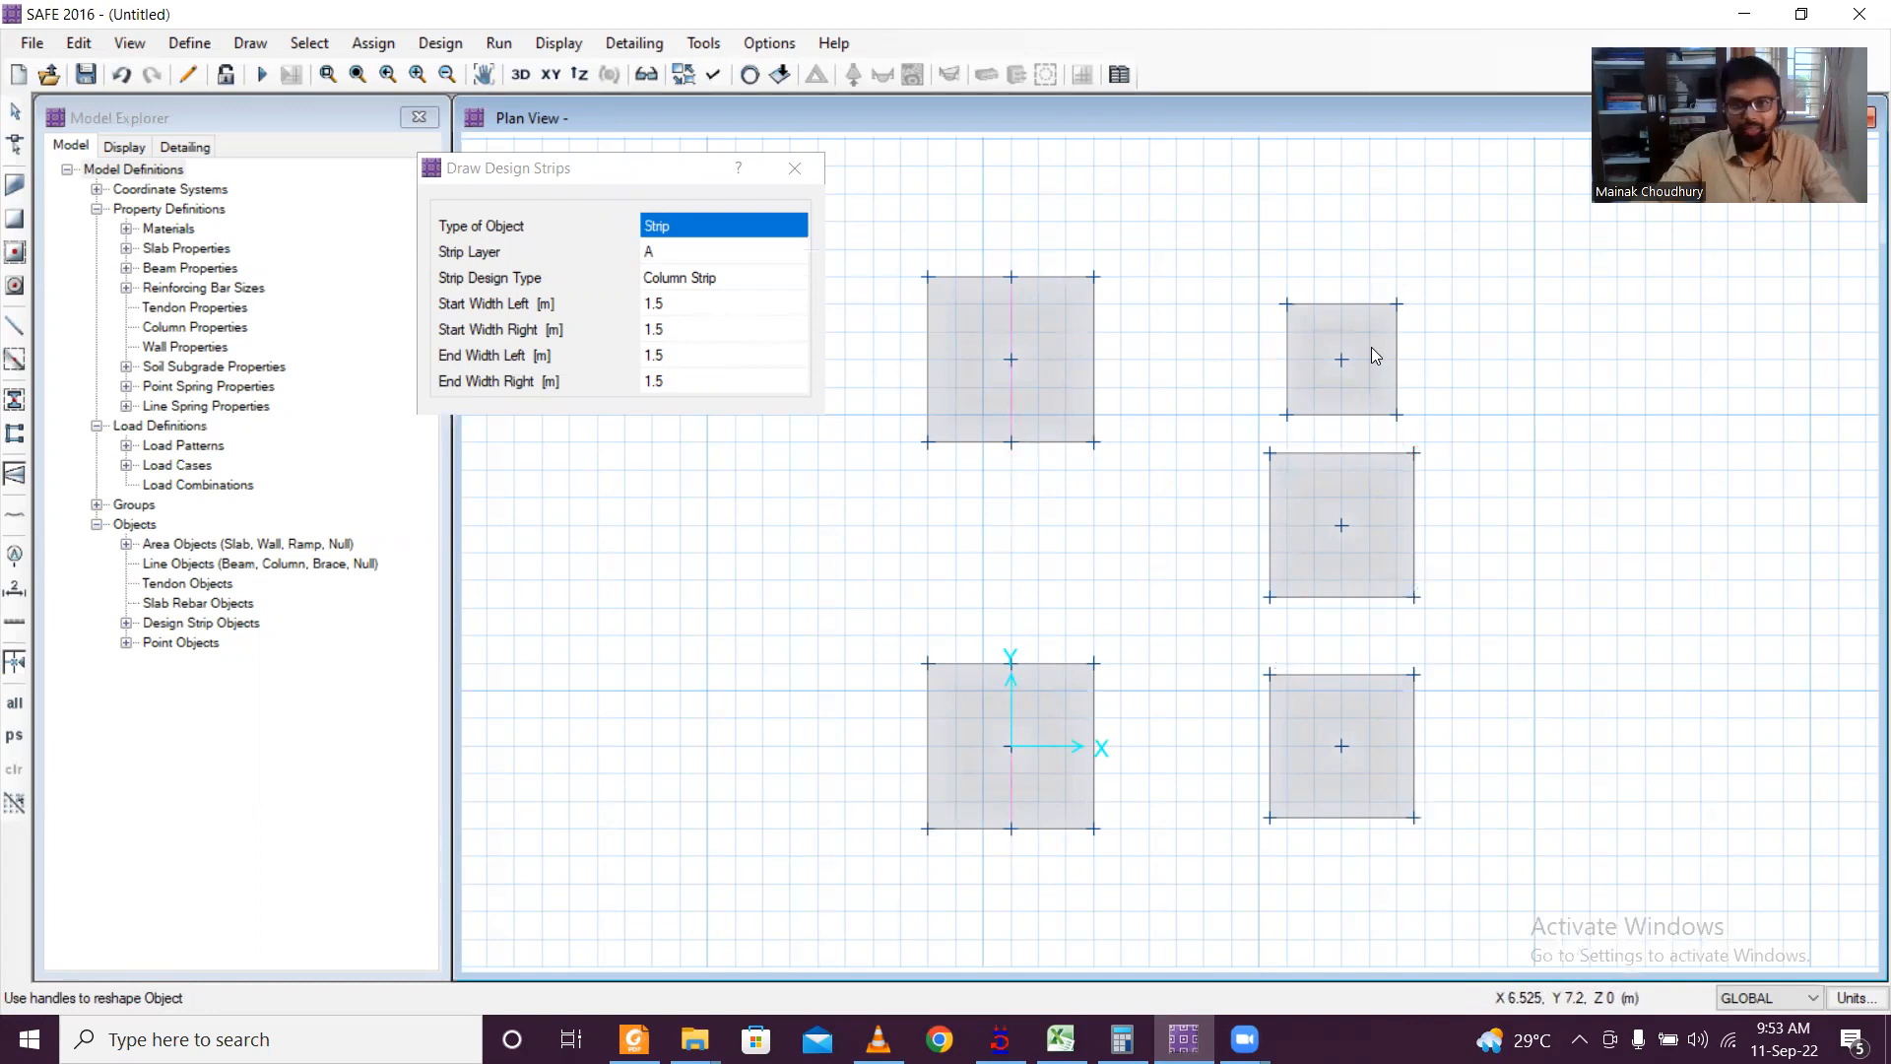
# Step: Set all four strip widths to 1 m and draw a layer A strip along Y through the smallest footing's centre
pyautogui.click(728, 311)
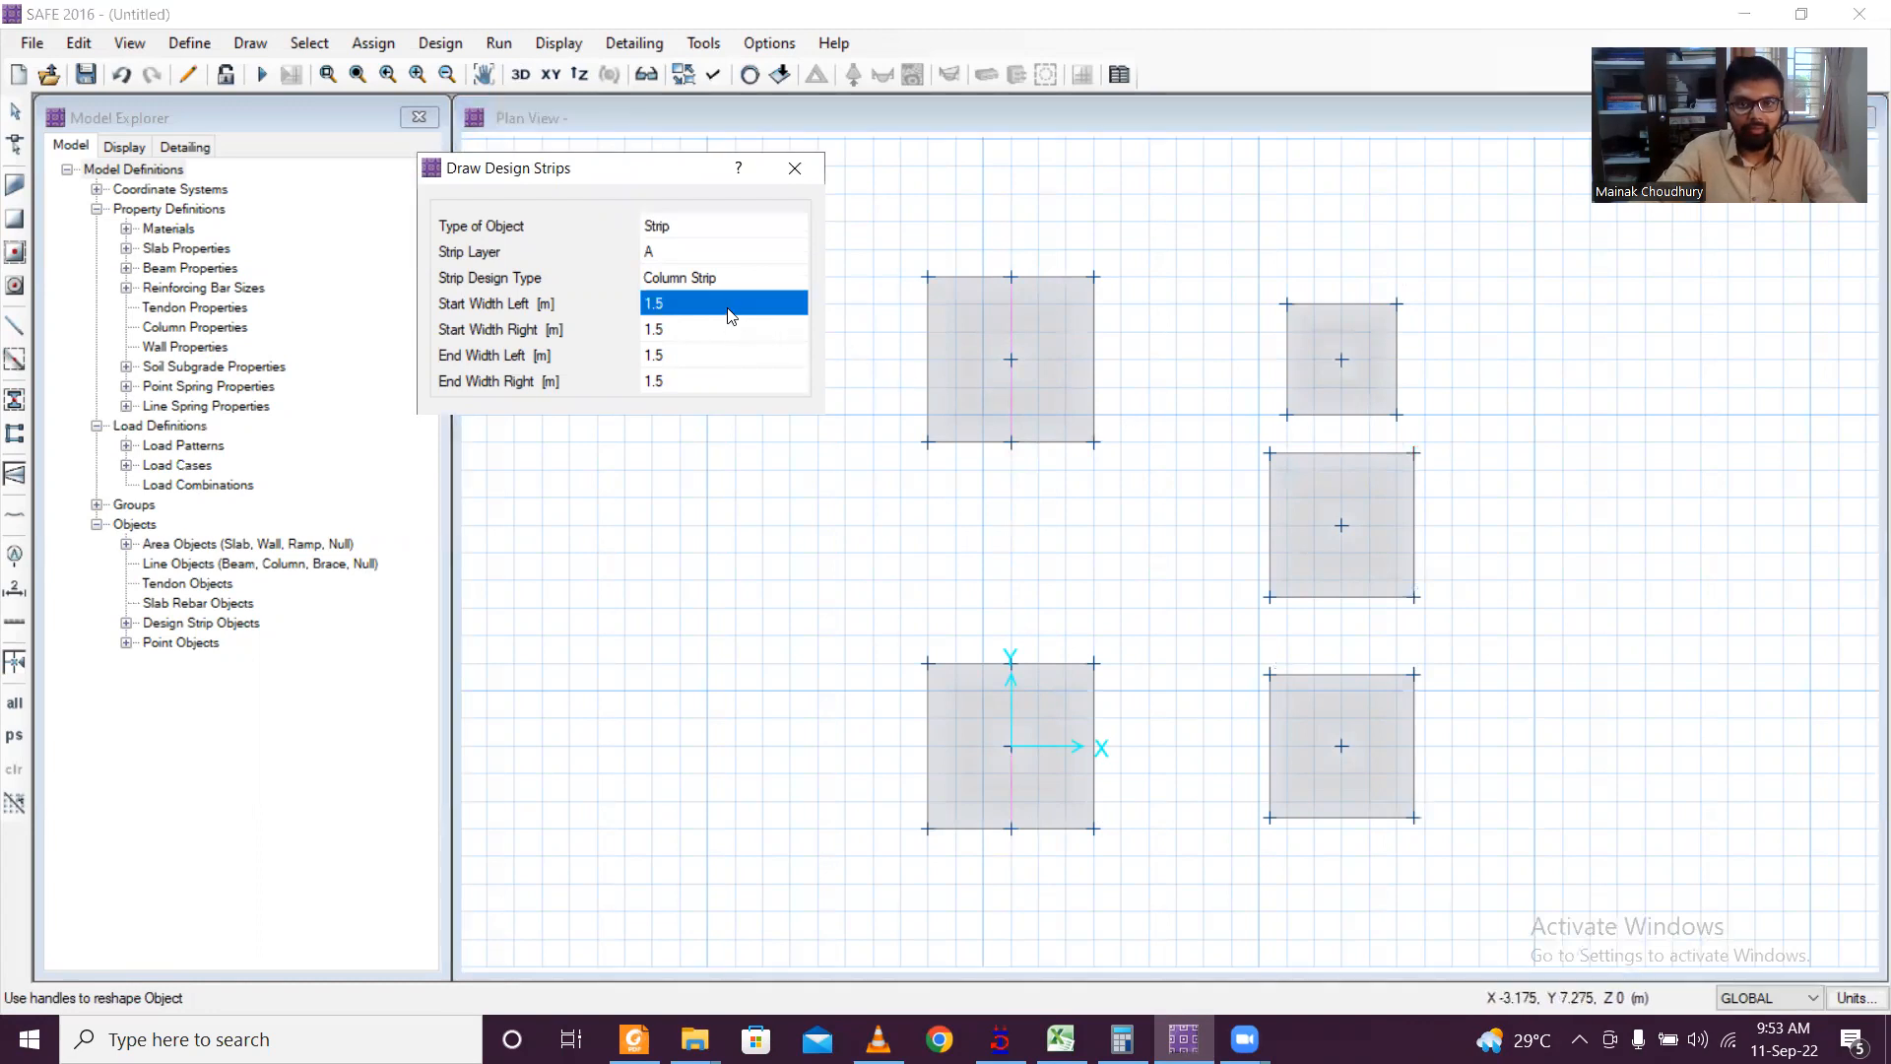
pyautogui.write('1')
pyautogui.click(719, 326)
pyautogui.write('1')
pyautogui.click(701, 347)
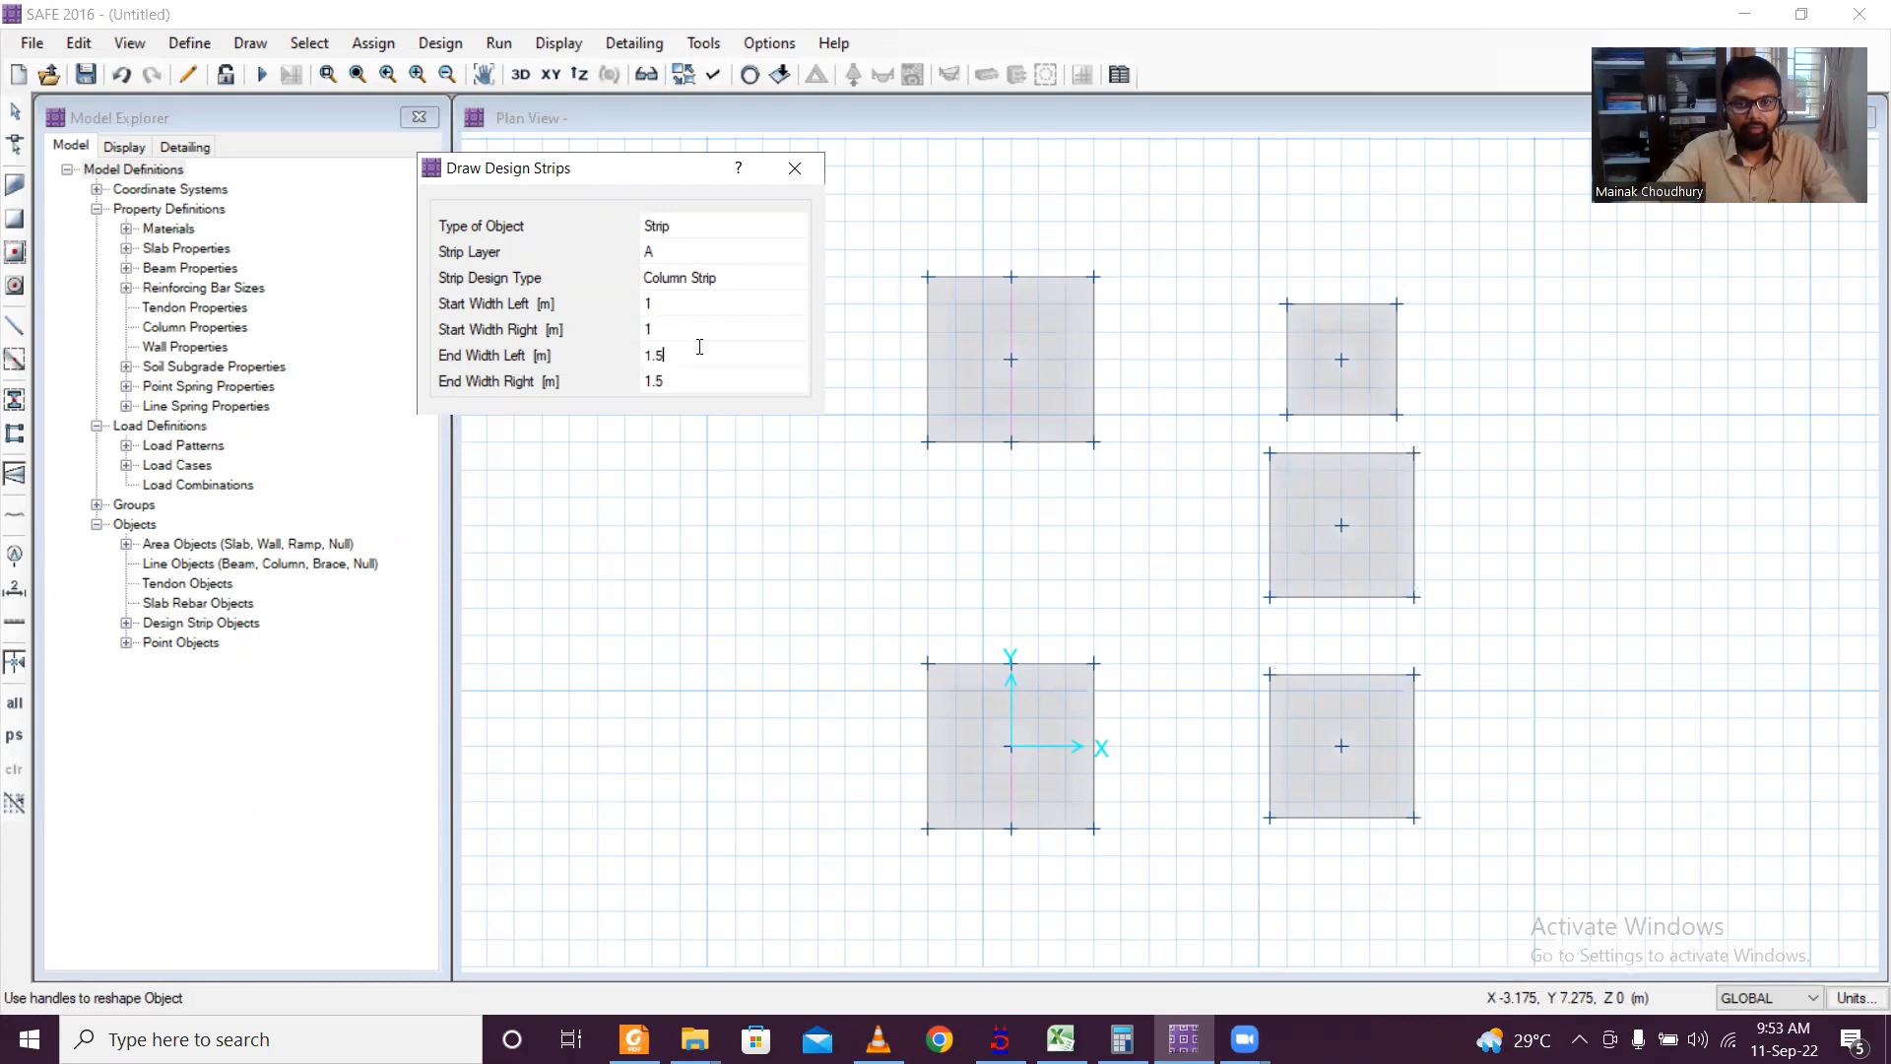
pyautogui.click(674, 381)
pyautogui.click(678, 380)
pyautogui.click(1342, 304)
pyautogui.doubleClick(1341, 415)
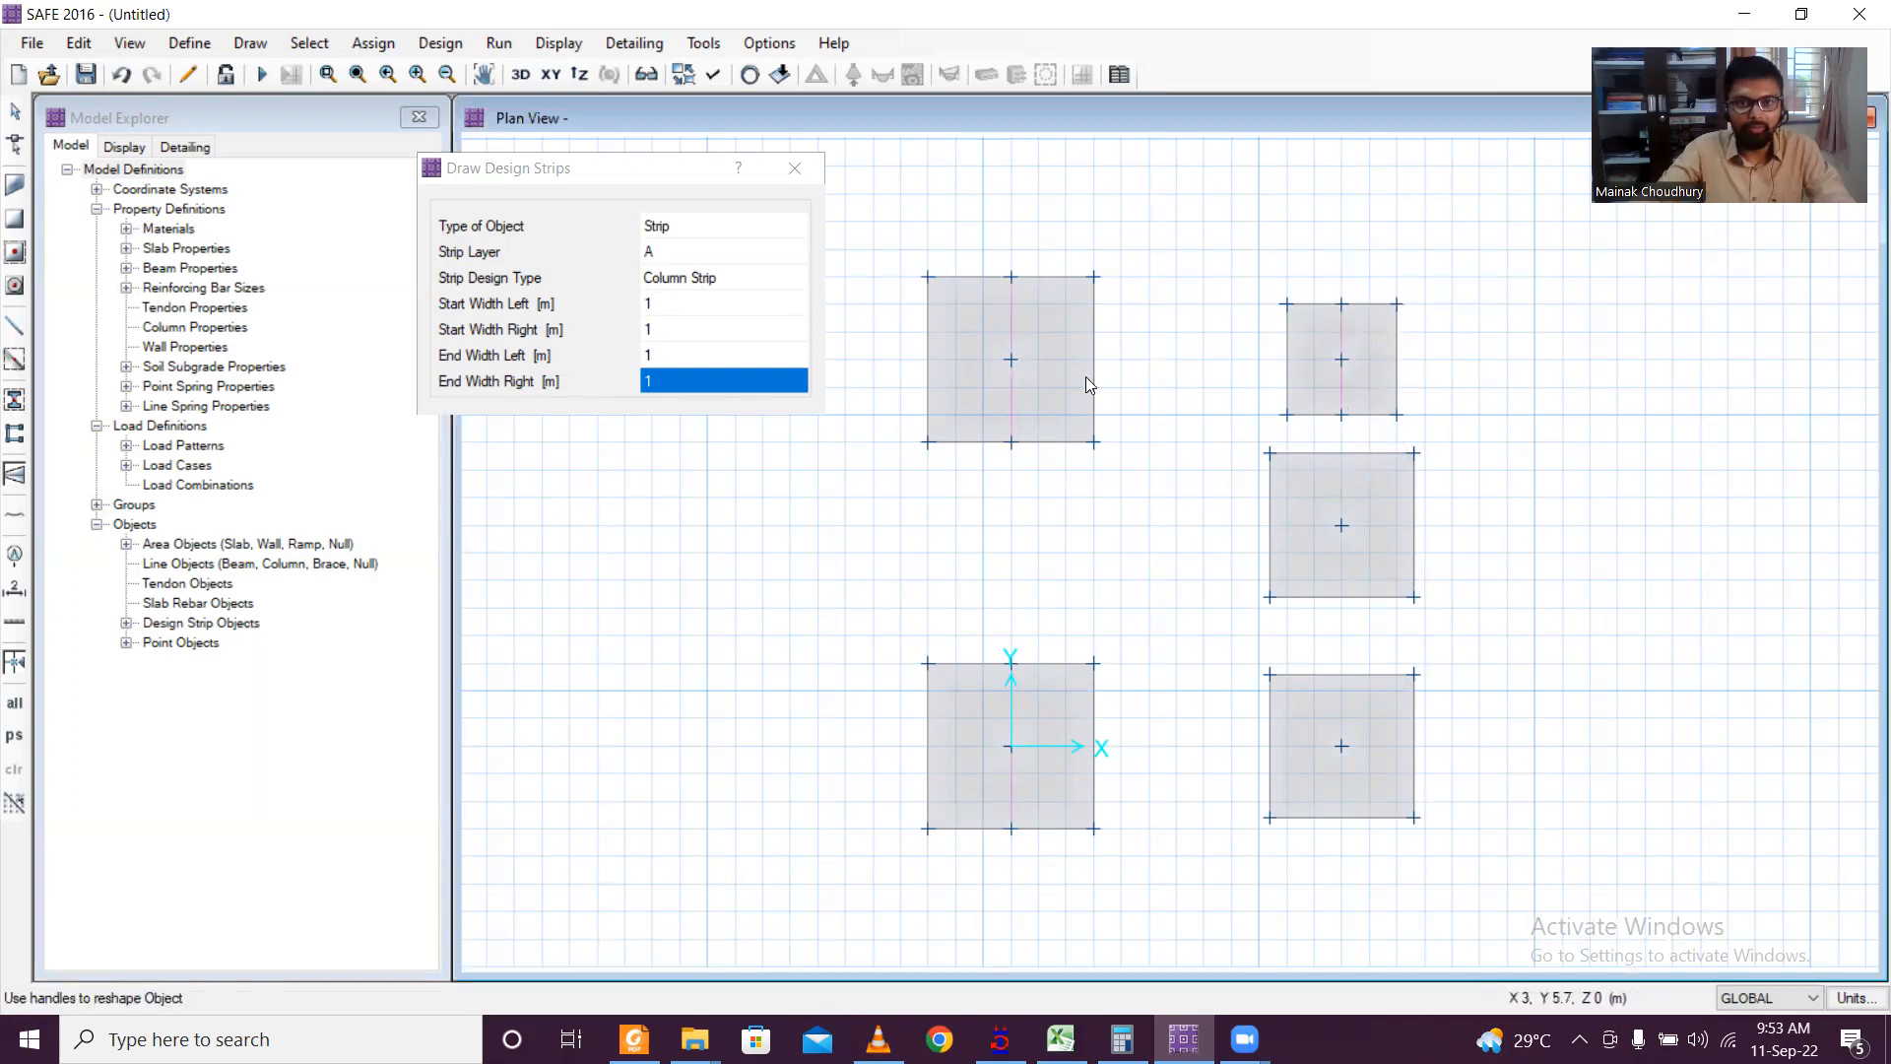
# Step: Set the design strip's start and end widths, left and right, to 1.3 m
pyautogui.click(723, 315)
pyautogui.click(717, 309)
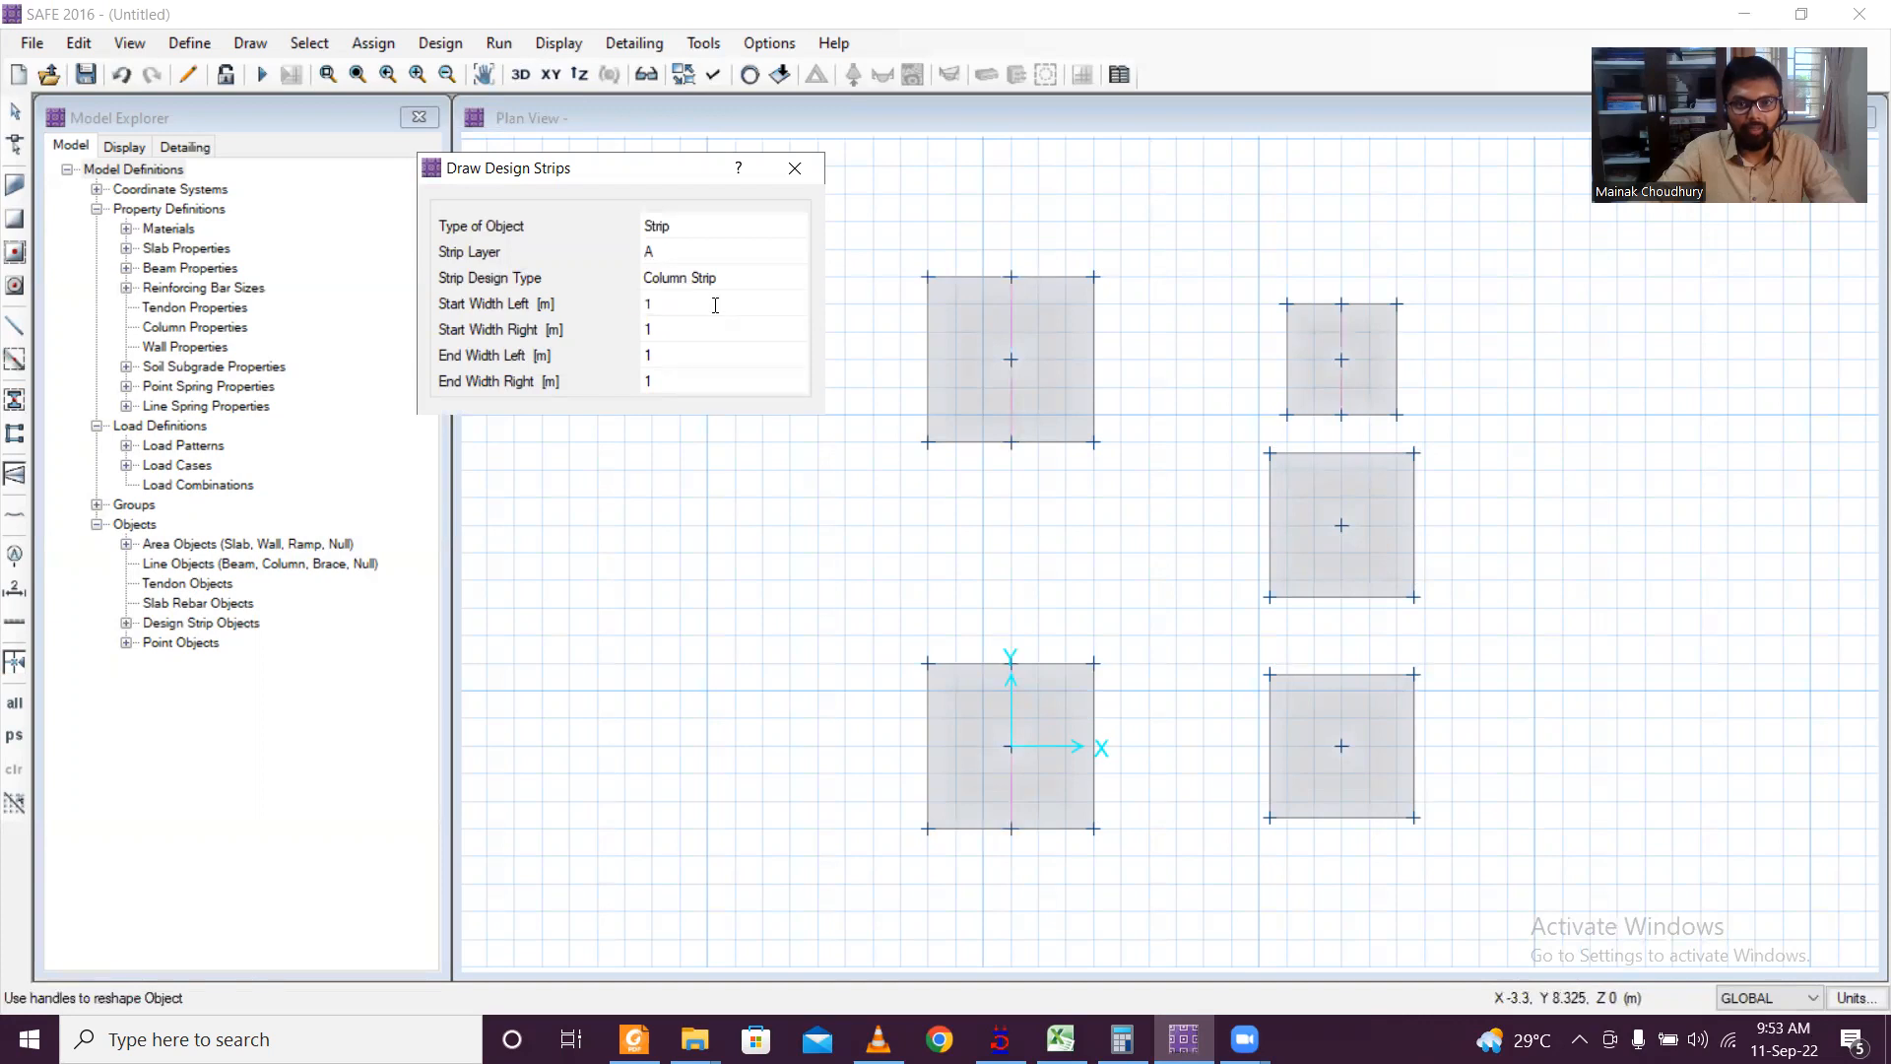
pyautogui.write('.3')
pyautogui.click(704, 329)
pyautogui.click(702, 327)
pyautogui.write('.3')
pyautogui.click(691, 347)
pyautogui.click(690, 347)
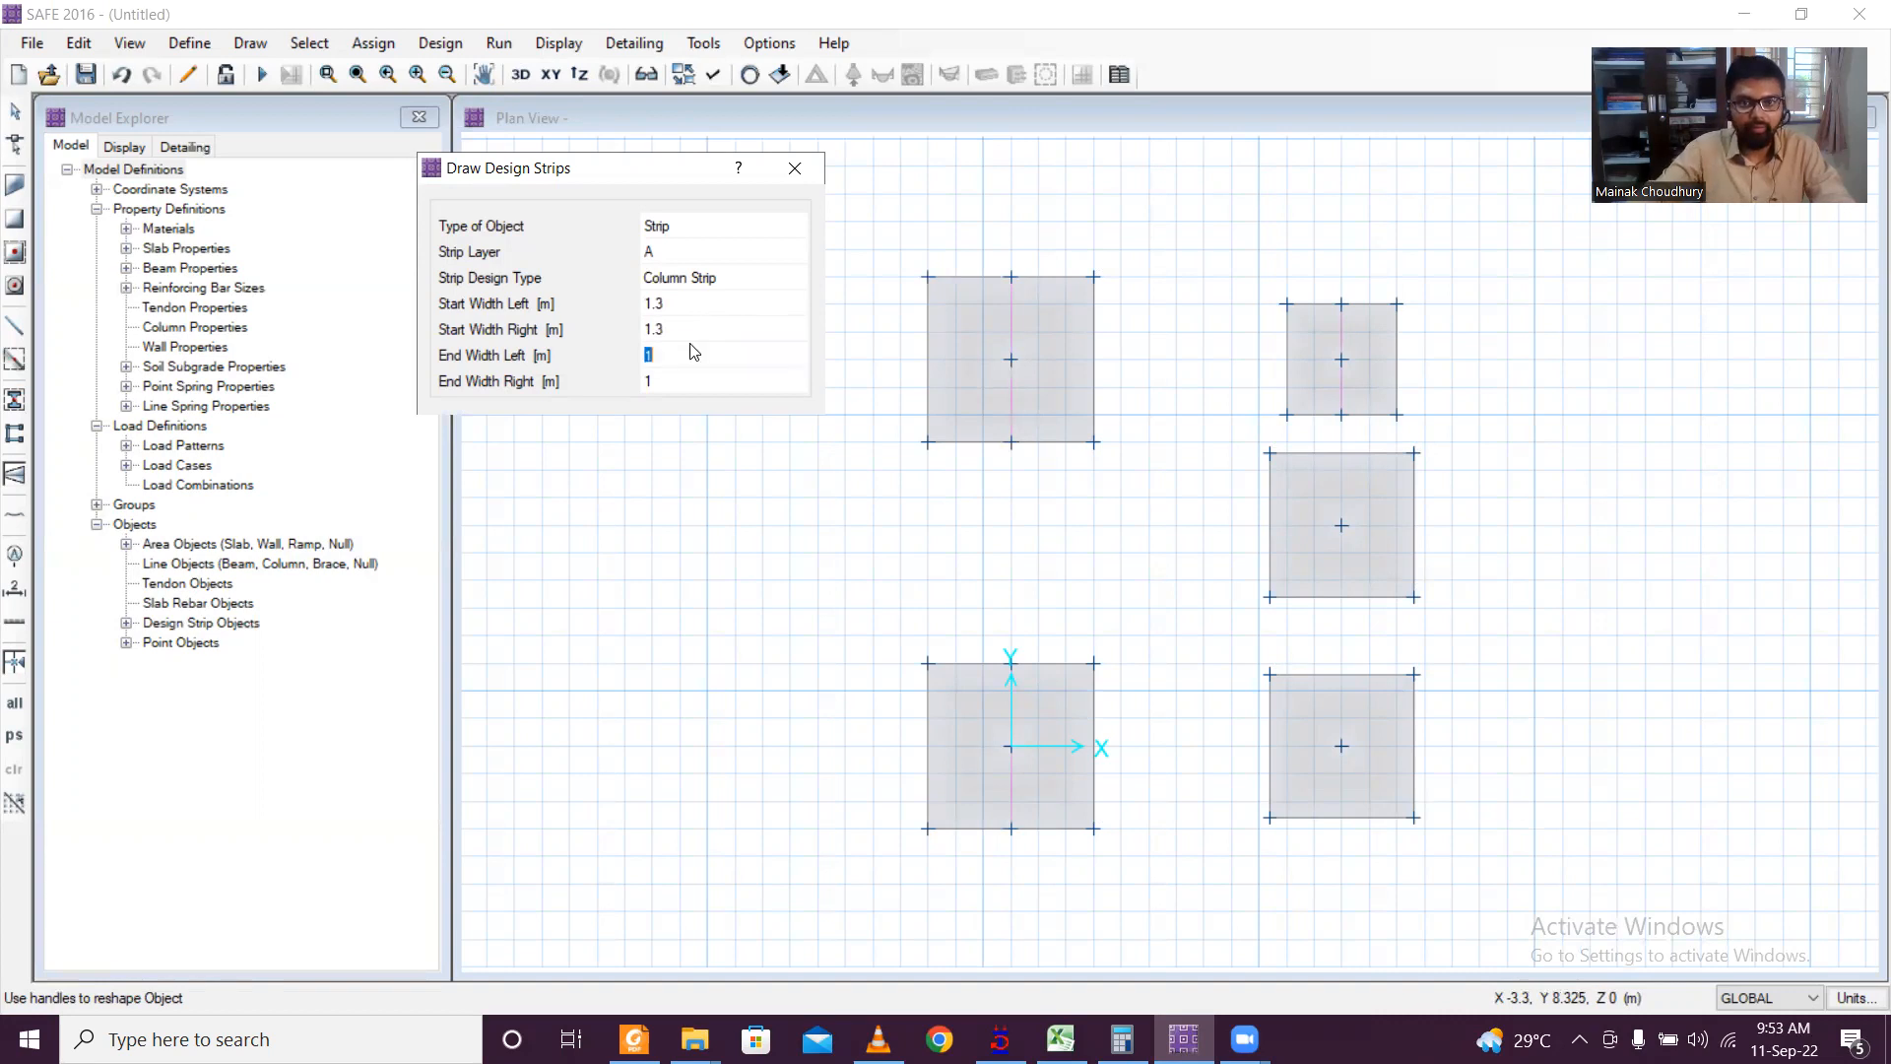
pyautogui.write('1.3')
pyautogui.click(697, 380)
pyautogui.click(697, 380)
pyautogui.write('1.3')
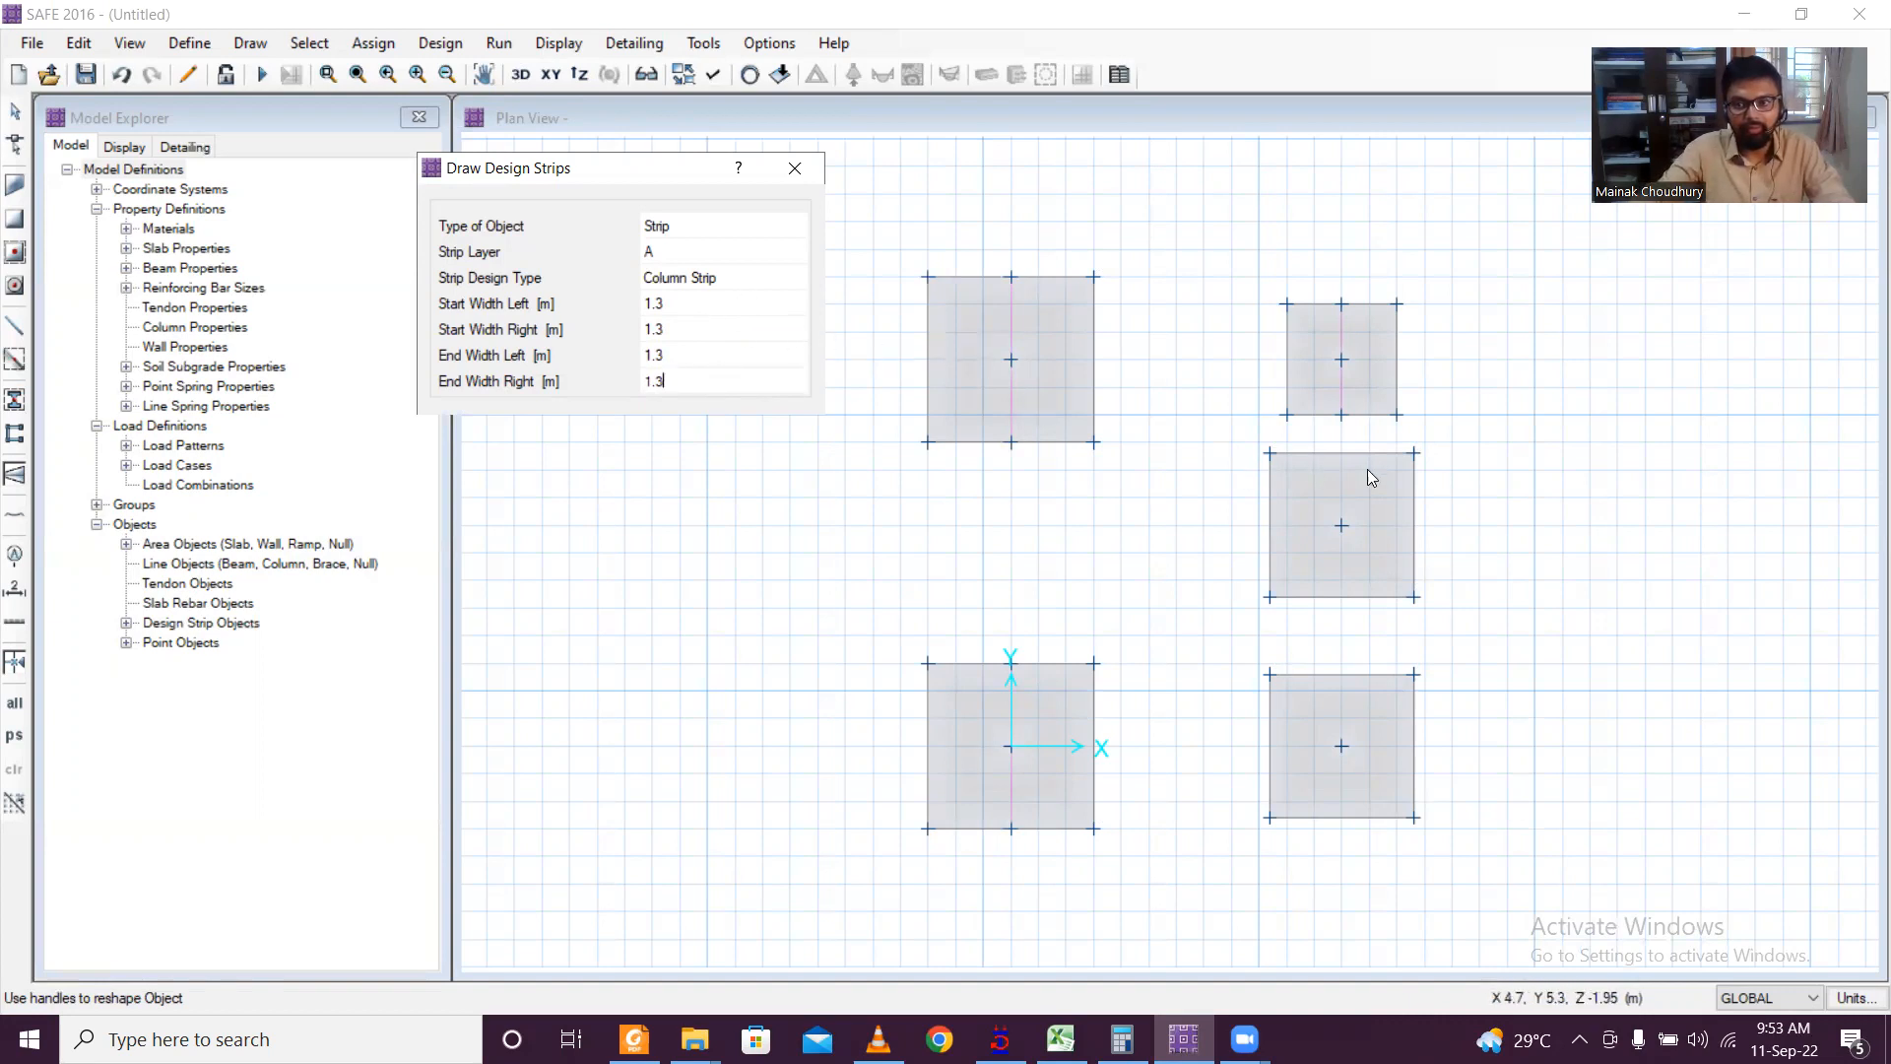
# Step: Draw layer A column strips along Y through the two medium-size footings below the smallest one
pyautogui.click(1341, 454)
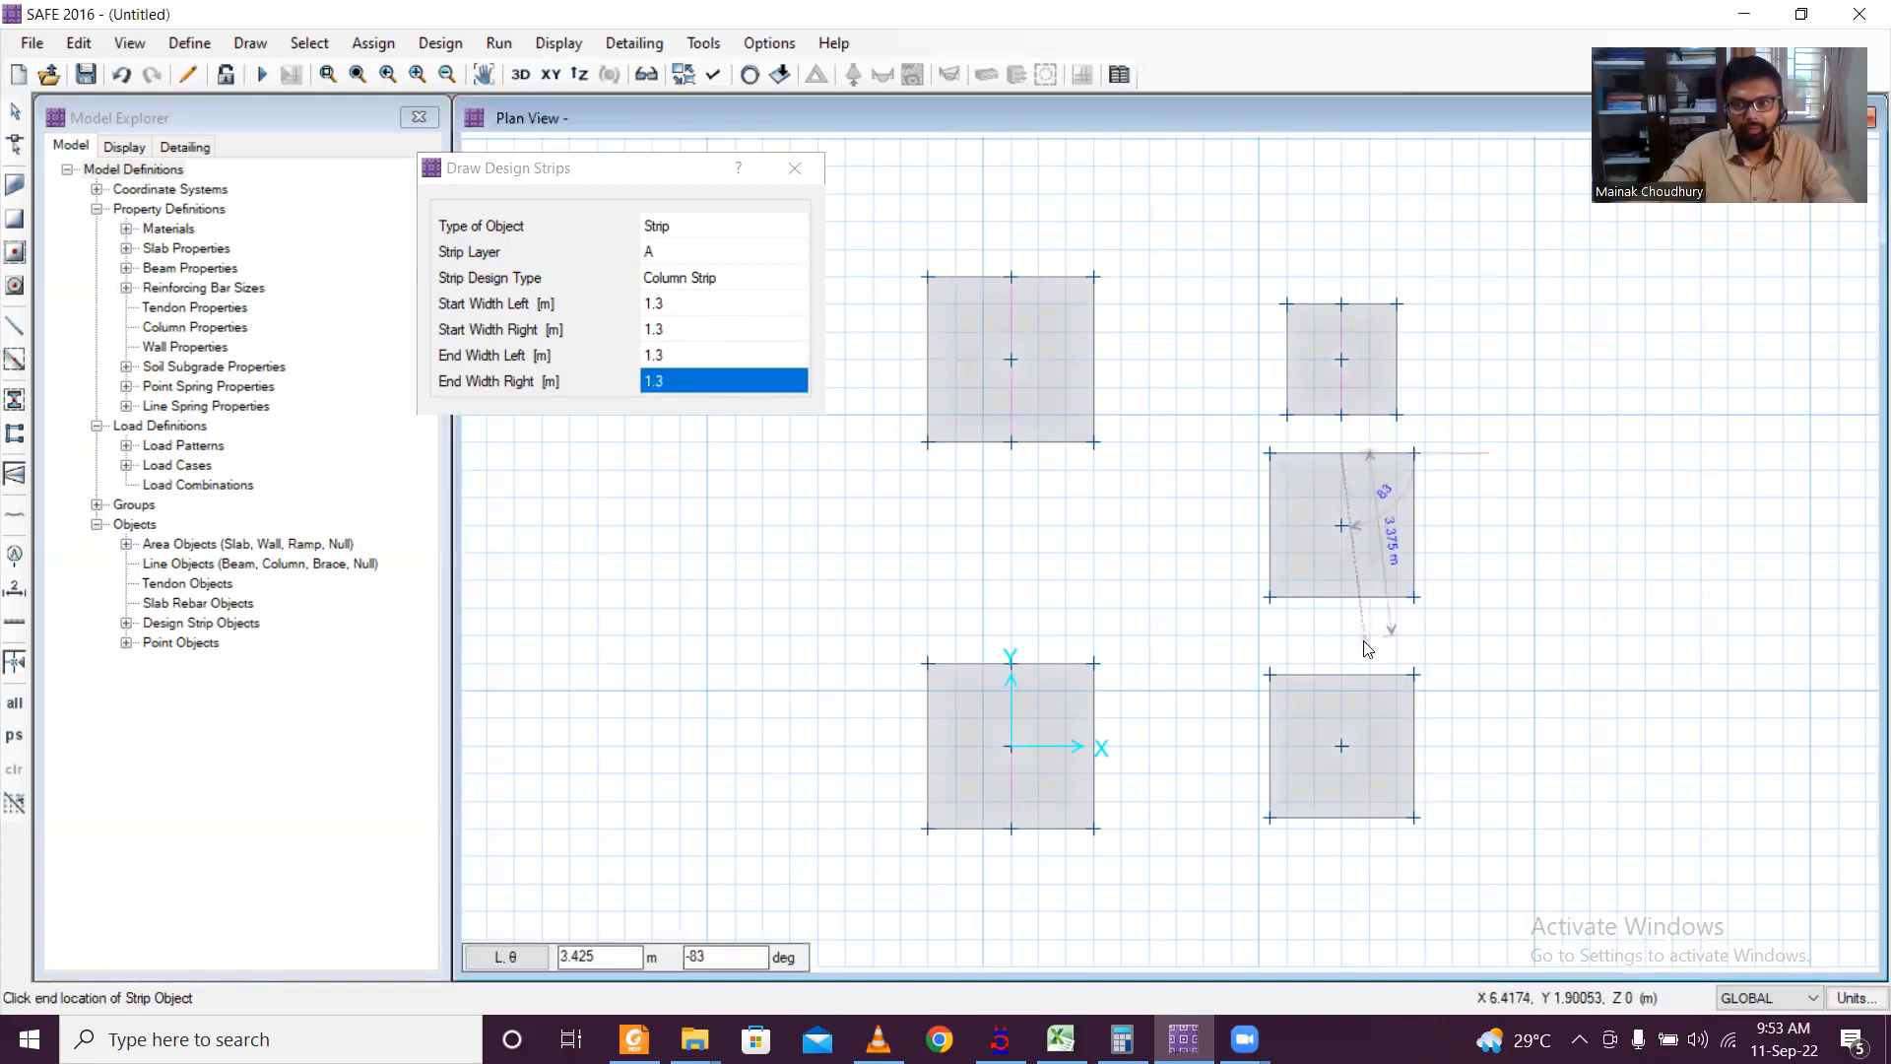
pyautogui.click(1349, 674)
pyautogui.click(1338, 680)
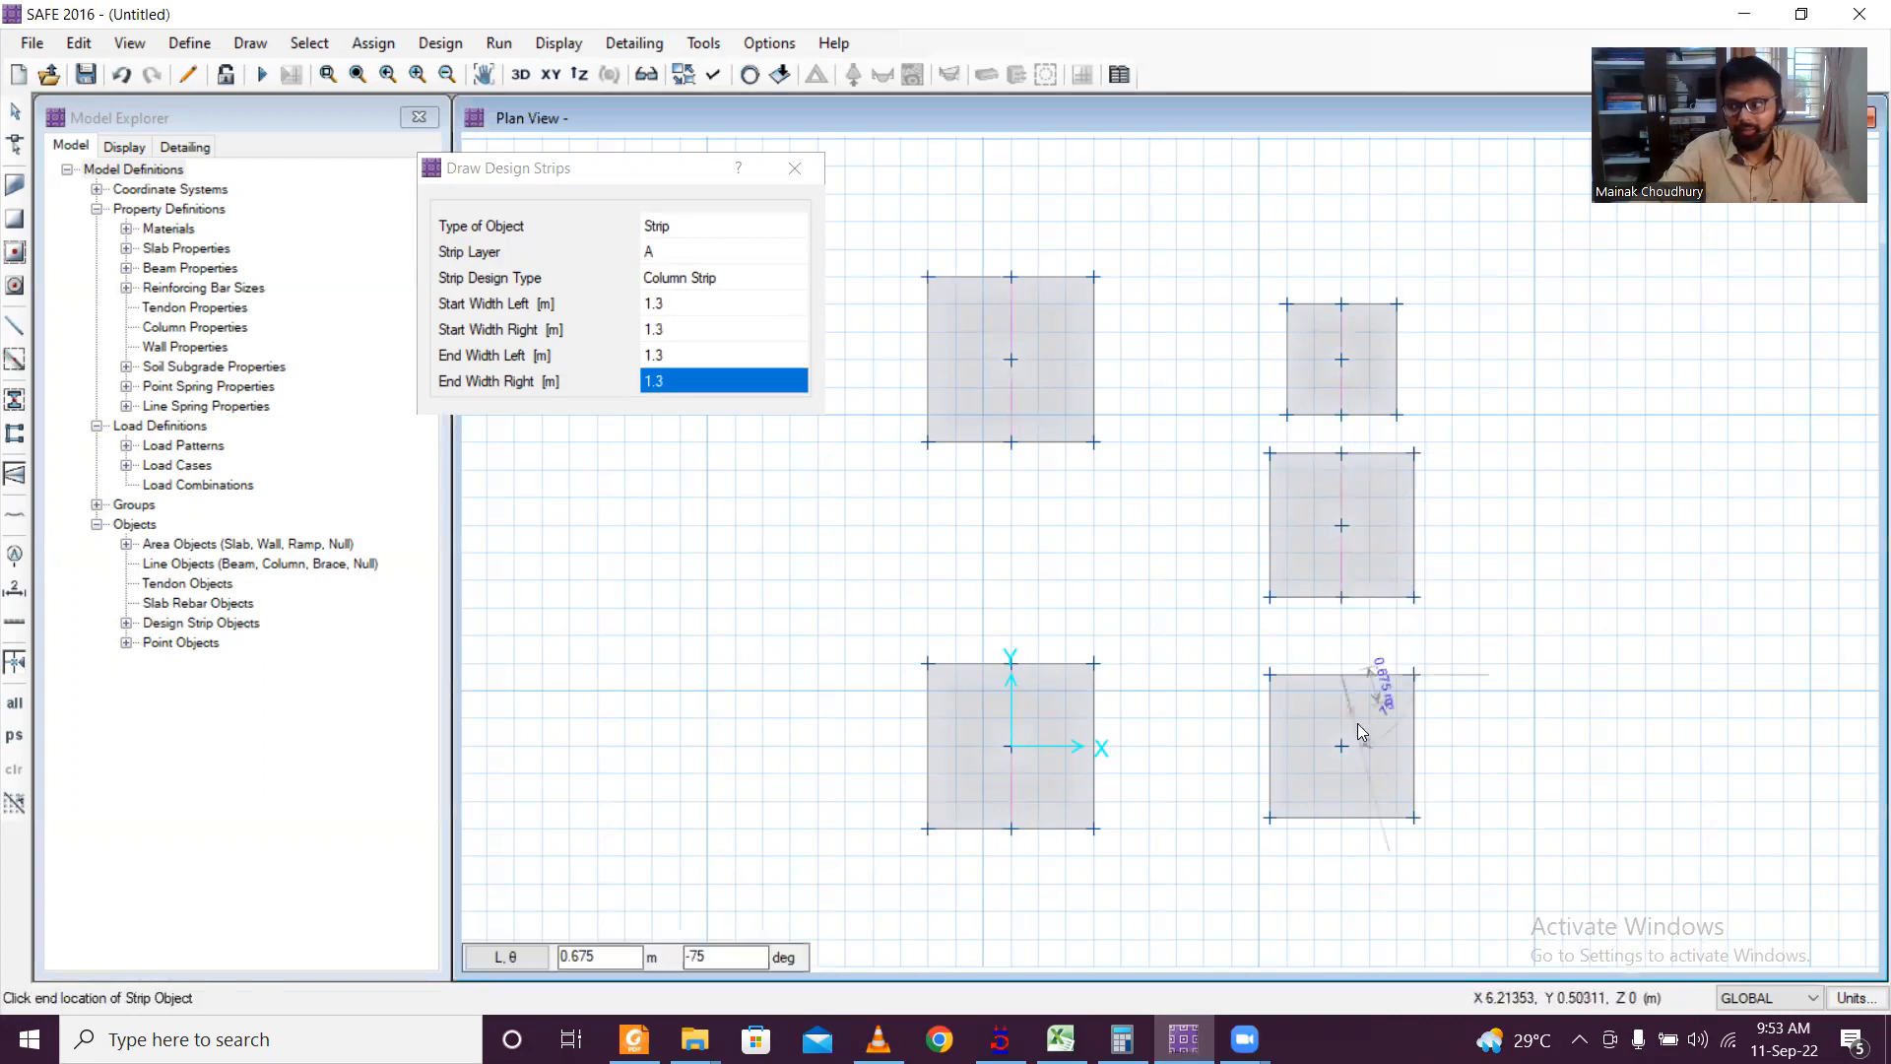
pyautogui.click(1347, 824)
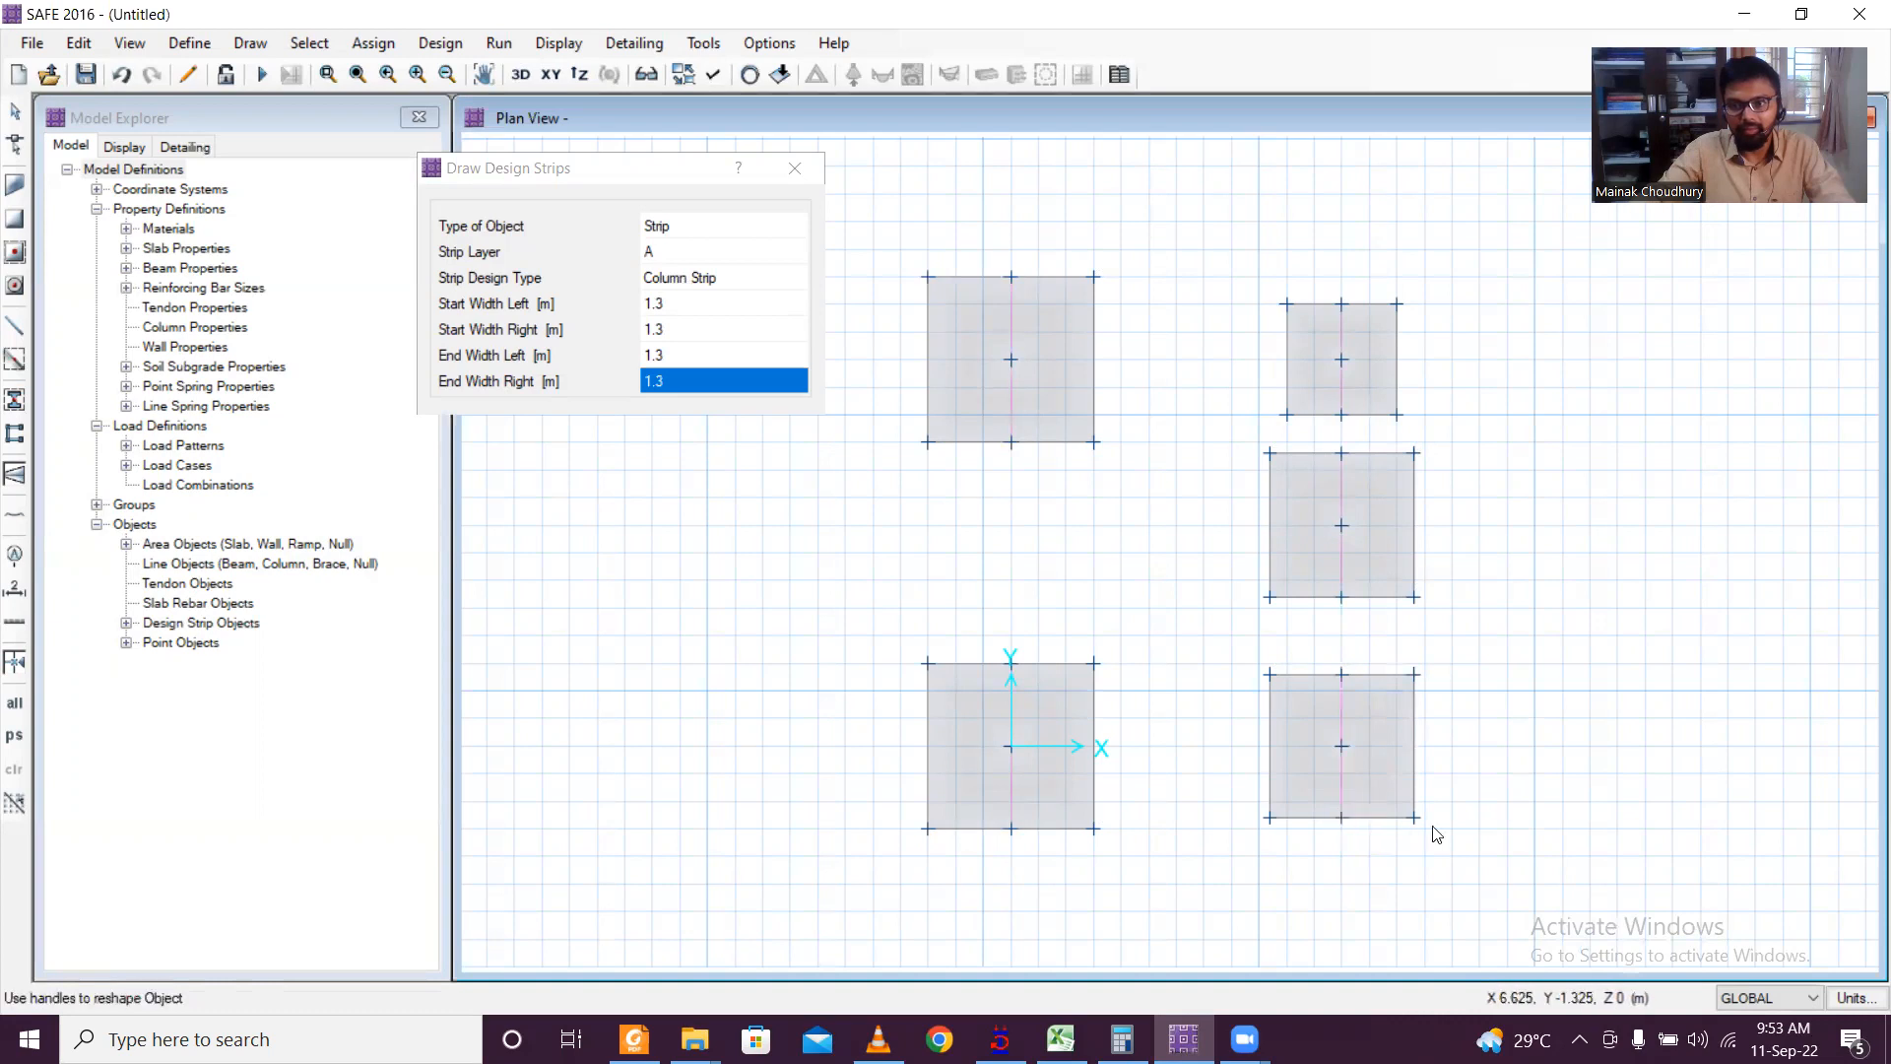
# Step: Change the strip layer to B and draw 1.3 m wide-per-side strips along X across the two medium-size footings
pyautogui.click(757, 252)
pyautogui.click(795, 250)
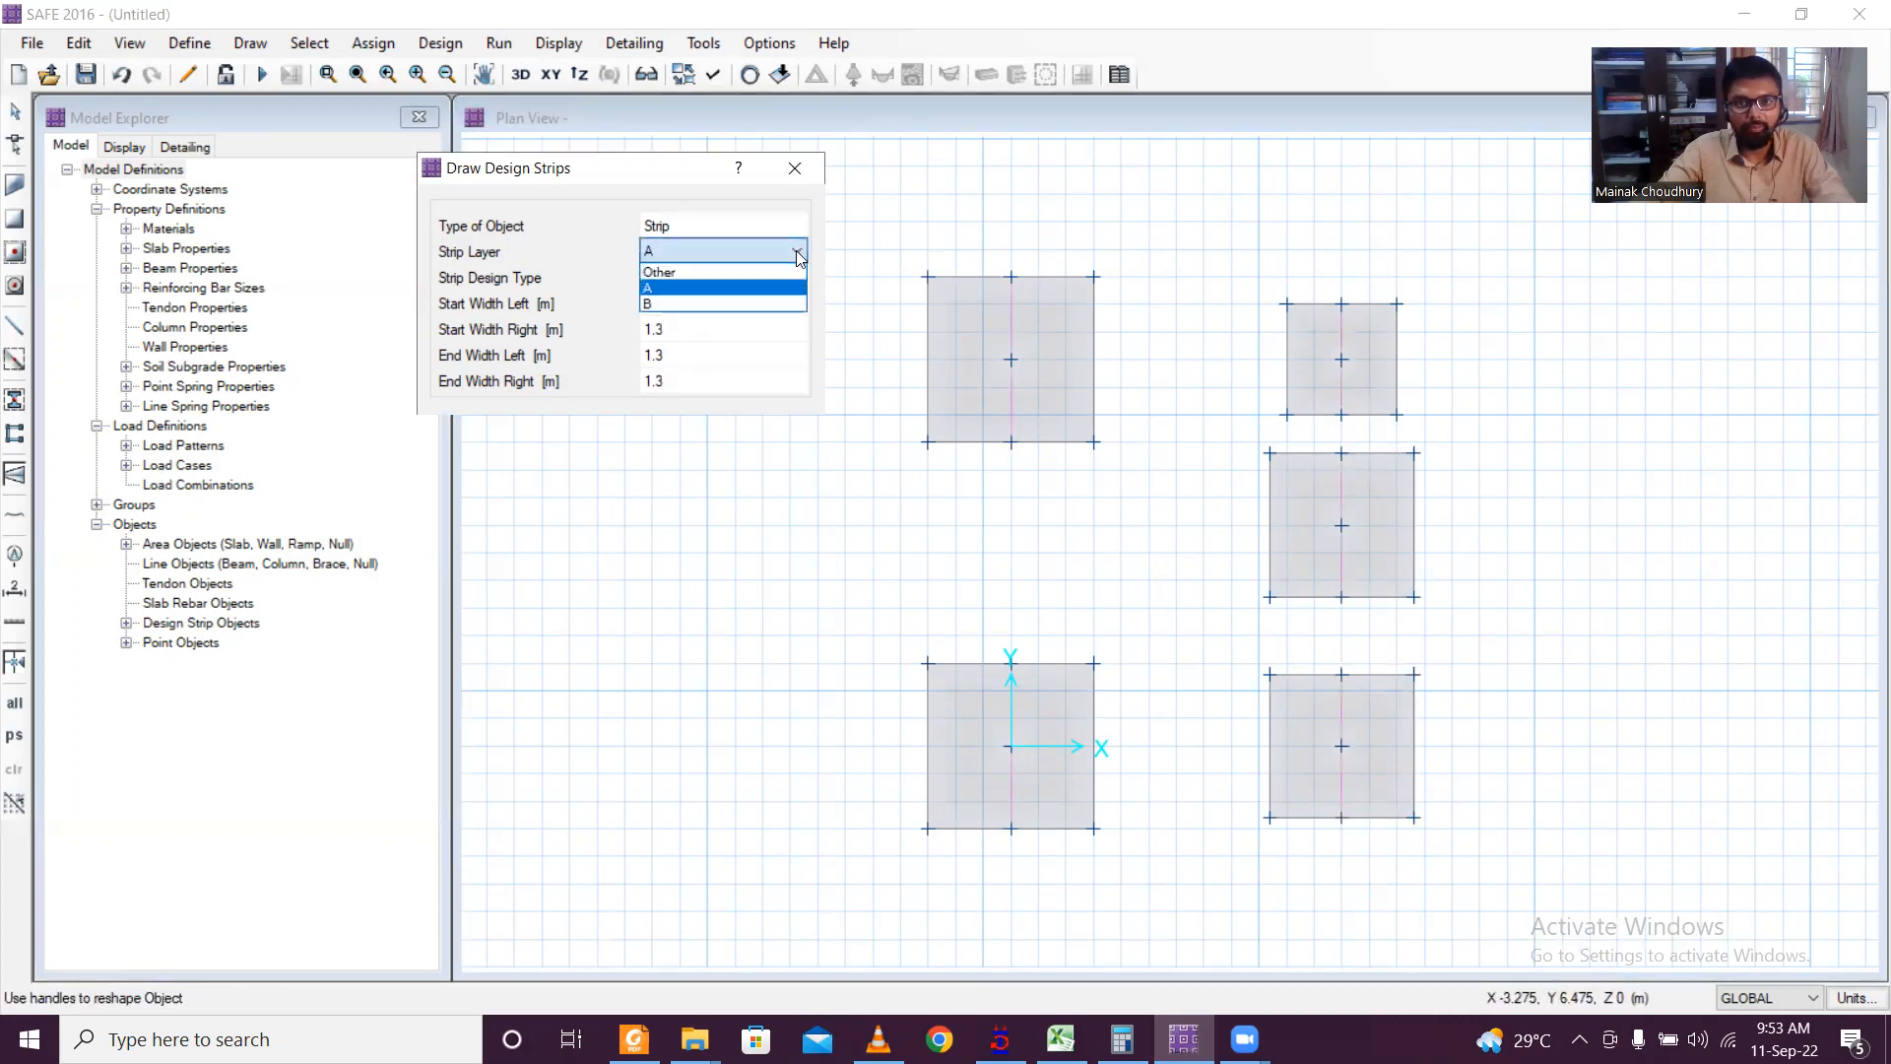
pyautogui.click(758, 306)
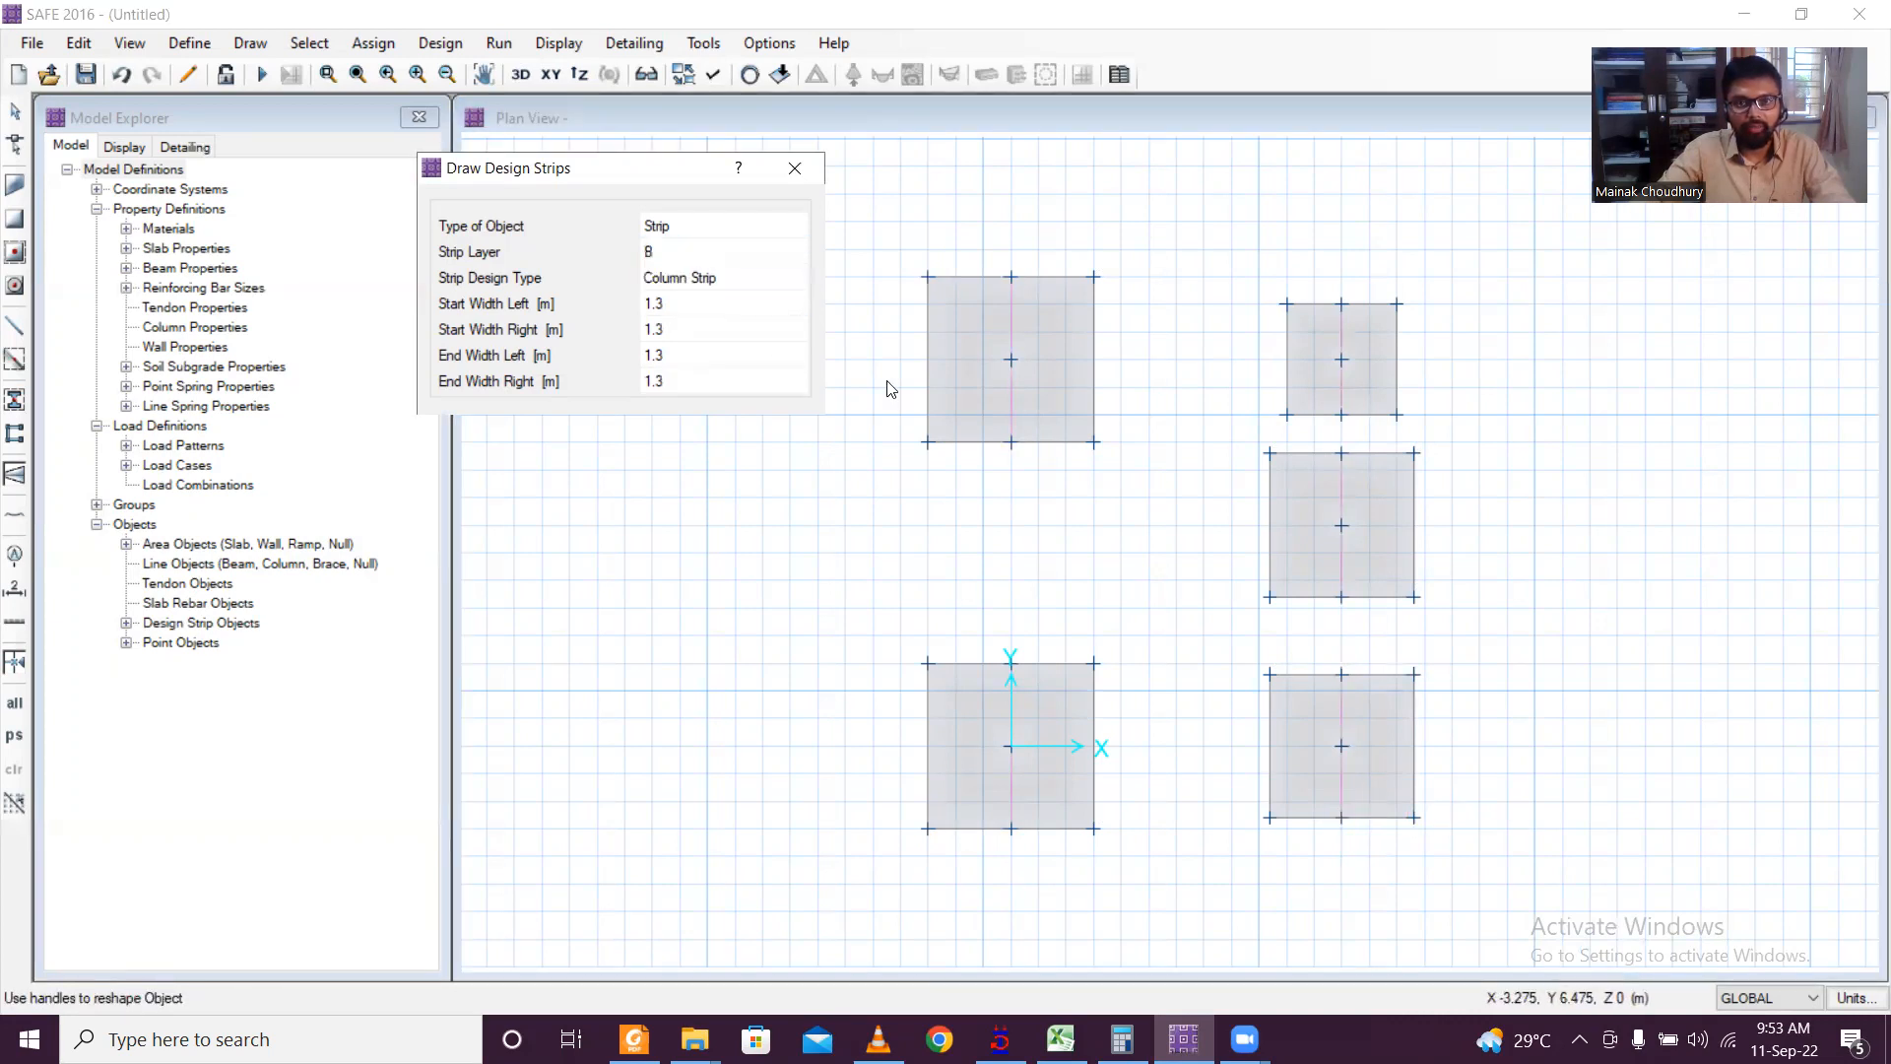
pyautogui.click(1271, 754)
pyautogui.click(1414, 745)
pyautogui.click(1276, 531)
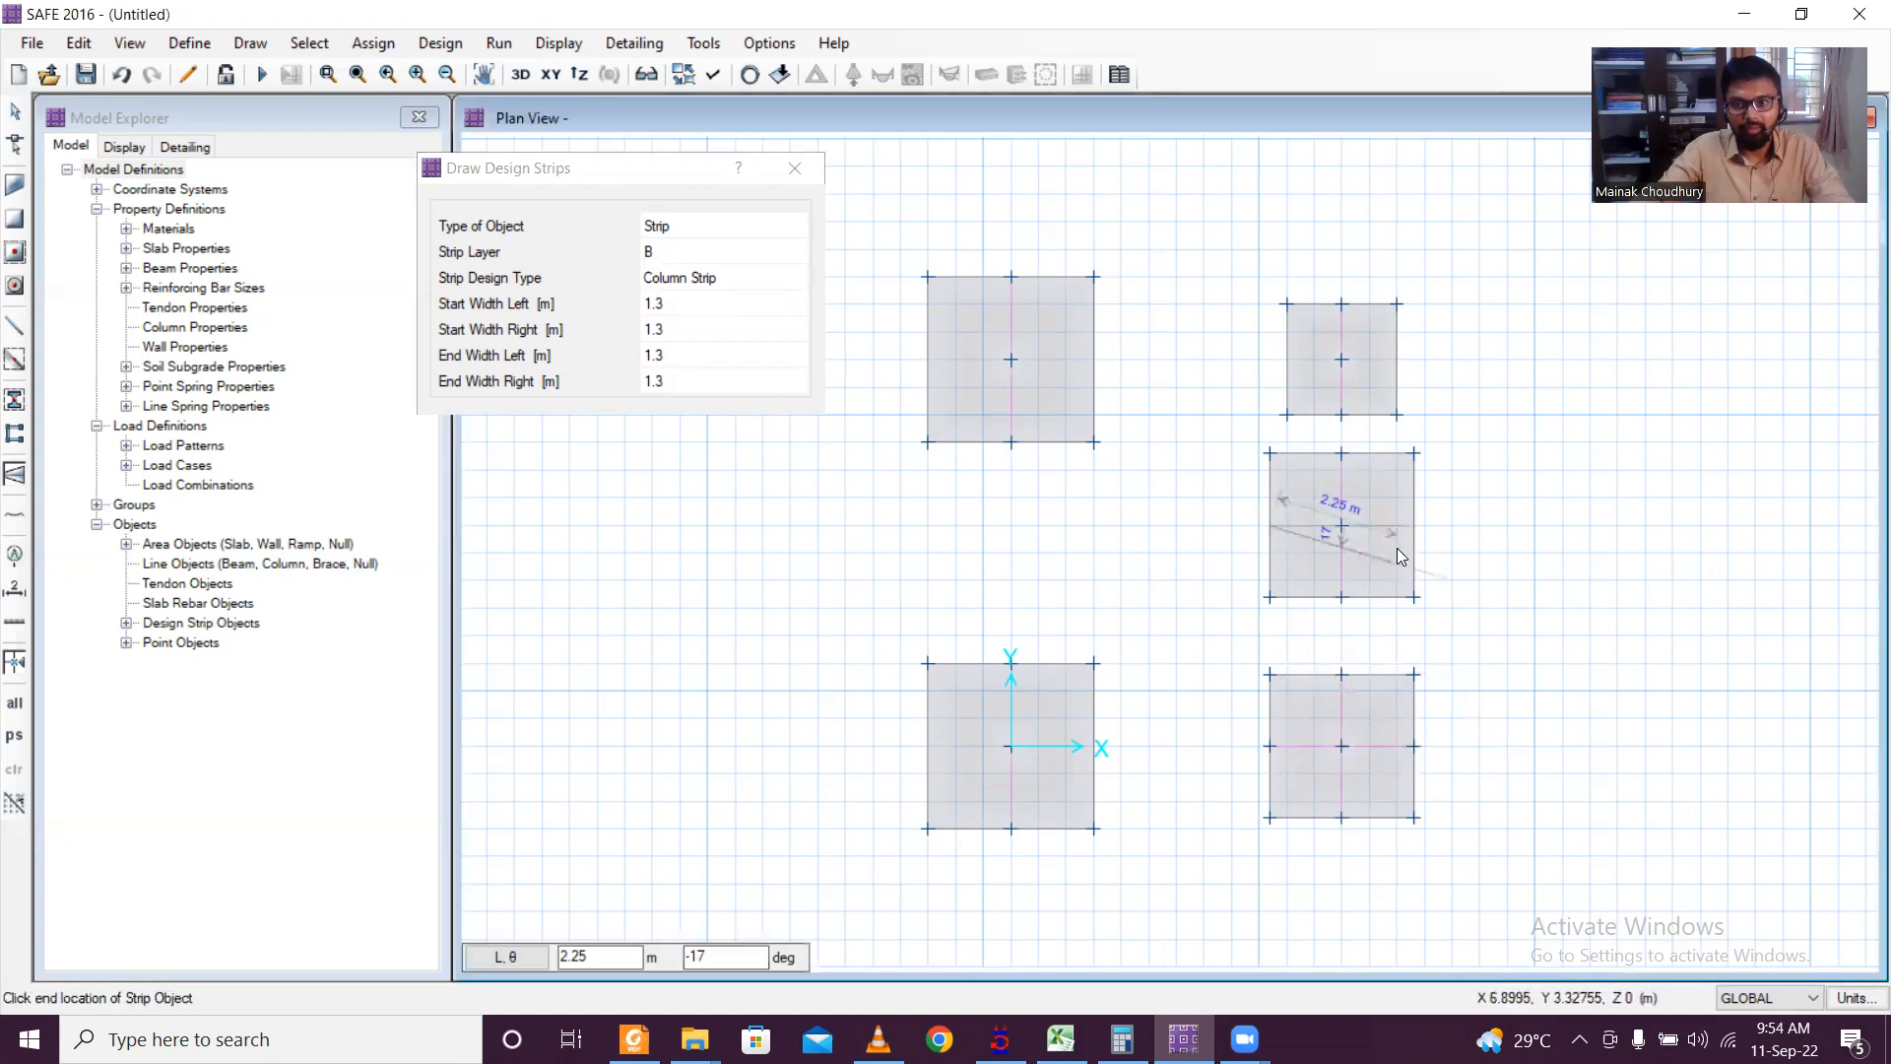
pyautogui.click(1408, 530)
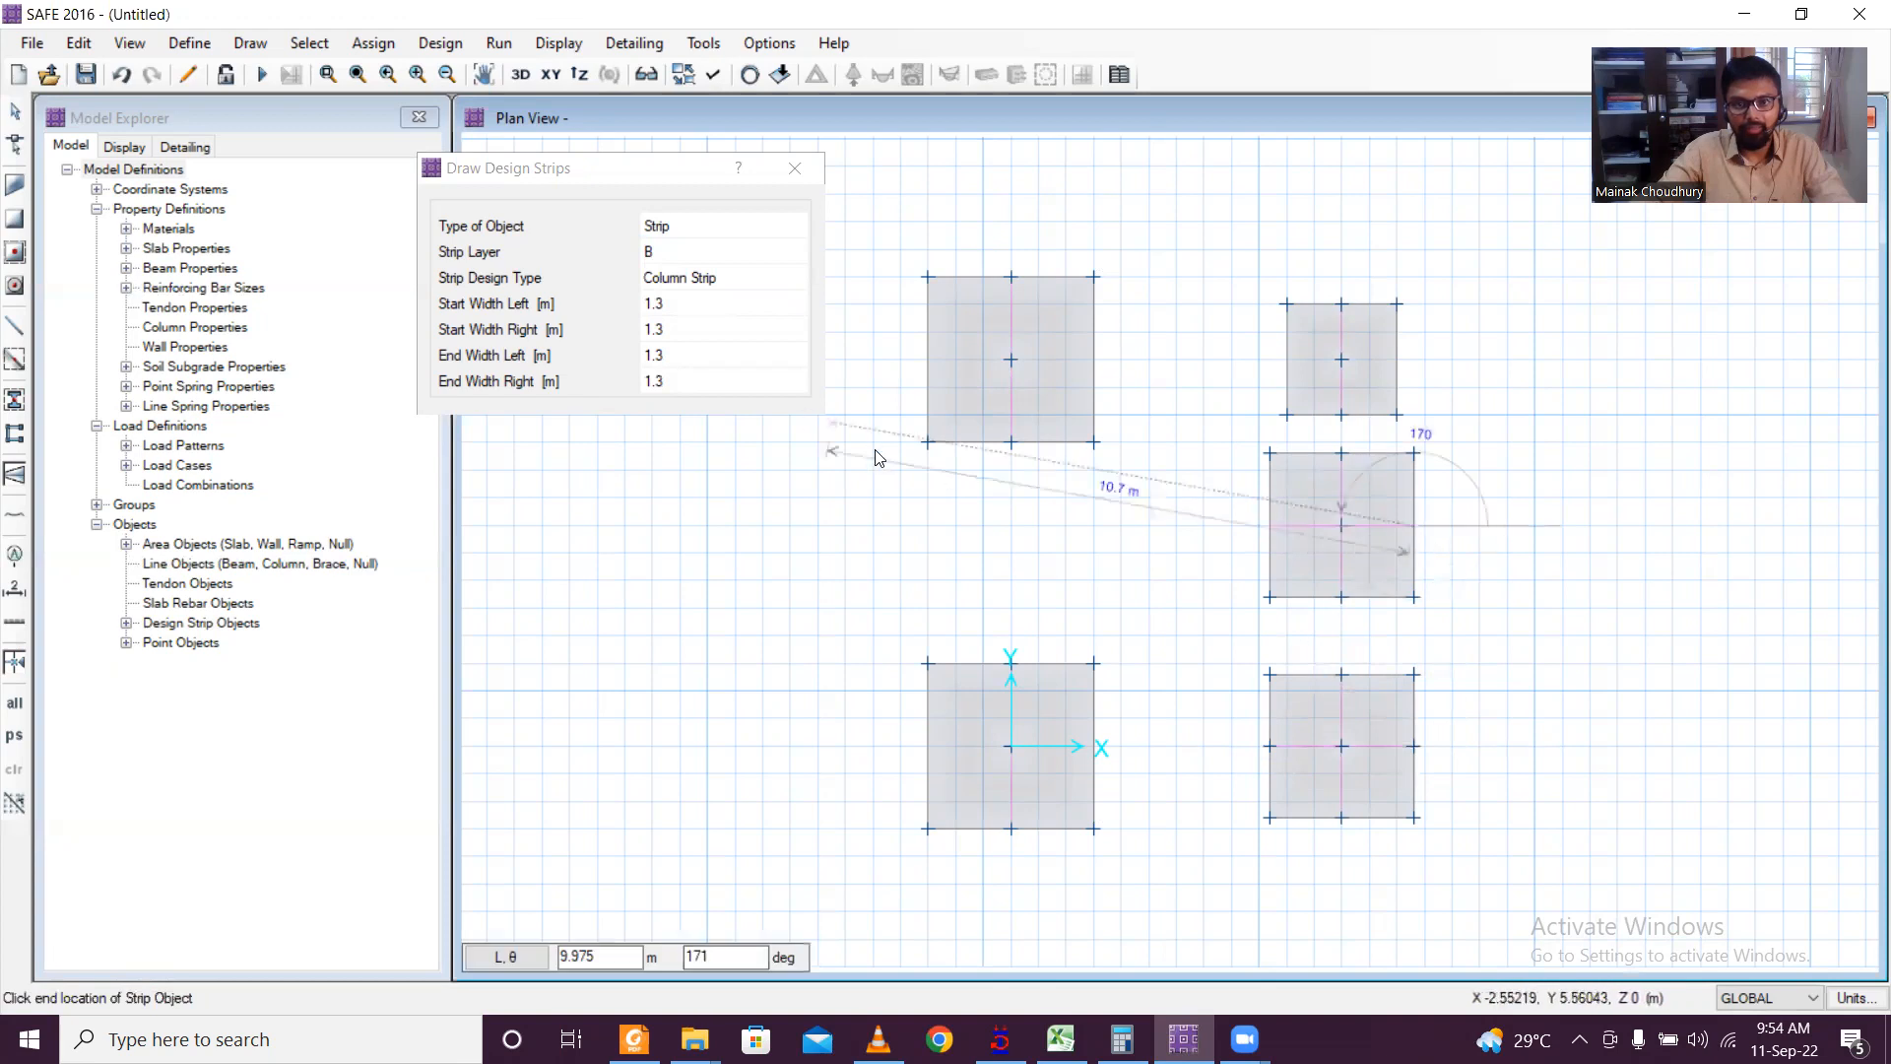
pyautogui.rightClick(1245, 633)
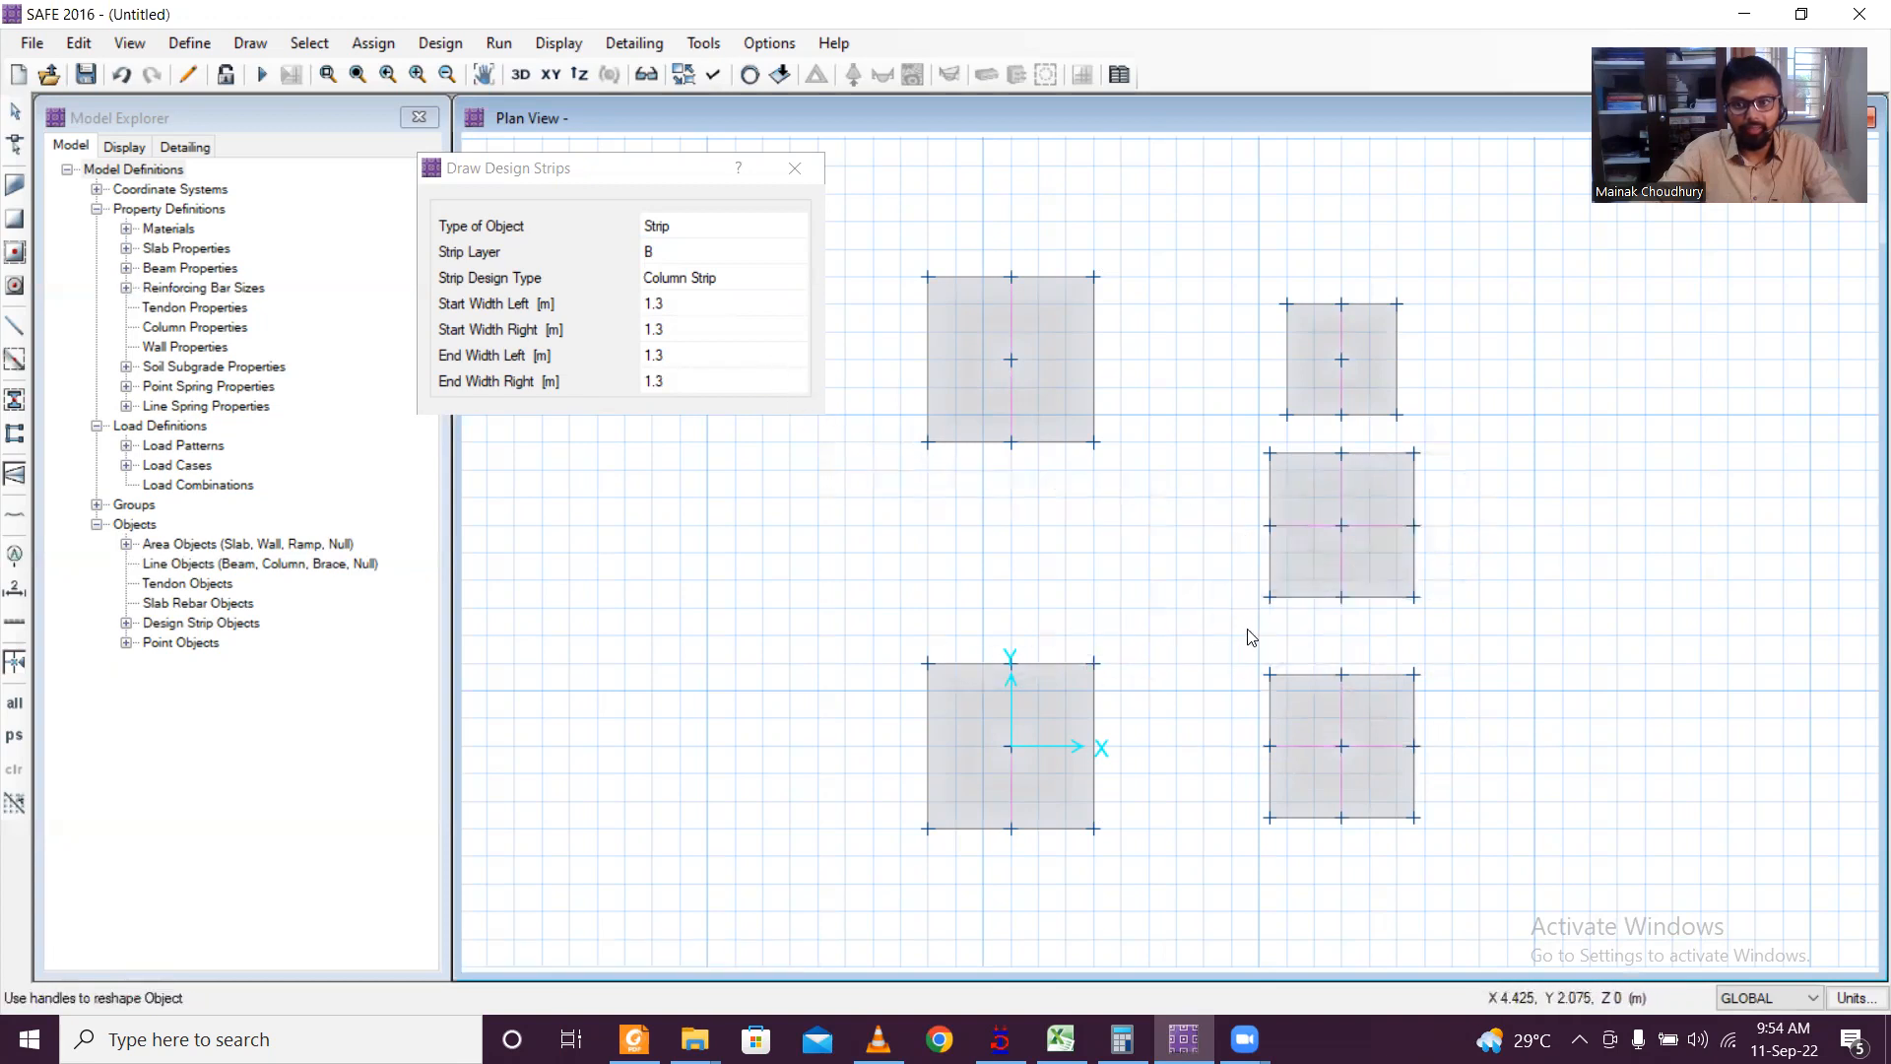
# Step: Set all four strip widths to 1 m and draw a layer B strip along X across the smallest footing
pyautogui.click(724, 303)
pyautogui.doubleClick(715, 305)
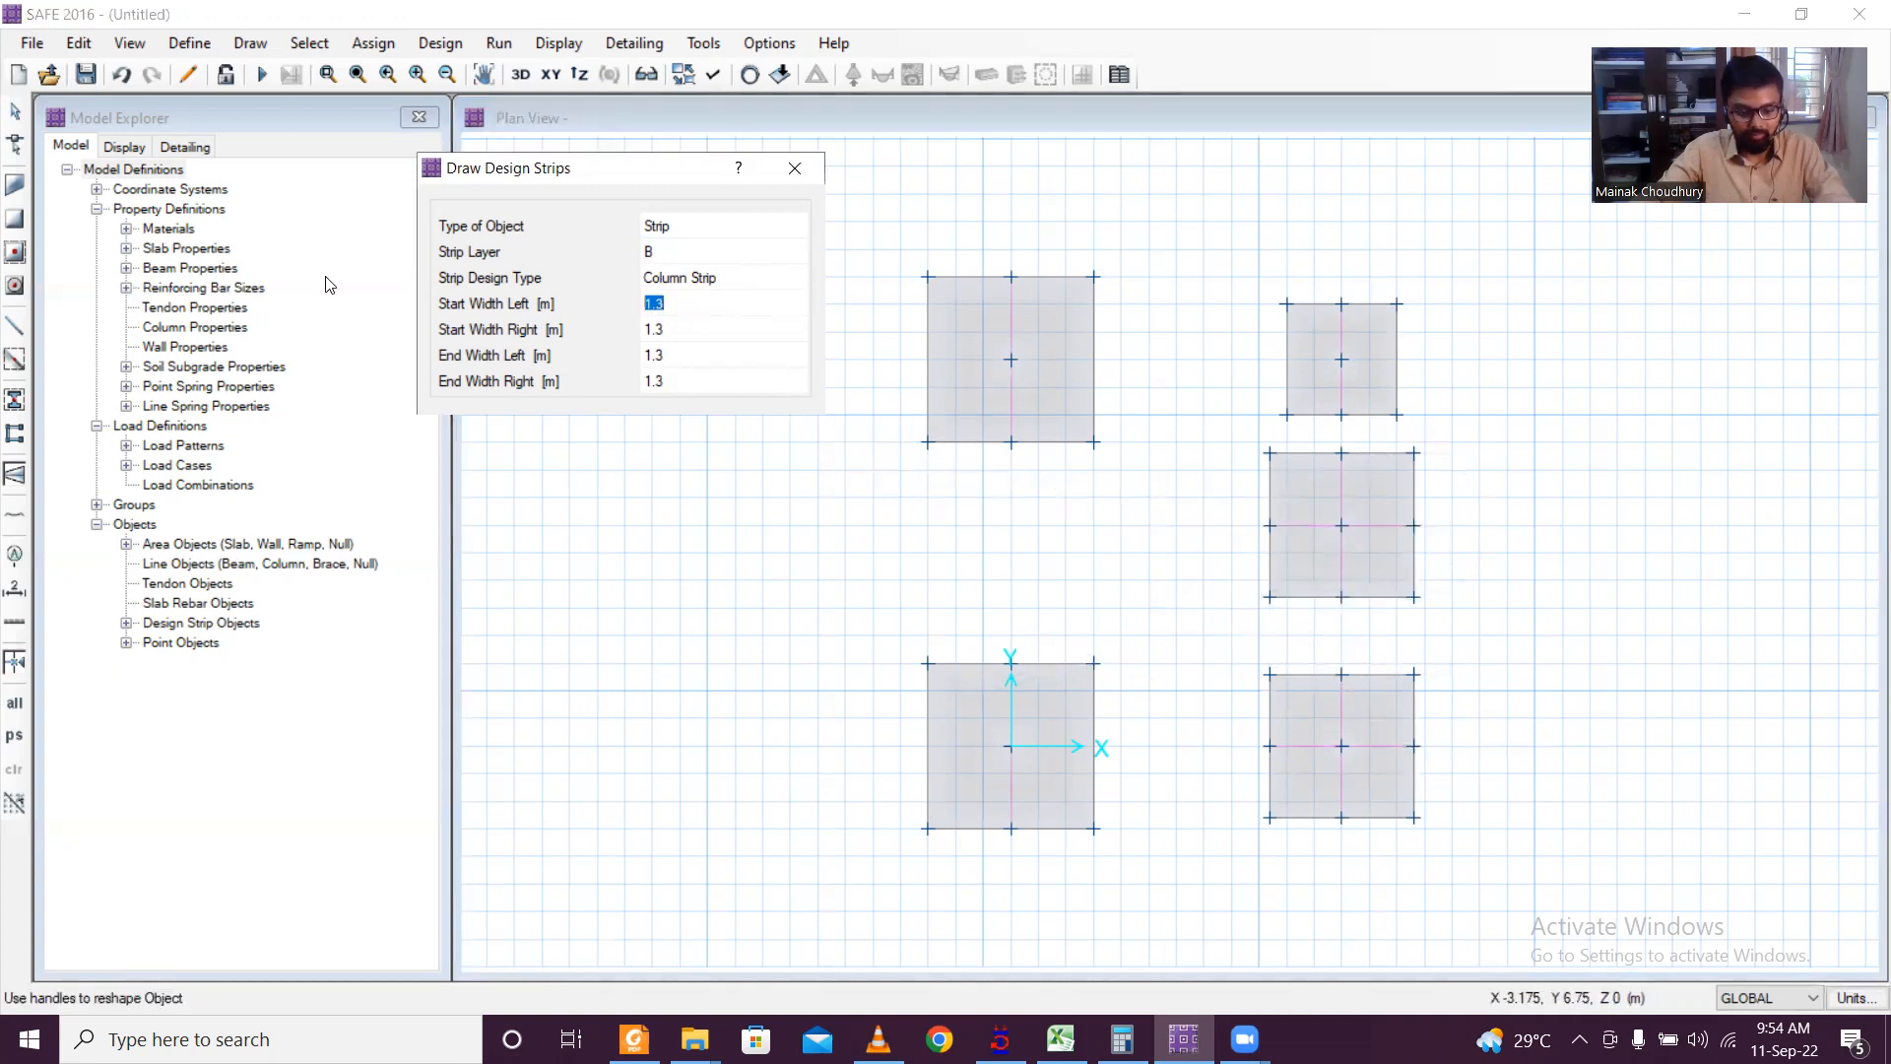
pyautogui.write('1')
pyautogui.press('Return')
pyautogui.click(677, 335)
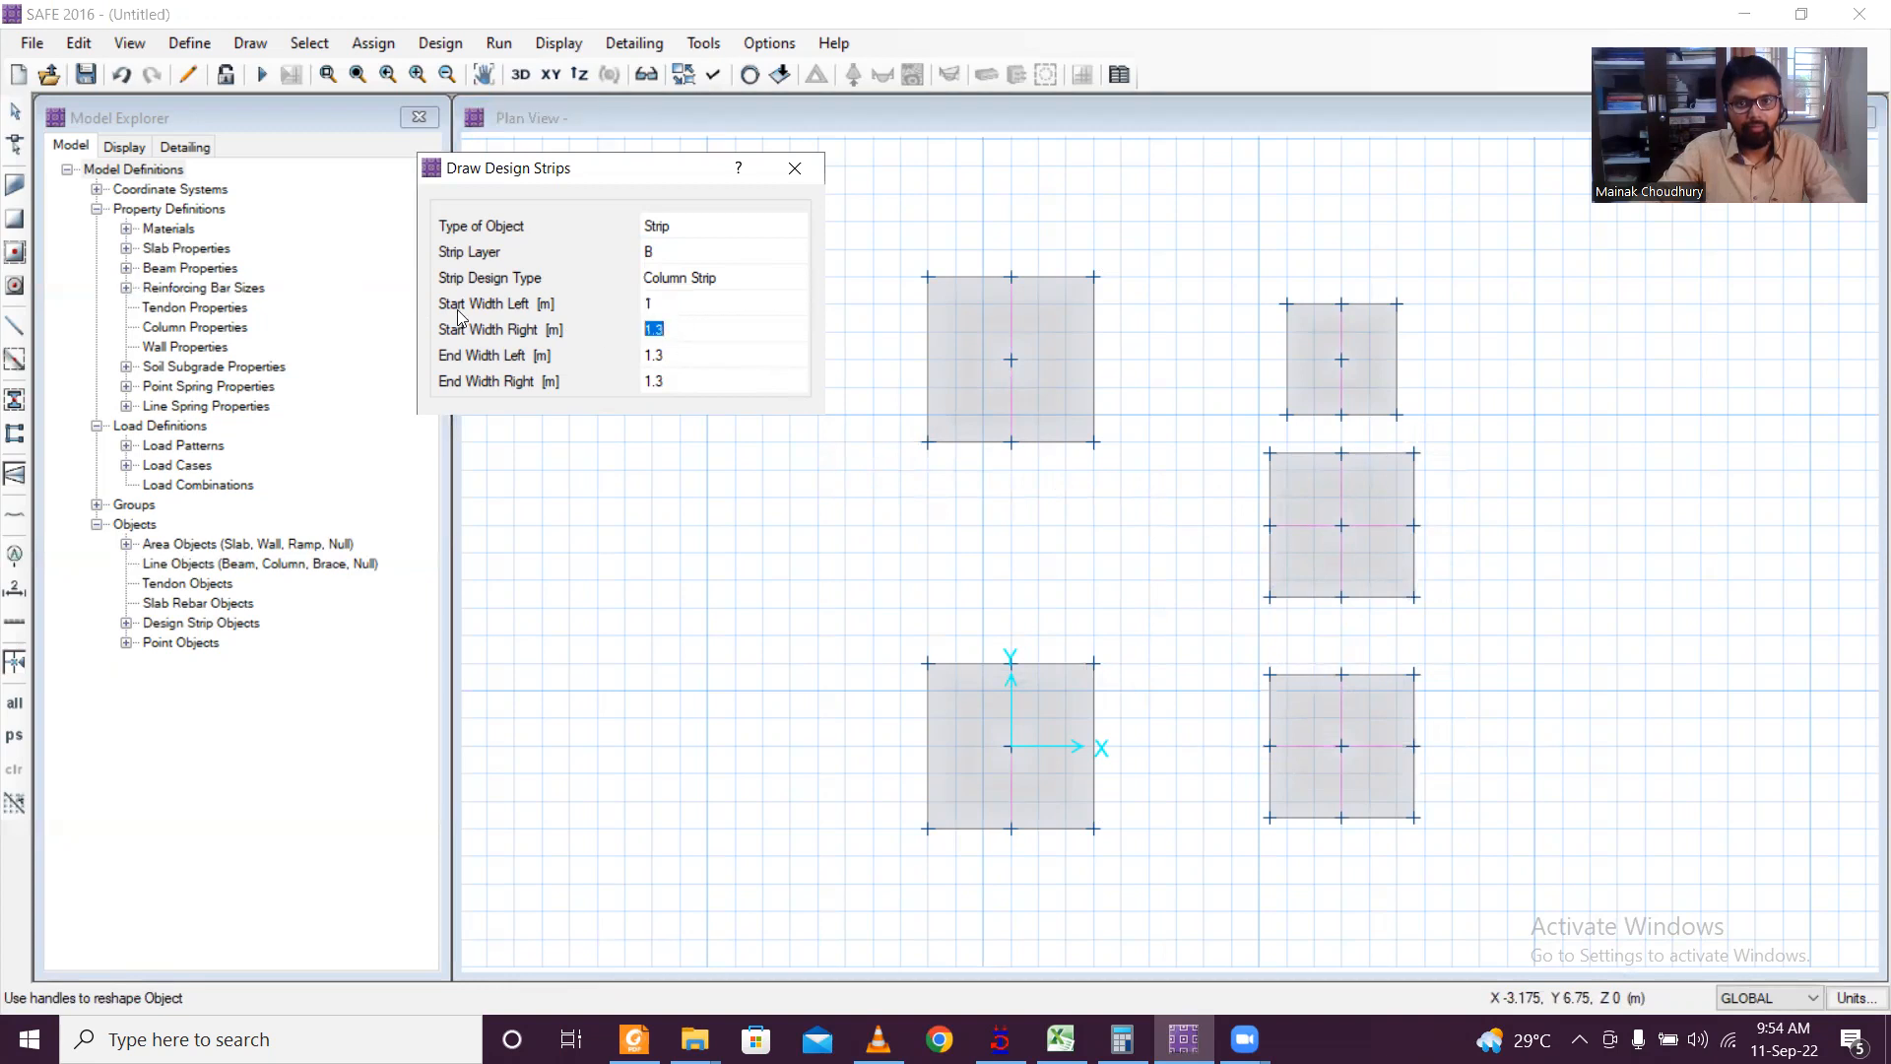
pyautogui.click(659, 357)
pyautogui.write('1')
pyautogui.click(669, 384)
pyautogui.write('1')
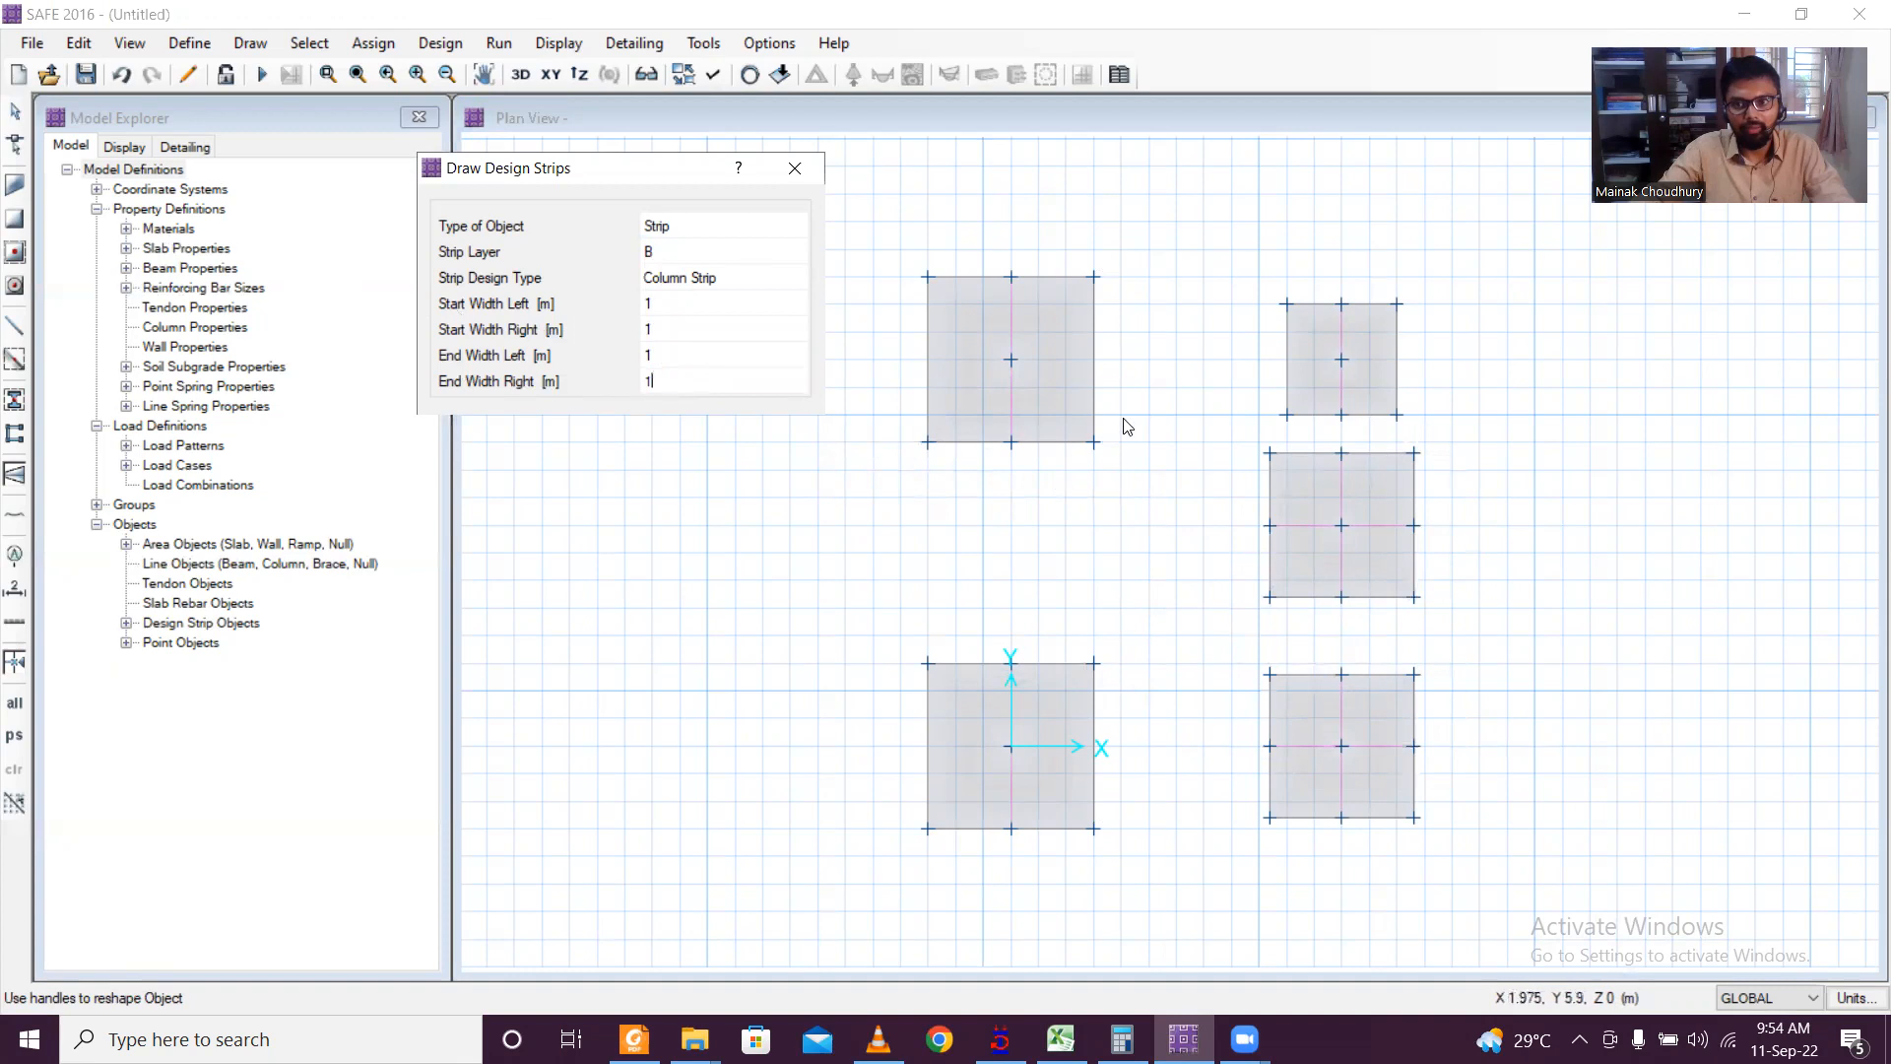
pyautogui.click(1289, 361)
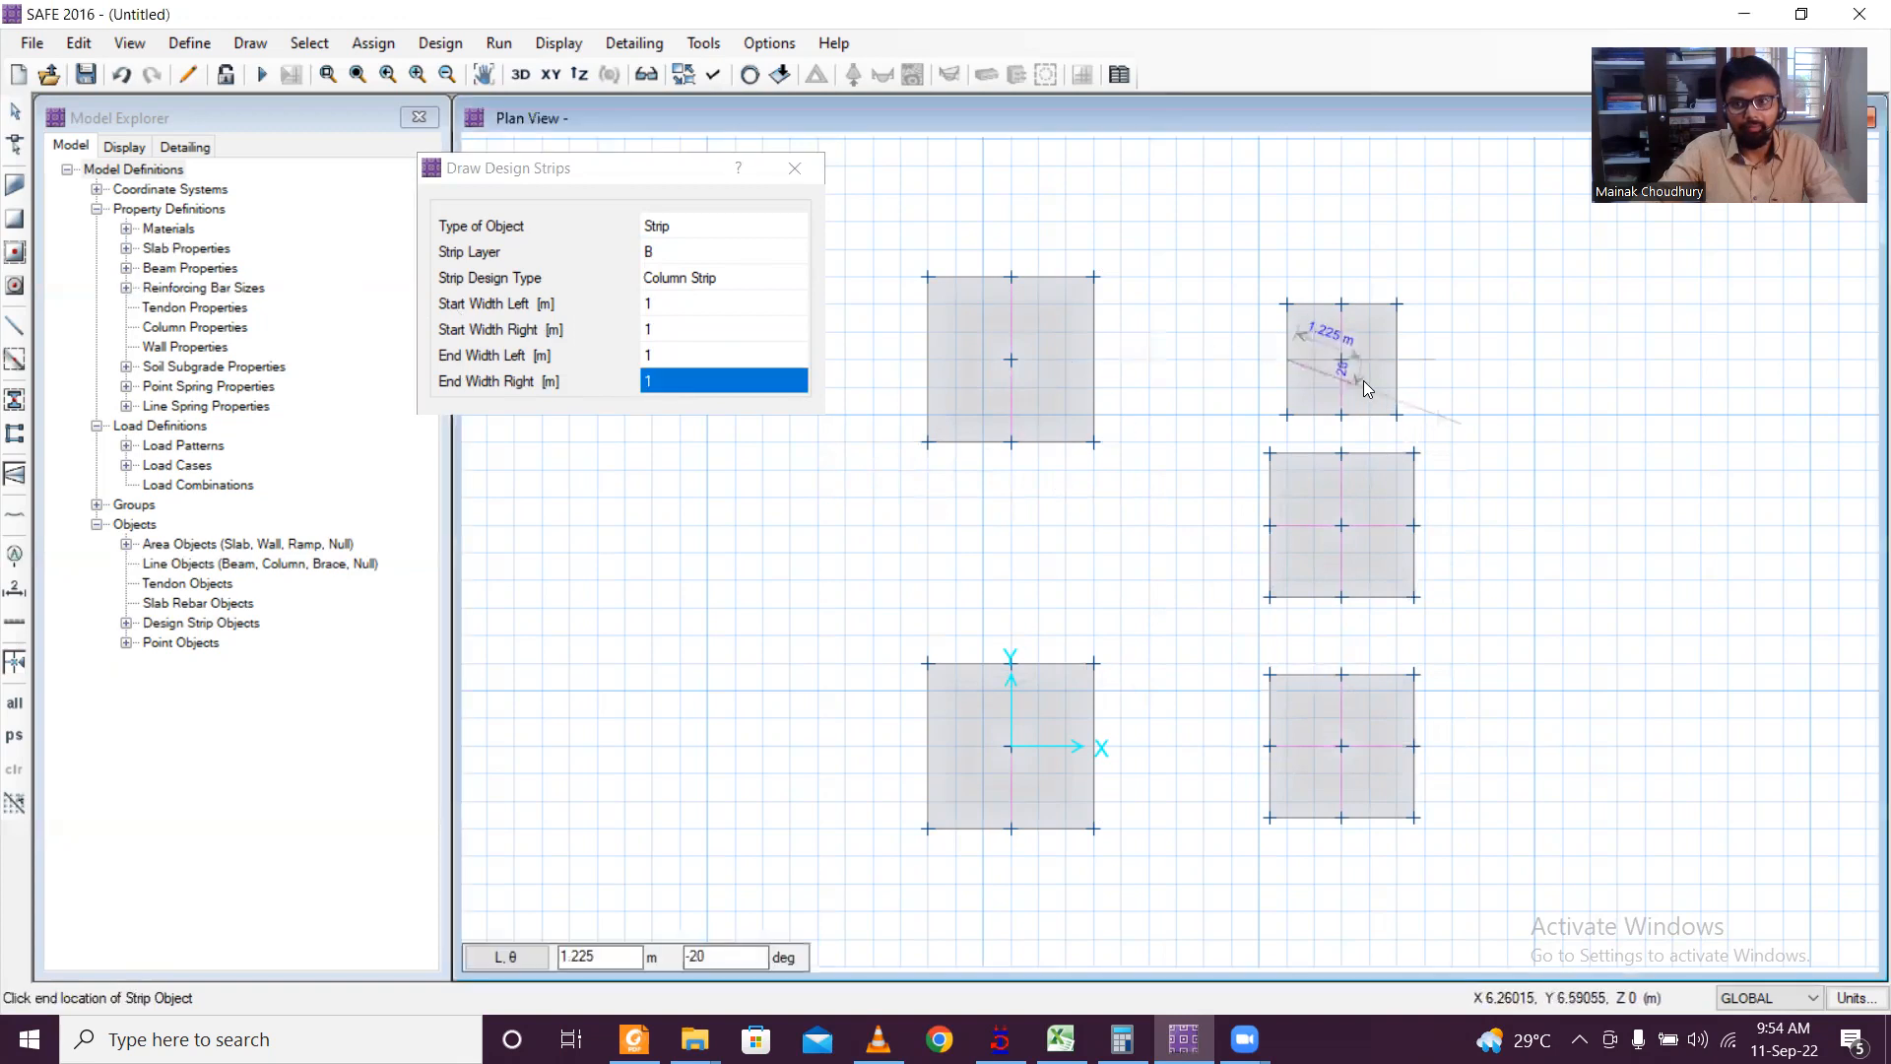
pyautogui.click(1397, 358)
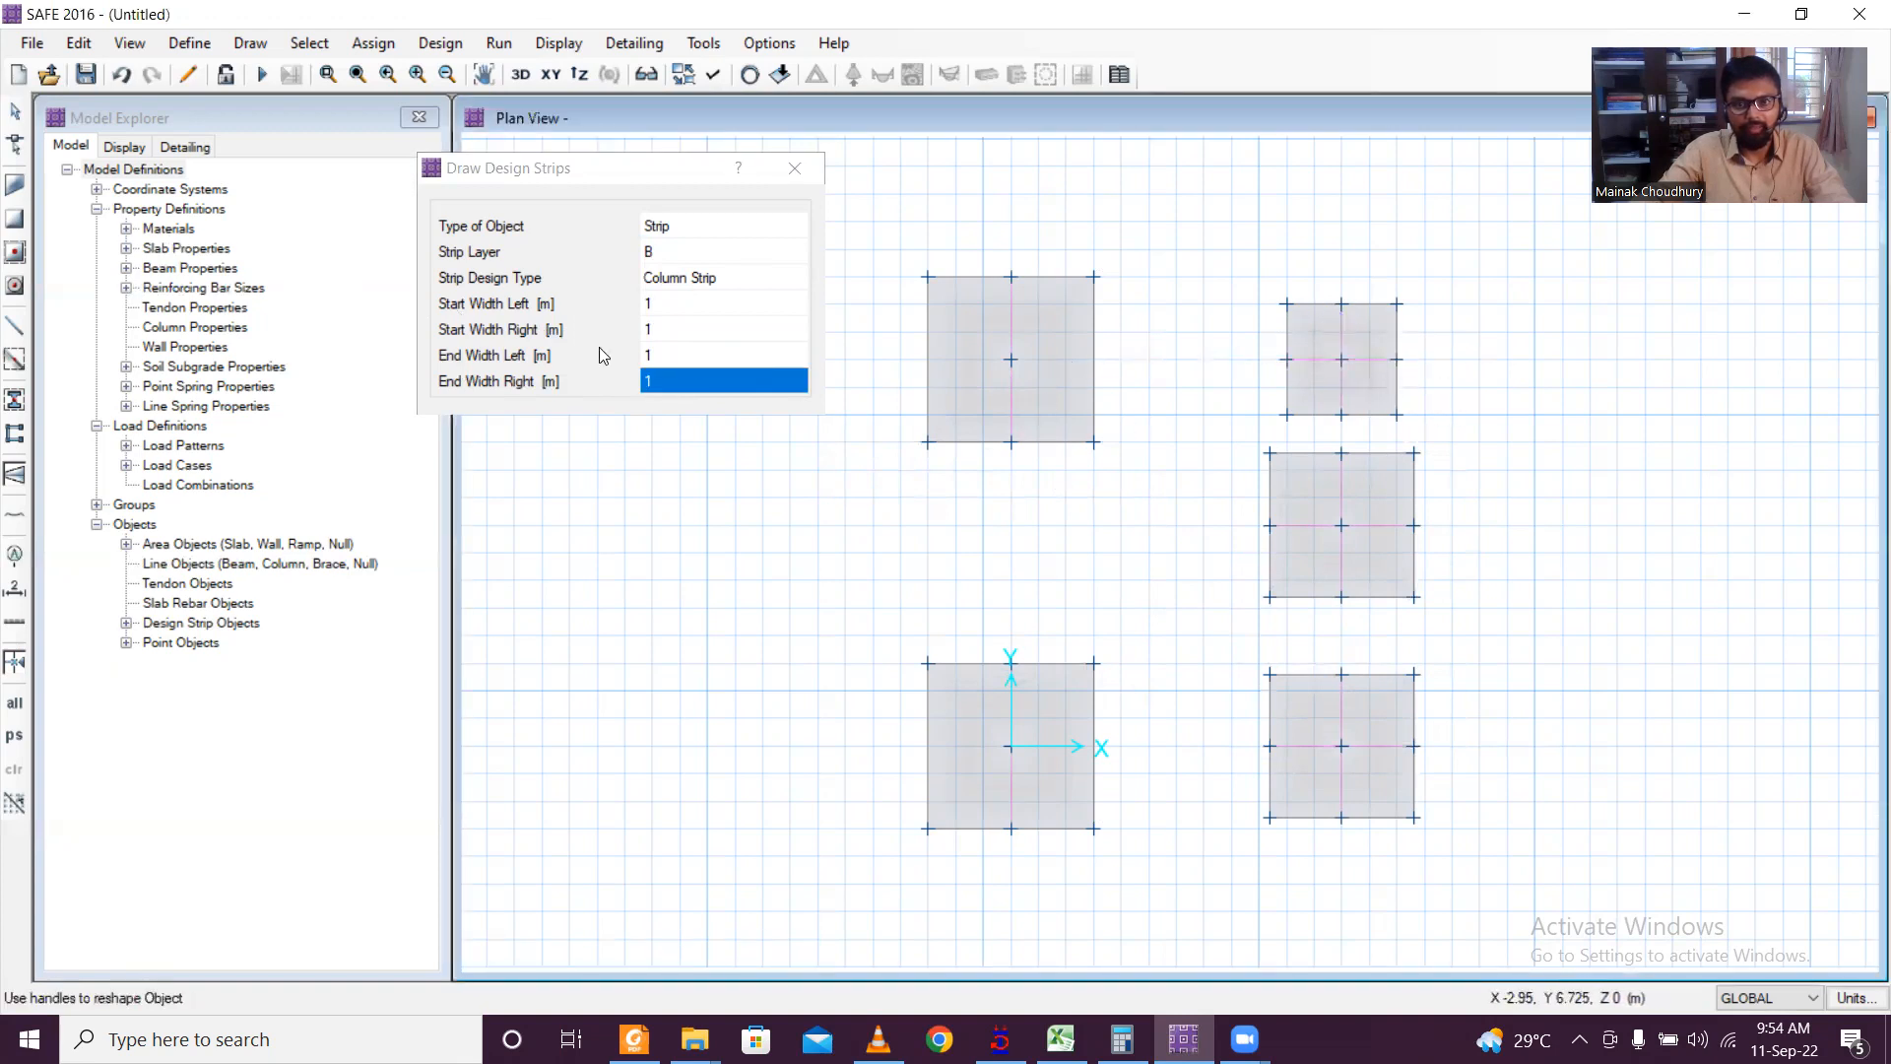
# Step: Set the layer B strip's start and end widths, left and right, to 1.5 m
pyautogui.click(691, 305)
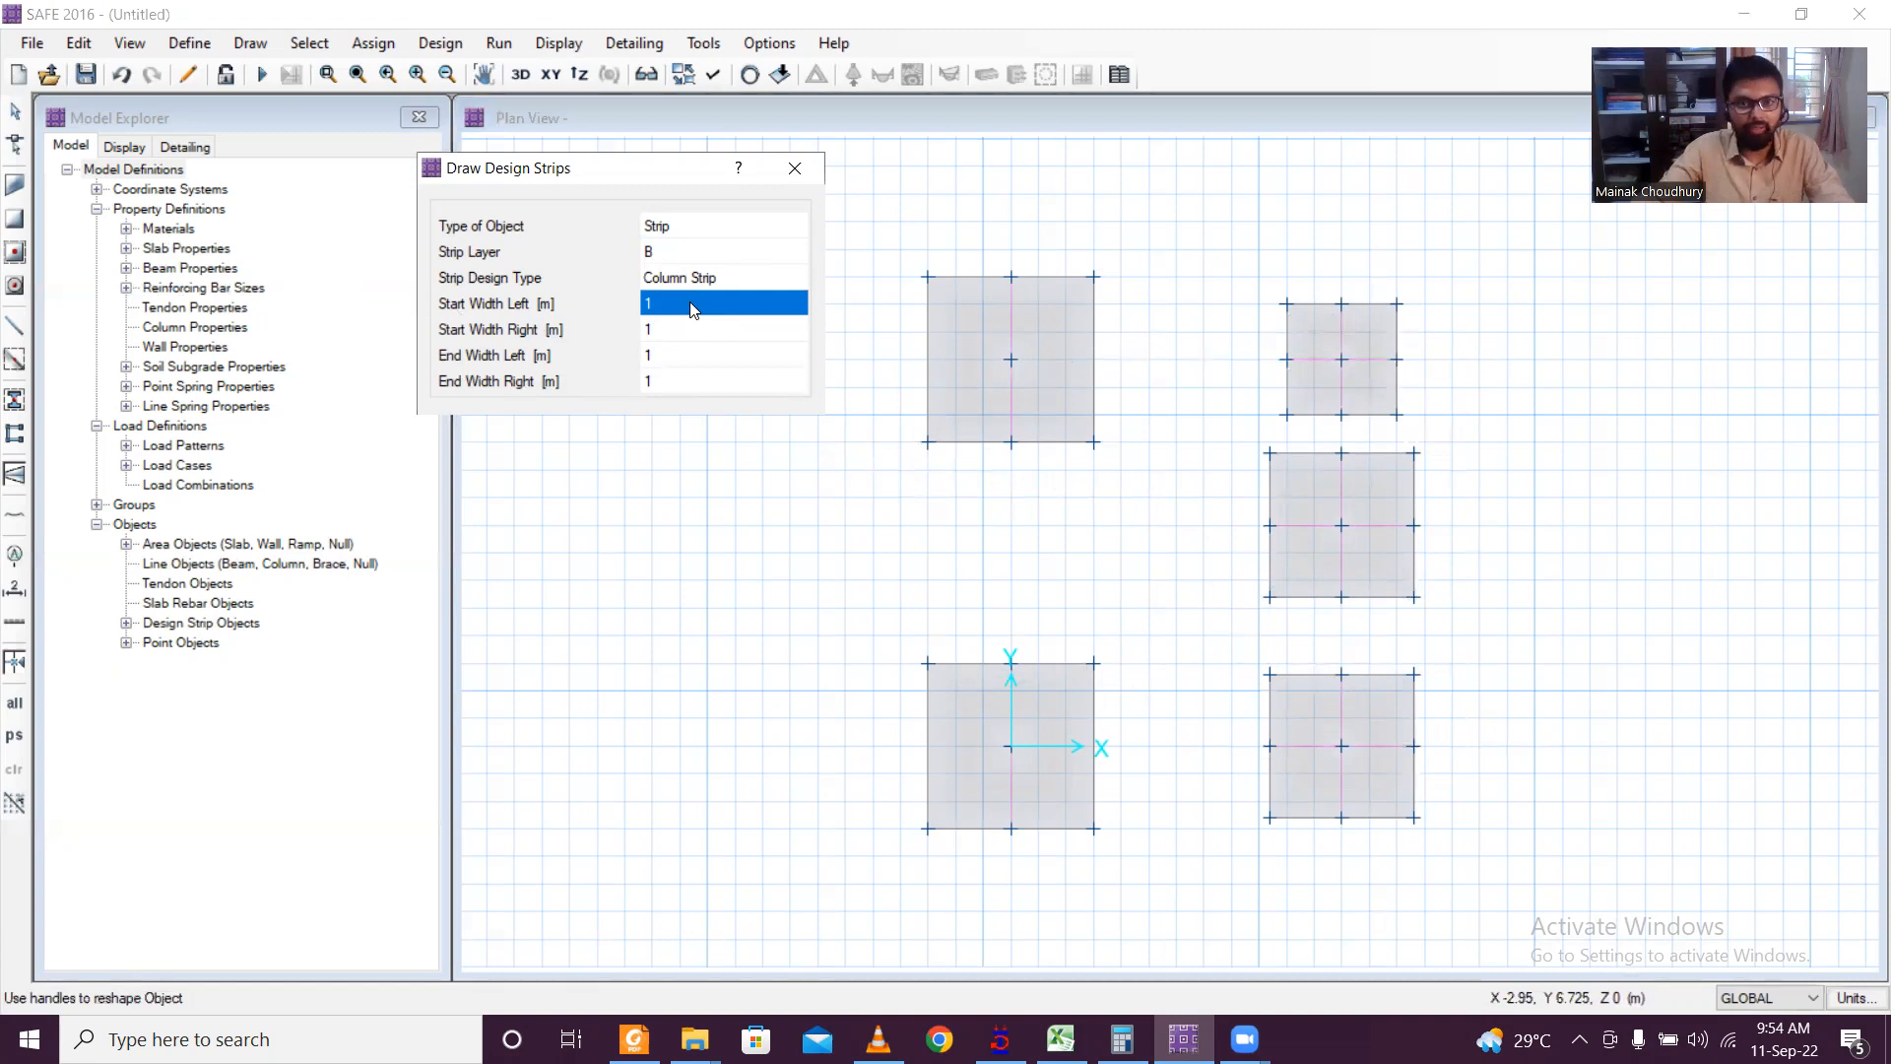
pyautogui.click(691, 302)
pyautogui.write('.5')
pyautogui.click(681, 332)
pyautogui.click(681, 333)
pyautogui.write('1.5')
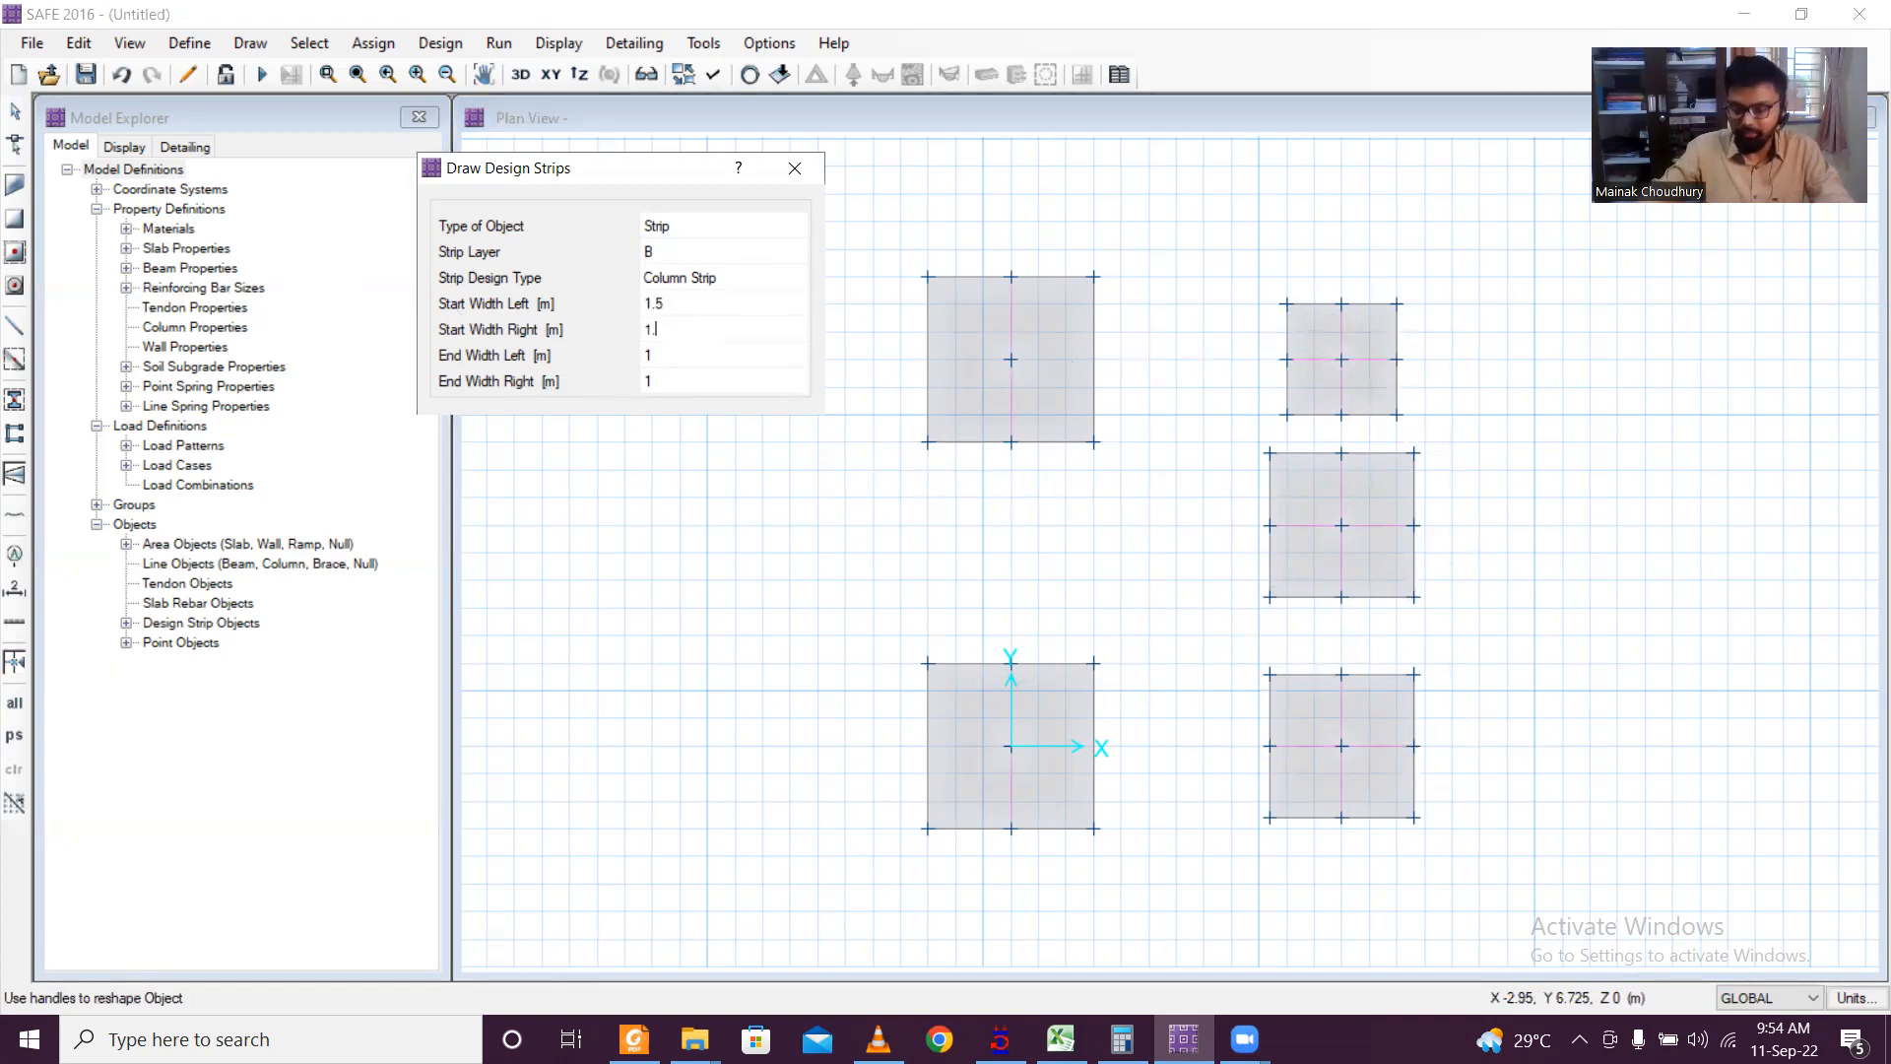
pyautogui.click(695, 363)
pyautogui.write('1.5')
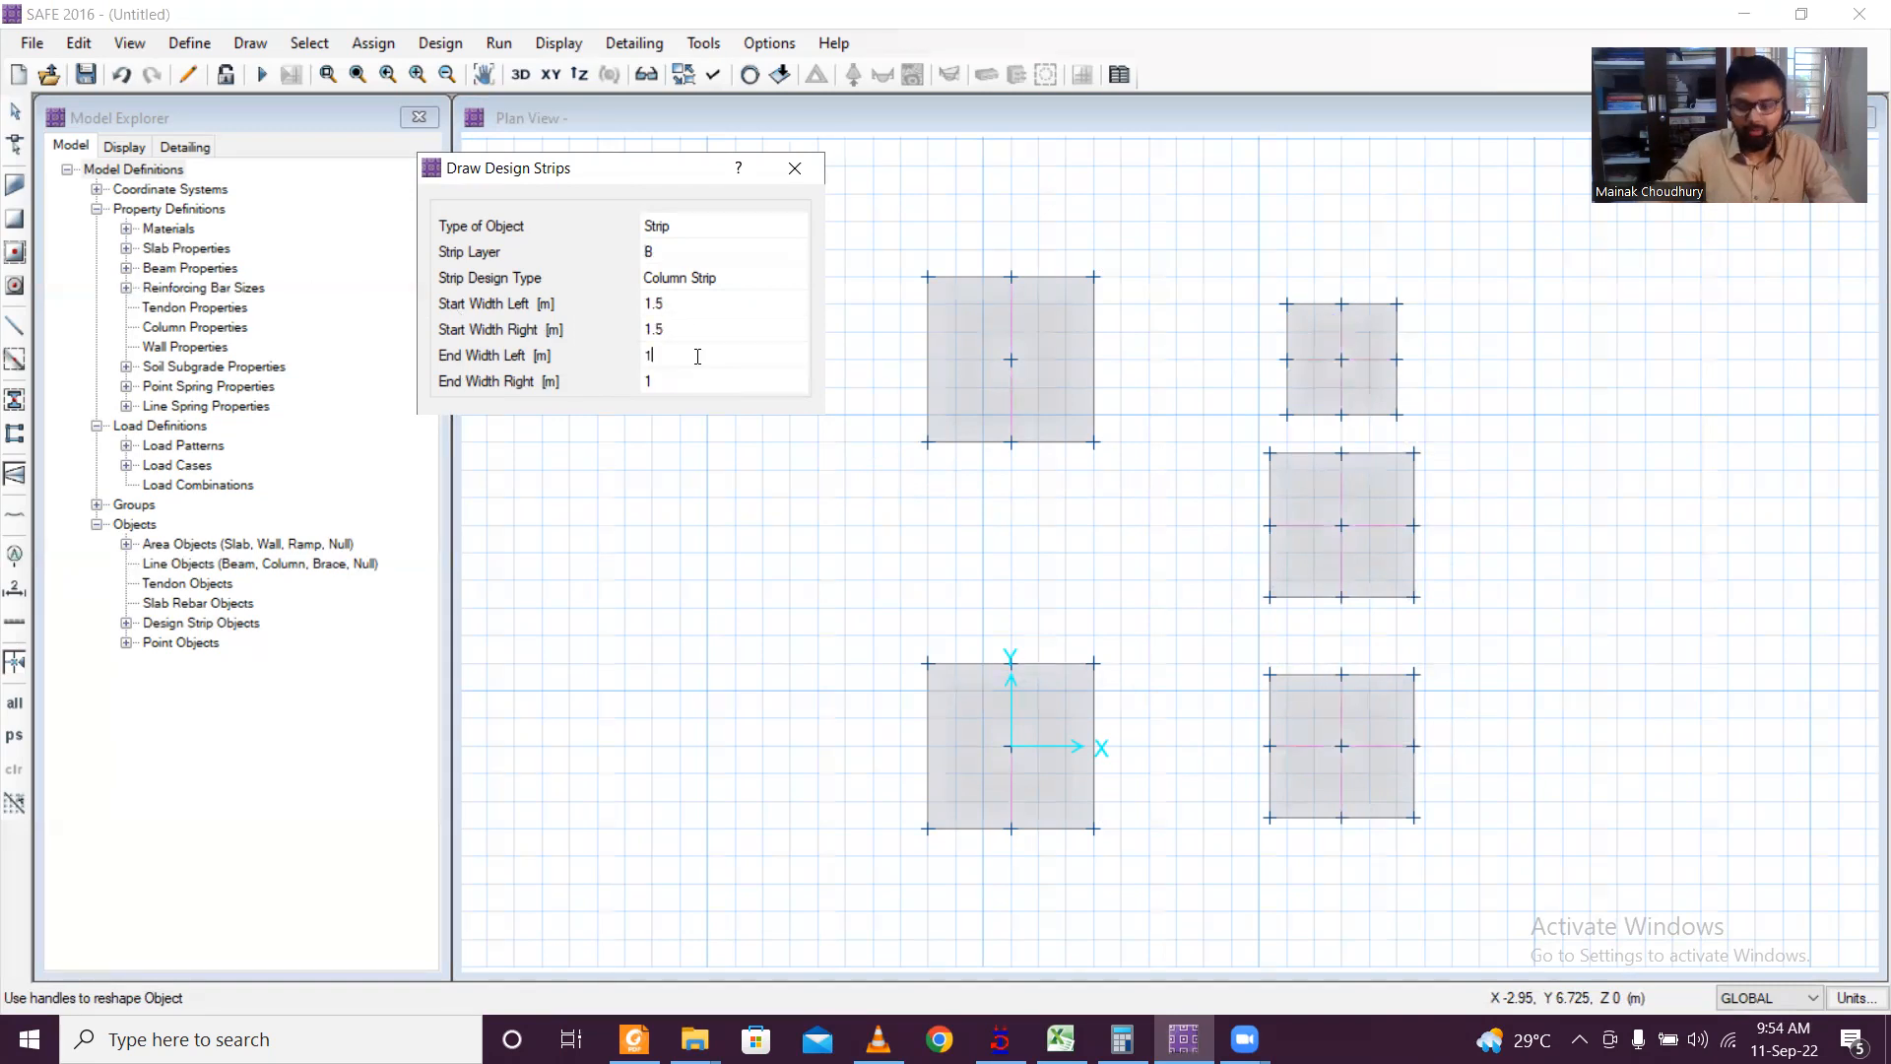
pyautogui.doubleClick(700, 375)
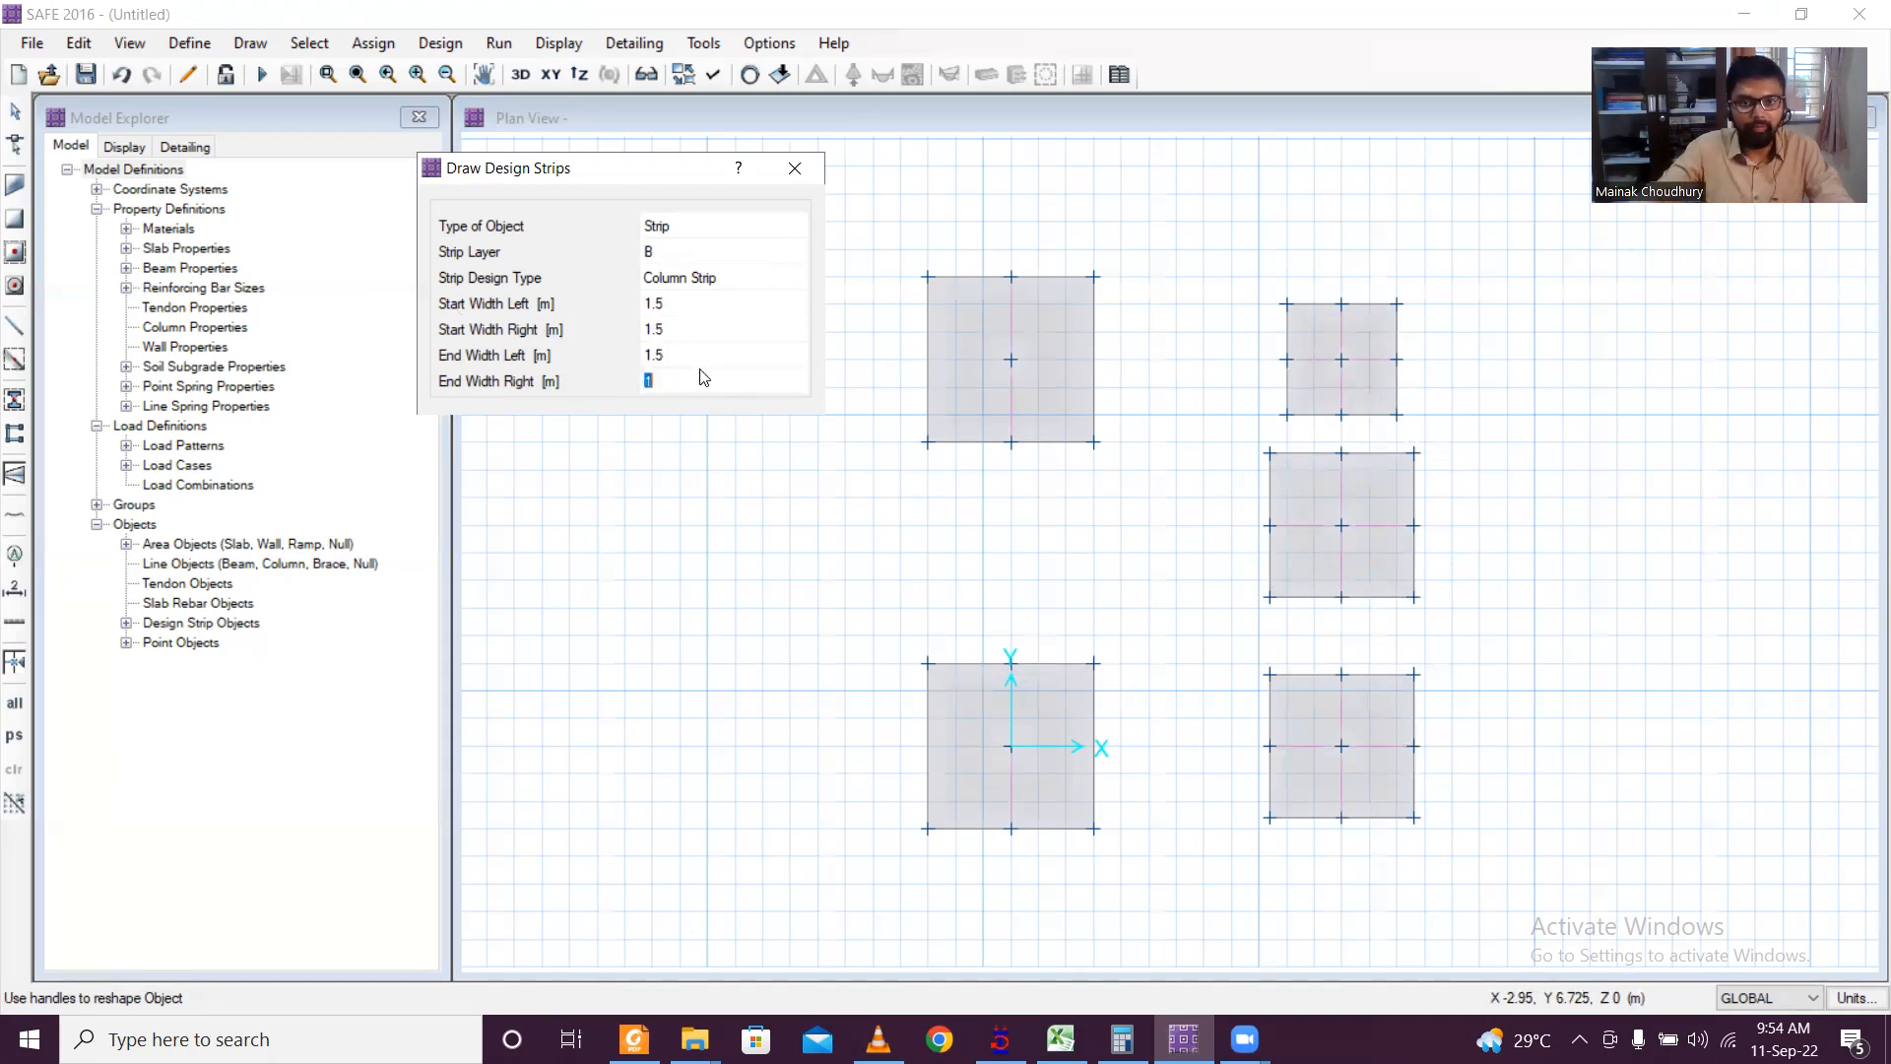
pyautogui.write('1.5')
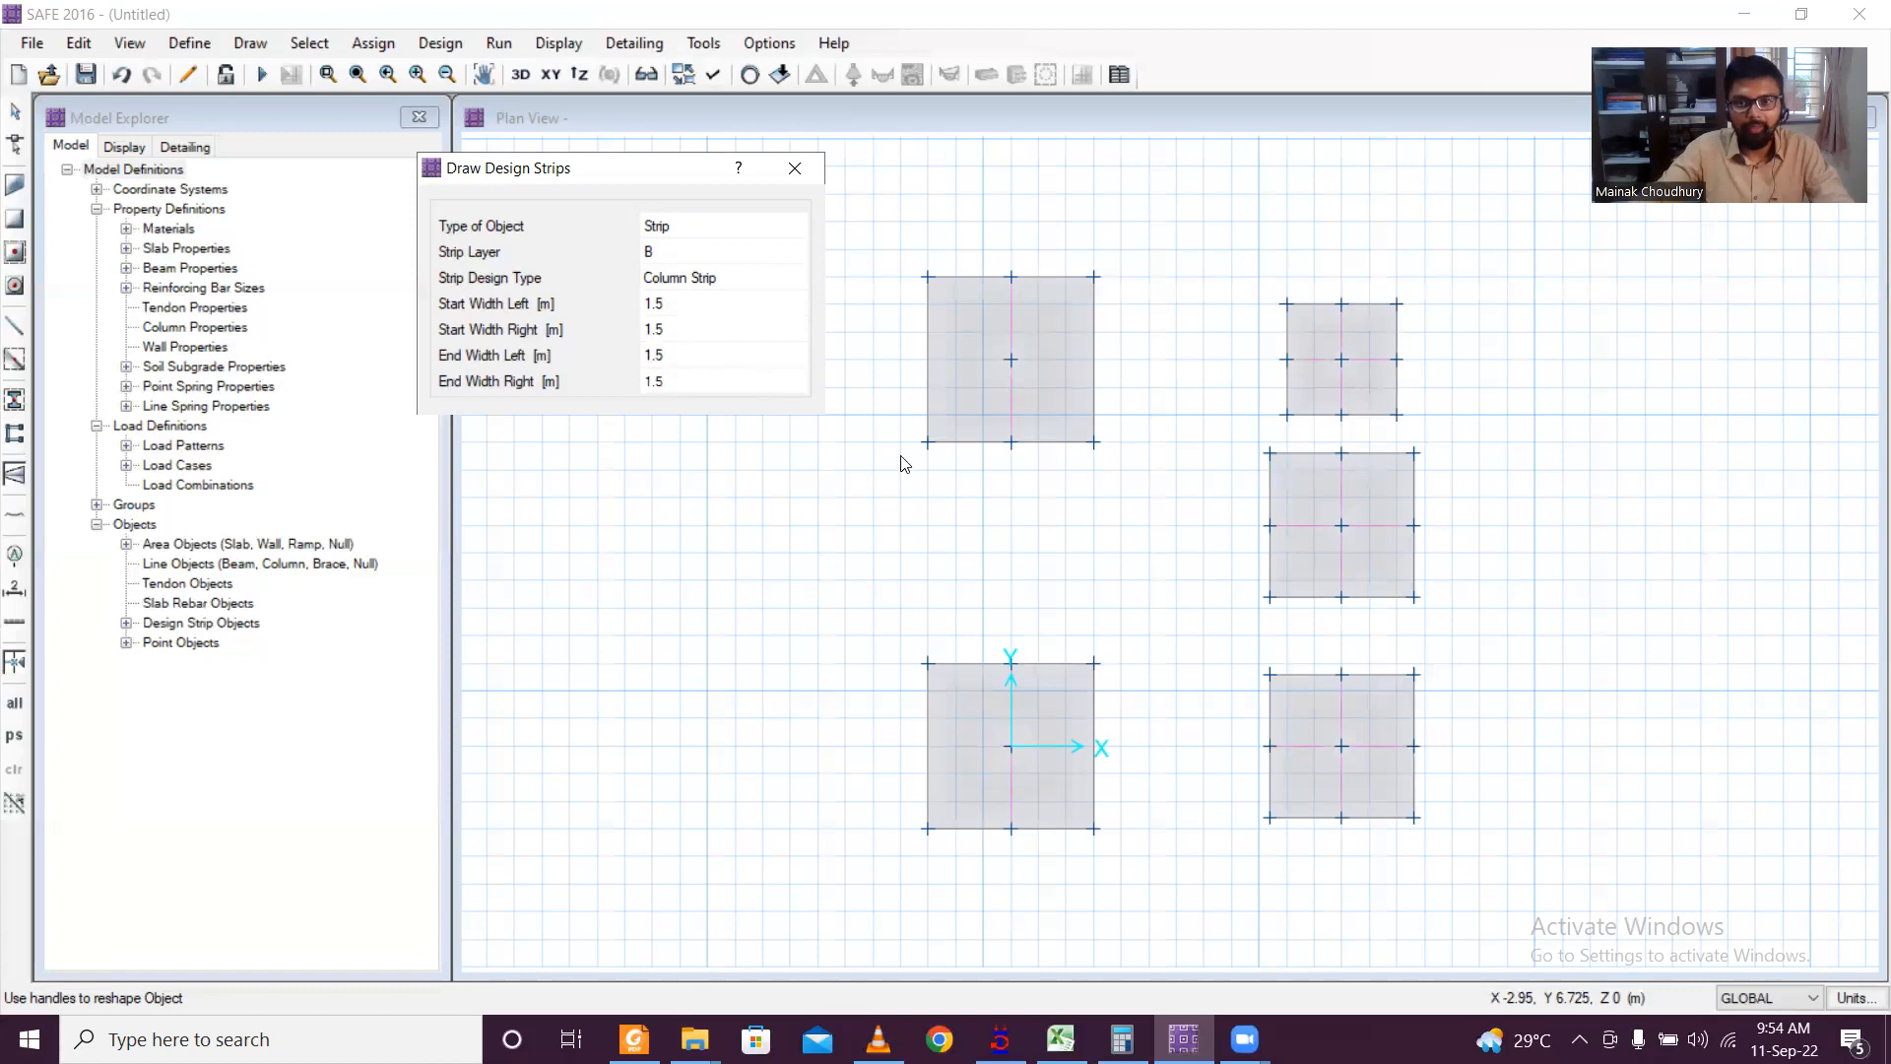
# Step: Draw layer B column strips along X across the centres of the two 3 m footings
pyautogui.click(926, 359)
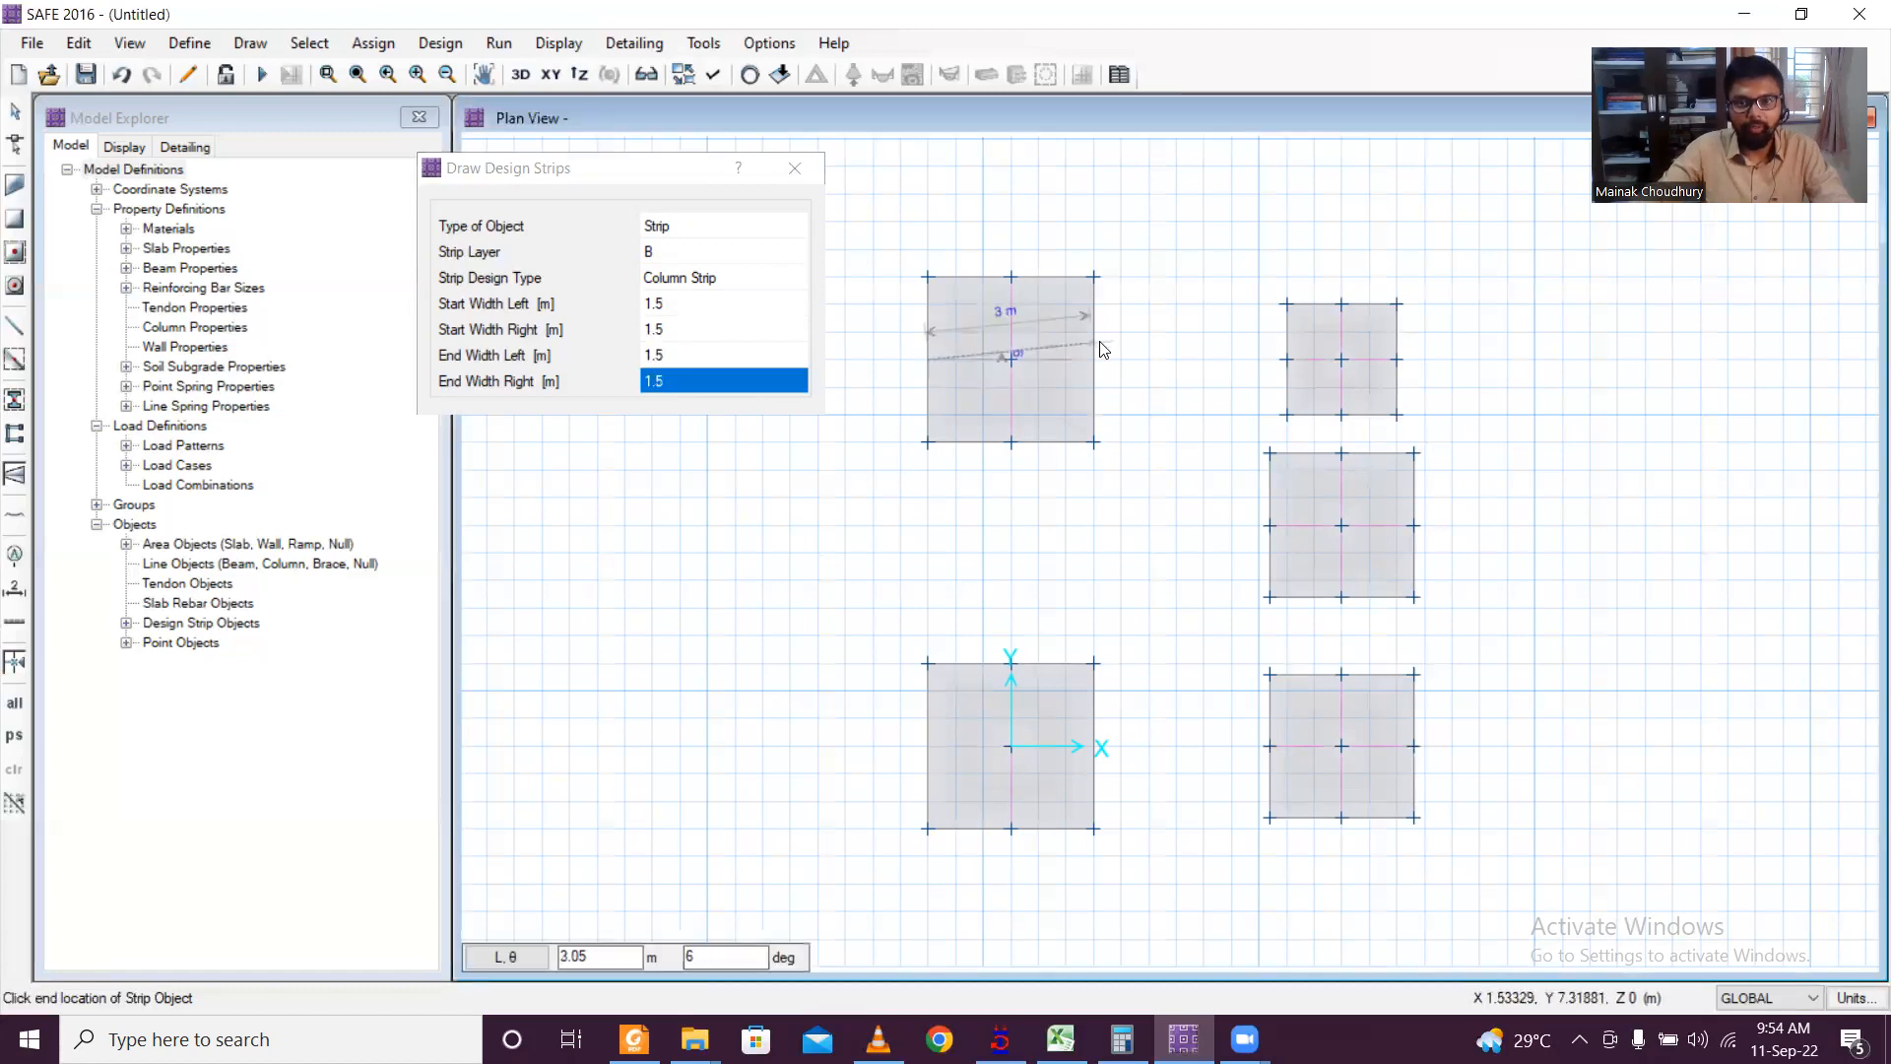
pyautogui.click(1091, 362)
pyautogui.click(932, 753)
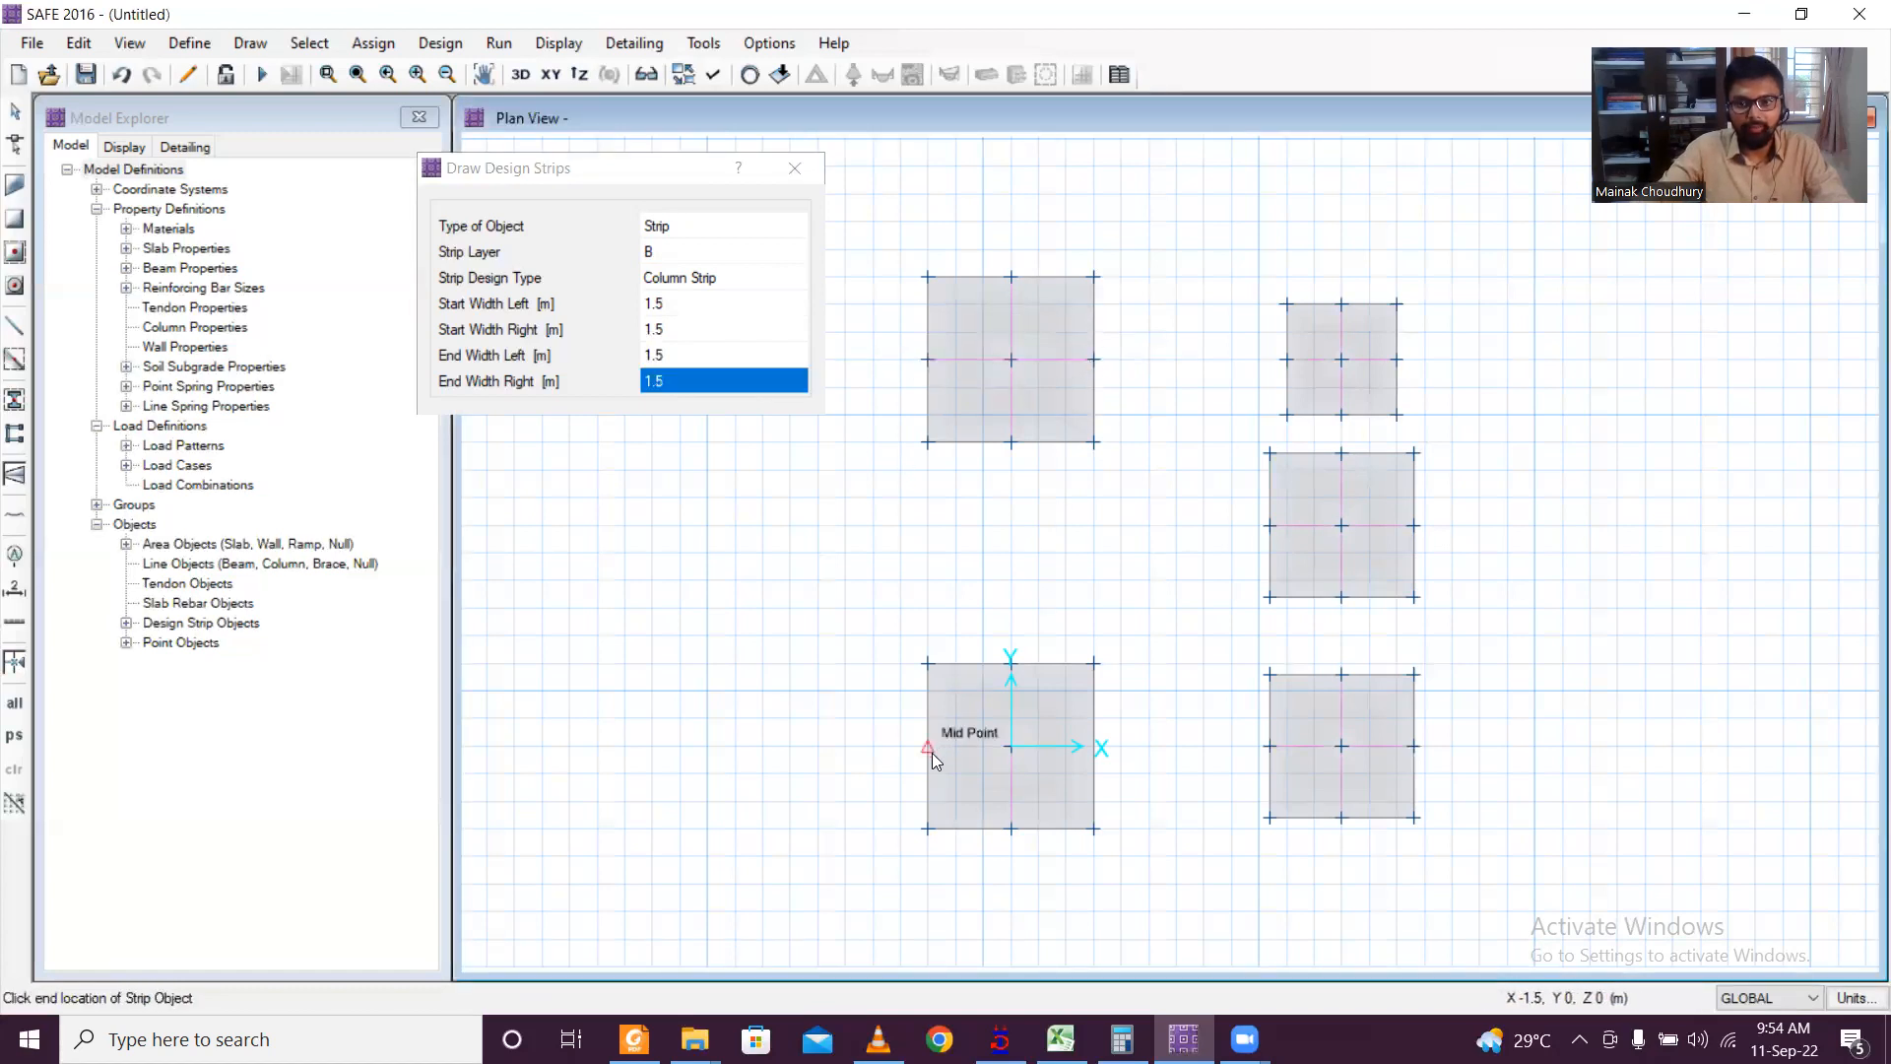
pyautogui.click(1095, 747)
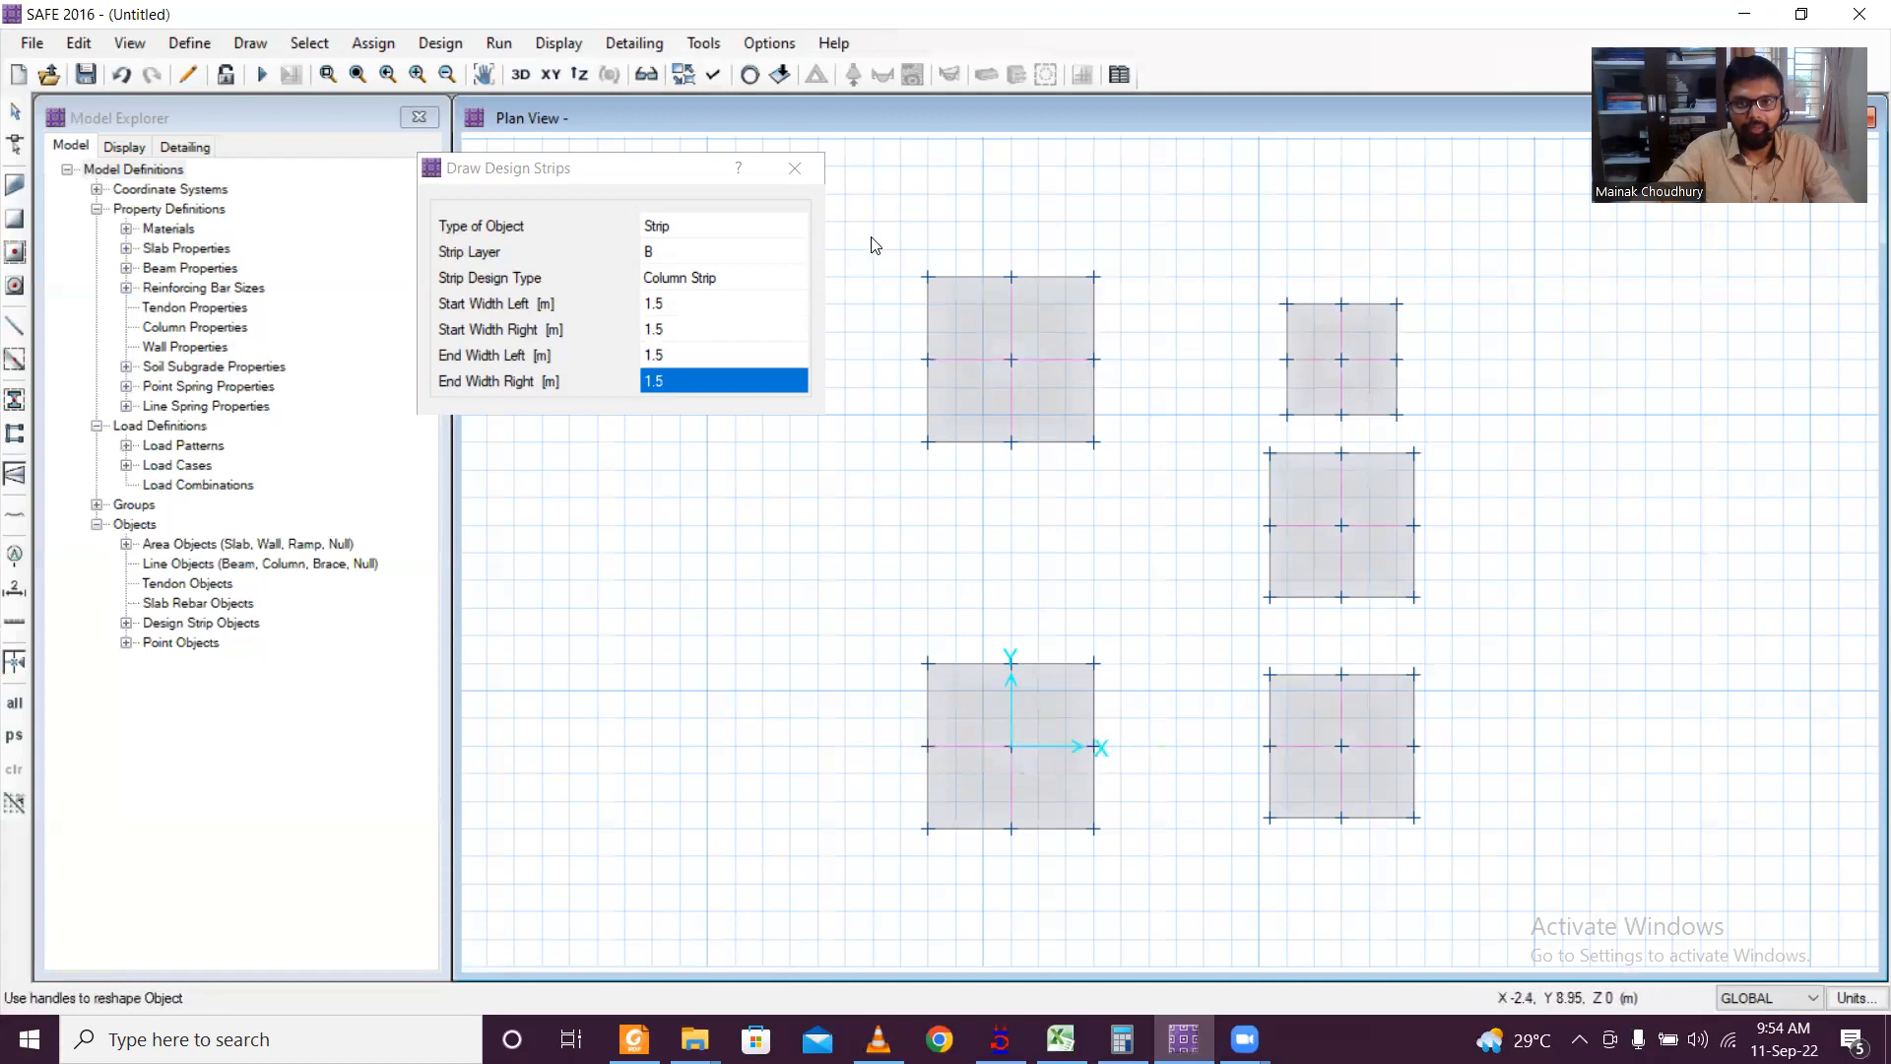
# Step: Close the design strip drawing properties and save the model file as SAFE 2
pyautogui.click(795, 169)
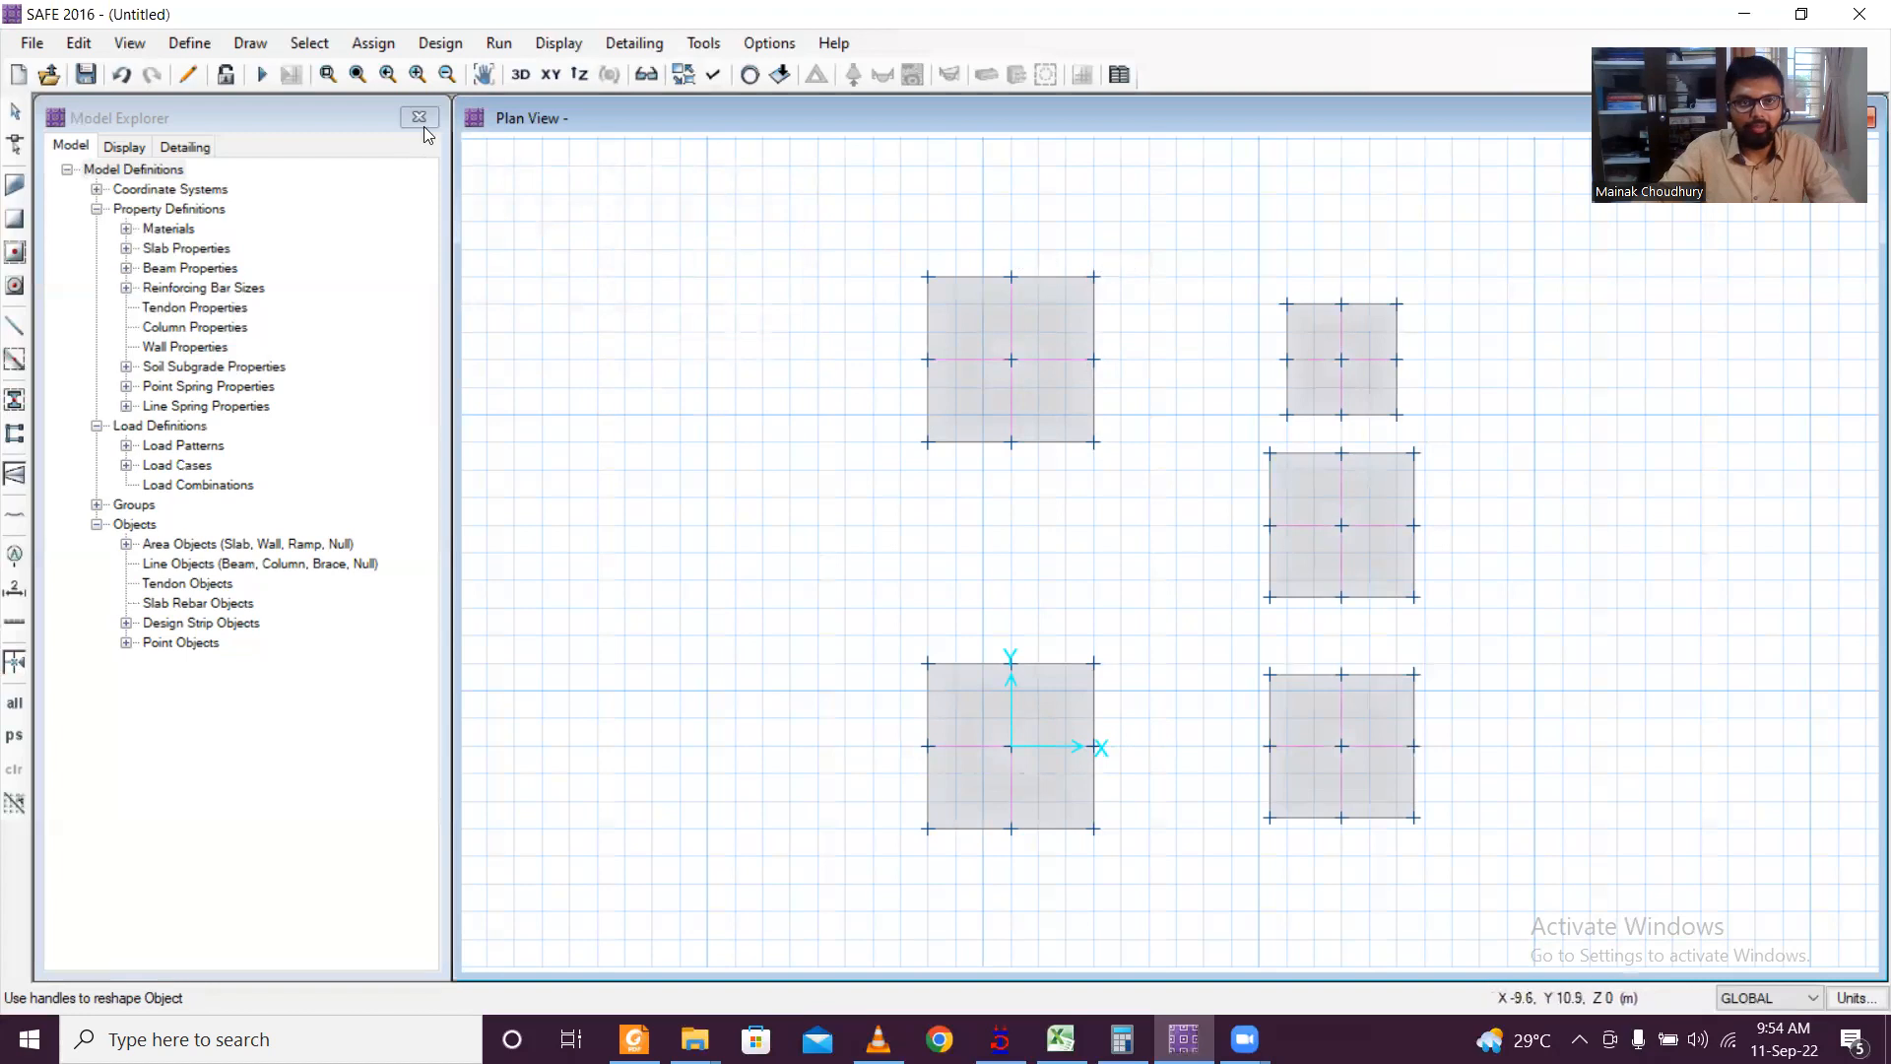
pyautogui.click(362, 42)
pyautogui.click(363, 41)
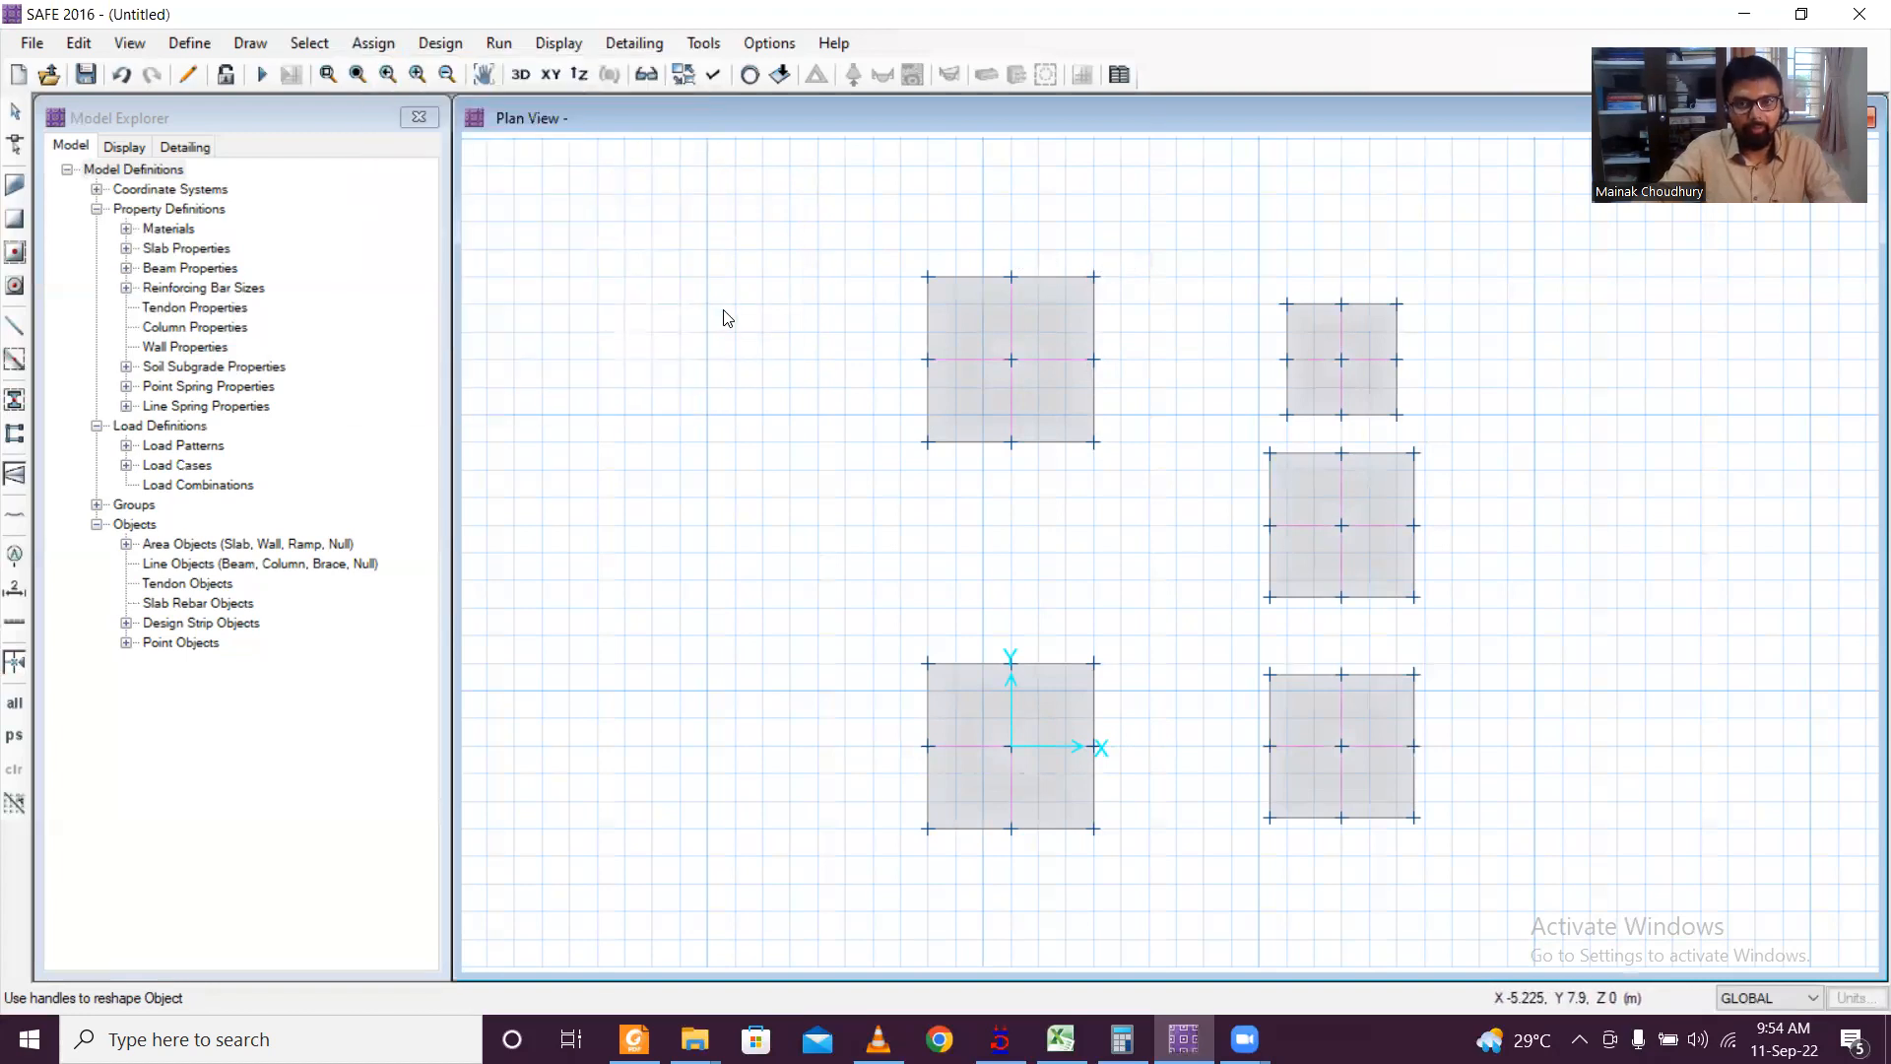
pyautogui.hotkey('ctrl', 's')
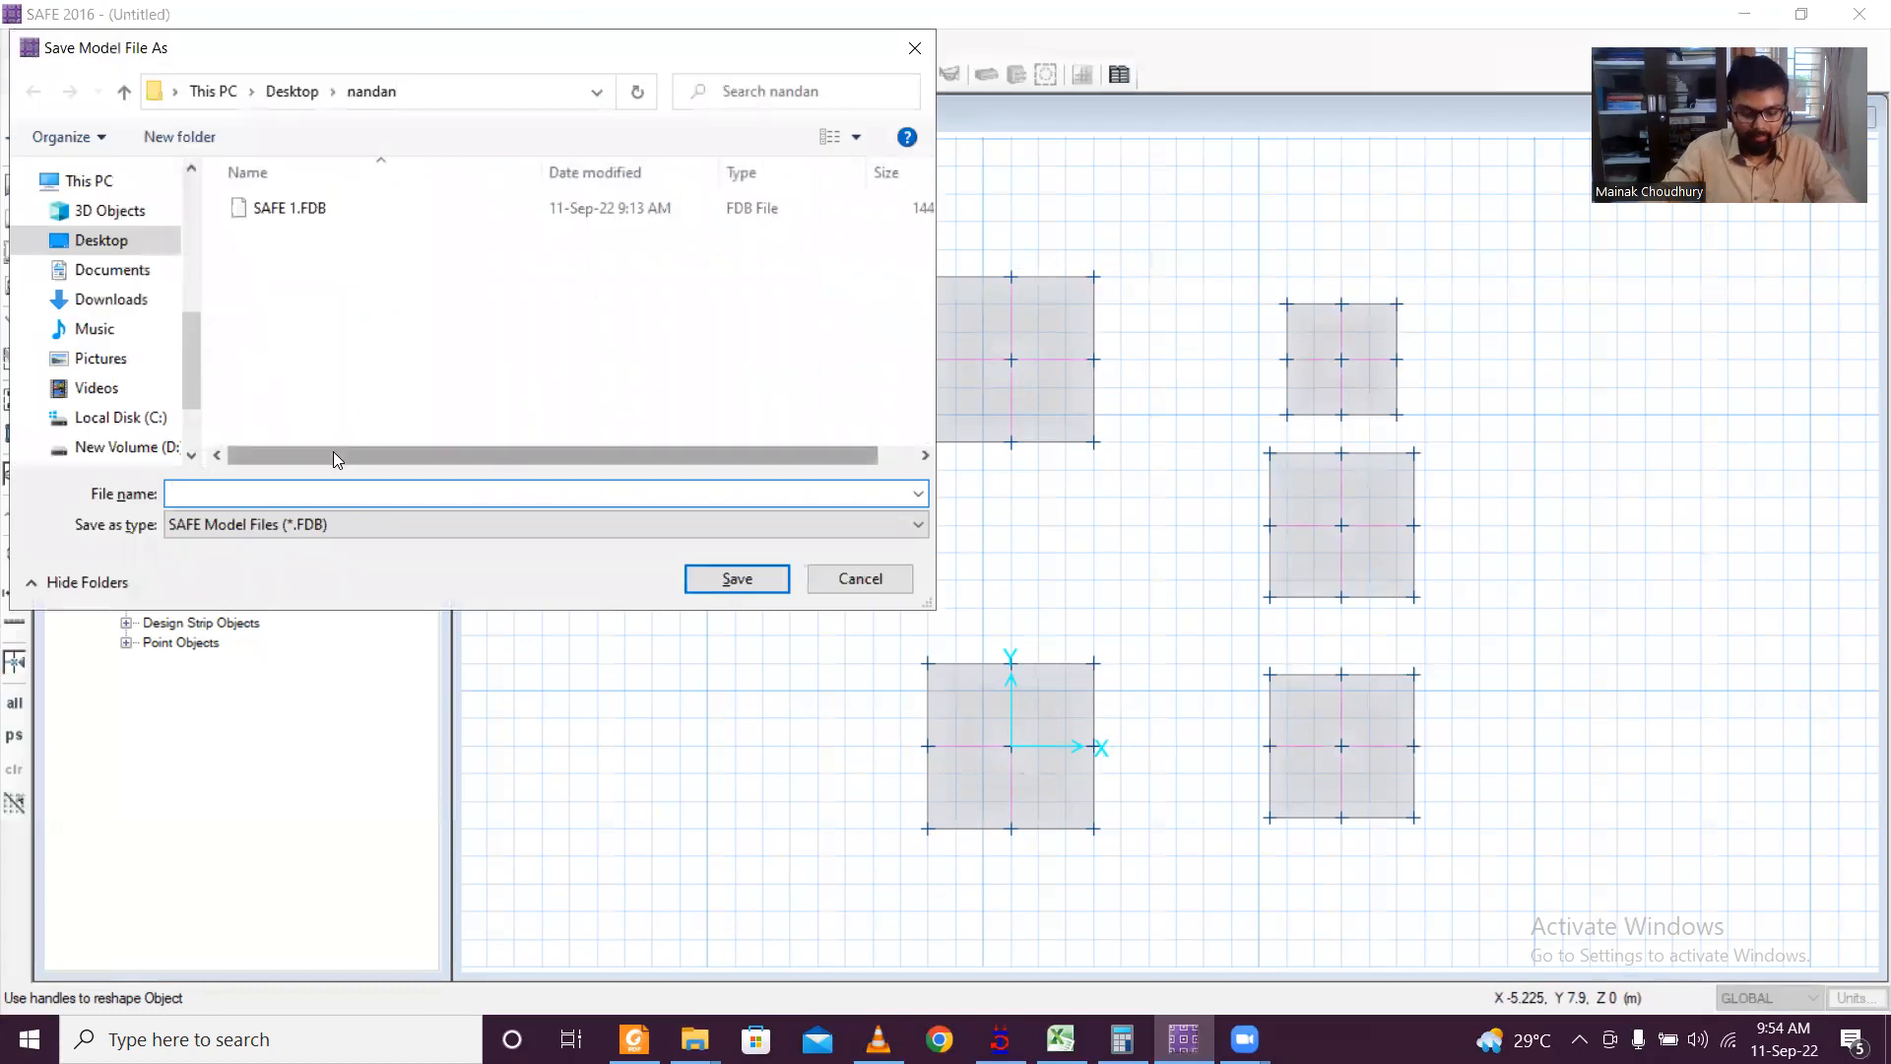
pyautogui.write('SAFE 2')
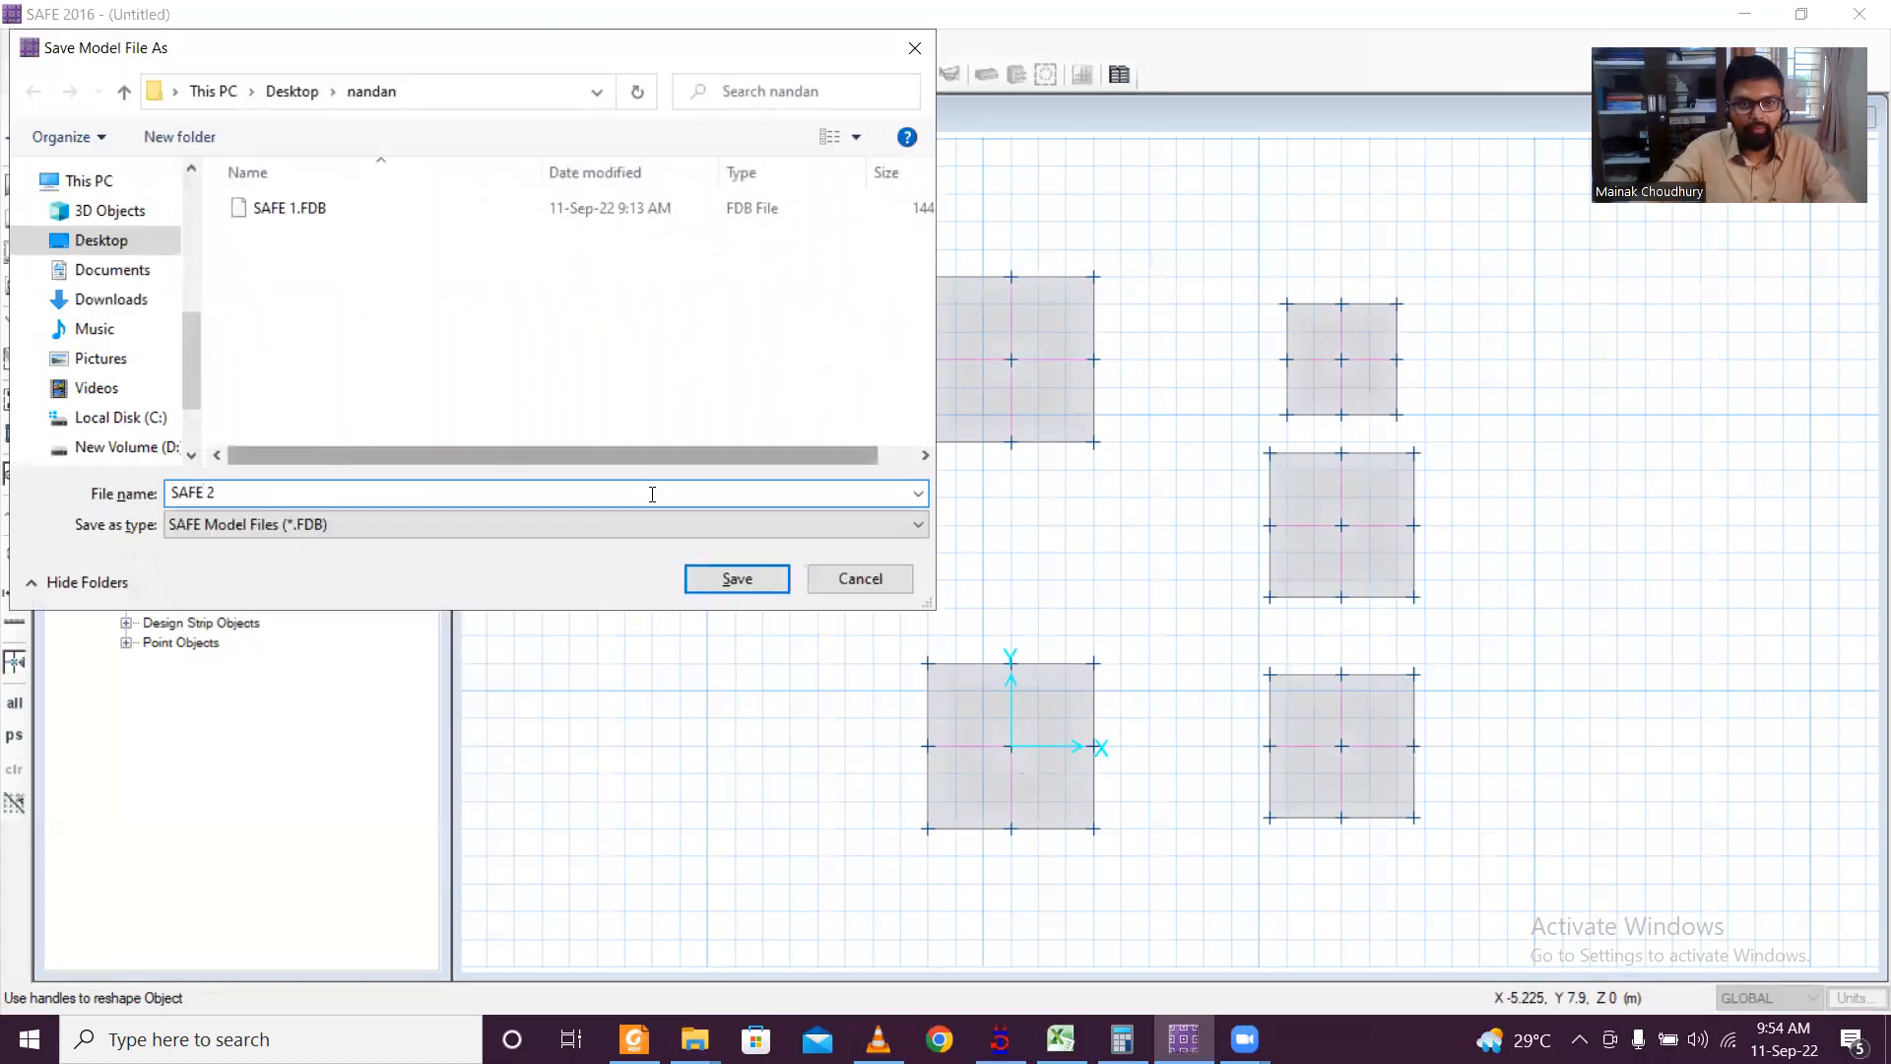
pyautogui.click(761, 583)
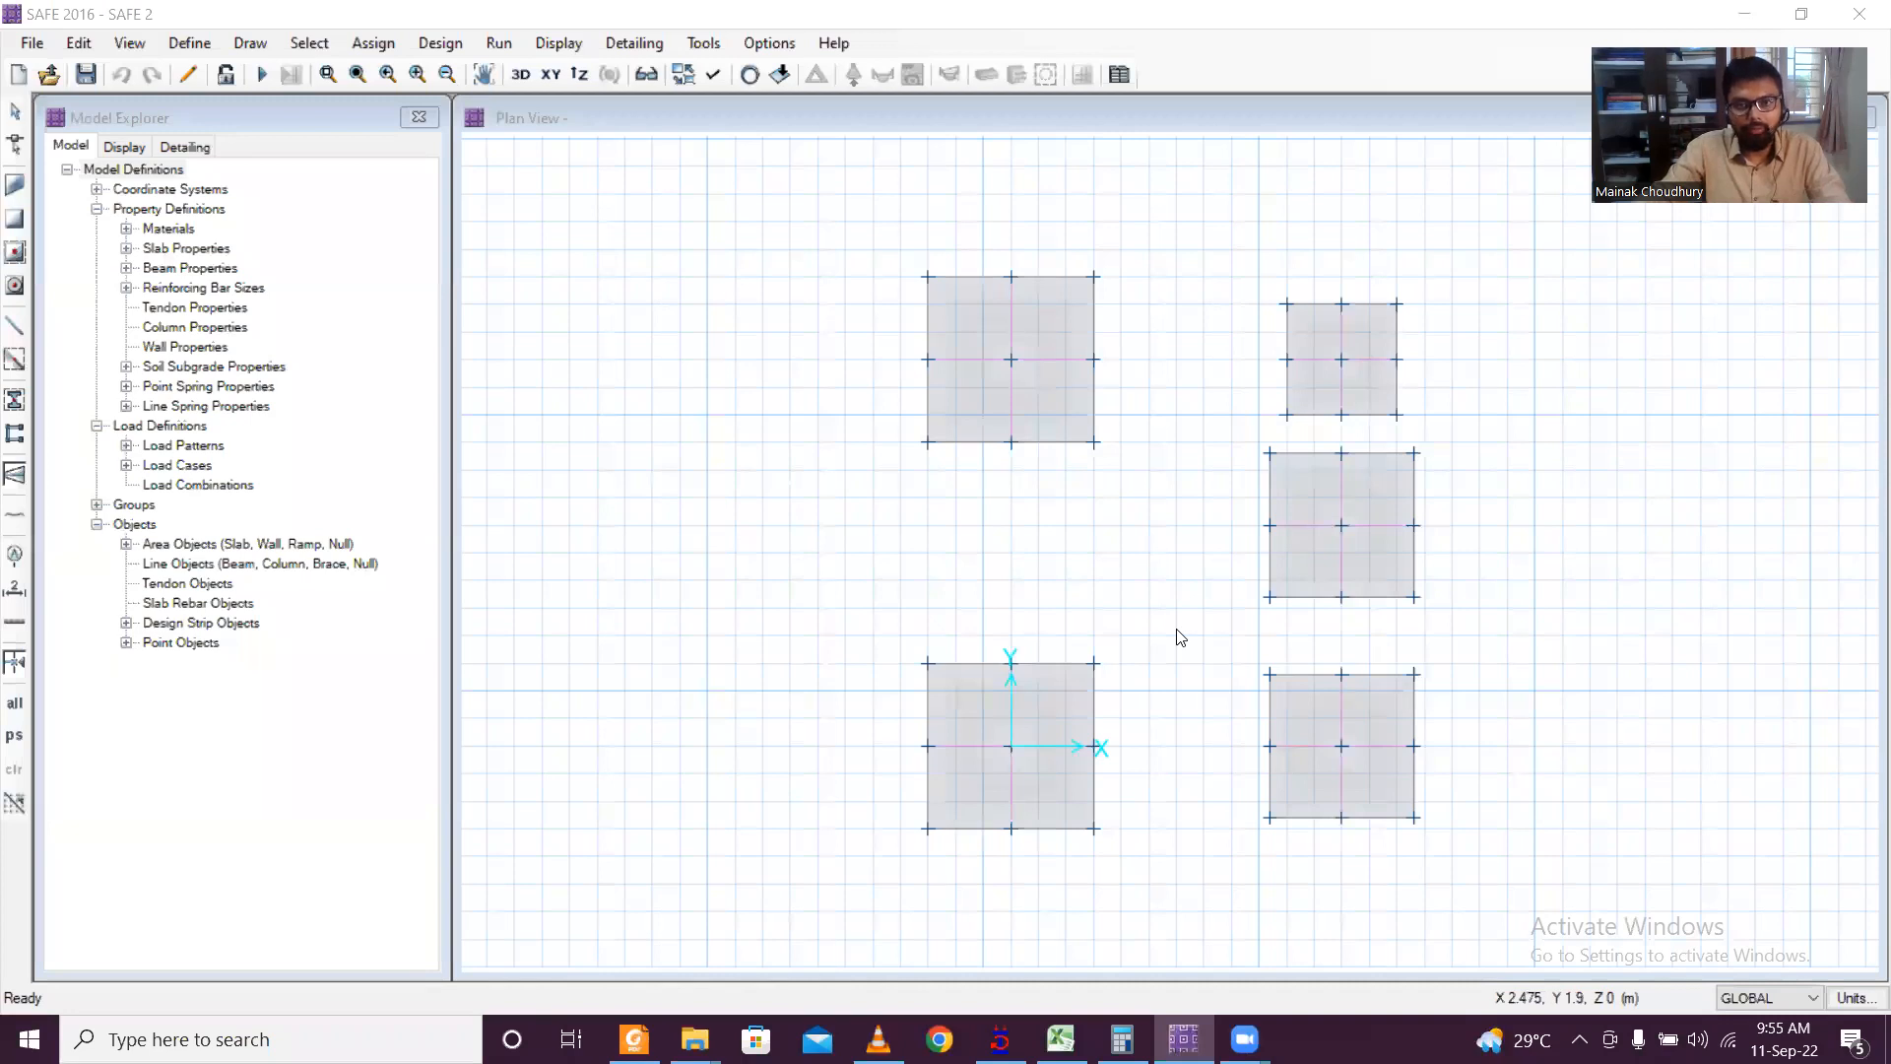
# Step: Assign the SOIL1 soil subgrade property to all five footings and run the analysis and design
pyautogui.scroll(-2, 773, 338)
pyautogui.scroll(2, 1025, 396)
pyautogui.click(636, 187)
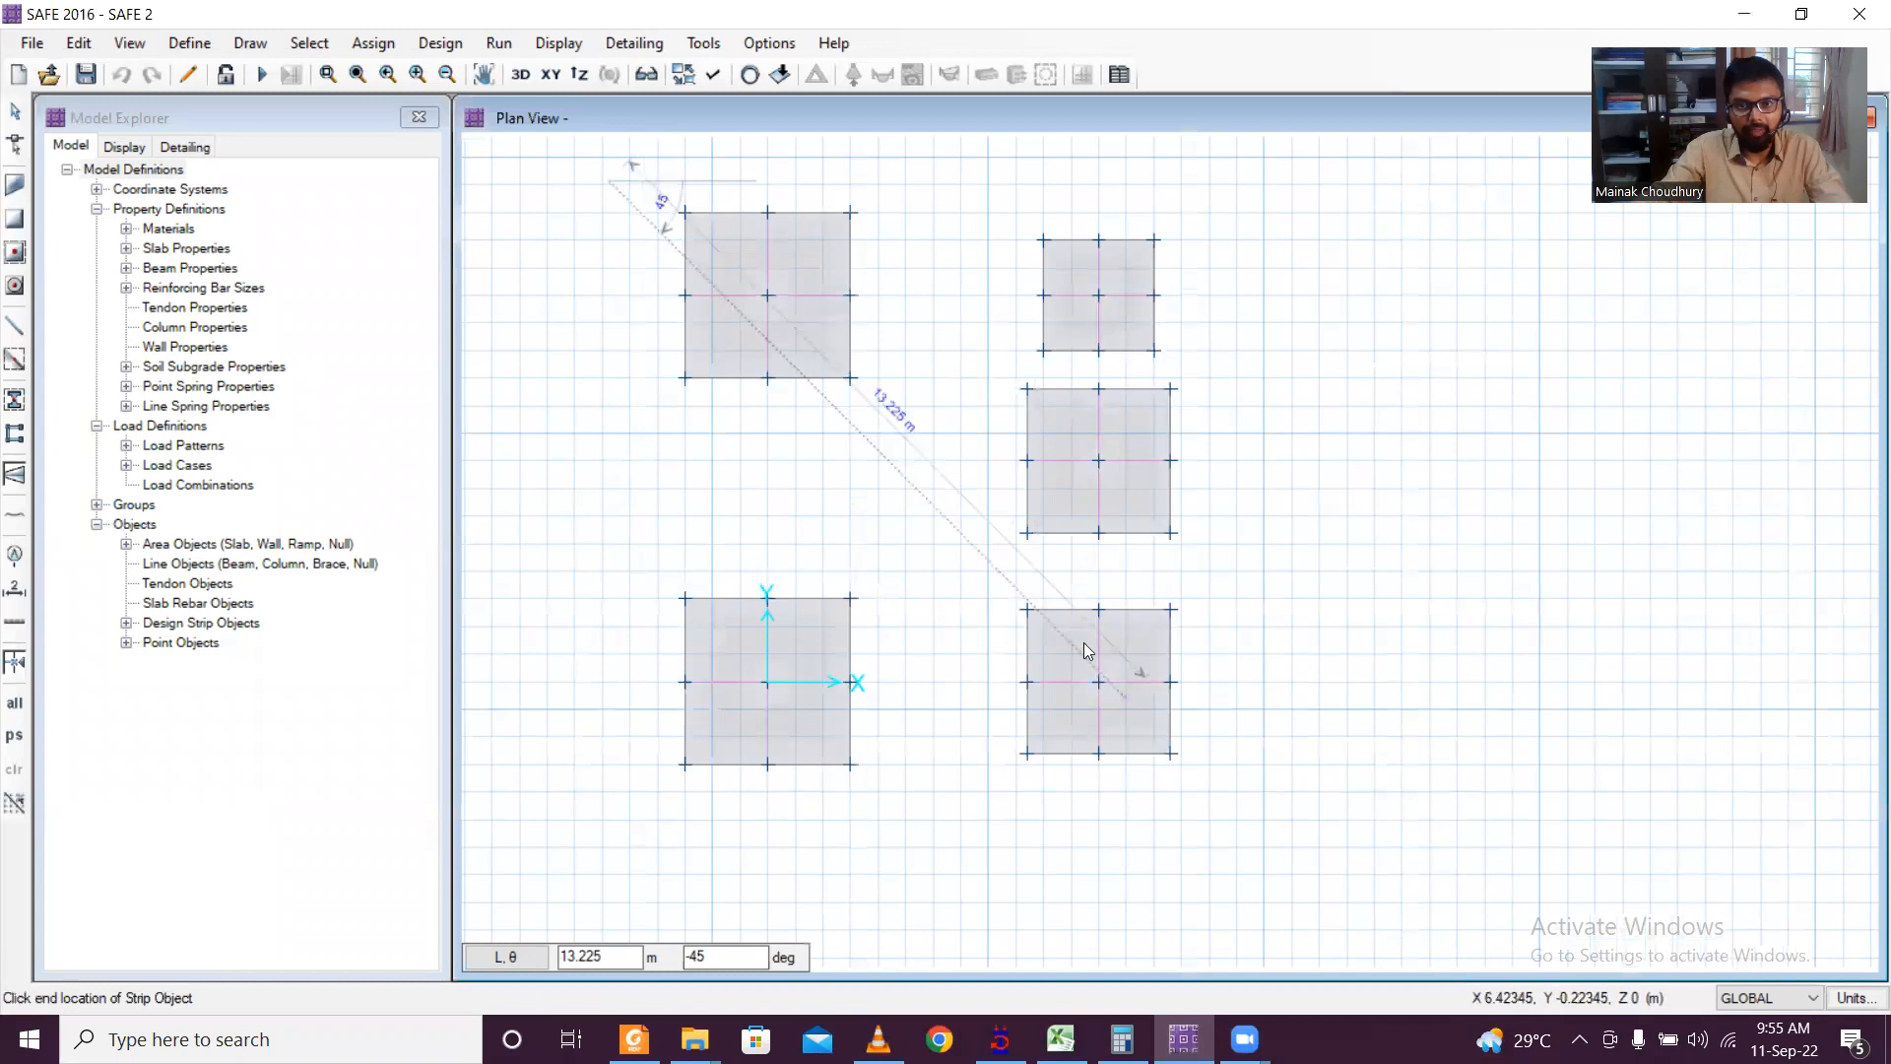
pyautogui.press('Escape')
pyautogui.moveTo(603, 165); pyautogui.dragTo(1308, 838)
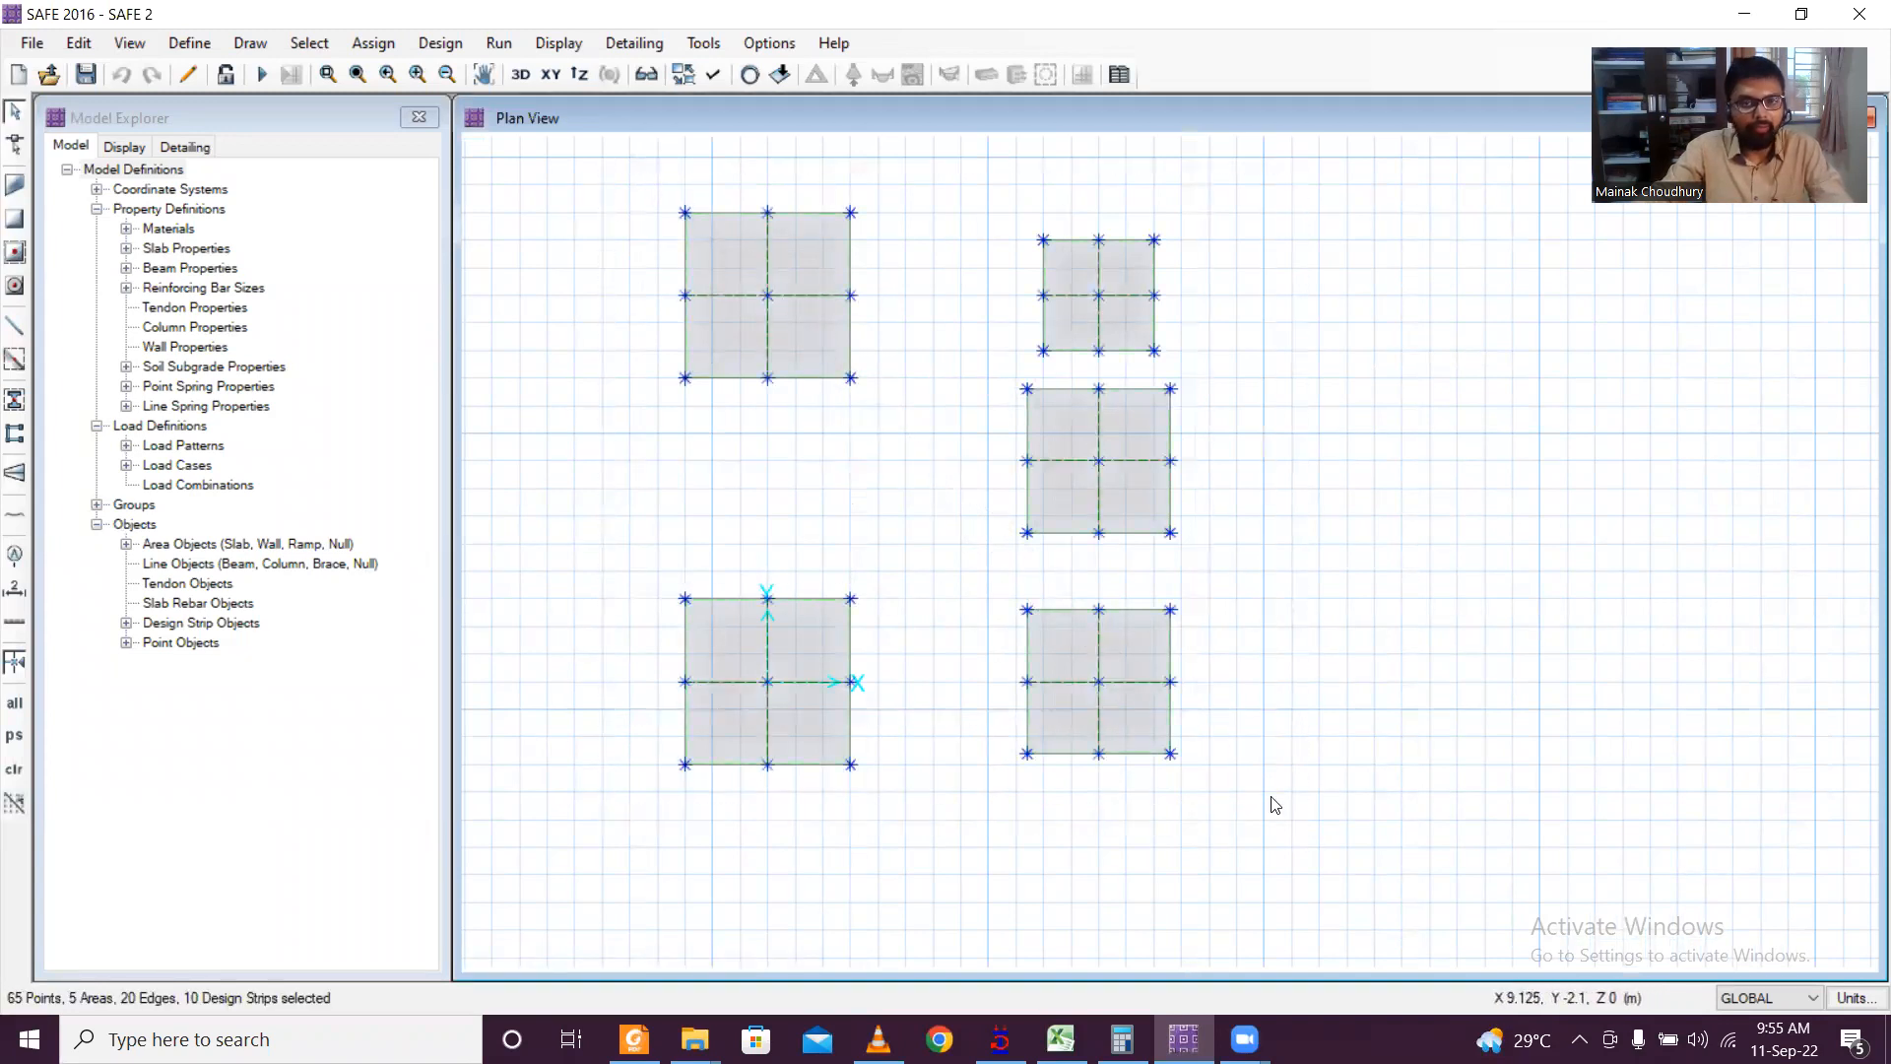
pyautogui.click(380, 47)
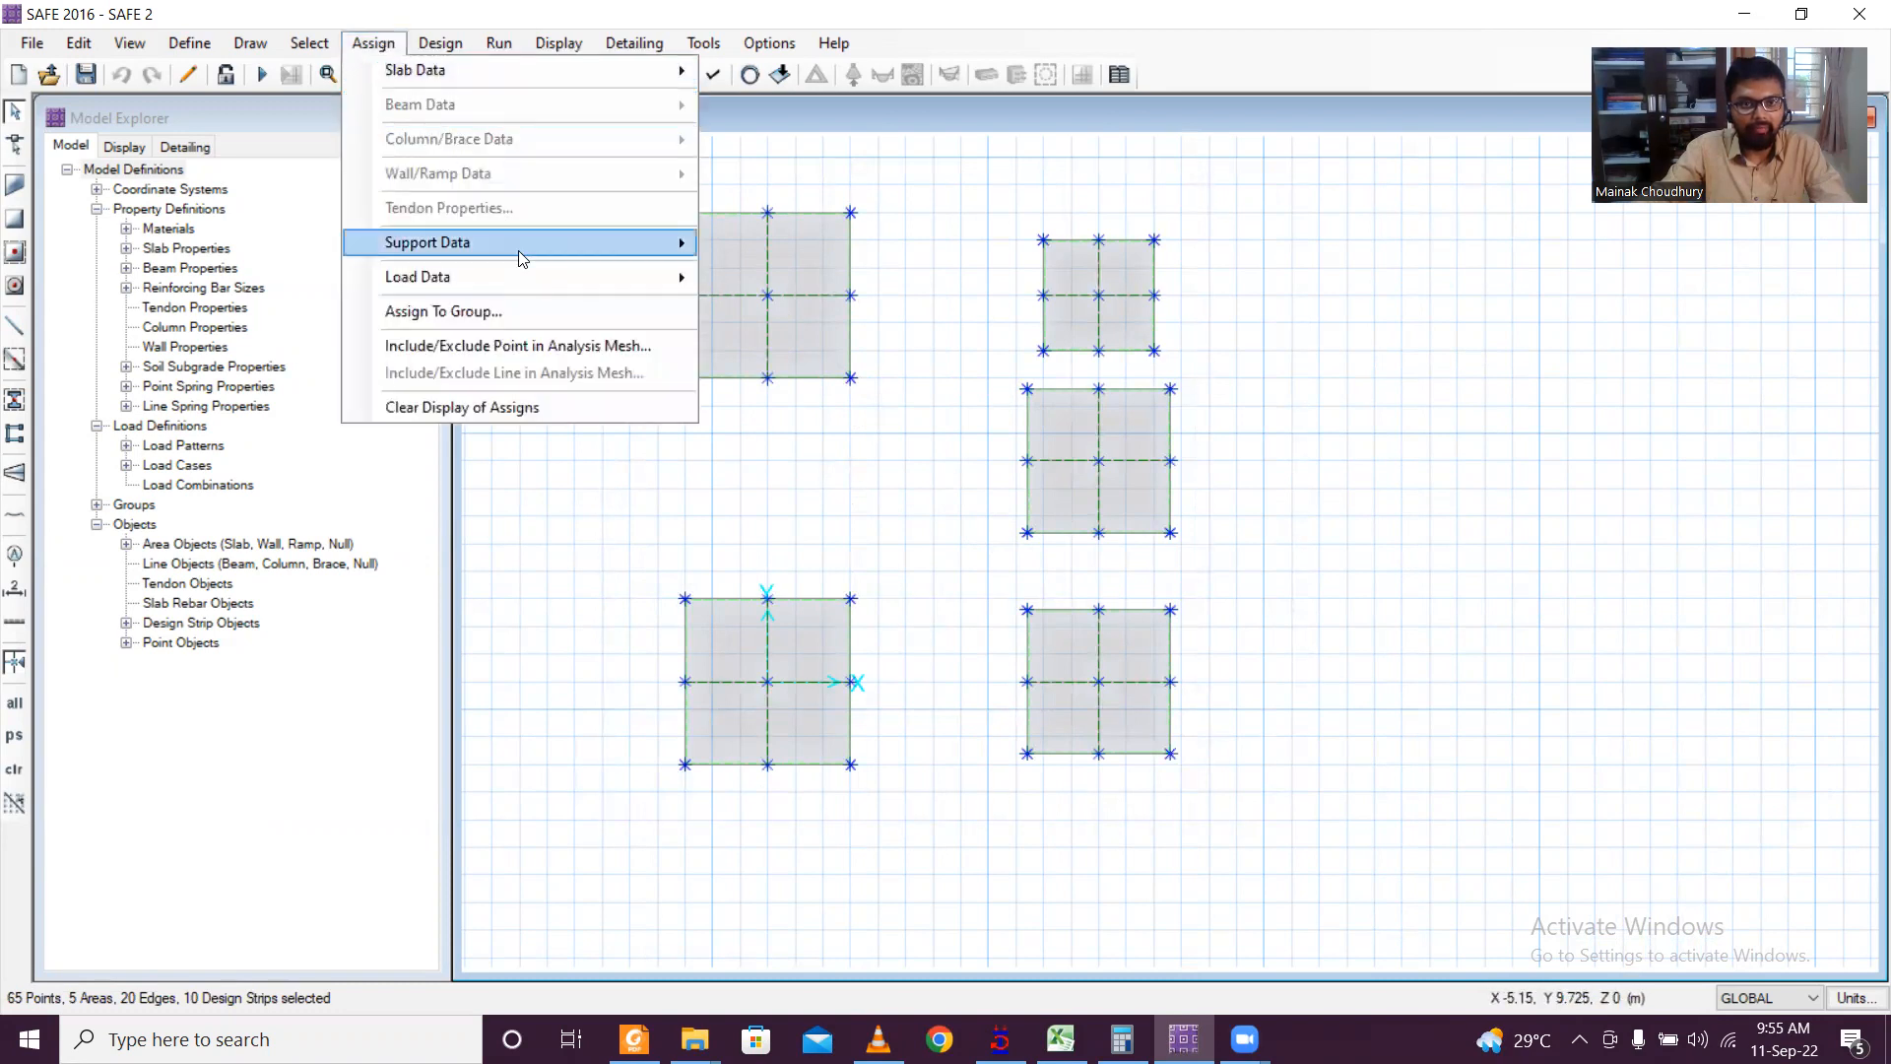
pyautogui.moveTo(521, 259)
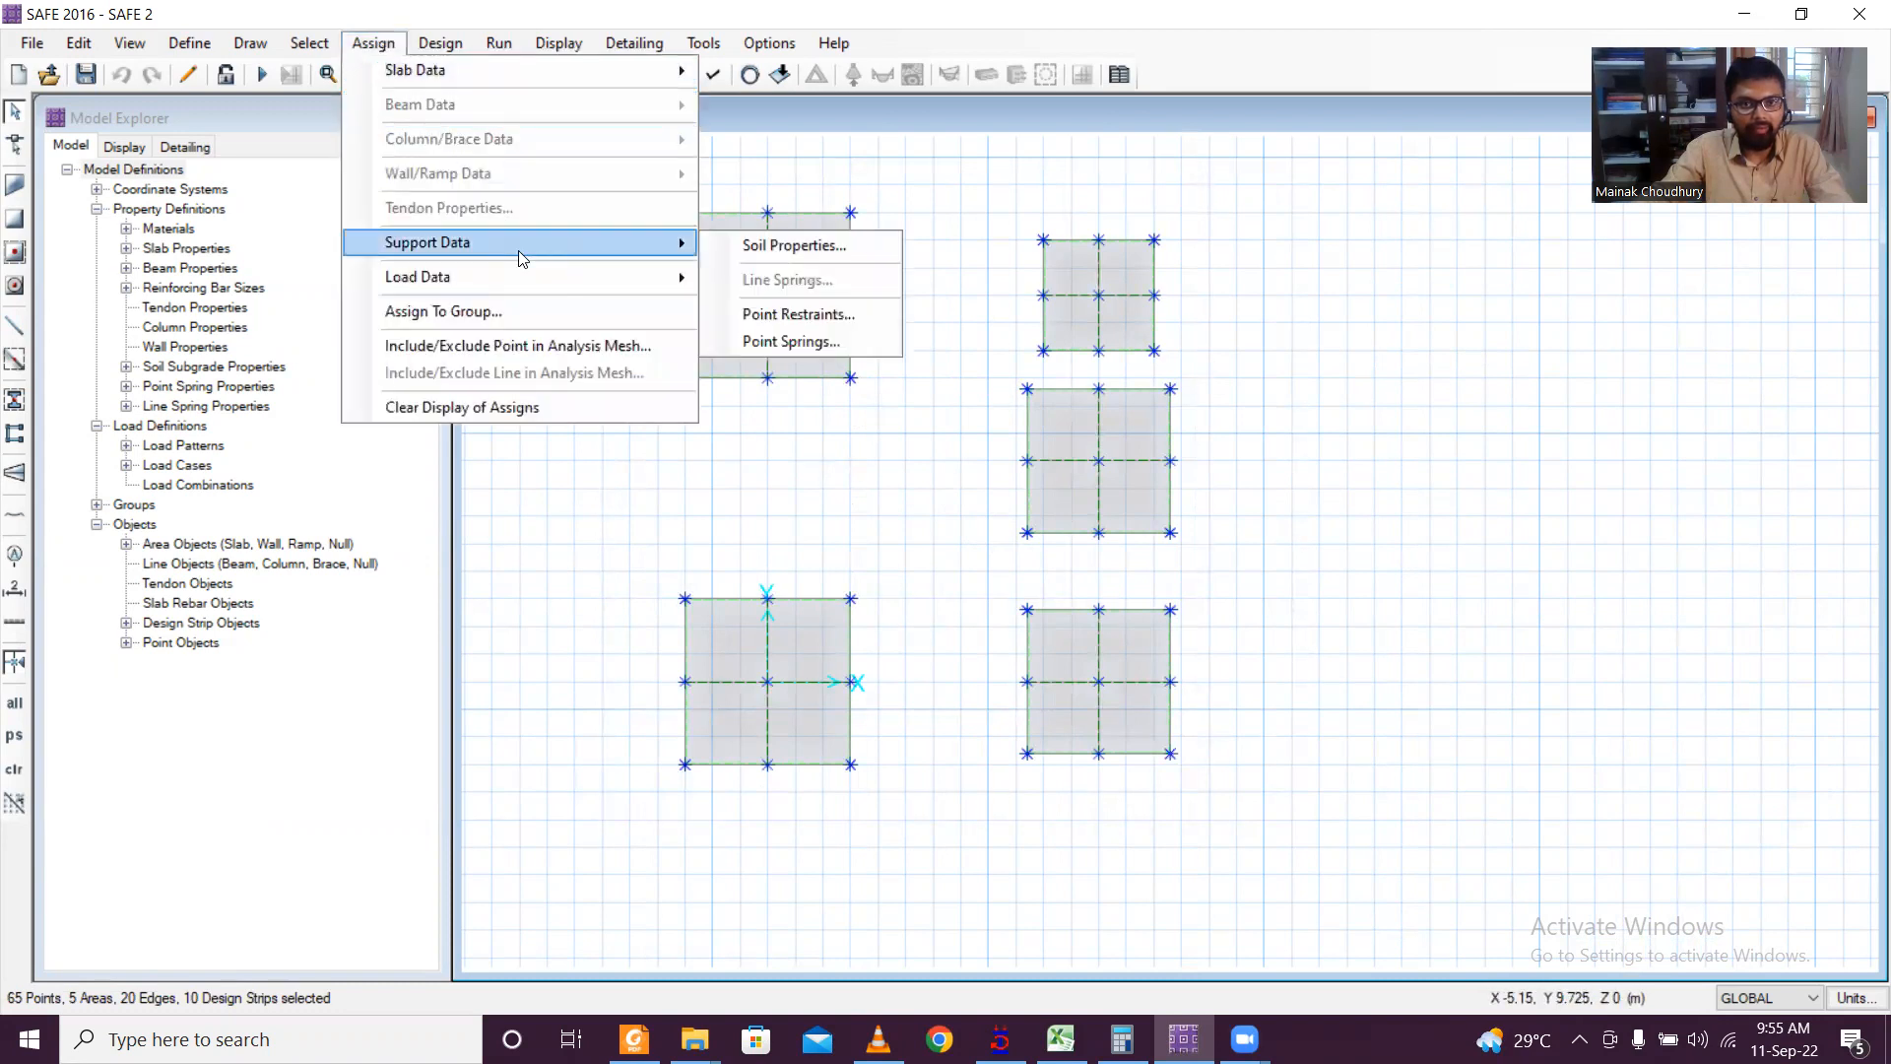
pyautogui.click(749, 245)
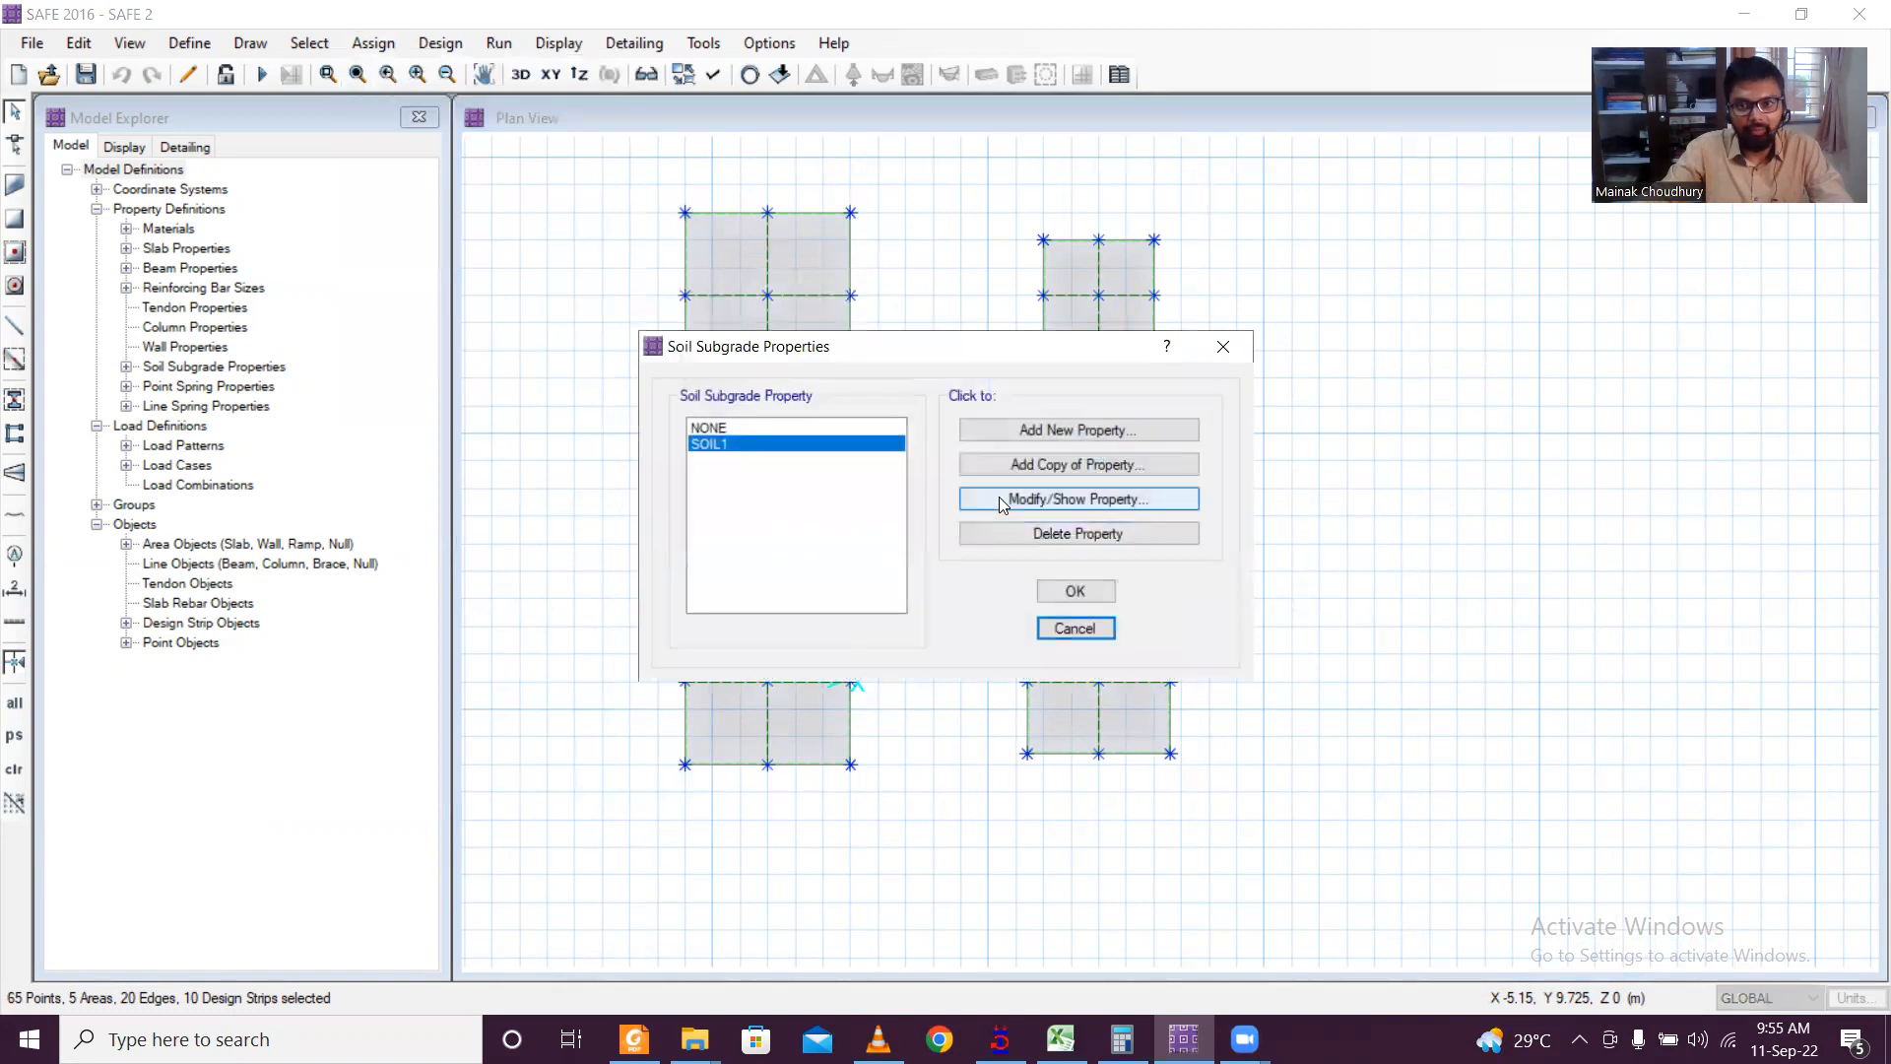
pyautogui.click(1073, 592)
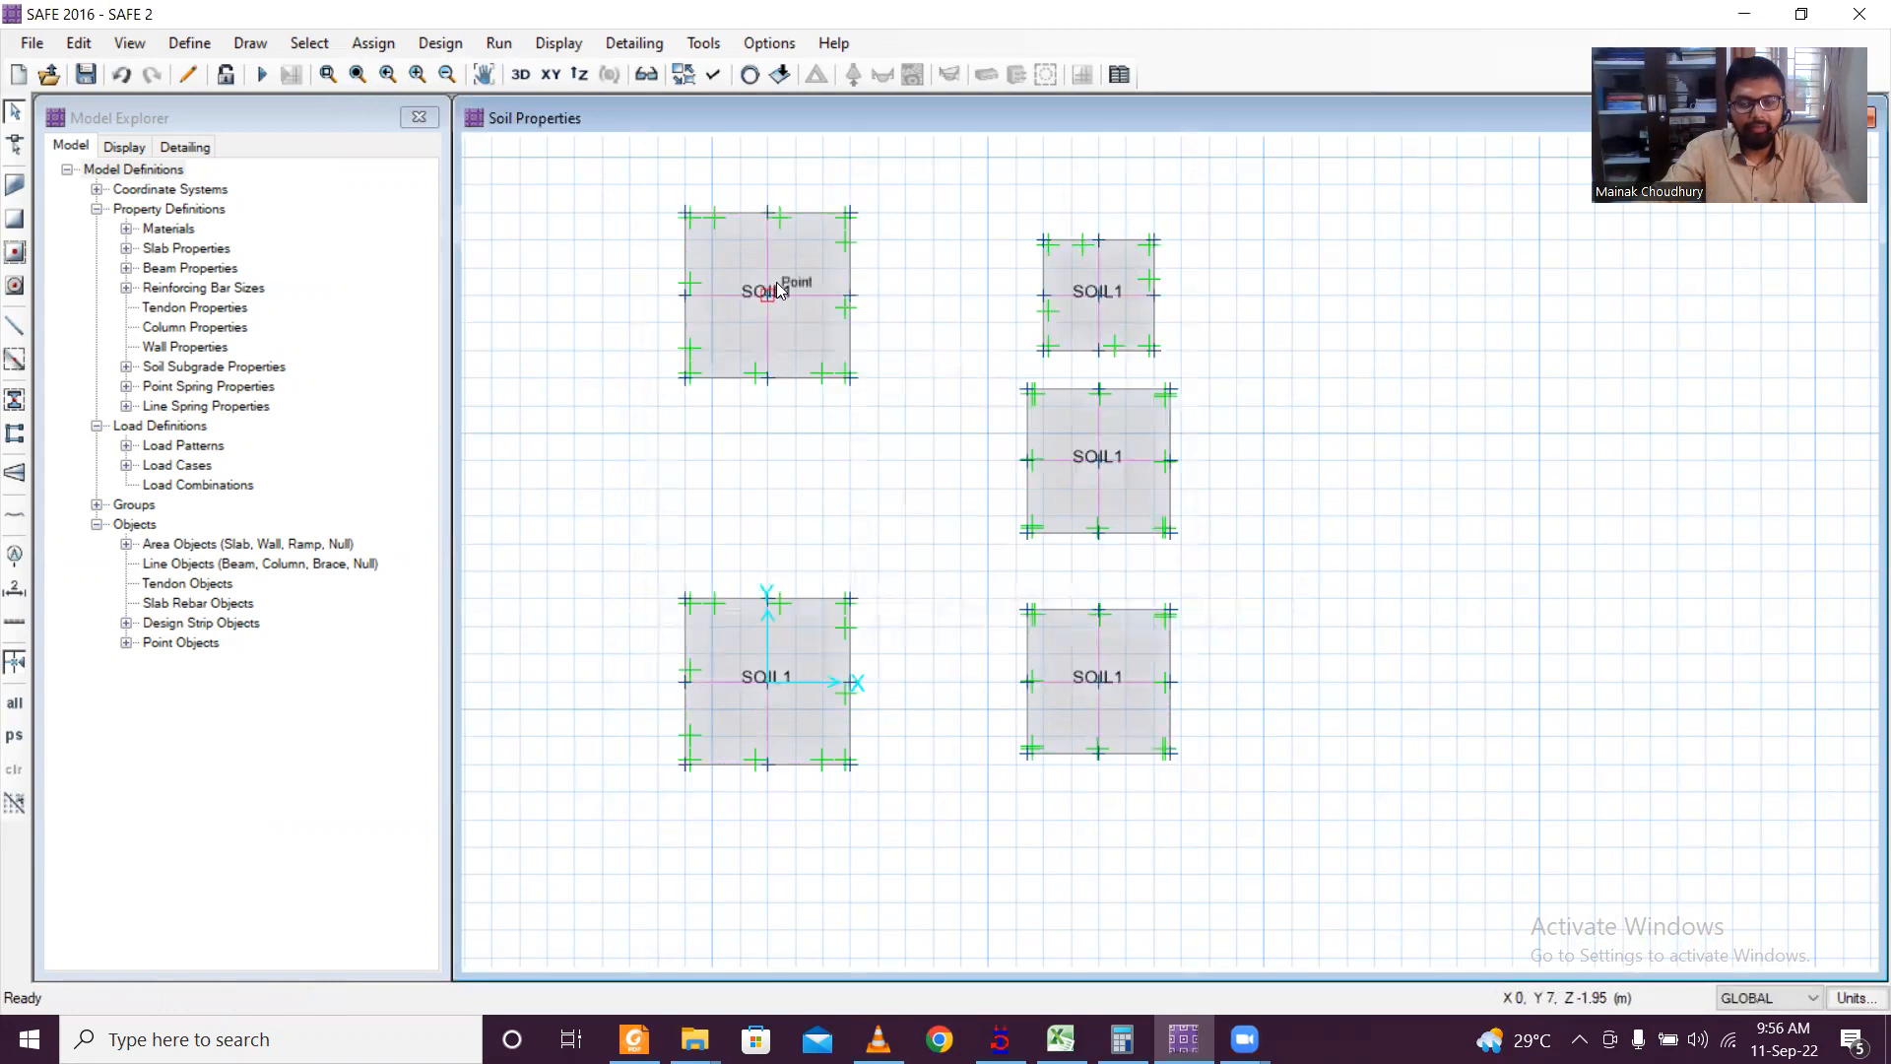
pyautogui.click(263, 76)
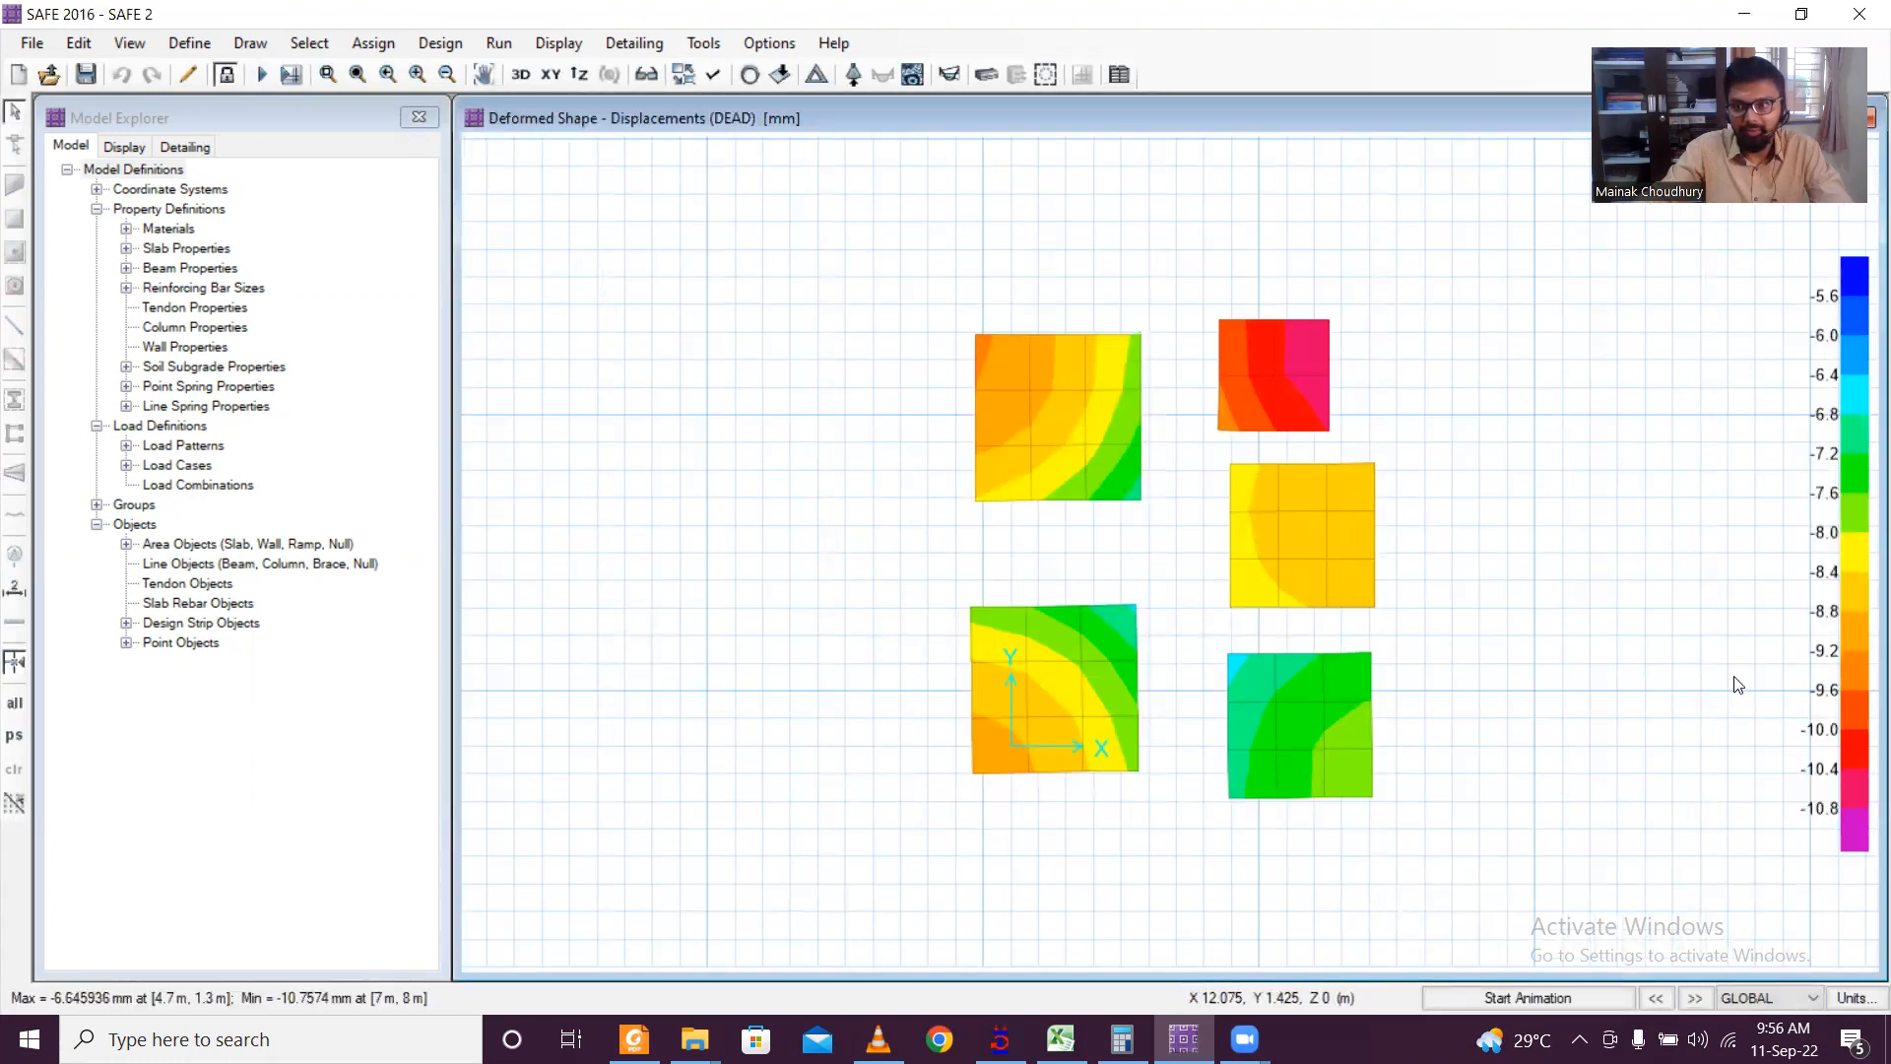
pyautogui.moveTo(1238, 364)
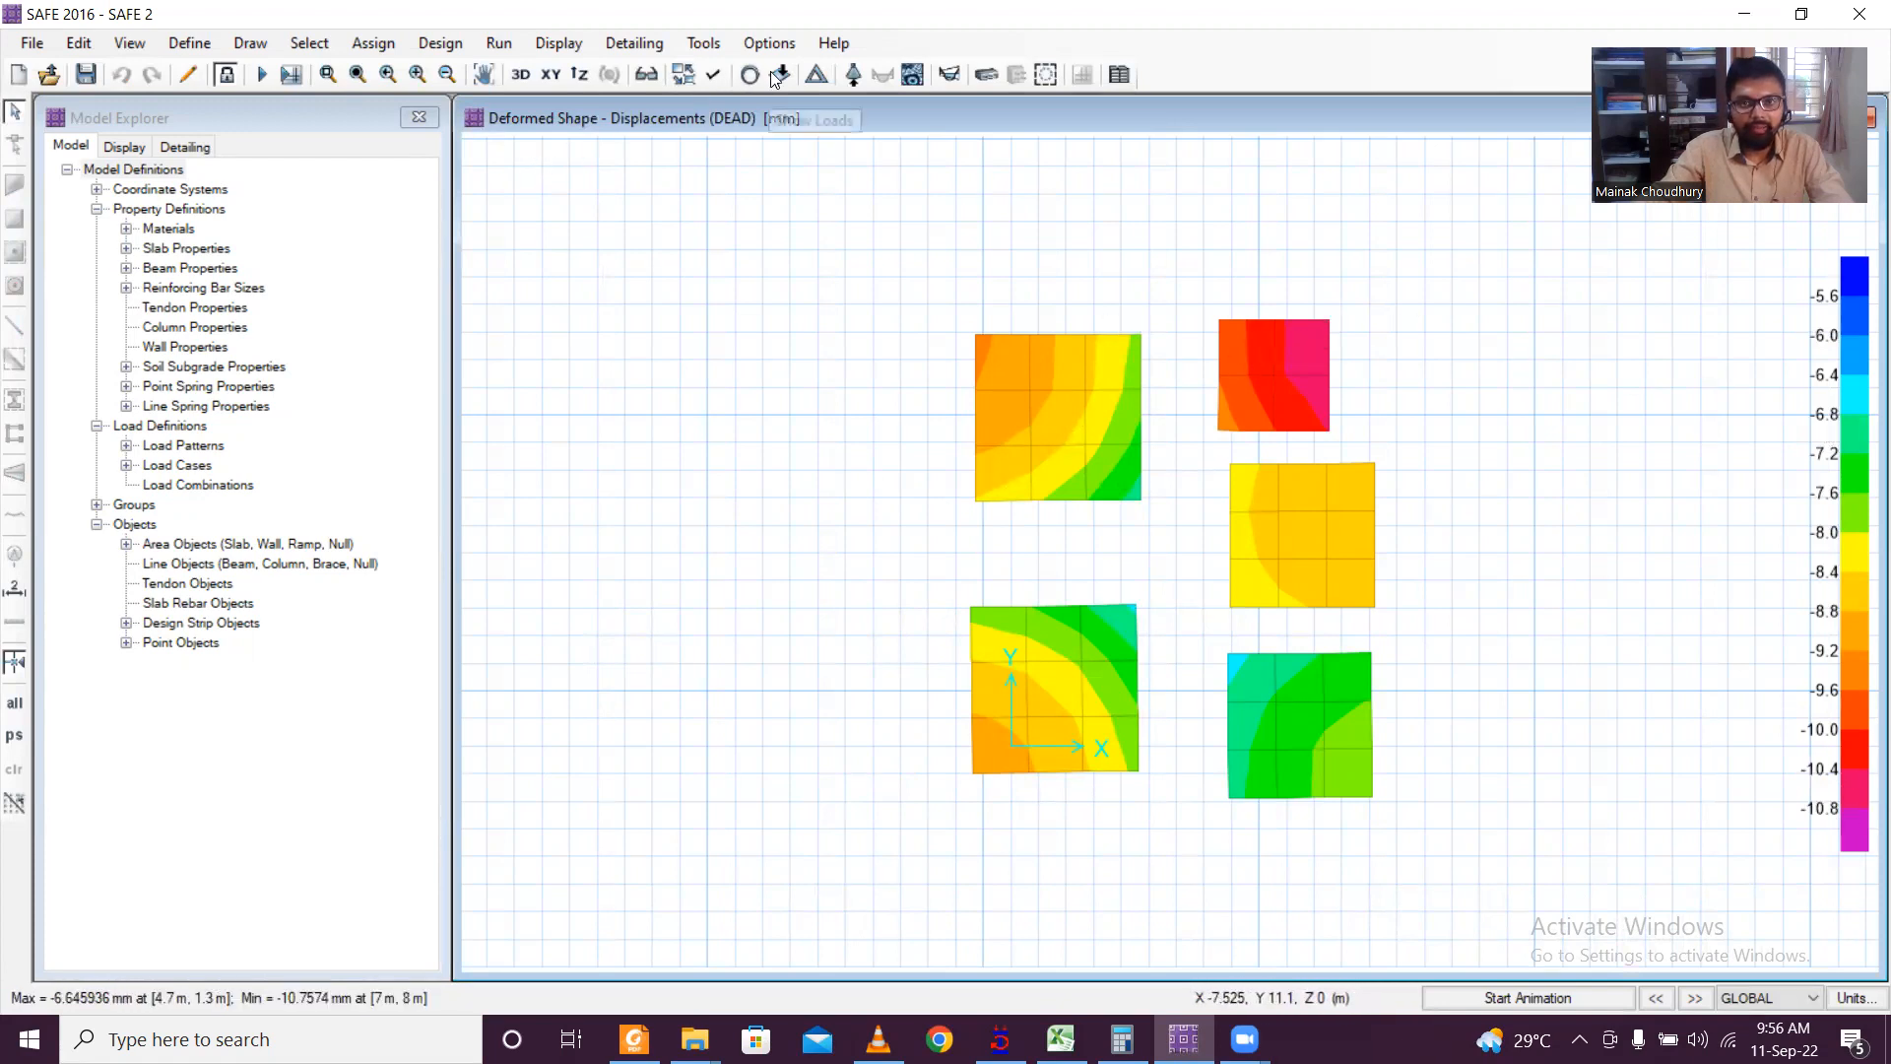
# Step: Display the strip moment diagrams for load combination DCONU7 on layer A, followed by layer B alone
pyautogui.click(948, 79)
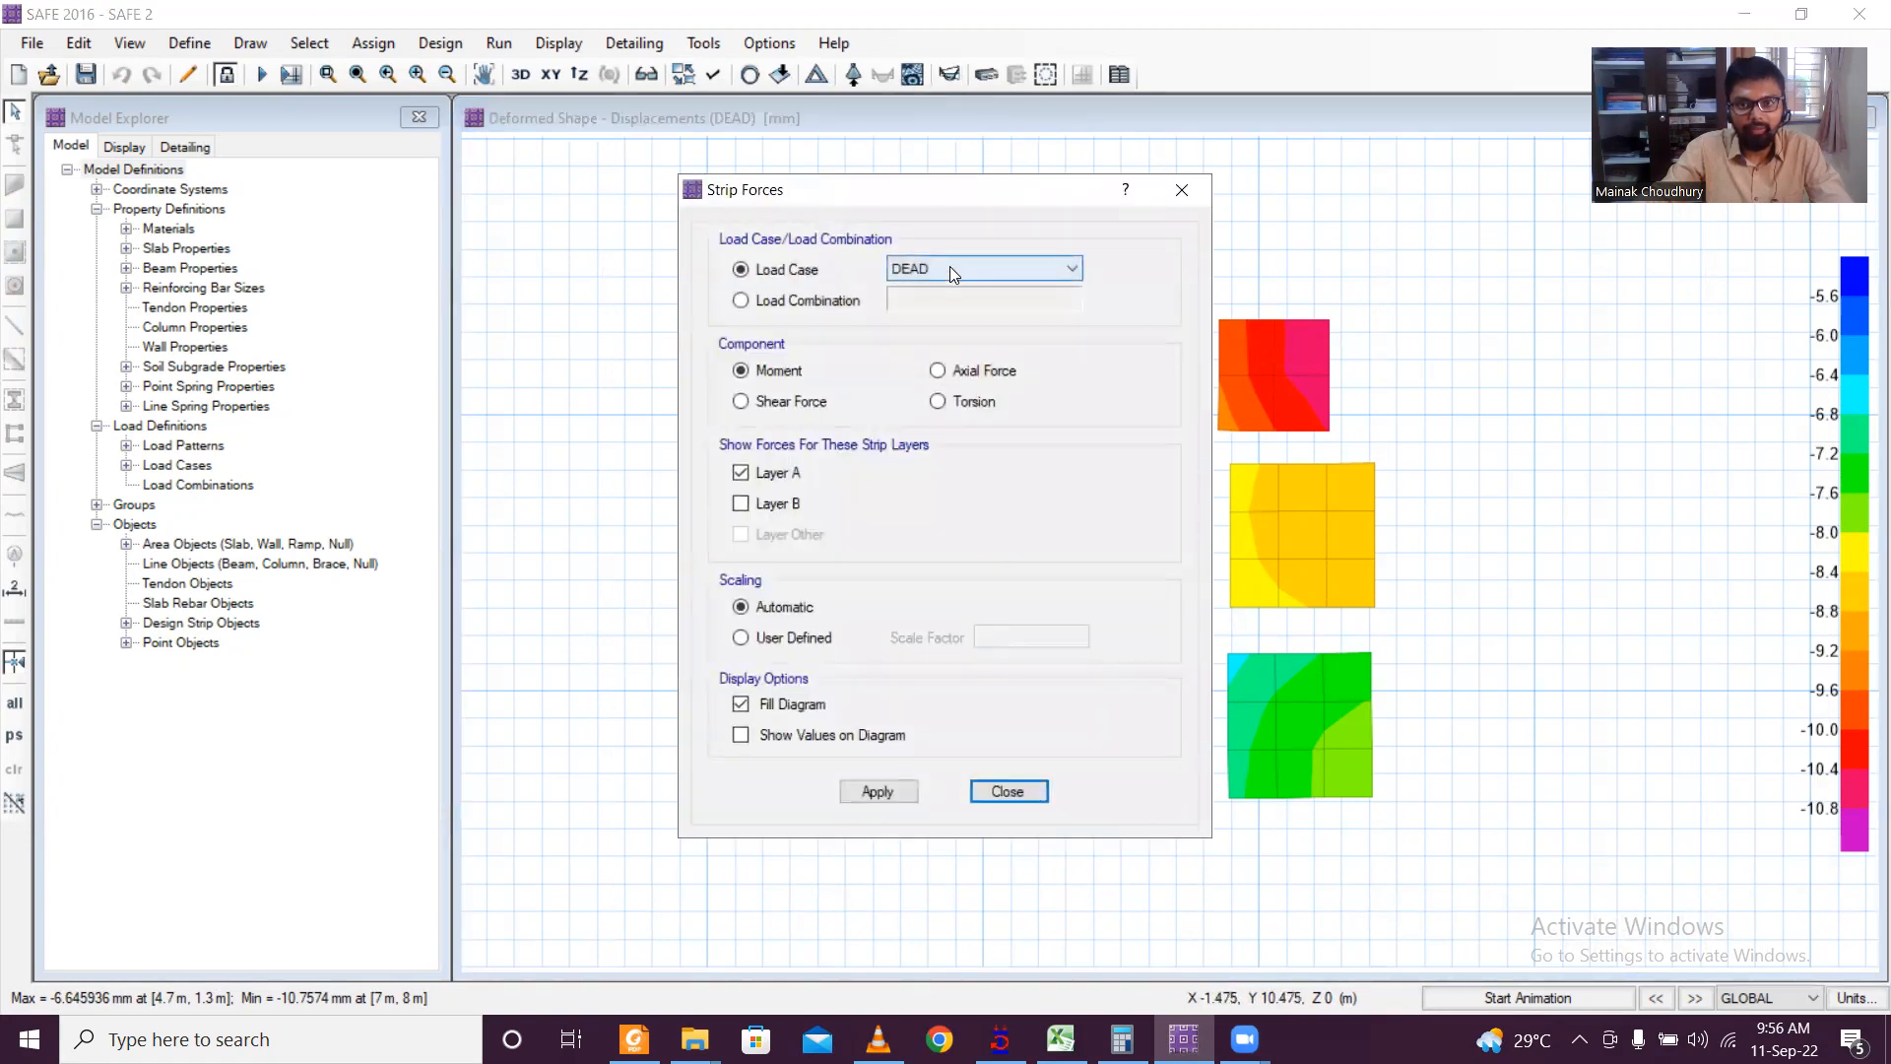
pyautogui.click(949, 267)
pyautogui.click(768, 297)
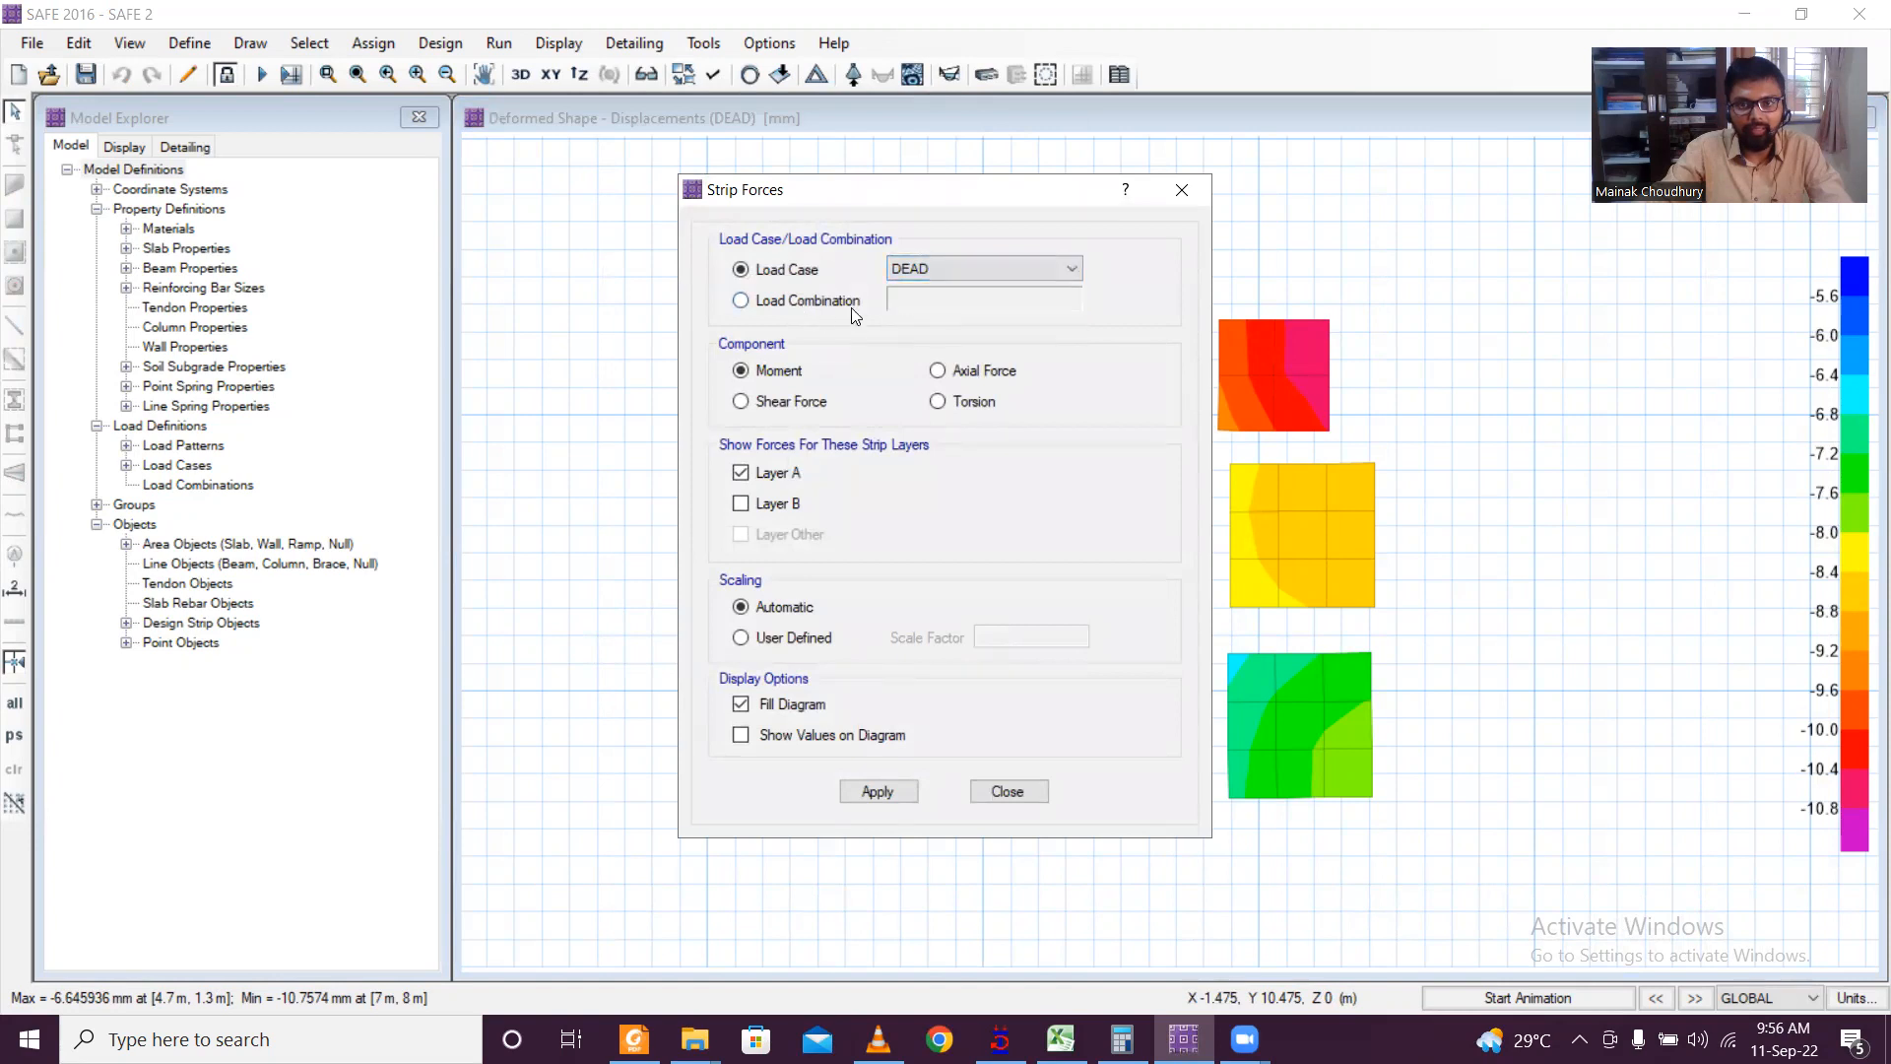
pyautogui.click(802, 301)
pyautogui.click(945, 299)
pyautogui.click(955, 418)
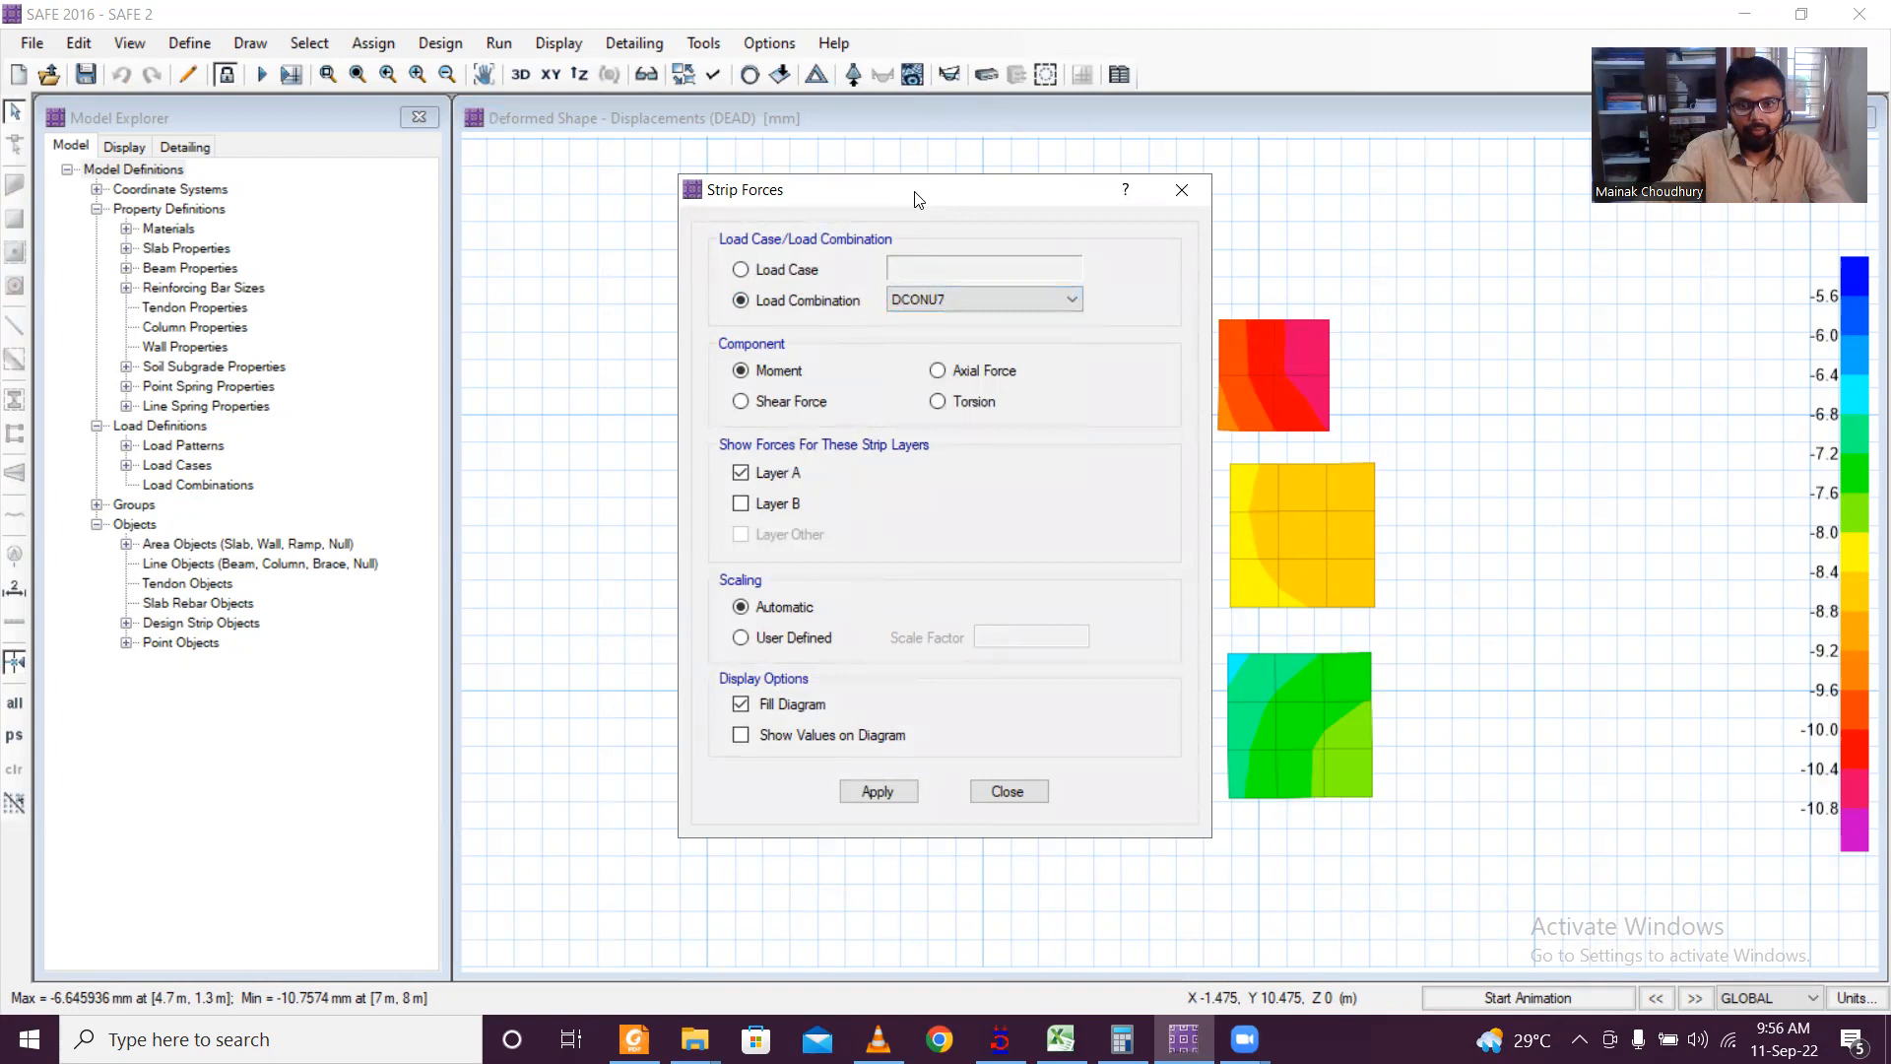
pyautogui.moveTo(916, 199); pyautogui.dragTo(554, 116)
pyautogui.click(516, 706)
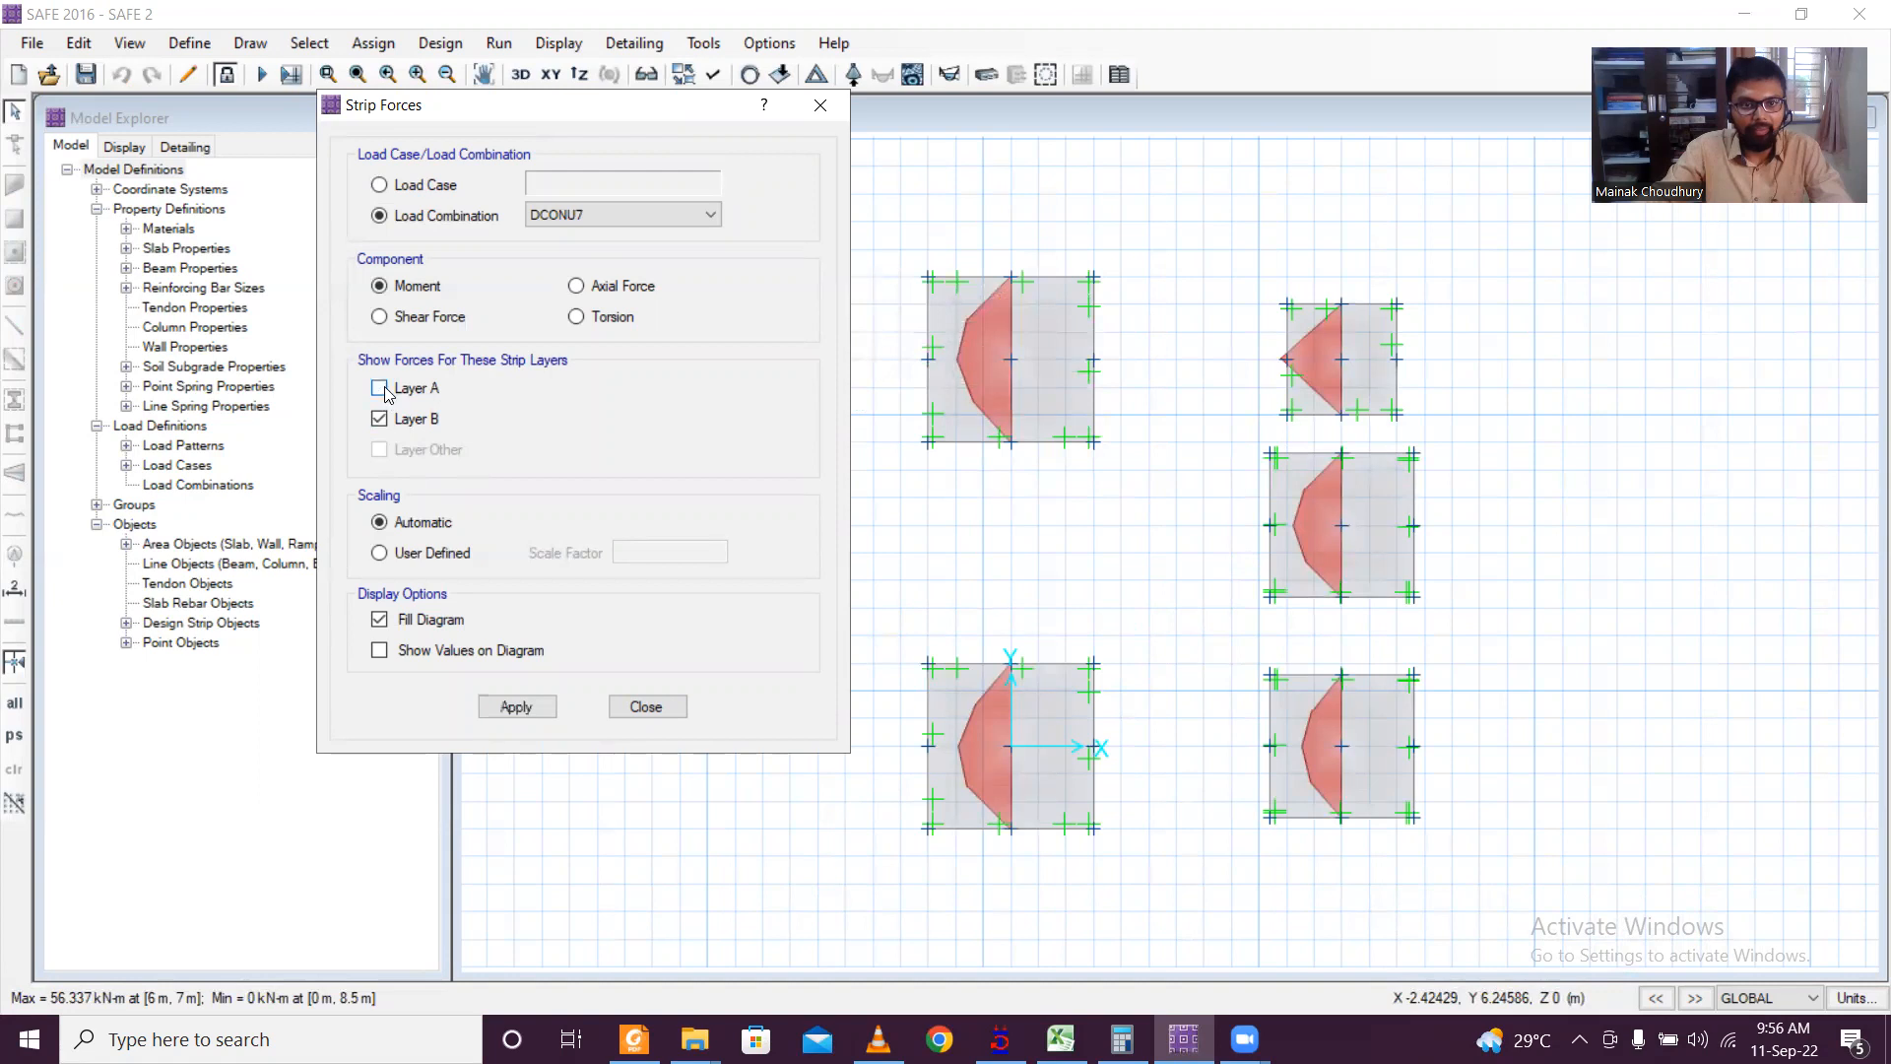
pyautogui.click(514, 707)
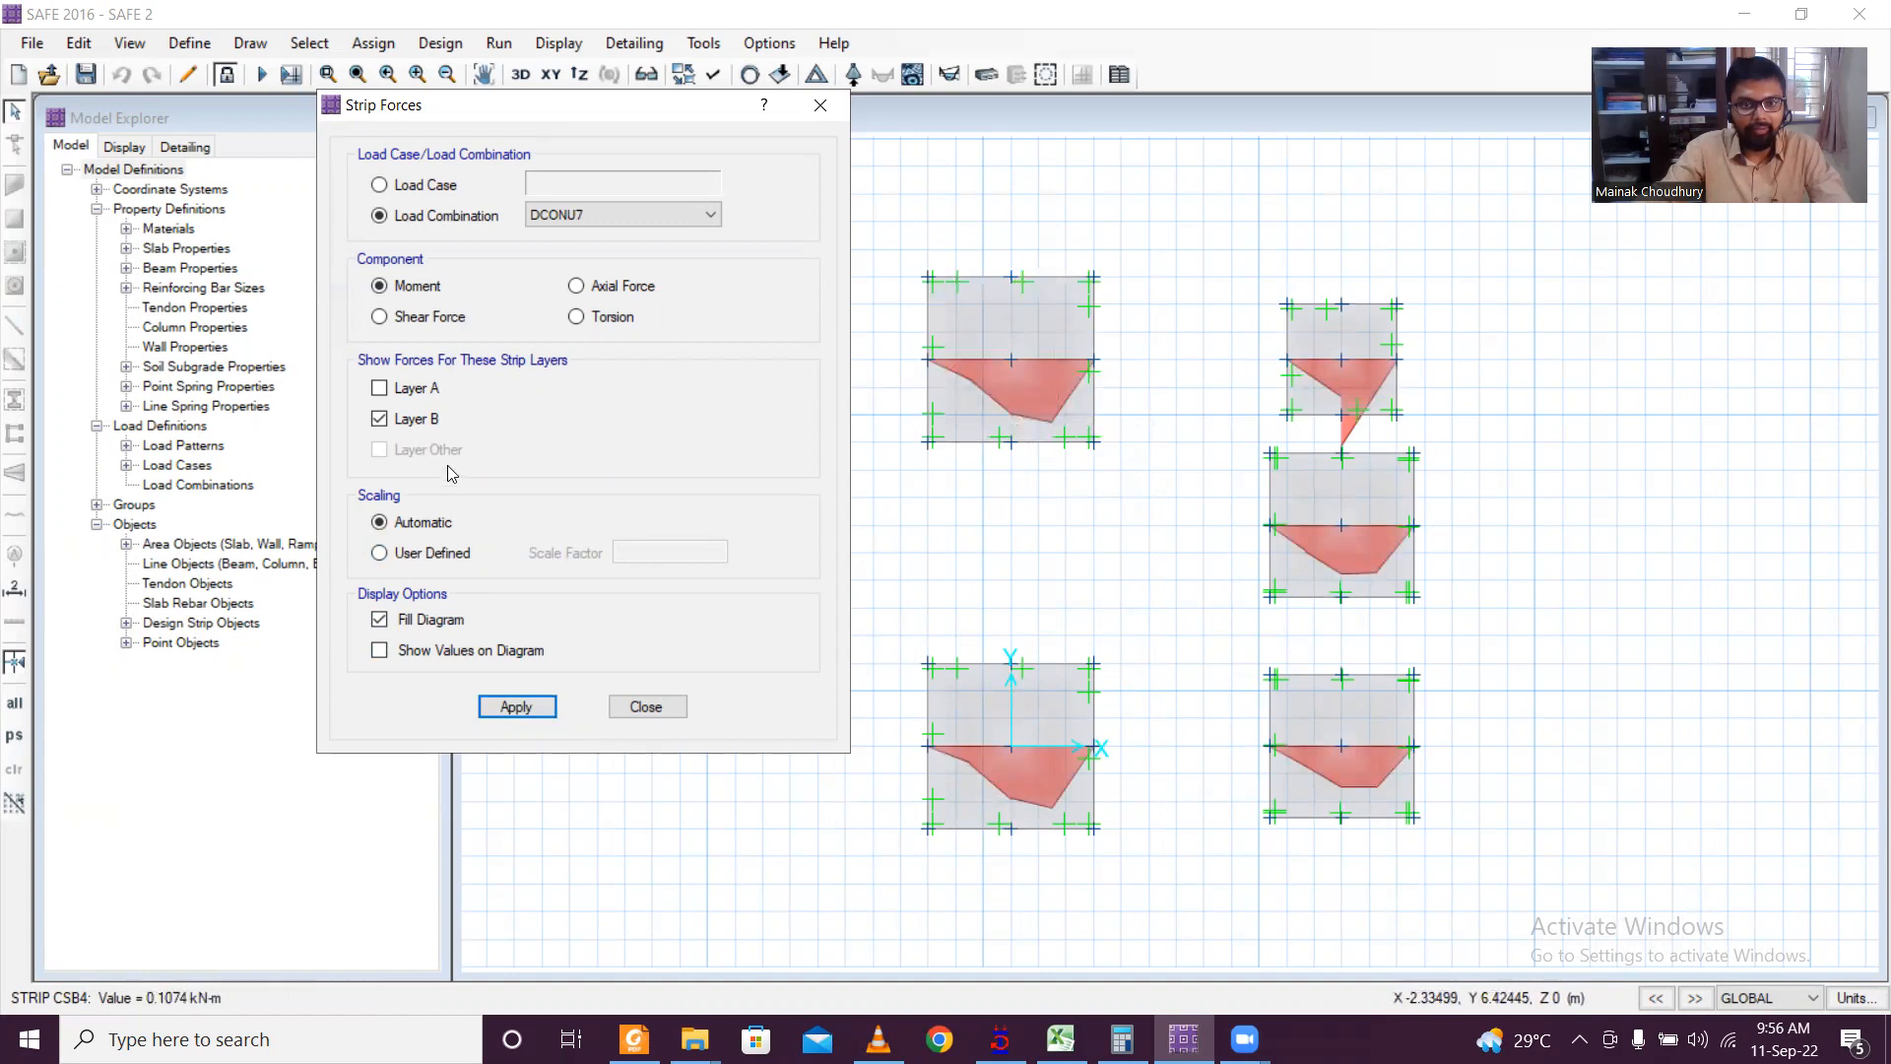
# Step: Display the layer B torsion and axial force diagrams for DCONU7, and close the strip forces settings
pyautogui.click(576, 316)
pyautogui.click(515, 707)
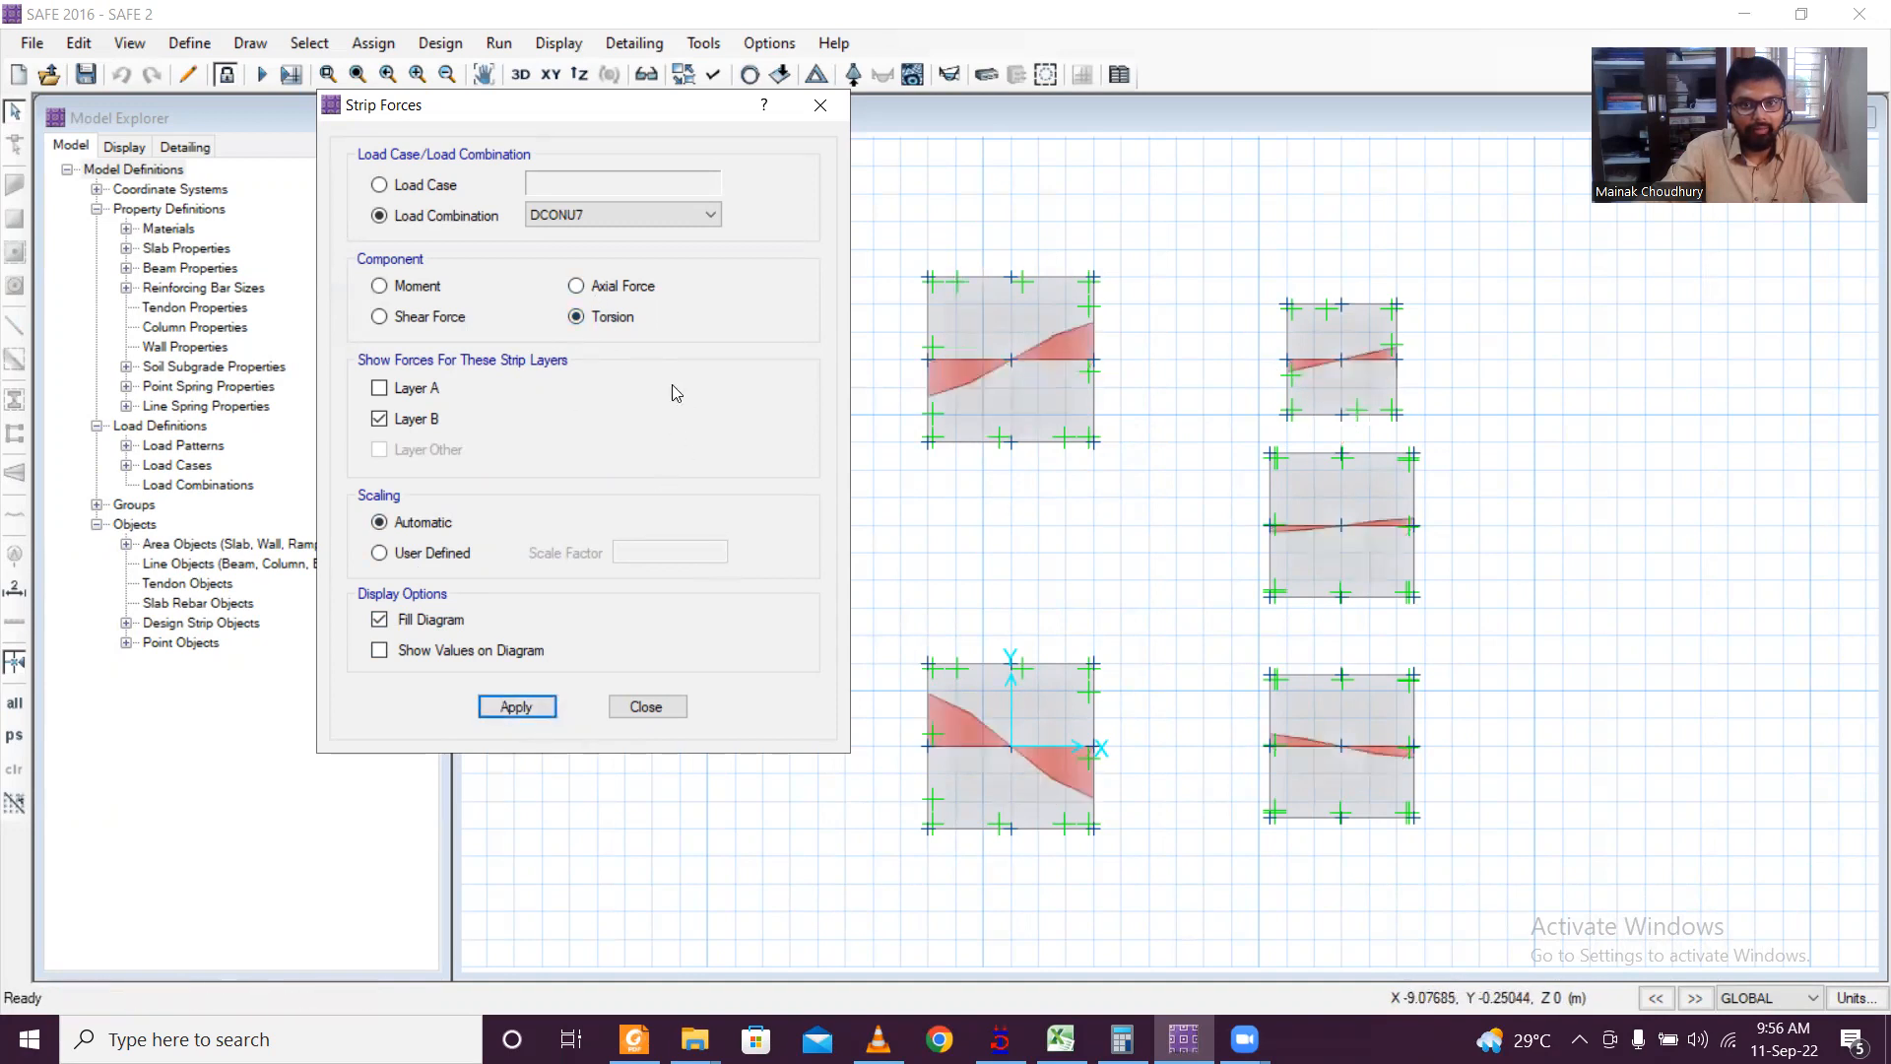
pyautogui.click(620, 288)
pyautogui.click(505, 707)
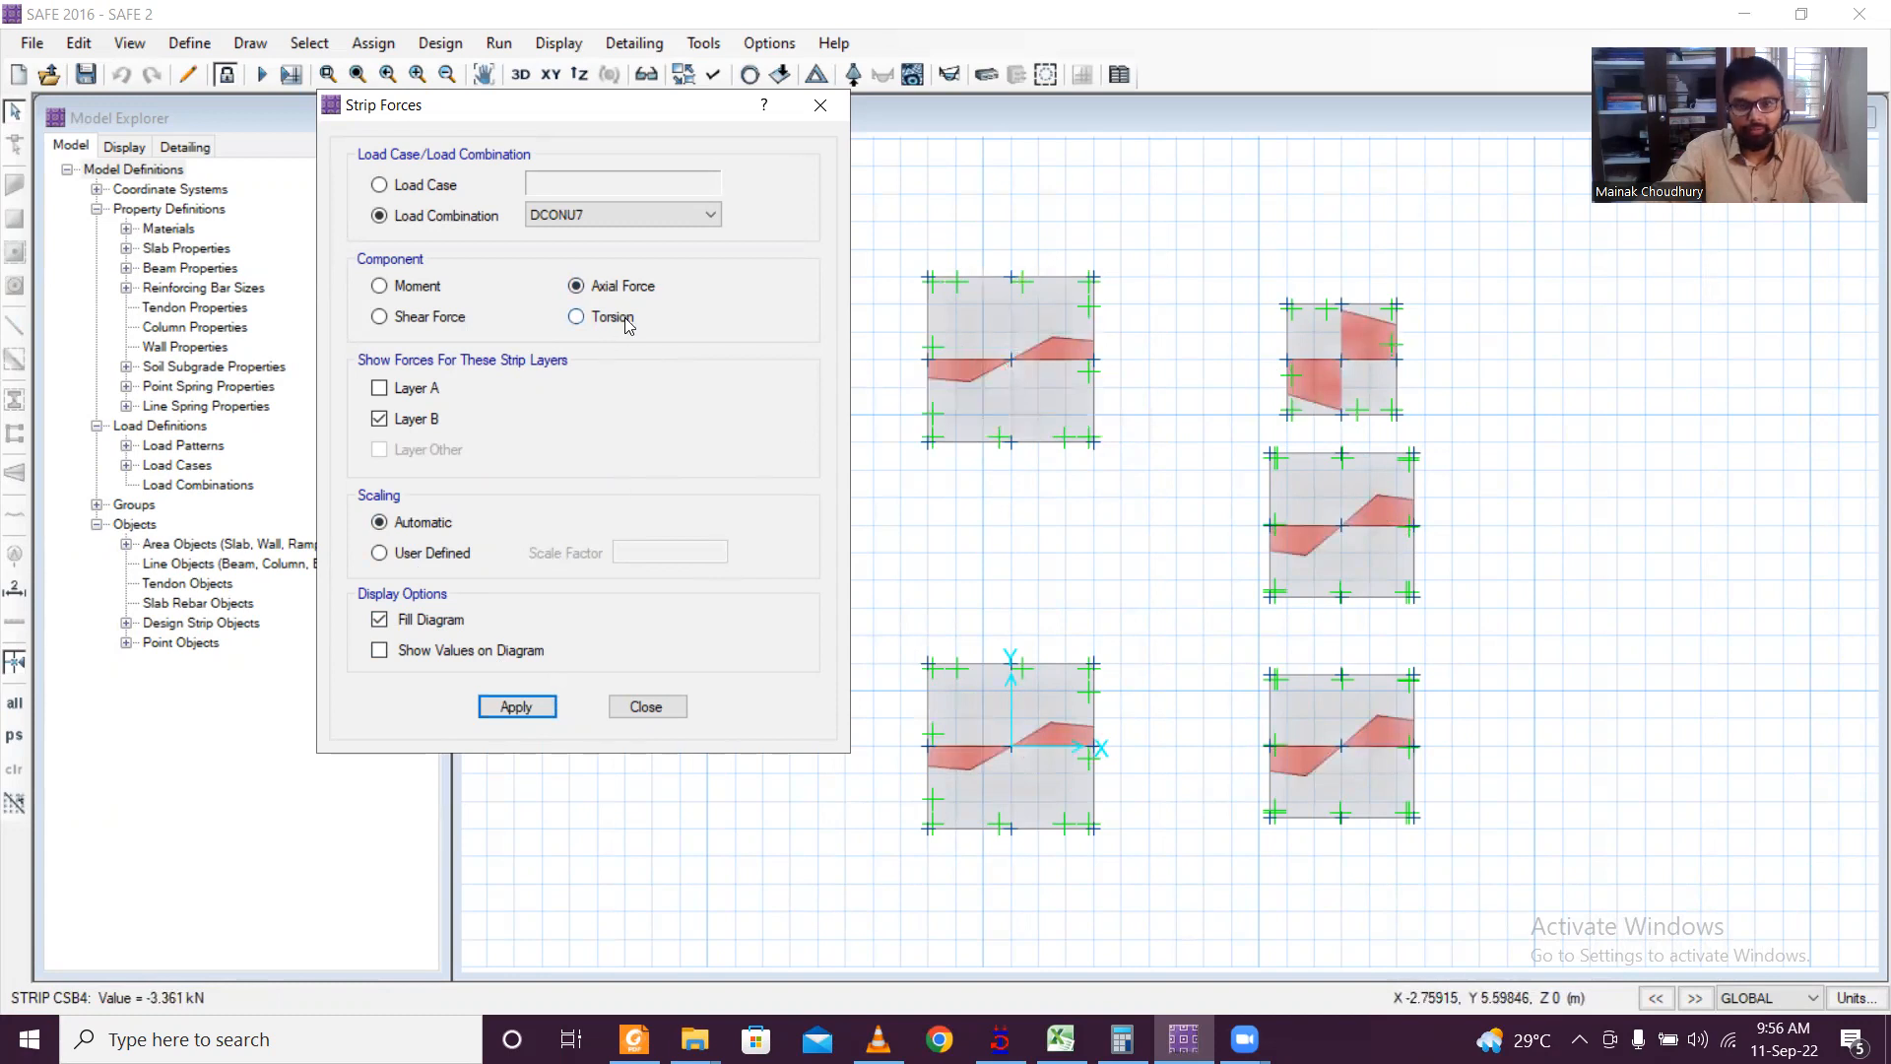
pyautogui.click(664, 708)
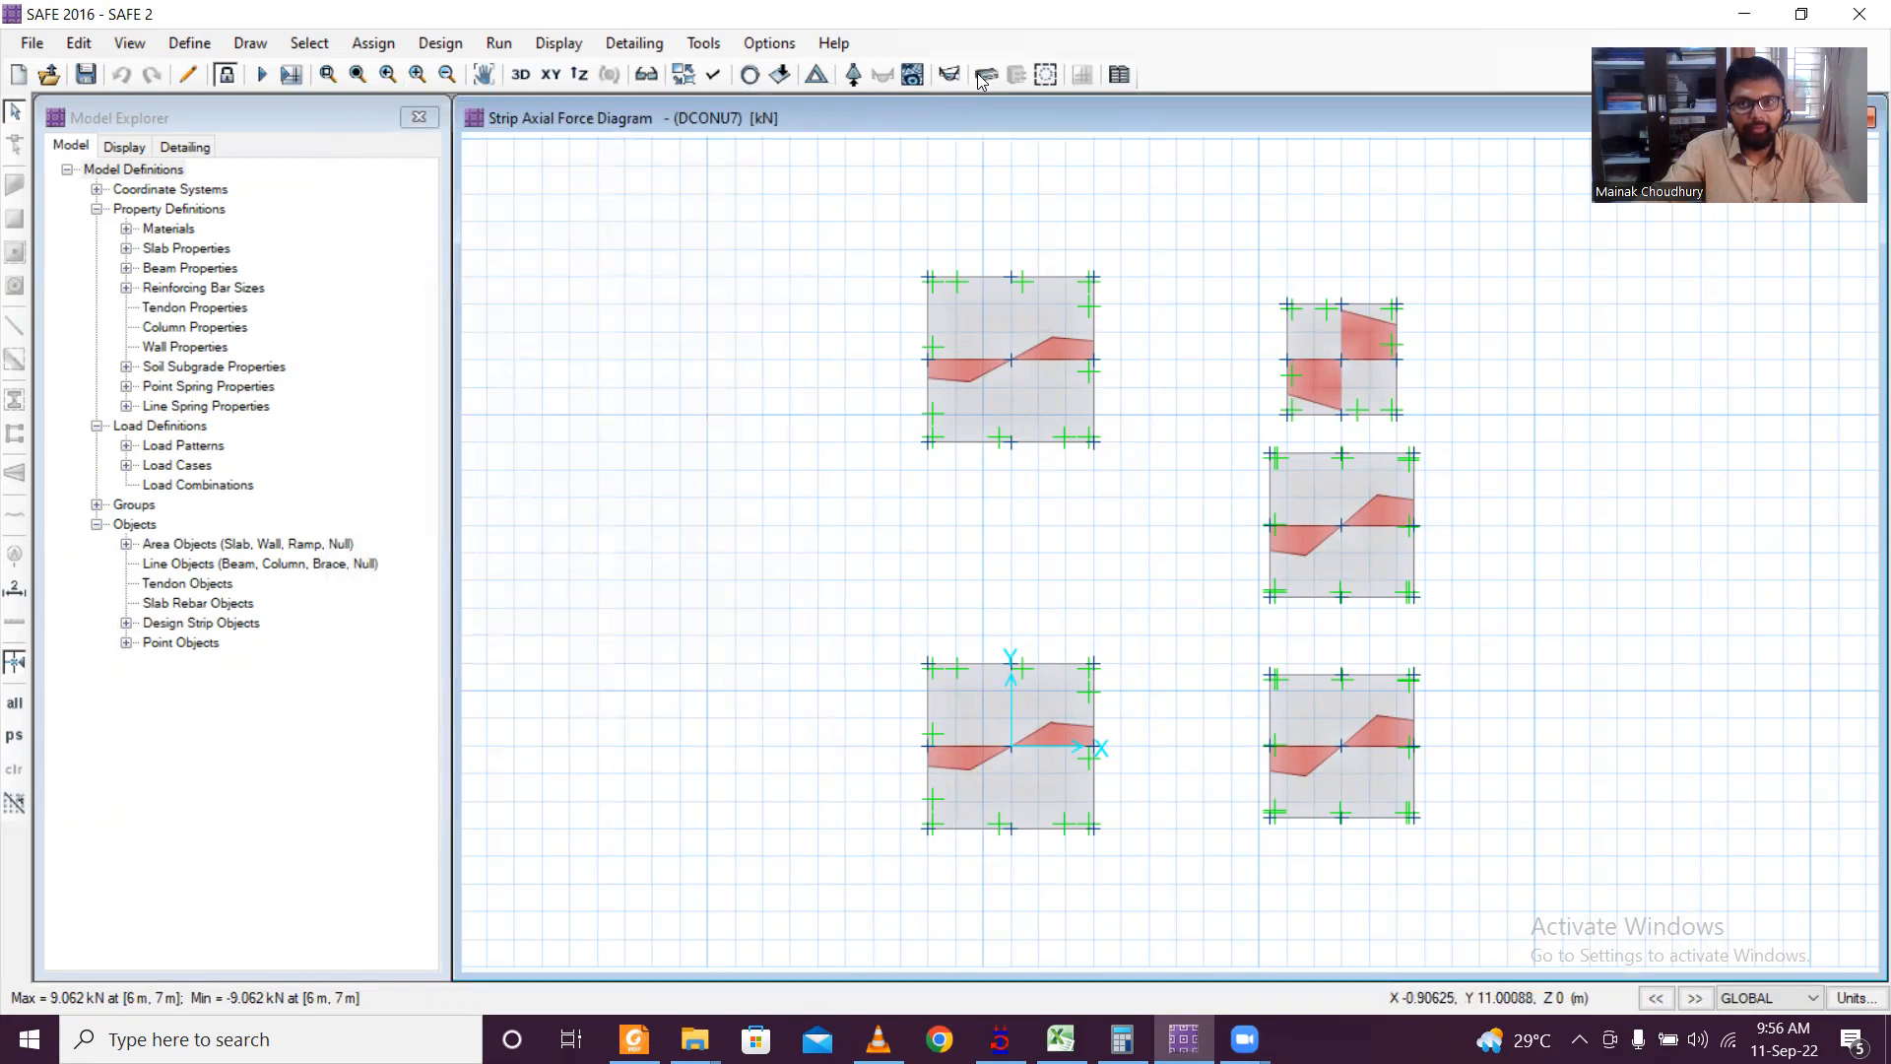
# Step: In the slab design display, impose minimum reinforcing and specify typical uniform reinforcing with bar size 10 for top and bottom
pyautogui.click(981, 77)
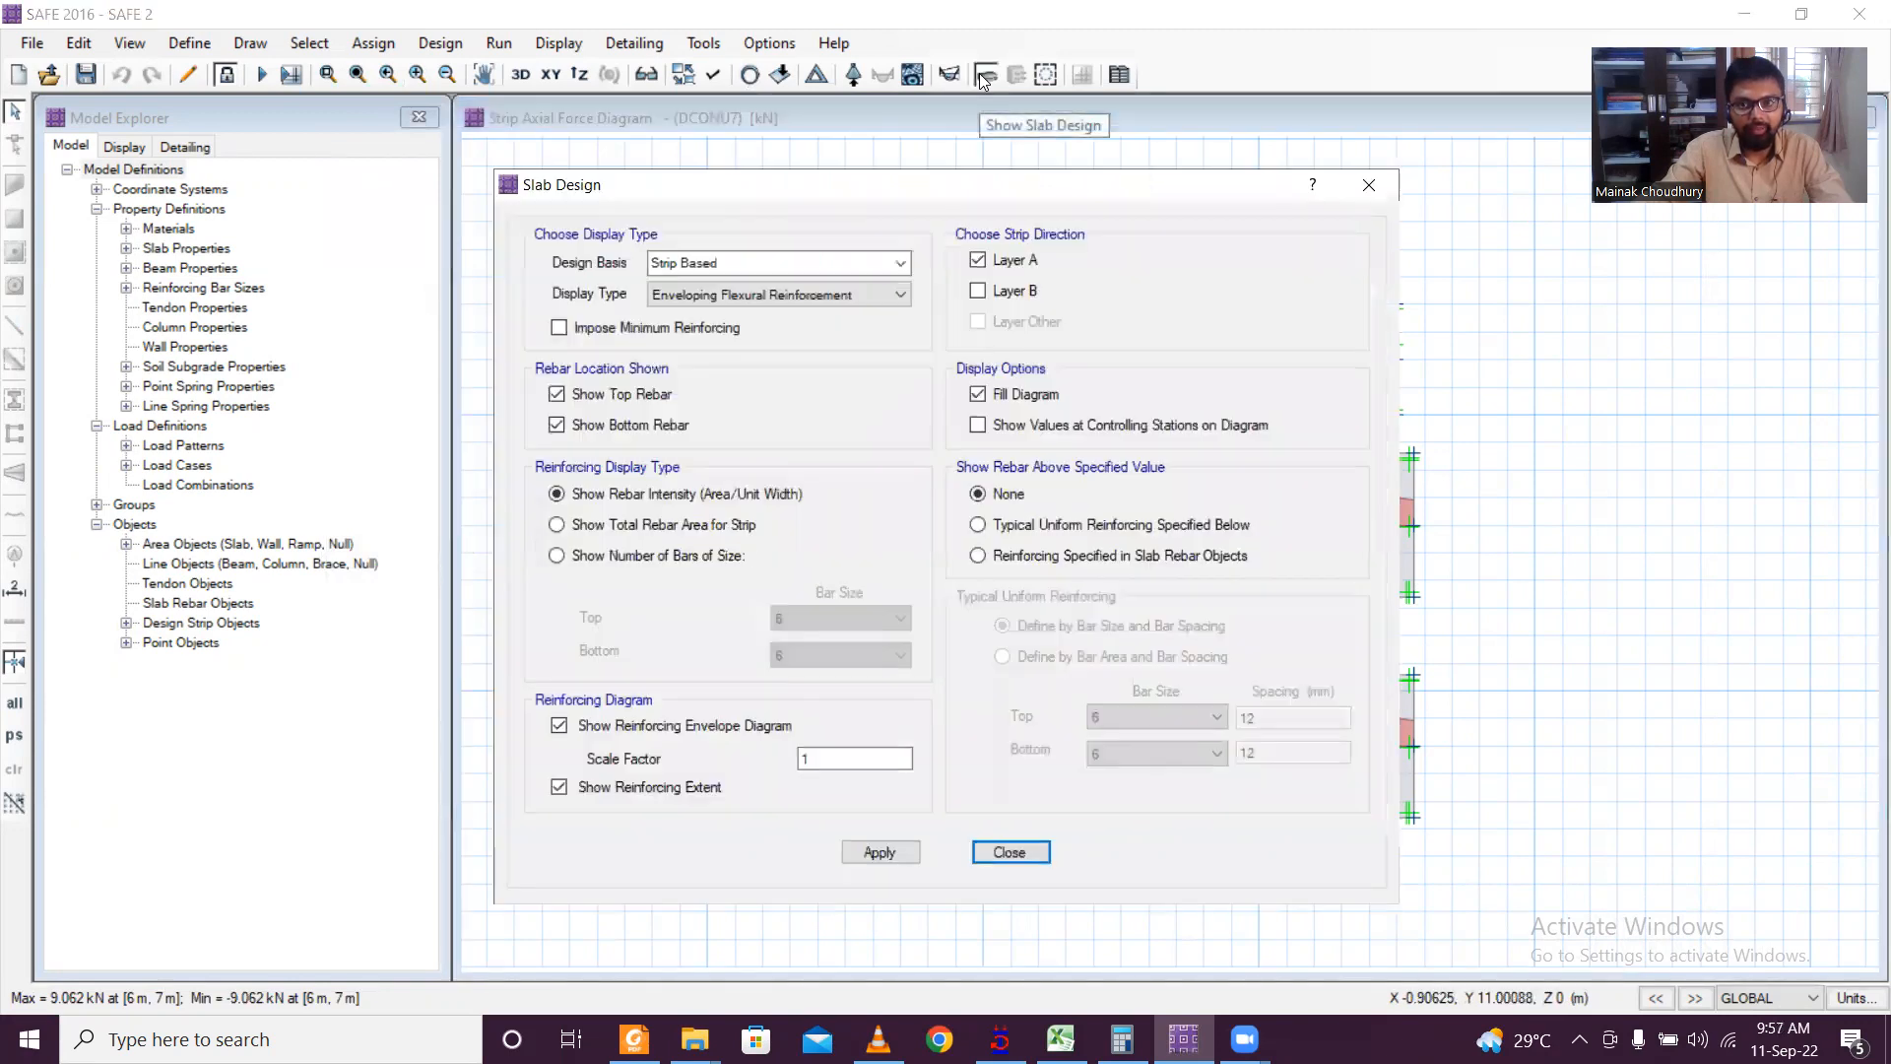
pyautogui.moveTo(955, 192); pyautogui.dragTo(479, 65)
pyautogui.click(554, 394)
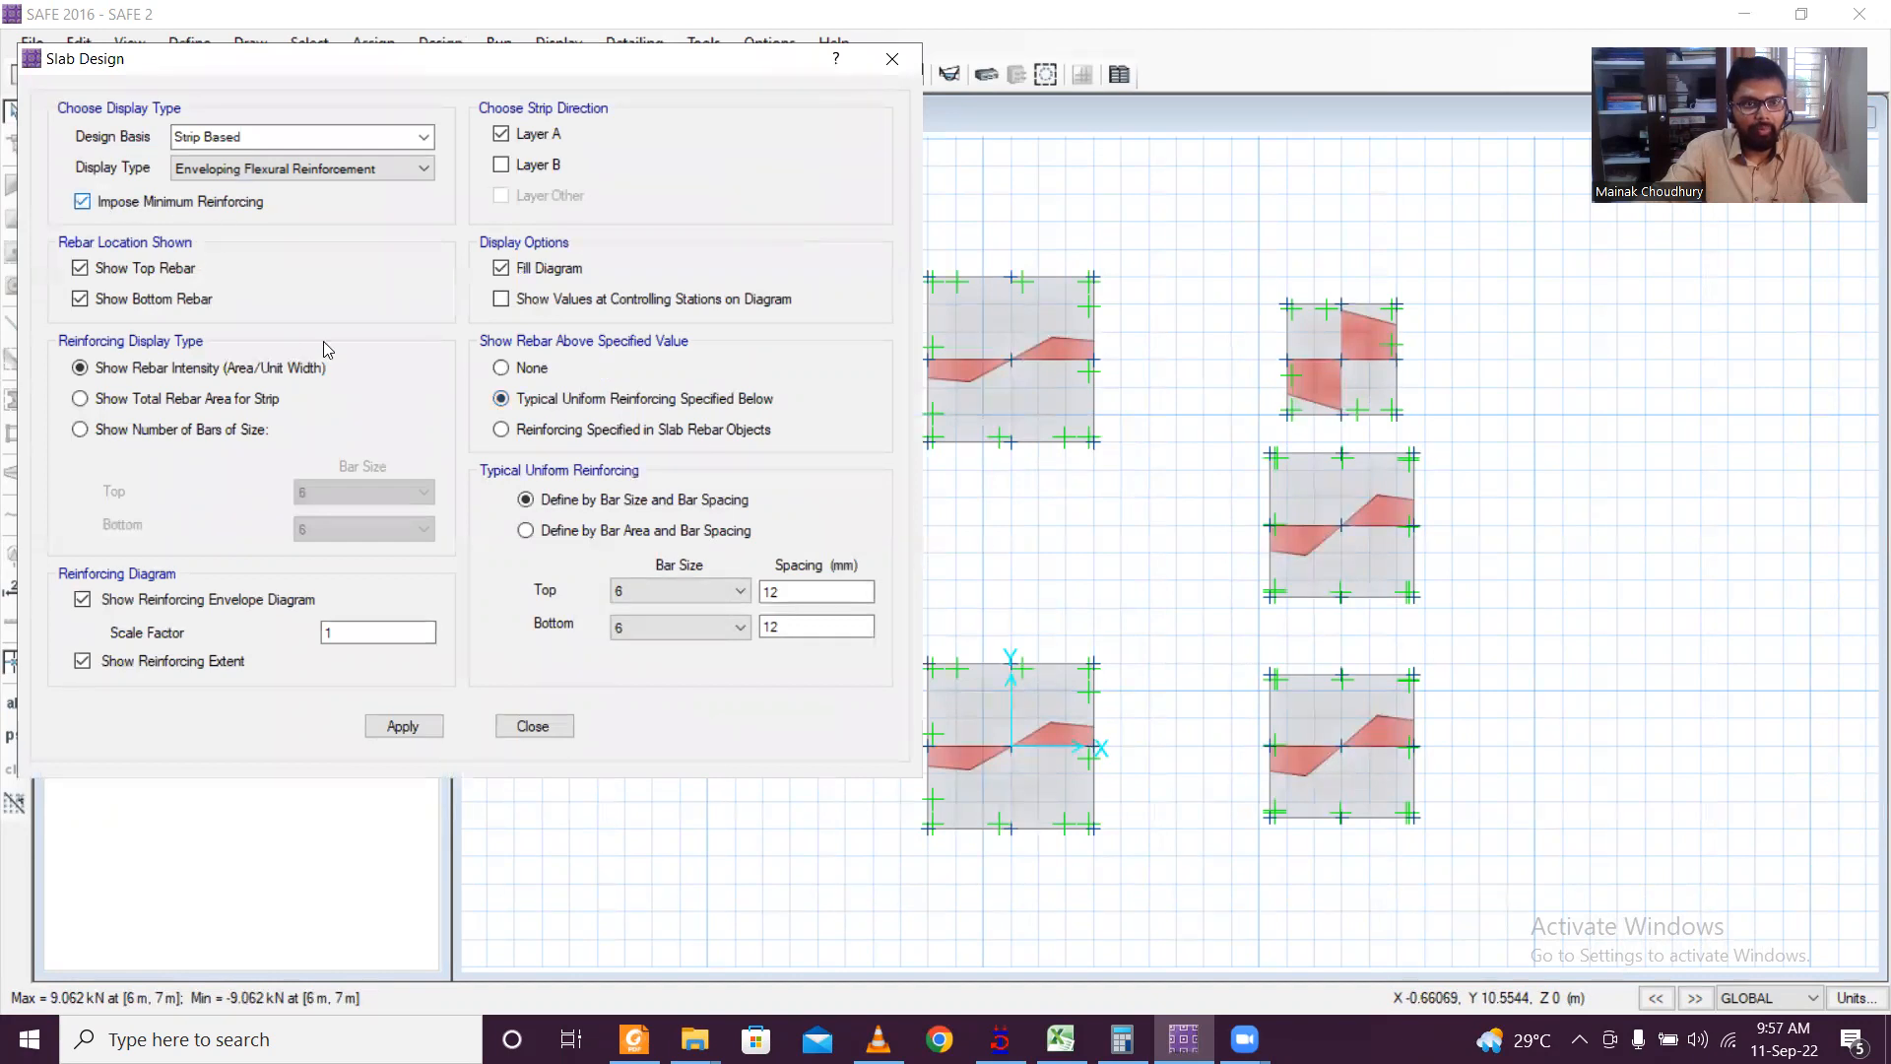
pyautogui.click(660, 589)
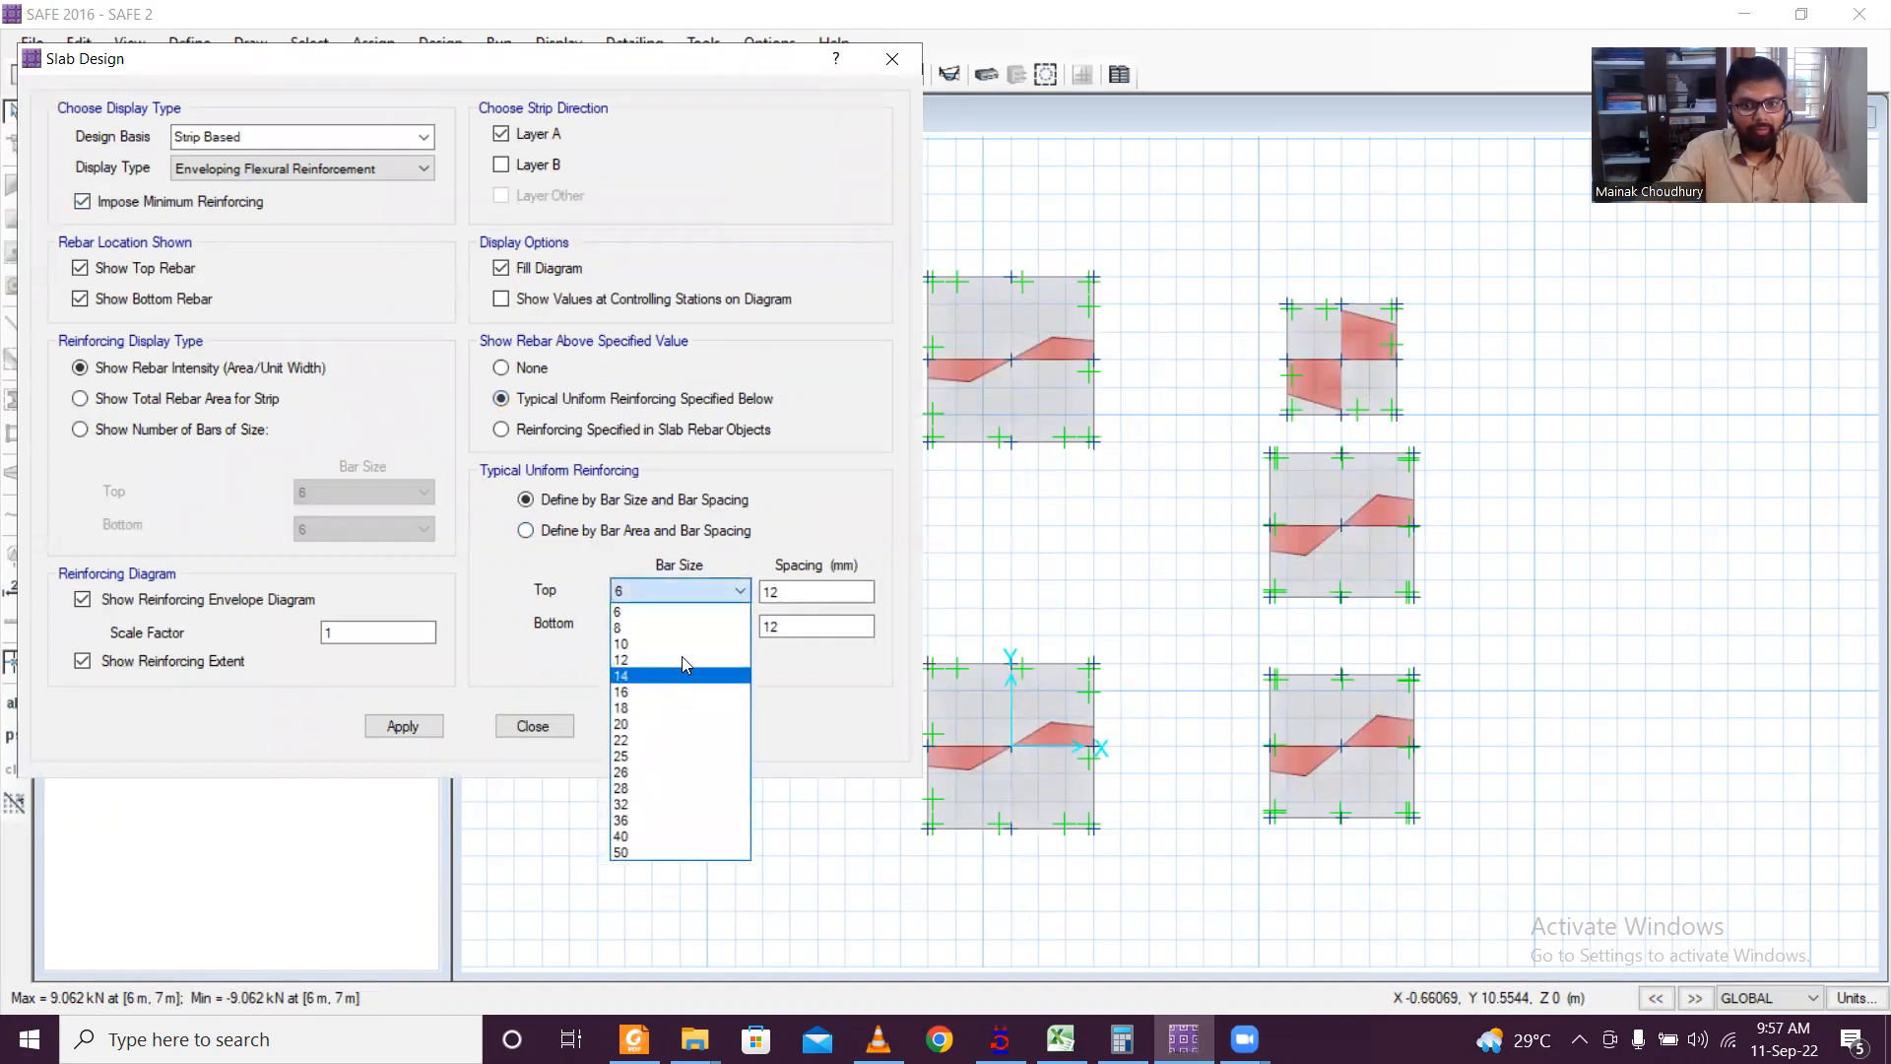
pyautogui.click(692, 645)
pyautogui.click(694, 628)
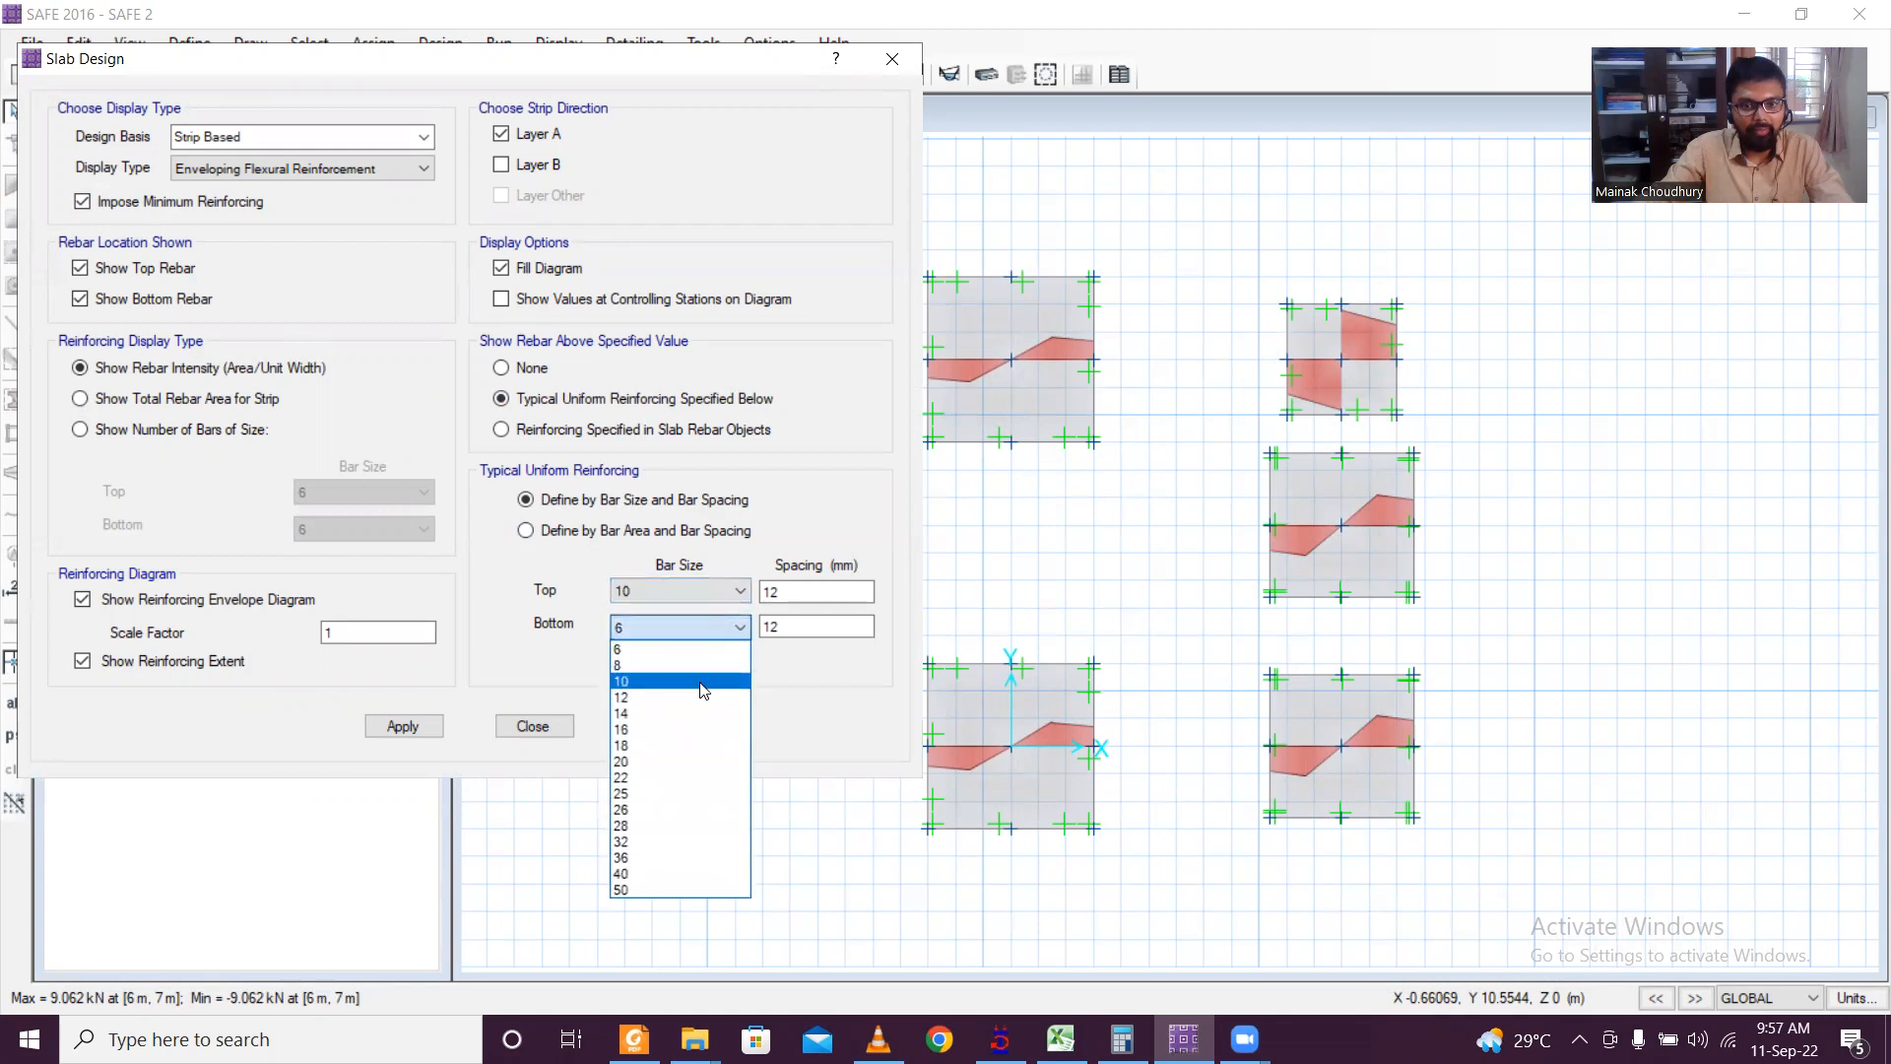
pyautogui.click(703, 680)
# Step: Set top and bottom bar spacing to 150 mm, apply it to layer A, and switch the reinforcement display to layer B only
pyautogui.doubleClick(816, 591)
pyautogui.write('150')
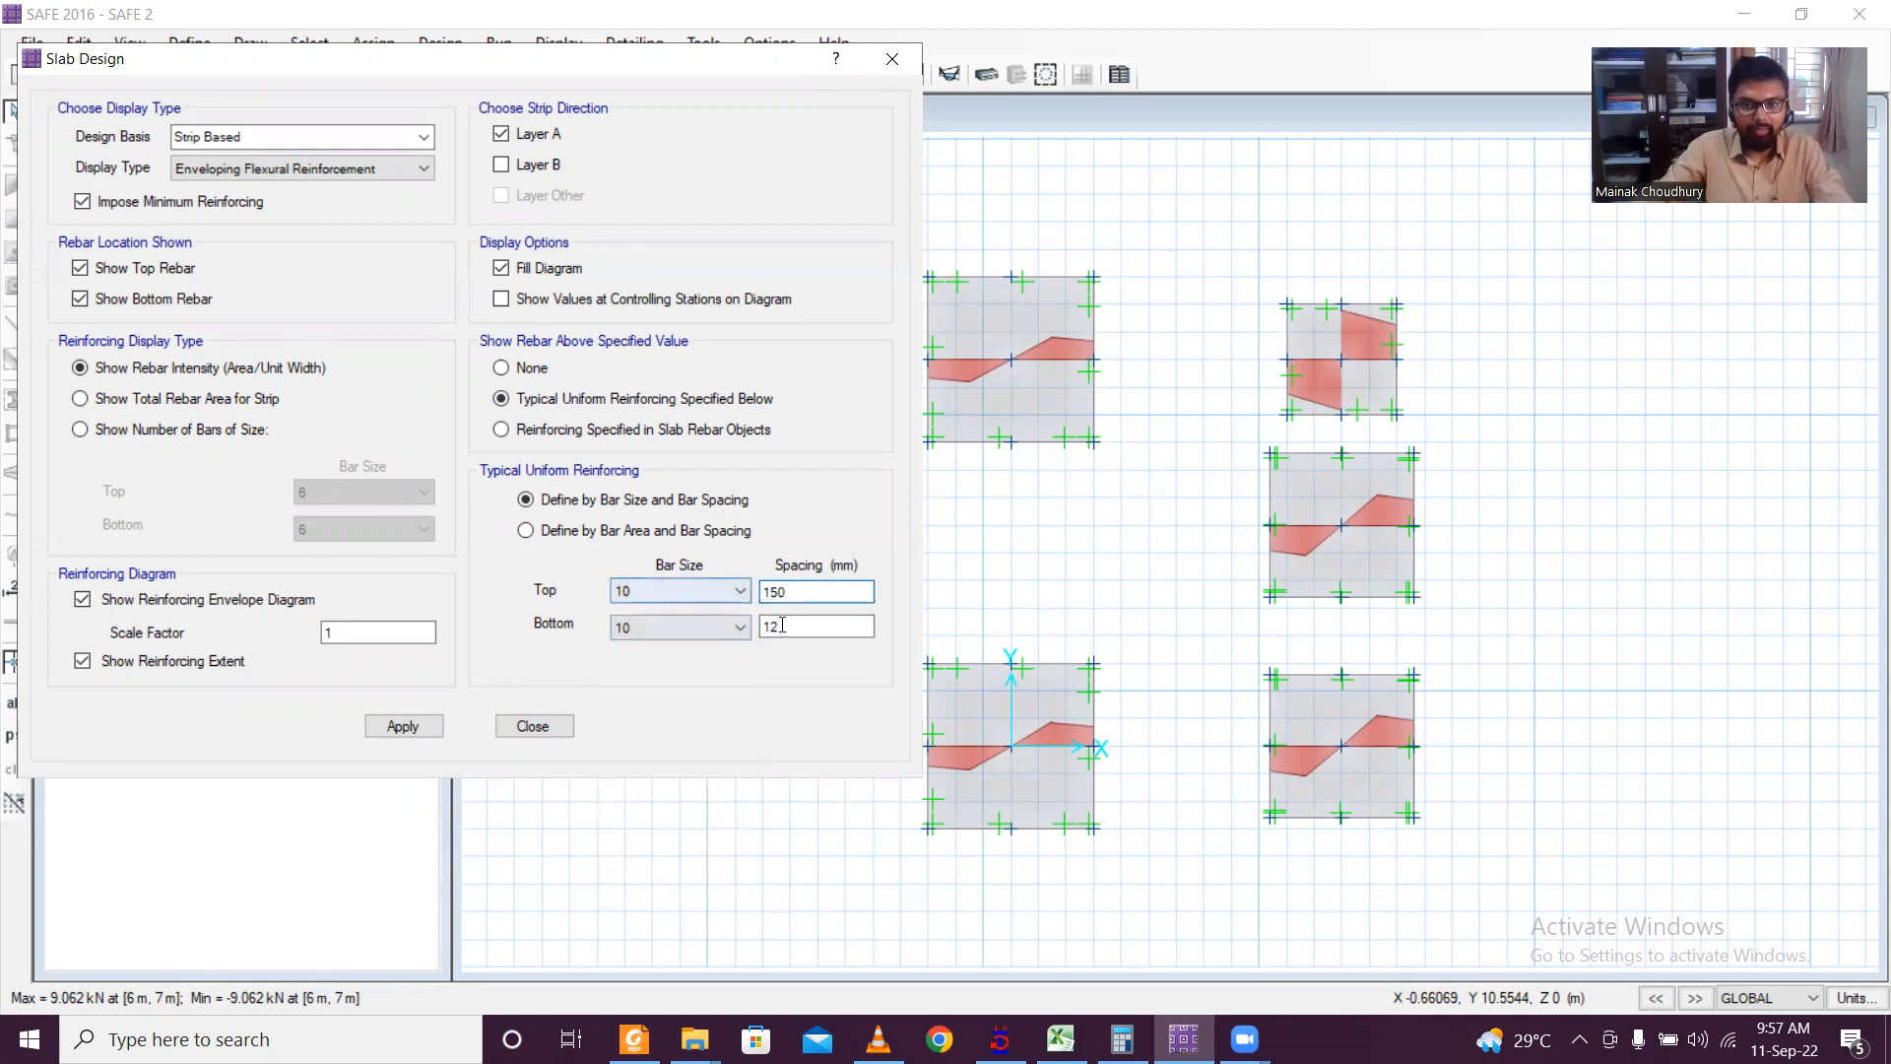
pyautogui.moveTo(785, 626); pyautogui.dragTo(663, 629)
pyautogui.write('150')
pyautogui.click(402, 725)
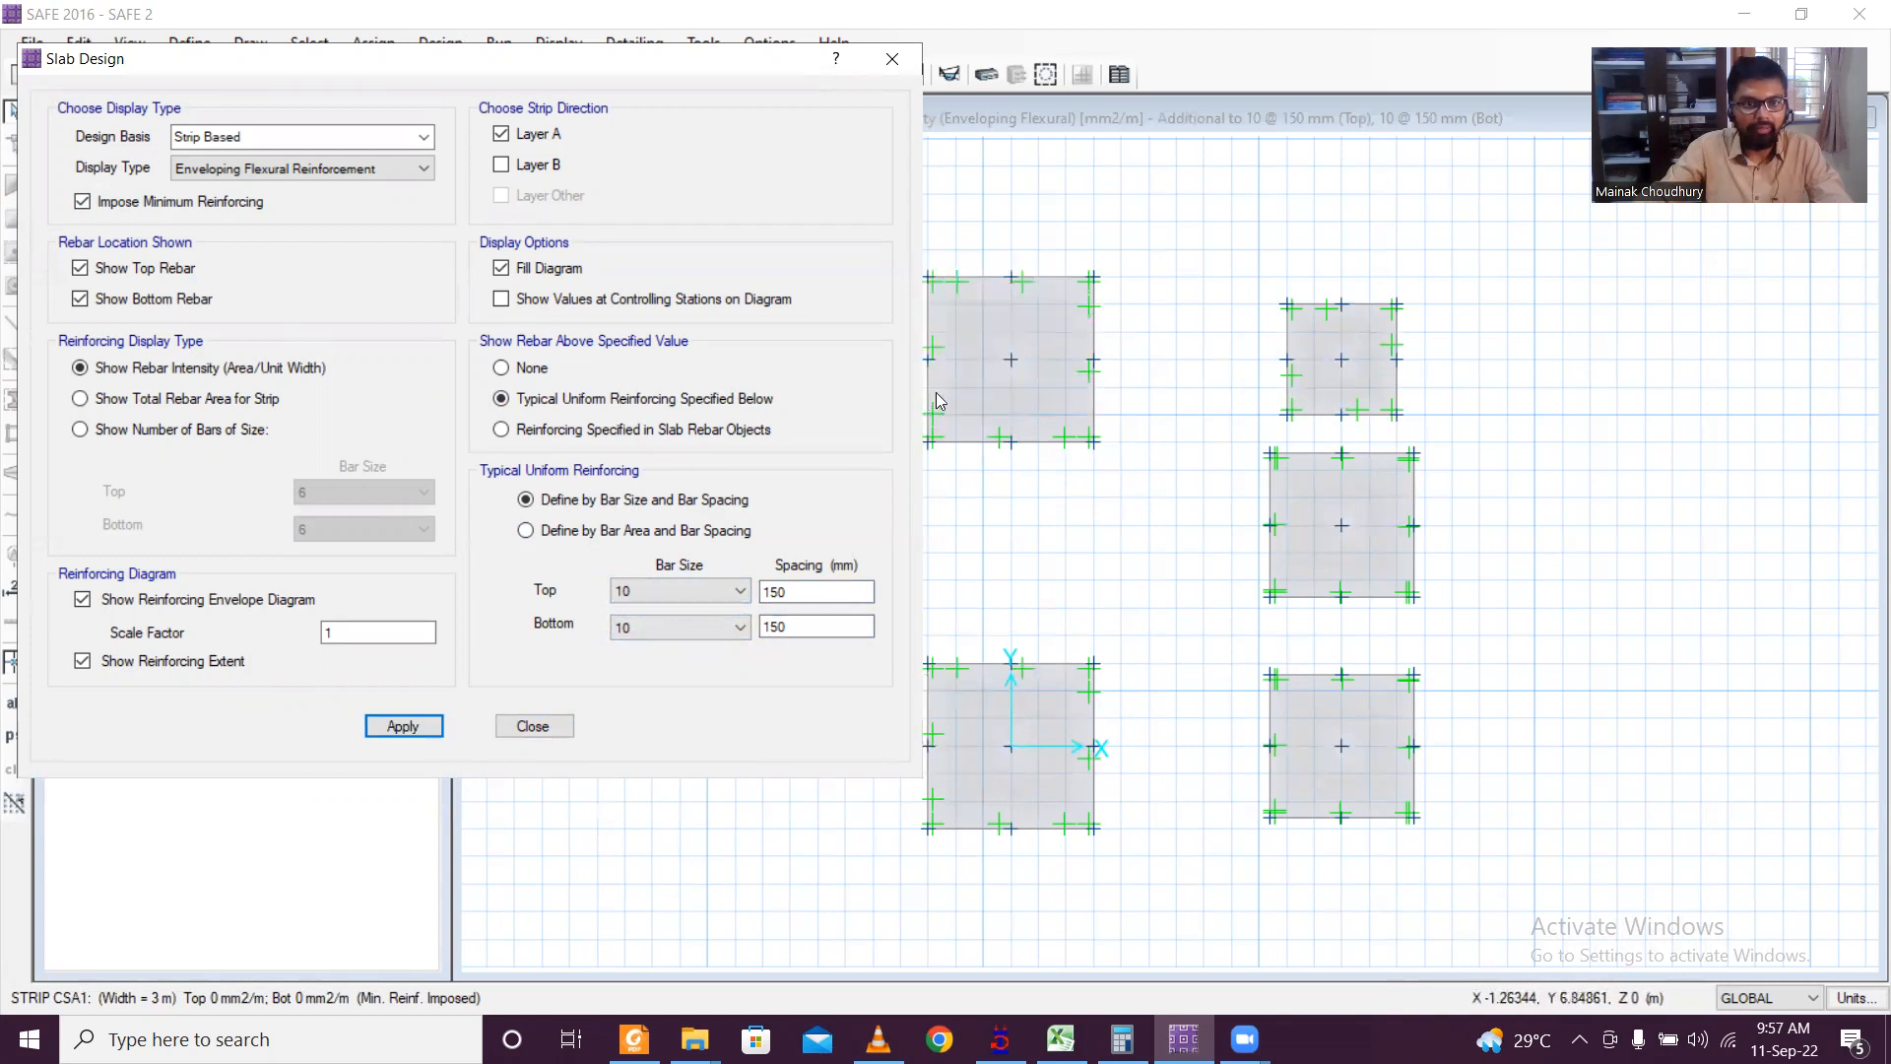
pyautogui.click(502, 166)
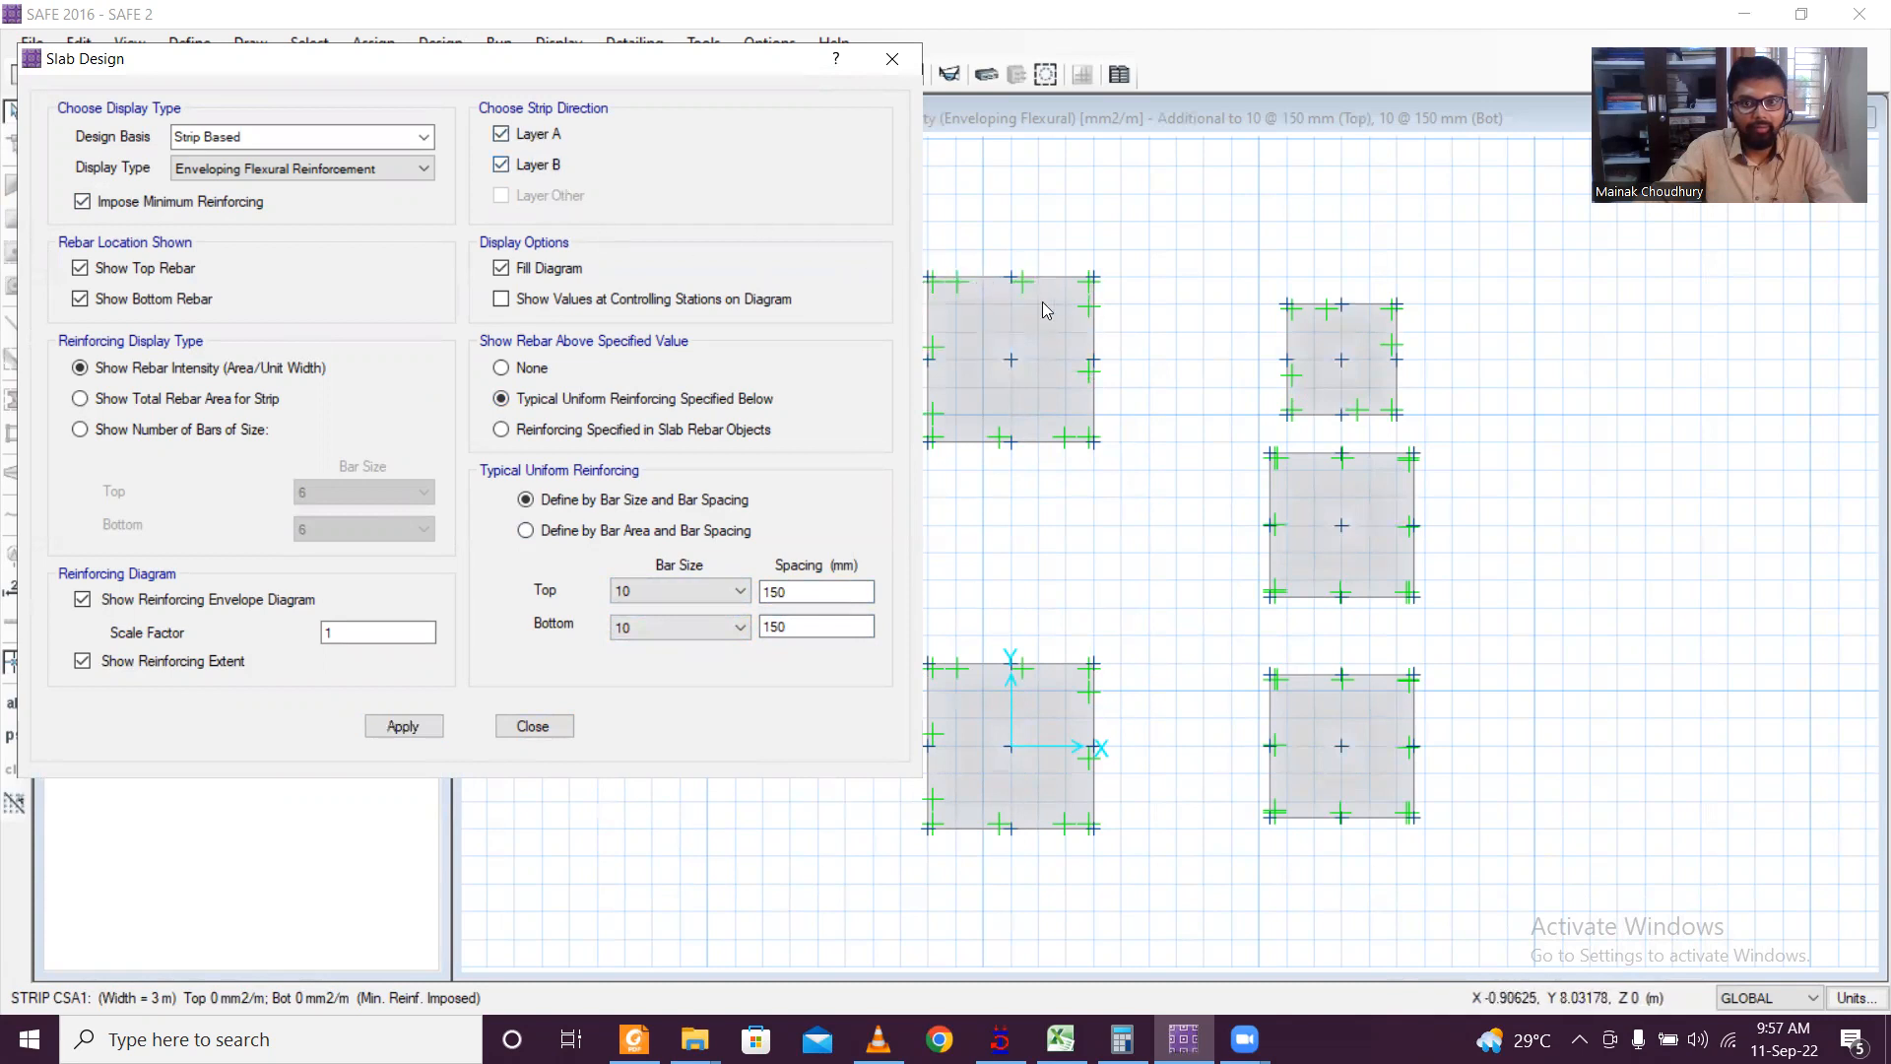
pyautogui.click(501, 134)
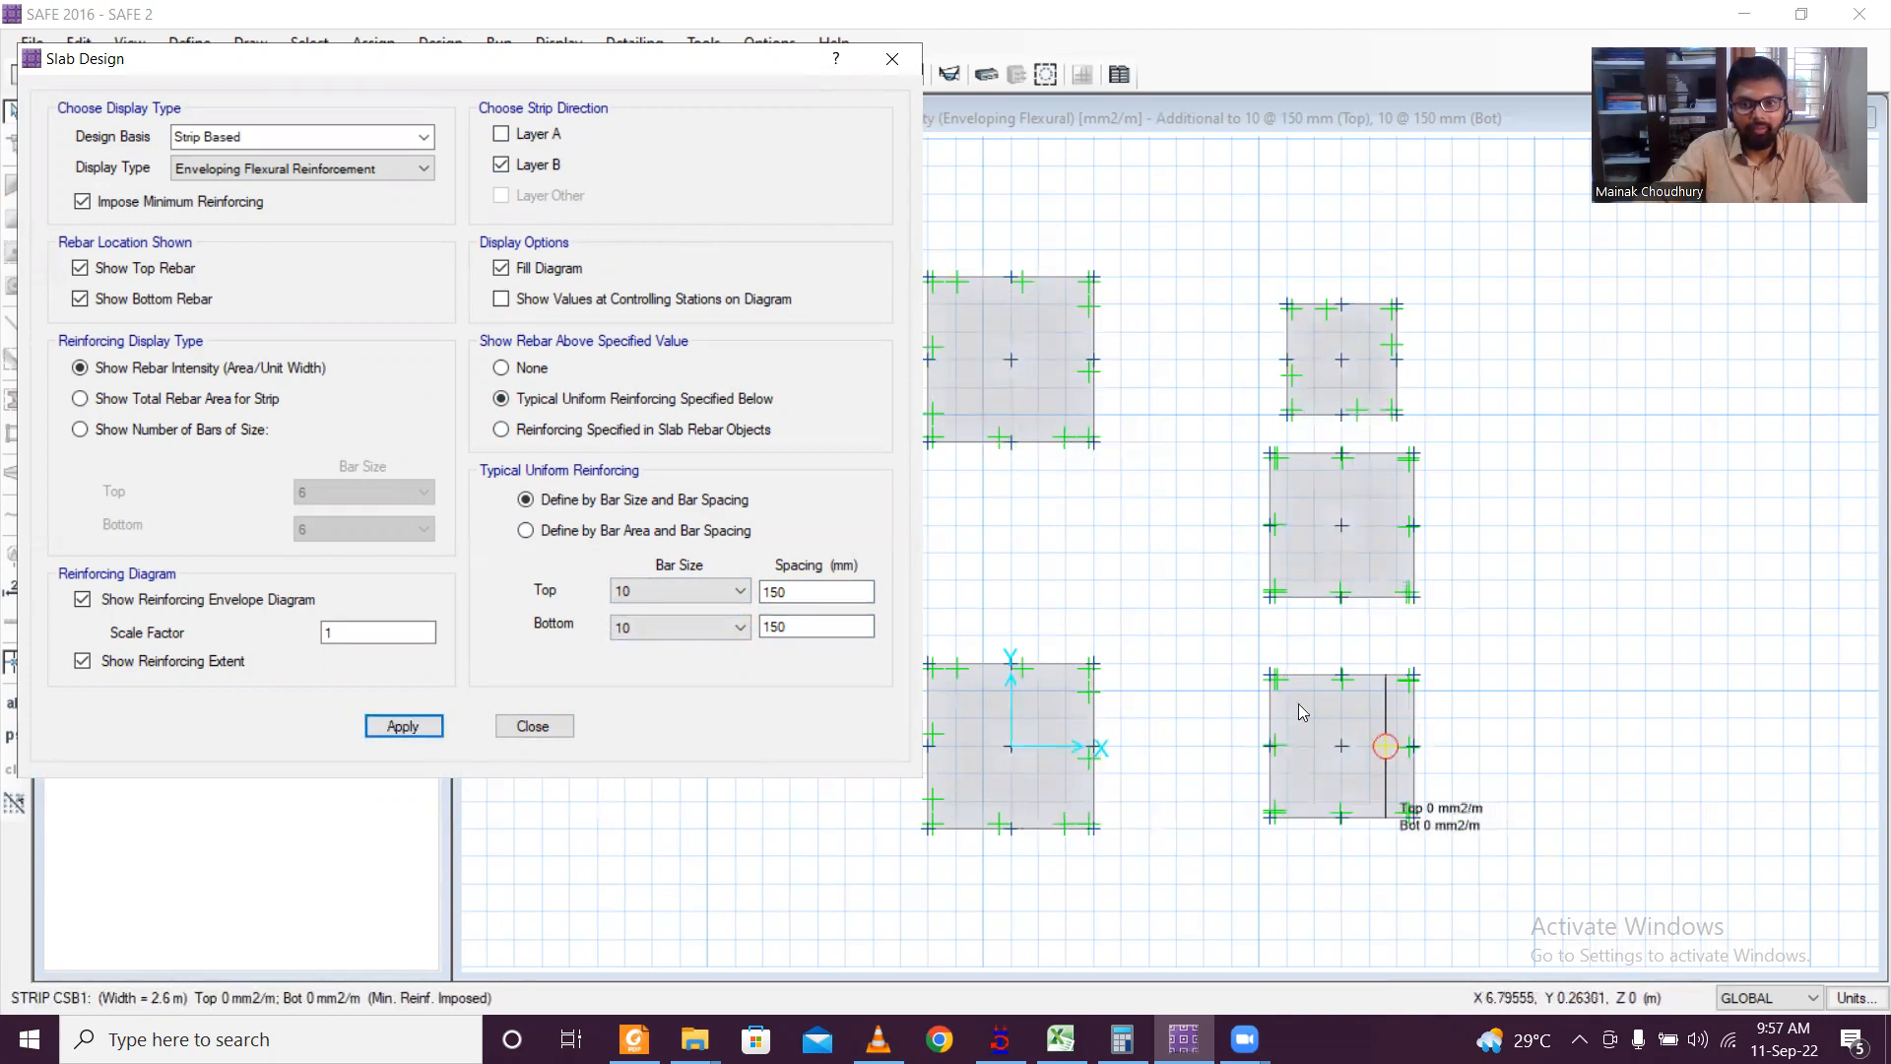
# Step: Set the top and bottom bar spacing to 250 mm and apply it to the layer B reinforcement display
pyautogui.doubleClick(794, 596)
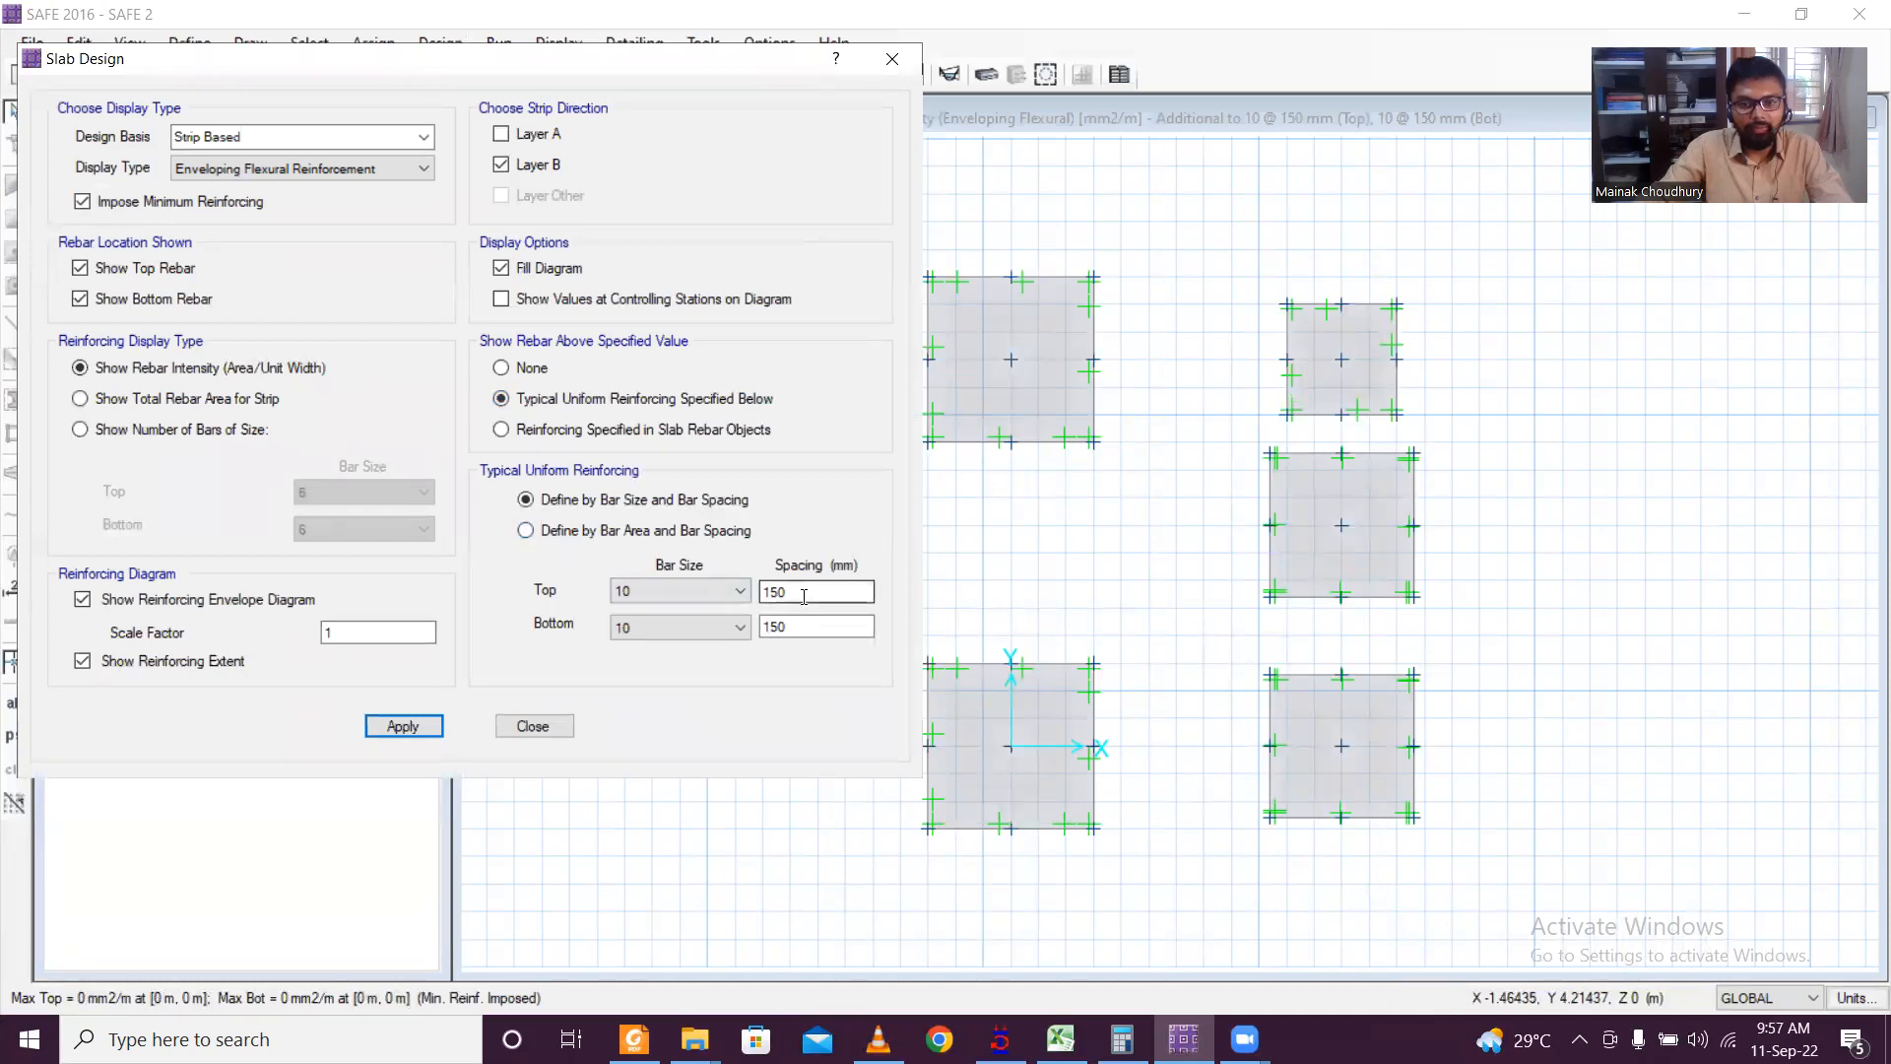
pyautogui.write('250')
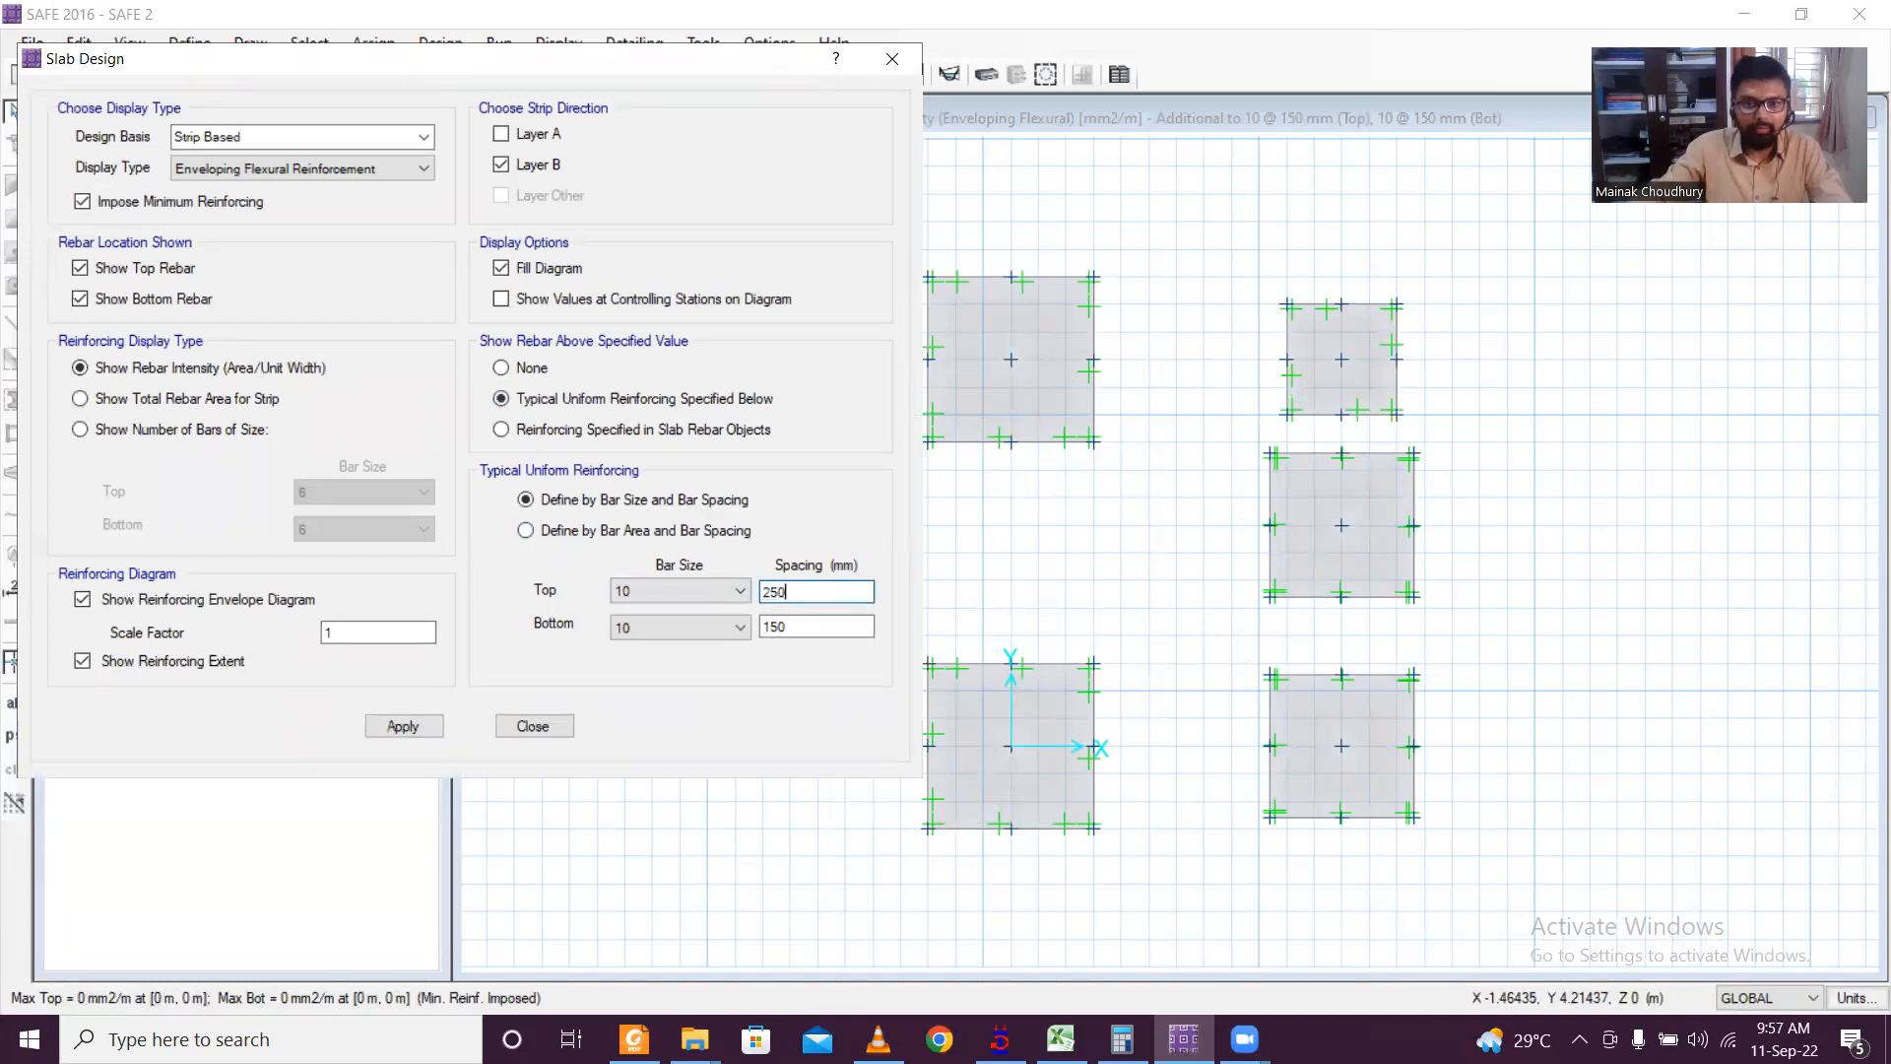
pyautogui.doubleClick(778, 627)
pyautogui.write('250')
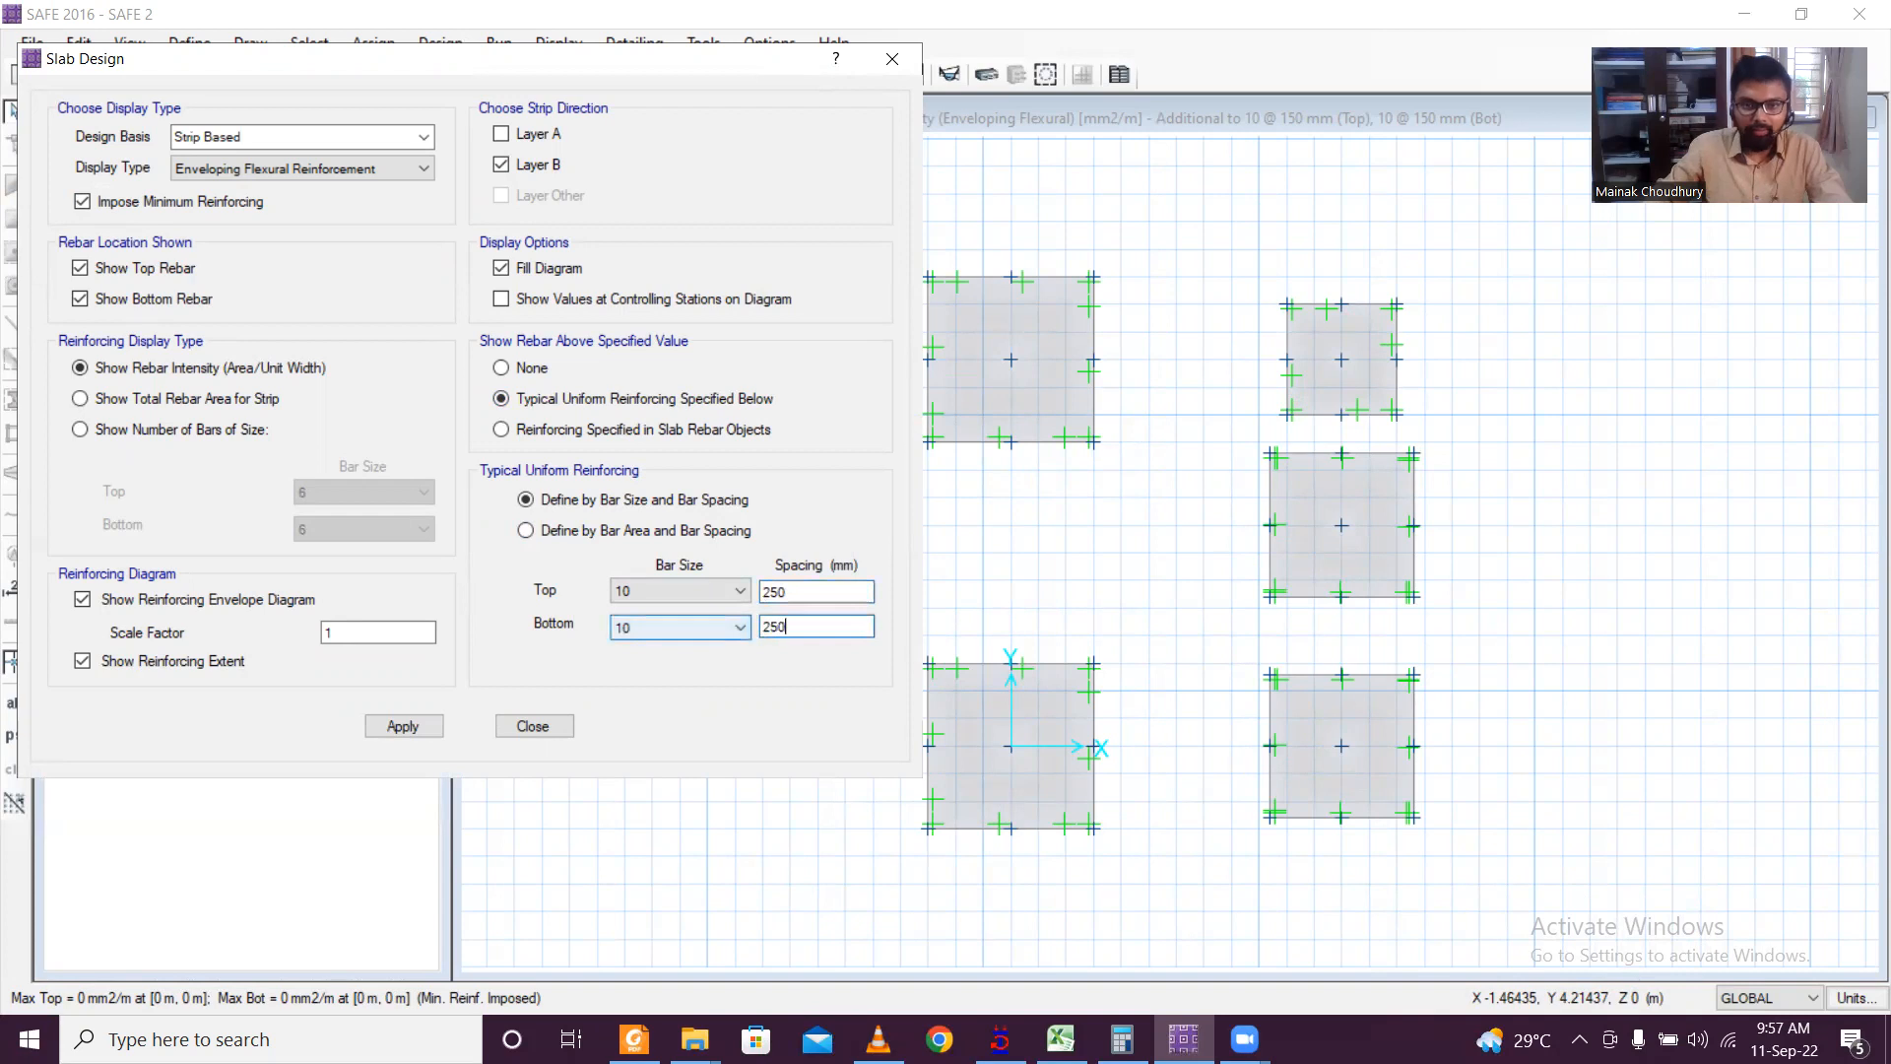
pyautogui.click(403, 726)
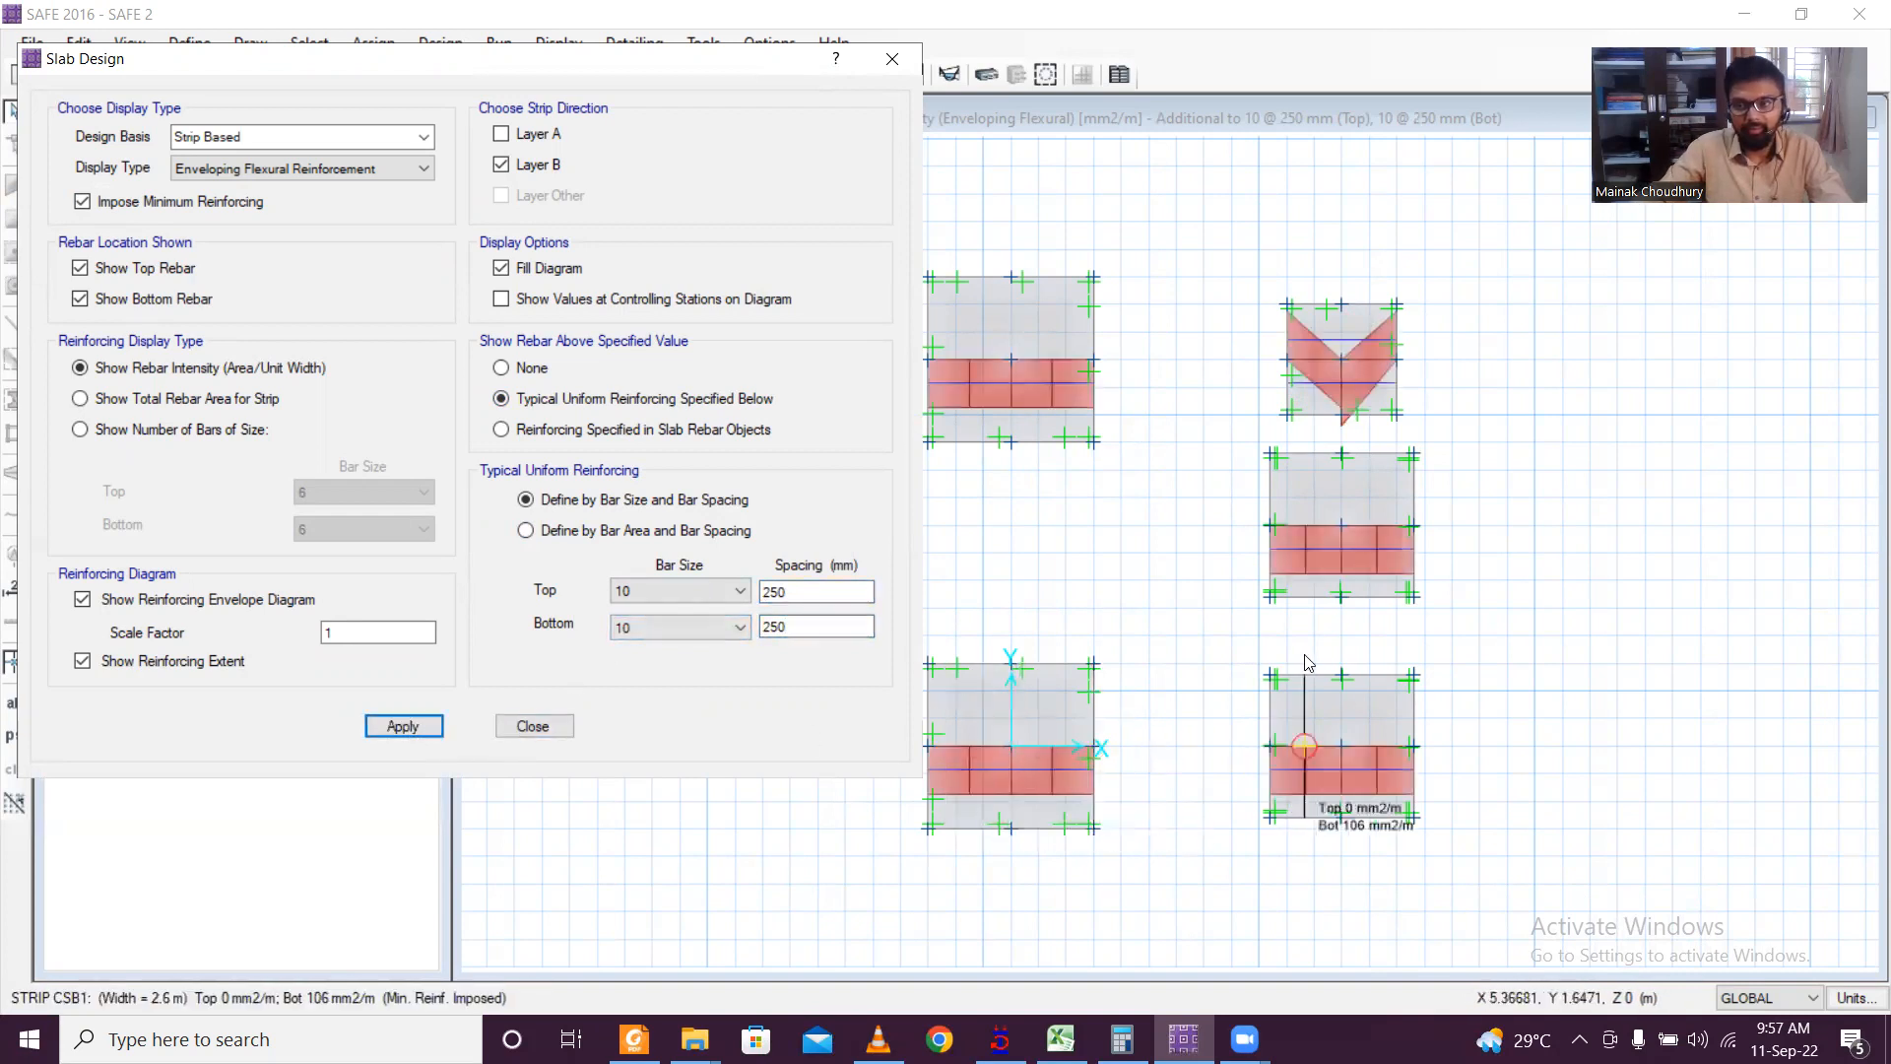
# Step: Set the top and bottom bar spacing to 175 mm and apply it to the layer B reinforcement display
pyautogui.doubleClick(815, 592)
pyautogui.write('175')
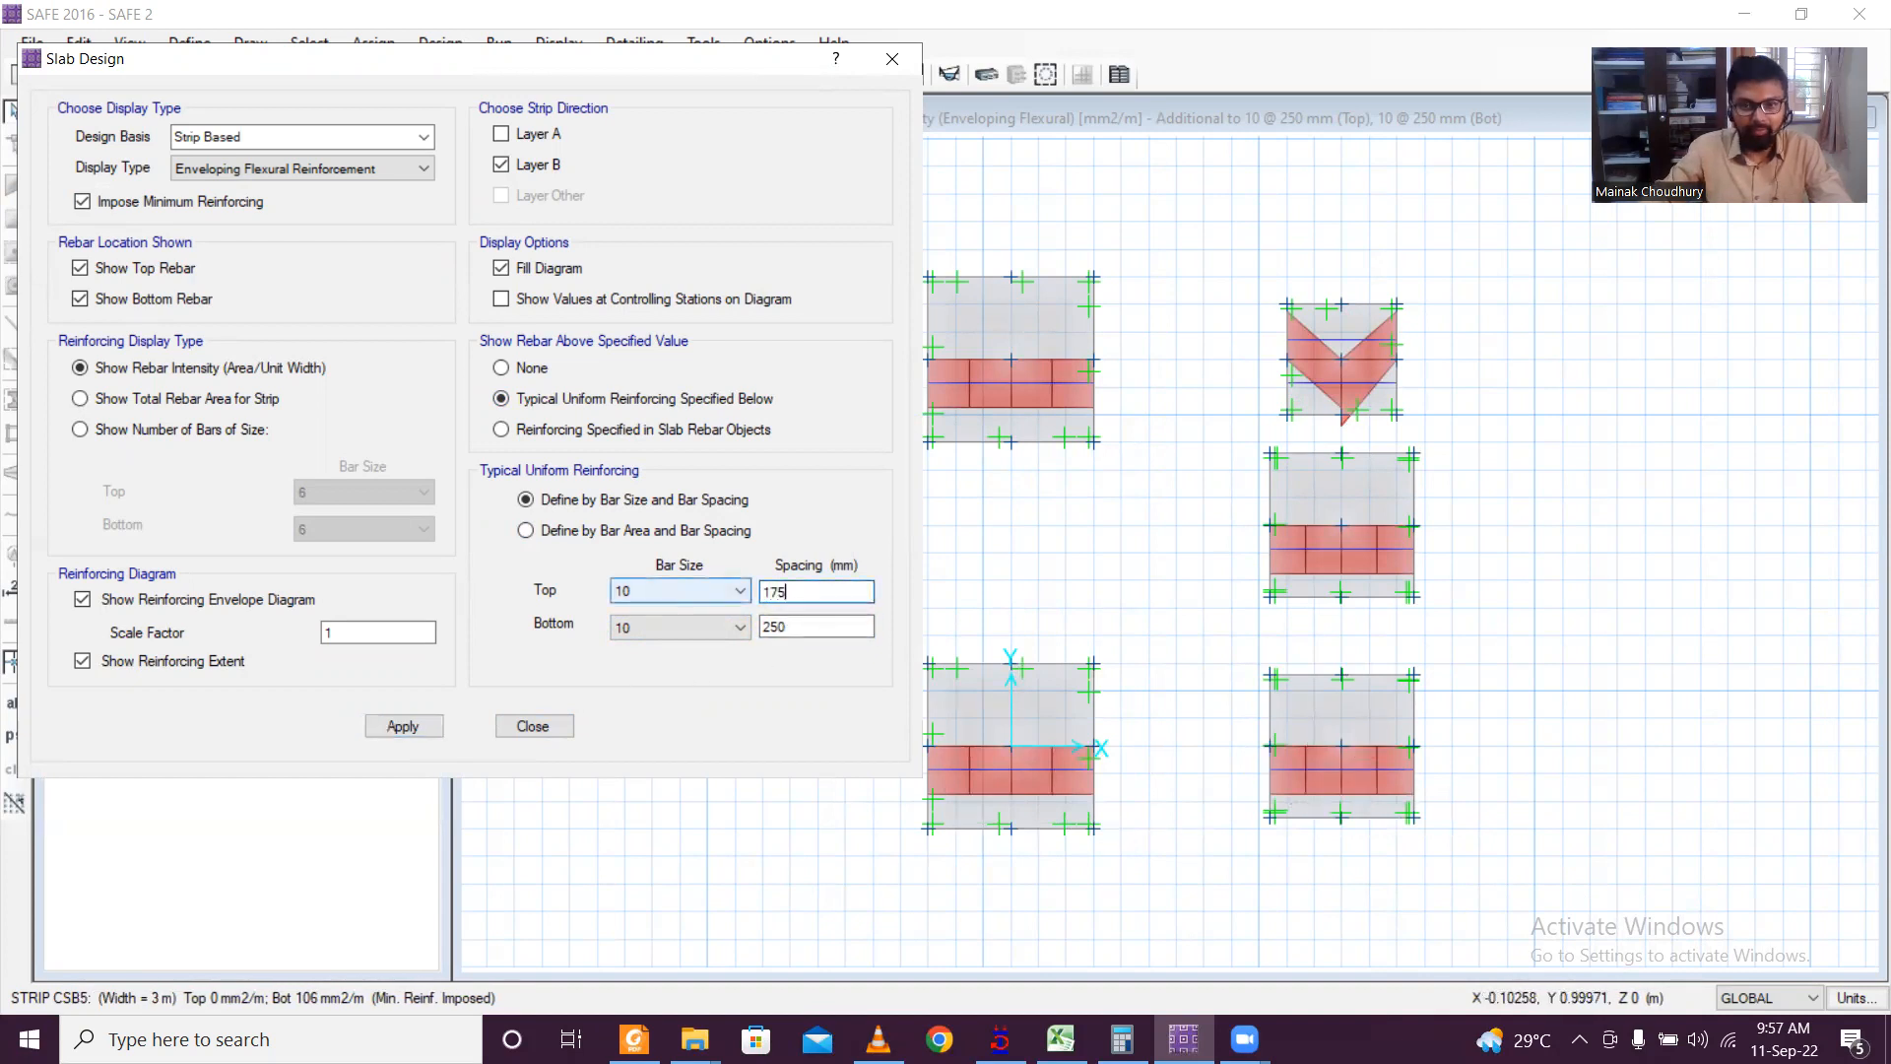
pyautogui.doubleClick(815, 627)
pyautogui.write('175')
pyautogui.click(388, 726)
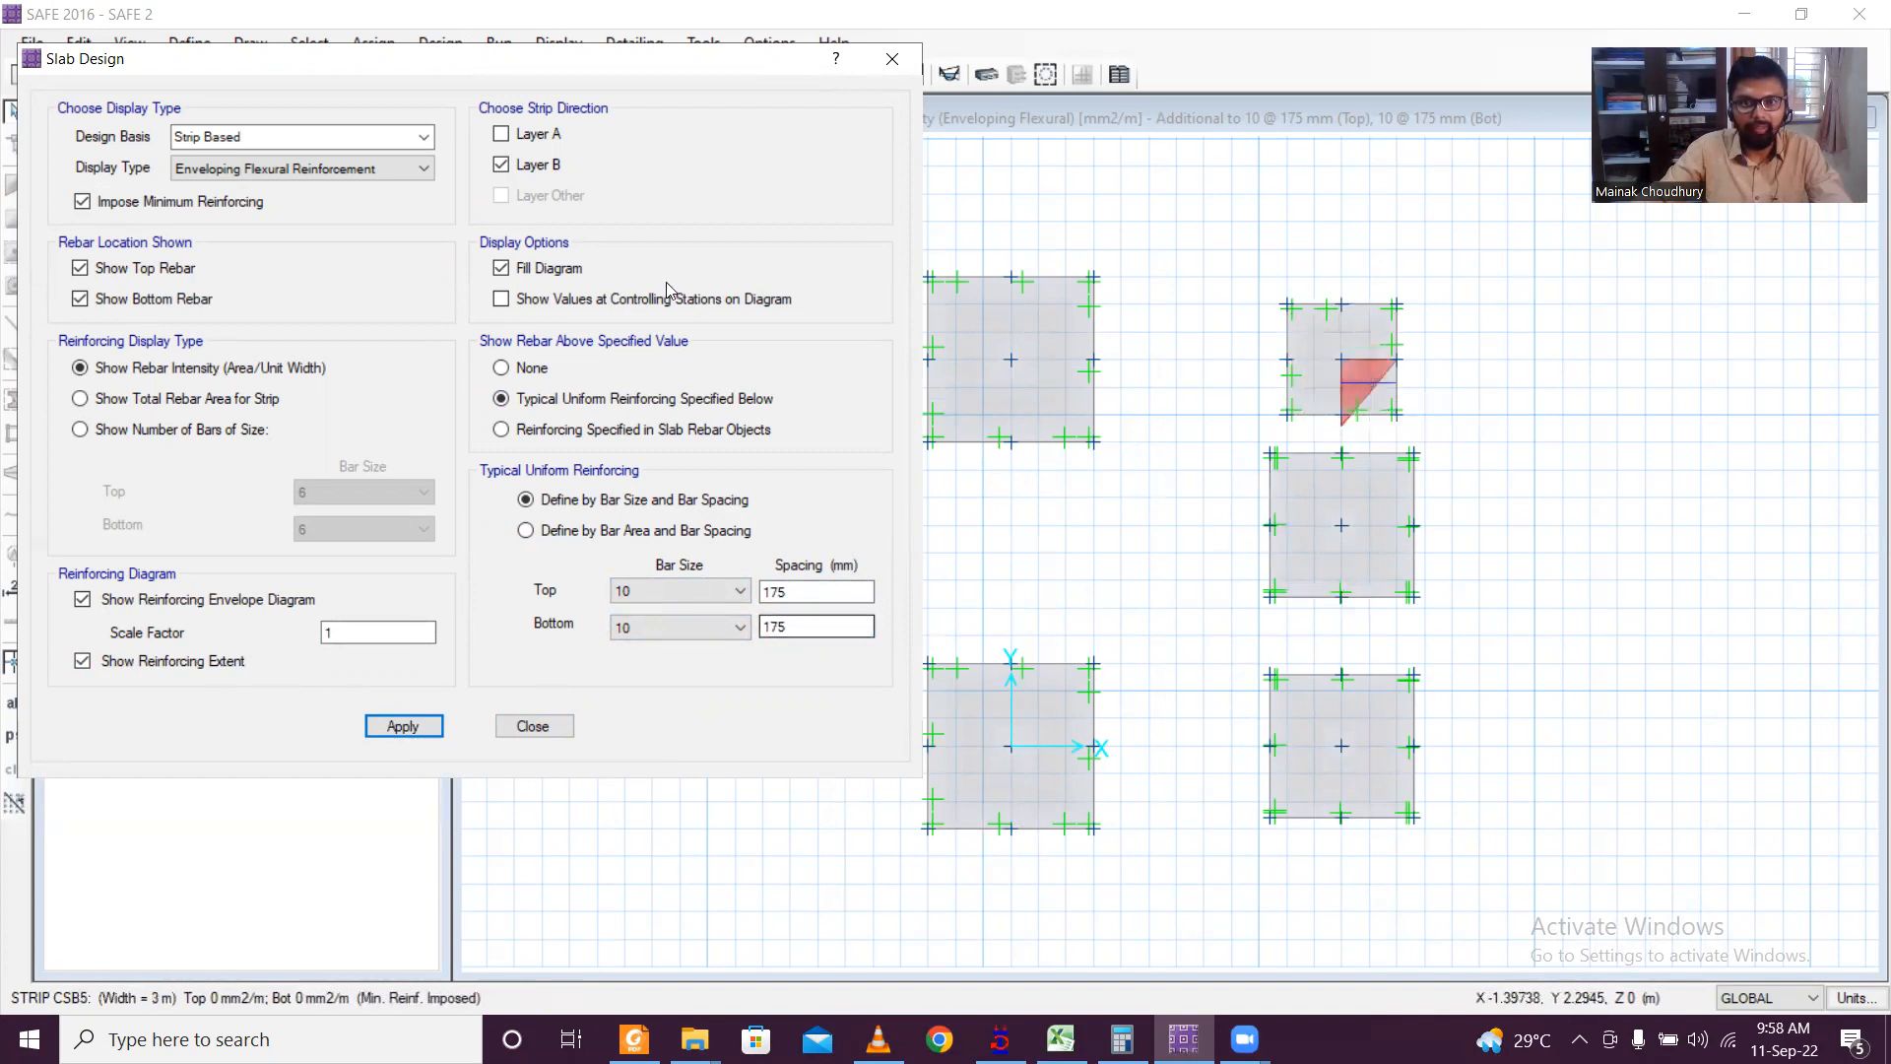
# Step: Switch the reinforcement display to layer A only and apply a top and bottom bar spacing of 150 mm
pyautogui.click(503, 166)
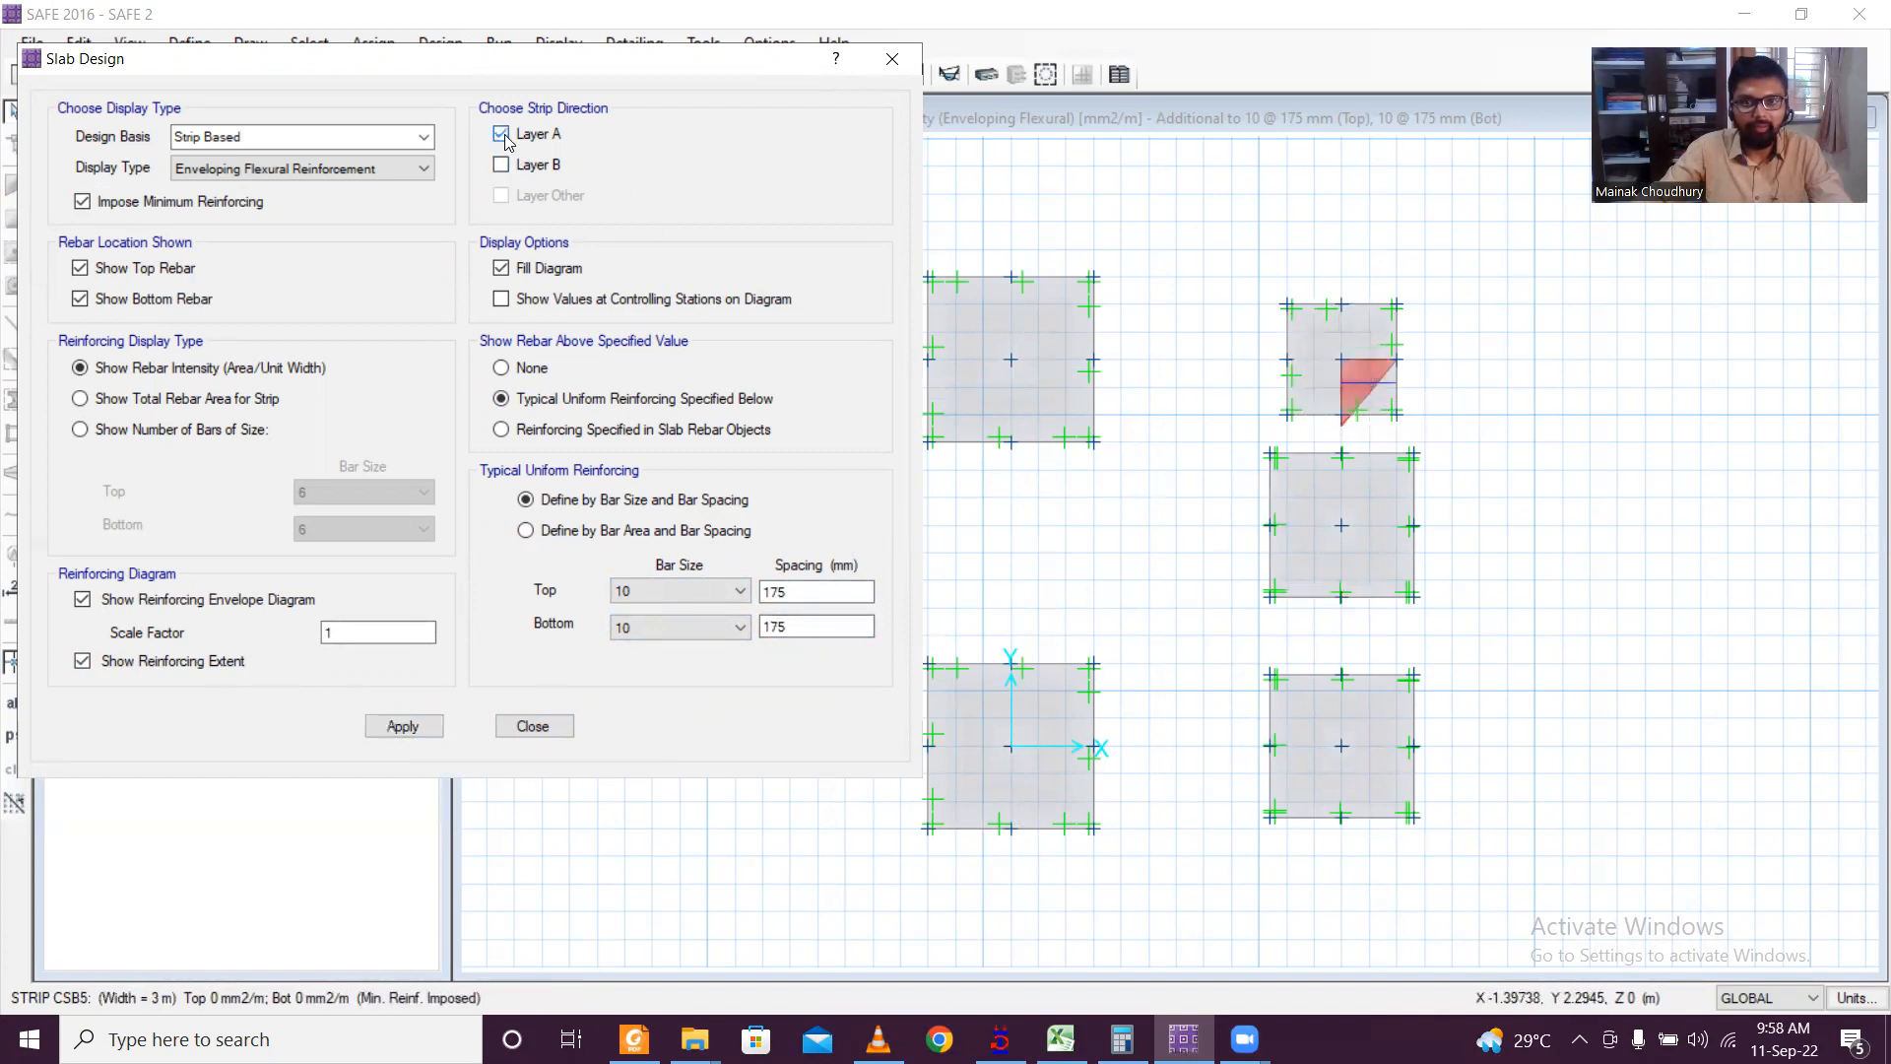
pyautogui.click(416, 728)
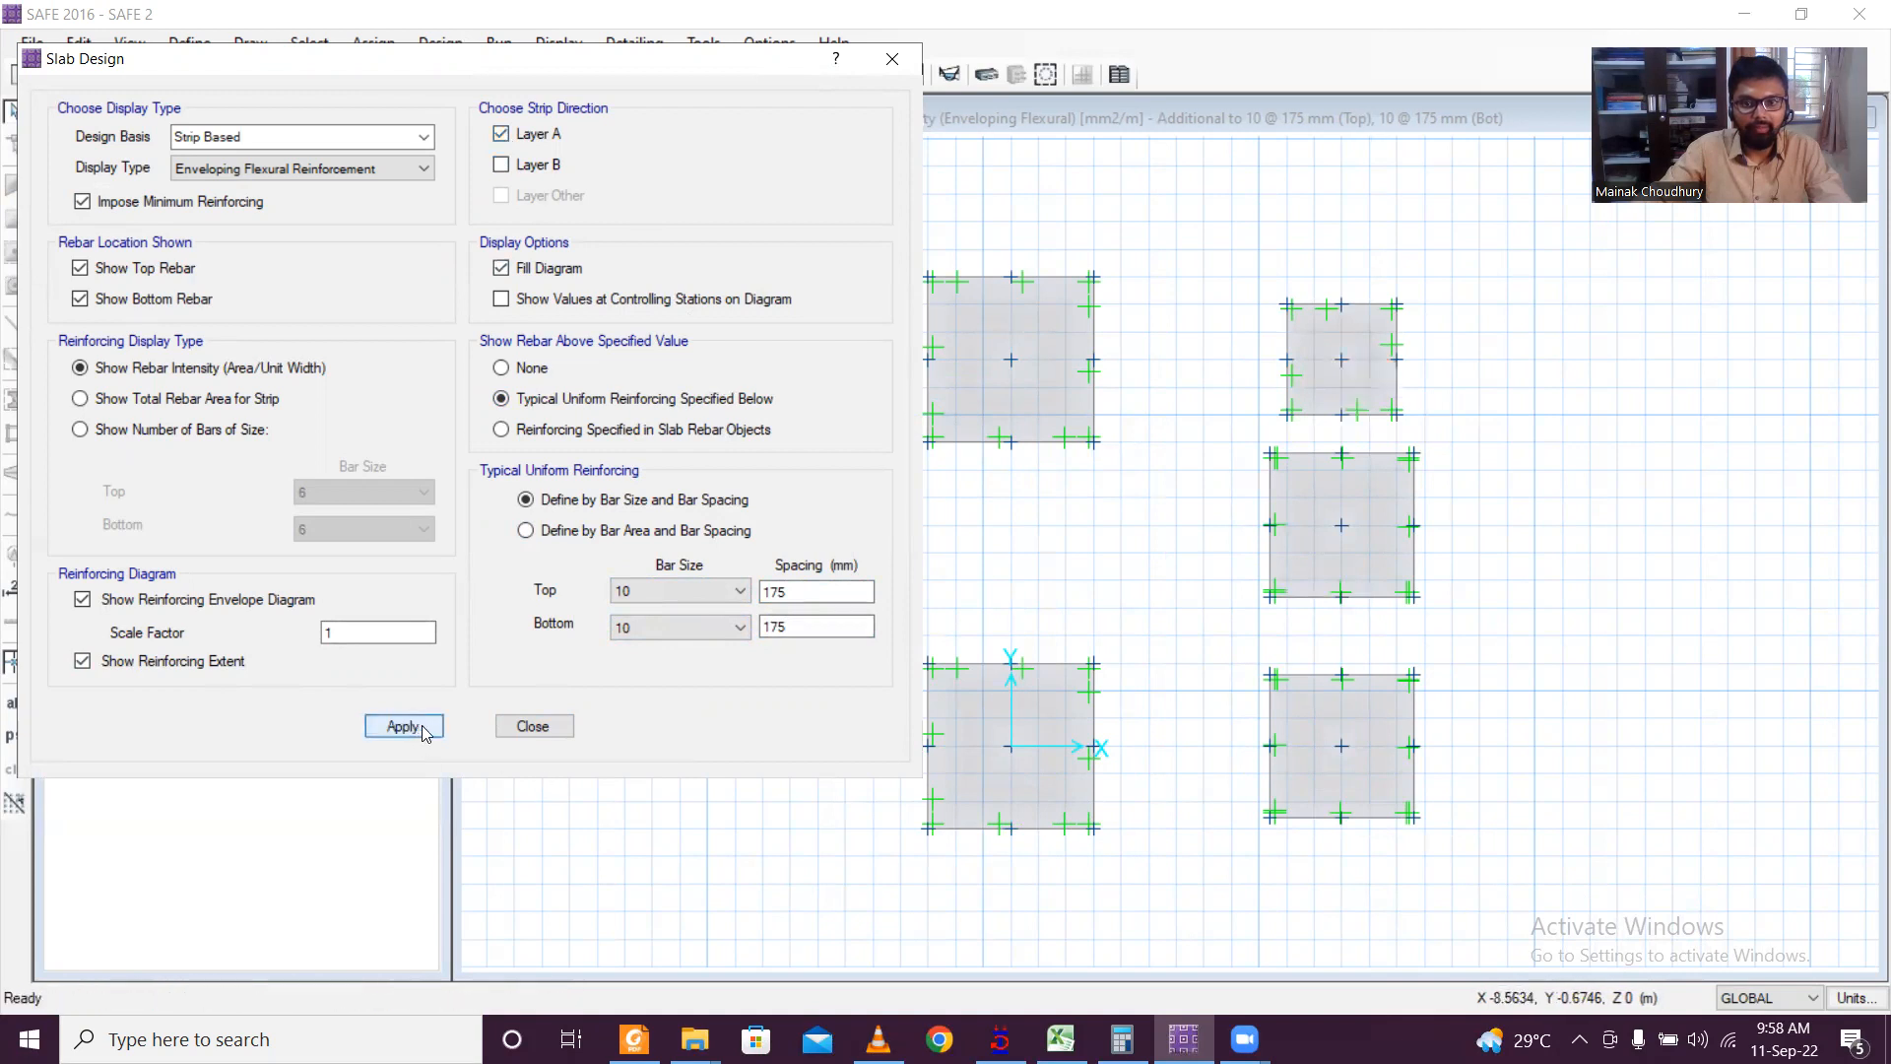
pyautogui.doubleClick(799, 627)
pyautogui.write('150')
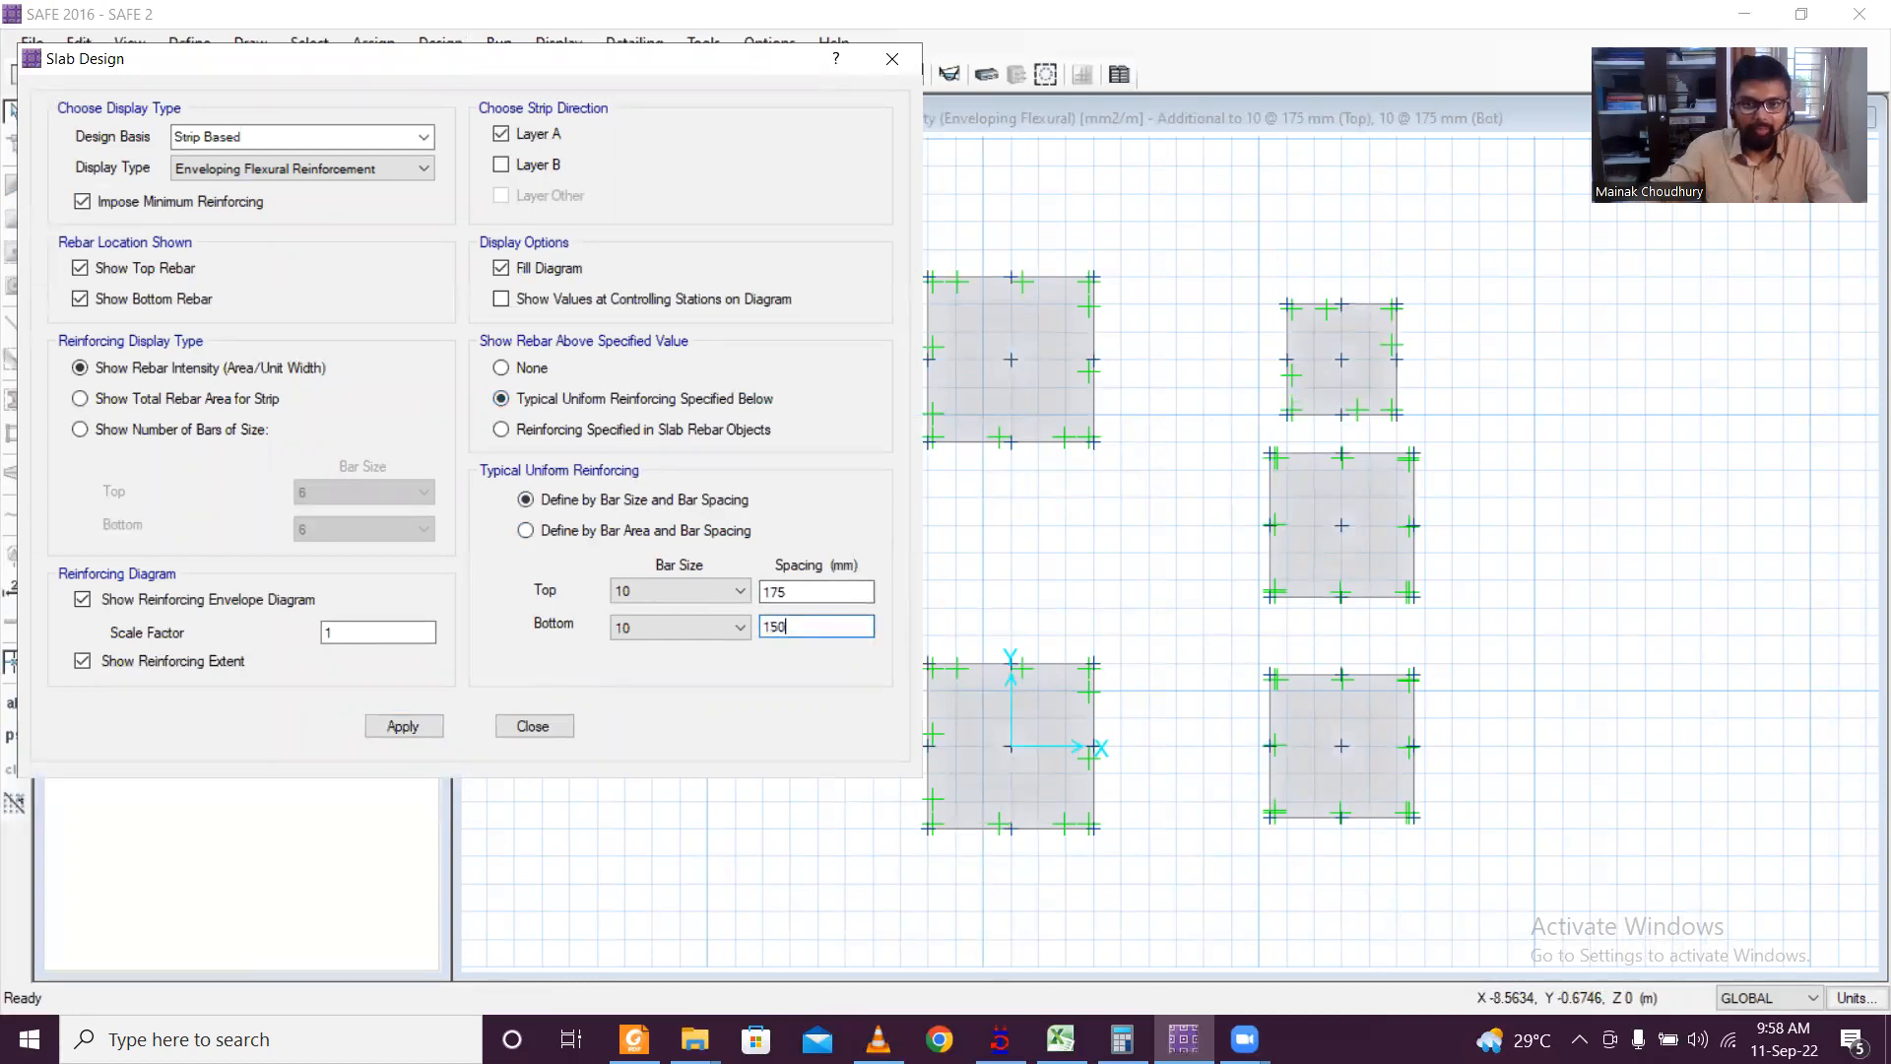
pyautogui.doubleClick(799, 591)
pyautogui.write('150')
pyautogui.click(402, 726)
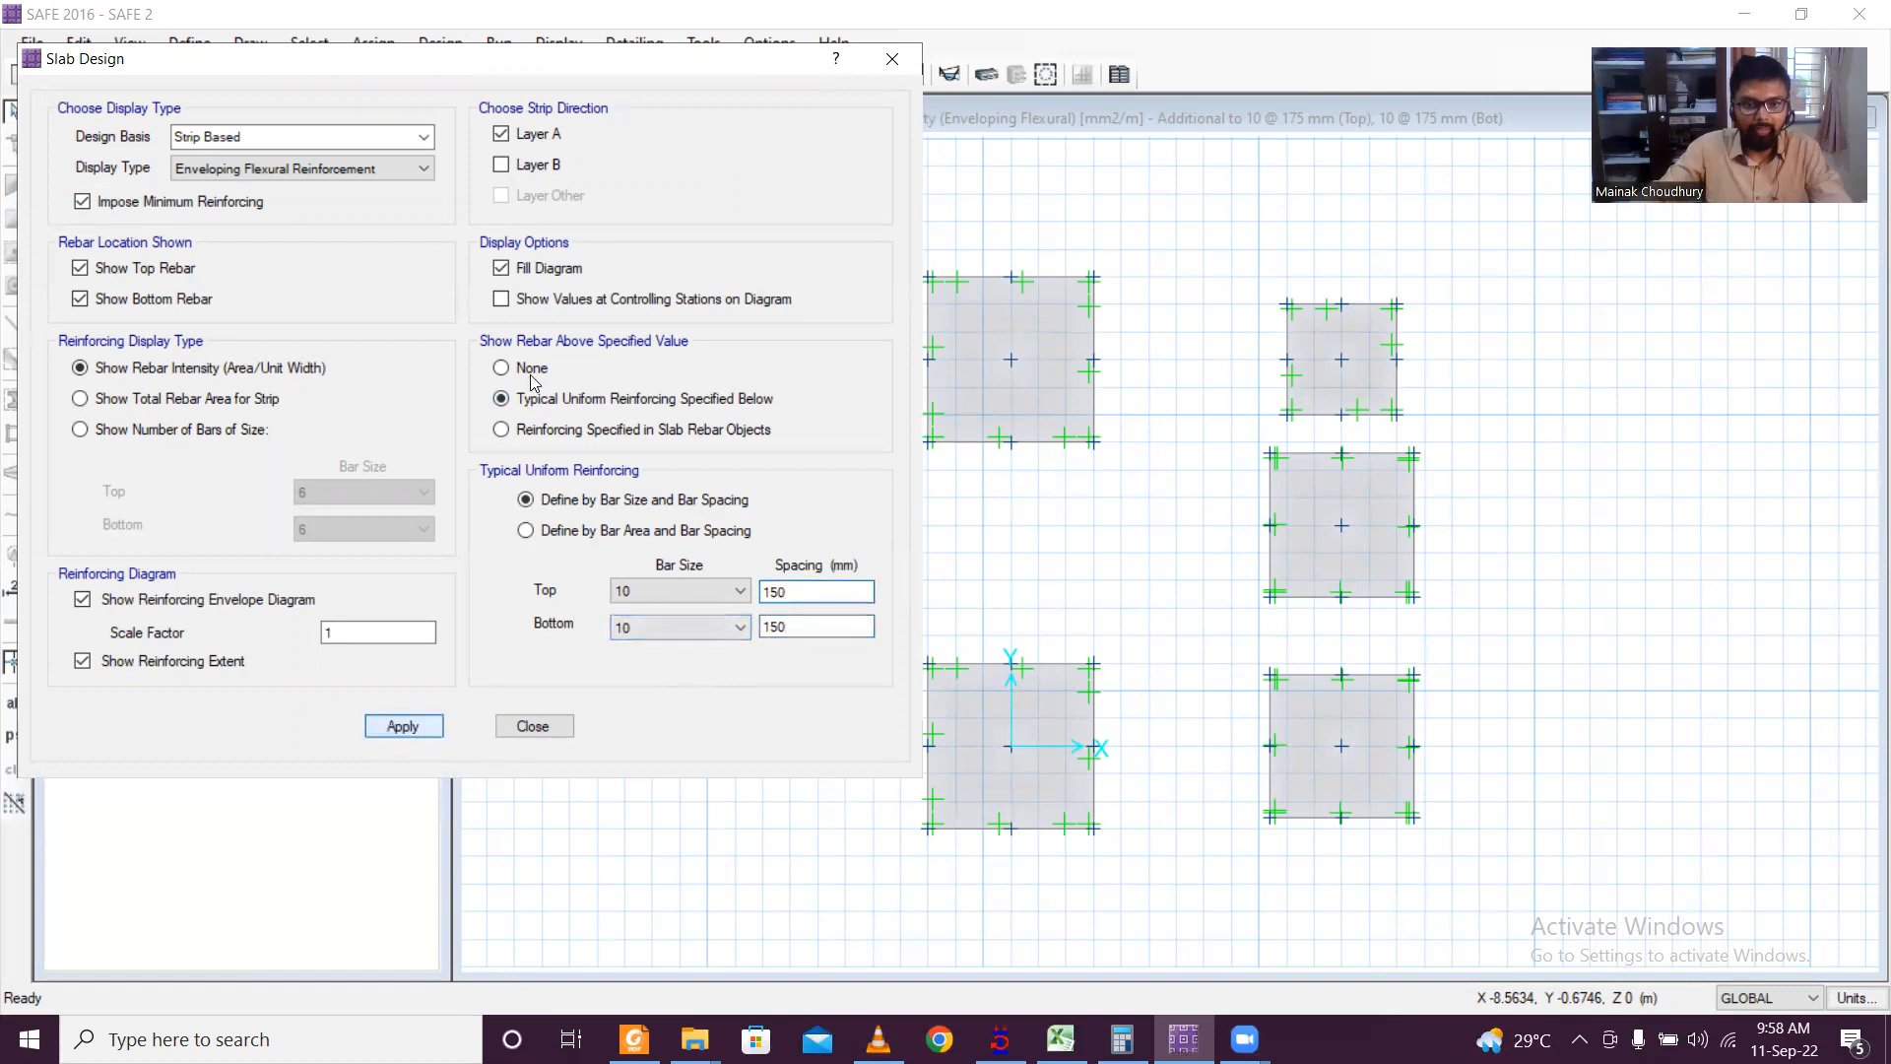
# Step: Switch the reinforcement display to layer B only, apply it, and close the slab design settings
pyautogui.click(502, 135)
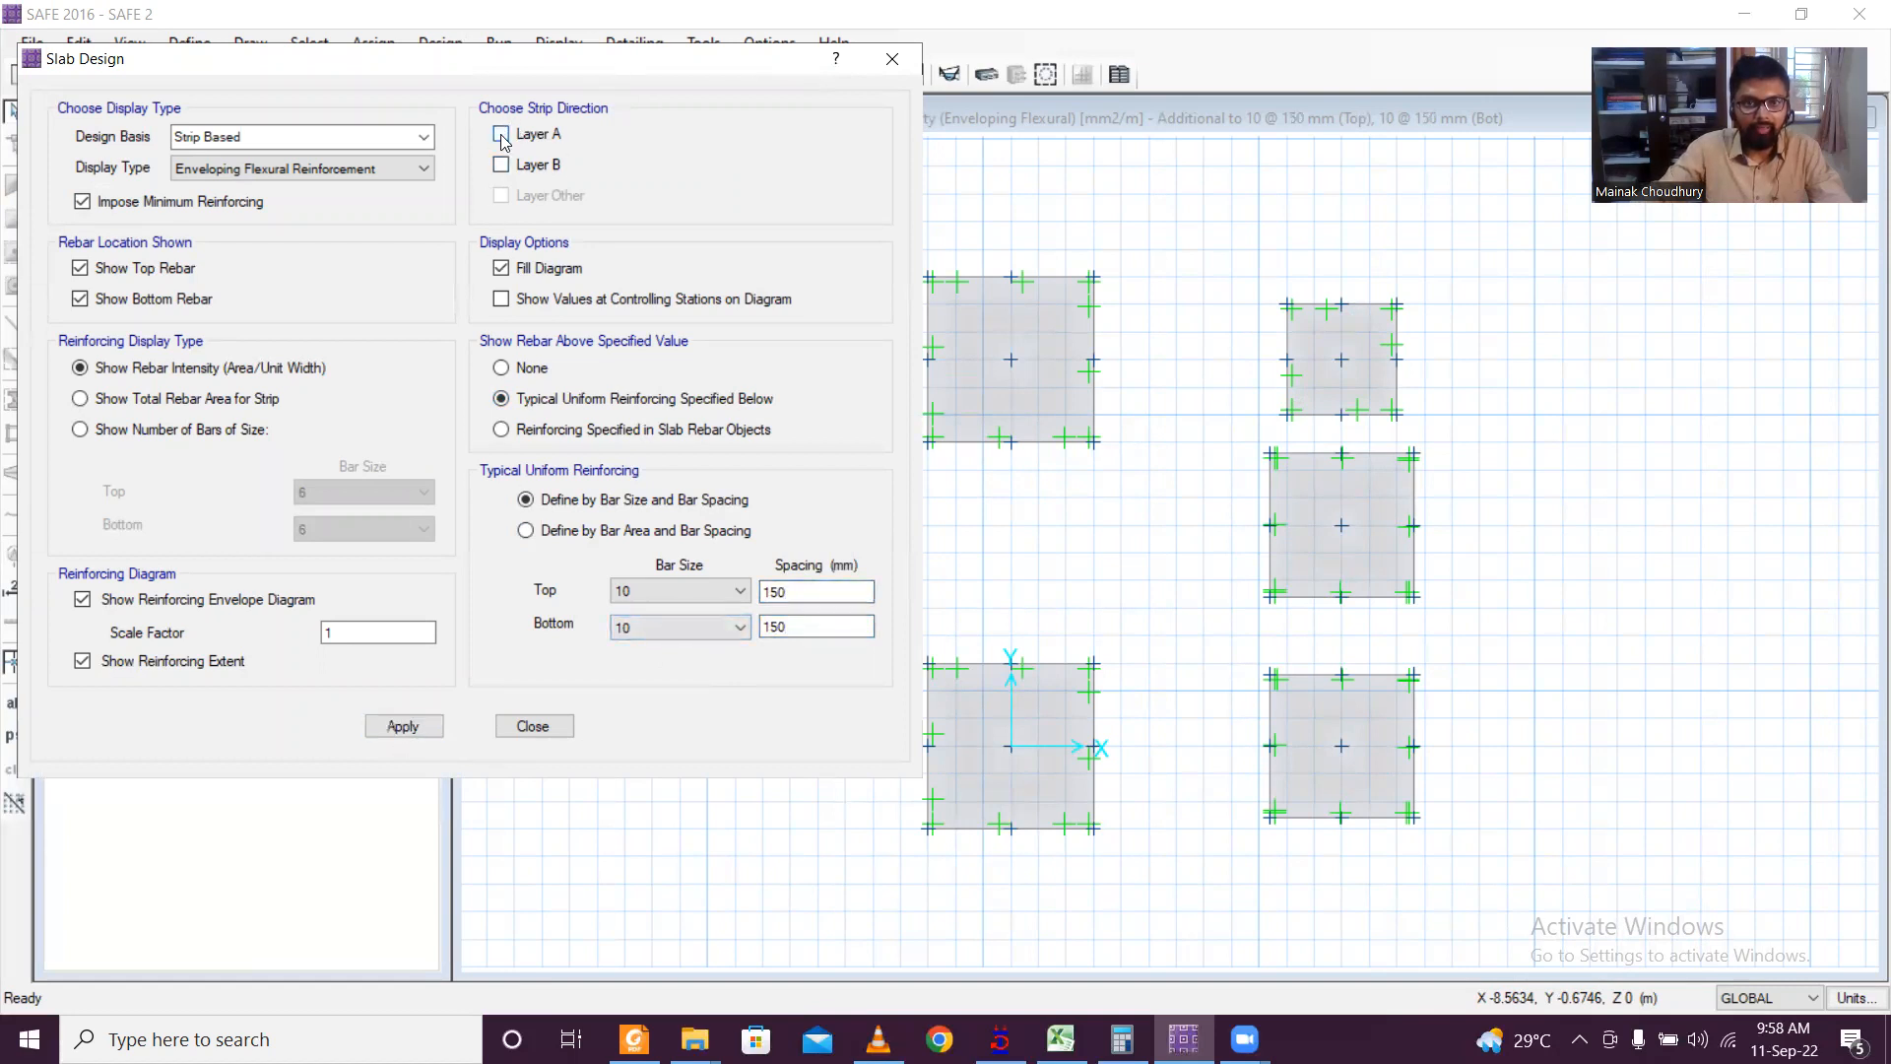
pyautogui.click(404, 724)
pyautogui.moveTo(1030, 362)
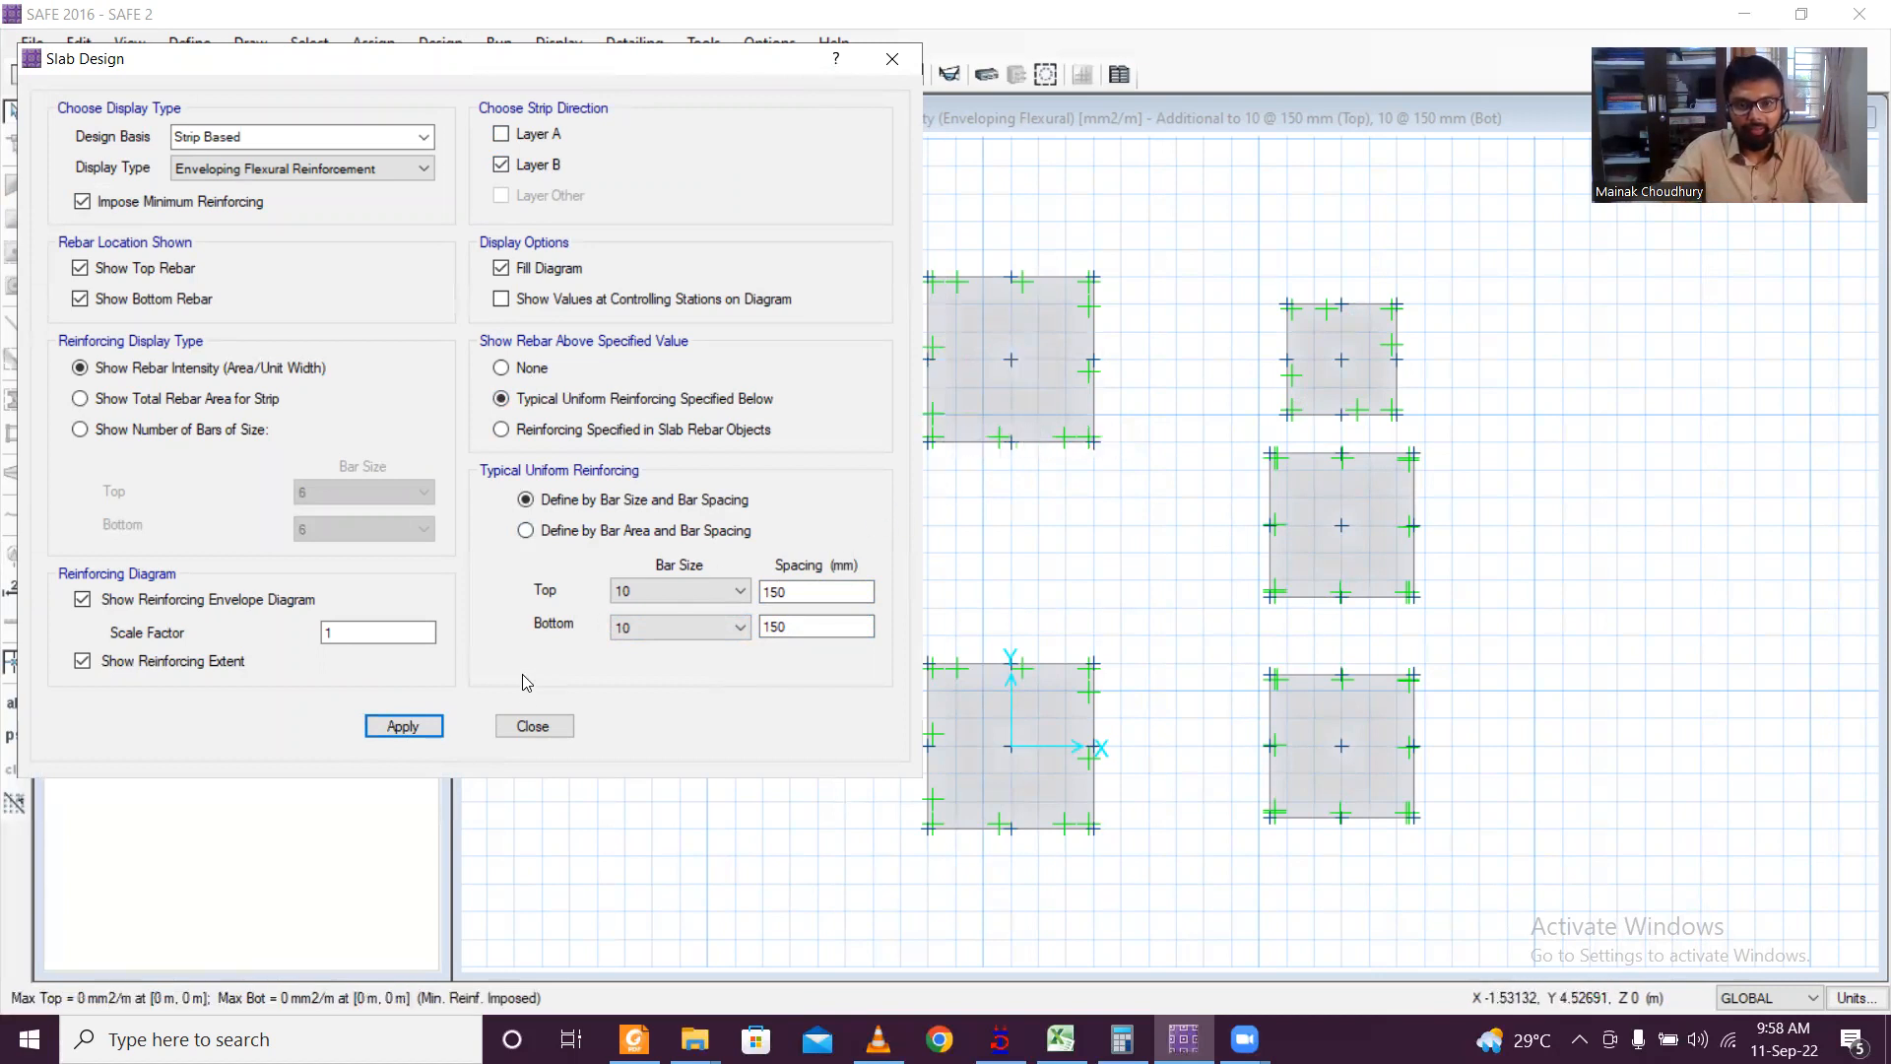
pyautogui.click(532, 726)
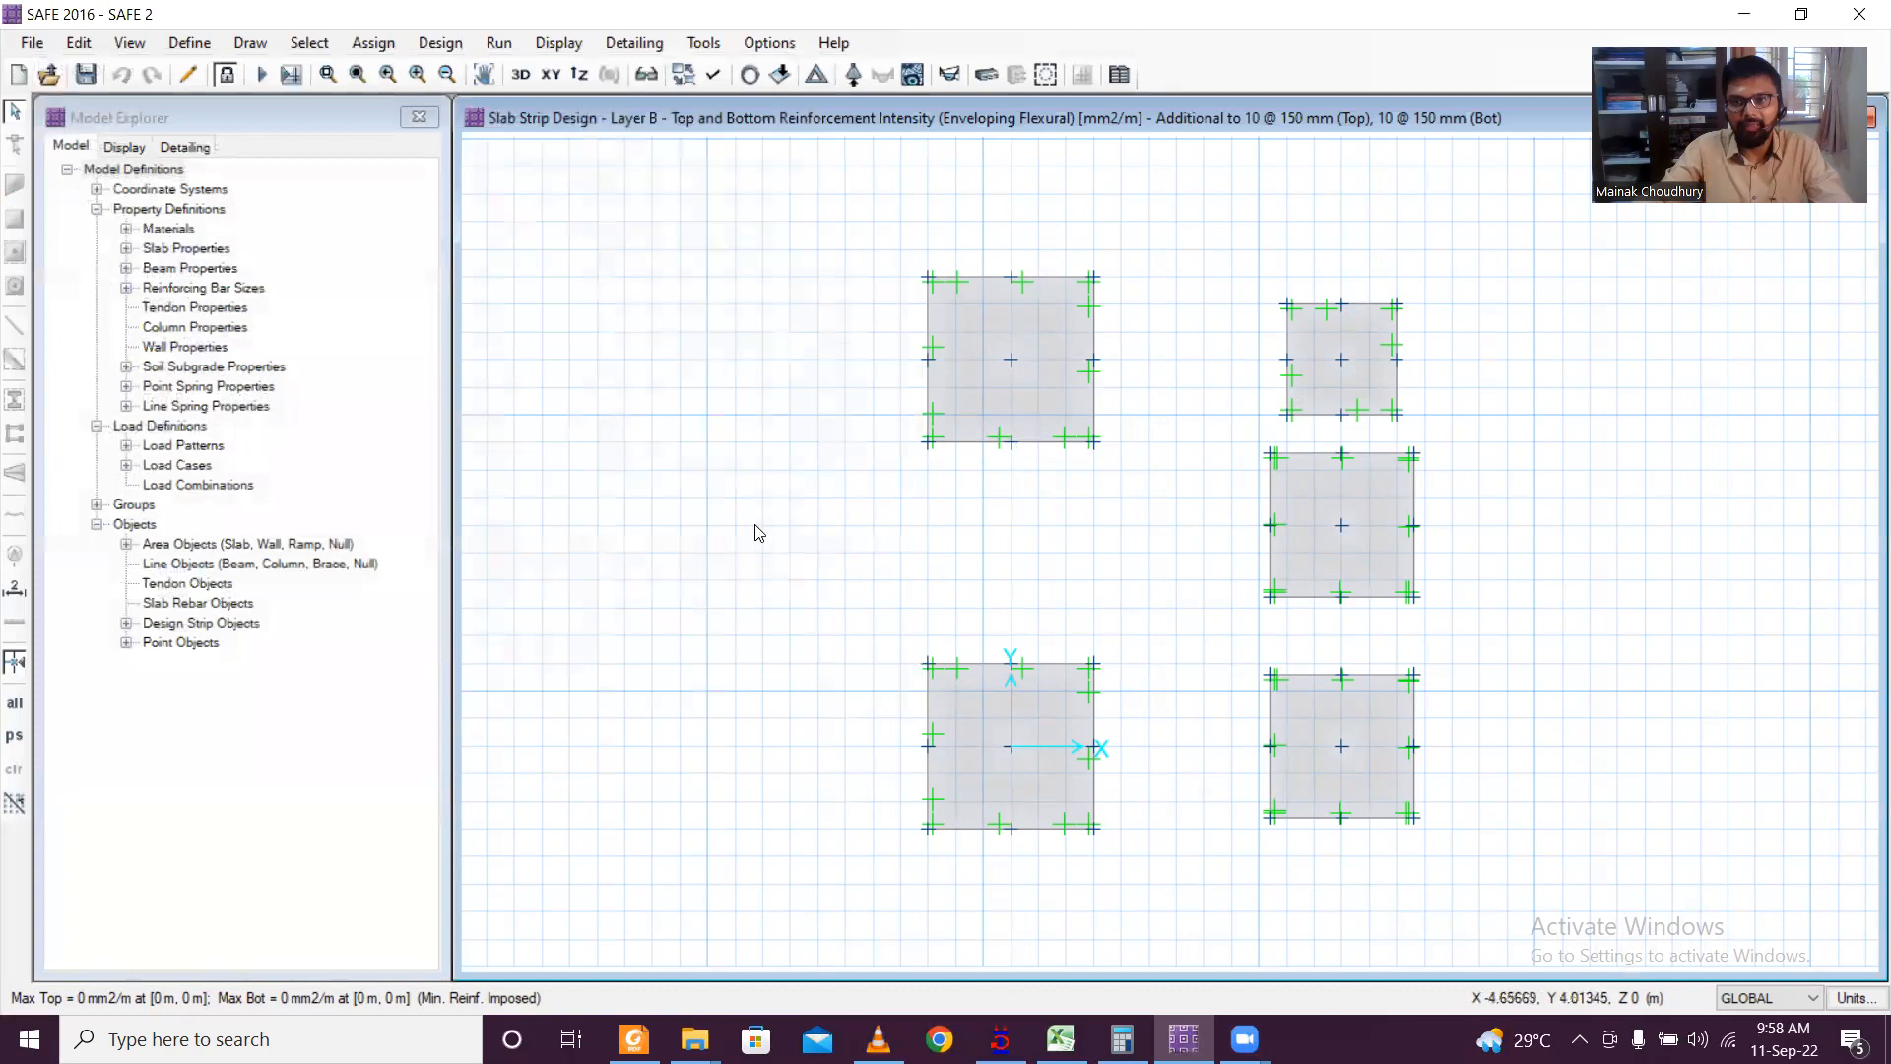